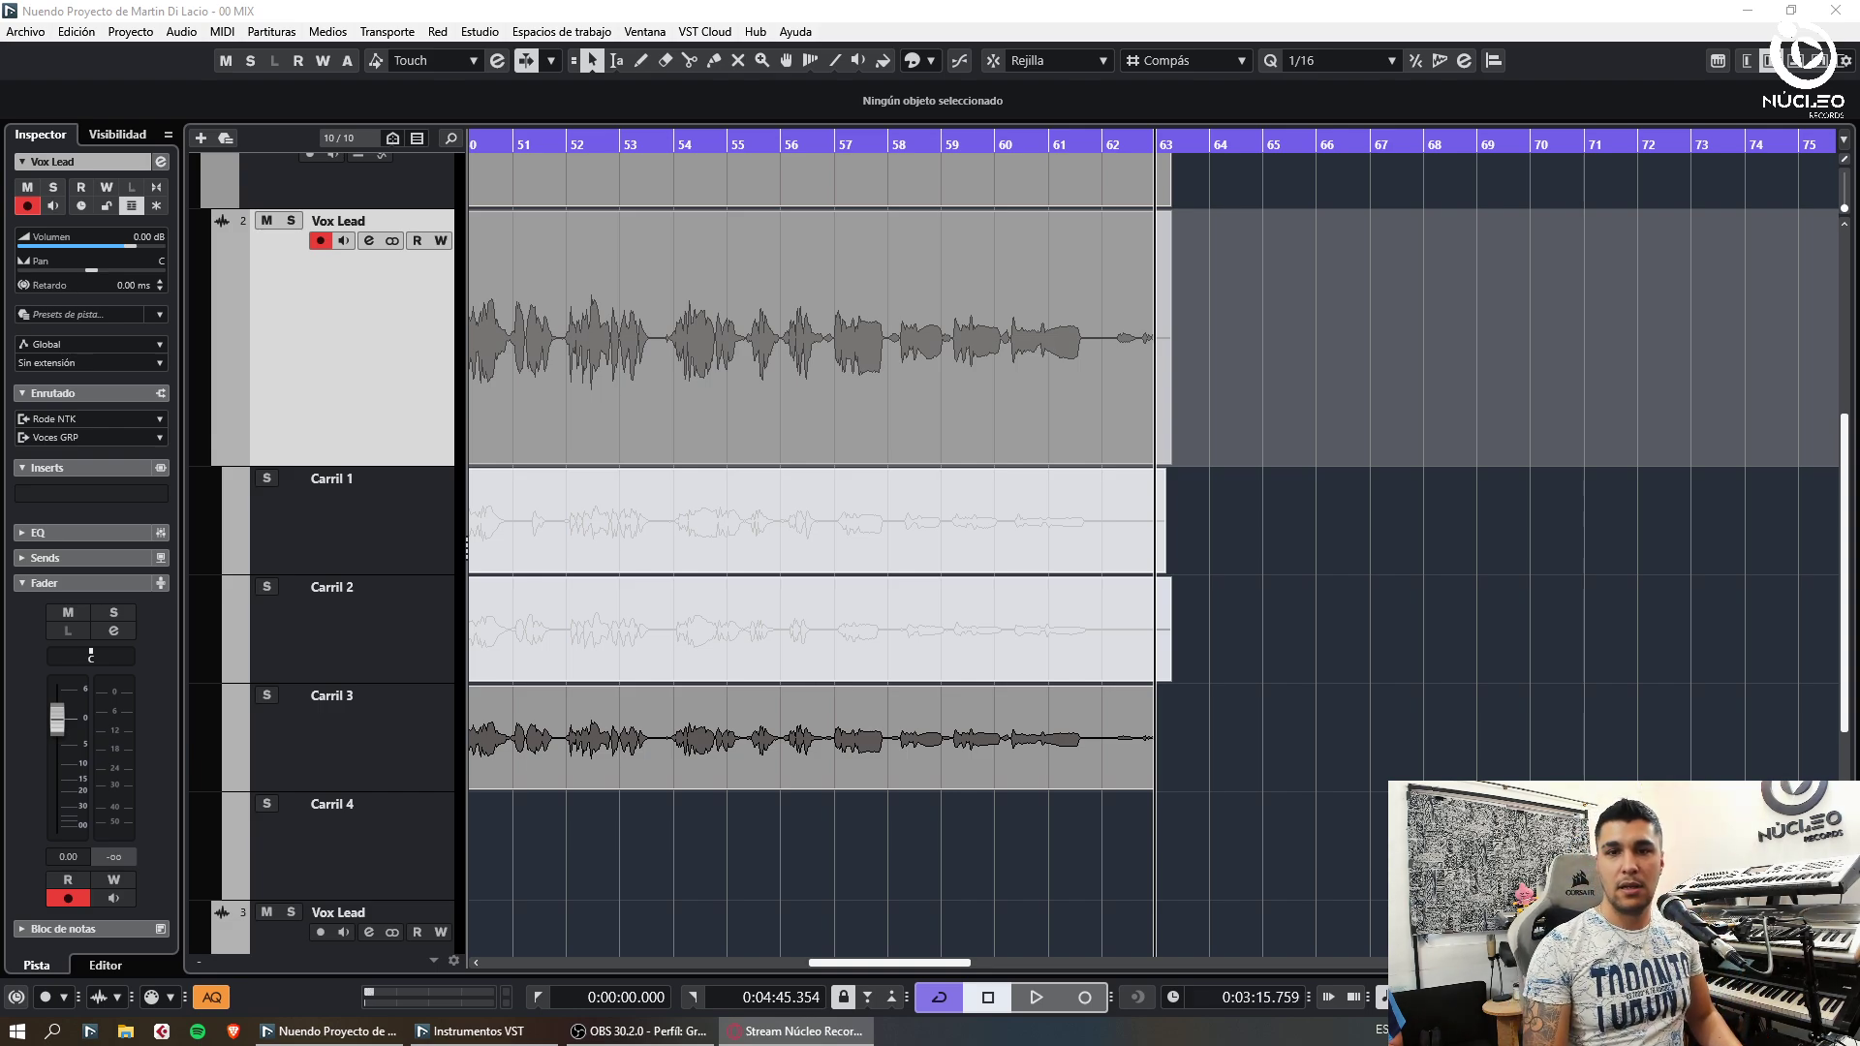
Return to the project start and briefly play the first vocal entry, around bar 5
key("Home")
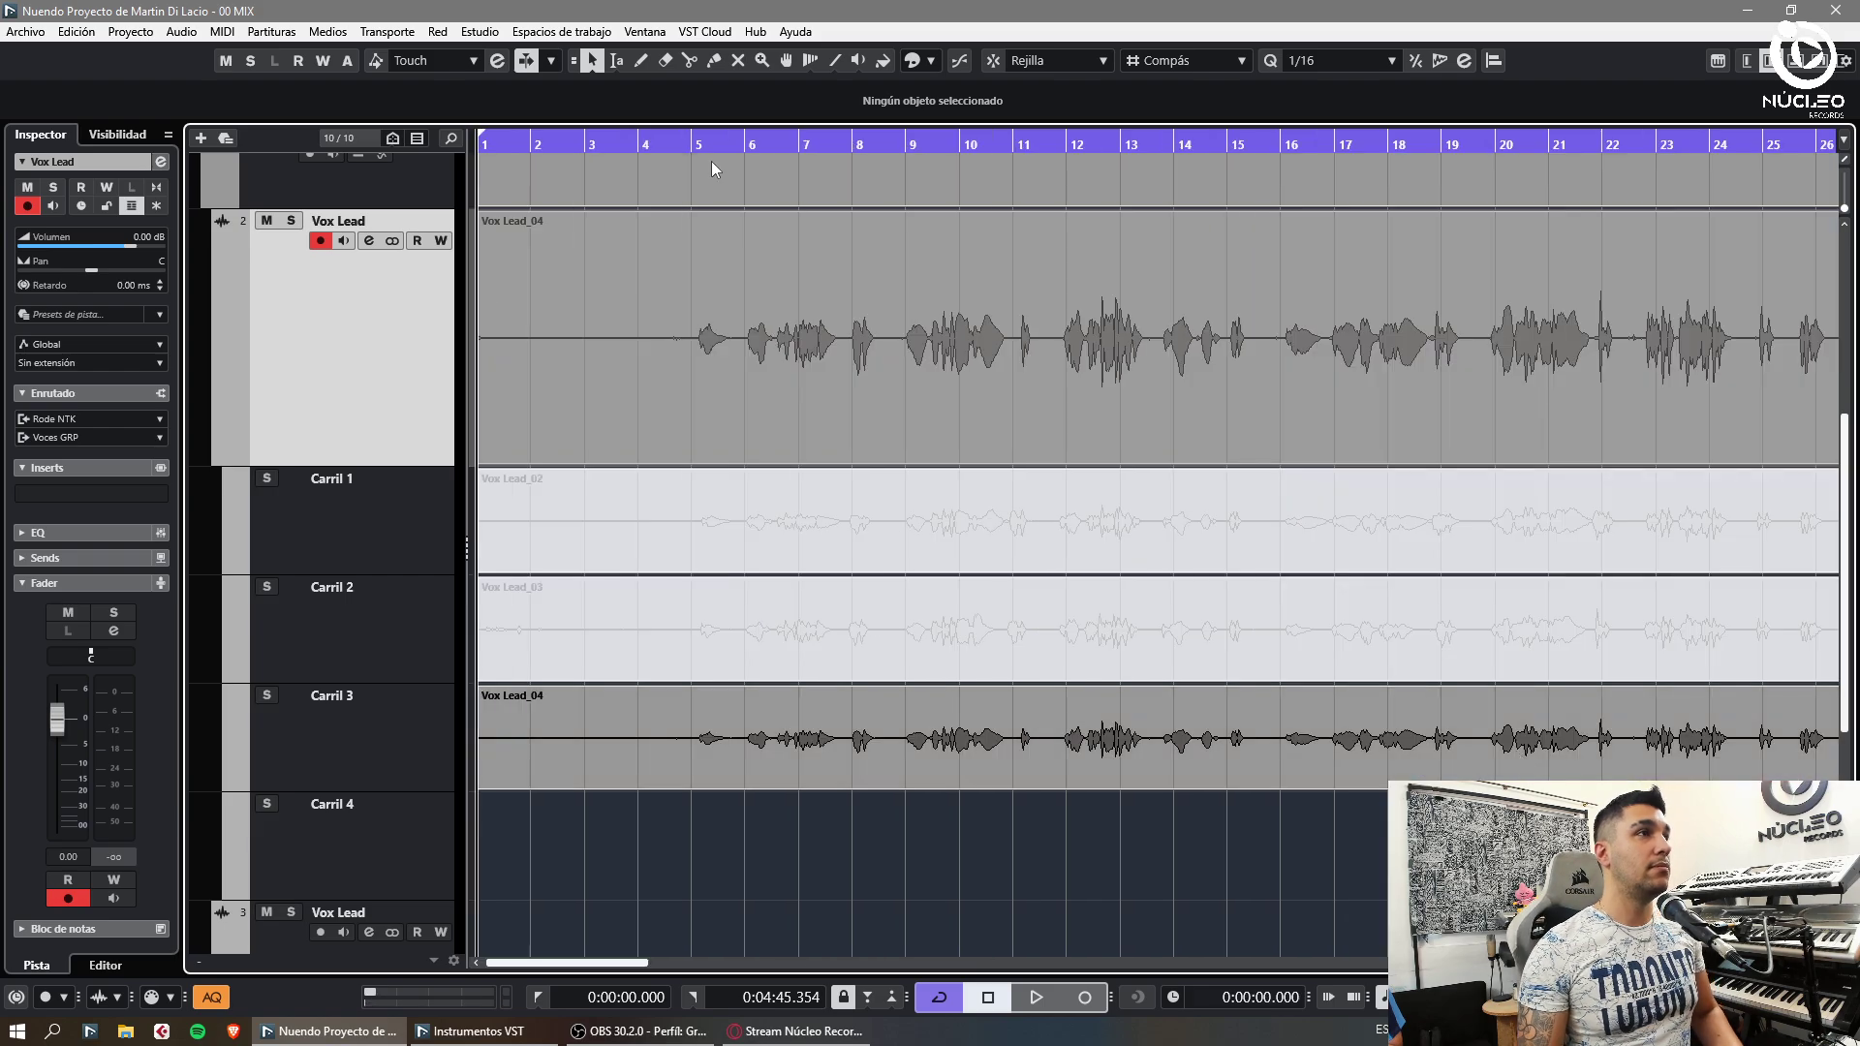
left_click_drag(694, 147, 779, 166)
key("space")
key("space")
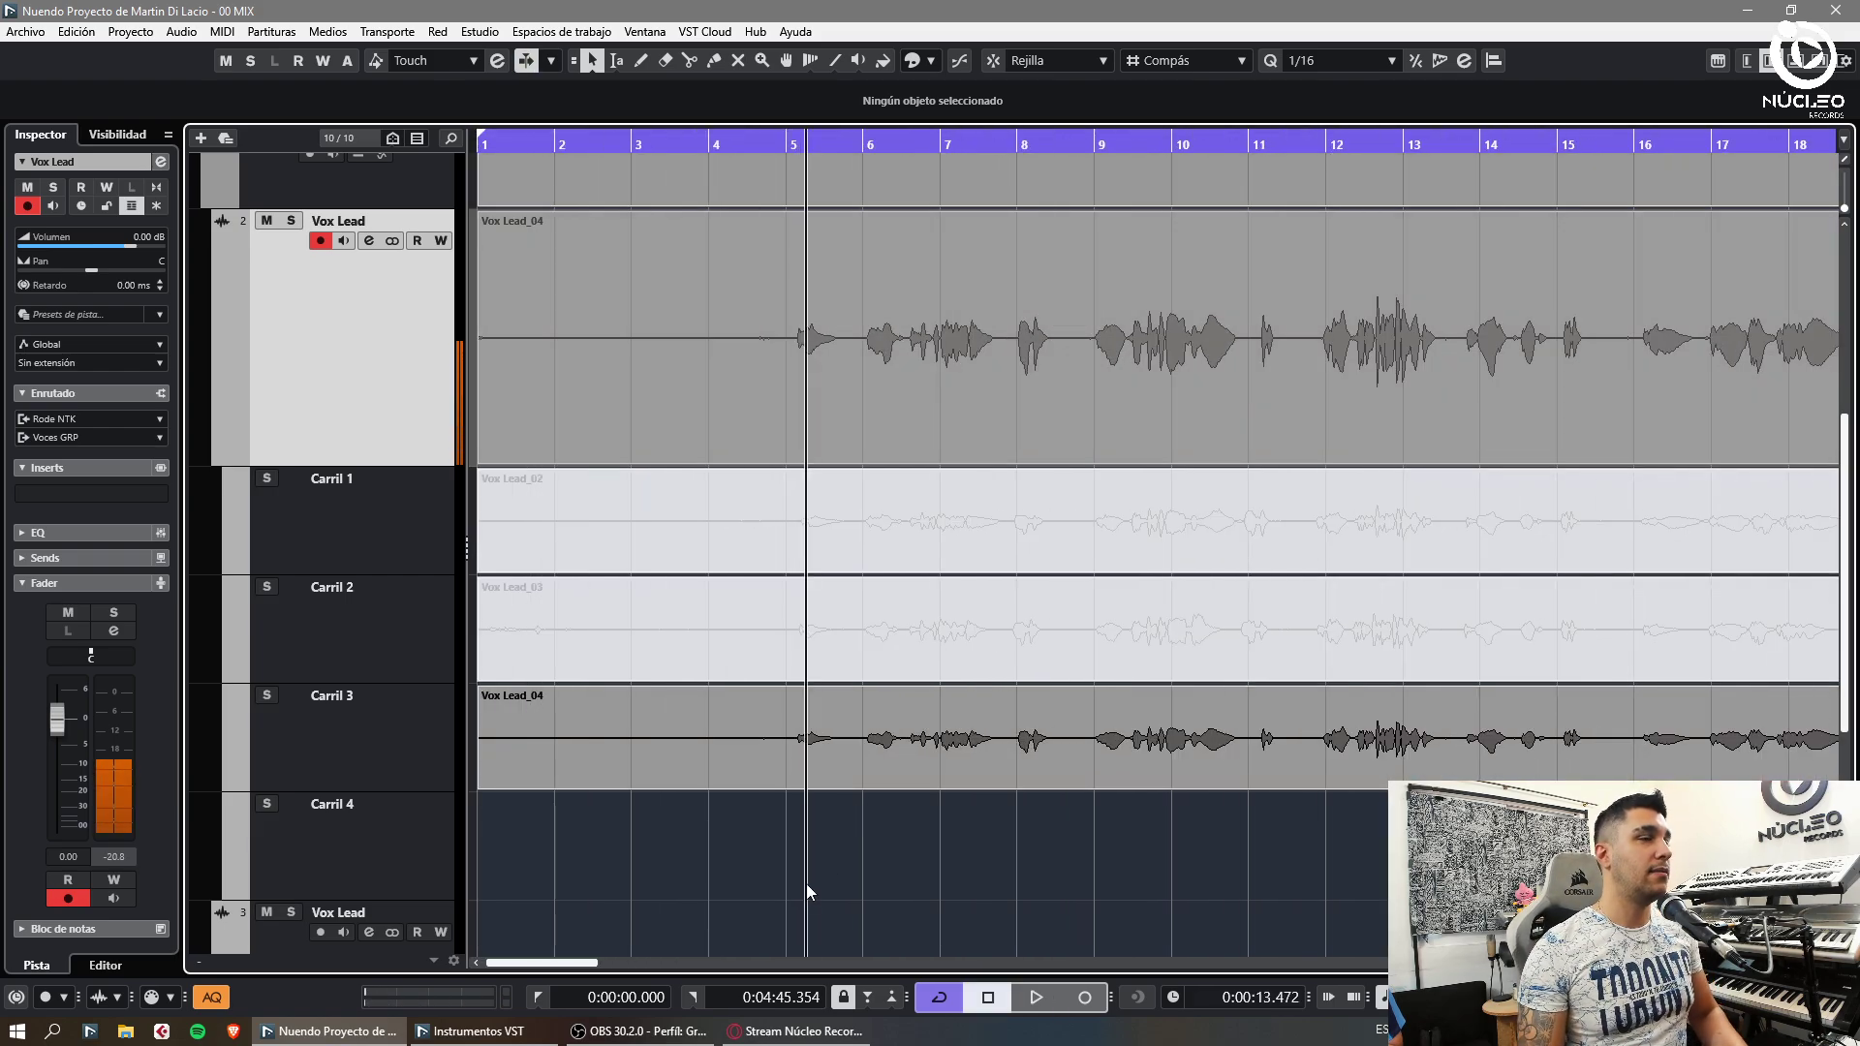
Load a 2023 Vocal Channel Strip track preset onto the Vox Lead channel, searching the presets for "vocal chann", and close the mixer
key("F3")
right_click(878, 889)
left_click(979, 786)
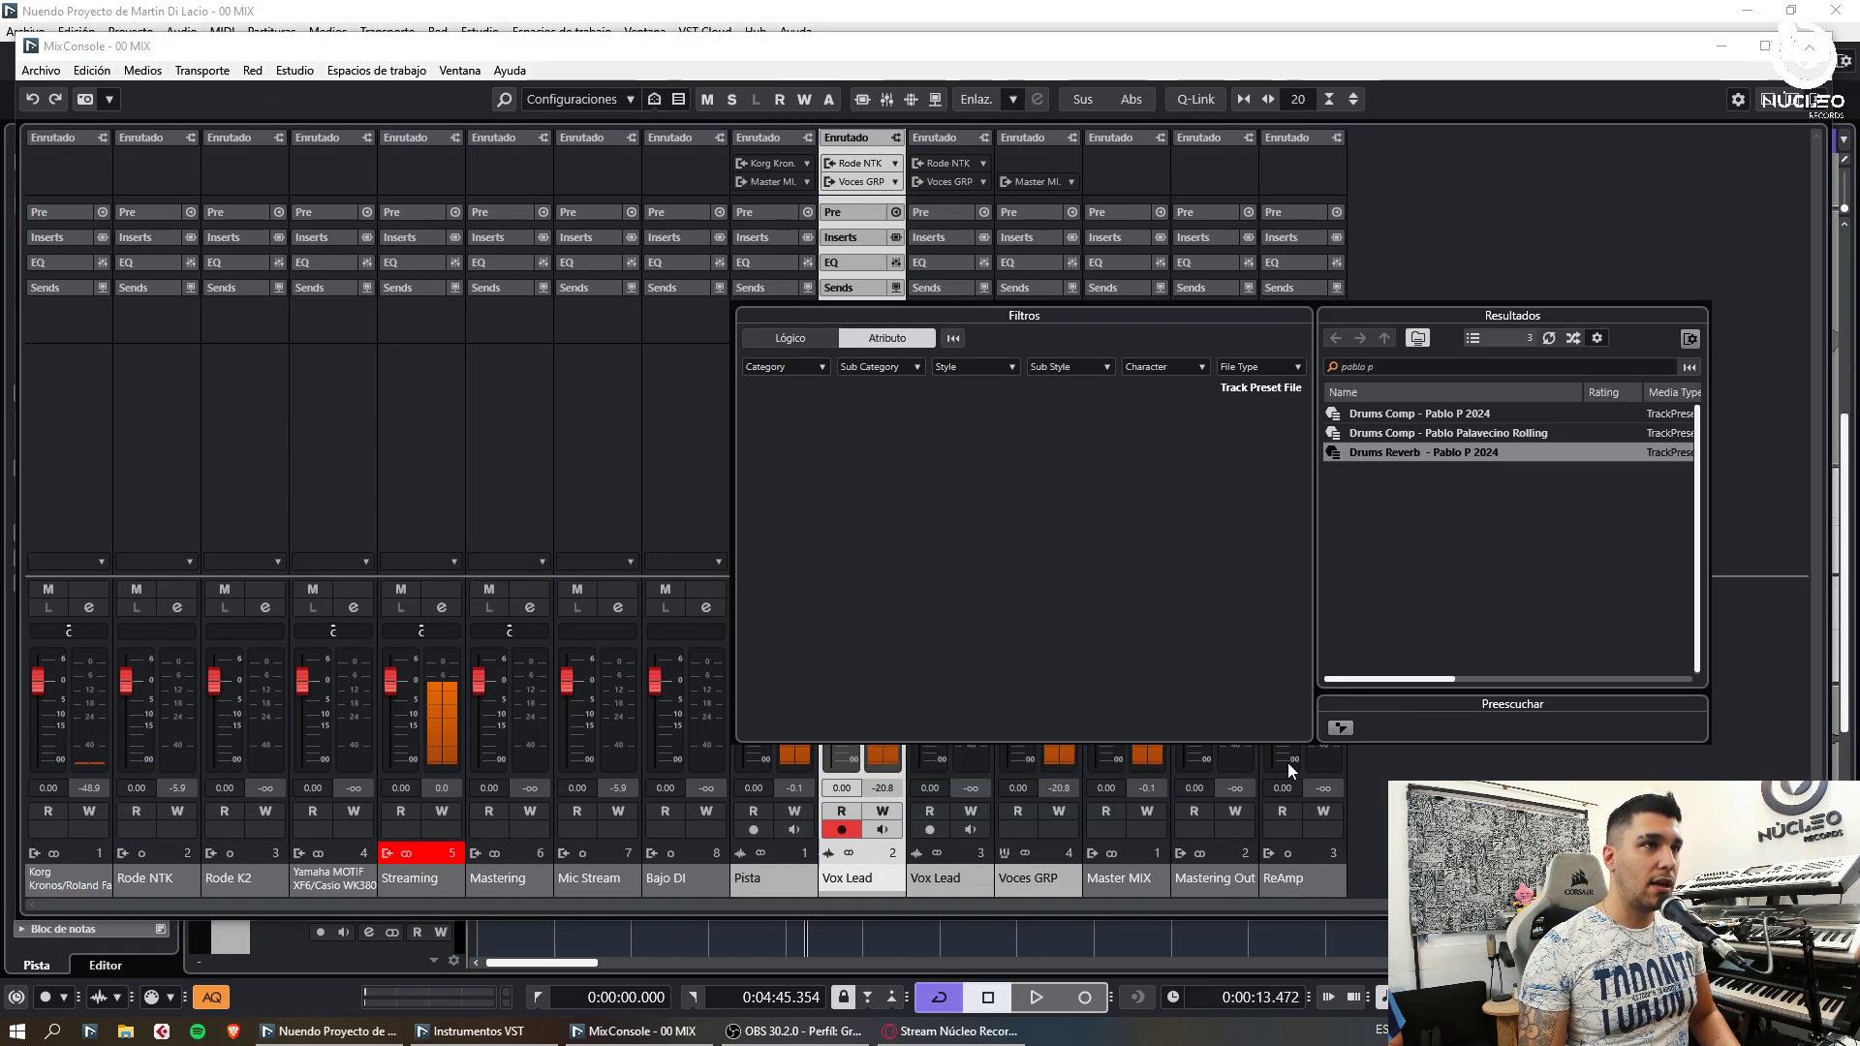
type("vocal chann")
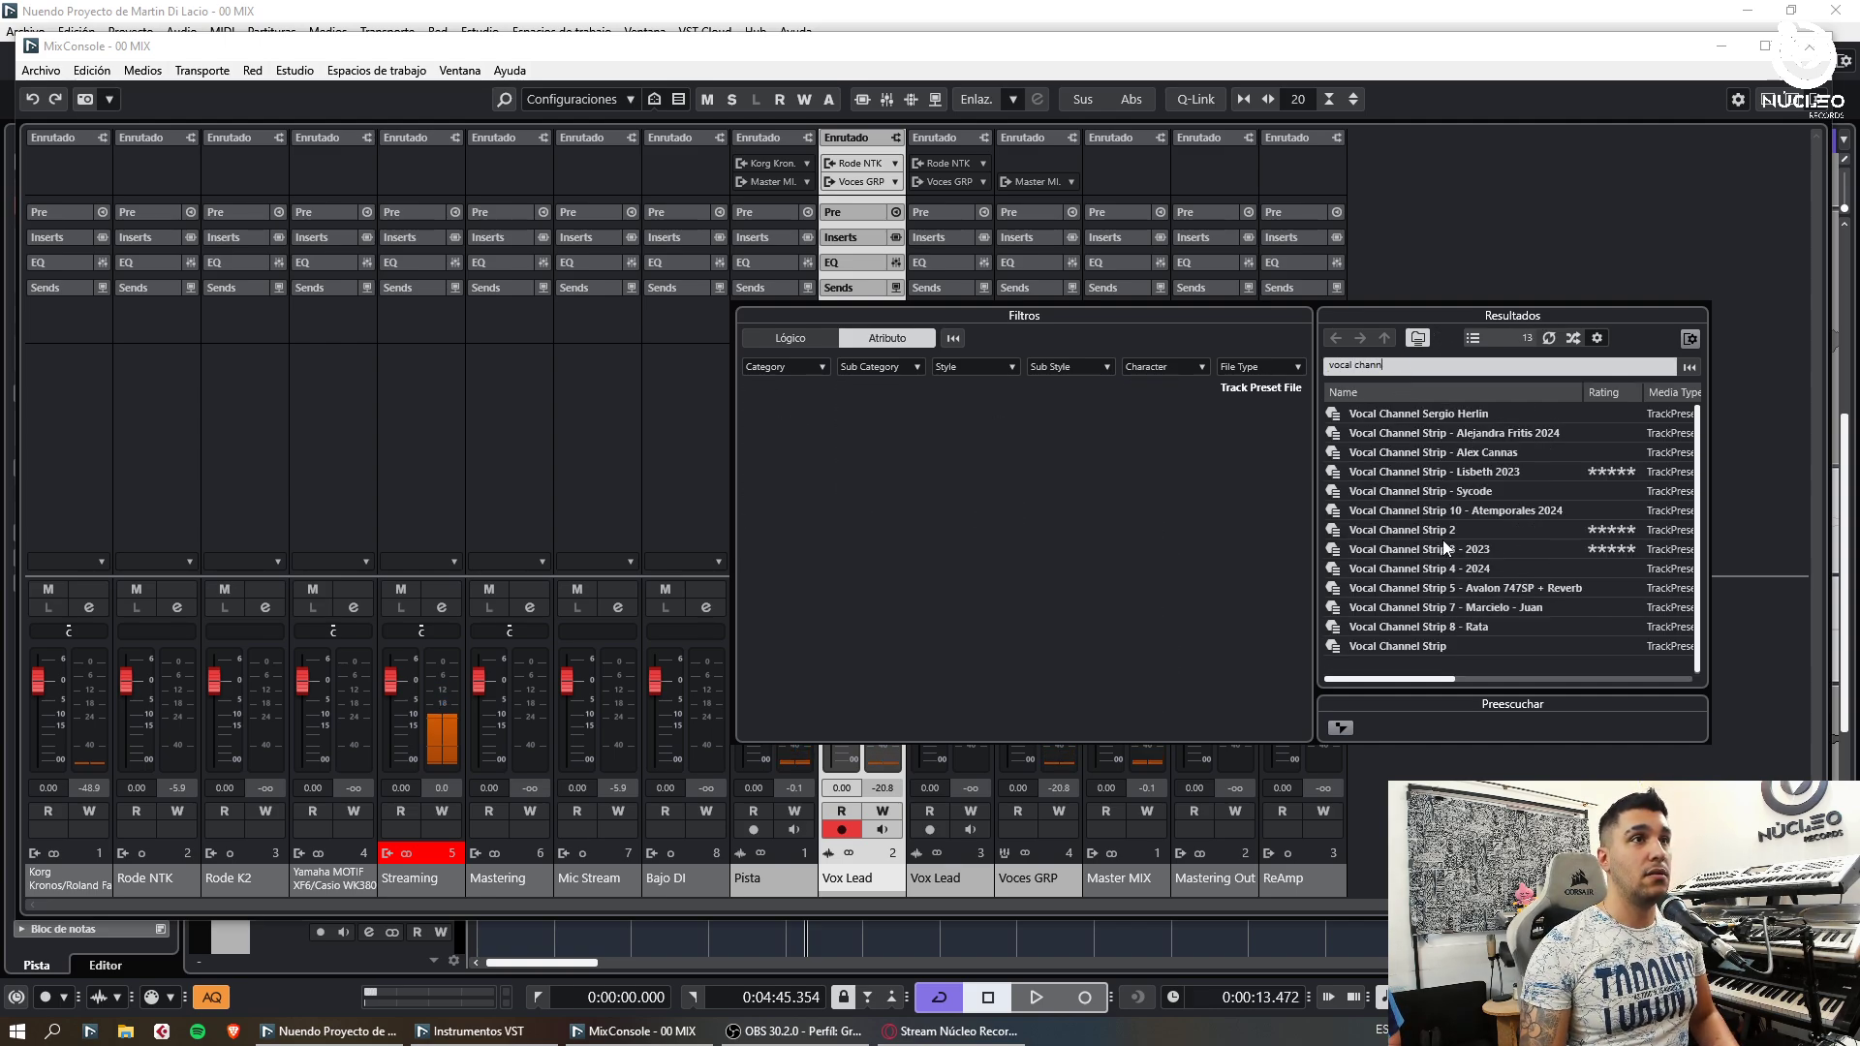
double_click(1444, 531)
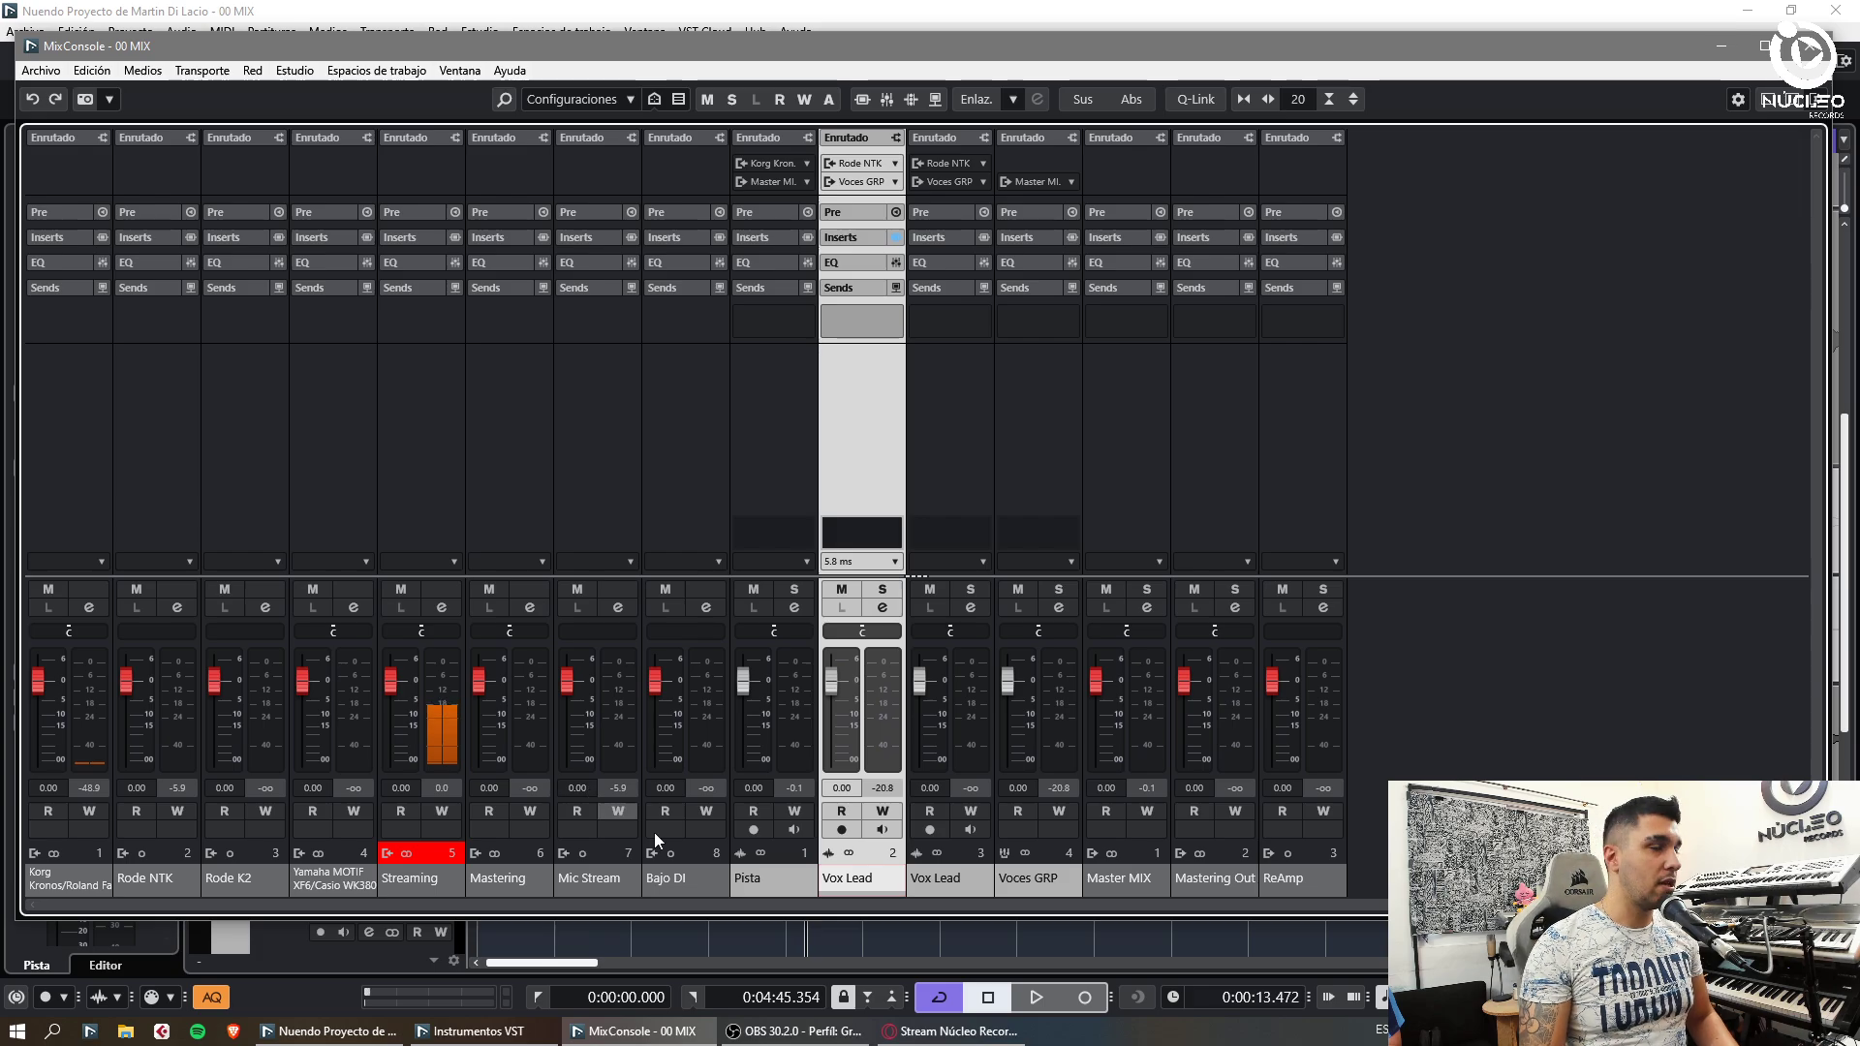
key("F3")
key("h")
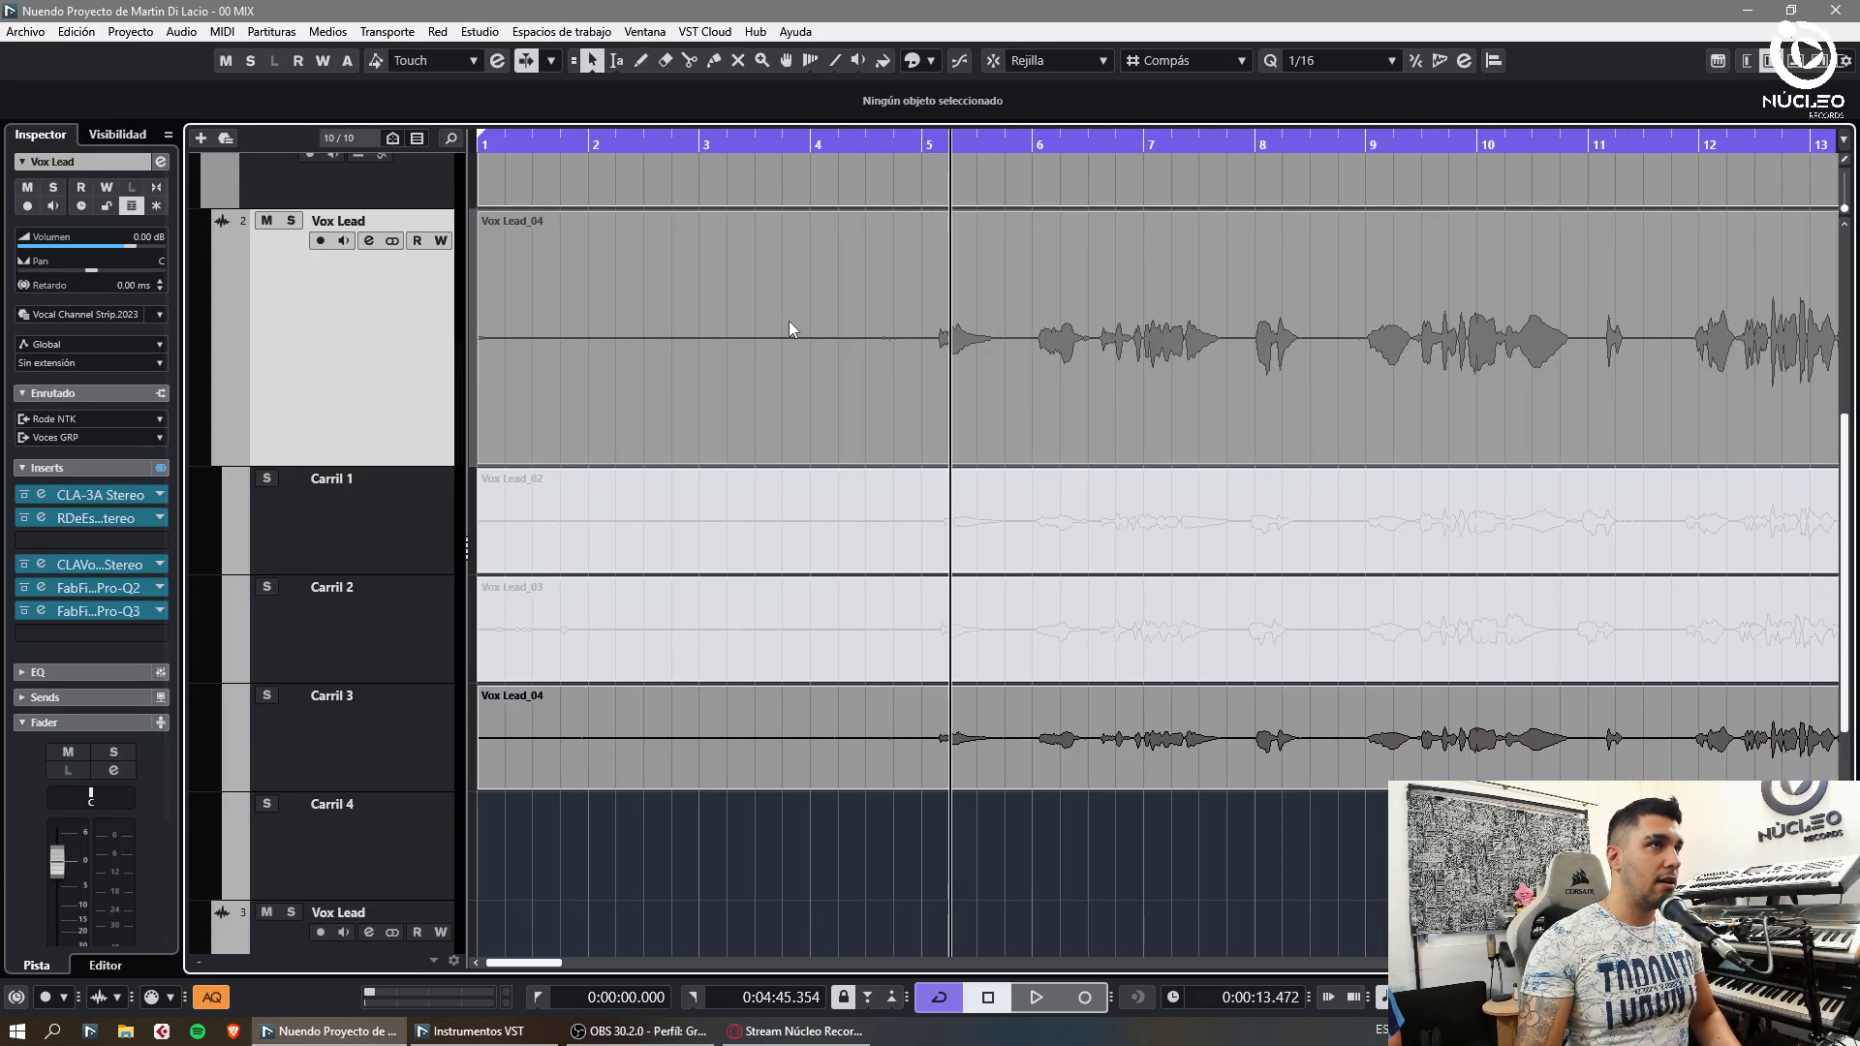
Delete the empty Drums folder track
scroll(790, 323, "up", 3)
key("g")
key("g")
key("g")
left_click(360, 388)
left_click(341, 584)
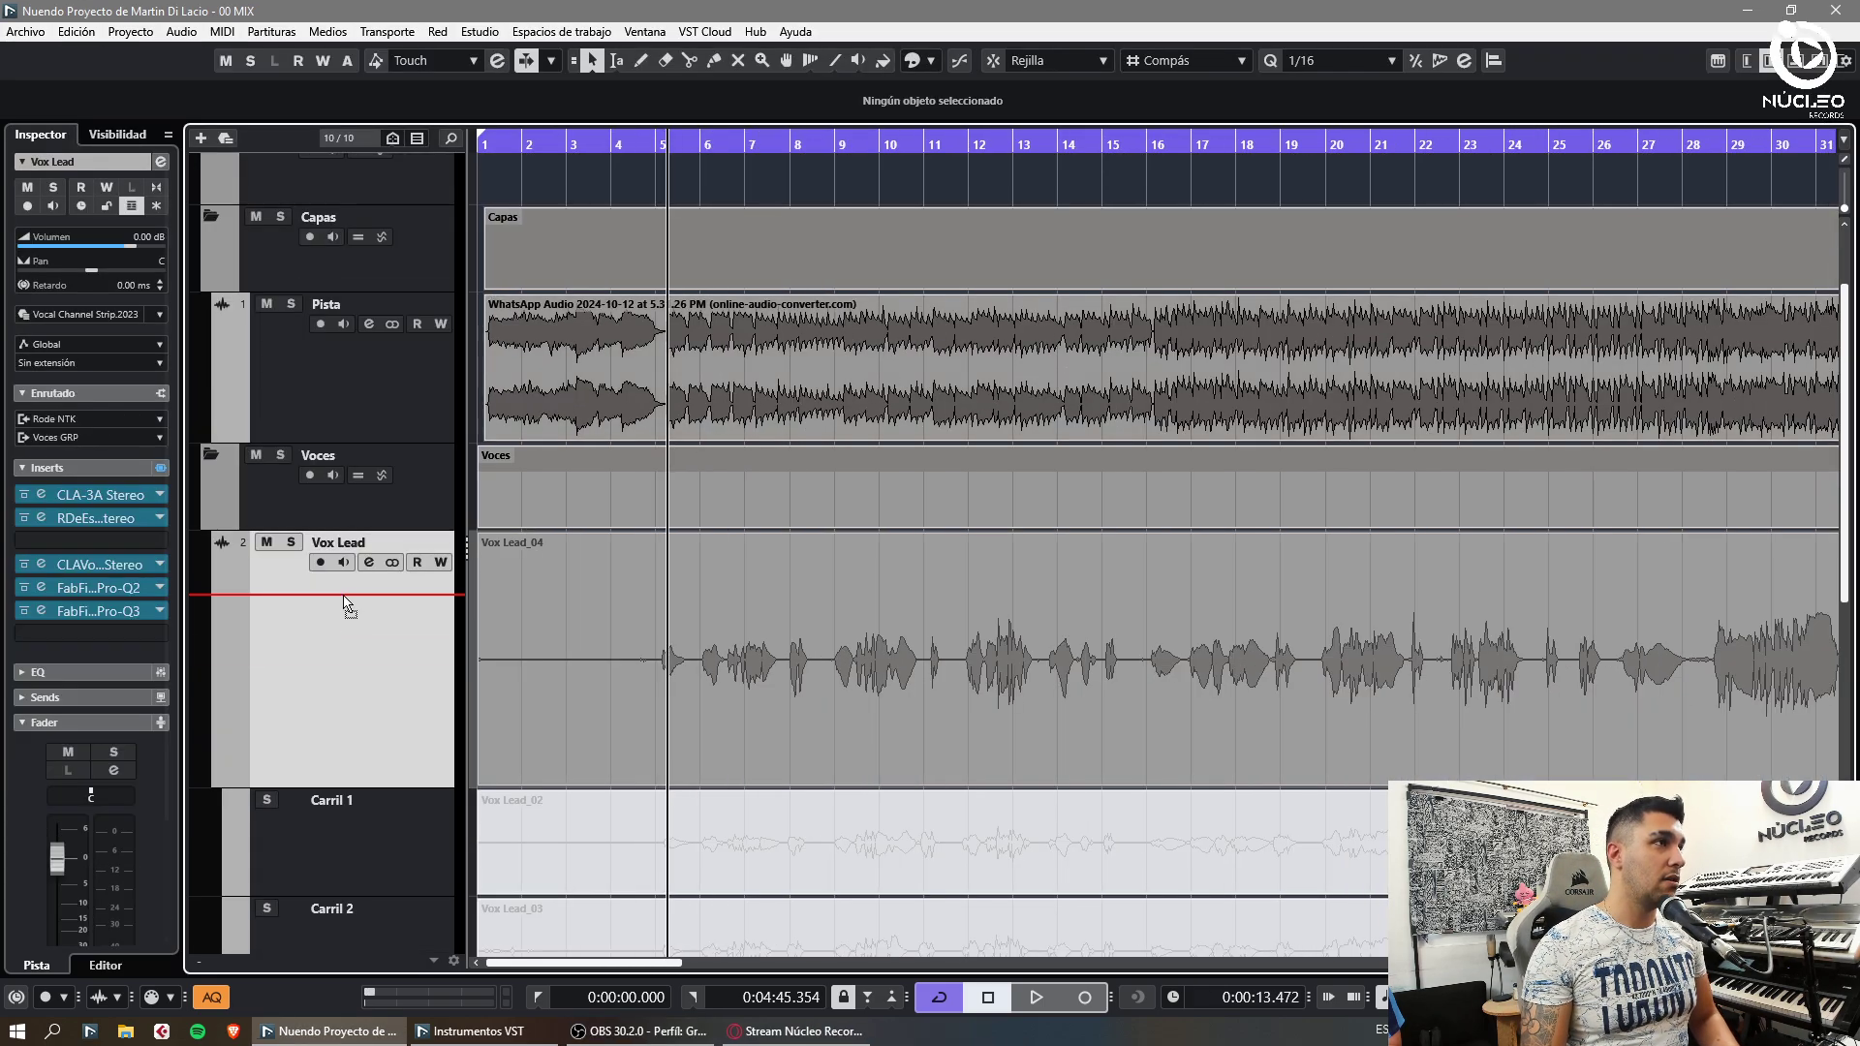
key("l")
key("l")
scroll(529, 540, "down", 5)
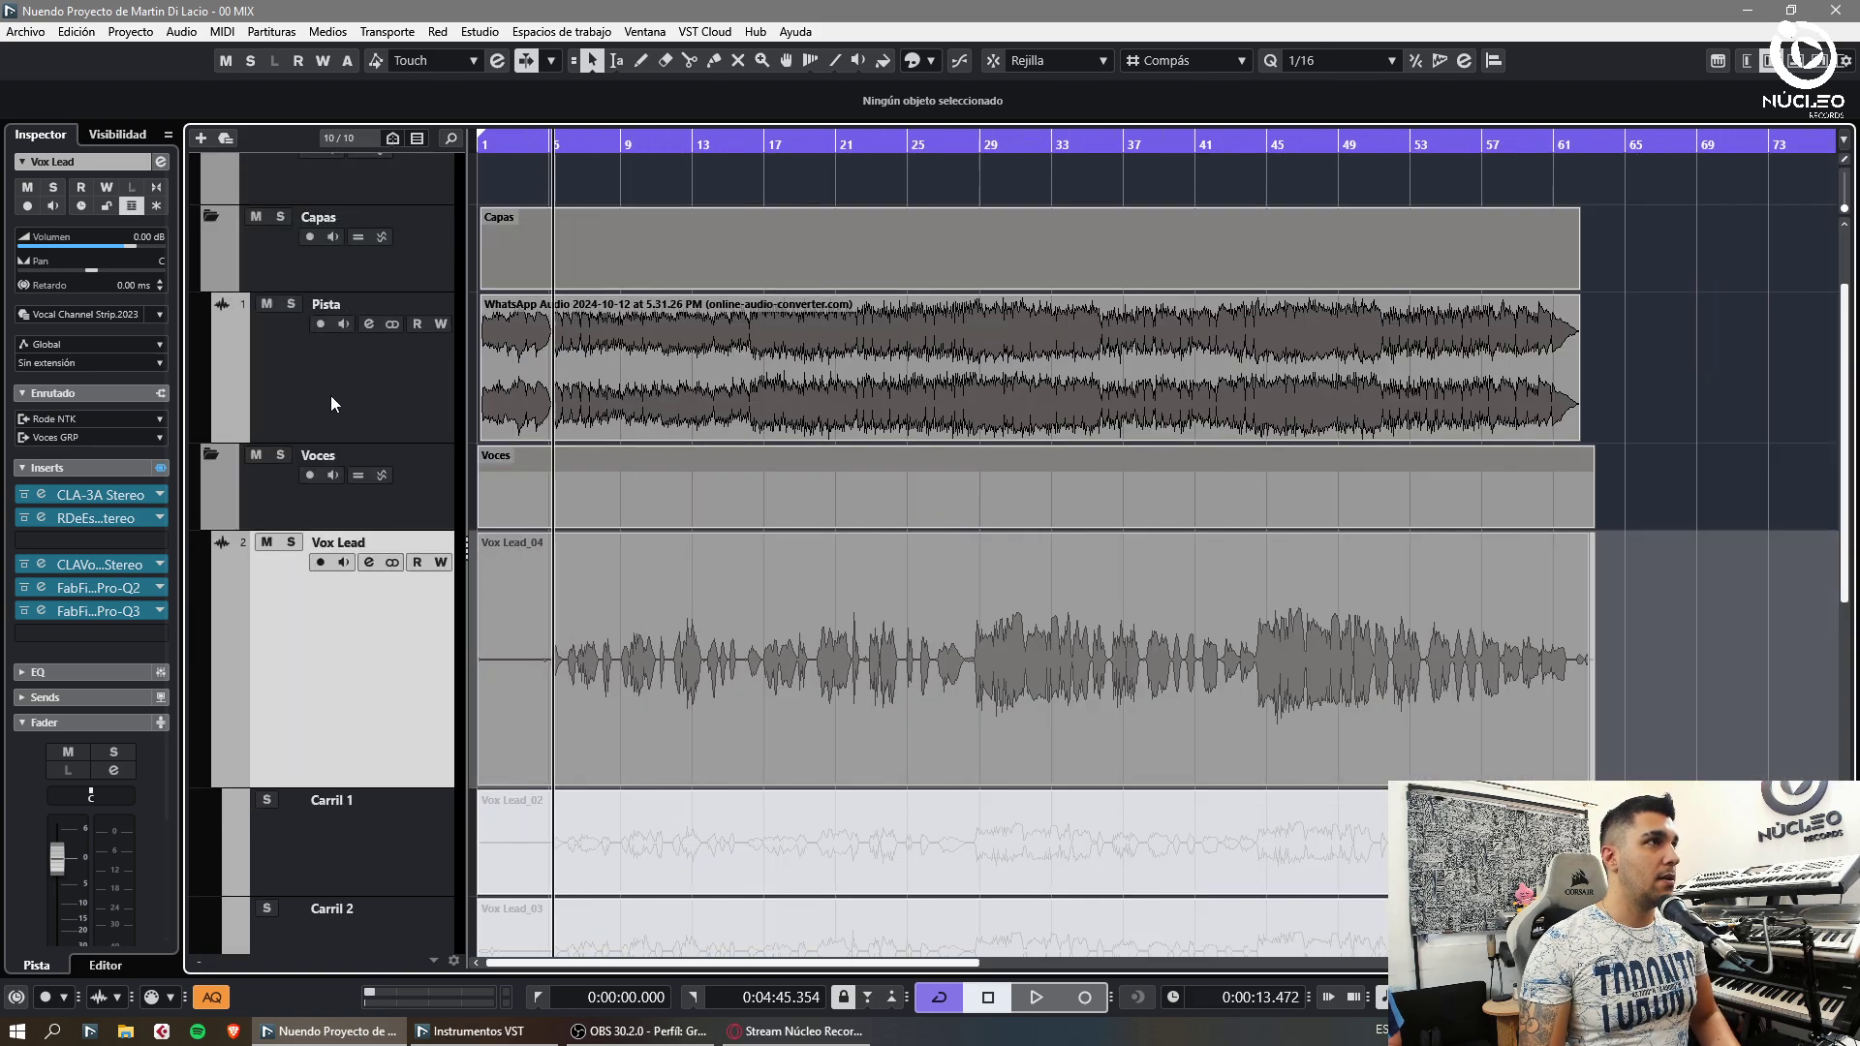
left_click(366, 392)
scroll(361, 391, "up", 2)
left_click(325, 310)
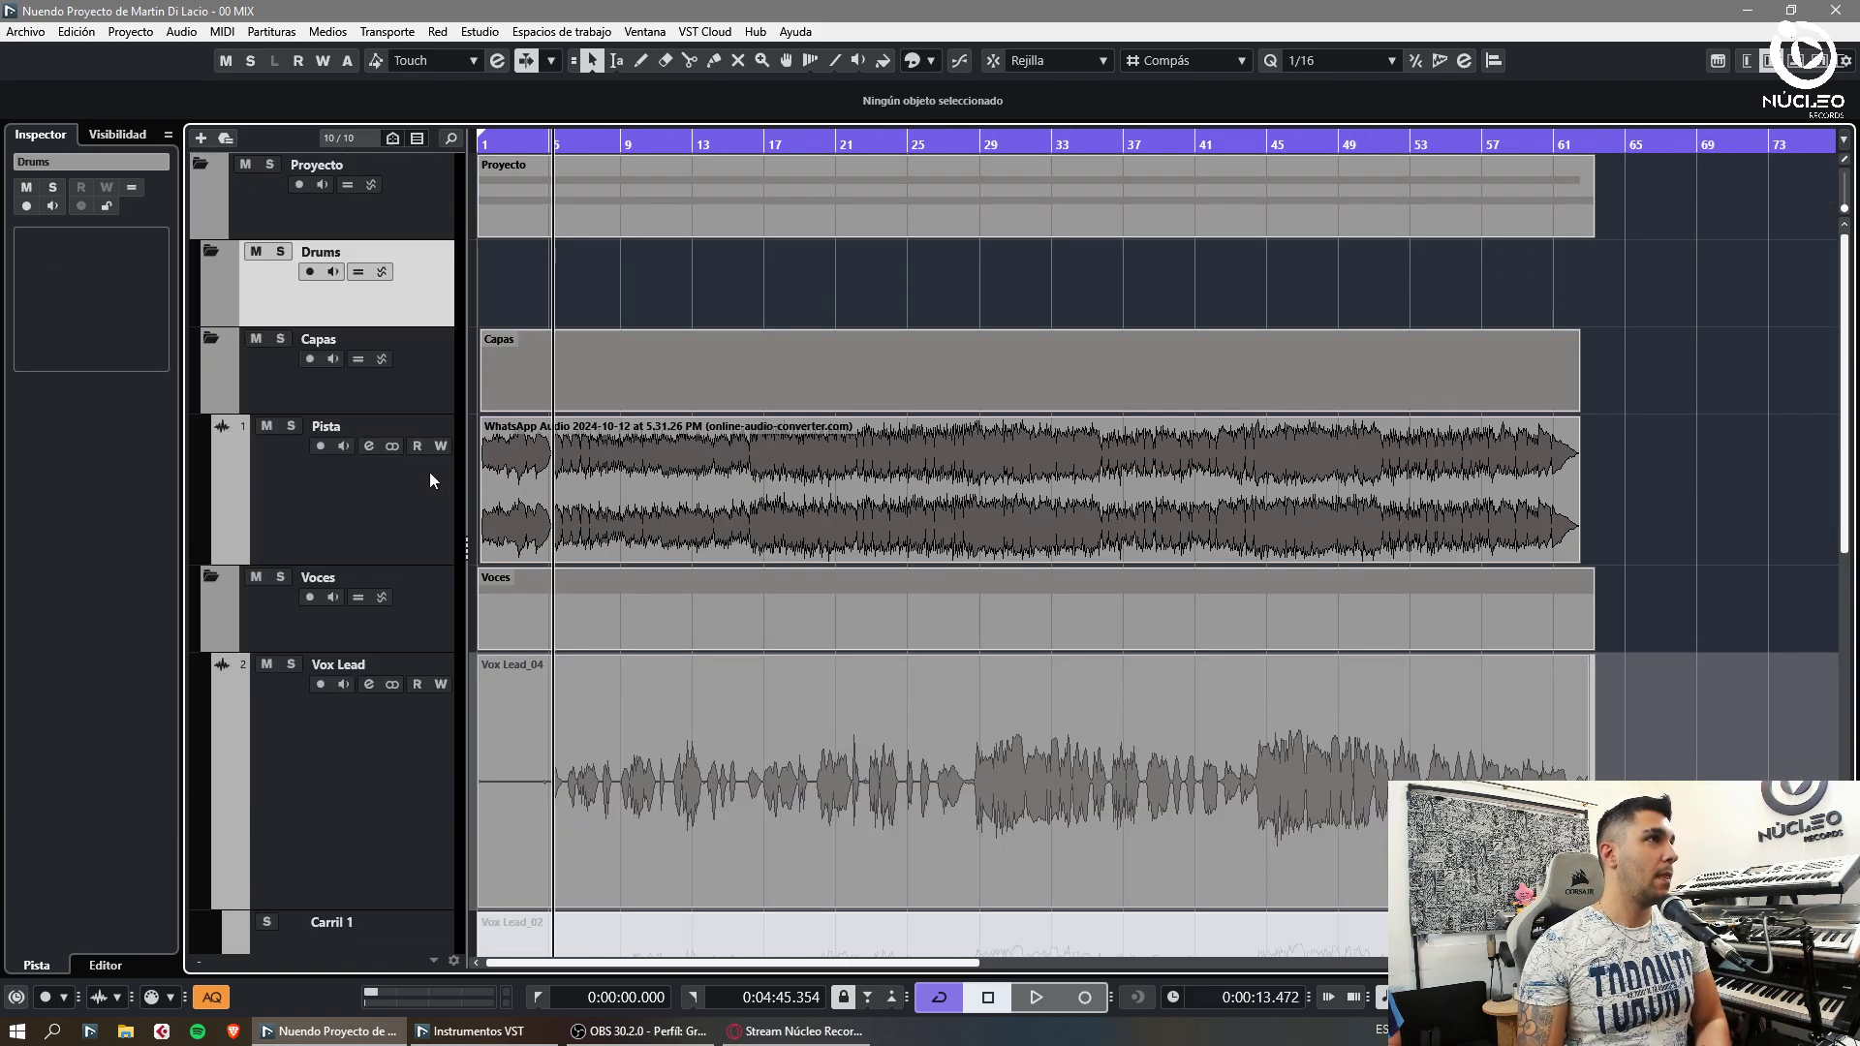
key("shift+Delete")
Delete the second, unused Vox Lead track below the recorded lanes
scroll(282, 799, "down", 6)
left_click(290, 695)
key("shift+Delete")
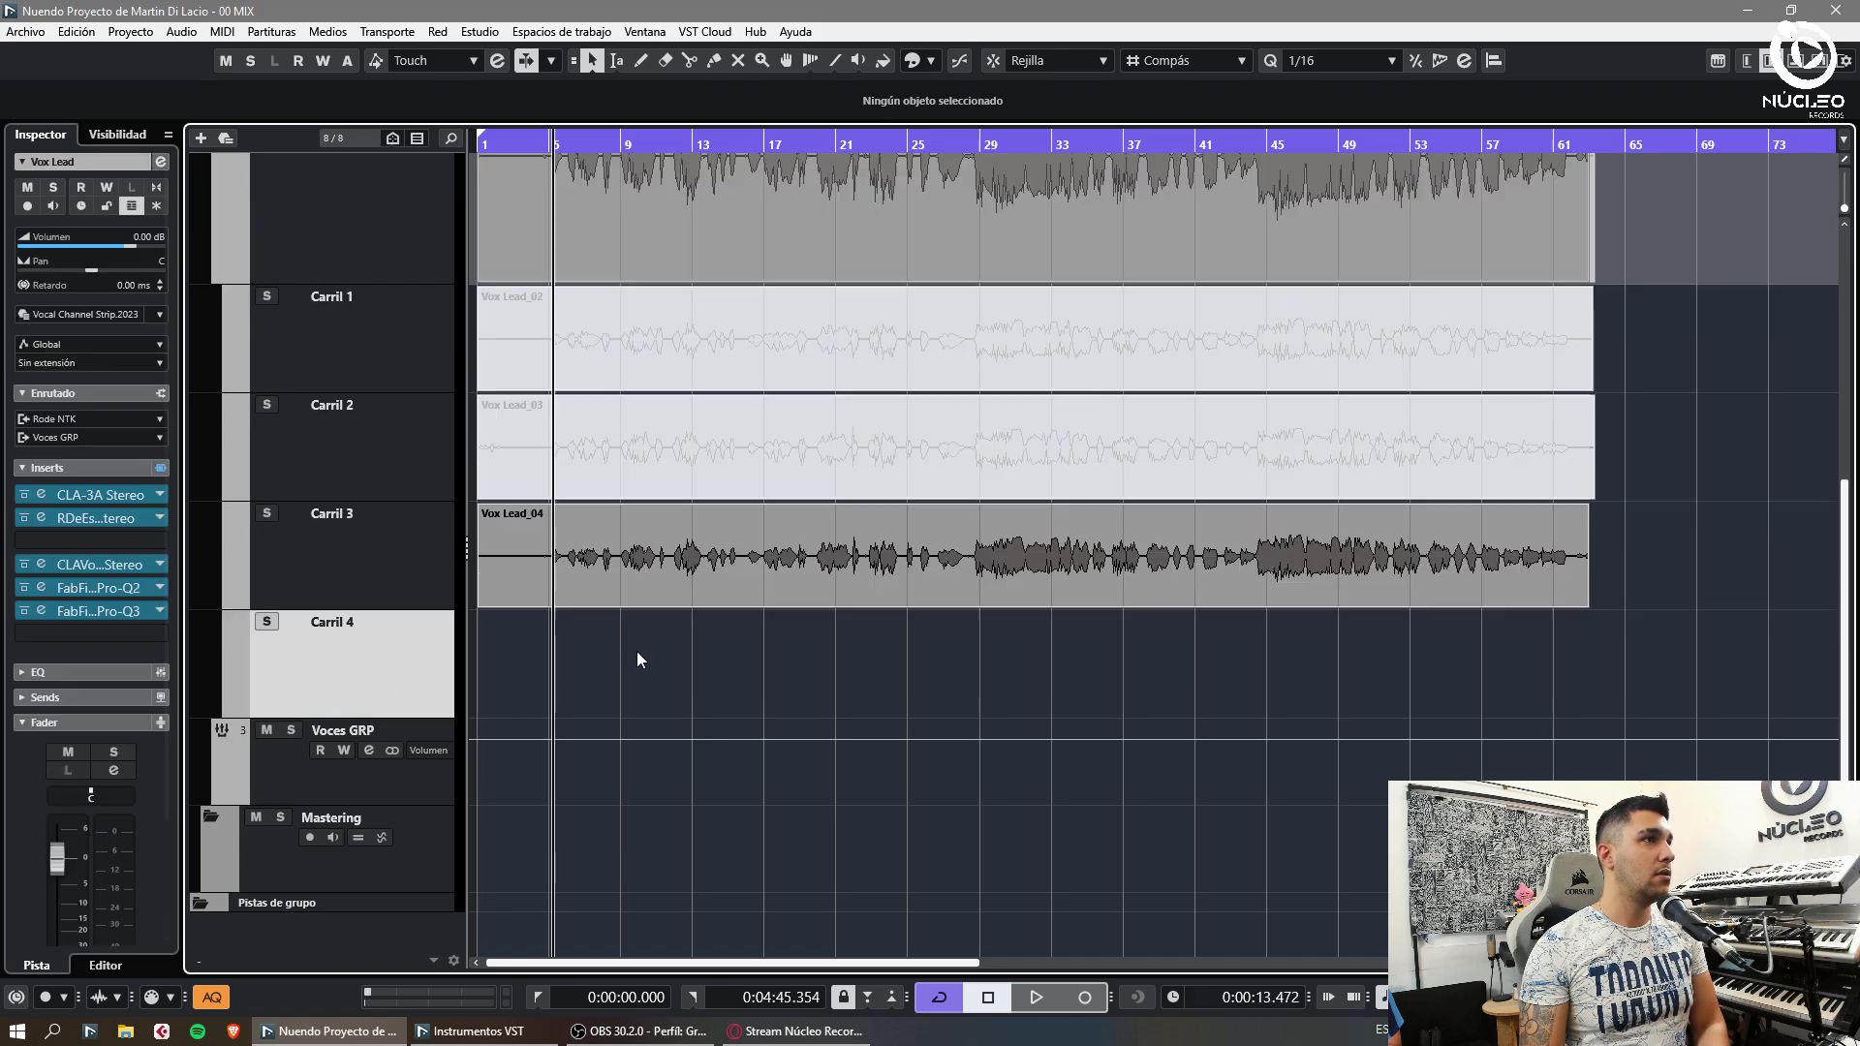
Reduce the heights of the Carril 1 and Carril 2 lanes and of the Vox Lead track
scroll(611, 647, "up", 2)
left_click(399, 558)
left_click(404, 523)
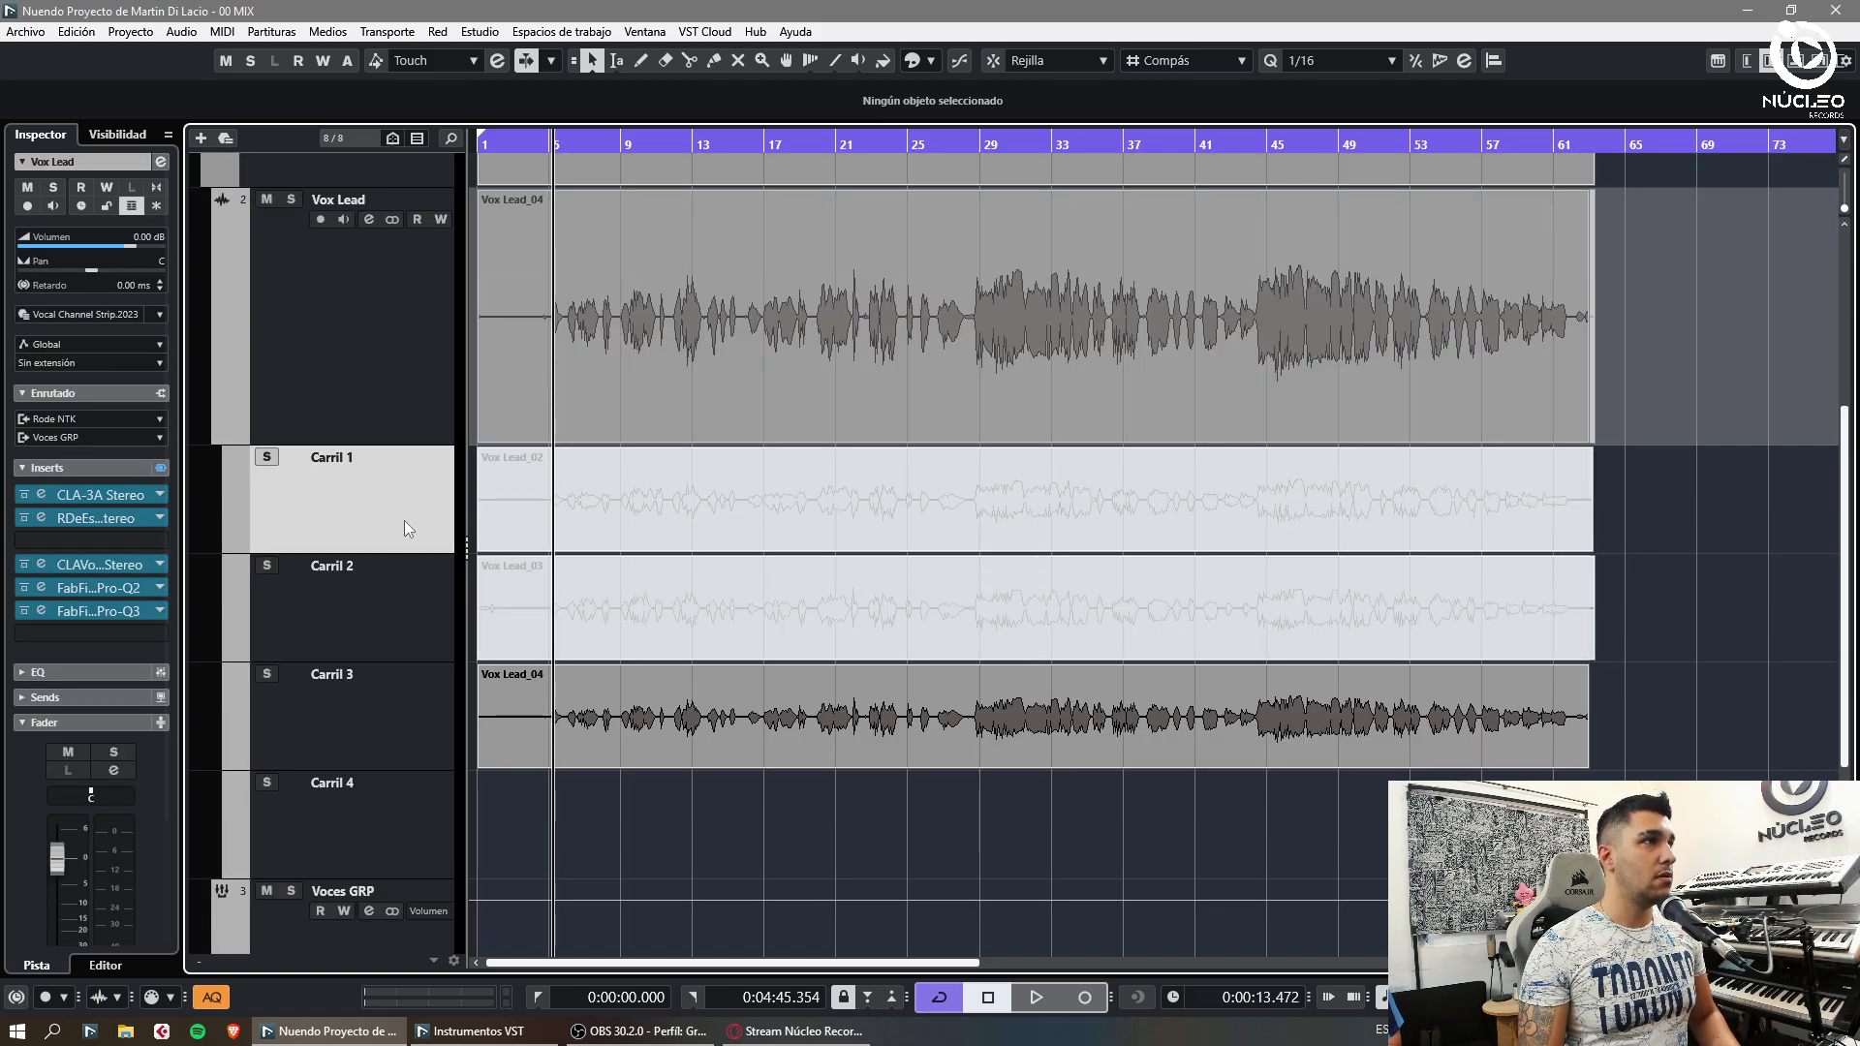
left_click_drag(400, 551, 406, 499)
left_click_drag(389, 598, 394, 515)
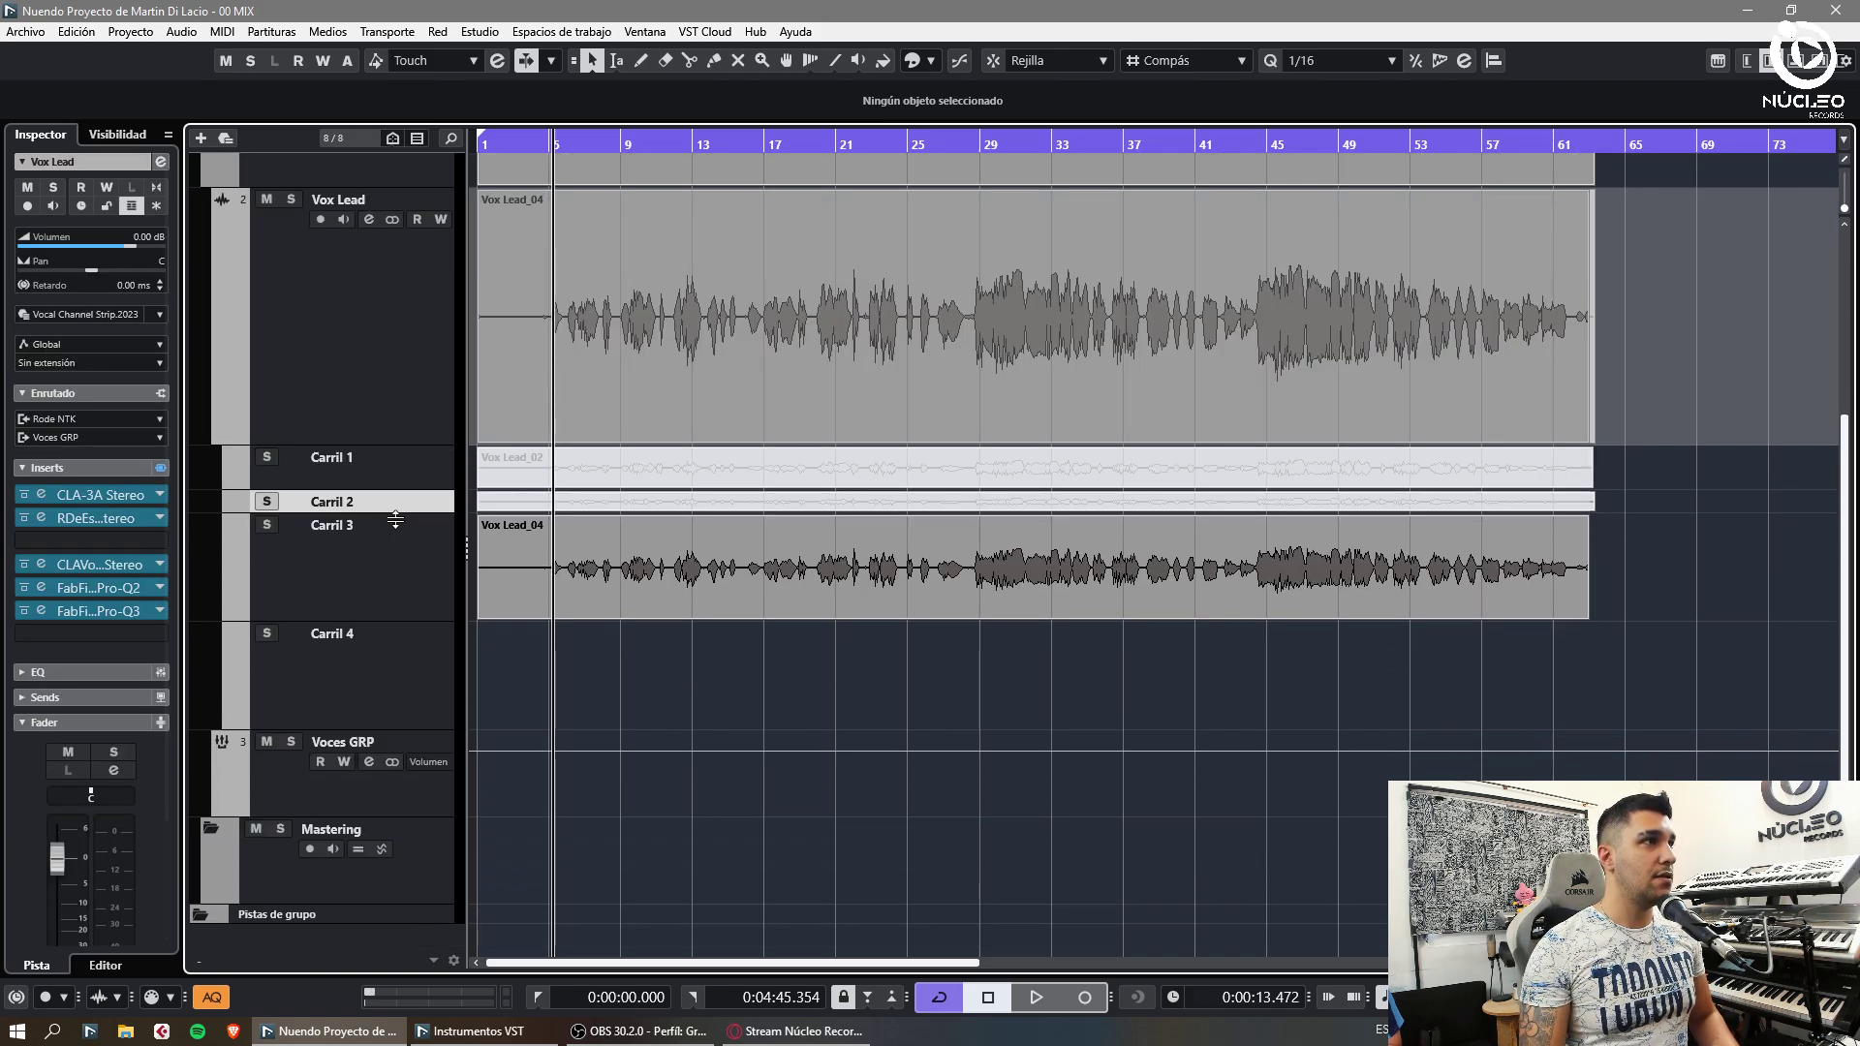
scroll(578, 612, "up", 5)
left_click_drag(401, 607, 391, 396)
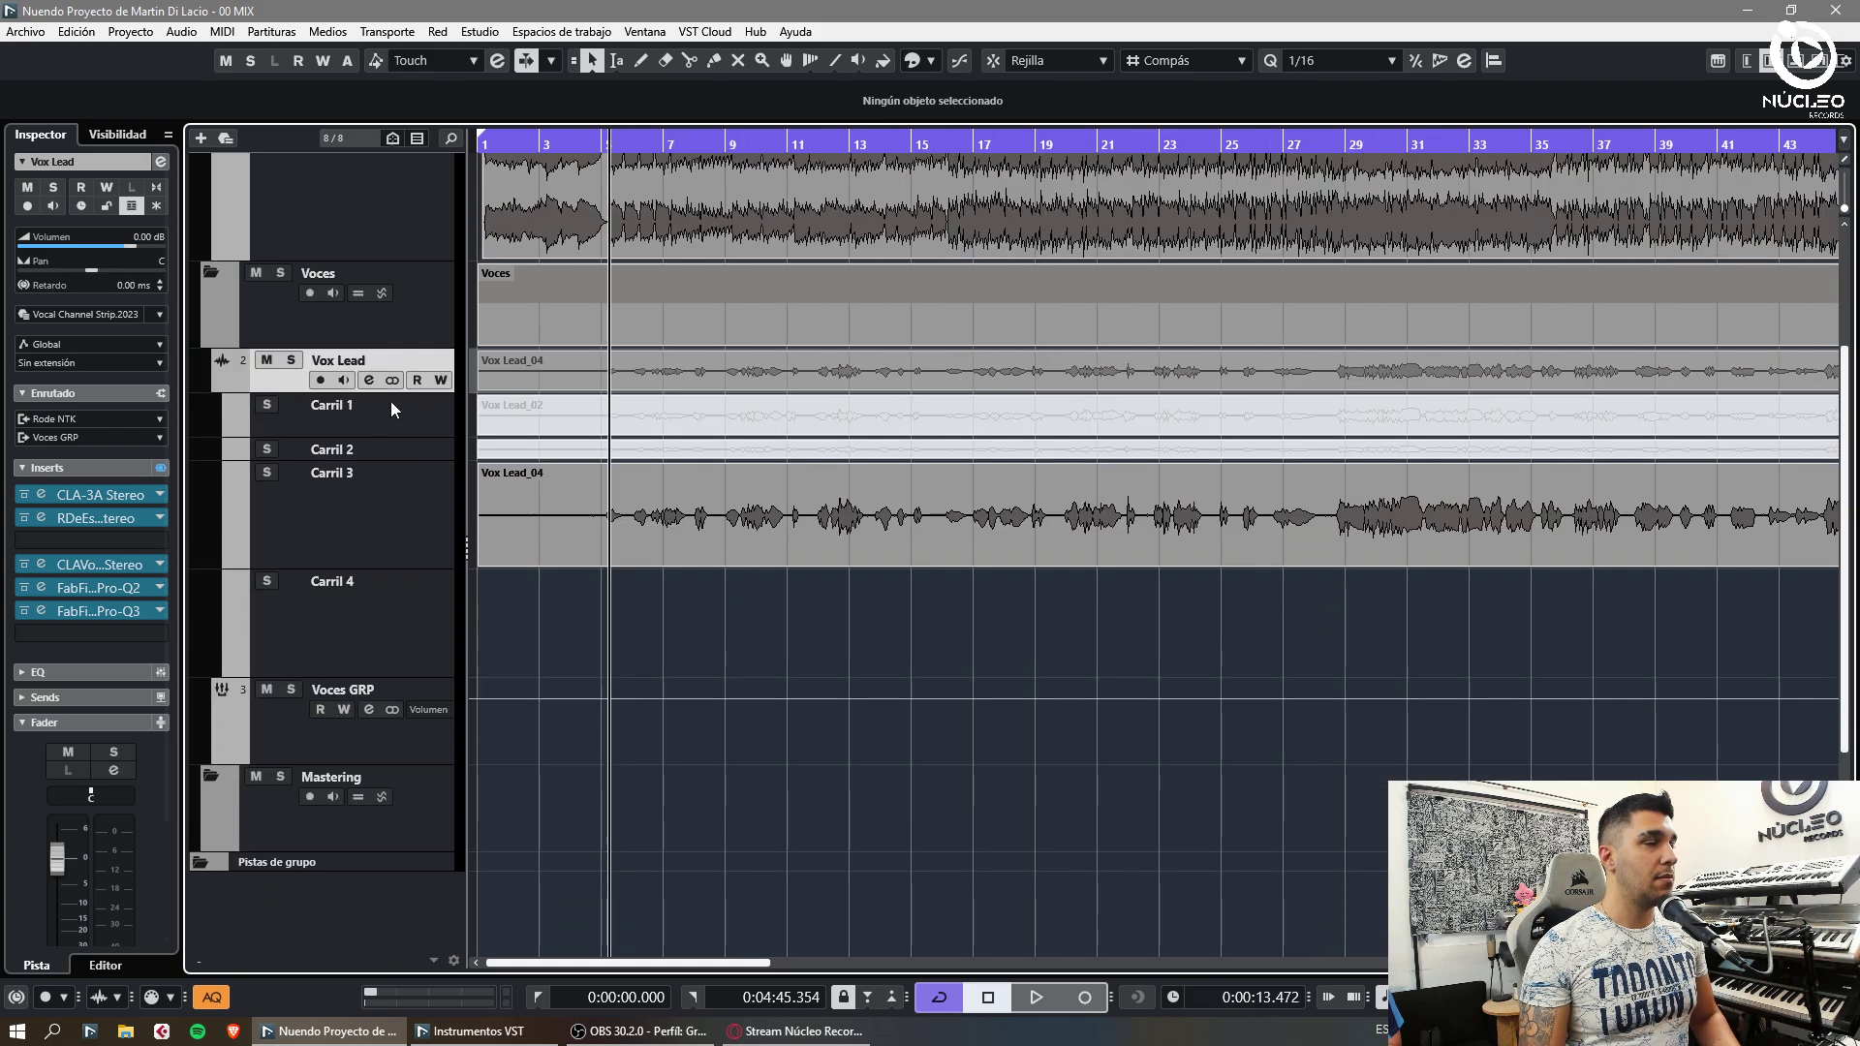
Enlarge the Carril 2 lane to match the height of Carril 1
scroll(601, 571, "up", 2)
left_click(609, 579)
scroll(608, 578, "up", 4)
left_click(608, 640)
left_click(310, 496)
left_click_drag(313, 498, 313, 521)
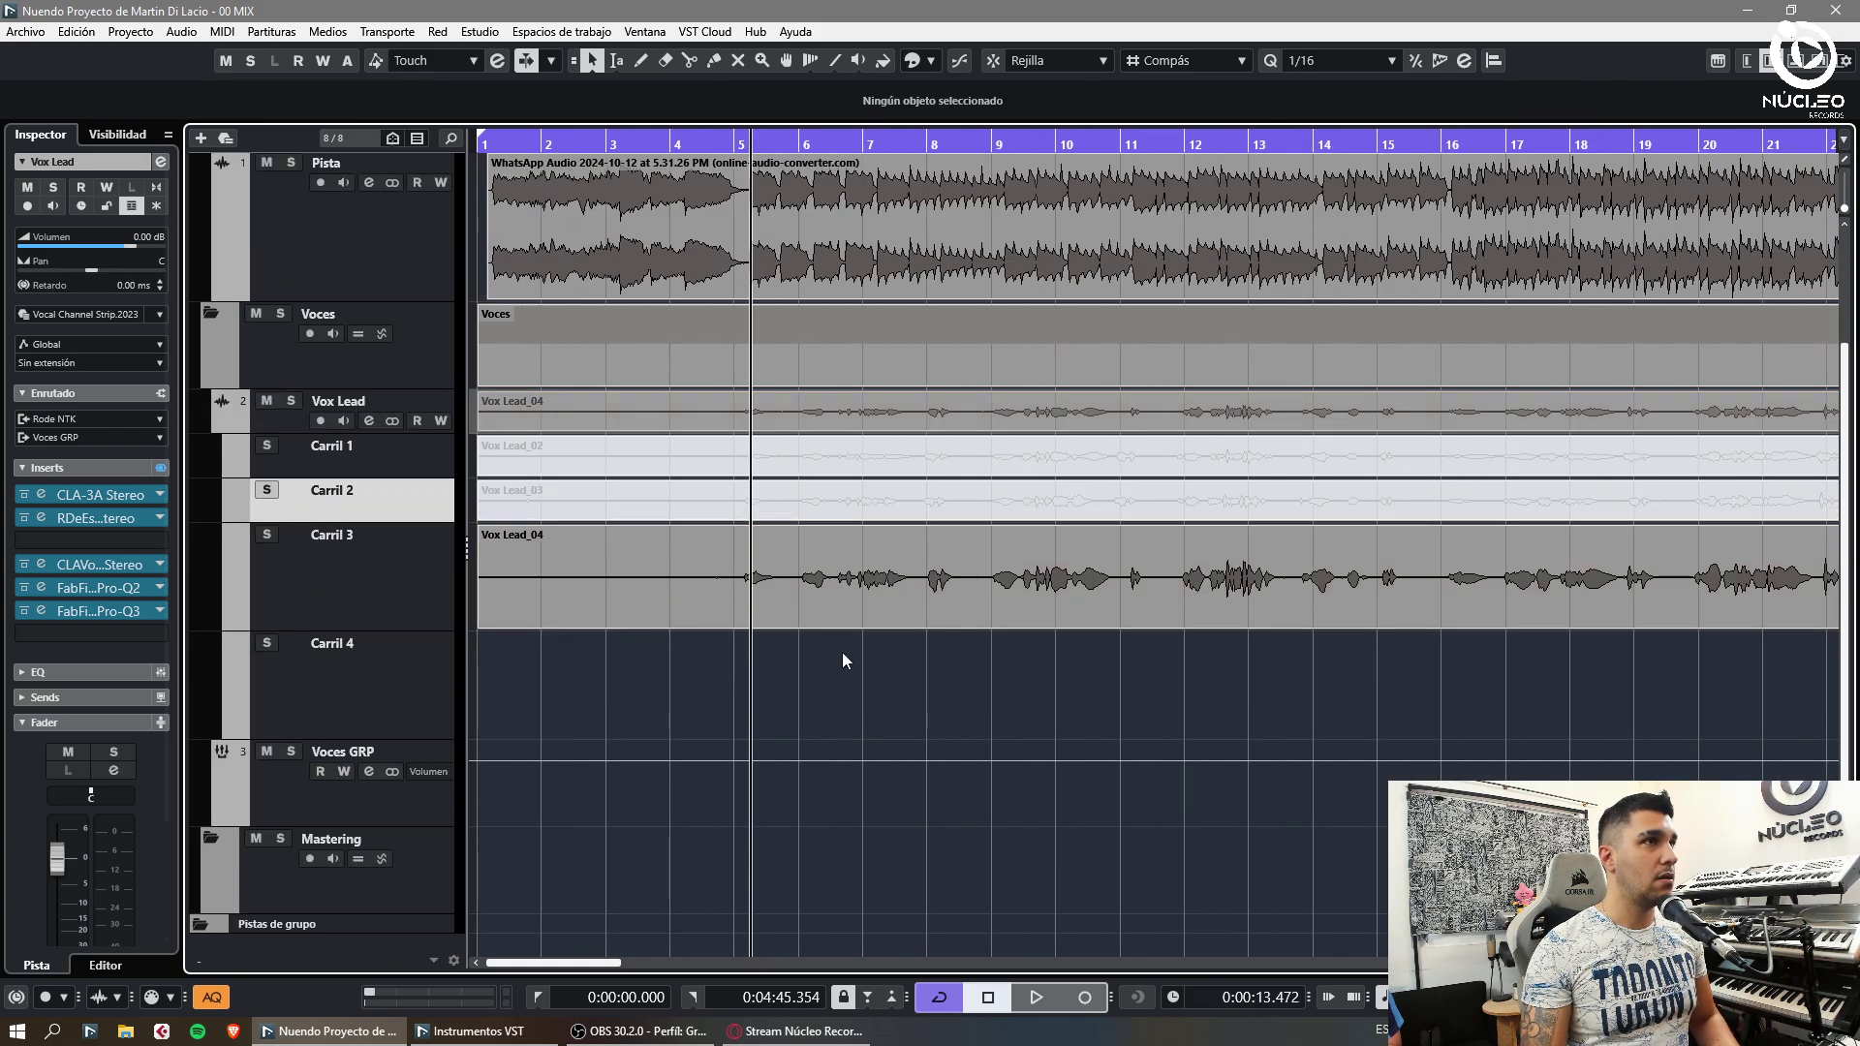
Split Vox Lead_04 in Carril 3 at 4.4.3.94 and delete the silent part before it
scroll(820, 653, "up", 2)
key("space")
scroll(818, 652, "down", 2)
scroll(872, 676, "up", 4)
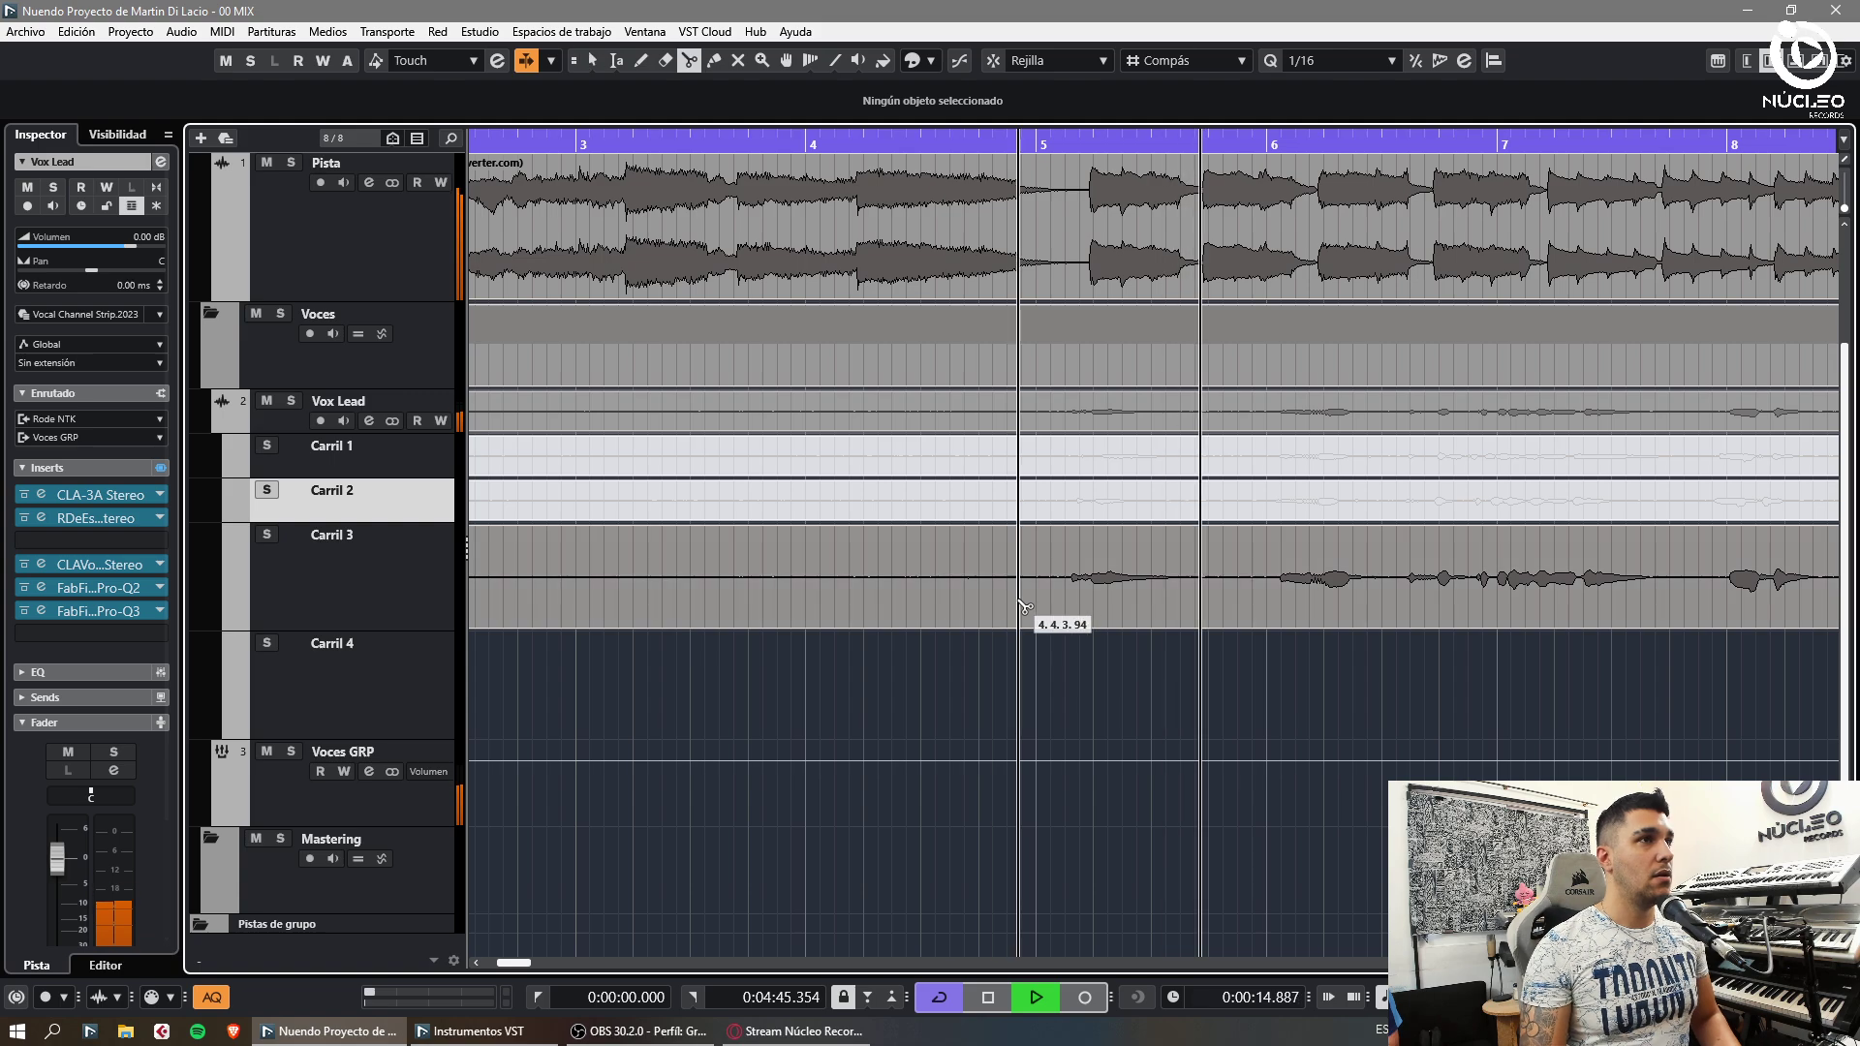
left_click(1020, 604, "alt")
left_click(925, 606)
key("Delete")
Turn off the delay in Vox Lead's CLA Vocals insert and set the Pista track's volume to -5 dB
left_click(41, 565)
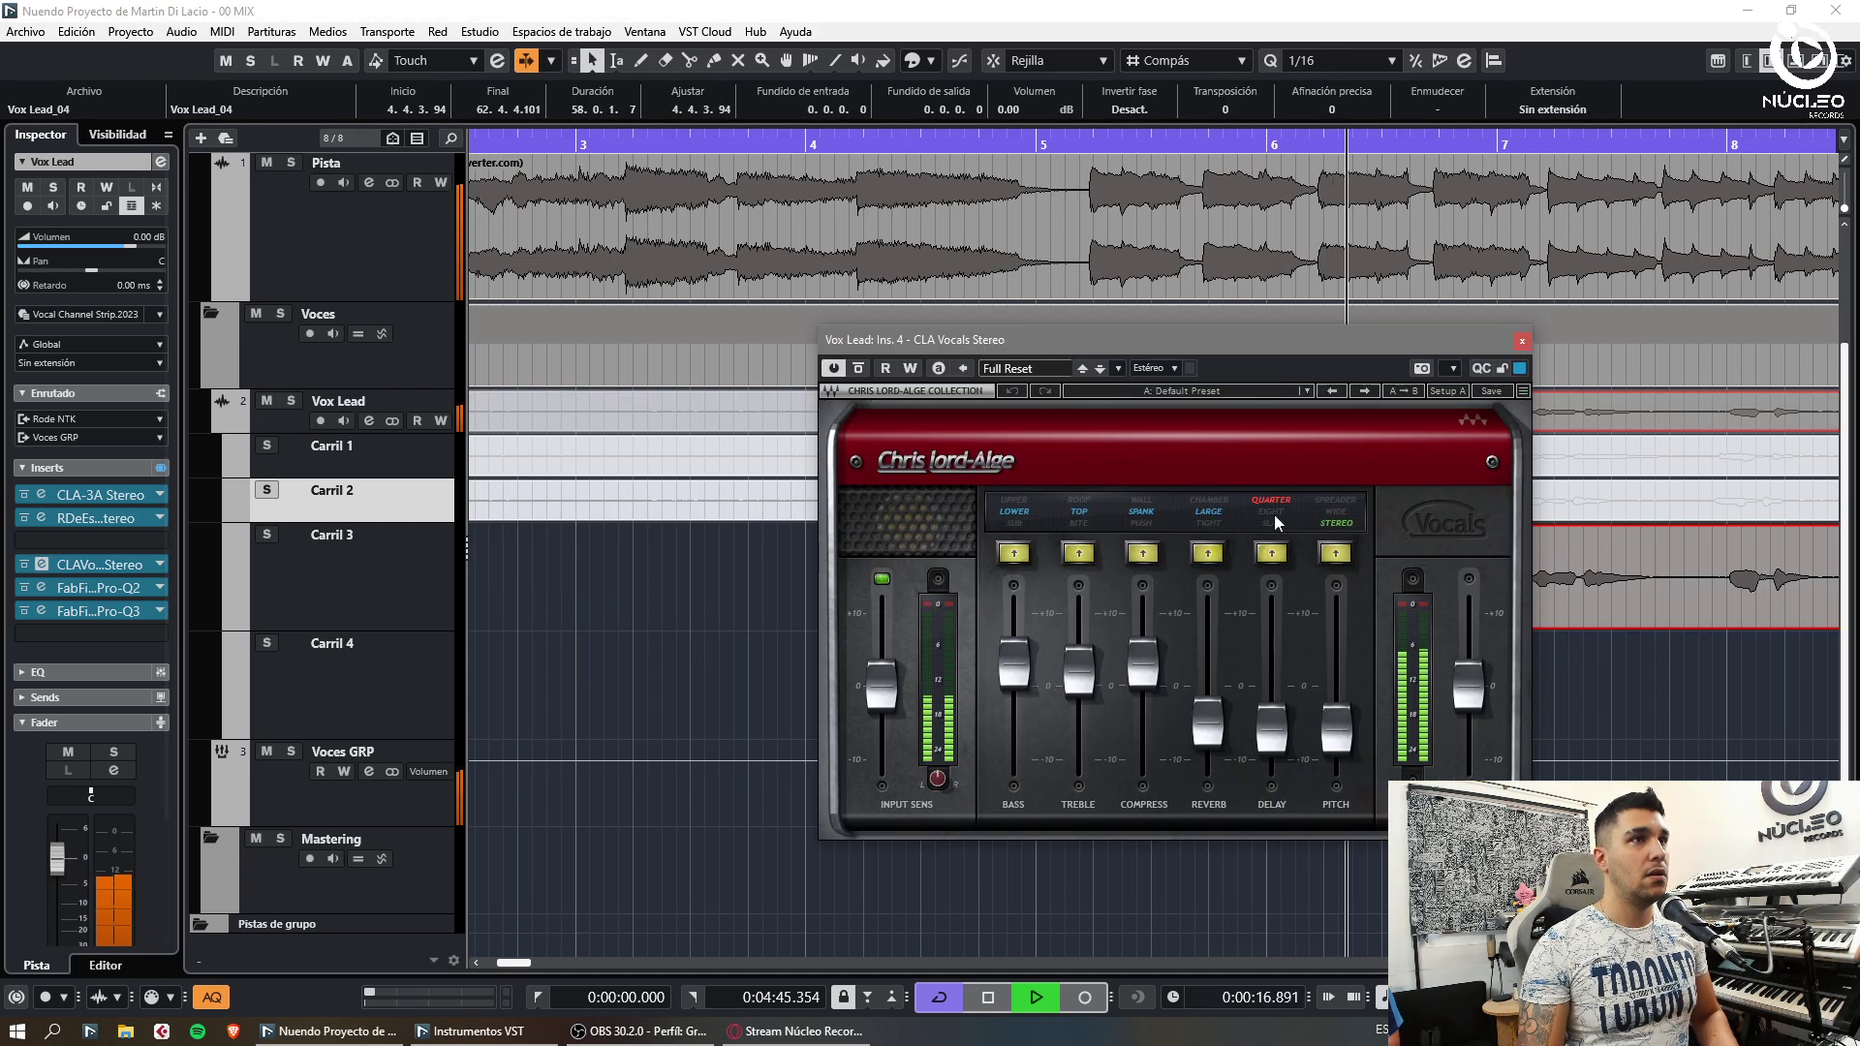
left_click(313, 272)
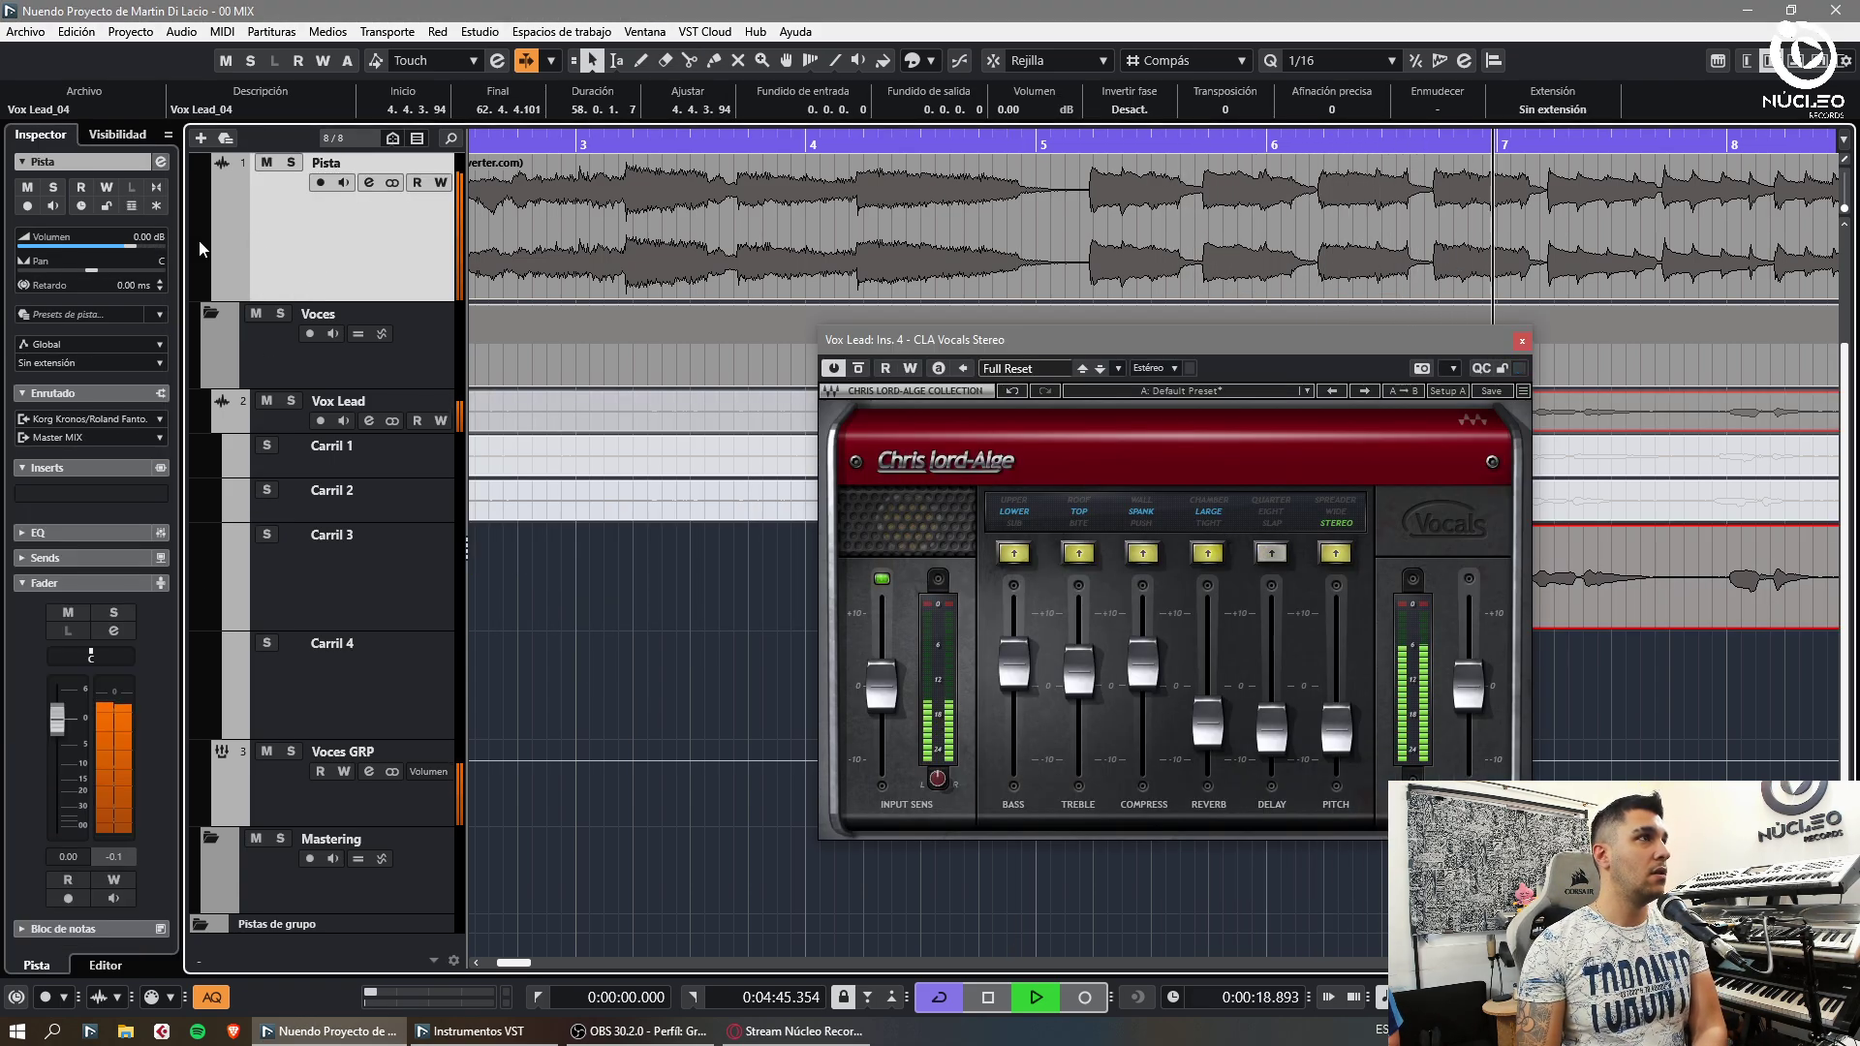
double_click(150, 238)
type("-10")
key("Return")
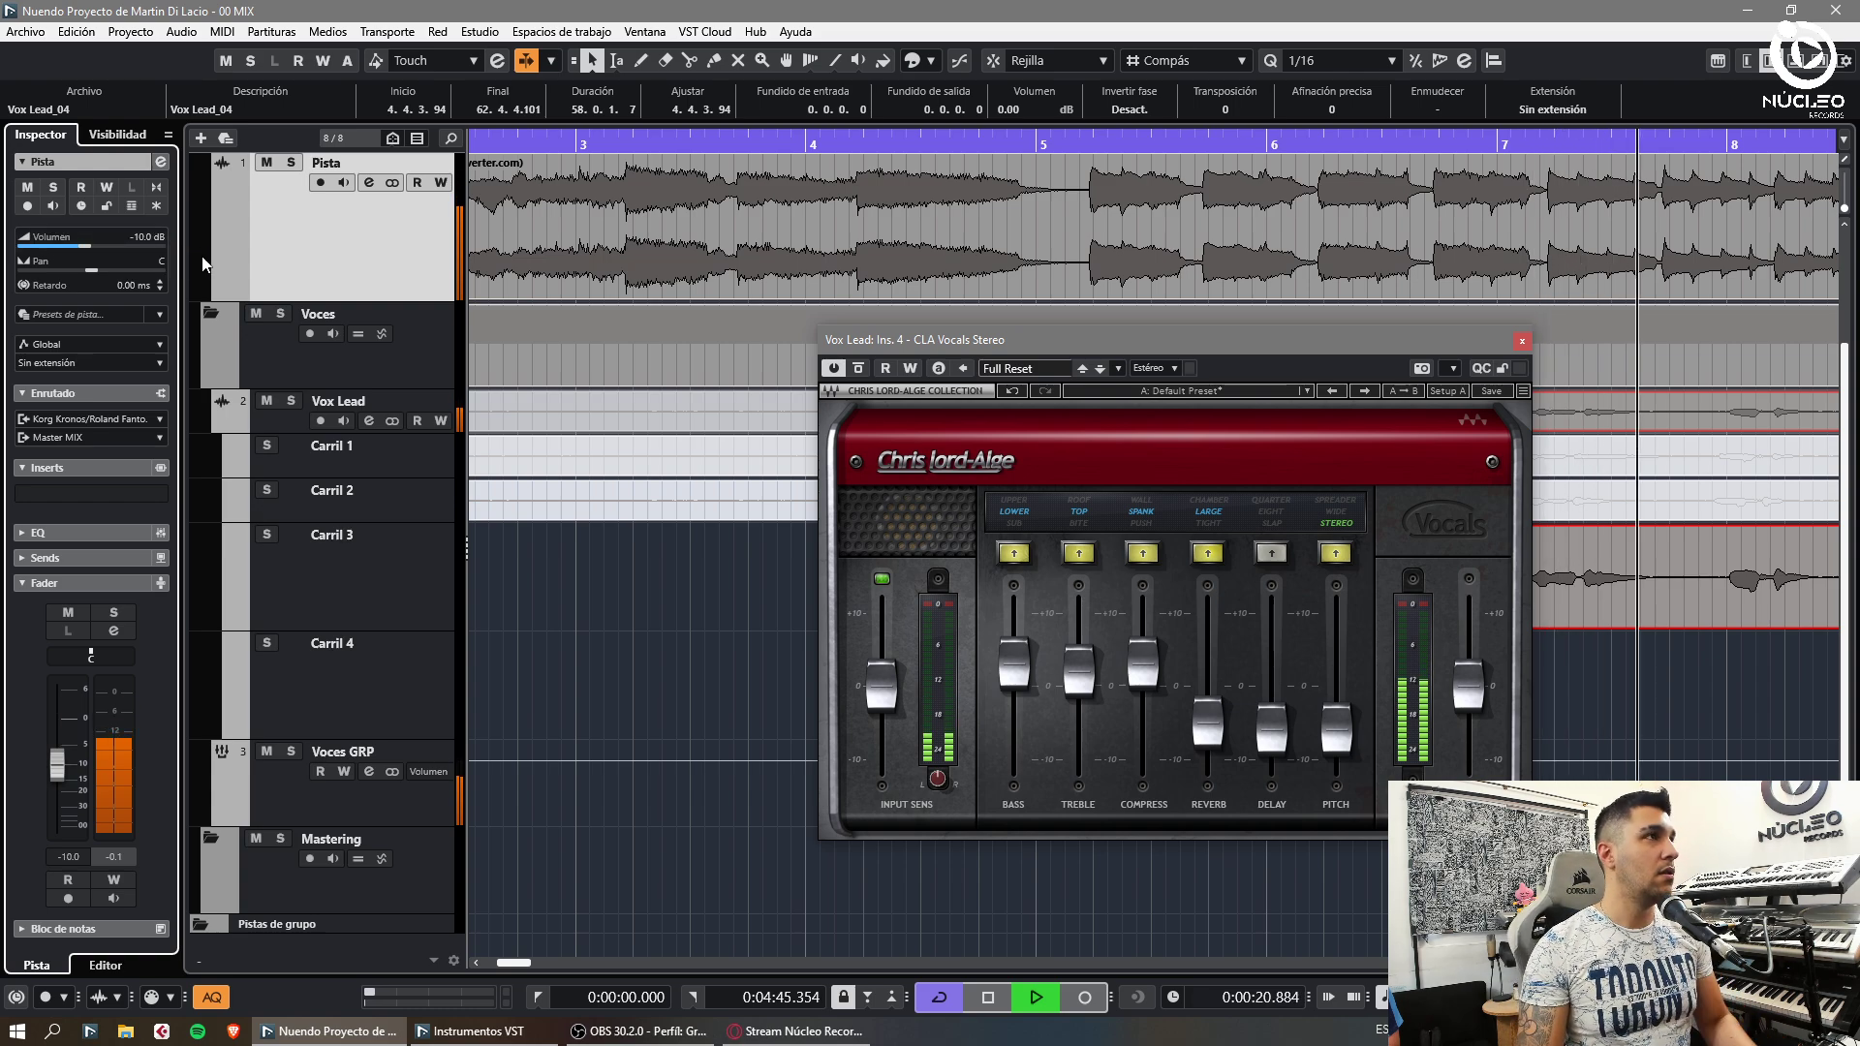
scroll(146, 241, "up", 5)
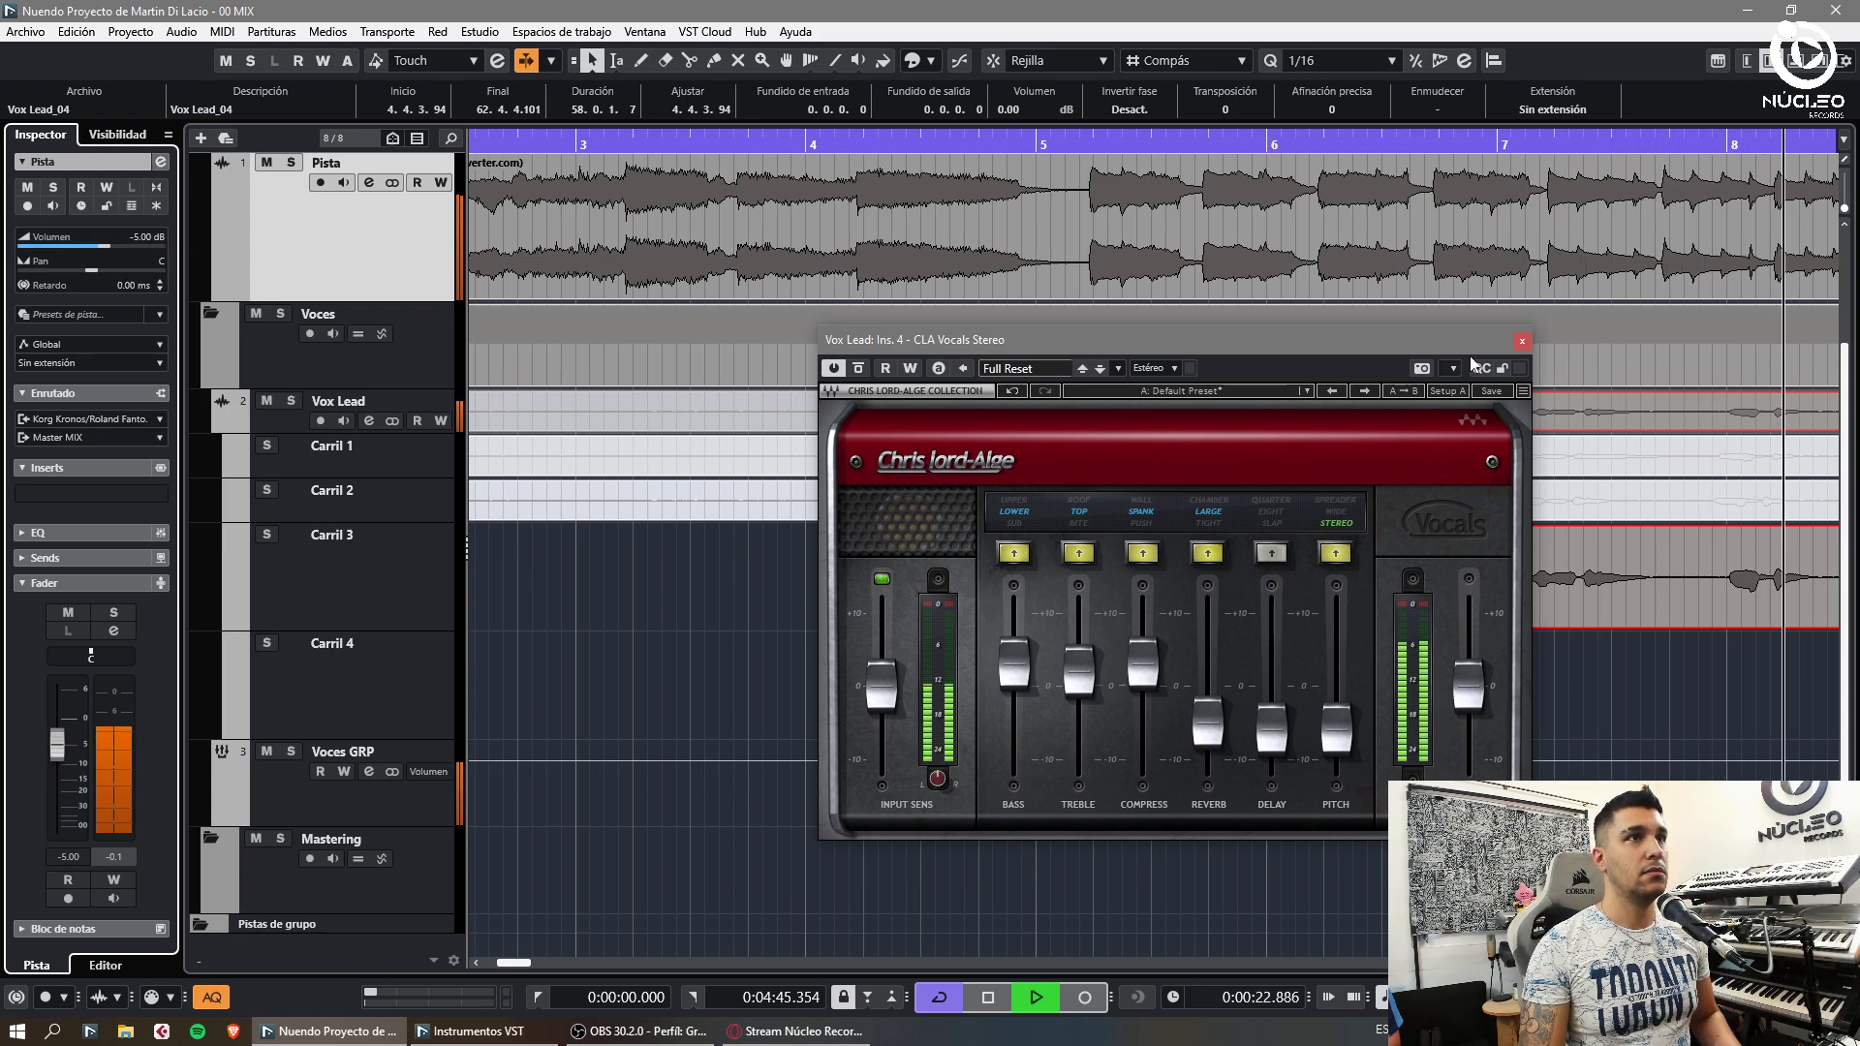
left_click(1522, 341)
Replay the vocal entry from just before bar 5
left_click(631, 711)
key("g")
key("g")
key("g")
key("g")
key("g")
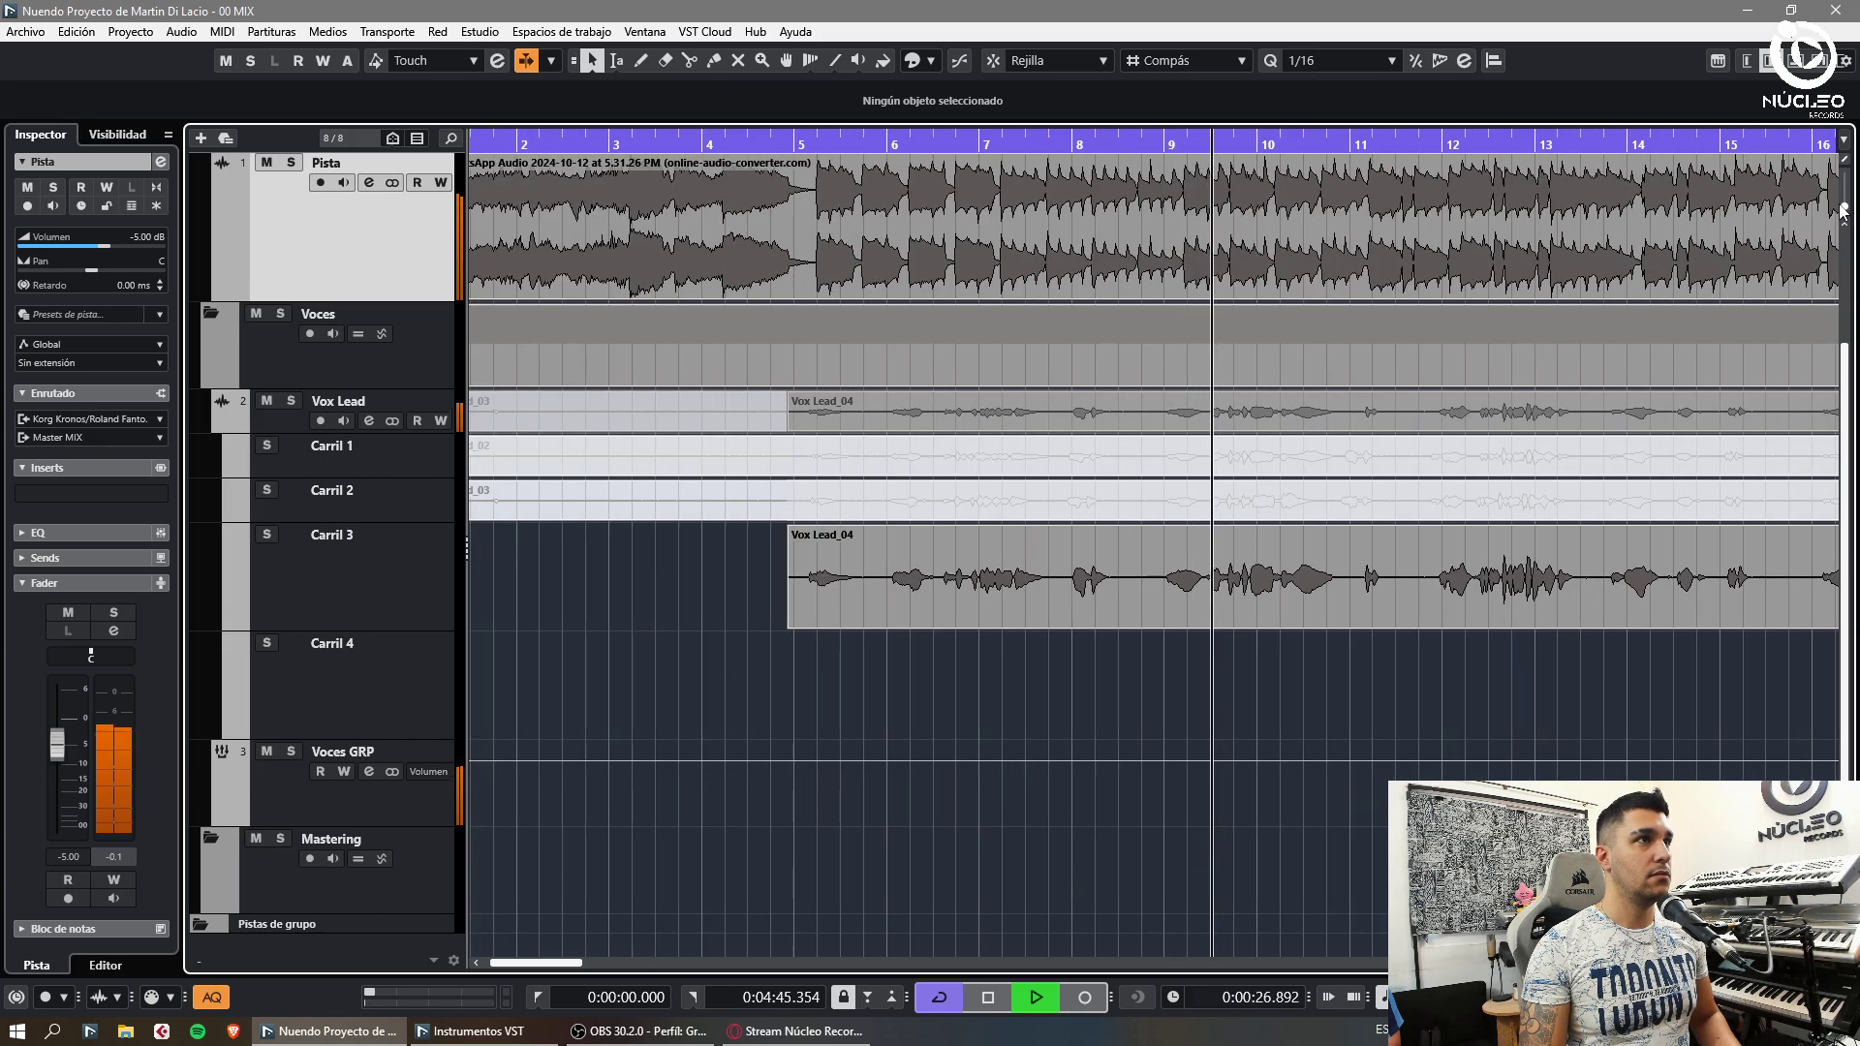
left_click(779, 142)
Split Vox Lead_04 in Carril 3 after its first phrase, at 5.4.2.106
key("h")
key("h")
key("h")
key("h")
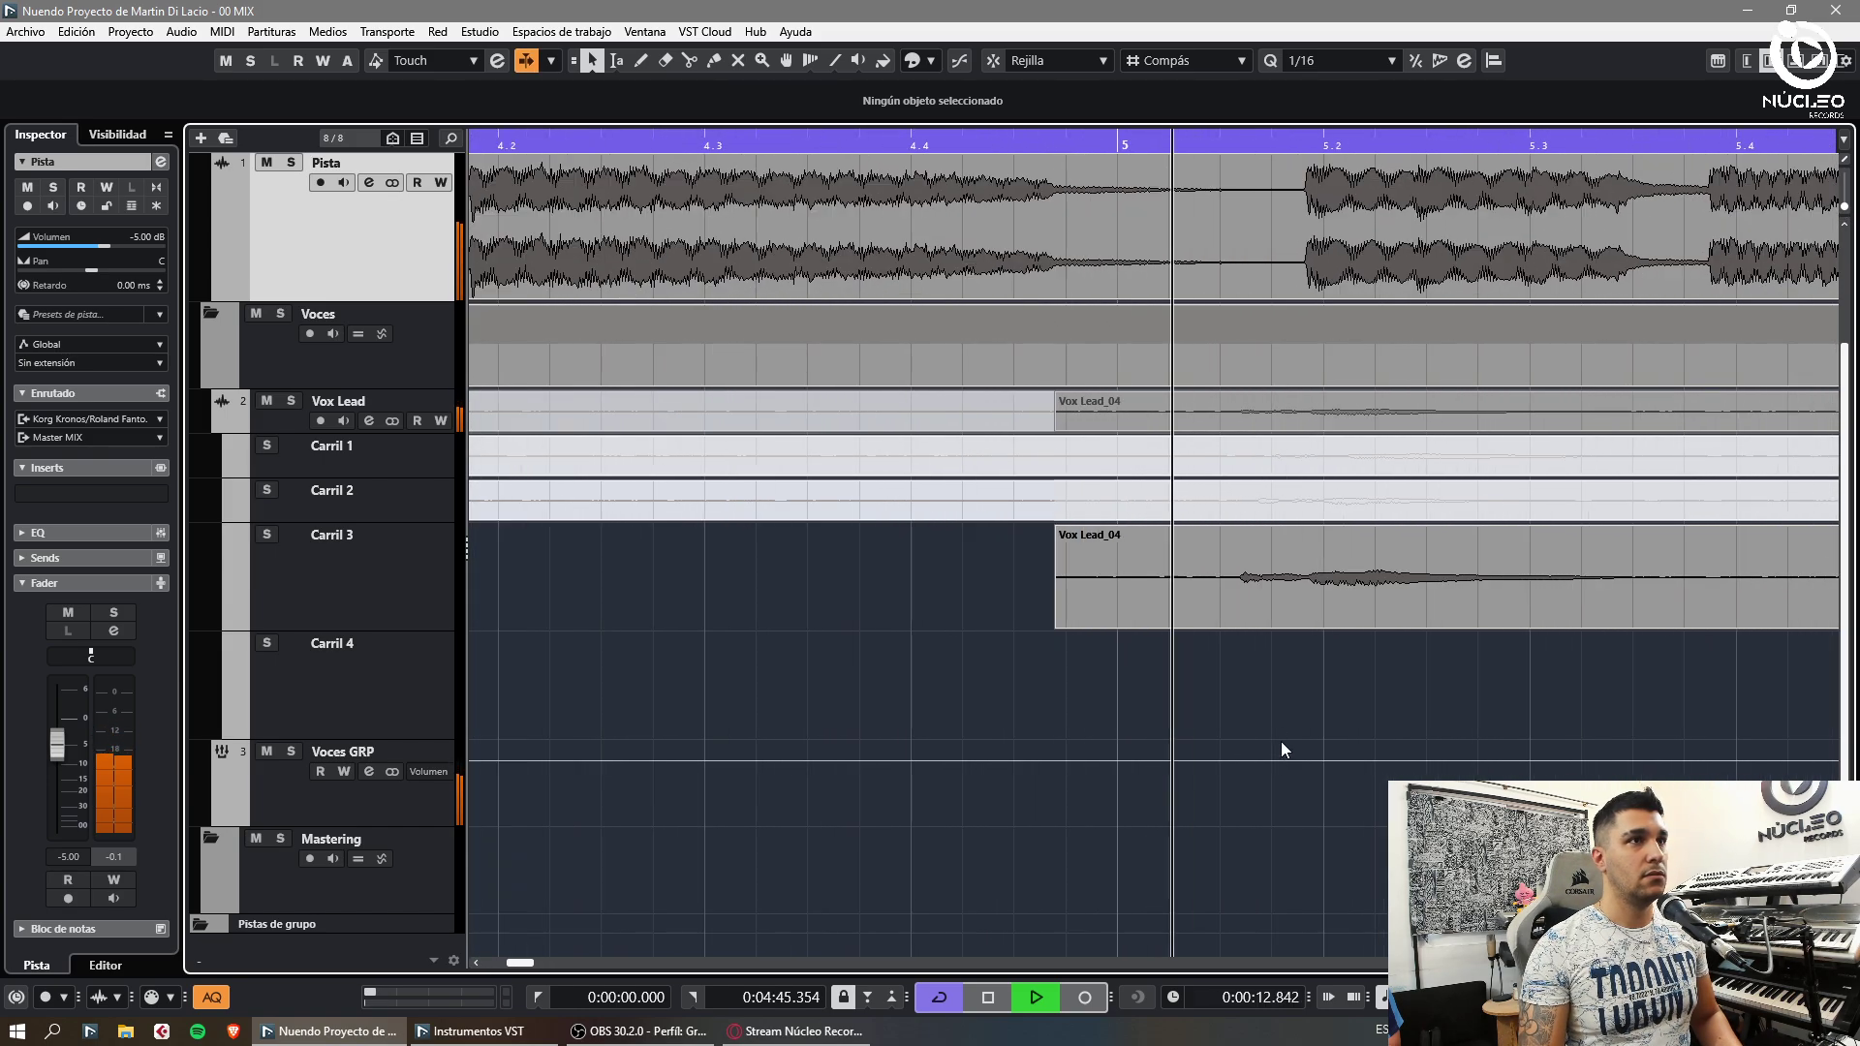
key("g")
key("h")
left_click(1517, 605, "alt")
Move the Vox Lead_03 take from Carril 2 down to Carril 4 to compare it
key("g")
key("g")
key("g")
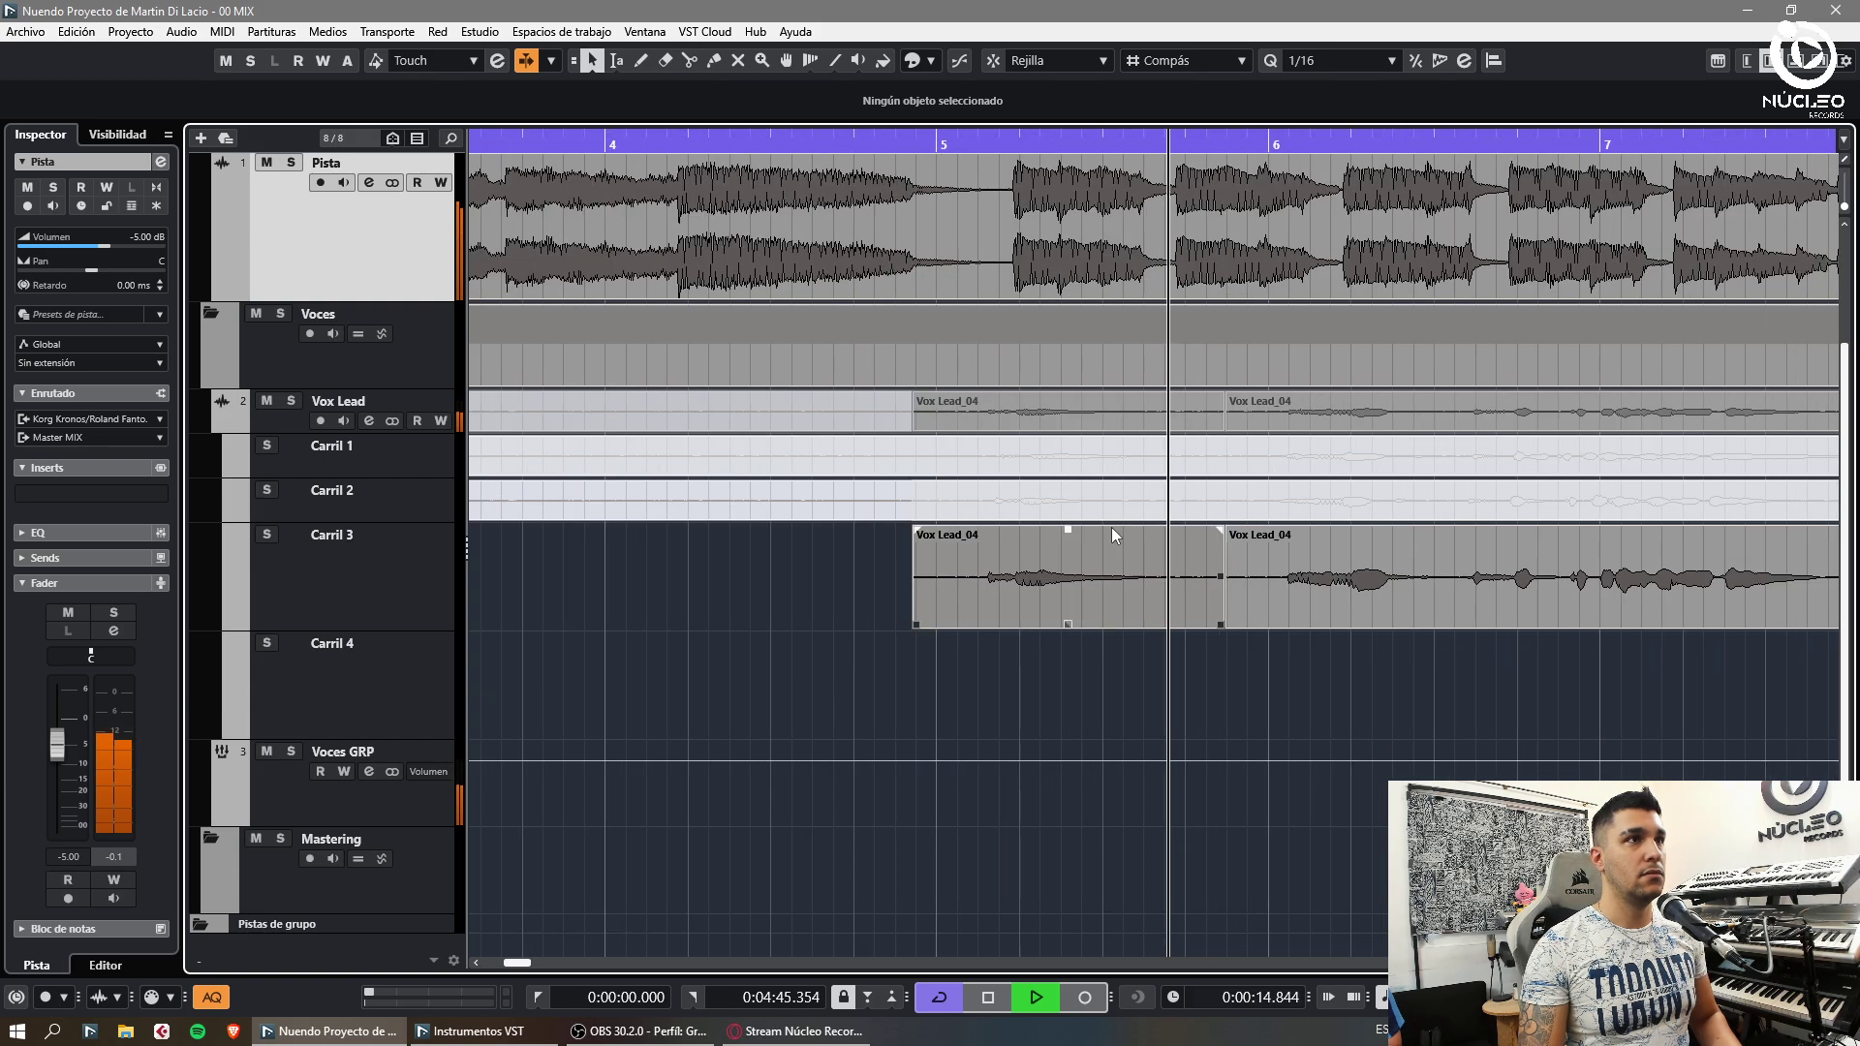
left_click_drag(1151, 503, 1158, 688)
scroll(1333, 726, "down", 8)
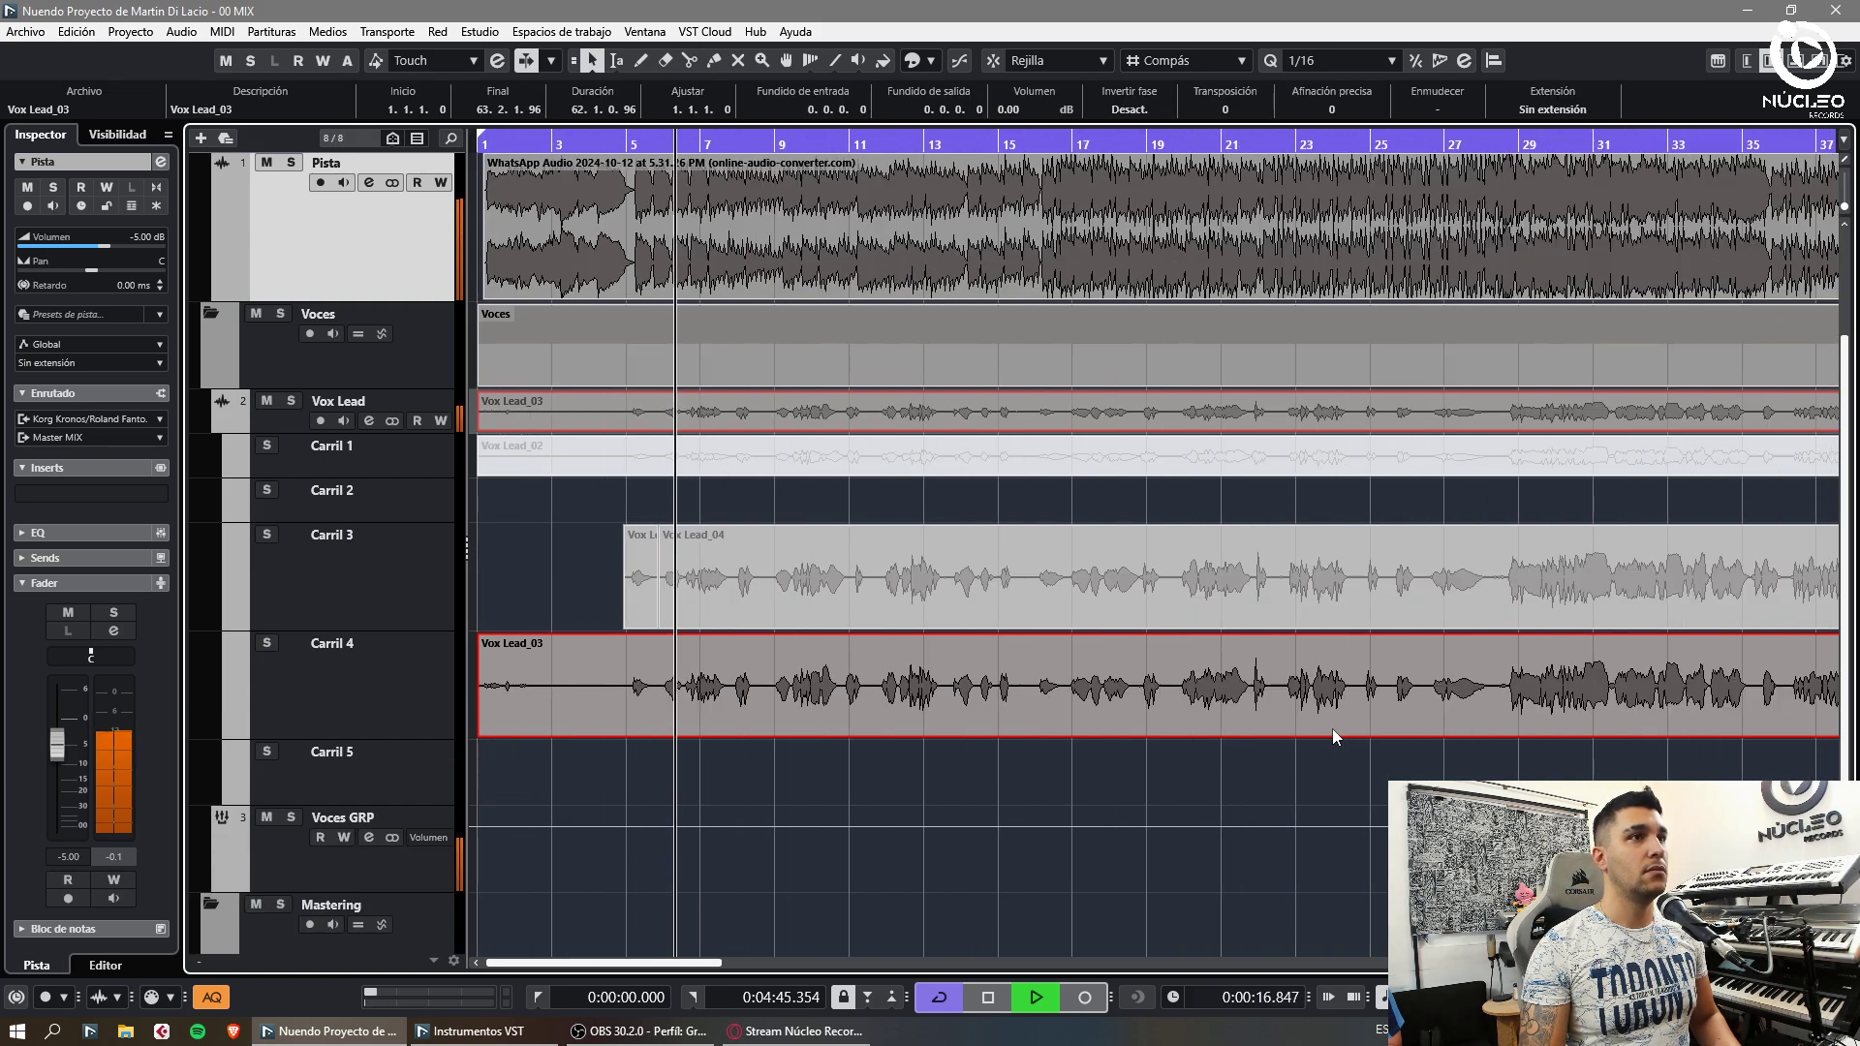
Rearrange the takes so the split Vox Lead_04 clips are in Carril 2 and Vox Lead_03 is in Carril 3
key("g")
left_click_drag(1637, 578, 616, 620)
key("h")
key("h")
key("h")
key("h")
key("h")
key("h")
key("h")
key("h")
key("h")
key("h")
left_click(833, 693)
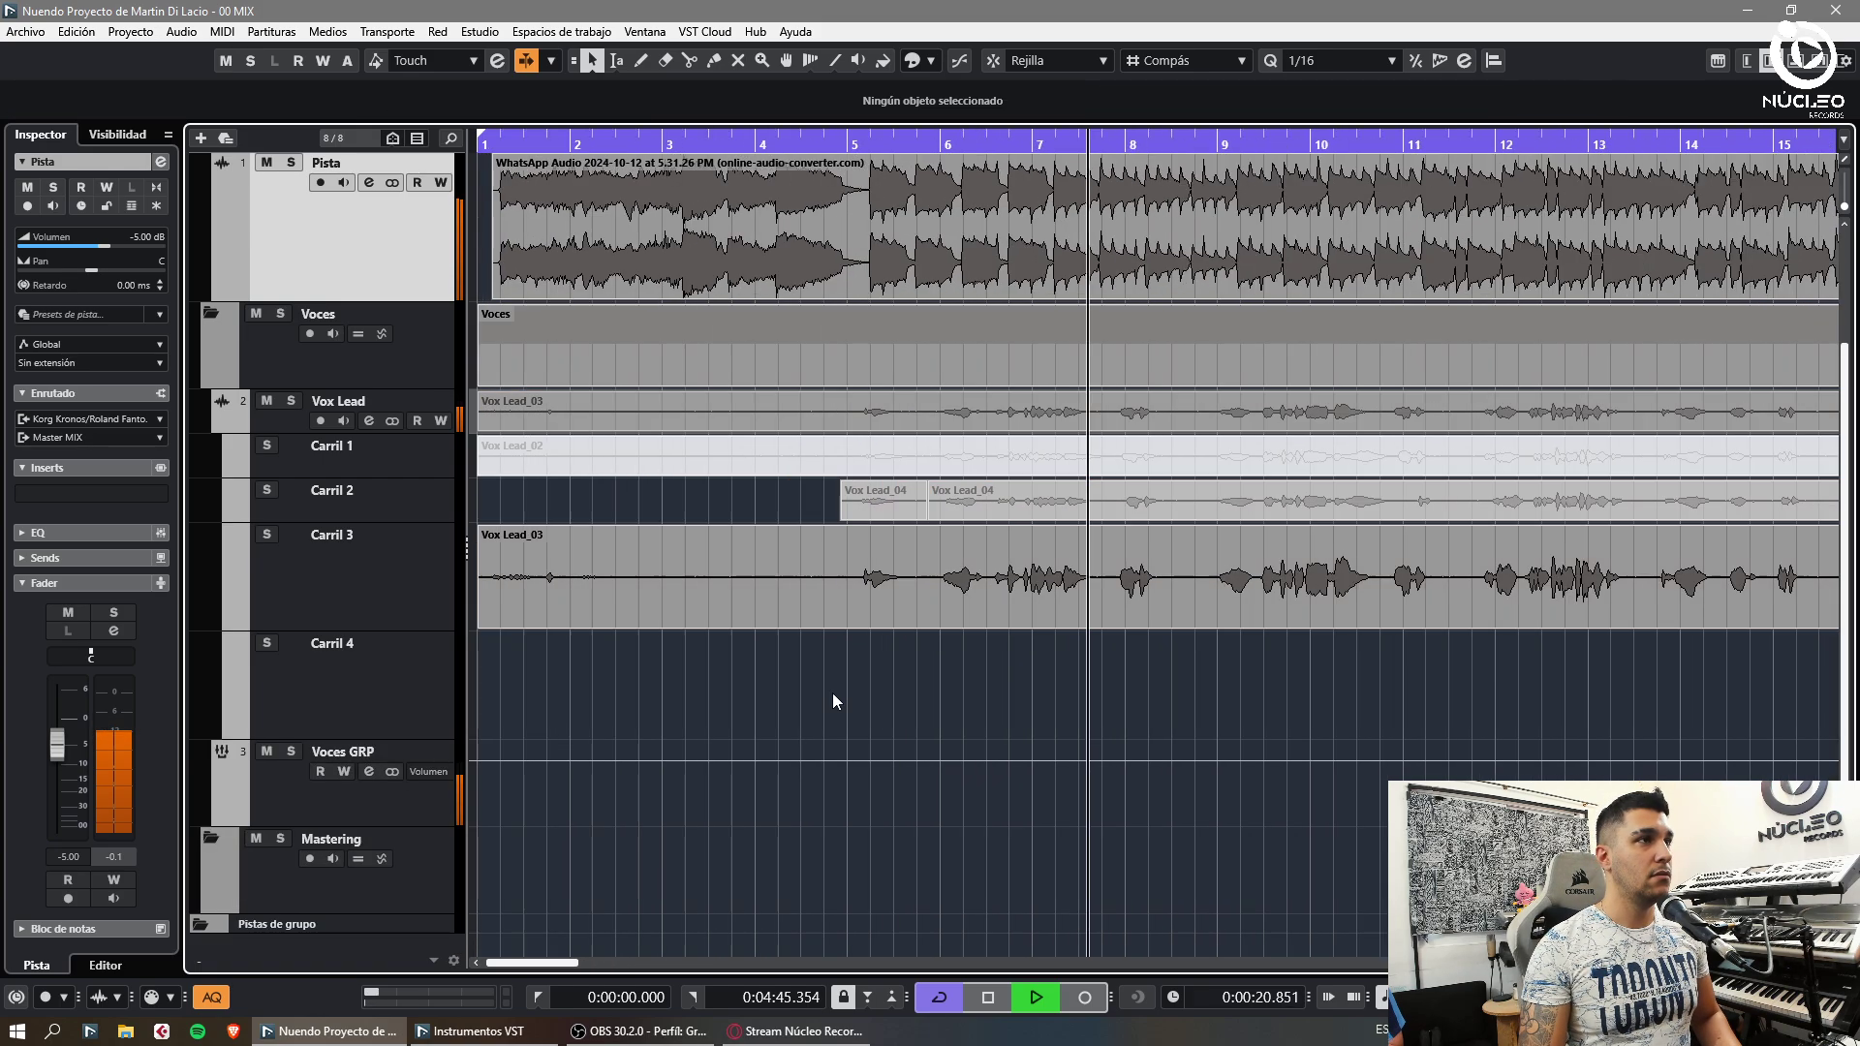
Split Vox Lead_03 in Carril 3 just before its first phrase and delete the lead-in
key("3")
left_click(857, 610)
key("Delete")
Cut Vox Lead_03 in Carril 3 after the first phrase and before the second, and delete the gap between them
key("h")
key("h")
key("h")
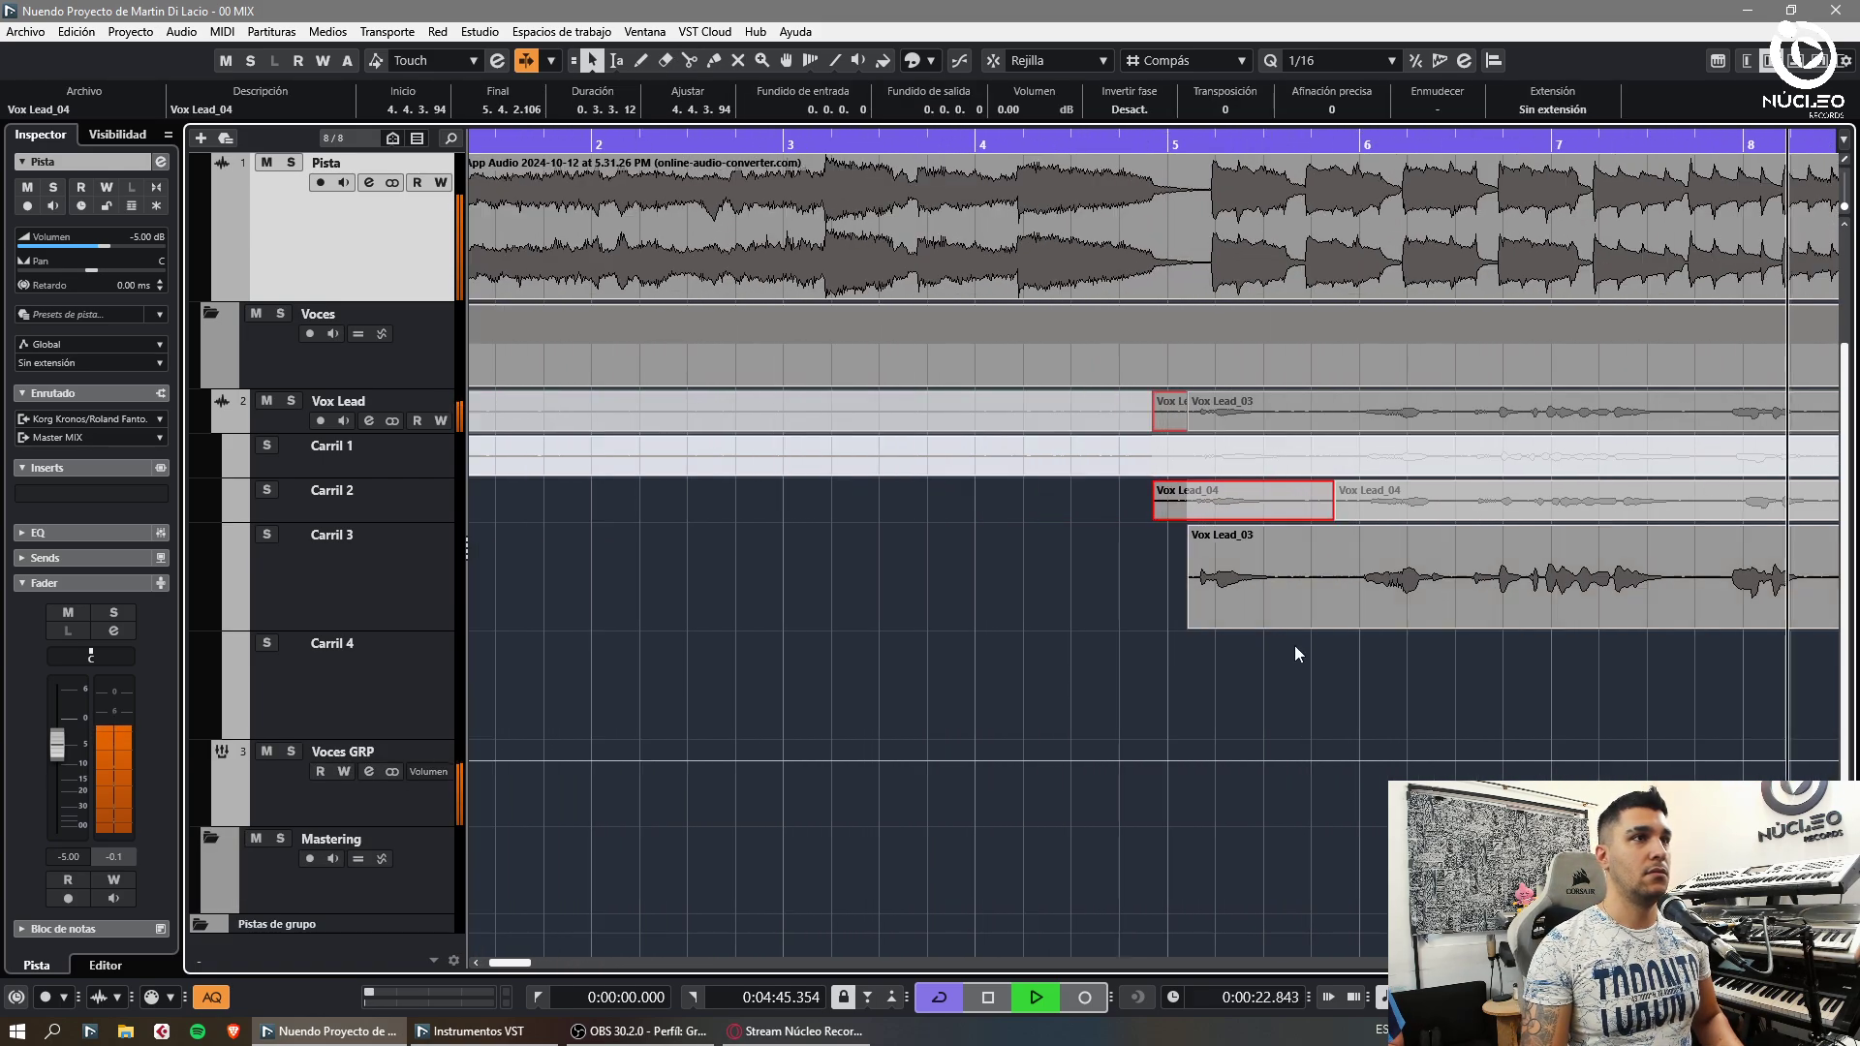
scroll(1259, 615, "up", 4)
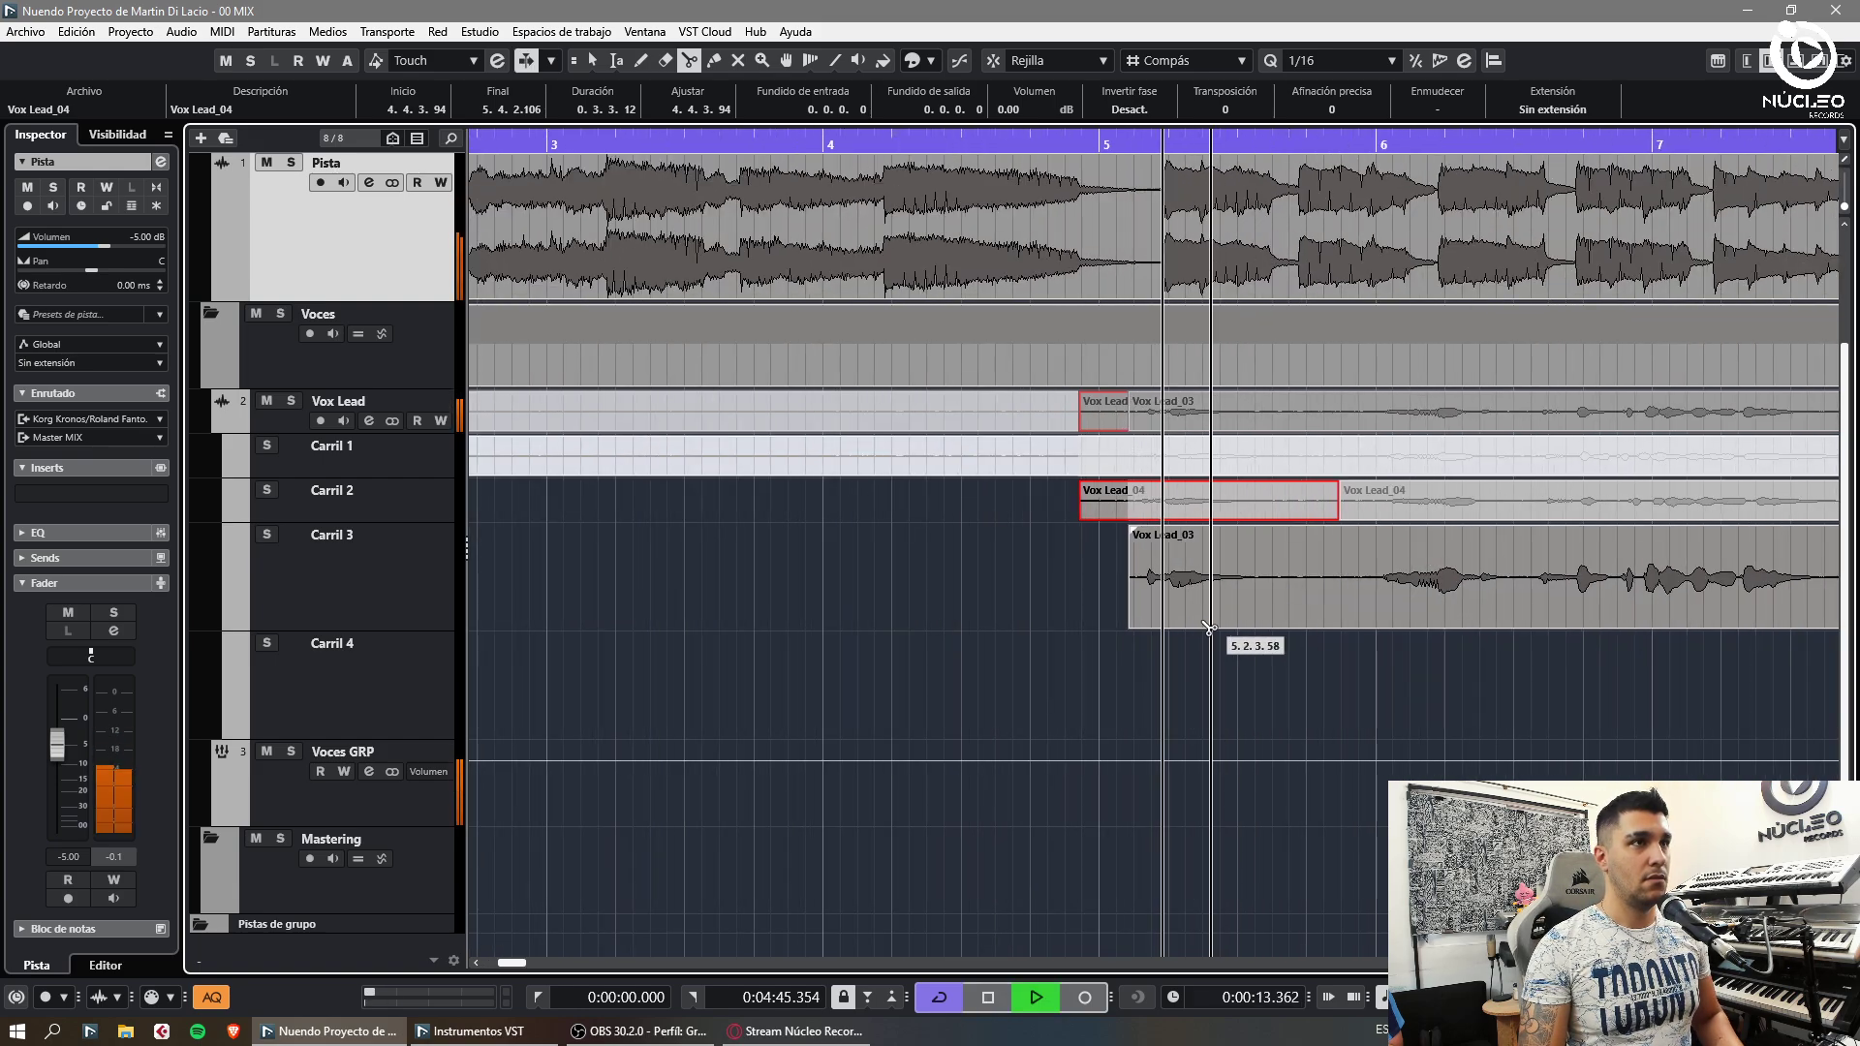
left_click(1296, 612)
left_click(1498, 610)
key("1")
left_click(1414, 610)
key("Delete")
left_click(685, 1031)
left_click(991, 653)
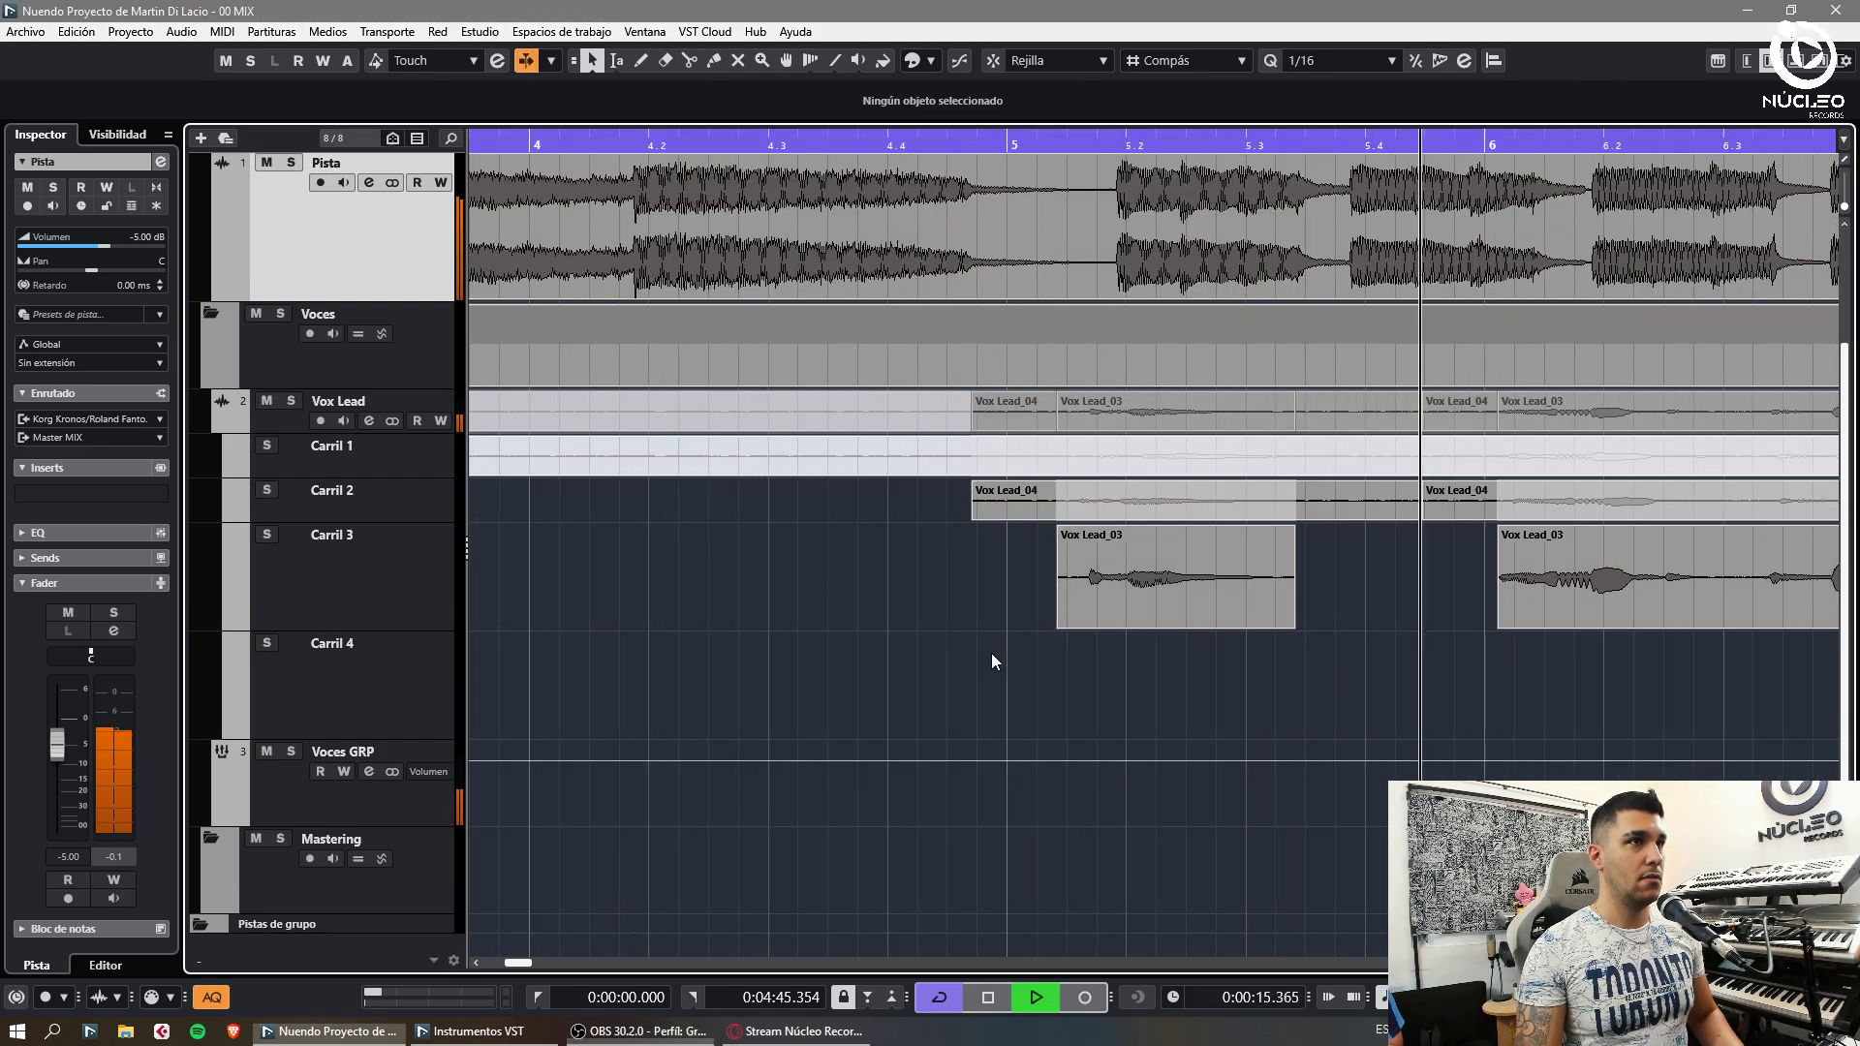
Split Vox Lead_04 in Carril 2 after the second phrase, at 6.3.1.99
key("g")
scroll(986, 705, "right", 3)
key("3")
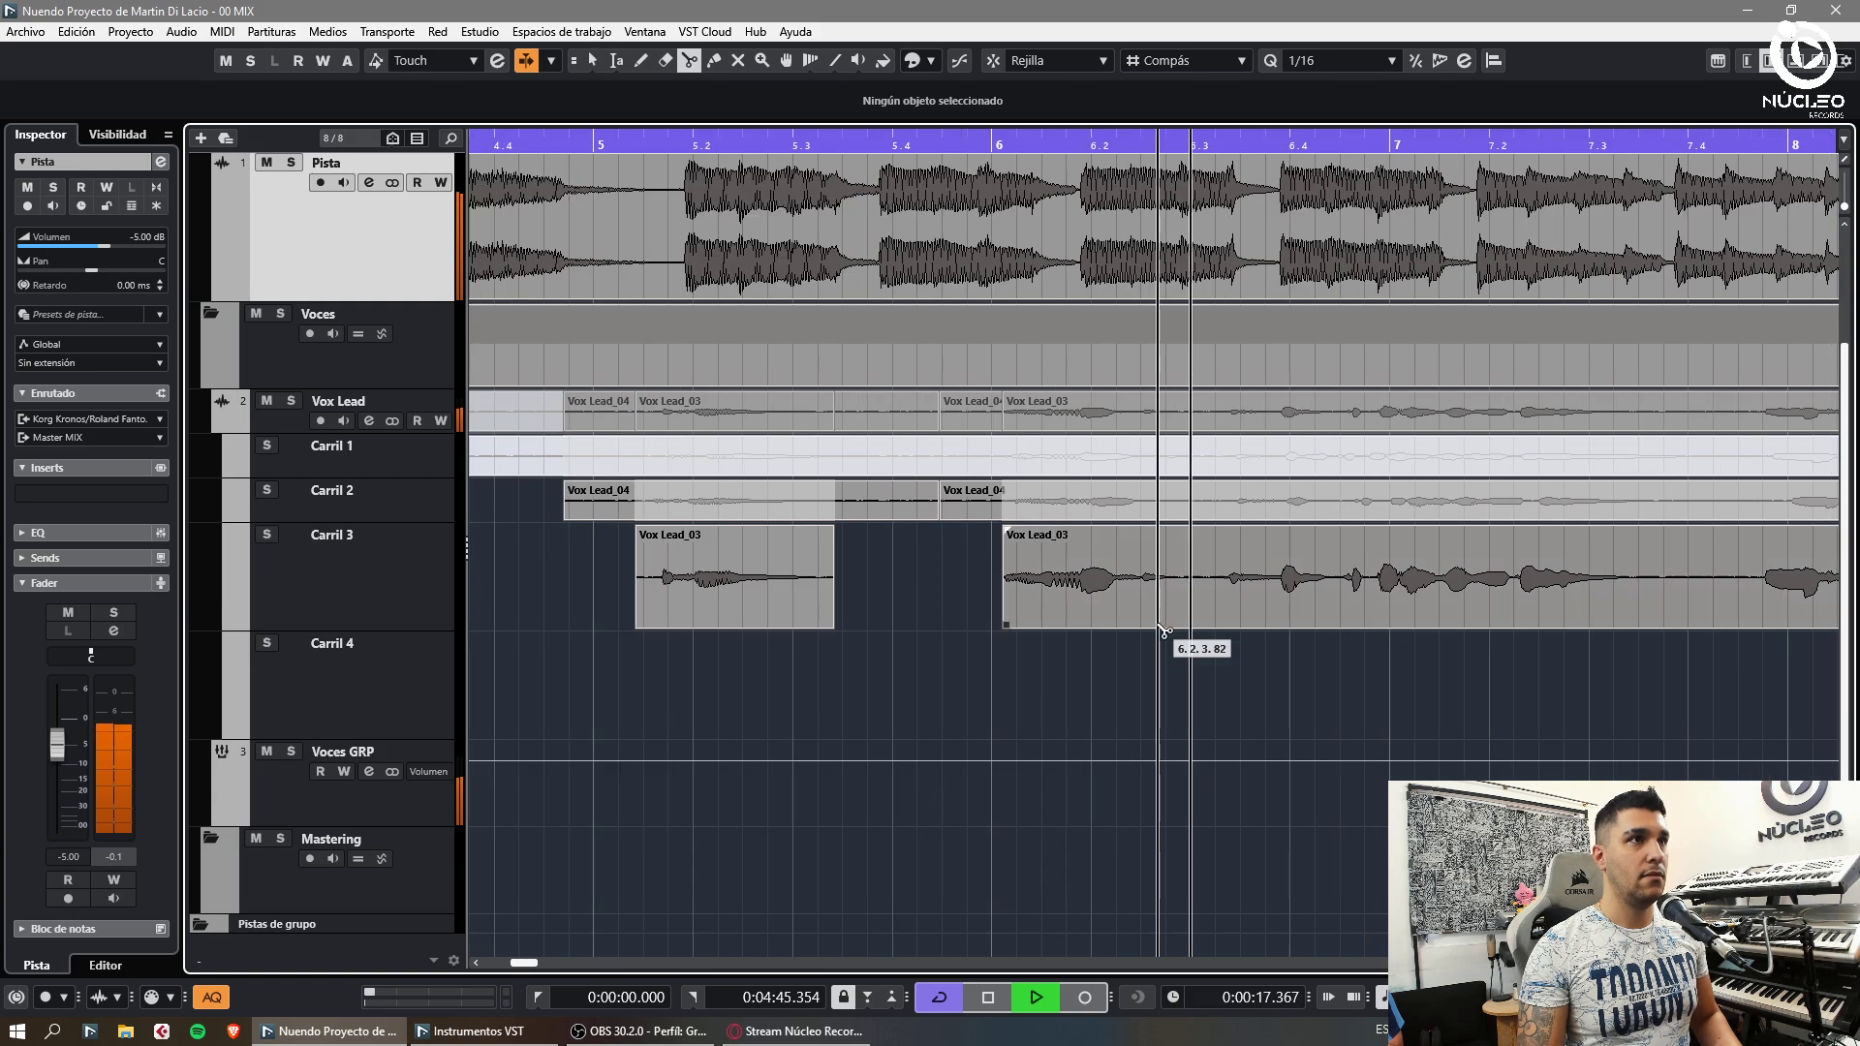
key("g")
key("g")
left_click(1101, 501)
key("1")
Try the Vox Lead_04 version of the second phrase by moving its clip from Carril 2 to Carril 4
left_click_drag(1017, 500, 1034, 678)
scroll(1178, 537, "up", 3)
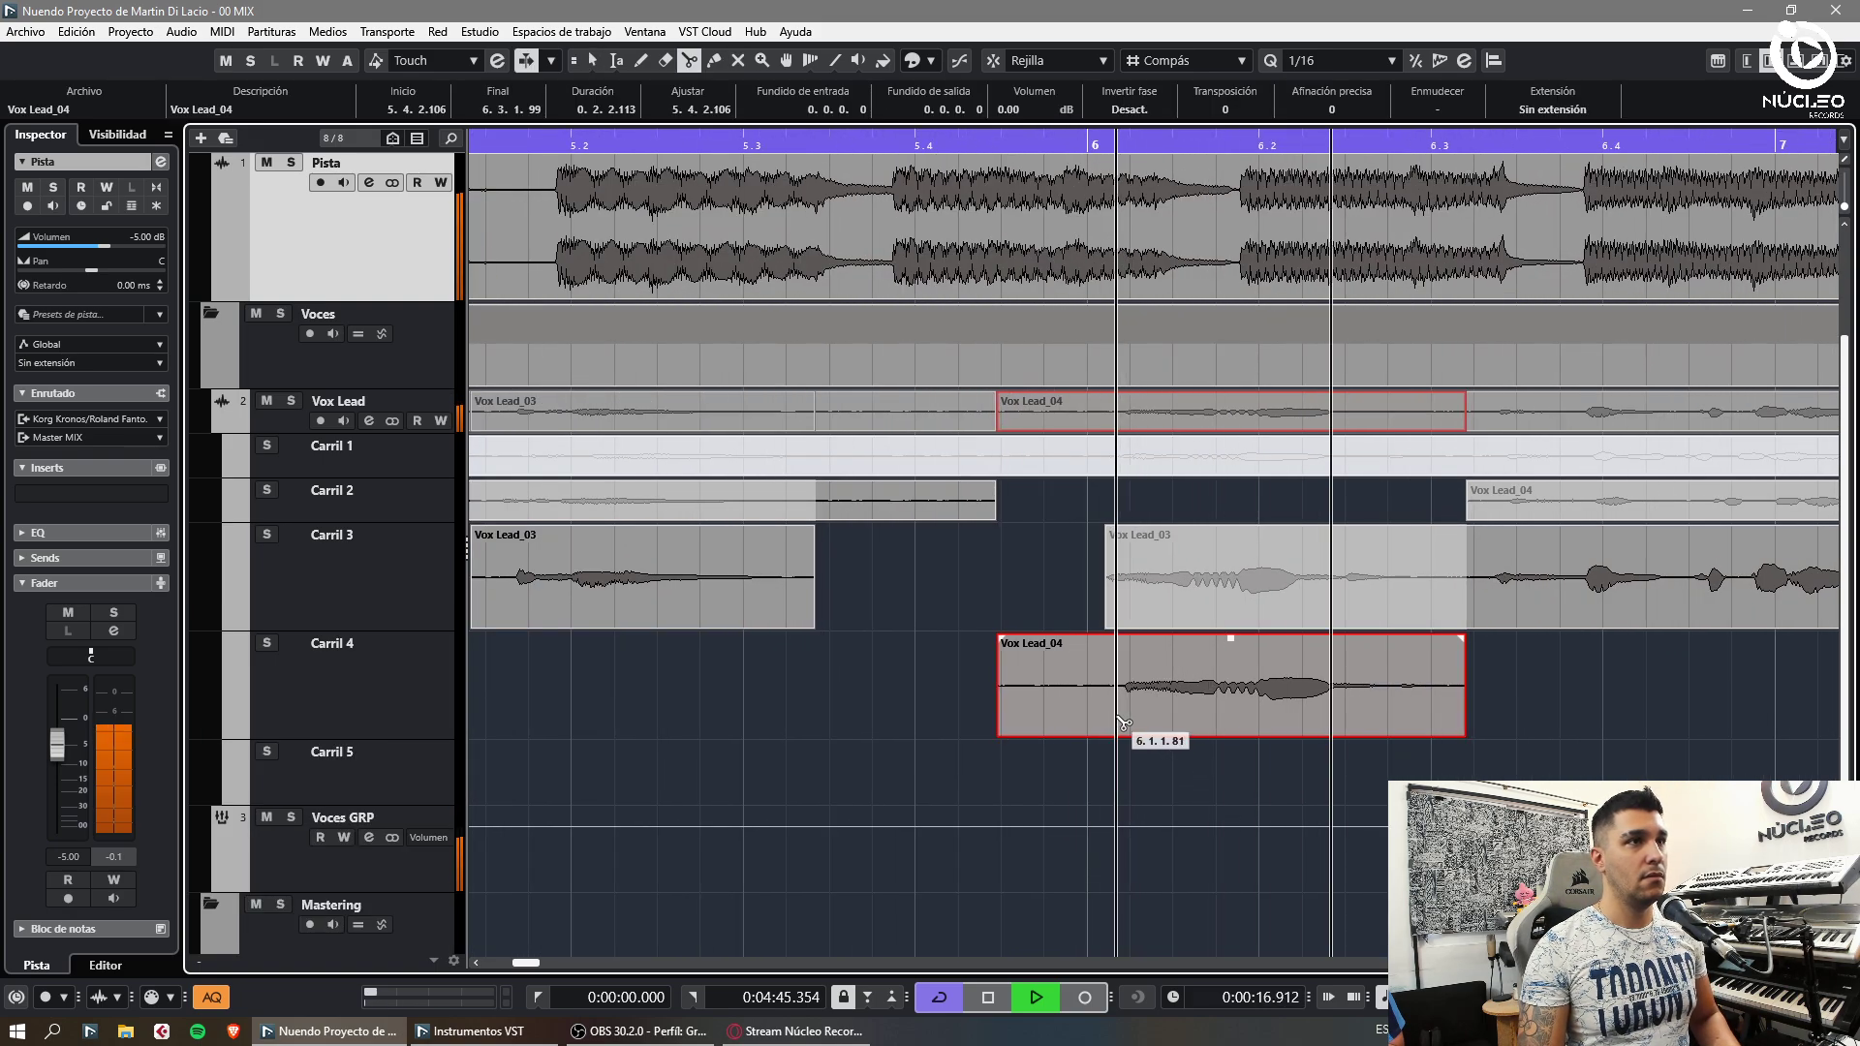
key("ctrl+z")
Mute the Vox Lead_04 clips of the first two phrases in Carril 2
key("g")
key("g")
key("7")
left_click(1184, 503)
key("g")
key("g")
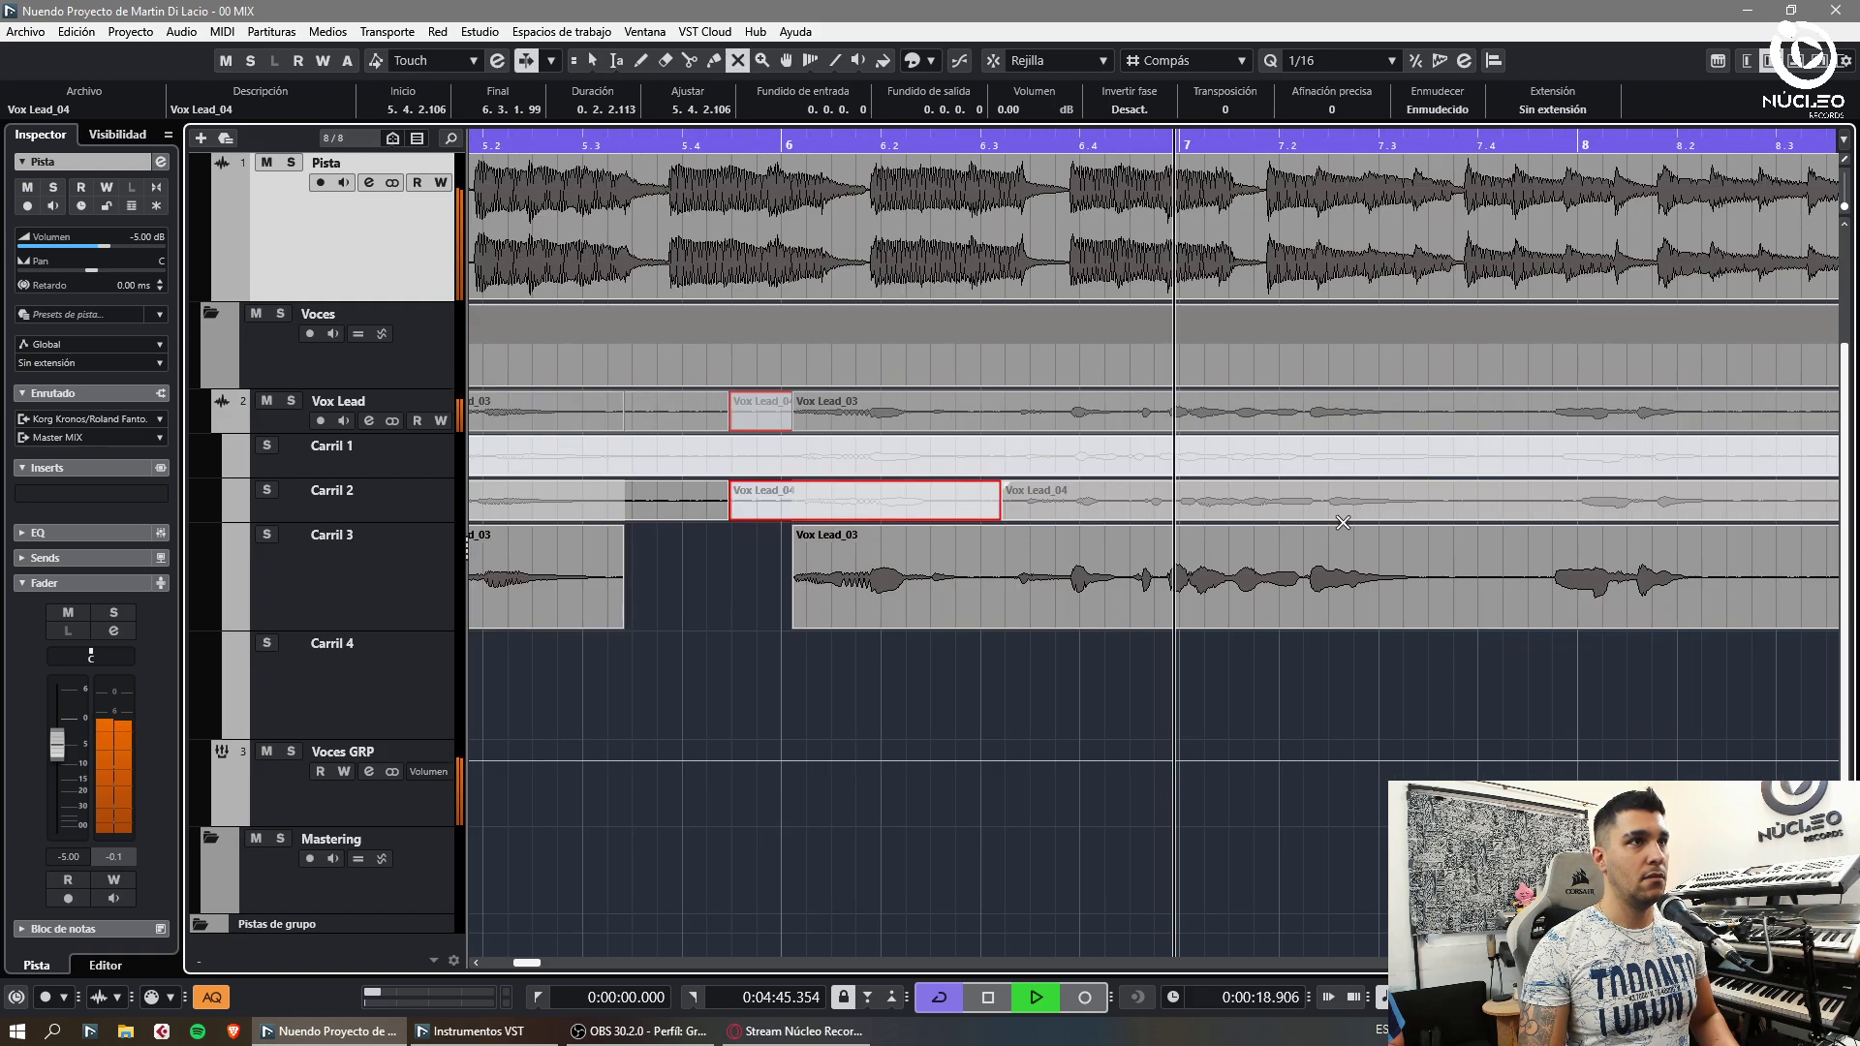
left_click(760, 511)
Split Vox Lead_04 in Carril 2 at 7.4.1.44 and move the third-phrase segment down to Carril 4
key("3")
left_click(1414, 504)
key("1")
left_click_drag(1075, 502, 1072, 678)
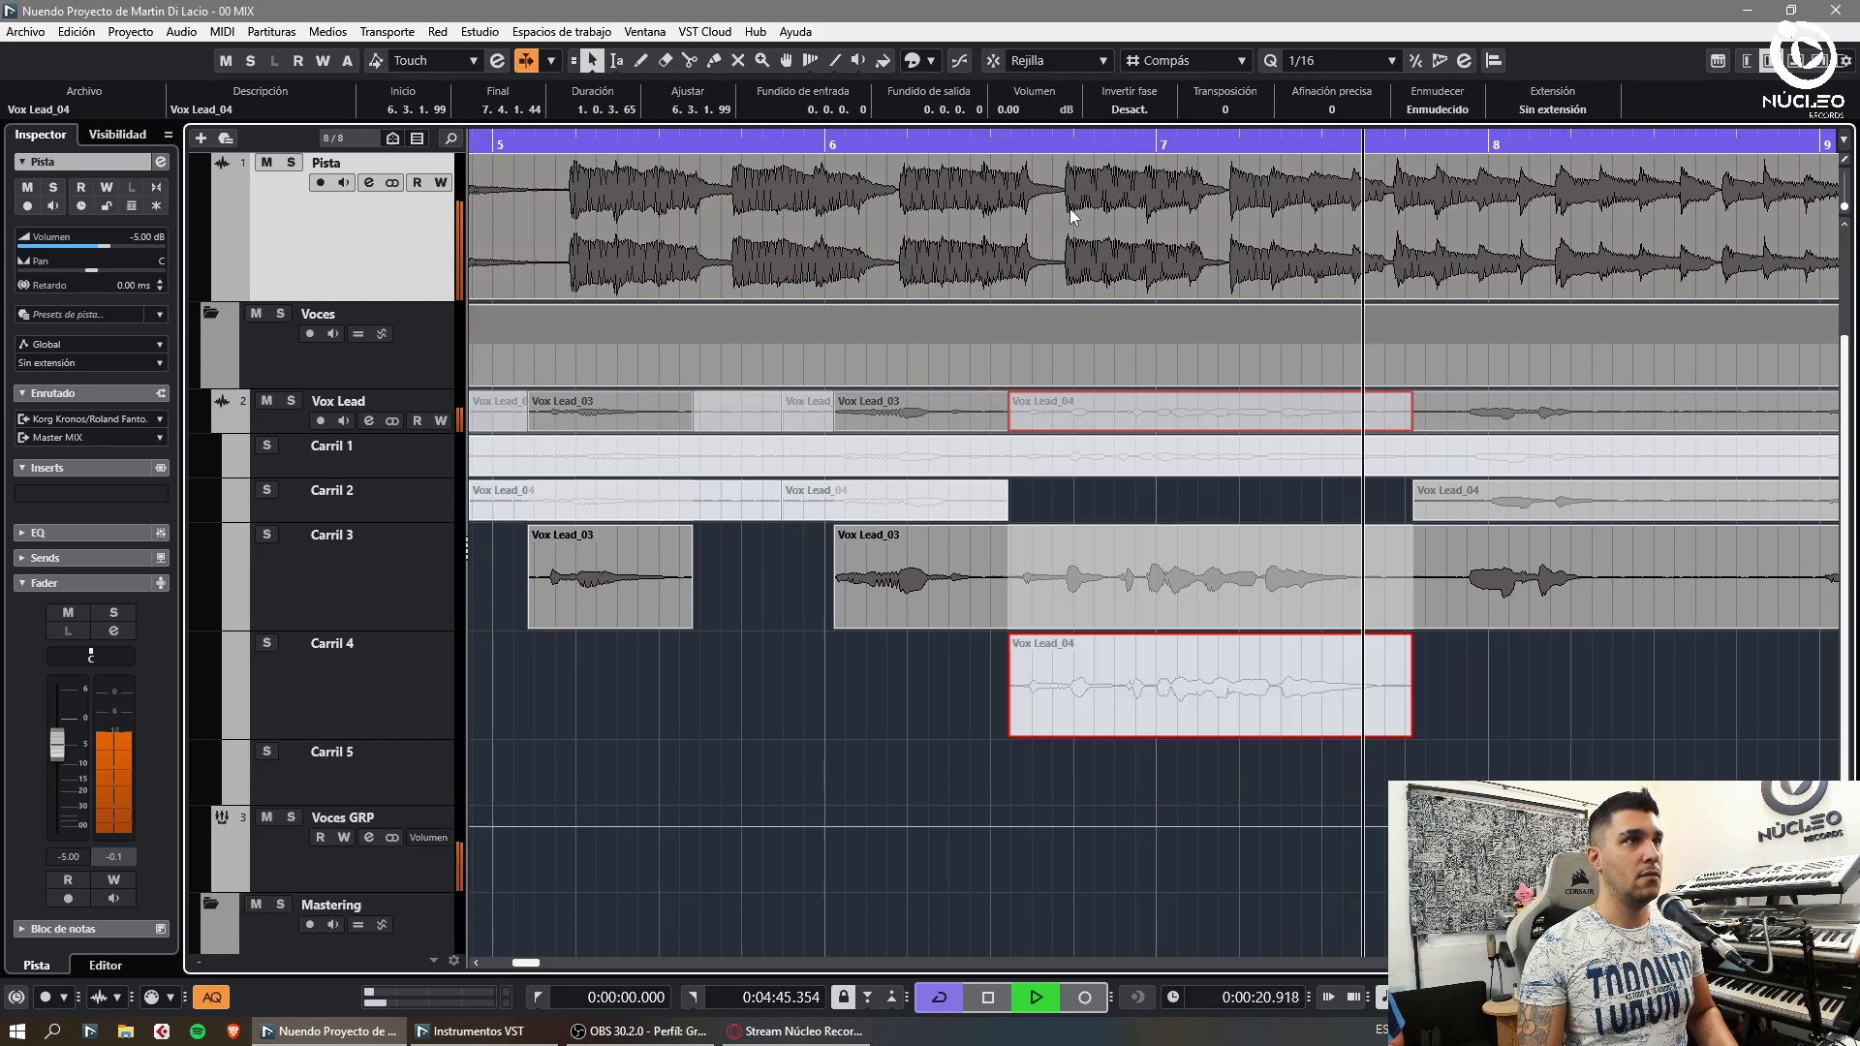
Unmute the third-phrase Vox Lead_04 segment in Carril 4 and listen to it
key("l")
key("h")
key("h")
key("g")
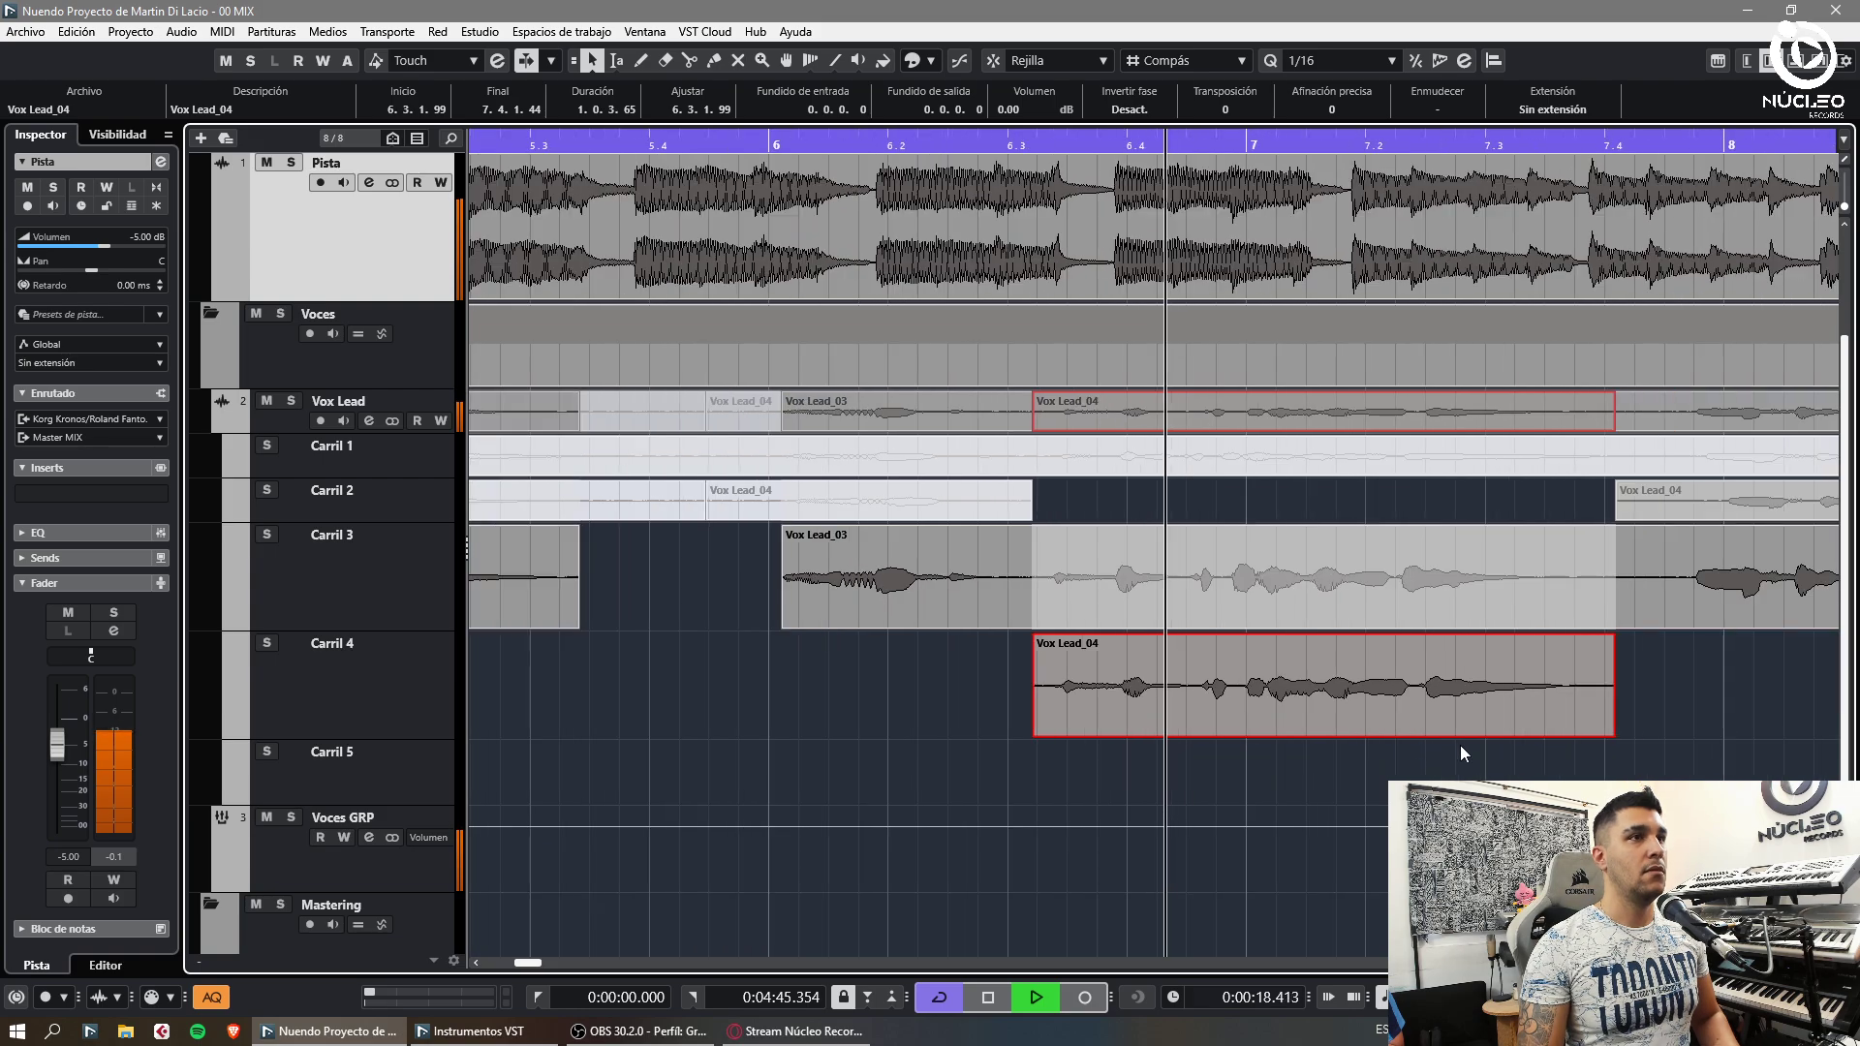
key("h")
left_click(1312, 758)
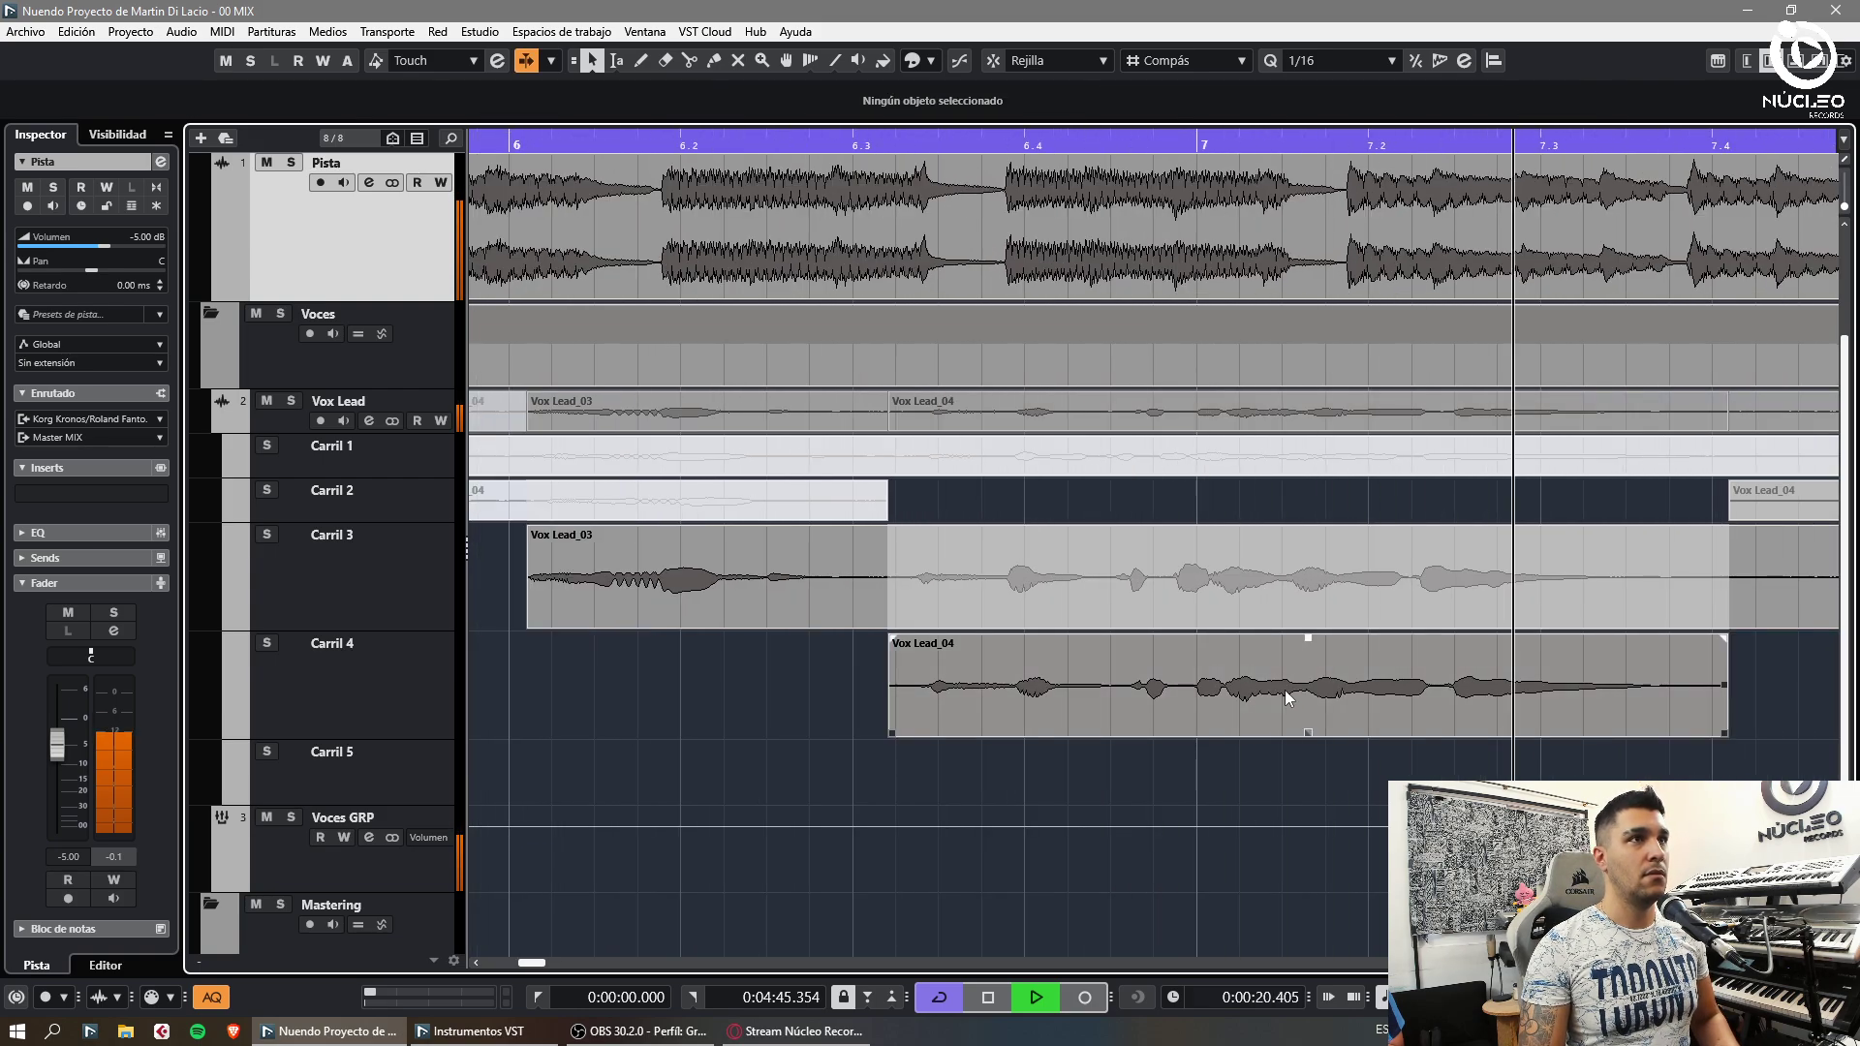
left_click(1300, 703)
left_click(1381, 747)
Split Vox Lead_03 in Carril 3 at both ends of the third phrase and mute that segment
key("g")
key("g")
key("3")
left_click(1126, 605)
left_click(627, 572)
key("7")
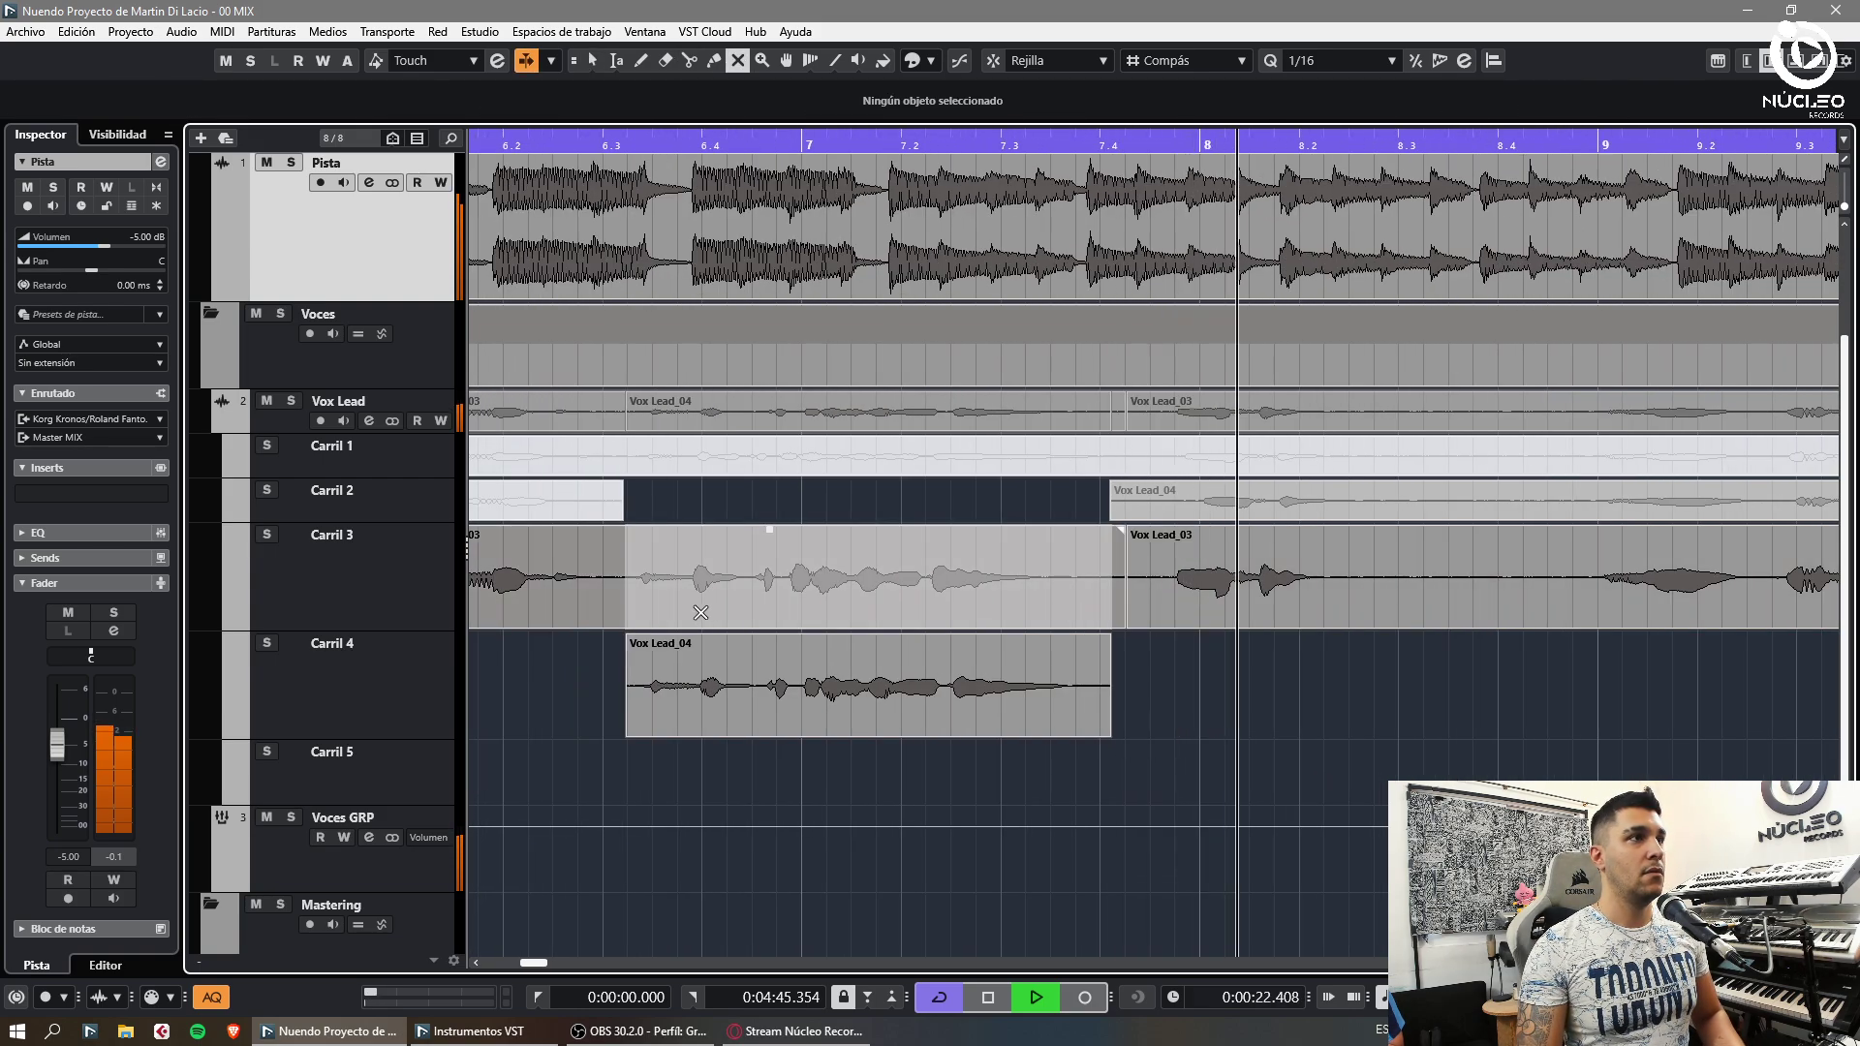
left_click(762, 586)
Split Vox Lead_04 in Carril 2 at 8.3.2.37 and move the segment starting at 7.4.1.44 to Carril 4
key("3")
left_click(1432, 502)
key("1")
left_click_drag(1391, 496, 1378, 678)
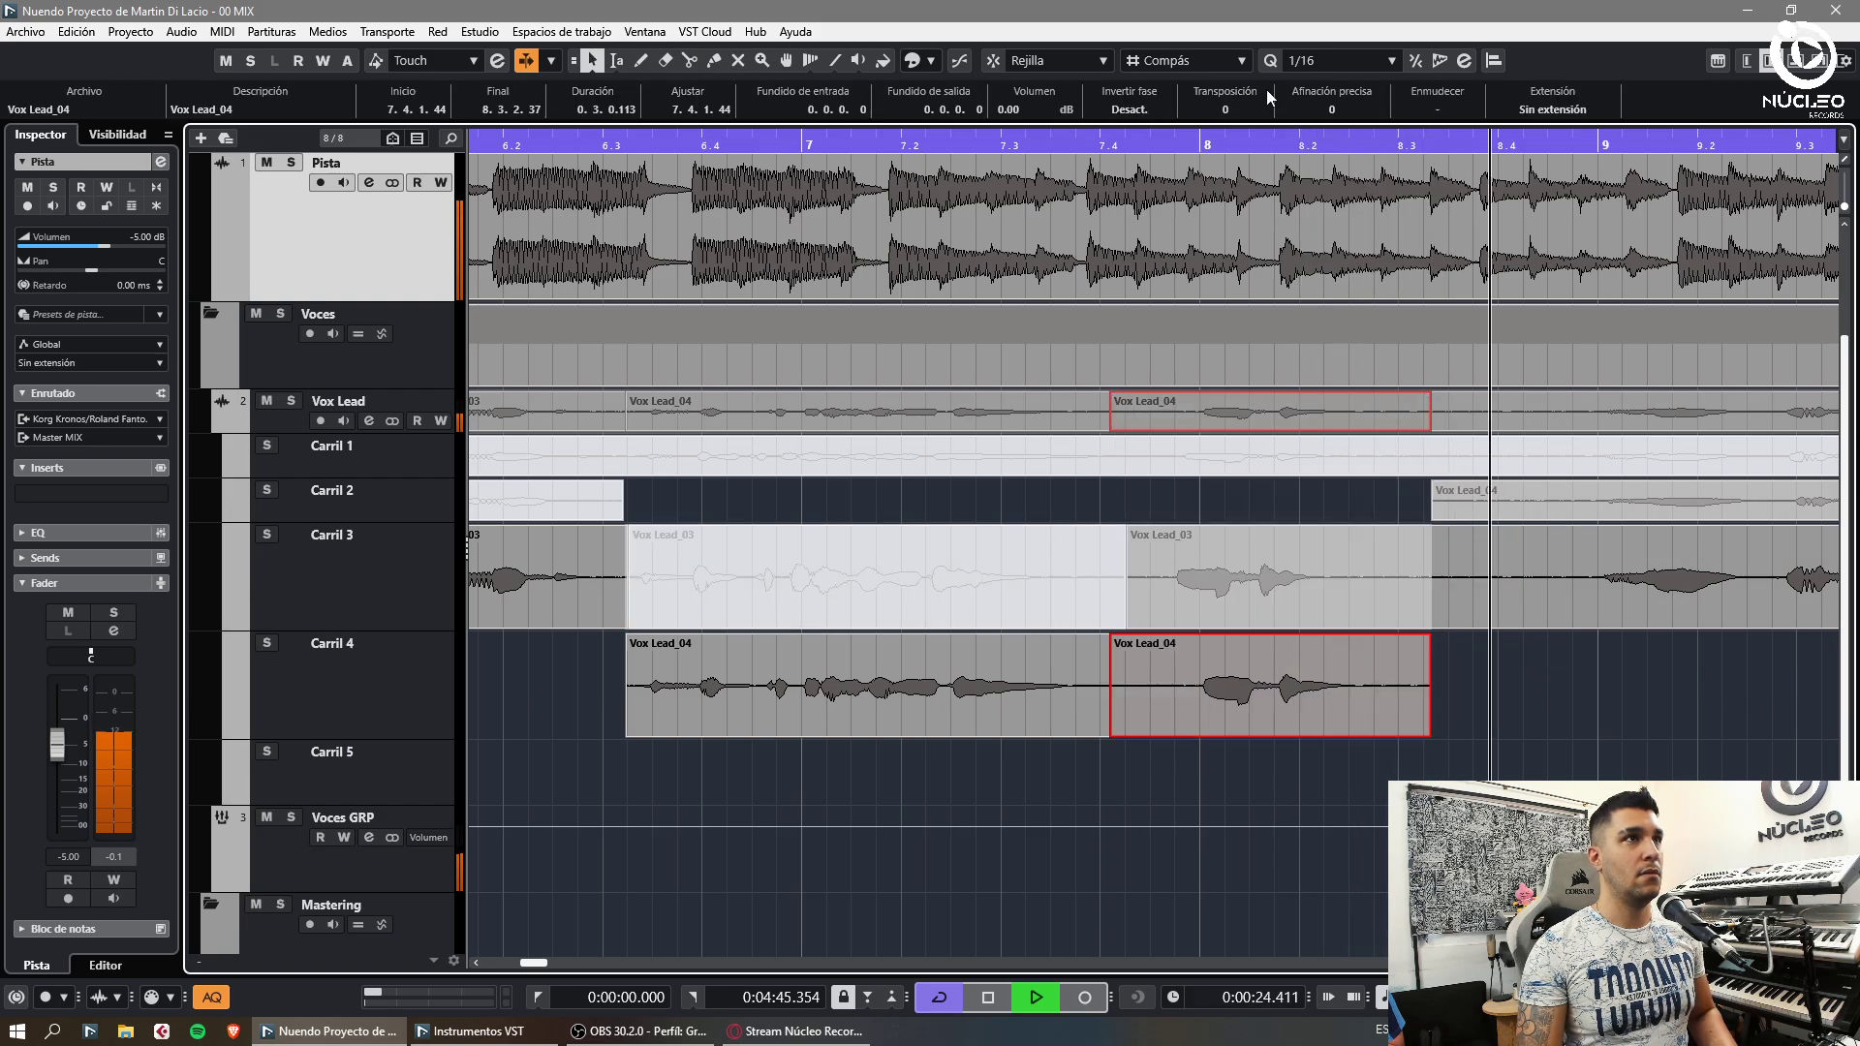
Split Vox Lead_03 in Carril 3 near bar 9, mute the segment before the cut, and trim the boundary to 8.4.4.35
left_click(1151, 143)
key("g")
left_click(1369, 751)
key("h")
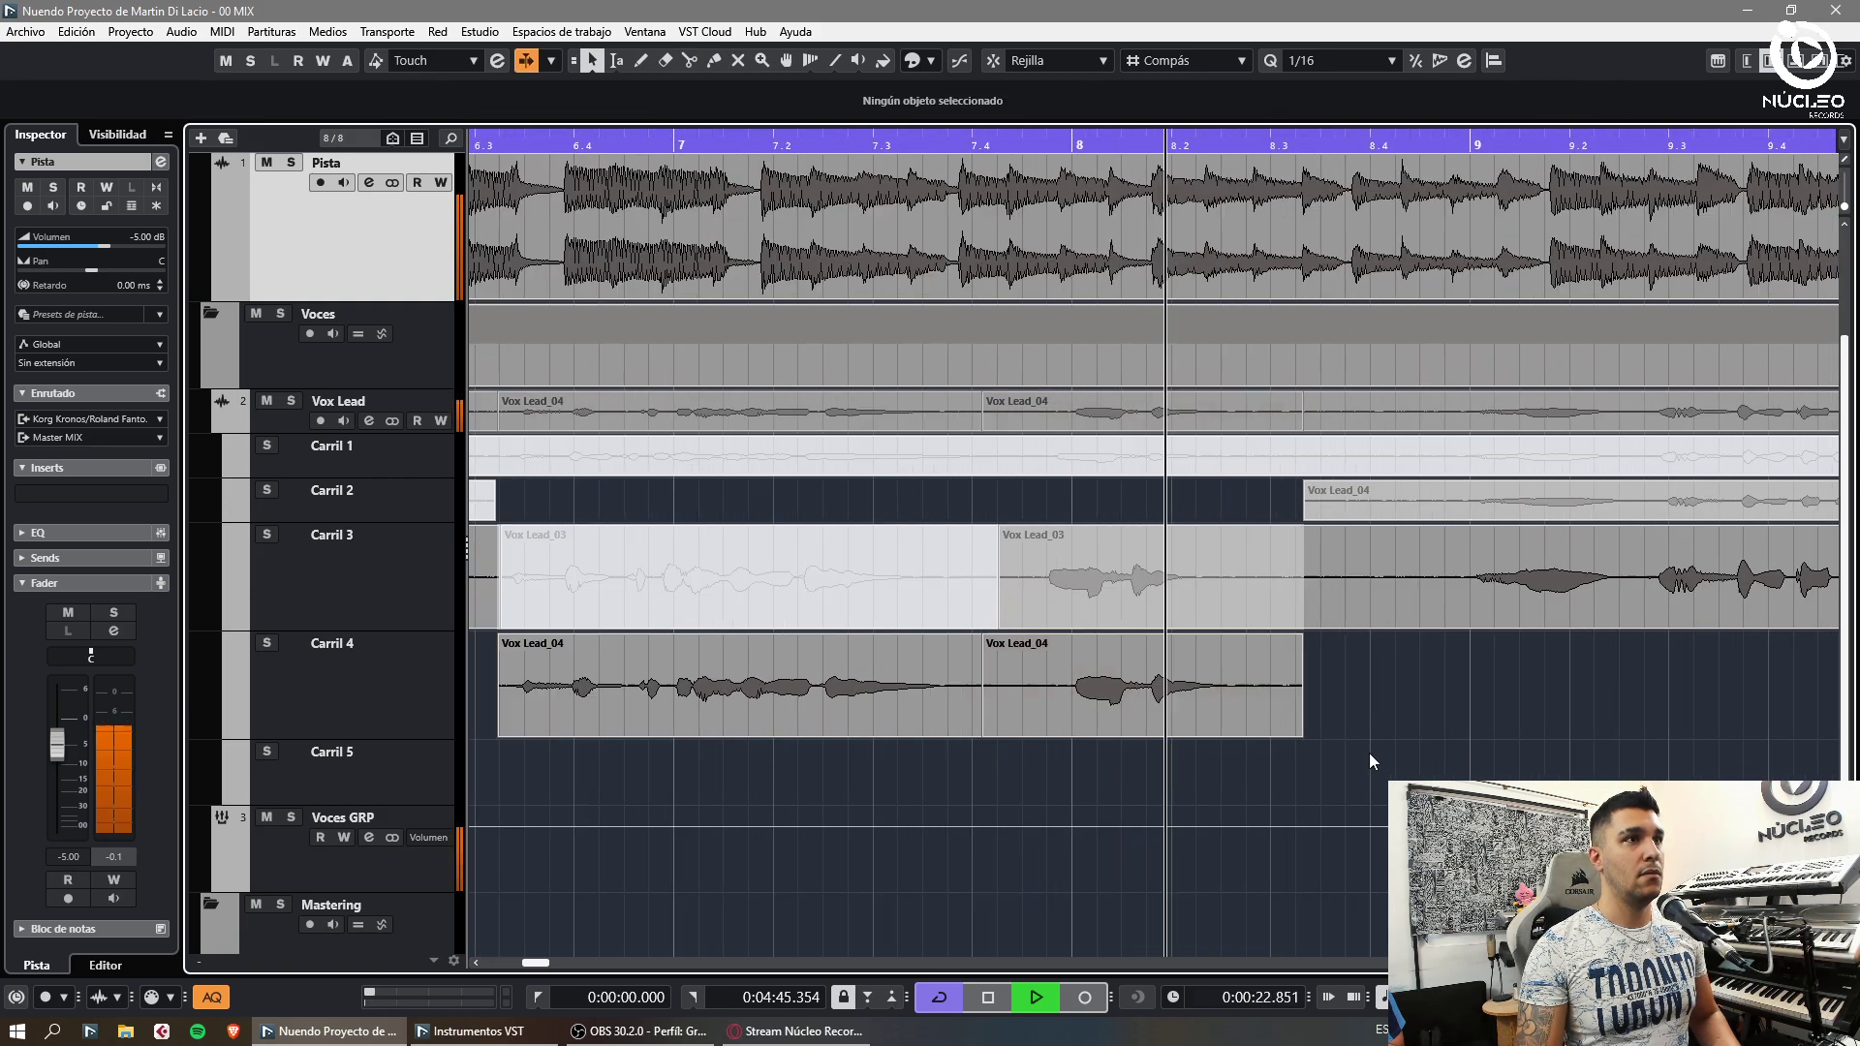
key("g")
key("g")
key("3")
left_click(1325, 589)
key("7")
left_click(1303, 601)
key("1")
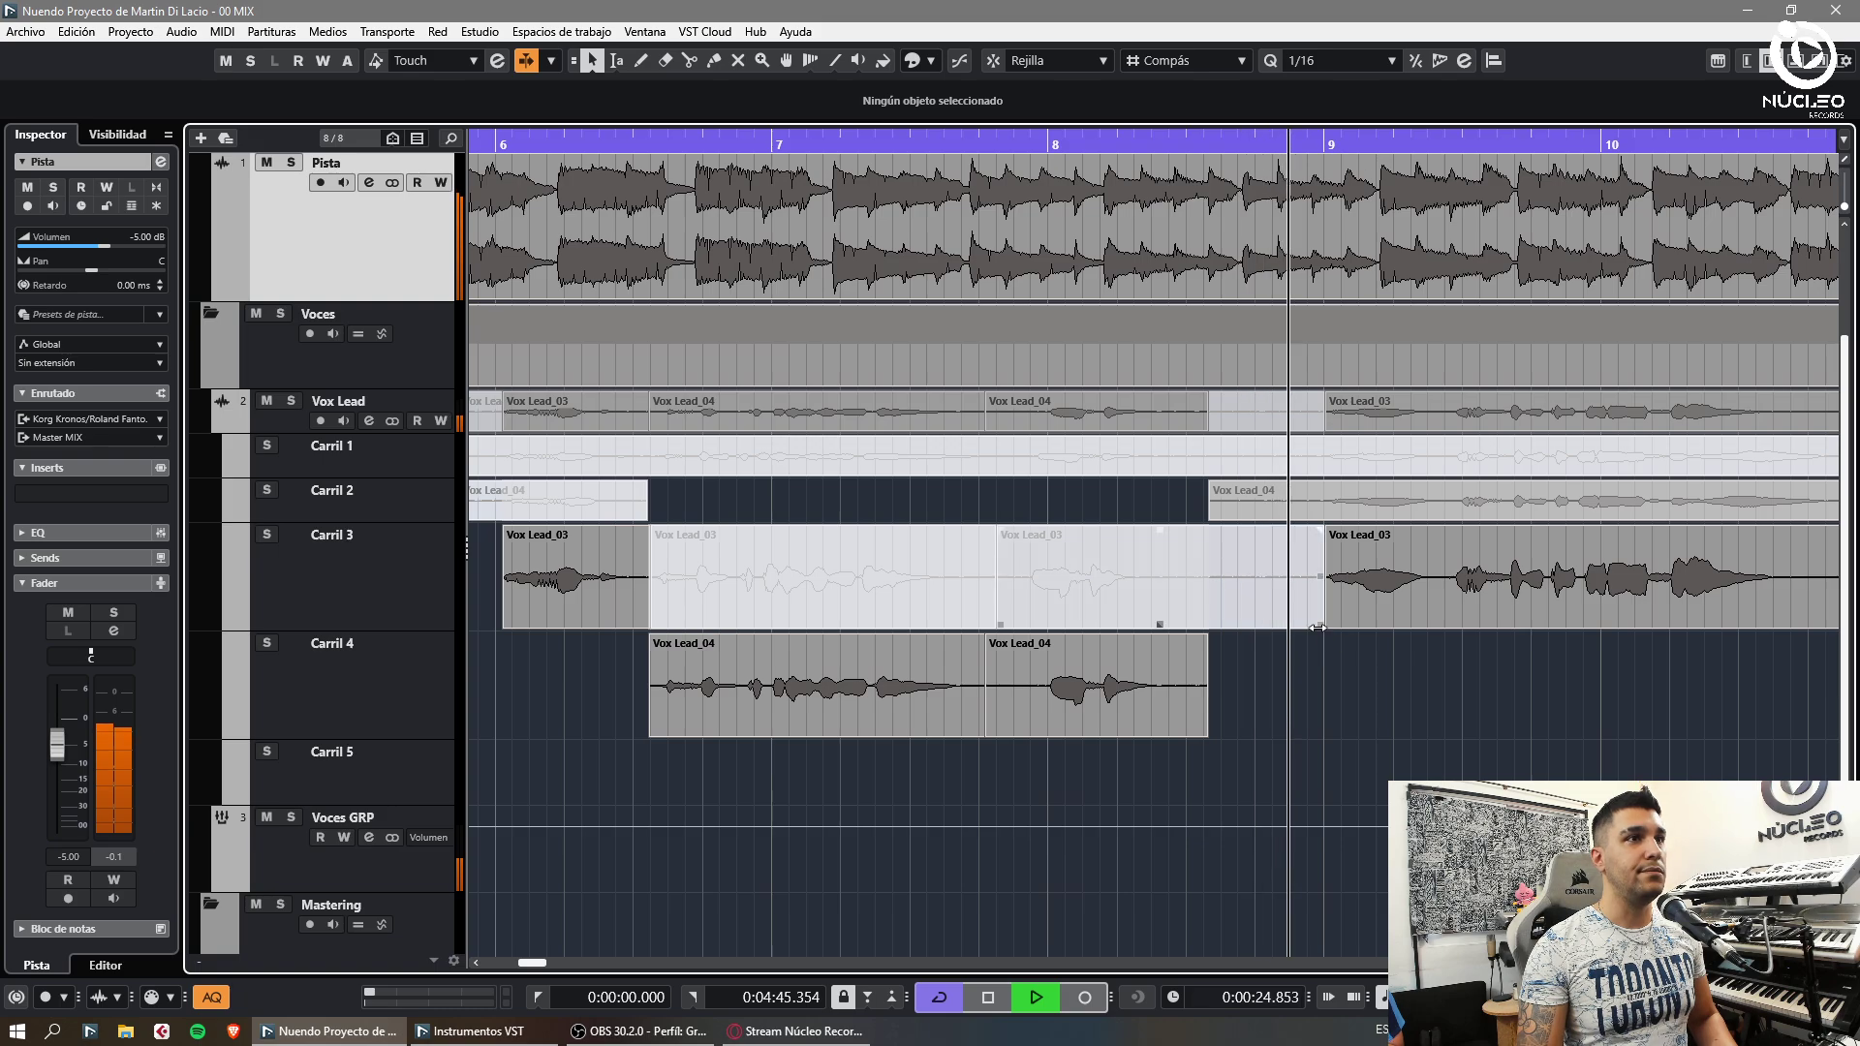
left_click_drag(1321, 625, 1304, 624)
left_click(1379, 700)
key("g")
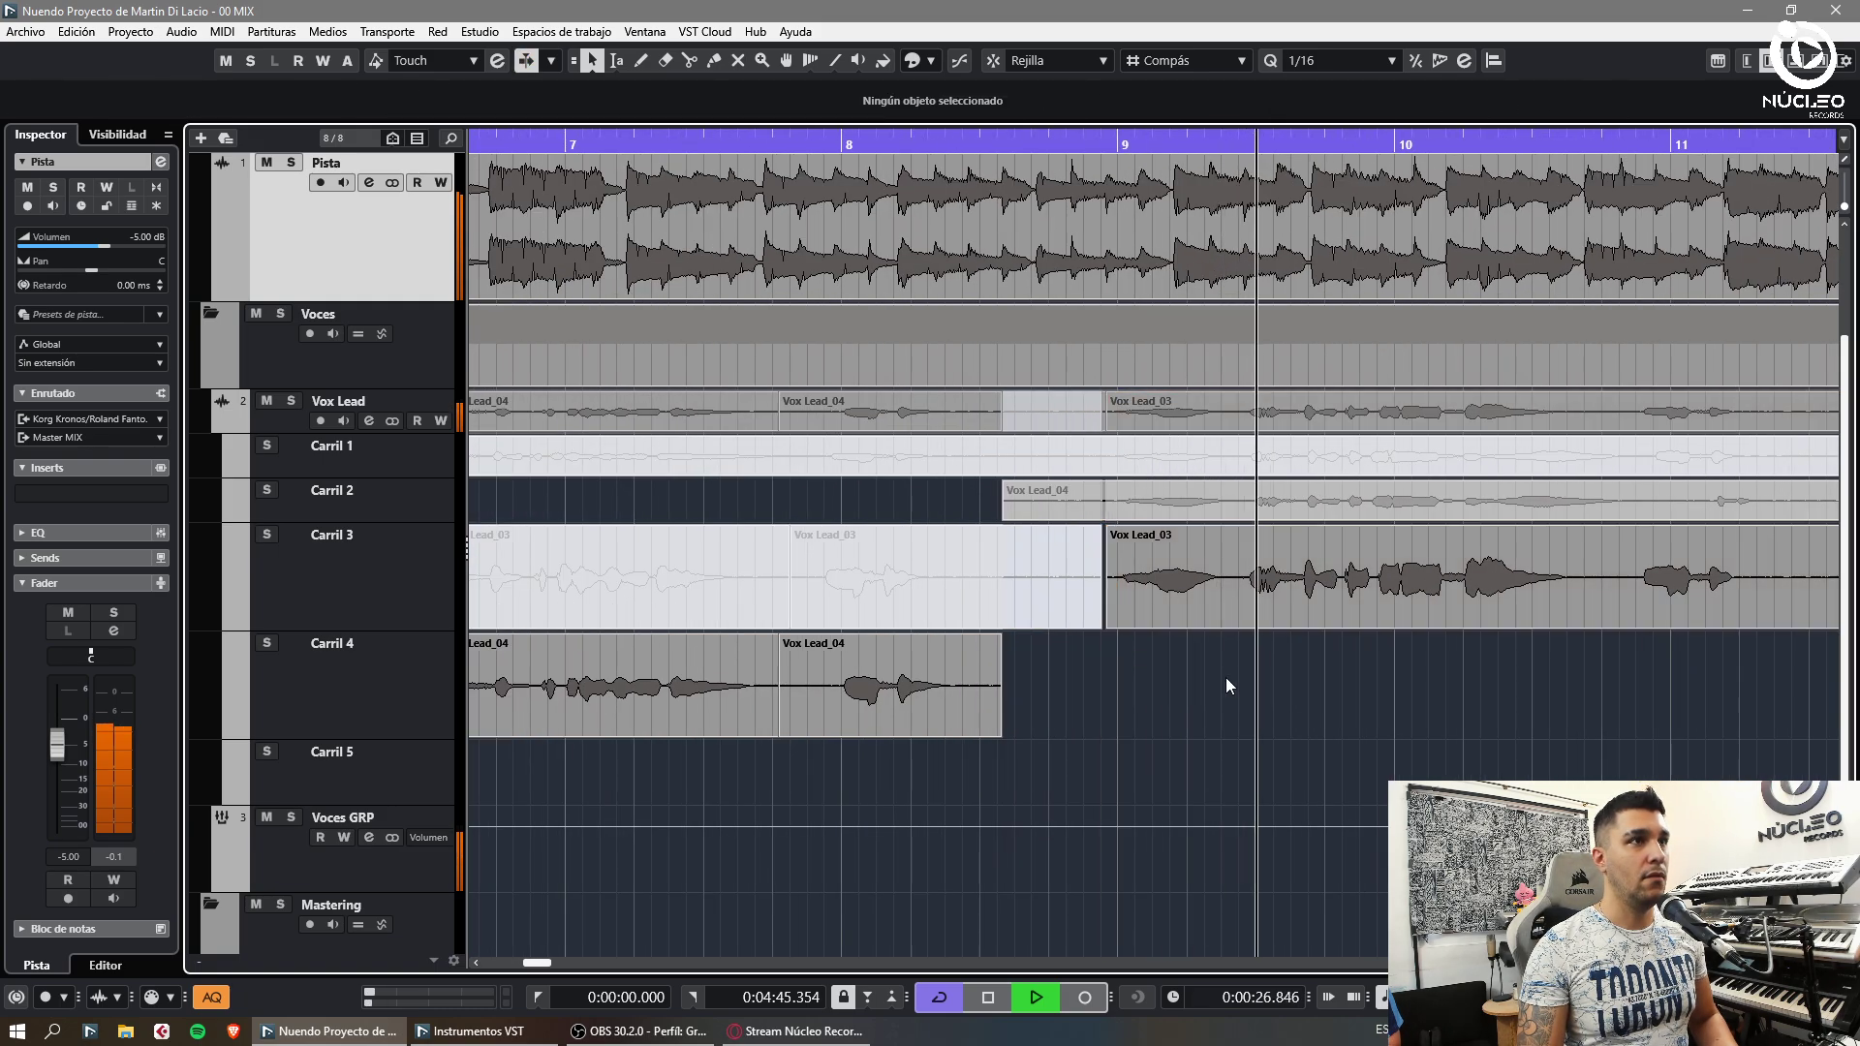
Split Vox Lead_03 in Carril 3 at about 10.1 and 10.3, move the middle piece slightly earlier and crossfade the overlap
scroll(1490, 655, "up", 3)
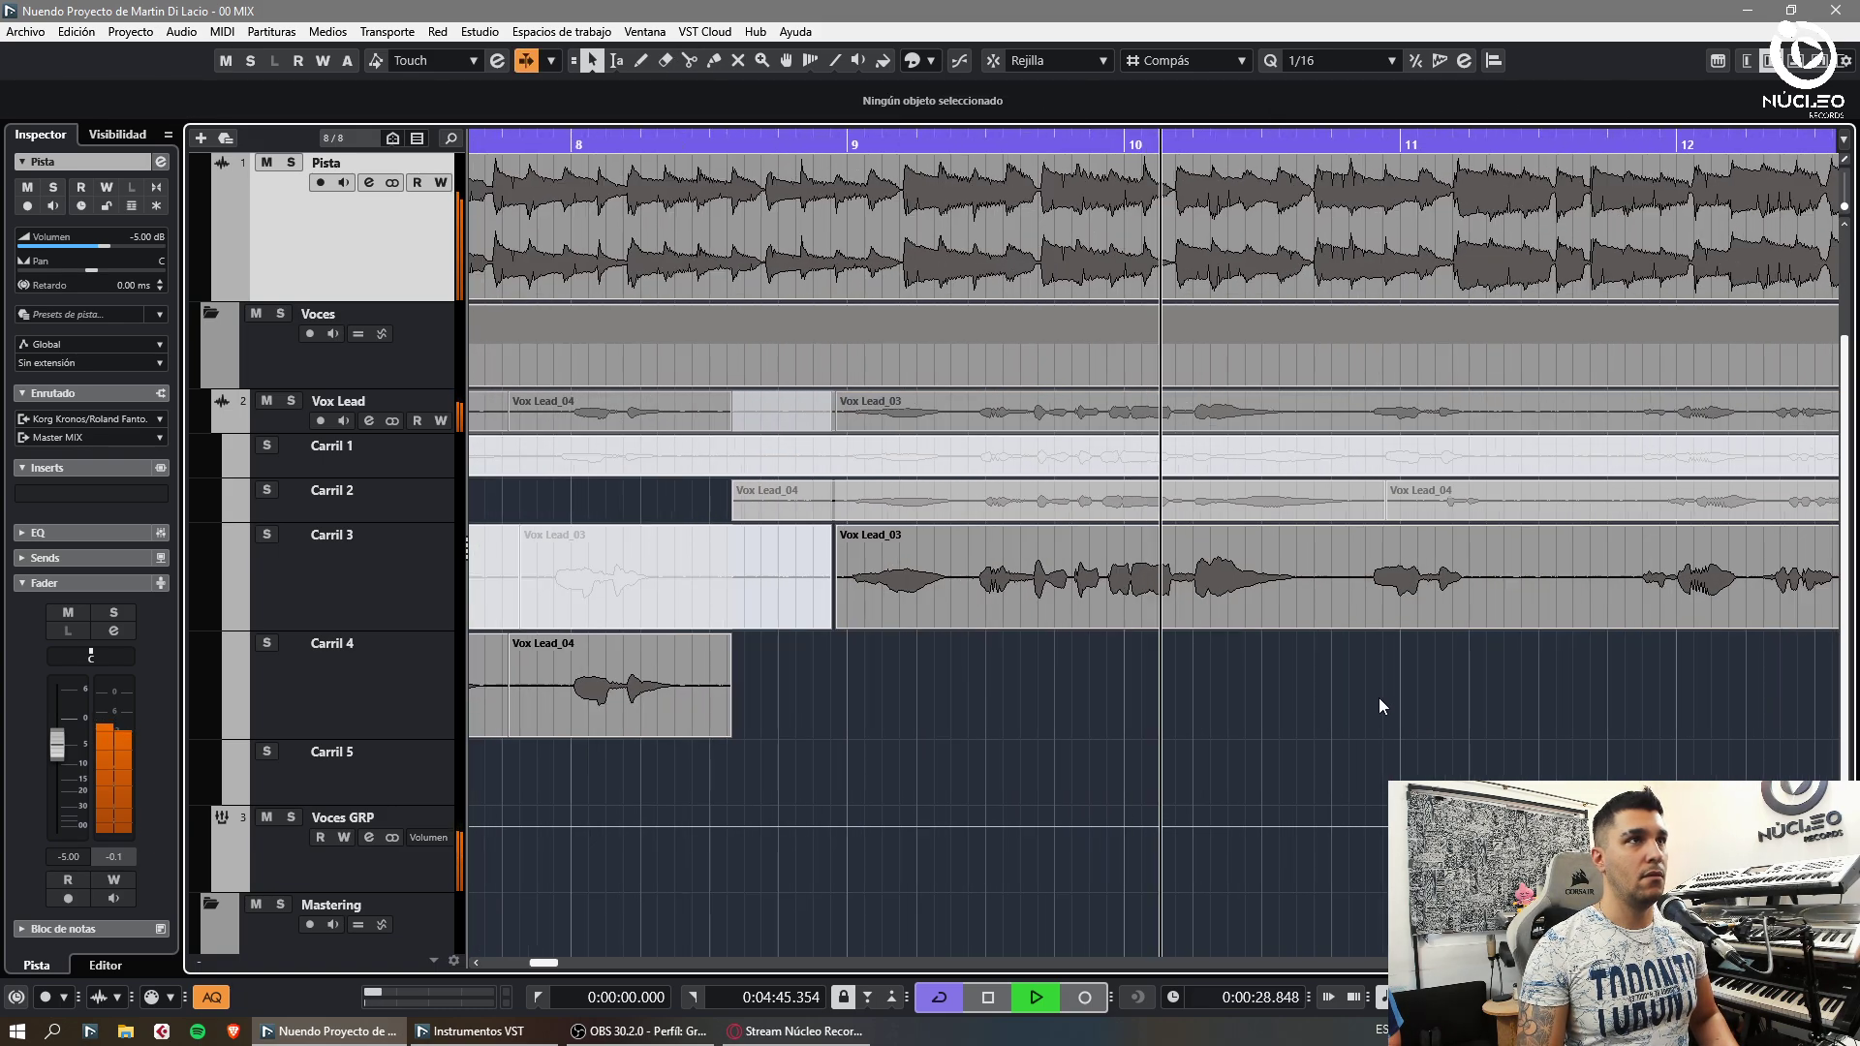
key("3")
left_click(1326, 589)
left_click(1116, 598)
key("1")
left_click_drag(1163, 601, 1154, 601)
left_click(1083, 656)
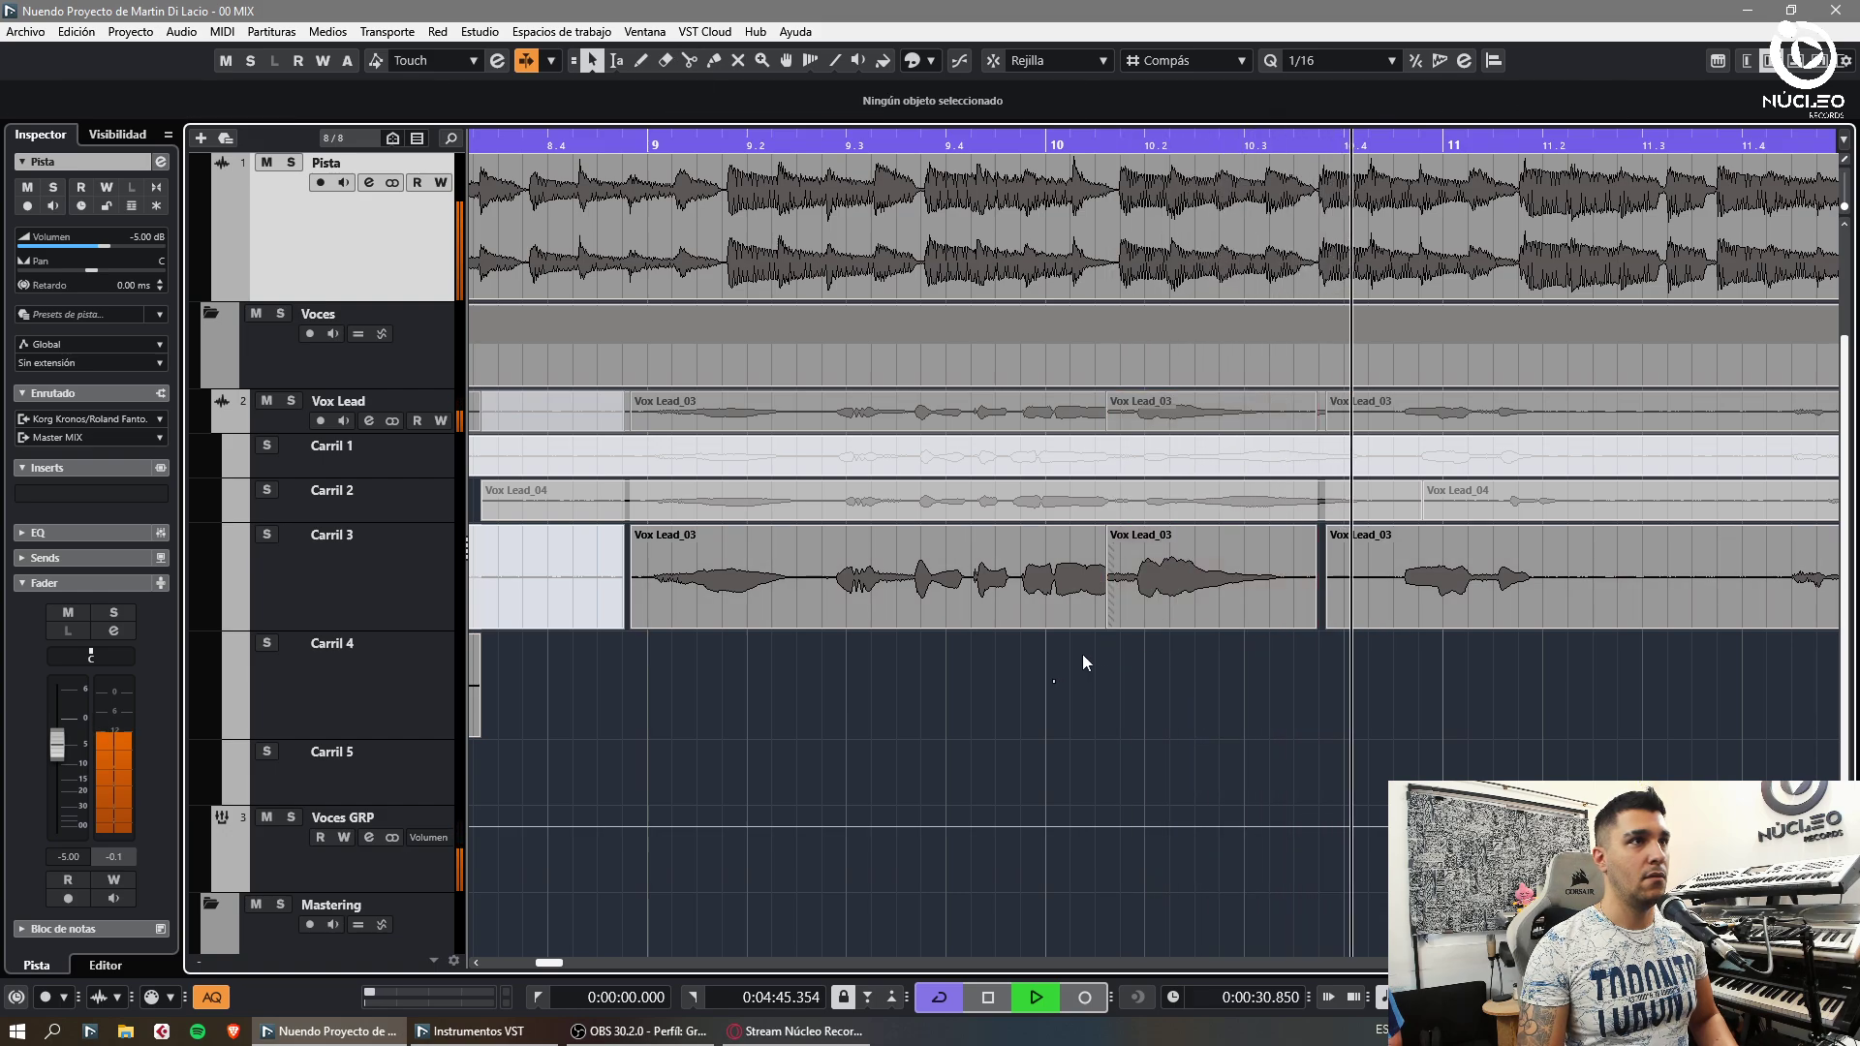
key("x")
mouse_move(1083, 656)
left_mouse_down()
mouse_move(1133, 600)
mouse_move(1084, 620)
left_mouse_up()
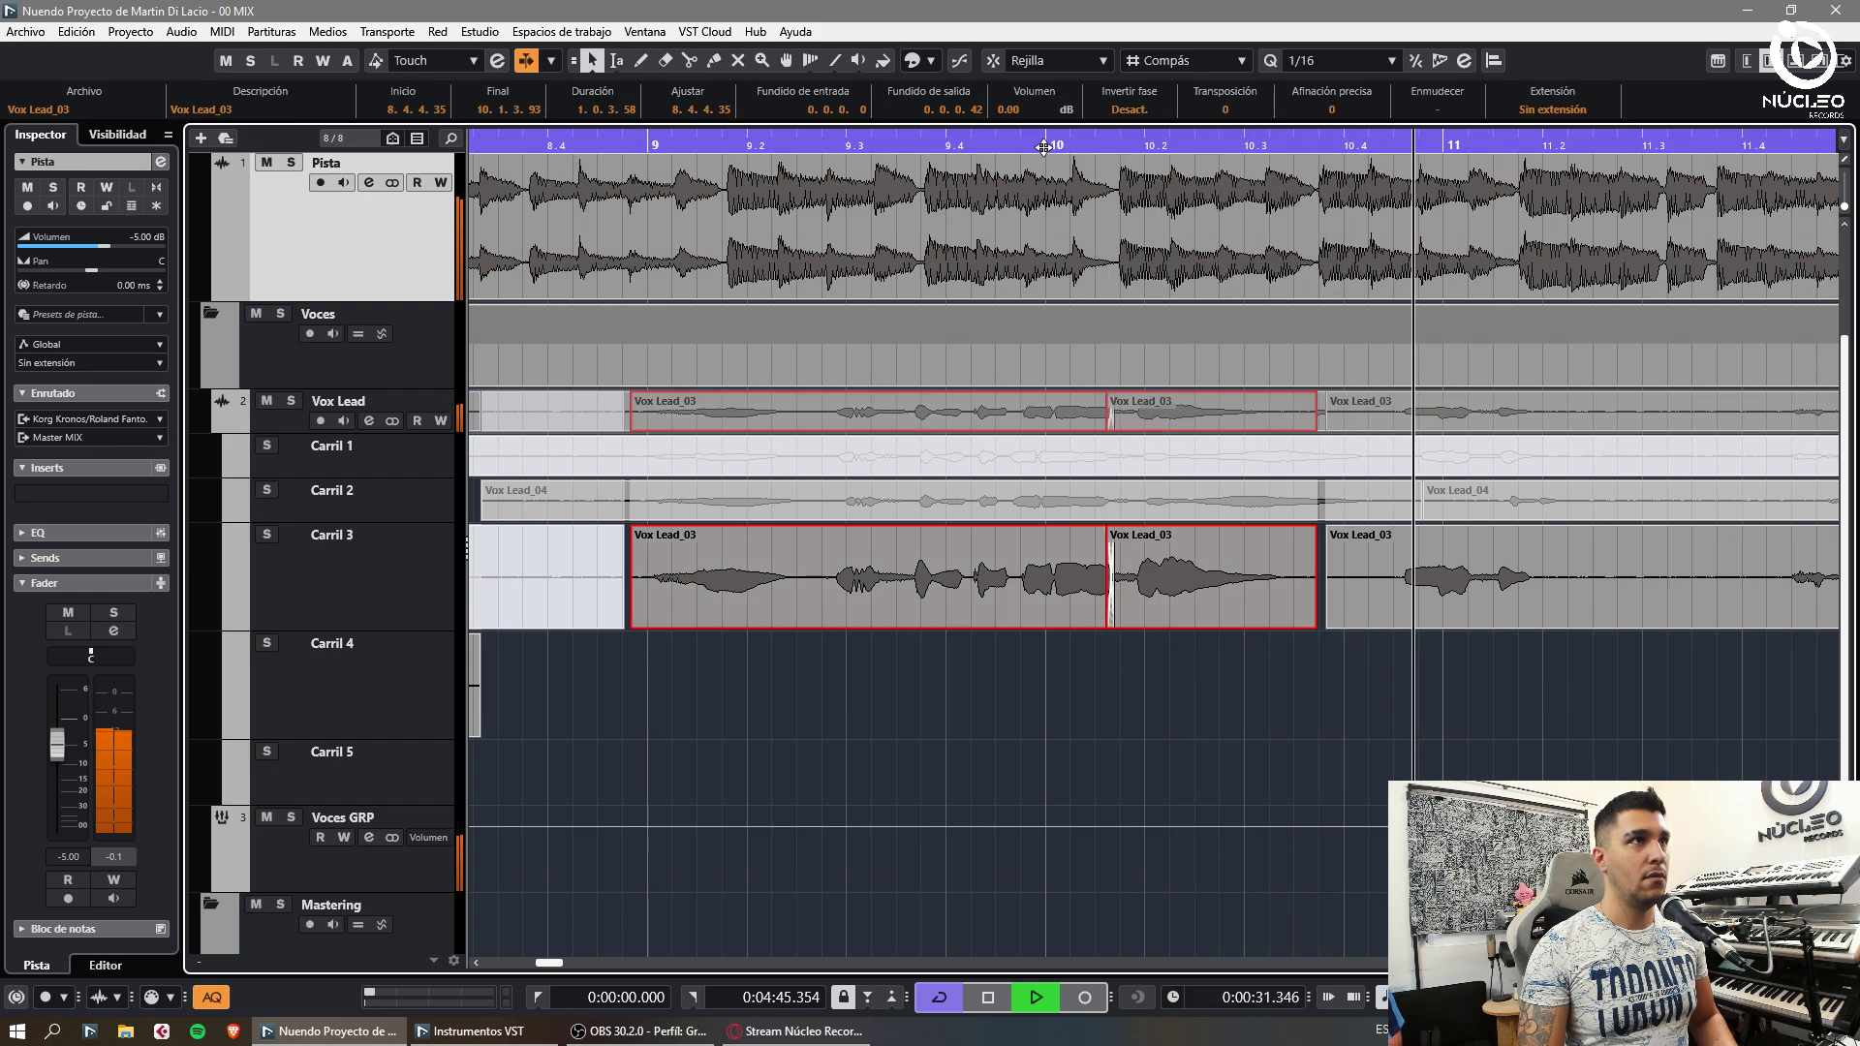
Mute the Vox Lead_04 segments in Carril 2 around bar 11 and split Vox Lead_03 in Carril 3 just before 11.3
left_click(1044, 148)
left_click(1220, 734)
scroll(1220, 734, "up", 1)
left_click(1264, 687)
key("g")
key("h")
key("7")
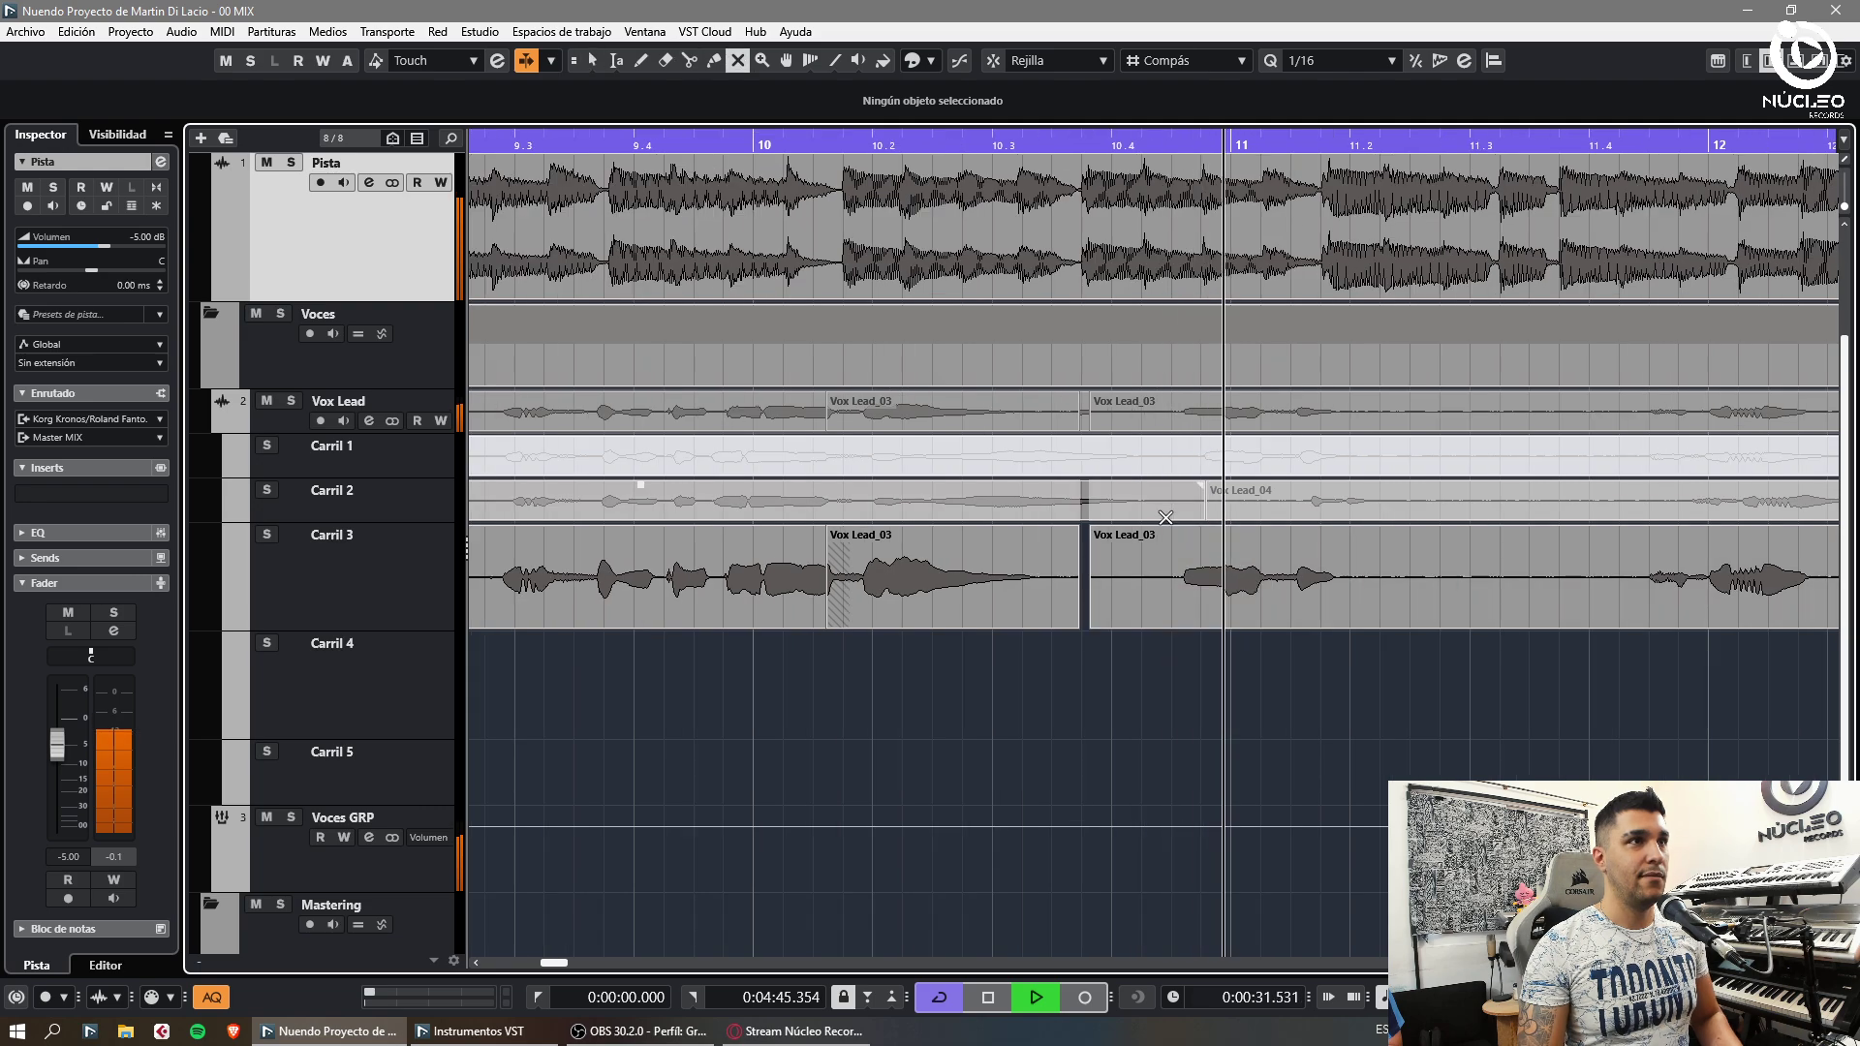
left_click(1186, 500)
key("1")
key("ctrl+z")
key("3")
left_click(1458, 601)
key("1")
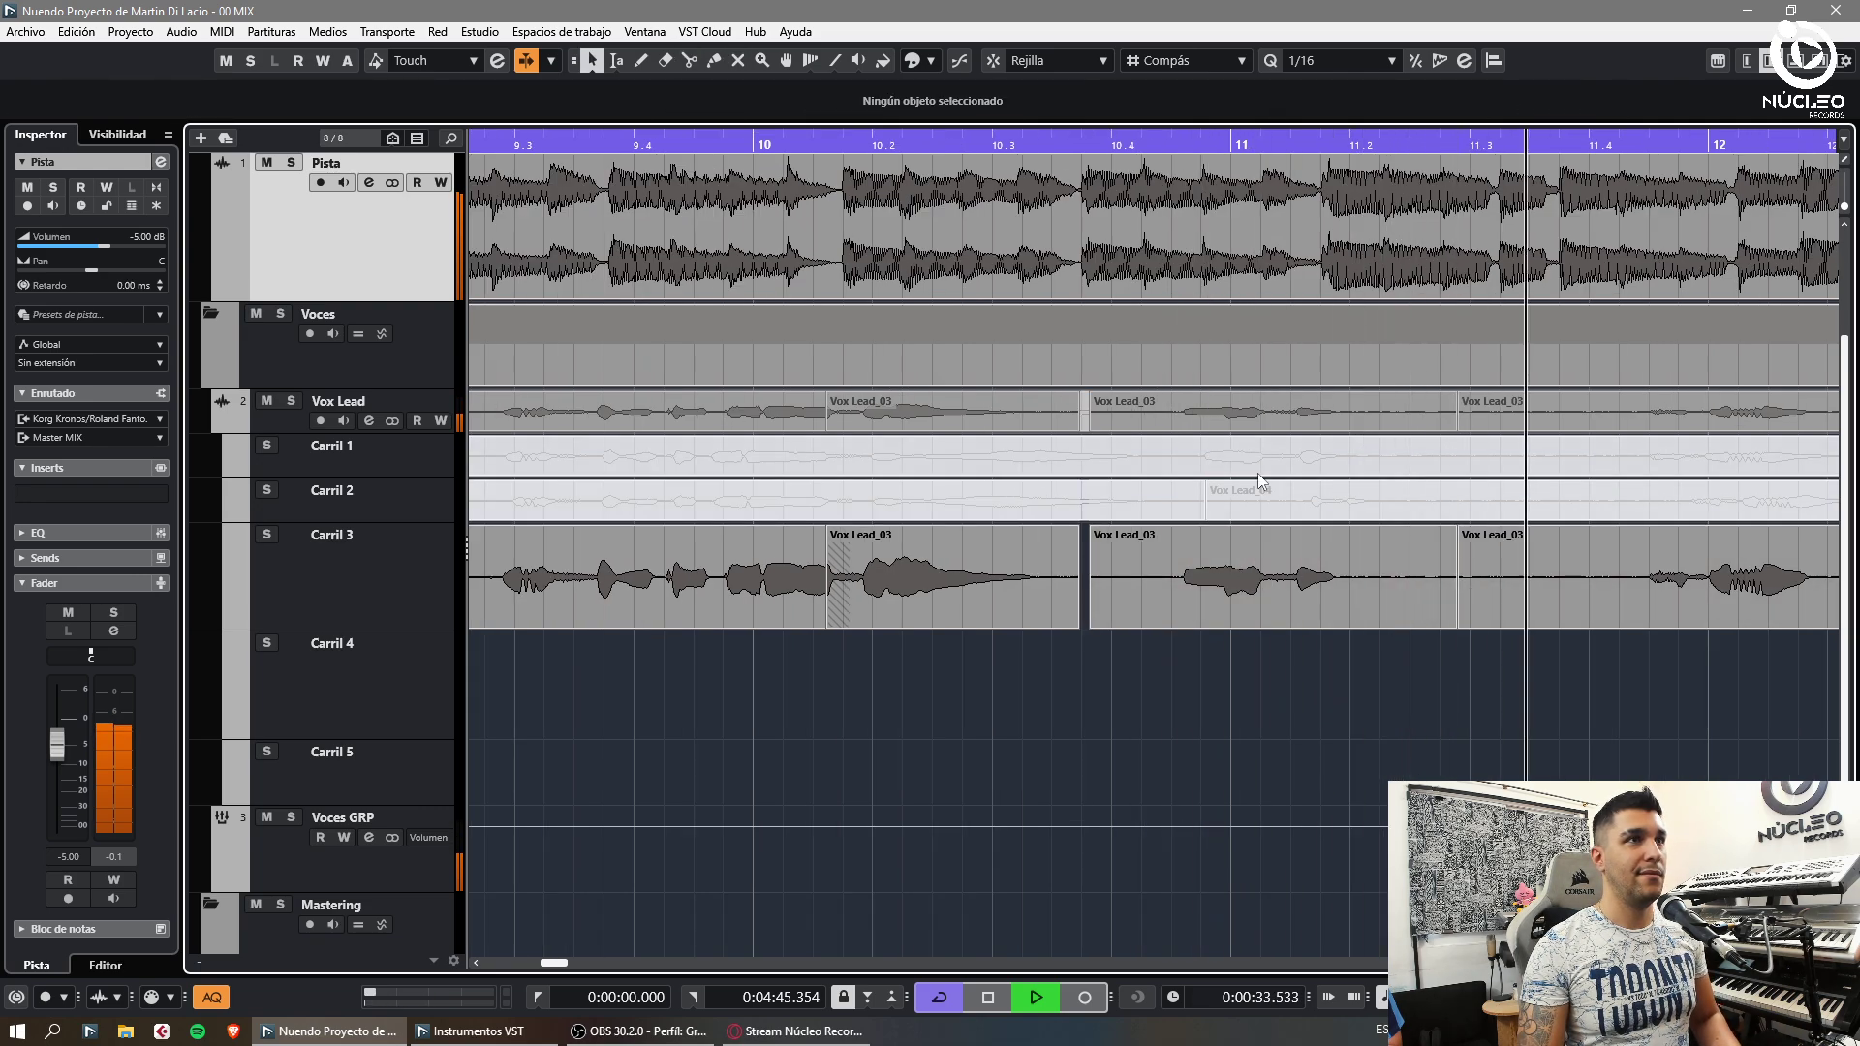
Split Vox Lead_02 in Carril 1 at 10.4.2.102 and about 11.3, and move the piece between the cuts to Carril 4
key("3")
left_click(1168, 460)
left_click(1487, 458)
key("1")
left_click_drag(1332, 460, 1308, 680)
left_click(1106, 148)
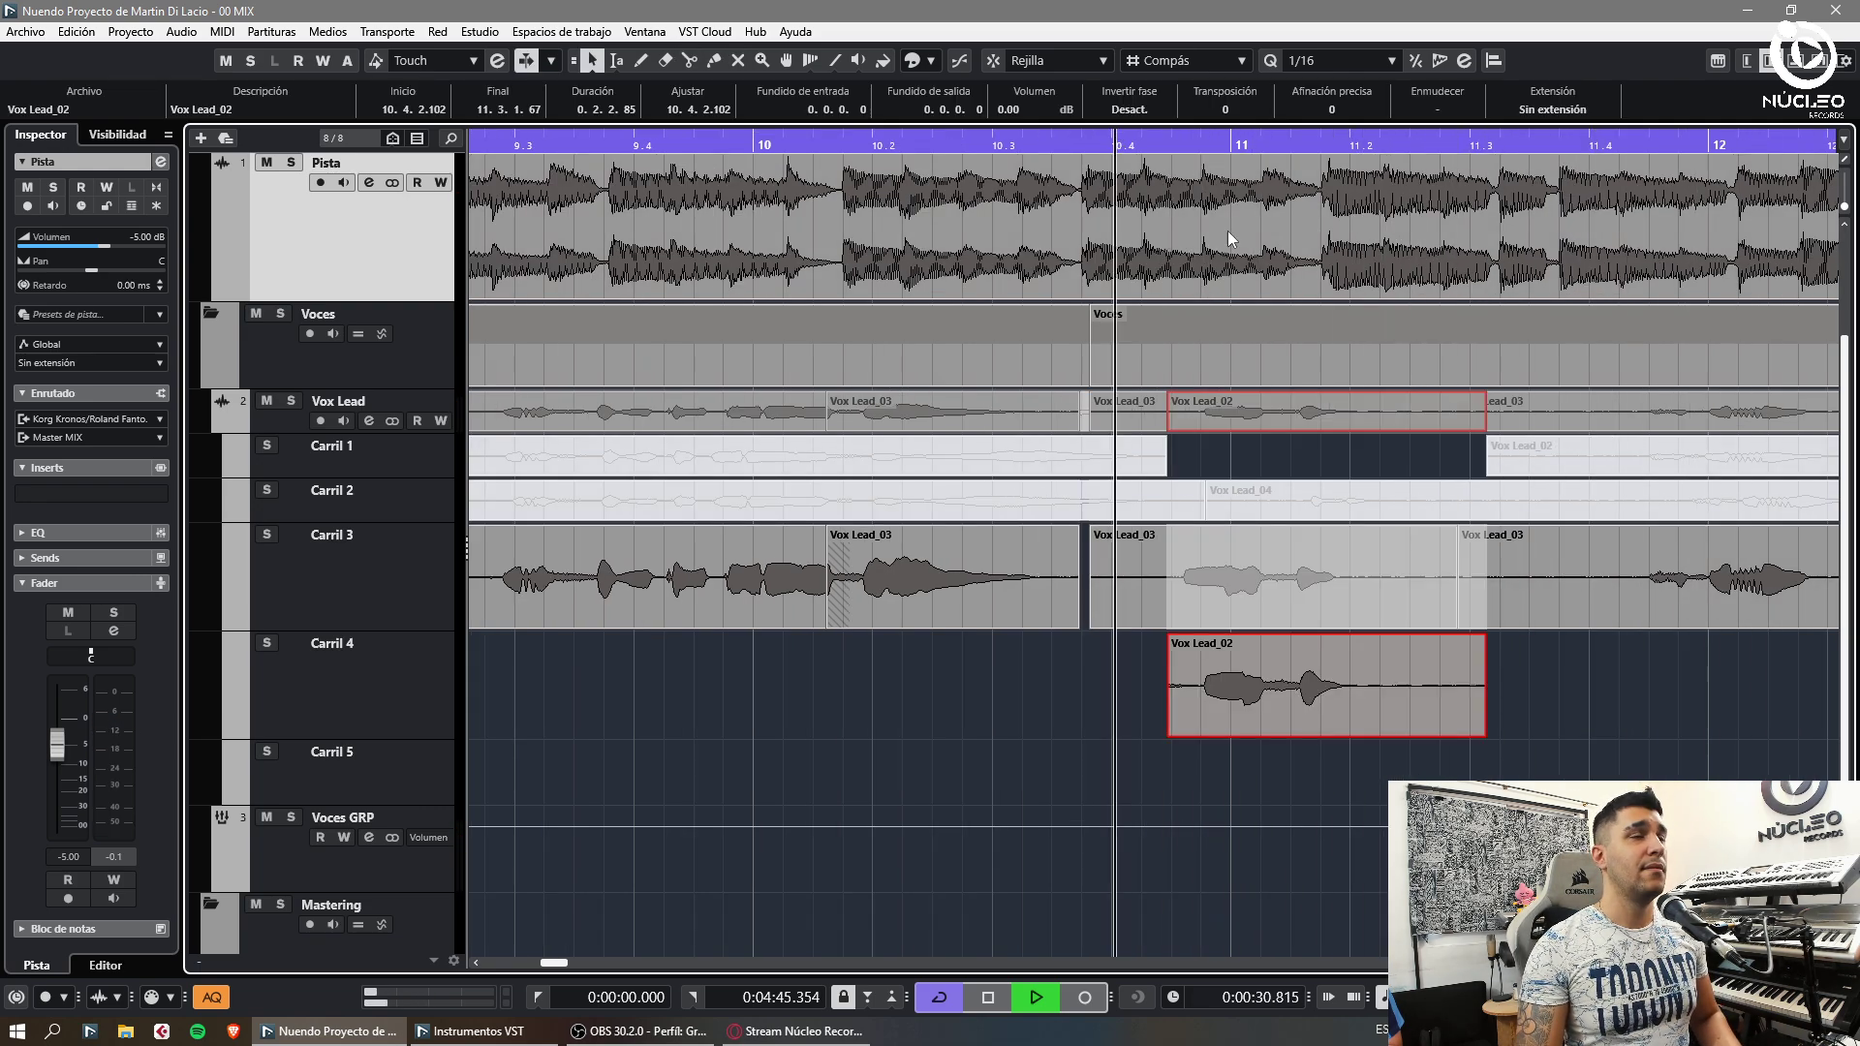
key("h")
key("g")
key("g")
left_click(1174, 775)
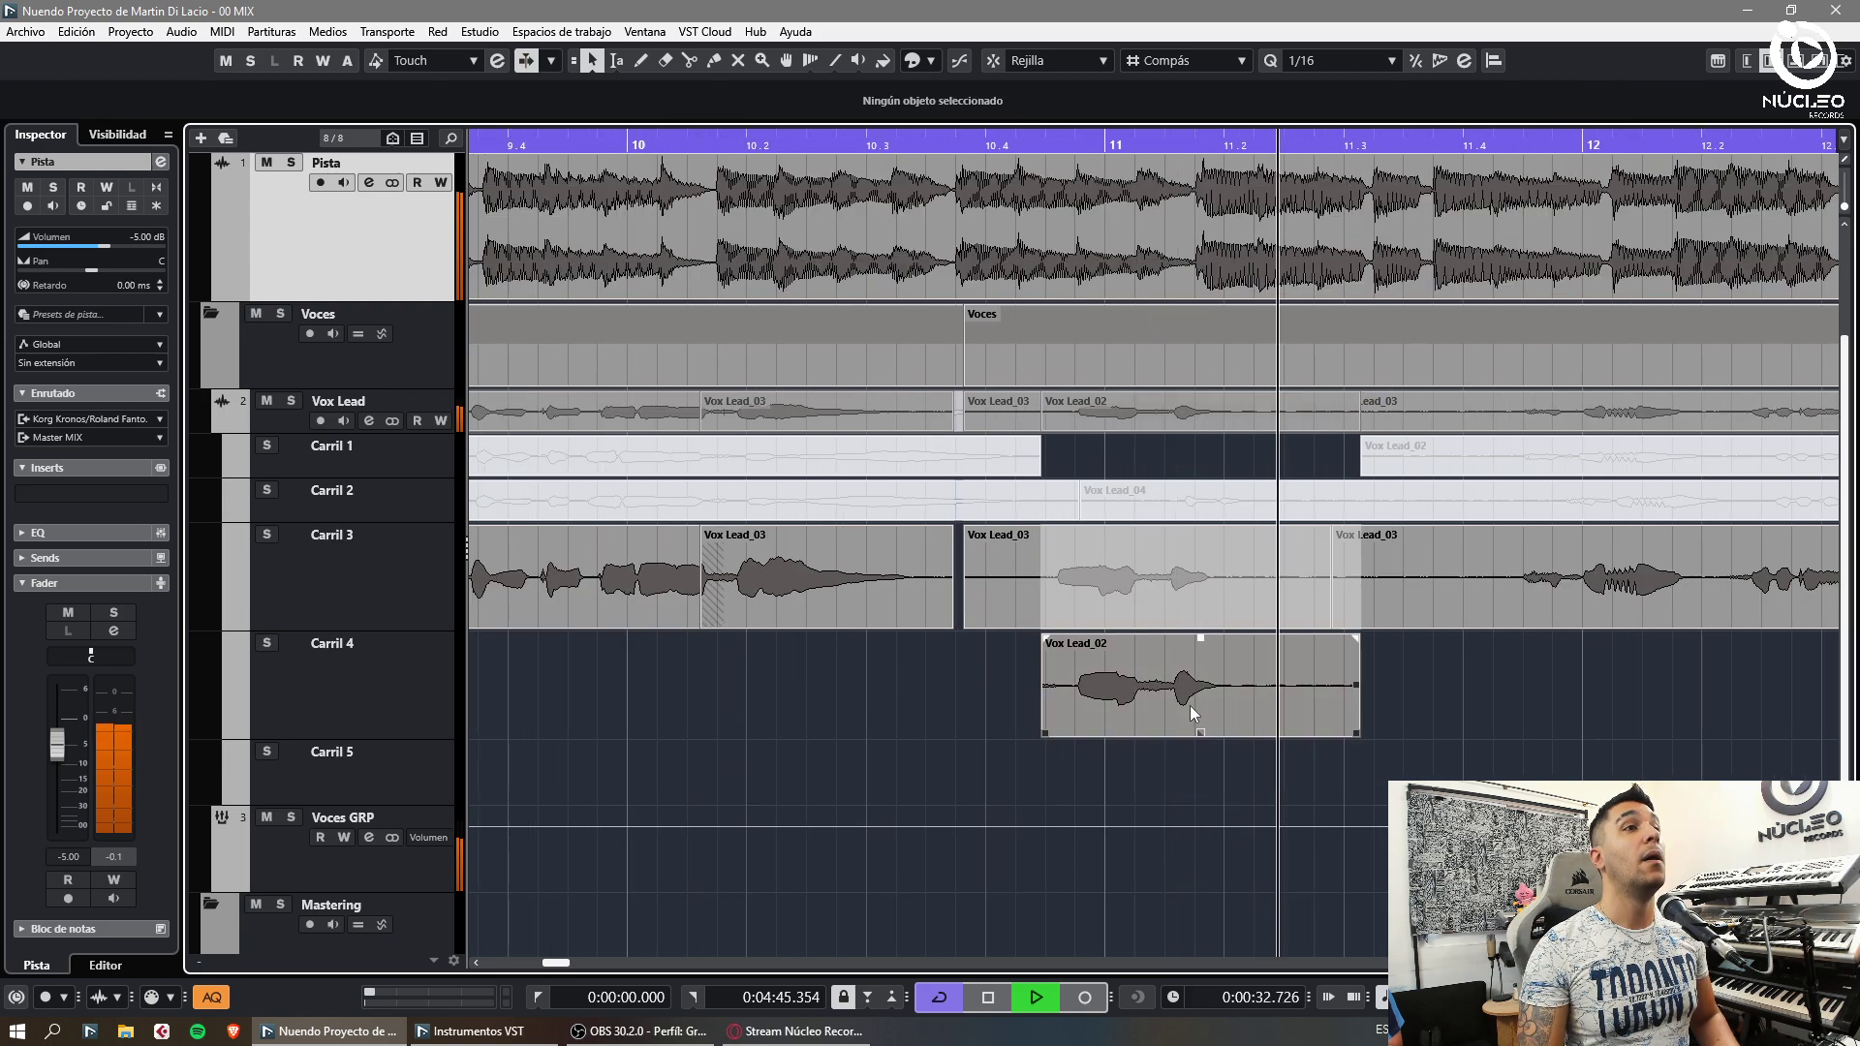
Split Vox Lead_03 in Carril 3 at about 11.4 and delete the short silent piece before the cut
key("g")
key("g")
key("g")
key("3")
left_click(1260, 598)
key("1")
left_click(1222, 602)
key("Delete")
Mute the Vox Lead_03 segment in Carril 3 above the Vox Lead_02 phrase, then split its start and delete the leading piece
left_click(1330, 710)
key("7")
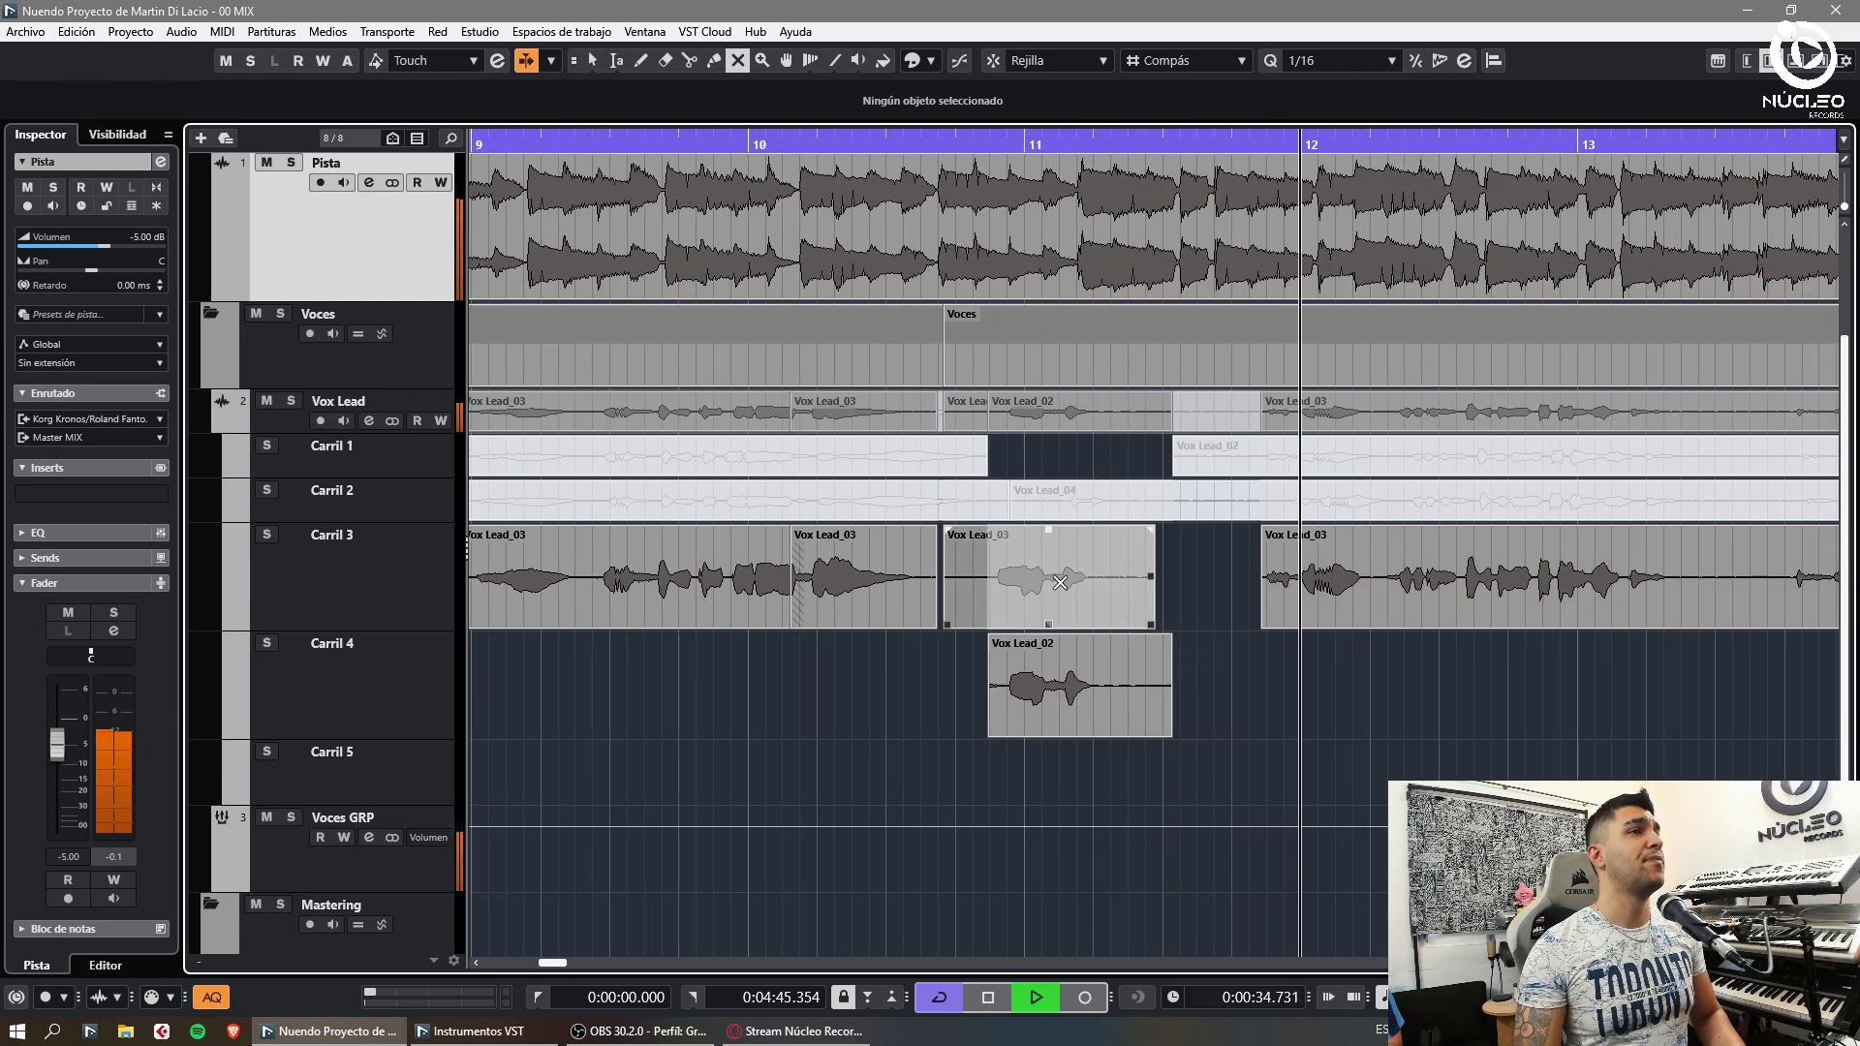
left_click(1027, 602)
key("1")
left_click(986, 612, "alt")
left_click(964, 607)
key("Delete")
key("h")
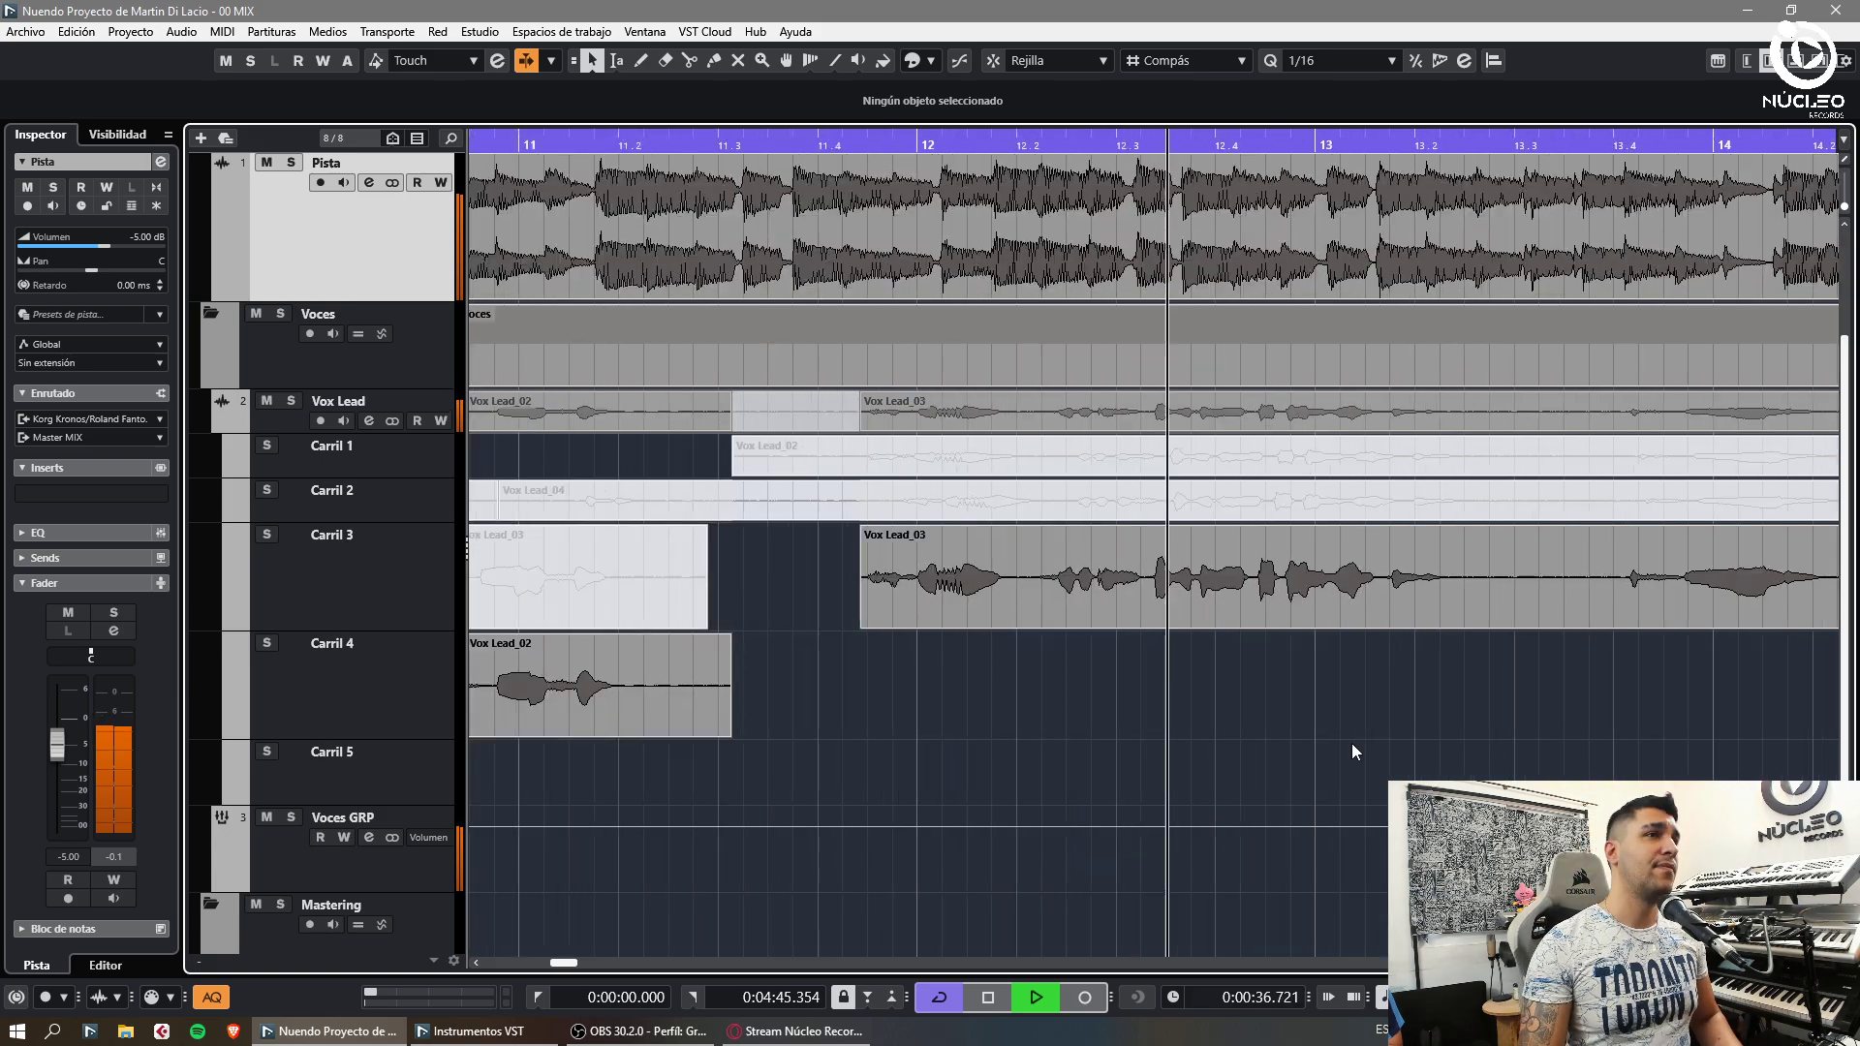
Split Vox Lead_04 in Carril 2 at about 13.2.3 and unmute the segment before the cut
key("3")
left_click(1380, 505)
key("7")
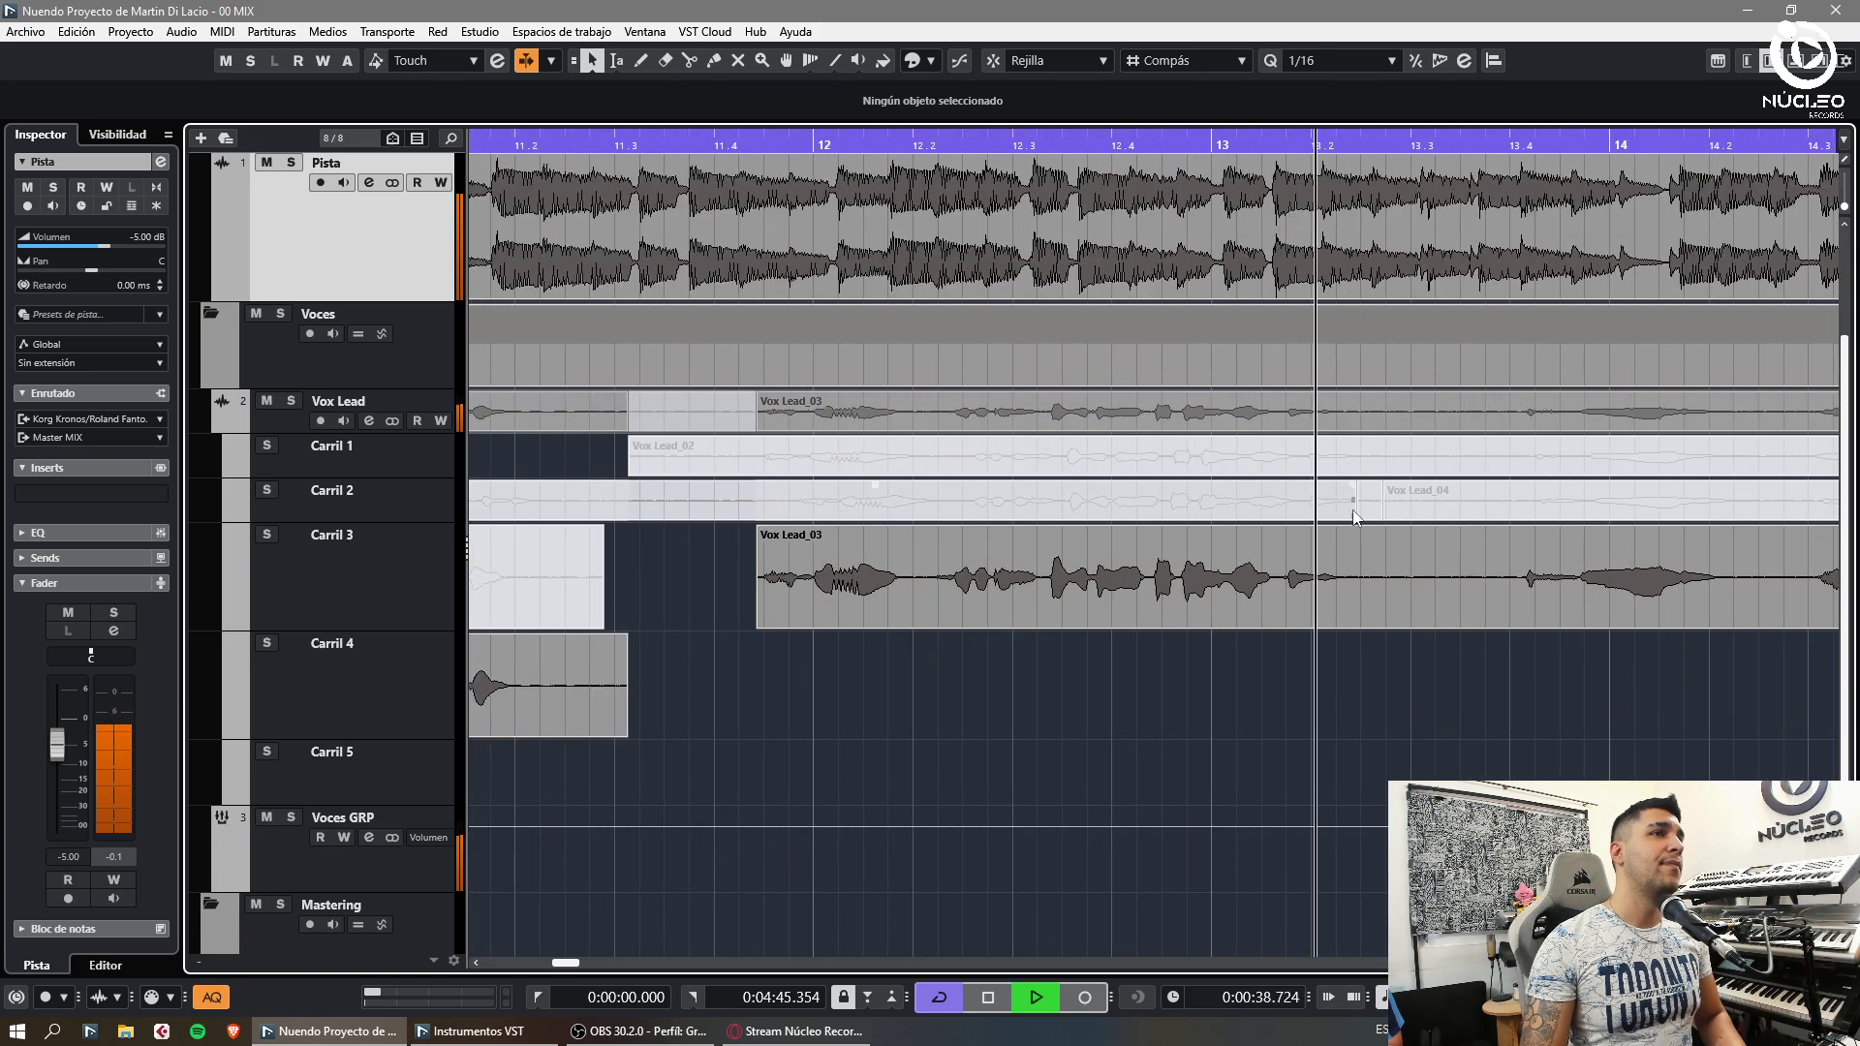
left_click(1297, 500)
key("1")
left_click_drag(1240, 502, 1223, 678)
key("ctrl+z")
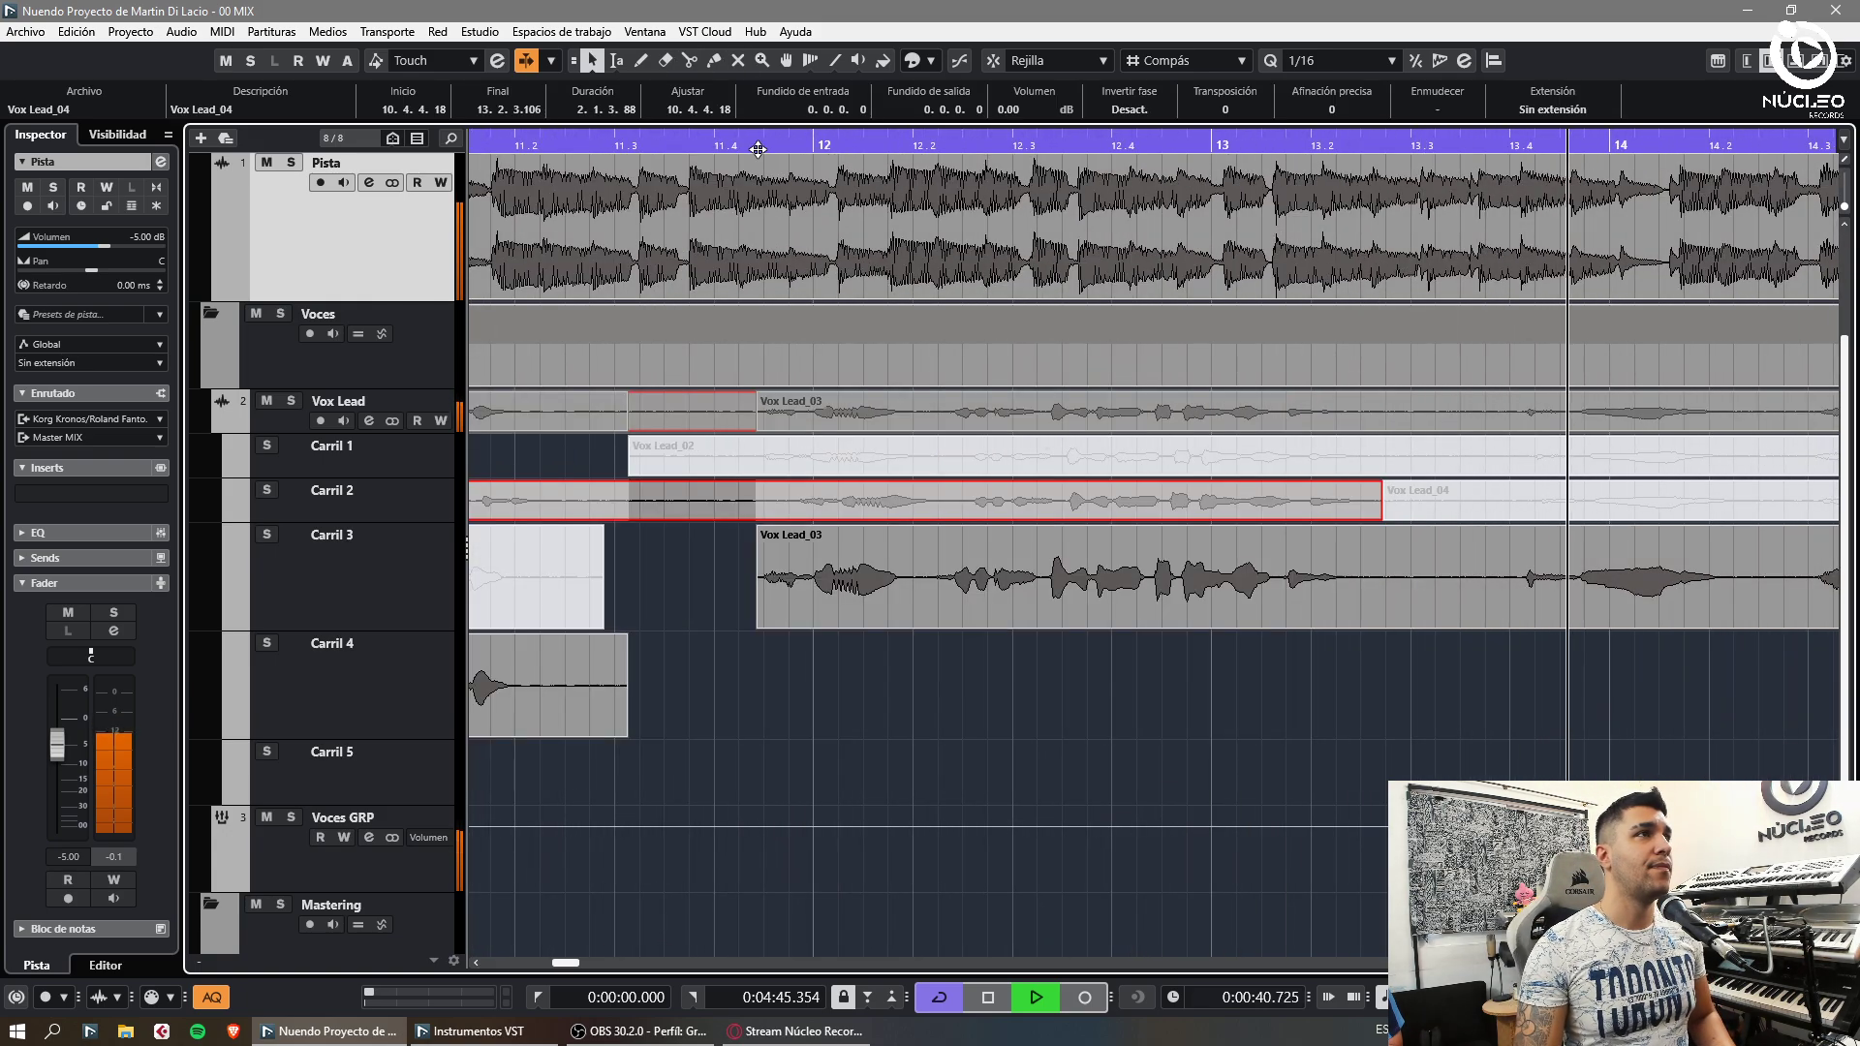
Split Vox Lead_04 in Carril 2 at 11.4.2.82 and move the segment that starts there to Carril 4
left_click(752, 144)
key("3")
left_click(760, 491)
key("1")
left_click_drag(1133, 503, 1136, 686)
key("h")
left_click(1304, 781)
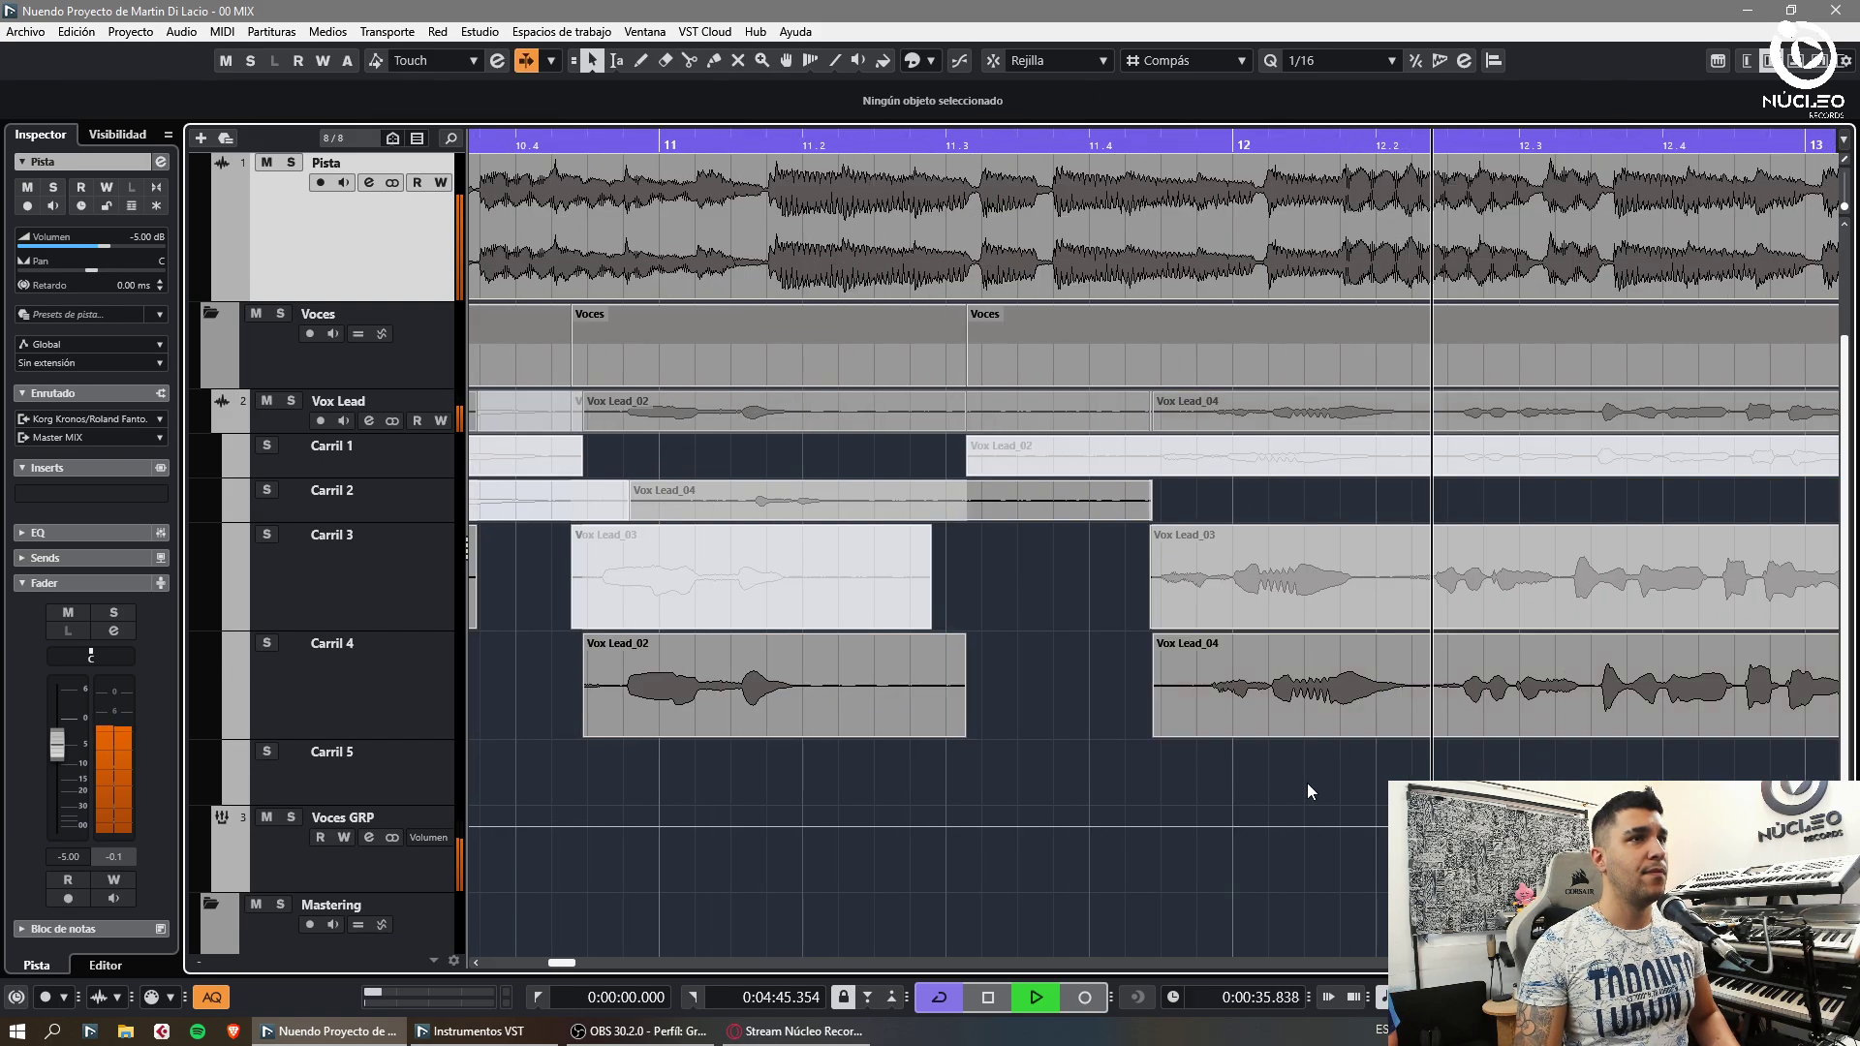
Extend the end of the bar 12 Vox Lead_04 segment in Carril 4 to about 13.3 and split Vox Lead_03 in Carril 3 at about 13.4
key("g")
left_click(1166, 722)
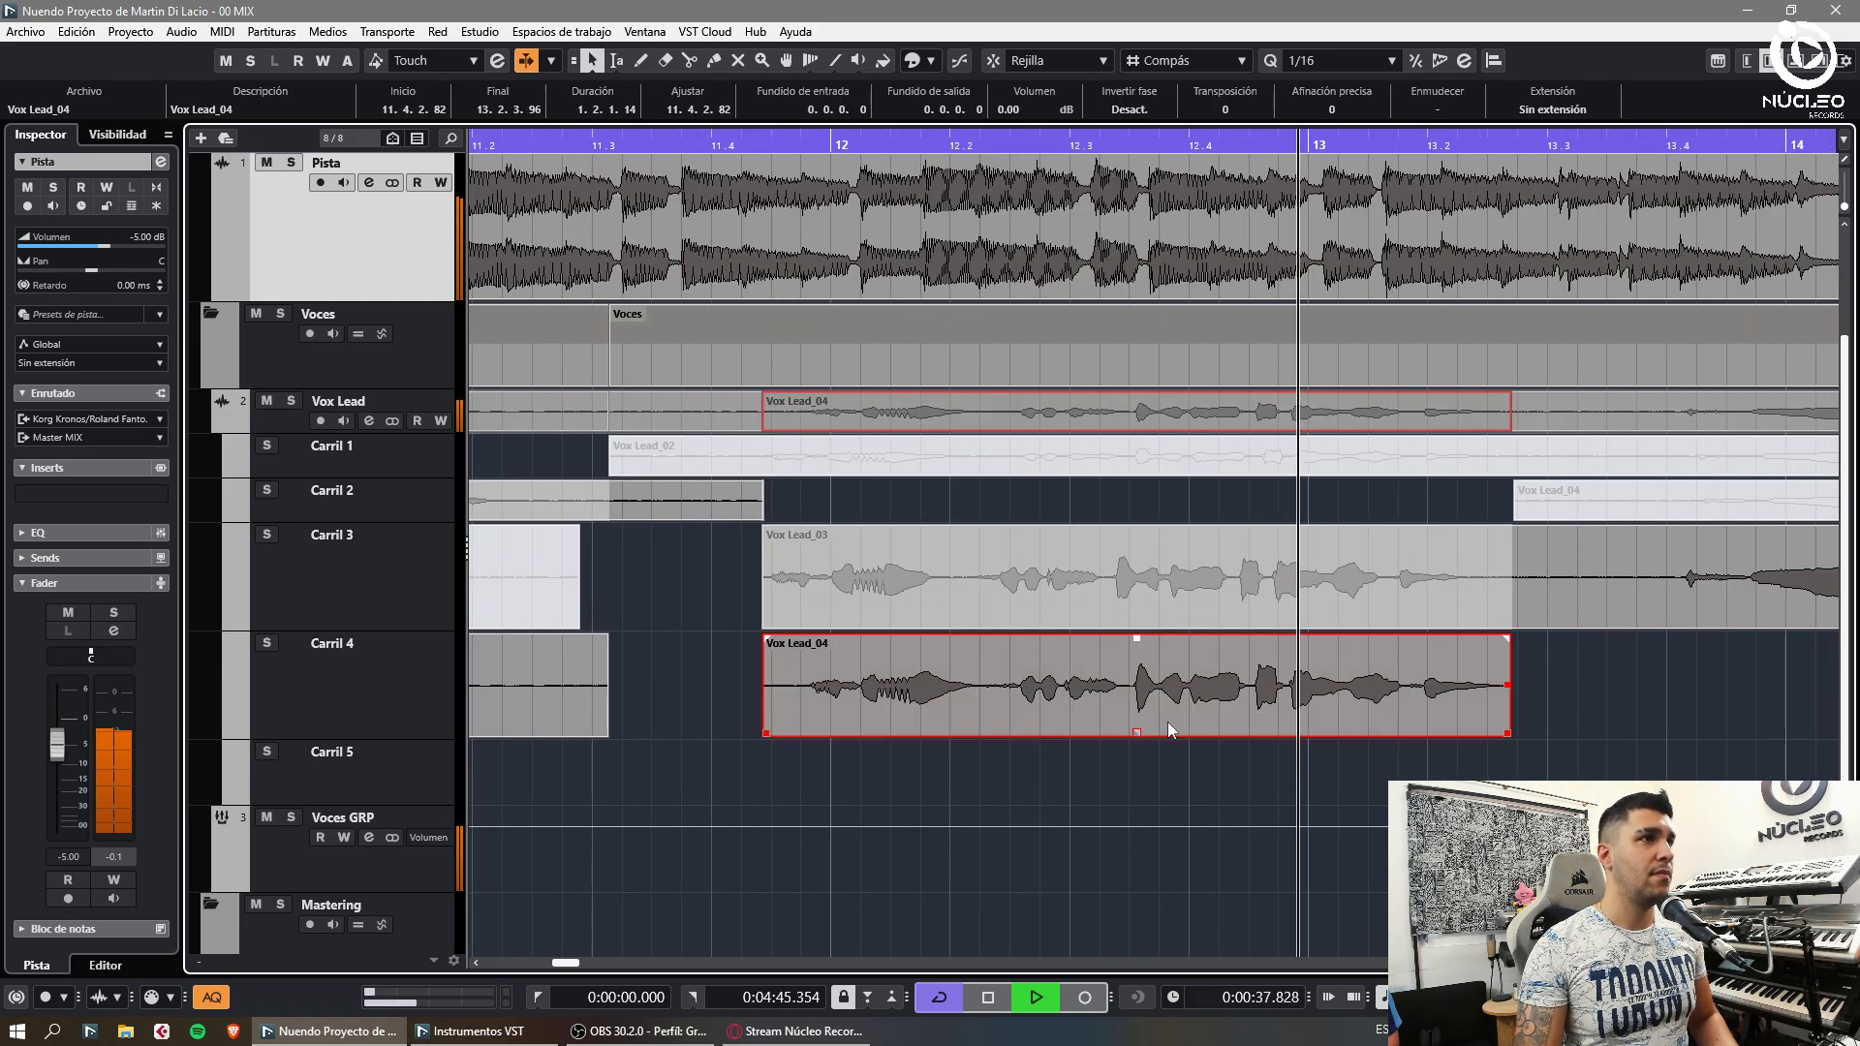
left_click(1282, 806)
key("g")
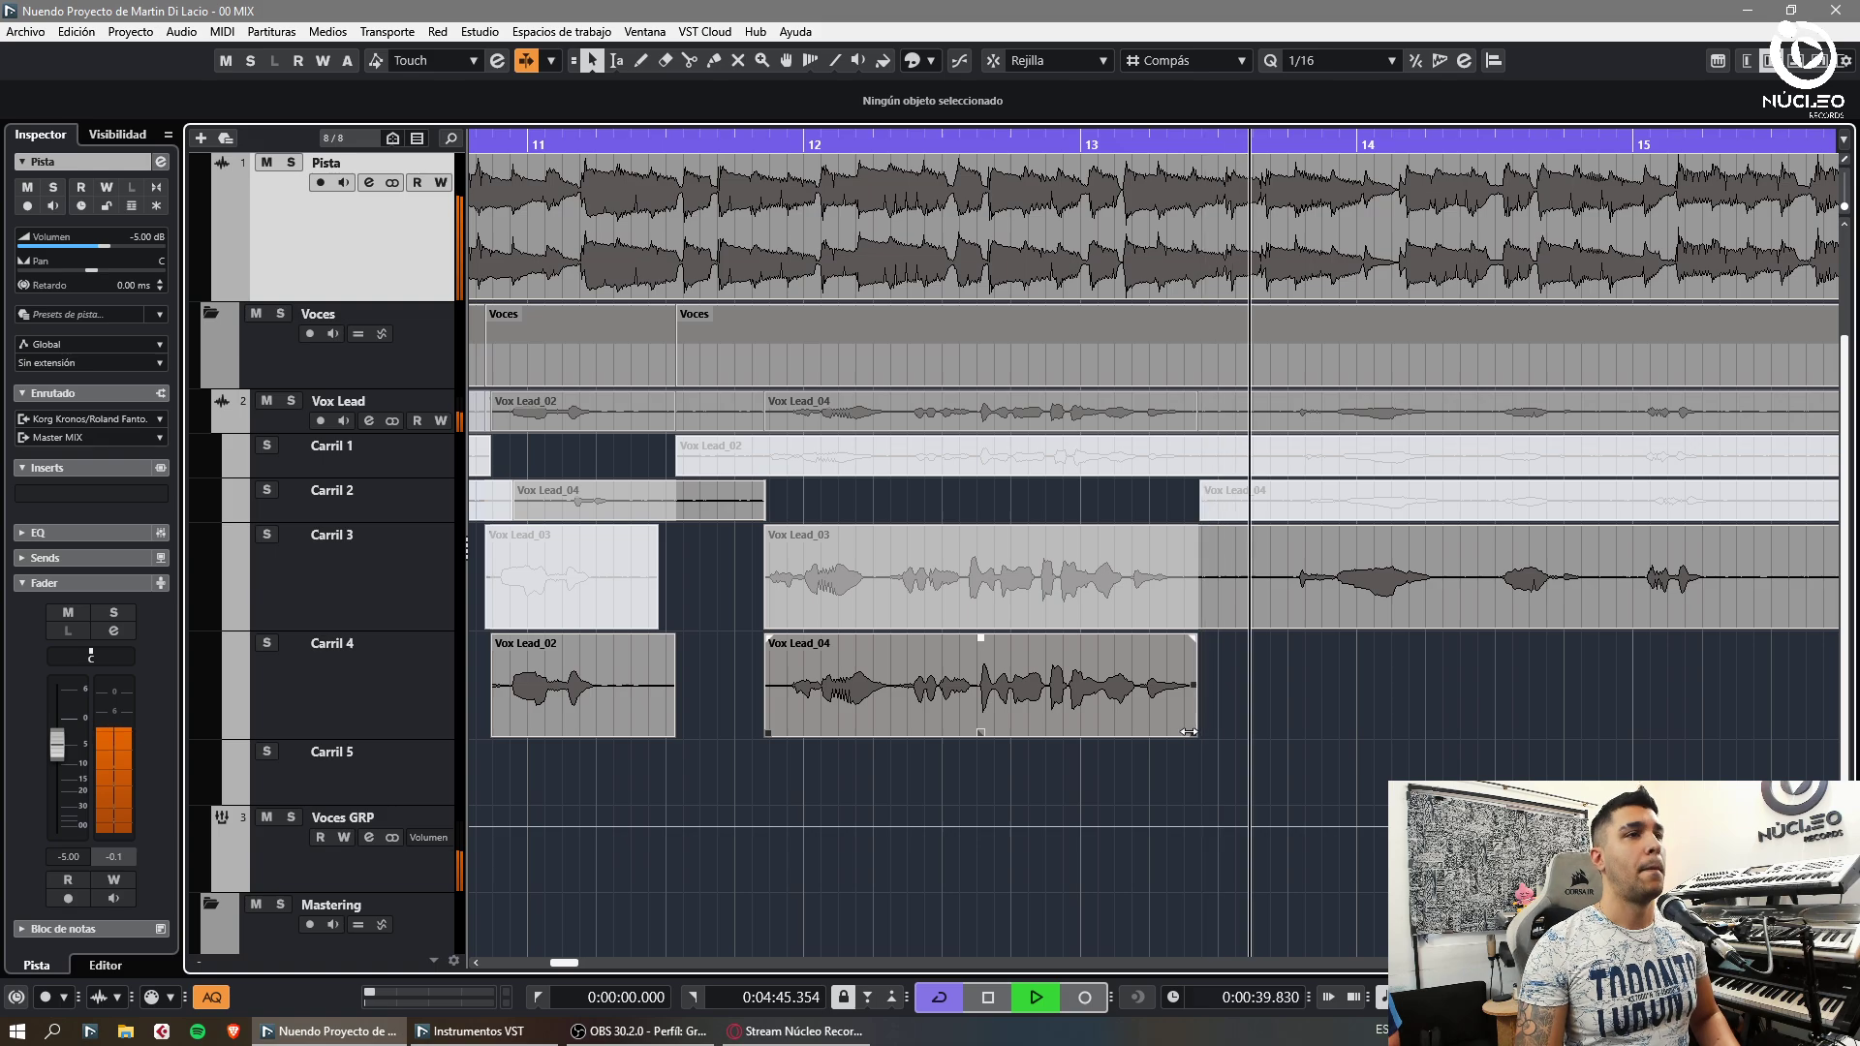
left_click_drag(1199, 733, 1226, 734)
left_click(1262, 748)
key("g")
key("g")
key("3")
left_click(1136, 614)
key("1")
key("h")
key("g")
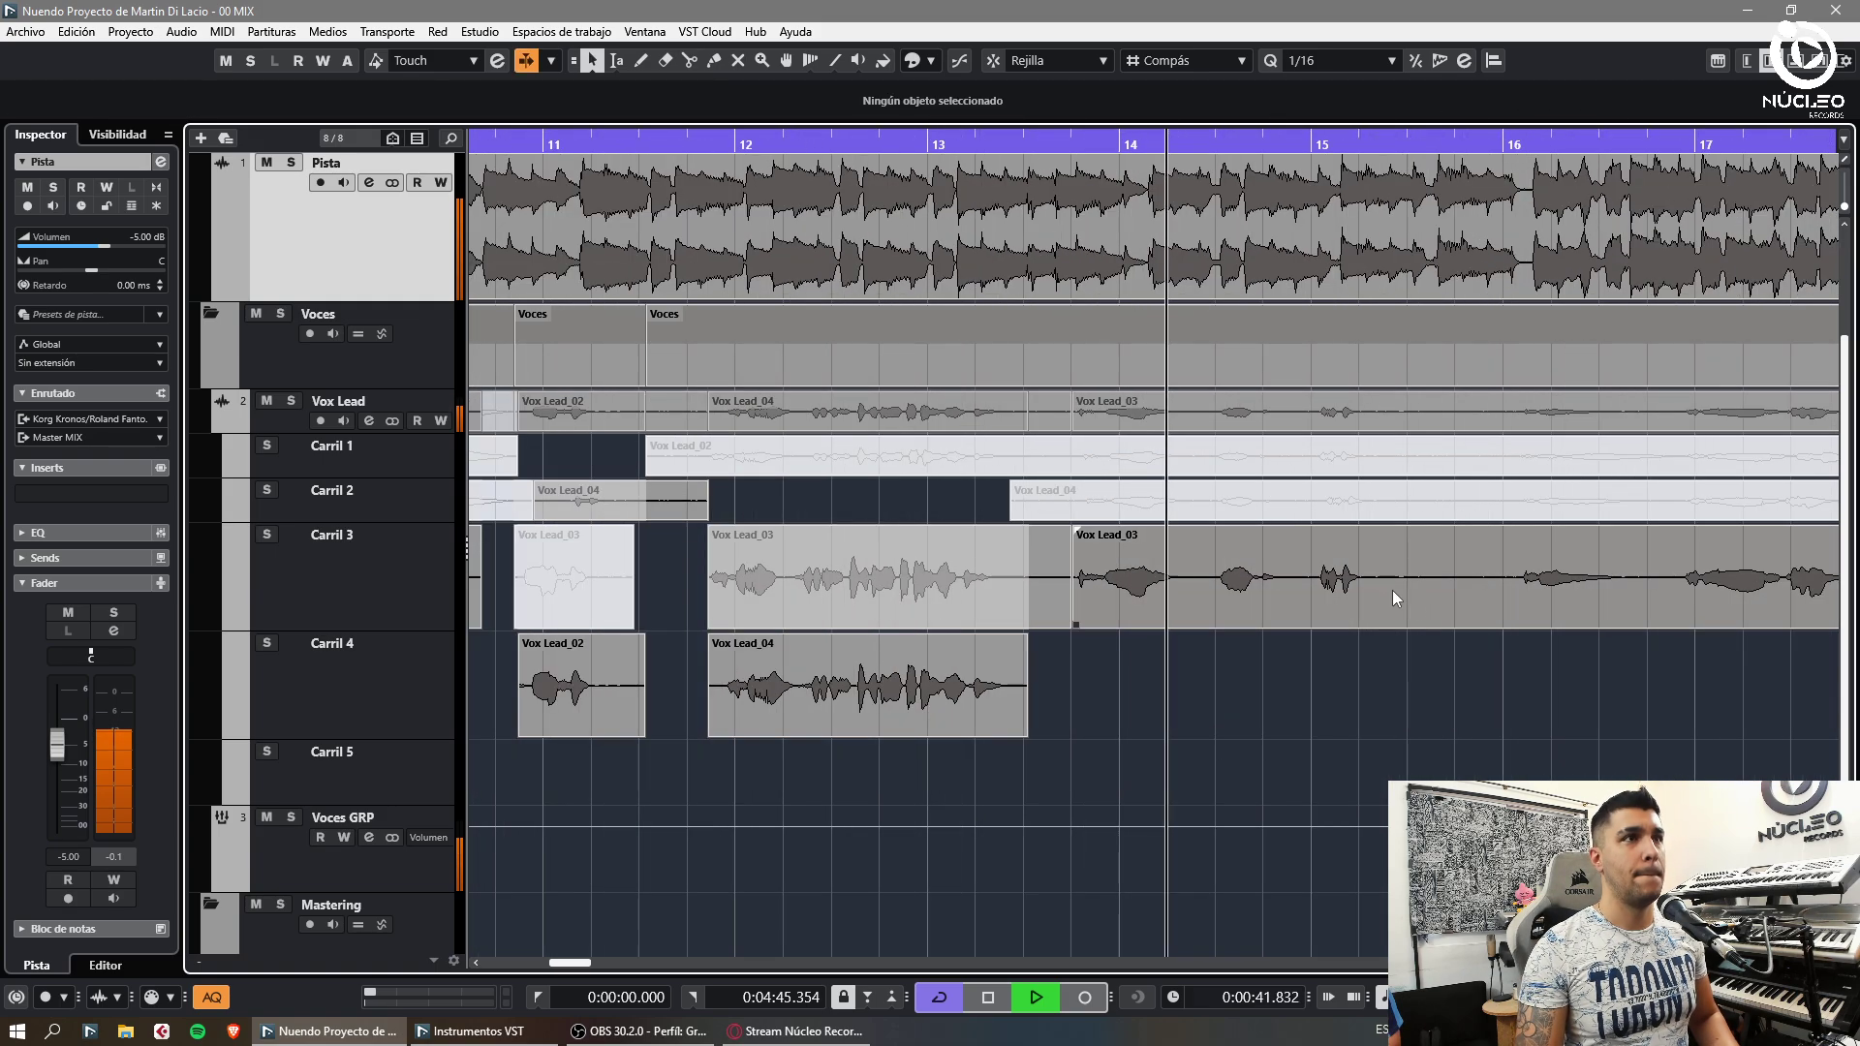
Split Vox Lead_04 in Carril 2 at about 15.3 and move the segment before the cut, unmuted, to Carril 4
key("3")
left_click(1433, 514)
key("1")
left_click_drag(1309, 509, 1306, 718)
left_click(1320, 757)
key("h")
key("h")
key("h")
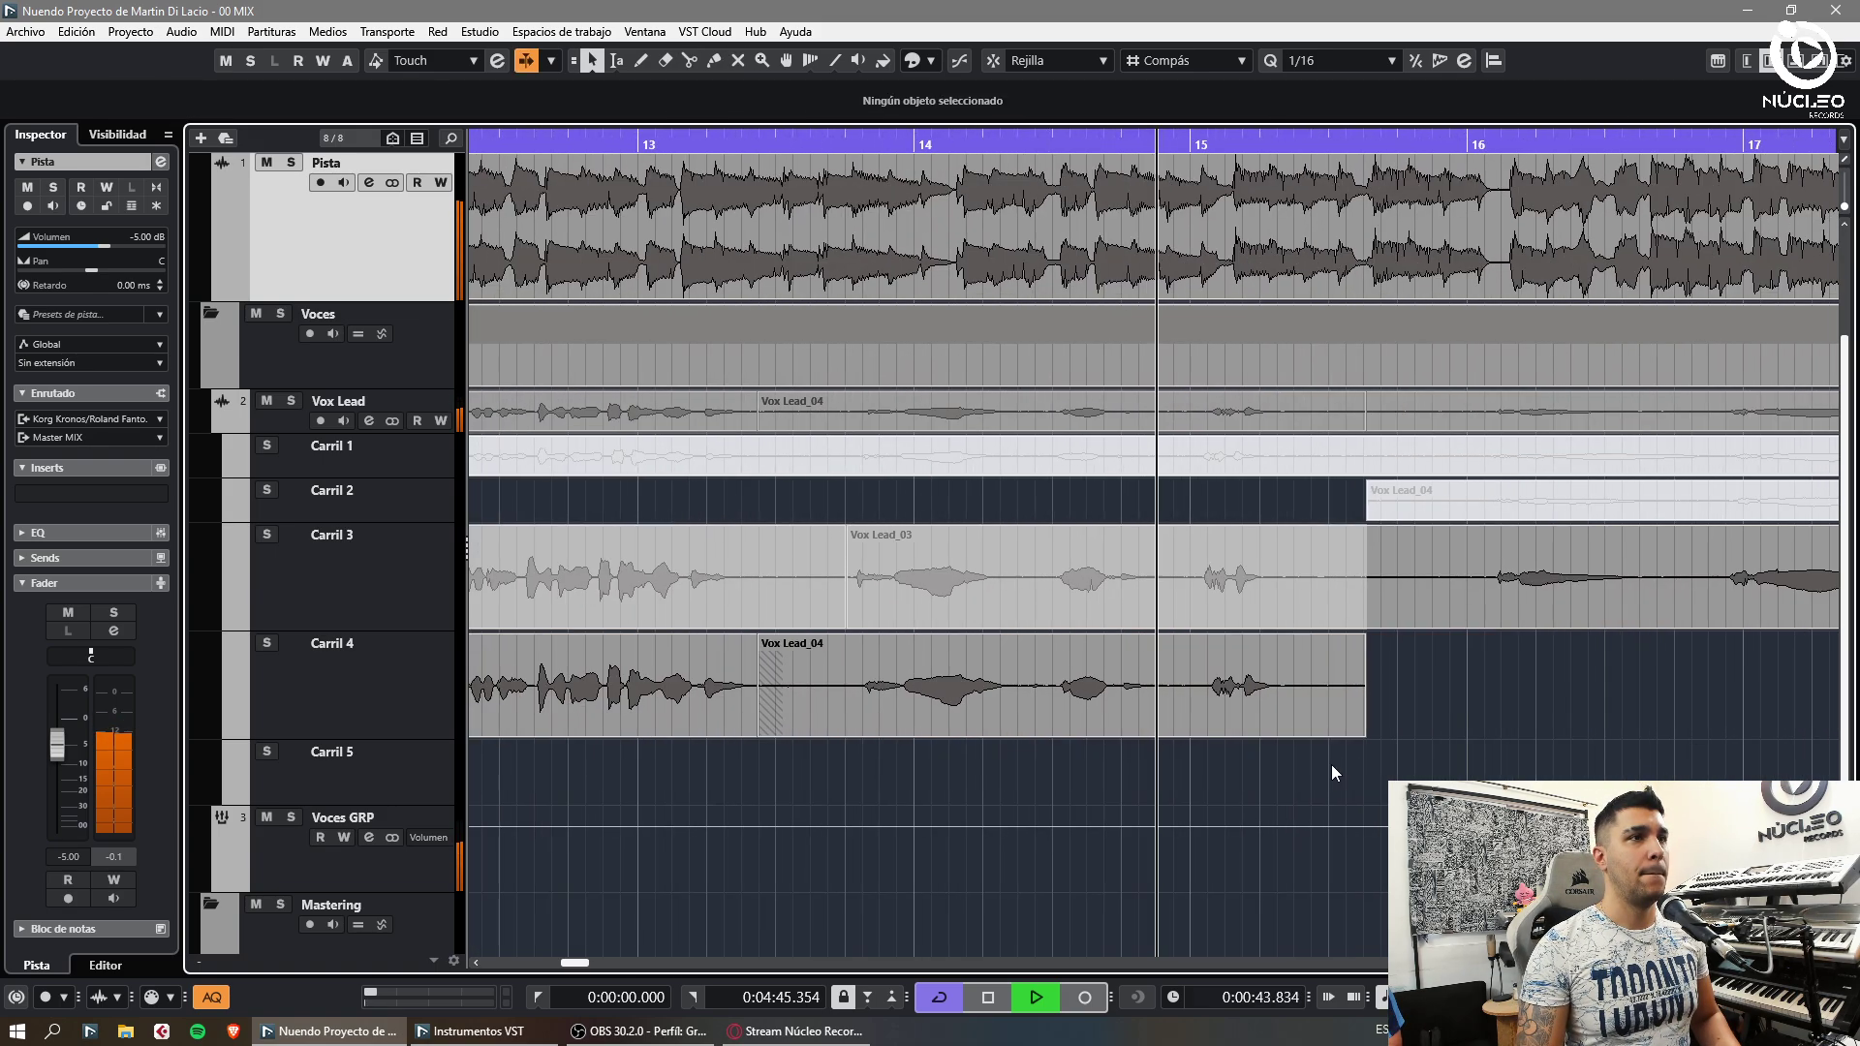
Split Vox Lead_03 in Carril 3 at about 15.3 and mute the two segments before the cut
key("g")
key("g")
key("g")
key("3")
left_click(1218, 612)
key("7")
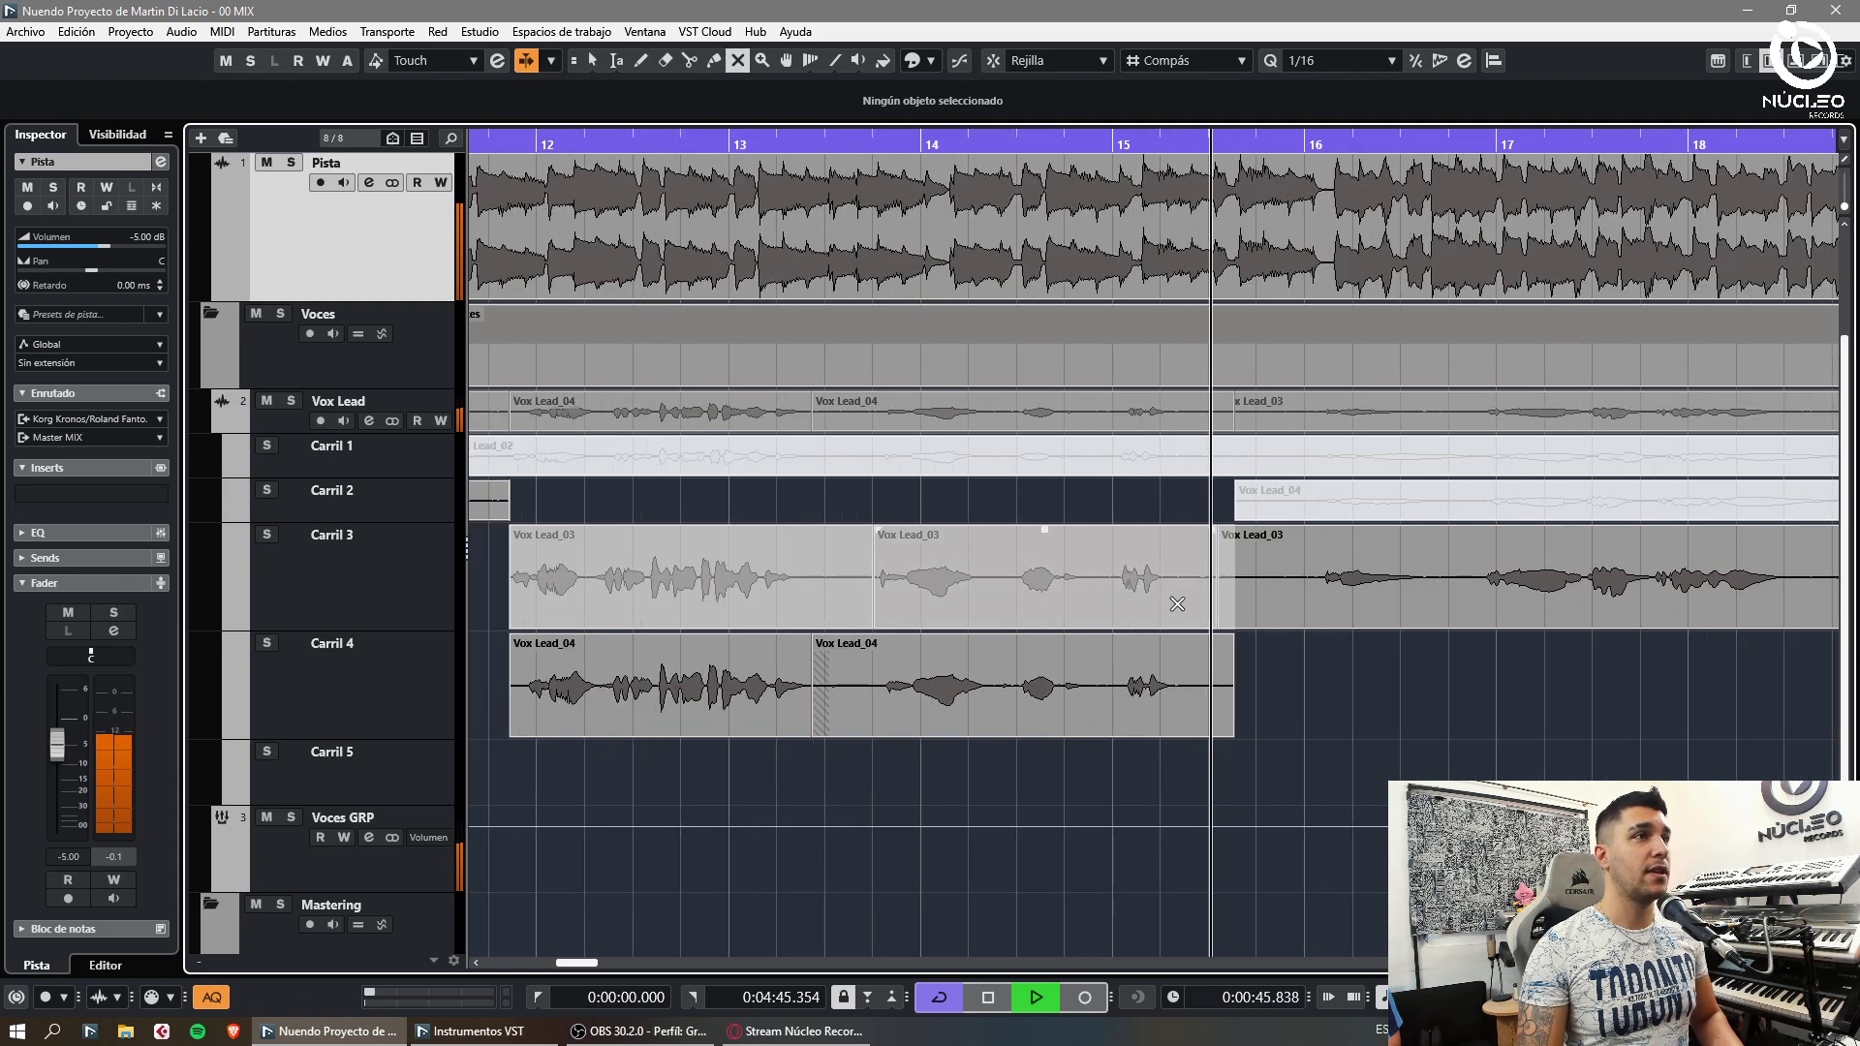
left_click(1172, 605)
left_click(758, 557)
key("1")
Delete the leftover Vox Lead_04 segment in Carril 2 around bar 11 and move the bar 11 to 15 segments of Carril 3 and 4 up one lane
left_click(930, 760)
key("g")
key("g")
key("7")
left_click(759, 498)
key("1")
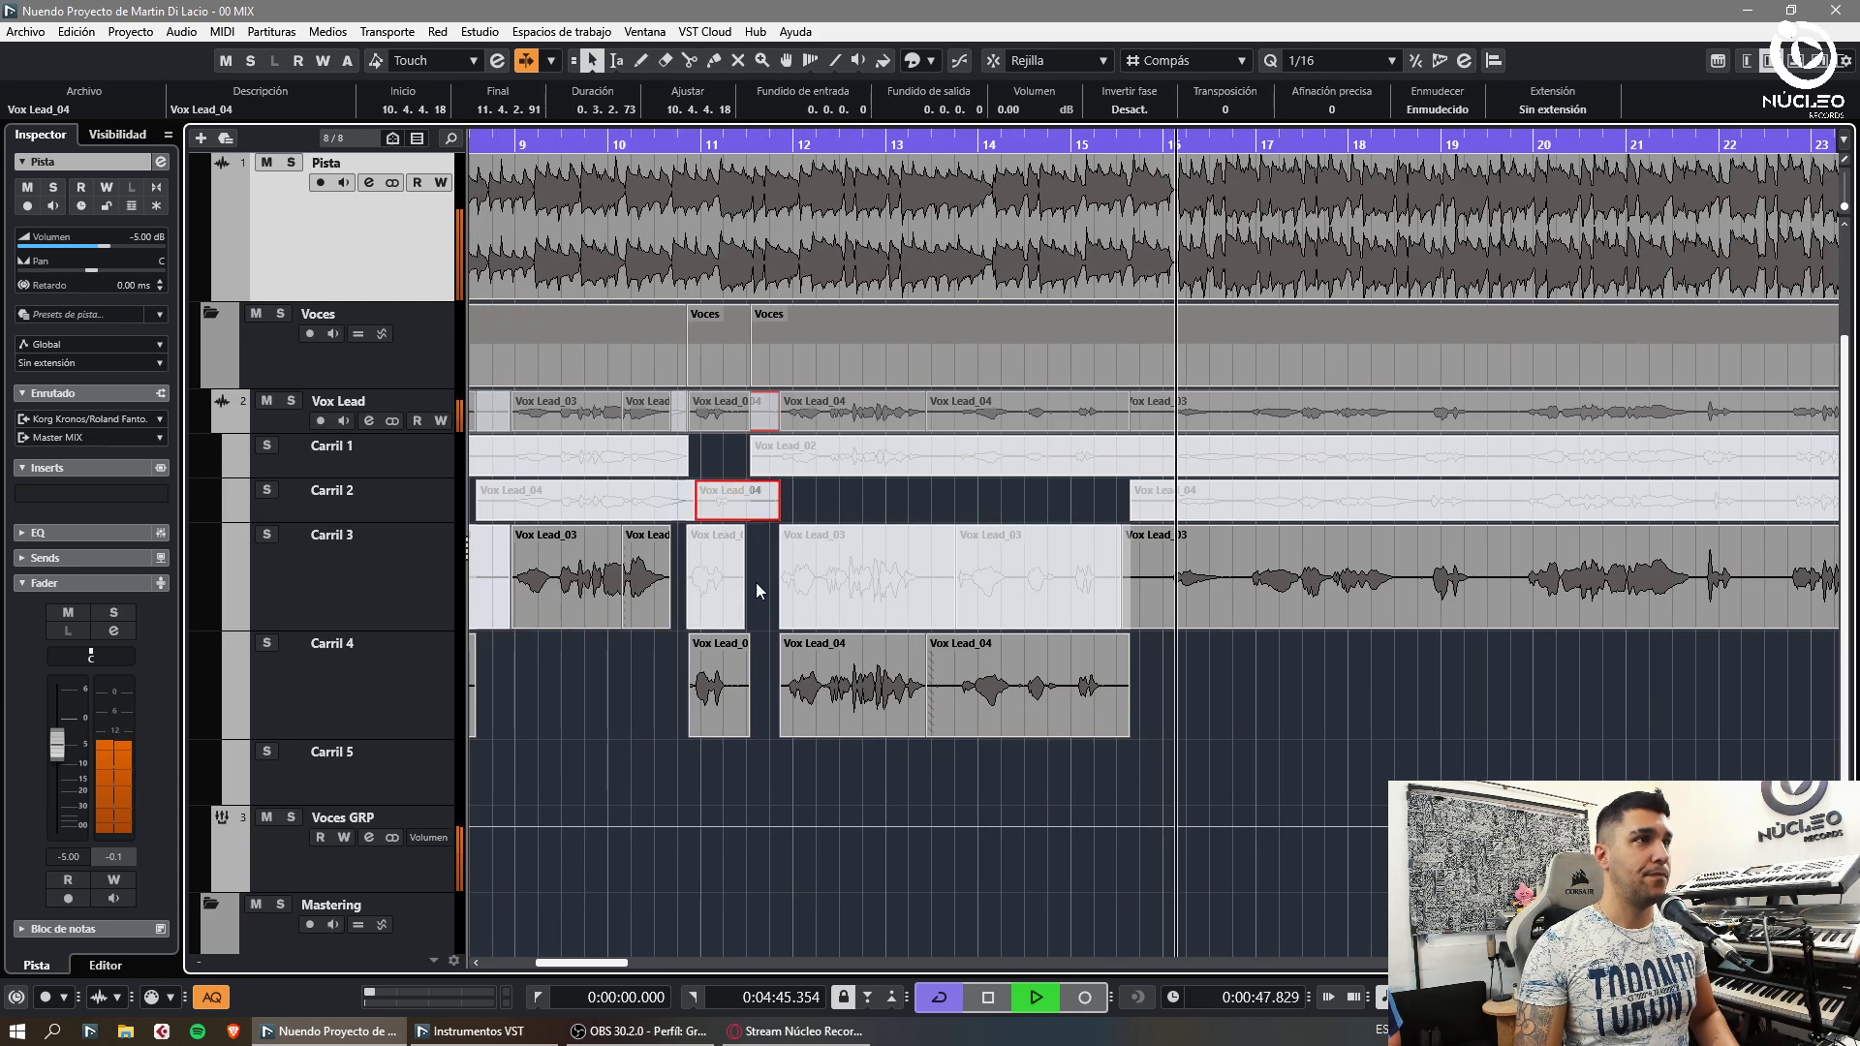
key("Delete")
left_click_drag(680, 573, 1014, 667)
left_click_drag(1027, 678, 1040, 612)
left_click(1080, 683)
Split Vox Lead_03 in Carril 3 at about bar 16 and delete the short piece before the cut
key("3")
left_click(1166, 592)
key("1")
left_click(1159, 593)
key("Delete")
key("h")
key("h")
key("h")
key("h")
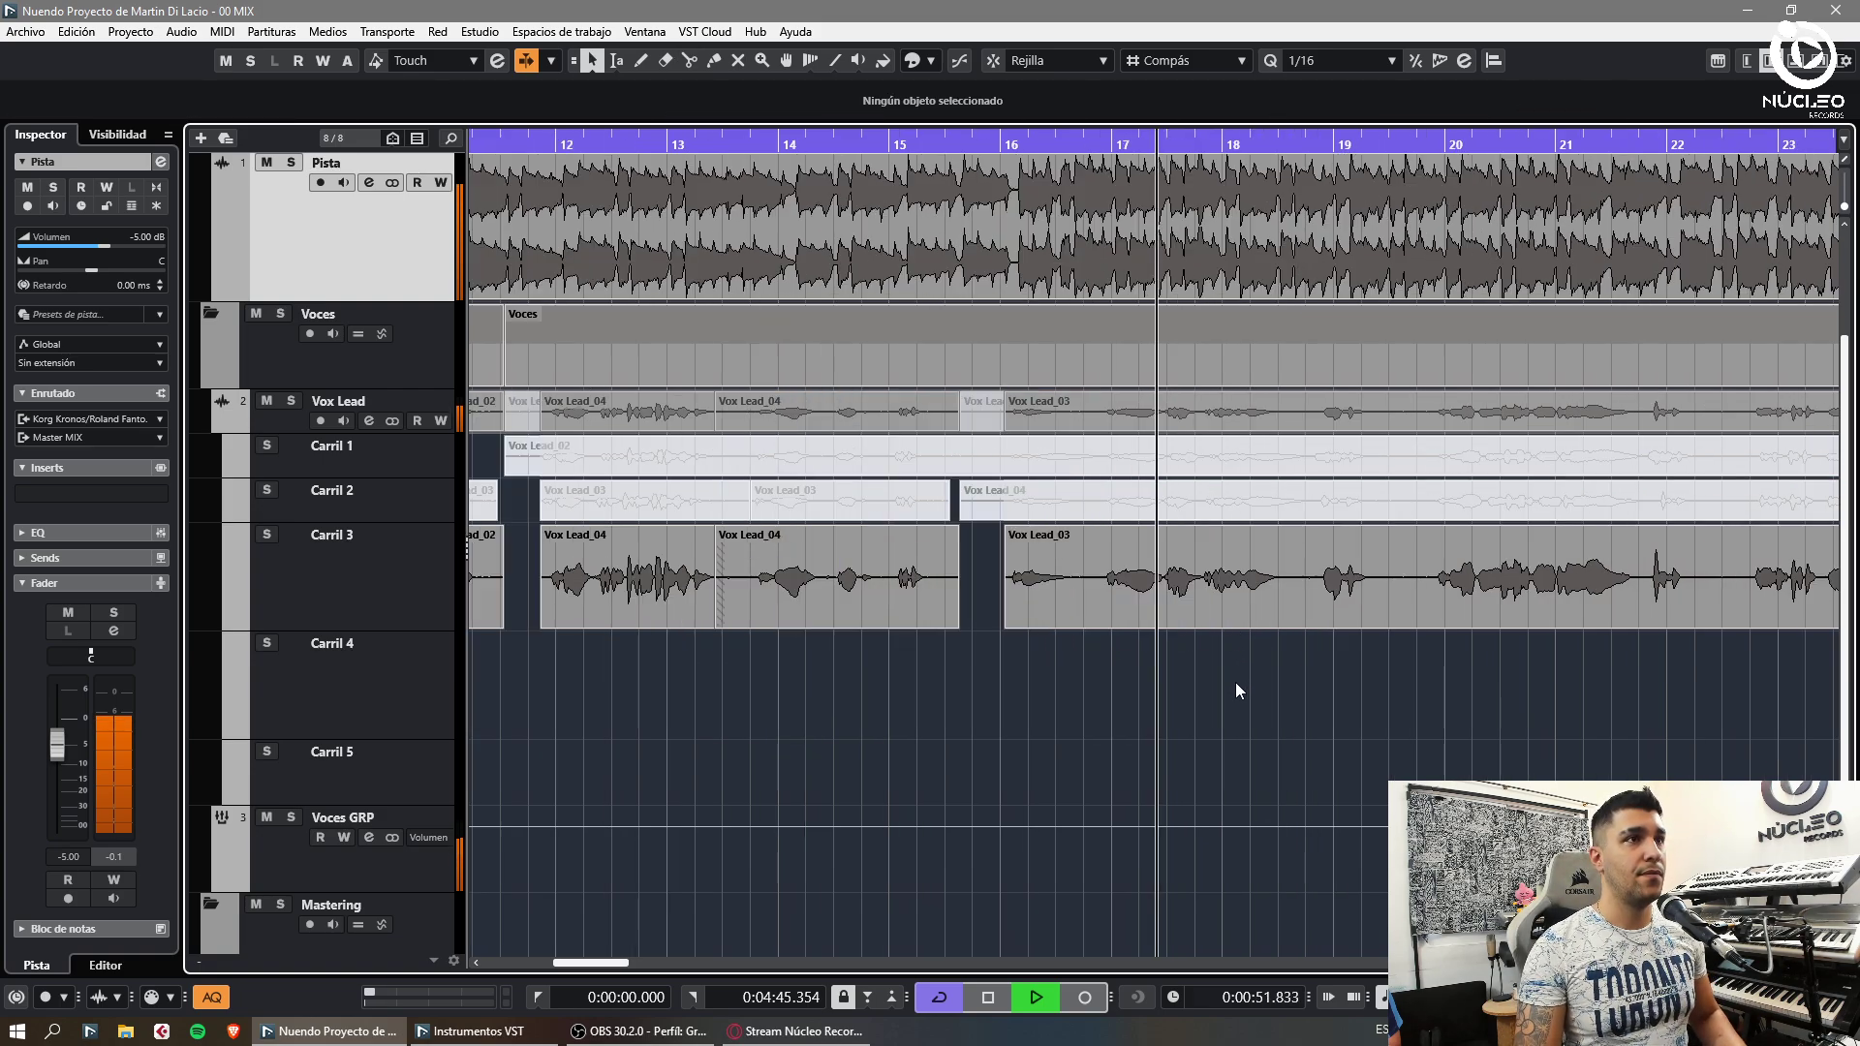
key("h")
Split Vox Lead_04 in Carril 2 at 18.4.2.68 and 19.2.4.27, and move the piece between the cuts to Carril 4
key("3")
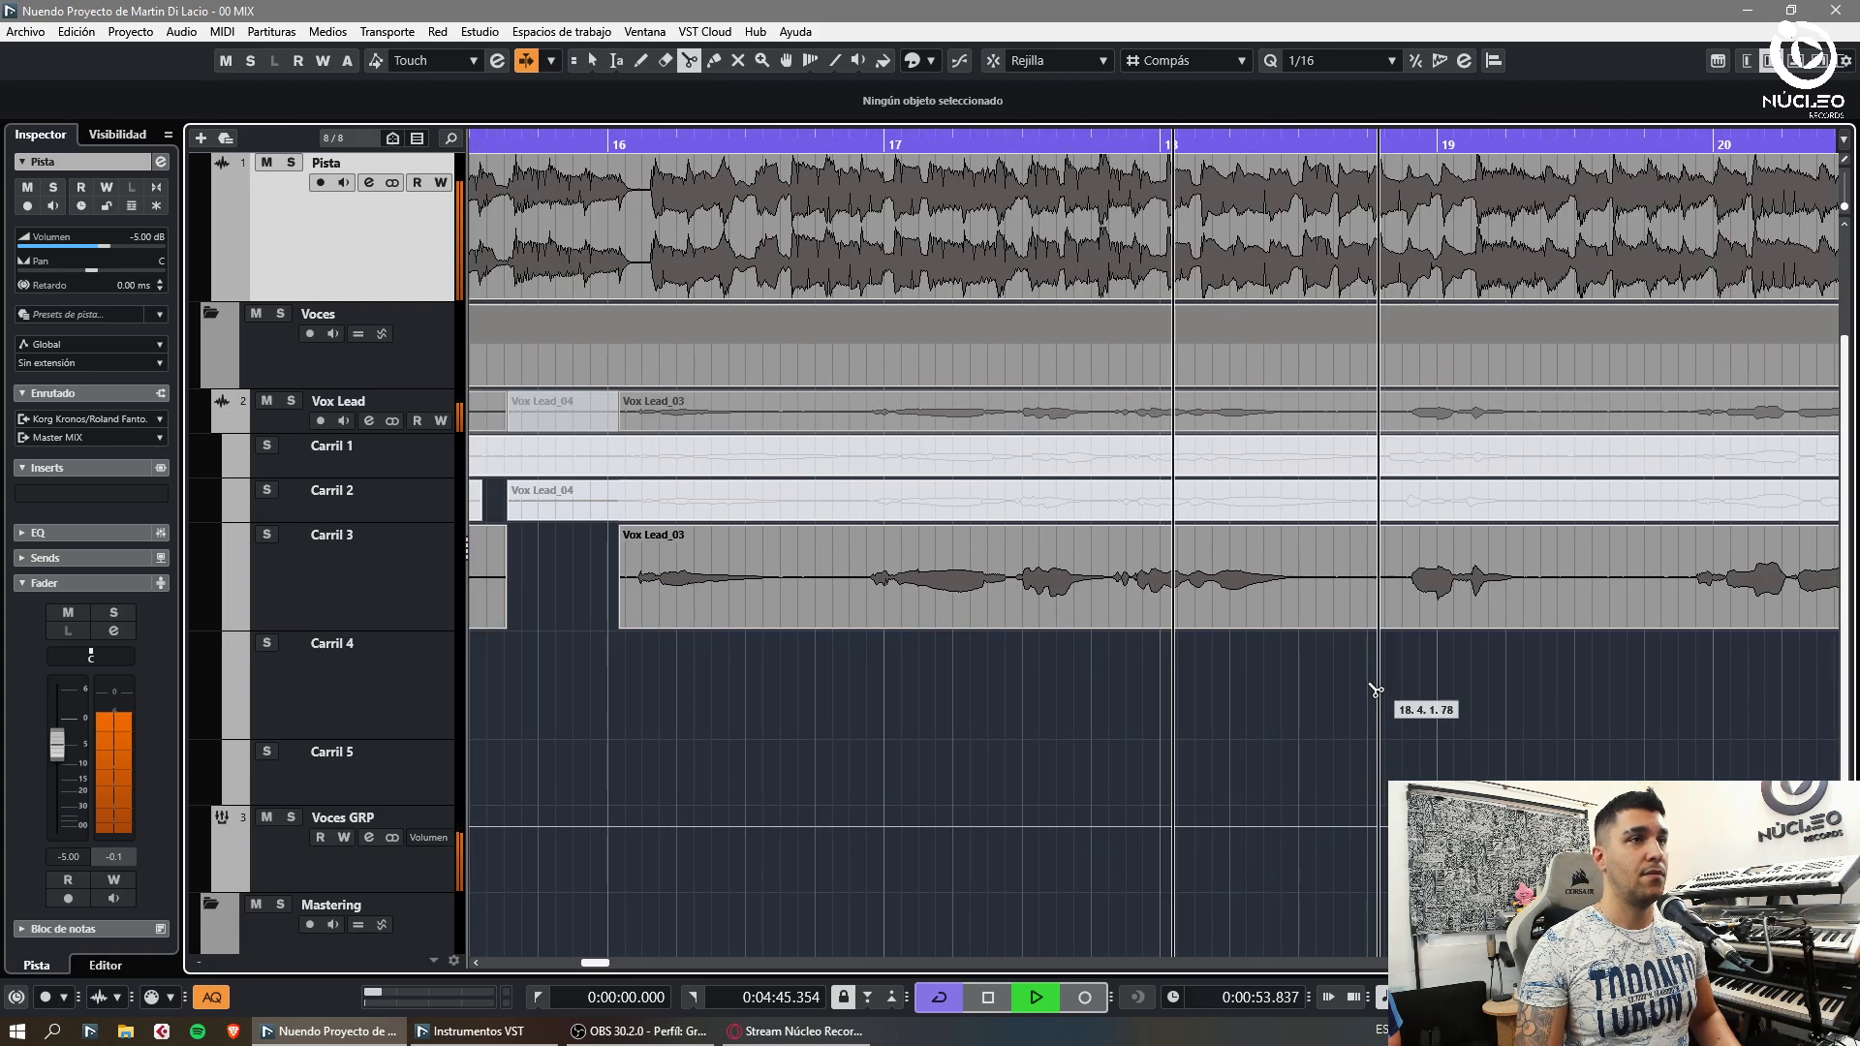
key("g")
key("h")
key("h")
key("h")
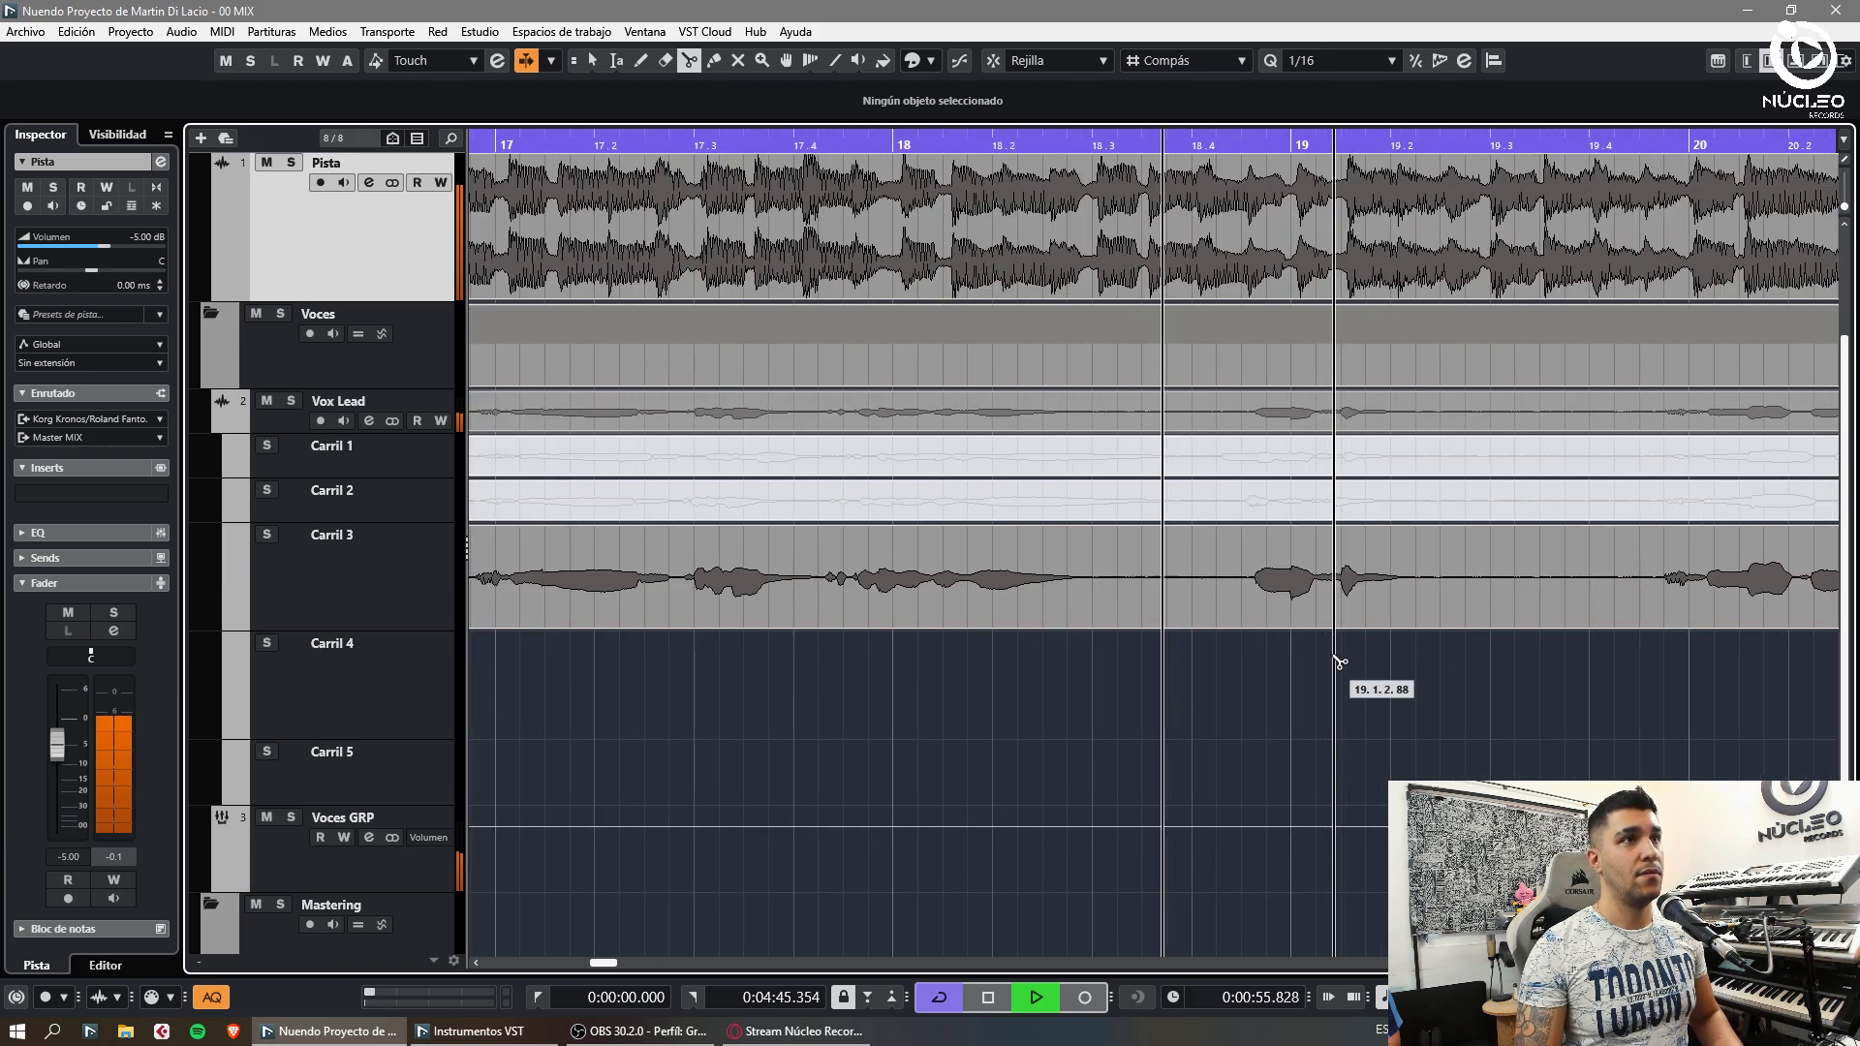
left_click(1230, 502)
left_click(1469, 506)
key("1")
left_click_drag(1393, 505, 1401, 676)
left_click(1395, 775)
key("h")
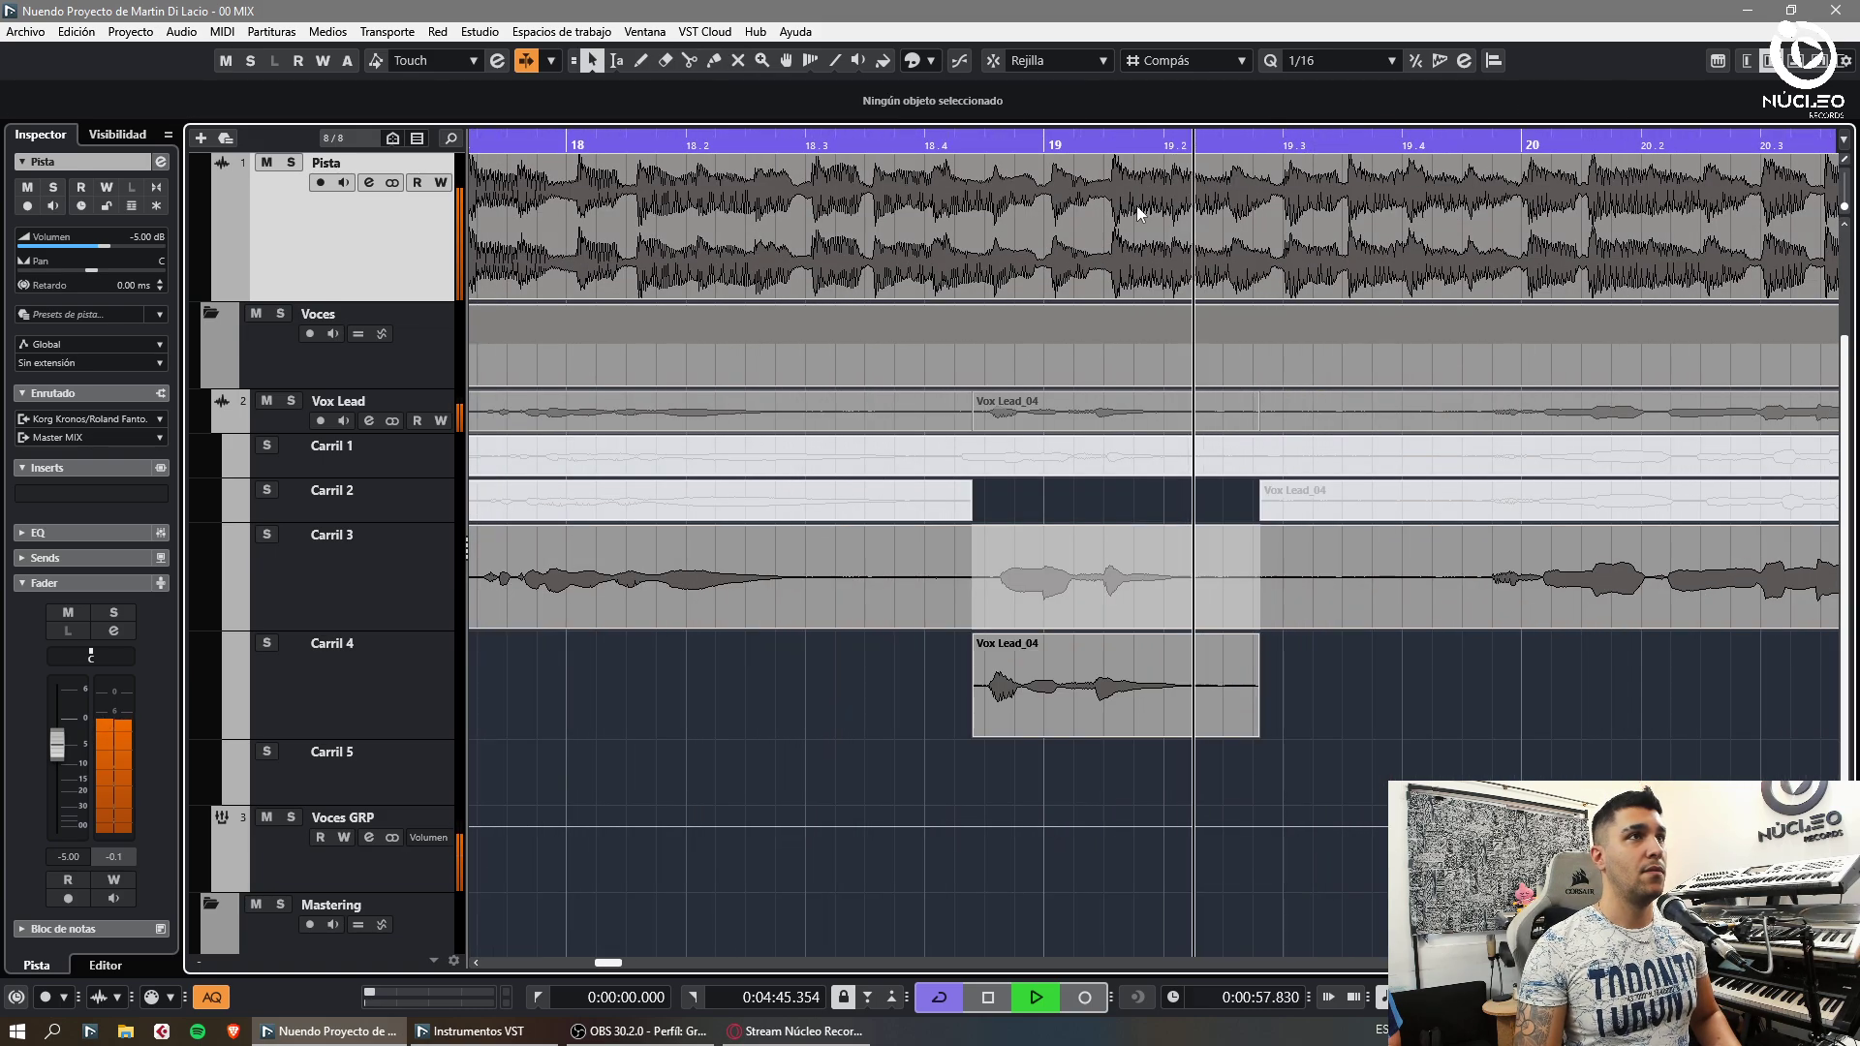
Play back from about 18.4 and listen to how the Vox Lead_04 segment in Carril 4 fits the phrase
left_click(991, 146)
key("h")
key("h")
key("h")
key("h")
key("g")
key("g")
left_click(1245, 708)
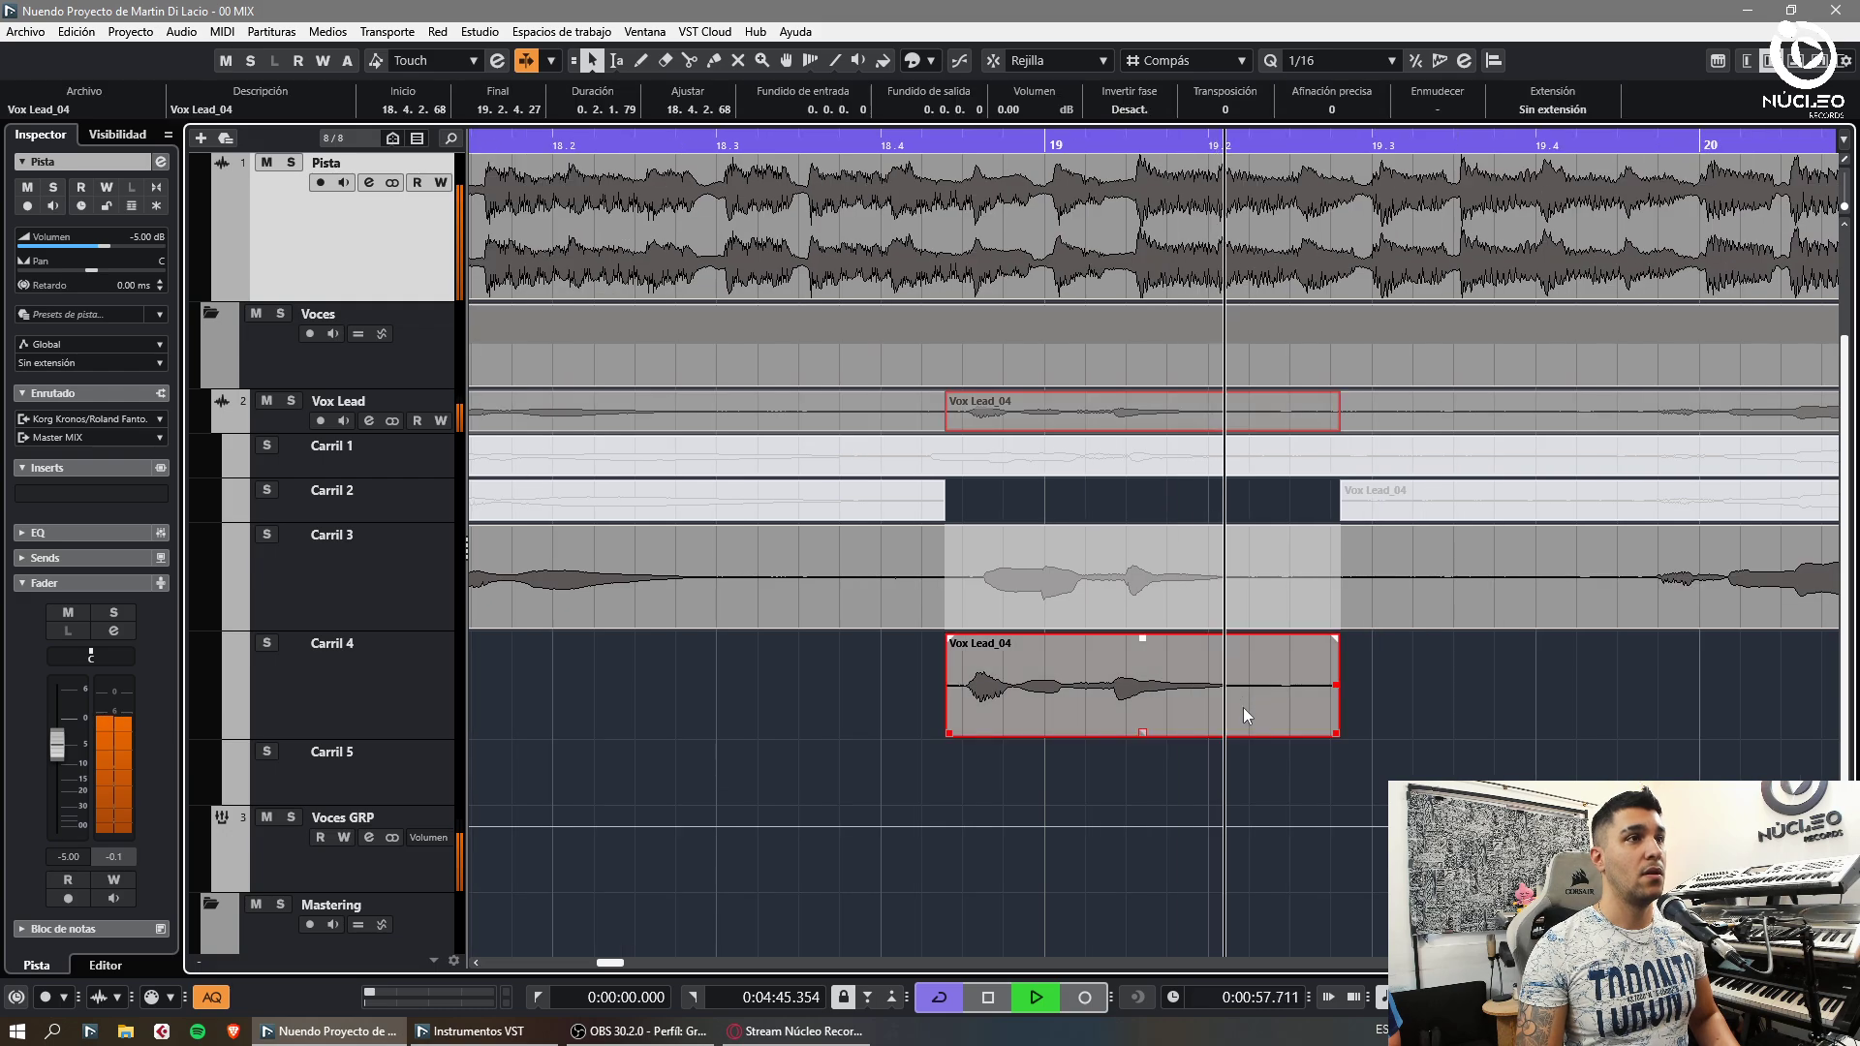
key("g")
key("g")
left_click(1482, 698)
Split Vox Lead_03 in Carril 3 at about 18.3 and 19.4, and mute the segment between the cuts
key("h")
key("3")
left_click(1279, 605)
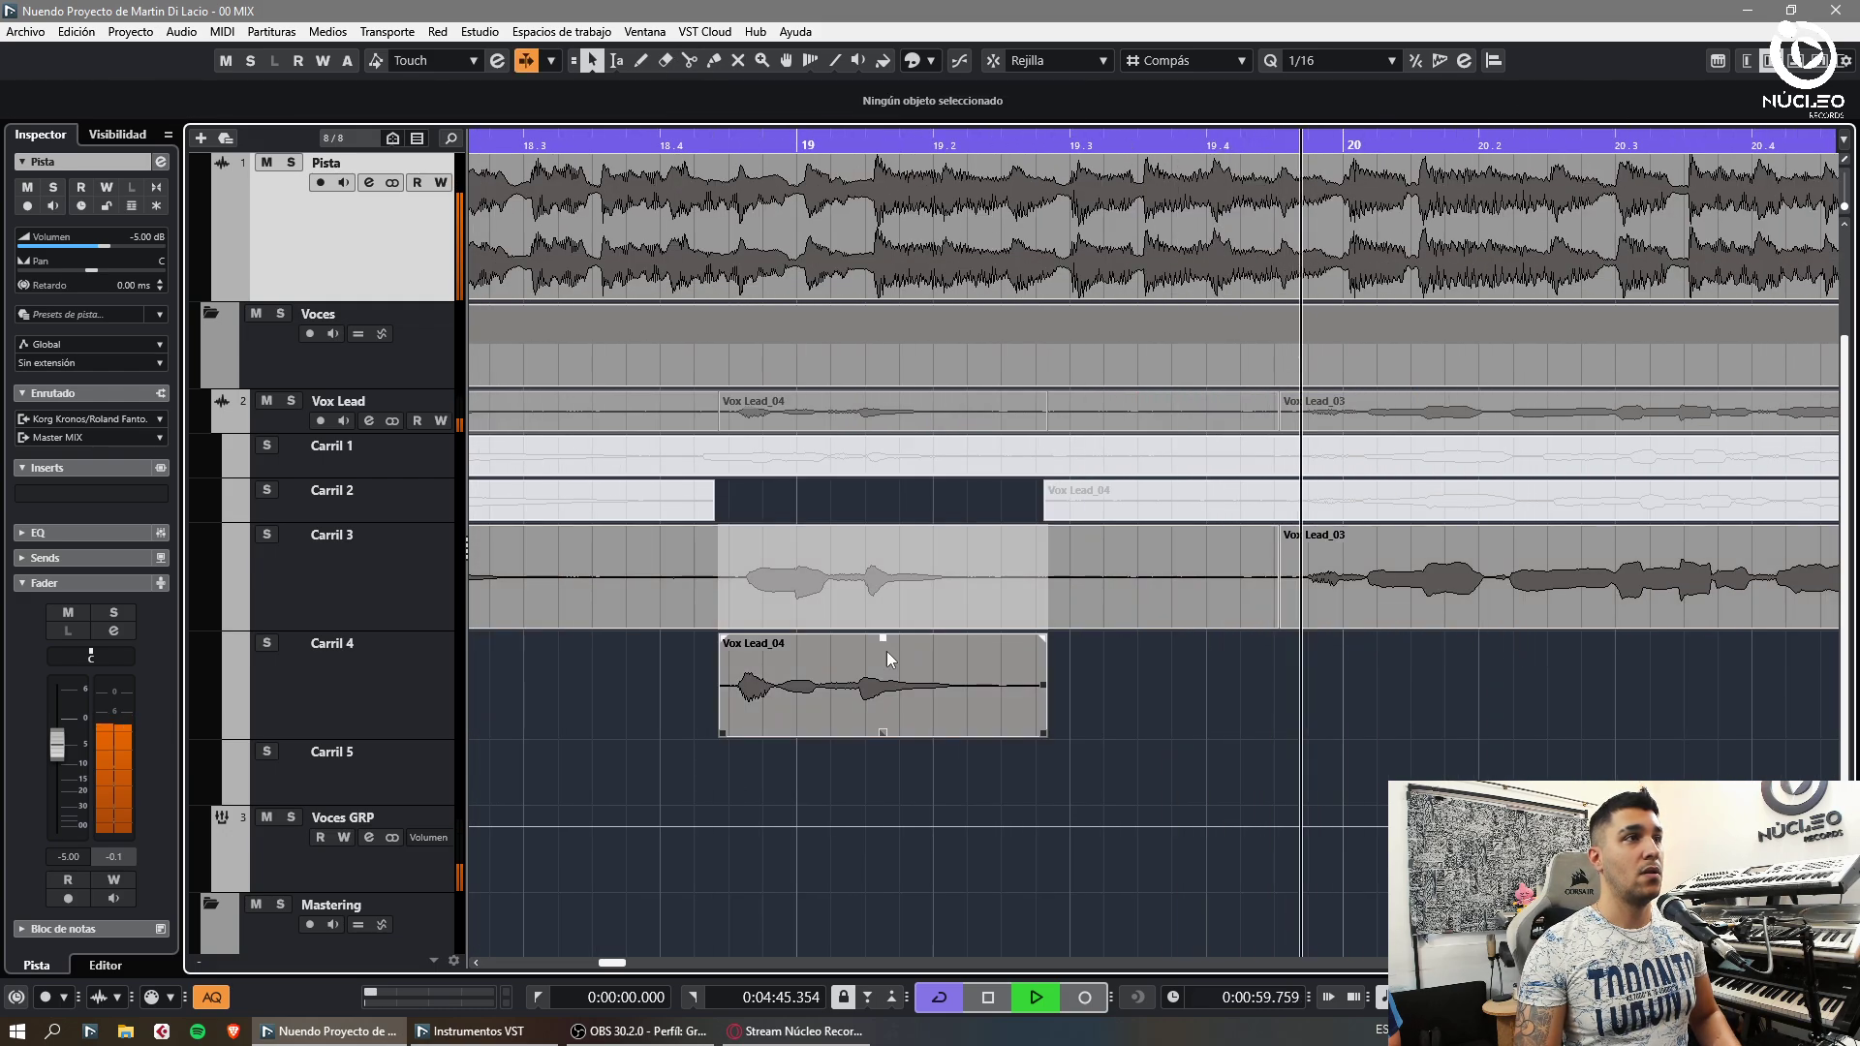
left_click(591, 597)
key("1")
left_click(897, 606)
key("shift+m")
key("g")
left_click(1287, 693)
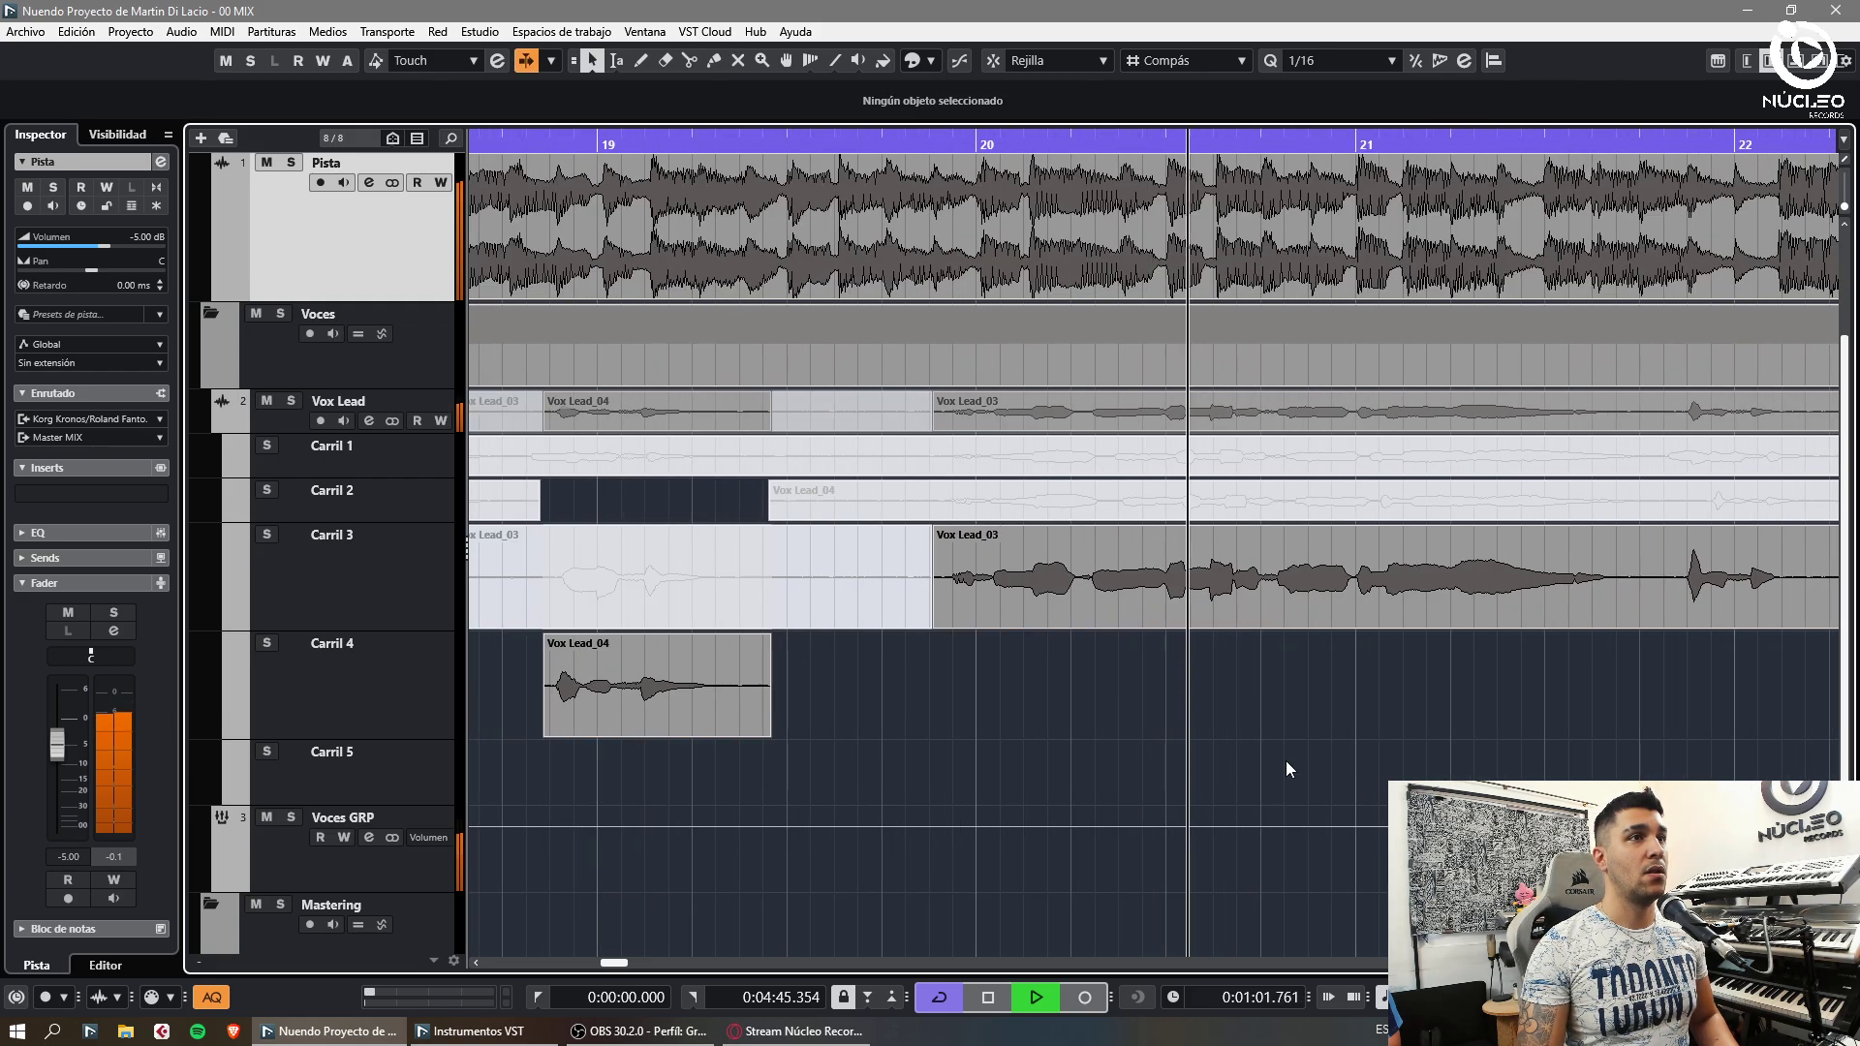
Split Vox Lead_03 in Carril 3 at about bar 21 and at about 21.4
key("h")
key("3")
left_click(1362, 620)
key("1")
left_click(1372, 618)
left_click(1315, 674)
key("g")
key("g")
key("g")
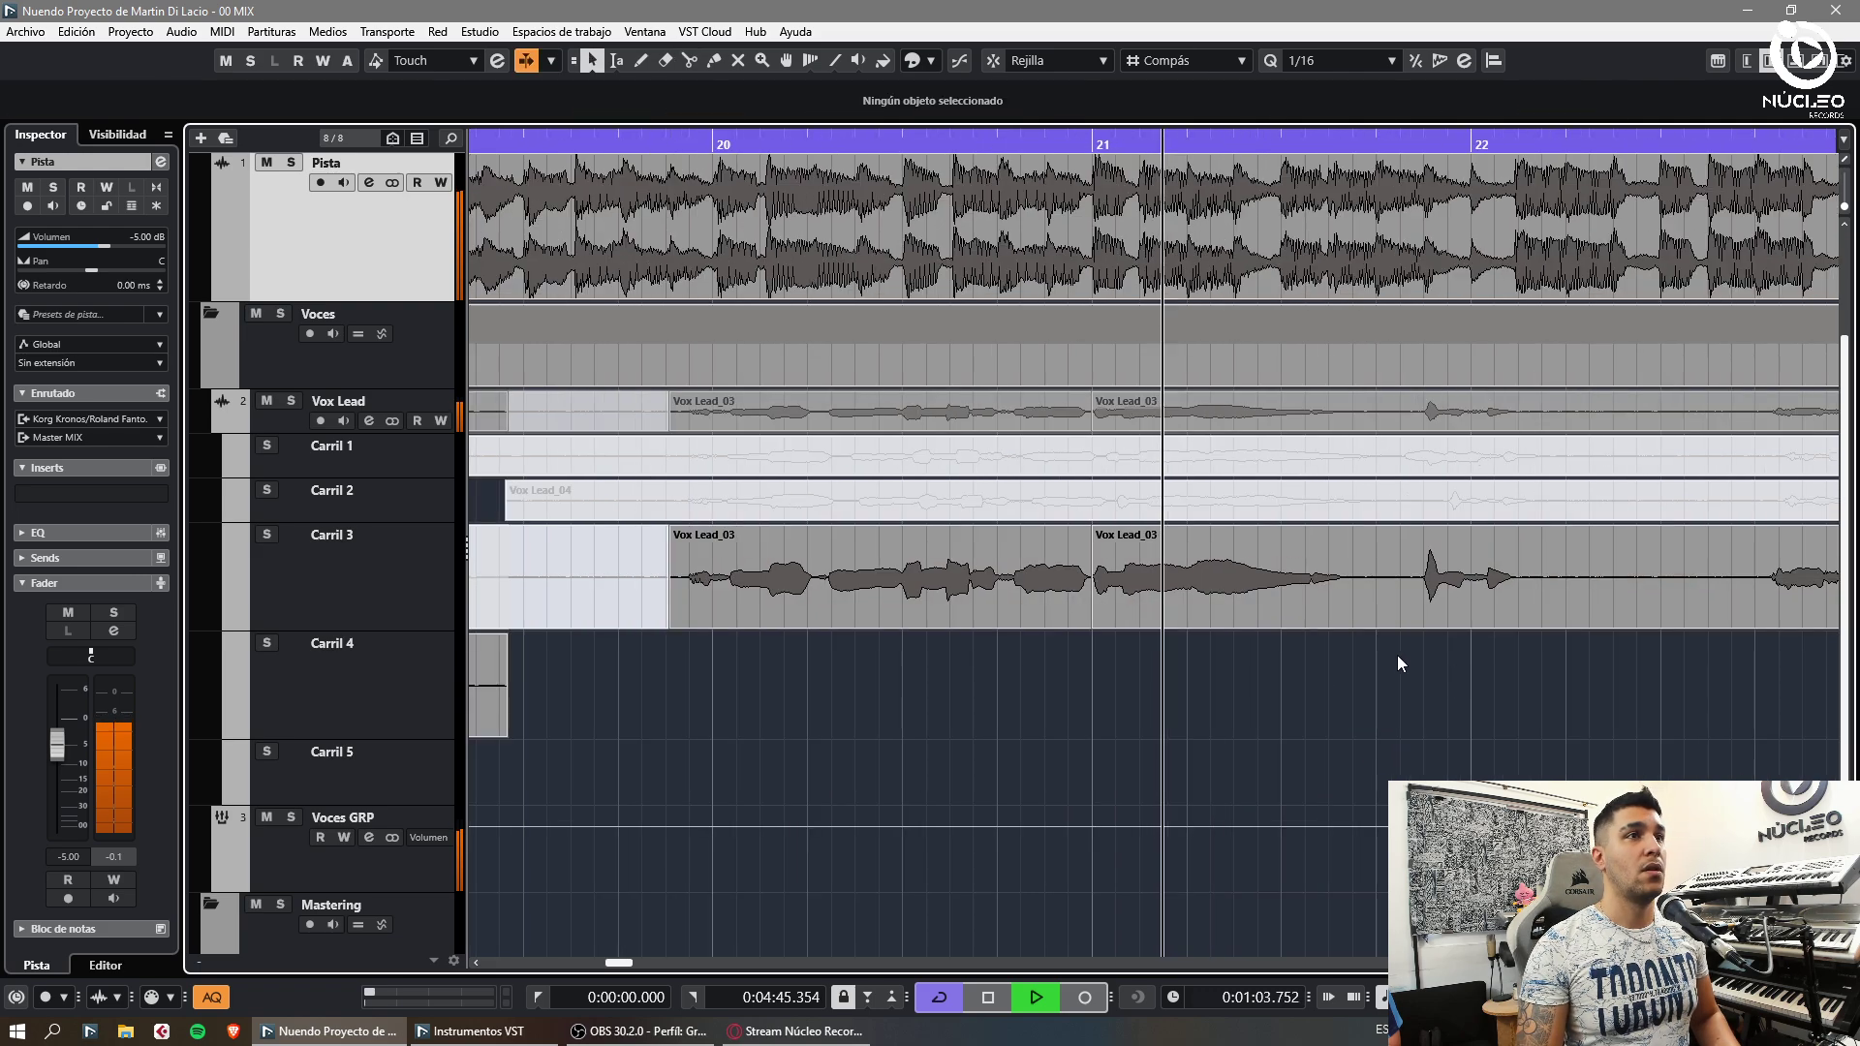
key("3")
left_click(1351, 611)
key("1")
left_click(1502, 683)
Split Vox Lead_03 in Carril 3 at about 22.1.3 and 22.3.4, and delete the piece between the cuts
key("3")
left_click(1460, 601)
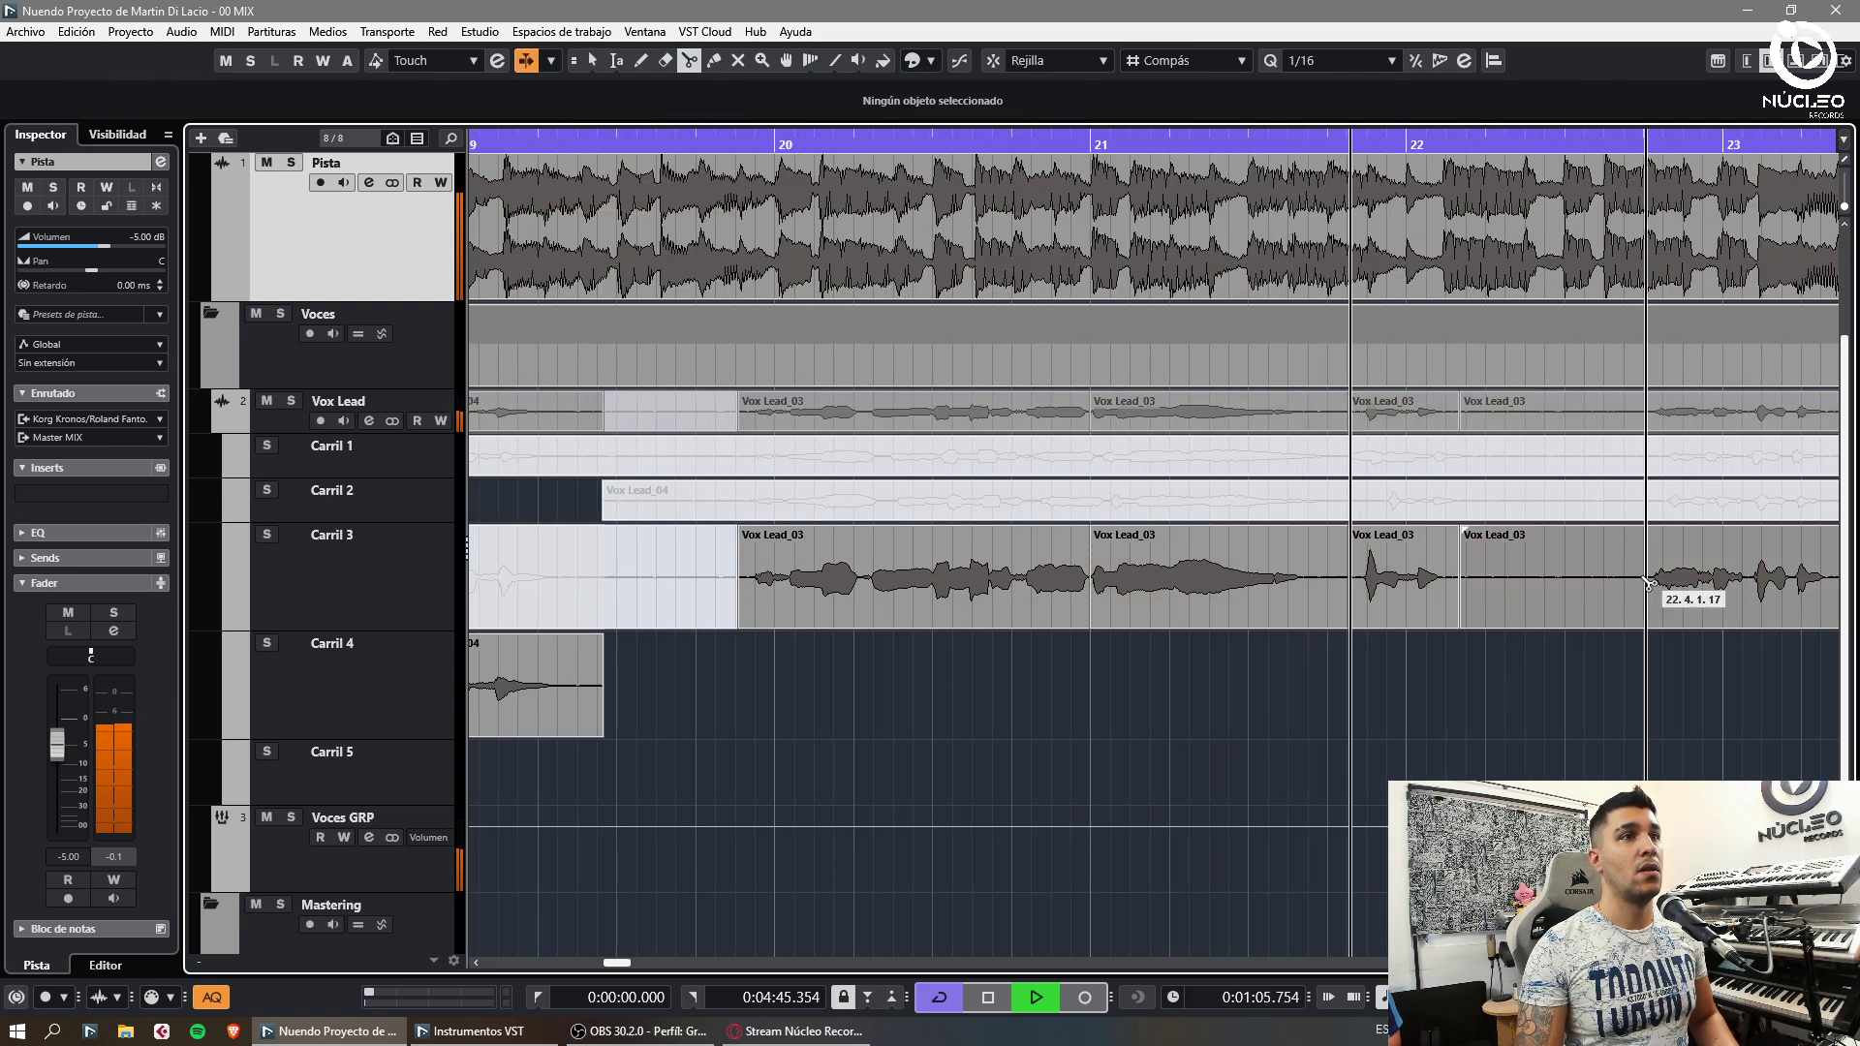
left_click(1629, 581)
key("1")
left_click(1550, 576)
key("Delete")
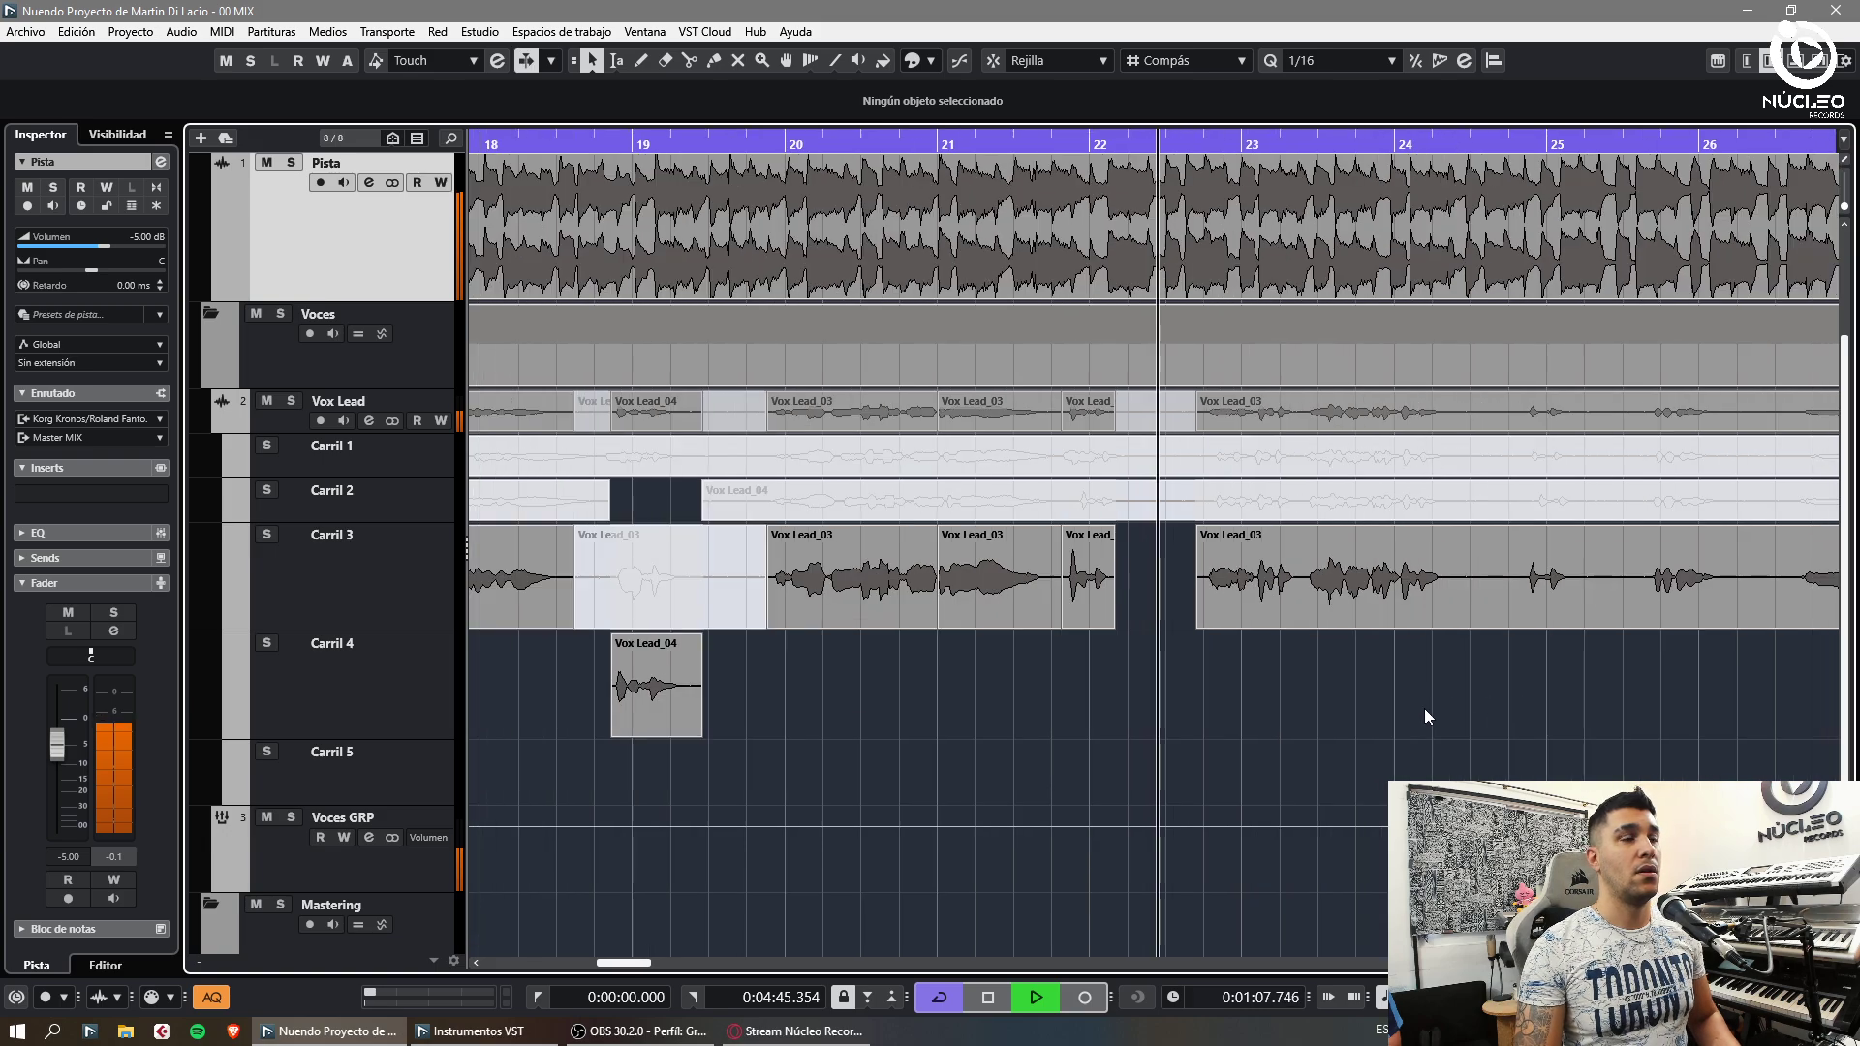
Listen to the Vox Lead_03 phrase in Carril 3 from about bar 22 to bar 25 for the next cut point
key("h")
key("g")
key("g")
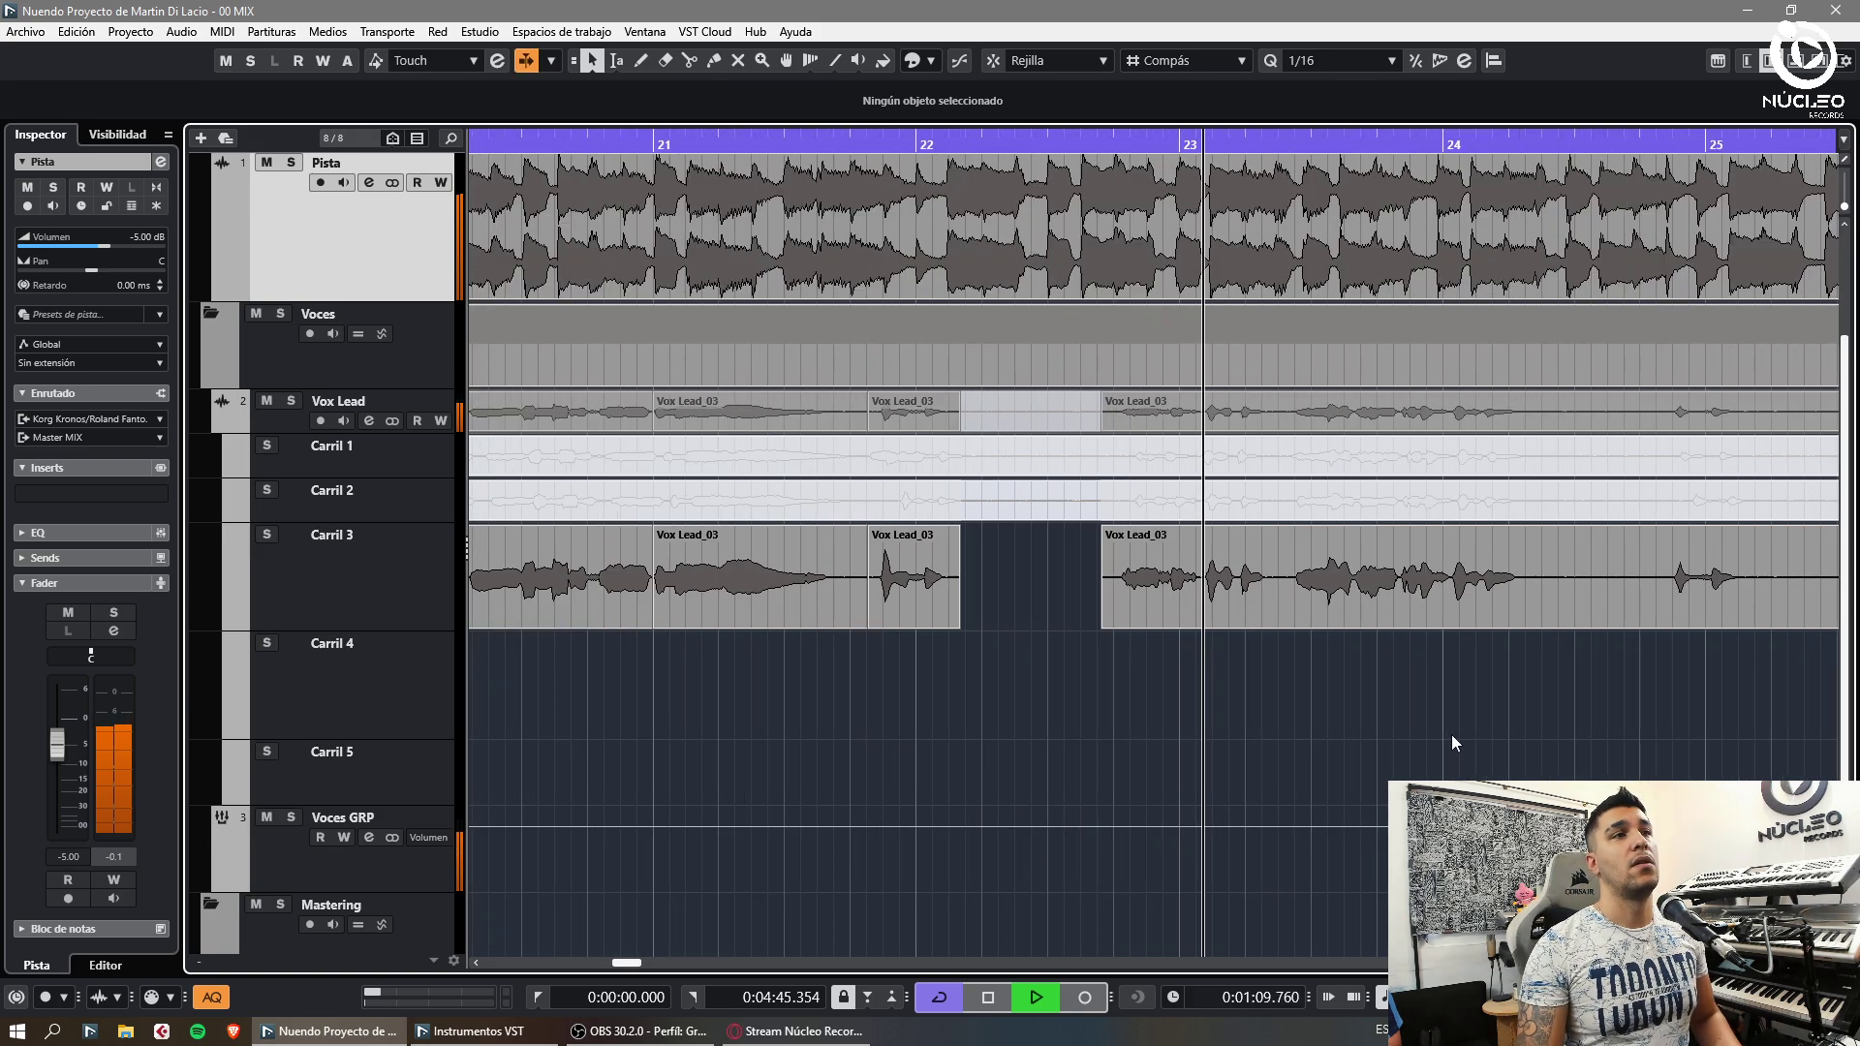
key("h")
key("h")
key("h")
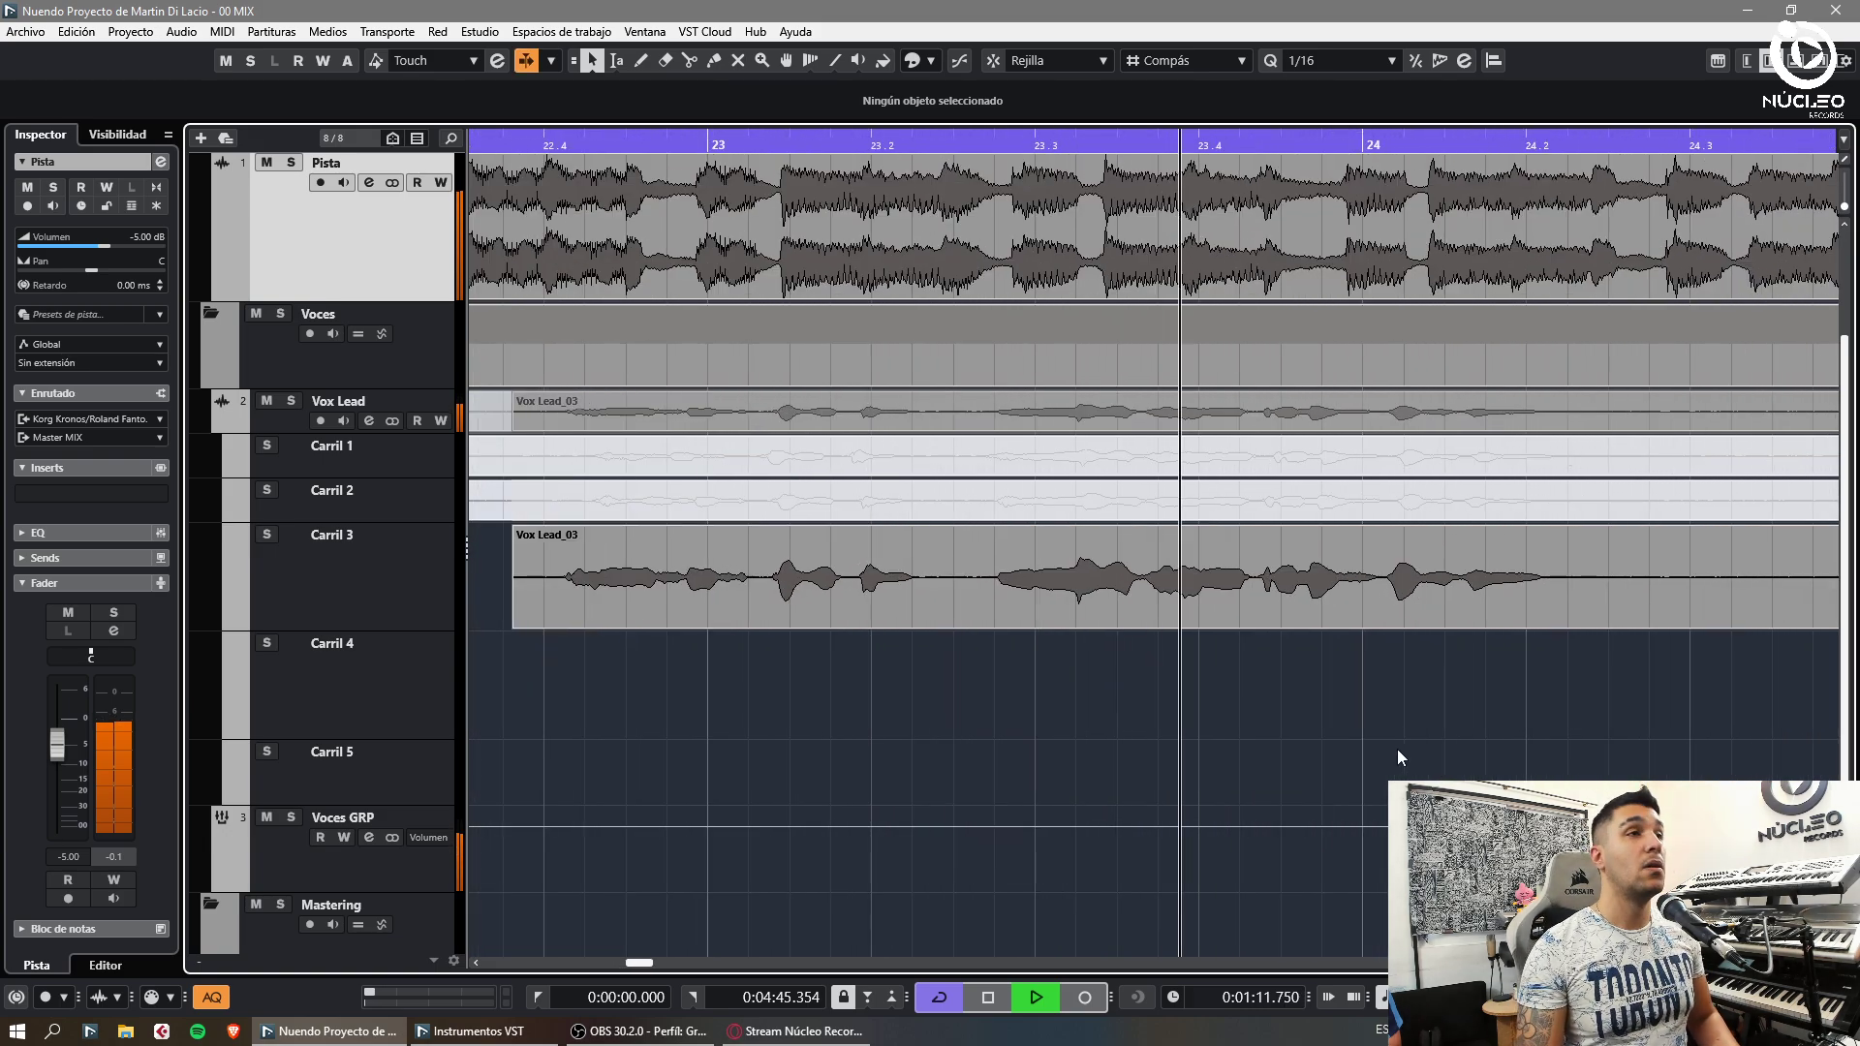
key("g")
key("g")
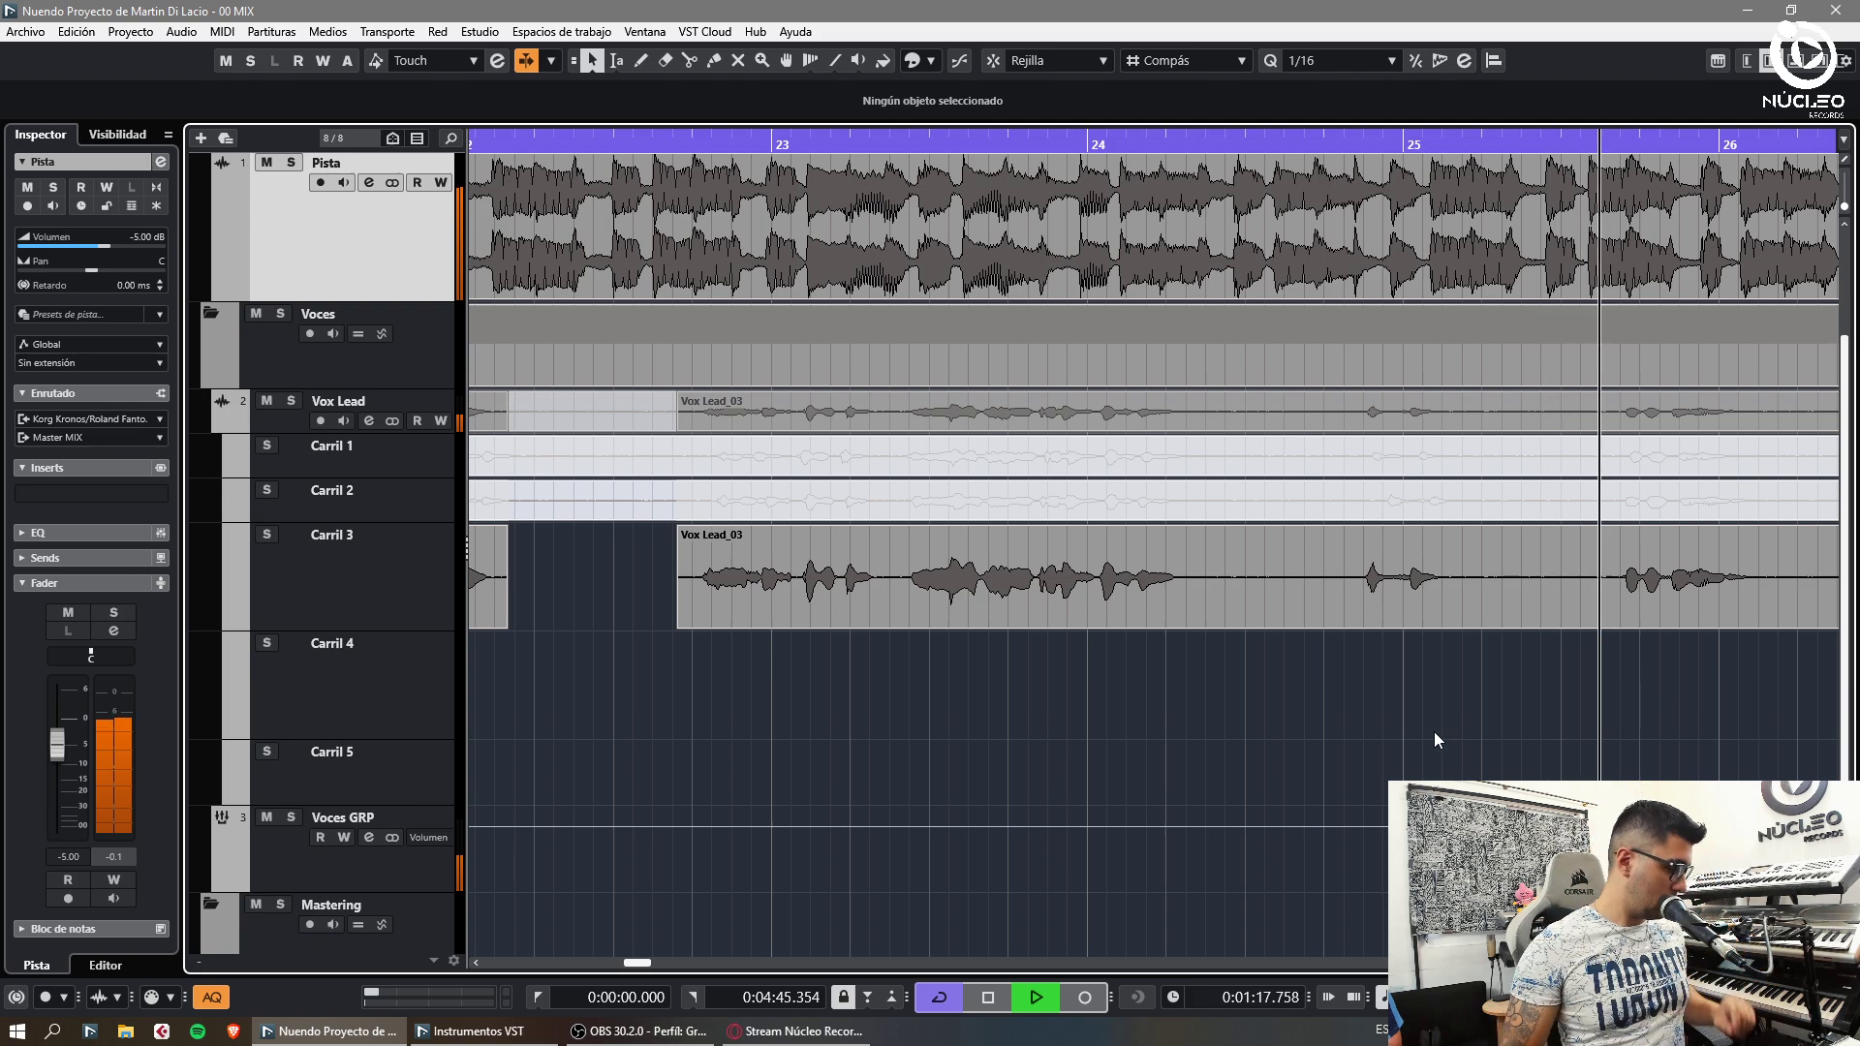
Split Vox Lead_03 in Carril 3 at about 26.1.3 and 26.3.2, and delete the piece between the cuts
key("g")
key("h")
key("h")
key("3")
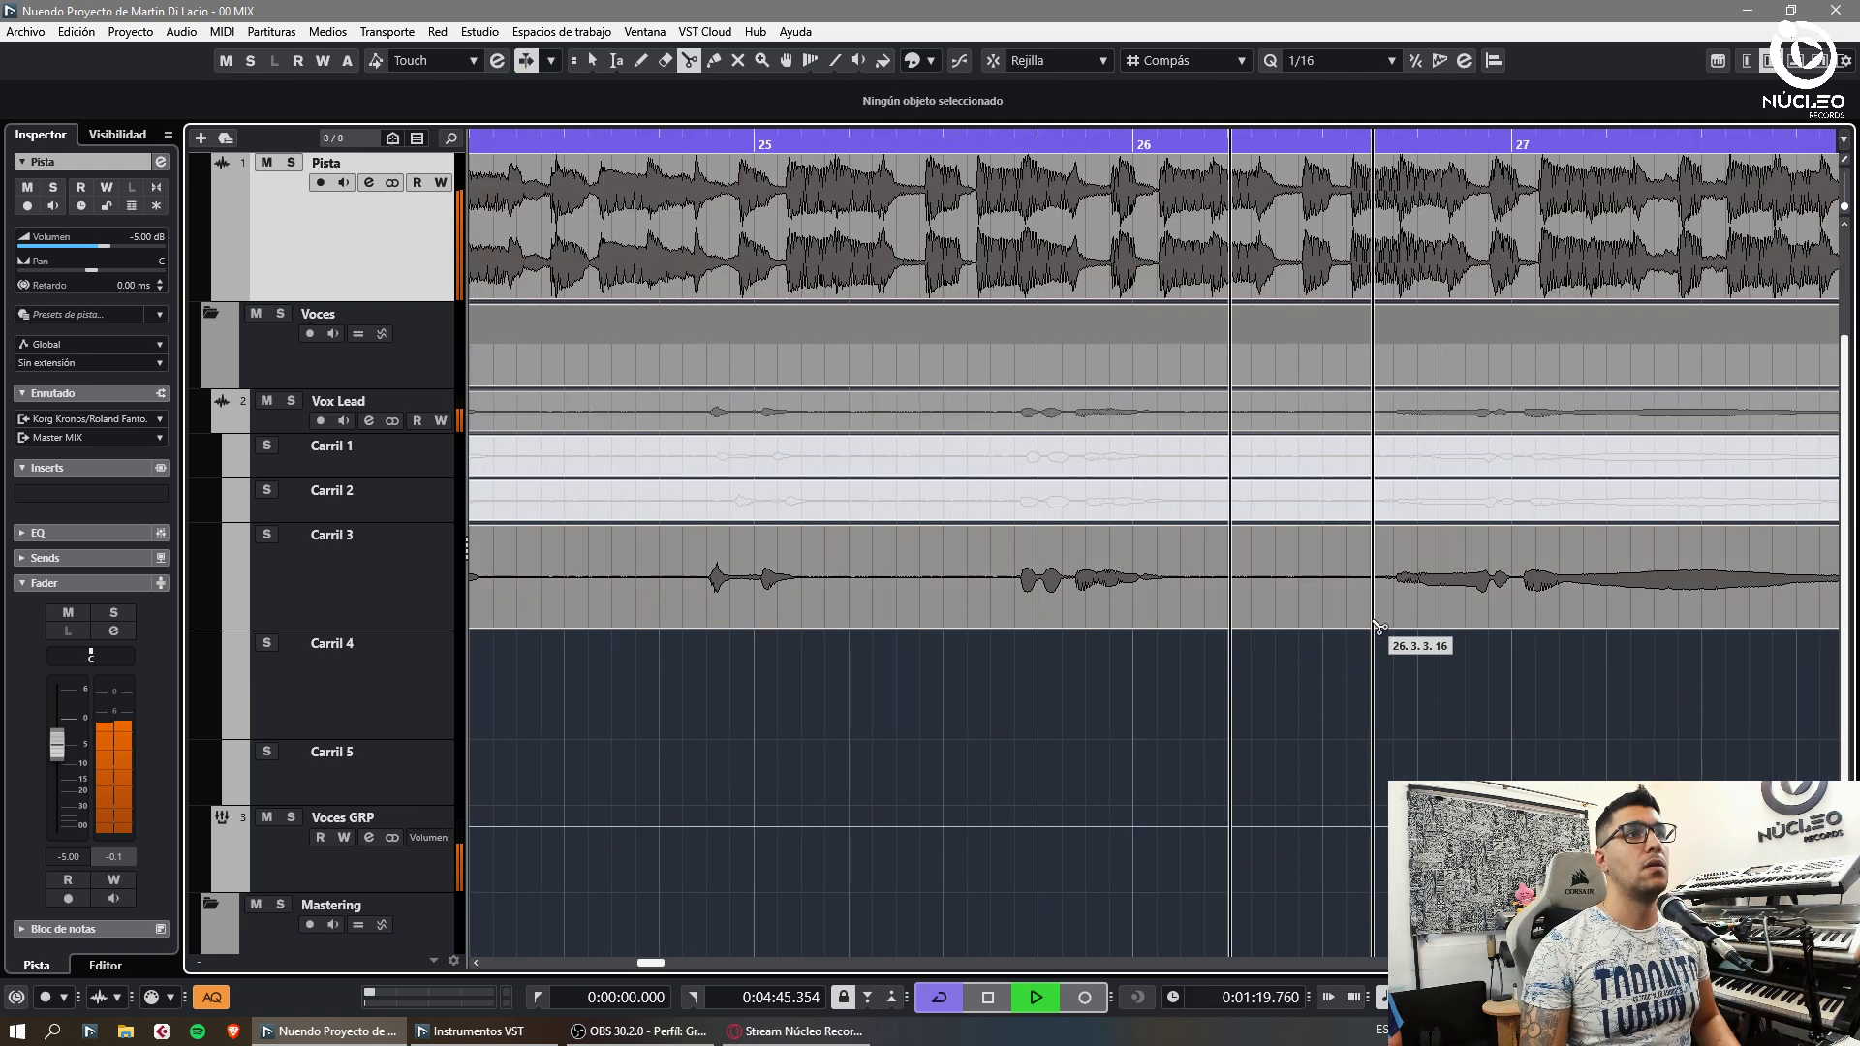
left_click(1367, 610)
left_click(1204, 610)
key("1")
left_click(1277, 620)
key("Delete")
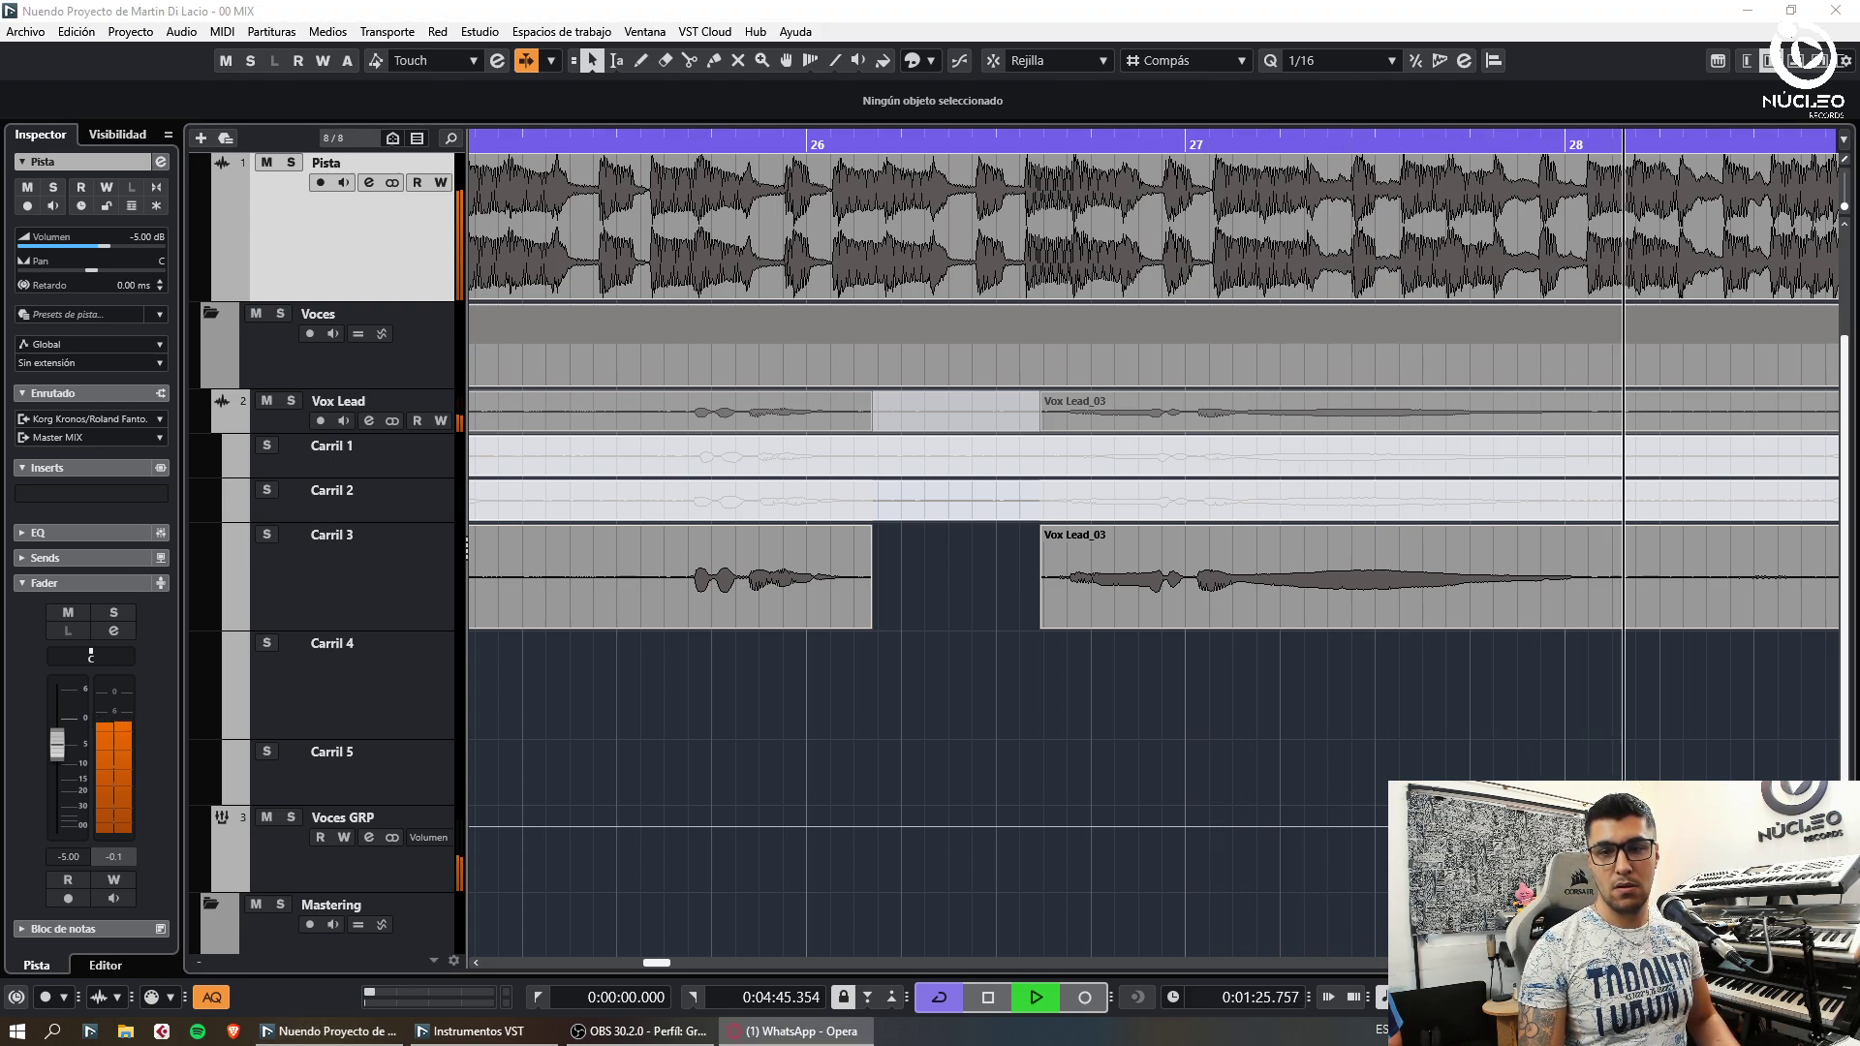
Split Vox Lead_03 in Carril 3 at about 28.1.3 and 28.3.3, and delete the piece between the cuts
left_click(1455, 712)
key("g")
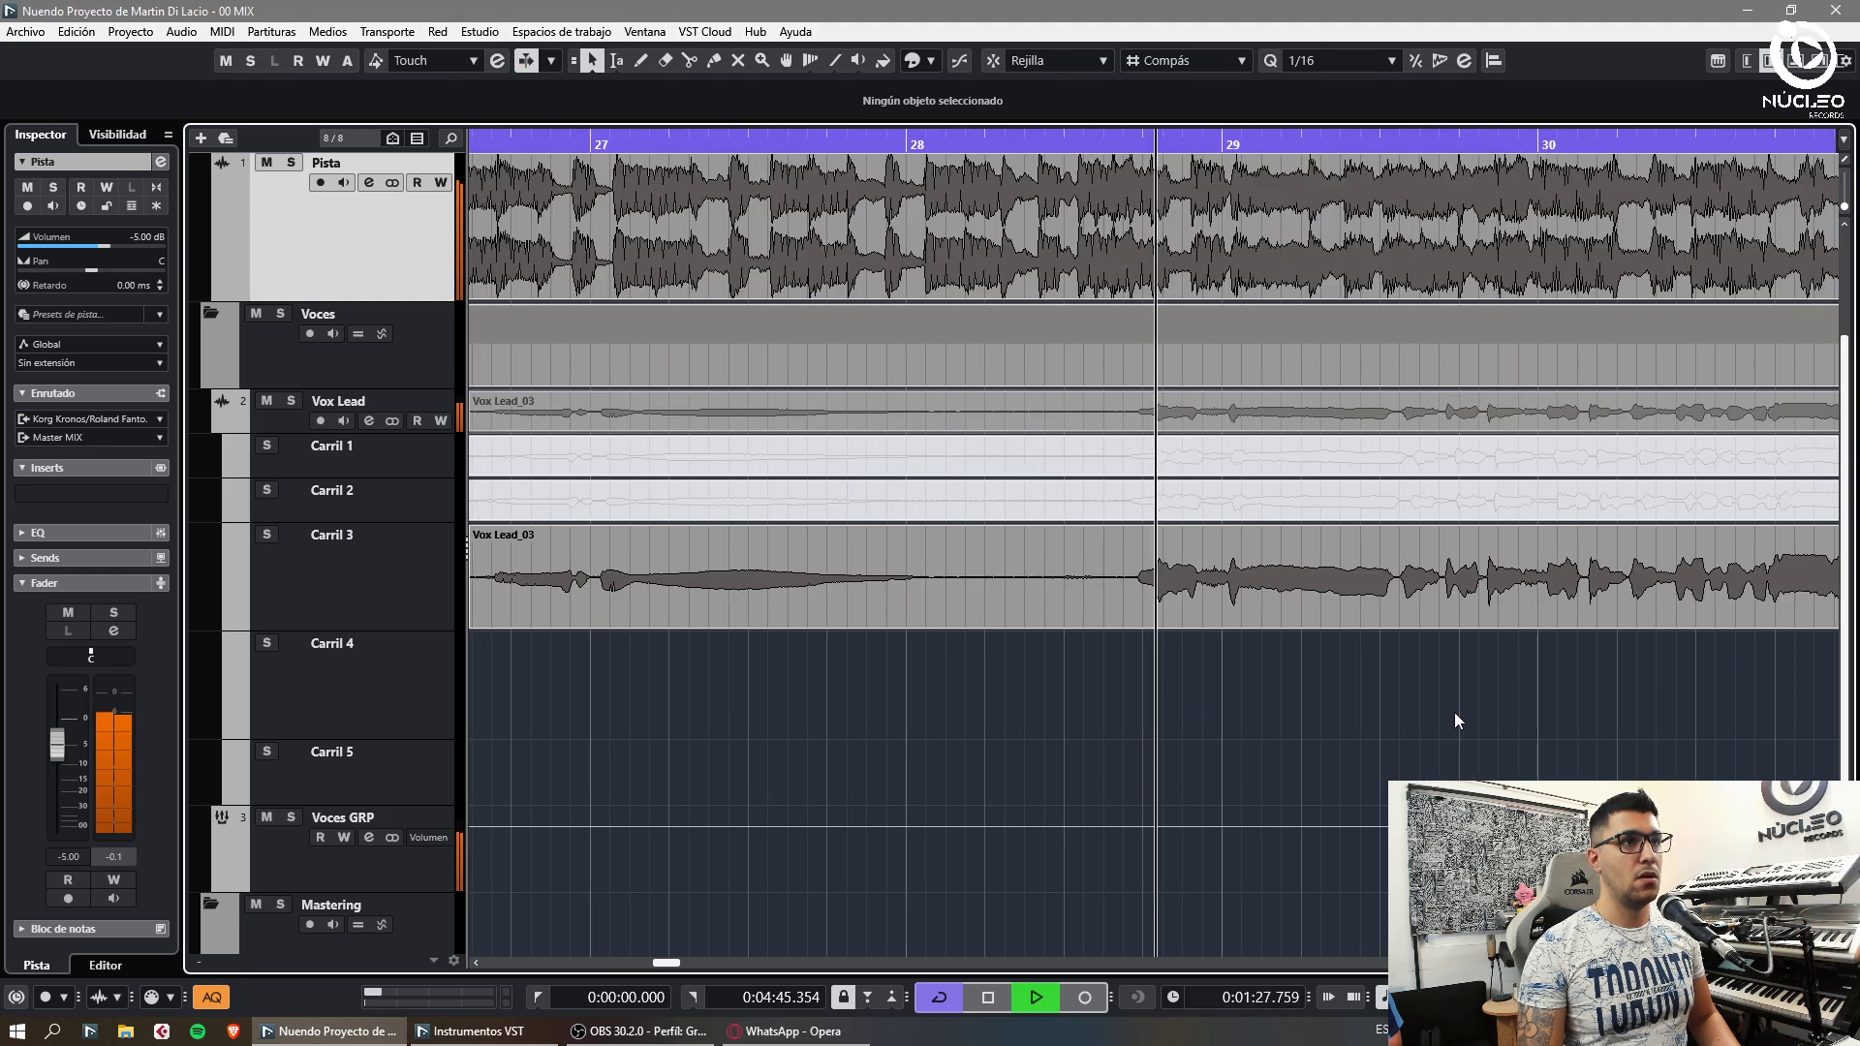
key("g")
key("3")
left_click(976, 615)
left_click(1112, 617)
key("1")
left_click(1077, 617)
key("Delete")
left_click(1148, 617)
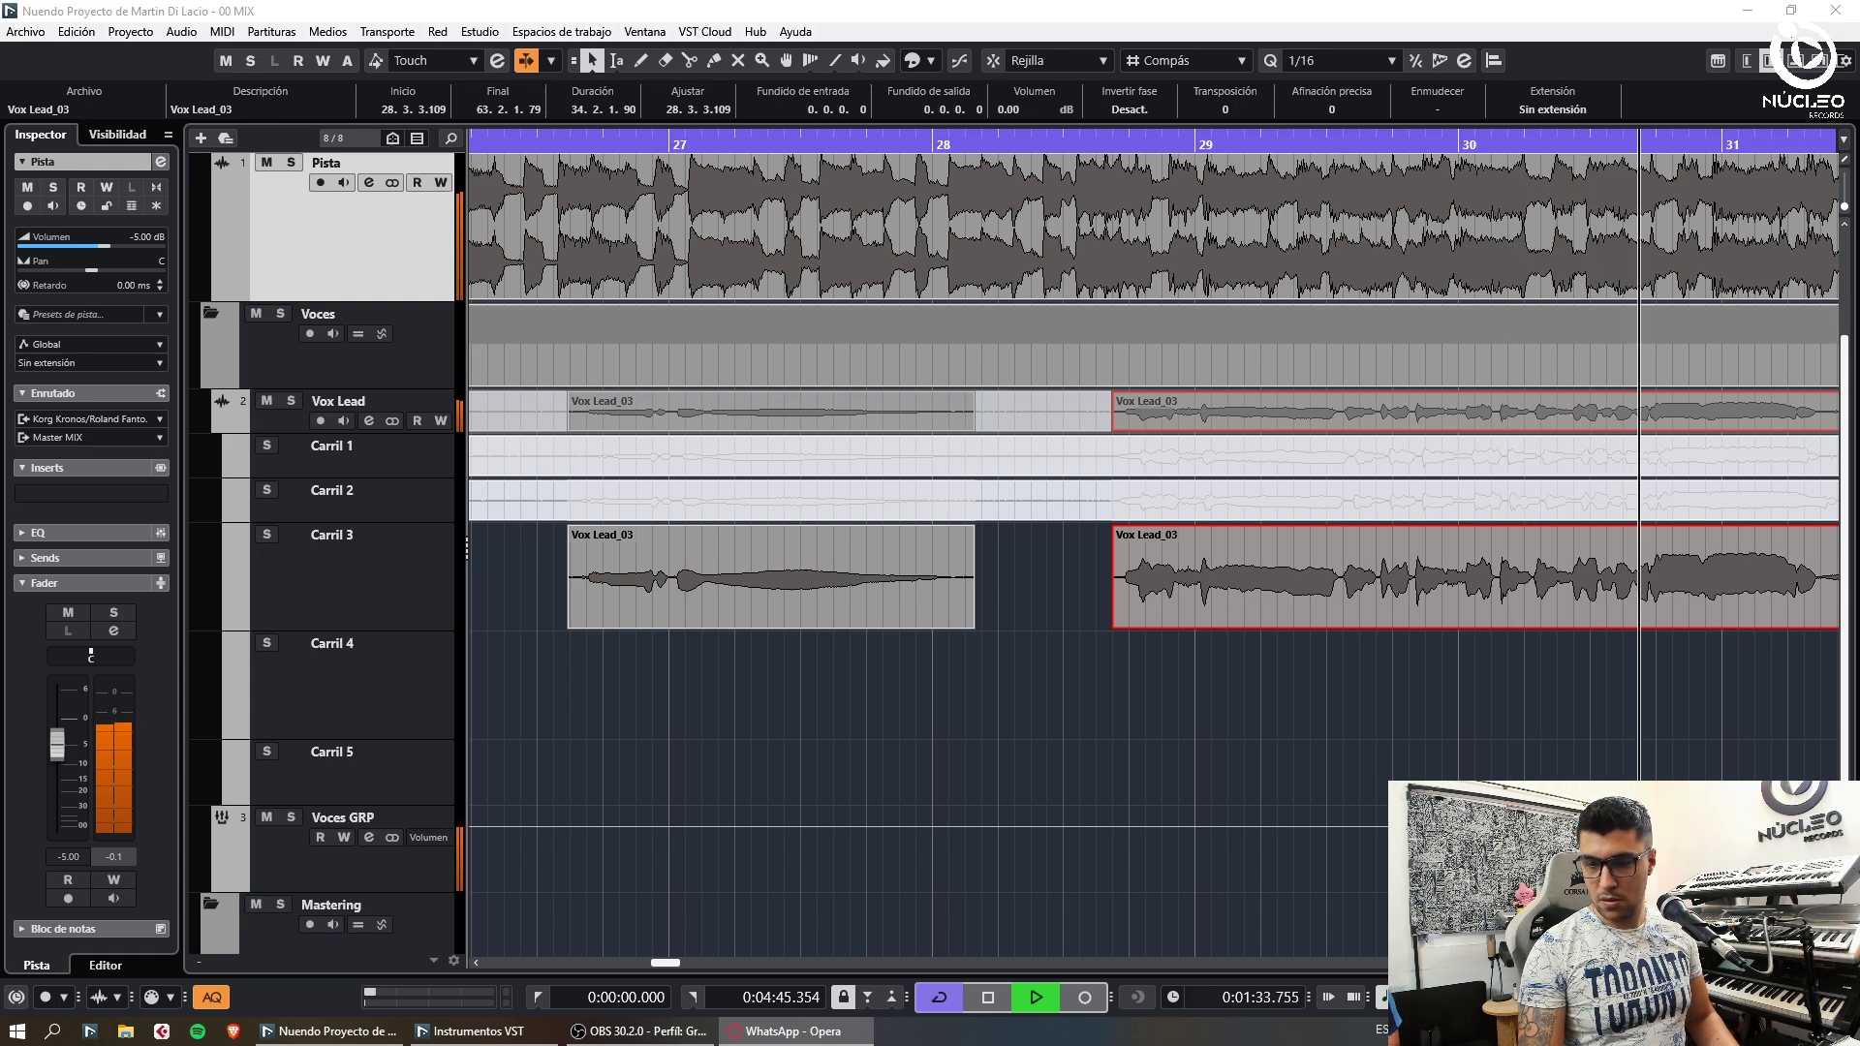
Listen to Vox Lead_03 in Carril 3 up to about bar 34, and return playback to about bar 32
left_click(1648, 756)
key("g")
key("g")
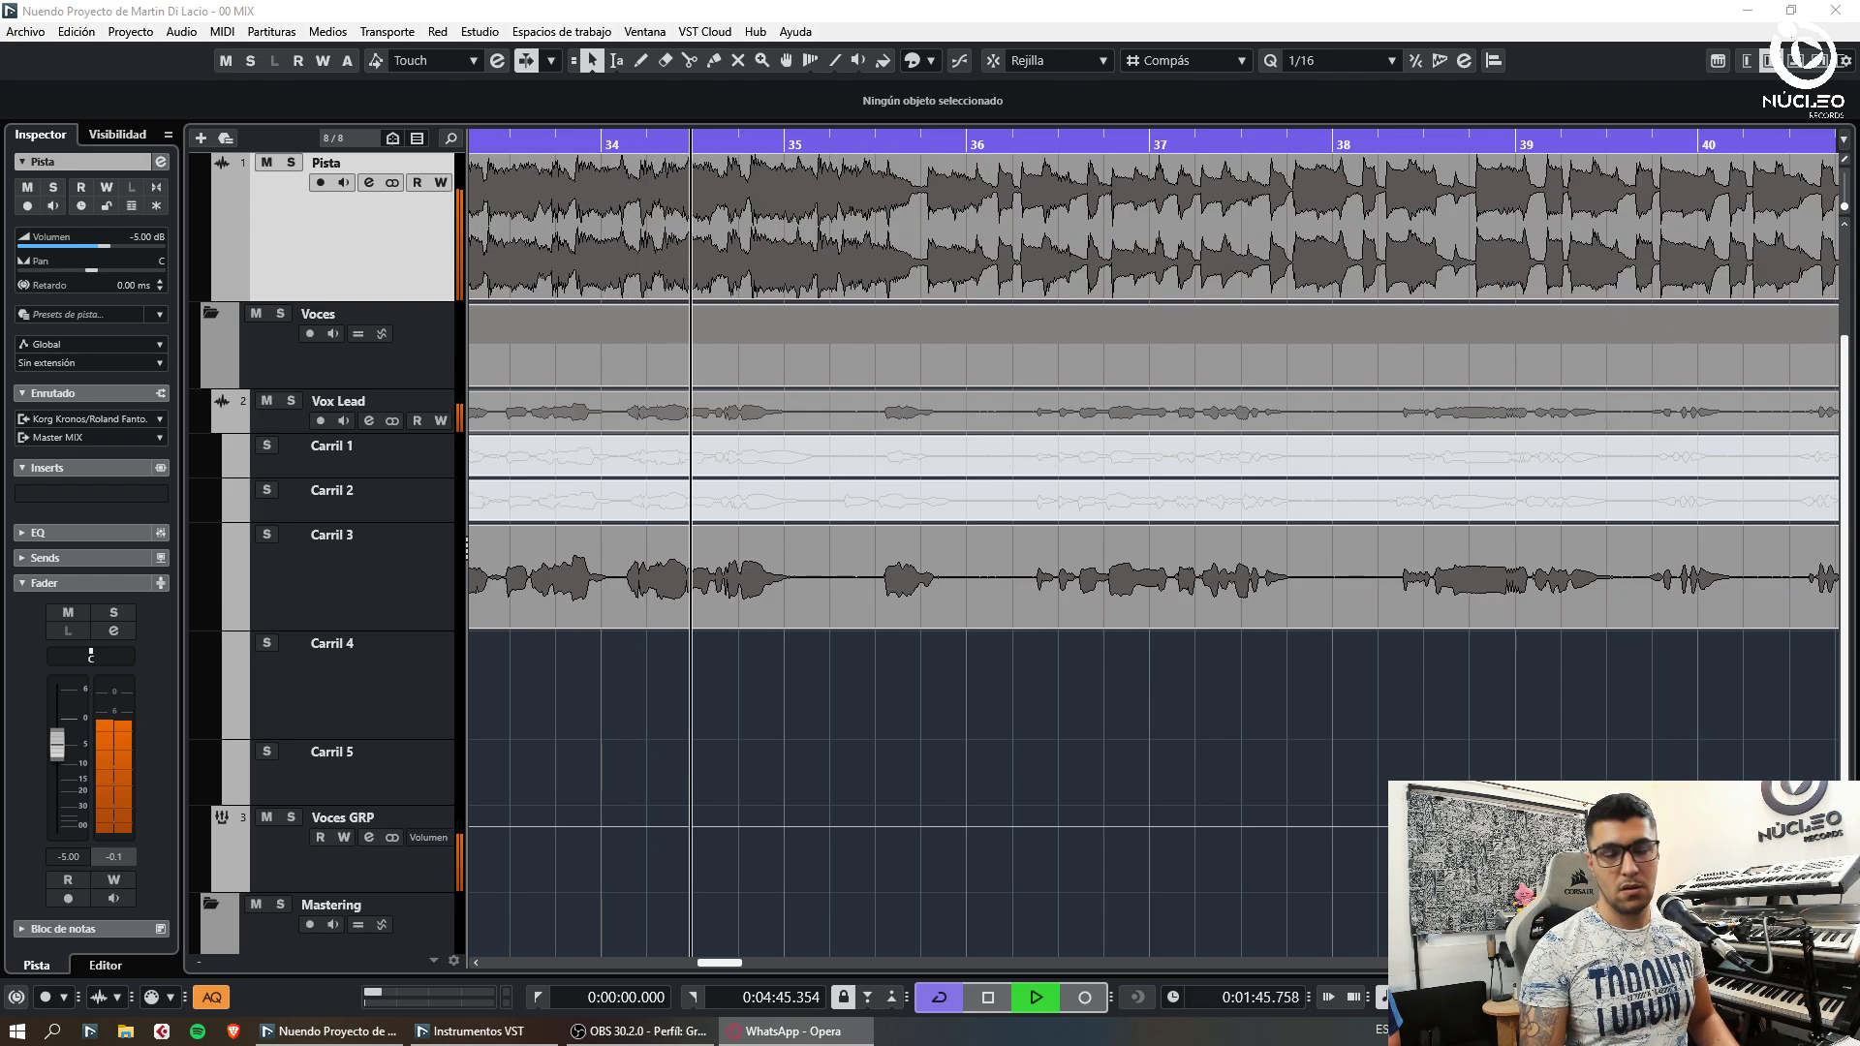
key("g")
key("g")
key("g")
key("g")
left_click(930, 138)
key("h")
key("h")
key("h")
key("h")
key("h")
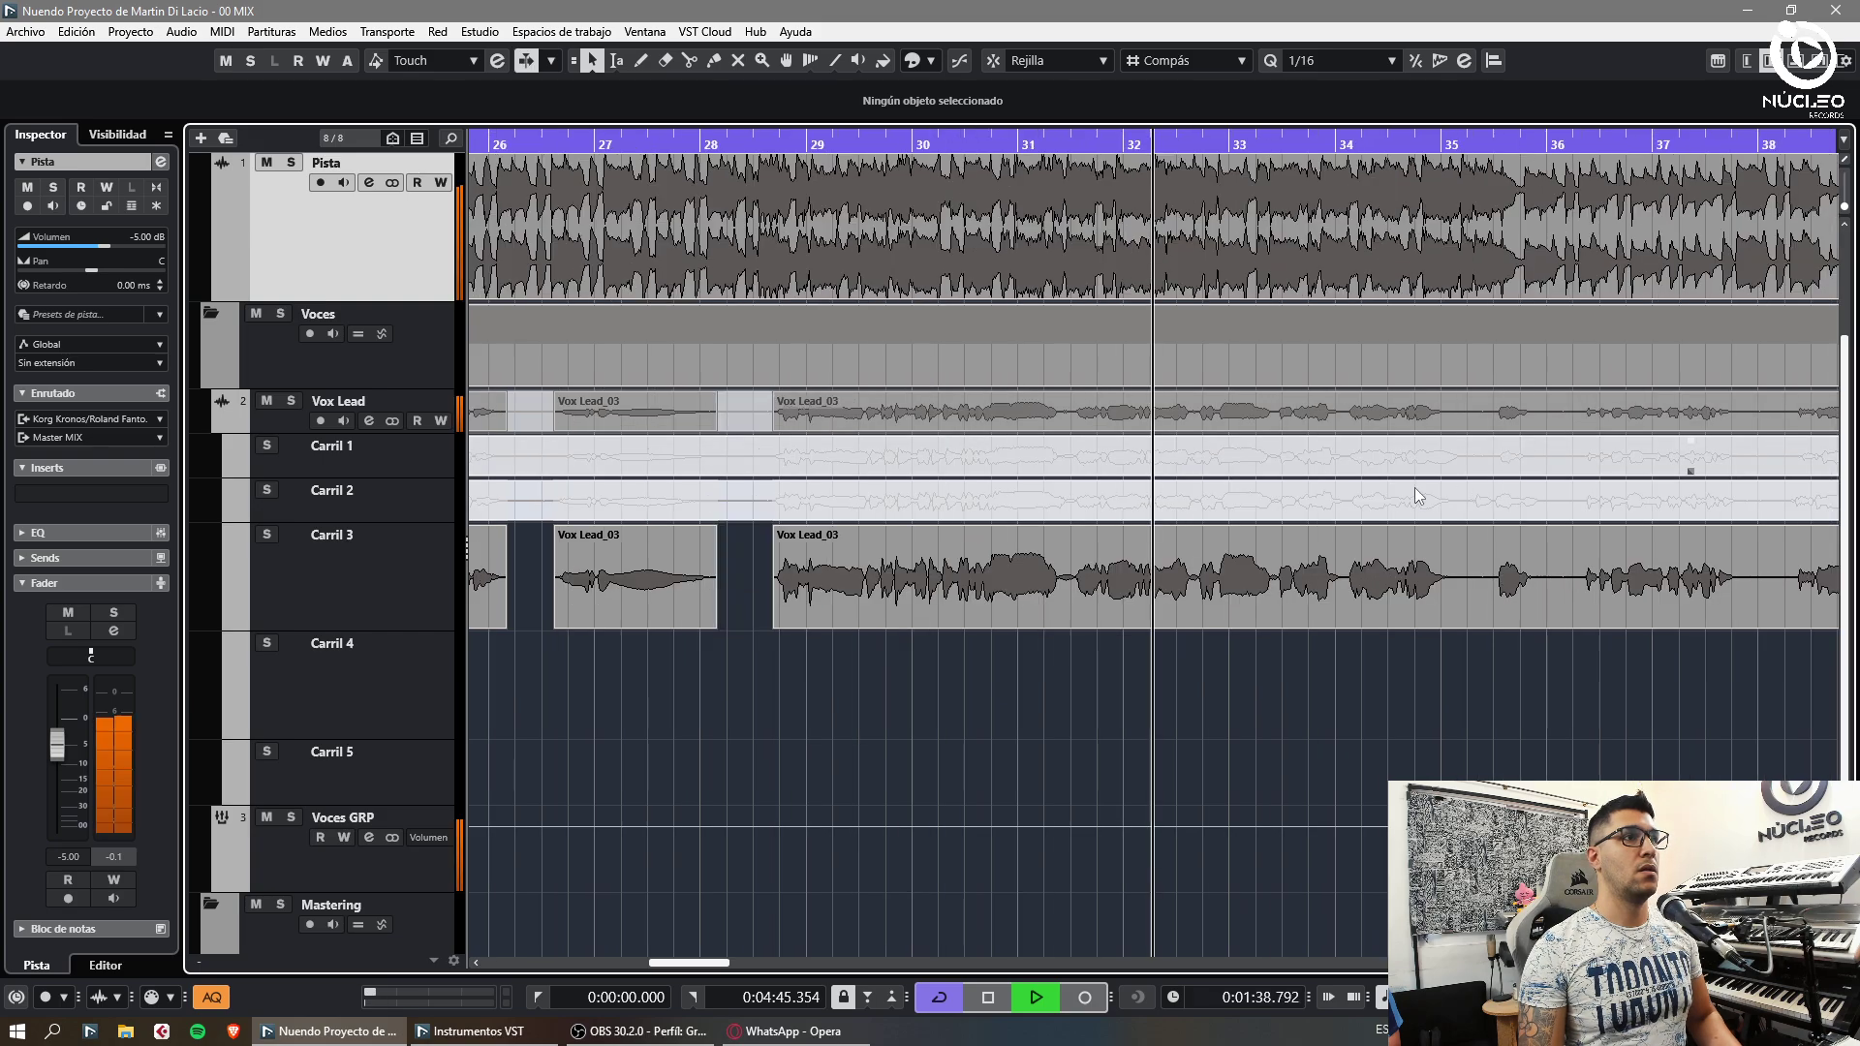
Split Vox Lead_03 in Carril 3 at 32.3.4.12
key("h")
key("h")
key("h")
key("h")
key("h")
left_click(1191, 596, "alt")
left_click(1252, 602)
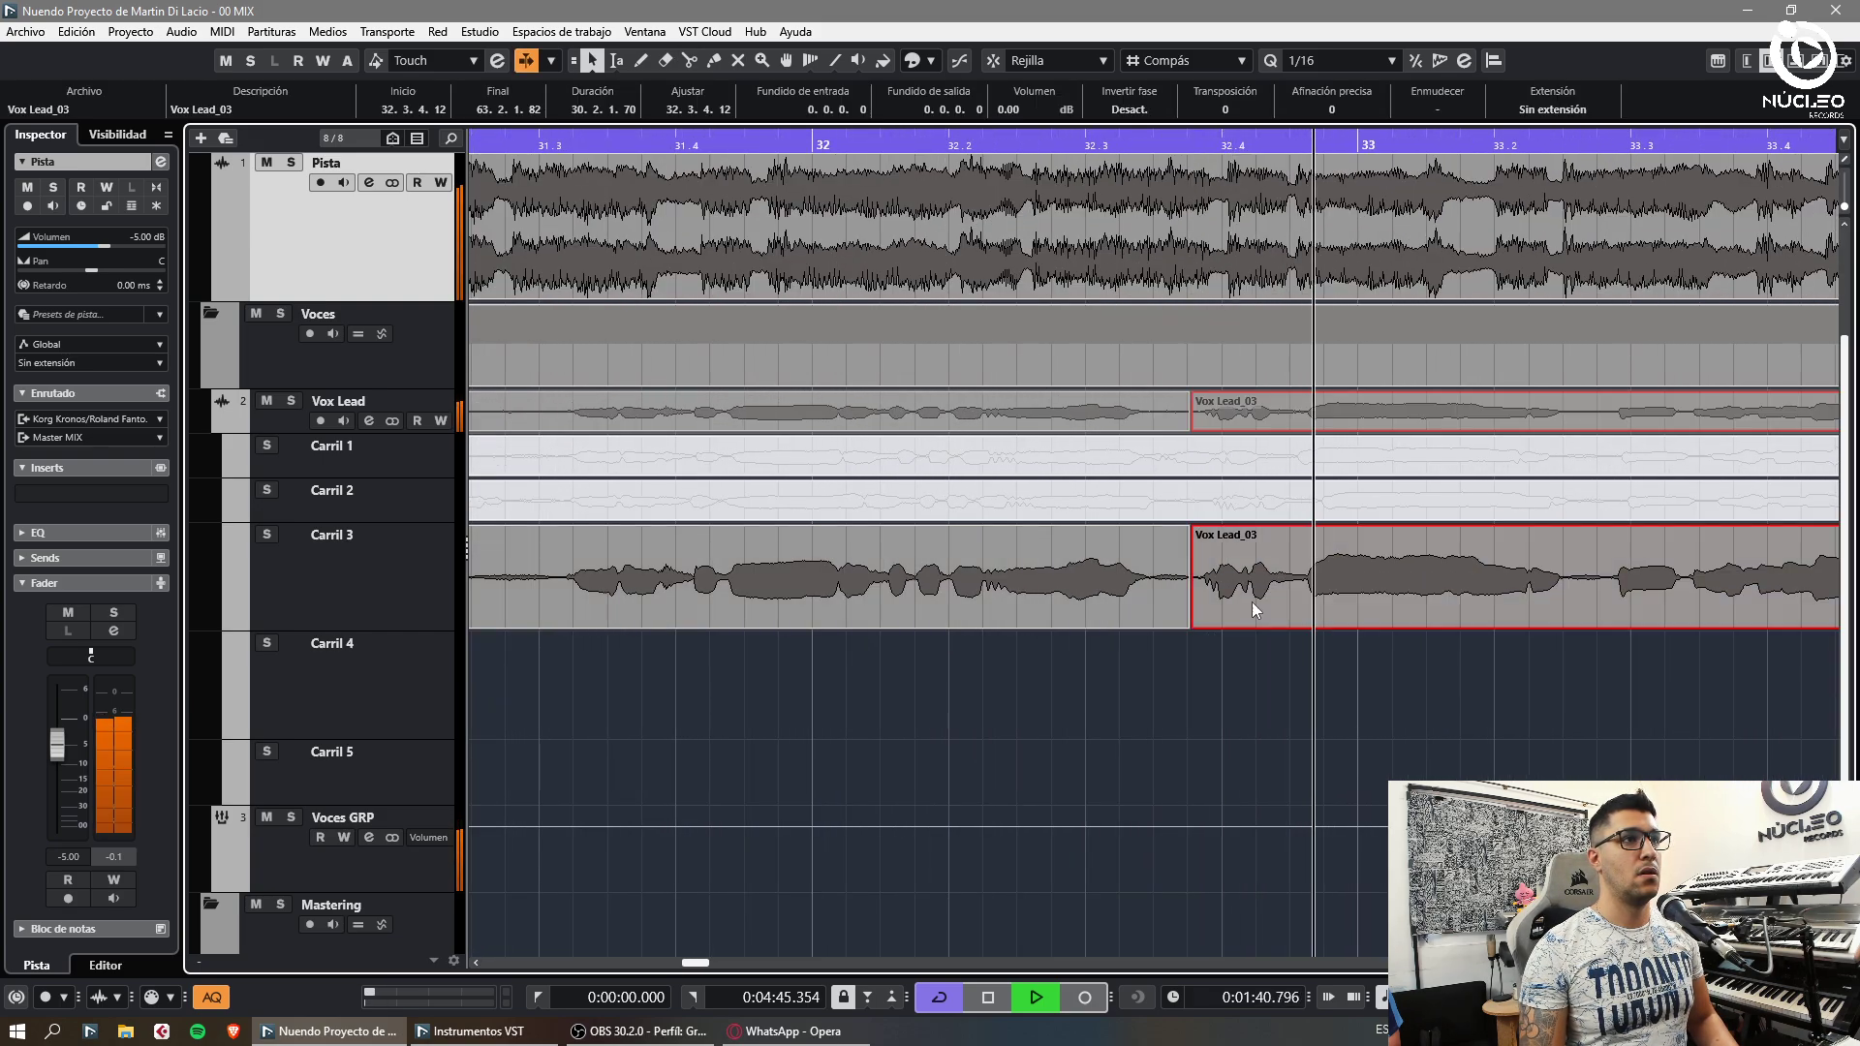
key("Delete")
Split Vox Lead_03 in Carril 3 at about 34.1, just before the phrase starts
key("g")
key("g")
key("g")
key("h")
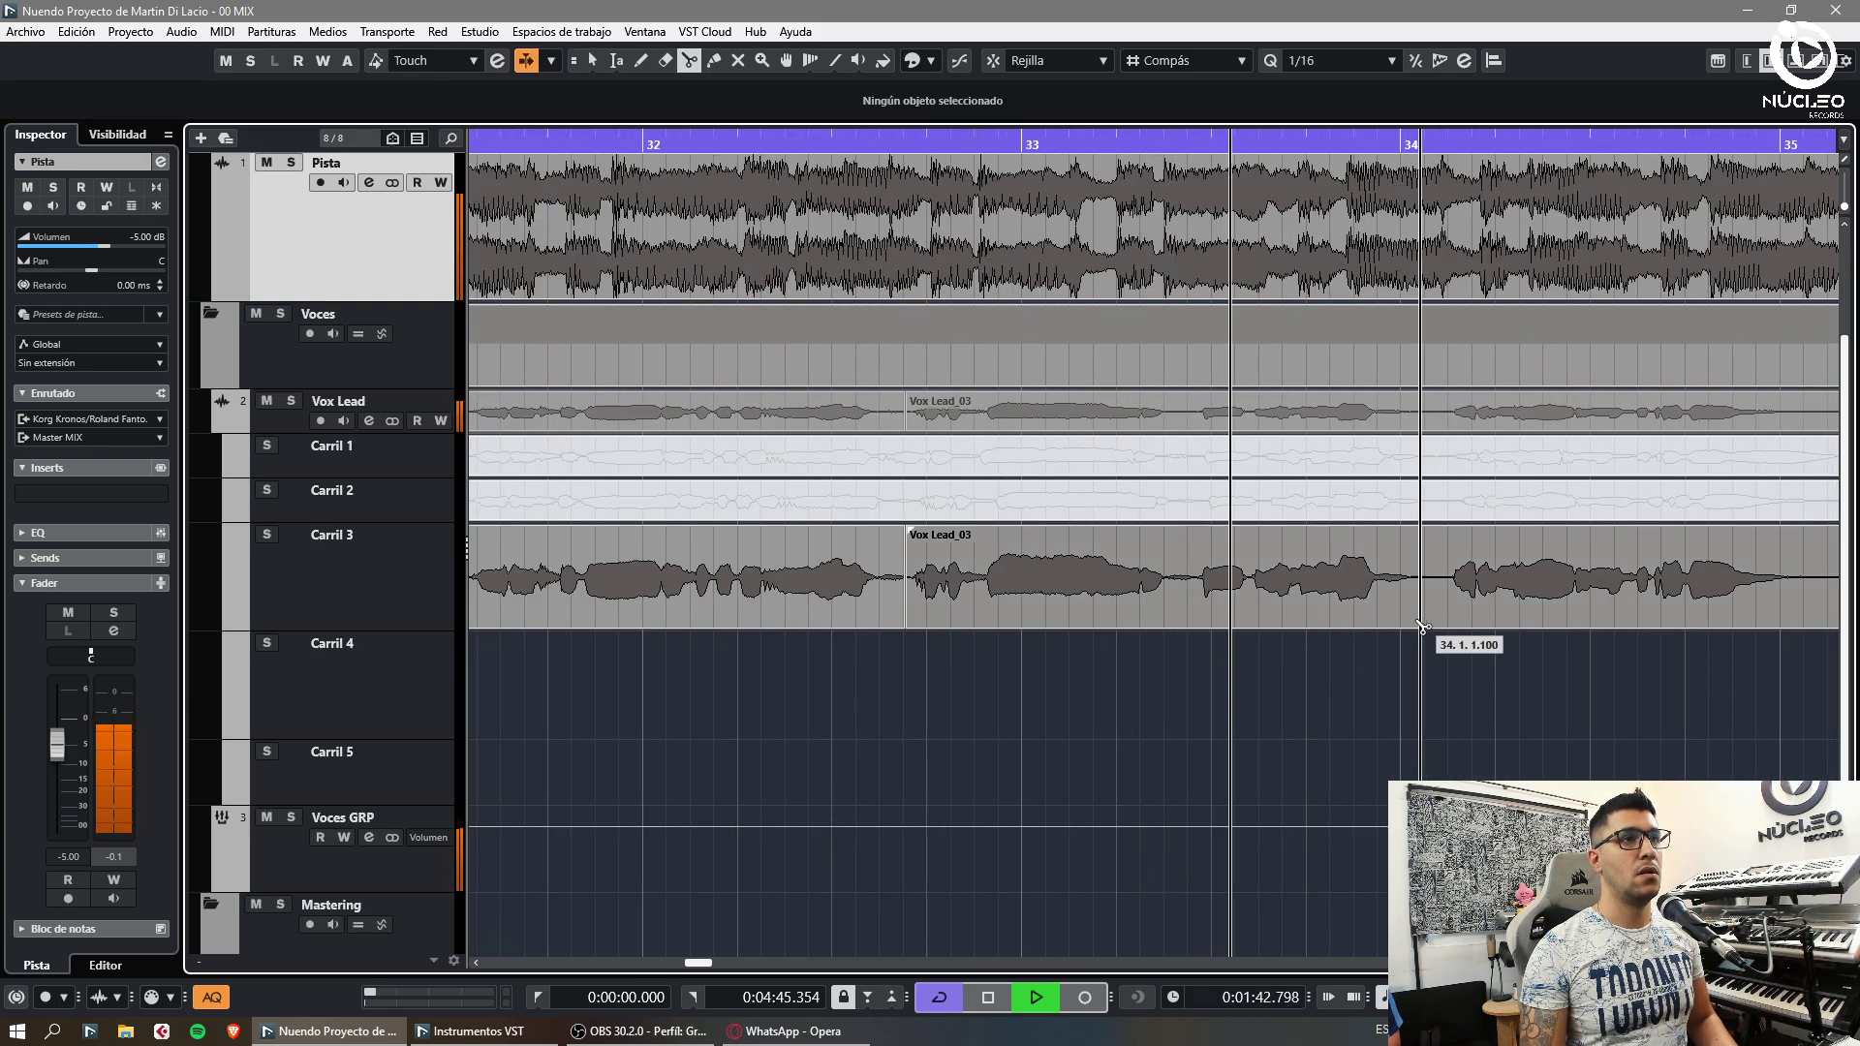
left_click(1433, 606, "alt")
left_click(1495, 602)
Split Vox Lead_03 in Carril 3 at about 35.1 and at 35.2.4.58, and delete the piece between the cuts
scroll(1550, 681, "down", 1)
left_click(1550, 682)
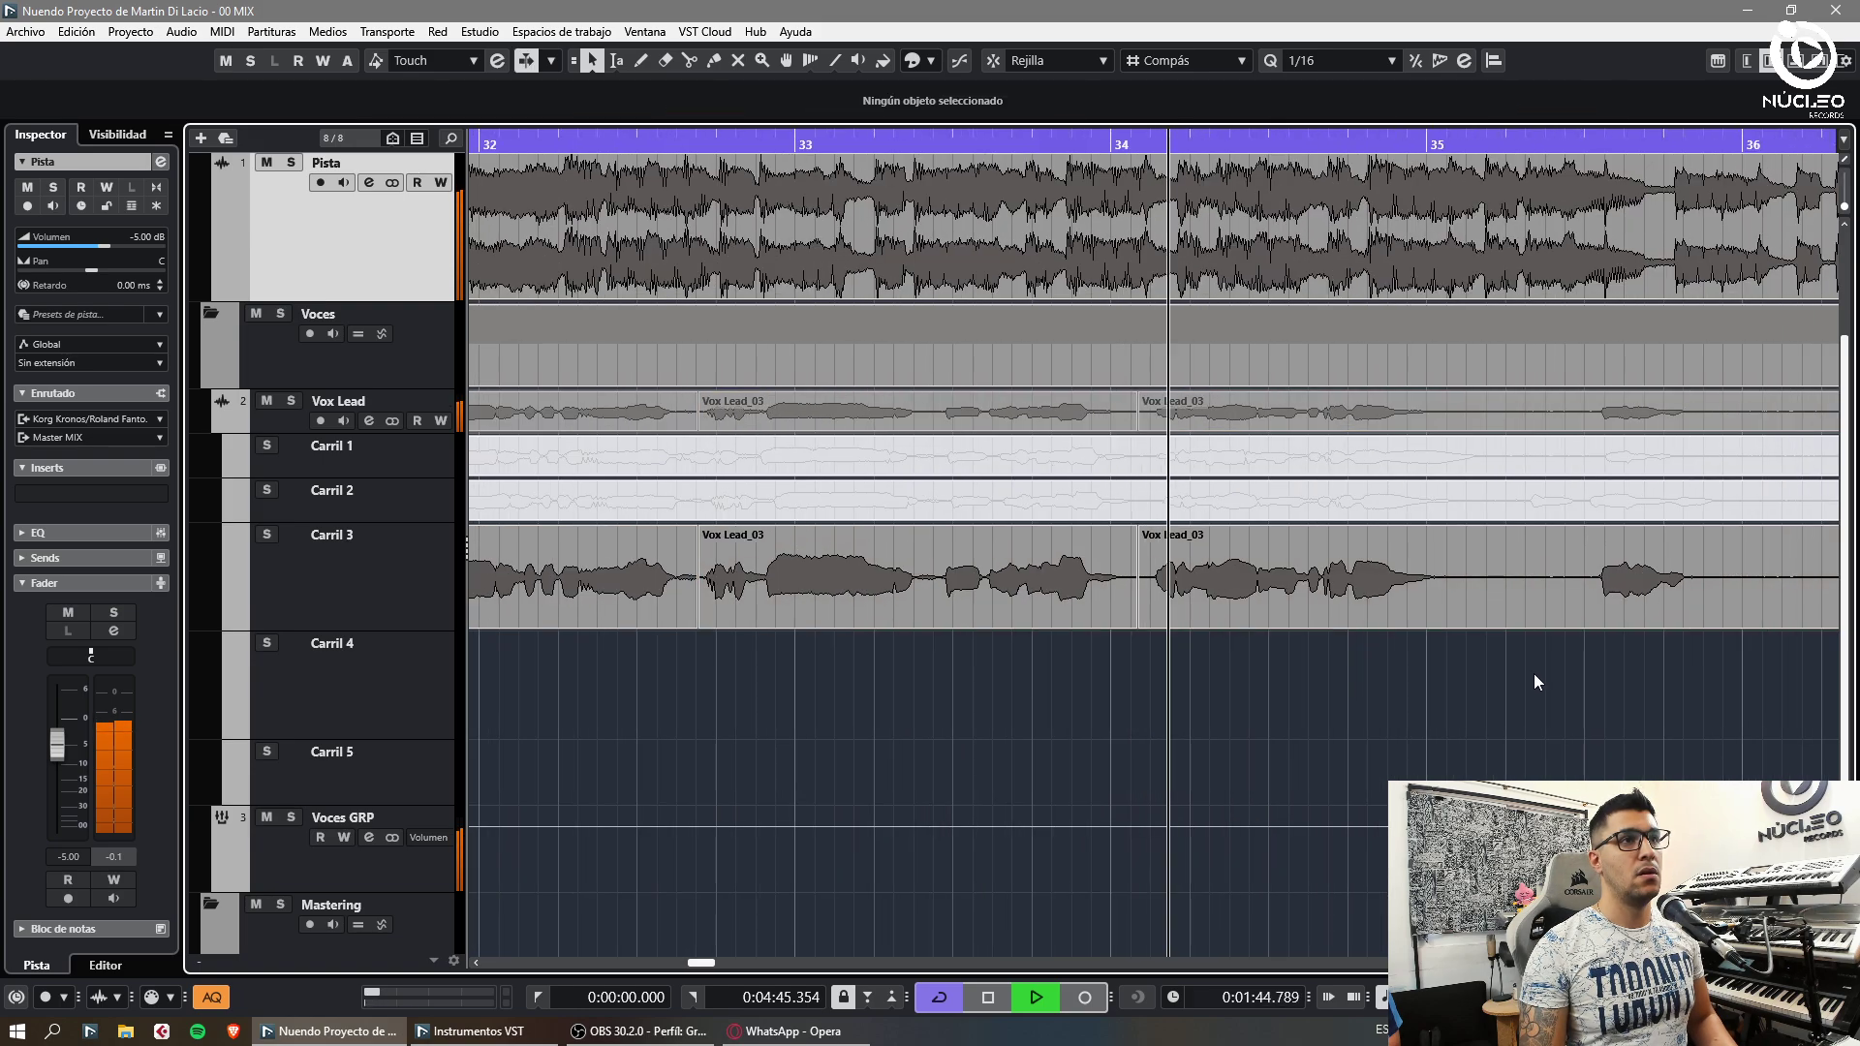
left_click(1521, 587)
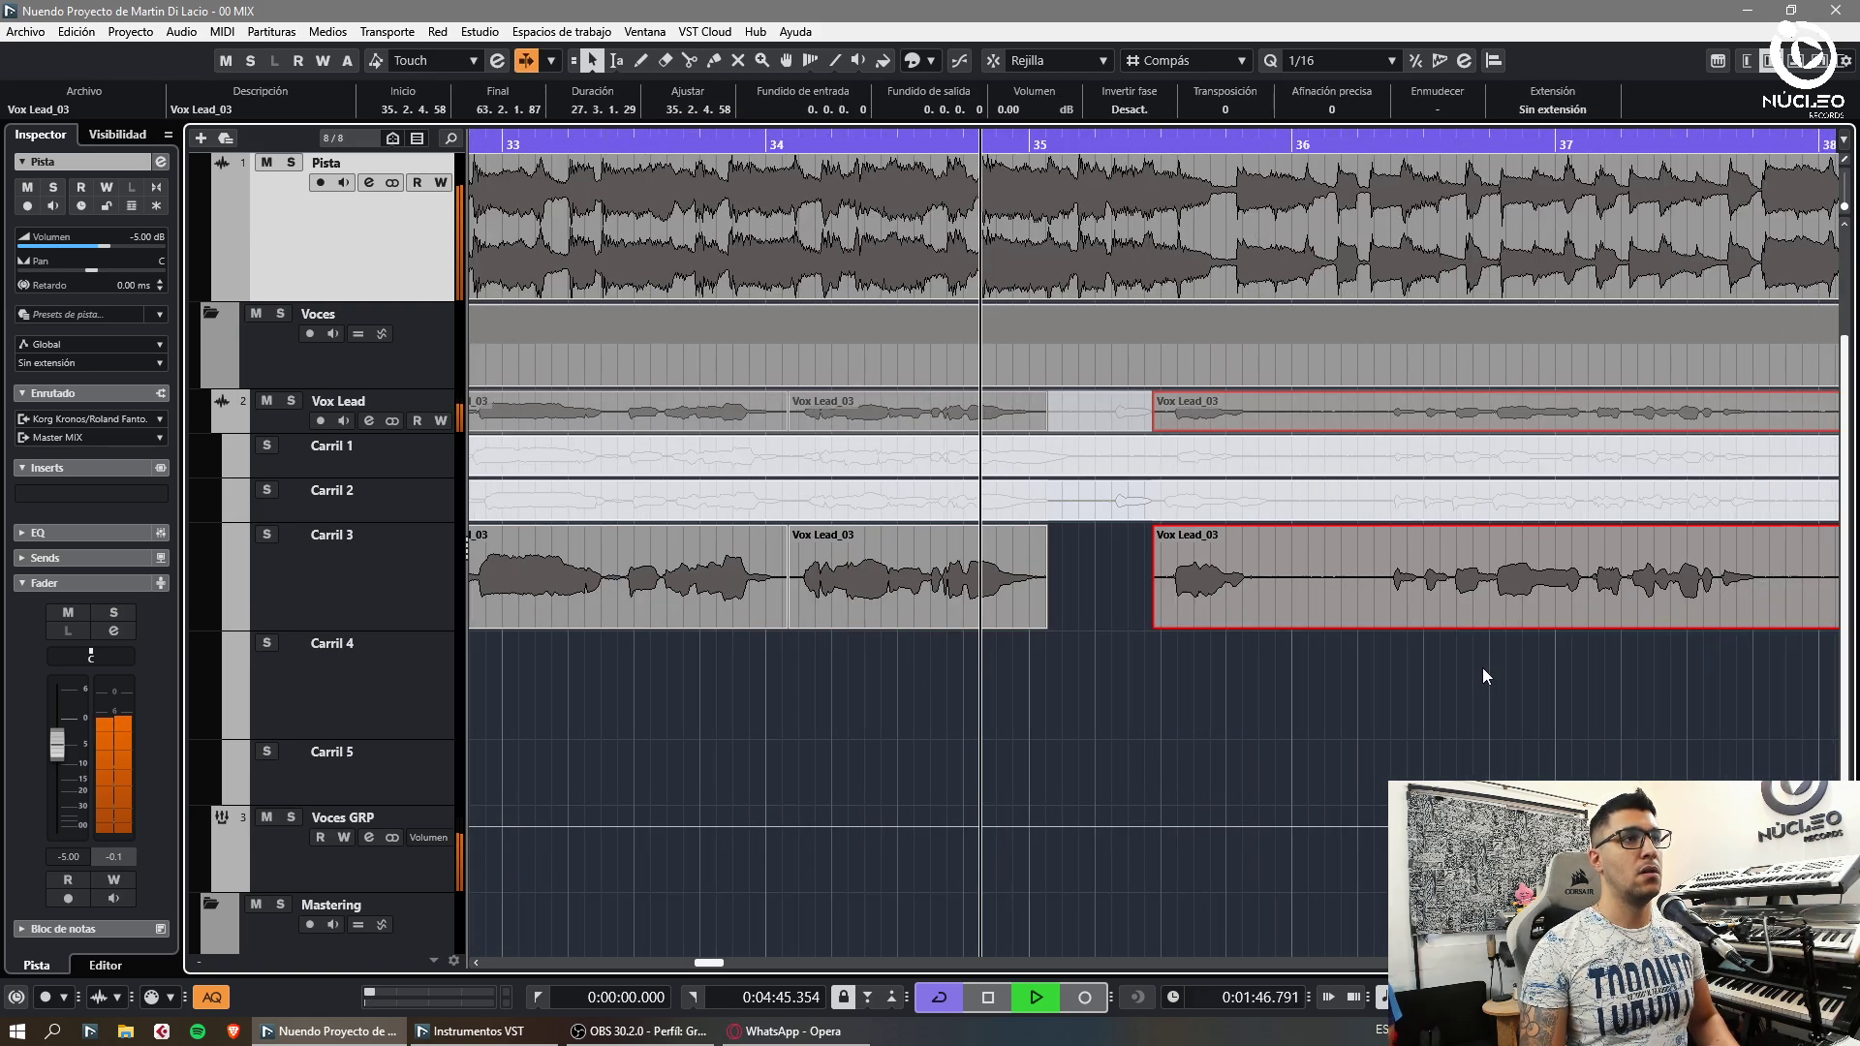
Split Vox Lead_03 in Carril 3 just before bar 36 and at about 36.2, and delete the piece between the cuts
key("3")
left_click(1301, 600)
left_click(1428, 609)
key("Delete")
key("1")
key("h")
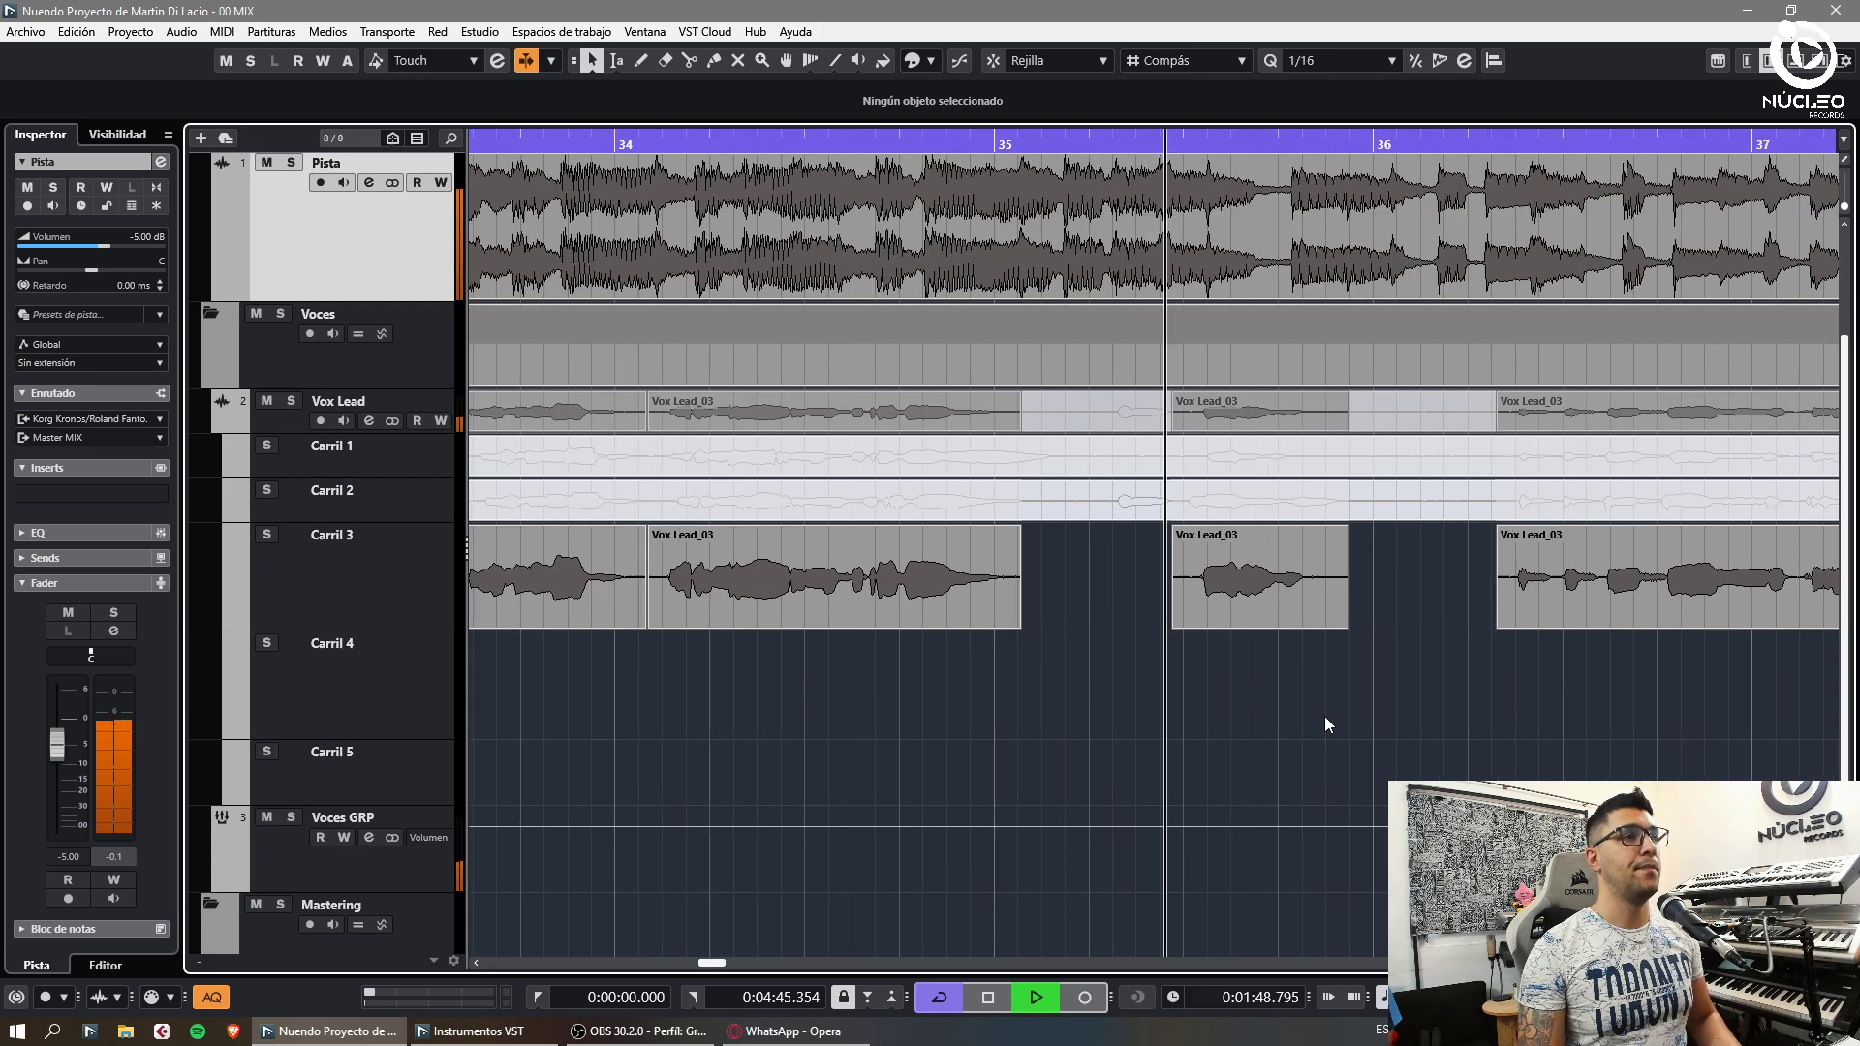
Try splitting Vox Lead_03 in Carril 3 at 37.1.3.15, and undo the split
scroll(1269, 724, "down", 1)
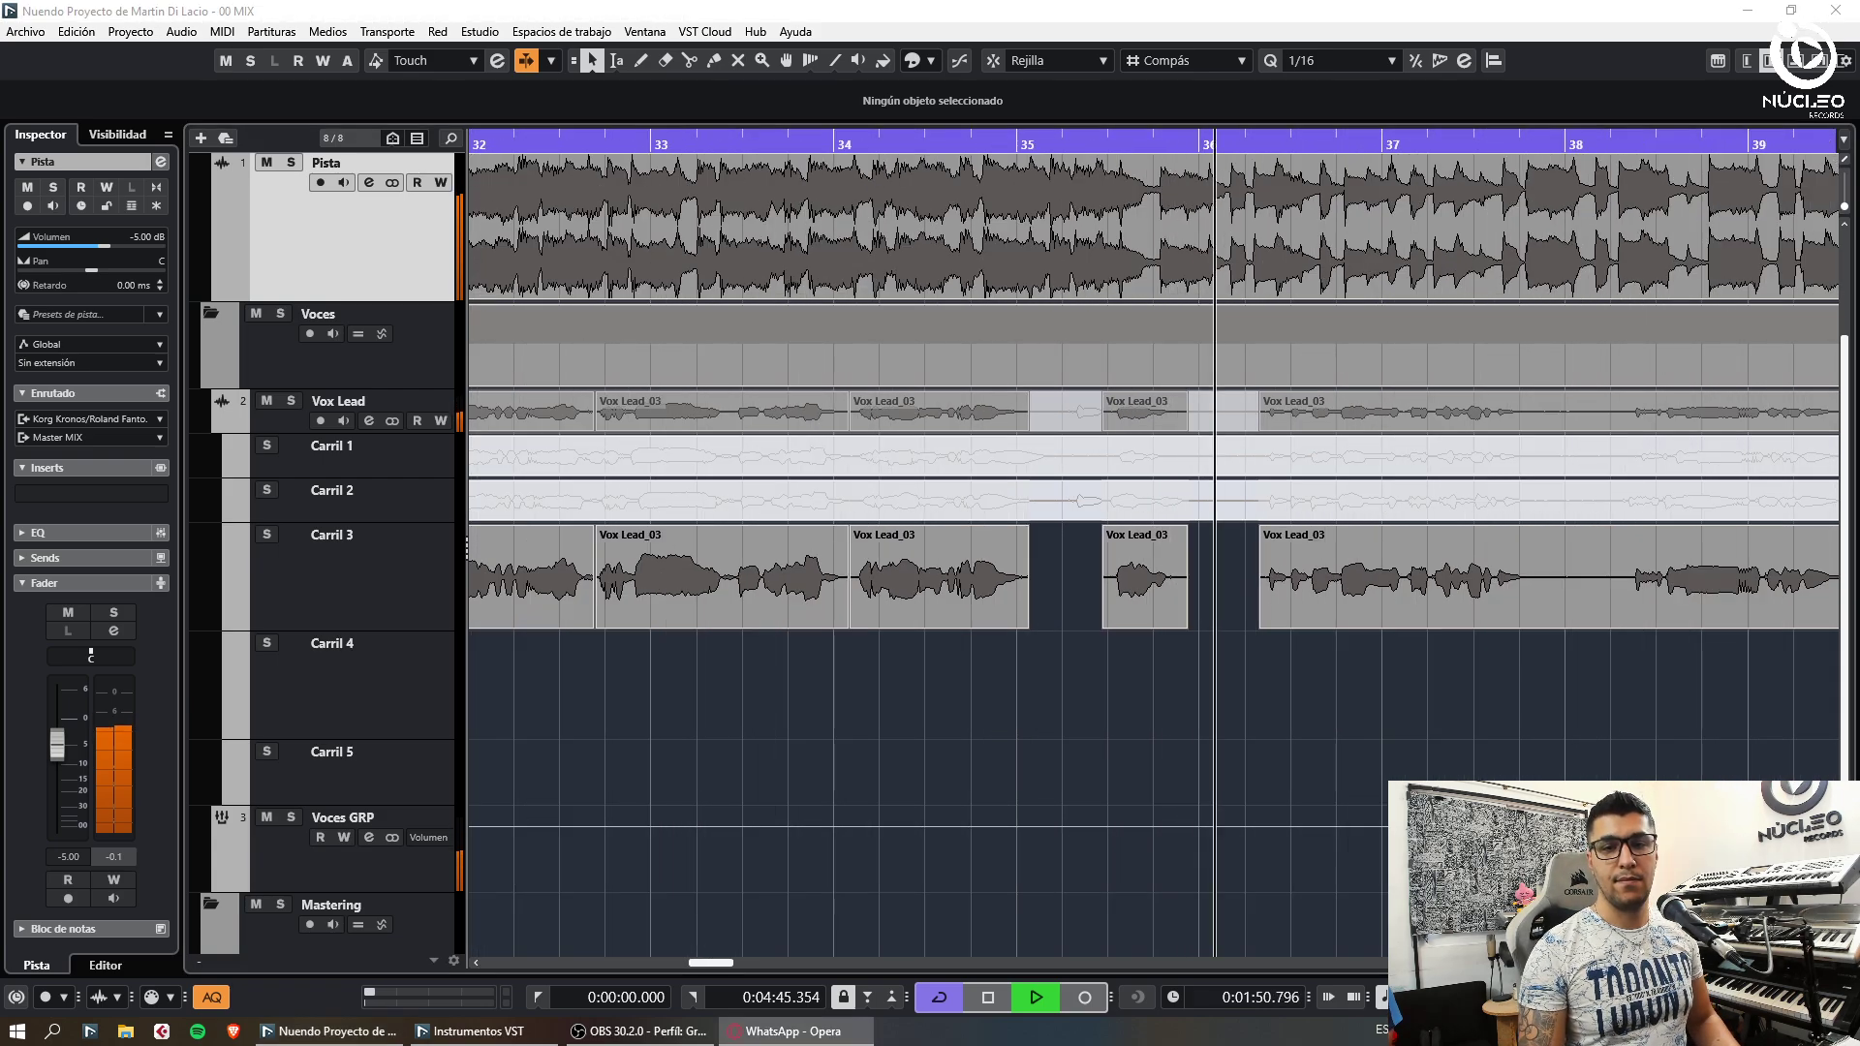
scroll(1286, 687, "up", 2)
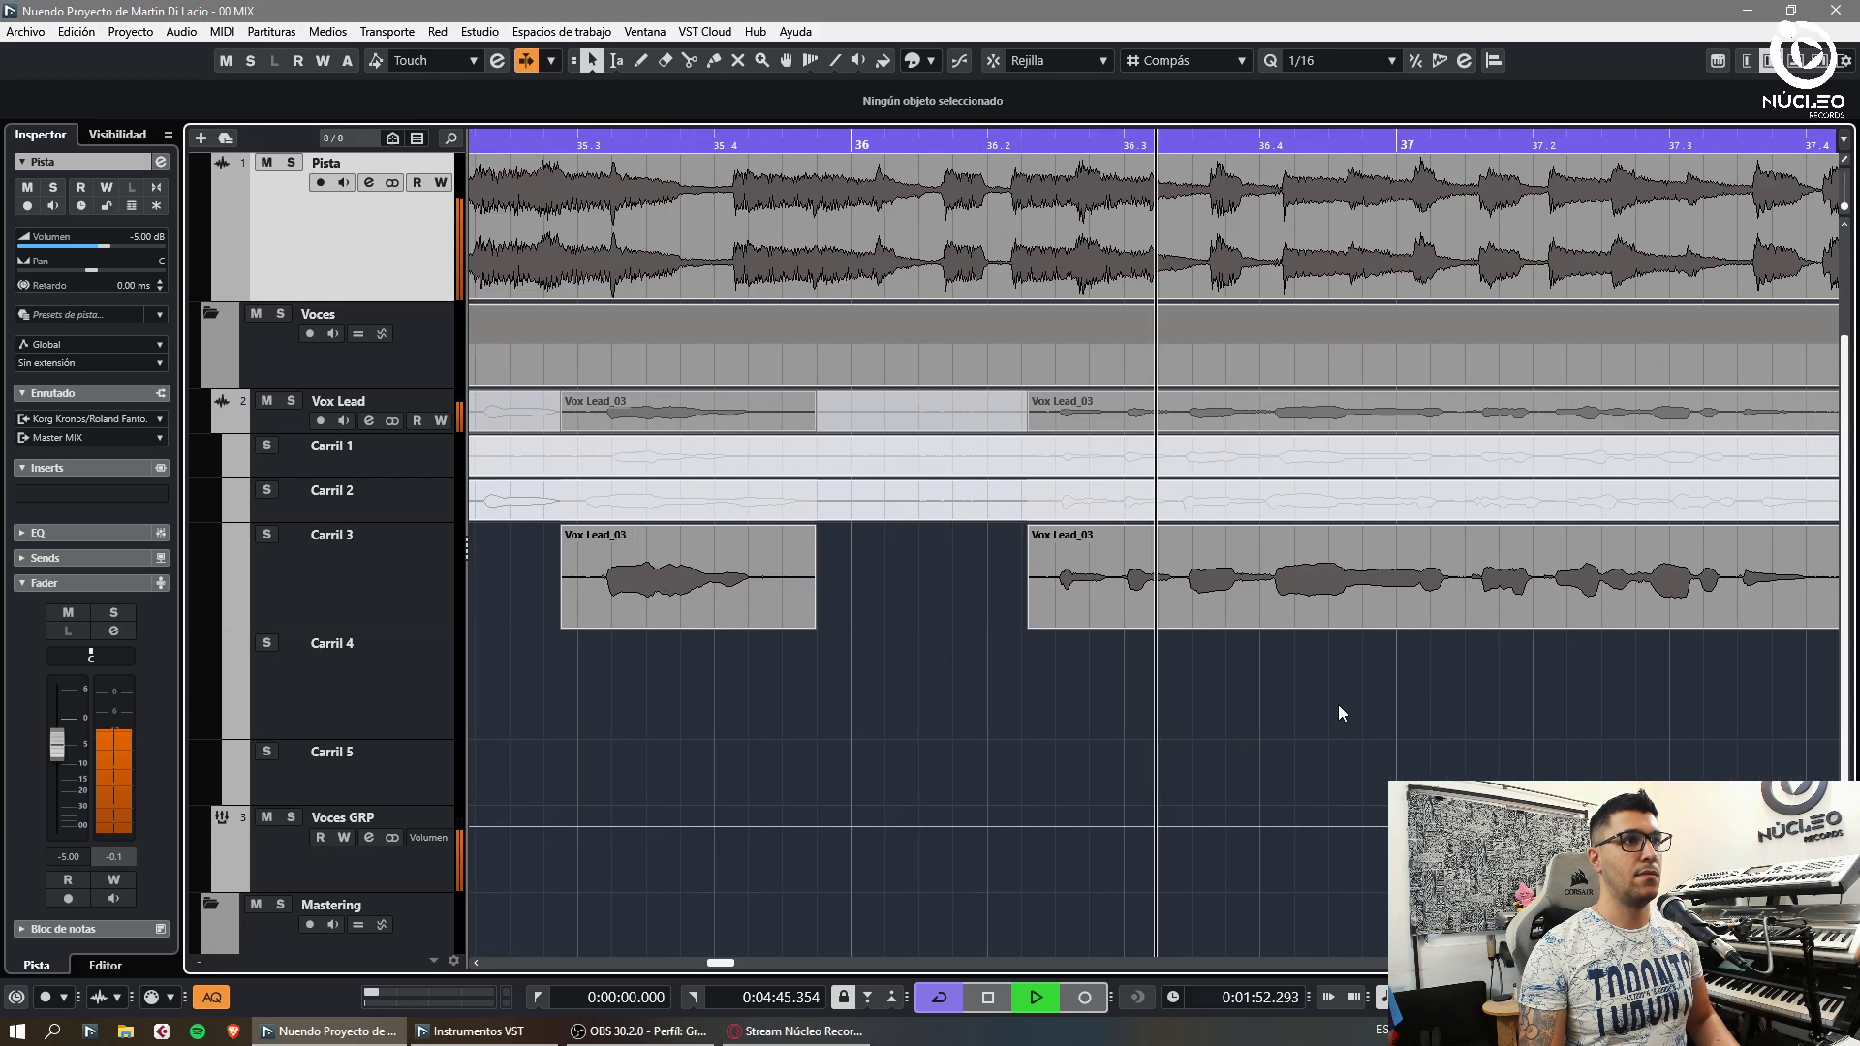
left_click(1344, 592)
key("g")
left_click(1453, 675)
left_click(1233, 609, "alt")
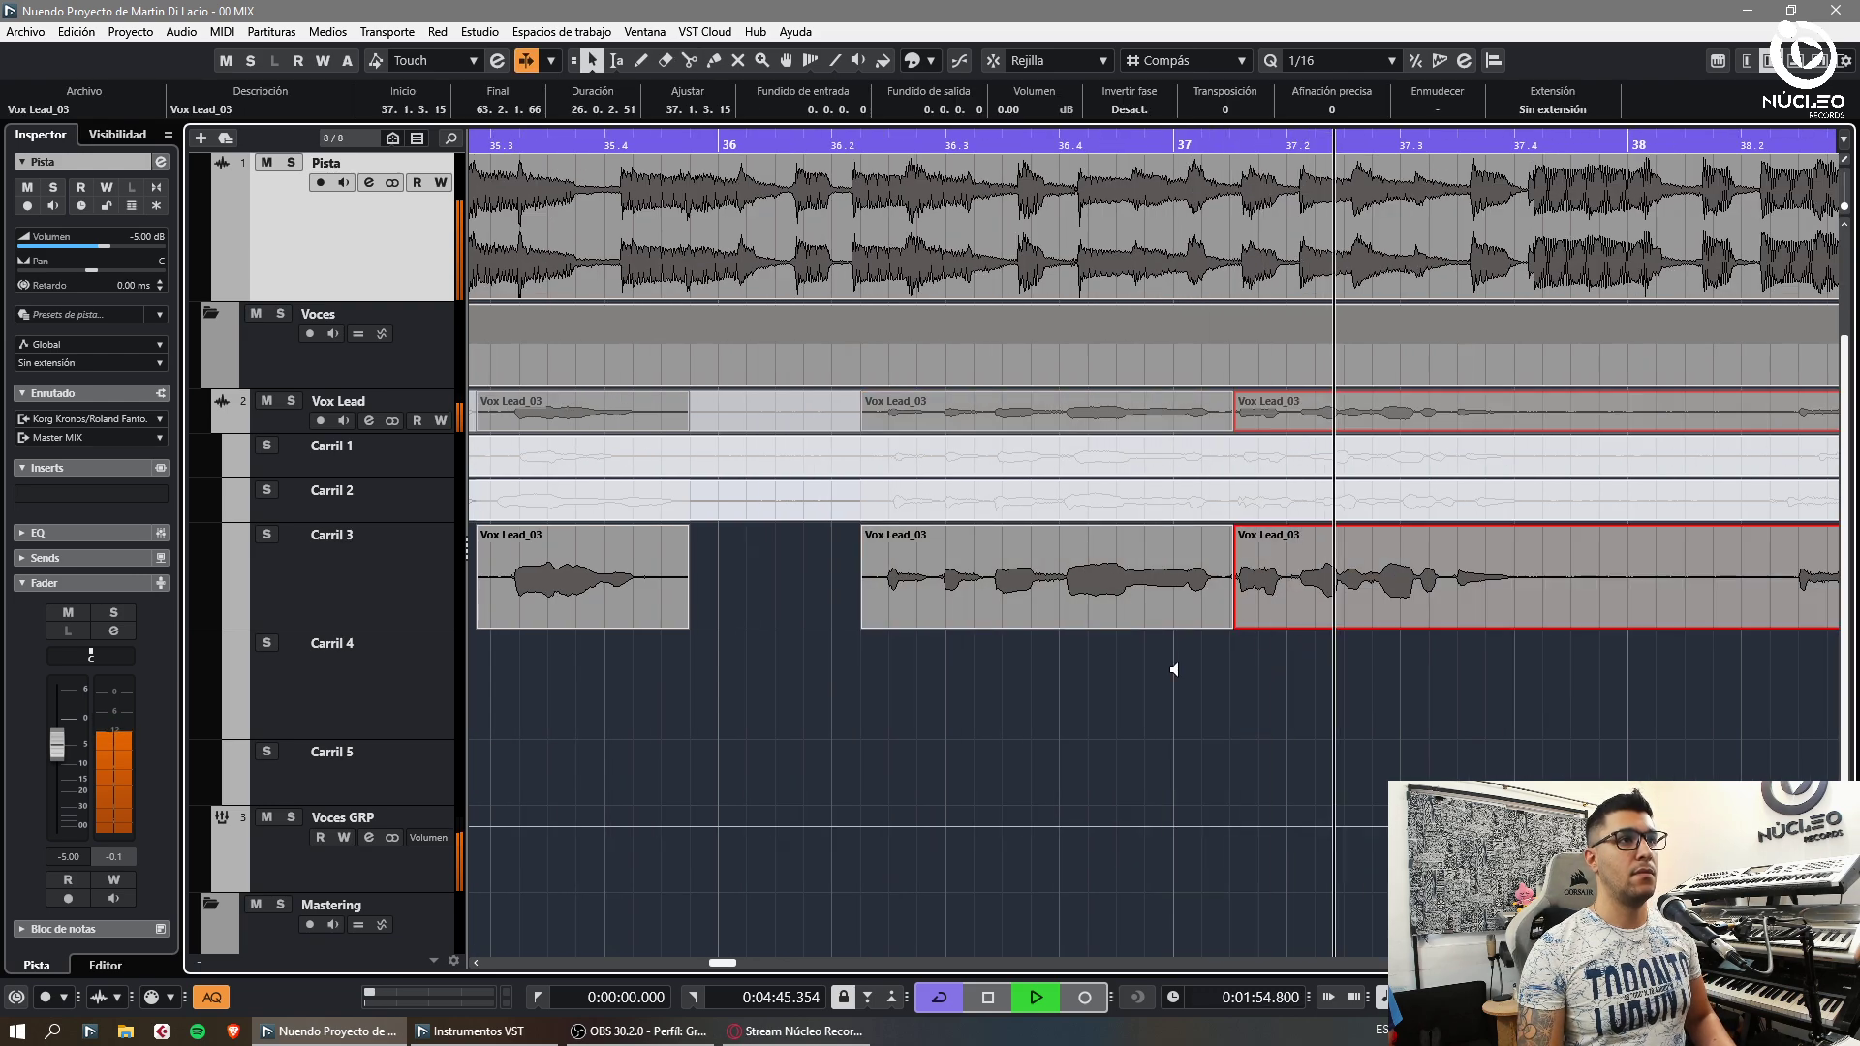
key("ctrl+z")
Split Vox Lead_03 in Carril 3 at about 37.4 and 38.2.2, and delete the piece between the cuts
key("g")
left_click(1248, 605, "alt")
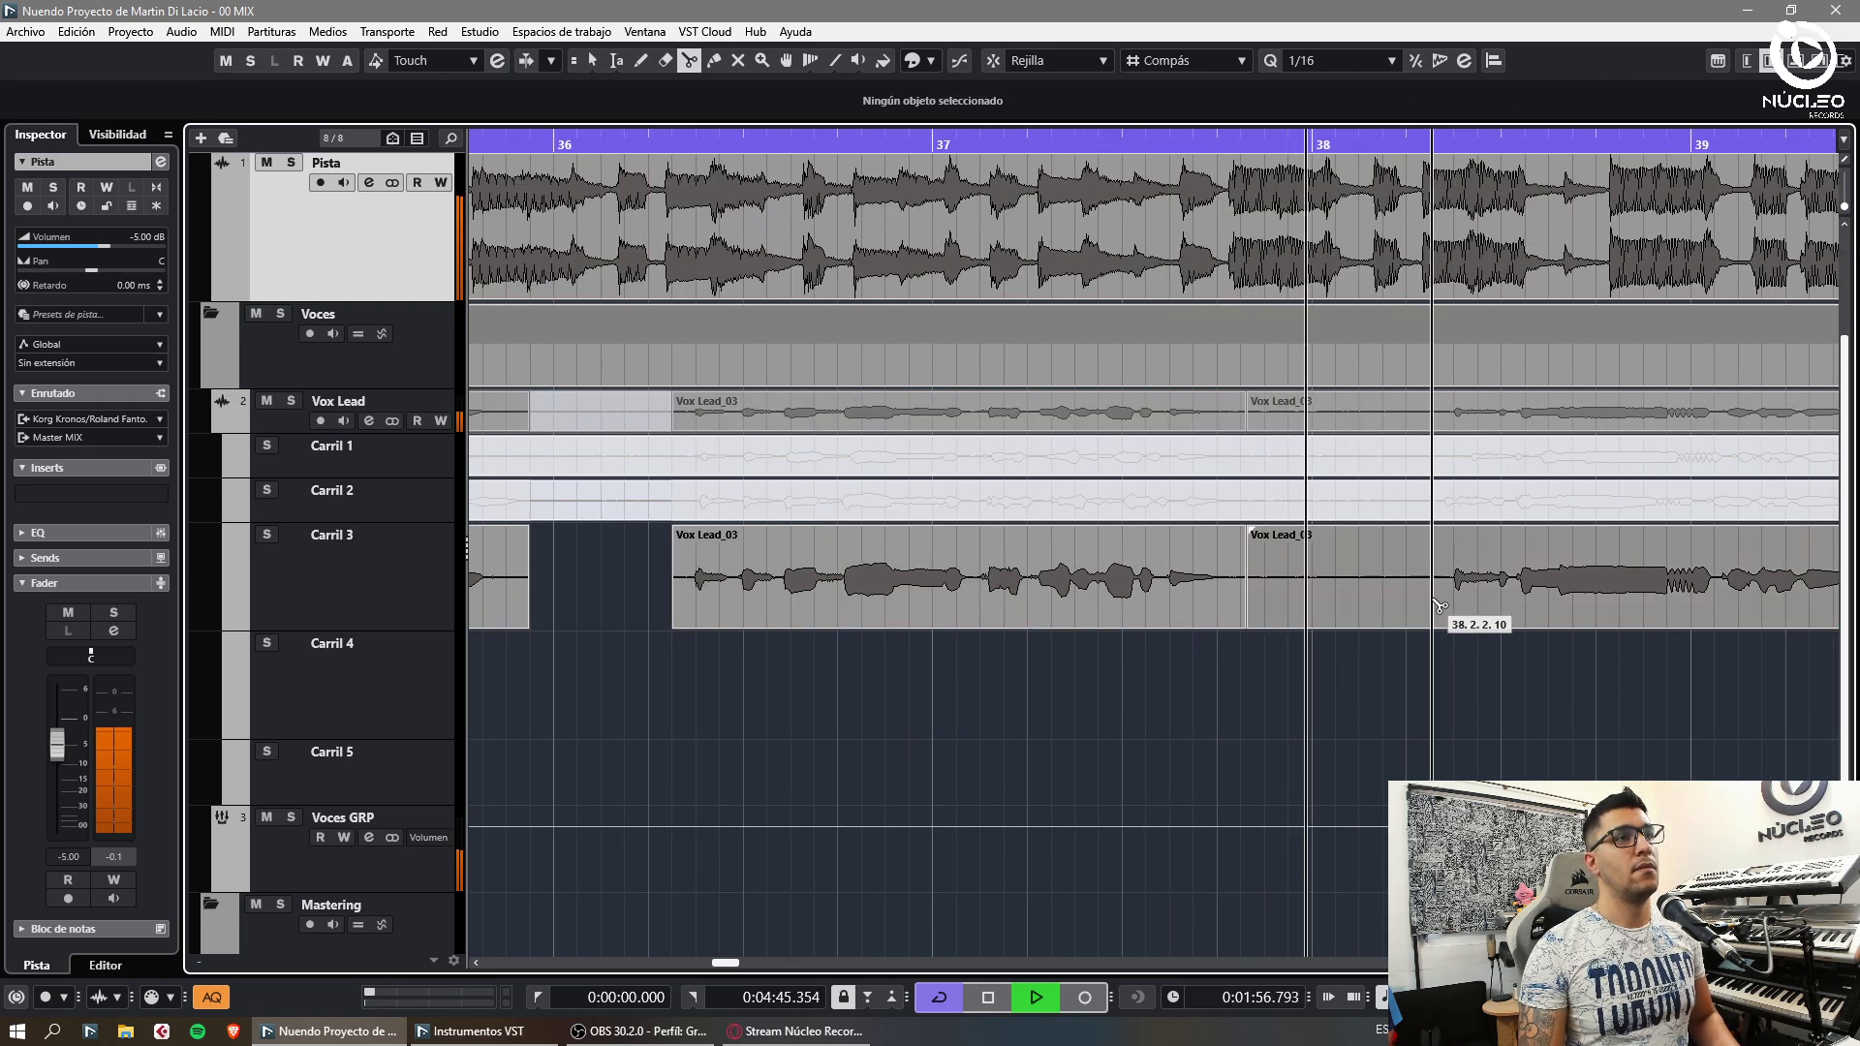
left_click(1444, 604, "alt")
left_click(1404, 605)
key("Delete")
left_click(1508, 655)
key("h")
key("h")
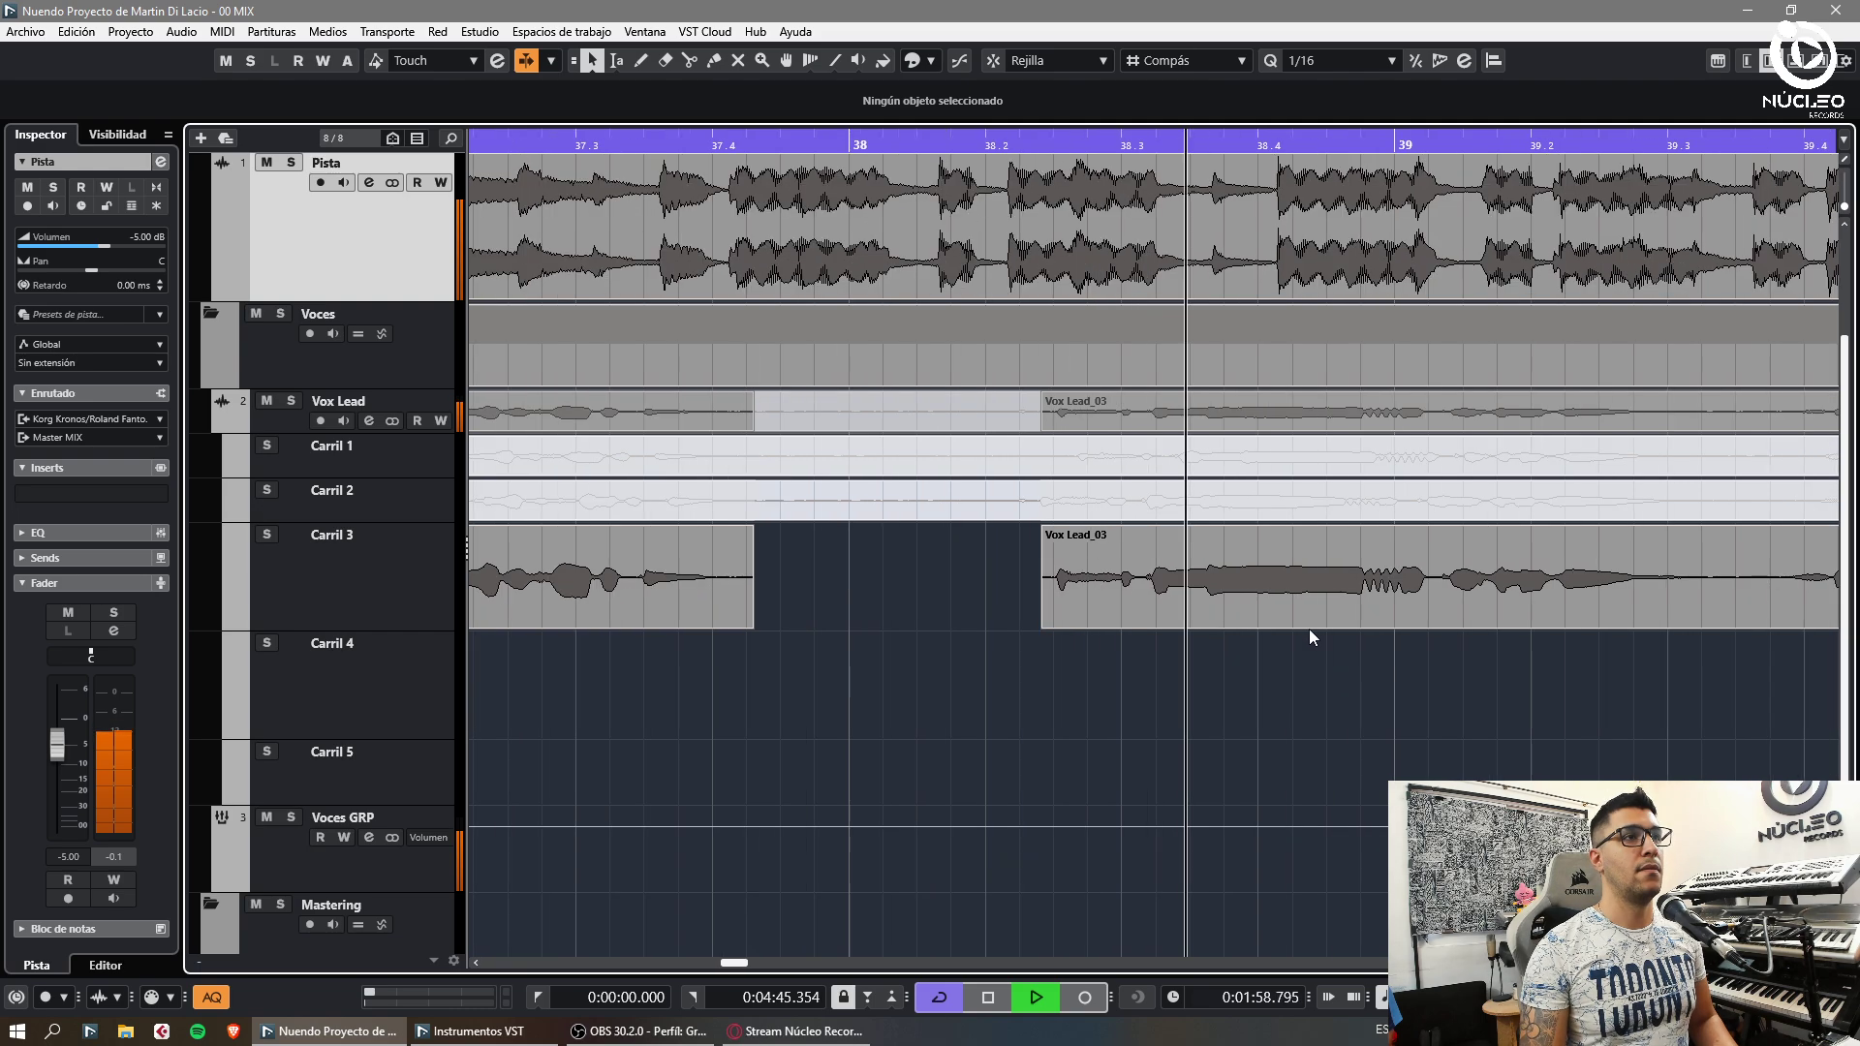
Split Vox Lead_03 in Carril 3 at about 39.3
left_click(1319, 604)
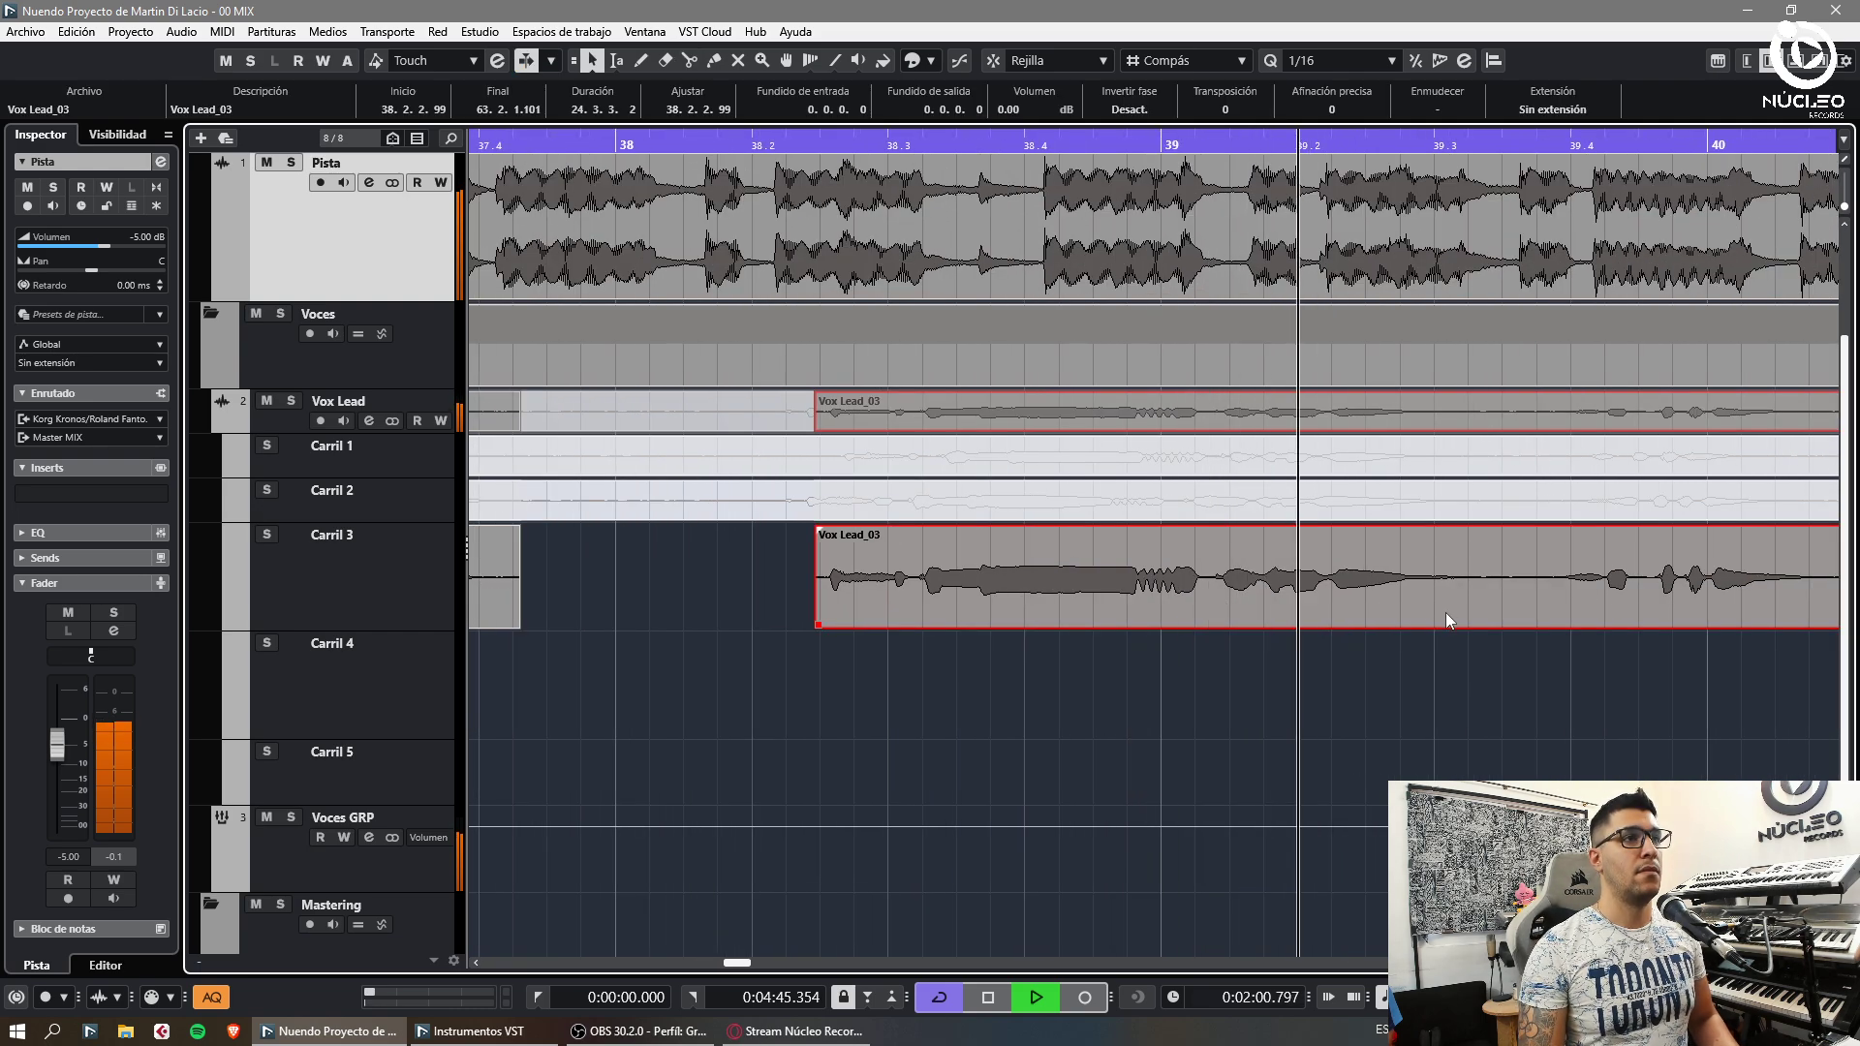
key("g")
left_click(1251, 604, "alt")
left_click(1360, 659)
left_click(1434, 612)
key("Delete")
key("ctrl+z")
Split Vox Lead_03 in Carril 3 at 40.2.4.116
left_click(1376, 696)
key("g")
key("g")
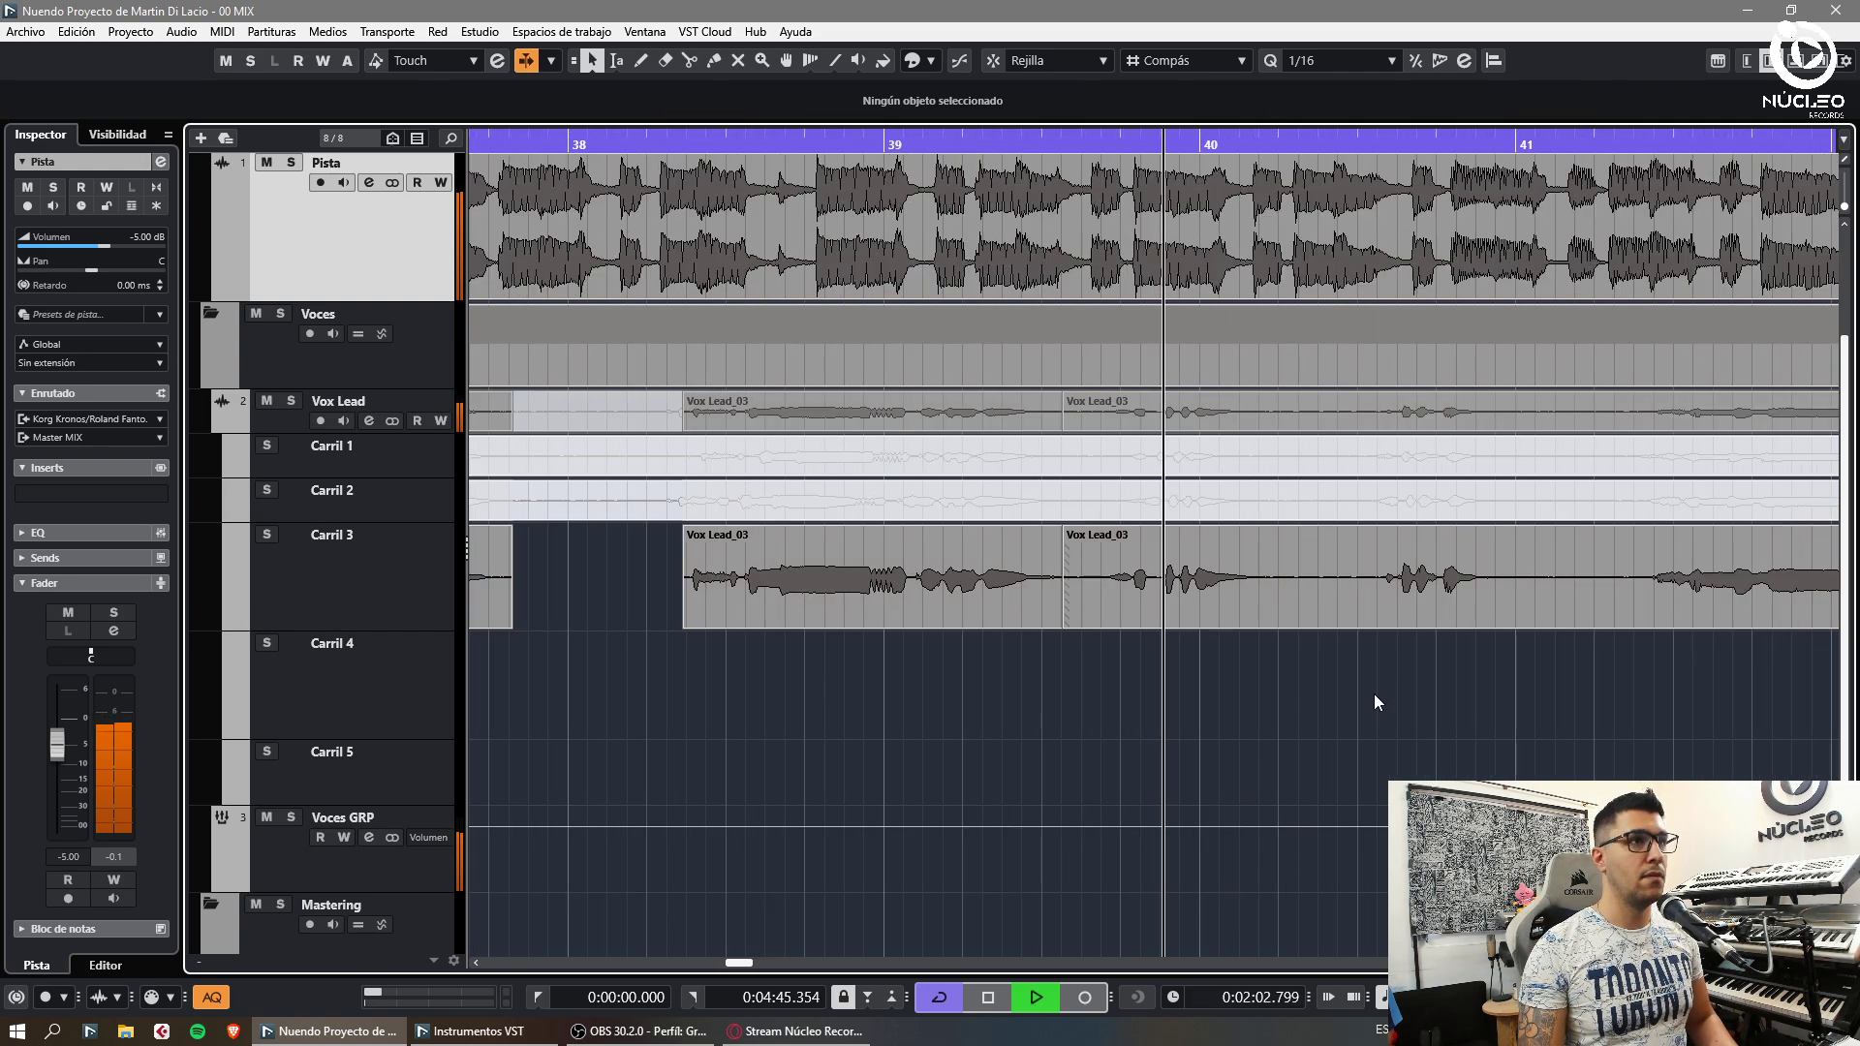
left_click(1403, 620, "alt")
key("g")
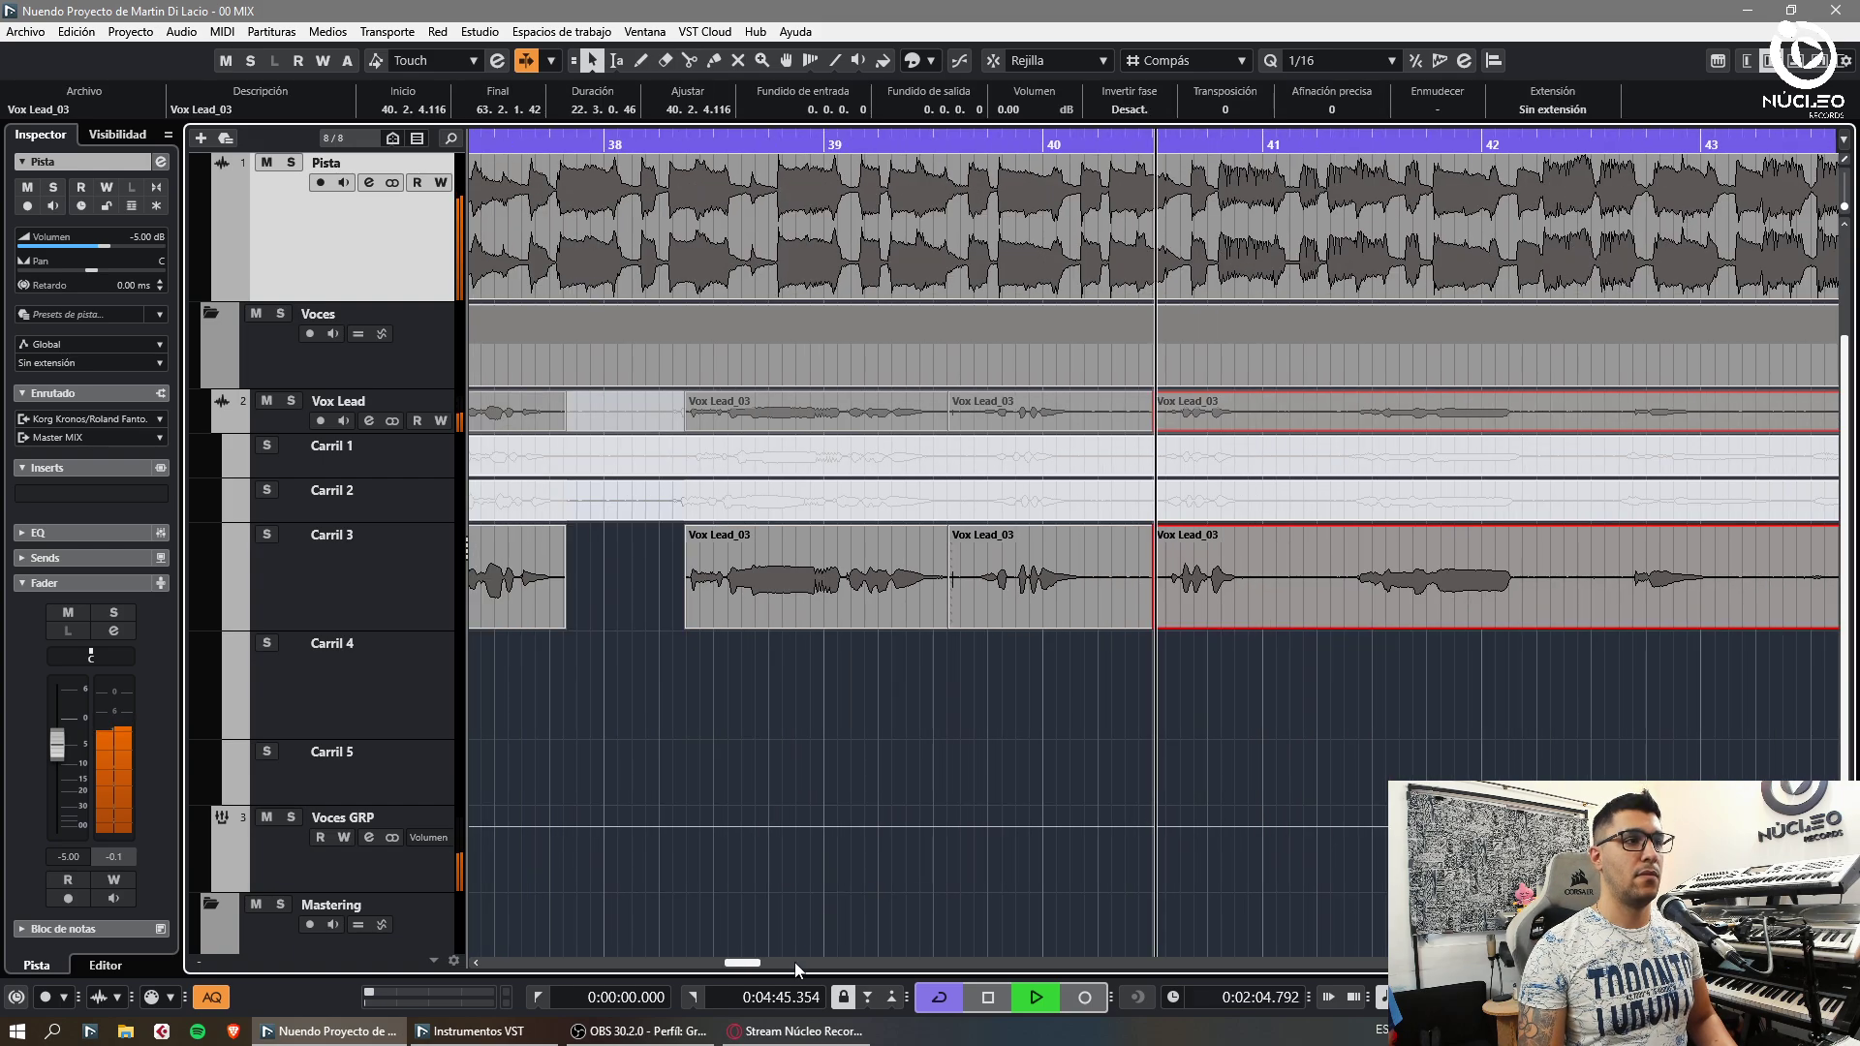
Split Vox Lead_03 in Carril 3 at about 41.1 and 41.2.3, and delete the piece between the cuts
key("g")
left_click(680, 1030)
left_click(1460, 725)
key("h")
key("h")
key("h")
left_click(1295, 609, "alt")
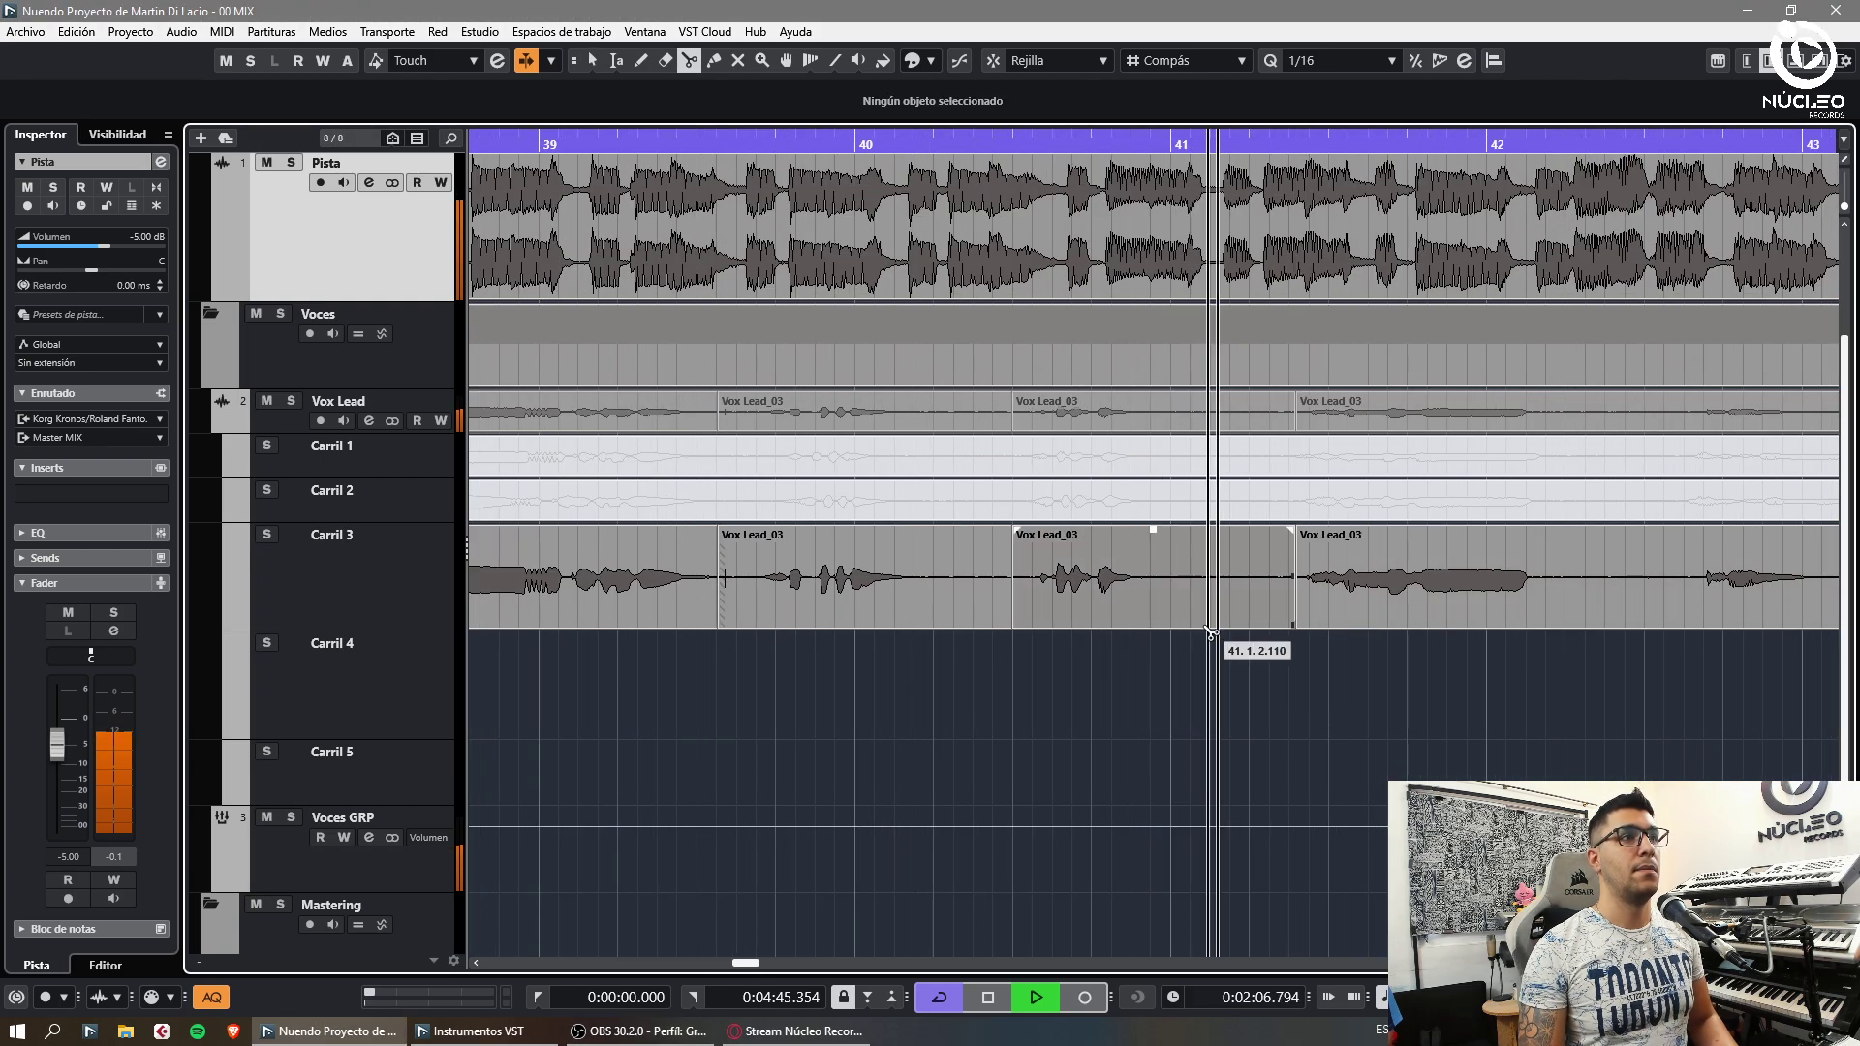
left_click(1213, 601)
key("Delete")
Split Vox Lead_03 in Carril 3 at about 42.1.4 and 42.3.2, and delete the piece between the cuts
key("g")
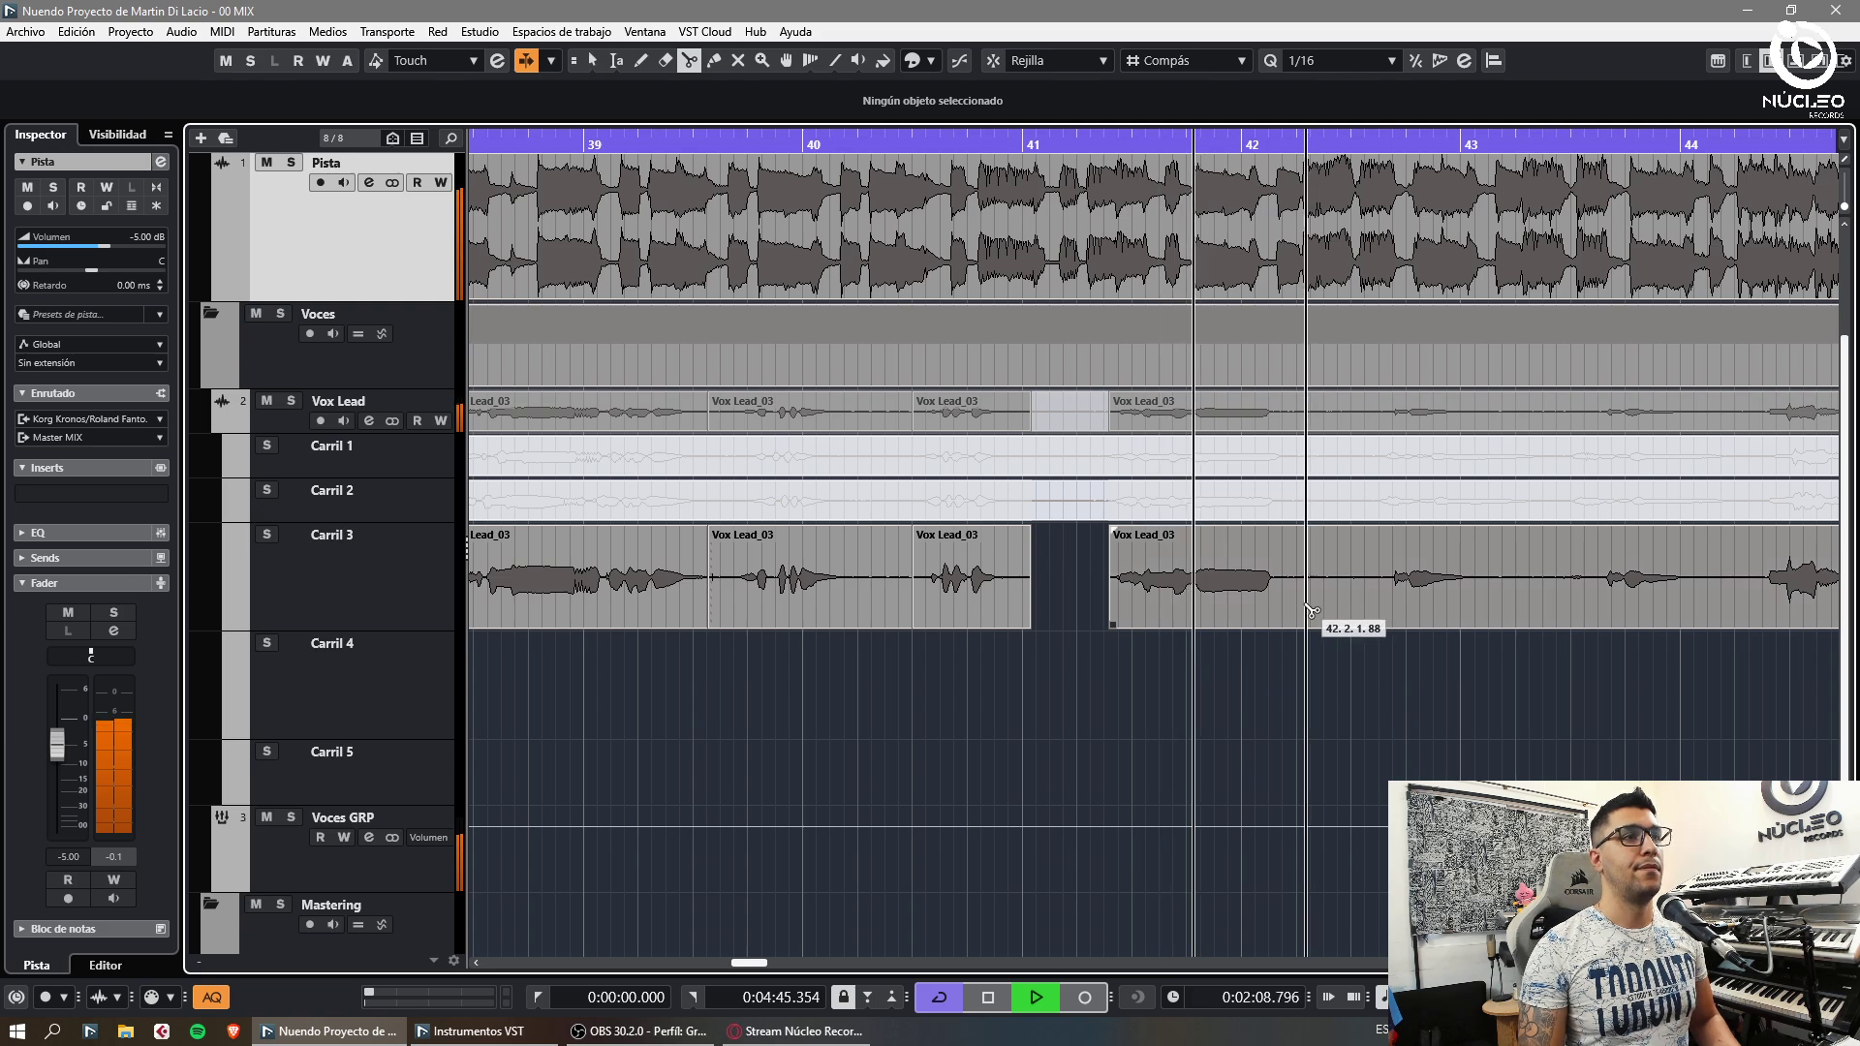
left_click(1294, 608, "alt")
left_click(1376, 612, "alt")
left_click(1345, 612)
key("Delete")
key("h")
key("h")
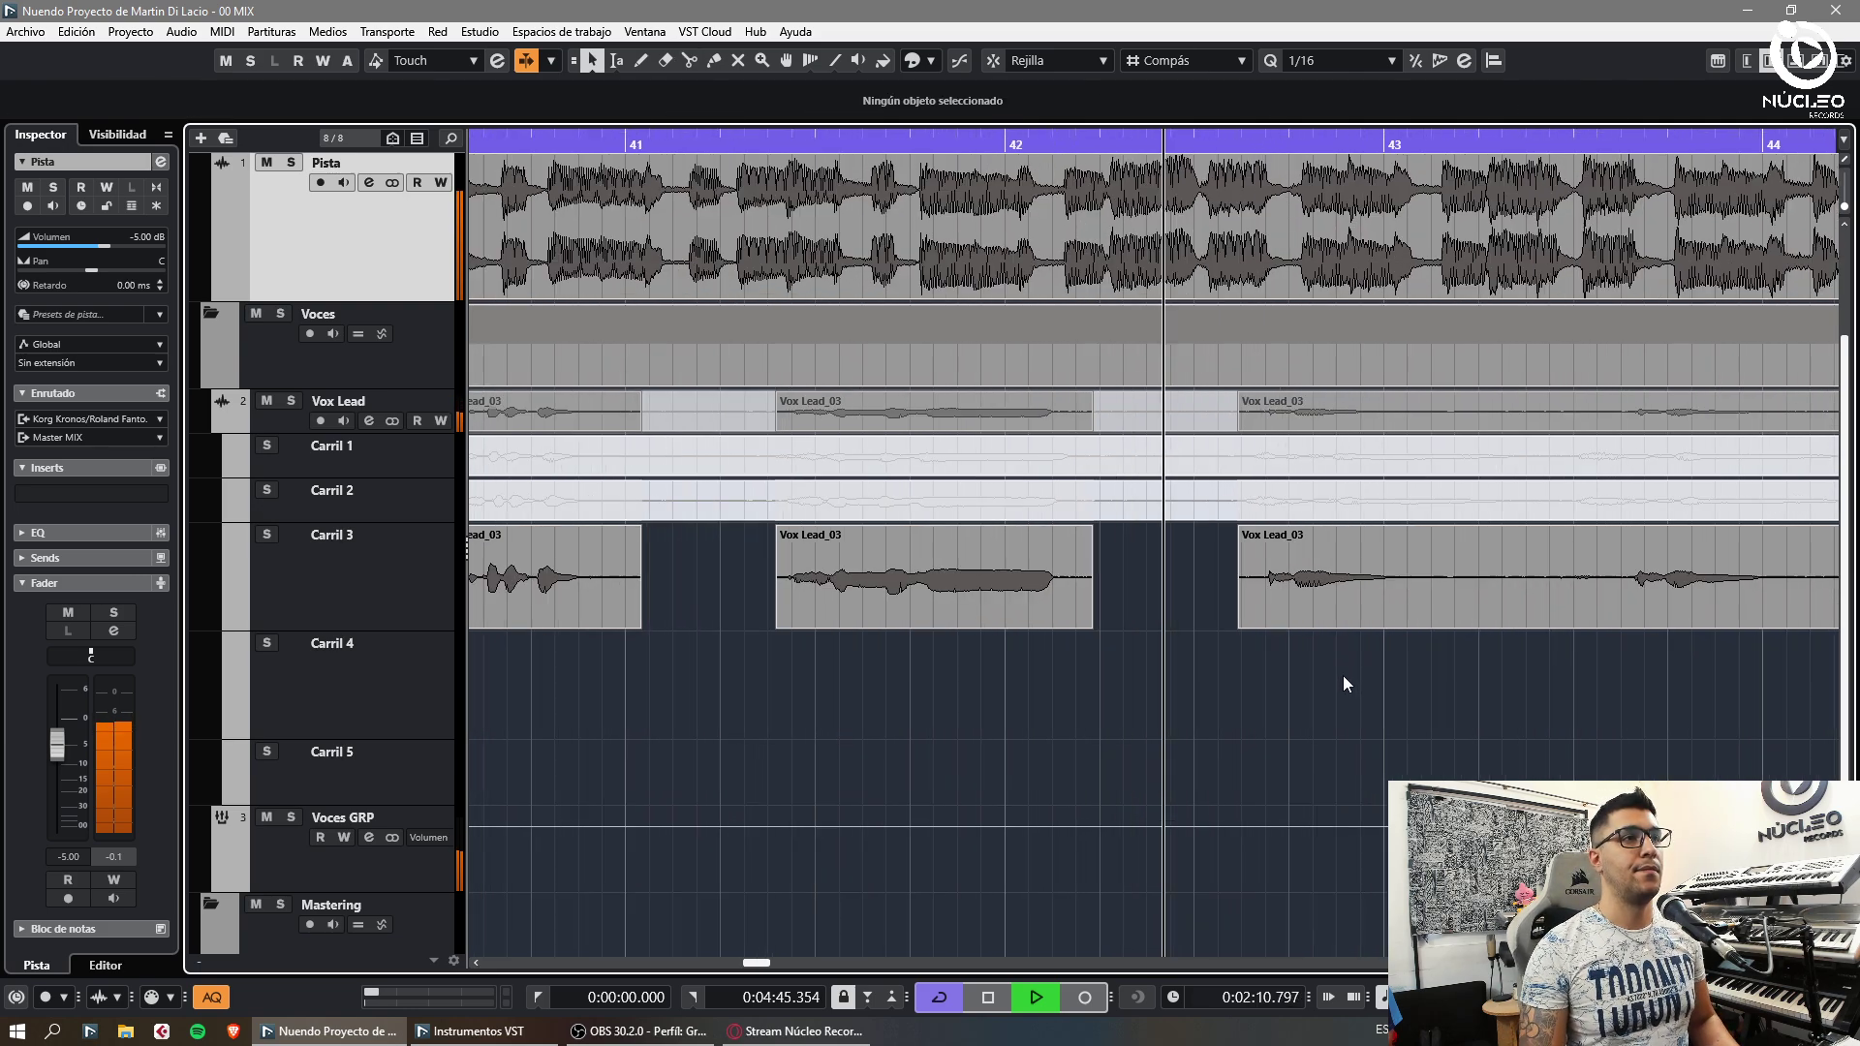
Split Vox Lead_03 in Carril 3 at about 43.1 and at 43.3.3.31, delete the piece between, and extend the following segment's start slightly earlier
key("h")
key("g")
key("g")
key("h")
left_click(1281, 598, "alt")
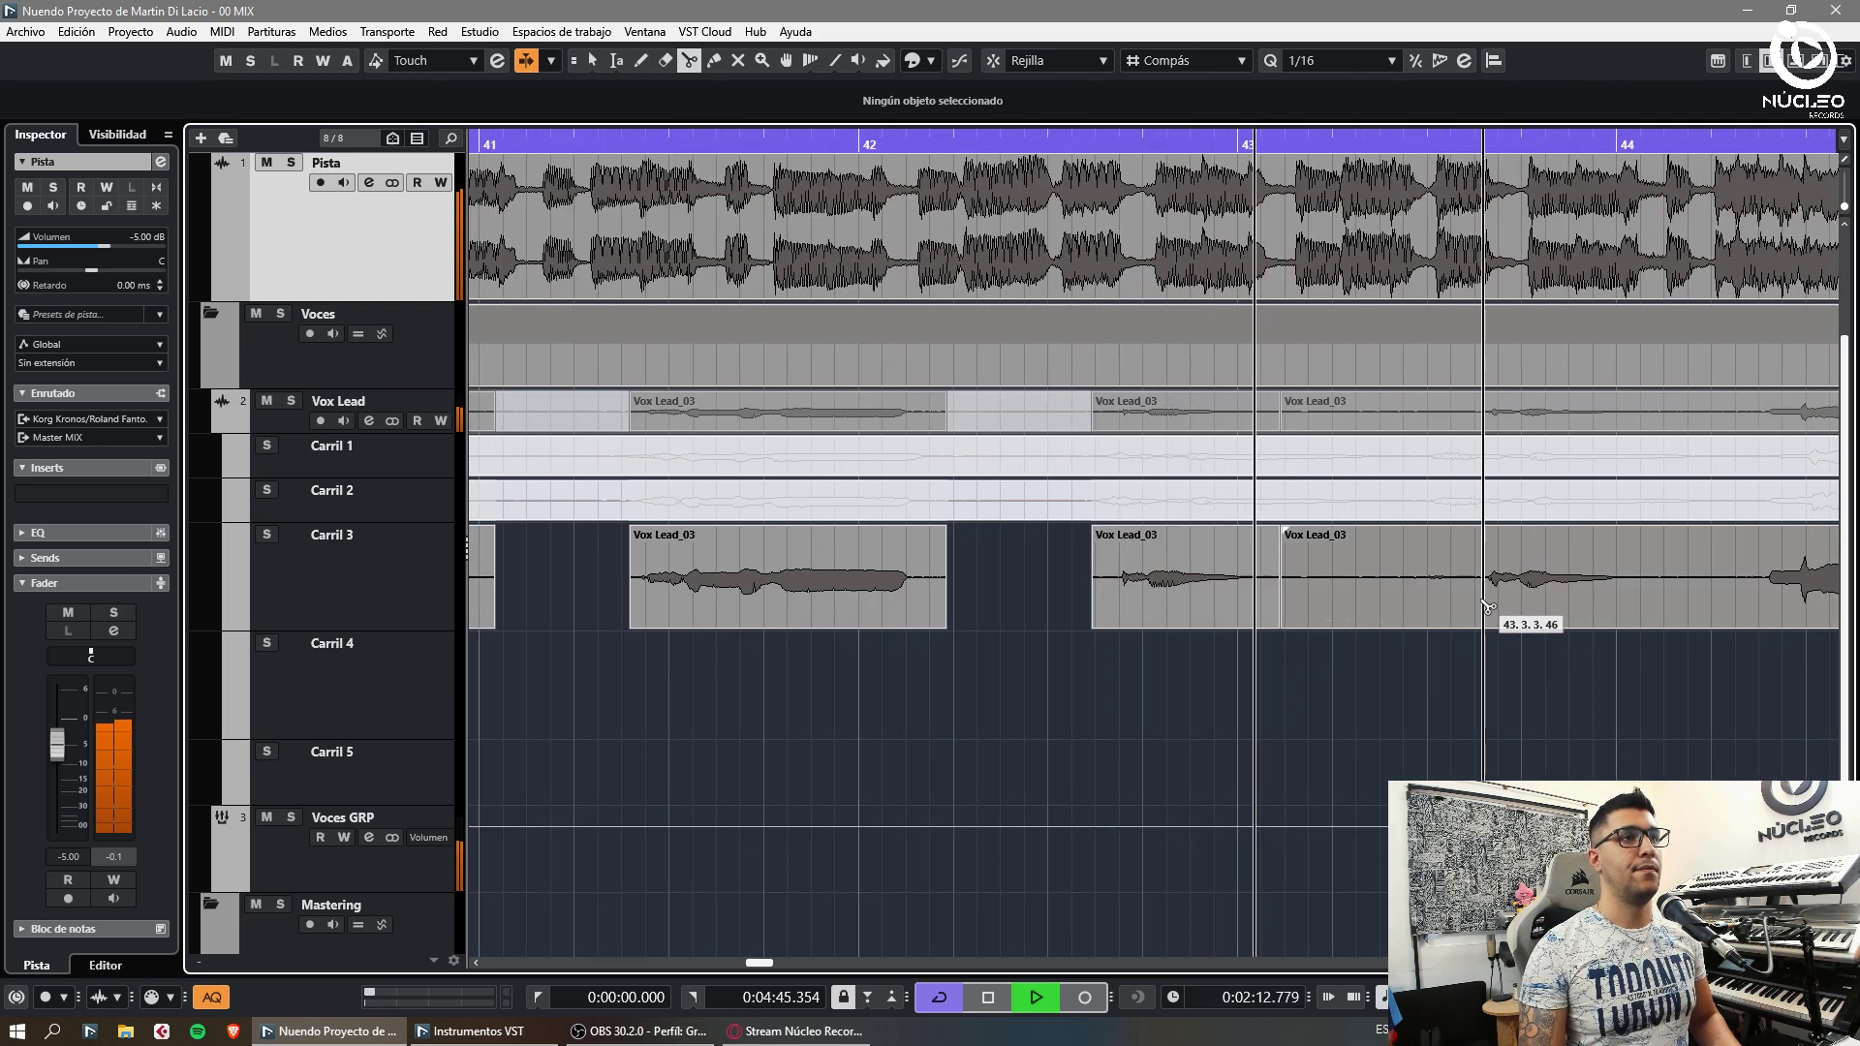
left_click(1485, 607)
key("1")
left_click(1564, 610)
key("h")
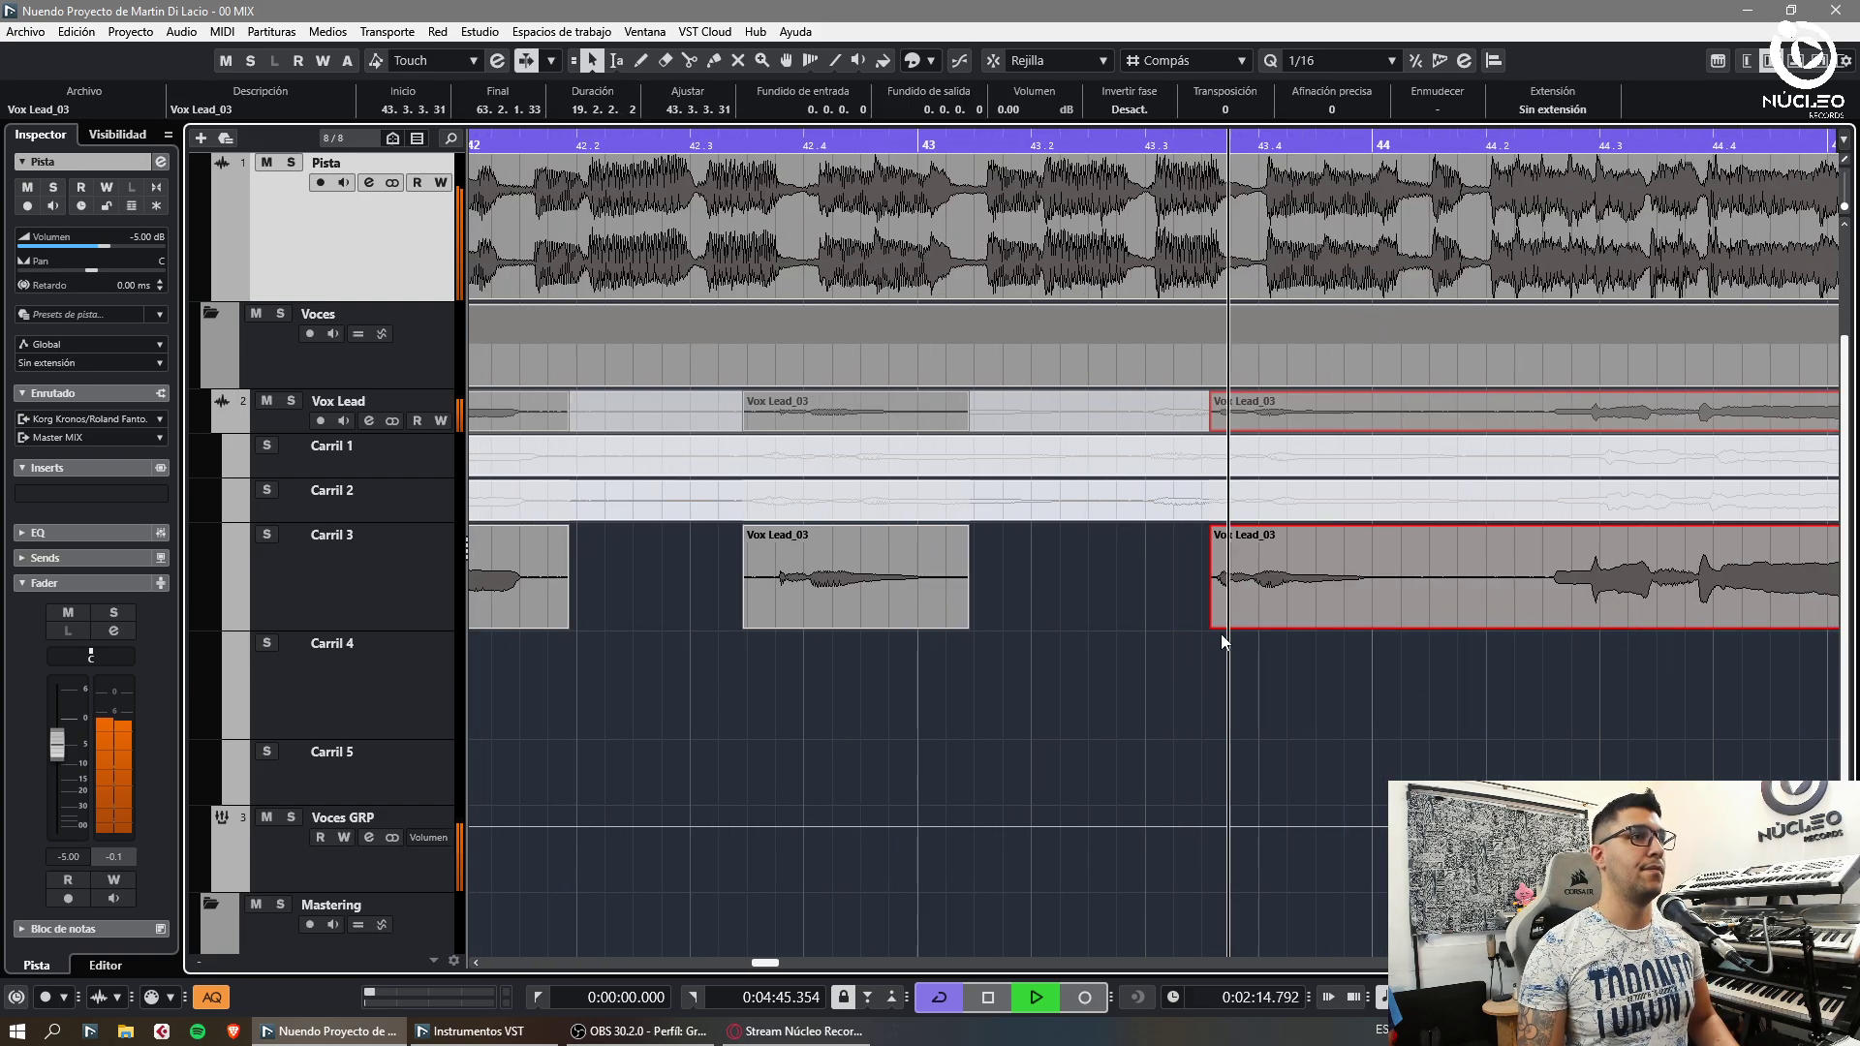
left_click_drag(1215, 626, 1207, 627)
left_click(1264, 664)
Split Vox Lead_03 in Carril 3 at about 44.1 and at 44.2.2.103, and delete the piece between the cuts
key("g")
key("h")
left_click(1083, 603, "alt")
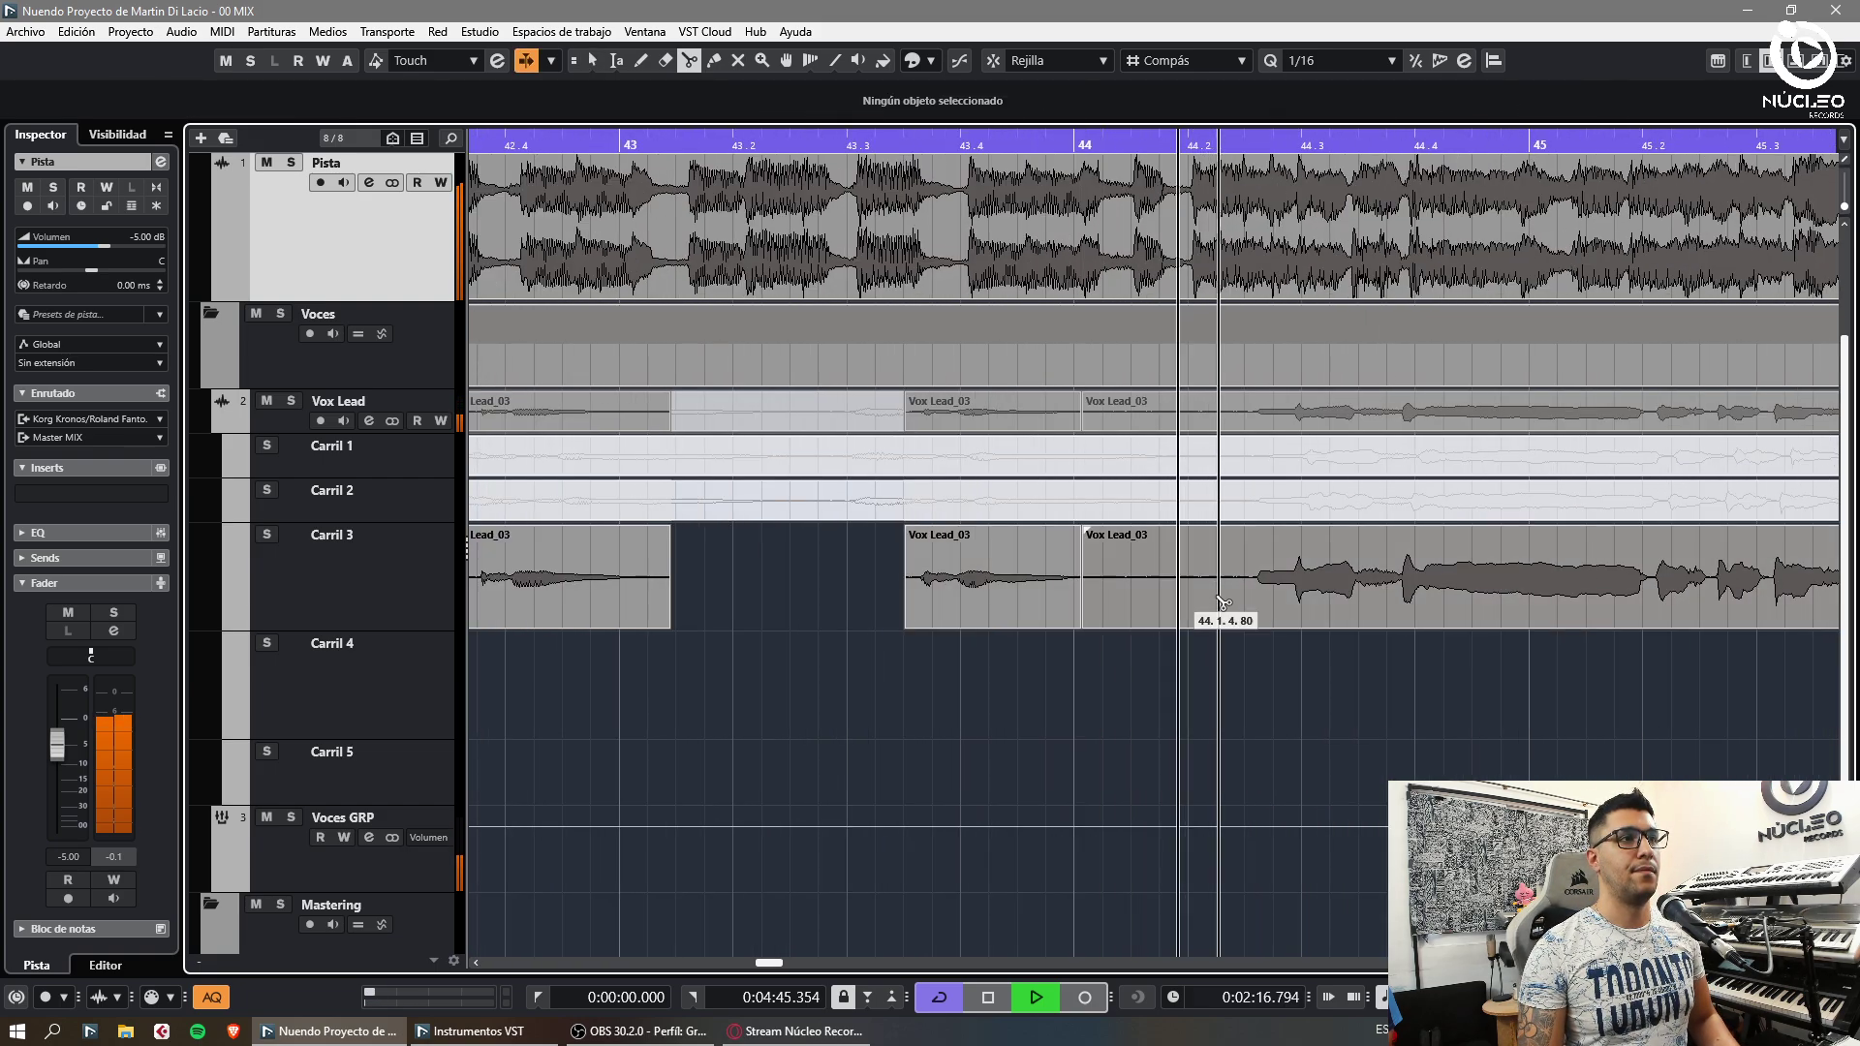
left_click(1241, 601, "alt")
left_click(1201, 596)
key("Delete")
key("h")
left_click(1395, 625)
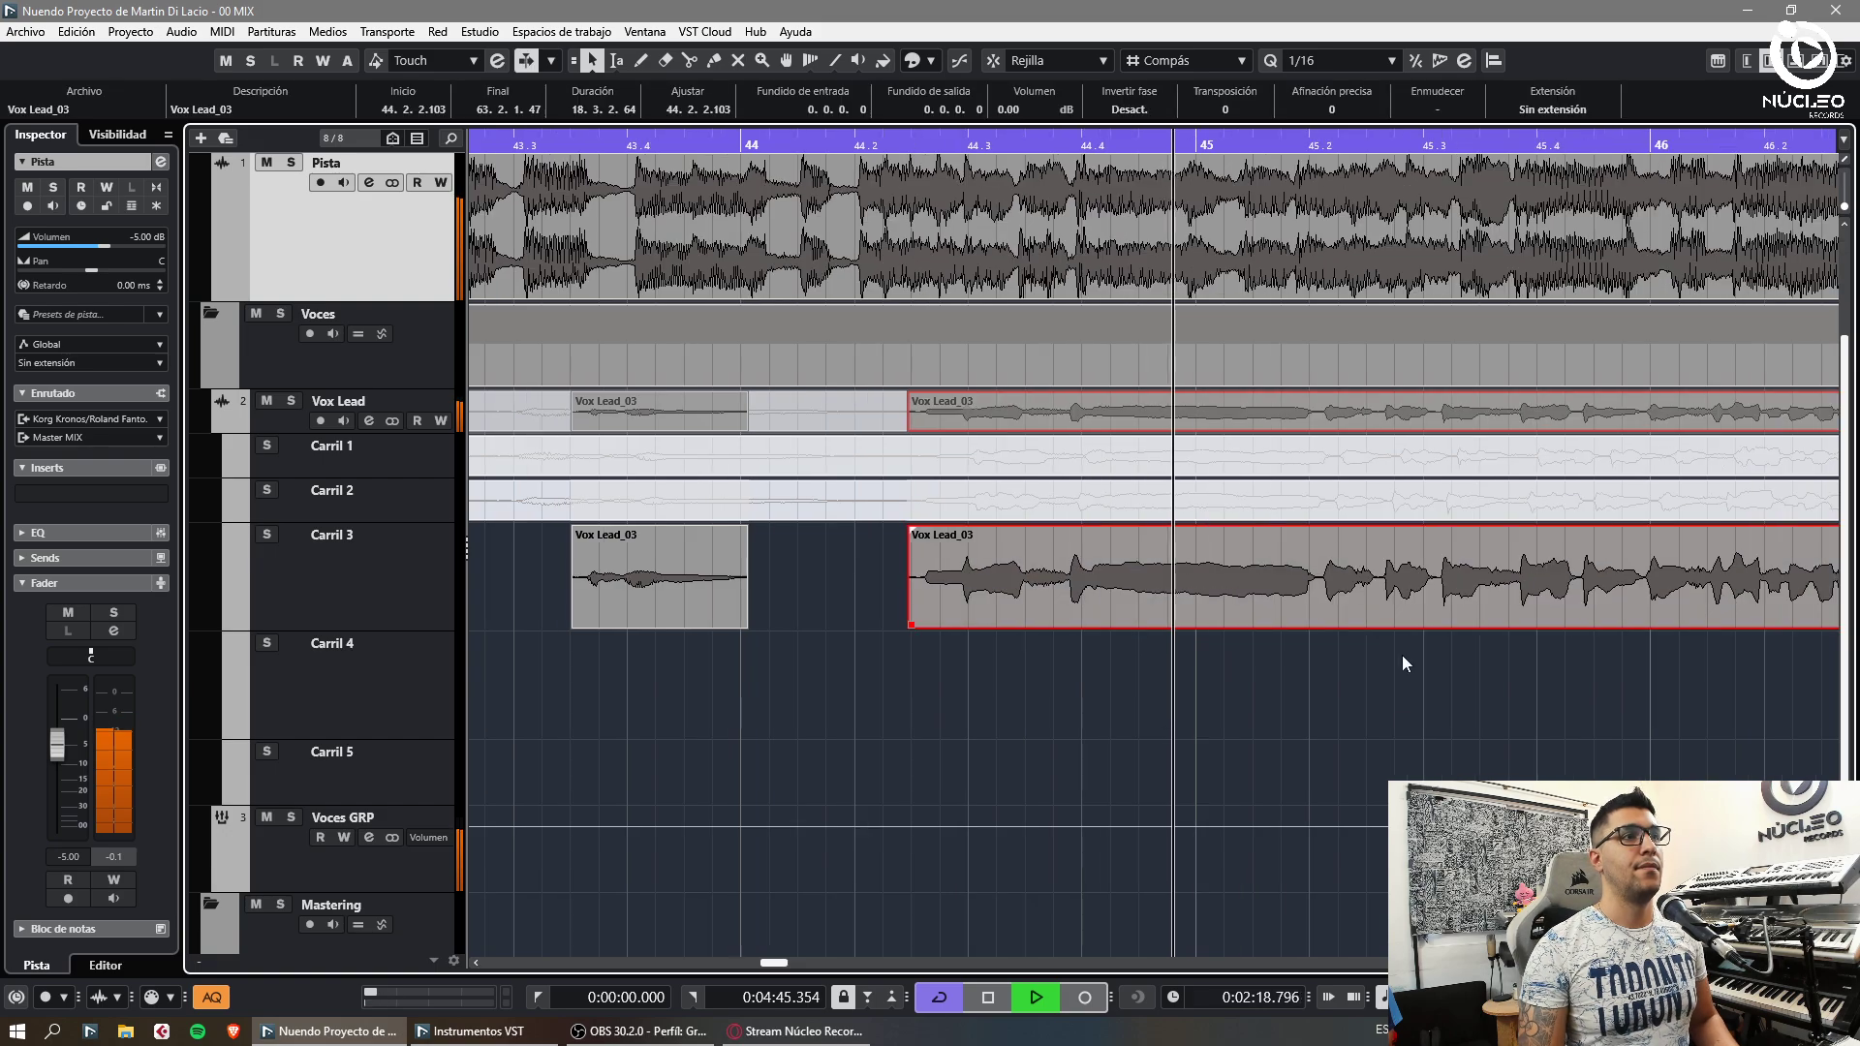
Split Vox Lead_03 in Carril 3 at 45.2.1.21, and trim the start of the segment after the cut slightly
key("3")
key("g")
key("h")
key("h")
left_click(1078, 617, "alt")
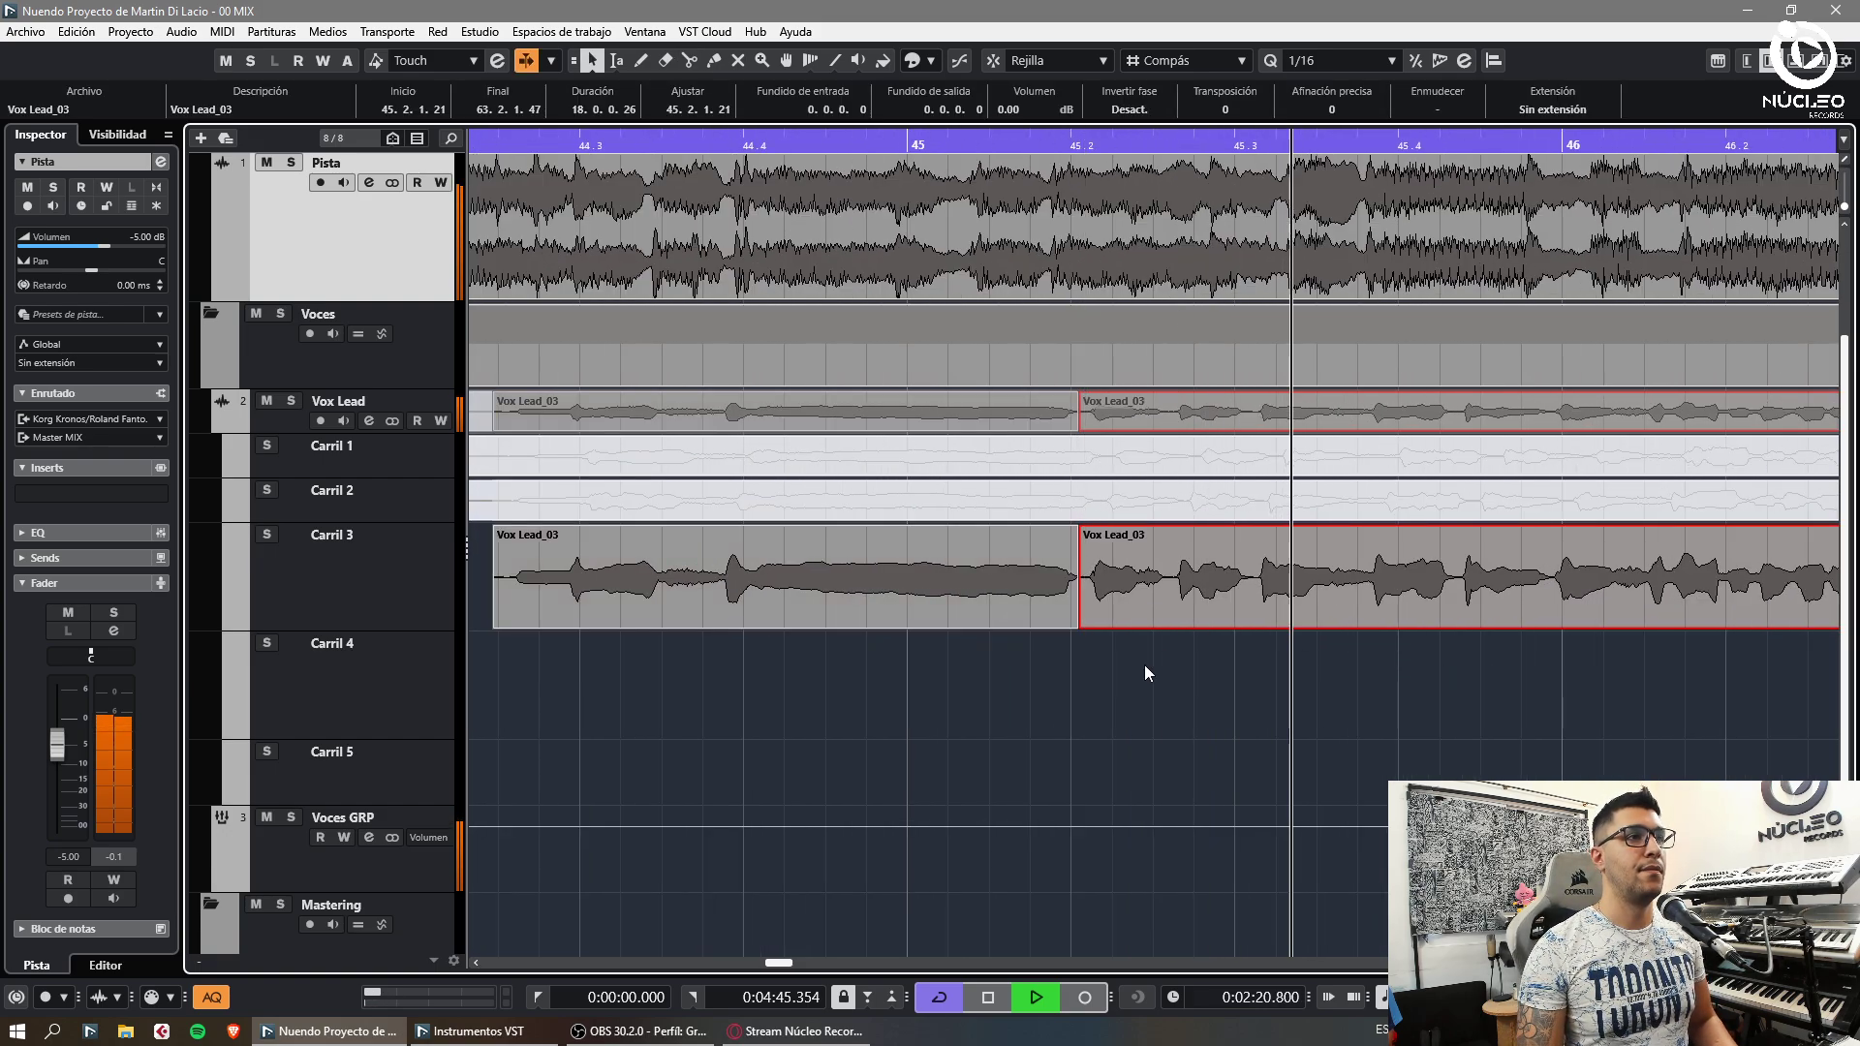
left_click(1143, 664)
left_click_drag(1199, 599, 1205, 599)
left_click(1308, 660)
Split Vox Lead_03 in Carril 3 just before bar 46 and nudge the following segment slightly later to start at 46.1.1.1
key("ctrl+a")
key("g")
left_click(1312, 662)
key("h")
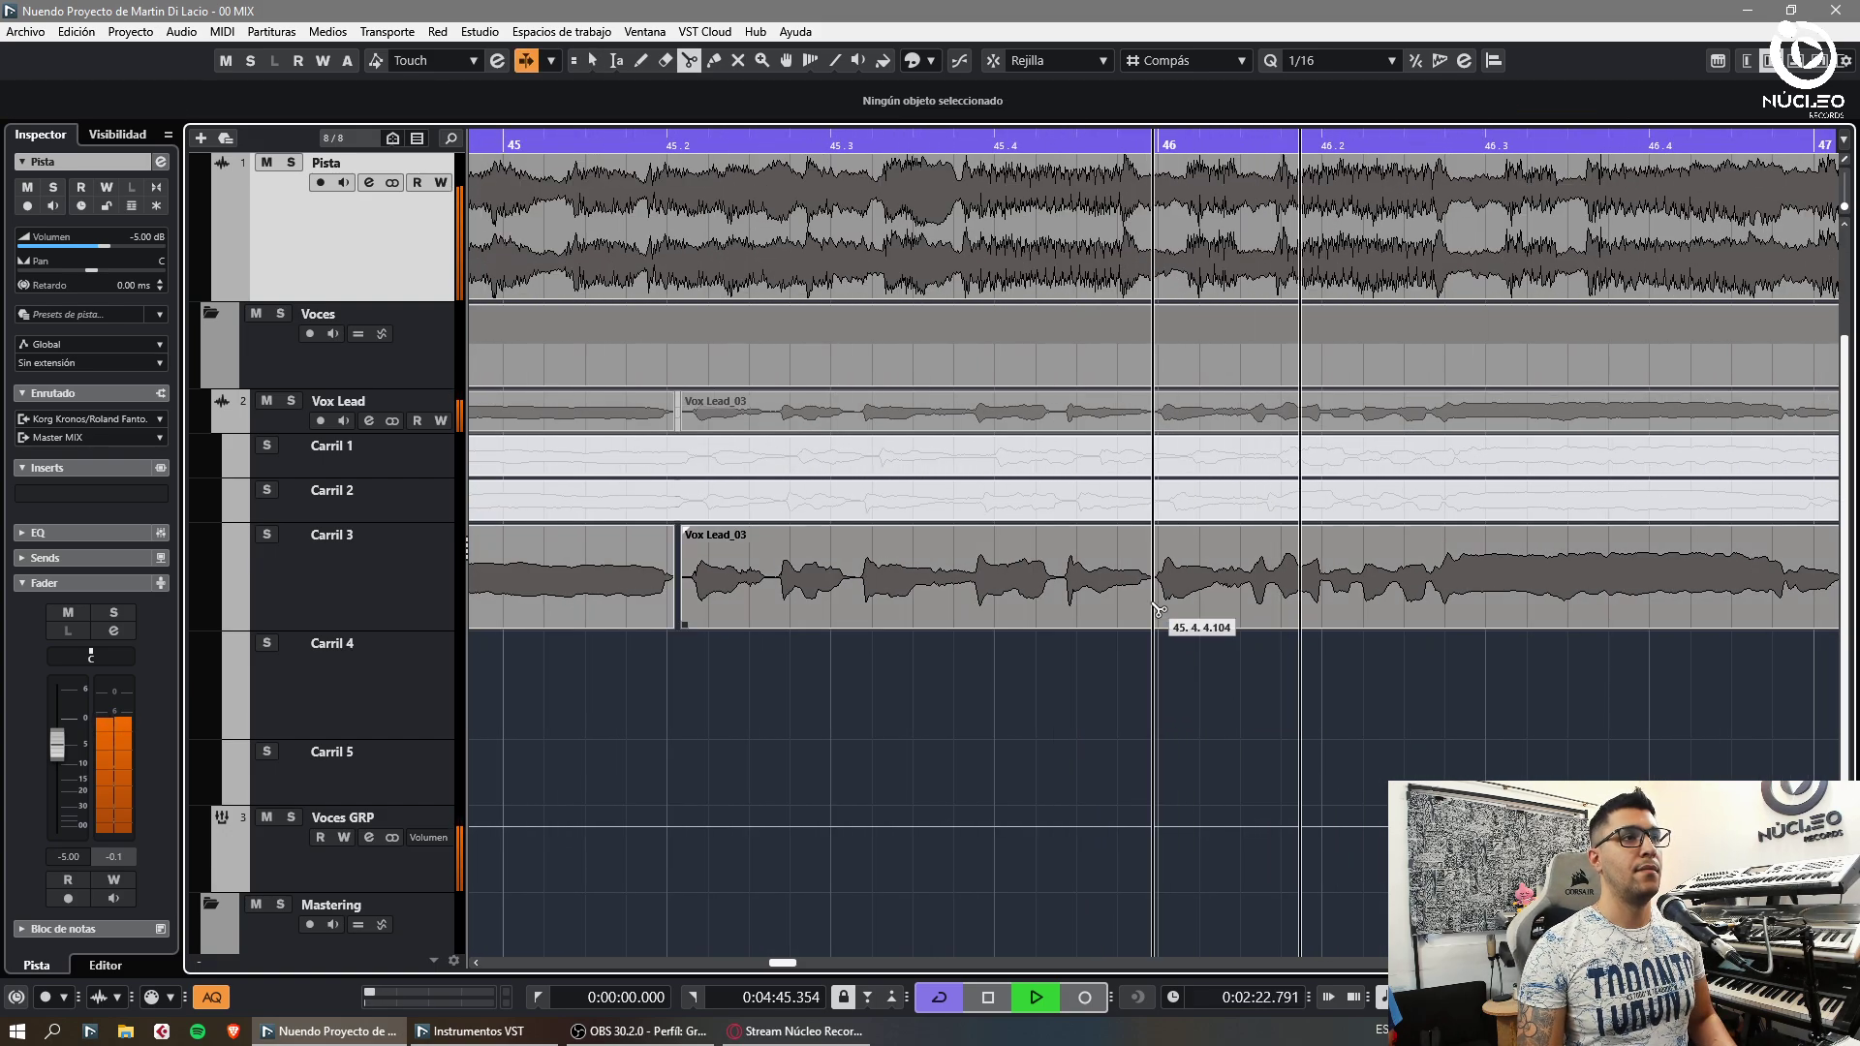
left_click(1152, 616, "alt")
left_click(1171, 649)
left_click_drag(1359, 600, 1365, 600)
key("g")
key("g")
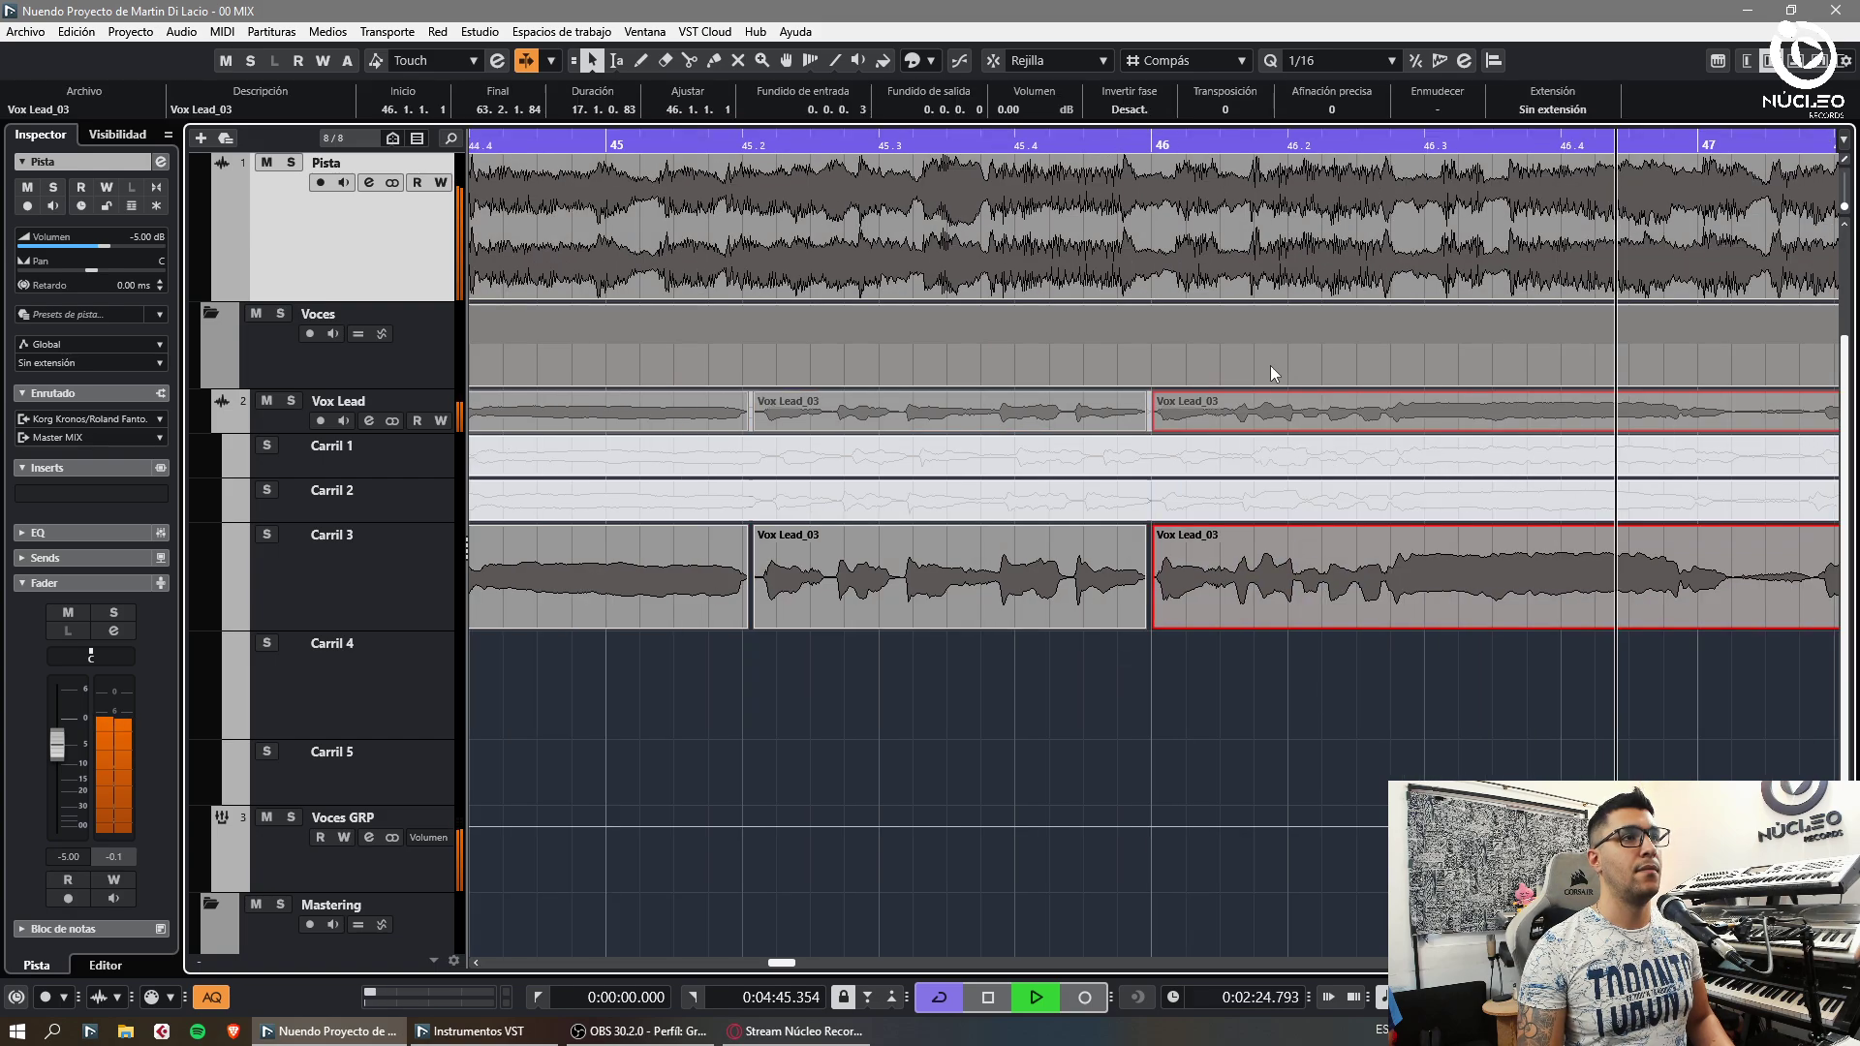
Split Vox Lead_03 in Carril 3 at 47.1.2.76 and about 47.1.4, delete the piece between, and nudge the following segment slightly later
left_click(1478, 689)
key("h")
key("g")
left_click(1182, 616, "alt")
left_click(1230, 615, "alt")
left_click(1207, 611)
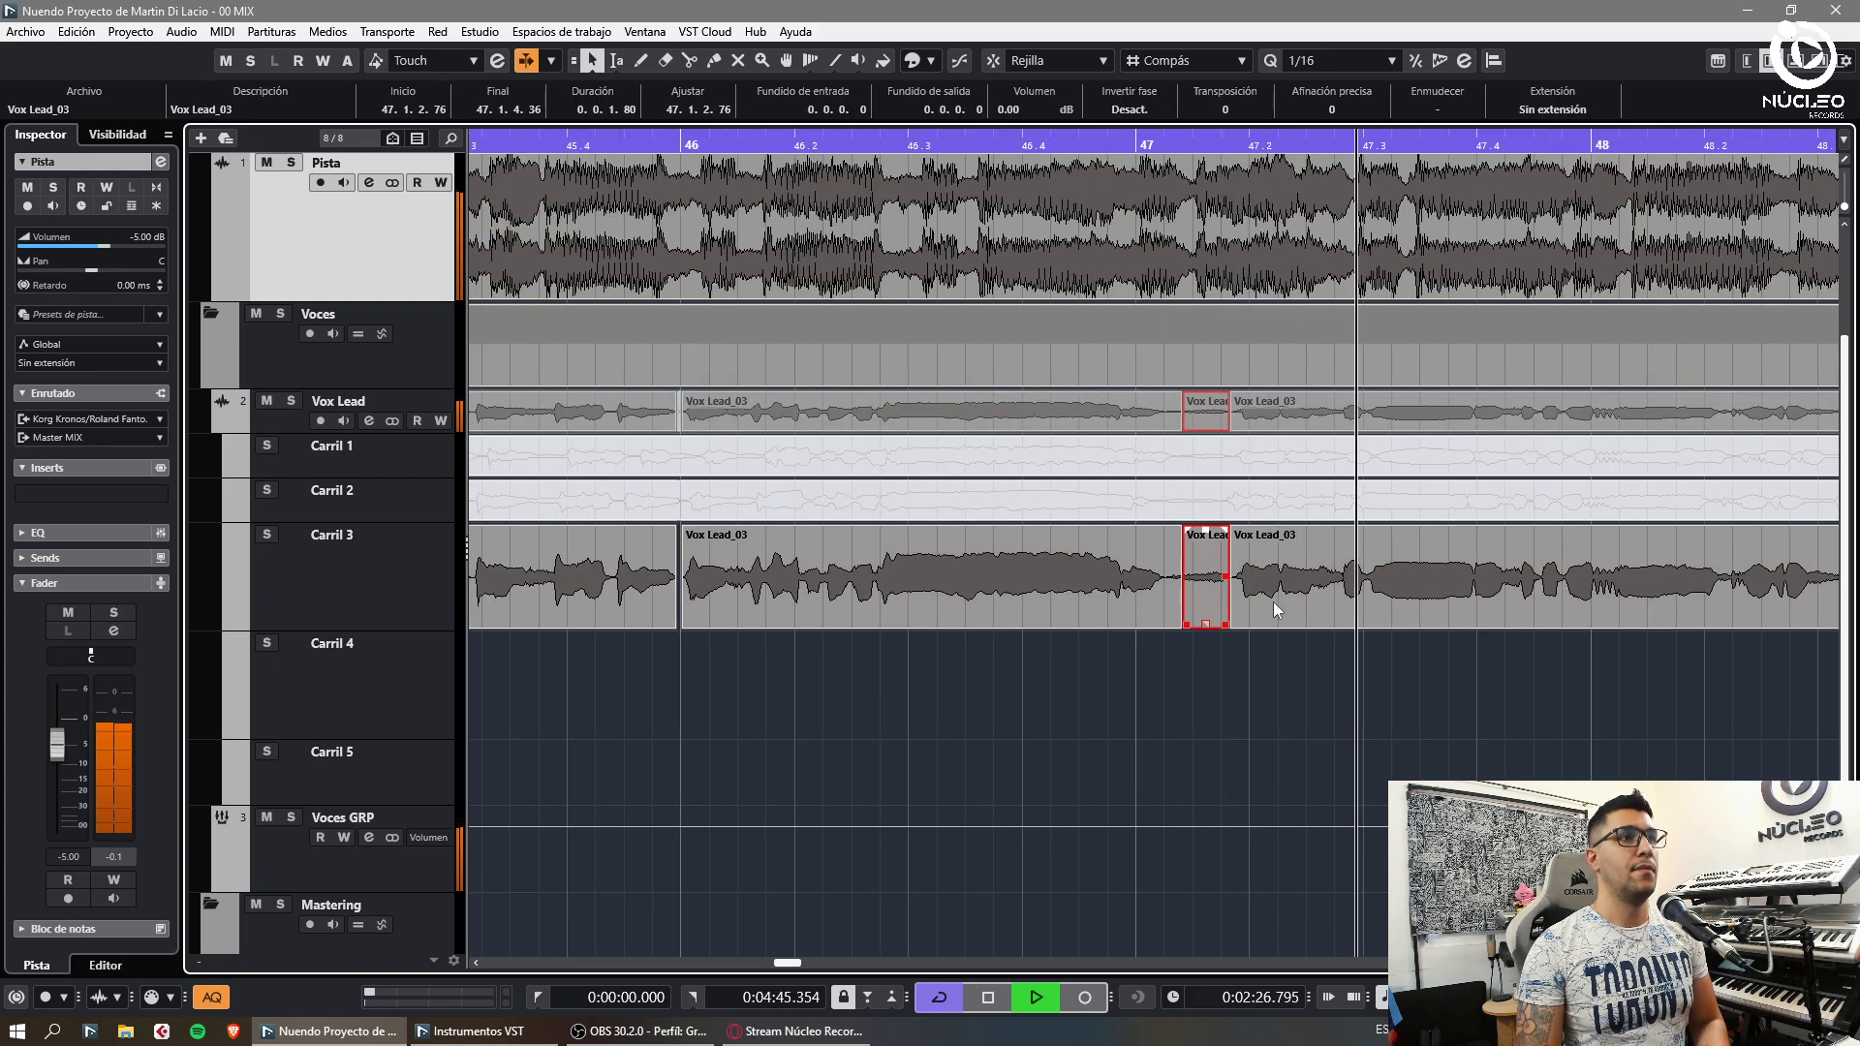
key("Delete")
left_click_drag(1409, 612, 1414, 612)
Split Vox Lead_03 in Carril 3 at about 48.2.1
left_click(1392, 684)
key("g")
key("h")
key("h")
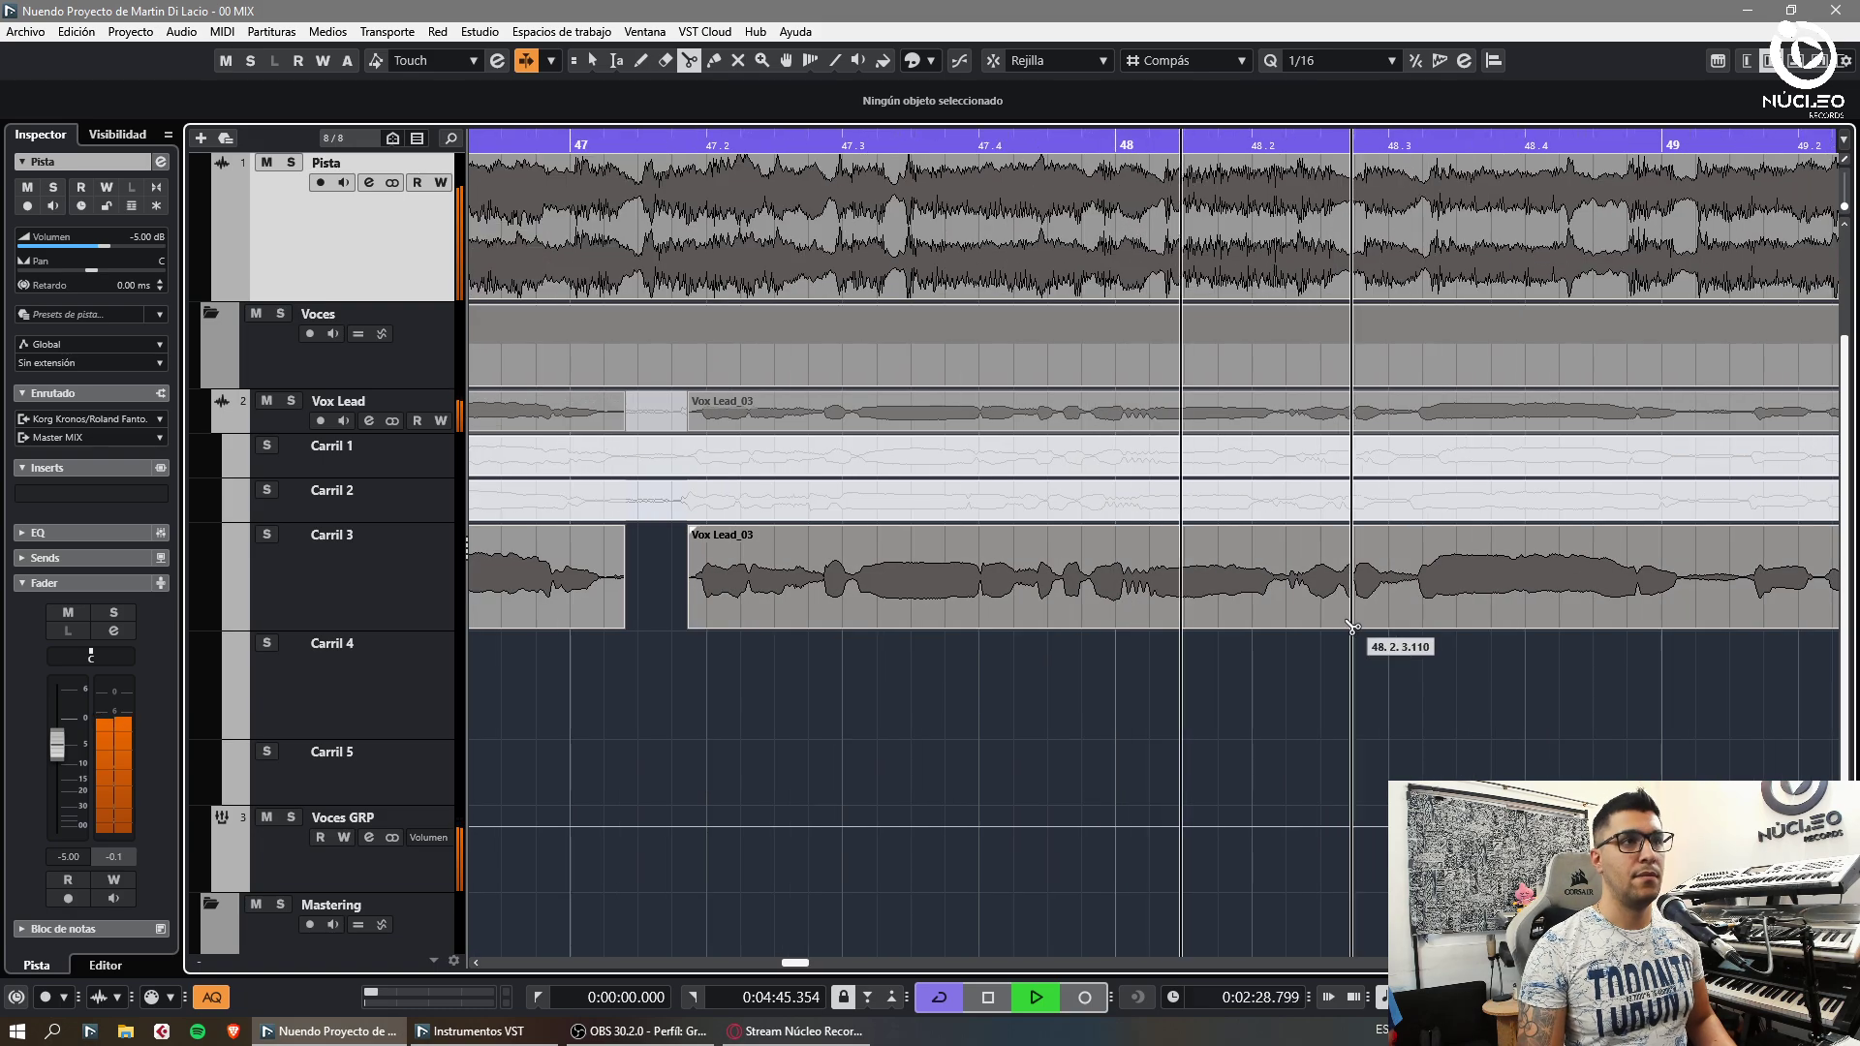
left_click(1271, 598, "alt")
left_click(1347, 605)
key("x")
left_click(1426, 691)
key("g")
key("g")
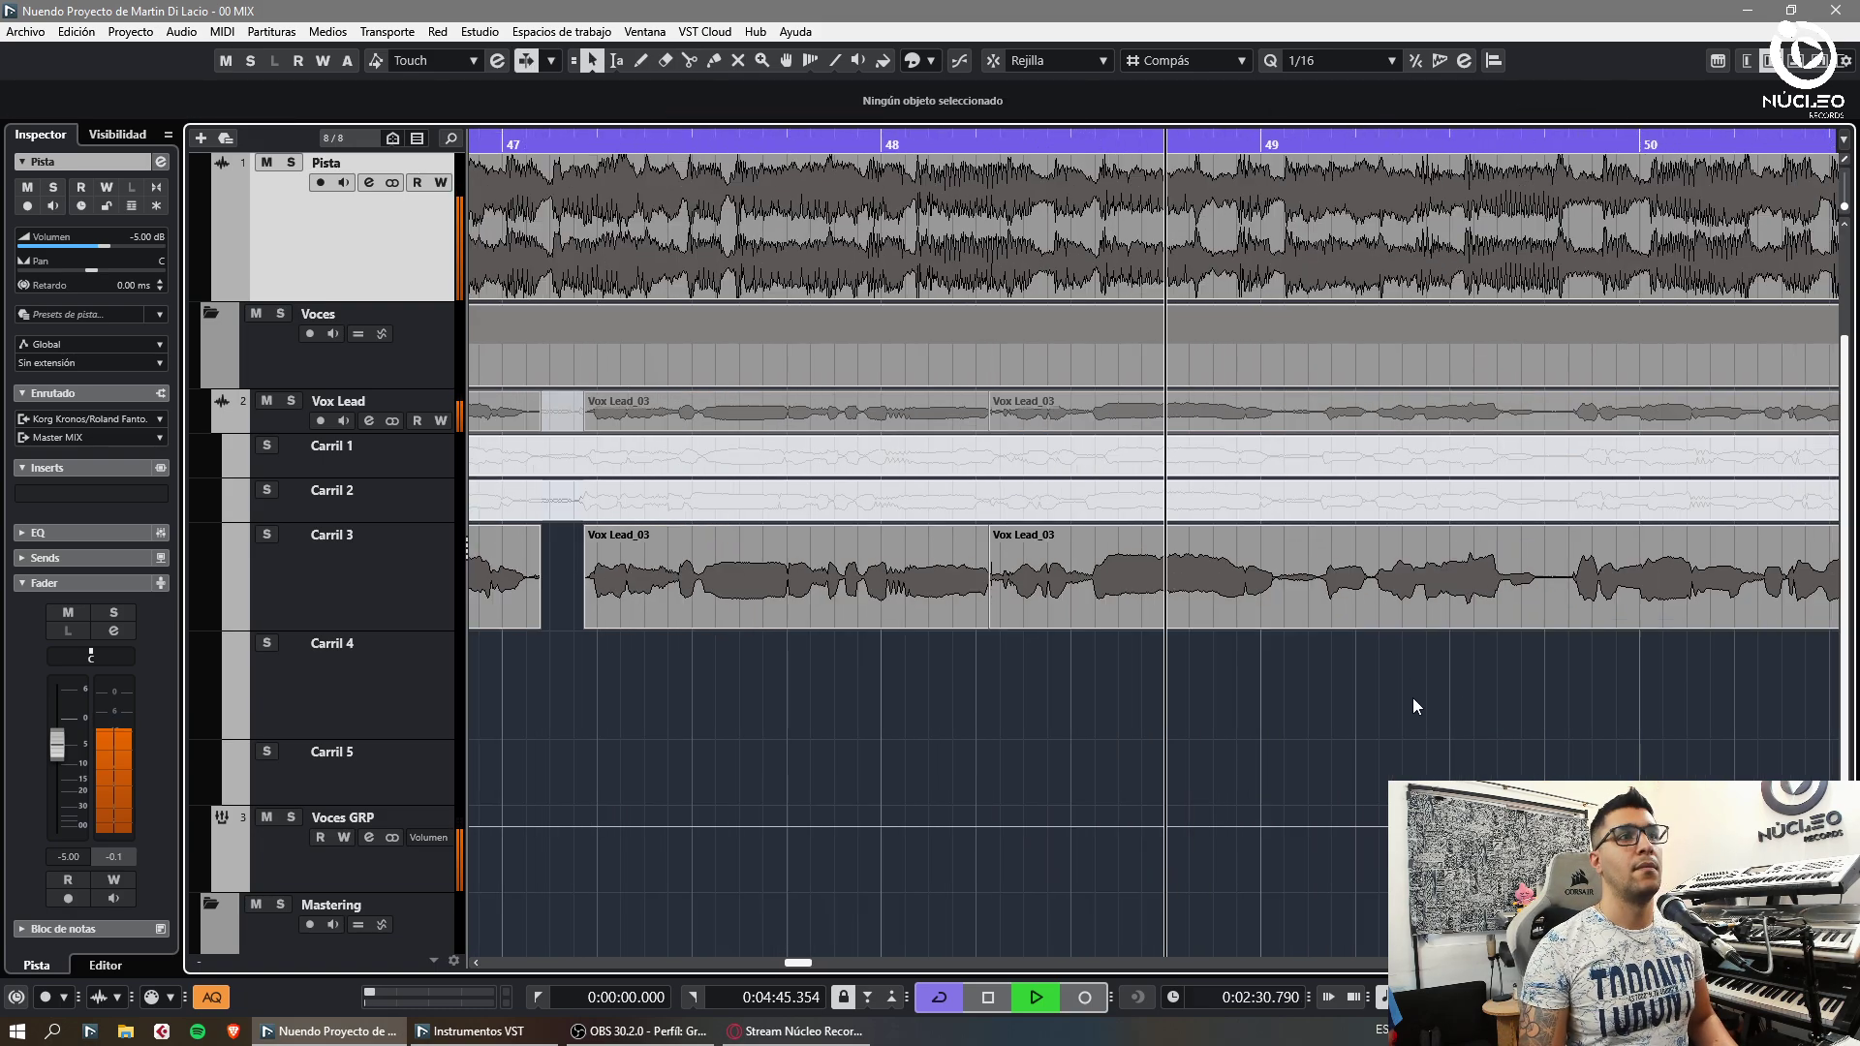
Listen to Vox Lead_03 in Carril 3 across bars 49 to 51 and examine its phrase boundaries
key("h")
key("1")
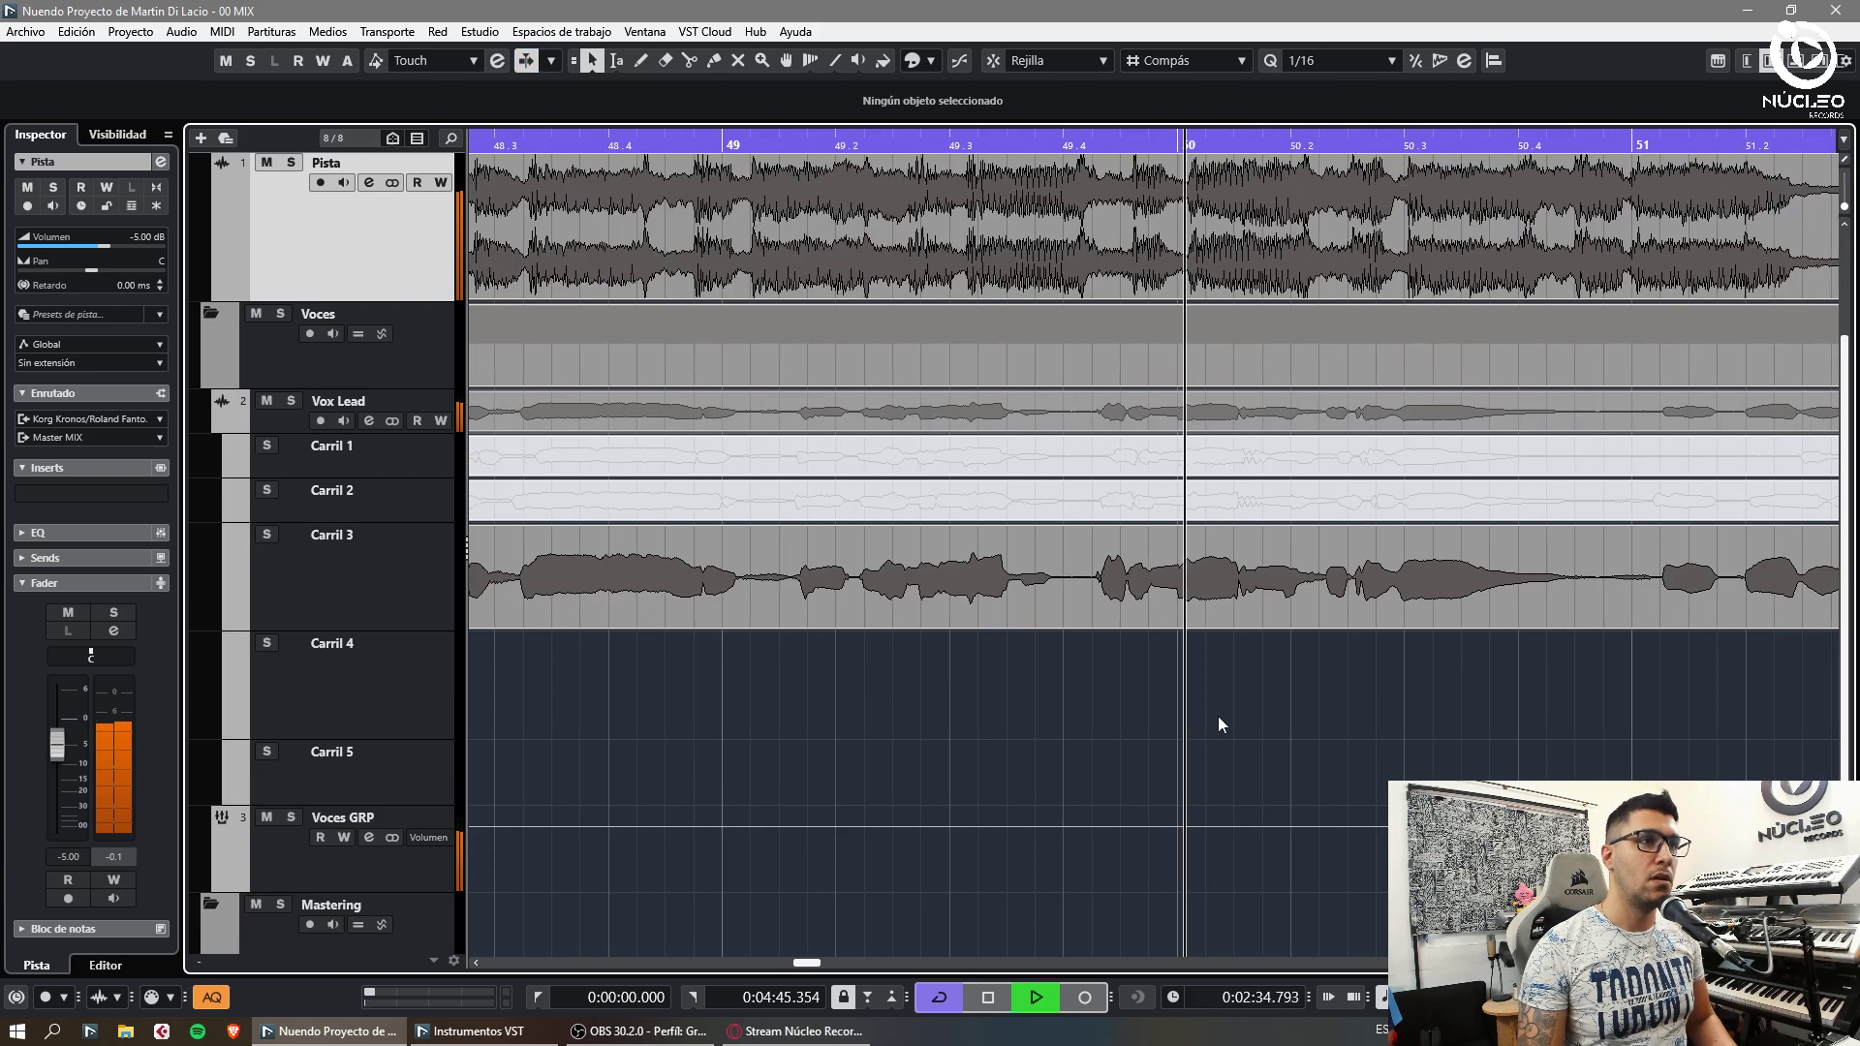
key("g")
key("3")
key("f")
key("1")
key("f")
key("g")
key("g")
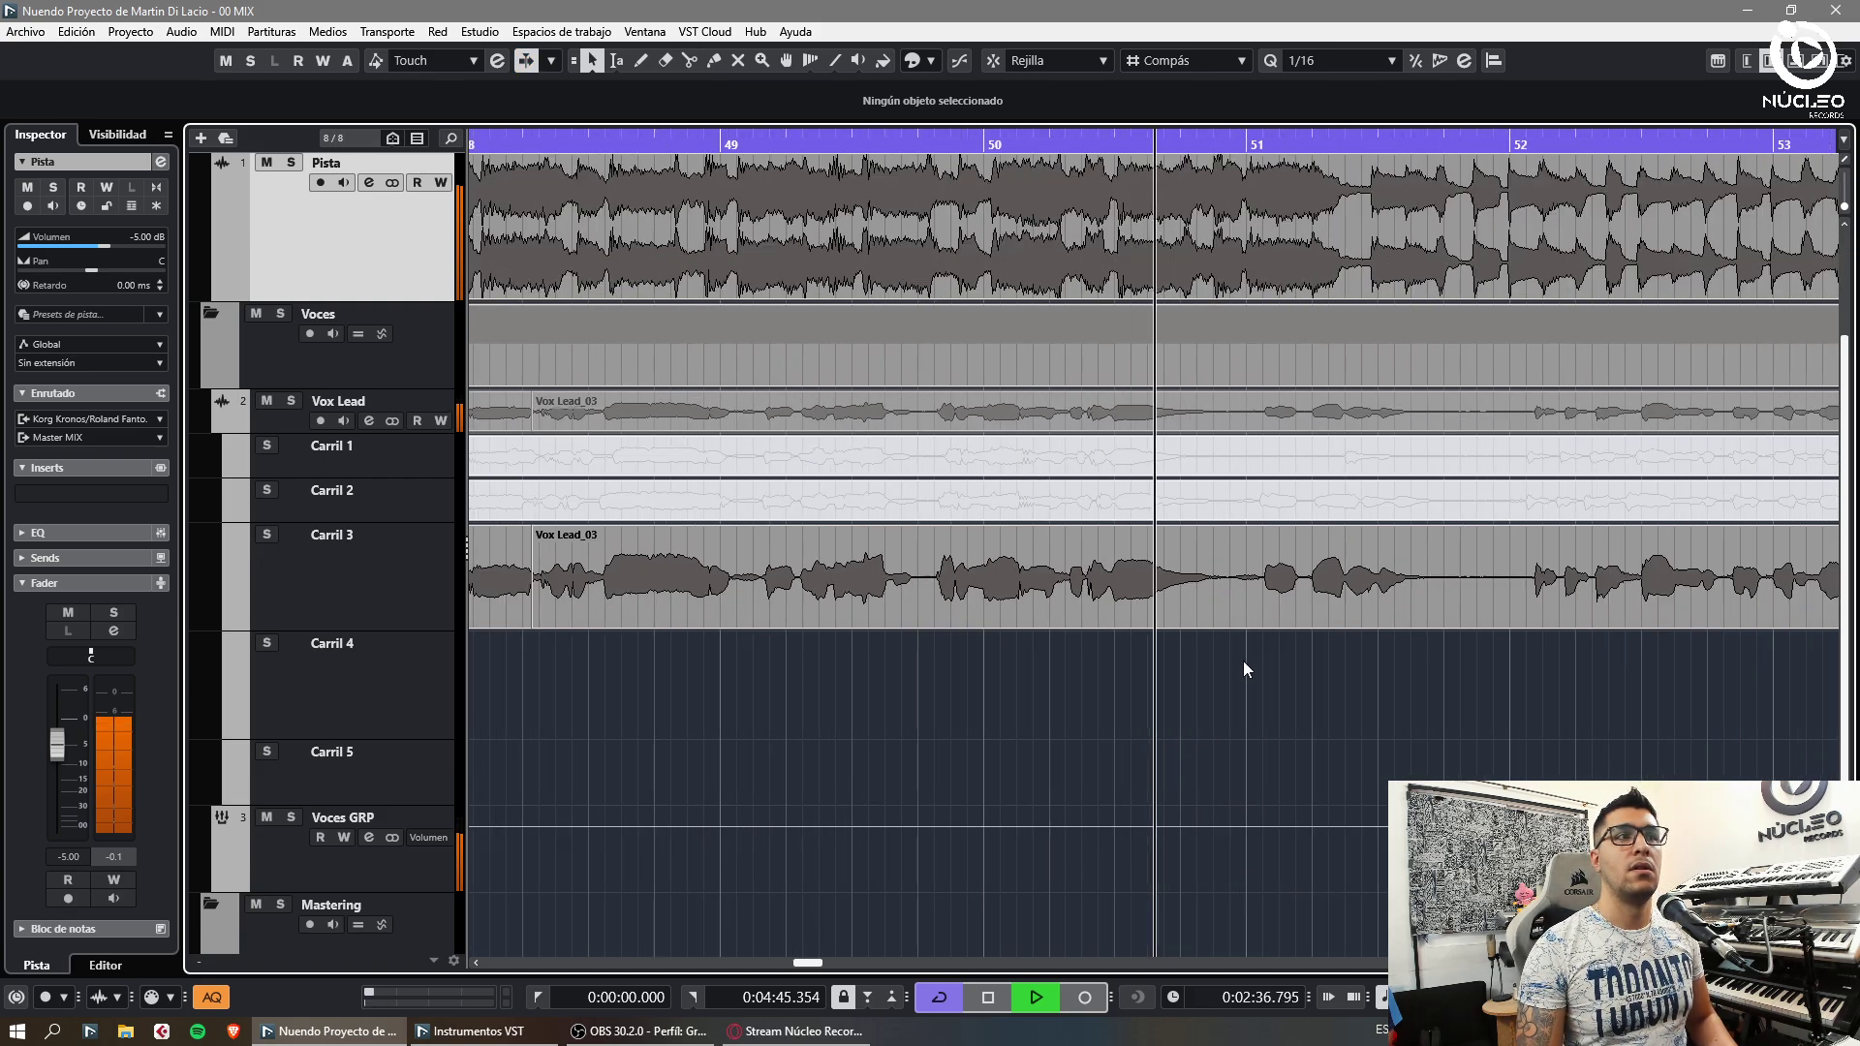
key("h")
key("3")
key("f")
key("1")
key("h")
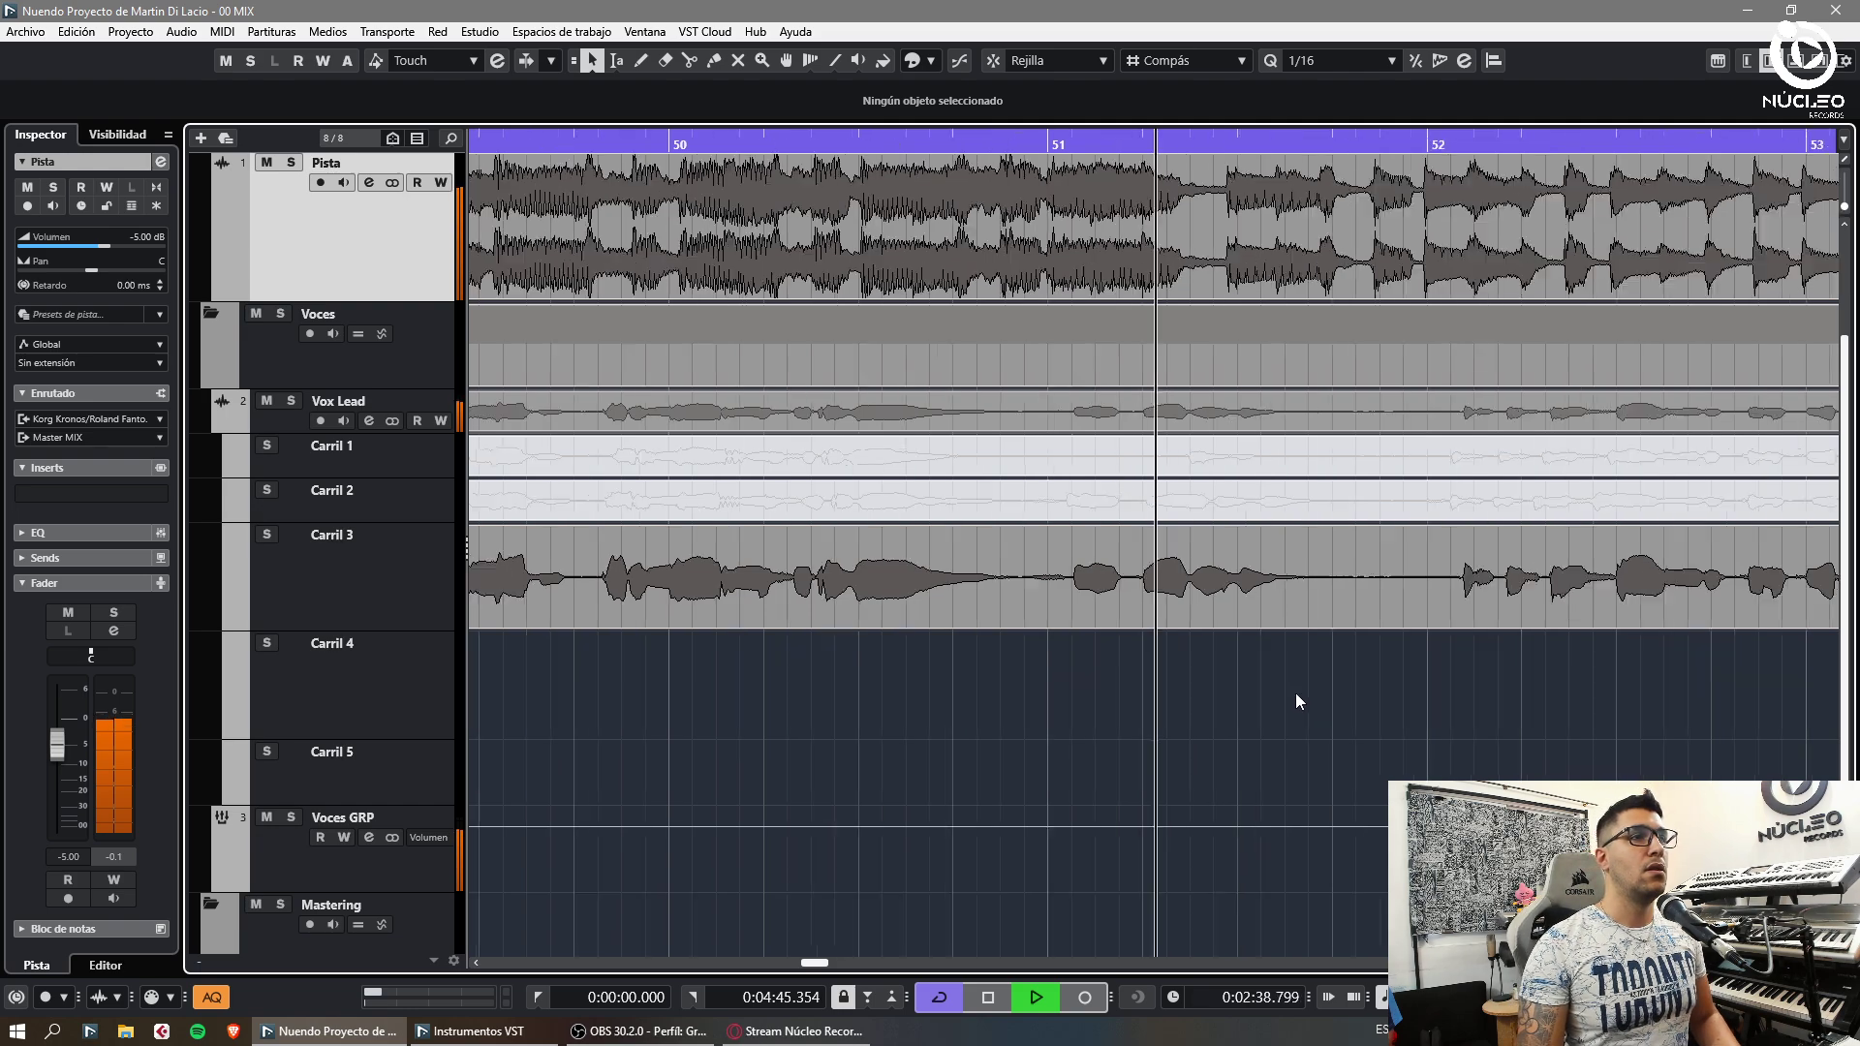
Split Vox Lead_03 in Carril 3 at 51.3.4.45 and 52.1.1.83, delete the piece between, and nudge the following segment earlier to 52.1.1.76
key("3")
left_click(1325, 602)
left_click(1477, 601)
key("1")
left_click(1441, 598)
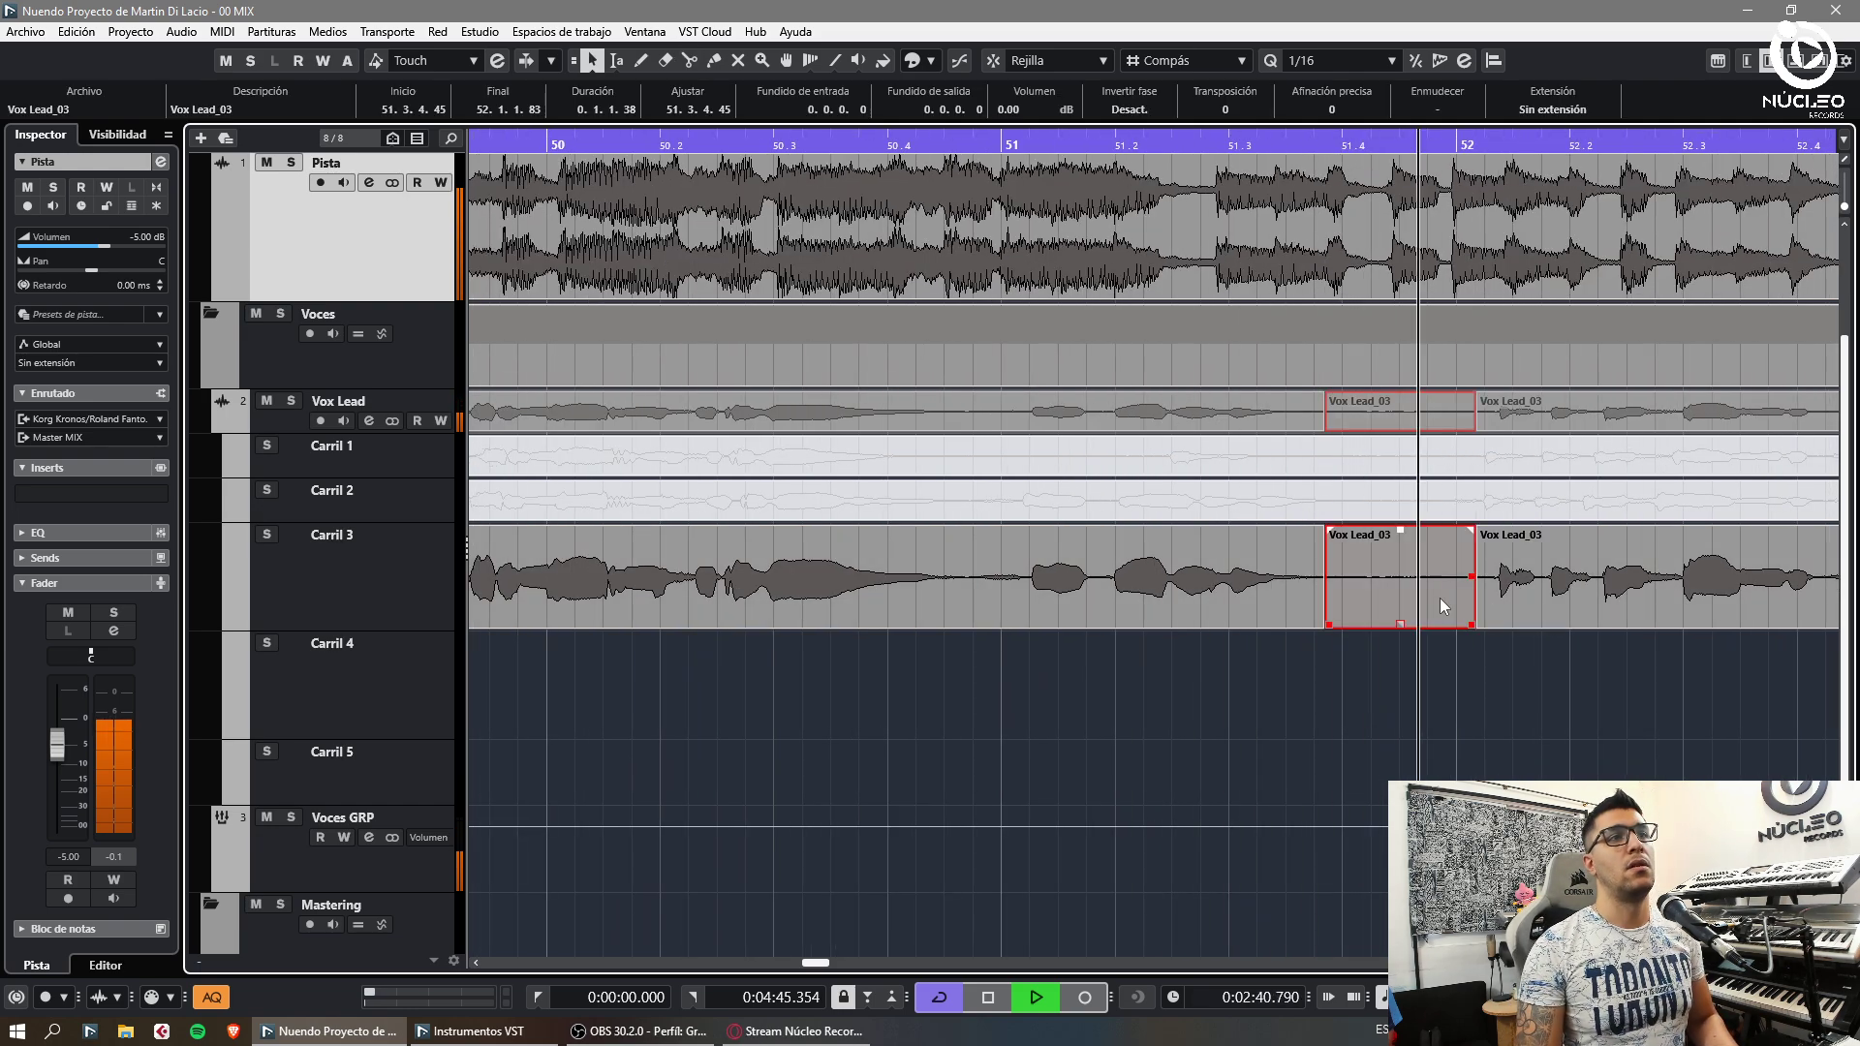
key("Delete")
key("h")
key("h")
key("h")
left_click_drag(1497, 614, 1494, 614)
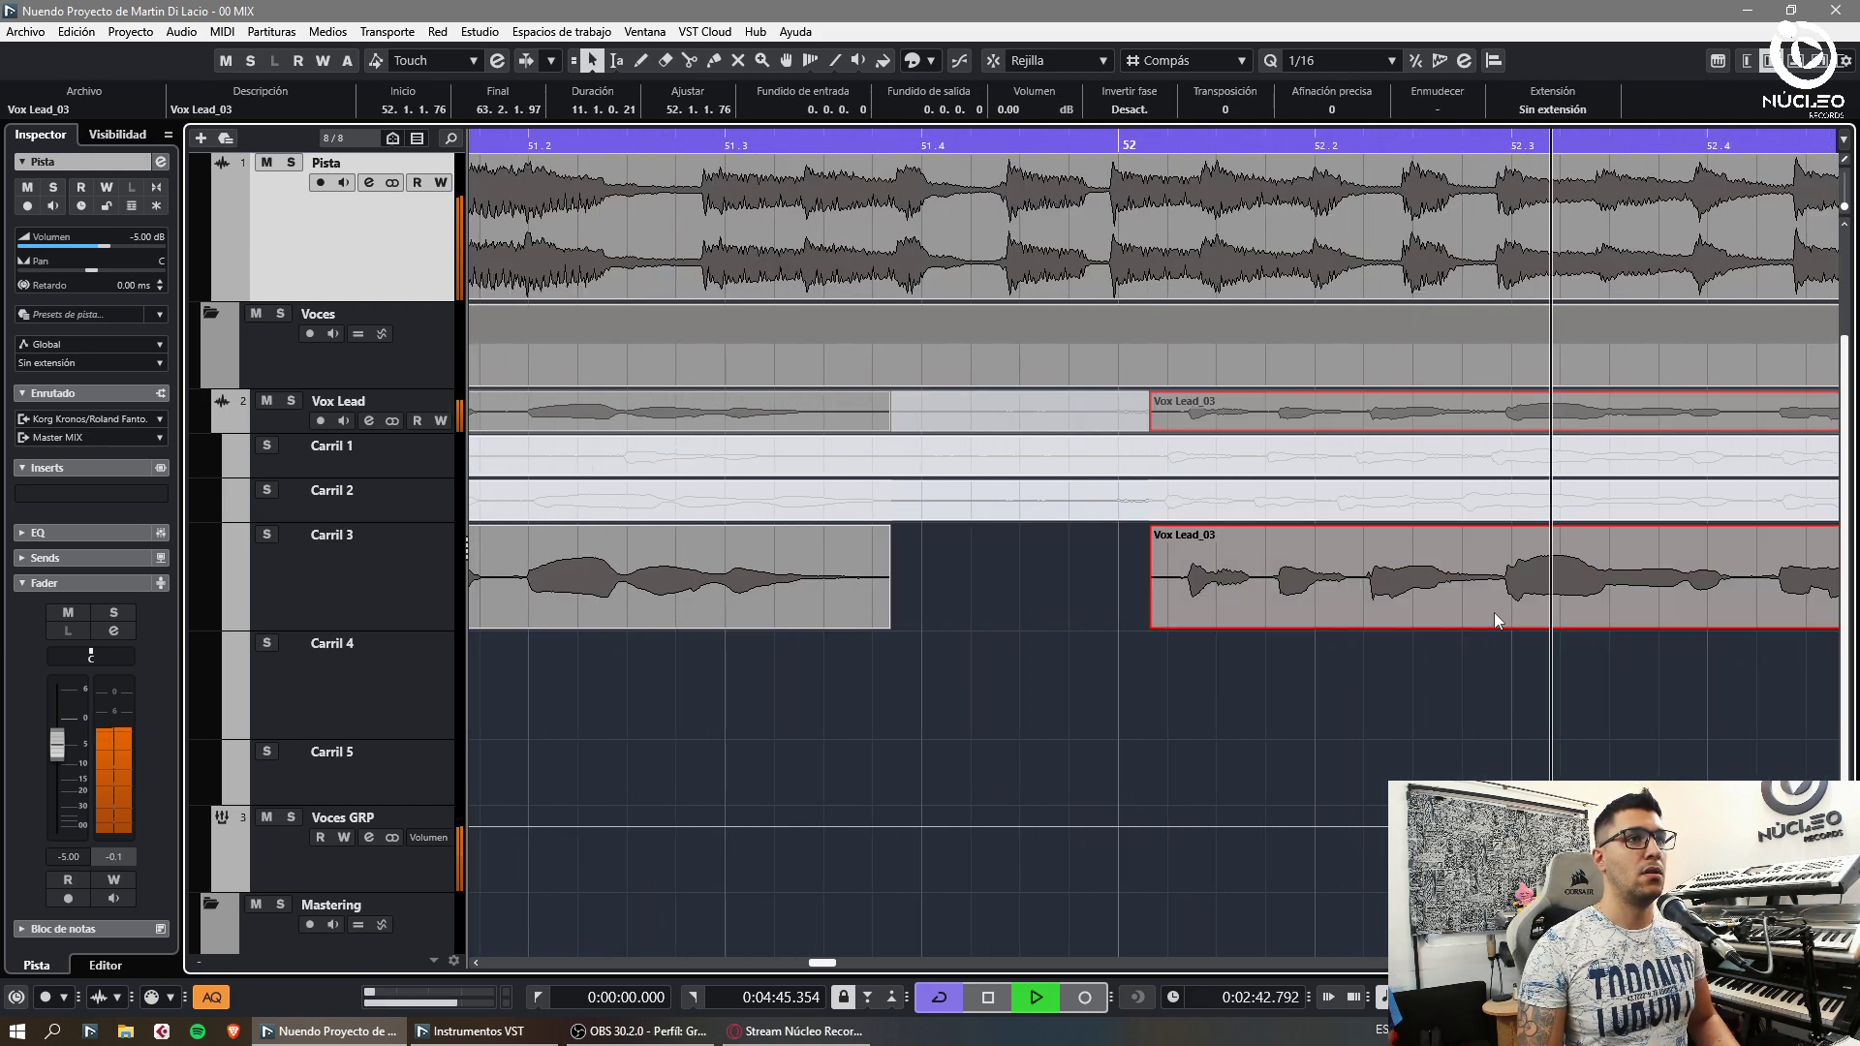
Split Vox Lead_03 in Carril 3 at 52.4.2.9
key("g")
key("f")
key("alt+x")
key("g")
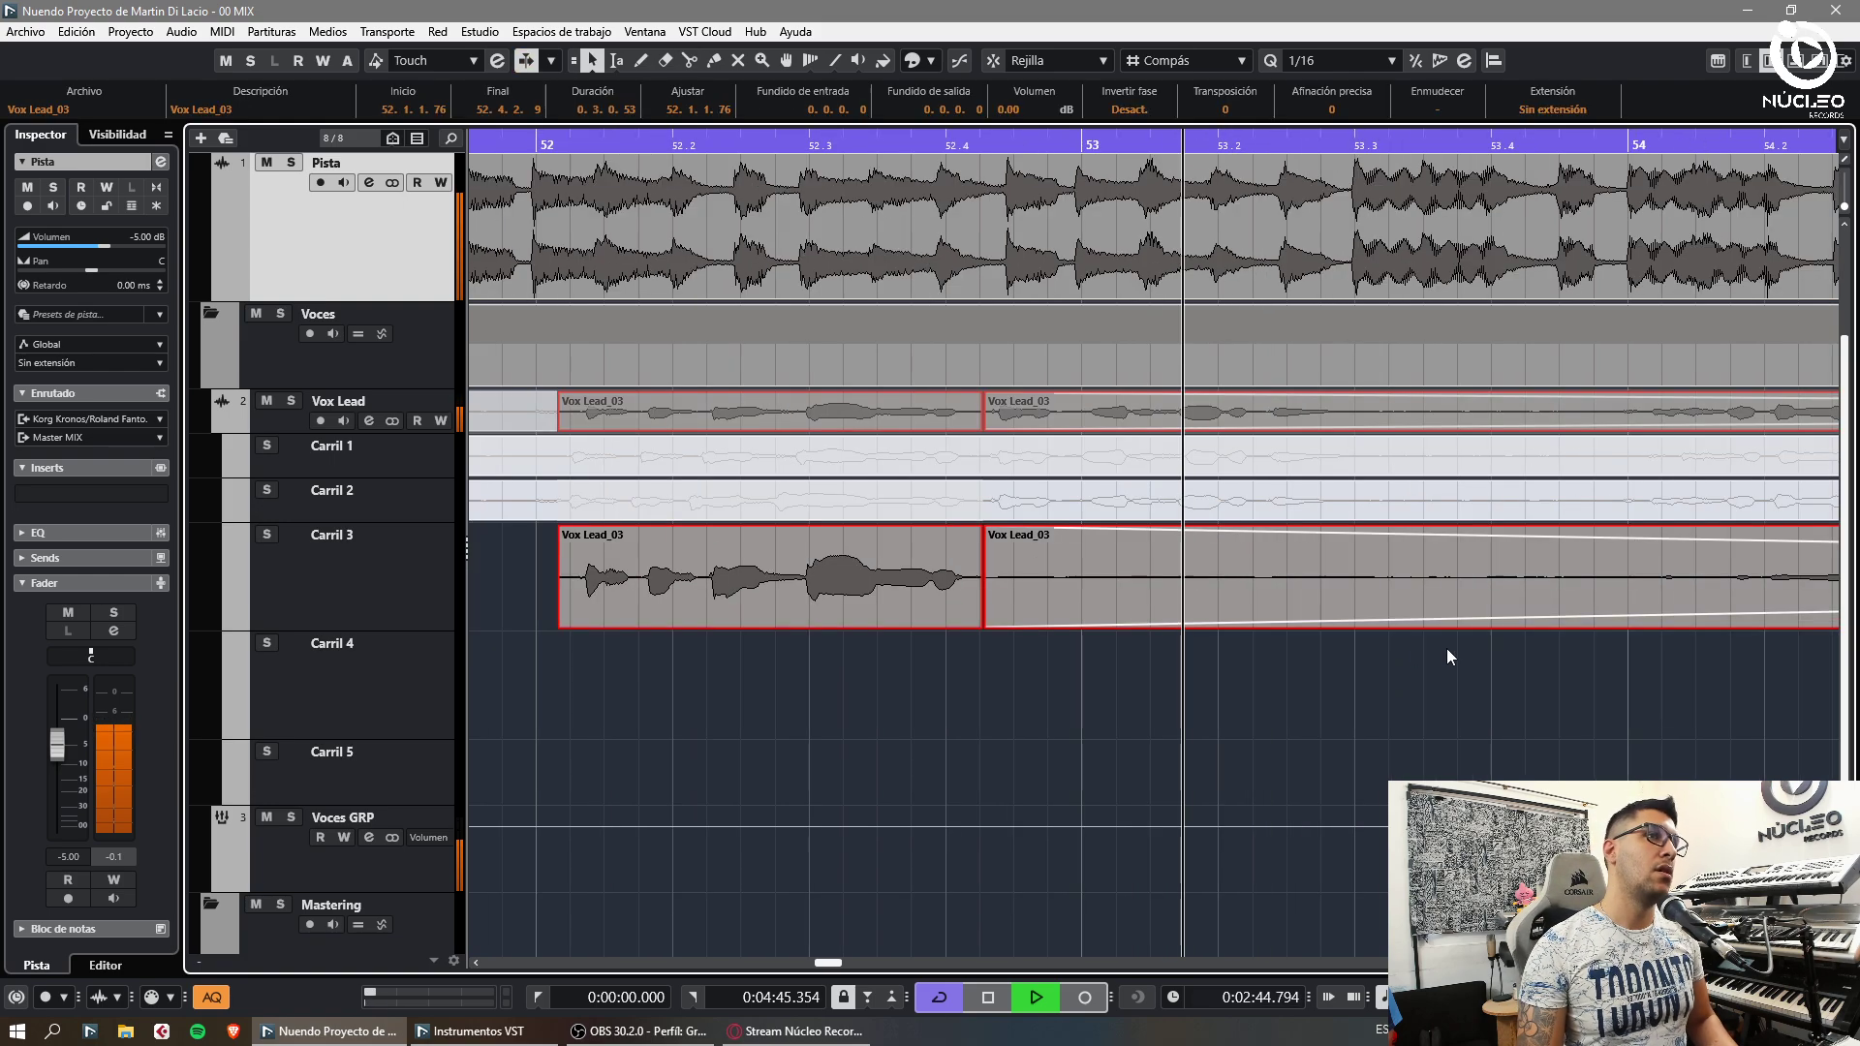
scroll(1445, 632, "left", 4)
Split Vox Lead_03 in Carril 3 at about 53.3.3 and 54.1.1, delete the piece between, and nudge the following segment later to 54.1.2.9
key("g")
key("3")
key("h")
left_click(1121, 616)
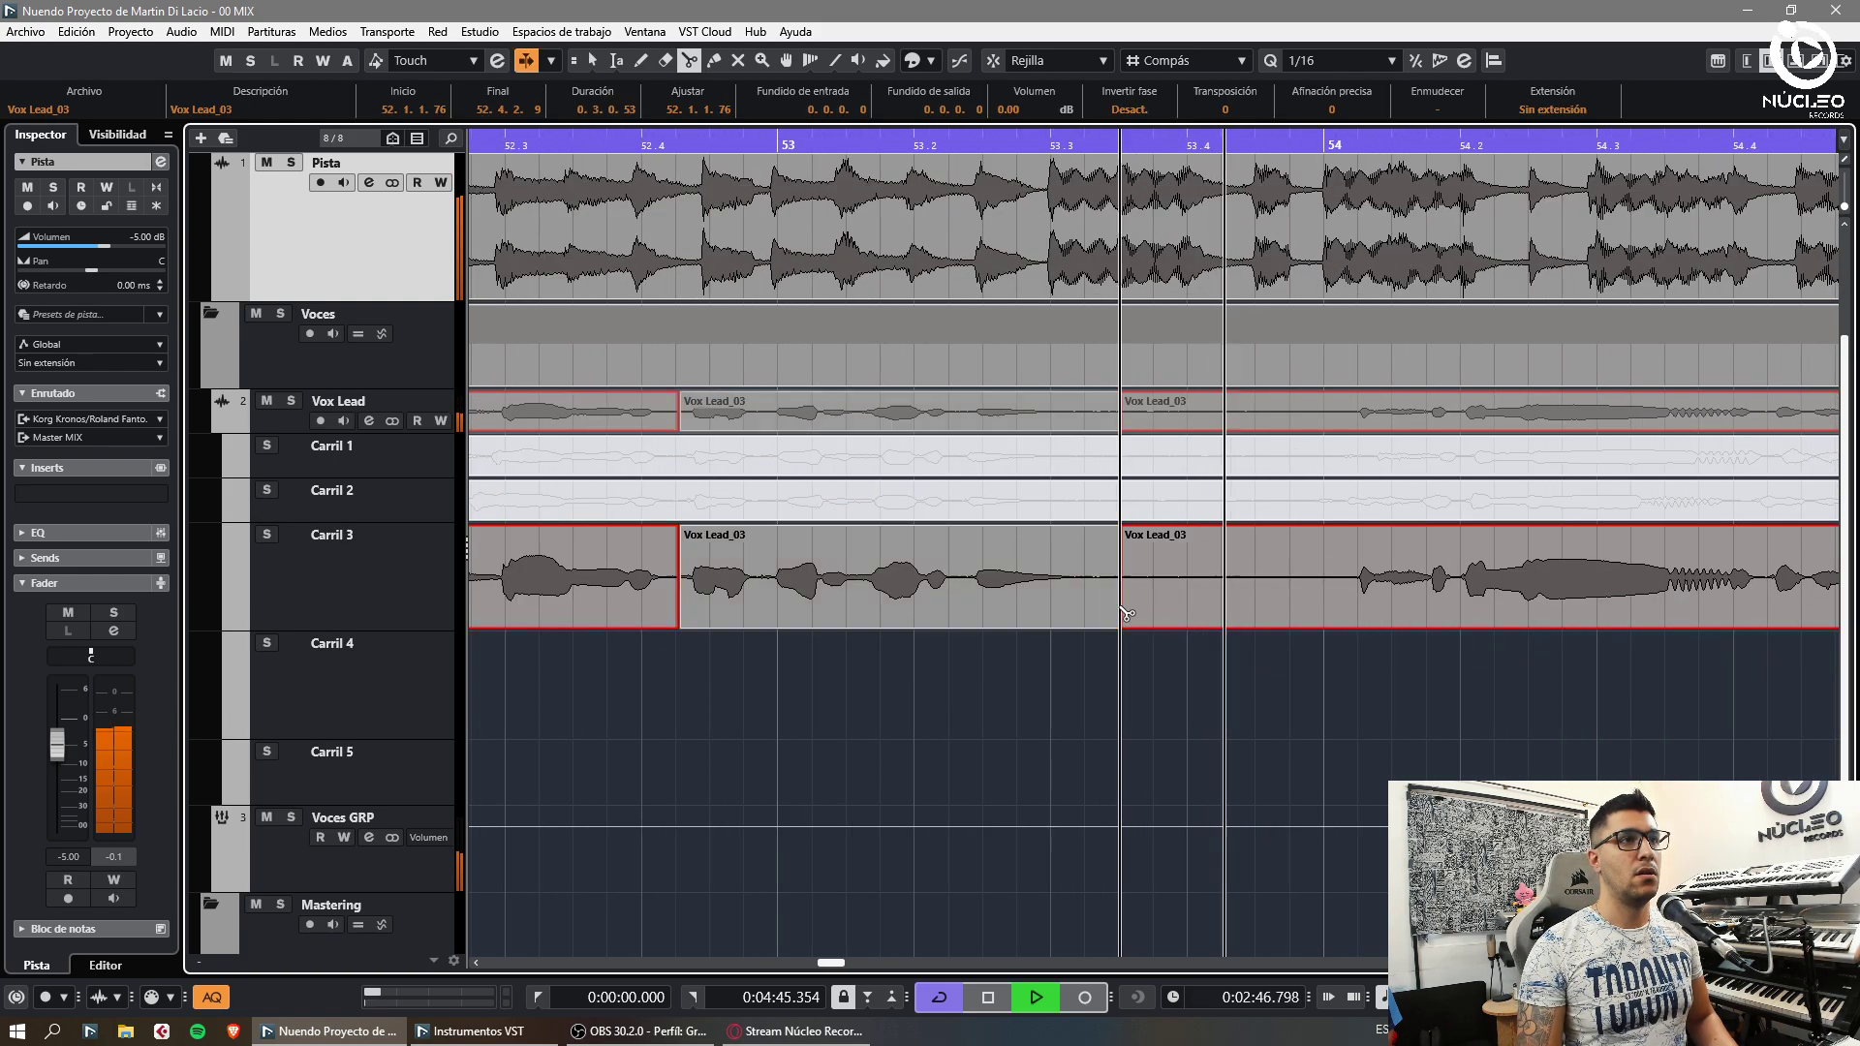
left_click(1354, 610)
key("1")
left_click(1334, 608)
key("Delete")
left_click_drag(1548, 612, 1555, 615)
Split Vox Lead_03 in Carril 3 at about 54.4.2.21 and nudge the following segment slightly earlier
key("f")
key("3")
left_click(1277, 602)
key("1")
left_click_drag(1318, 607, 1315, 608)
key("g")
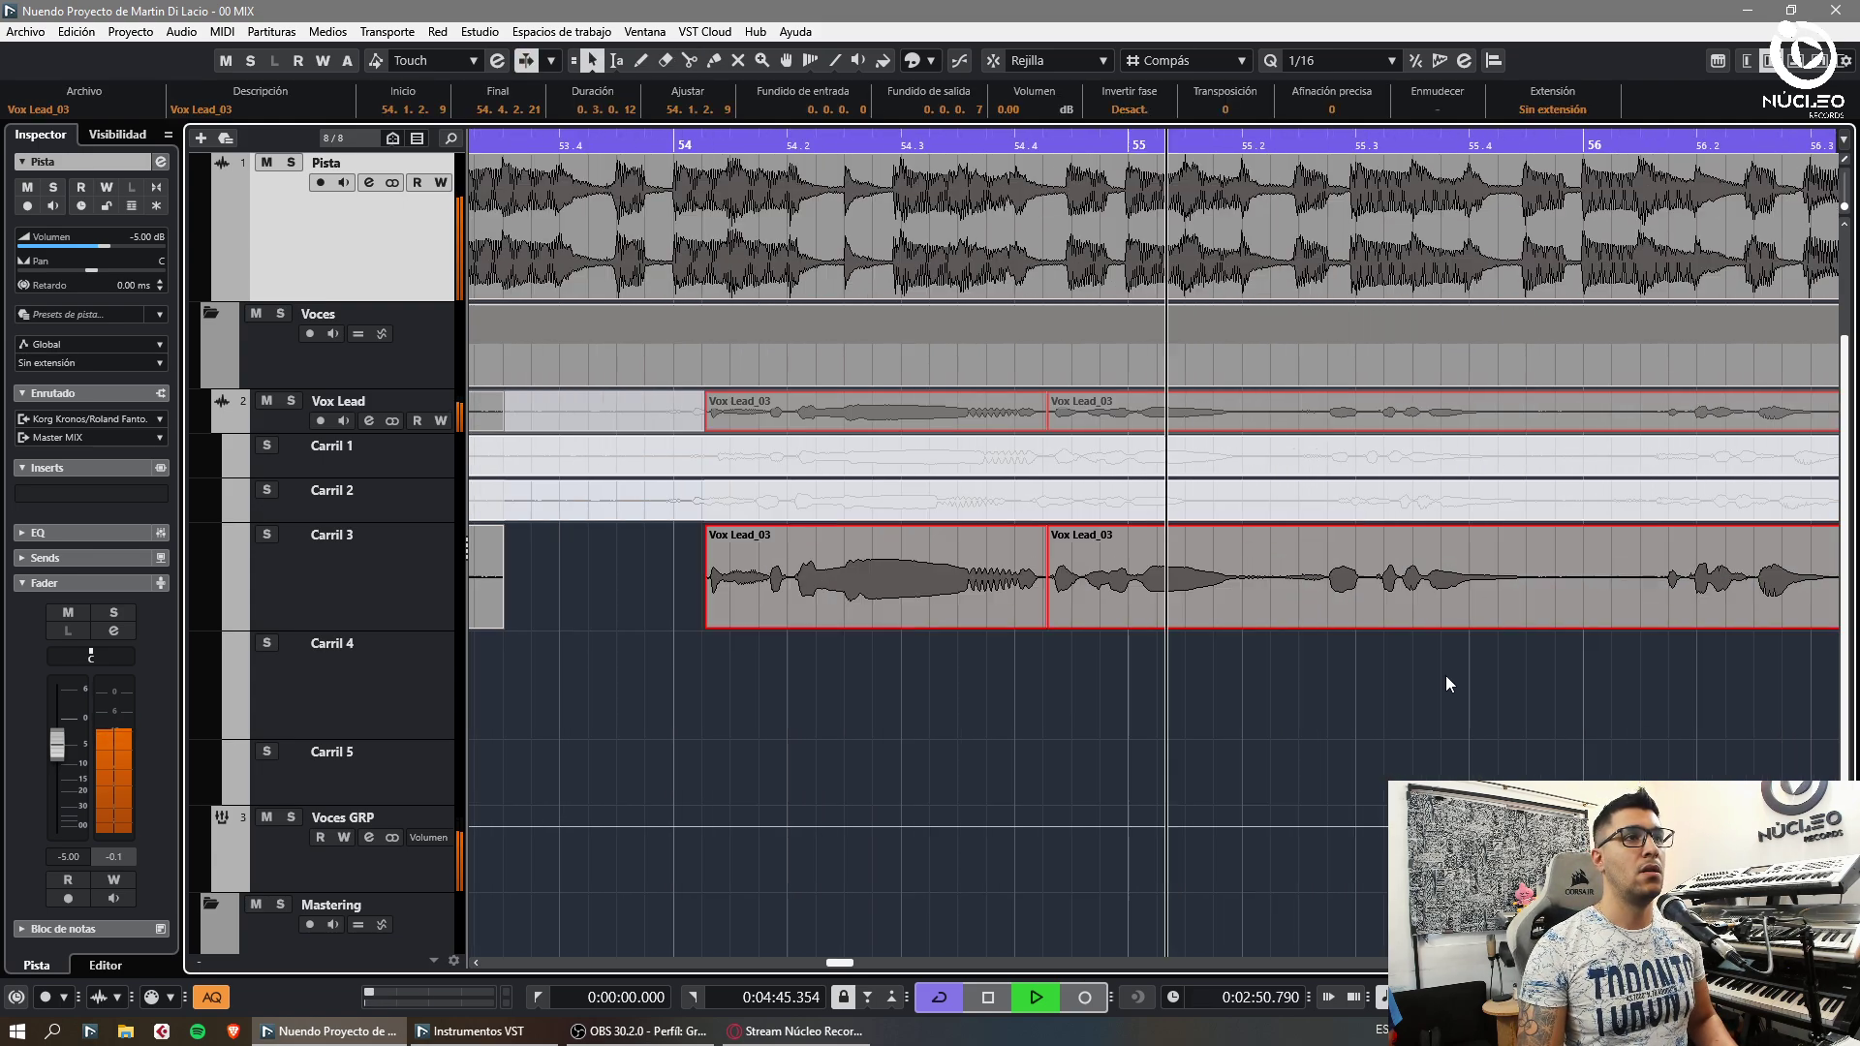
left_click(1445, 679)
Split Vox Lead_03 in Carril 3 at about 55.2.1 and 55.2.3.110, delete the piece between, and nudge the following segment slightly earlier
key("h")
key("3")
left_click(1239, 610)
left_click(1327, 607)
key("1")
left_click(1303, 611)
key("Delete")
left_click_drag(1449, 592, 1445, 590)
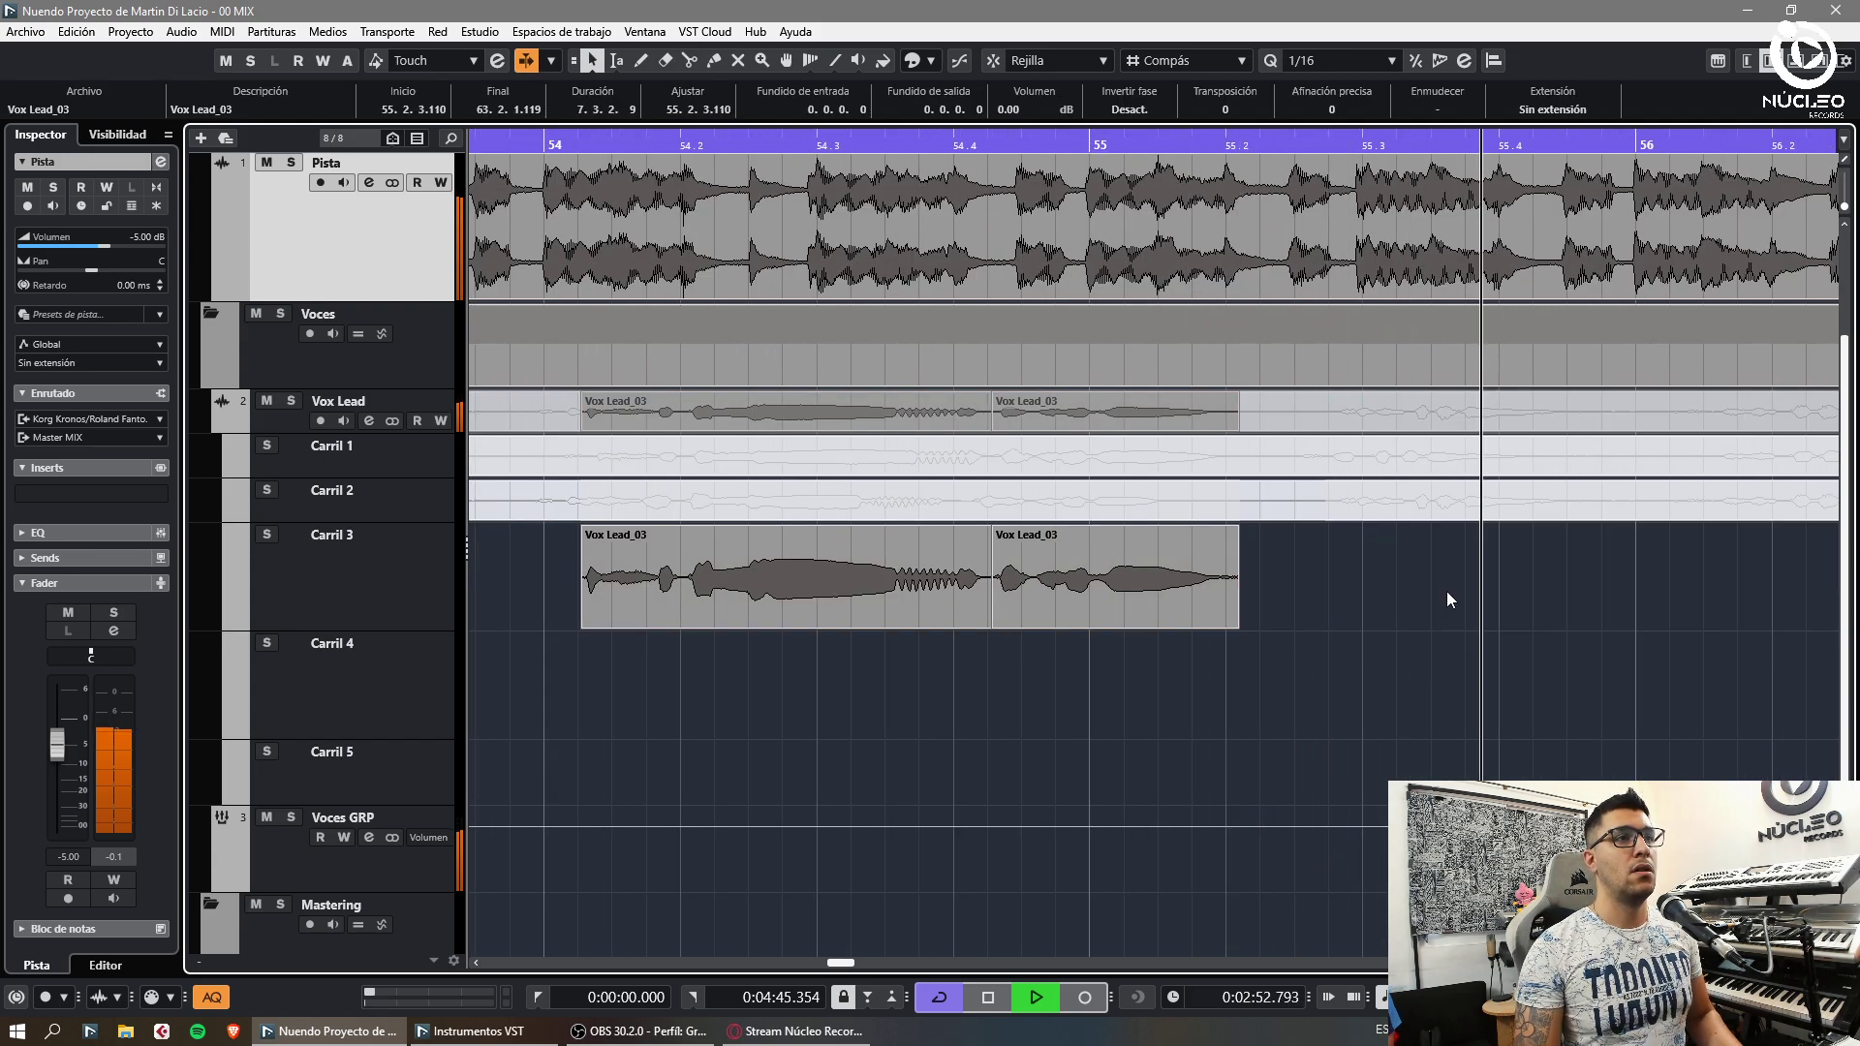
Split Vox Lead_03 in Carril 3 at about 55.4.2 and at 56.1.3.60, and delete the piece between the cuts
left_click(1308, 695)
key("g")
key("h")
left_click(1248, 596)
key("1")
left_click(1307, 607, "alt")
left_click(1149, 601, "alt")
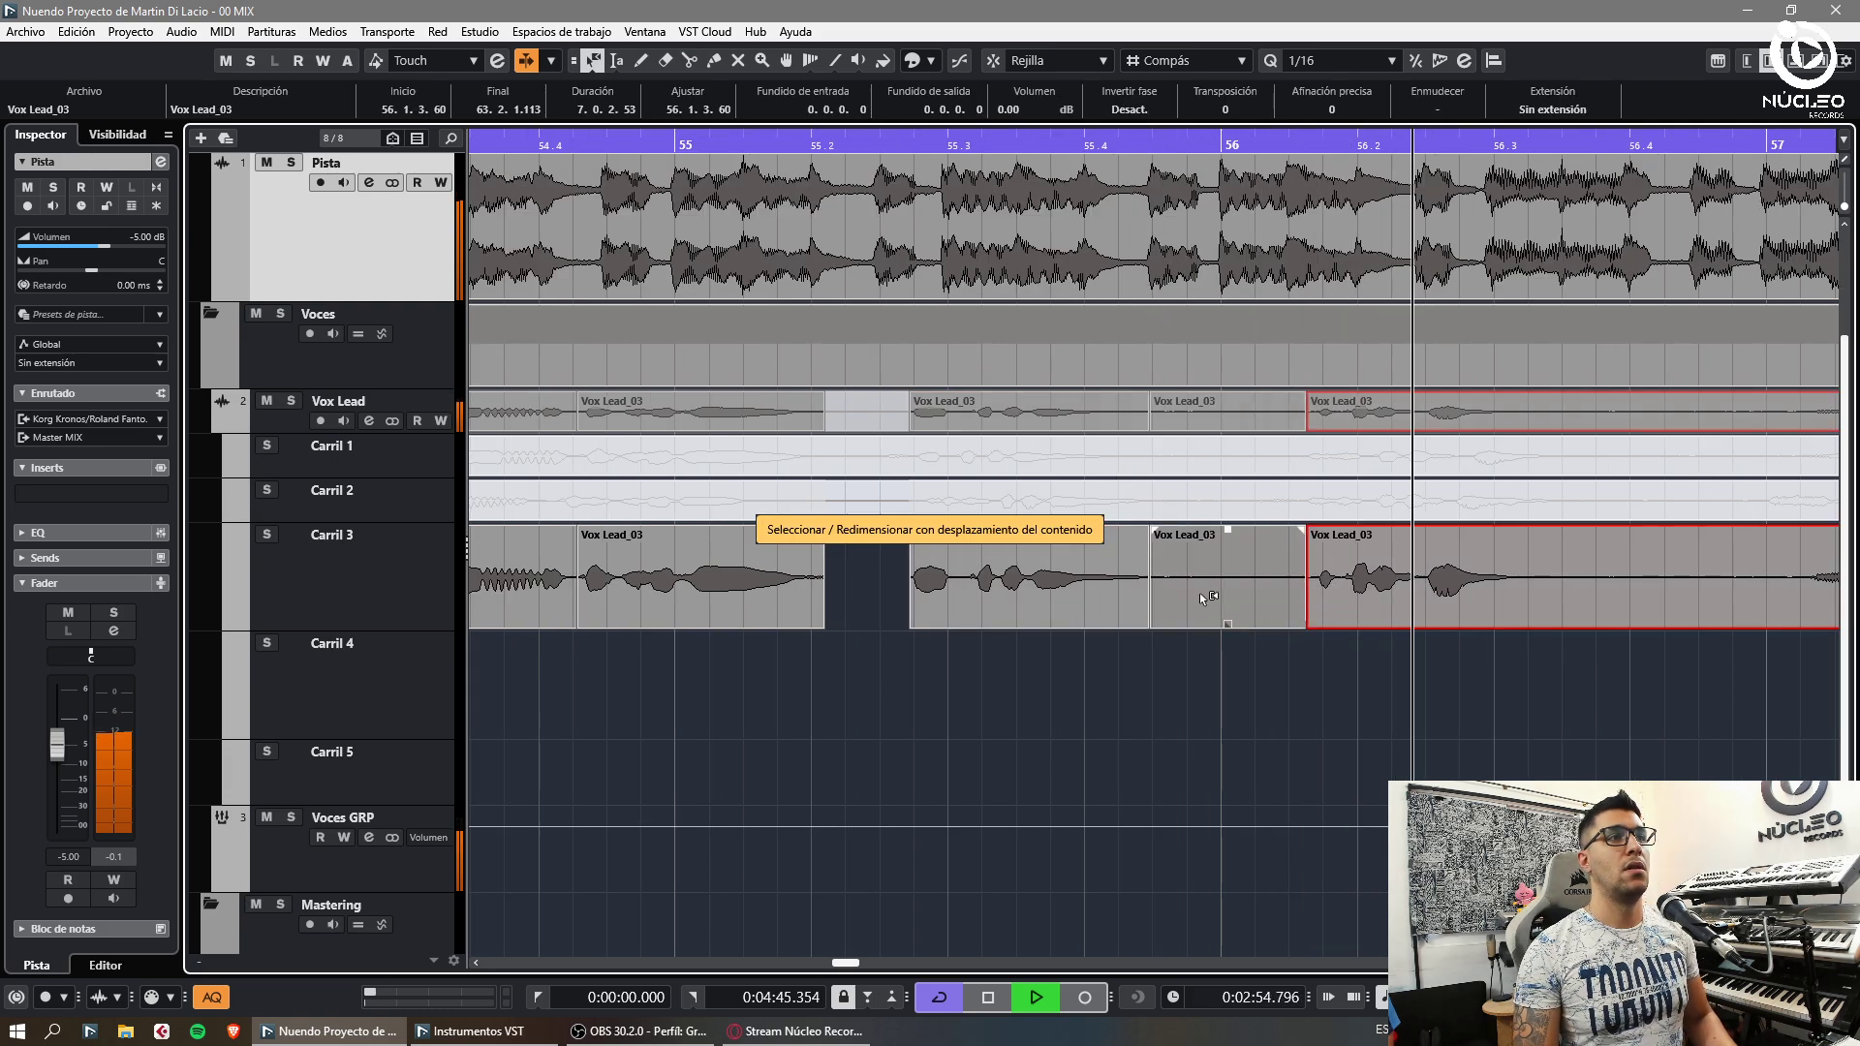
left_click(1206, 594)
key("Delete")
Split Vox Lead_03 in Carril 3 at about 56.3.3 and 57.1.2, nudge the phrase before the first cut slightly later, and delete the piece between
left_click(1561, 595, "alt")
left_click_drag(1482, 593, 1485, 592)
left_click(1433, 675)
key("g")
key("h")
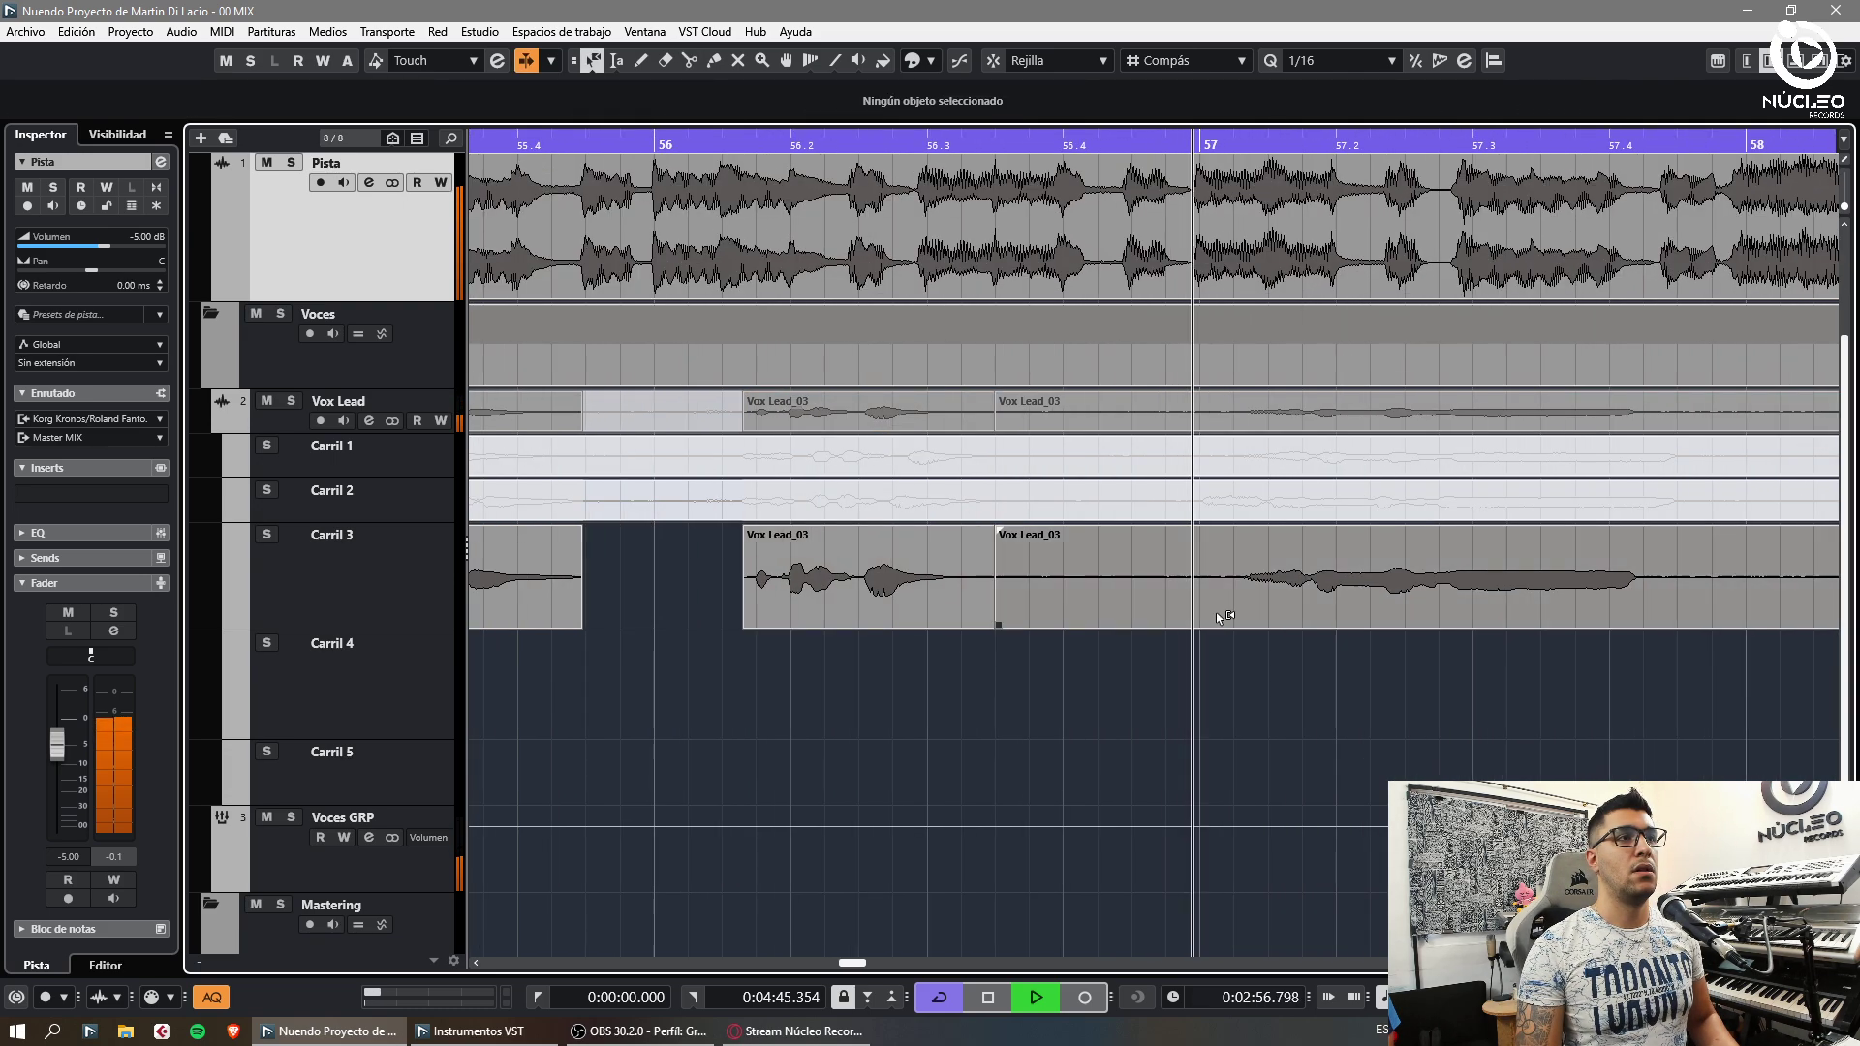
left_click(1231, 607, "alt")
left_click(1181, 607)
key("Delete")
Split Vox Lead_03 in Carril 3 at about 57.4.2.114 and 58.2.1, delete the piece between, and nudge the following segment to 58.2.1.100
key("g")
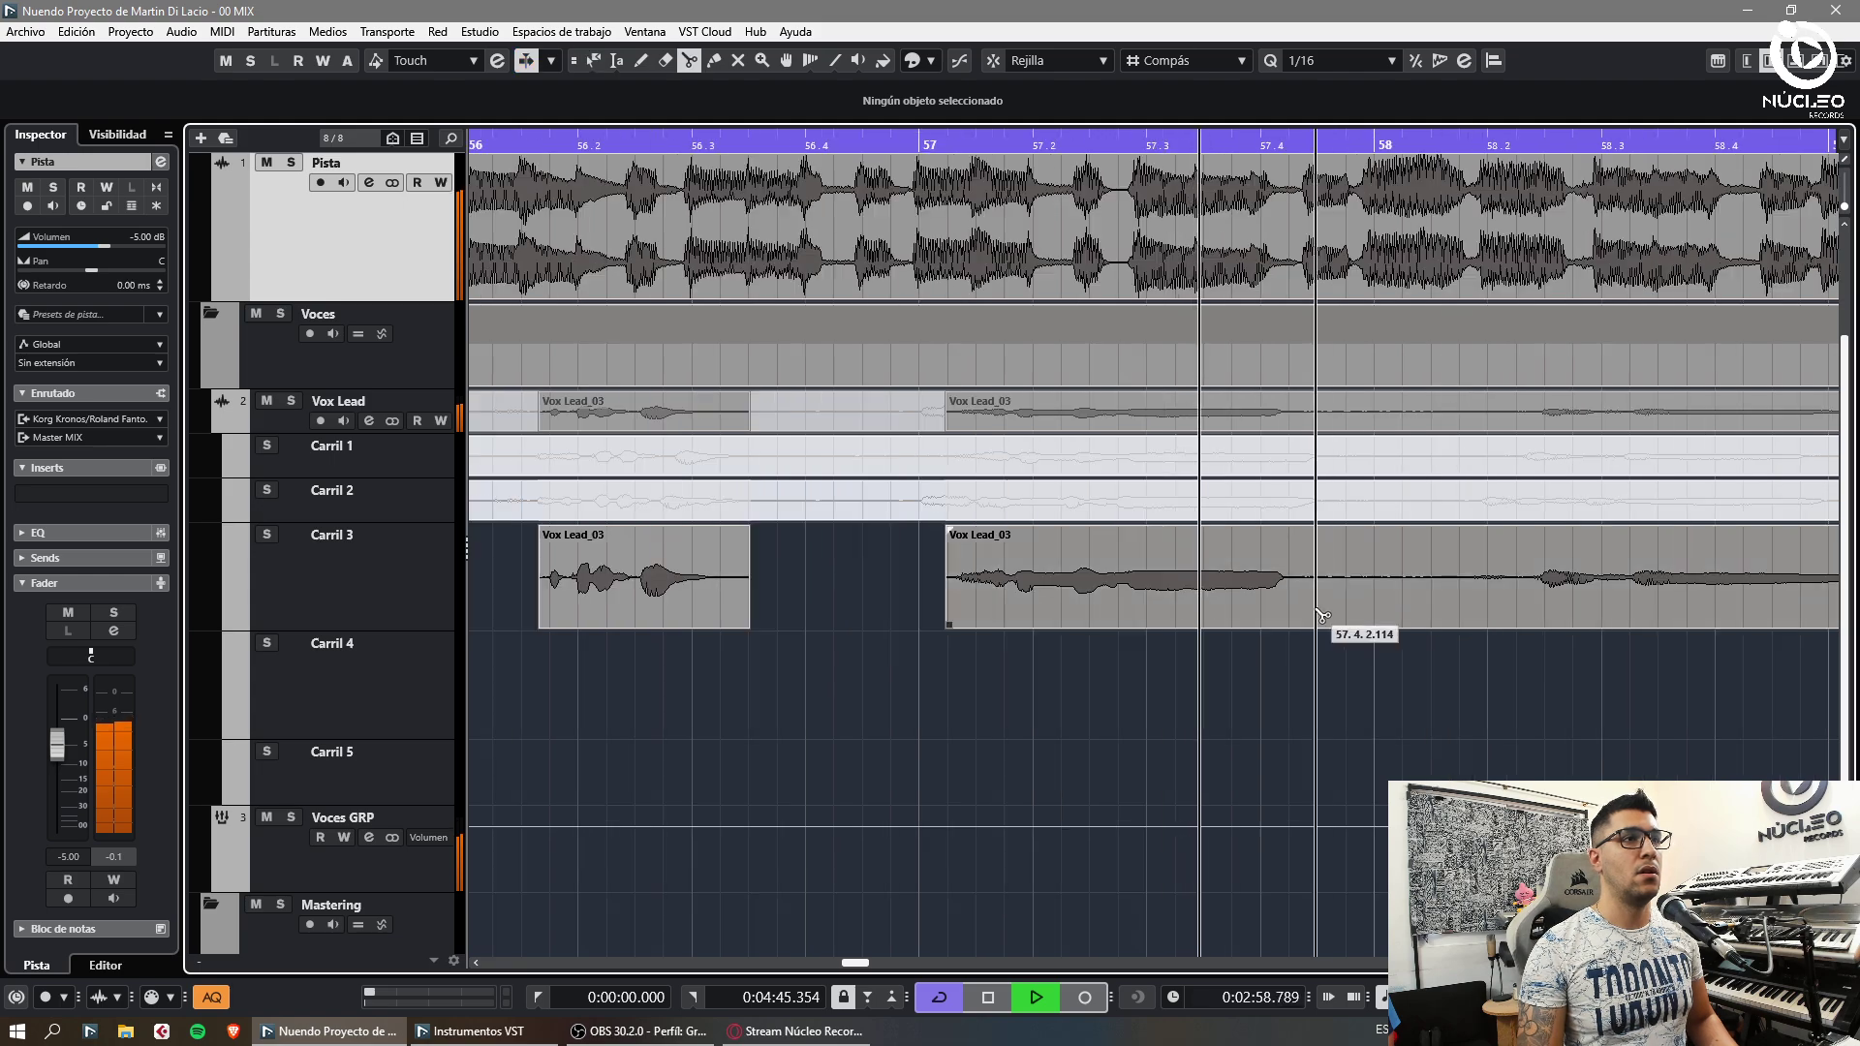
left_click(1314, 616, "alt")
left_click(1504, 600)
key("Delete")
key("1")
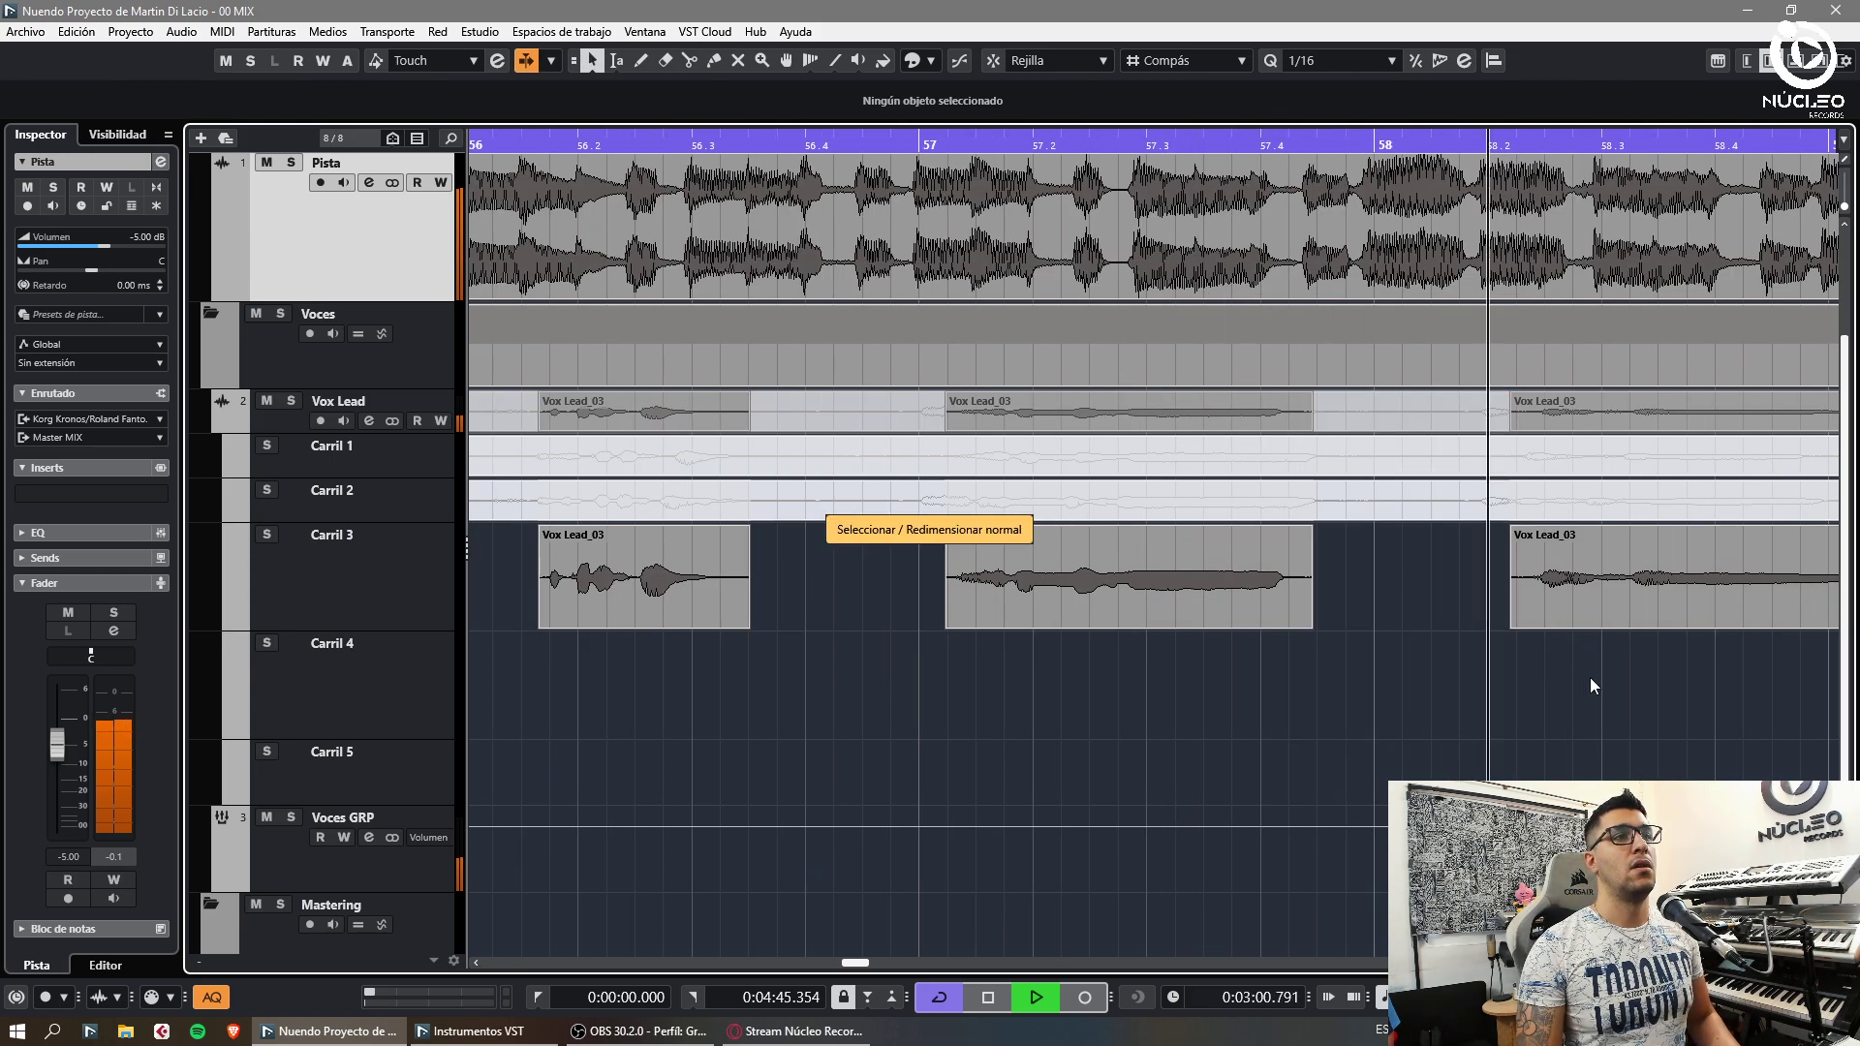
left_click(1444, 593)
Split Vox Lead_03 in Carril 3 at about 59.1.2 and 59.1.4, and delete the piece between the cuts
key("3")
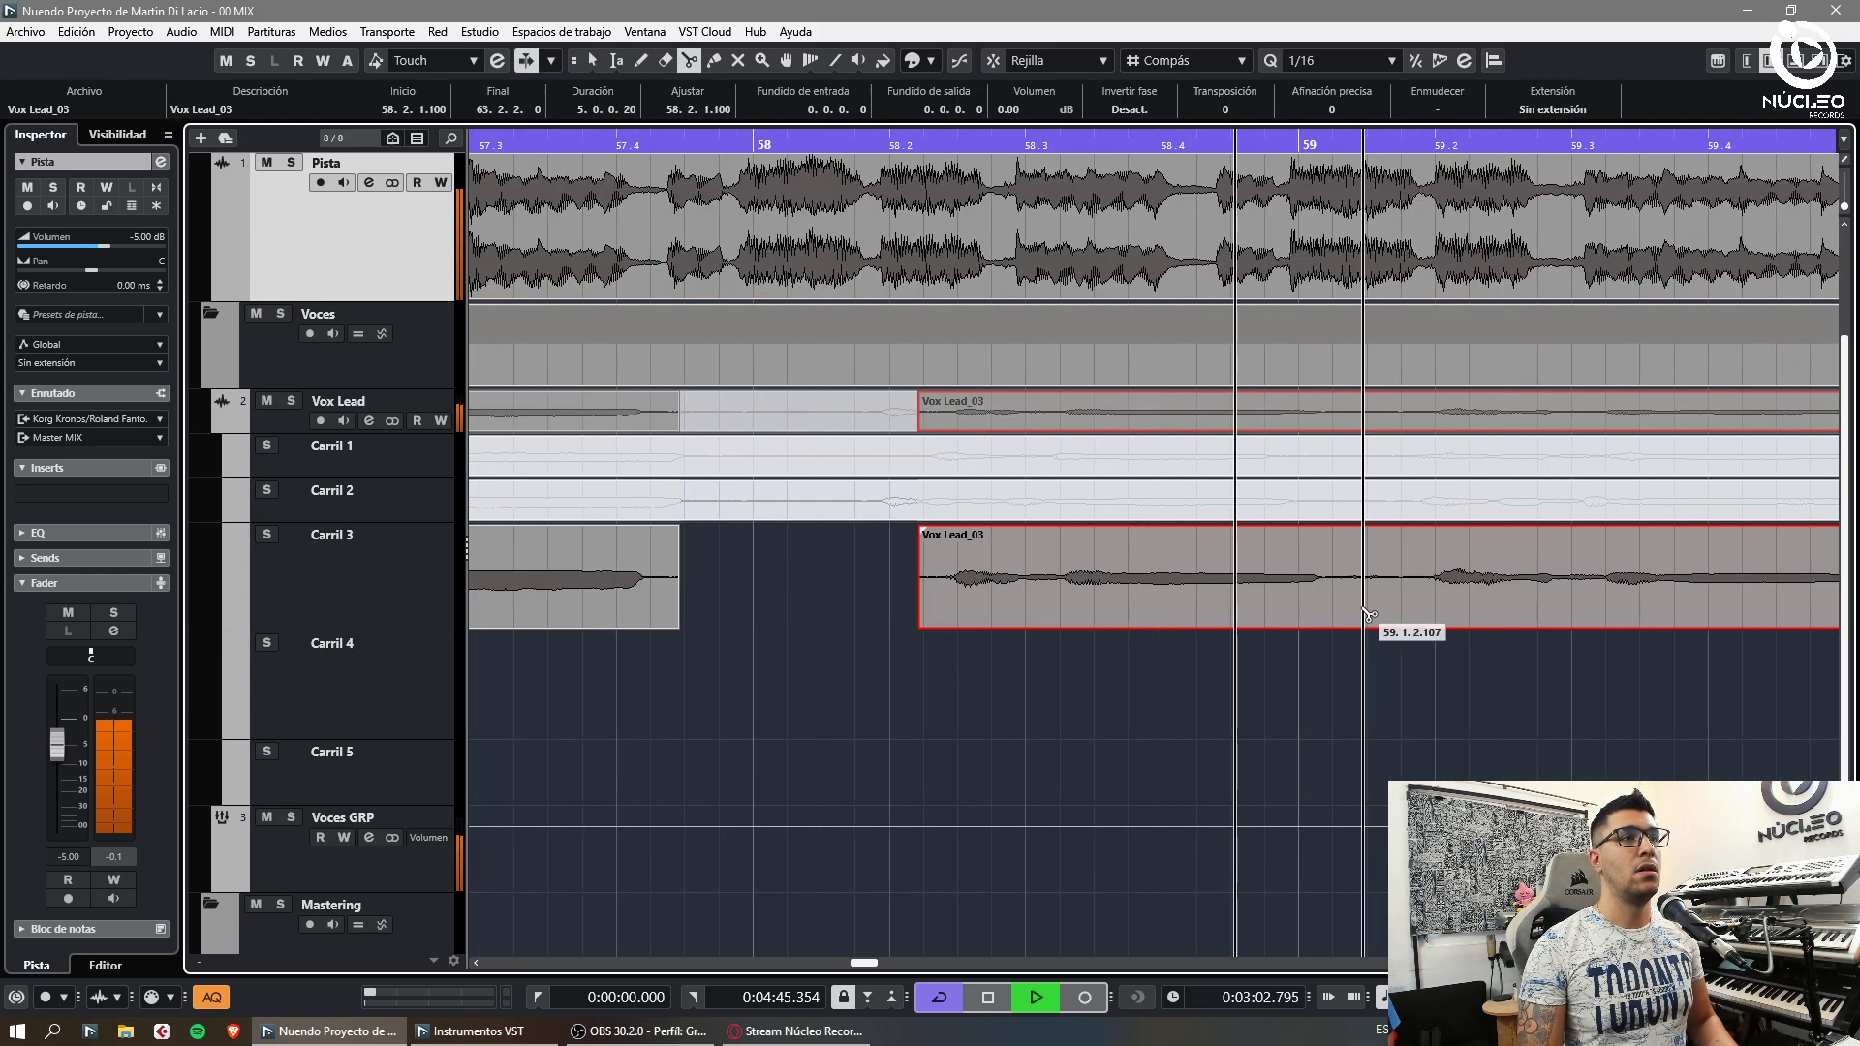
left_click(1443, 610)
key("Delete")
key("1")
key("g")
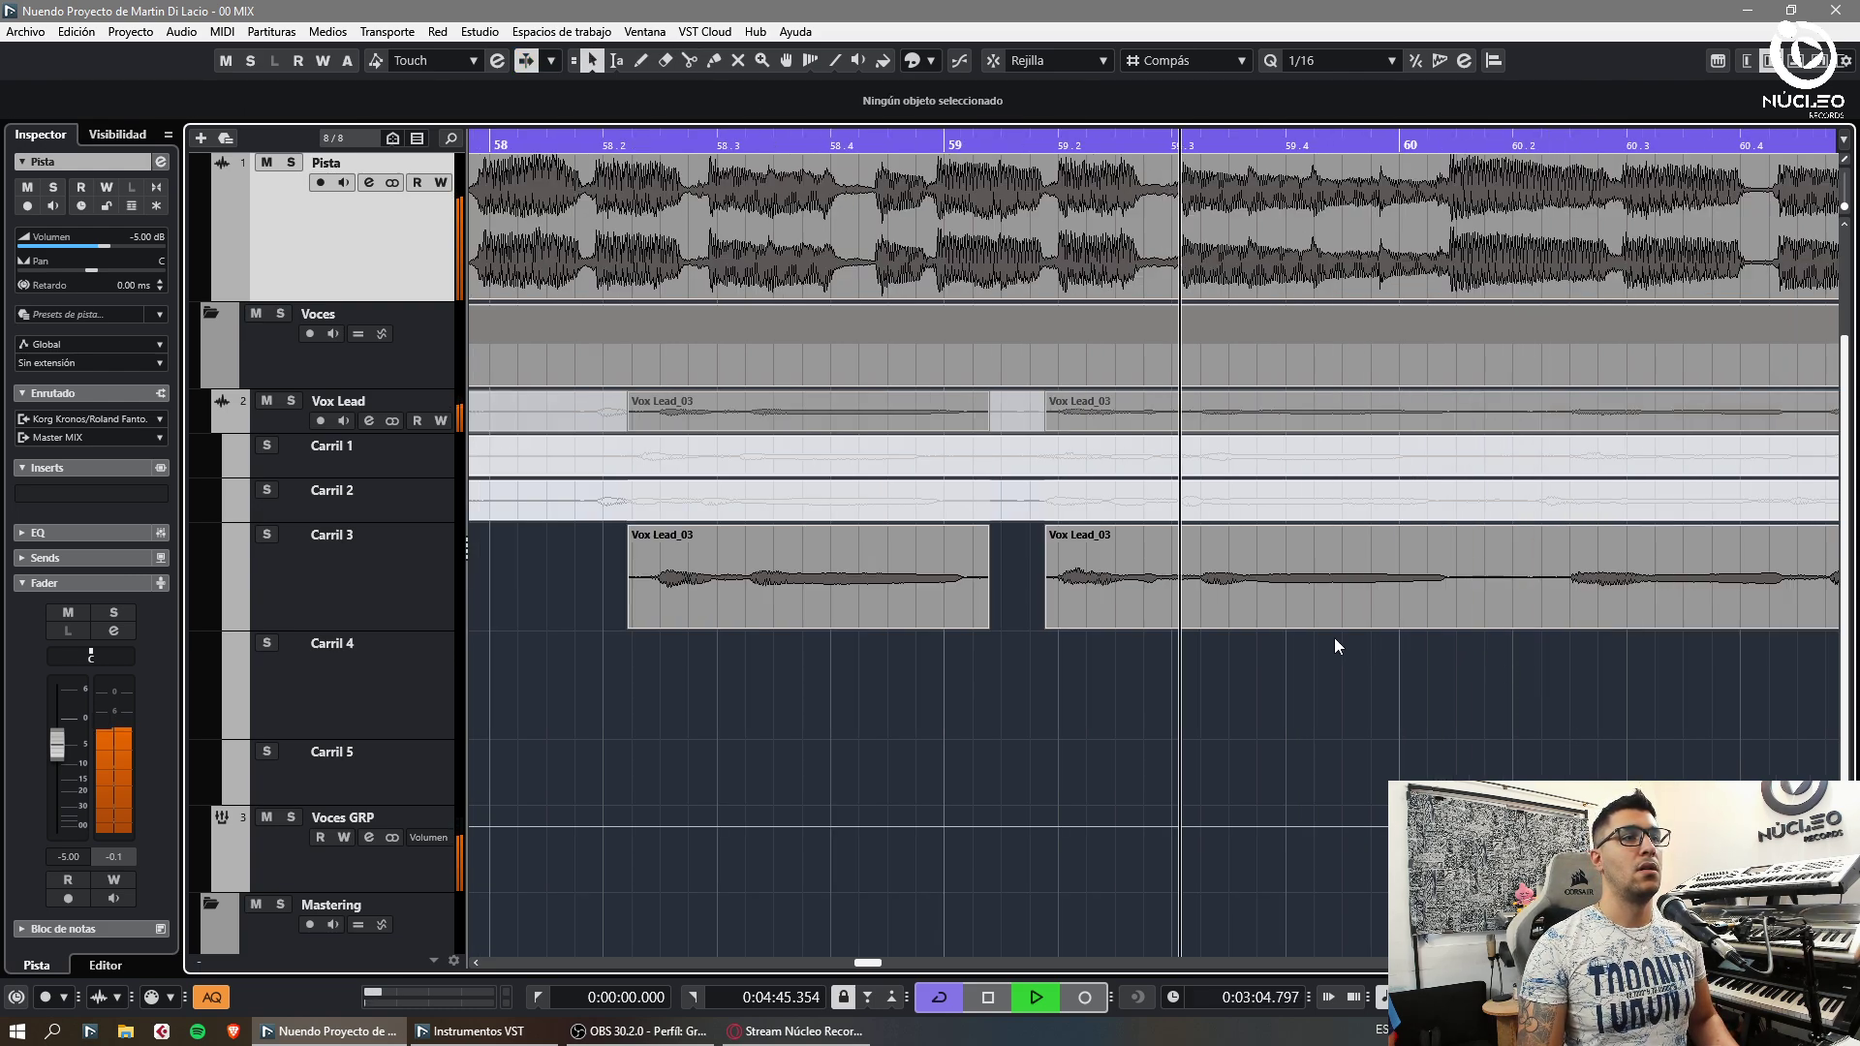
Split Vox Lead_03 in Carril 3 at 60.1.3.82 and 60.2.2.78, and delete the piece between the cuts
key("3")
left_click(1385, 618)
left_click(1470, 616)
key("1")
left_click(1459, 612)
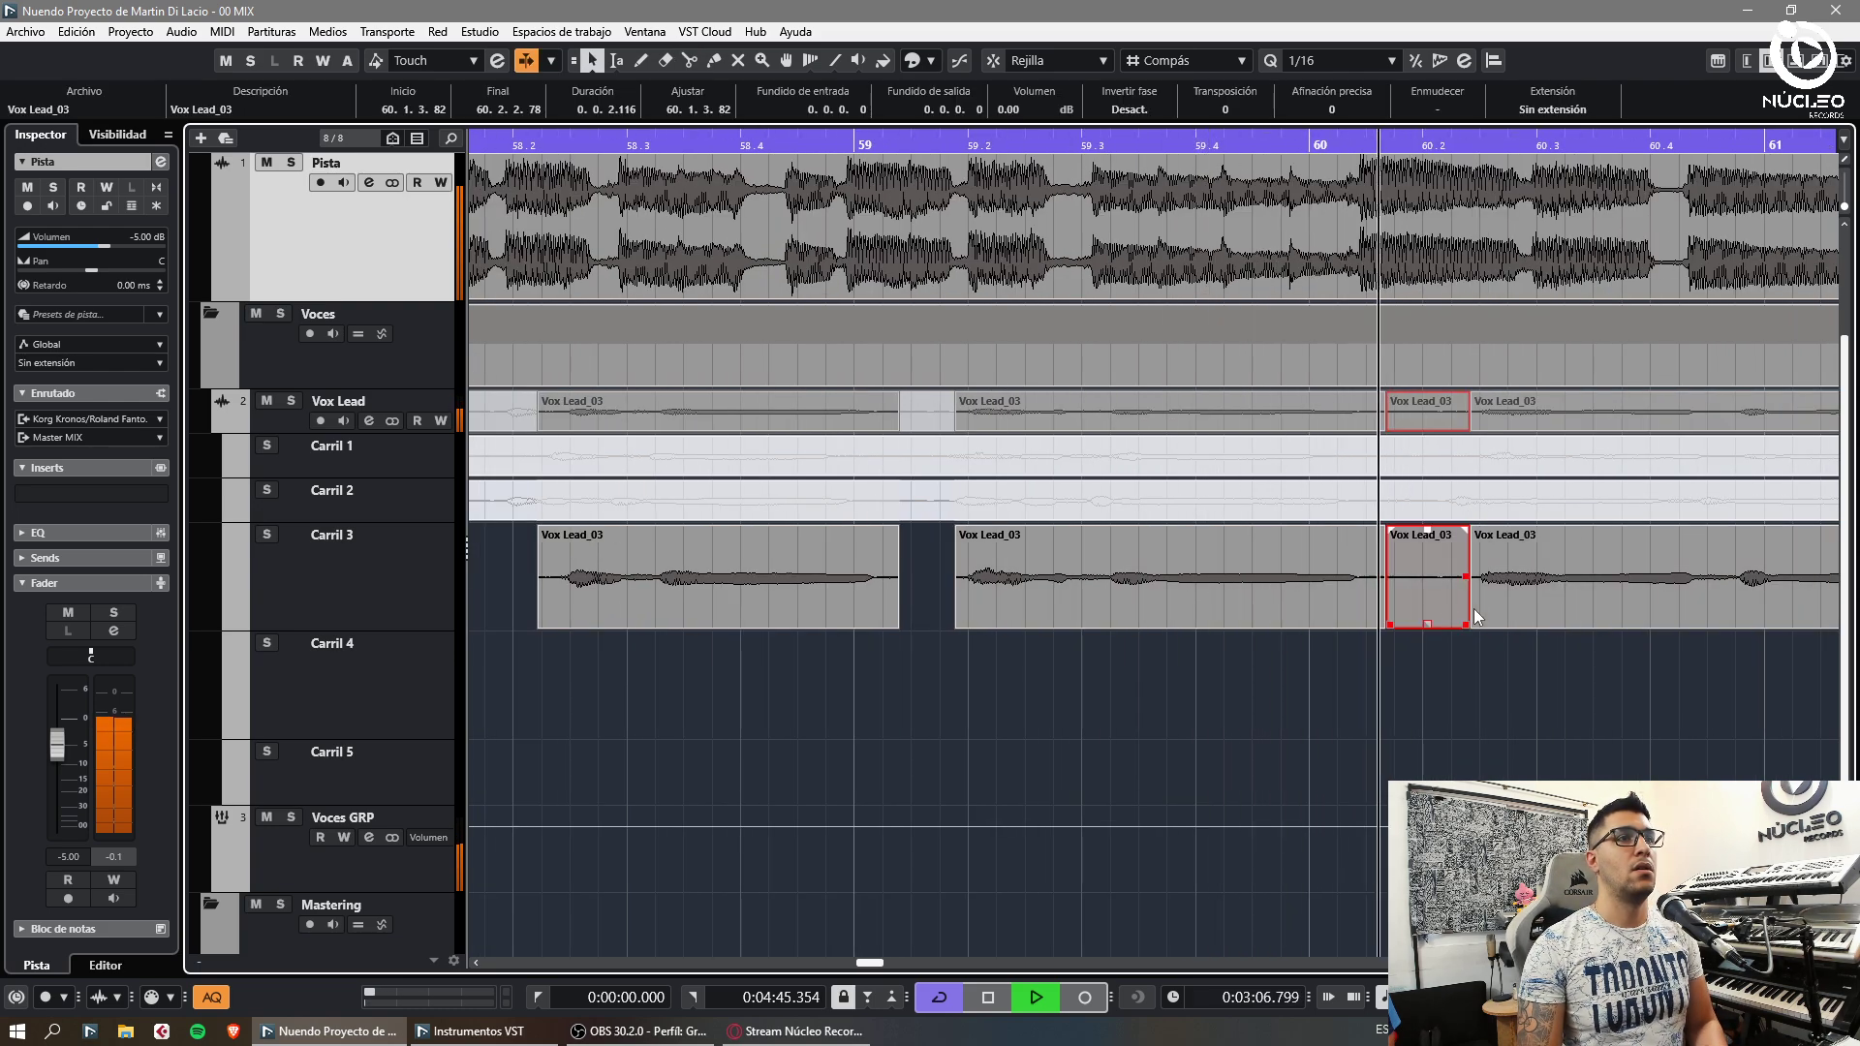
key("Delete")
left_click(1544, 601)
Split Vox Lead_03 in Carril 3 at about 60.4.3
key("g")
key("h")
key("h")
key("3")
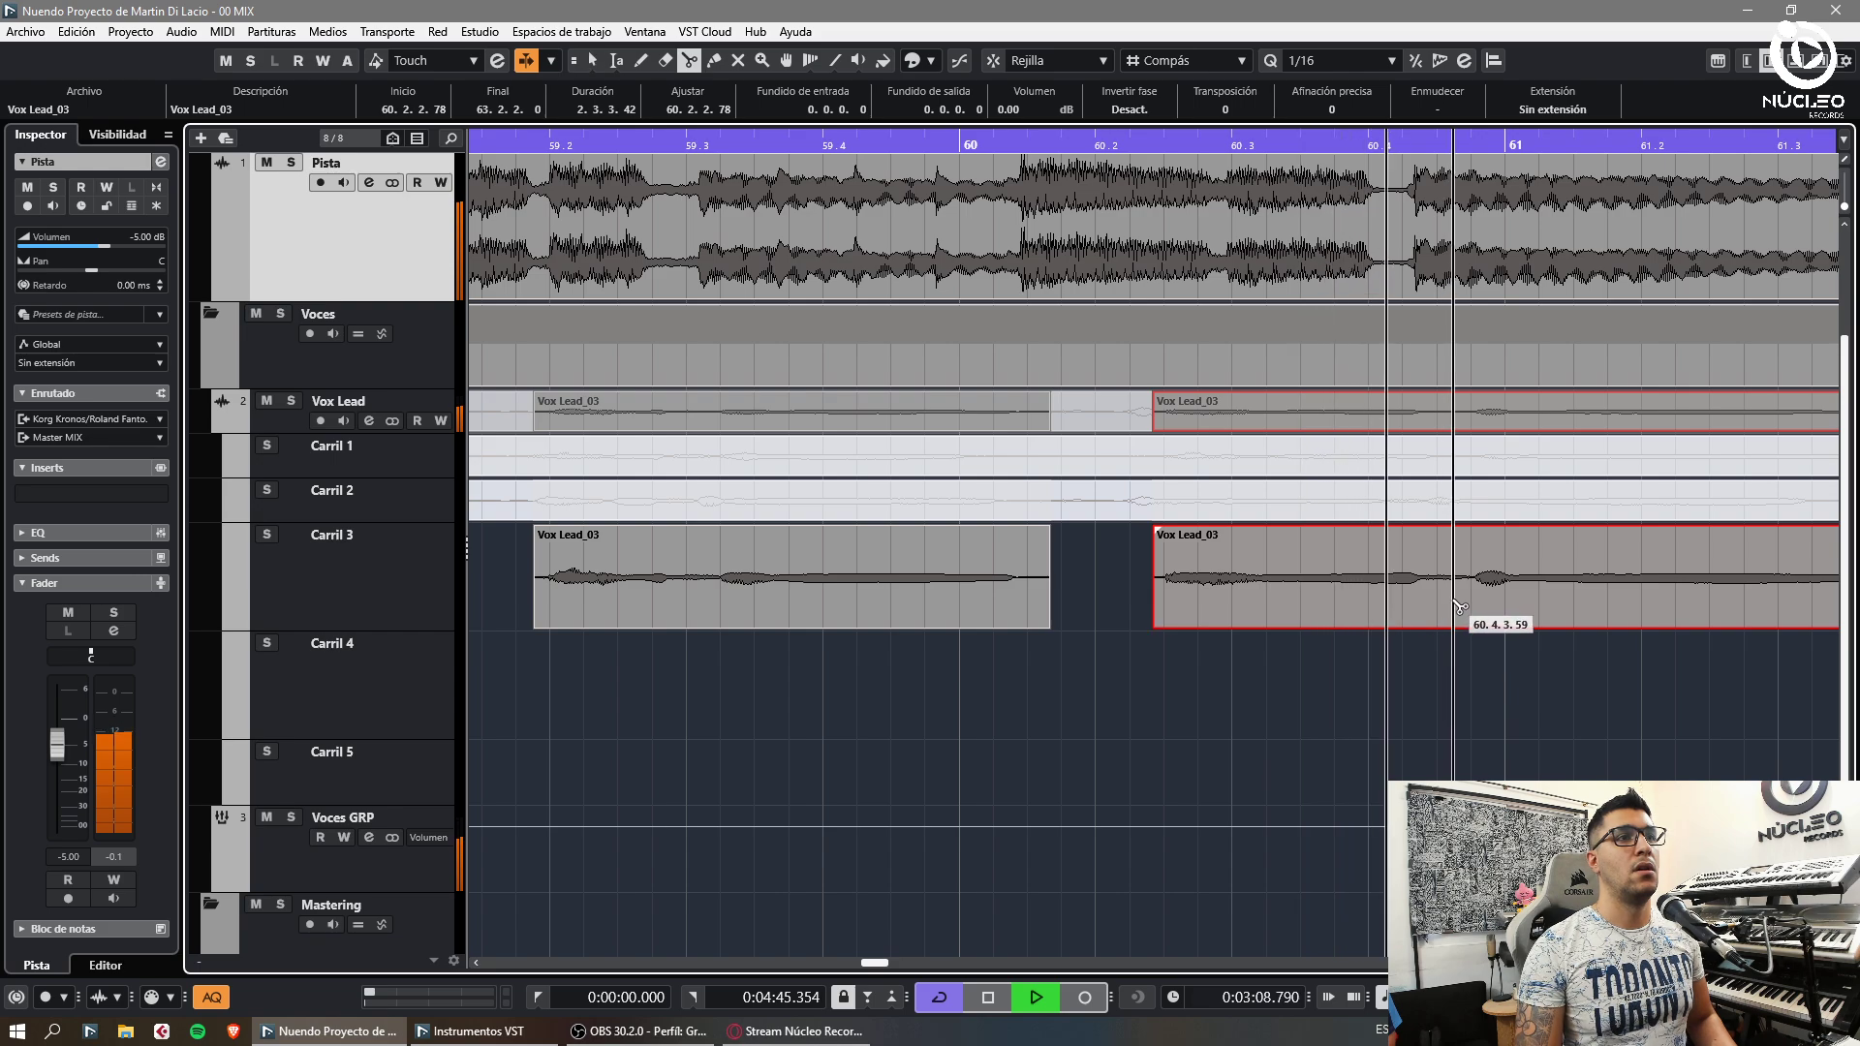
left_click(1447, 618)
key("1")
left_click(1369, 663)
key("g")
key("g")
key("g")
key("g")
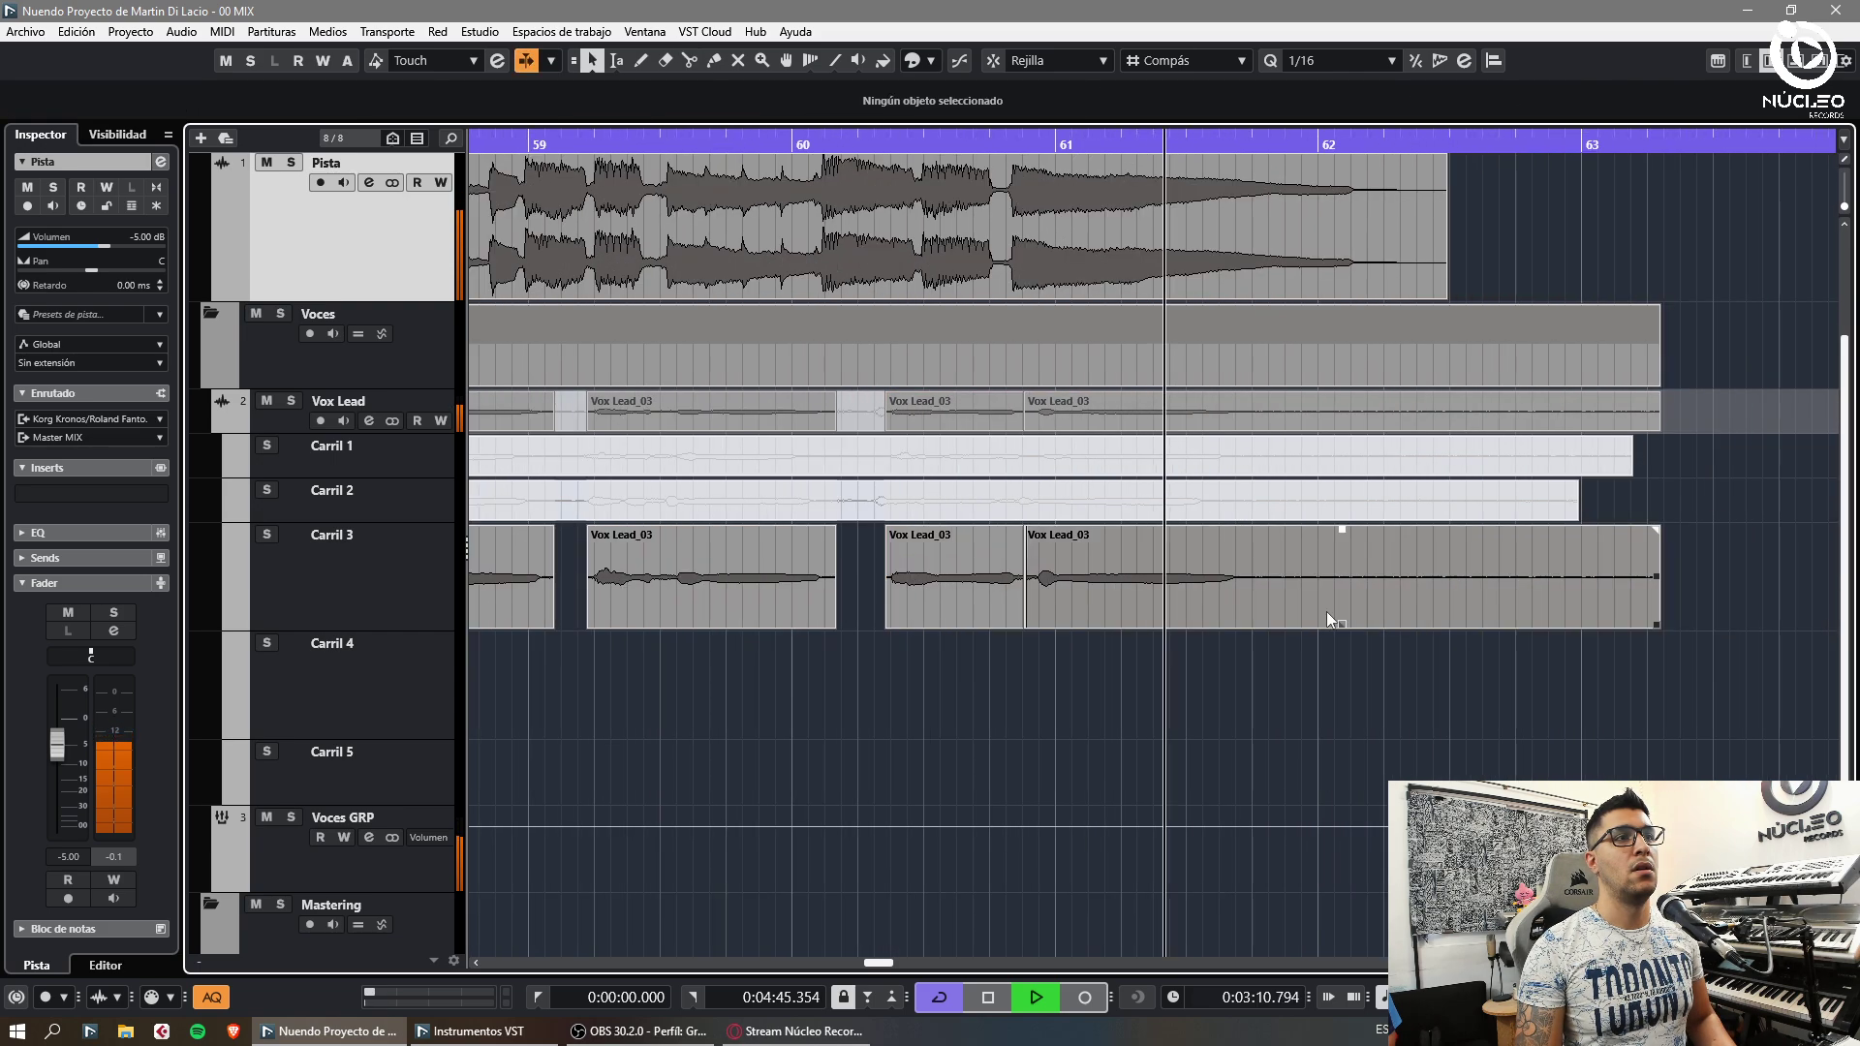
Split the last Vox Lead_03 segment in Carril 3 at about 61.4 and delete the silent tail
key("3")
left_click(1274, 610)
key("1")
key("g")
key("g")
key("g")
key("g")
left_click(1229, 602)
key("Delete")
Split the Carril 2 take at 59.1.4.25 and move its ending part down to Carril 4
key("3")
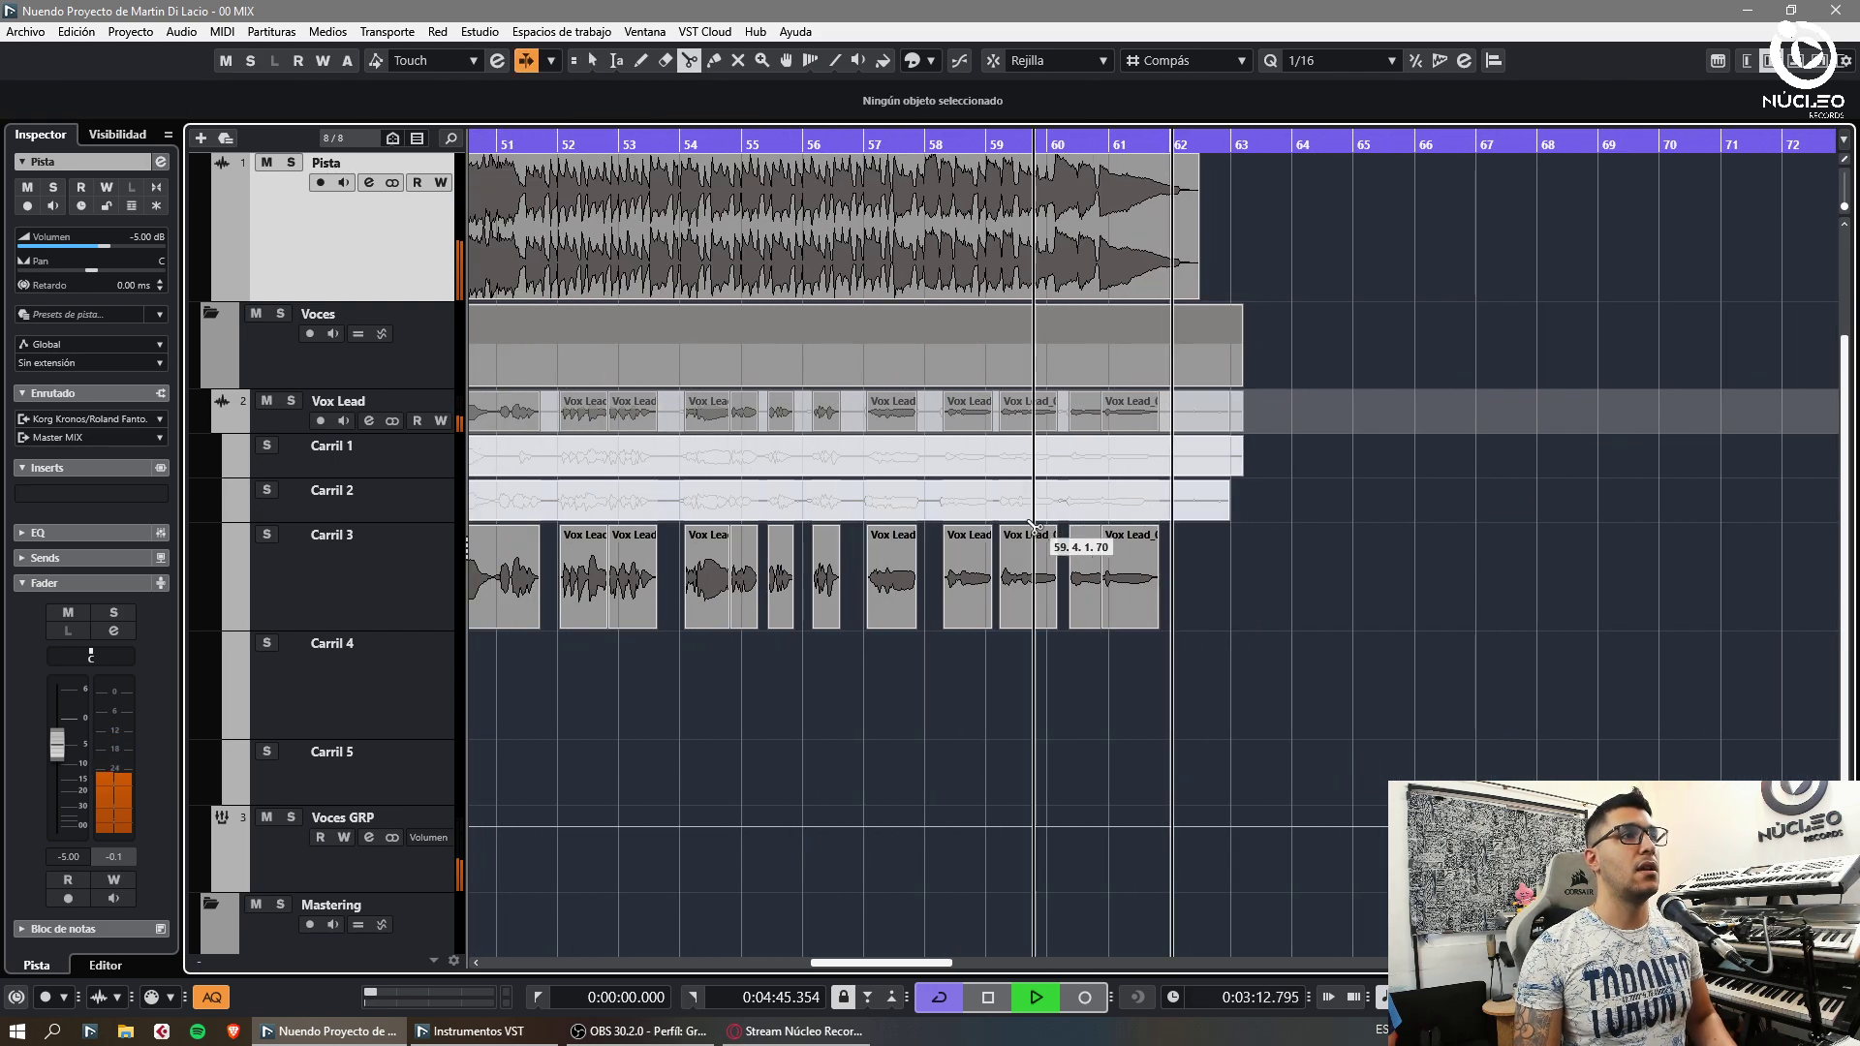
left_click(999, 505)
key("7")
left_click(1056, 507)
key("1")
left_click_drag(1055, 507, 1037, 654)
Play back from about bar 59, split Vox Lead_04 in Carril 4 at about 61.3.3, and delete its silent tail
left_click(987, 144)
key("h")
key("h")
key("h")
key("h")
key("h")
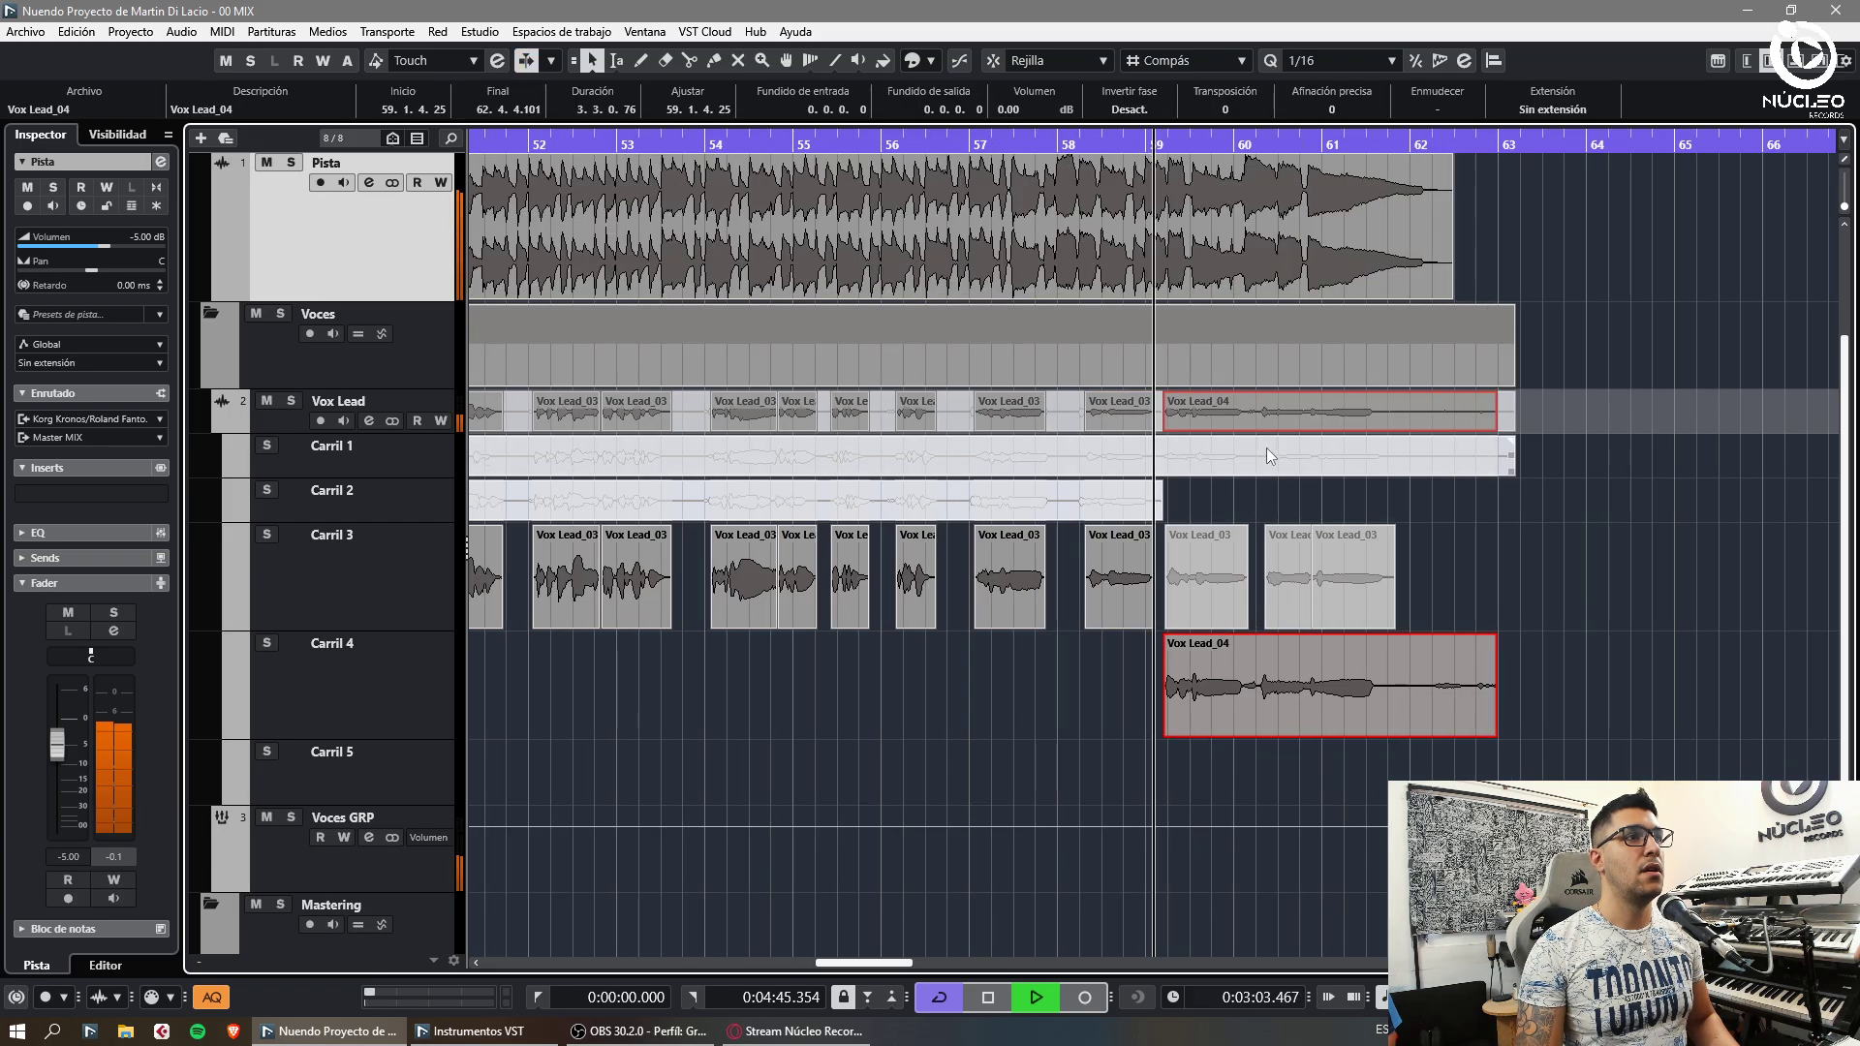
key("3")
left_click(1531, 718)
key("1")
left_click(1573, 700)
key("Delete")
key("h")
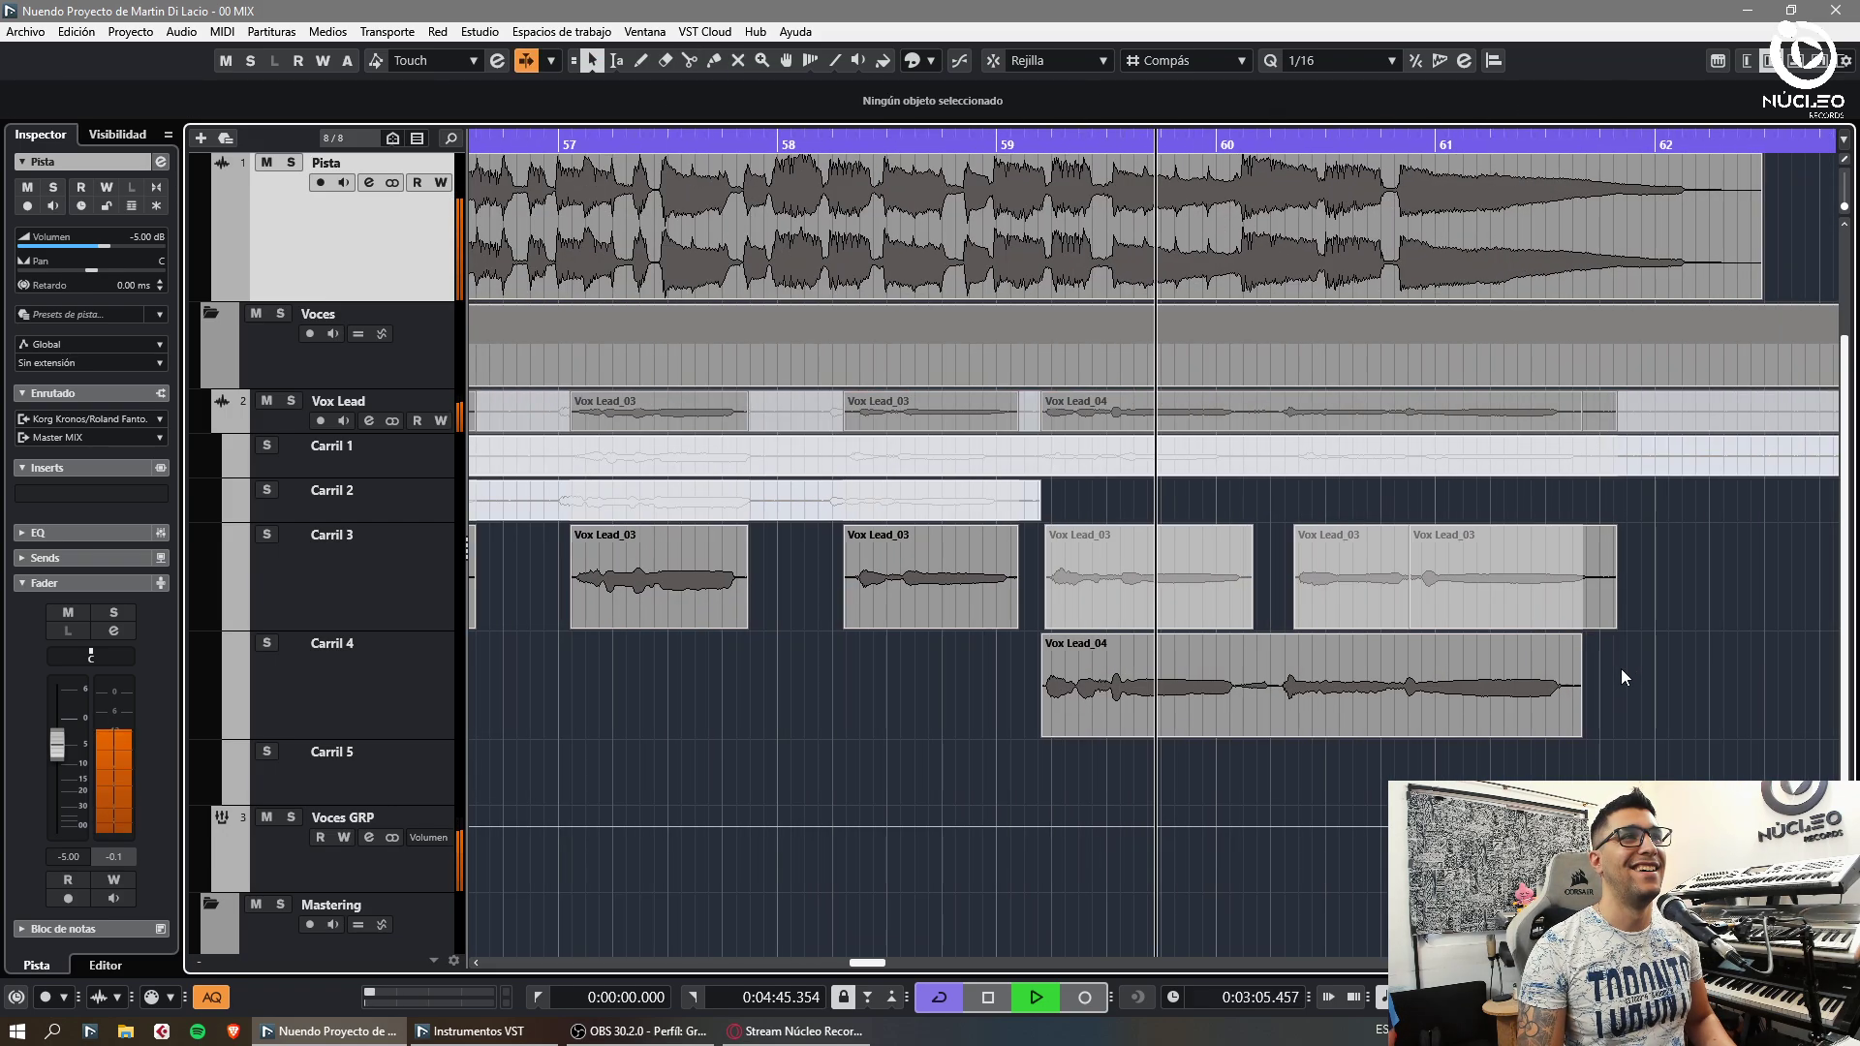
Split Vox Lead_04 in Carril 4 at about 60.1.2 and 60.1.4 and delete the silent gap between the phrases
scroll(1619, 669, "up", 2)
key("g")
scroll(1620, 668, "down", 4)
key("h")
key("h")
key("h")
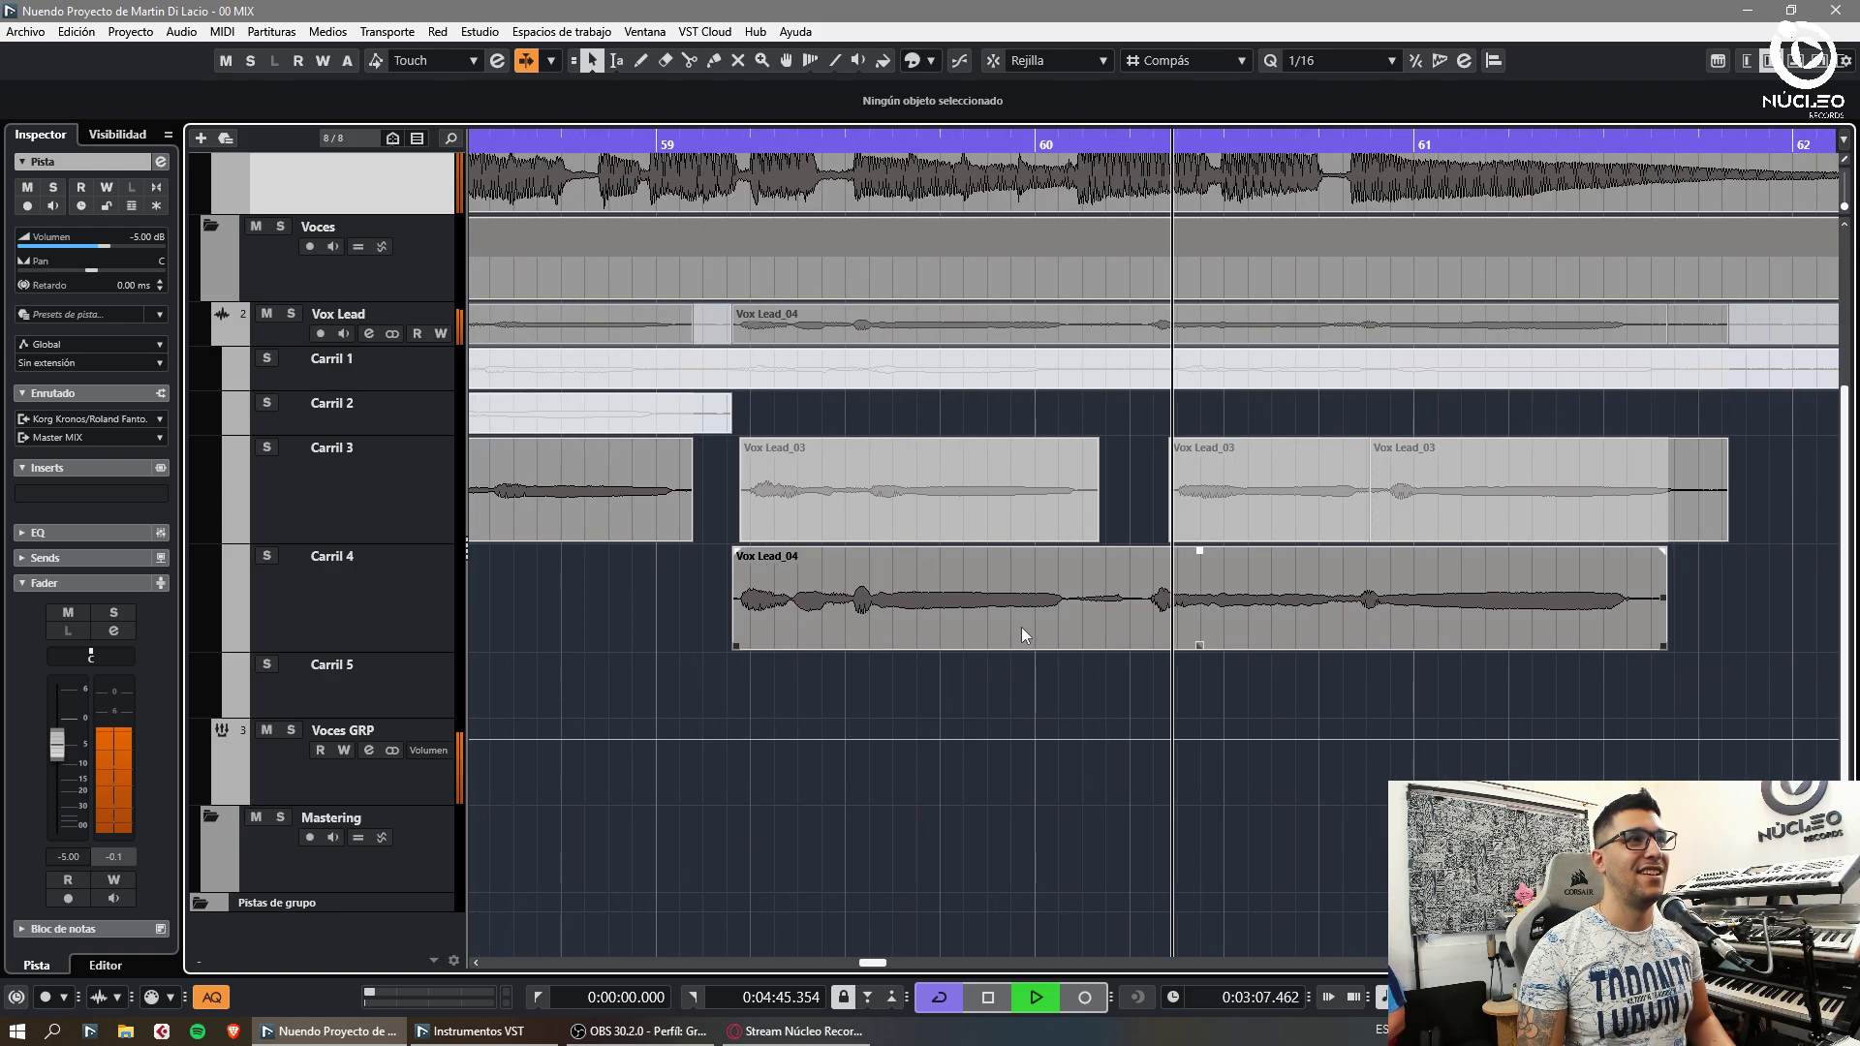
key("3")
left_click(1075, 631)
left_click(1129, 632)
key("1")
left_click(1102, 627)
key("Delete")
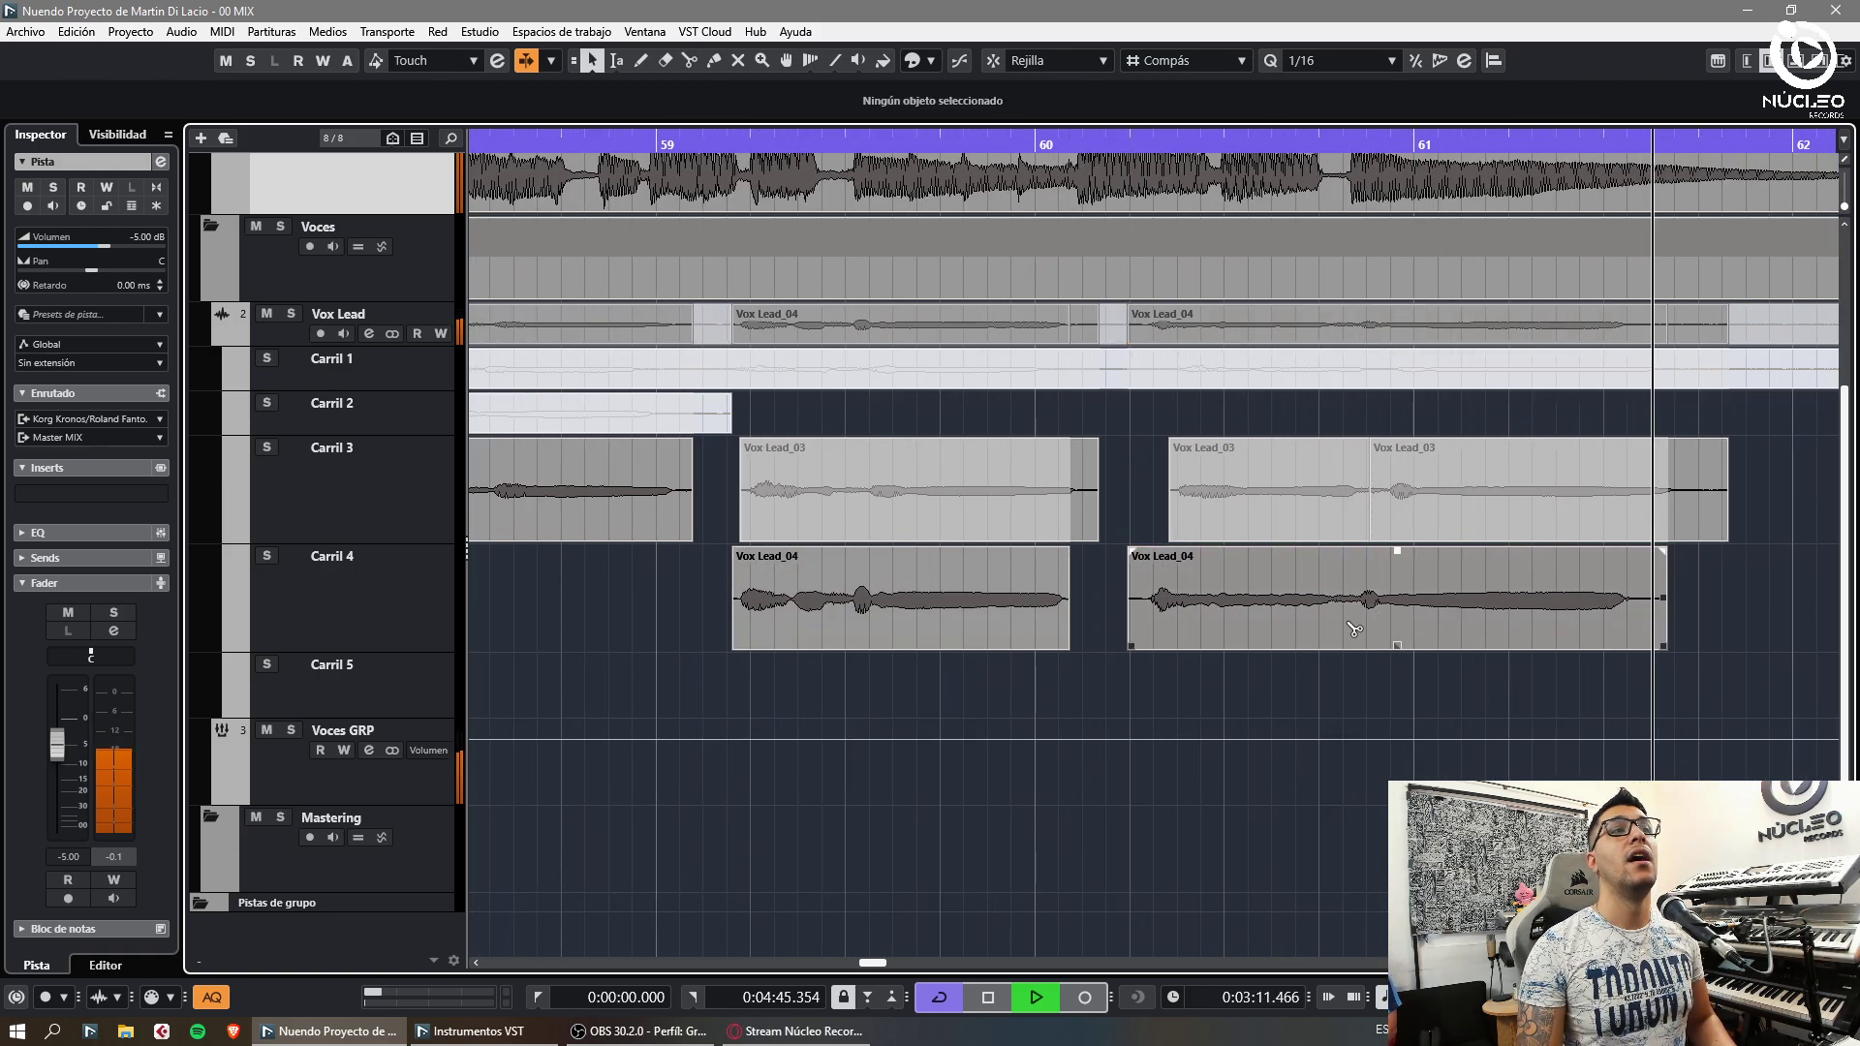
Delete the second Vox Lead_04 phrase in Carril 4 and remove the short silent tail ending the last Vox Lead_03 in Carril 3
left_click(1424, 625)
key("Delete")
left_click(1139, 140)
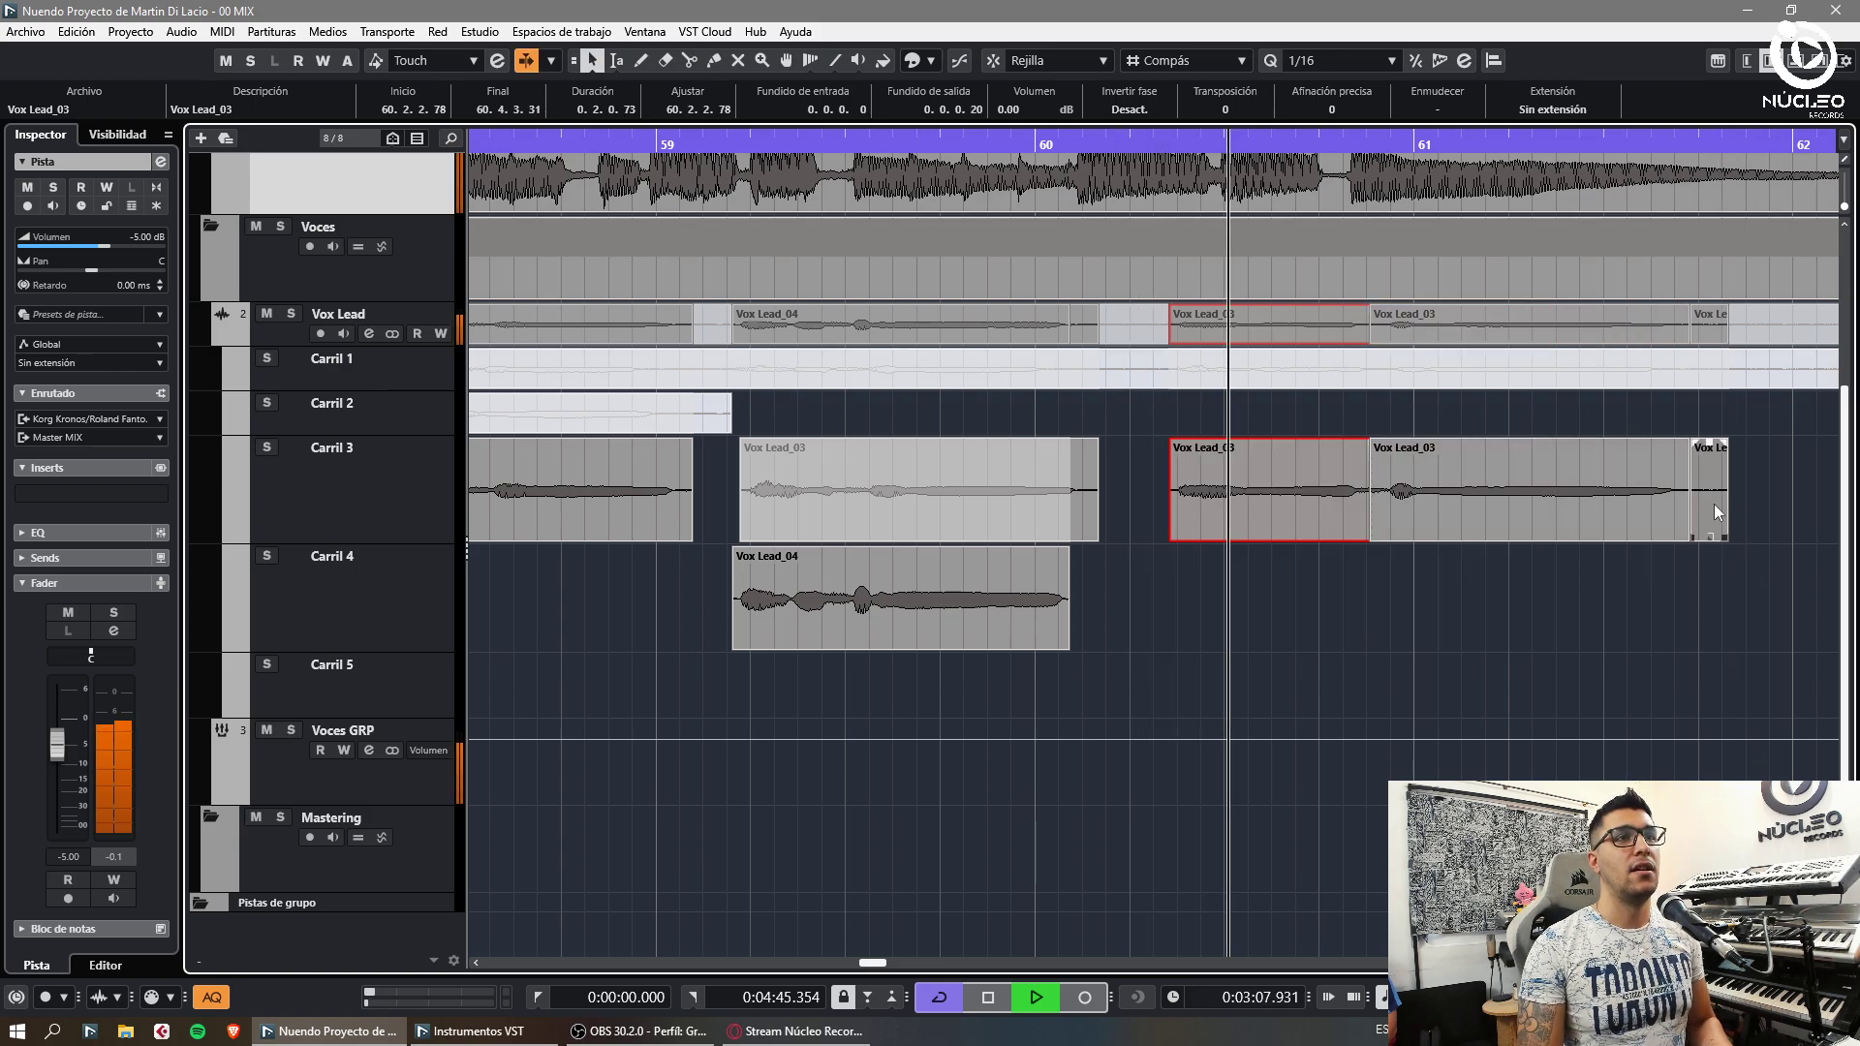
left_click_drag(1713, 503, 1678, 443)
key("g")
left_click(1589, 636)
key("h")
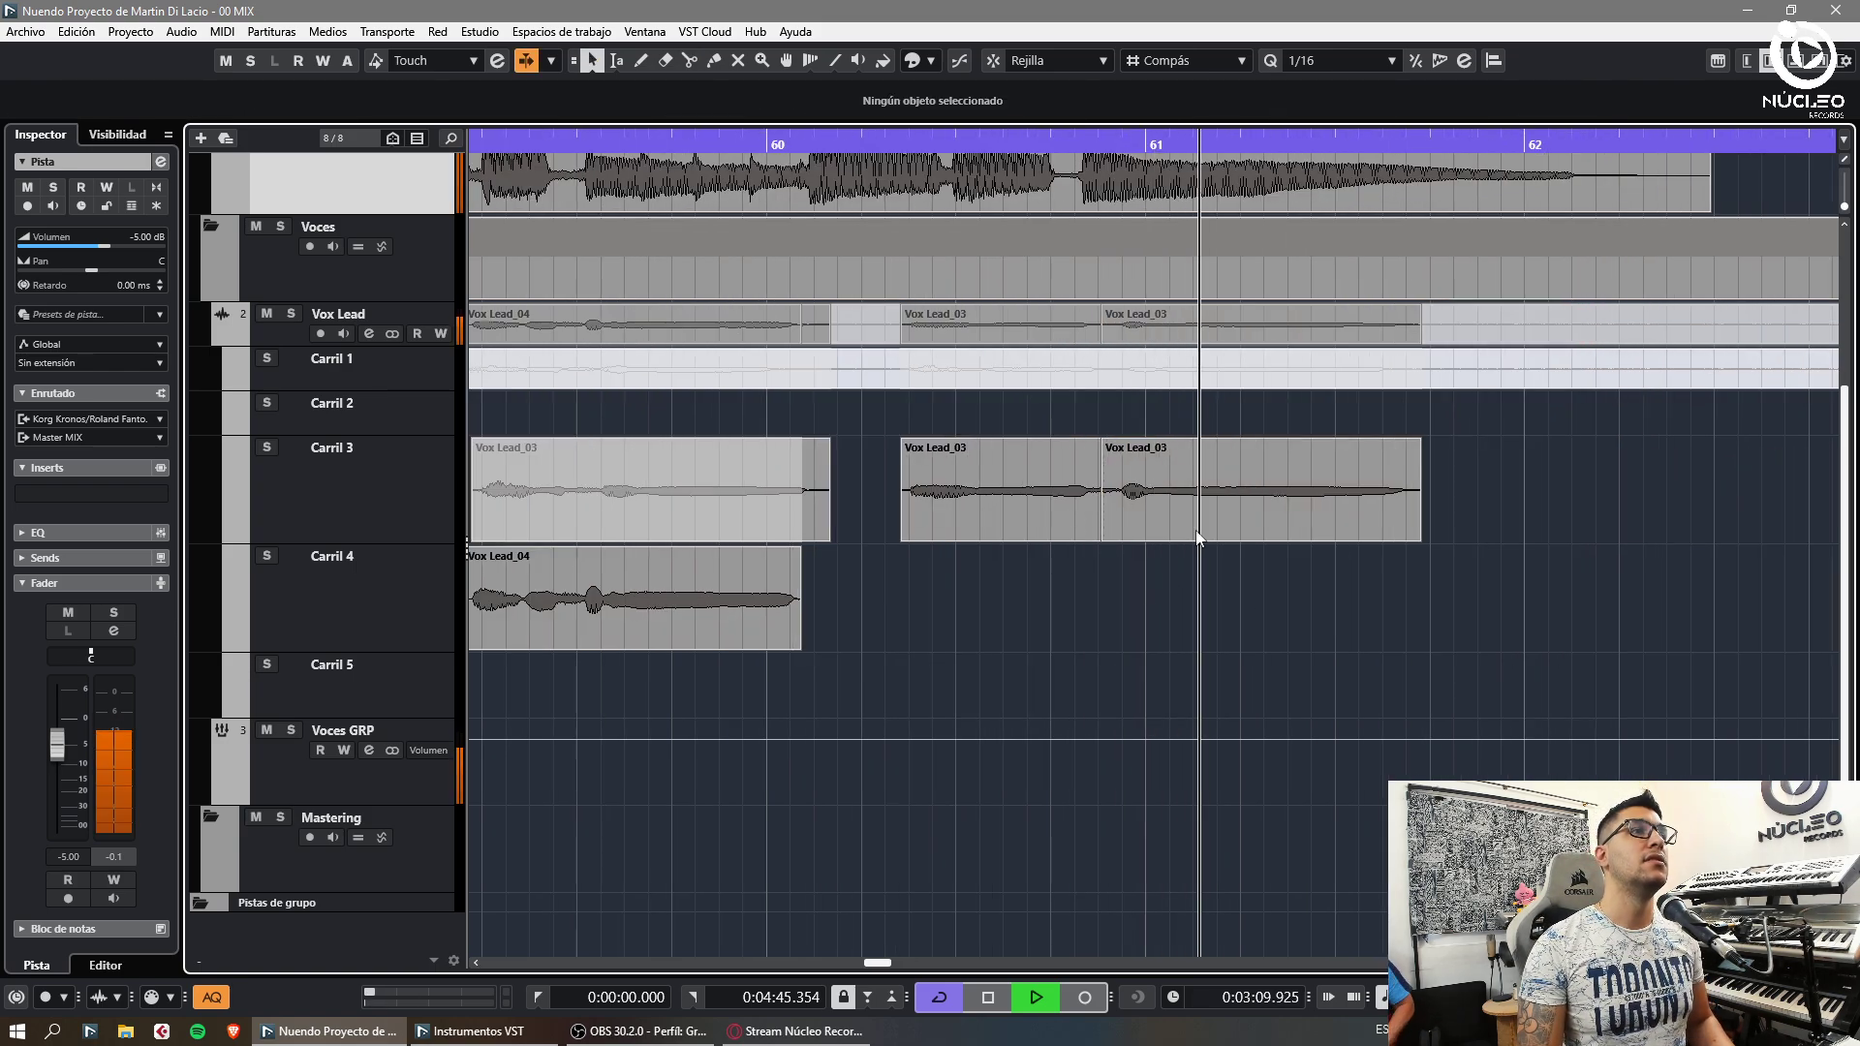
Nudge the last two Vox Lead_03 segments in Carril 3 slightly earlier, with the final one starting at 60.4.2.59
left_click_drag(1065, 576, 1173, 528)
left_click(878, 142)
key("ctrl+z")
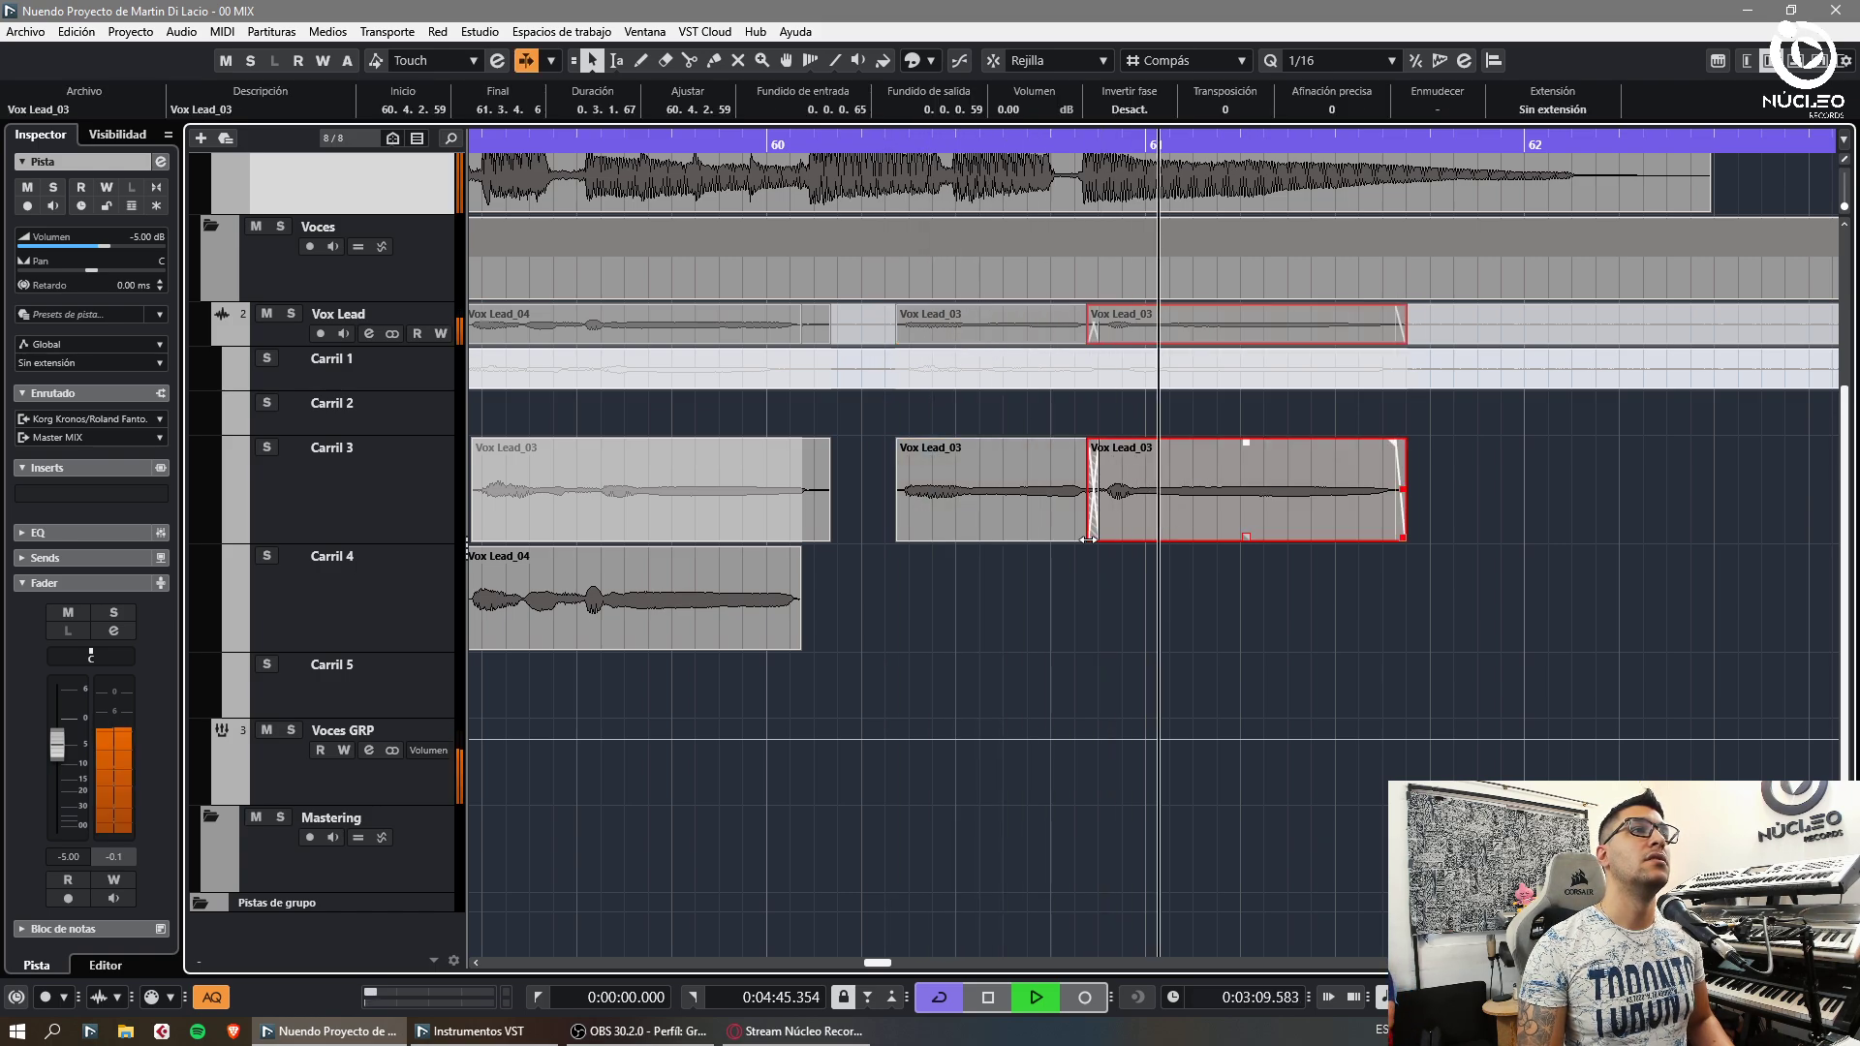
left_click(1363, 544)
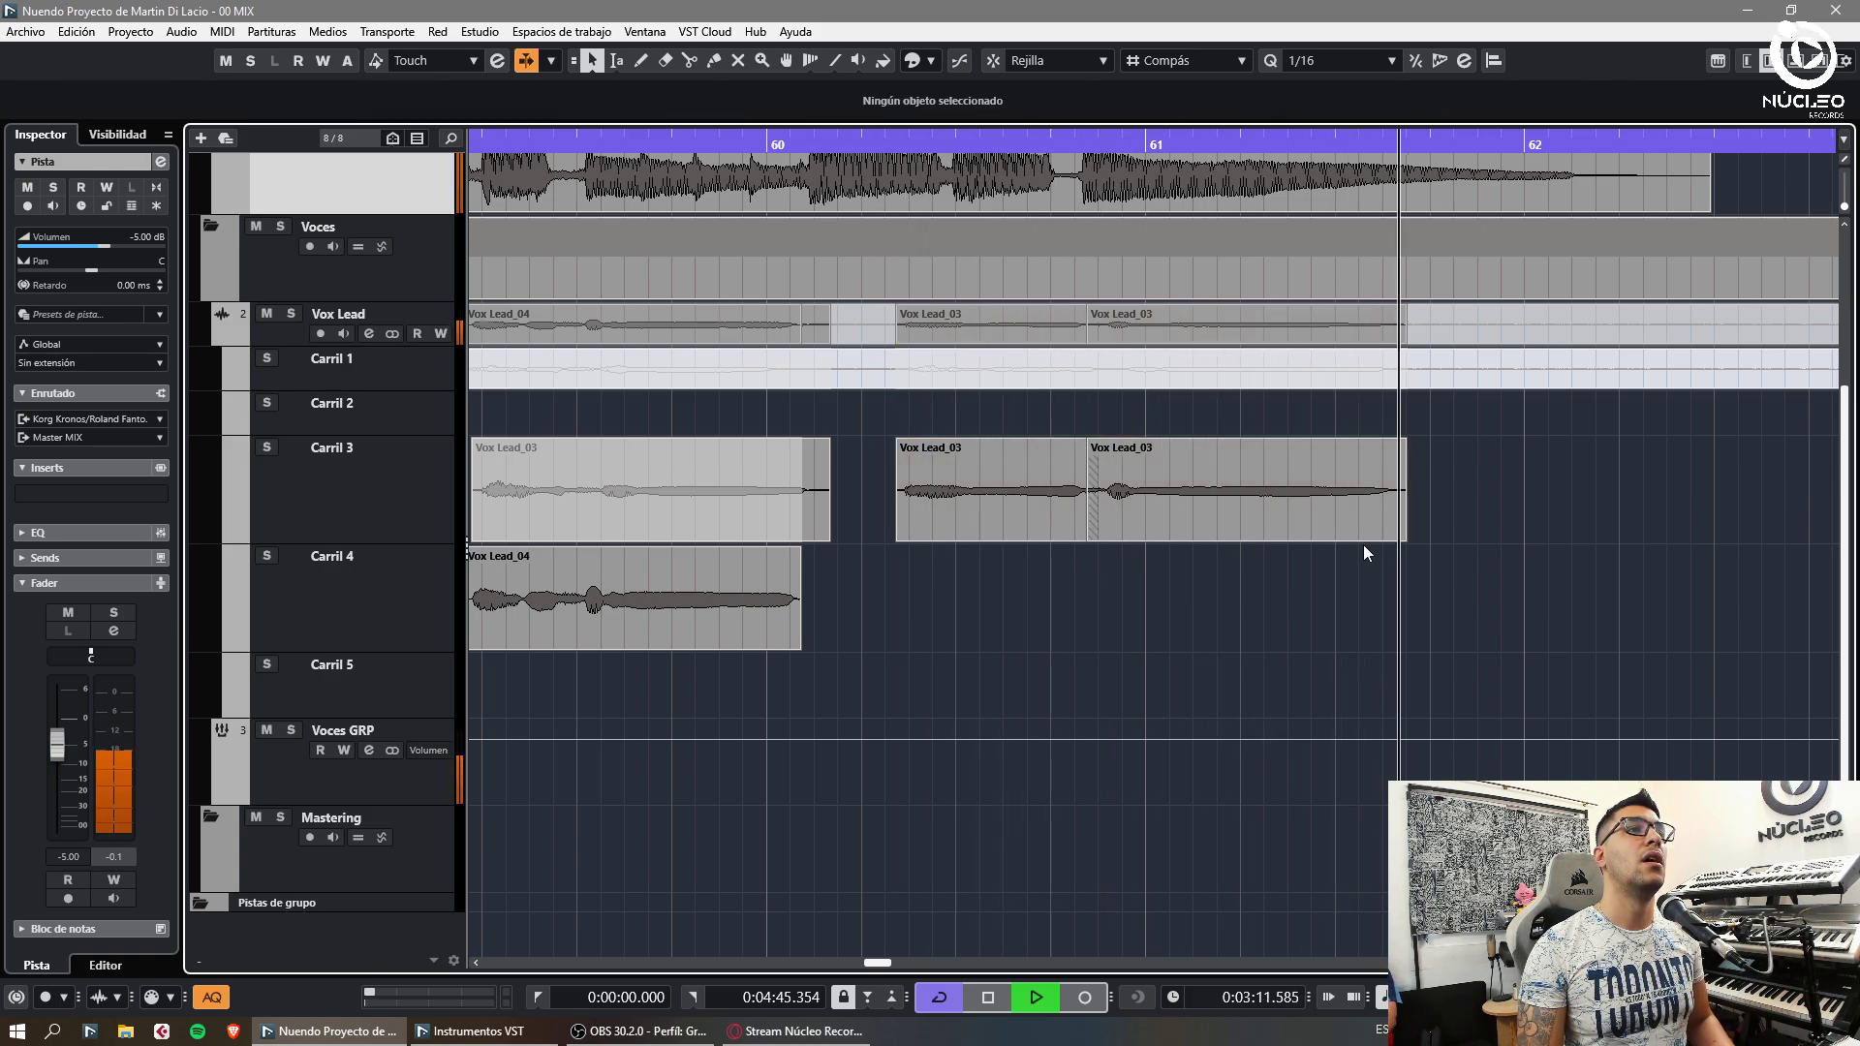
Stop playback and replace the Vox Lead_03 phrase at bar 59 in Carril 3 with the Vox Lead_04 phrase from Carril 4
key("g")
key("g")
key("g")
key("g")
key("space")
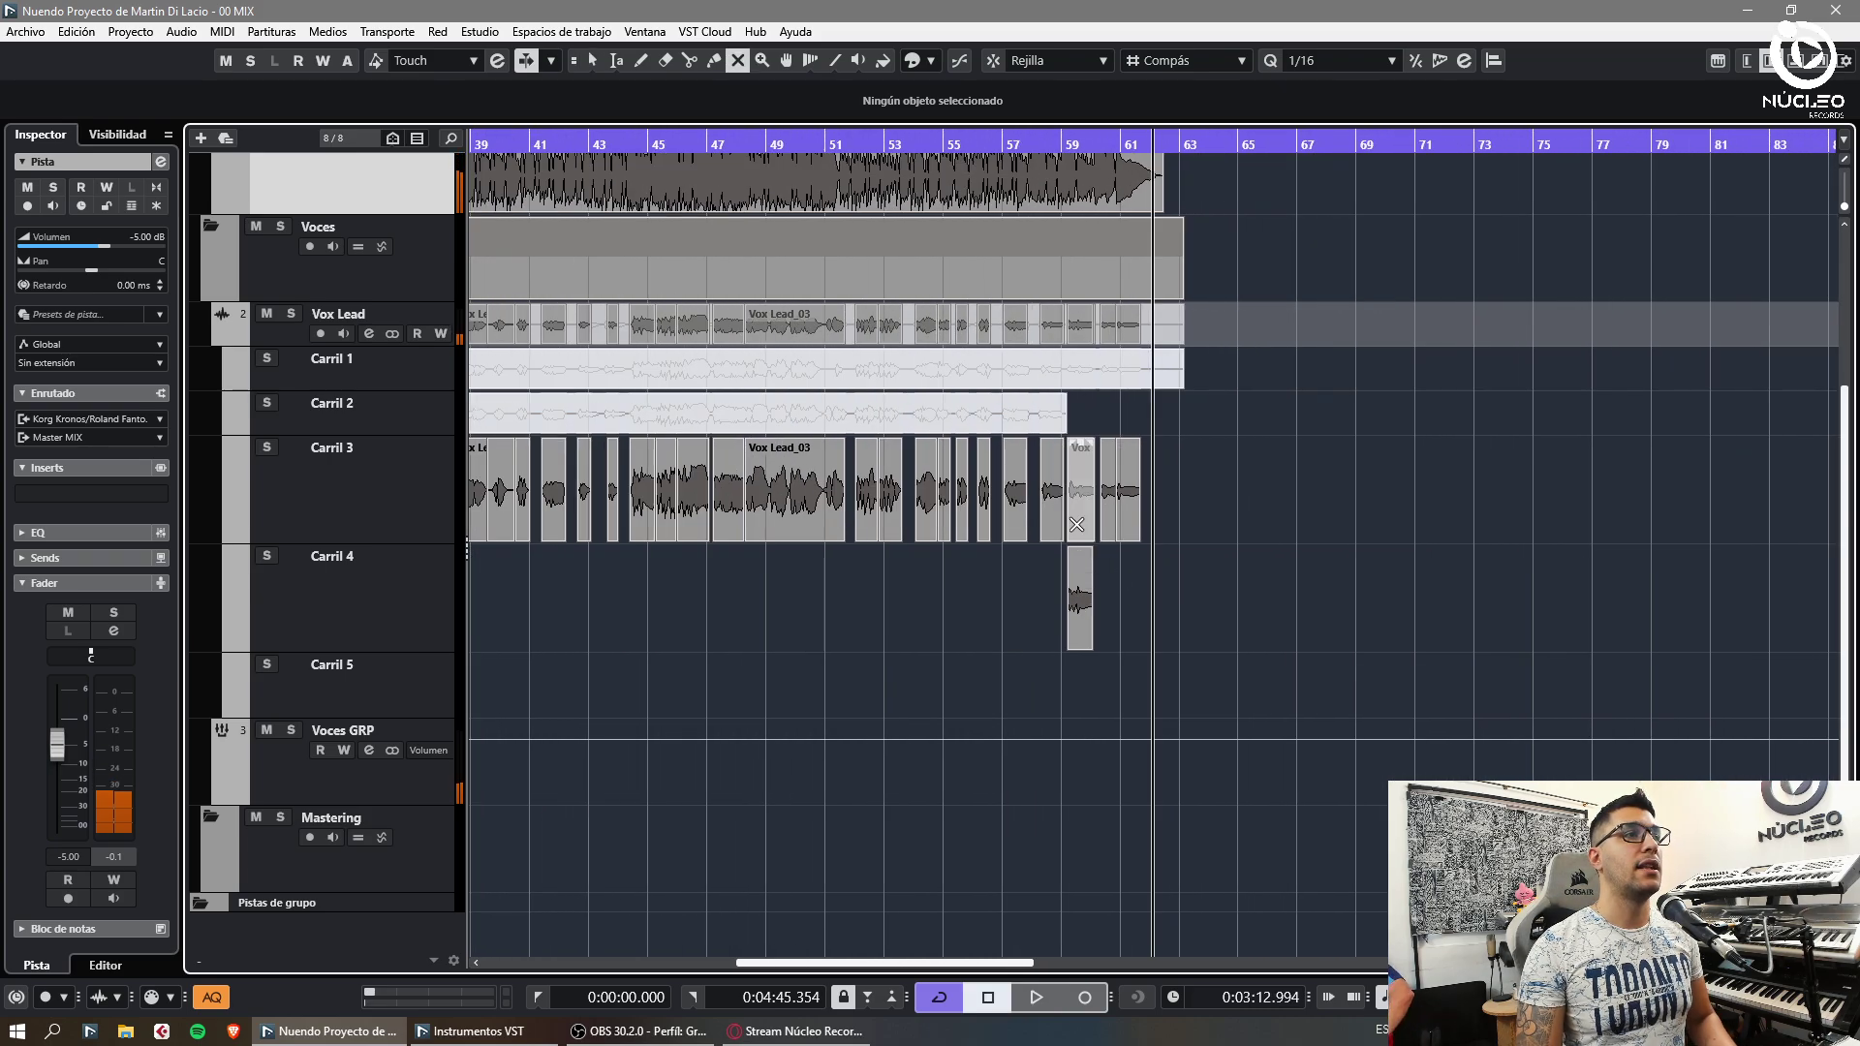
key("1")
left_click(1076, 524)
key("h")
key("h")
key("h")
left_click(1188, 572, "alt+shift")
left_click_drag(1179, 573, 1211, 490)
left_click(1334, 560)
key("f")
key("g")
key("g")
key("g")
key("g")
key("g")
key("g")
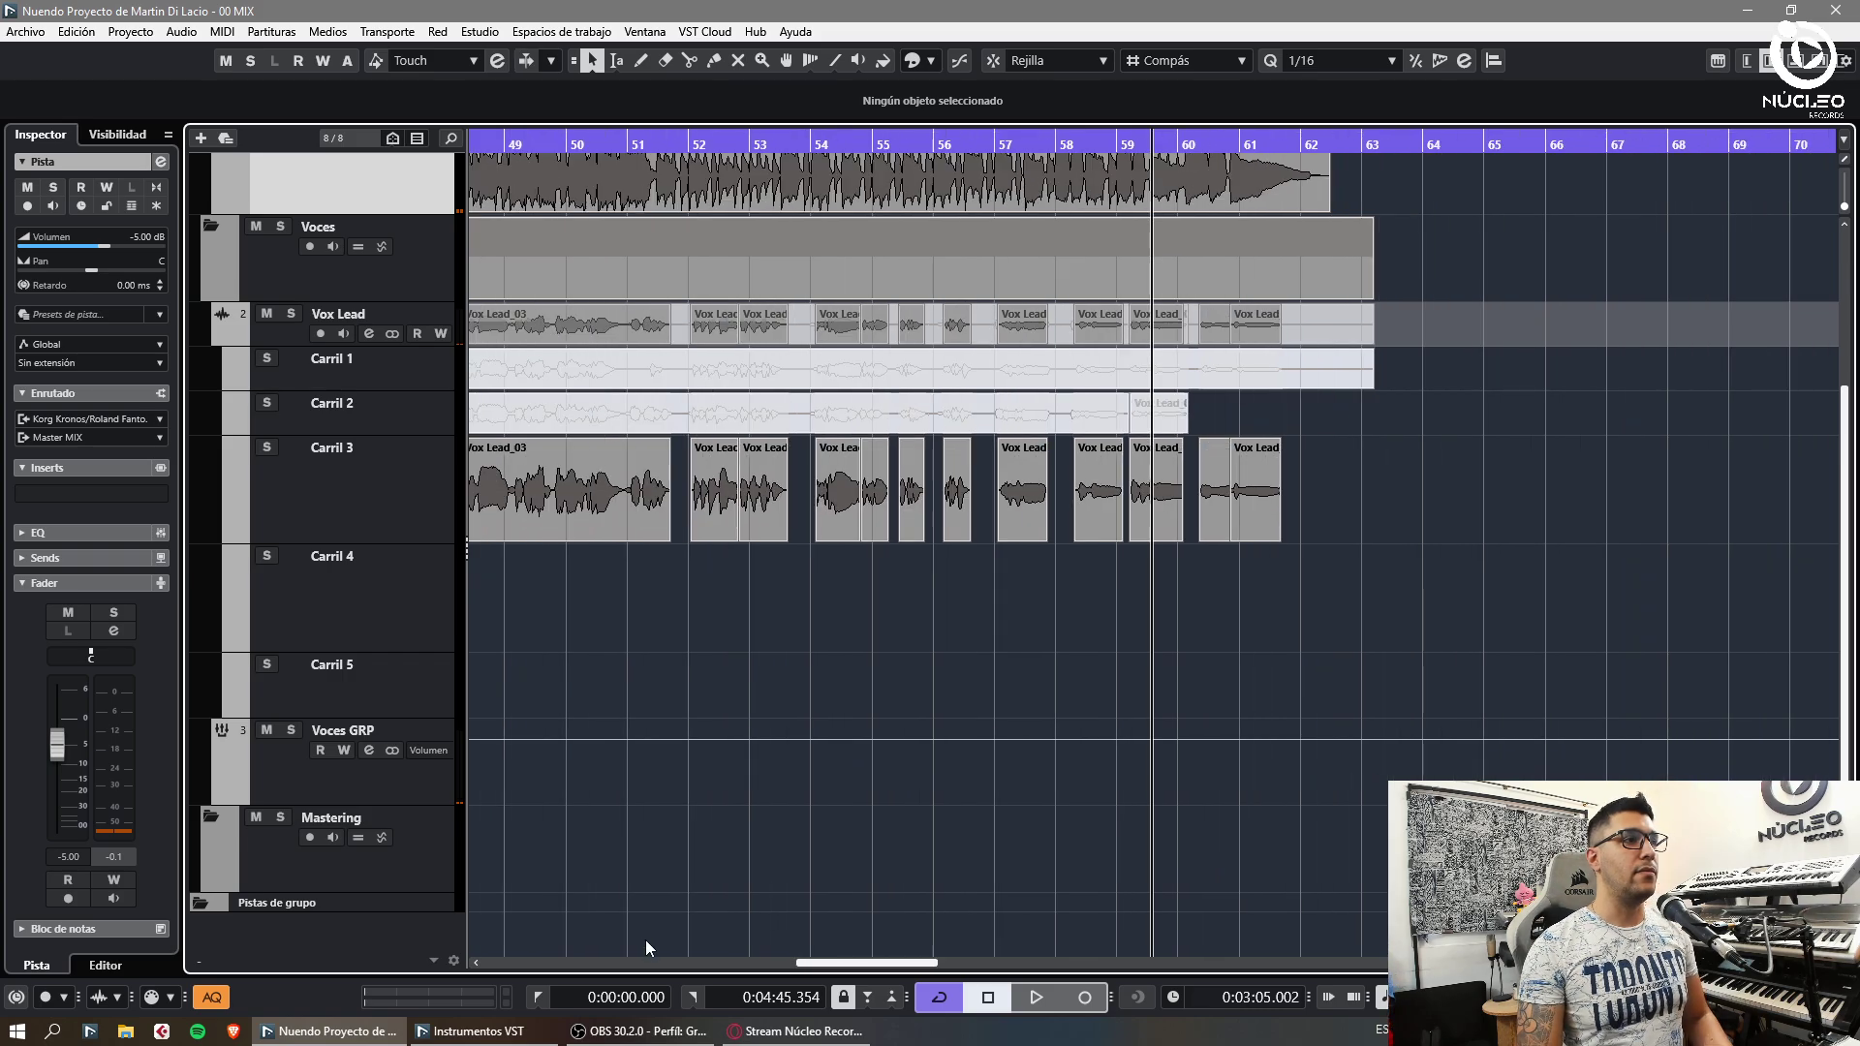
key("alt+Tab")
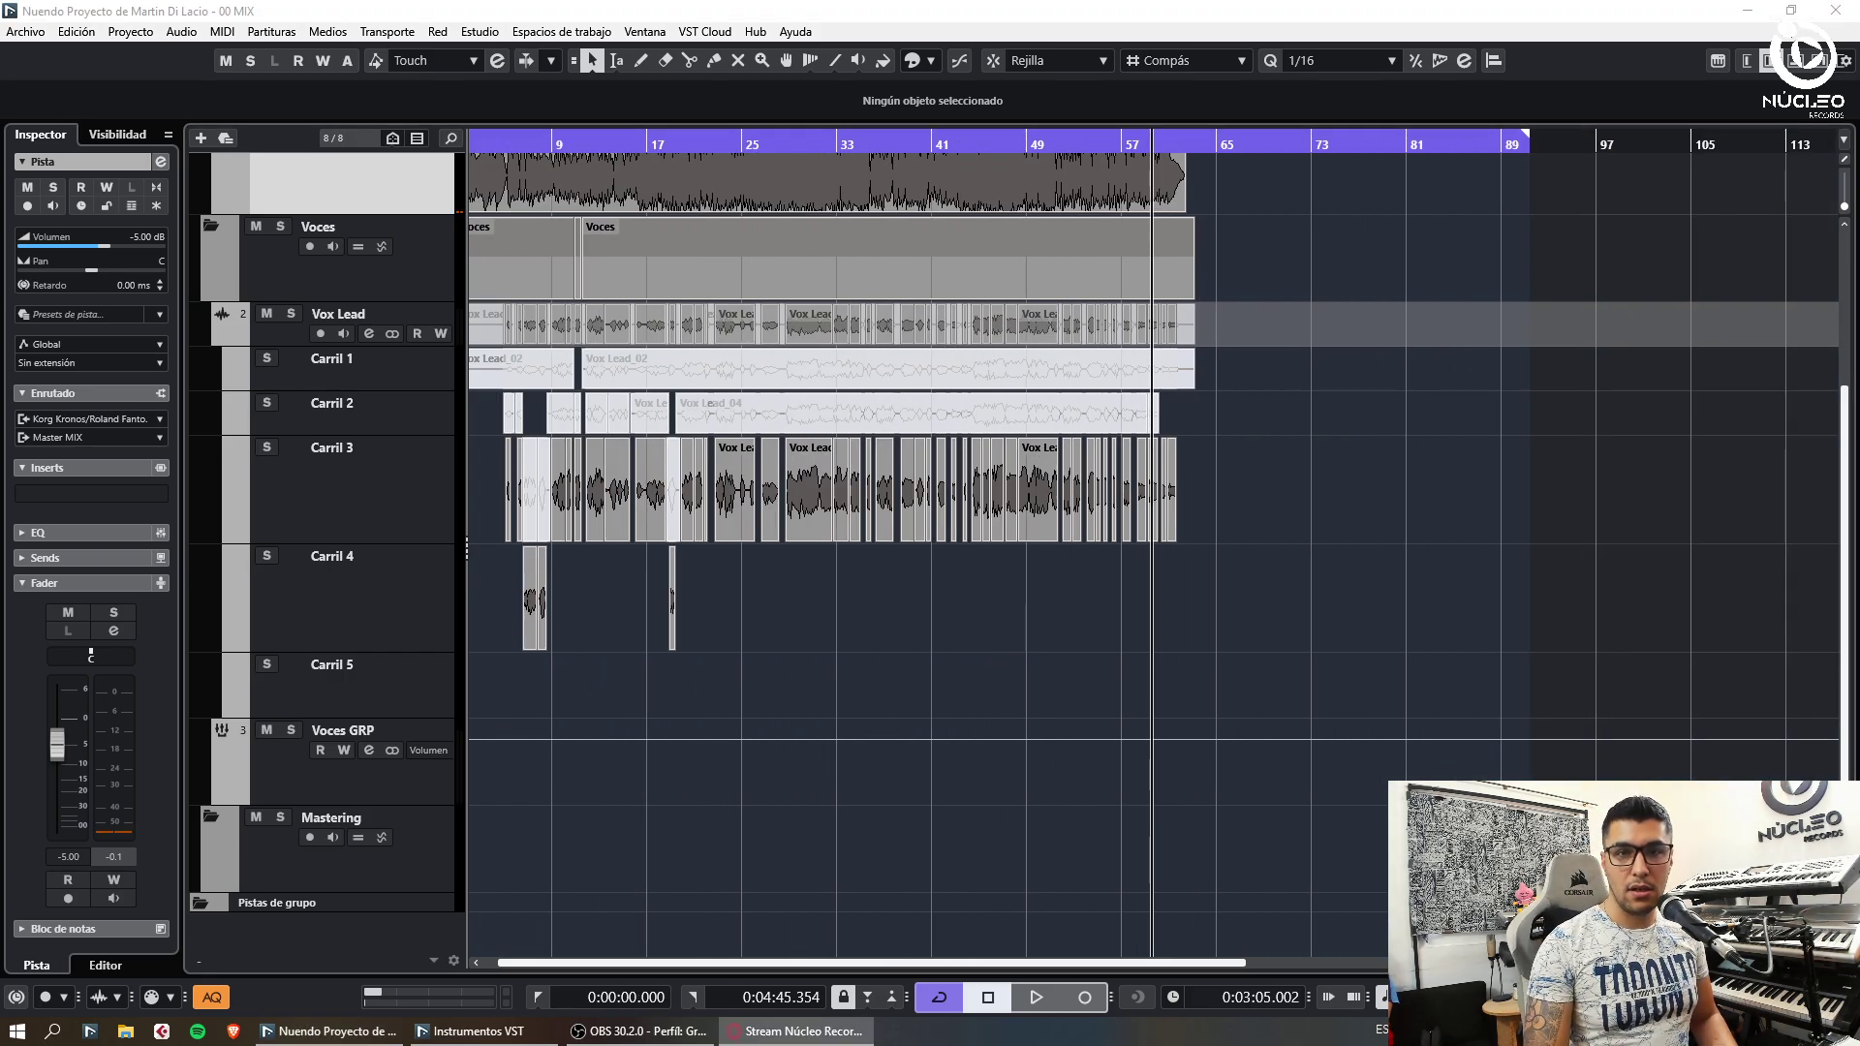
left_click(1009, 618)
key("h")
key("j")
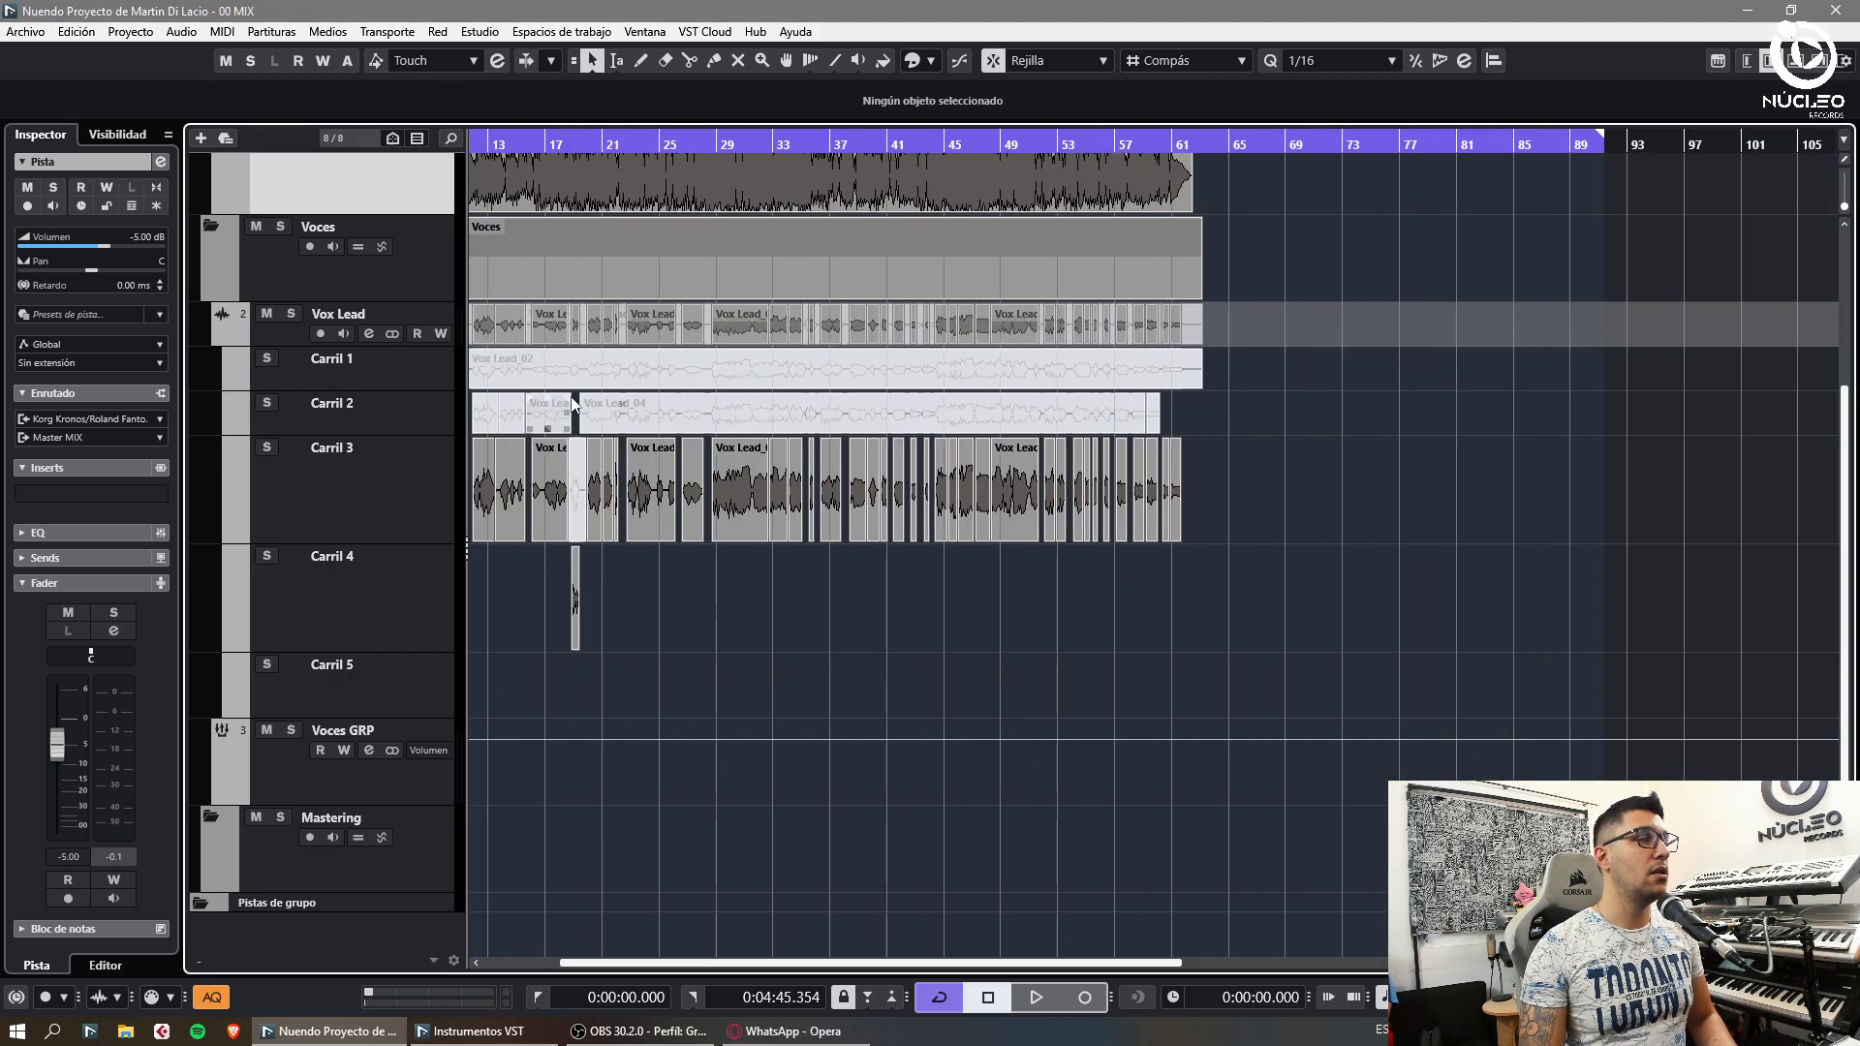
Return to the beginning of the lead vocal and place the playhead at about bar 5 to review the comp
key("g")
key("g")
key("f")
key("period")
key("h")
key("h")
key("h")
key("h")
key("h")
key("h")
key("h")
key("h")
key("h")
left_click(647, 146)
key("h")
key("h")
key("h")
key("h")
key("h")
key("h")
key("h")
key("h")
key("h")
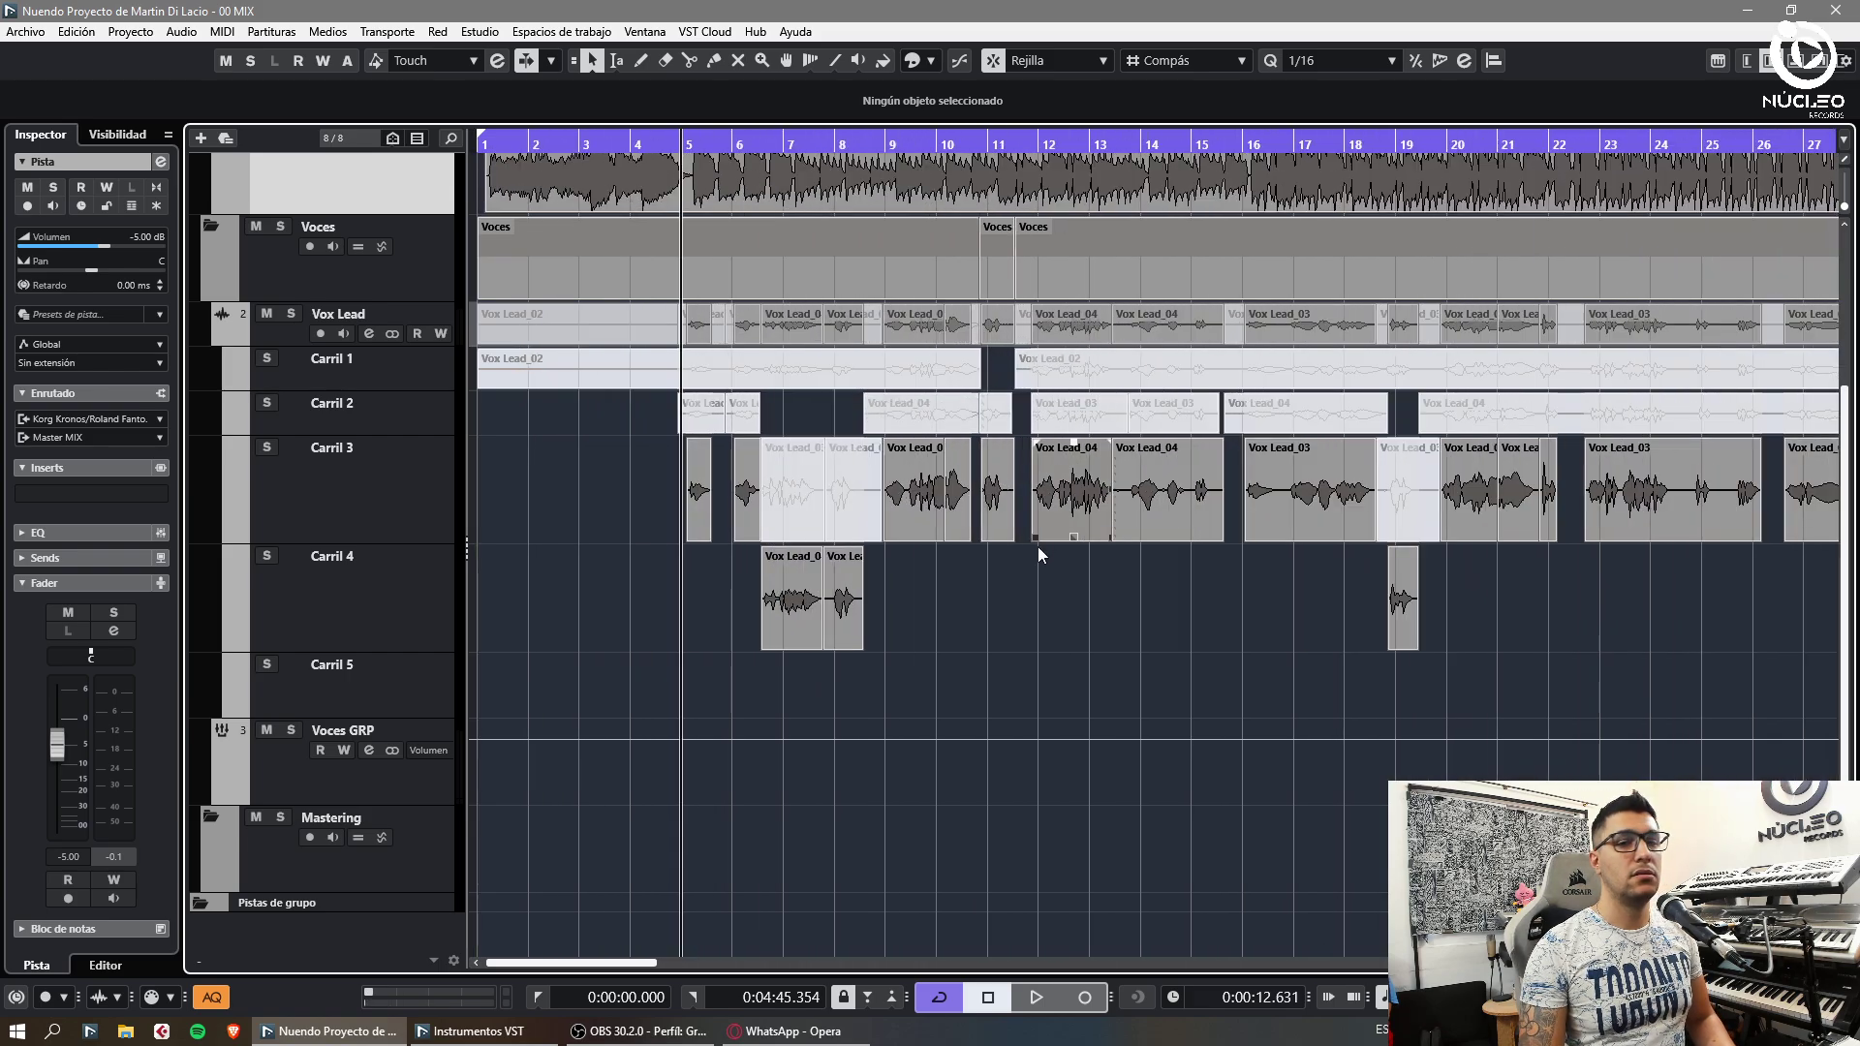
Play back from about bar 5 and nudge the Vox Lead_03 phrase in Carril 3 to start at 6.1.1.0
key("space")
key("h")
key("h")
key("h")
key("h")
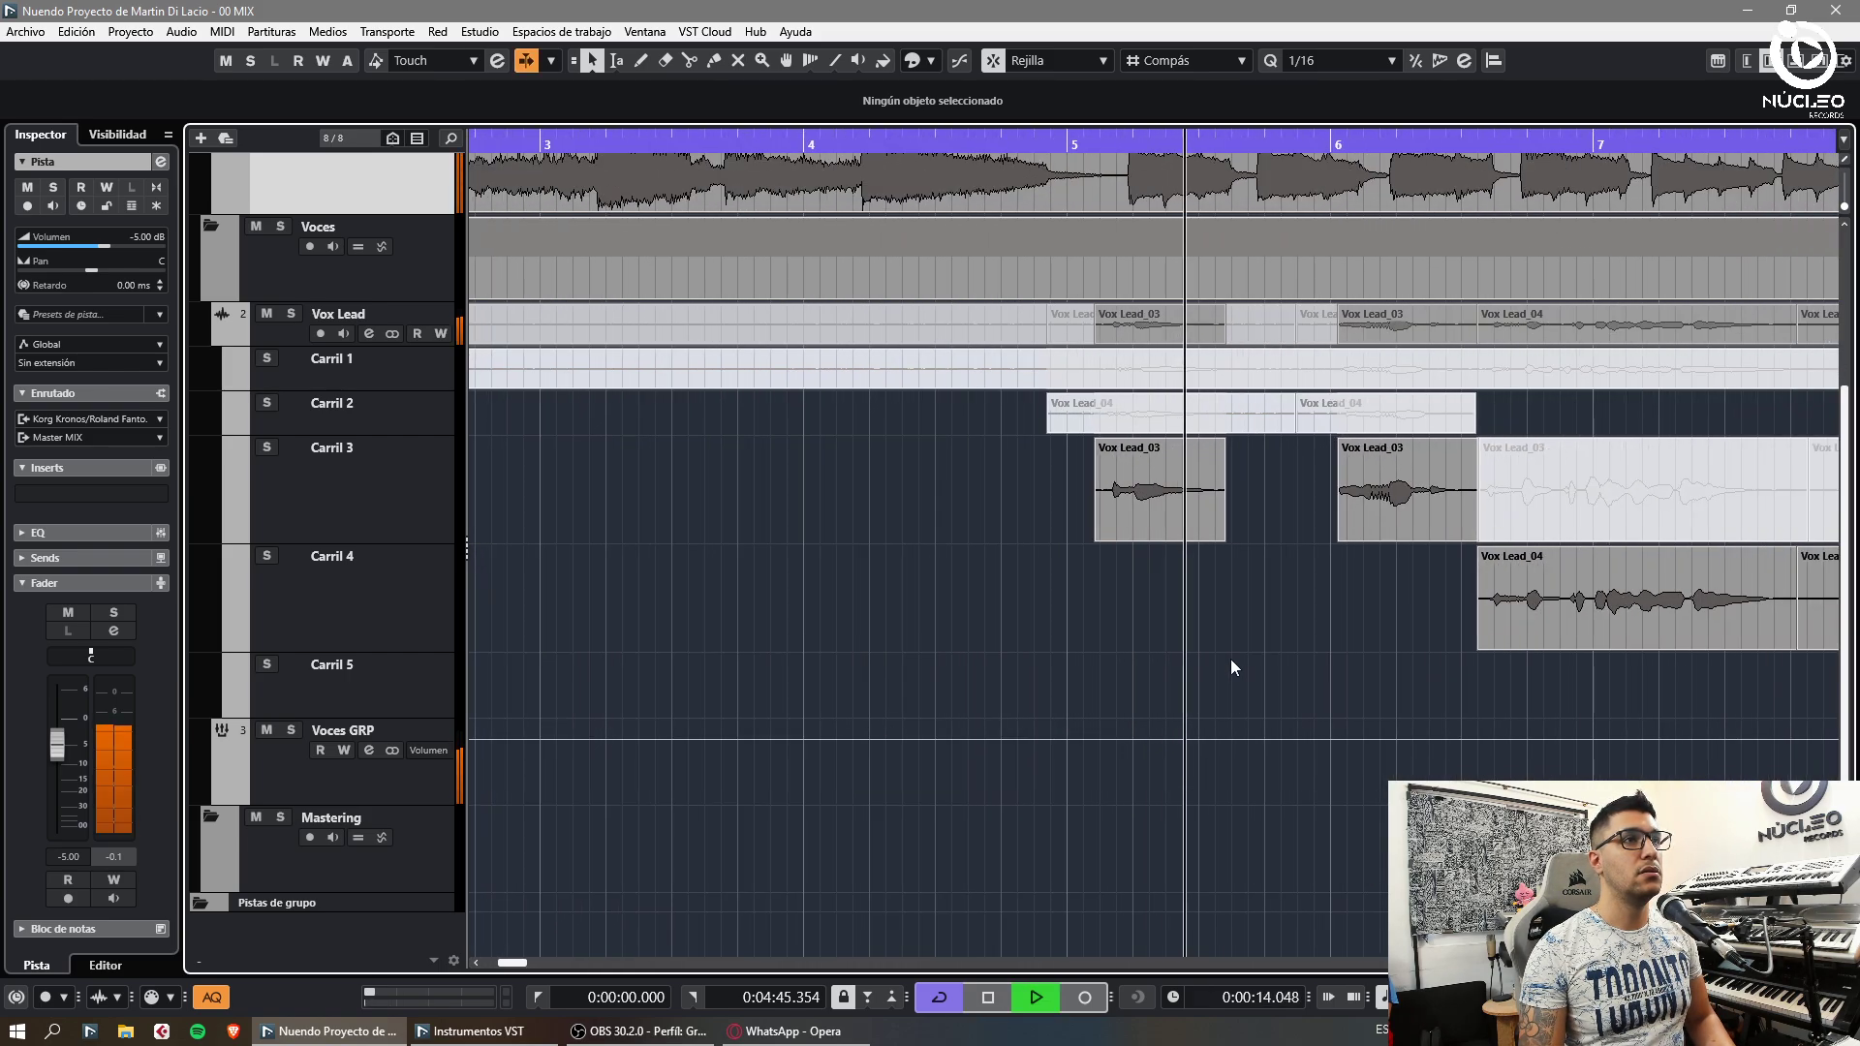
left_click_drag(1373, 536, 1361, 537)
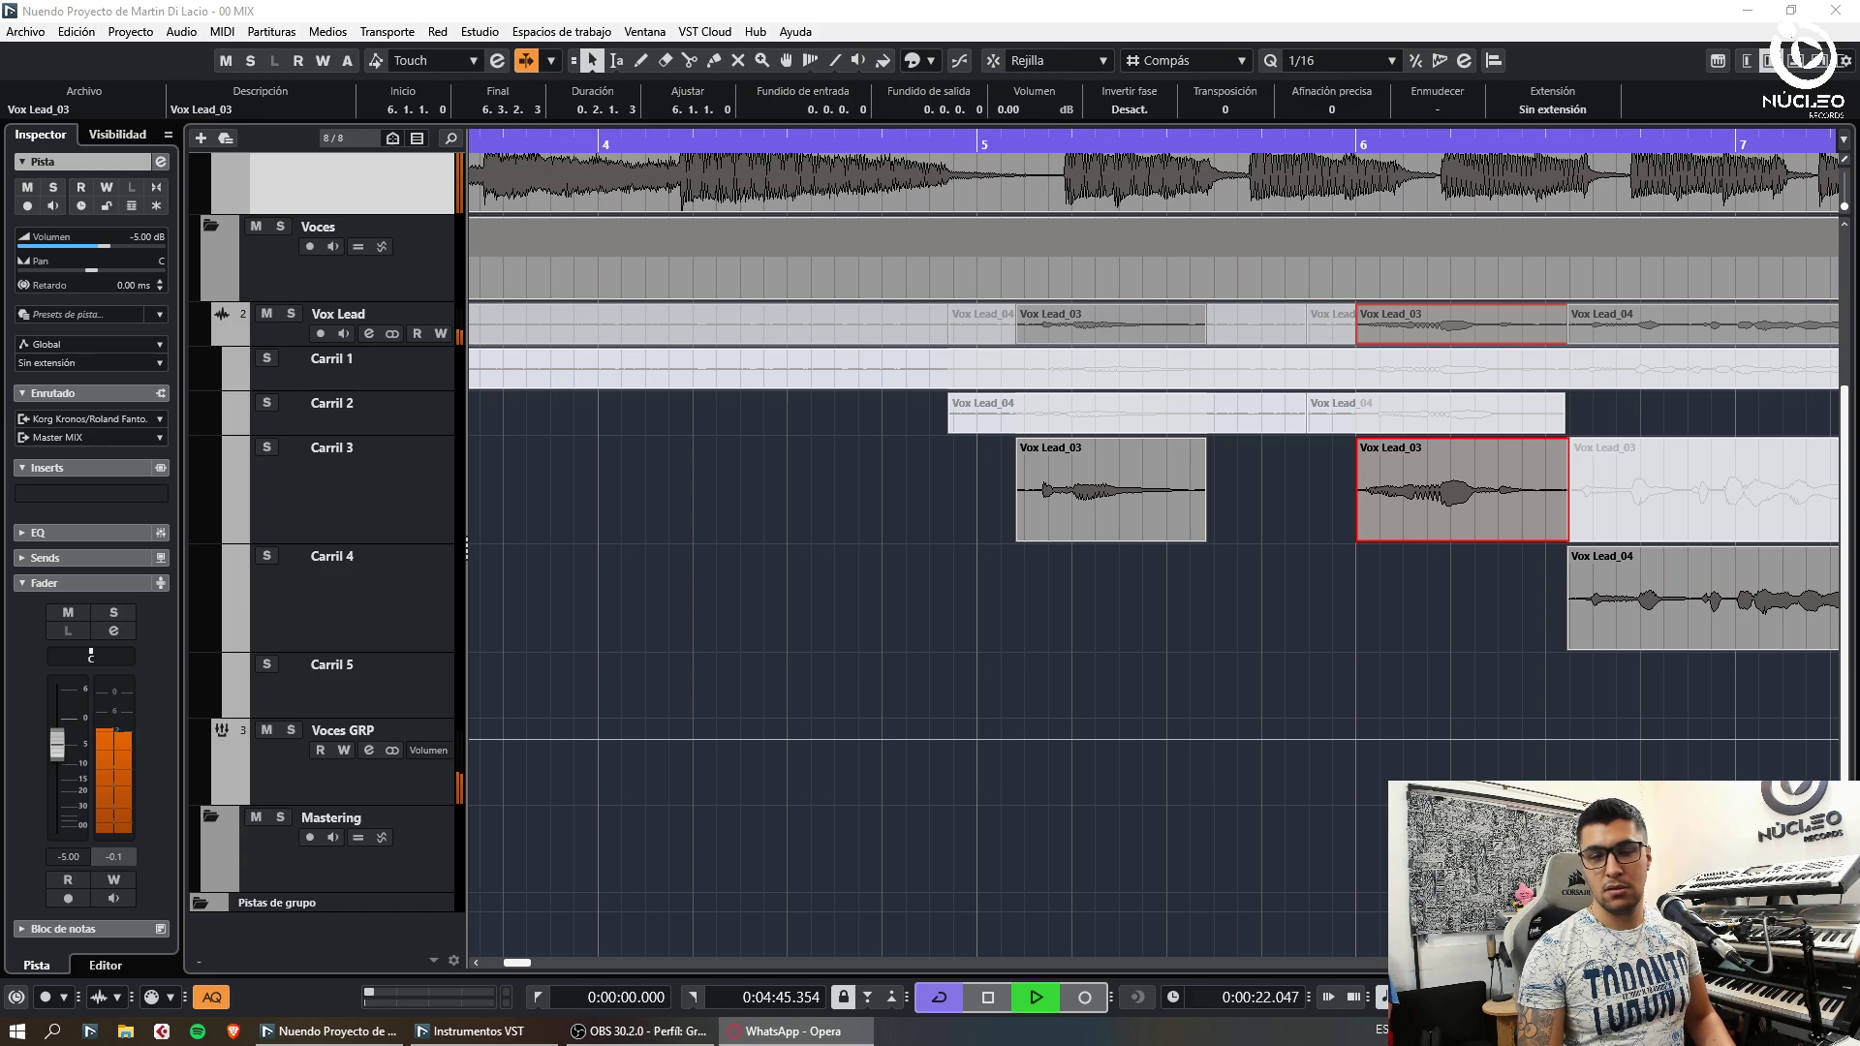
Trim the silences around the two Vox Lead_04 phrases in Carril 4, leaving a gap from about 7.3.4 to bar 8
left_click(1173, 562)
key("g")
key("g")
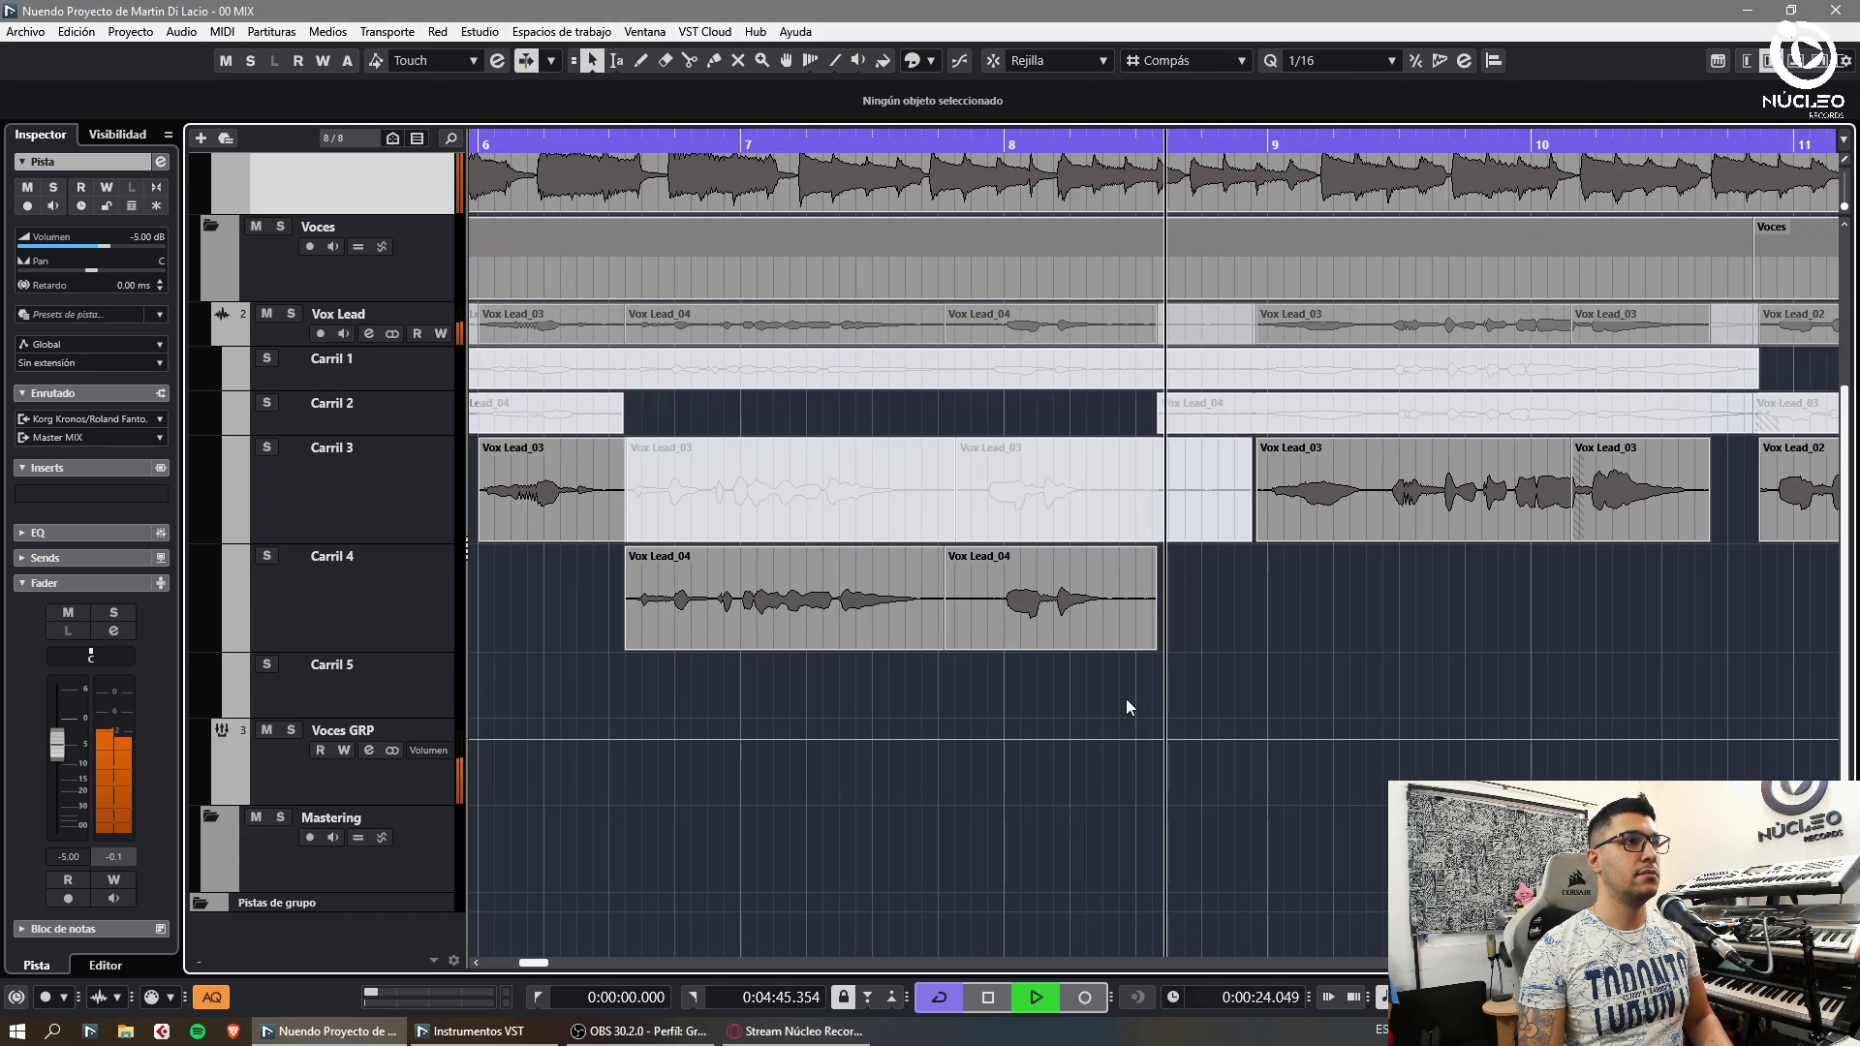
left_click_drag(1155, 640, 1109, 635)
mouse_move(946, 641)
left_mouse_down()
mouse_move(1004, 640)
mouse_move(929, 643)
left_mouse_up()
key("g")
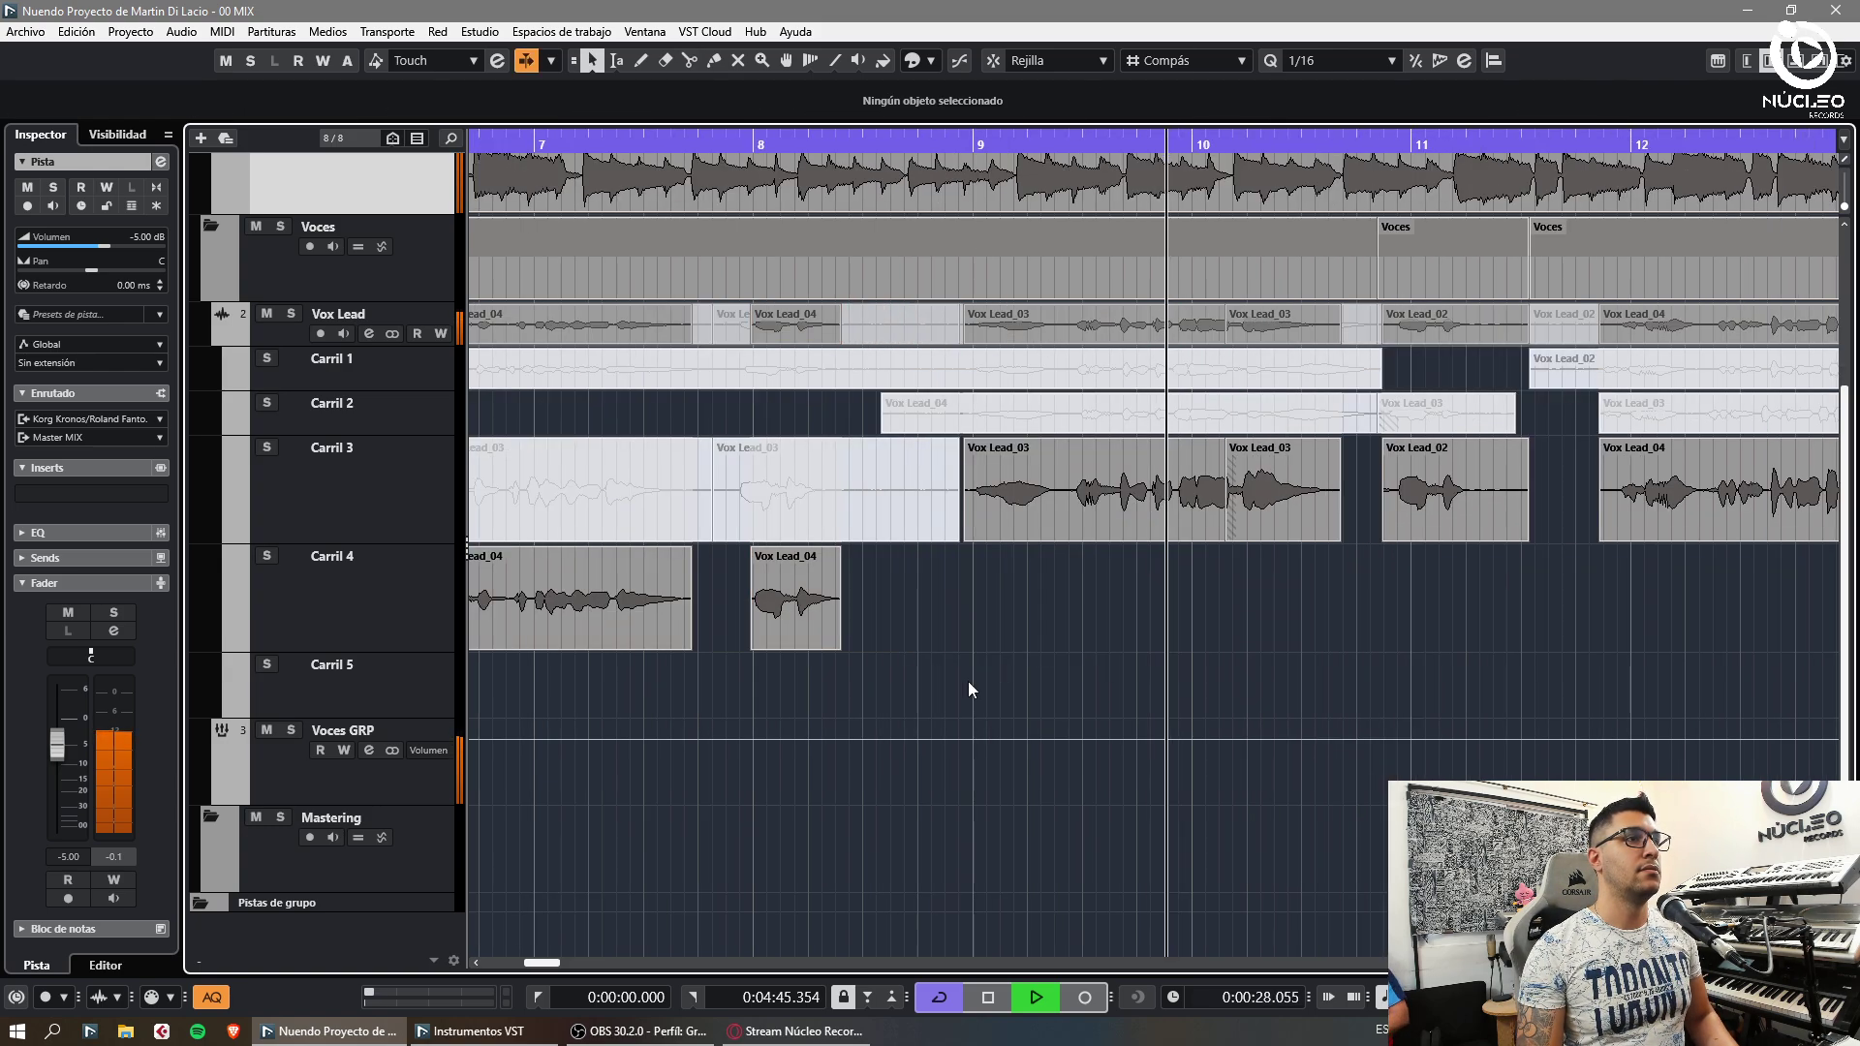
Split Vox Lead_03 in Carril 3 at 9.2.2.119 and 9.2.4.61 and delete the piece in between
key("h")
key("h")
key("h")
key("3")
left_click(886, 531)
left_click(918, 515)
key("1")
left_click(907, 525)
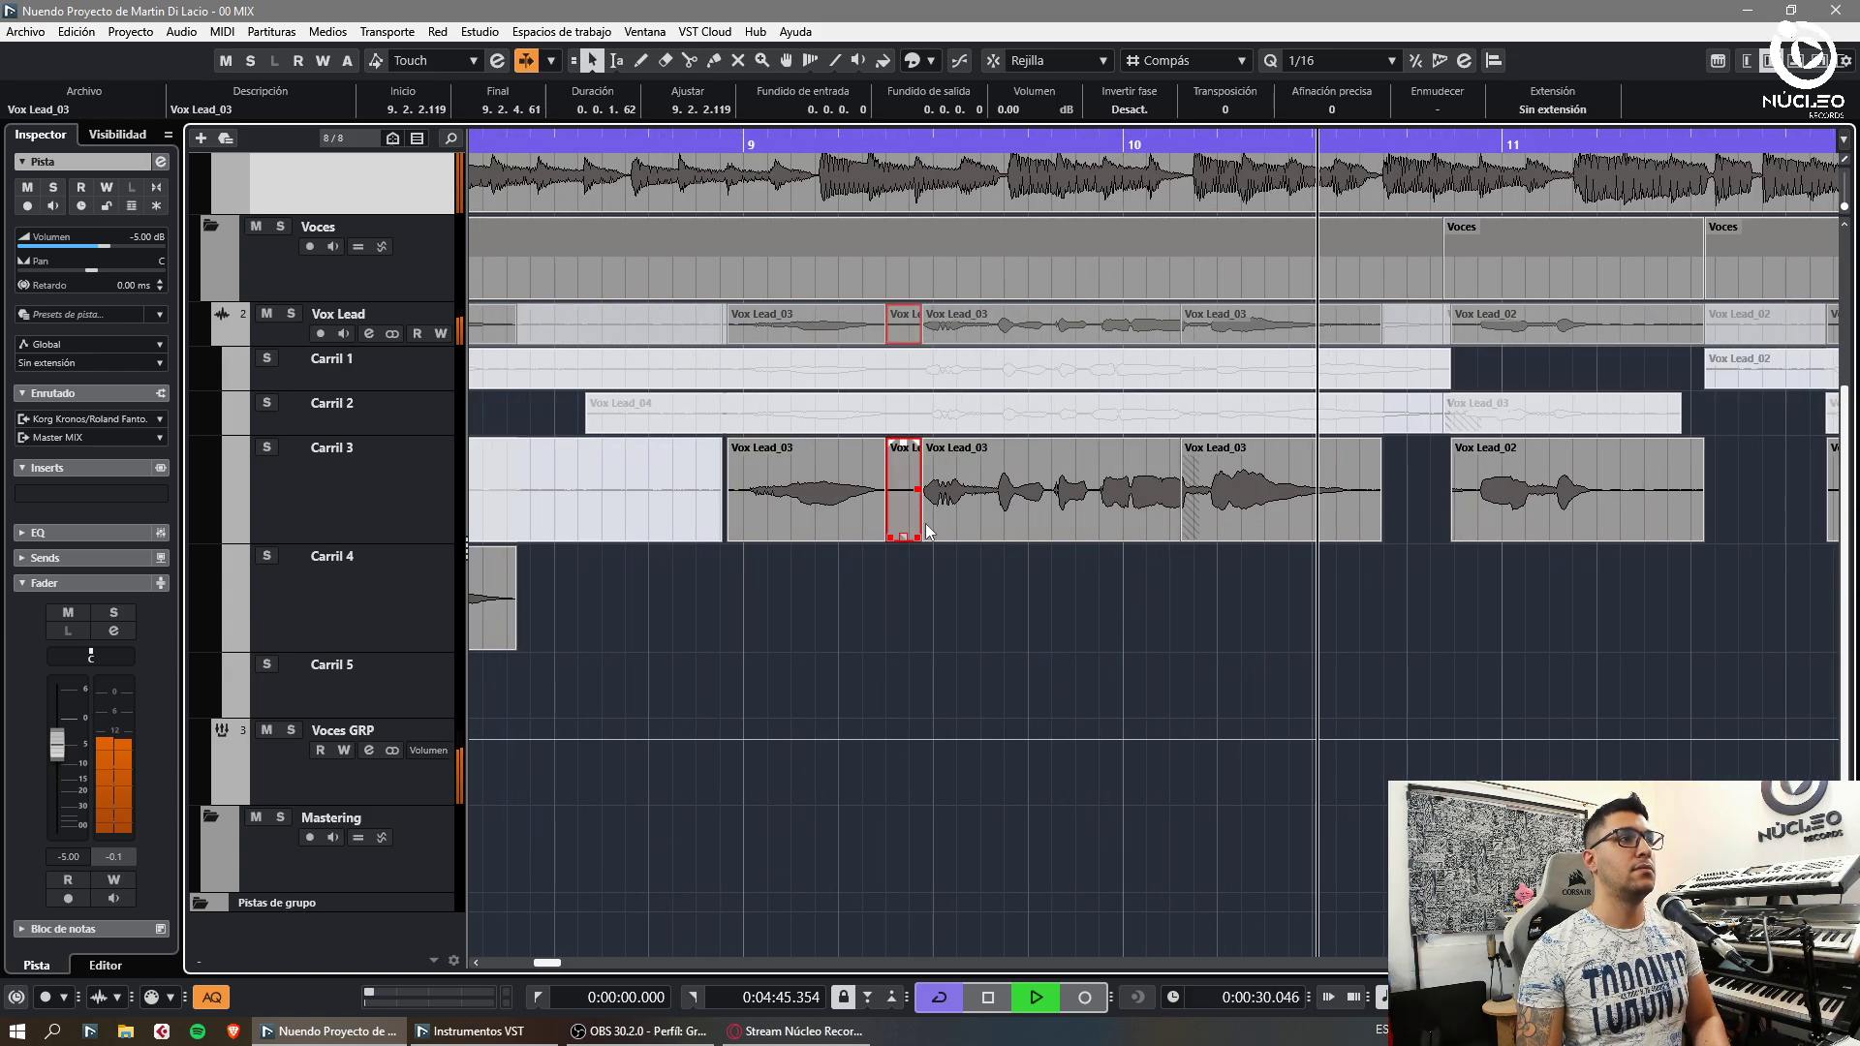
key("Delete")
left_click(925, 528)
left_click(1107, 620)
Split Vox Lead_02 in Carril 3 at 11.2.1.45, delete its silent tail, and trim its start to about 10.4.4
key("g")
key("h")
key("h")
left_click(1318, 531, "alt")
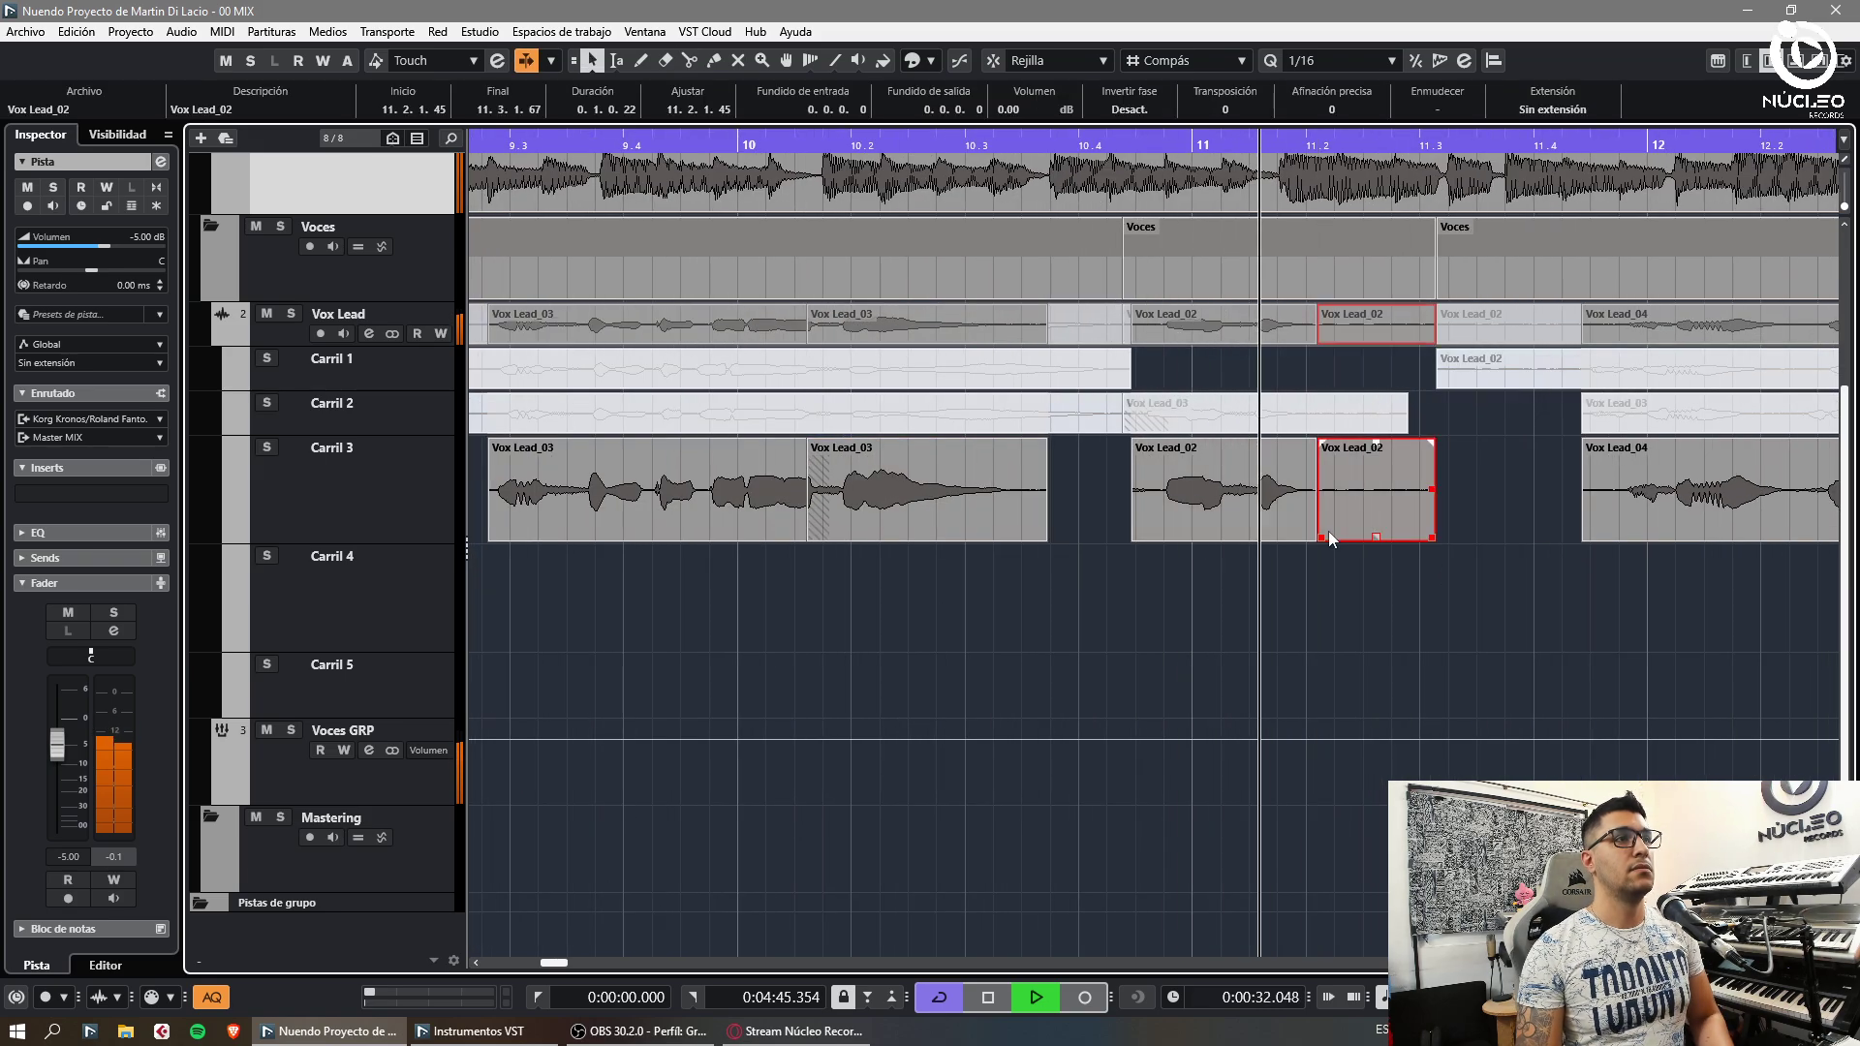
key("Delete")
left_click_drag(1140, 540, 1164, 542)
left_click(1247, 639)
key("g")
key("g")
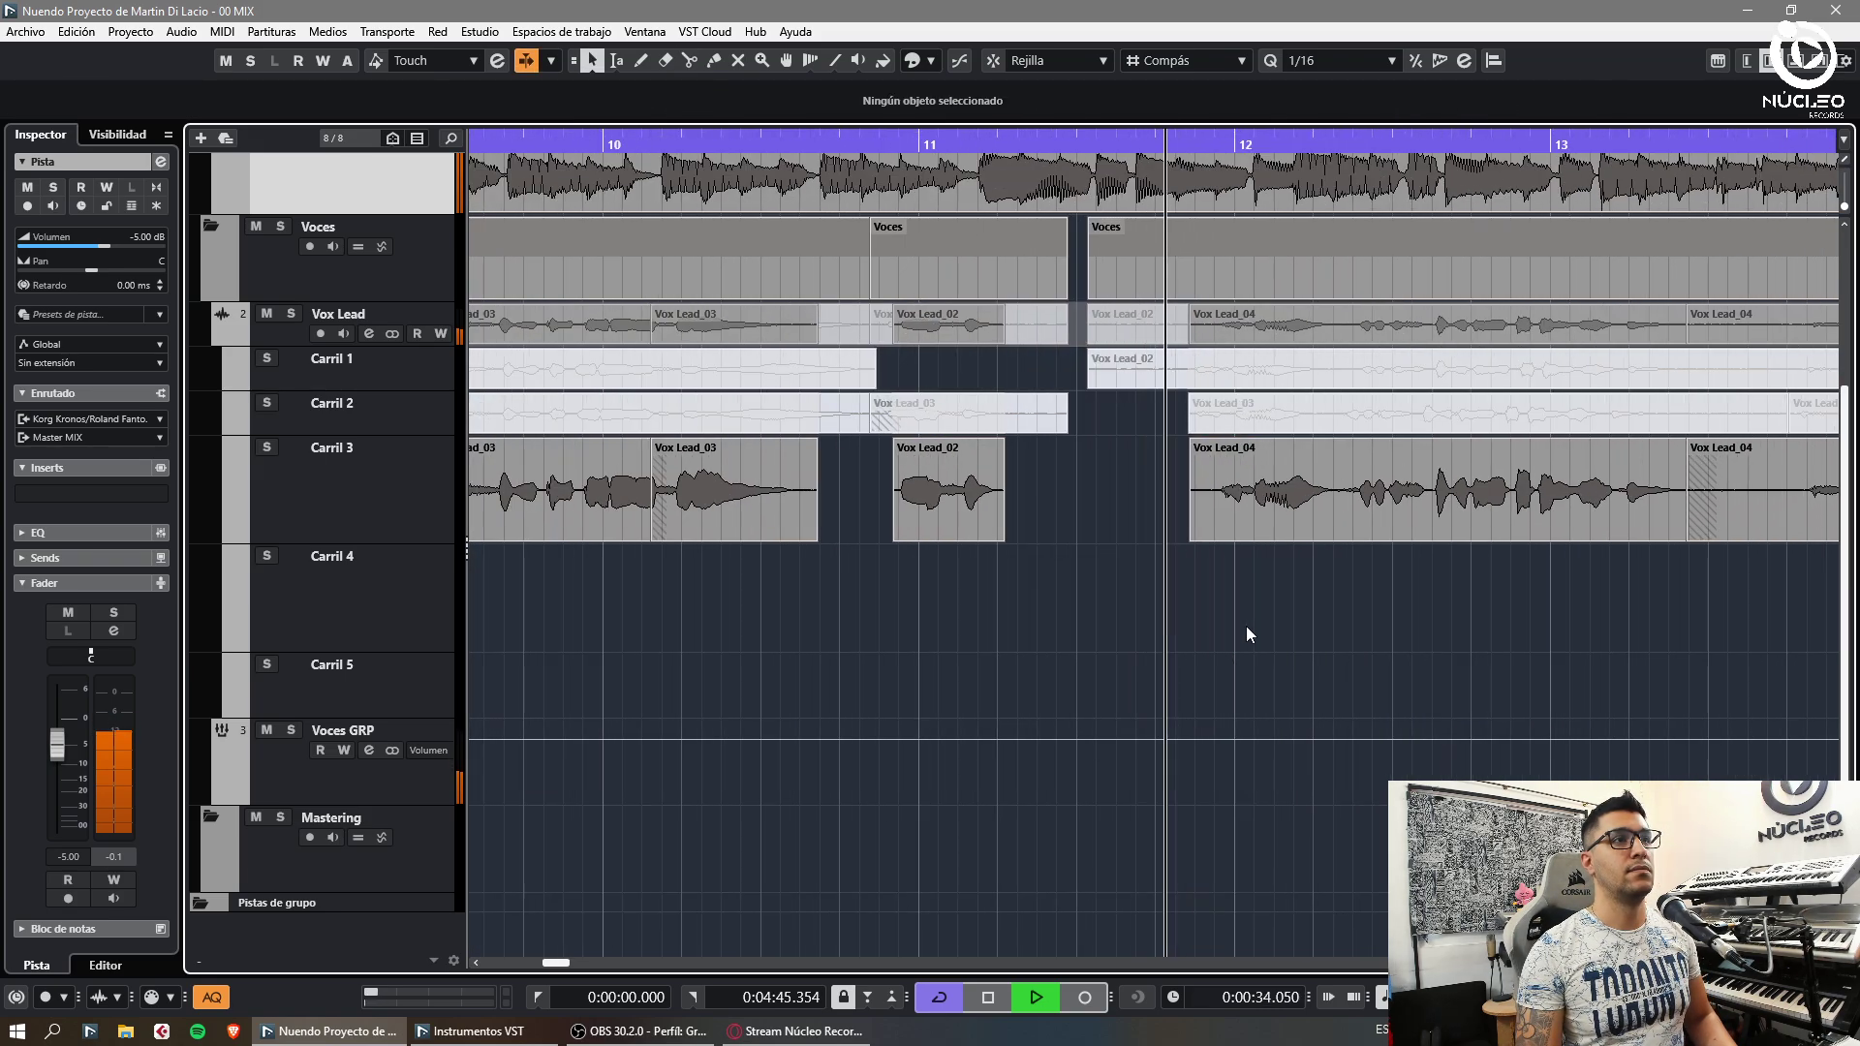
Split Vox Lead_04 in Carril 3 at 11.4.3.114 and delete the silence before the phrase
key("h")
key("h")
key("h")
left_click(1218, 513, "alt")
left_click(1190, 512)
key("g")
key("g")
key("Delete")
left_click(1356, 524)
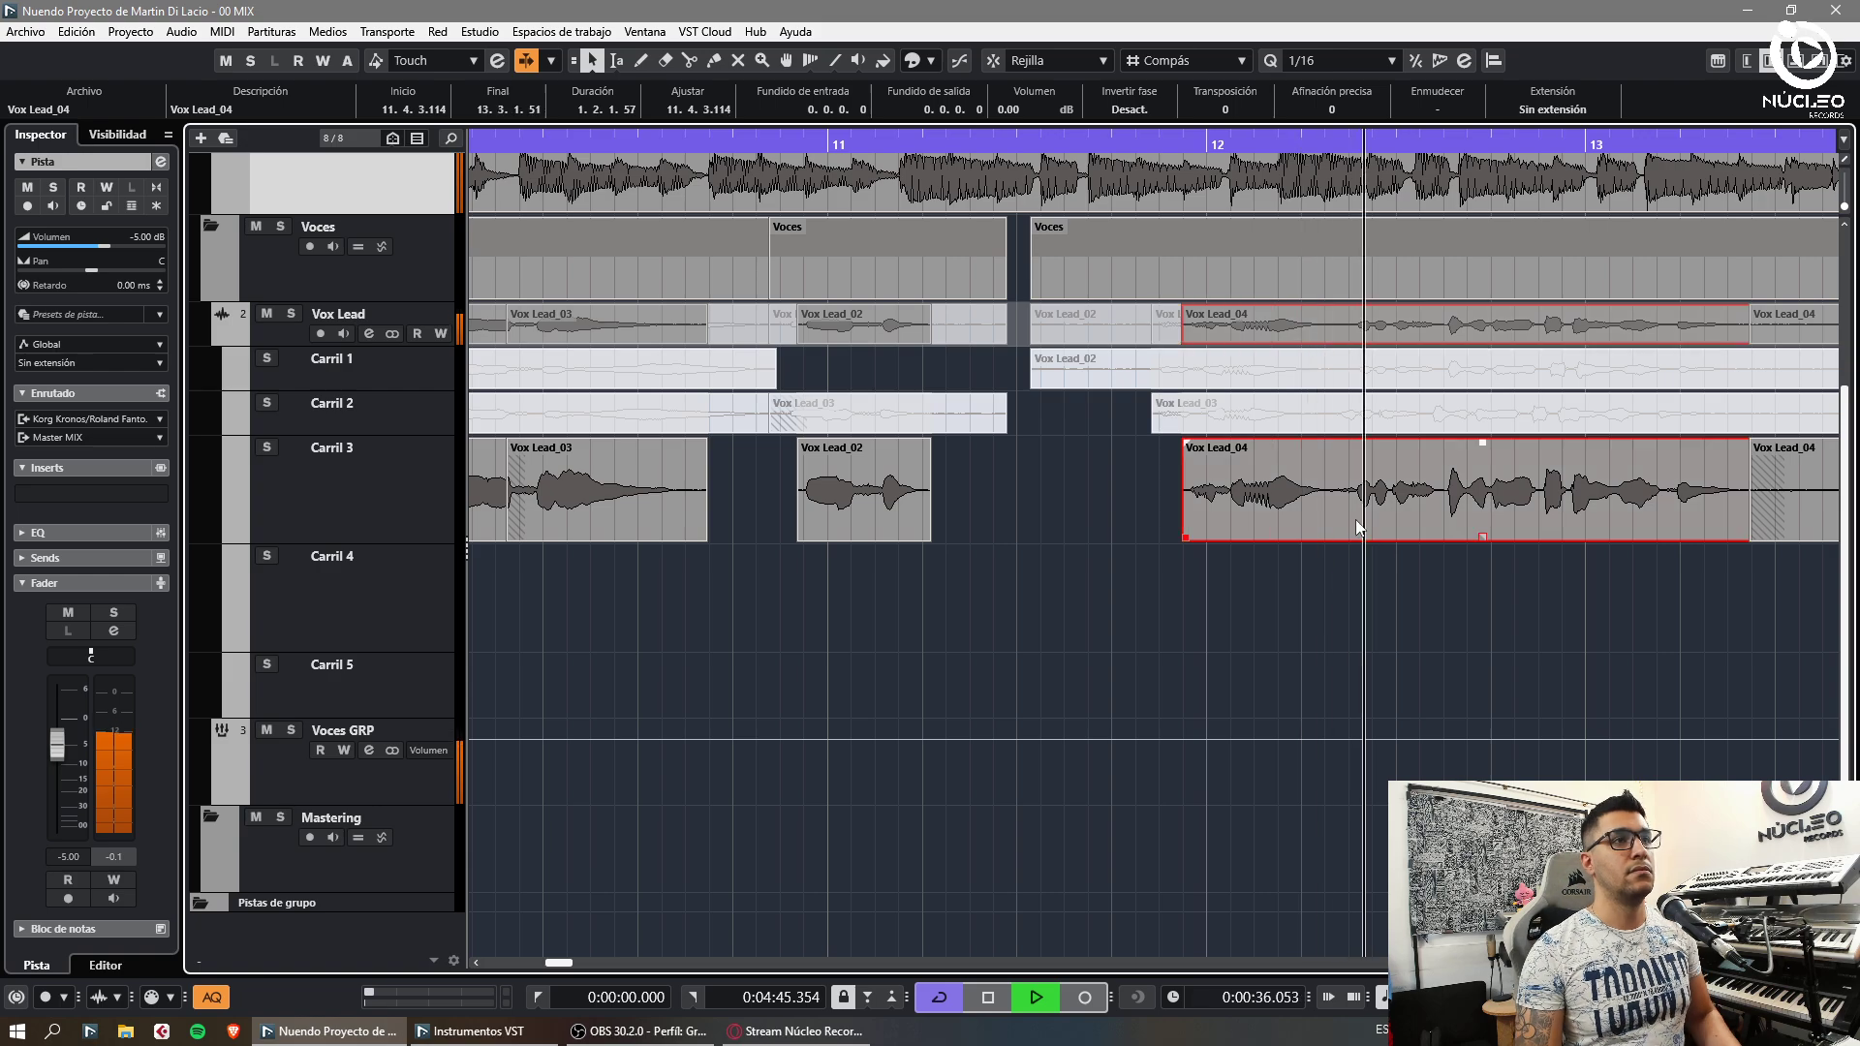
Split the Vox Lead_04 phrase in Carril 3 at about 12.2.2
key("g")
key("h")
key("h")
left_click(1347, 528, "alt")
left_click(1329, 586)
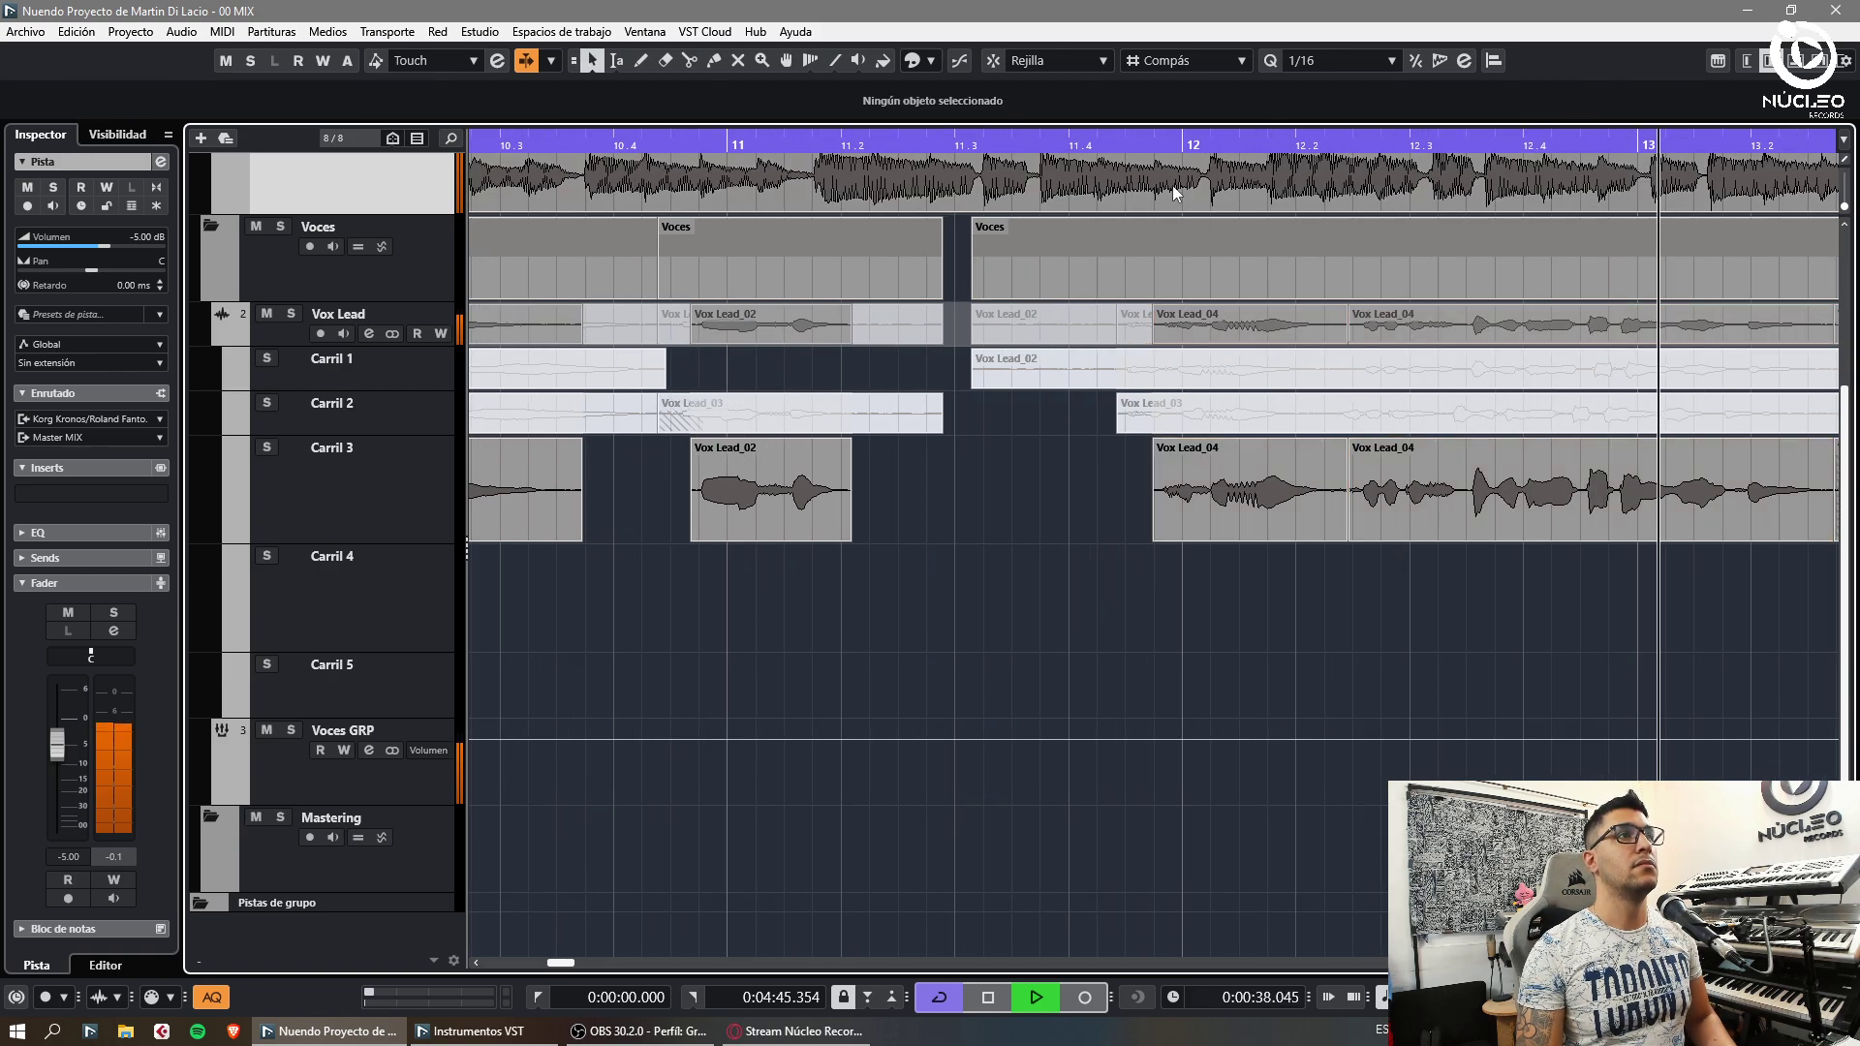
Play back from about 11.4.4 and nudge the second Vox Lead_04 segment later to start at 12.2.3.22
left_click(1153, 143)
key("h")
key("h")
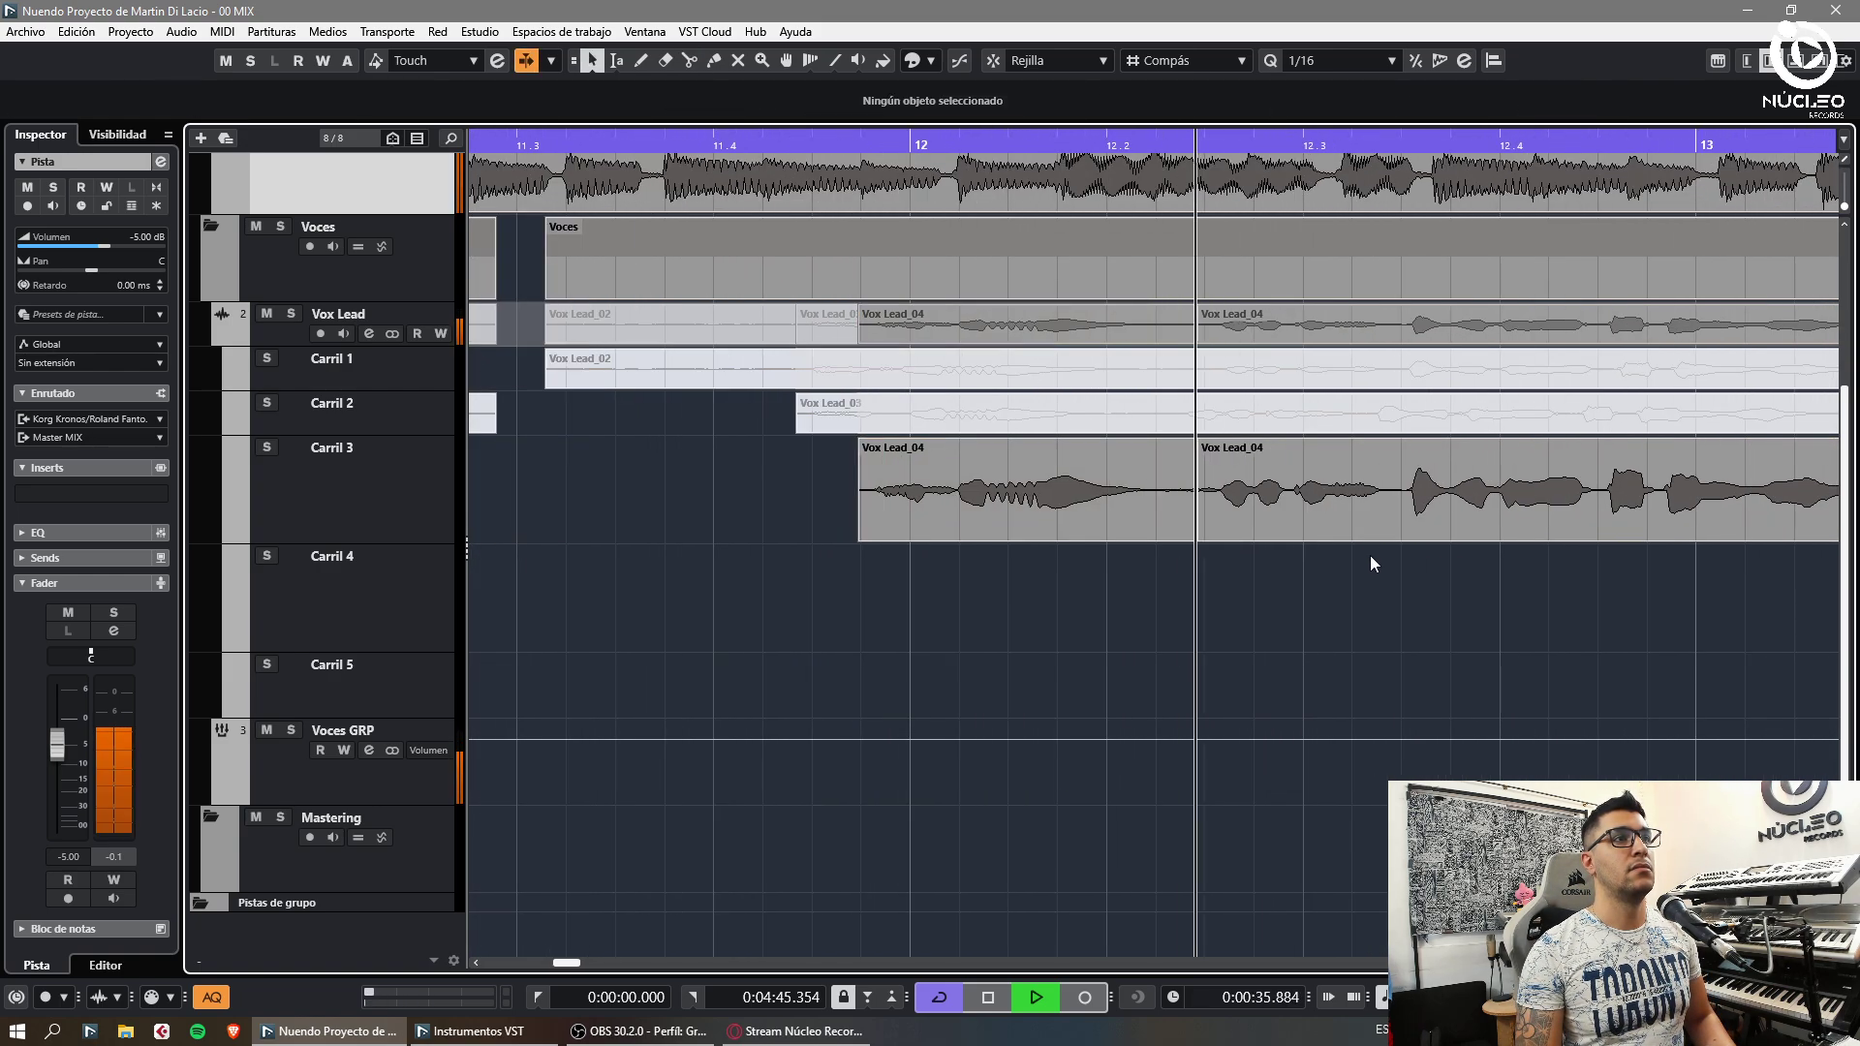
left_click_drag(1446, 528, 1453, 528)
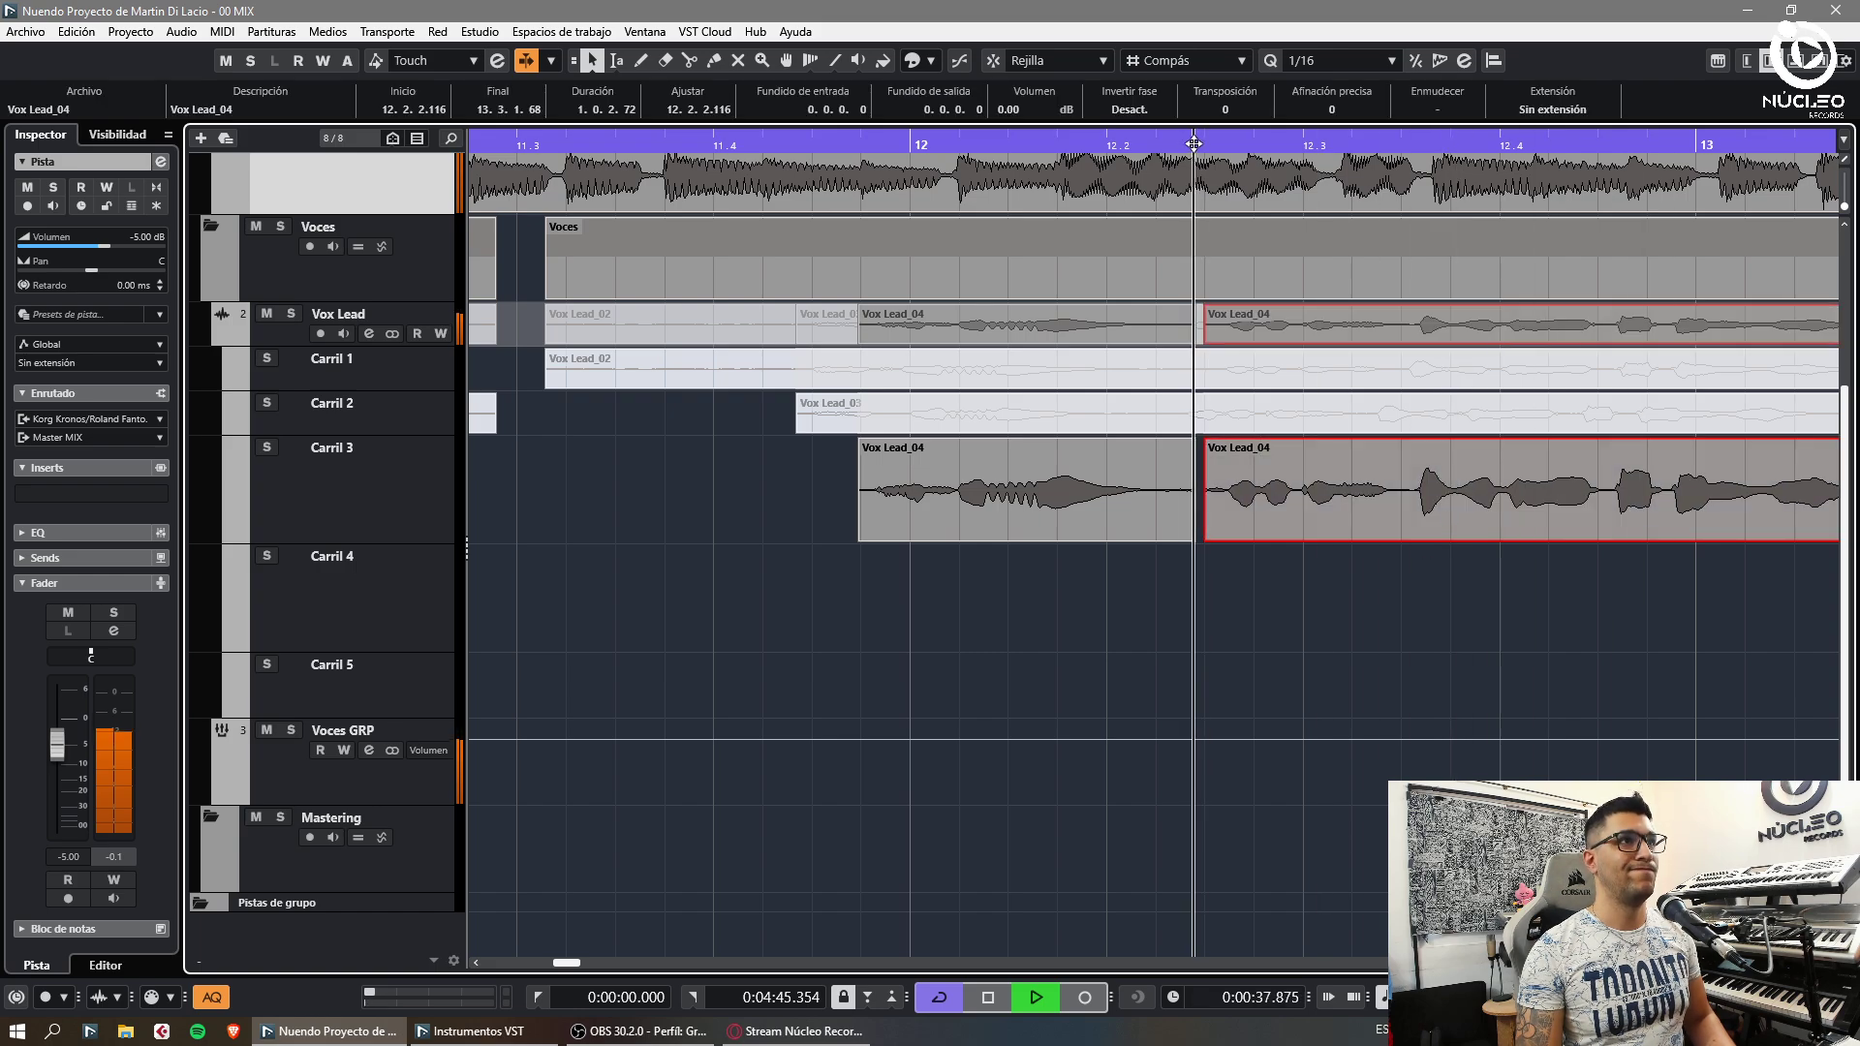
key("g")
left_click_drag(1322, 500, 1328, 502)
key("g")
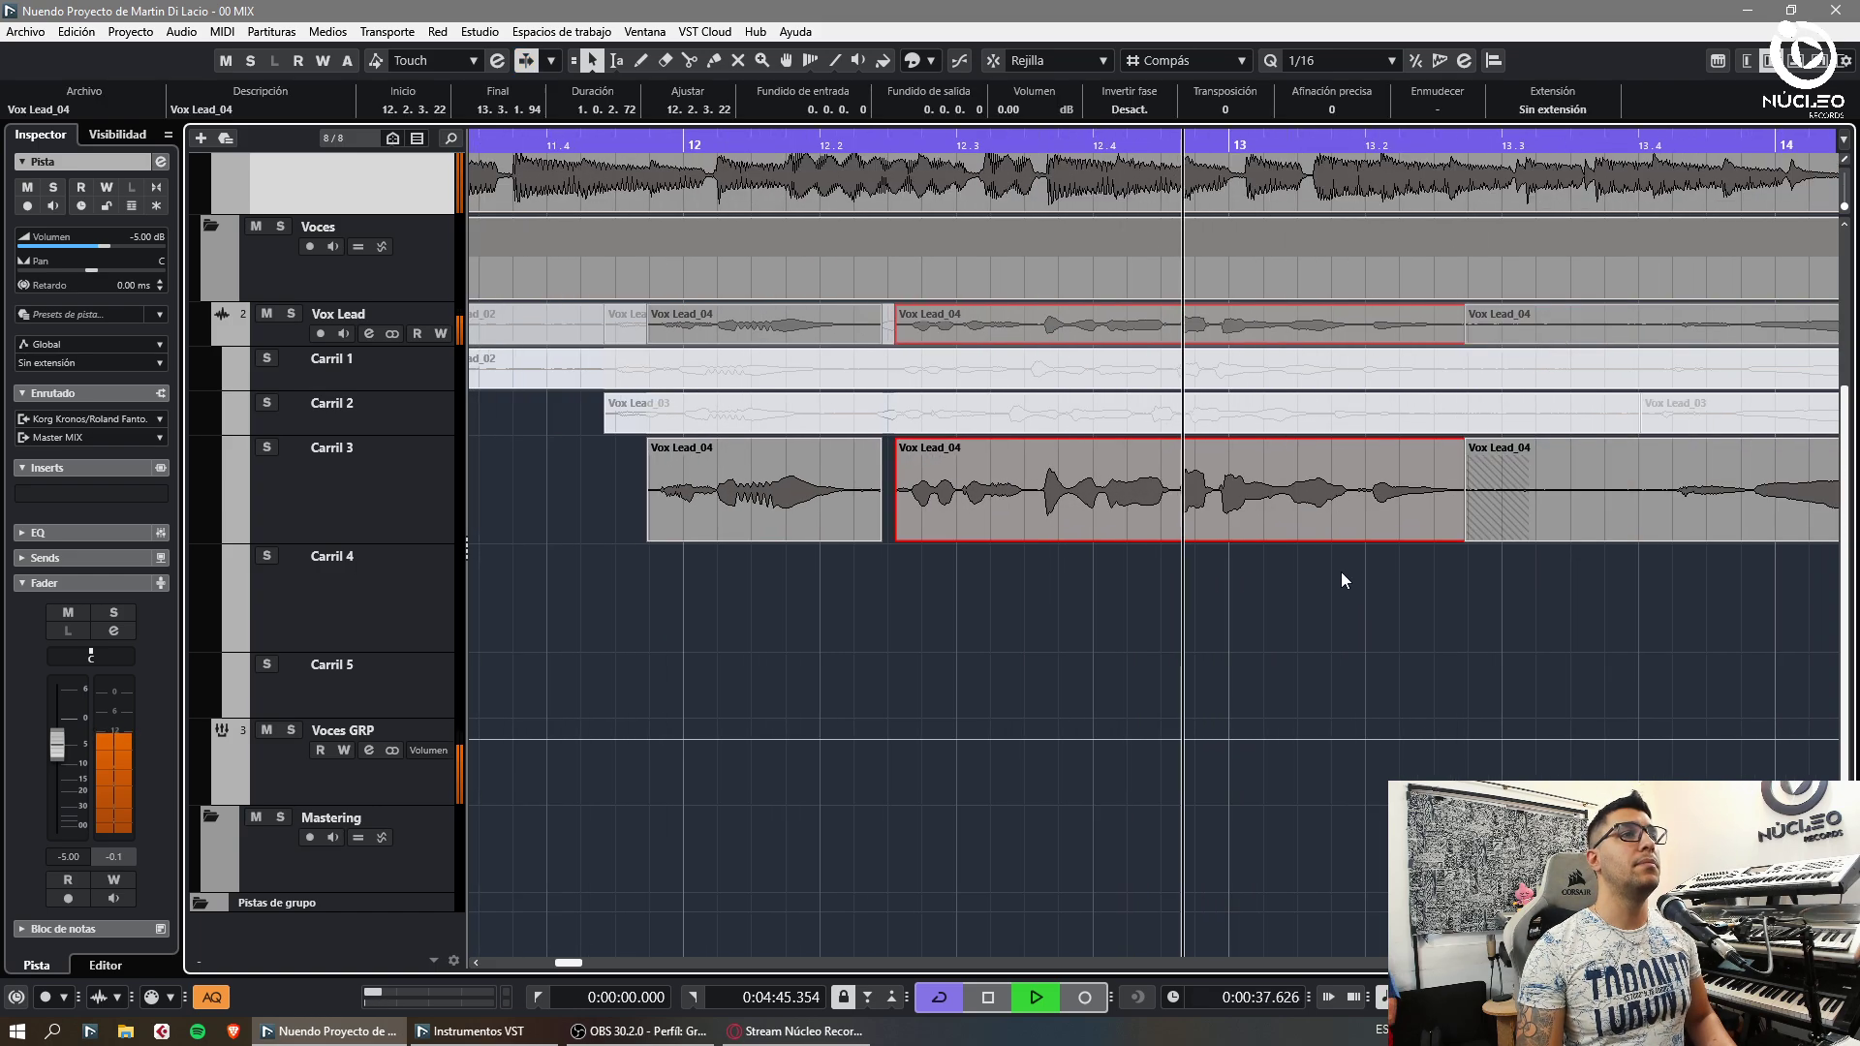
key("h")
key("3")
key("g")
key("1")
left_click(1017, 623)
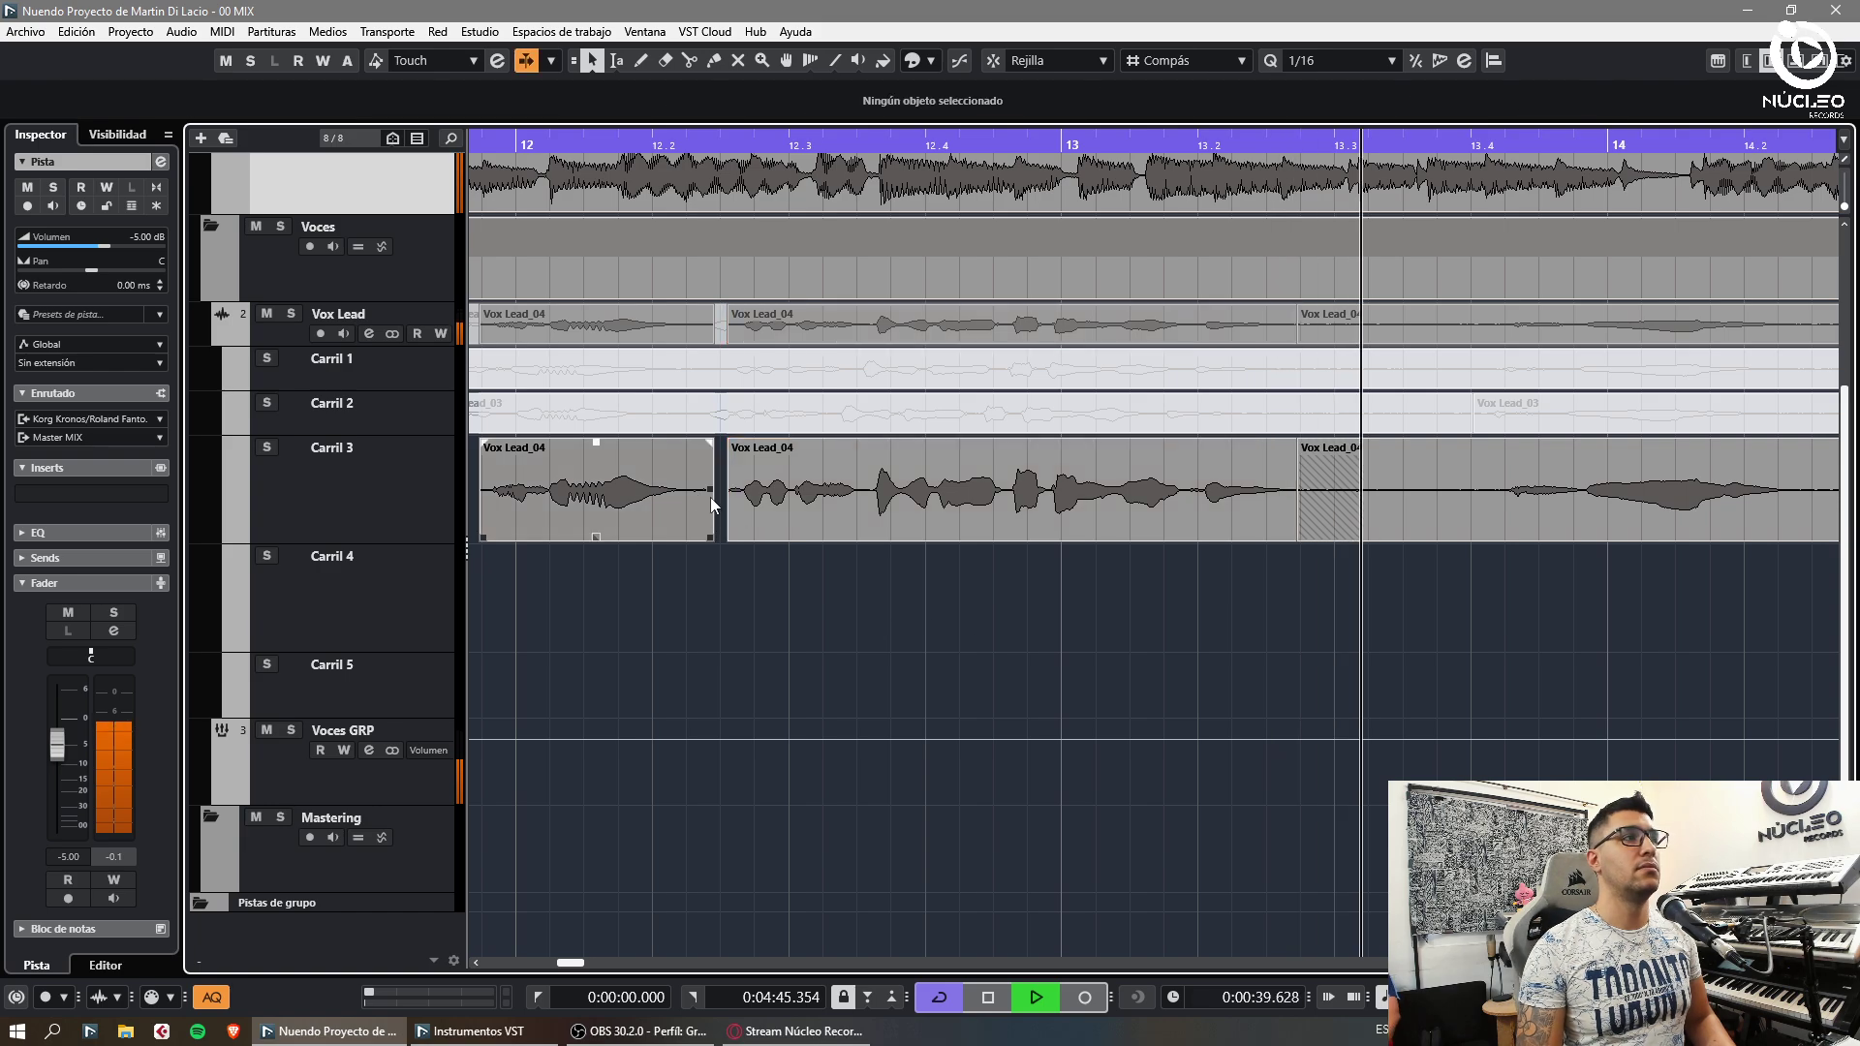
Move the first Vox Lead_04 segment near bar 12 to start at 11.4.4.72 and crossfade it with the following segment
left_click(486, 176)
left_click(487, 147)
left_click(688, 528)
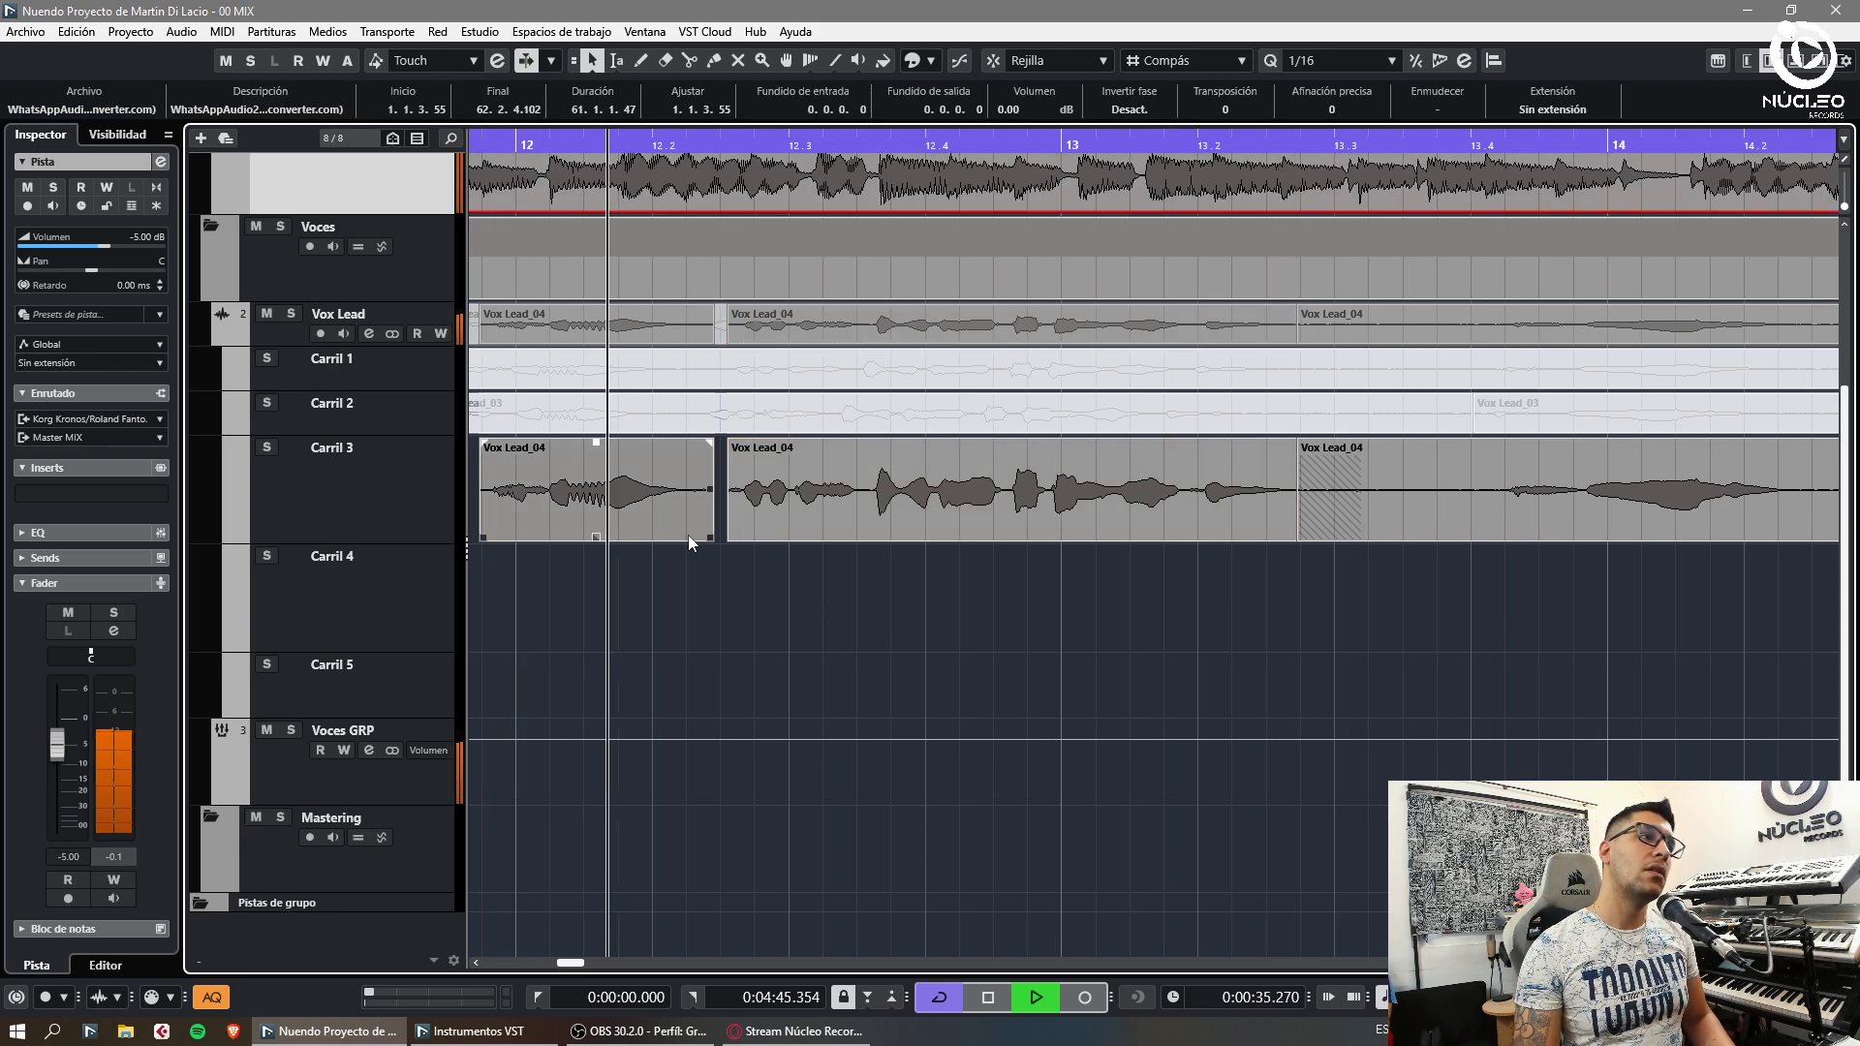
left_click_drag(688, 502, 646, 487)
left_click(496, 147)
key("x")
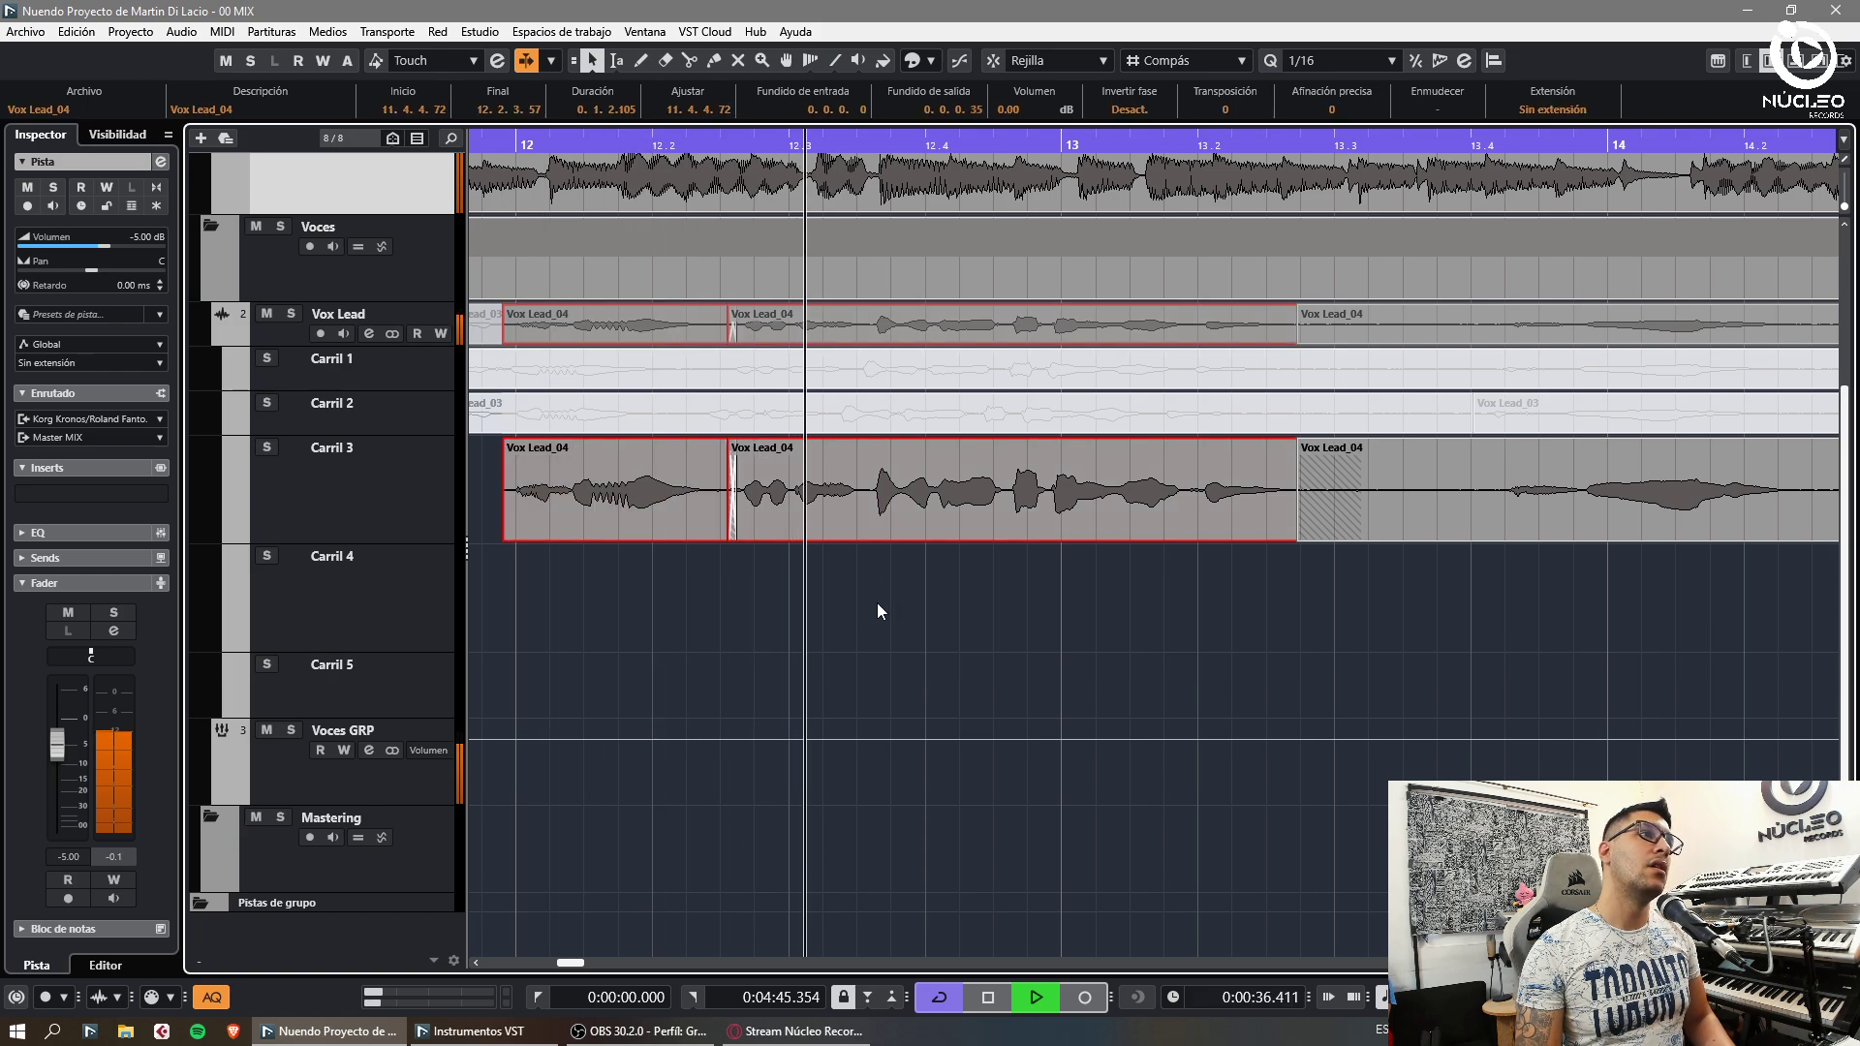
Split the second Vox Lead_04 segment in Carril 3 at about 12.3.3
left_click(1143, 579)
key("3")
left_click(1149, 511)
scroll(1232, 566, "right", 4)
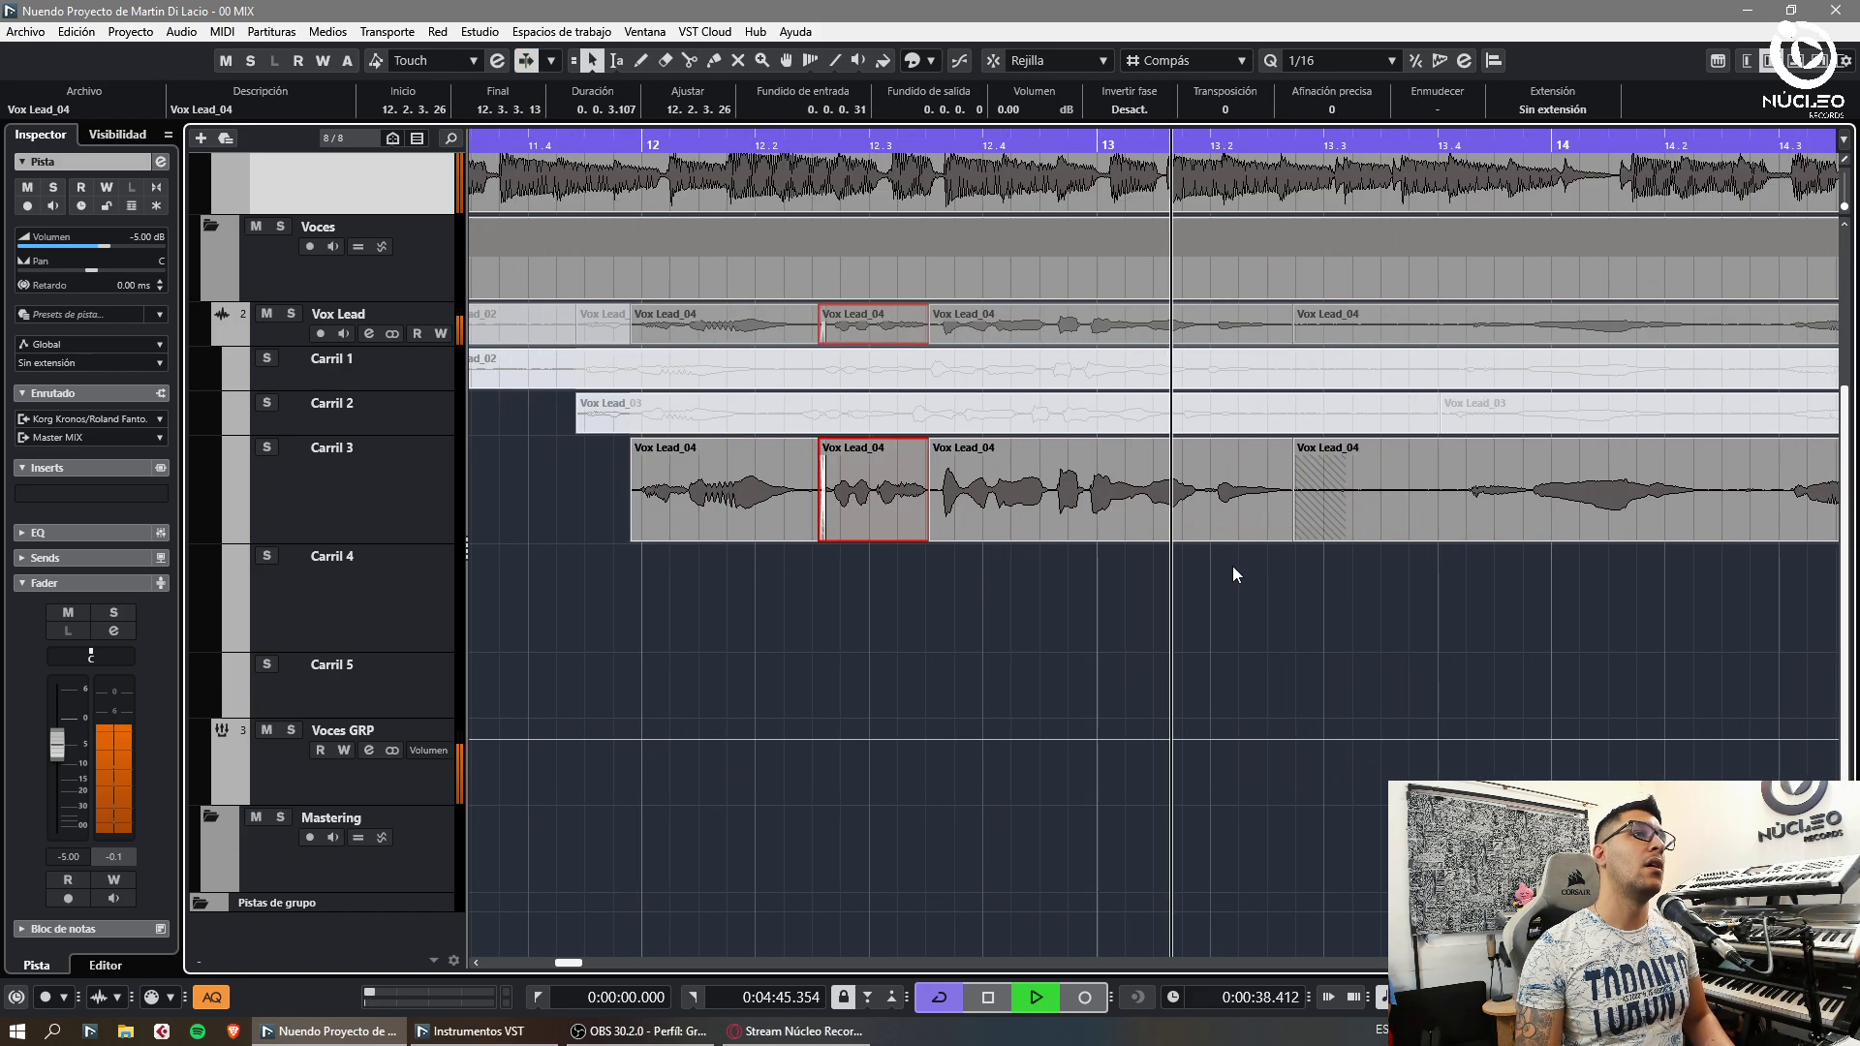
Cut Vox Lead_04 in Carril 3 at about 13.3.1 and 13.4.1 and delete the silent gap between them
left_click(1403, 508)
key("1")
left_click(1391, 502)
key("Delete")
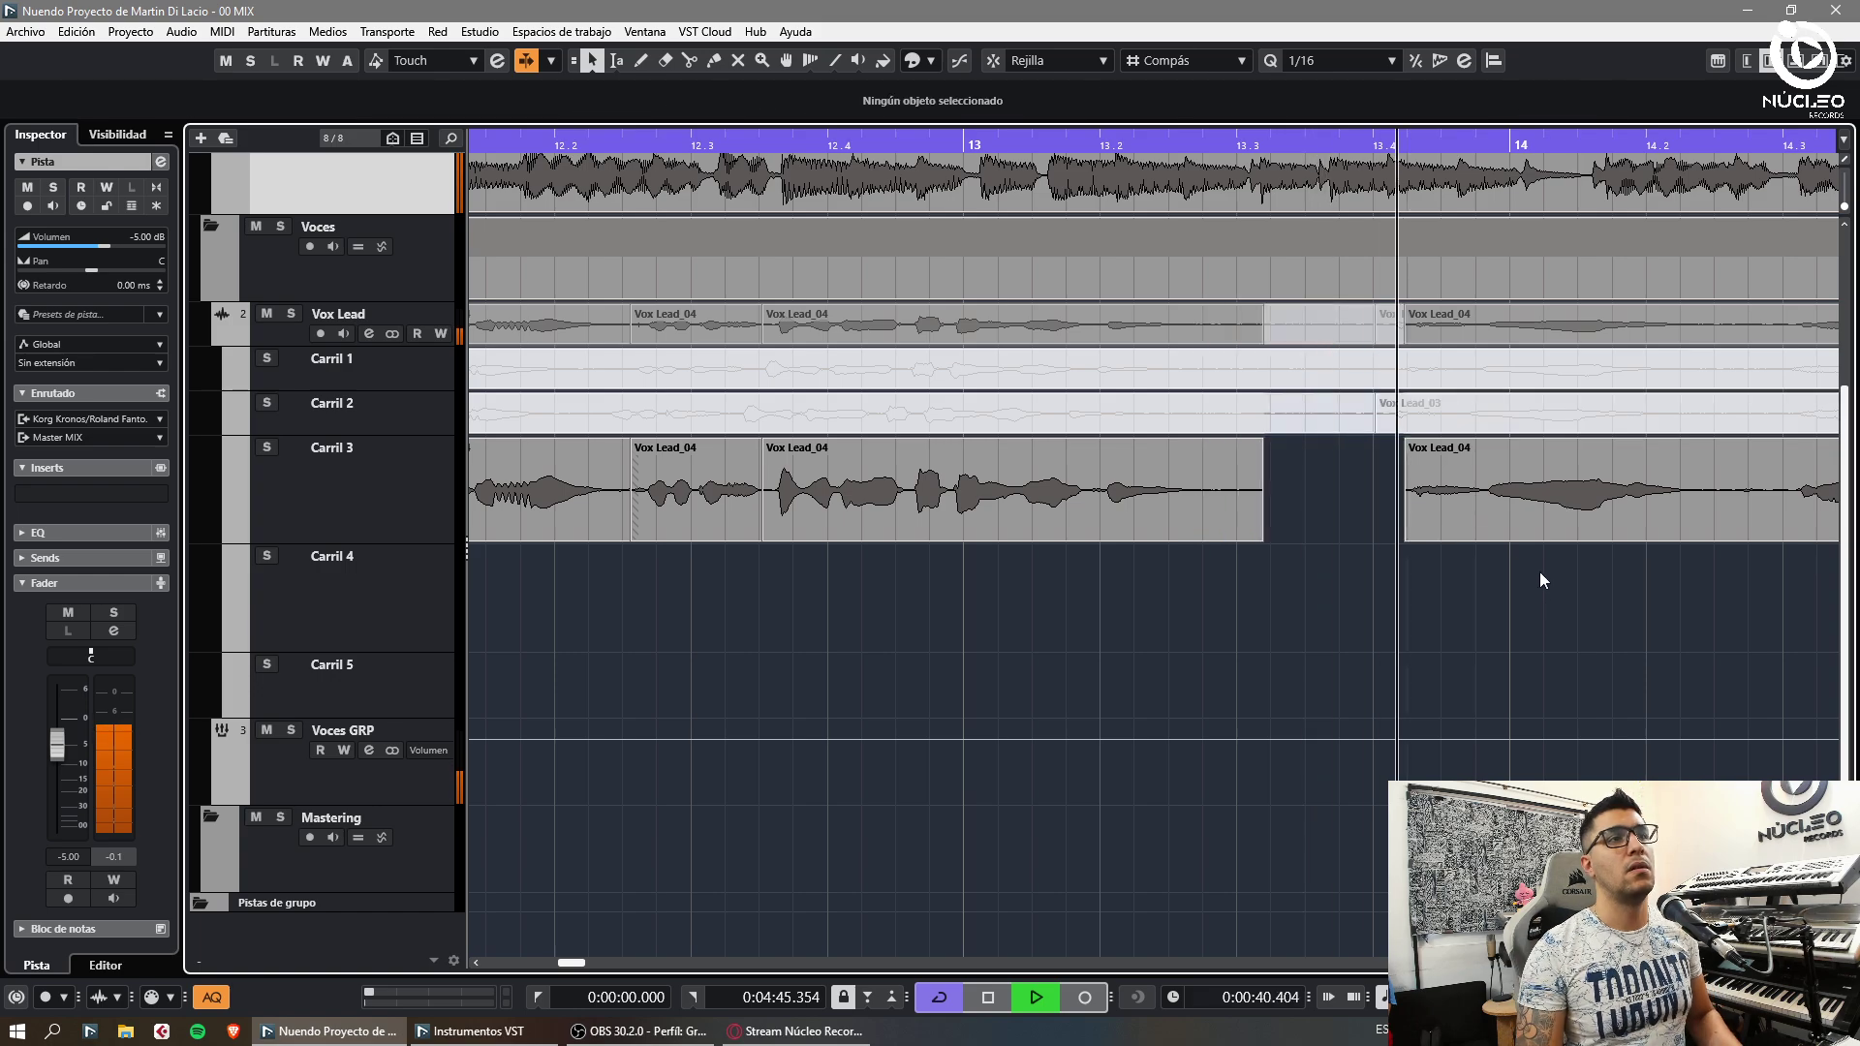
key("g")
key("g")
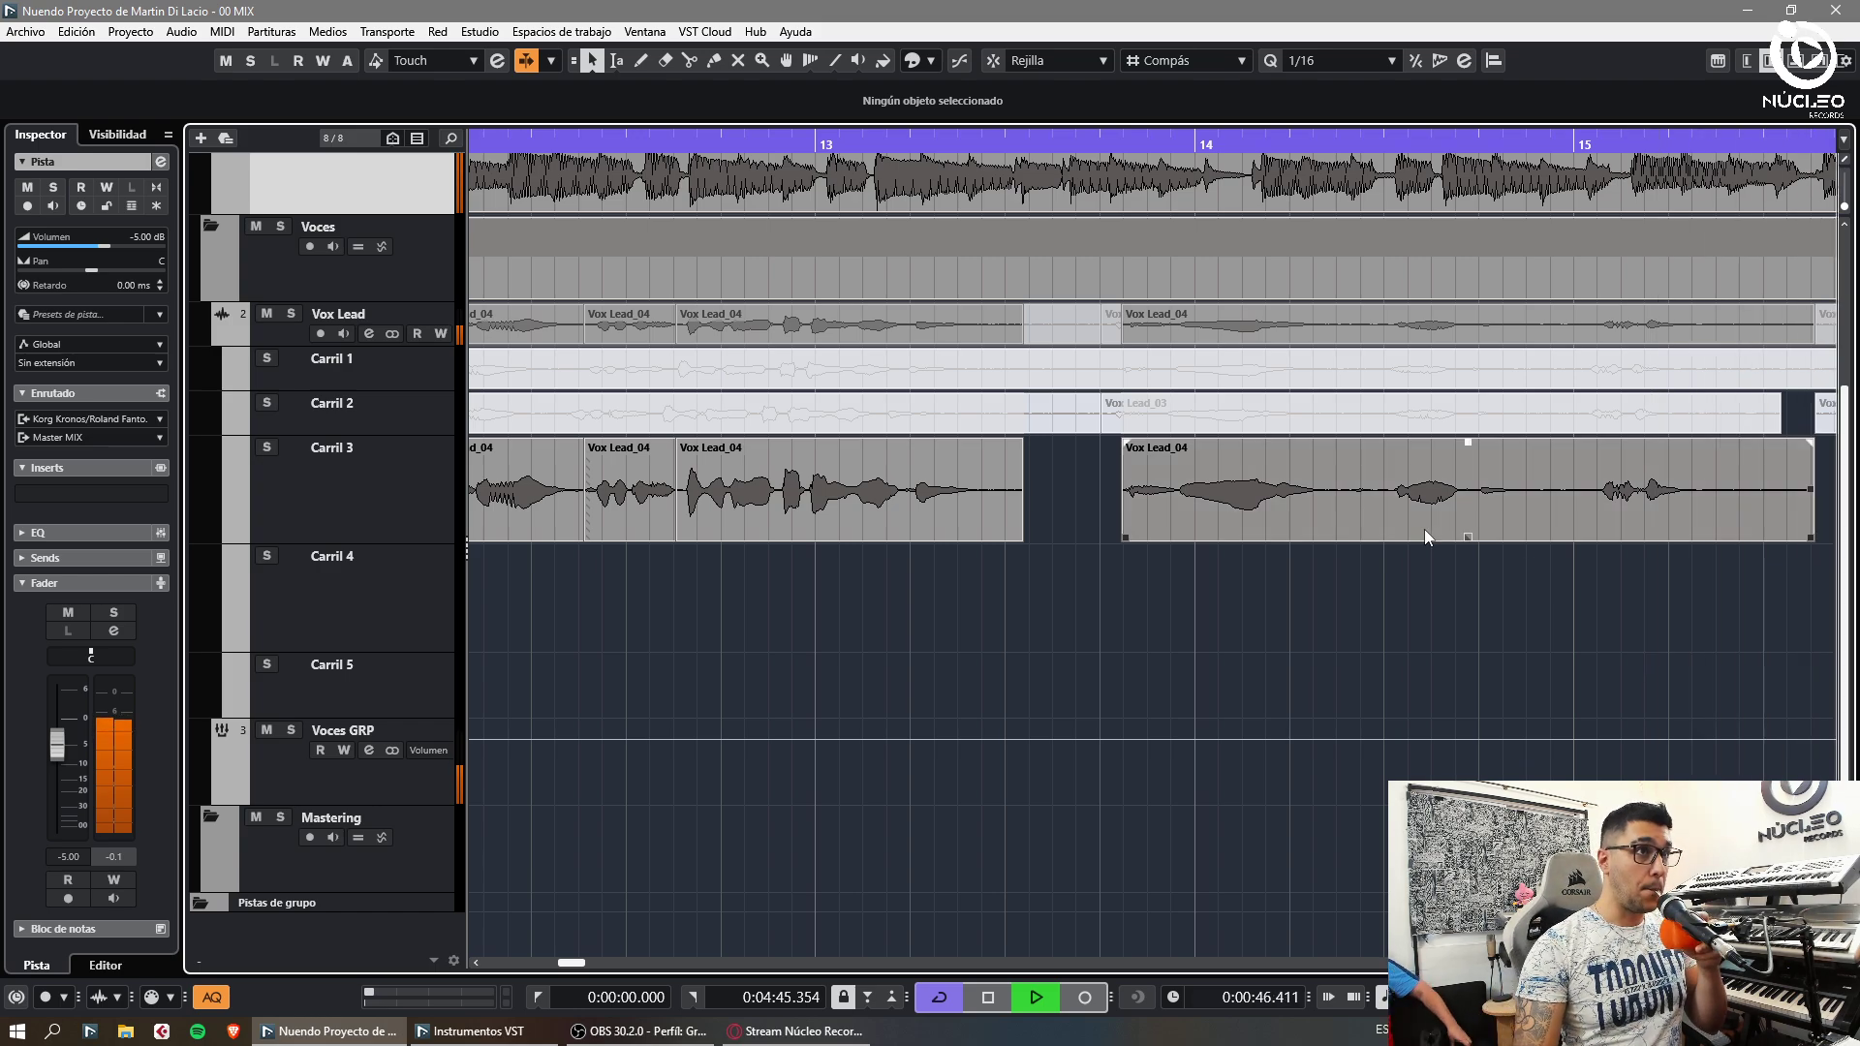
Split Vox Lead_03 in Carril 3 at about 16.3.3 and at 16.4.3.103 and delete the silent gap
key("g")
key("g")
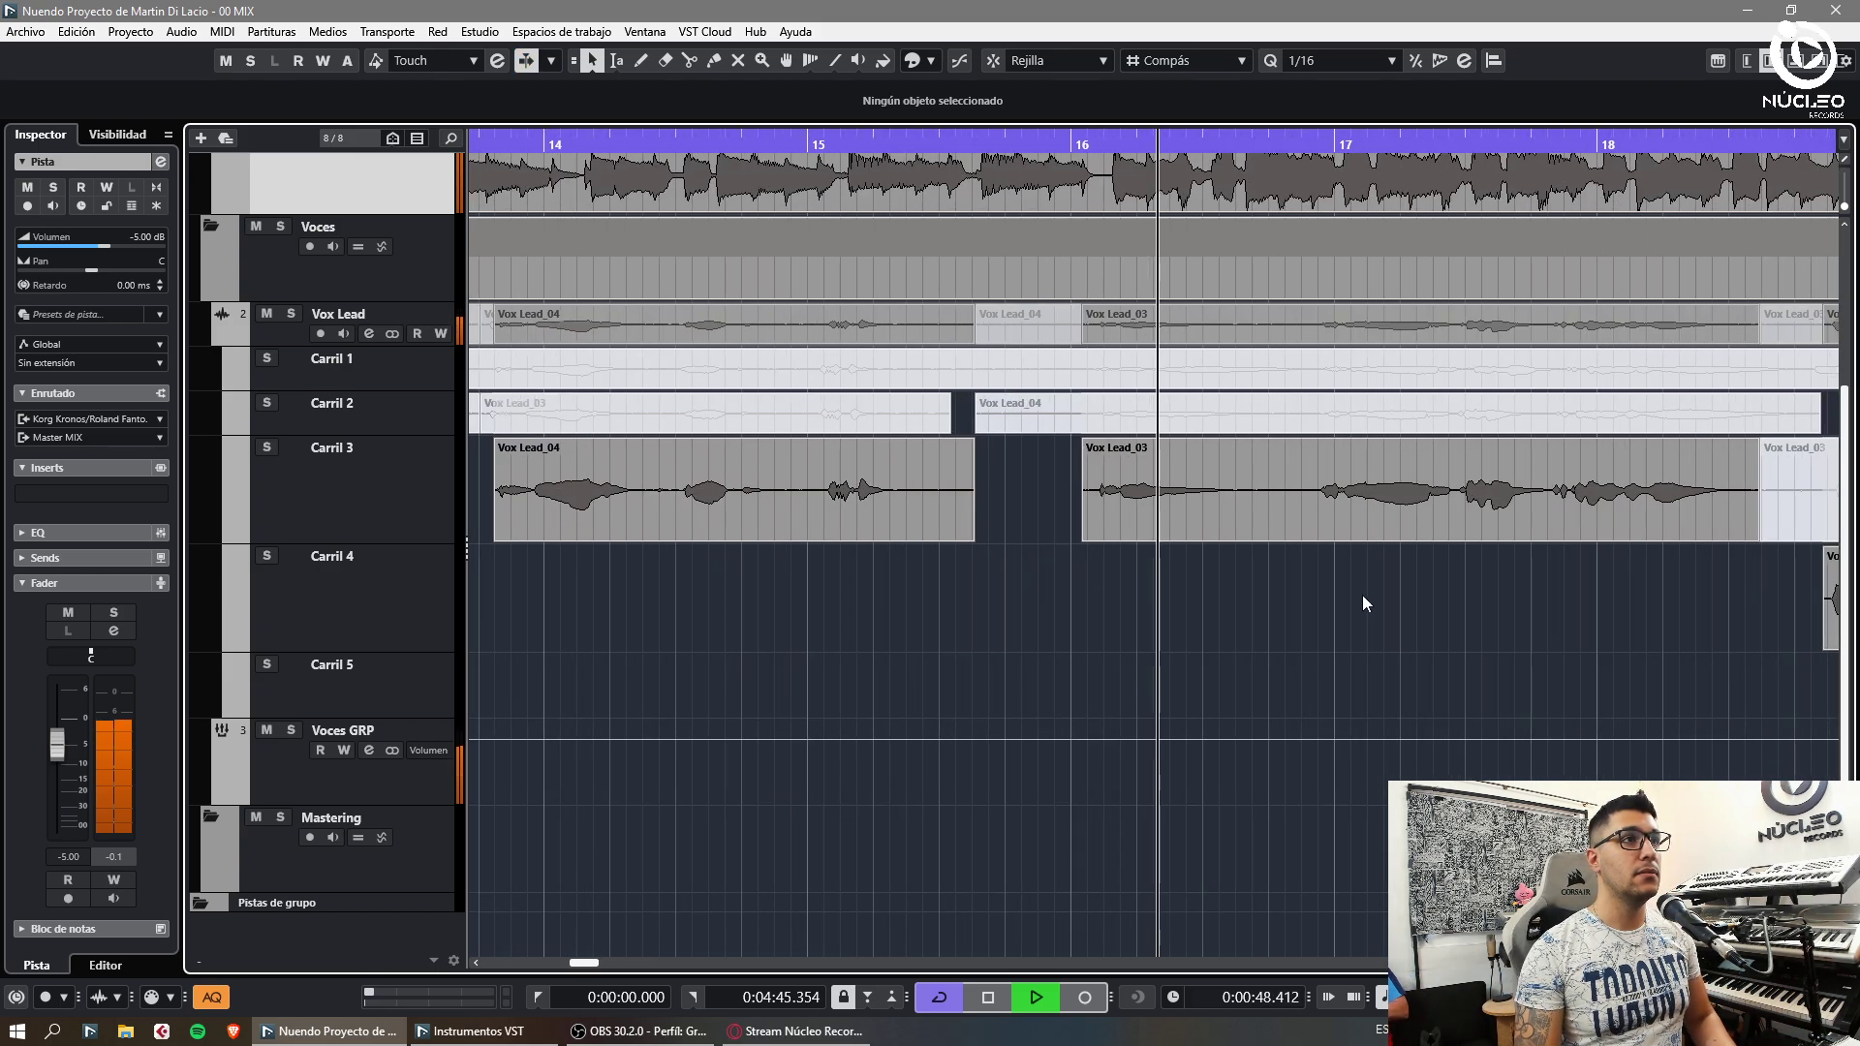
key("h")
key("3")
left_click(1242, 522)
left_click(1328, 520)
key("1")
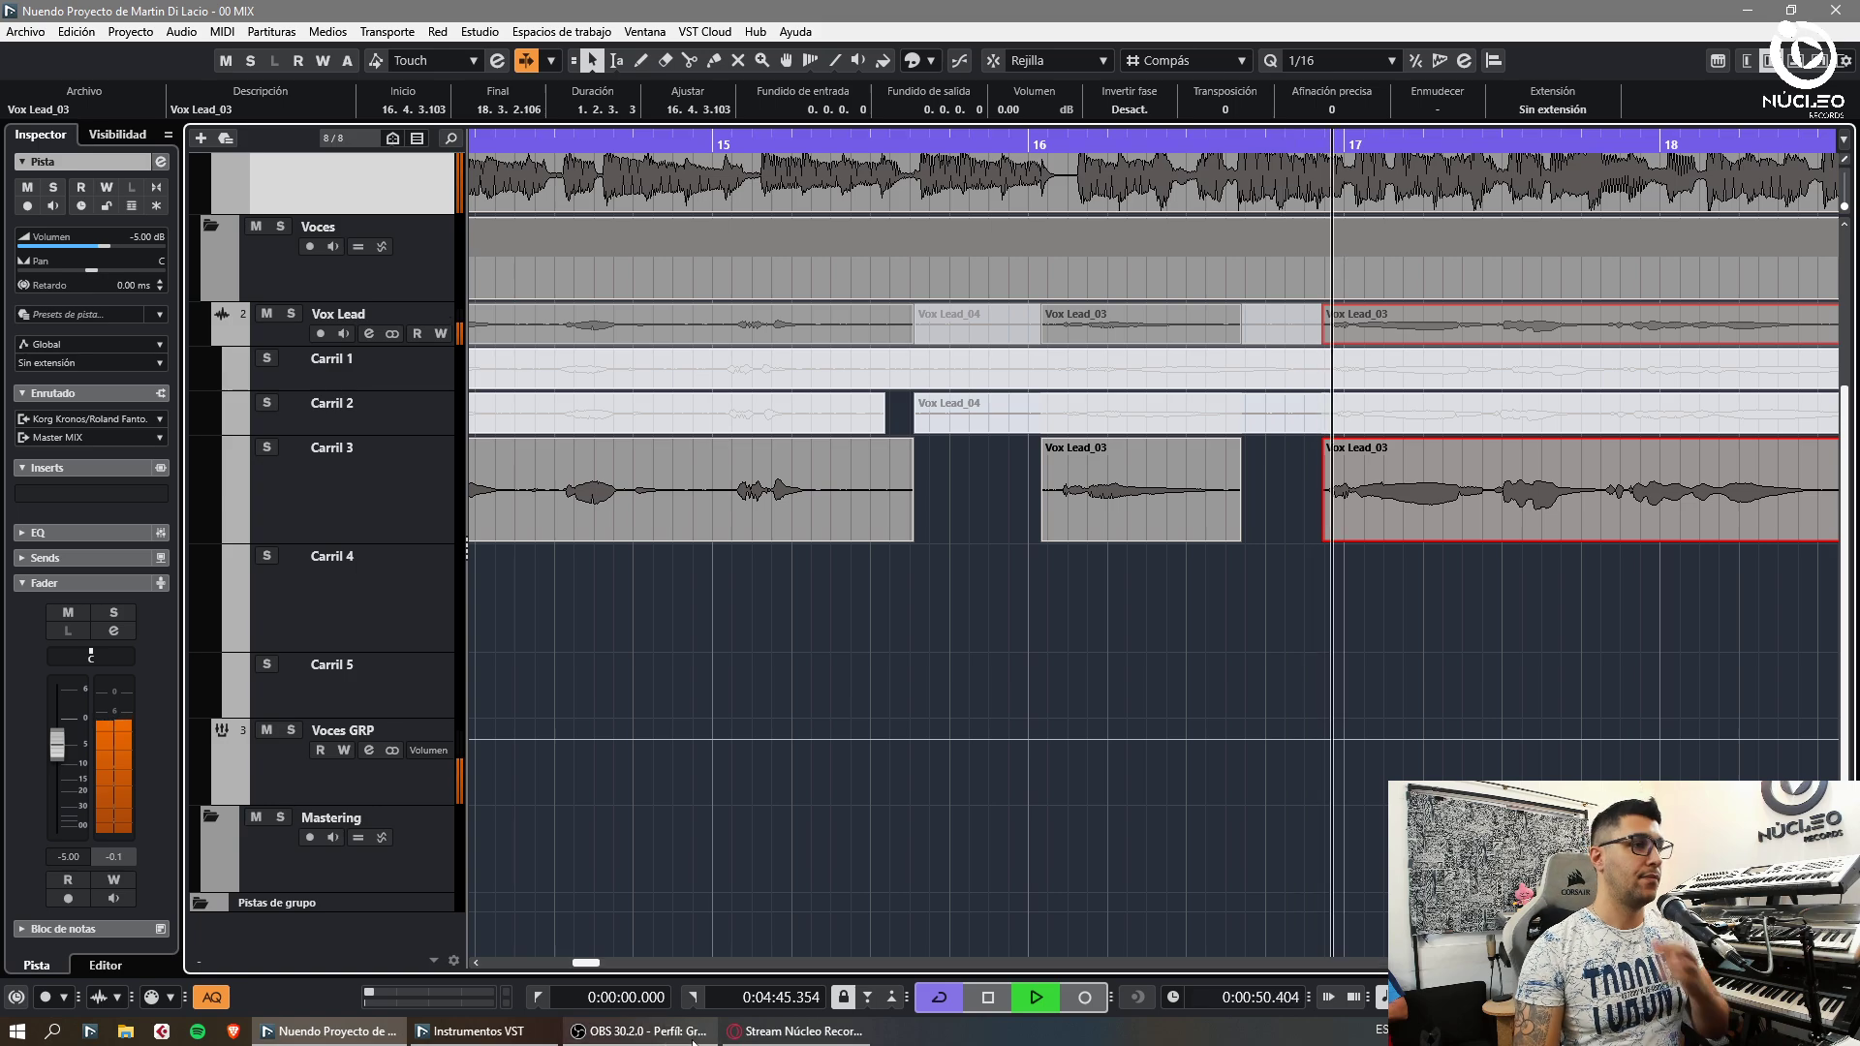
left_click(1255, 661)
Split Vox Lead_03 in Carril 3 at about 18.3.1 and delete its silent tail
key("g")
key("f")
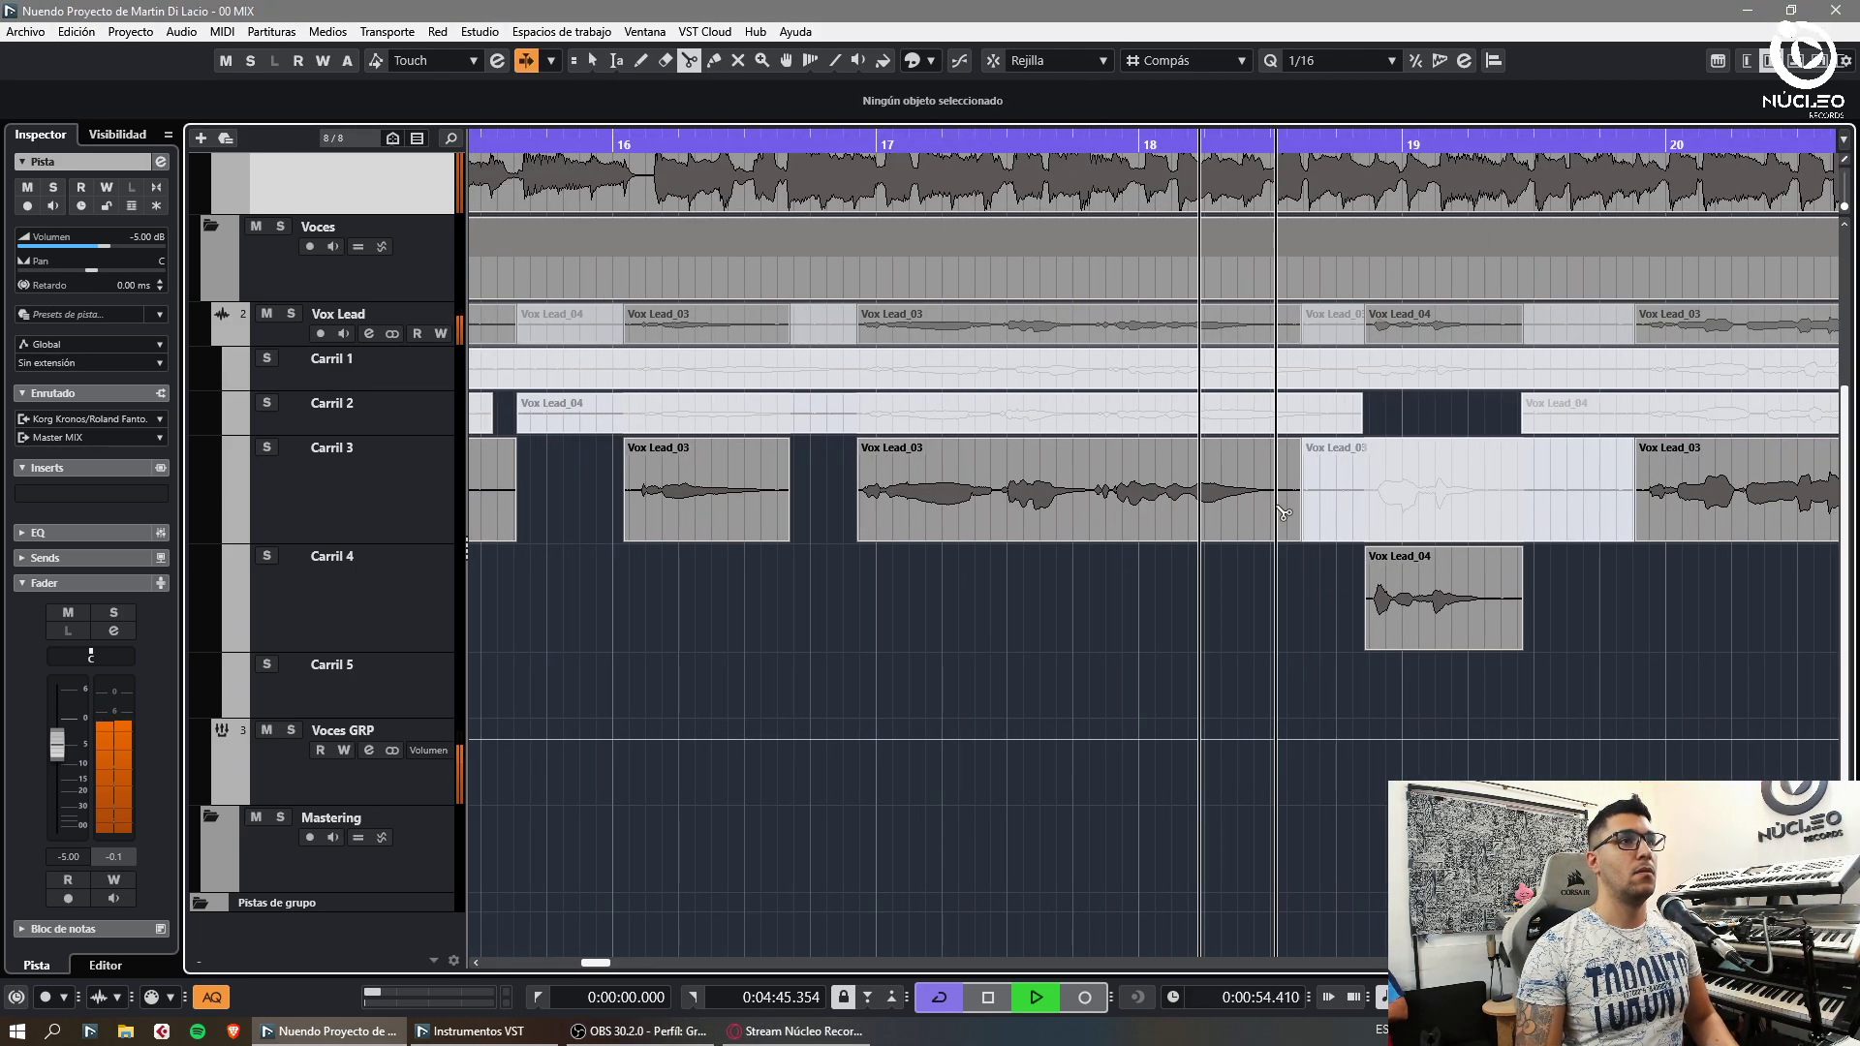
key("h")
key("h")
key("h")
key("h")
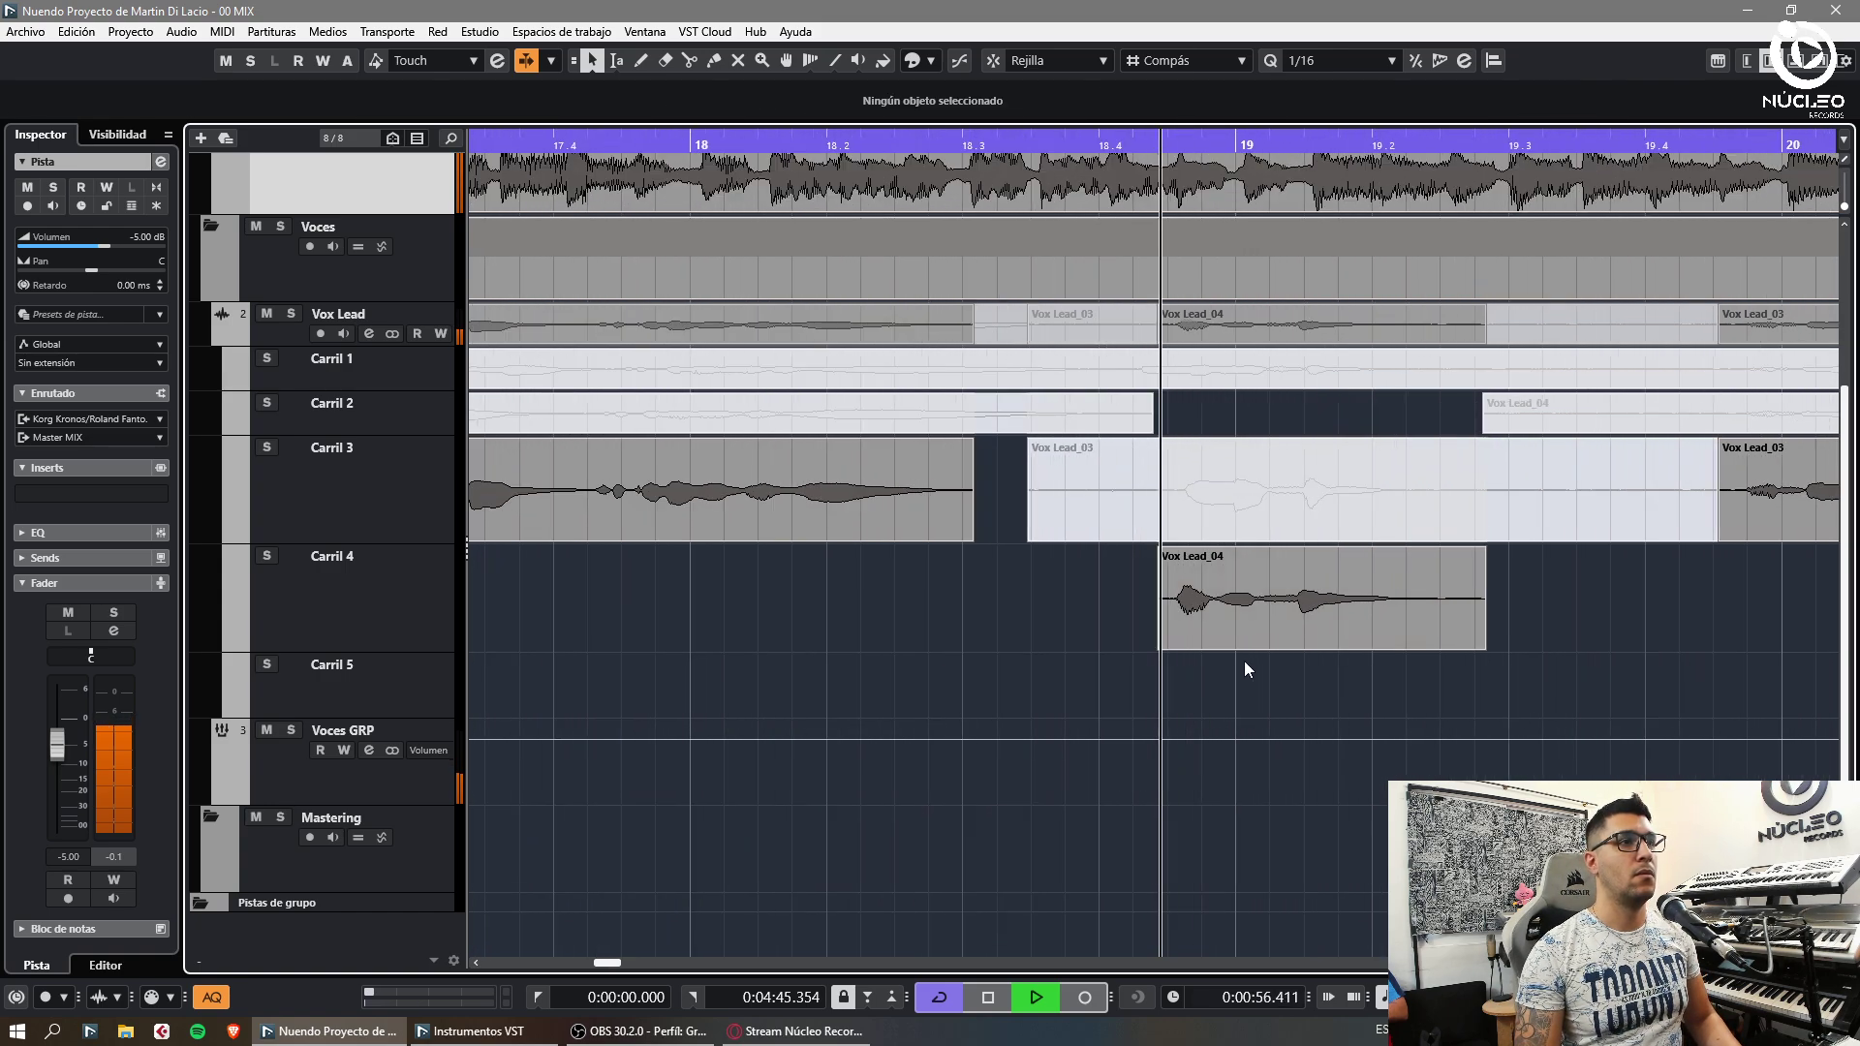
Split Vox Lead_04 in Carril 4 at about 19.2.2.19 and delete its silent tail
key("3")
left_click(1412, 622)
key("1")
left_click(1451, 624)
key("Delete")
left_click(1003, 591)
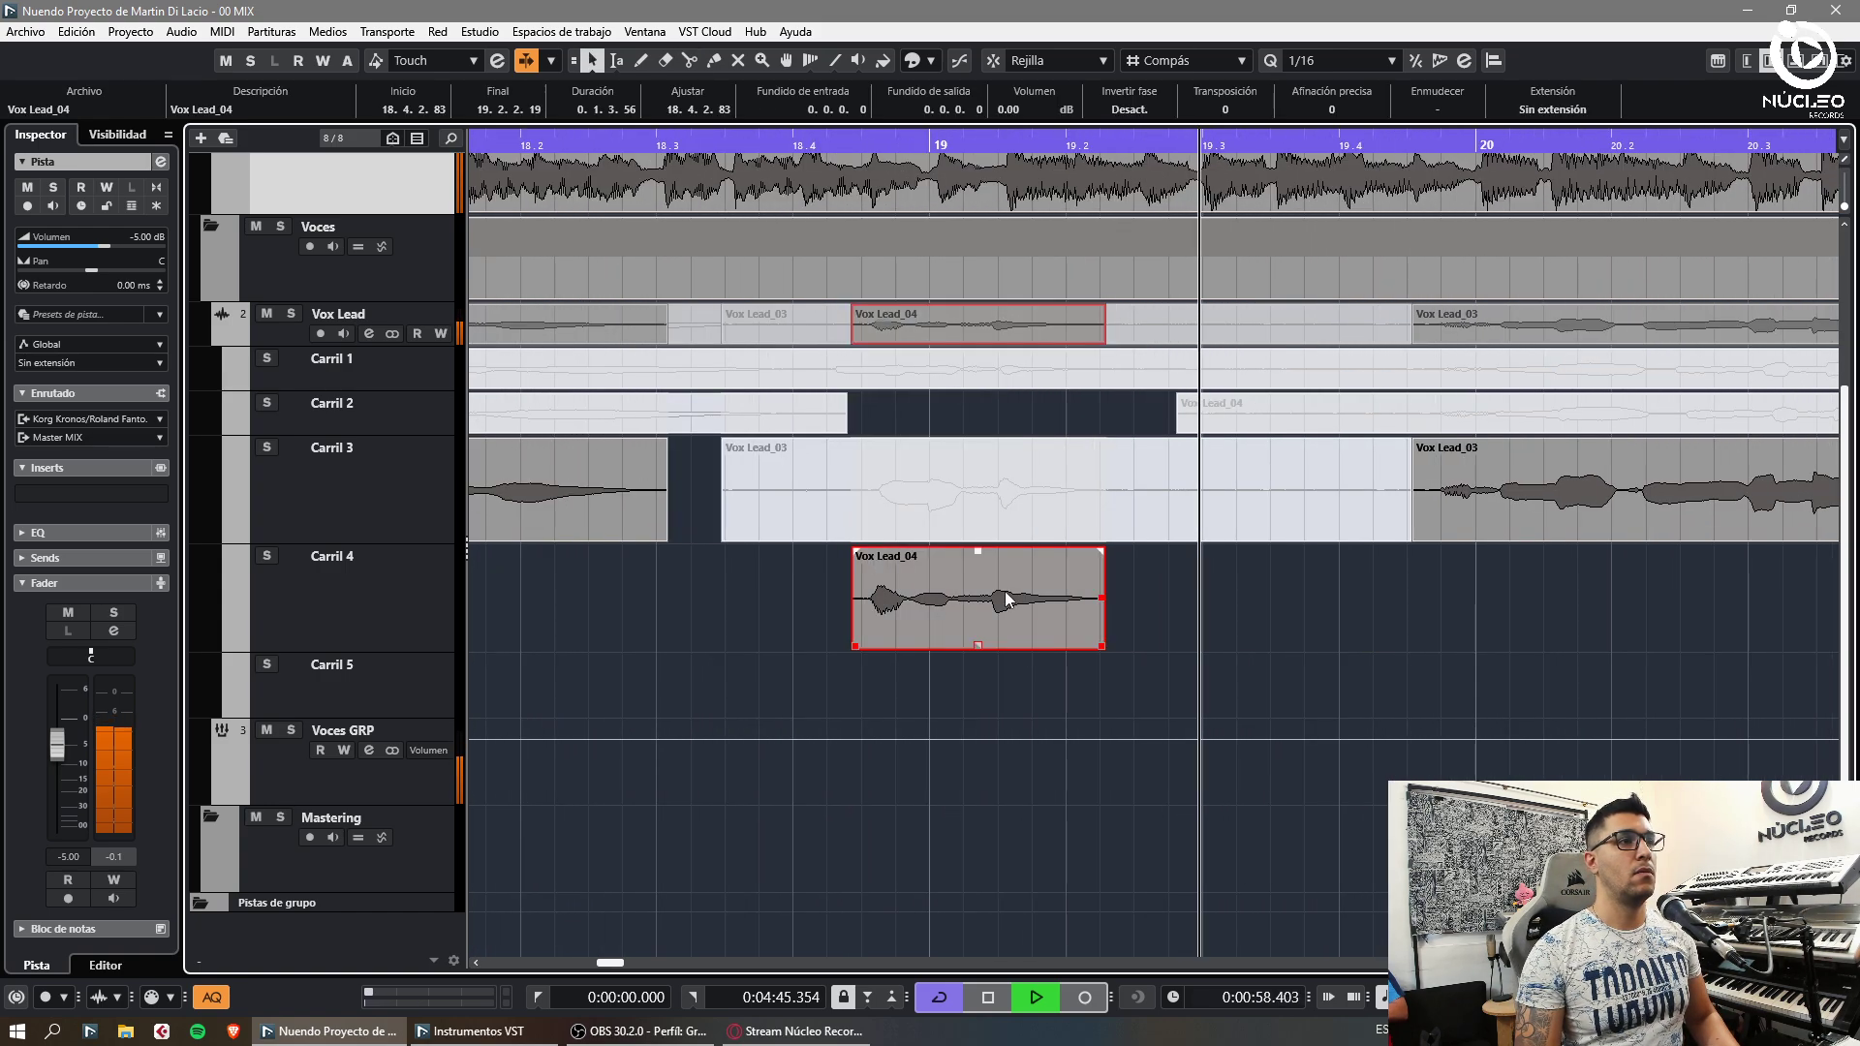
Split Vox Lead_03 in Carril 3 at about 19.4.3.88 and delete the short silent piece before the phrase
left_click(1247, 521)
key("1")
key("g")
key("g")
key("g")
key("g")
key("g")
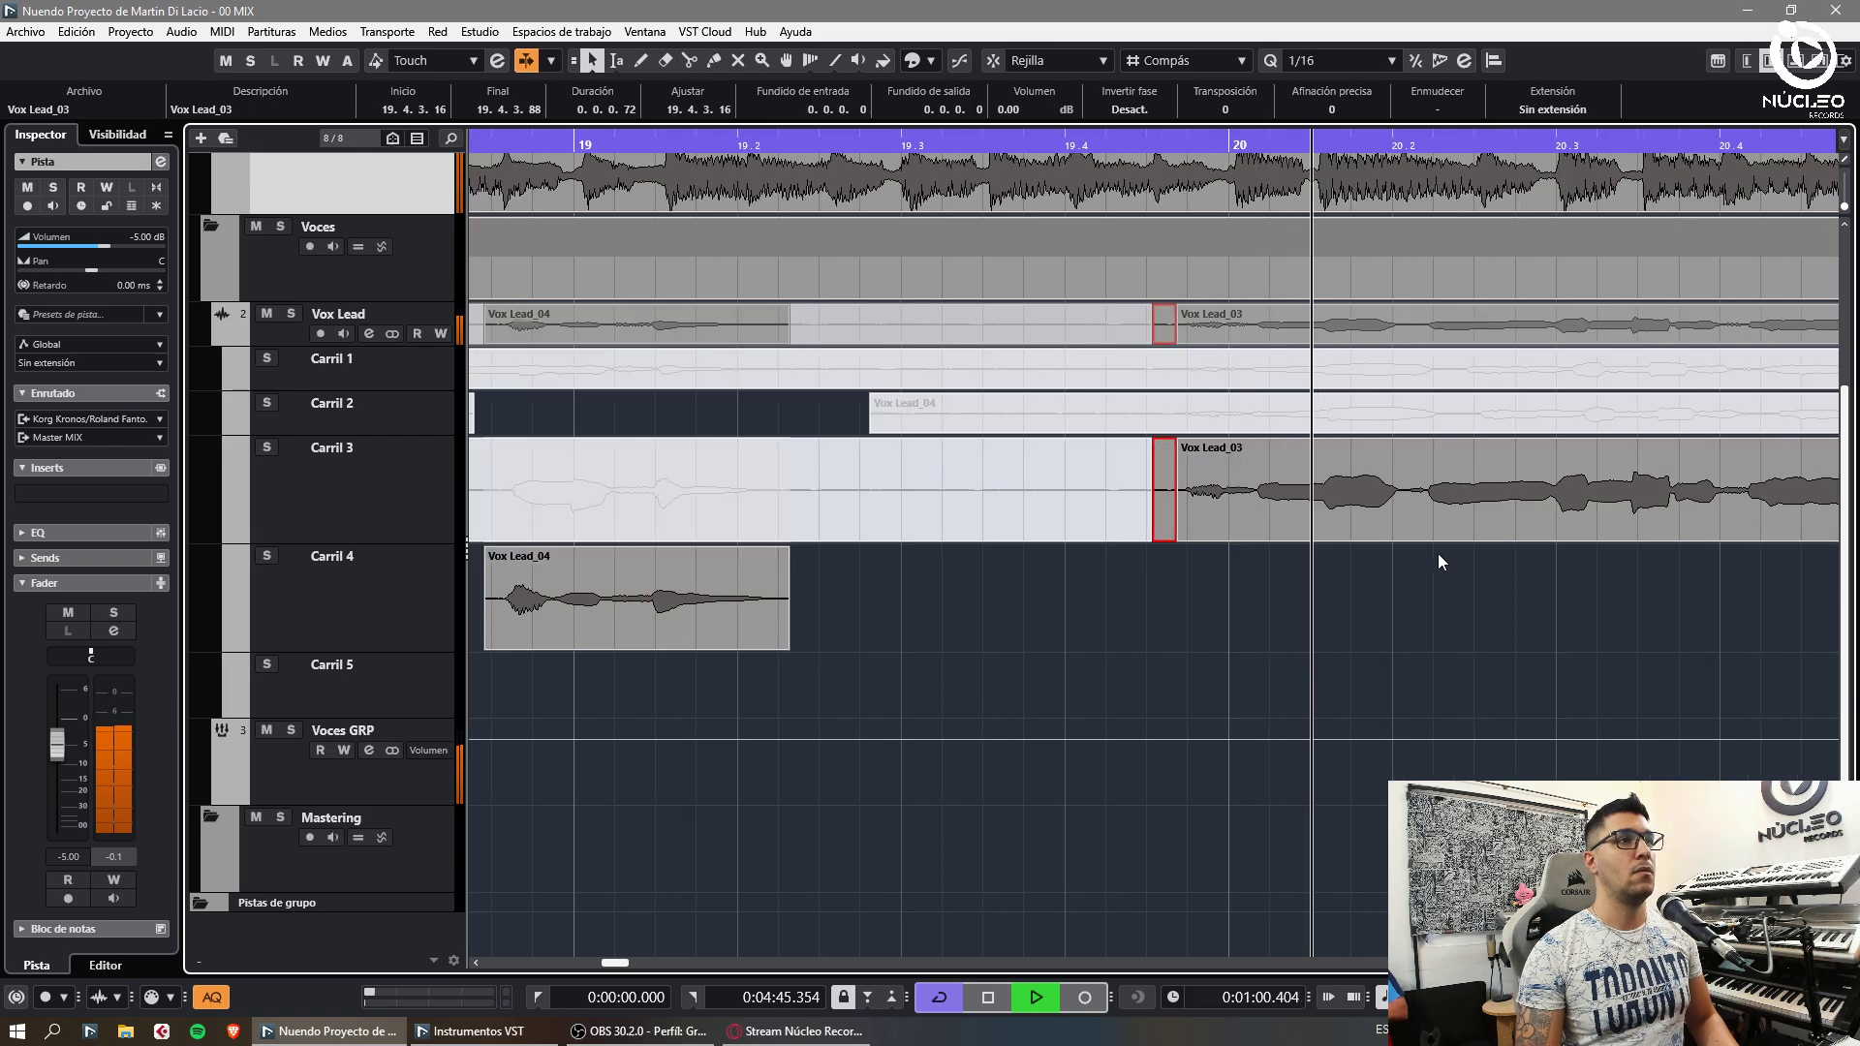
key("Delete")
Cut Vox Lead_03 in Carril 3 at about 21.3.4.29 and 21.4.2.21 and delete the silent gap between the cuts
key("h")
key("h")
key("h")
key("3")
key("g")
key("g")
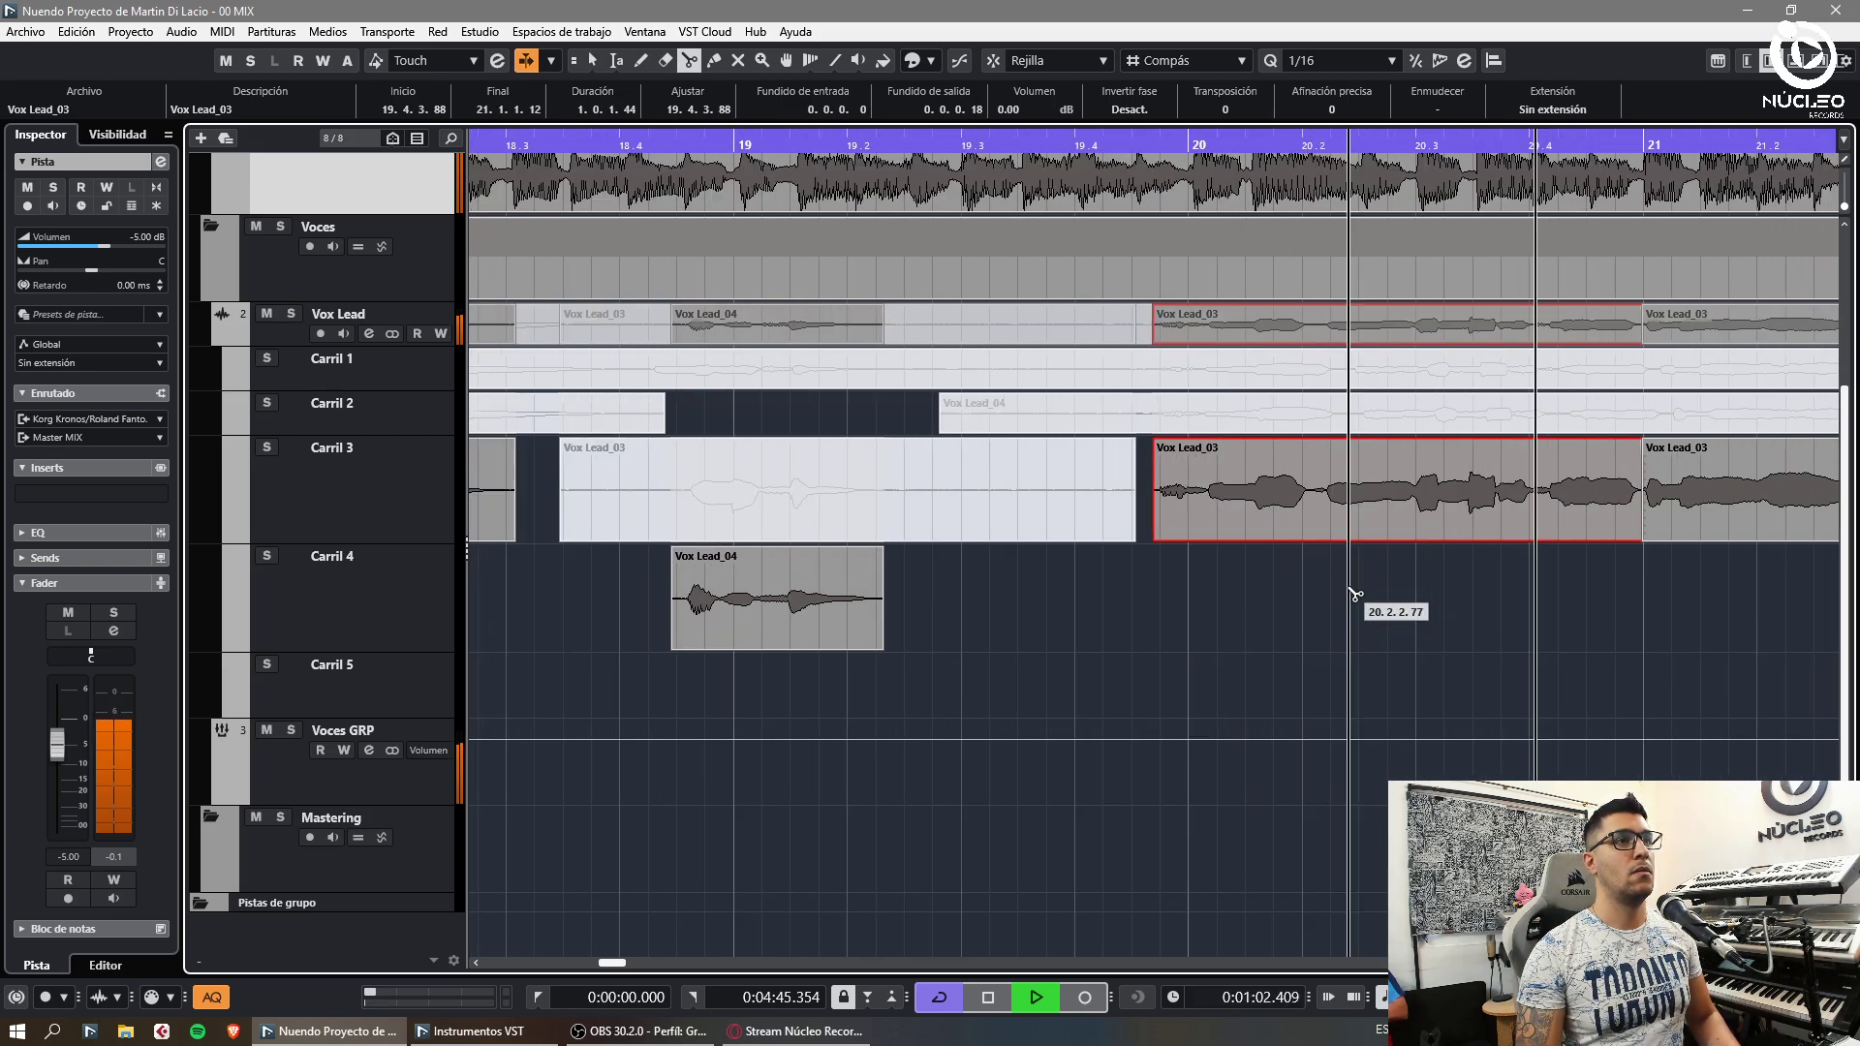
key("h")
key("h")
left_click(1539, 519)
key("1")
left_click(1567, 498)
key("g")
key("g")
key("g")
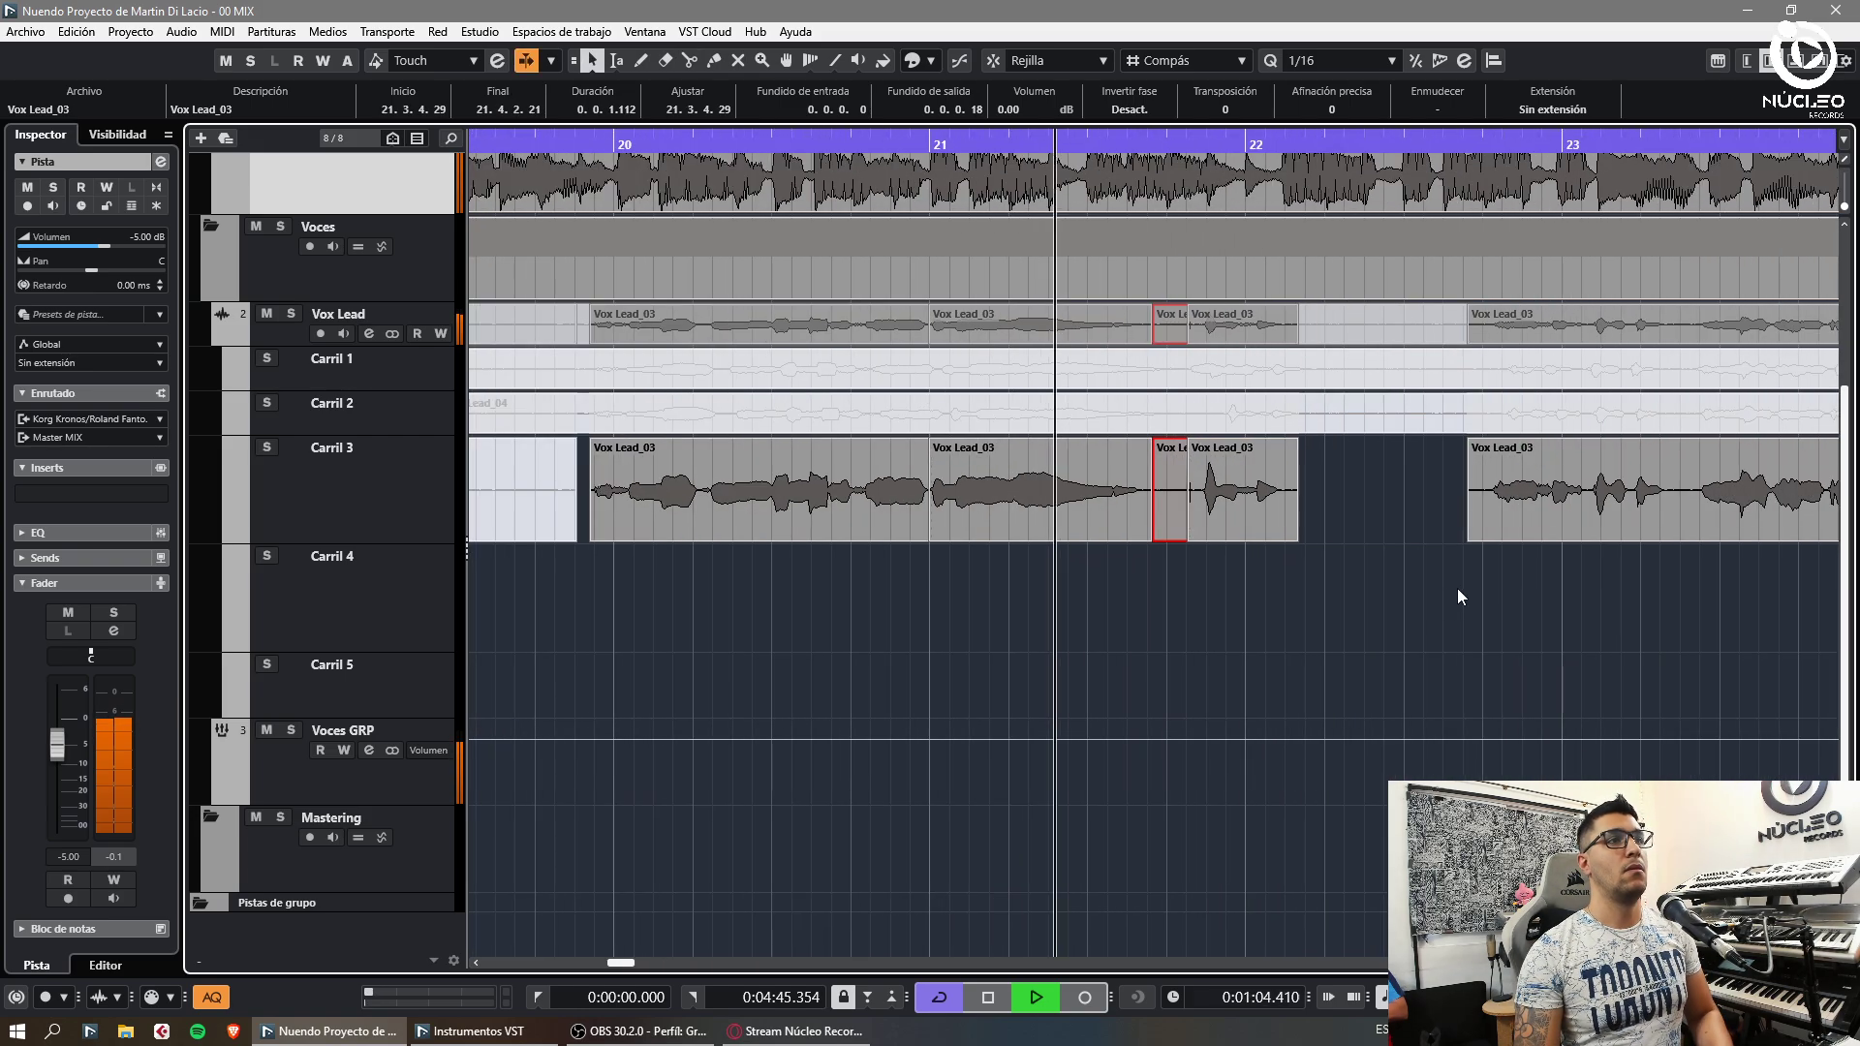
key("Delete")
Move the Vox Lead_04 phrase near bar 19 from Carril 4 up to Carril 3 and stop playback
key("g")
key("g")
key("g")
scroll(1056, 591, "down", 4)
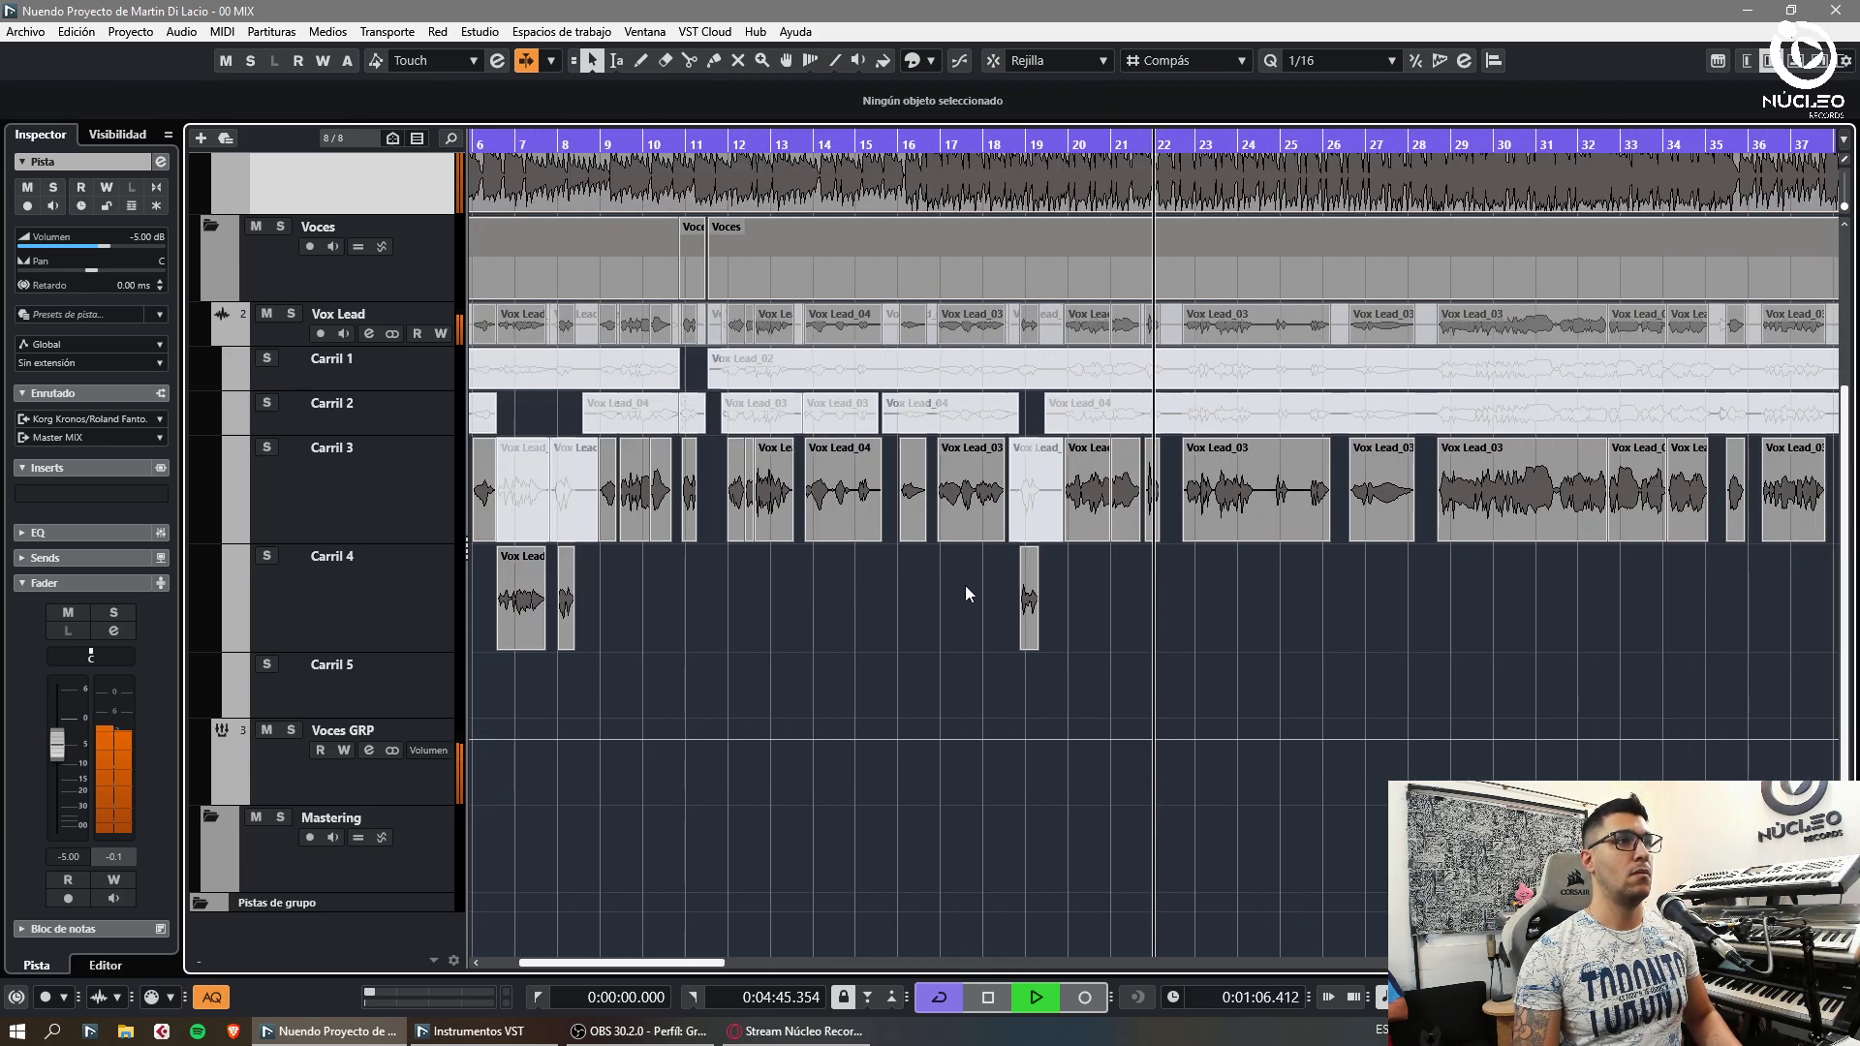
left_click_drag(923, 586, 923, 520)
left_click(1039, 591)
key("g")
key("g")
key("g")
key("g")
key("g")
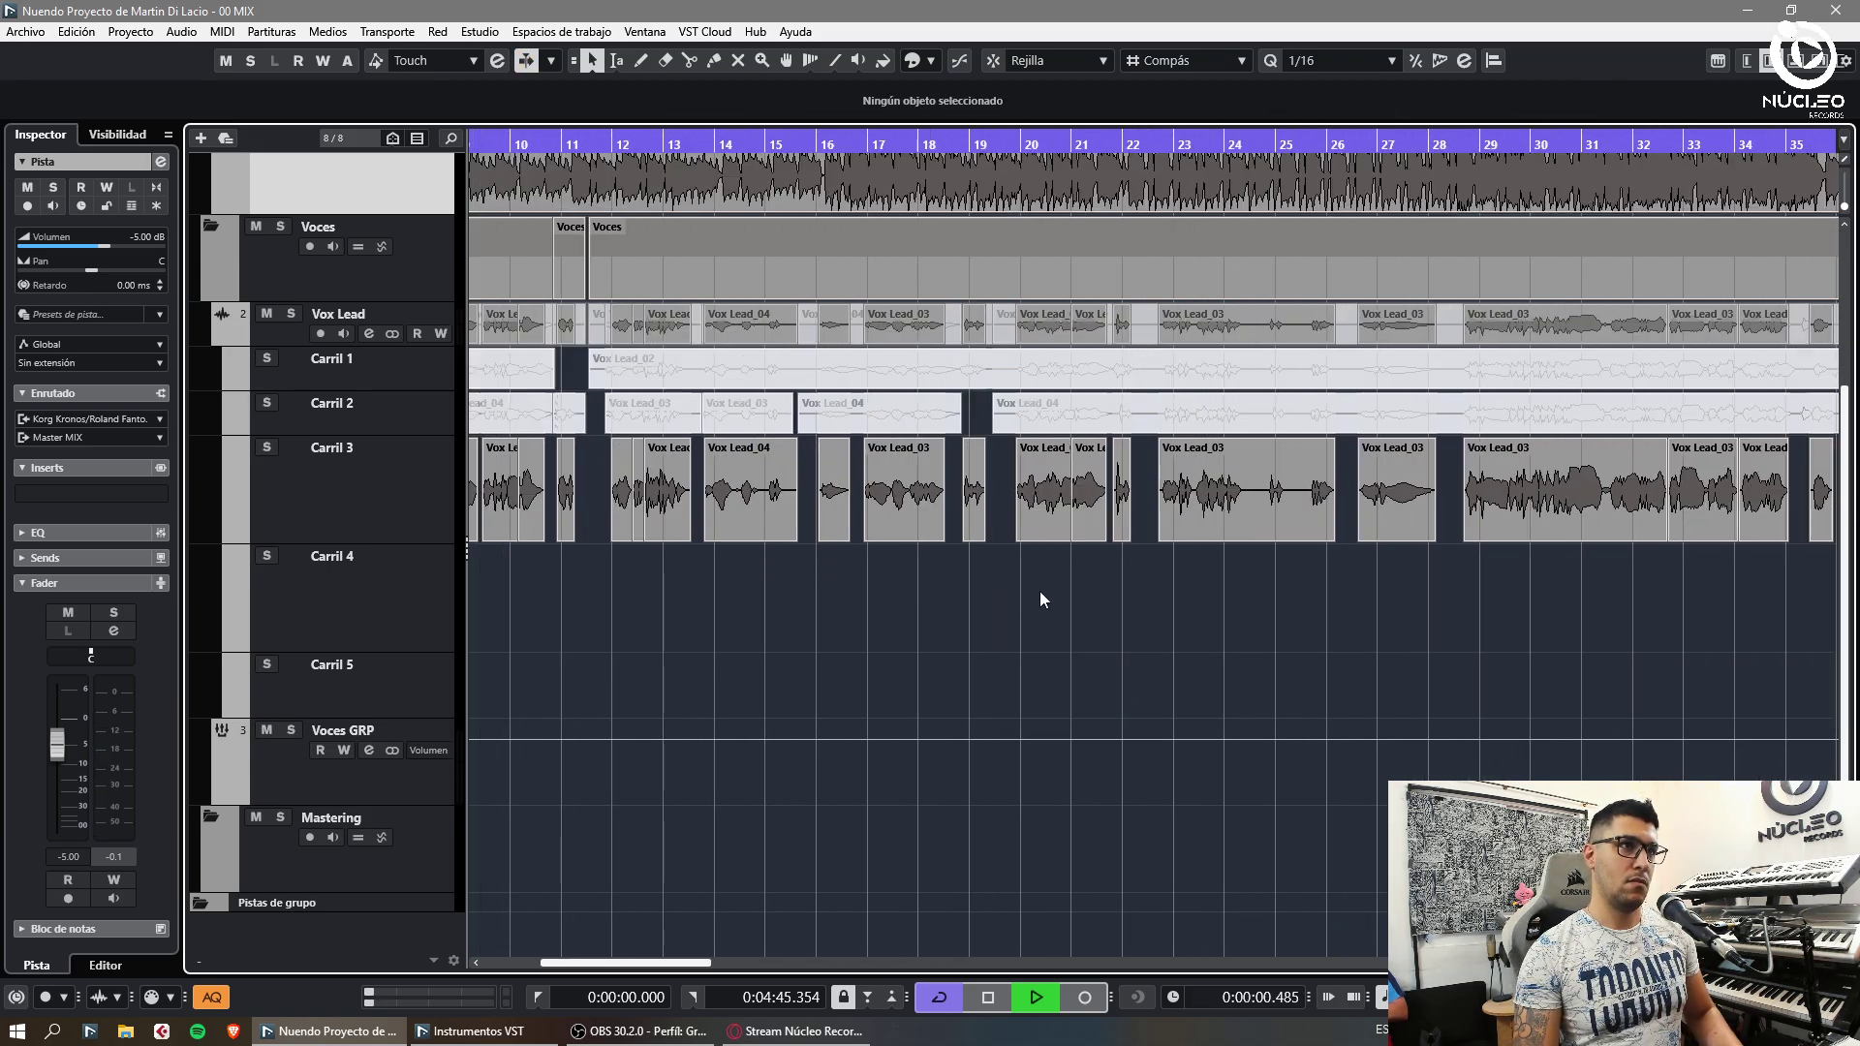
key("space")
Move the muted takes around bar 7 from Carril 3 to Carril 2 and bring the two Carril 4 phrases up to Carril 3
left_click(660, 520)
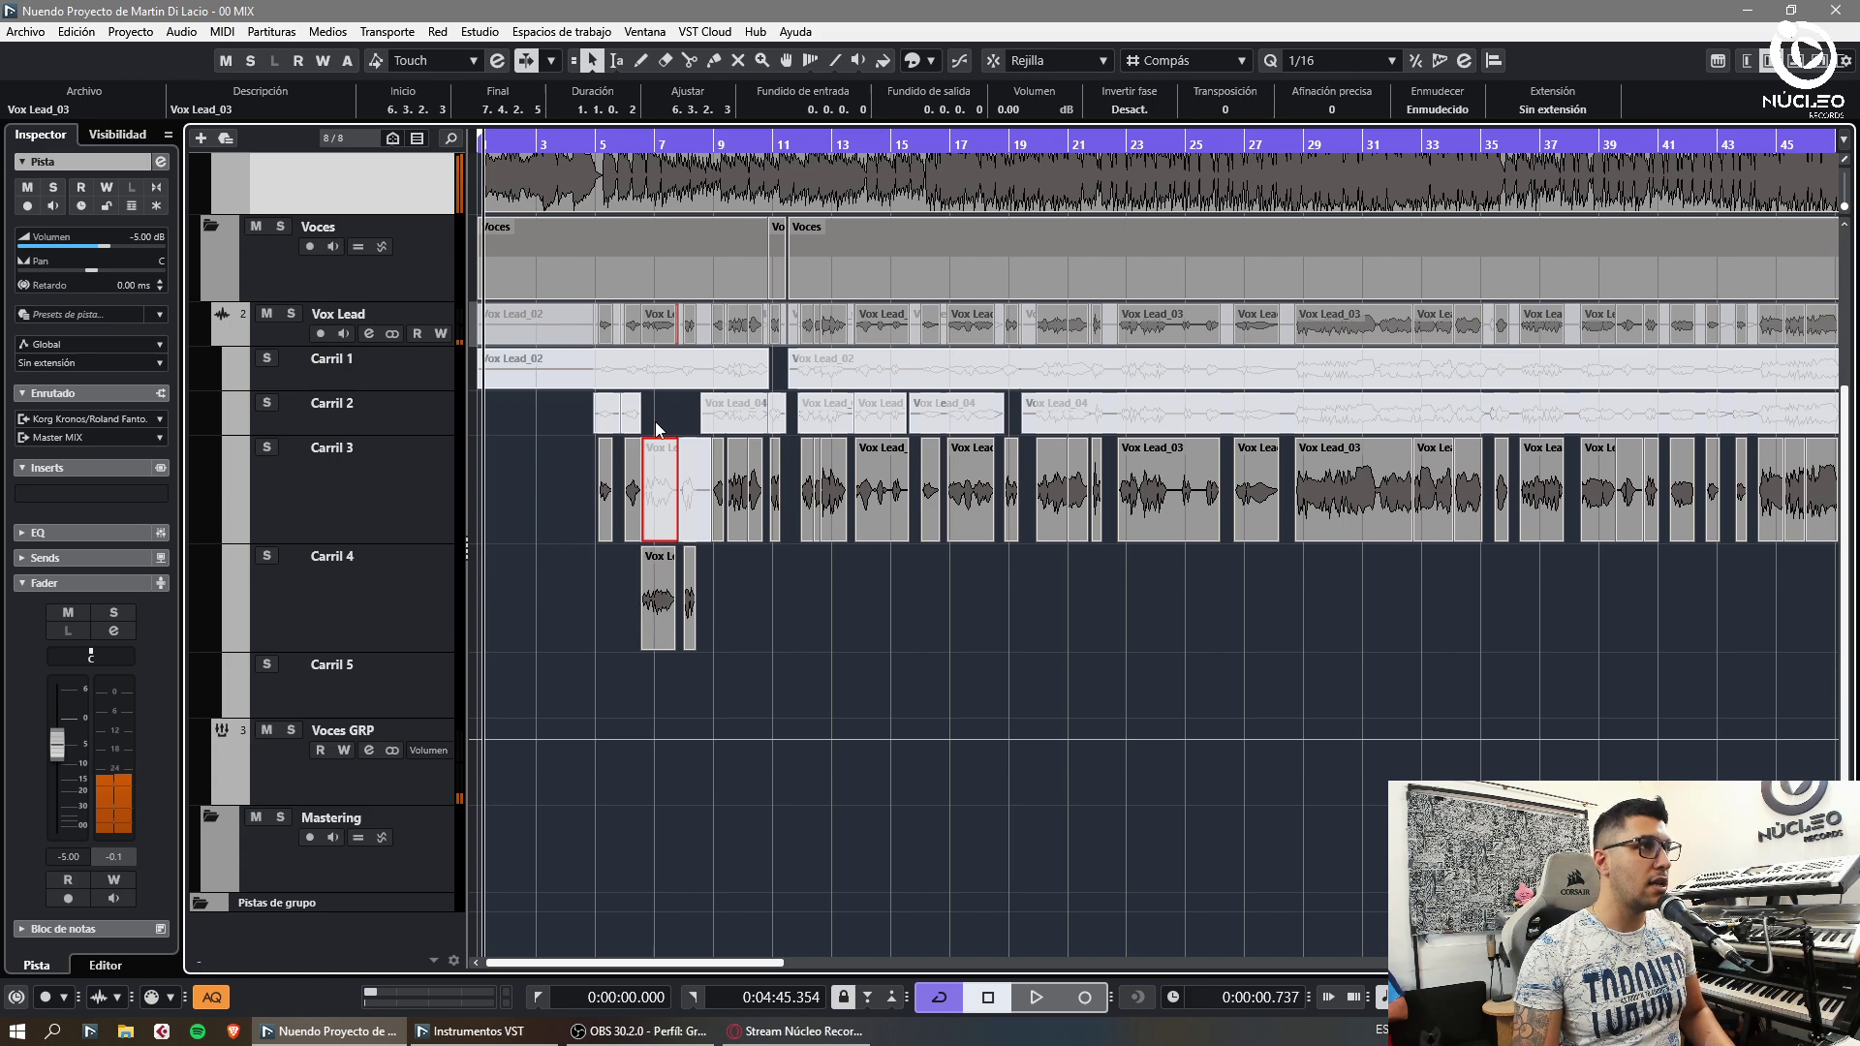
left_click_drag(655, 424, 696, 612)
left_click_drag(689, 606, 689, 523)
left_click(752, 557)
Place the playhead at about bar 4 and add Waves Tune Stereo as the third insert on Vox Lead
left_click(569, 144)
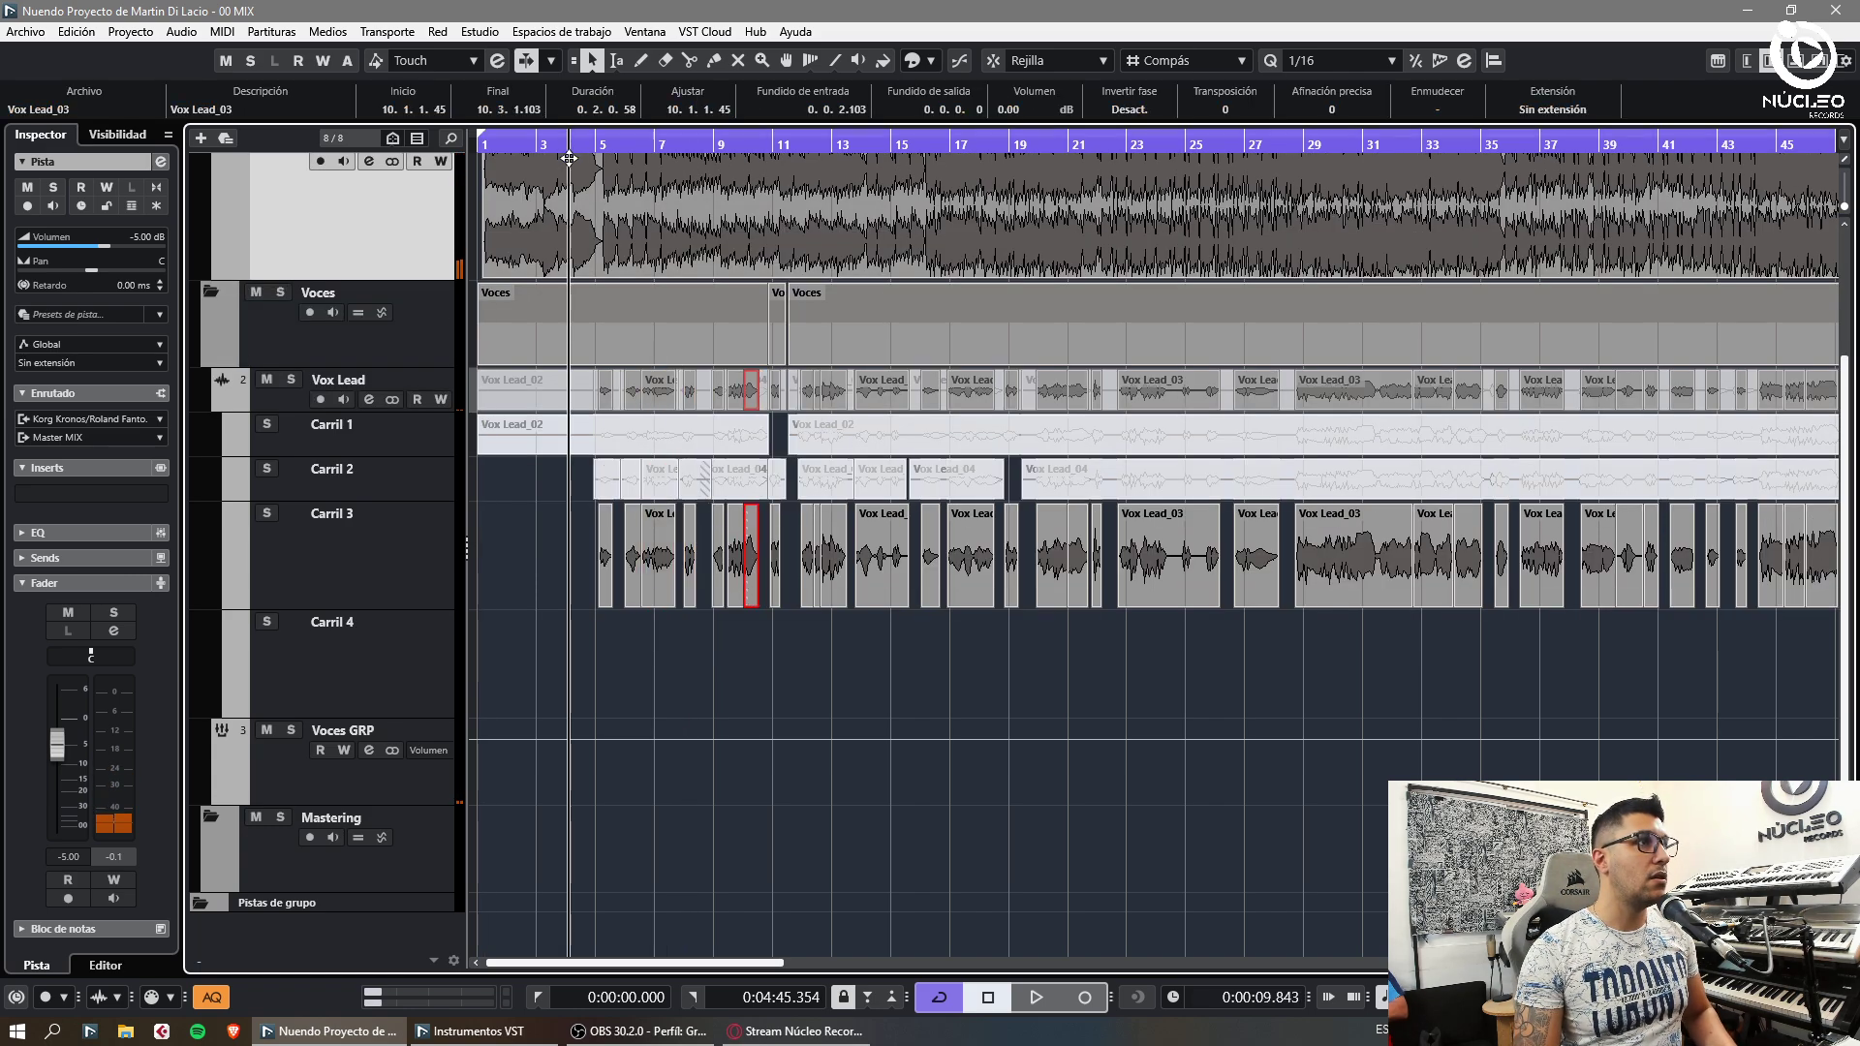
key("h")
key("h")
left_click(280, 550)
left_click(145, 543)
type("waves t")
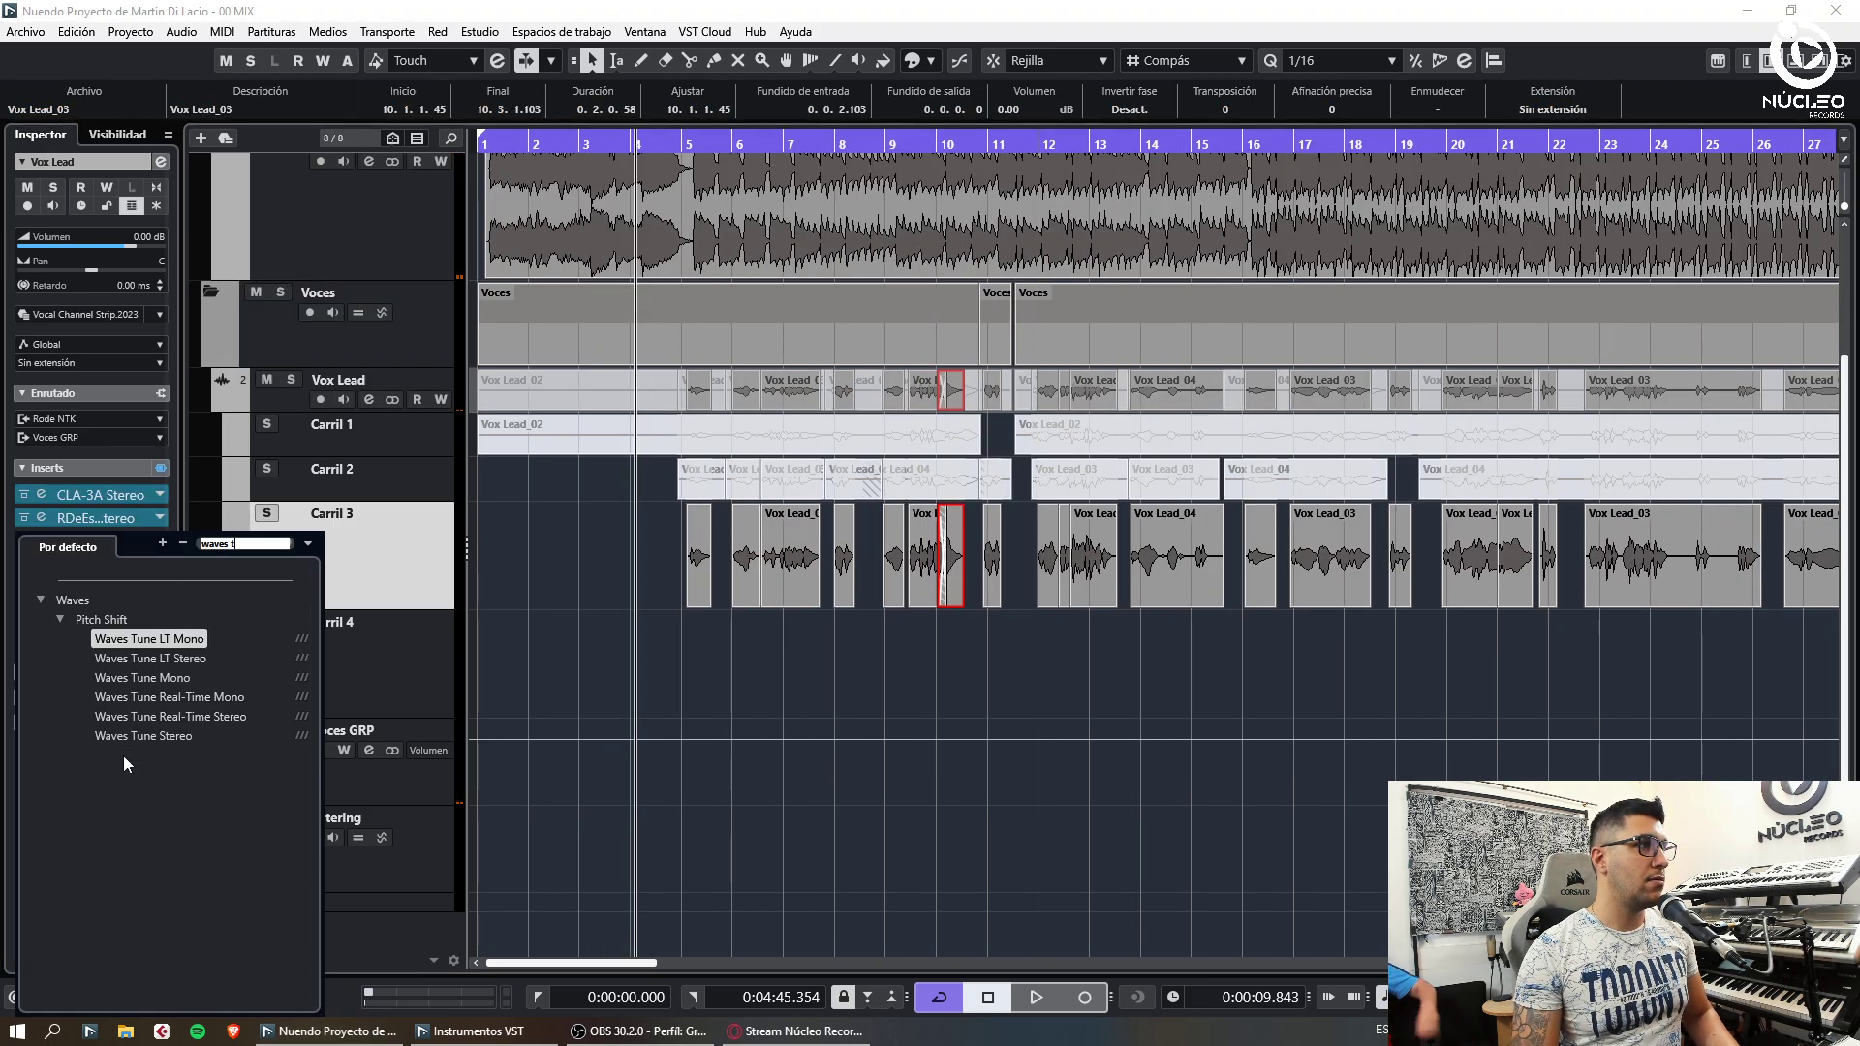
left_click(145, 736)
left_click(612, 649)
Play the song from about bar 4, show the Waves Tune editor and enlarge its window
key("space")
key("h")
key("h")
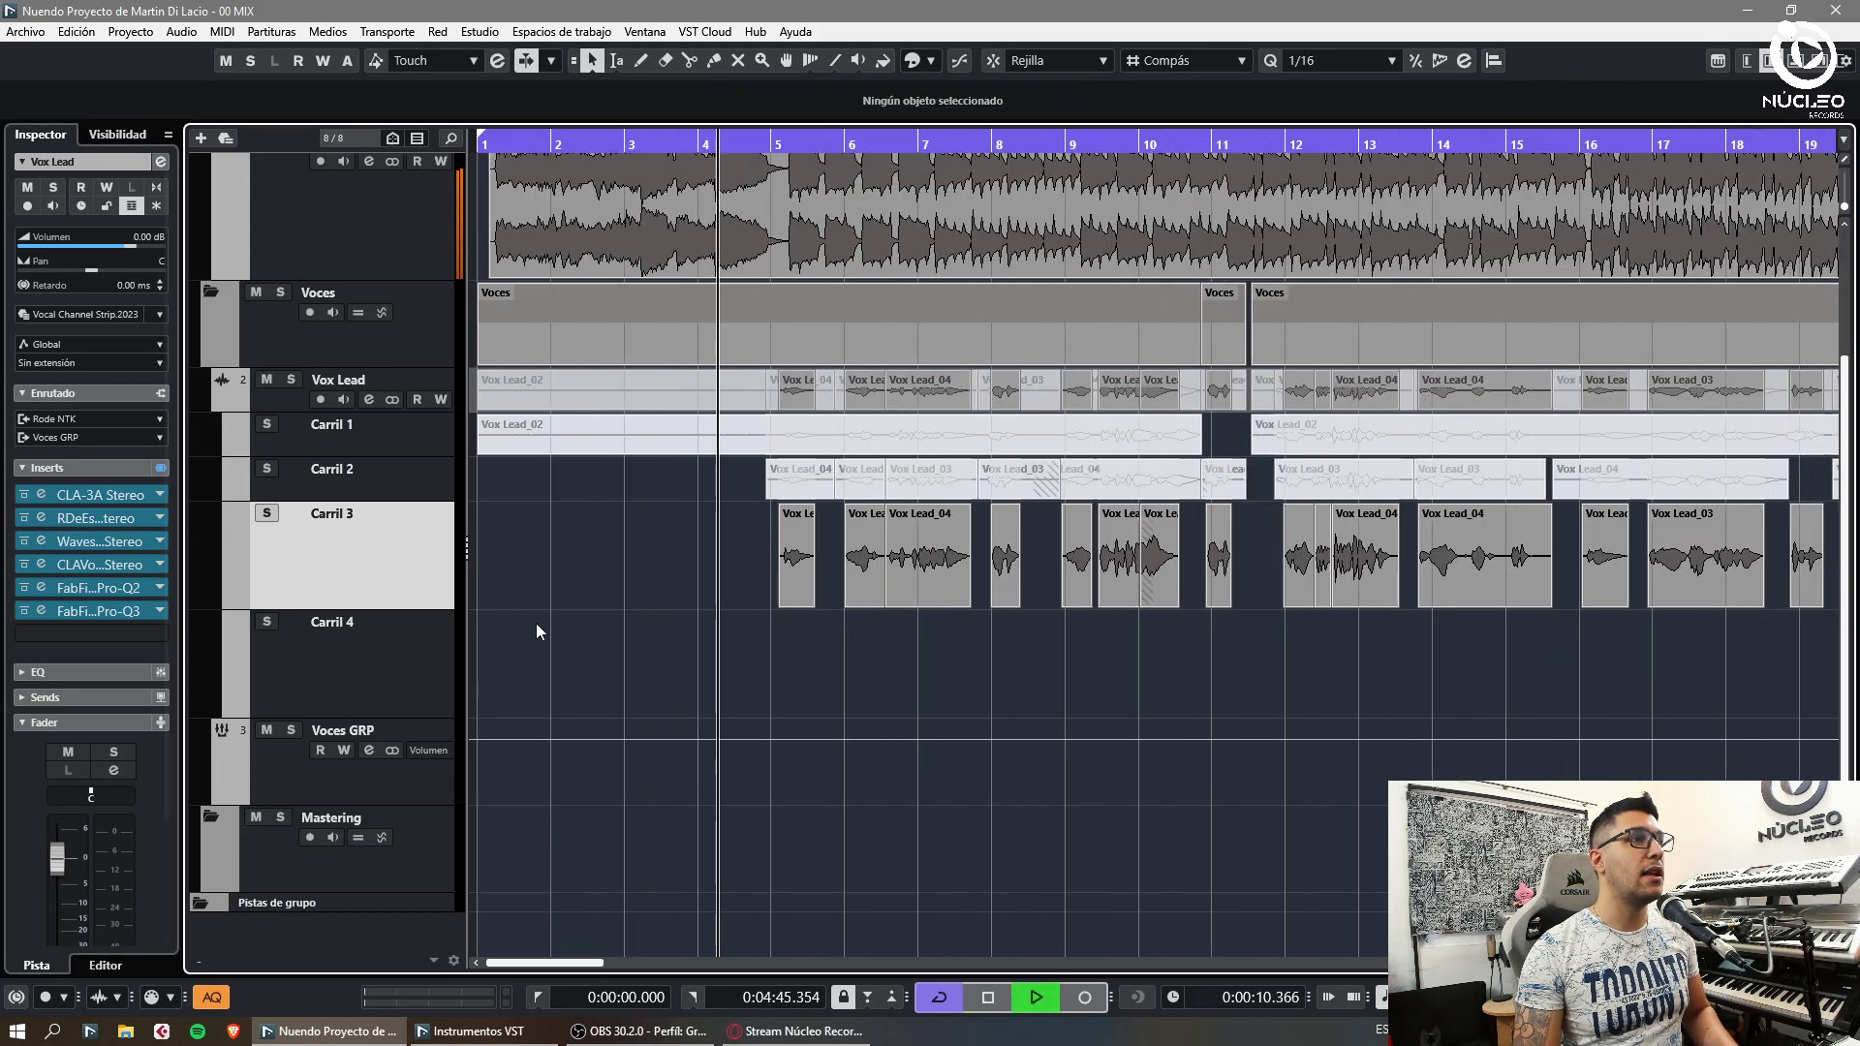
left_click(630, 659)
key("h")
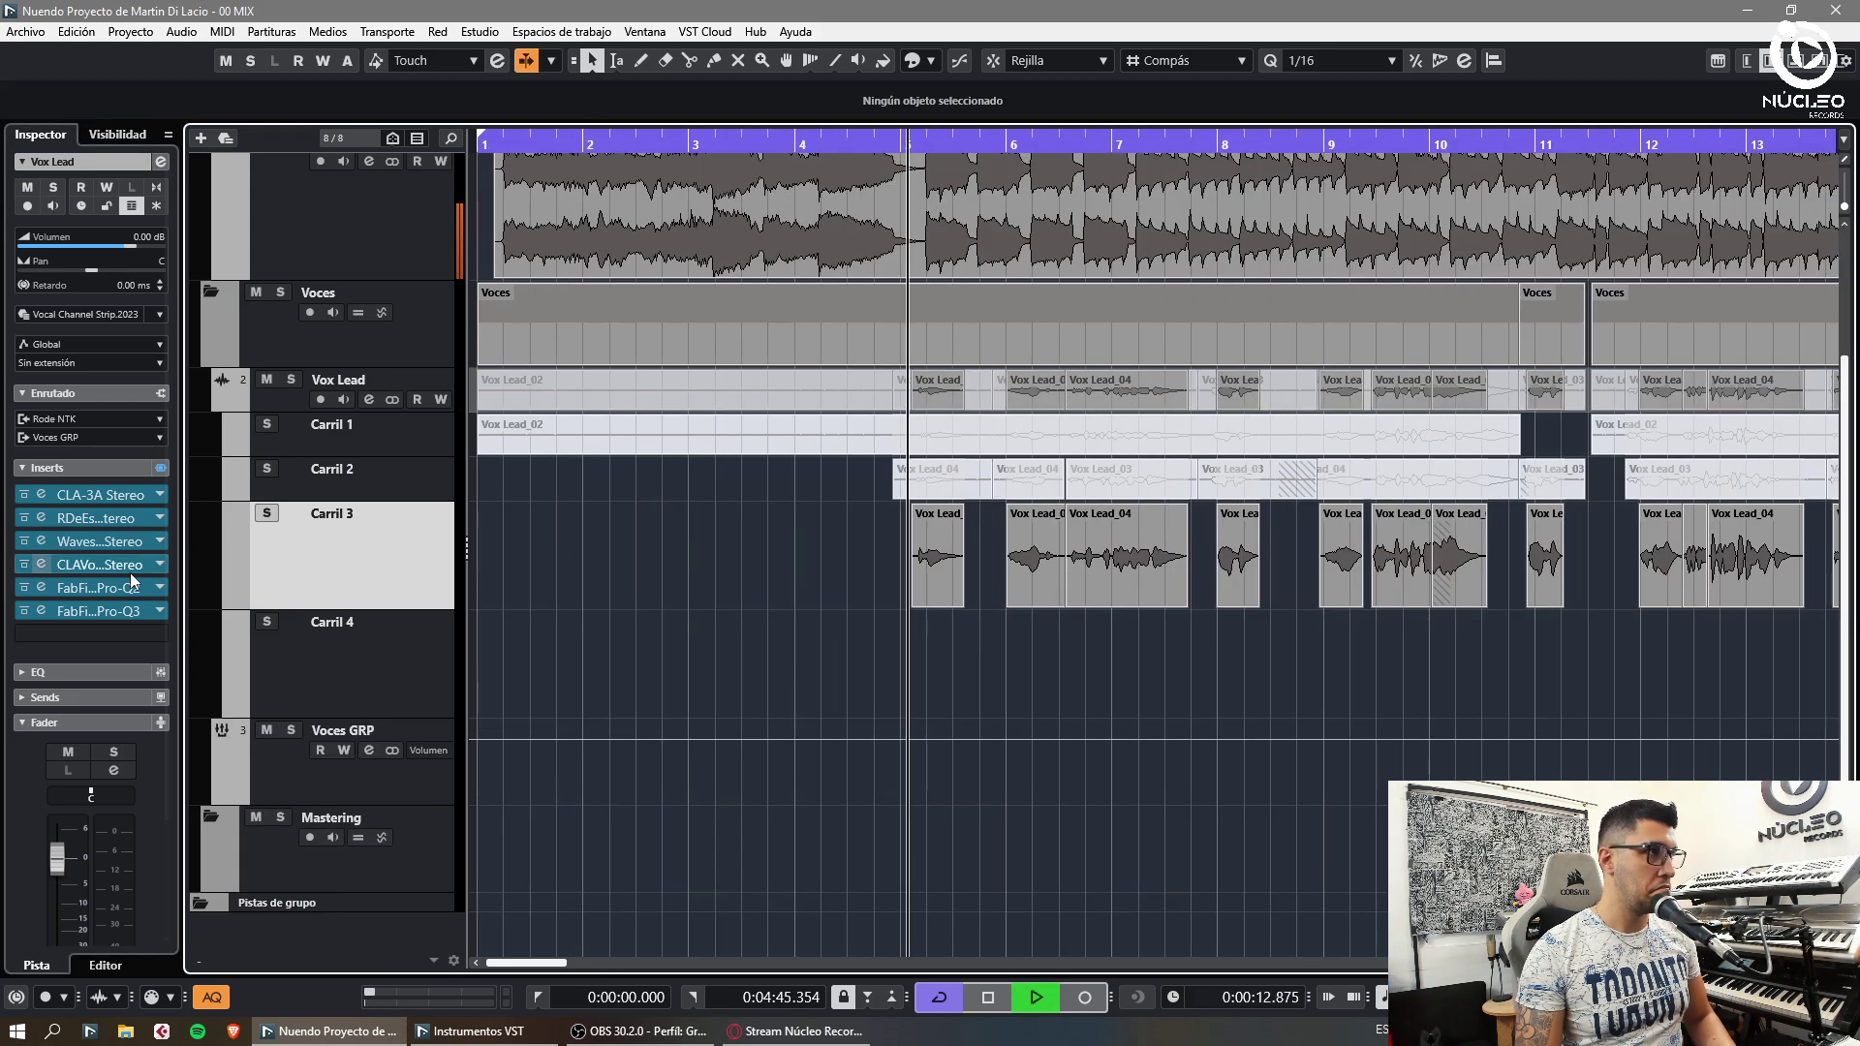
left_click(42, 541)
left_click_drag(667, 21, 813, 69)
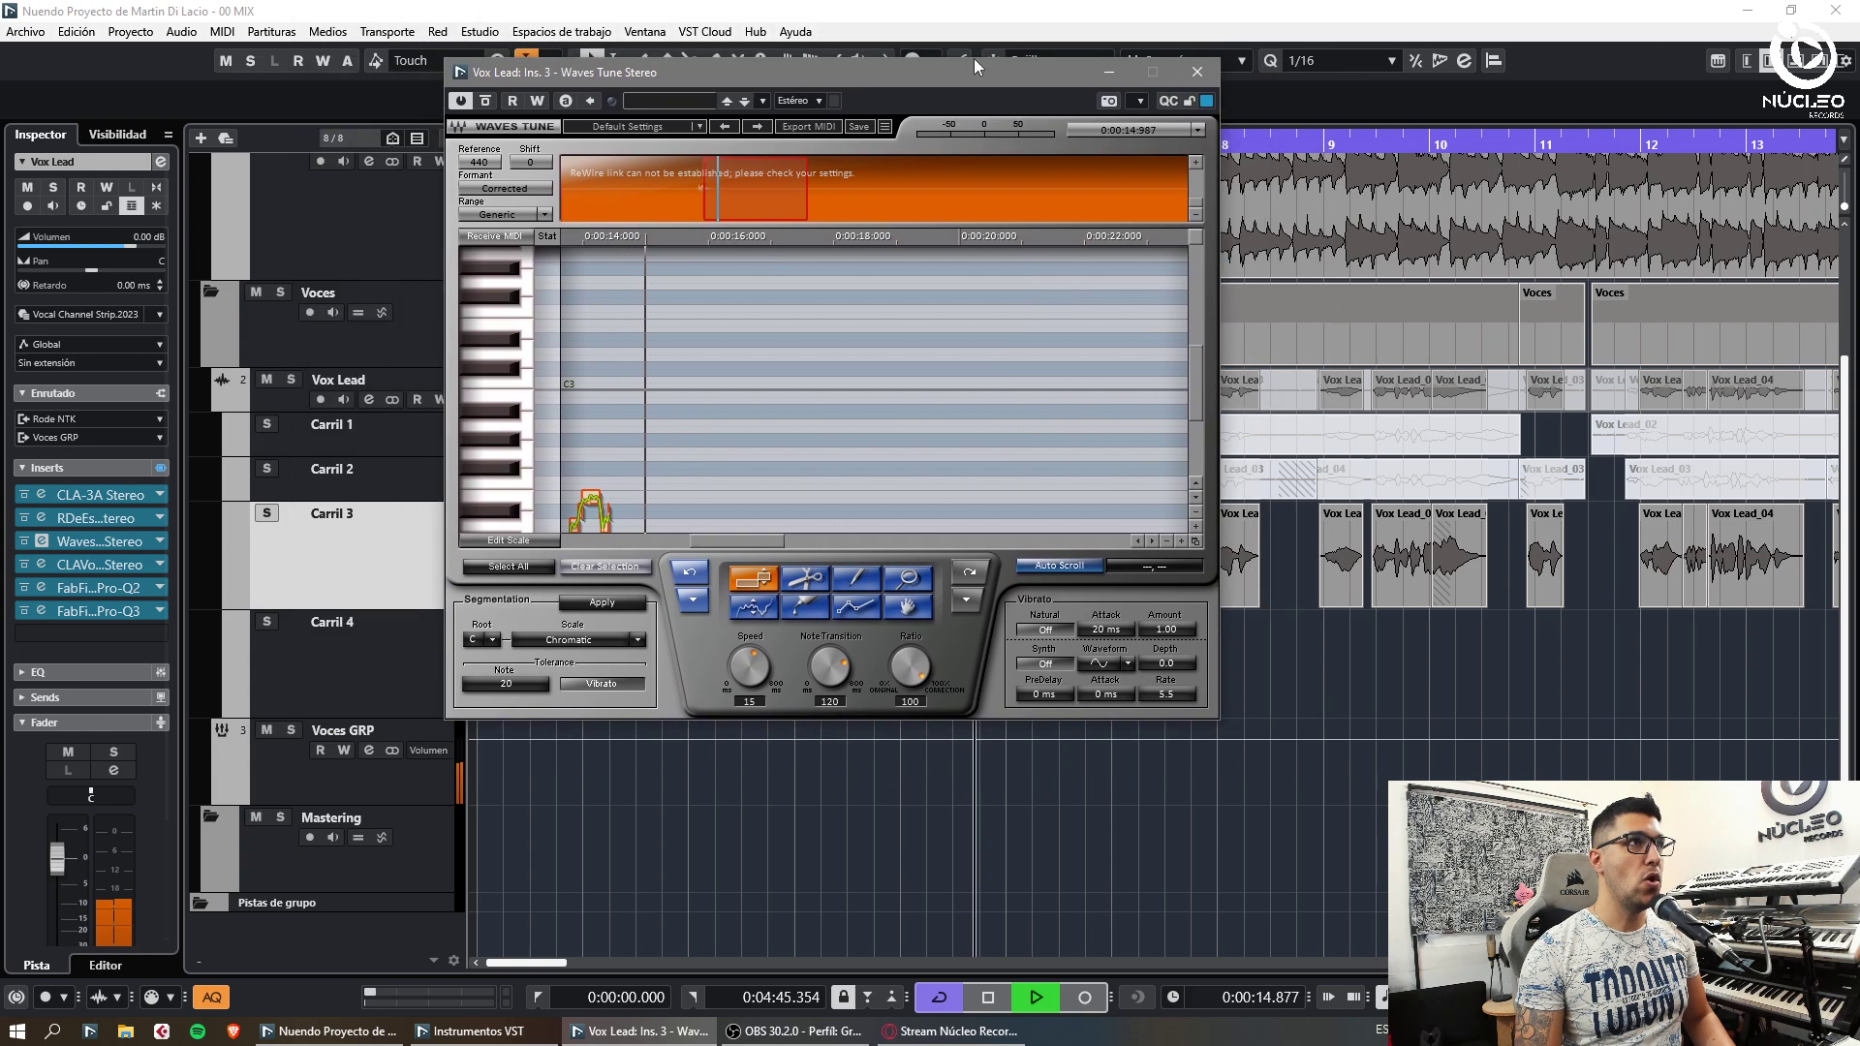
left_click(884, 126)
left_click(955, 221)
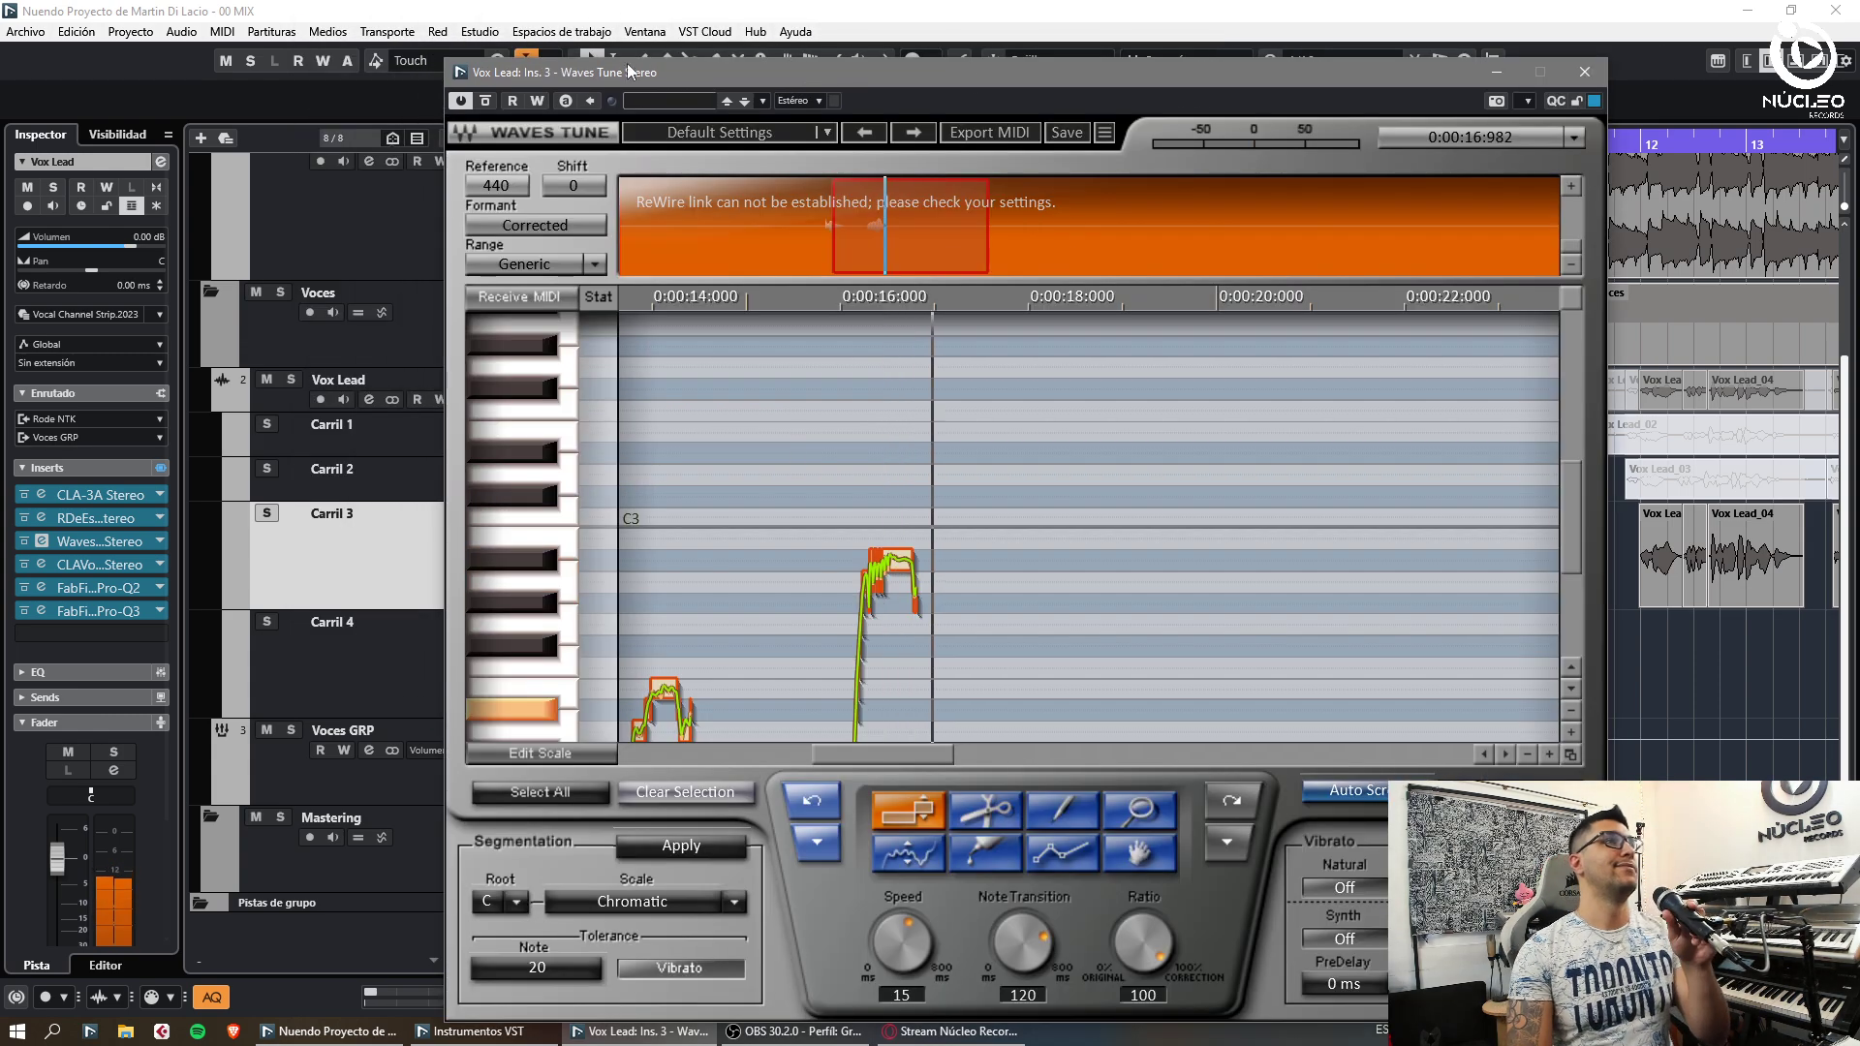
left_click_drag(626, 62, 446, 32)
Let Waves Tune capture the vocal's pitch through the rest of the song and turn Auto Scroll back on
scroll(981, 620, "down", 5)
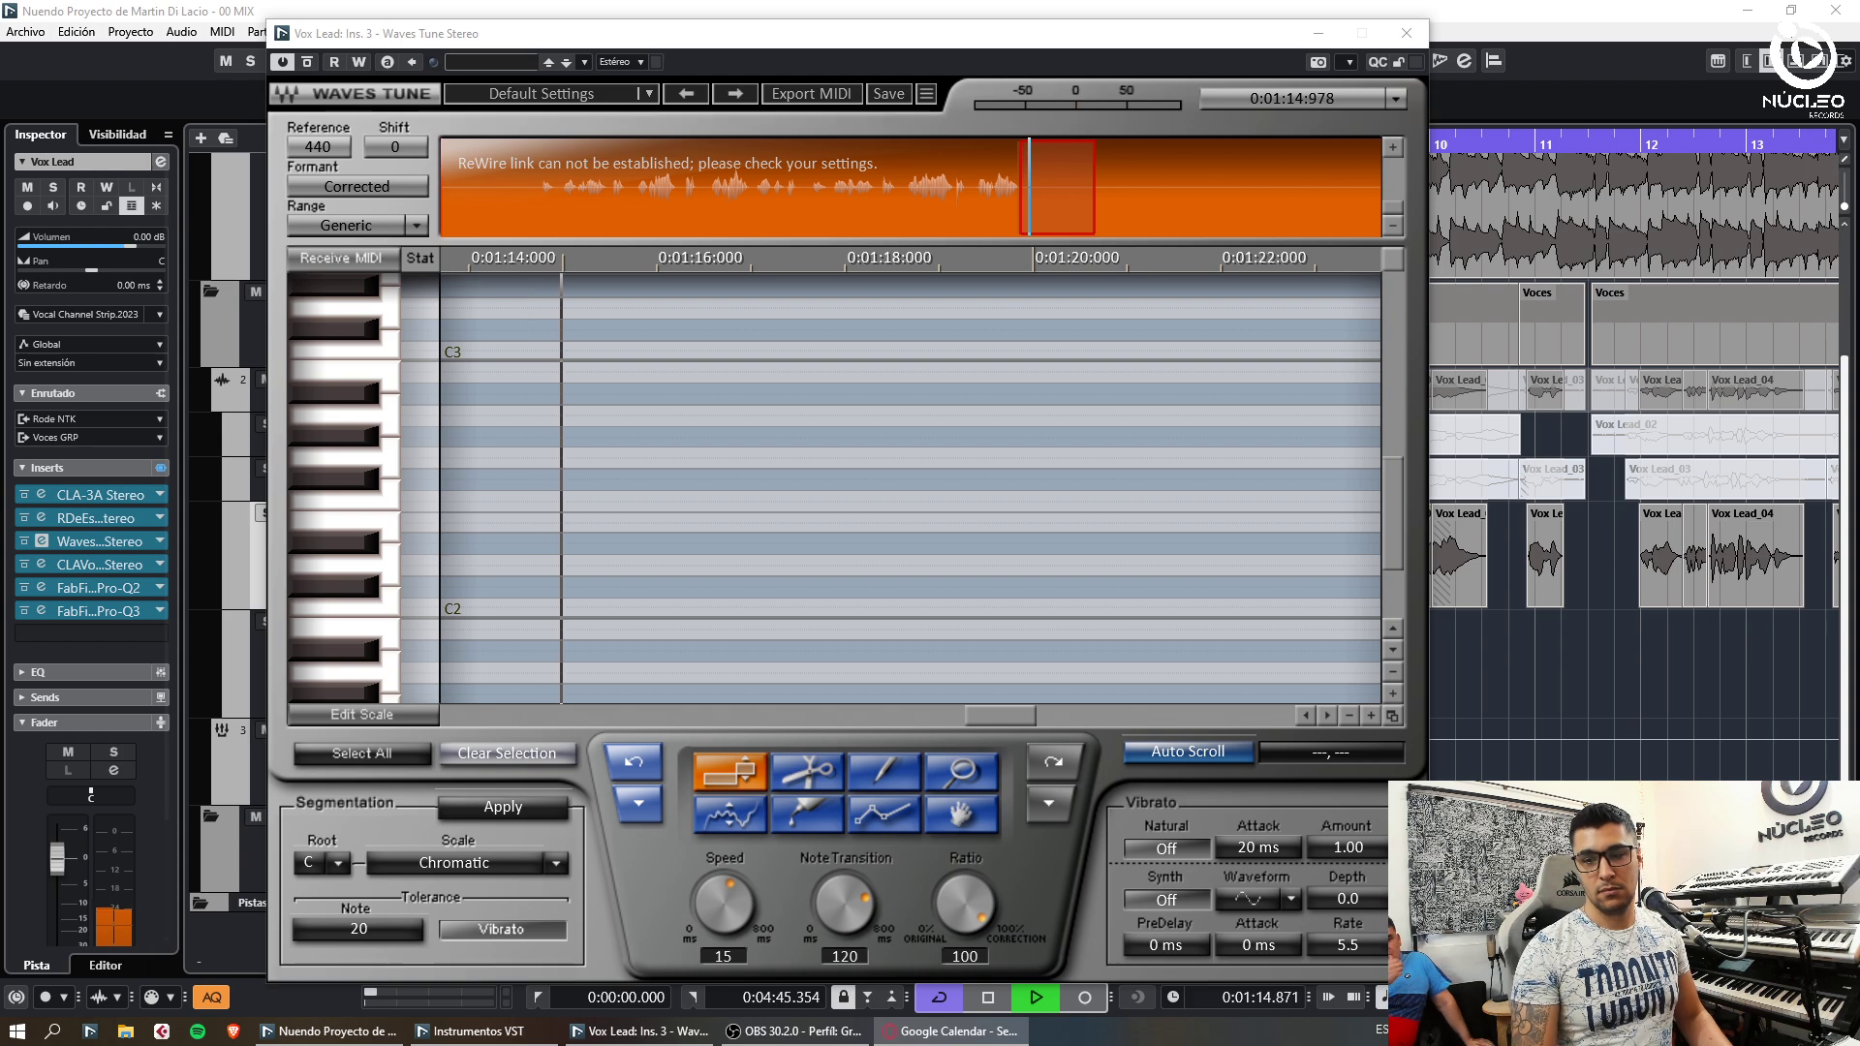
left_click(1045, 213)
left_click_drag(1095, 174, 1106, 180)
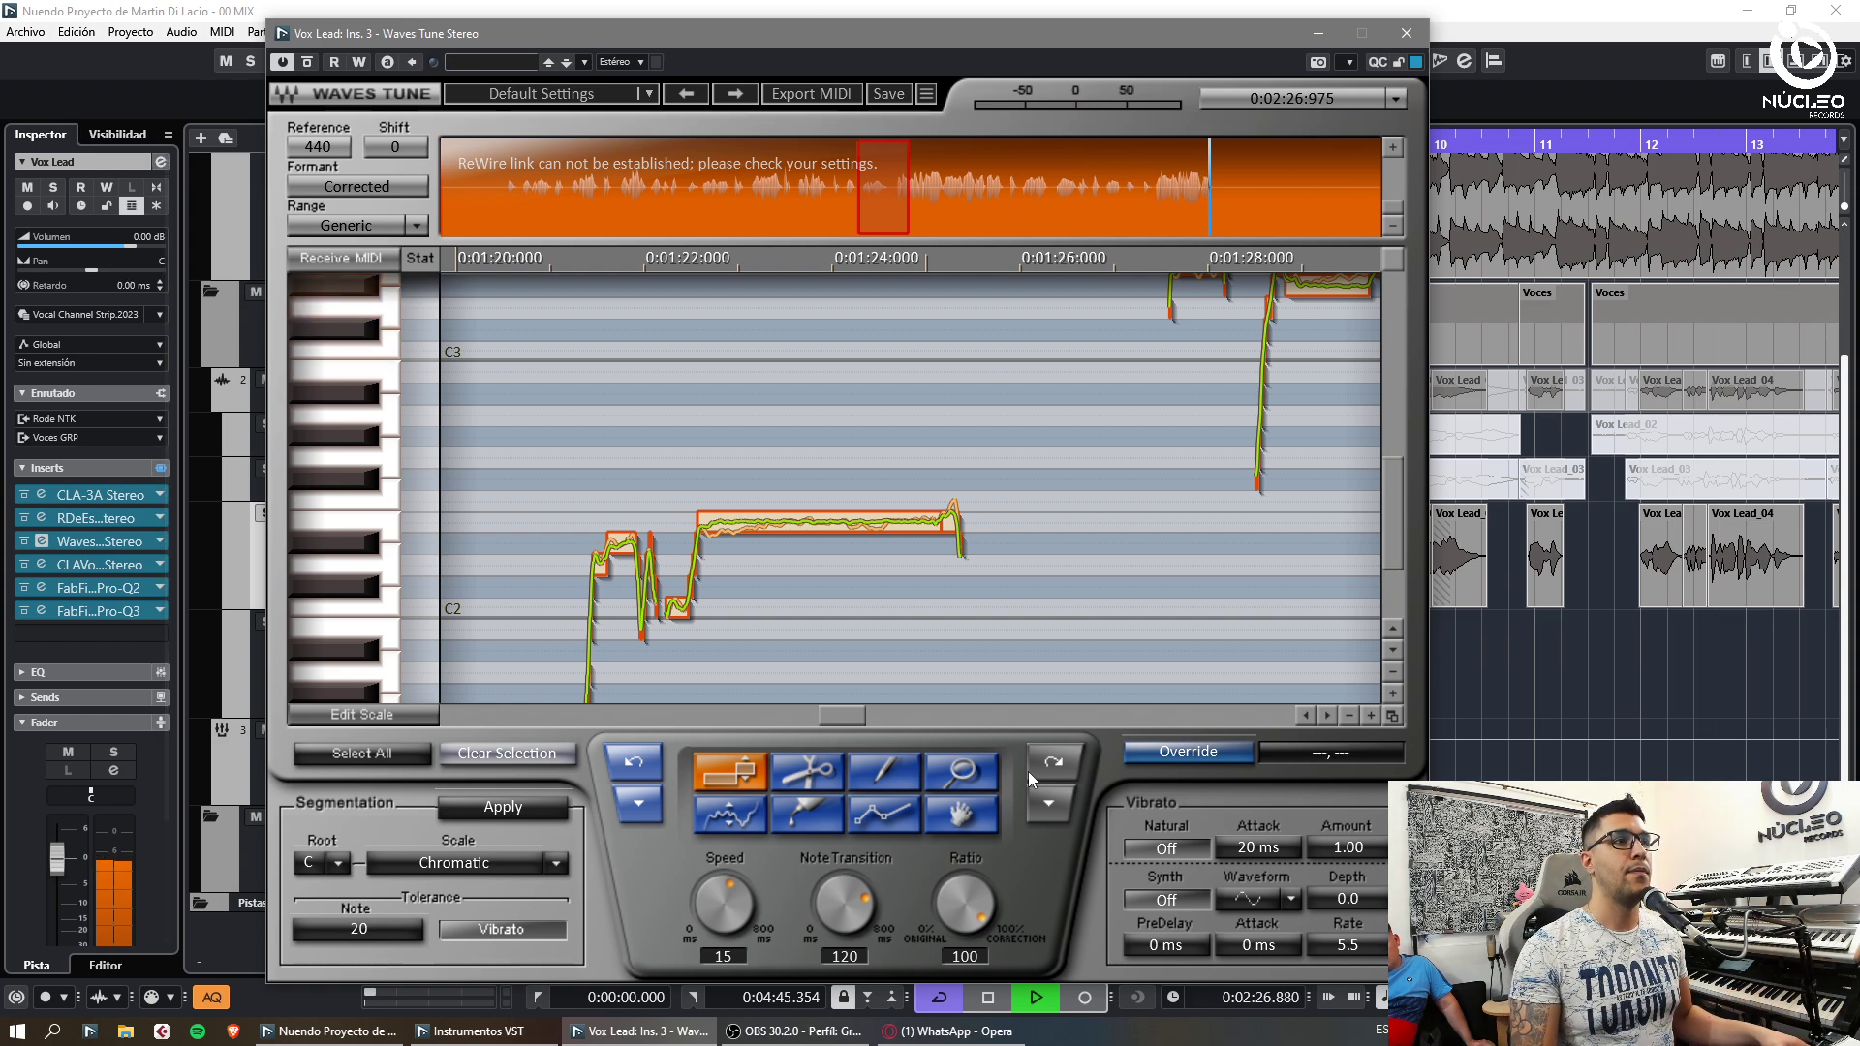
left_click(1177, 753)
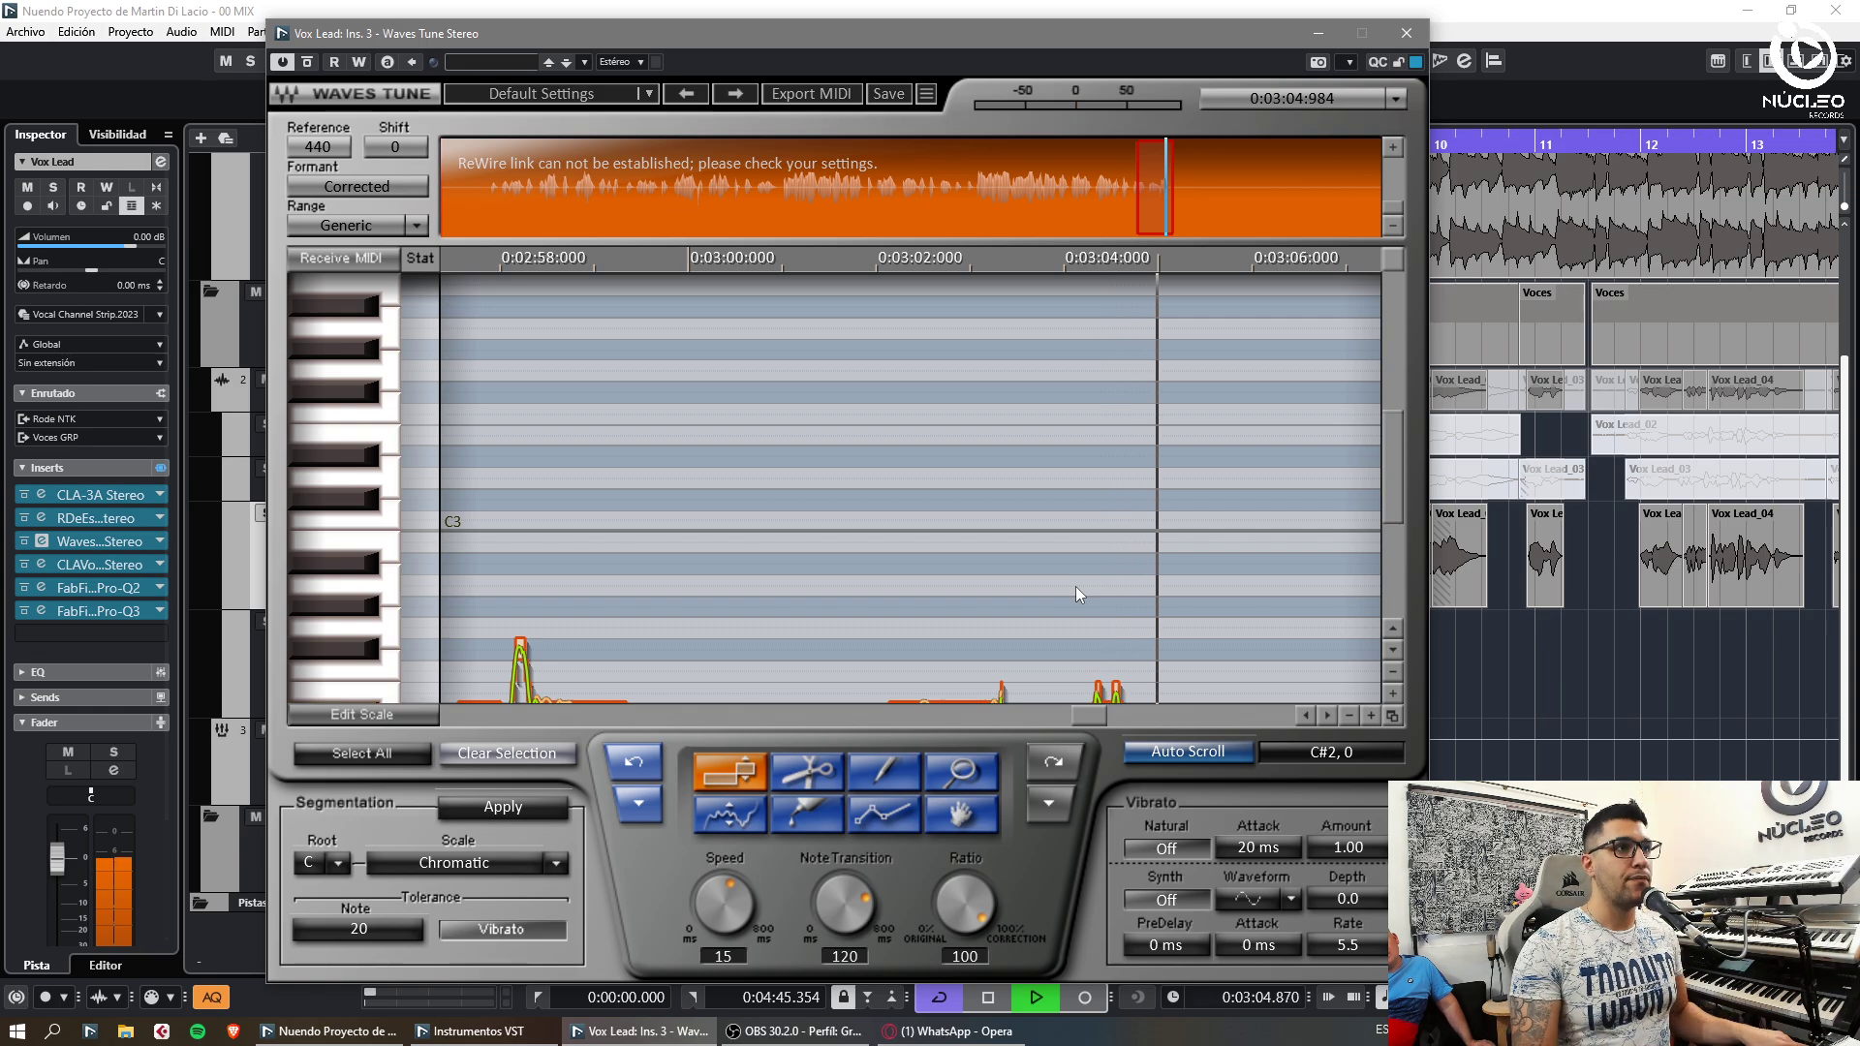
Close Waves Tune and trim the end of the Vox Lead_03 clip in Carril 3 back to 59.1.1.100
left_click(1406, 33)
key("h")
key("h")
key("h")
key("h")
key("h")
key("h")
key("h")
key("h")
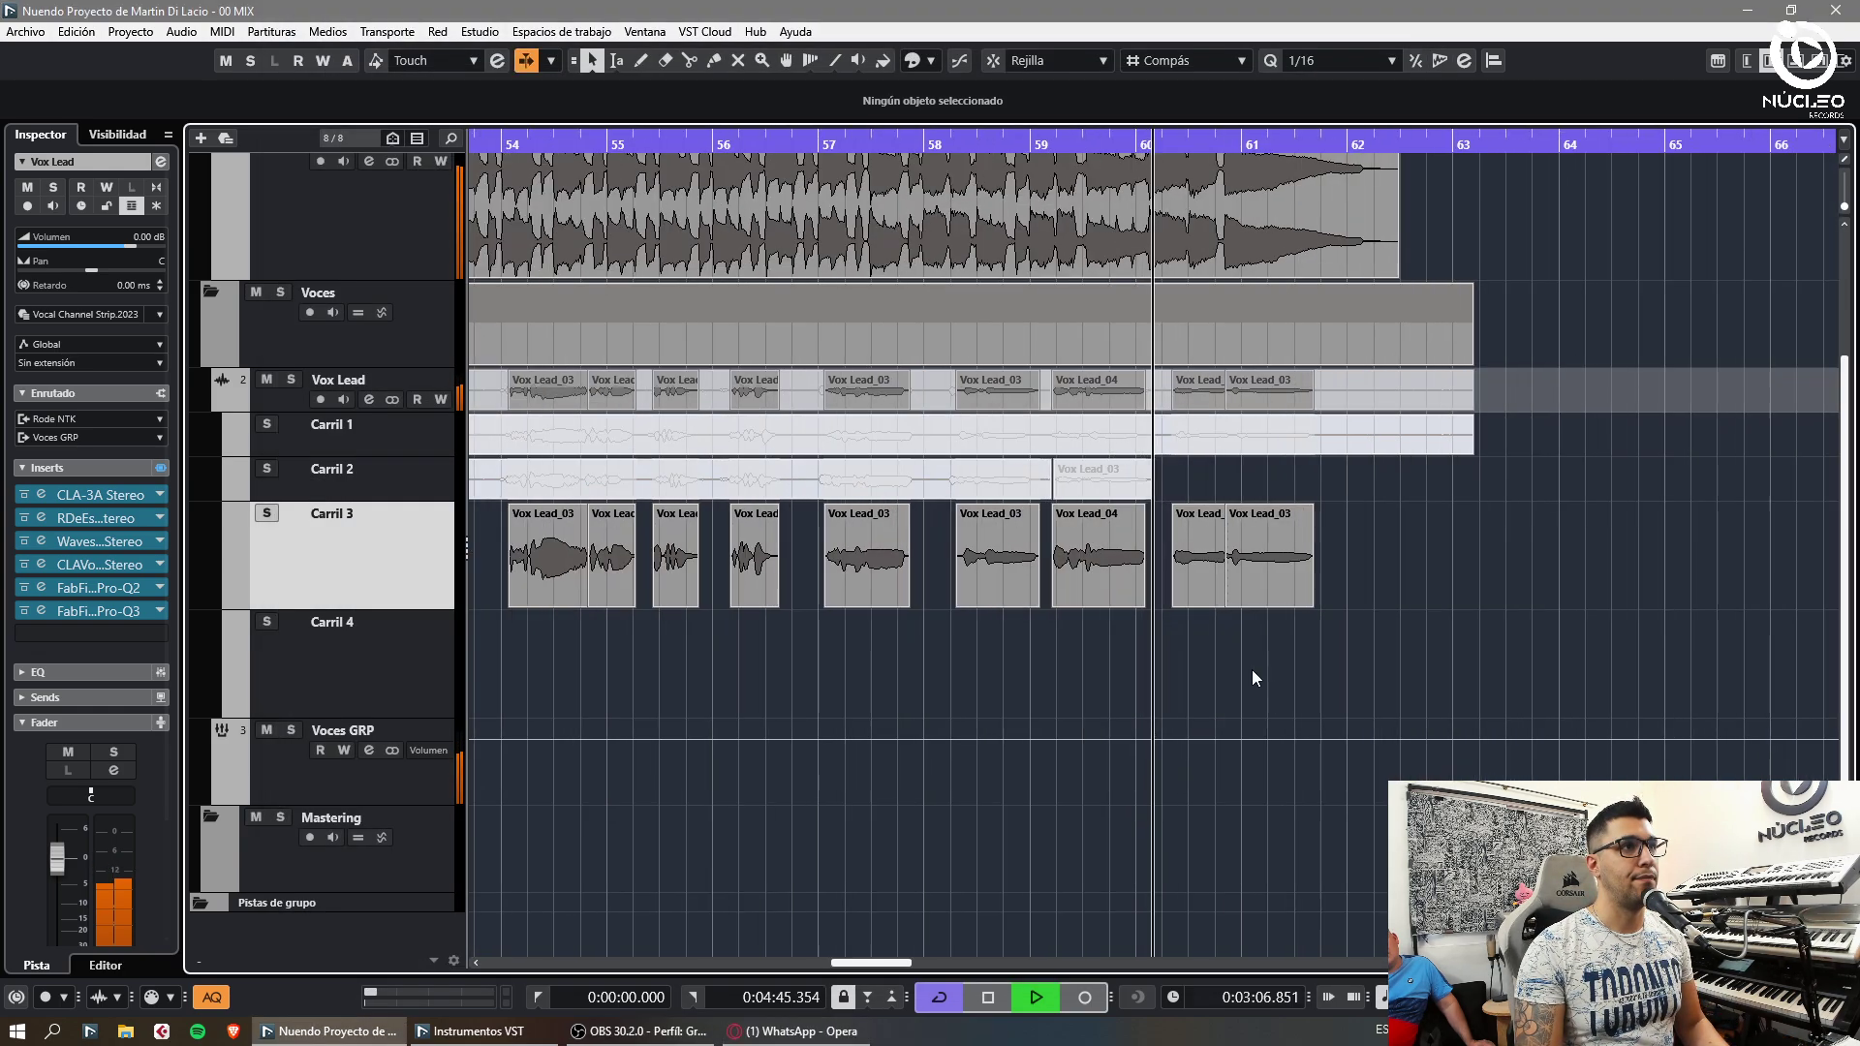
left_click_drag(1844, 207, 1845, 201)
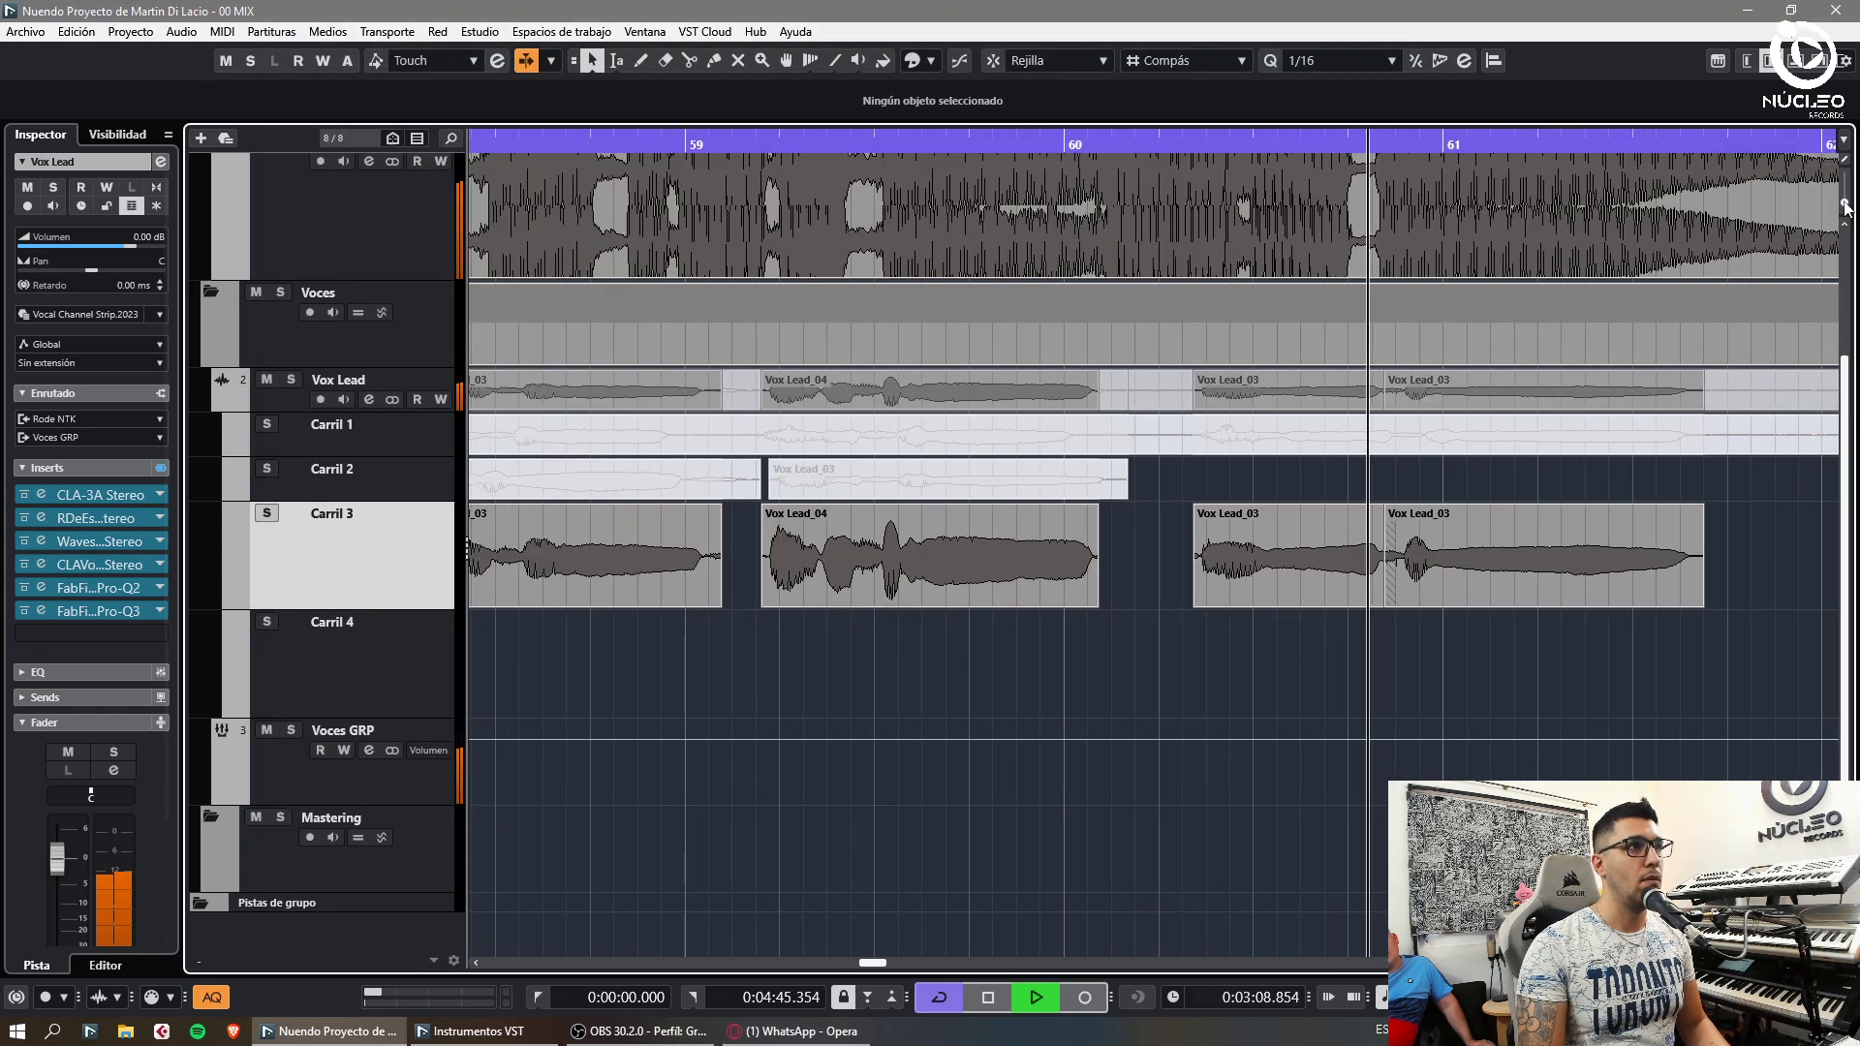
left_click_drag(717, 605, 717, 604)
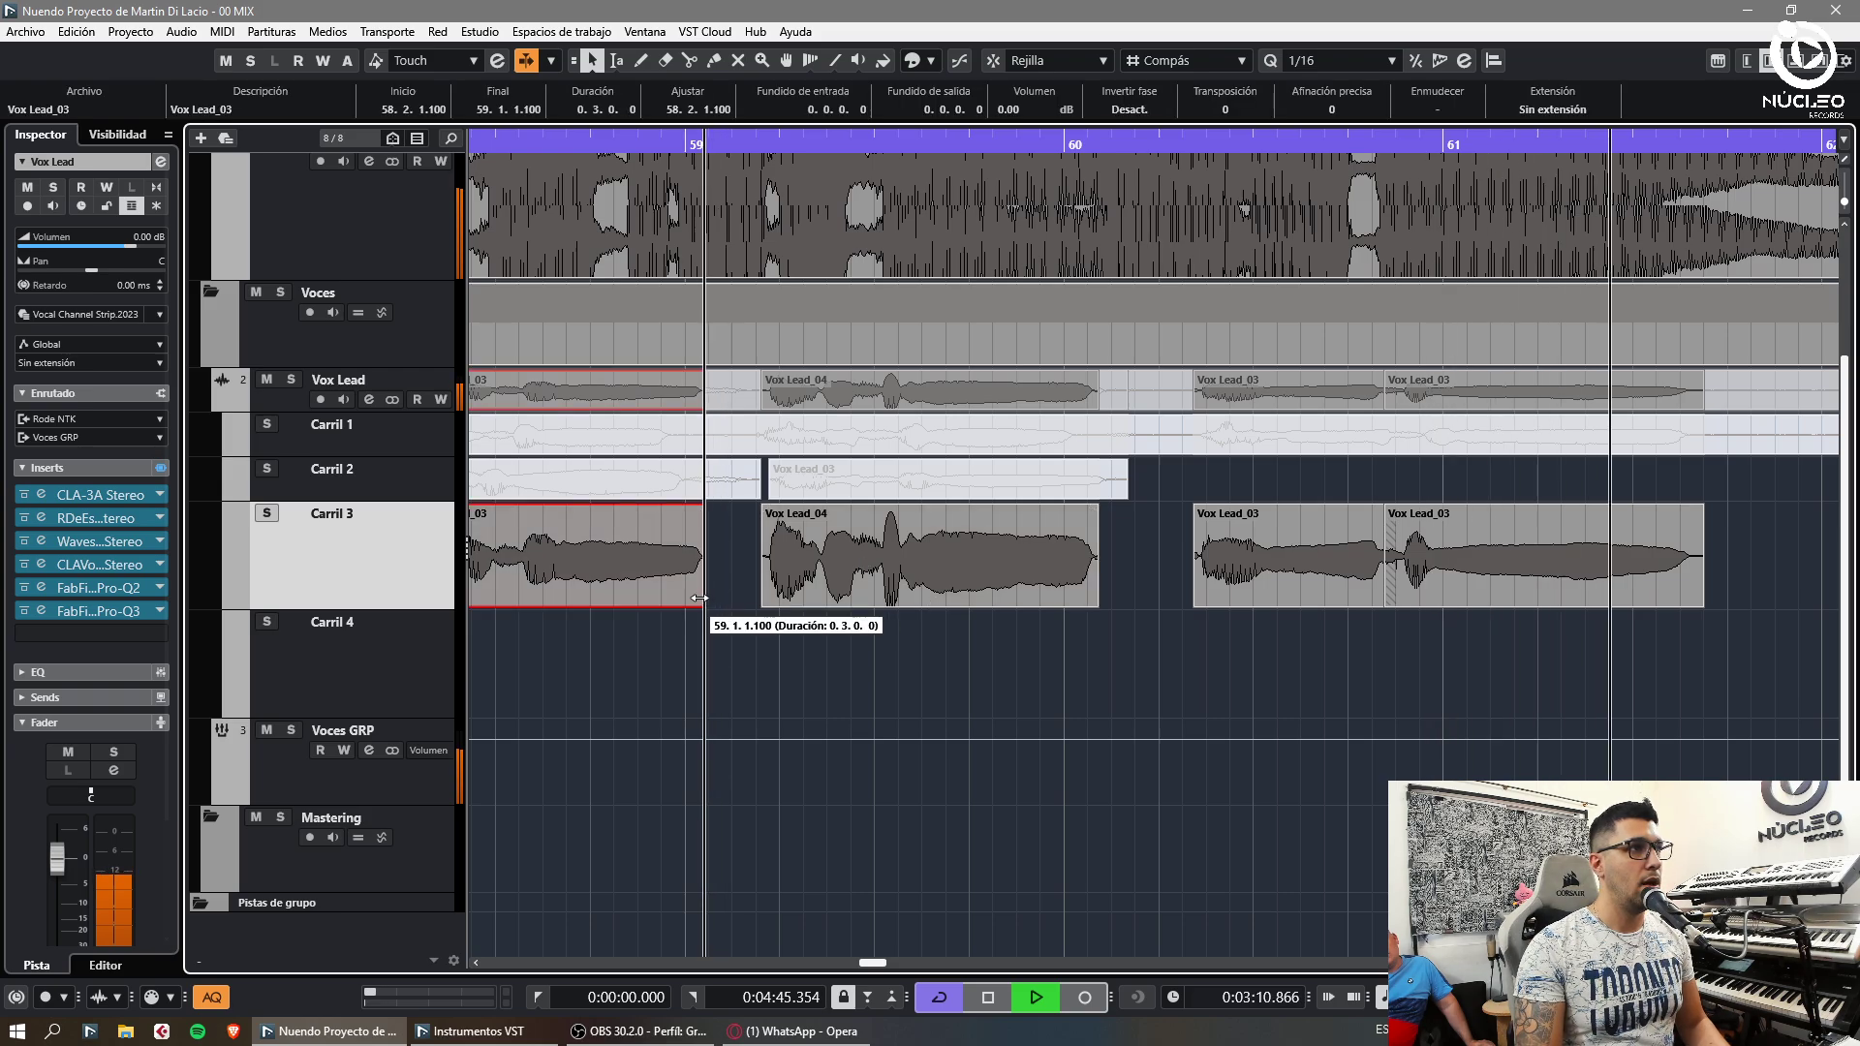
left_click(759, 652)
Return to the song's beginning, play from just before the first phrase and reopen Waves Tune on Vox Lead
key("g")
key("g")
key("g")
key("space")
key("period")
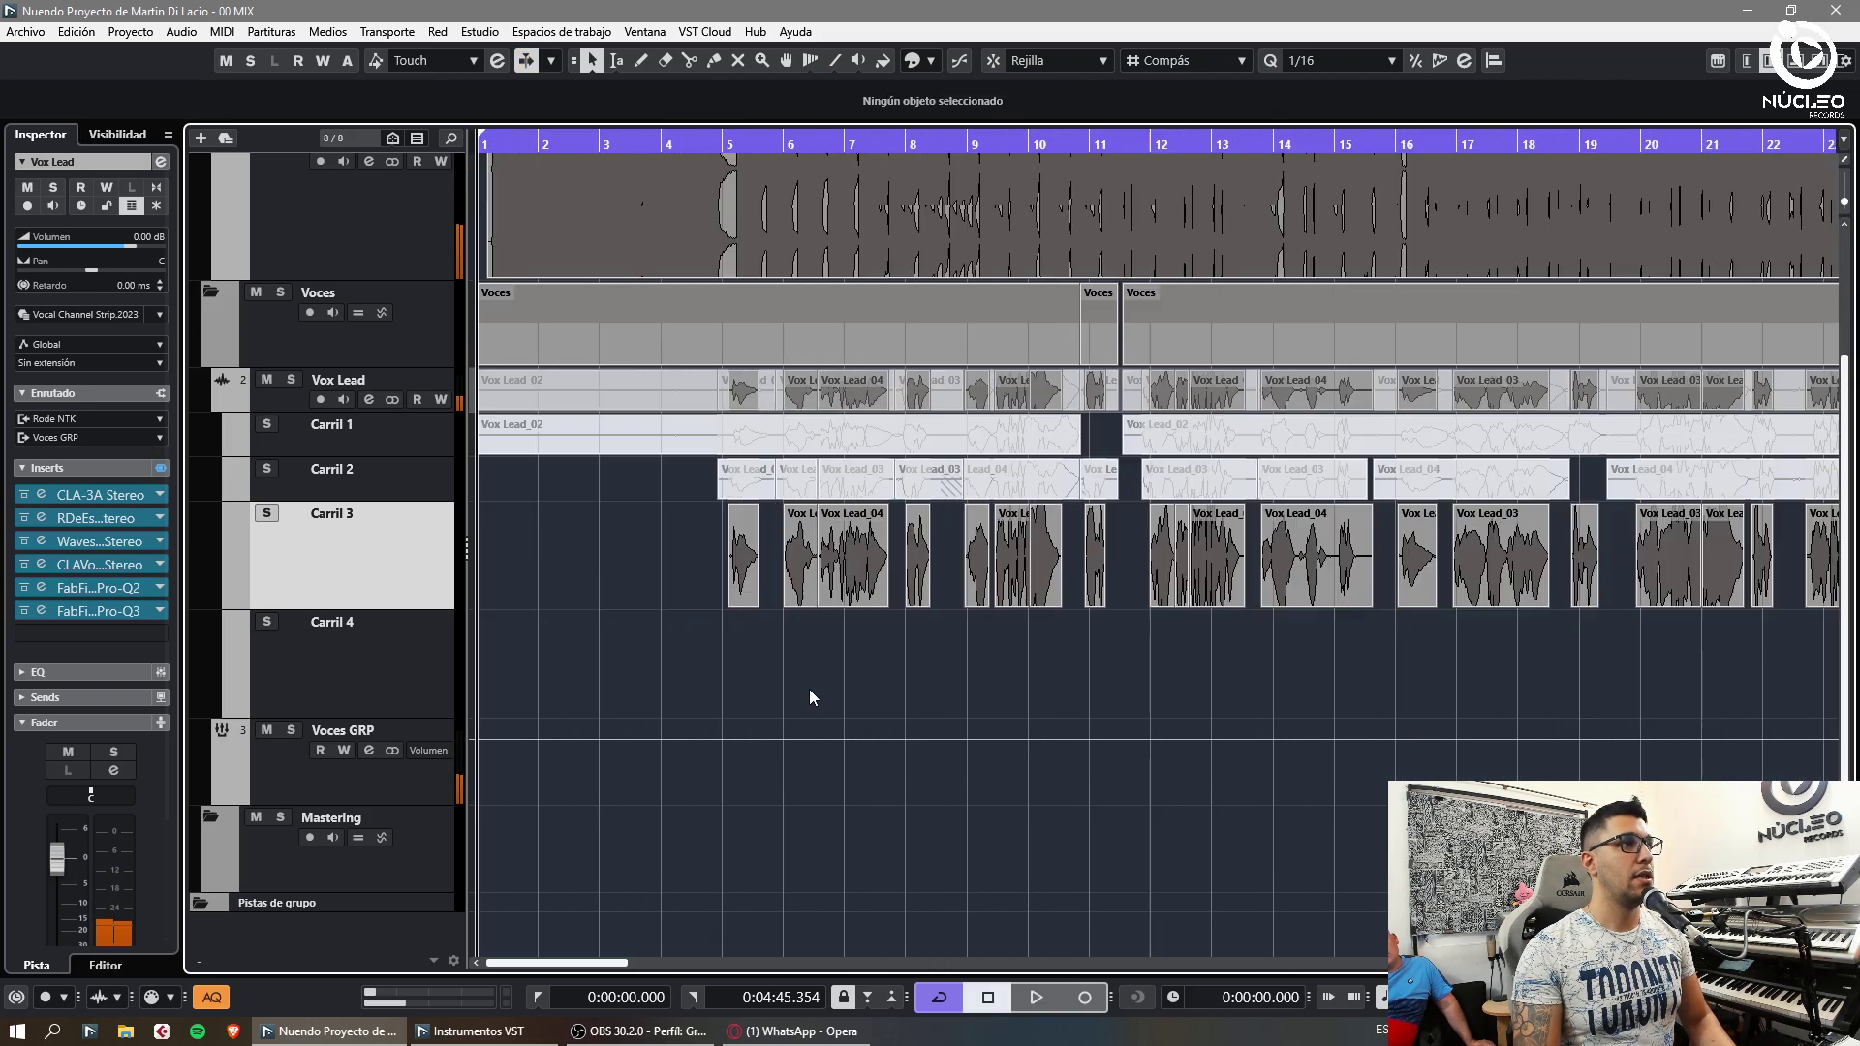
key("g")
left_click(676, 144)
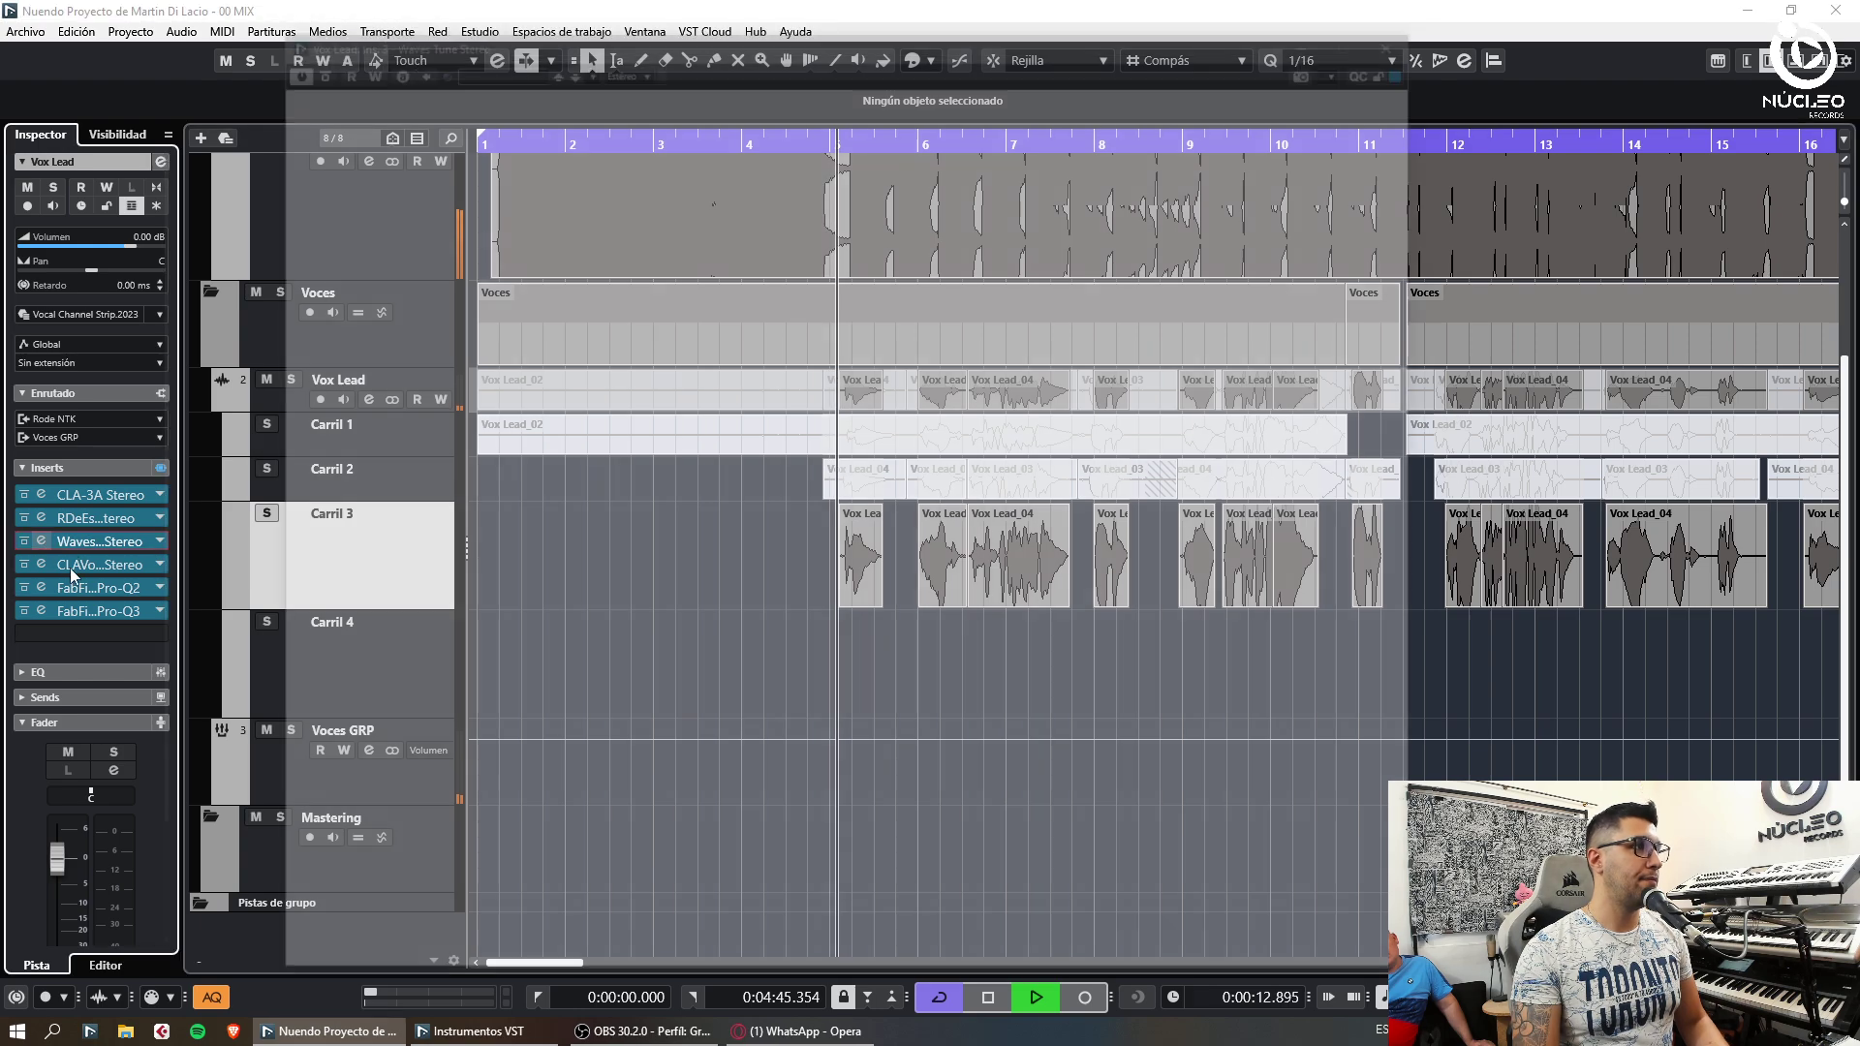
left_click(41, 540)
key("space")
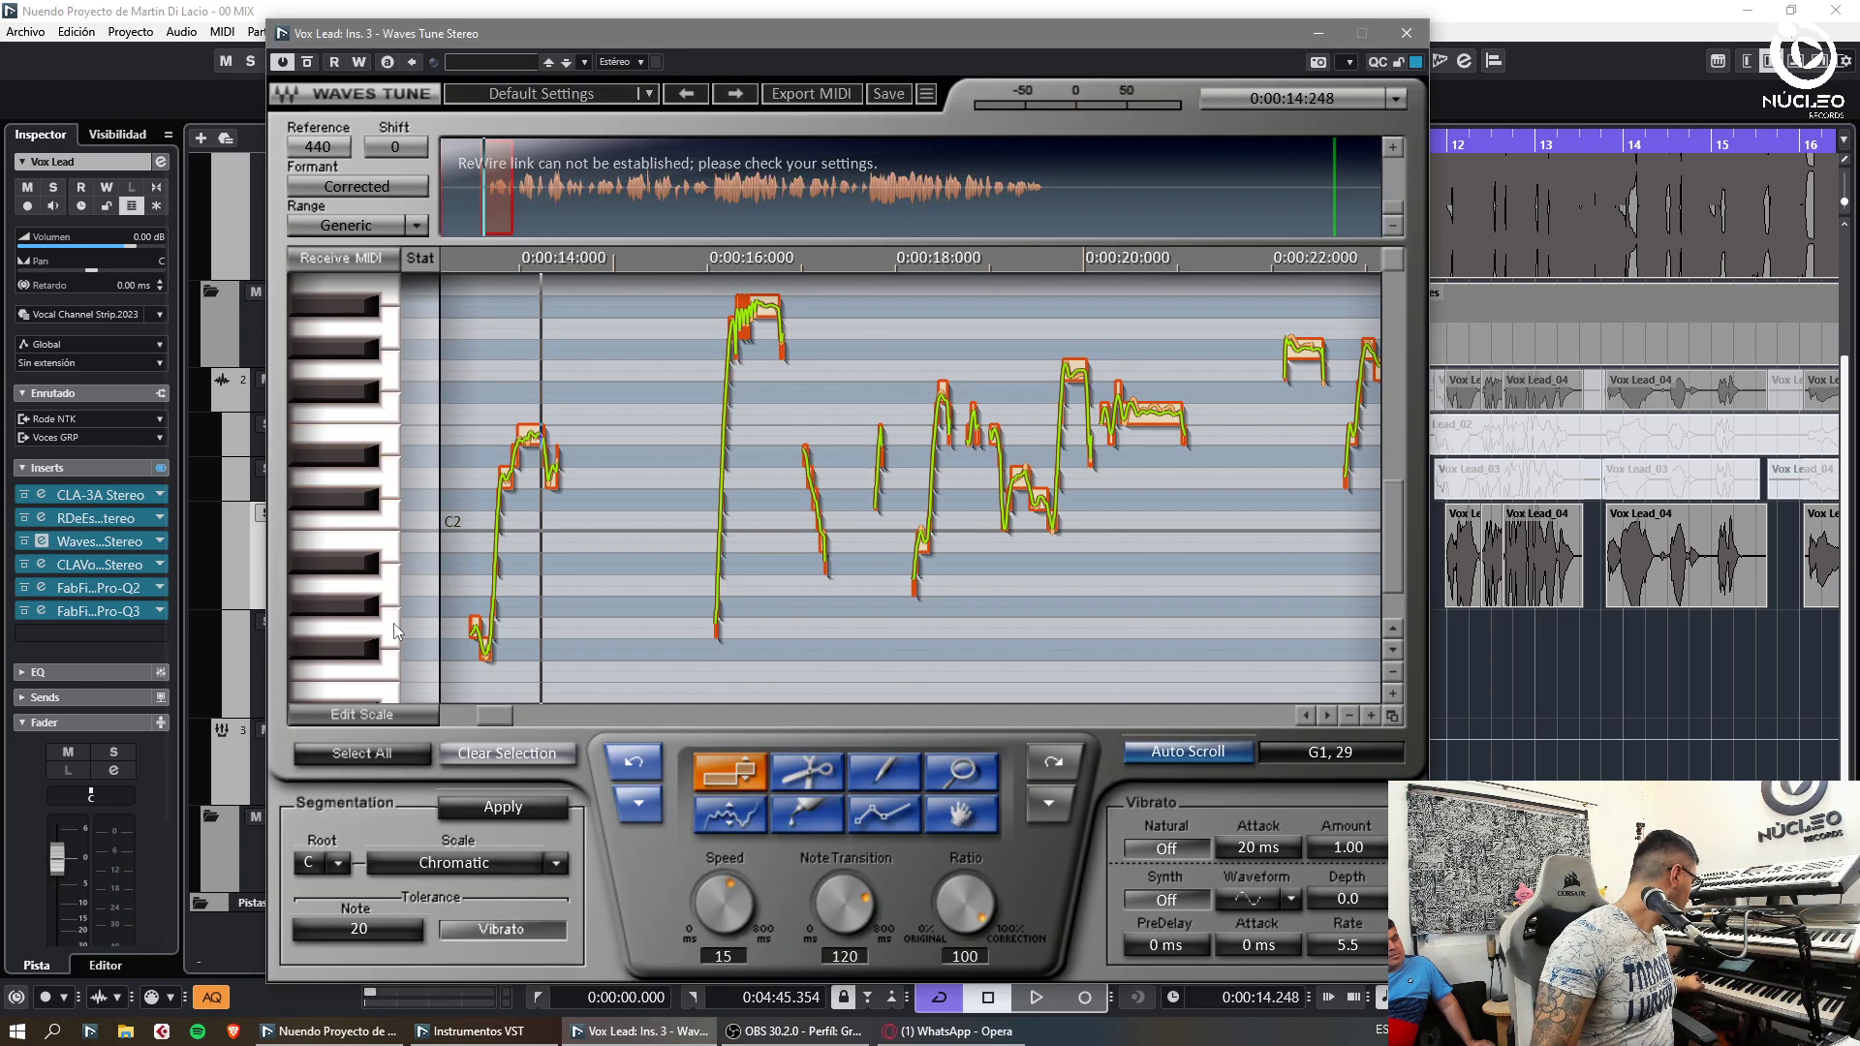
key("space")
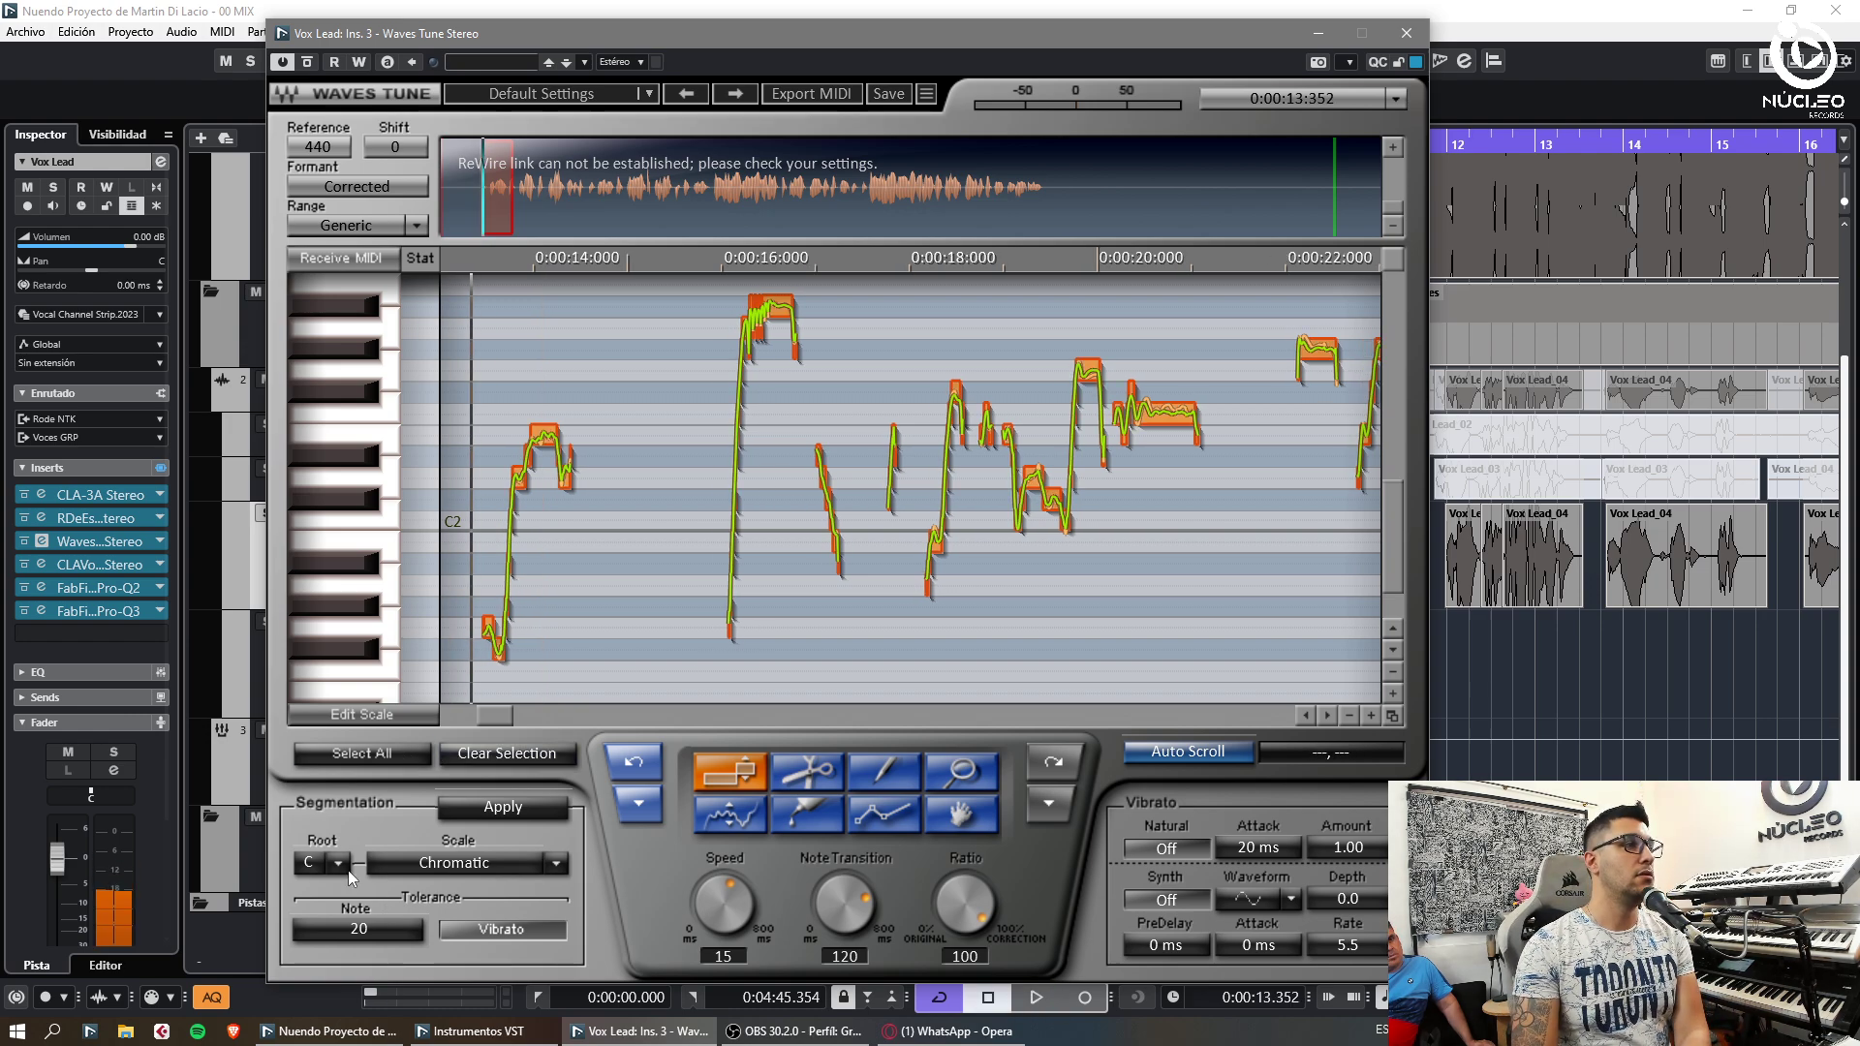
Set the Waves Tune root to E and the scale to Natural Minor
left_click(340, 865)
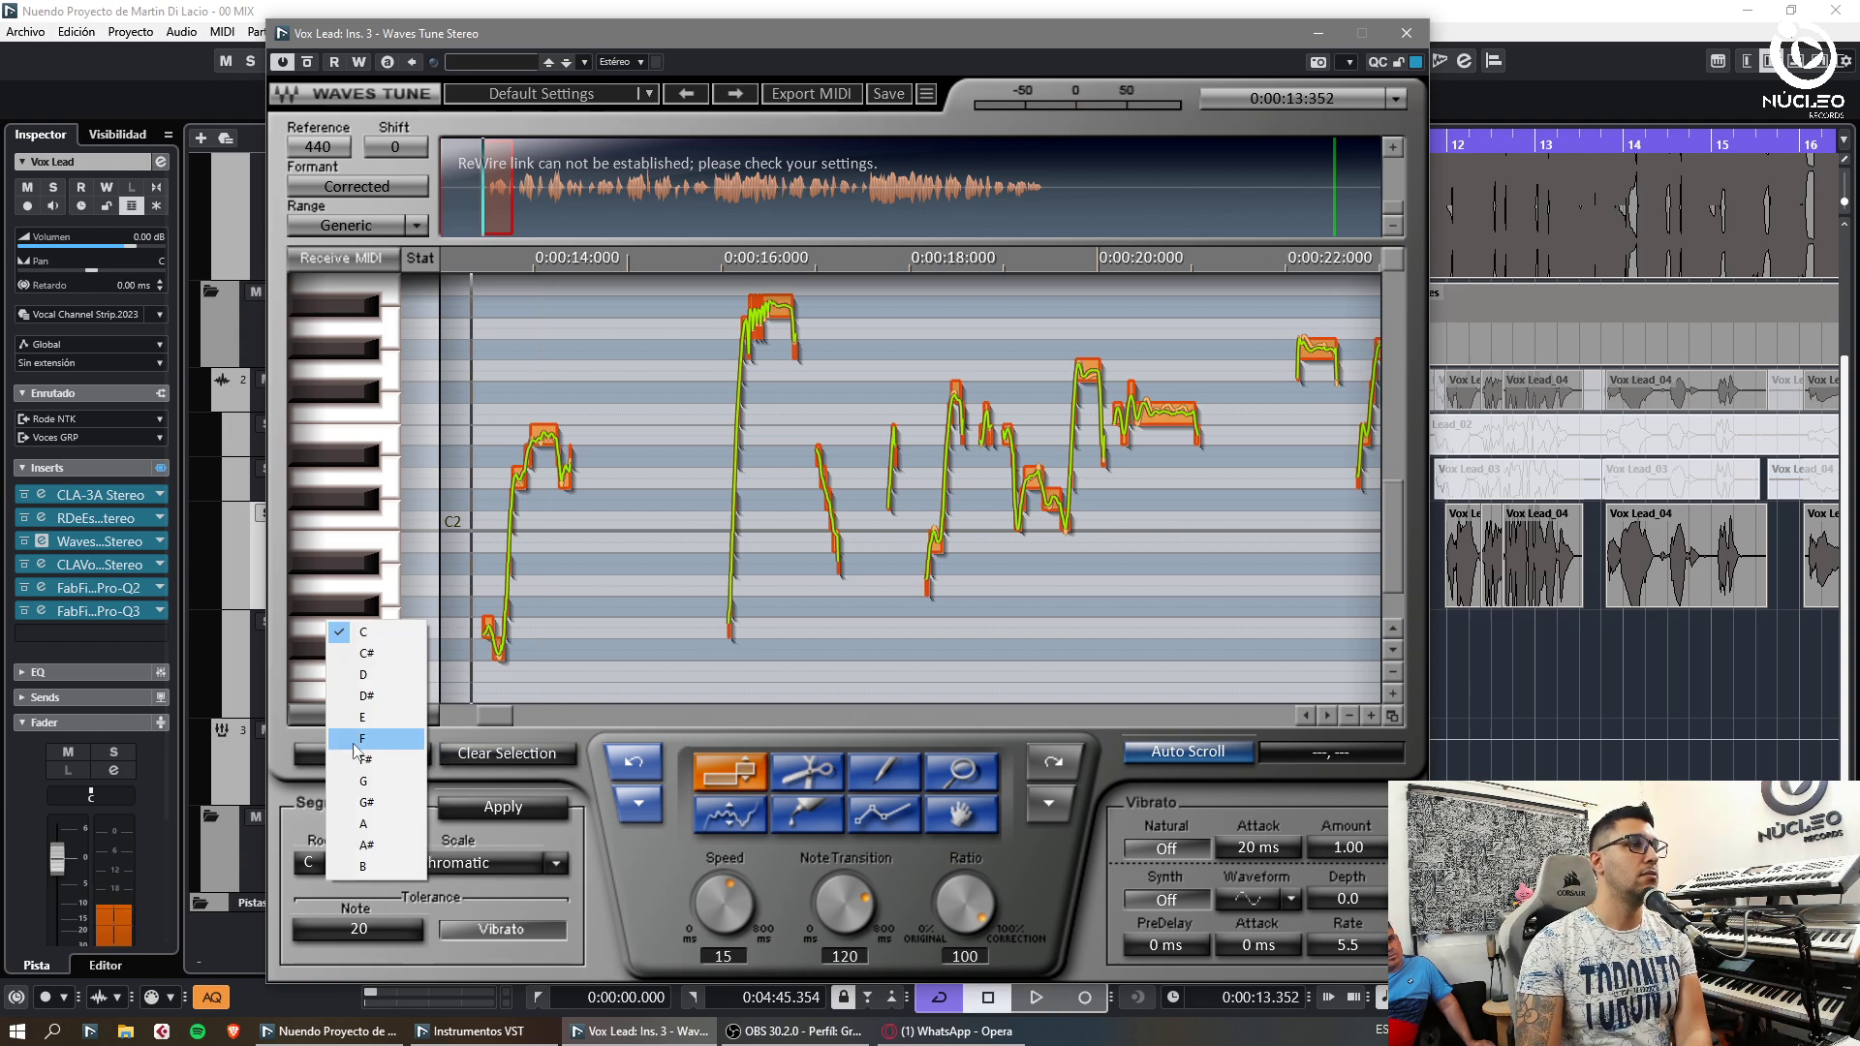
left_click(374, 719)
left_click(419, 860)
left_click(374, 761)
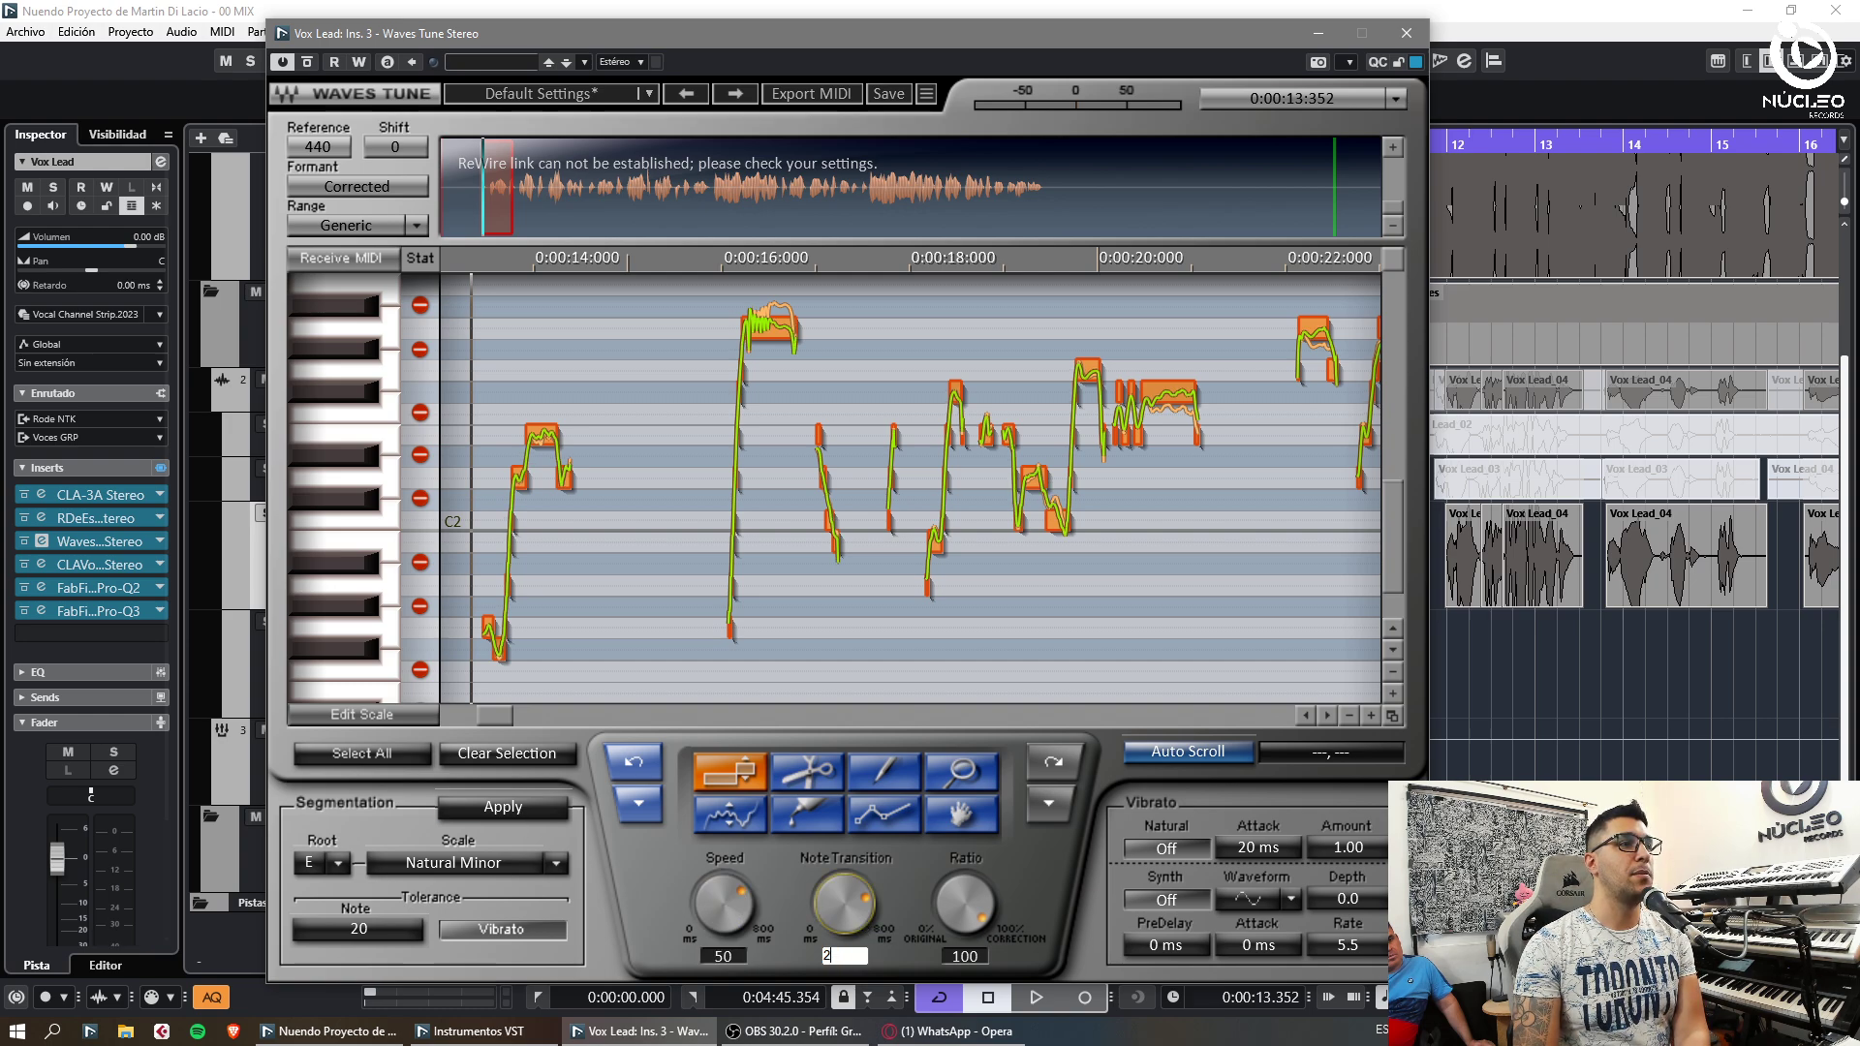
Set the correction speed to 60 and the note transition to 20, and play the result
left_click_drag(859, 921, 701, 881)
key("Return")
key("space")
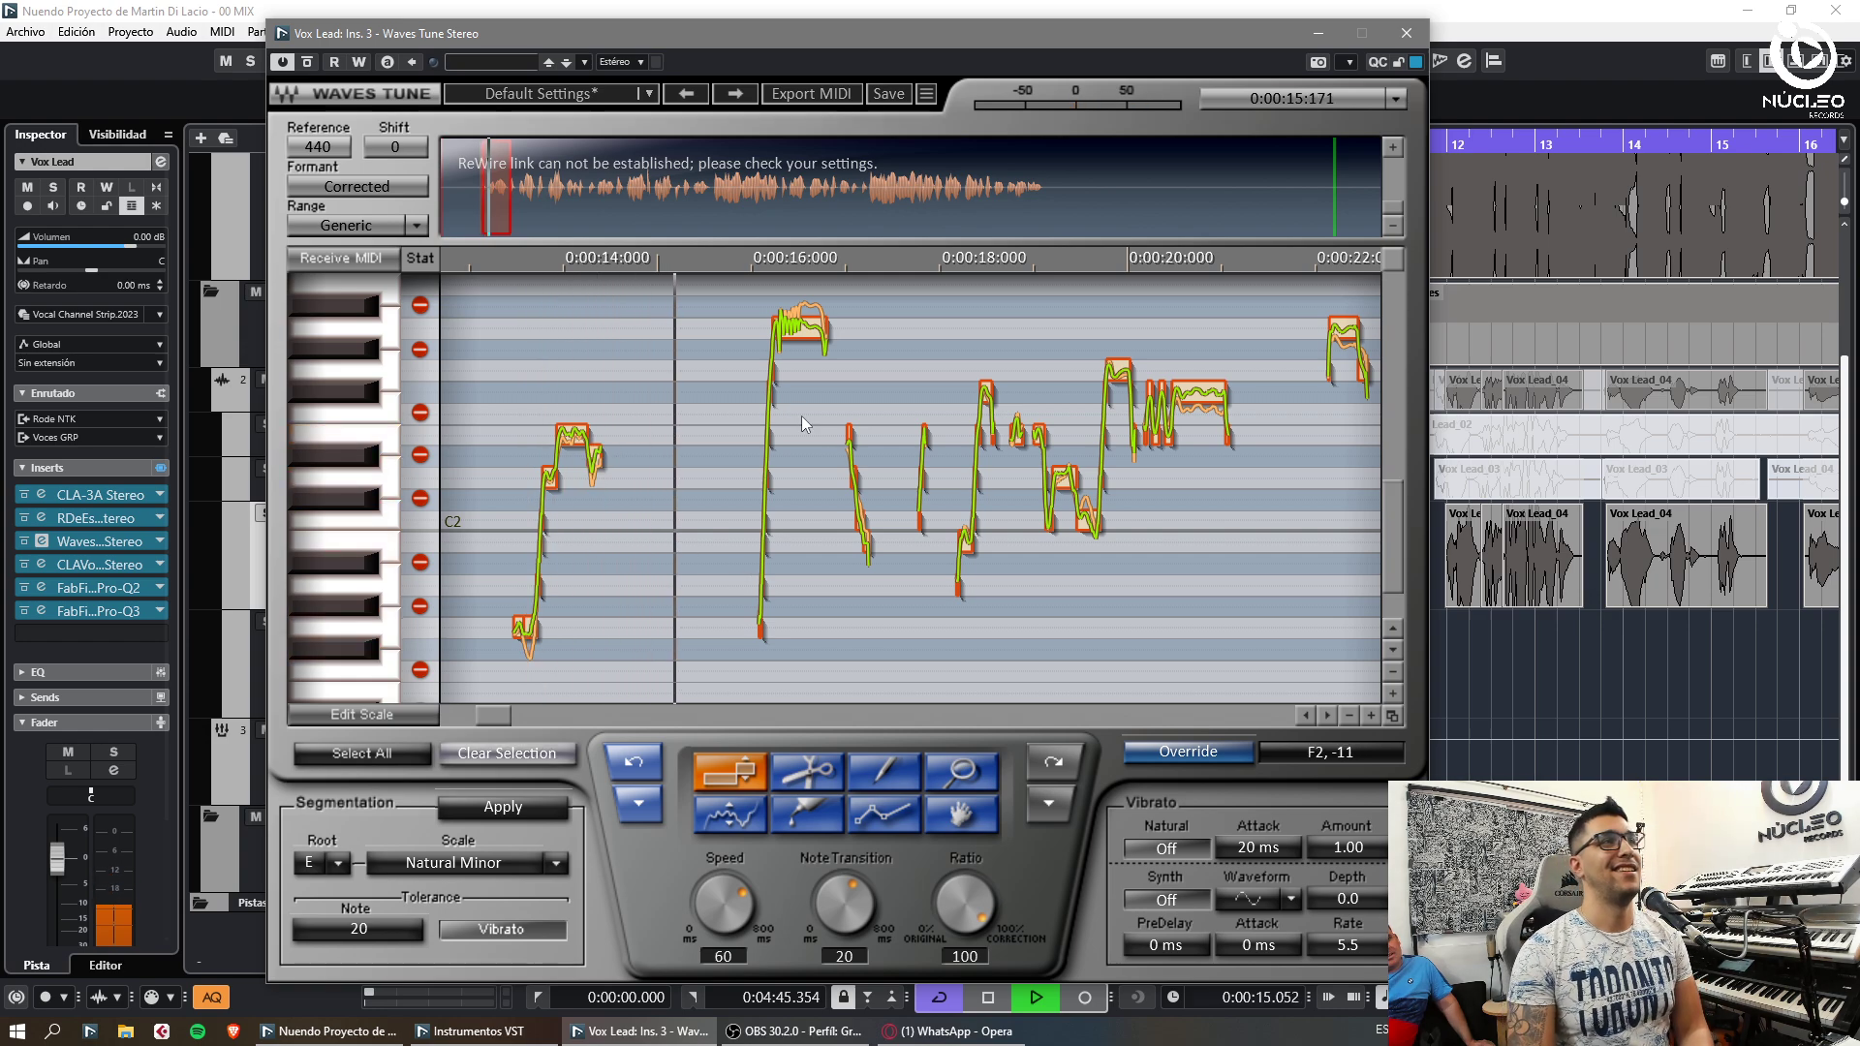
Raise the vocal note near 0:16.5 to B2 and the short notes from 0:18.5 to 0:19 by a semitone, checking by ear
scroll(800, 416, "up", 3)
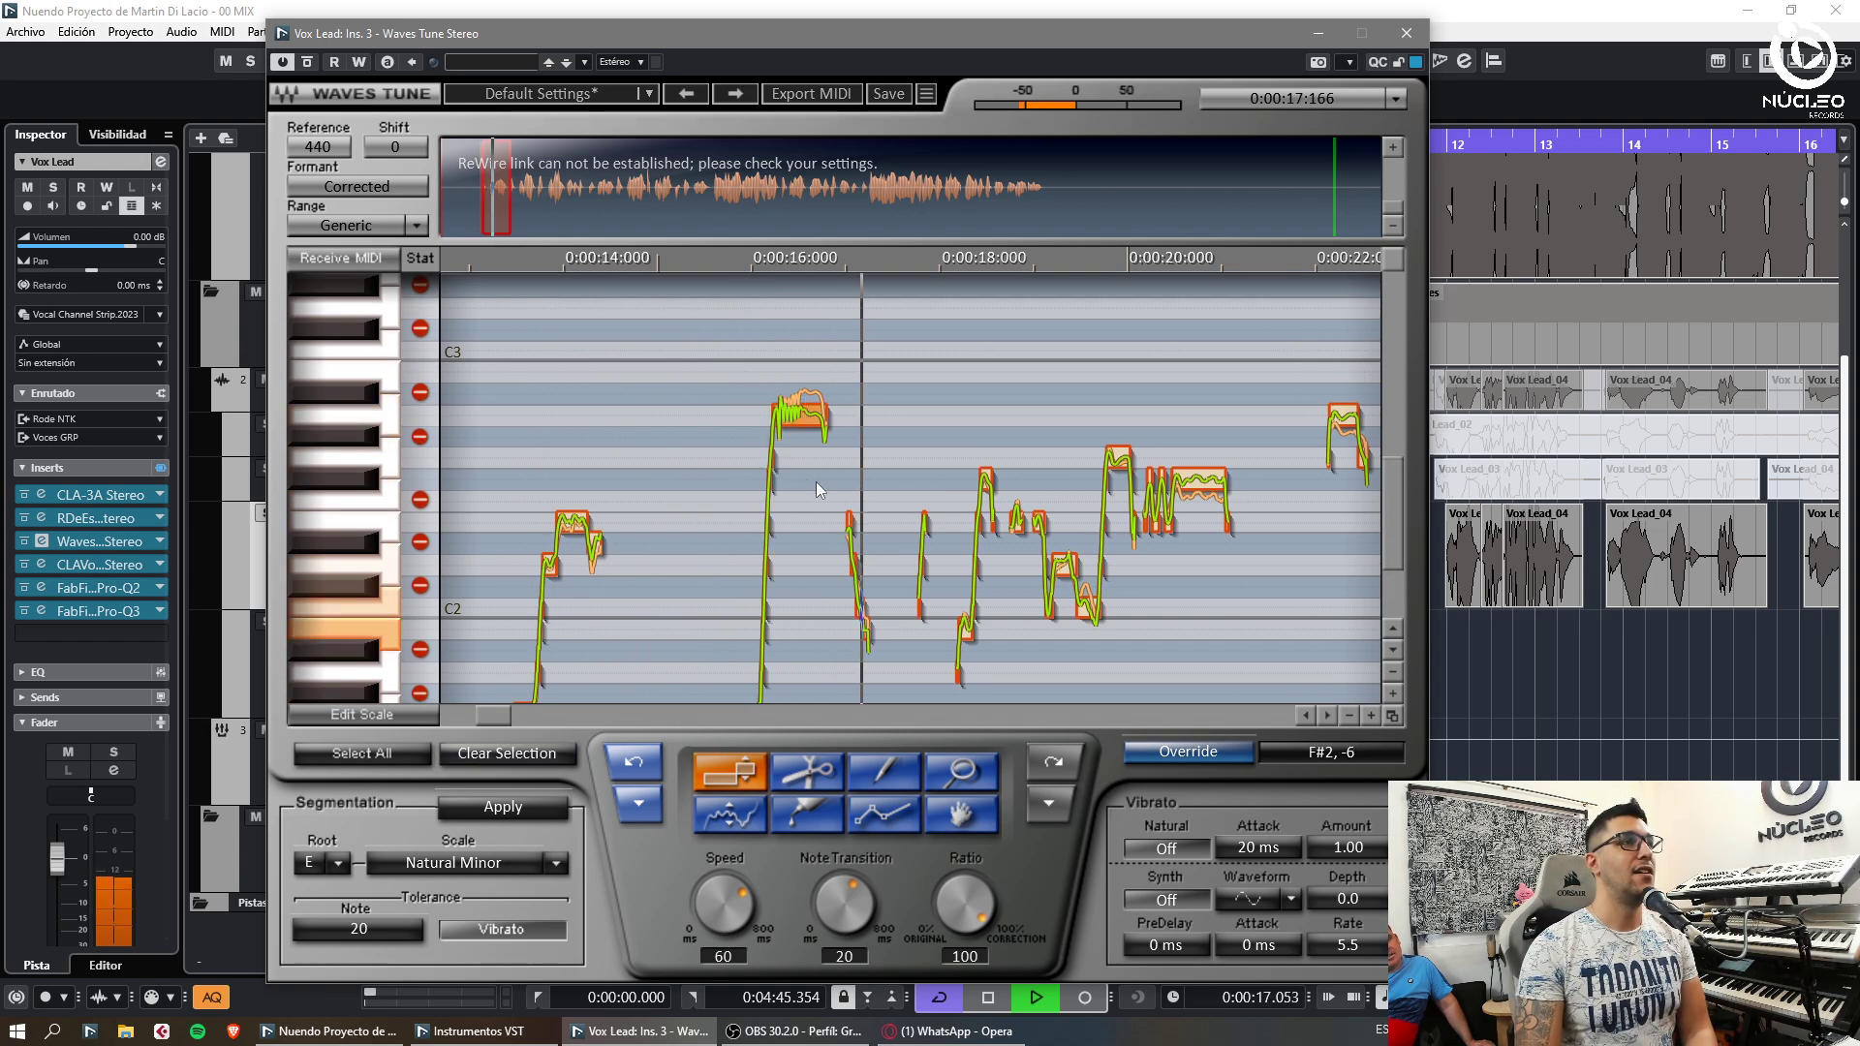
left_click_drag(814, 479, 811, 446)
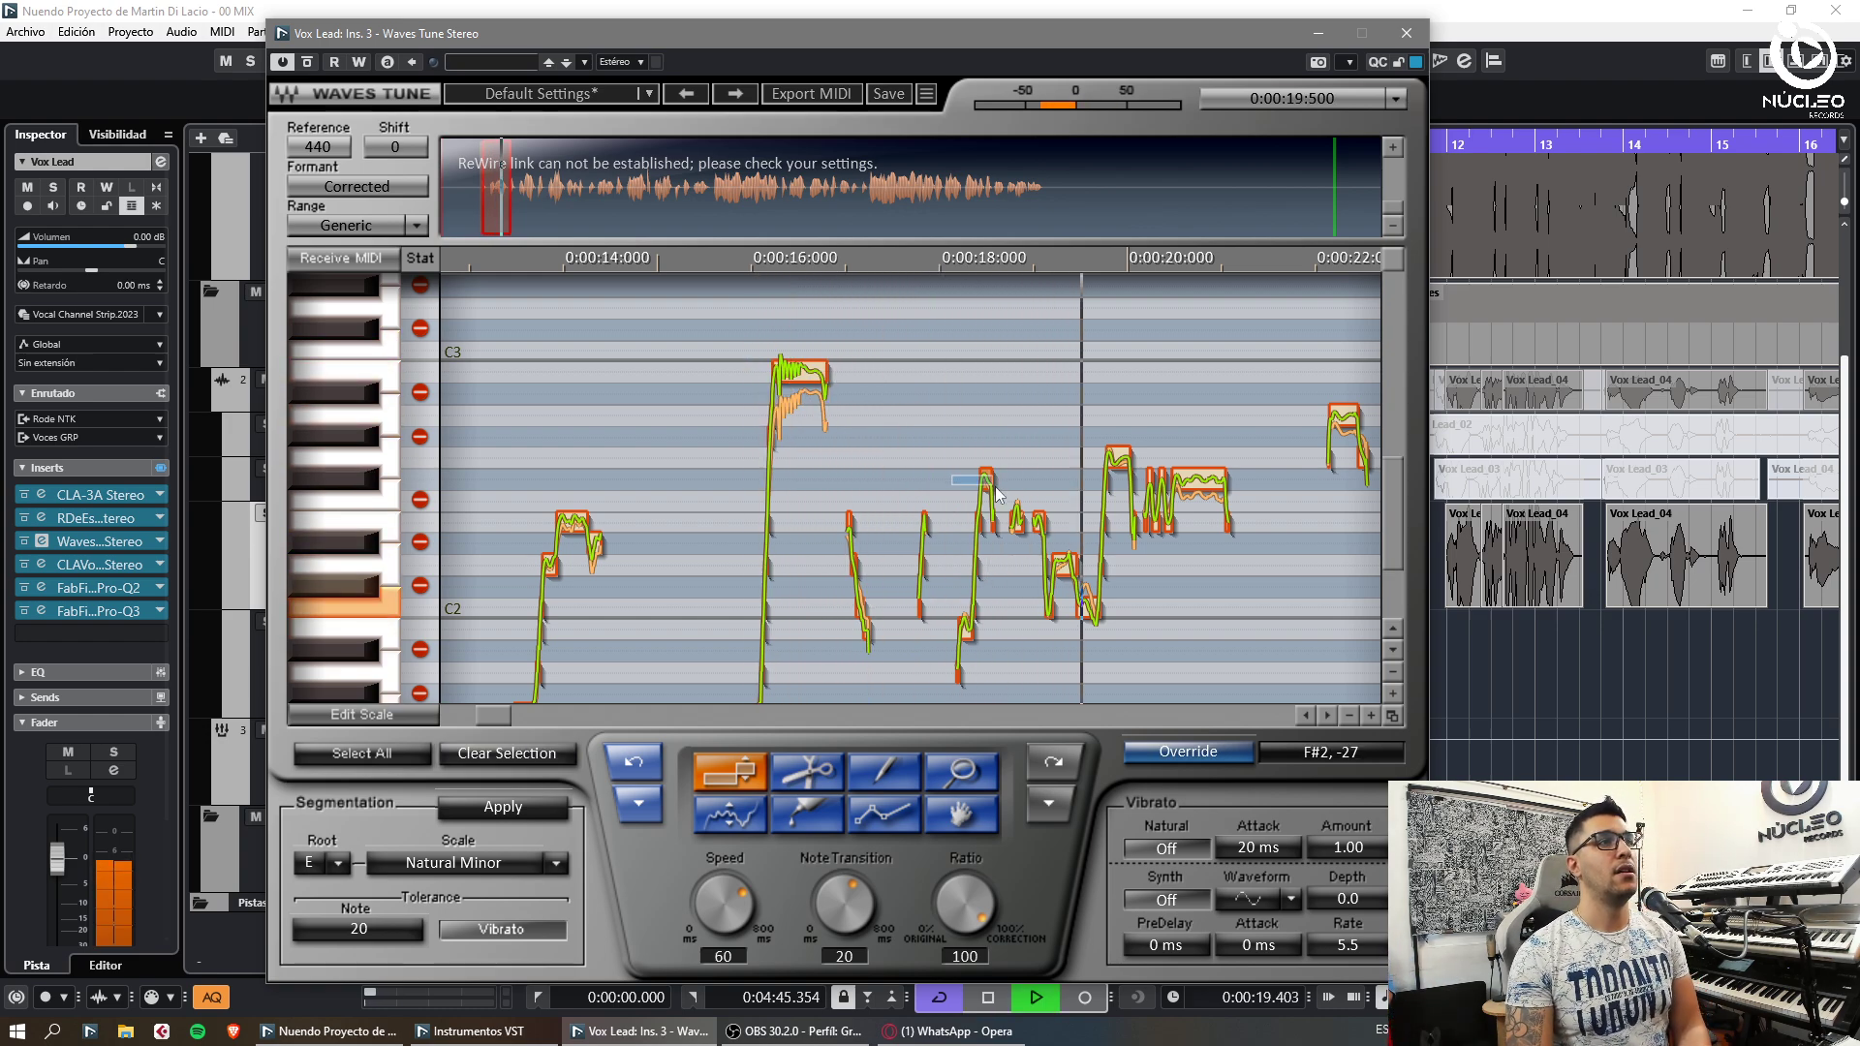
left_click_drag(986, 505, 1039, 502)
key("KP_Subtract")
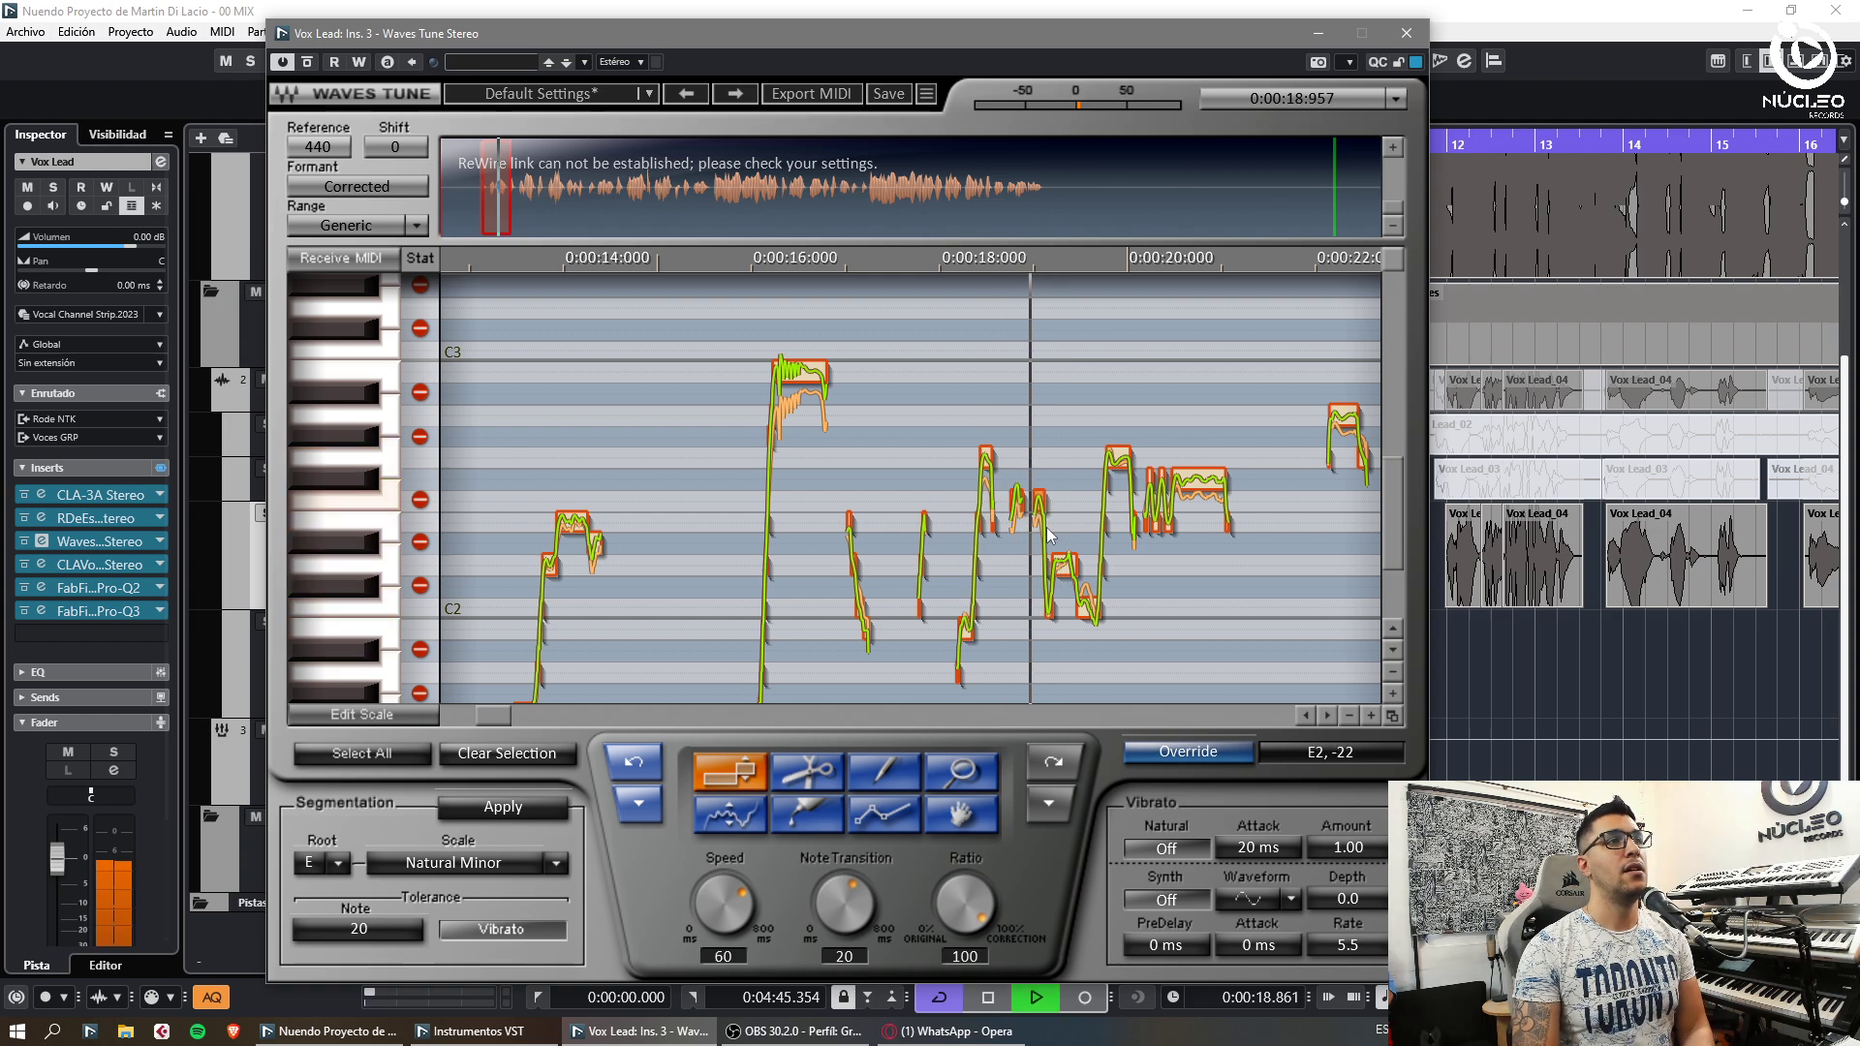
key("KP_Subtract")
key("space")
Raise the note near 0:19.3 to E2 and the one right after it to D2 while replaying the phrase
left_click_drag(1064, 564, 1065, 523)
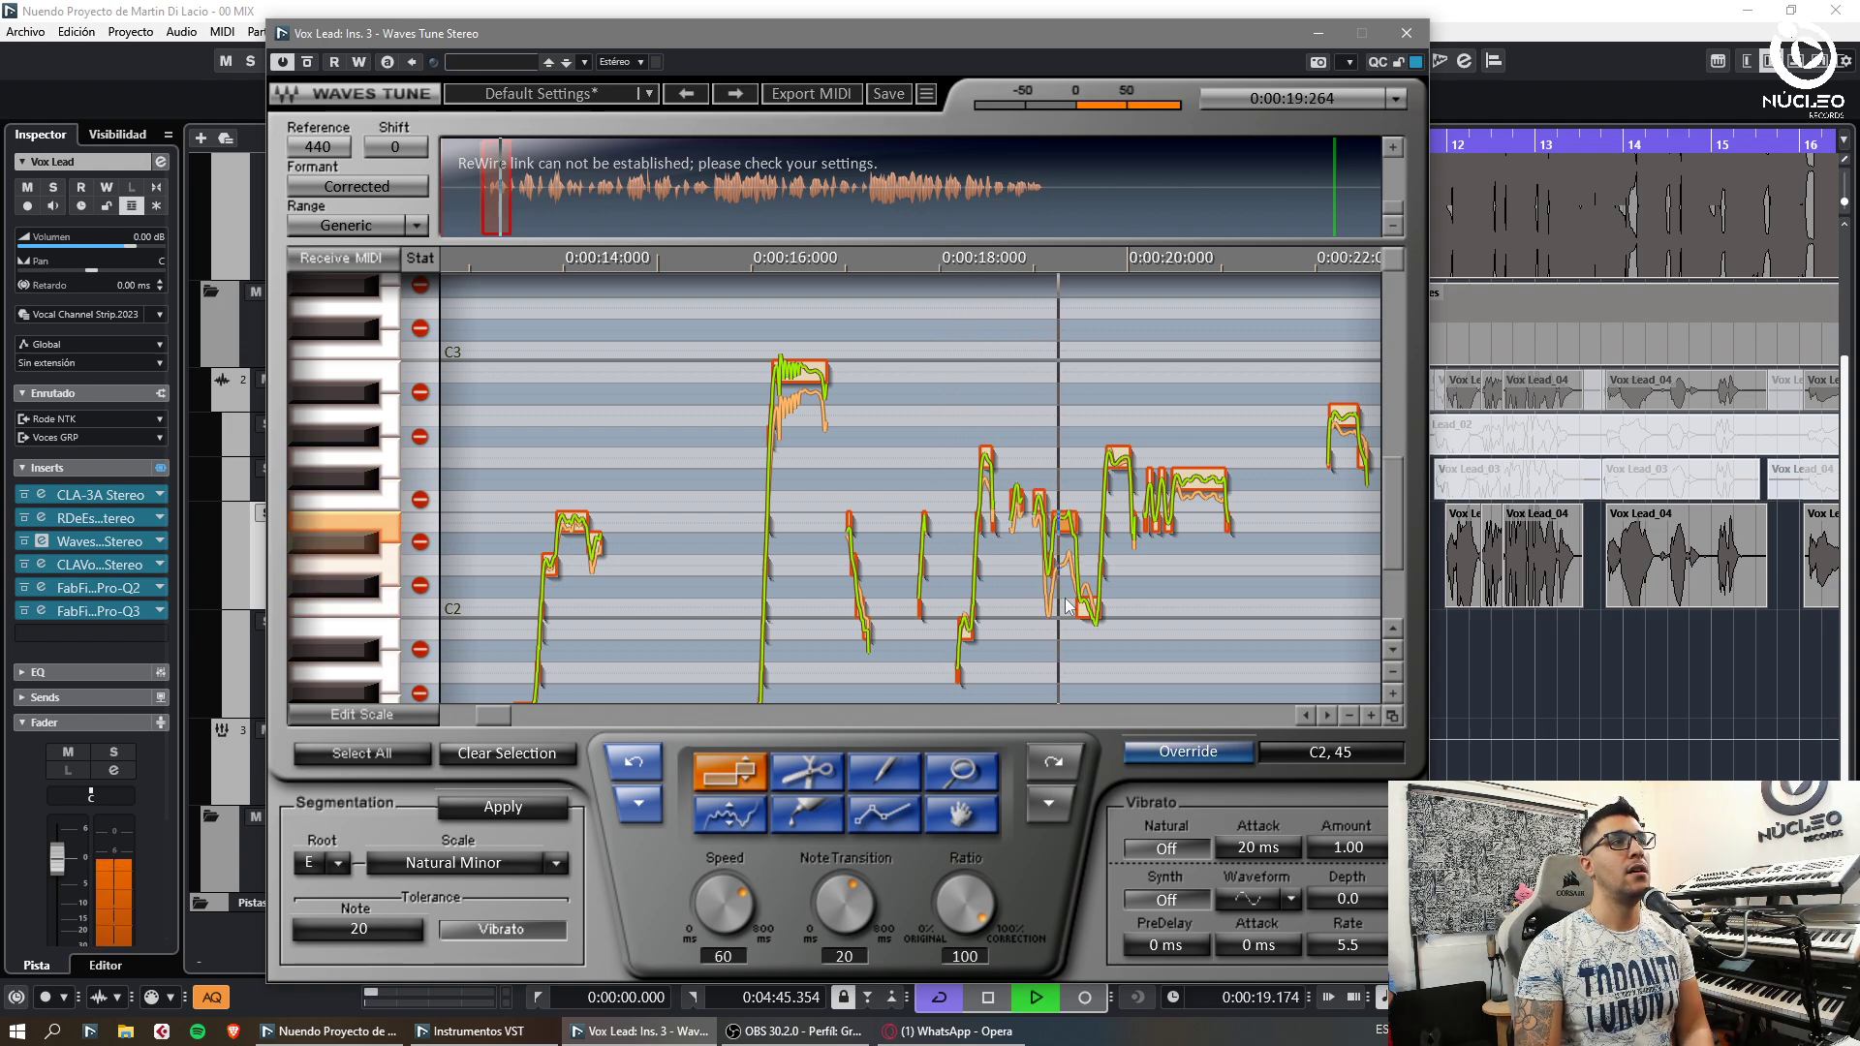
key("space")
key("space")
left_click_drag(1087, 608, 1087, 566)
left_click(1125, 606)
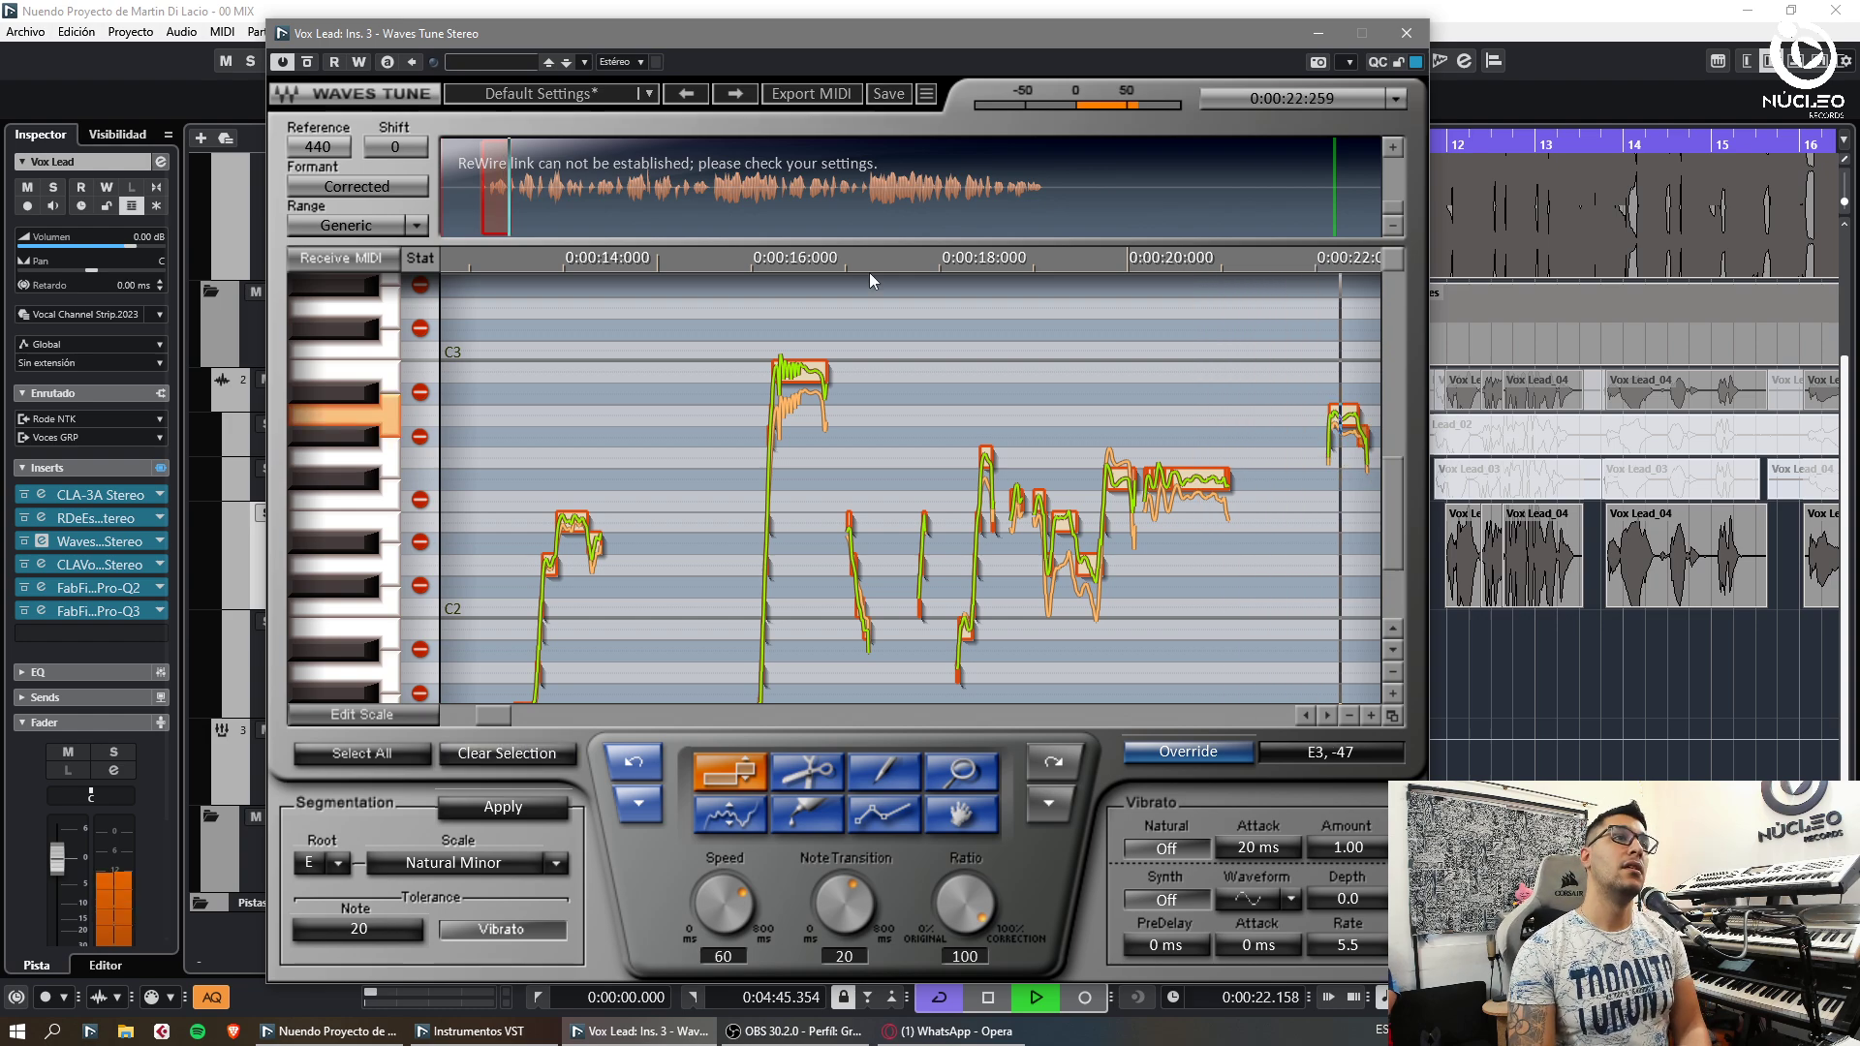
Raise the note near 0:23 to A2 and replay the passage
left_click(514, 194)
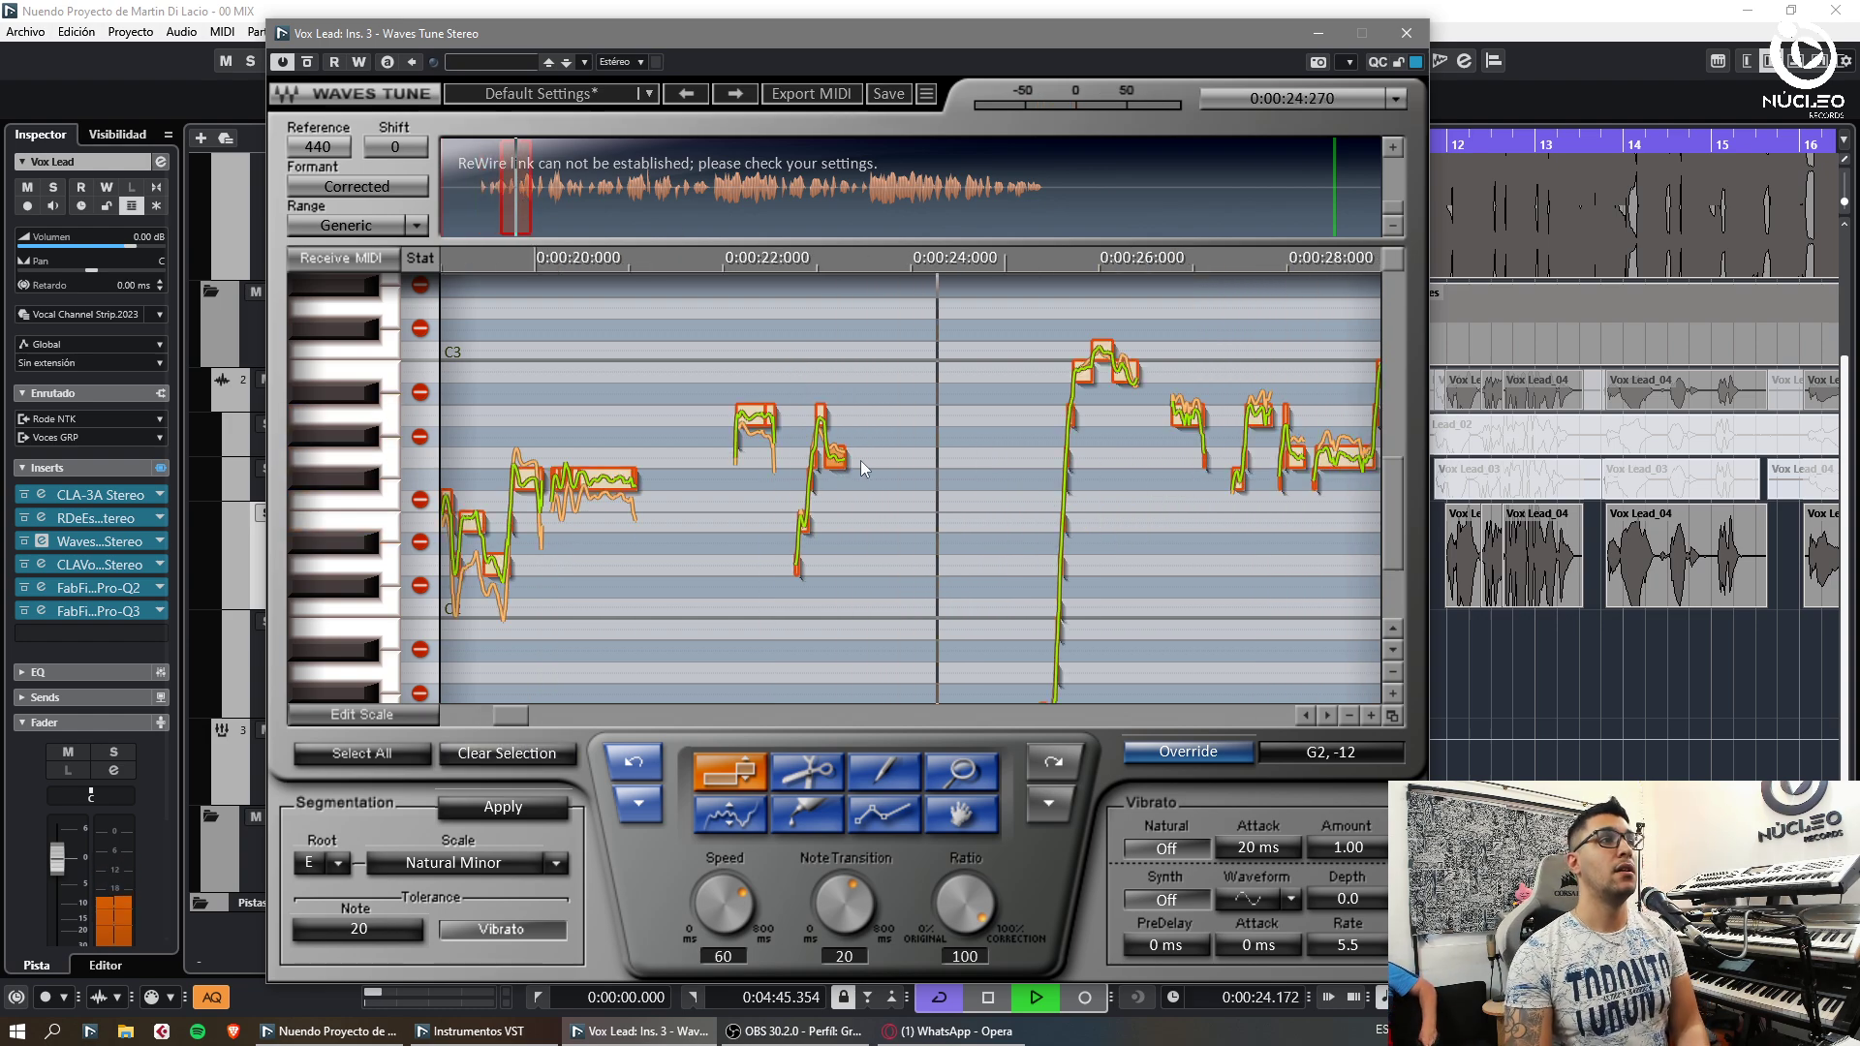
key("KP_Subtract")
left_click_drag(837, 458, 841, 418)
key("KP_Subtract")
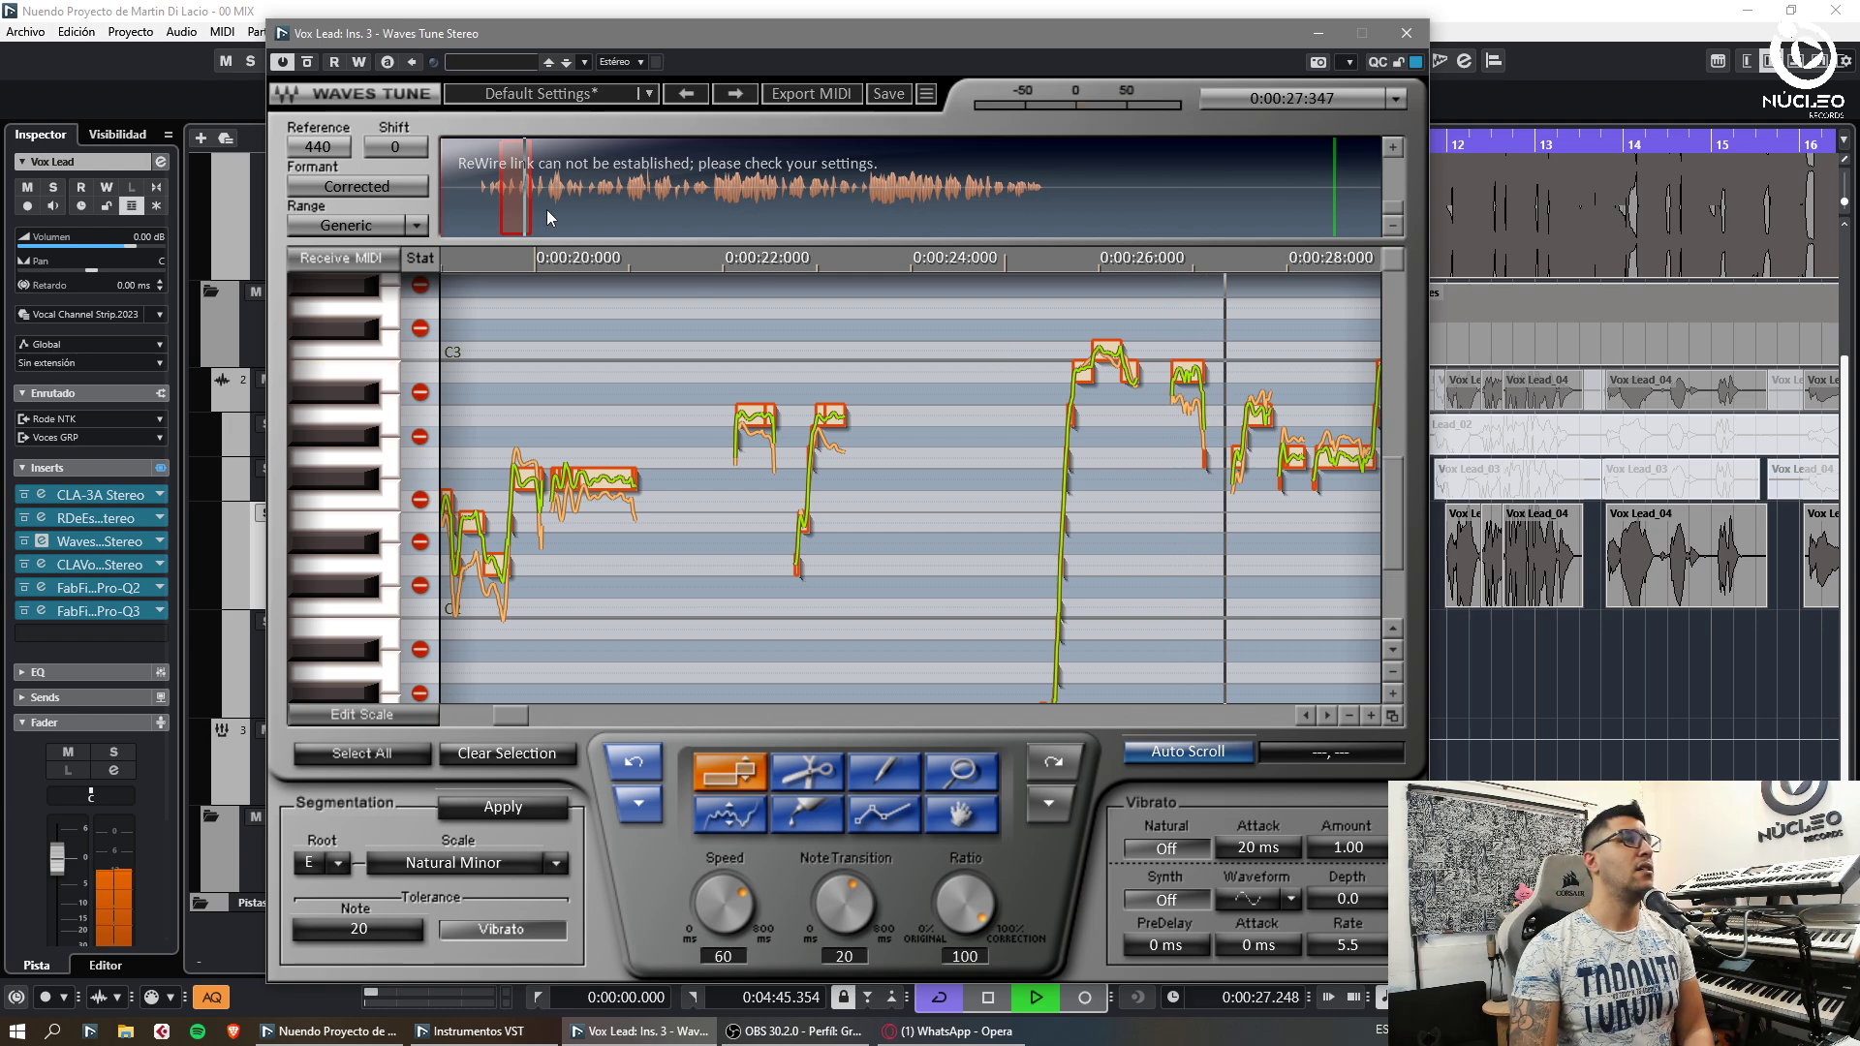
Lower the second part of the note near 0:28.5 to F2 and play it back
key("space")
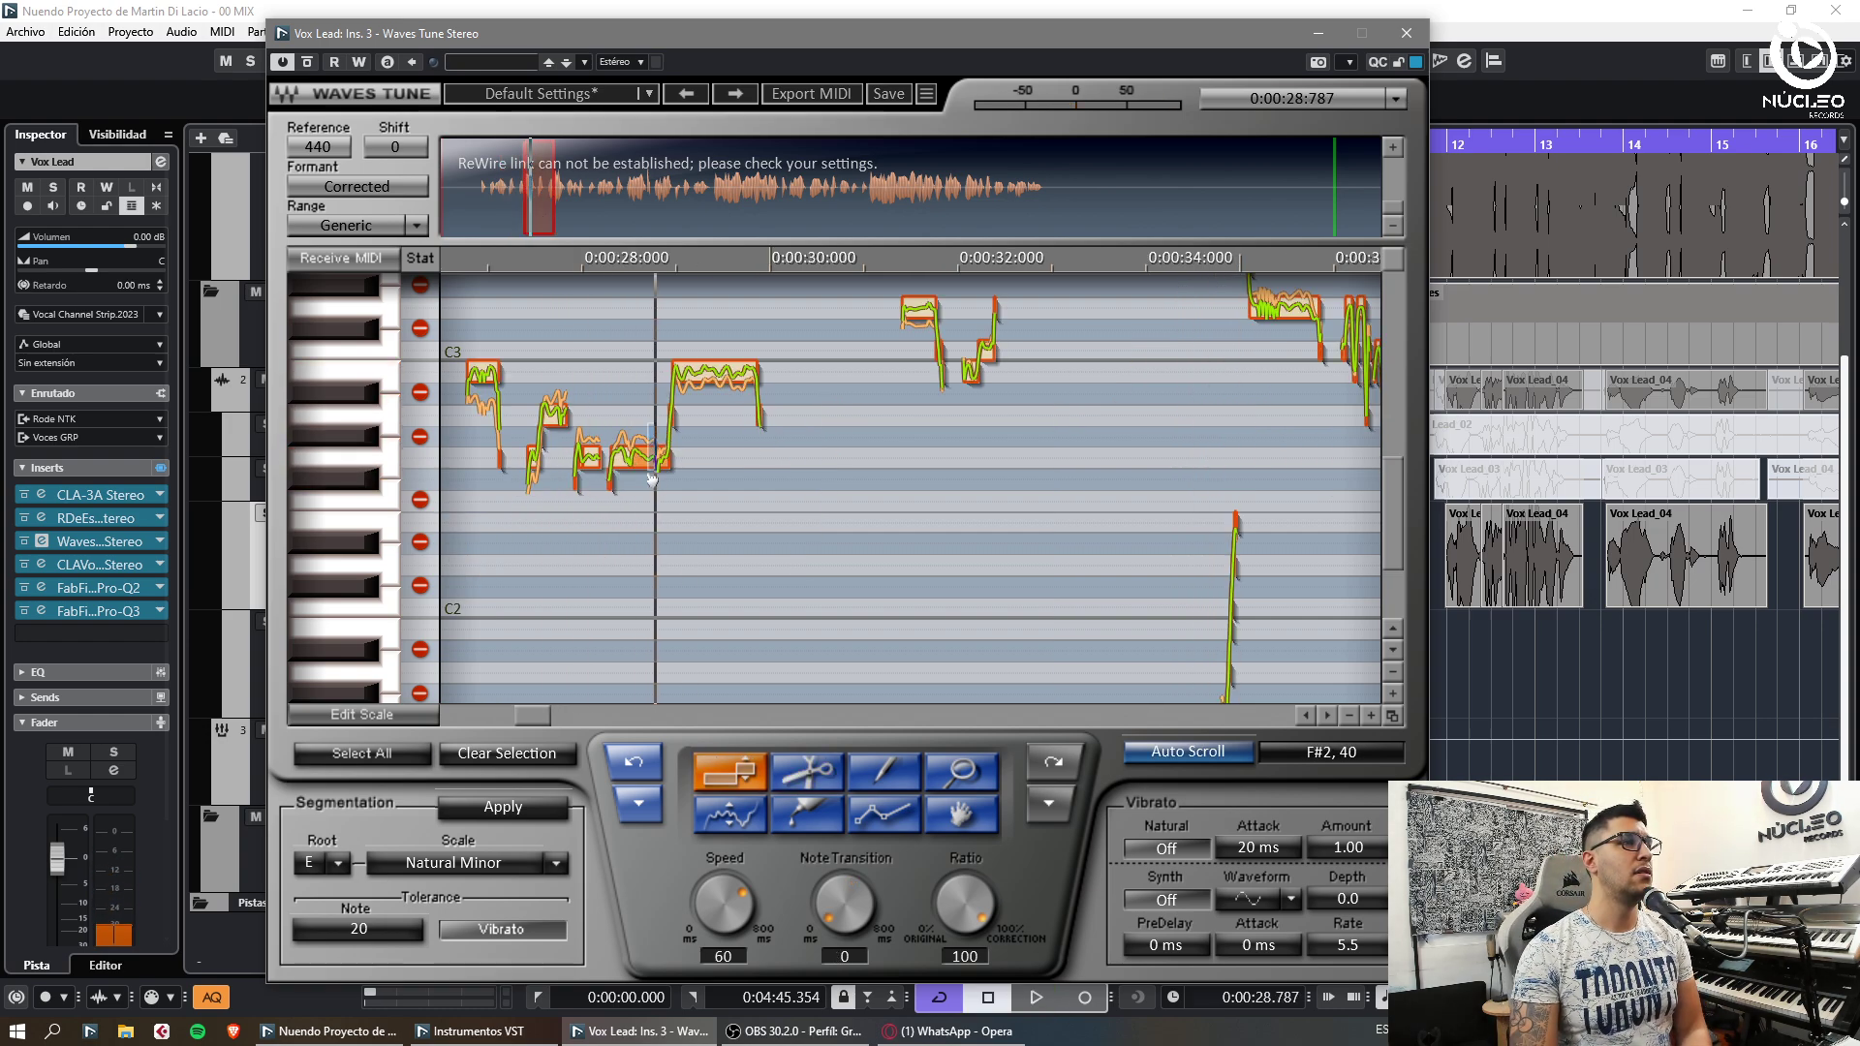
left_click_drag(651, 477, 630, 509)
key("space")
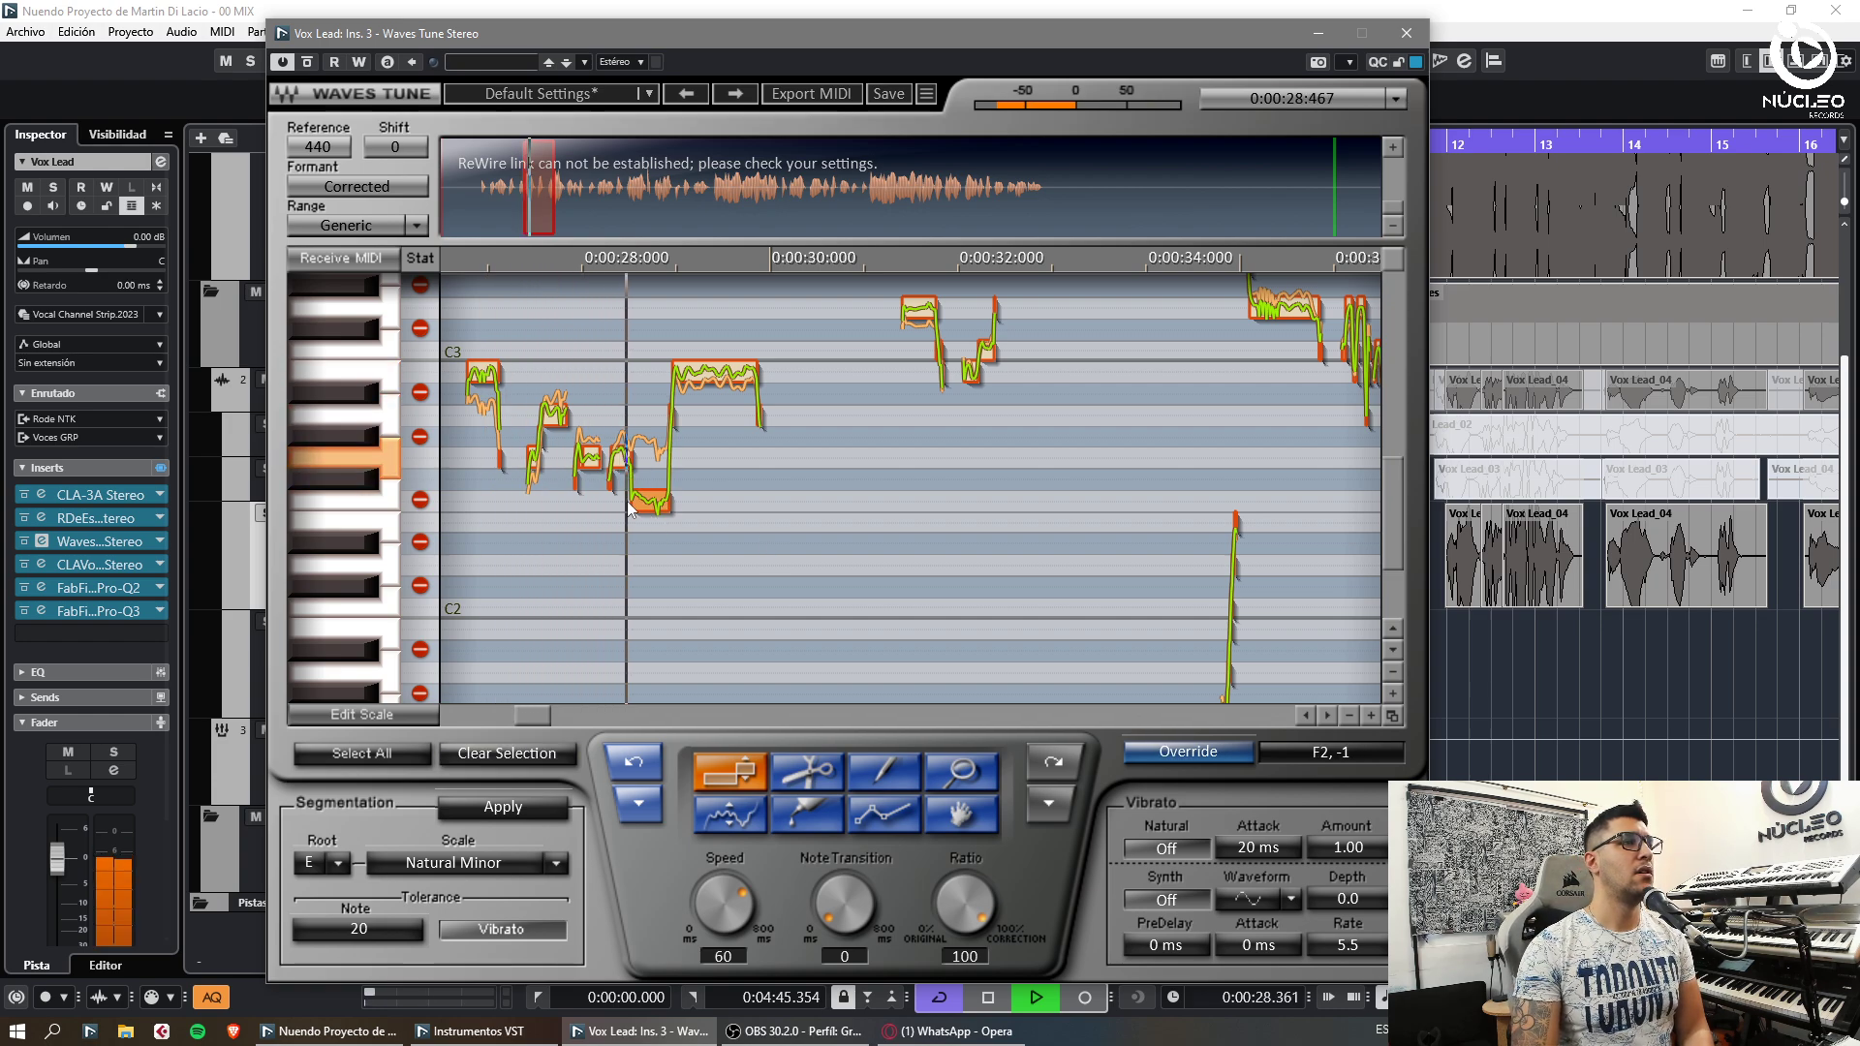
Raise the second part of the note near 0:28.5 to F#2 and close the Waves Tune window
left_click_drag(639, 504, 661, 478)
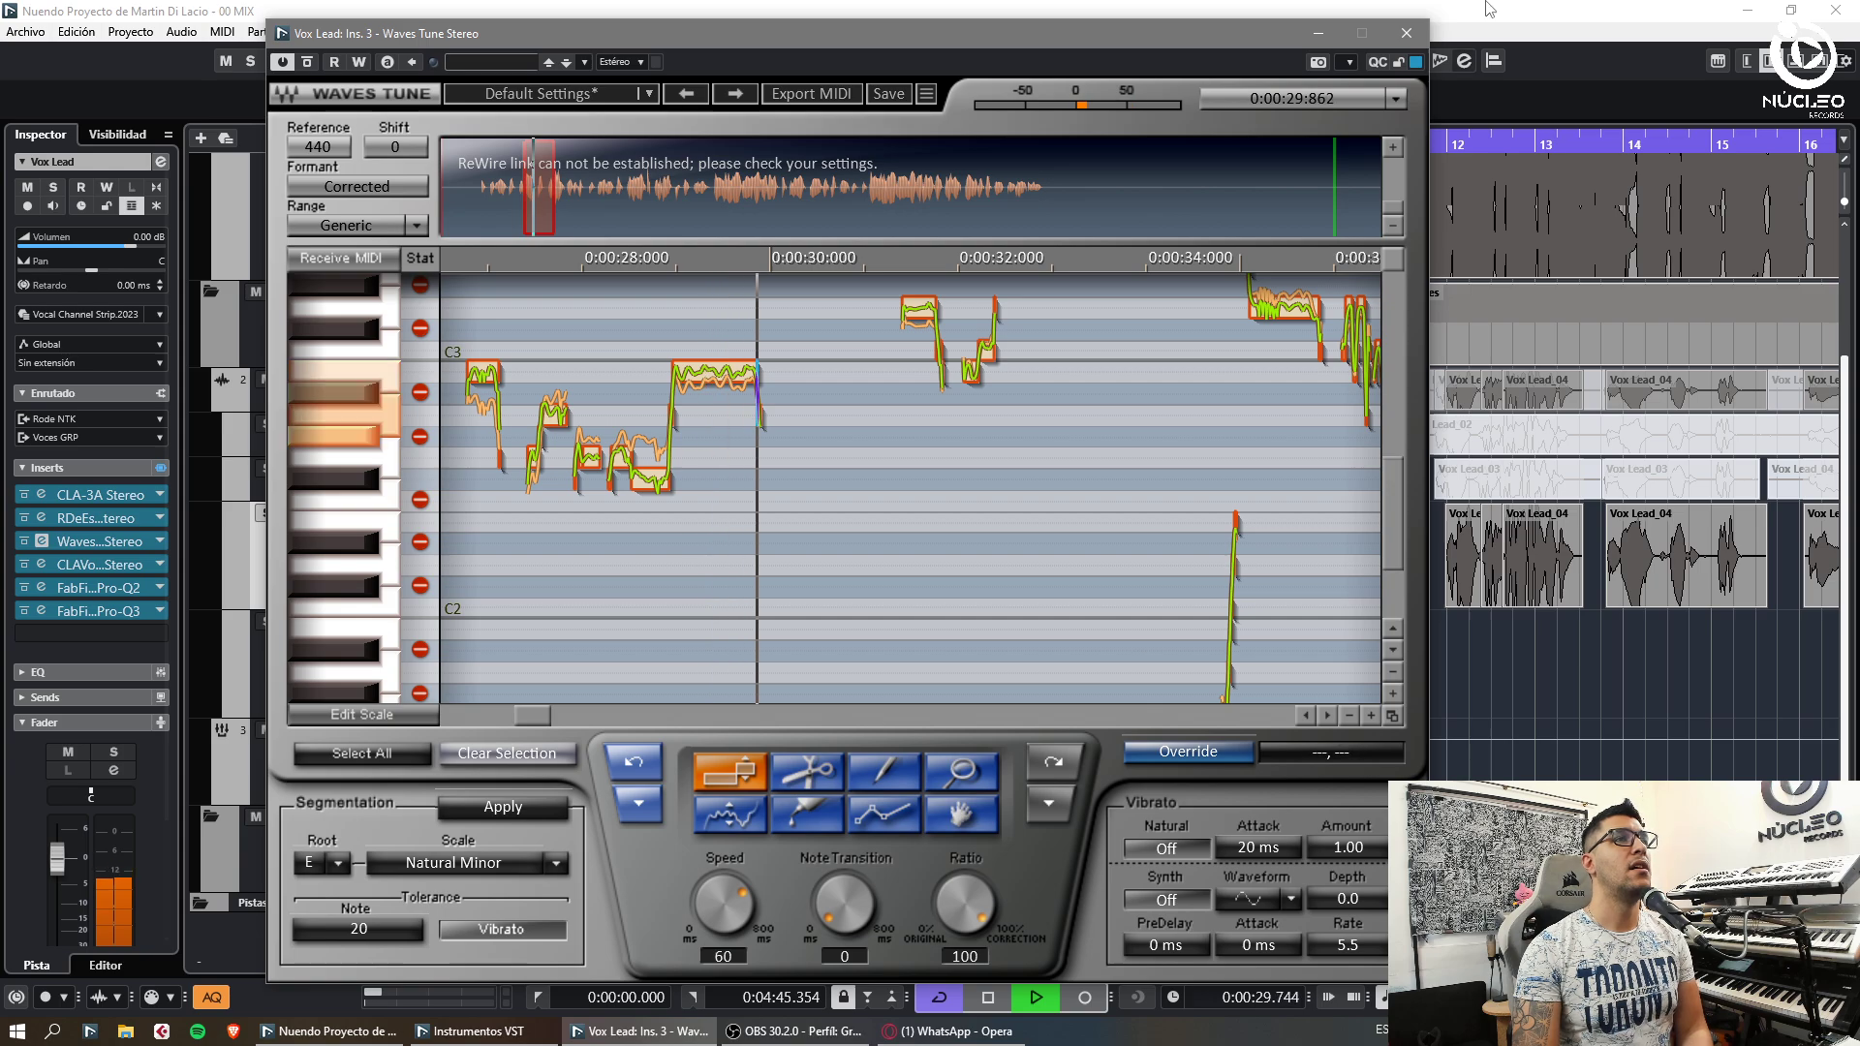
left_click(1407, 33)
Delete the Vox Lead_03 clip just after bar 10 on Carril 3 of the lead vocal
key("h")
key("h")
key("h")
key("h")
left_click(944, 147)
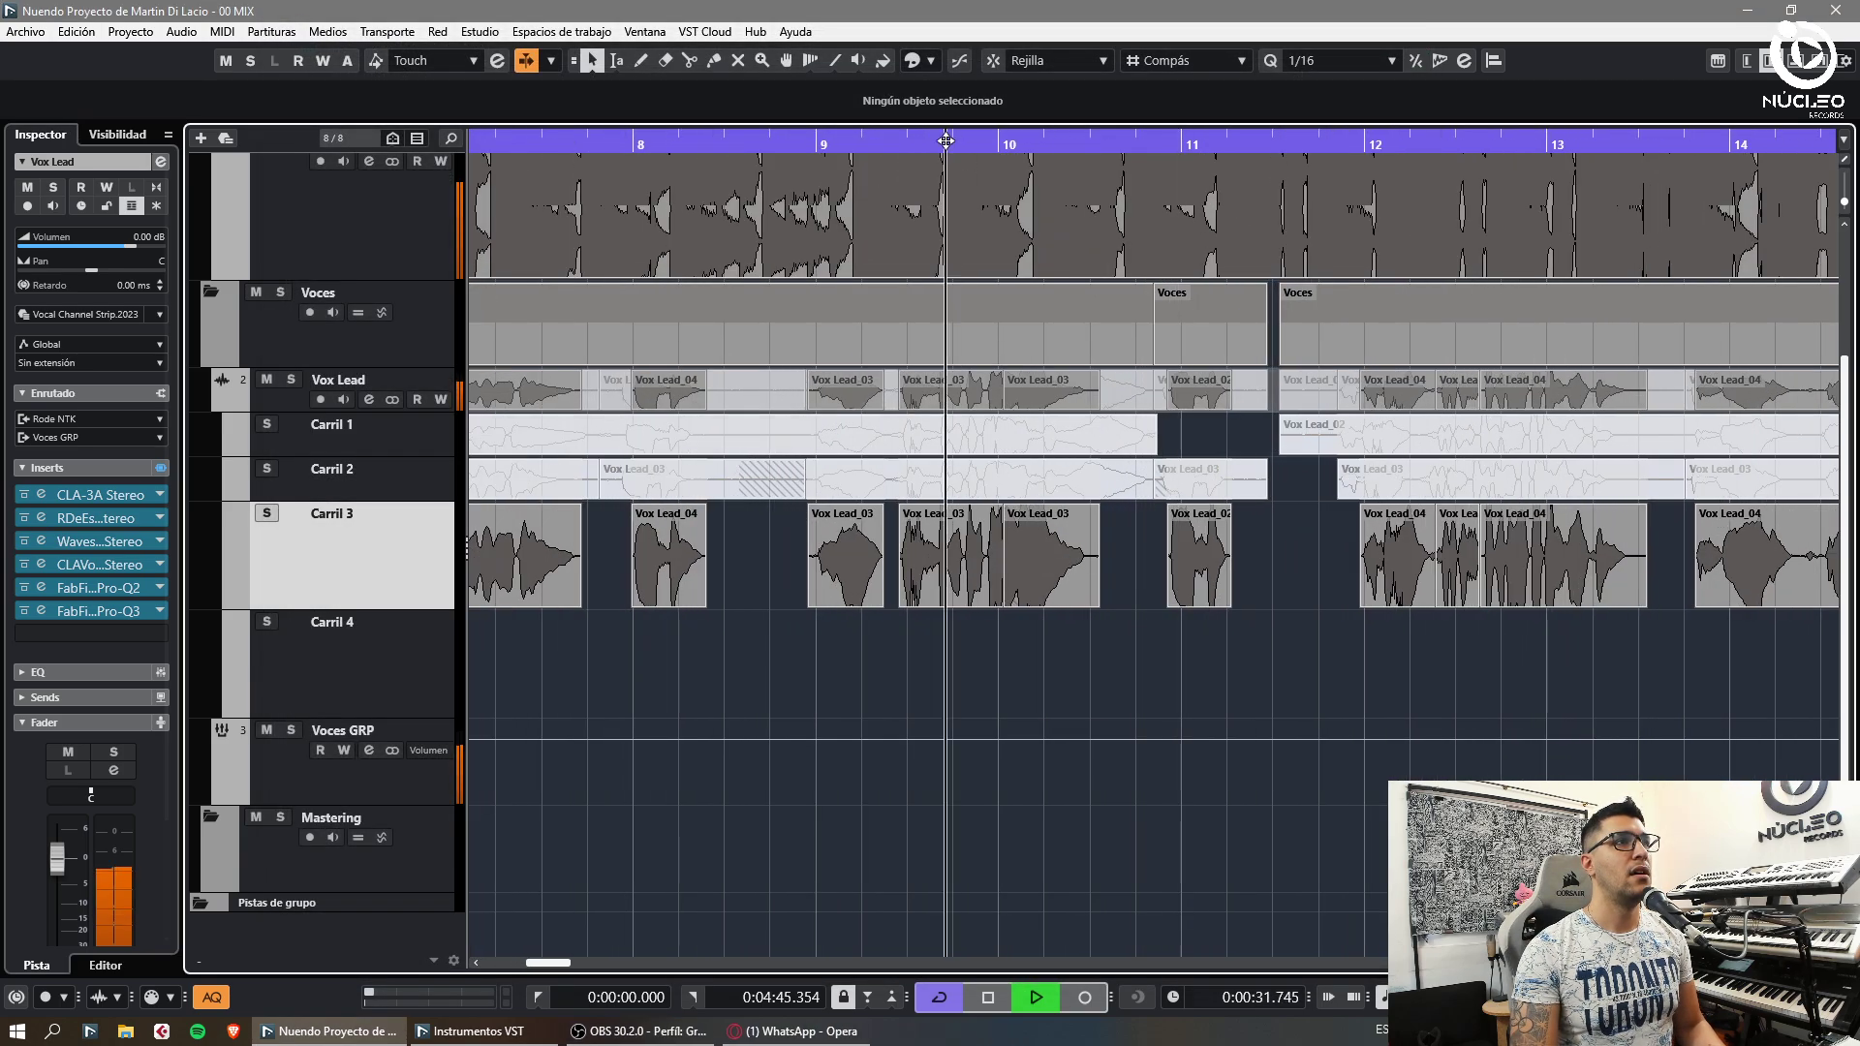
key("h")
key("h")
key("h")
key("h")
key("h")
key("h")
left_click(1424, 573)
key("Delete")
Extend the preceding Vox Lead_03 clip on Carril 3 over the gap and trim its tail just past 10.3
key("space")
left_click_drag(1391, 602, 1674, 600)
key("space")
left_click(1618, 579, "alt")
key("Delete")
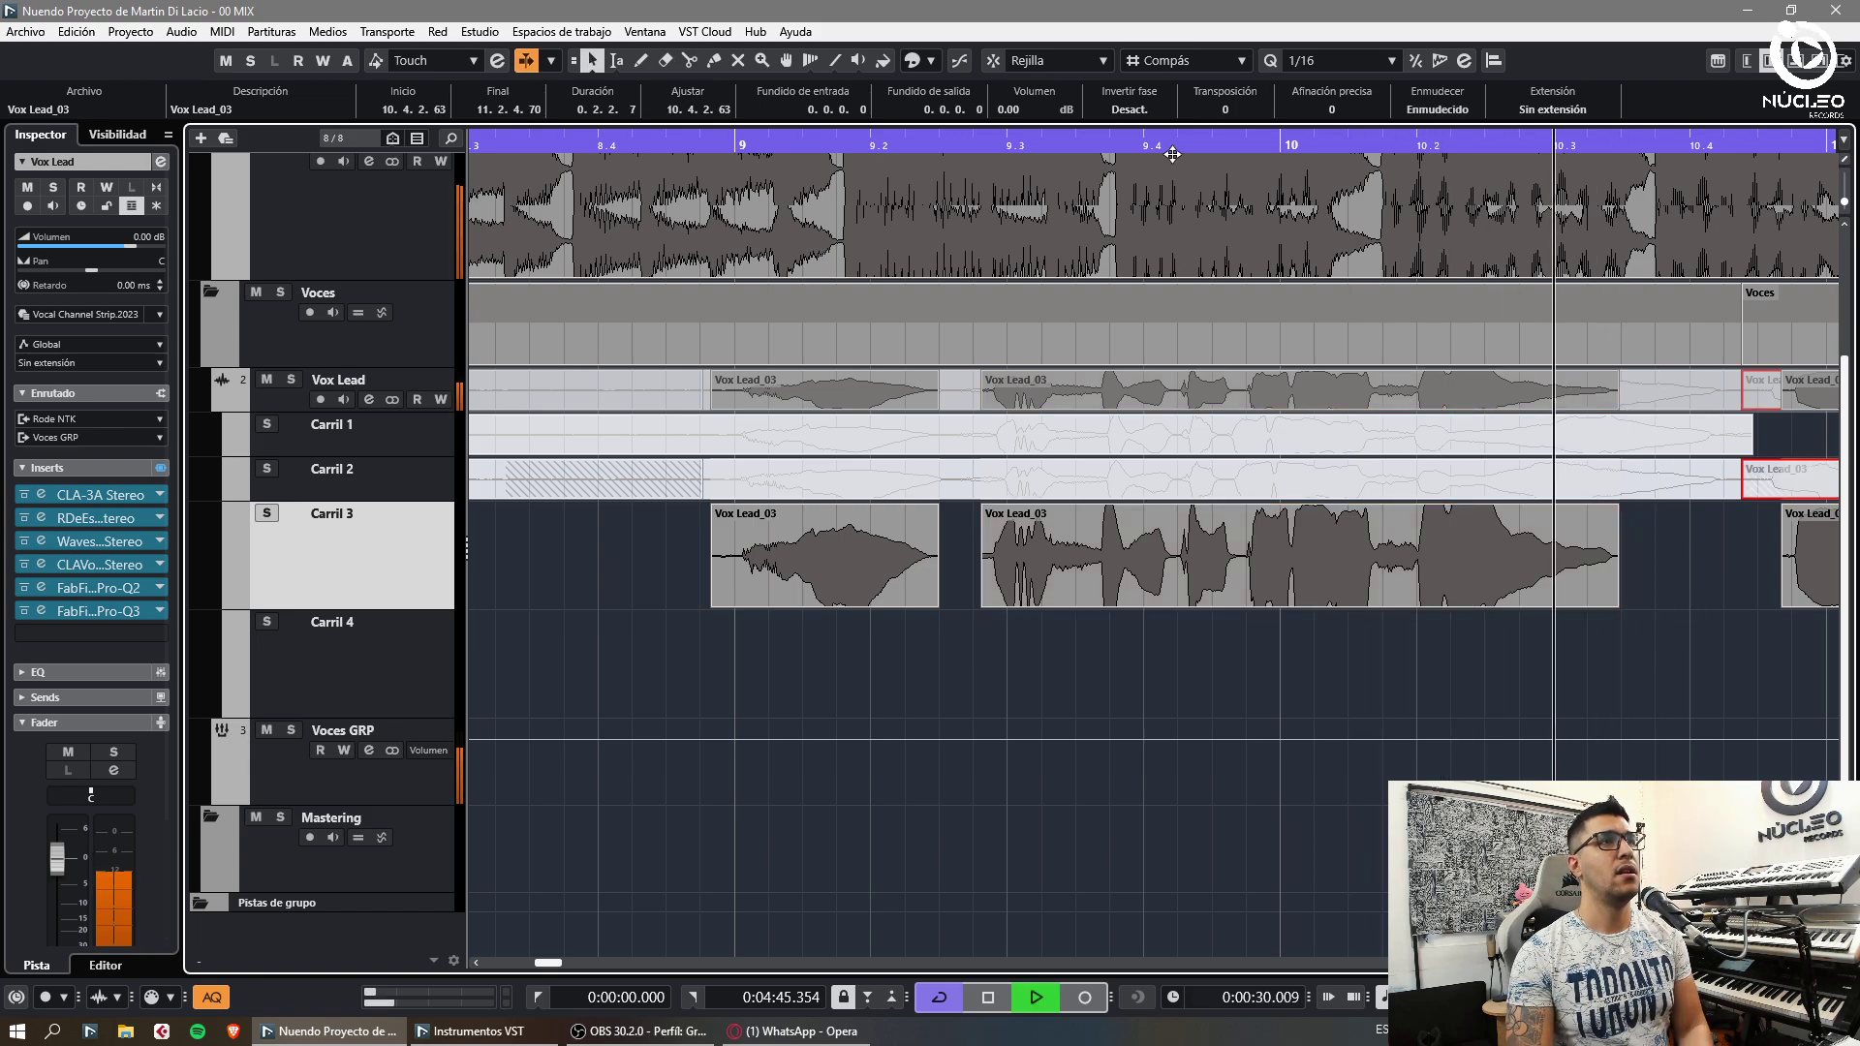
Reopen Waves Tune on Vox Lead and play from about 0:28 to rescan the edited phrase
left_click(1030, 146)
left_click(42, 540)
key("space")
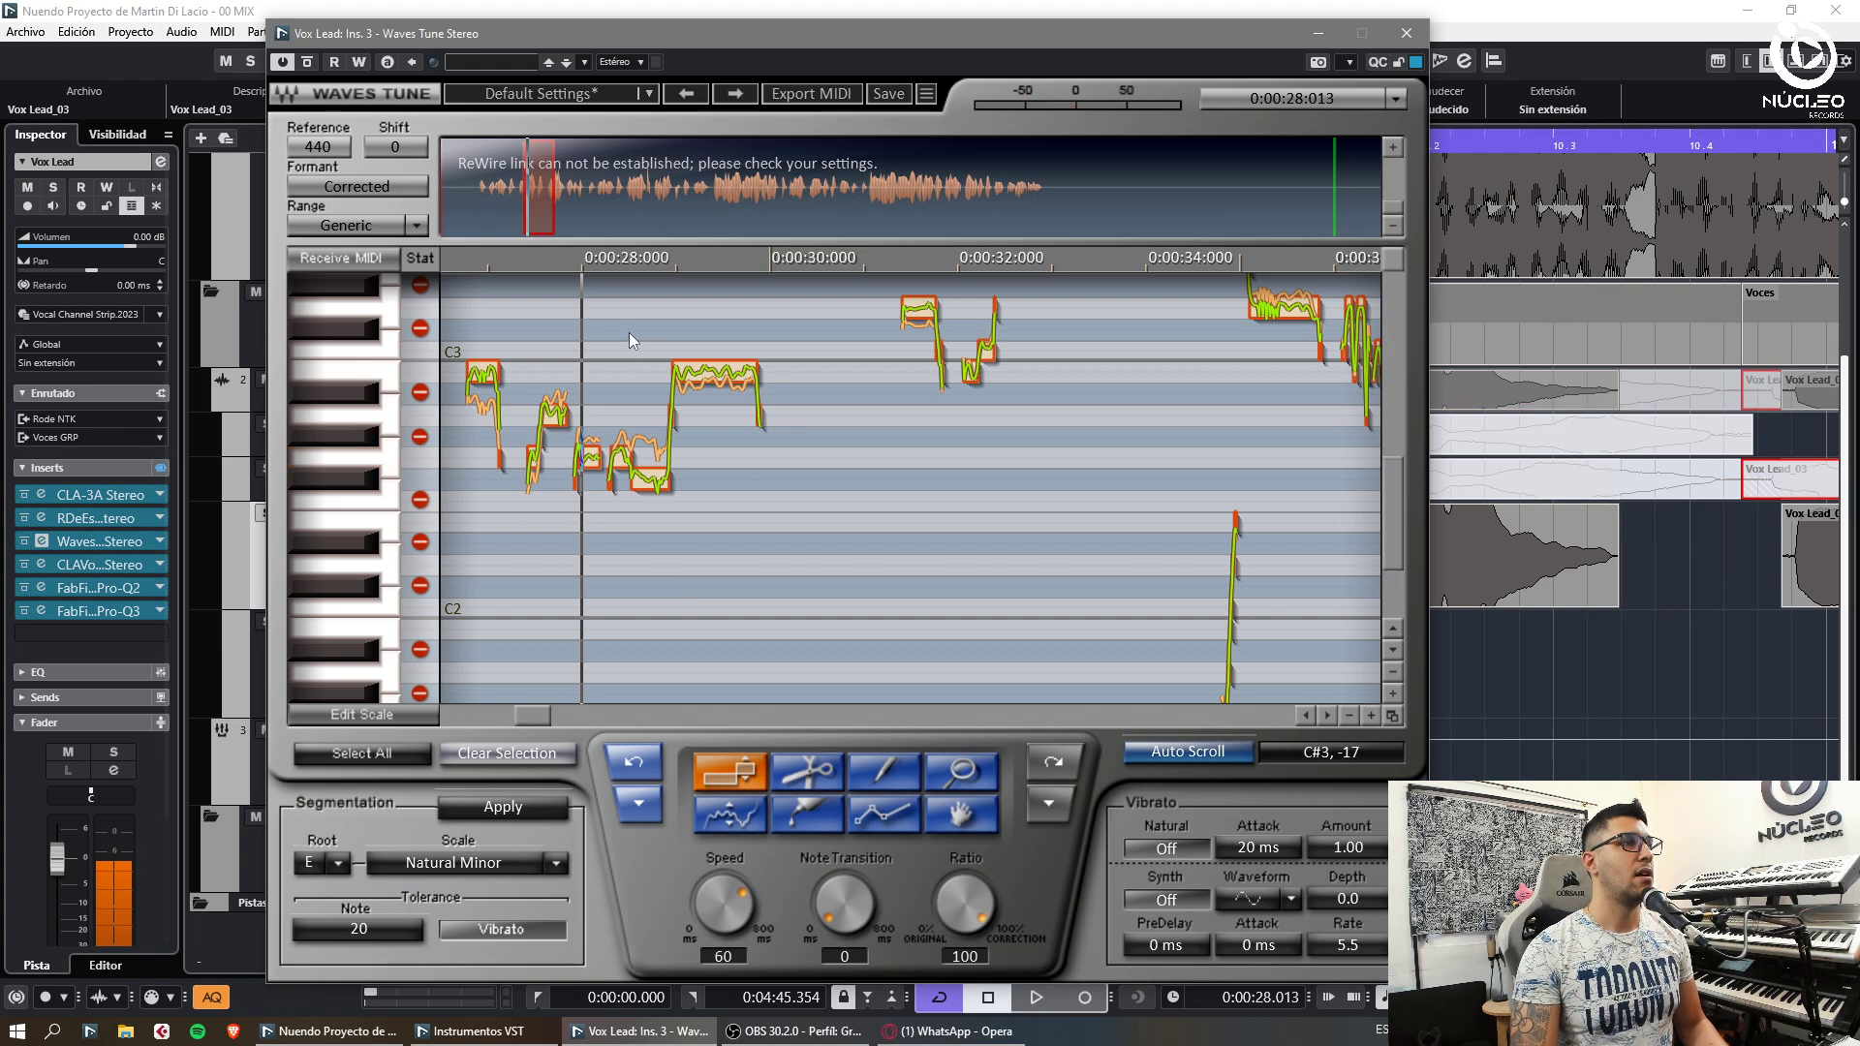
key("space")
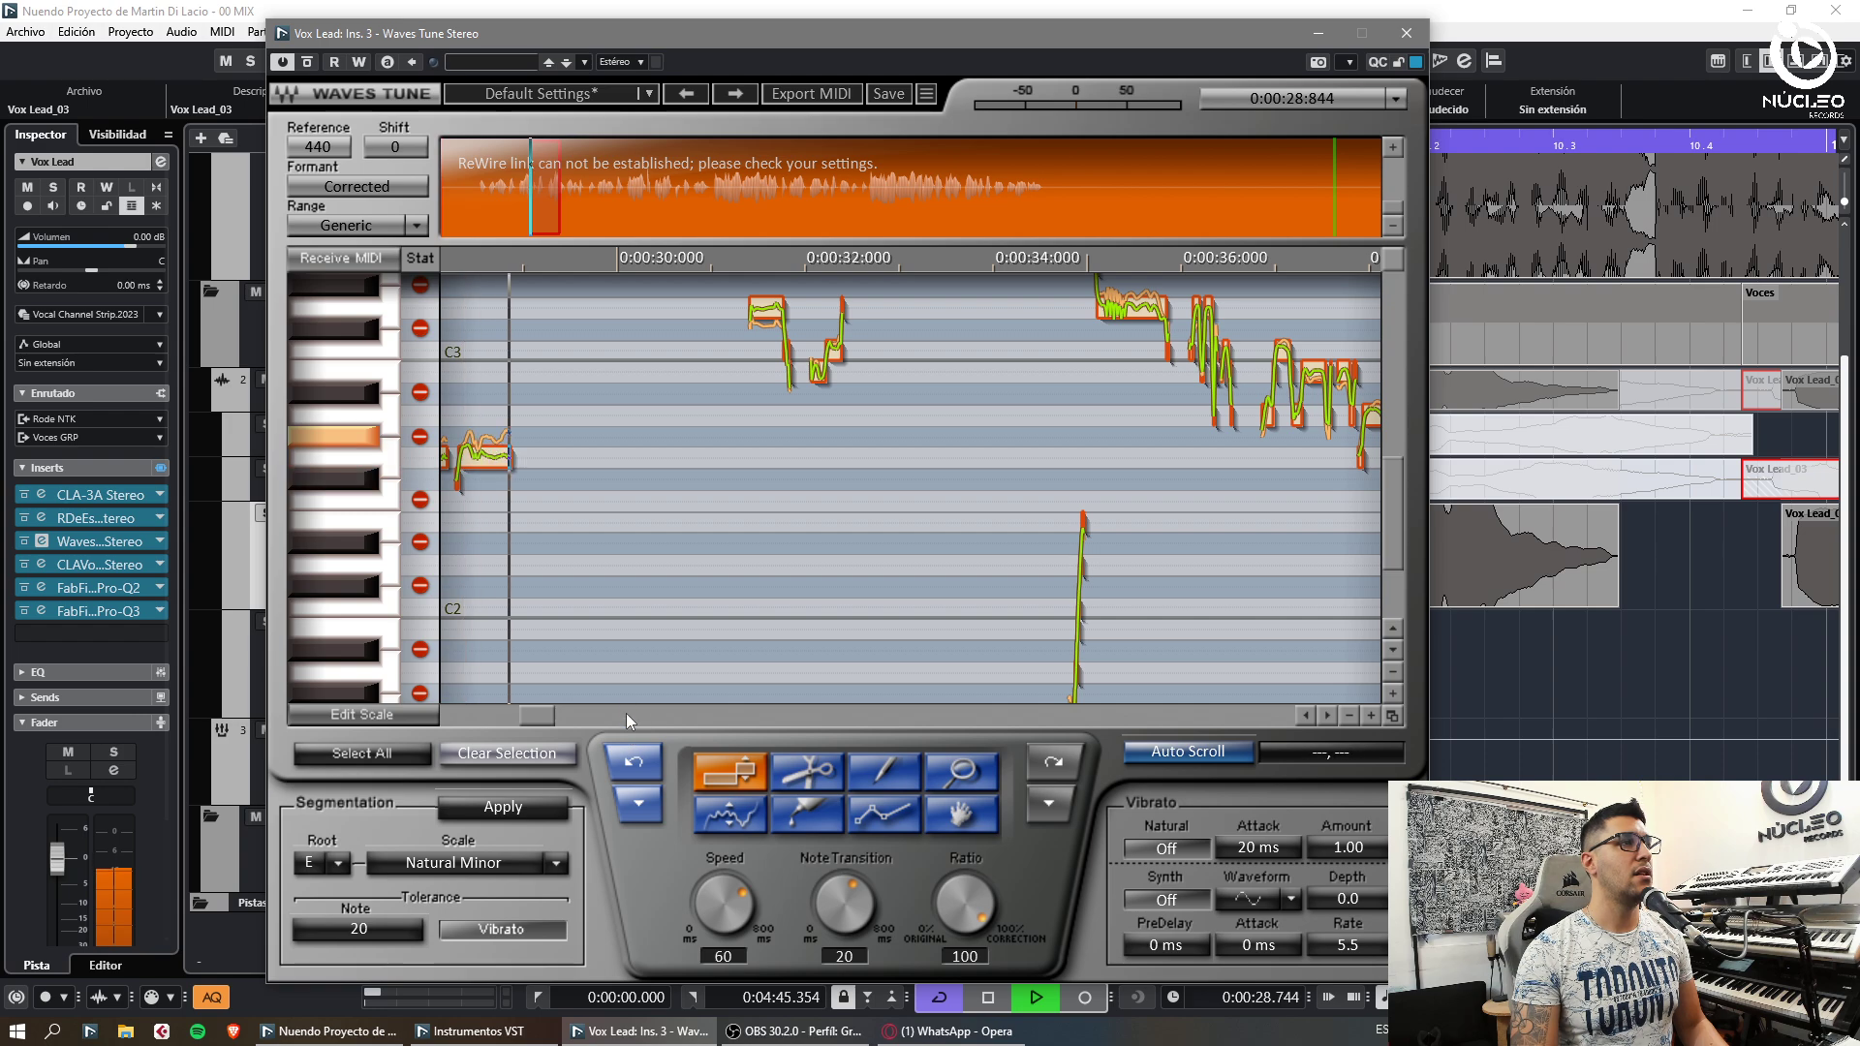
left_click_drag(483, 331, 625, 484)
key("space")
left_click(781, 399)
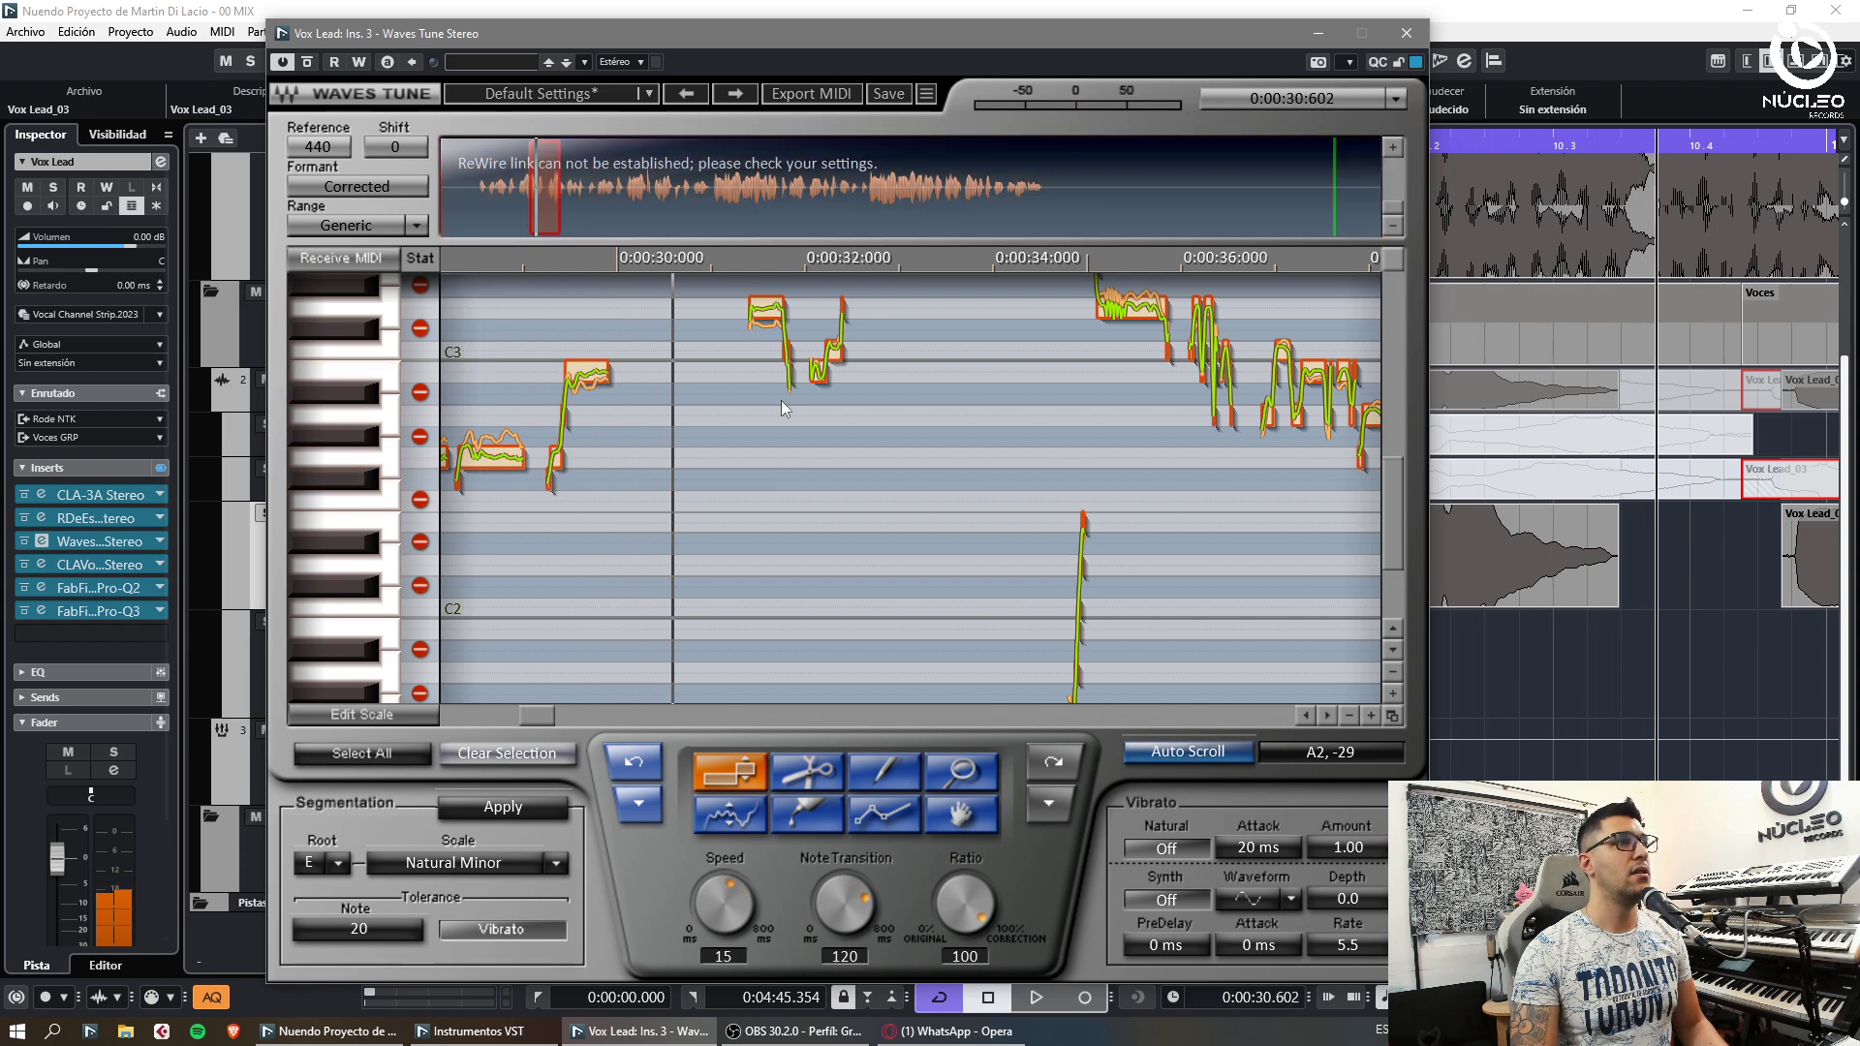
Clear the detected note near 0:31.5 and replay from about 0:30 to rescan the passage
scroll(736, 347, "up", 1)
scroll(736, 346, "up", 1)
left_click_drag(737, 347, 781, 412)
left_click(497, 758)
key("KP_Subtract")
key("KP_Subtract")
key("space")
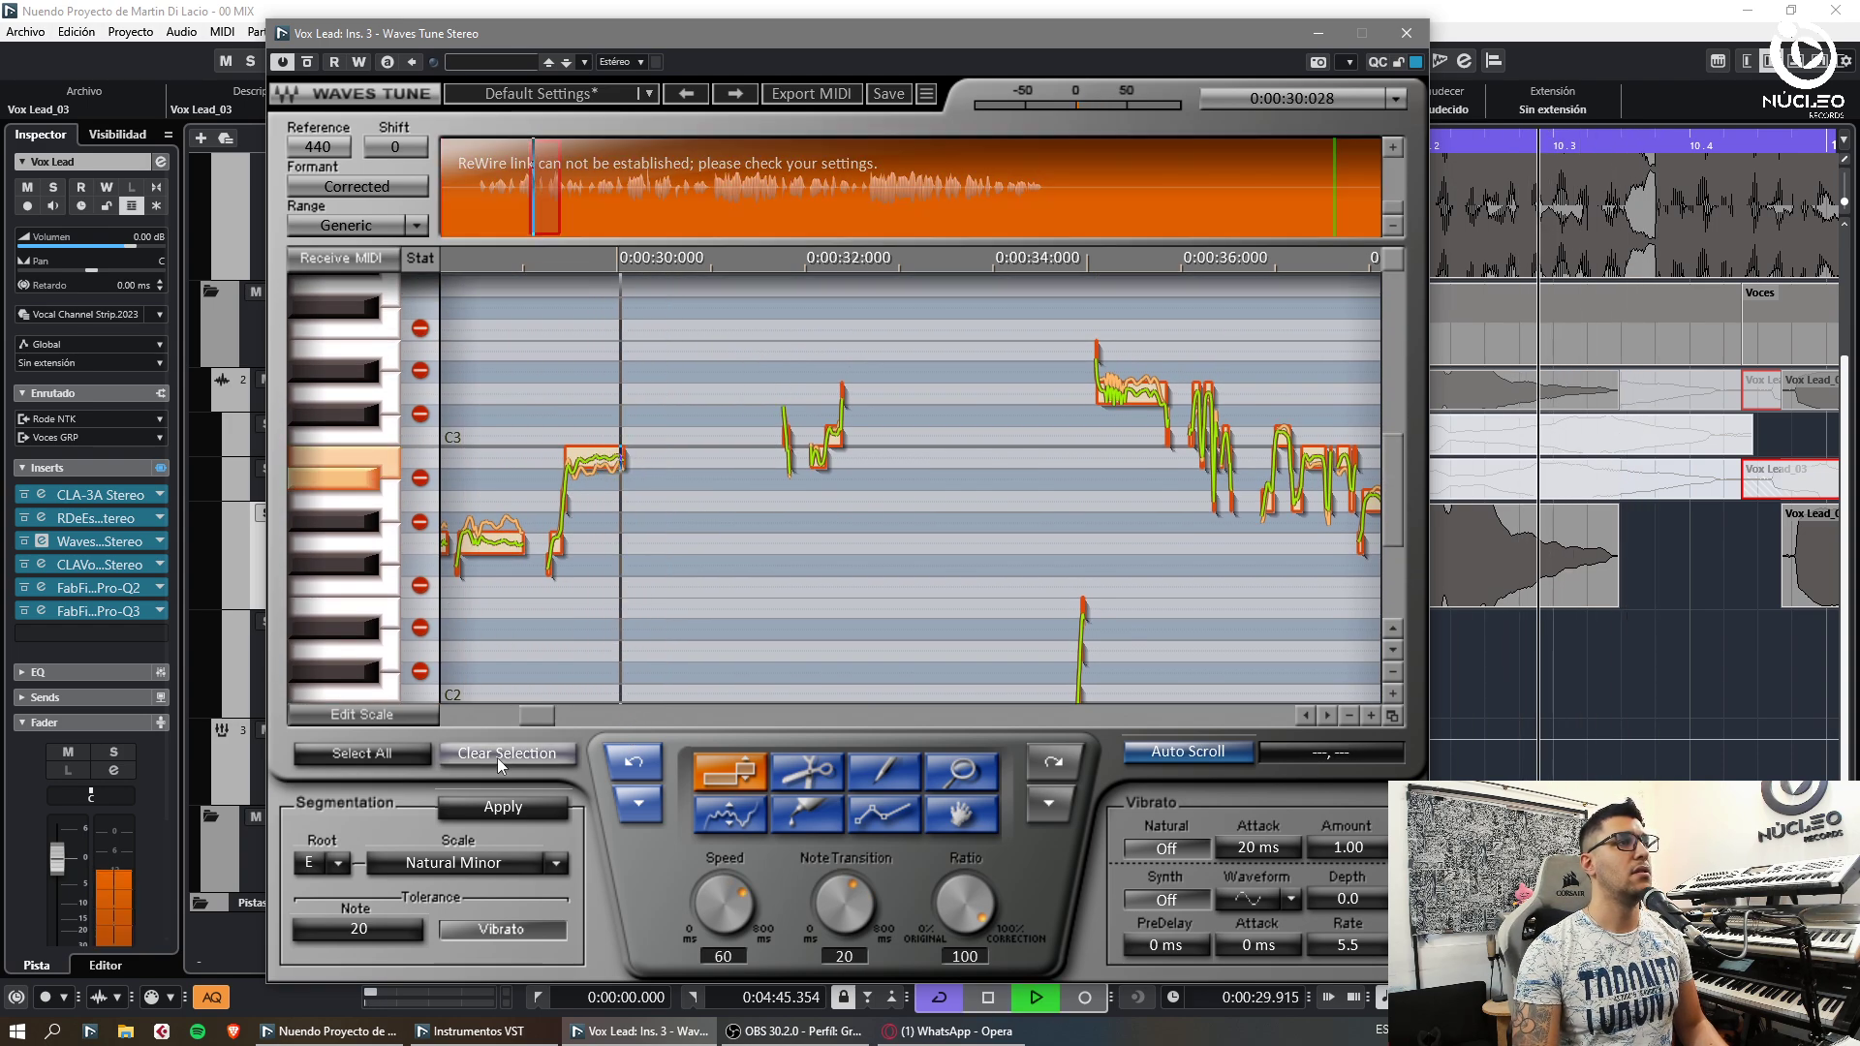
key("space")
Set the note transition to 20 for the notes from about 0:28 to 0:31 and clear the selection
left_click_drag(463, 328, 782, 567)
type("20")
key("Return")
left_click(506, 754)
key("KP_Subtract")
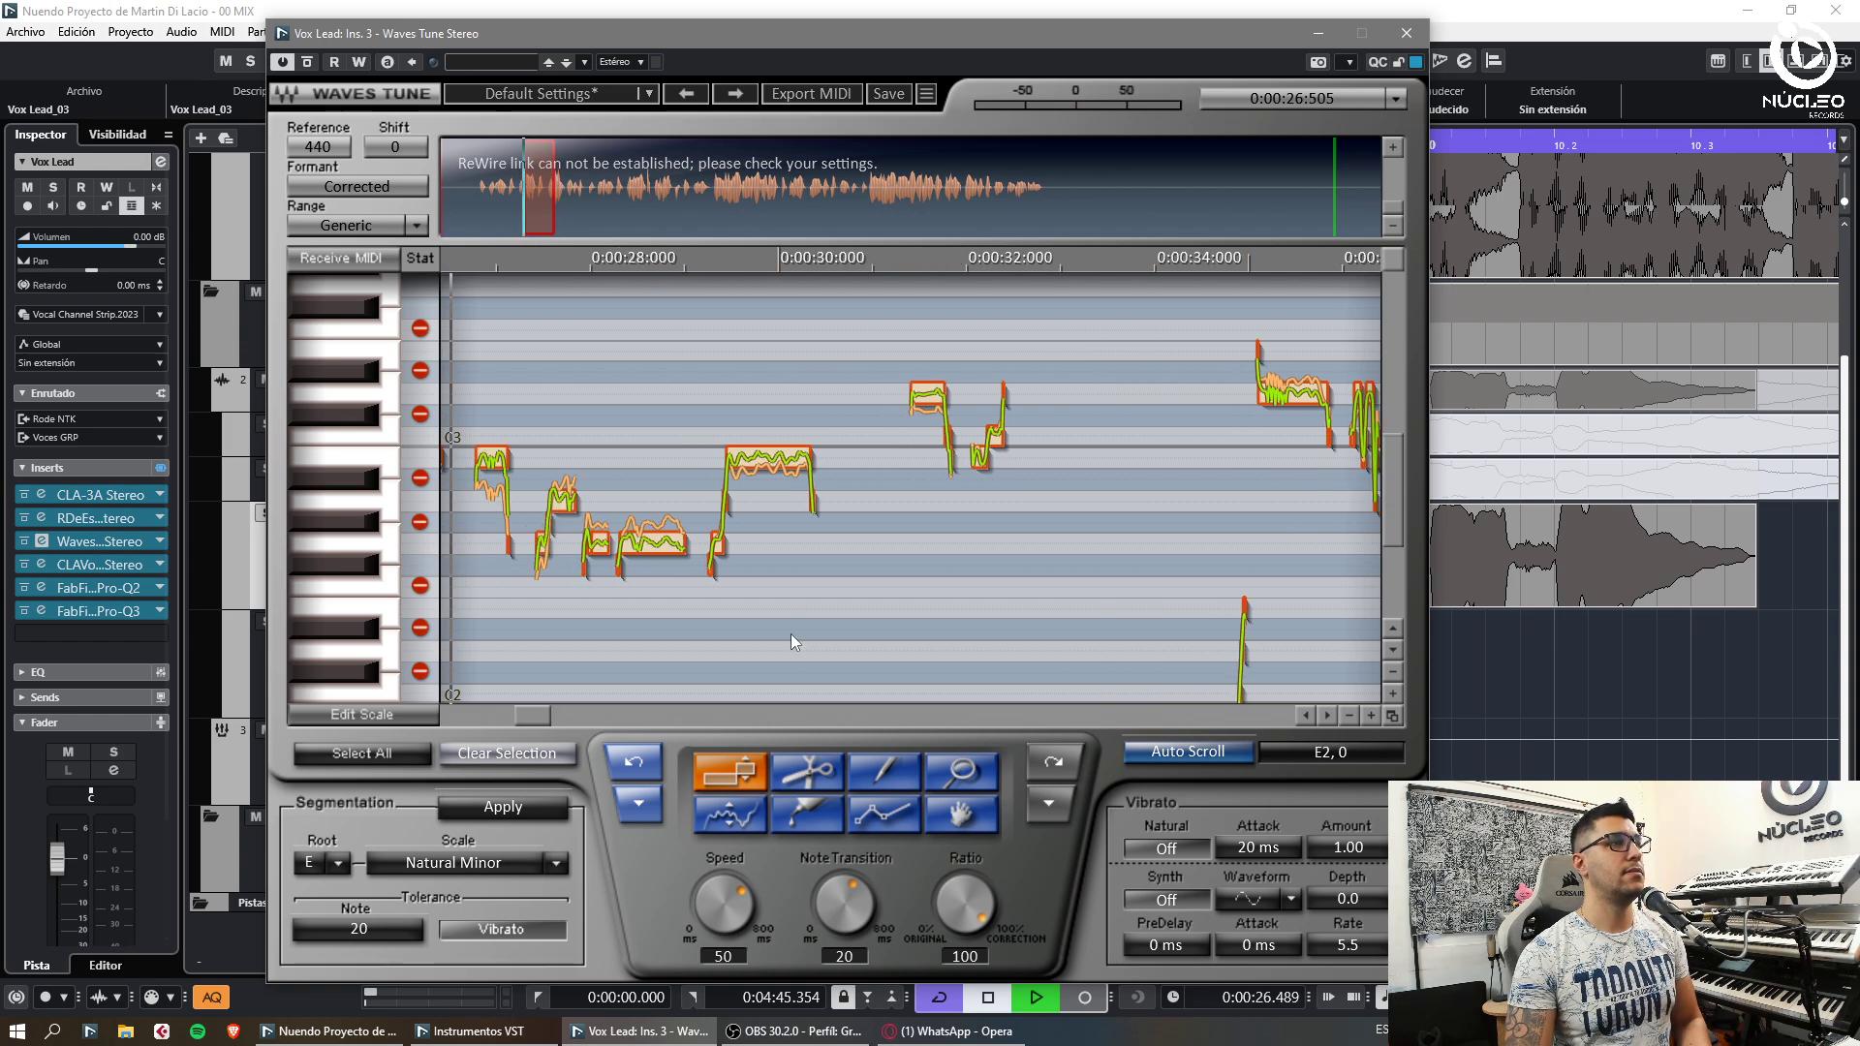
Lower the second part of the rescanned note near 0:28.5 to F#2 and replay it
key("space")
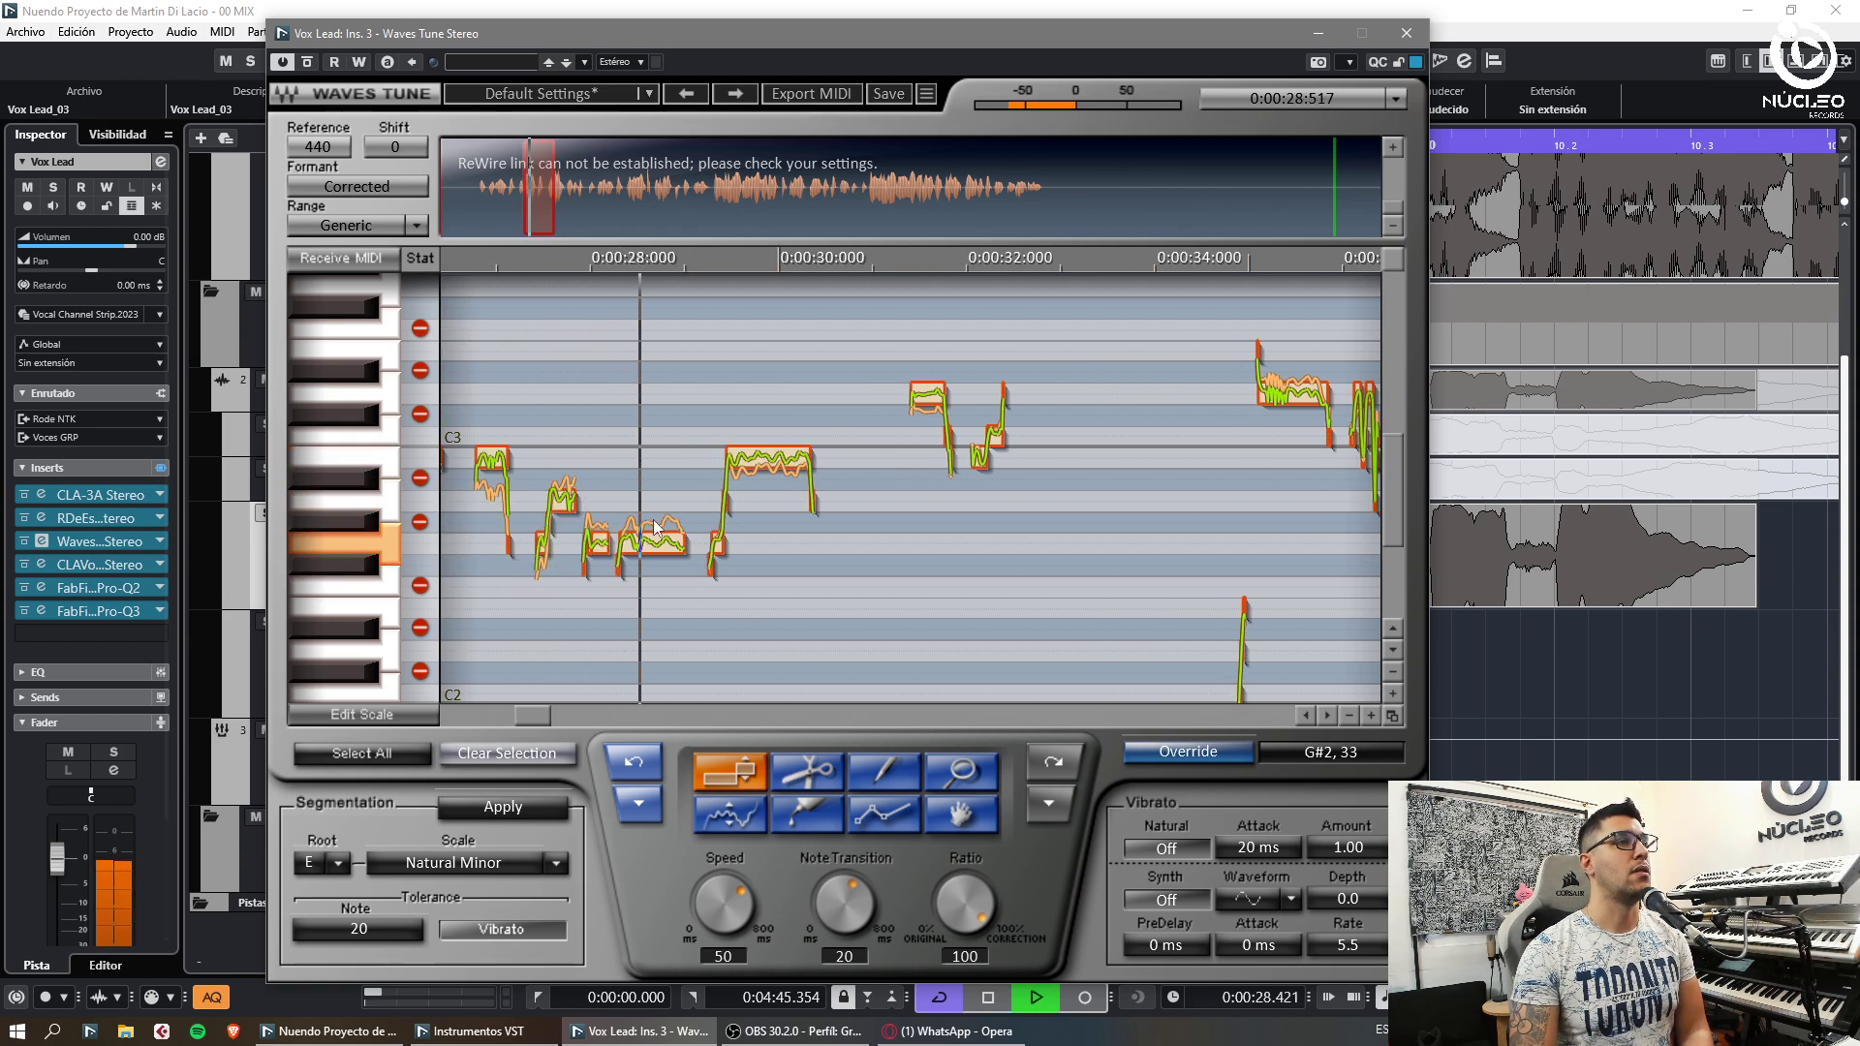
key("space")
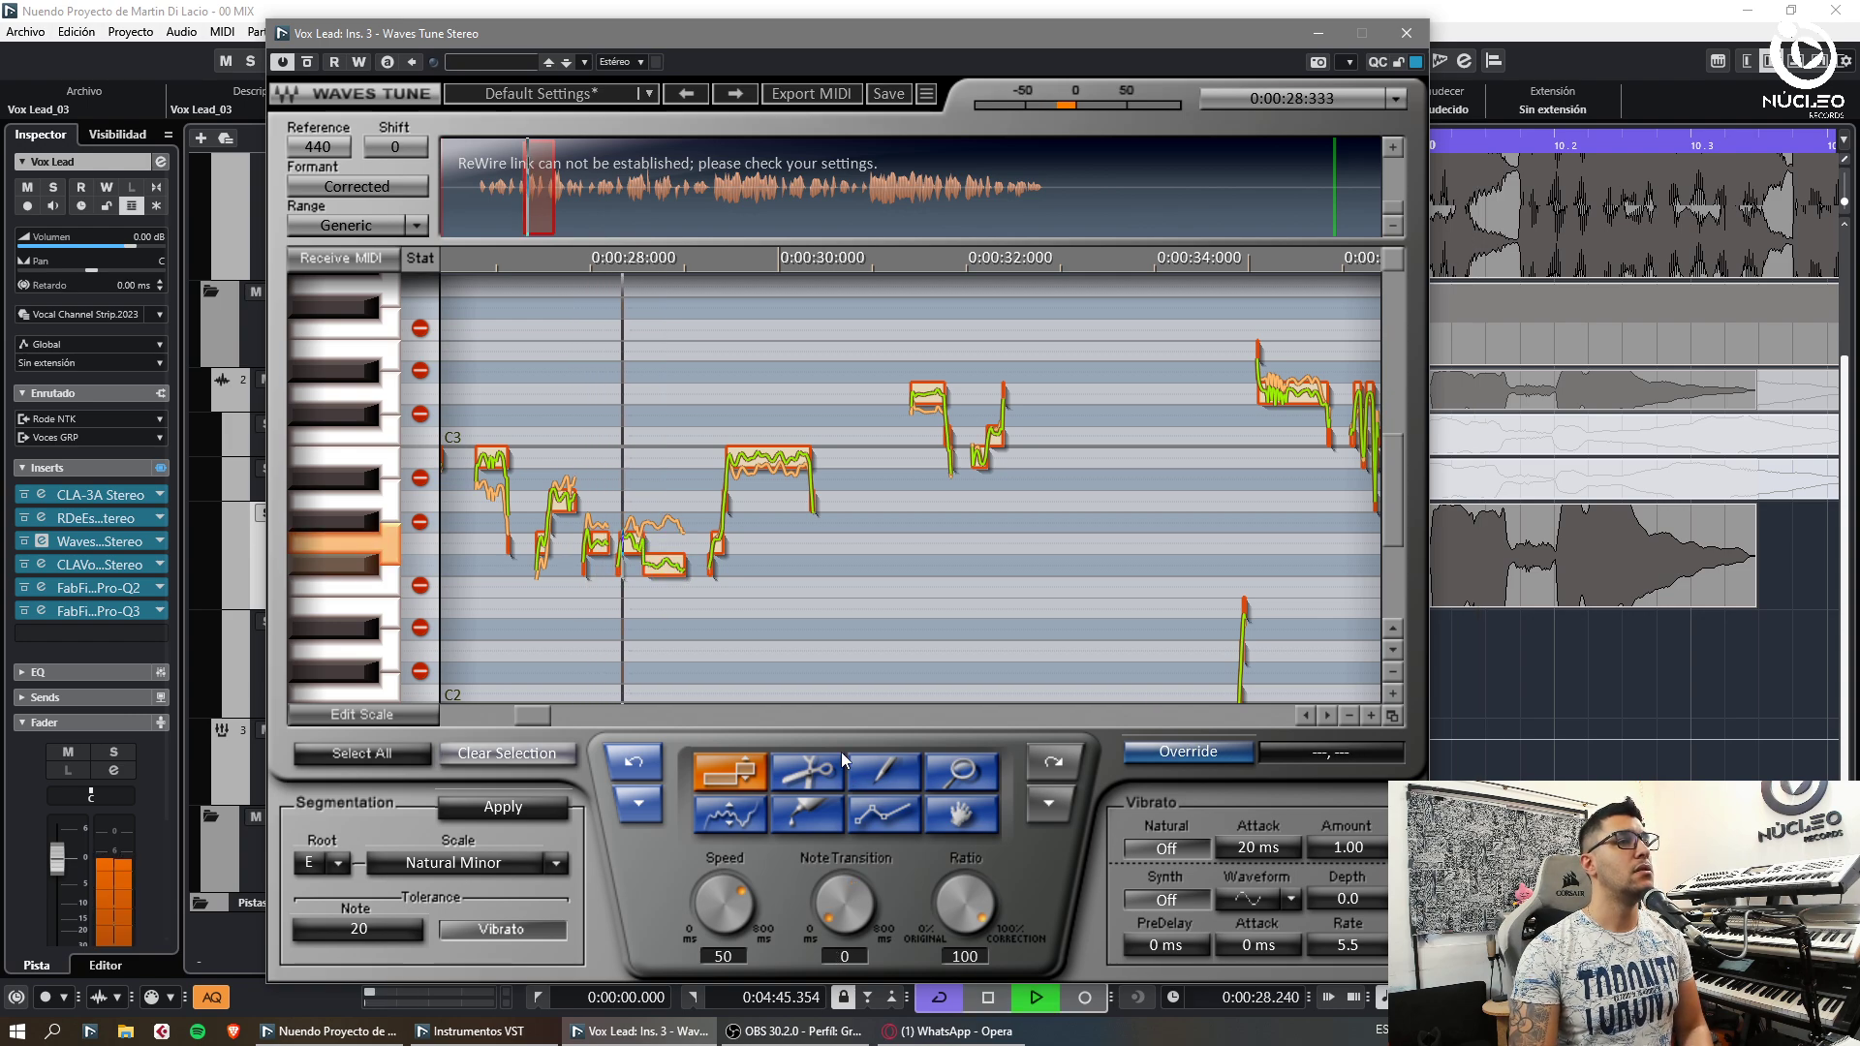
left_click(883, 772)
key("space")
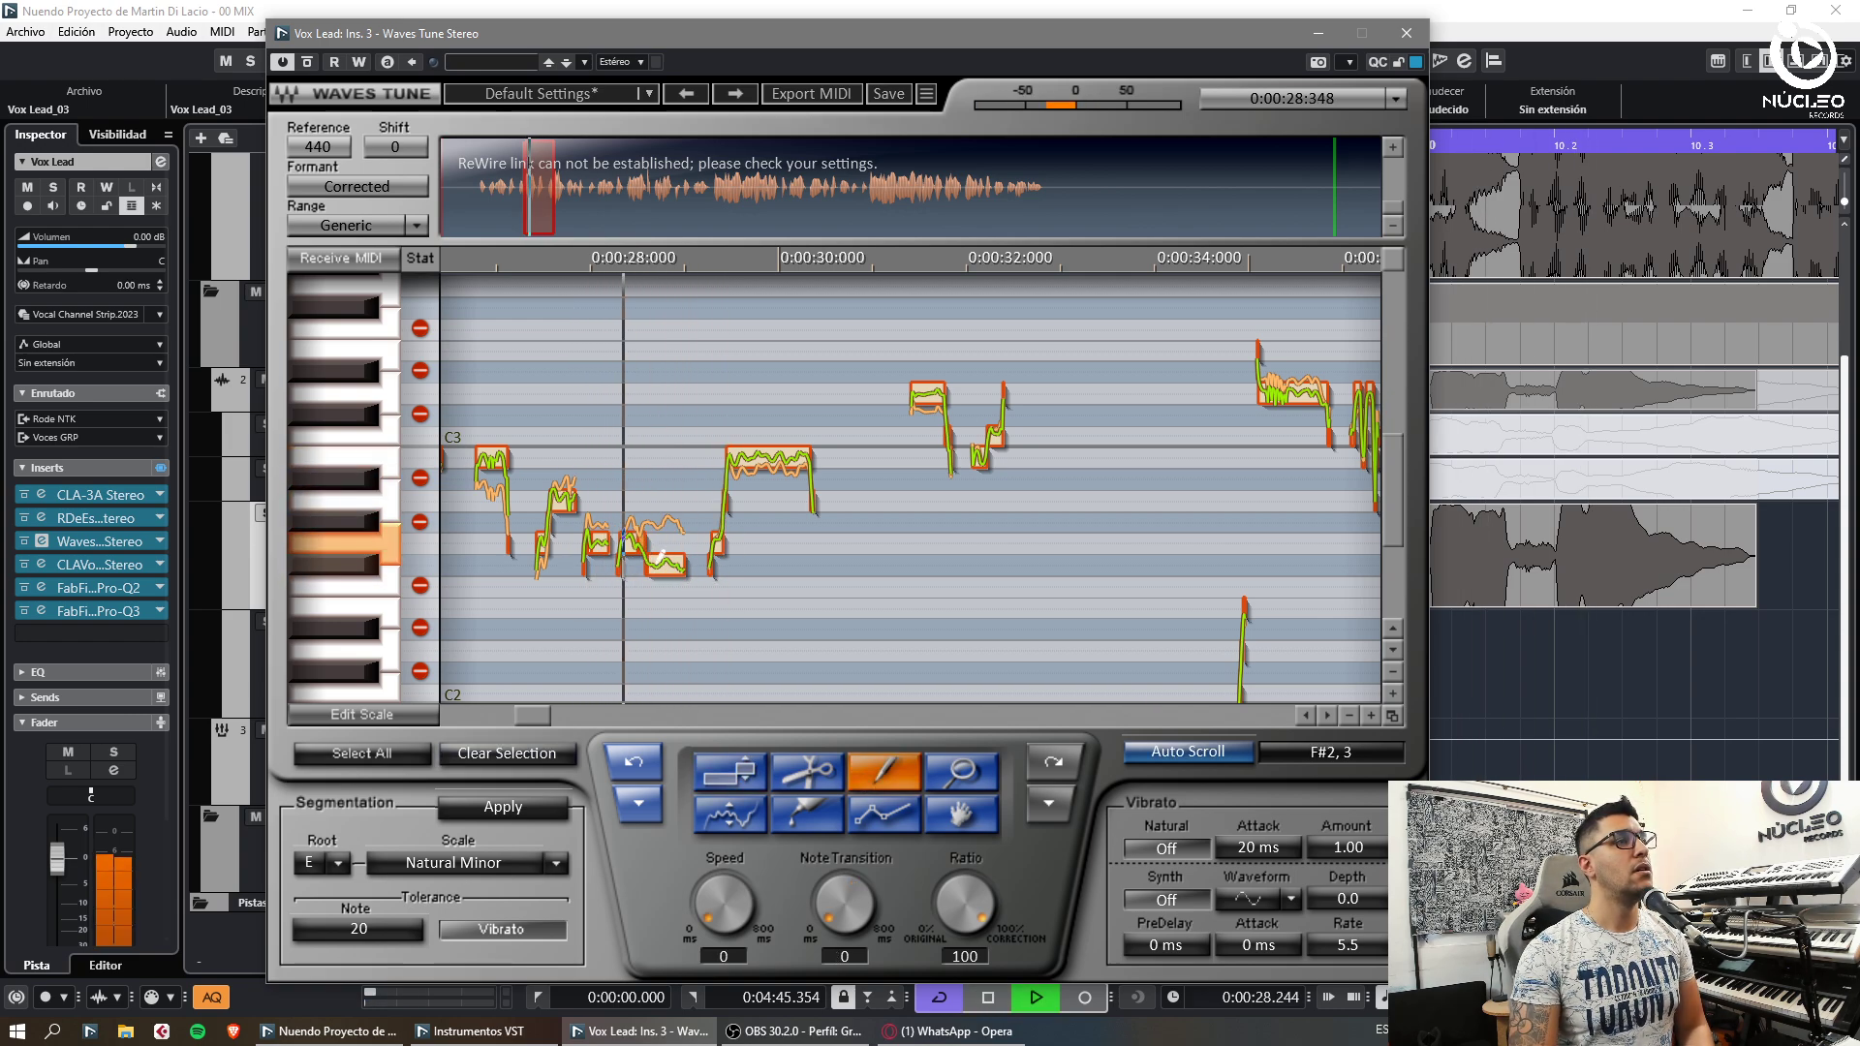
Raise the short note near 0:29.3 to A2 and replay the transition into the following long note
left_click(730, 771)
left_click_drag(717, 544, 718, 502)
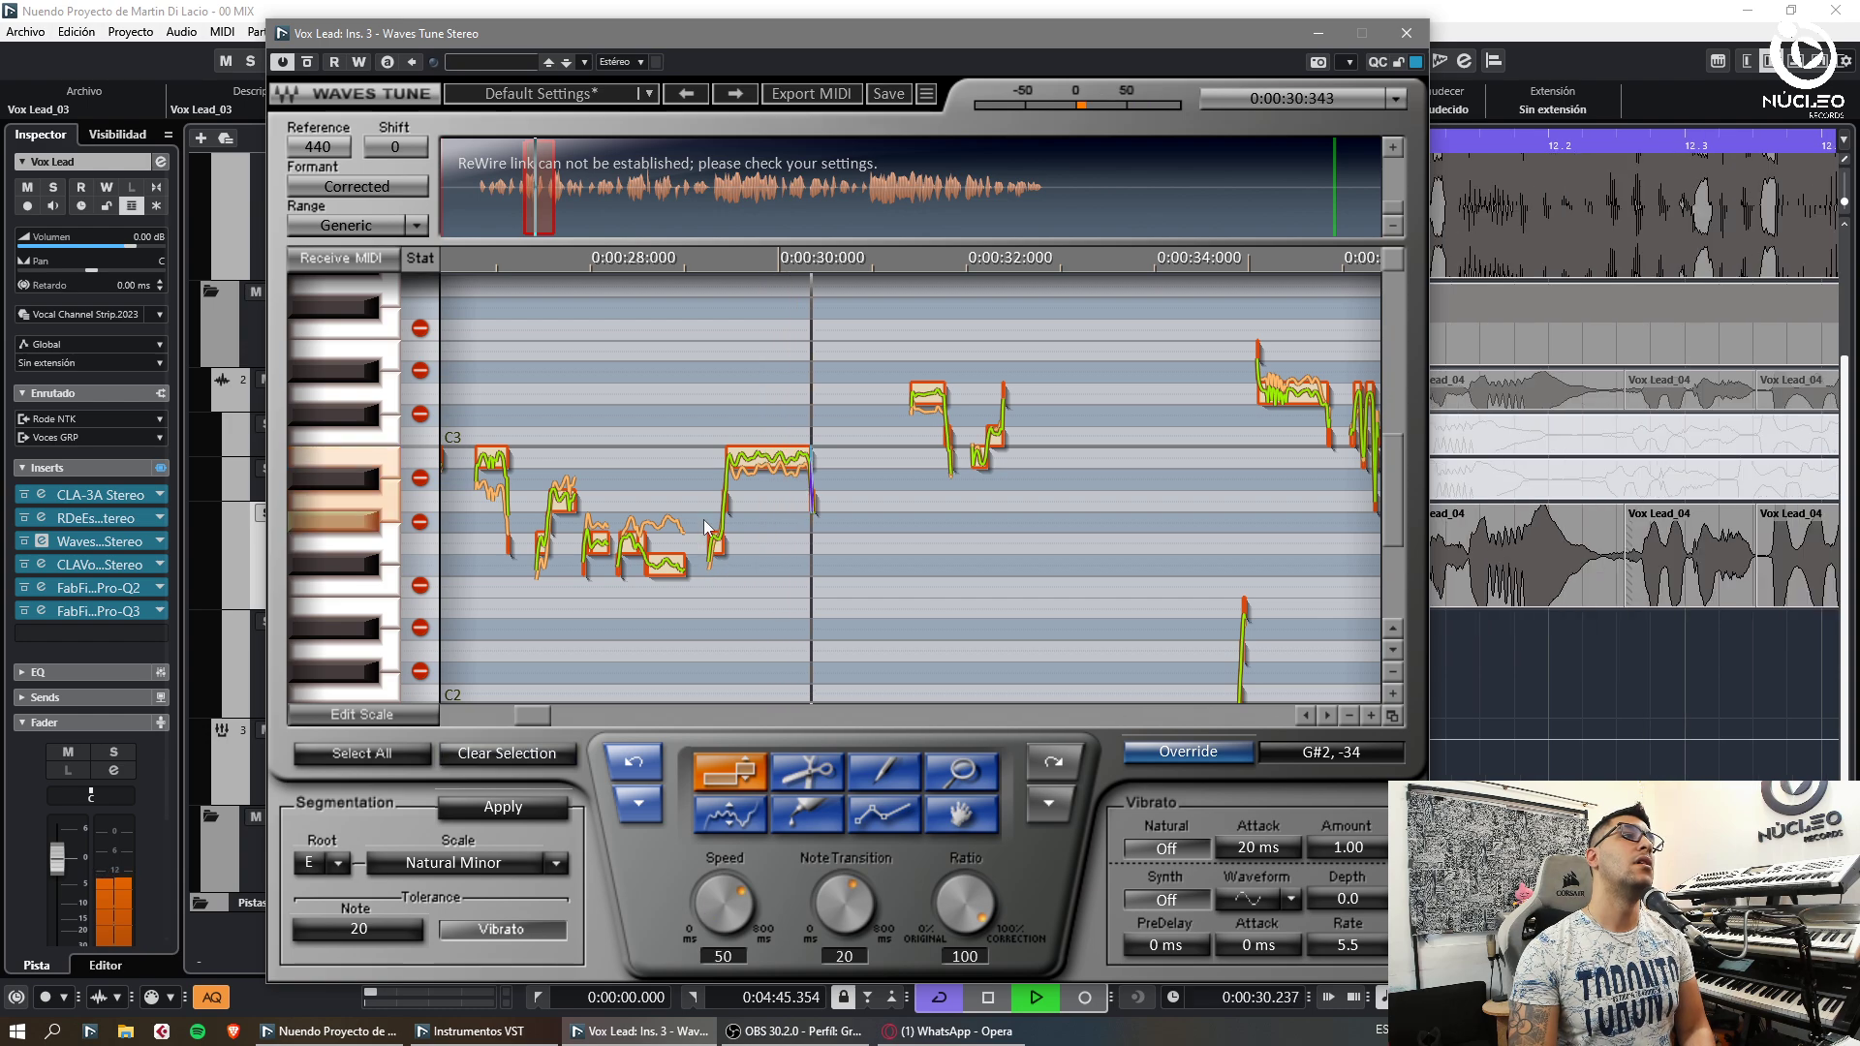
key("space")
key("space")
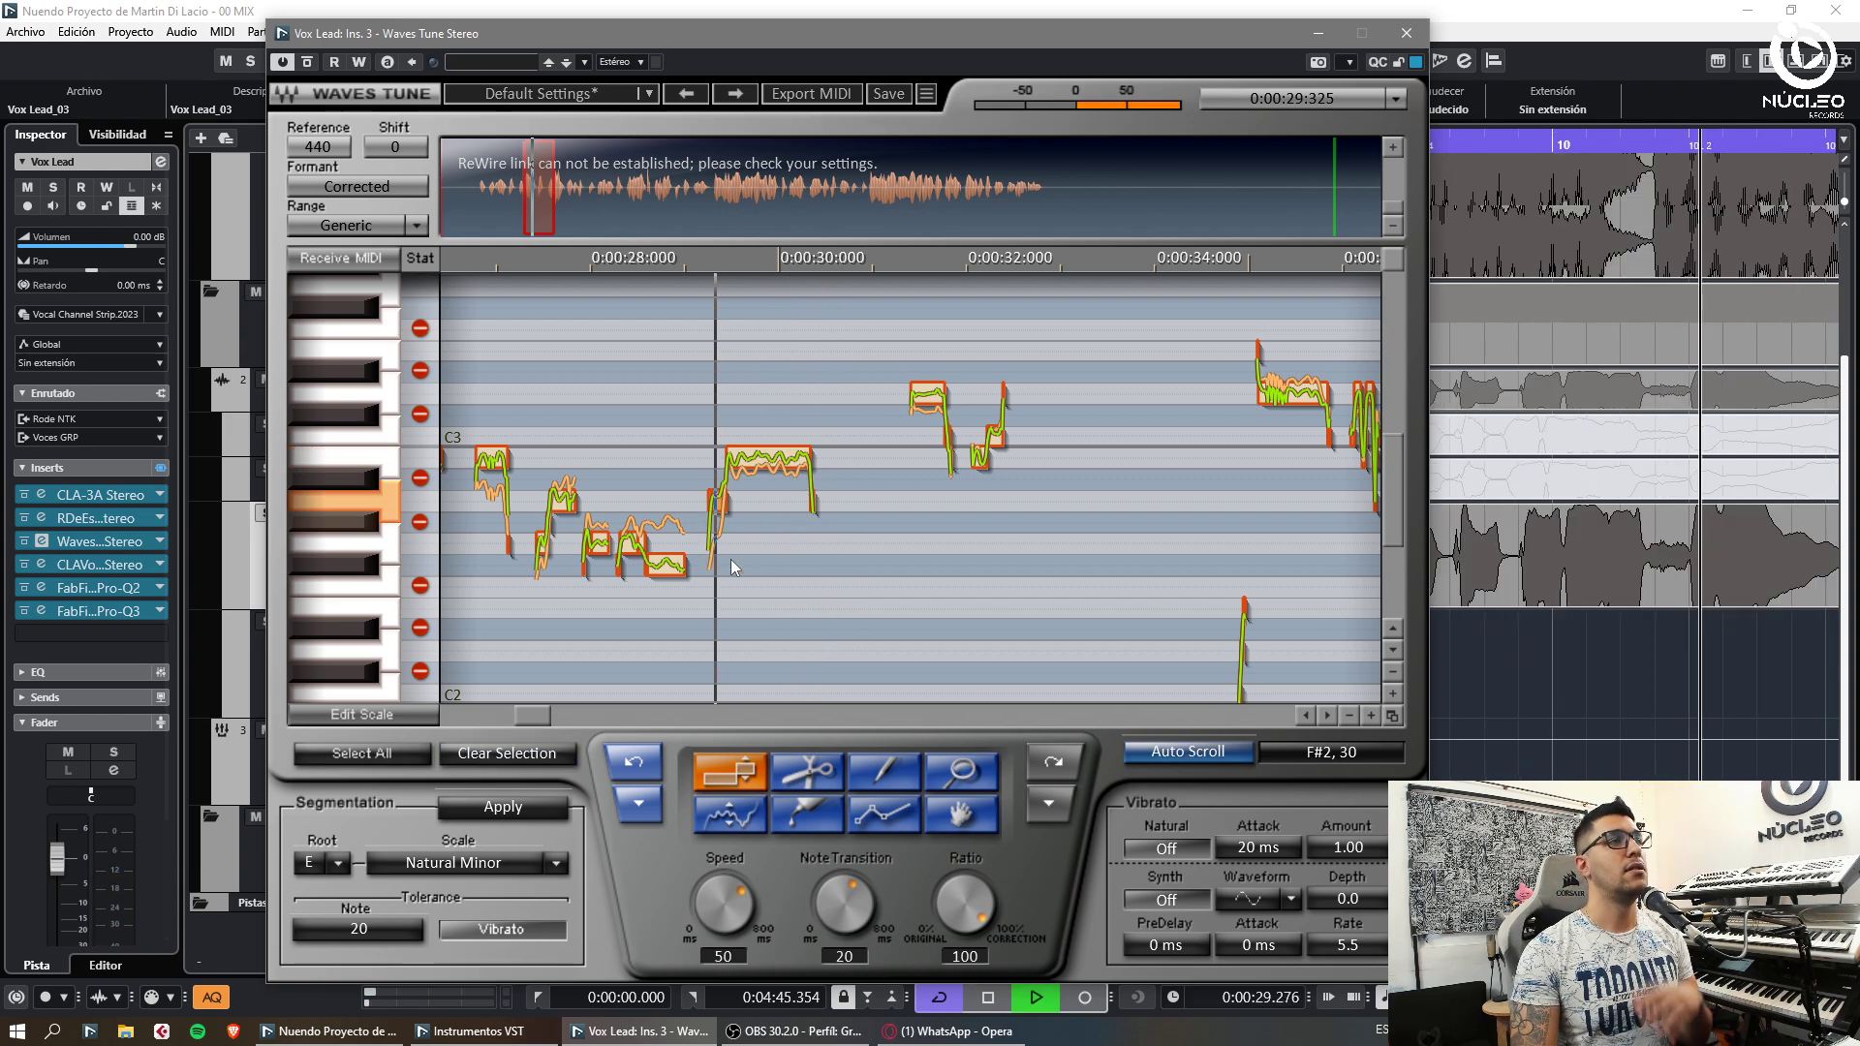
Lower the notes near 0:31.6 and 0:32.2 to B2 and check them by playing the passage
left_click(941, 465)
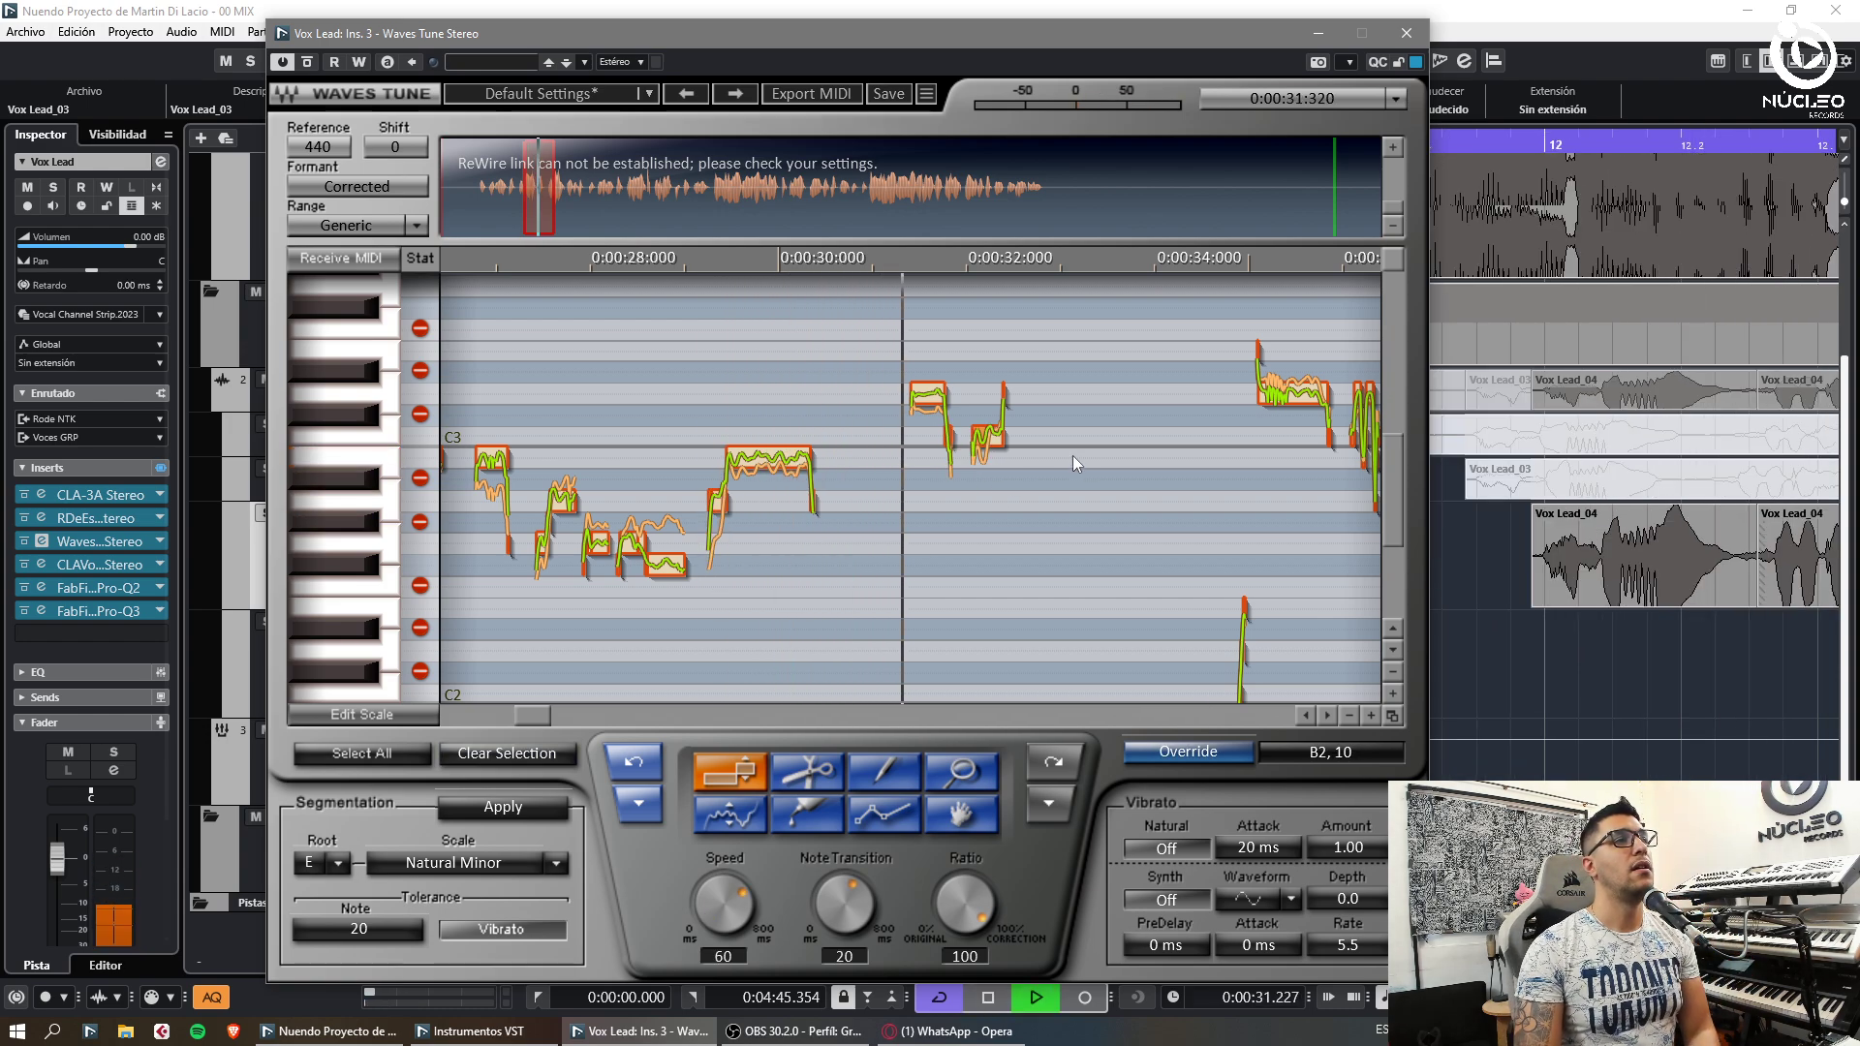
left_click_drag(928, 394, 932, 414)
key("space")
key("space")
key("space")
key("space")
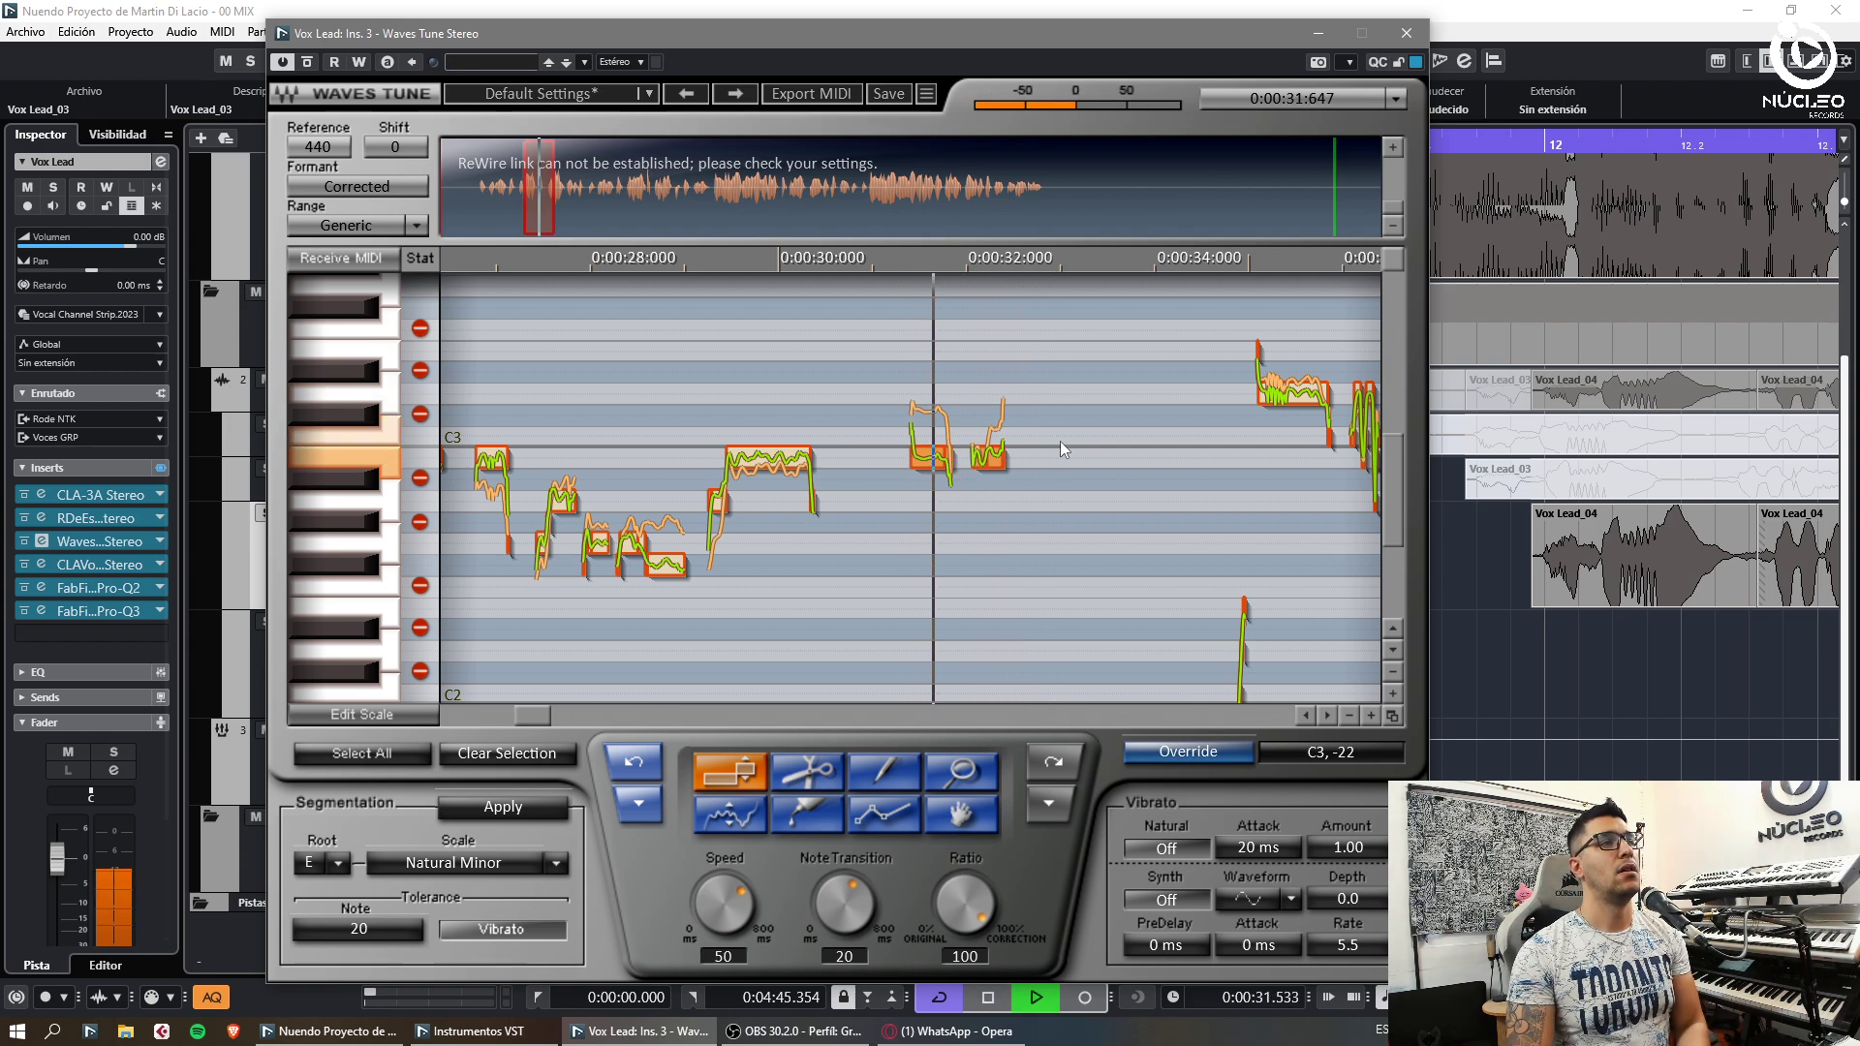
key("space")
left_click(948, 448)
key("space")
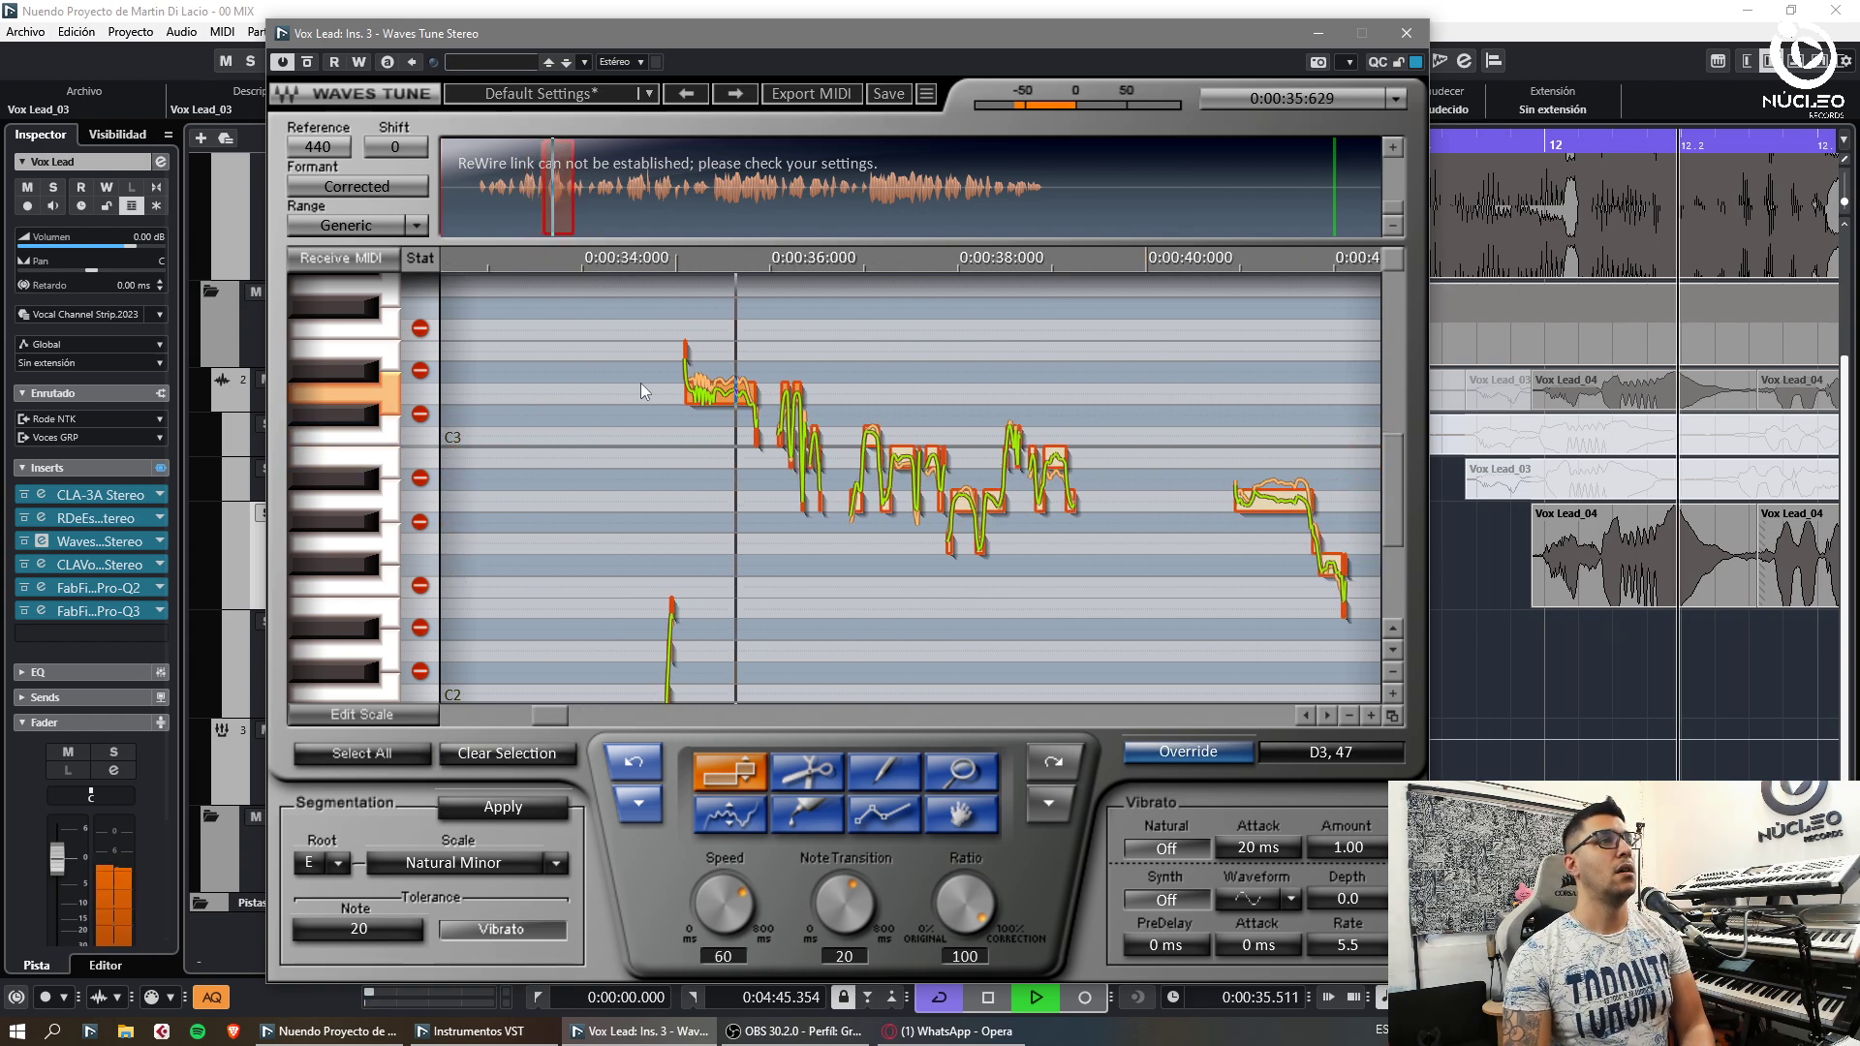
key("space")
key("space")
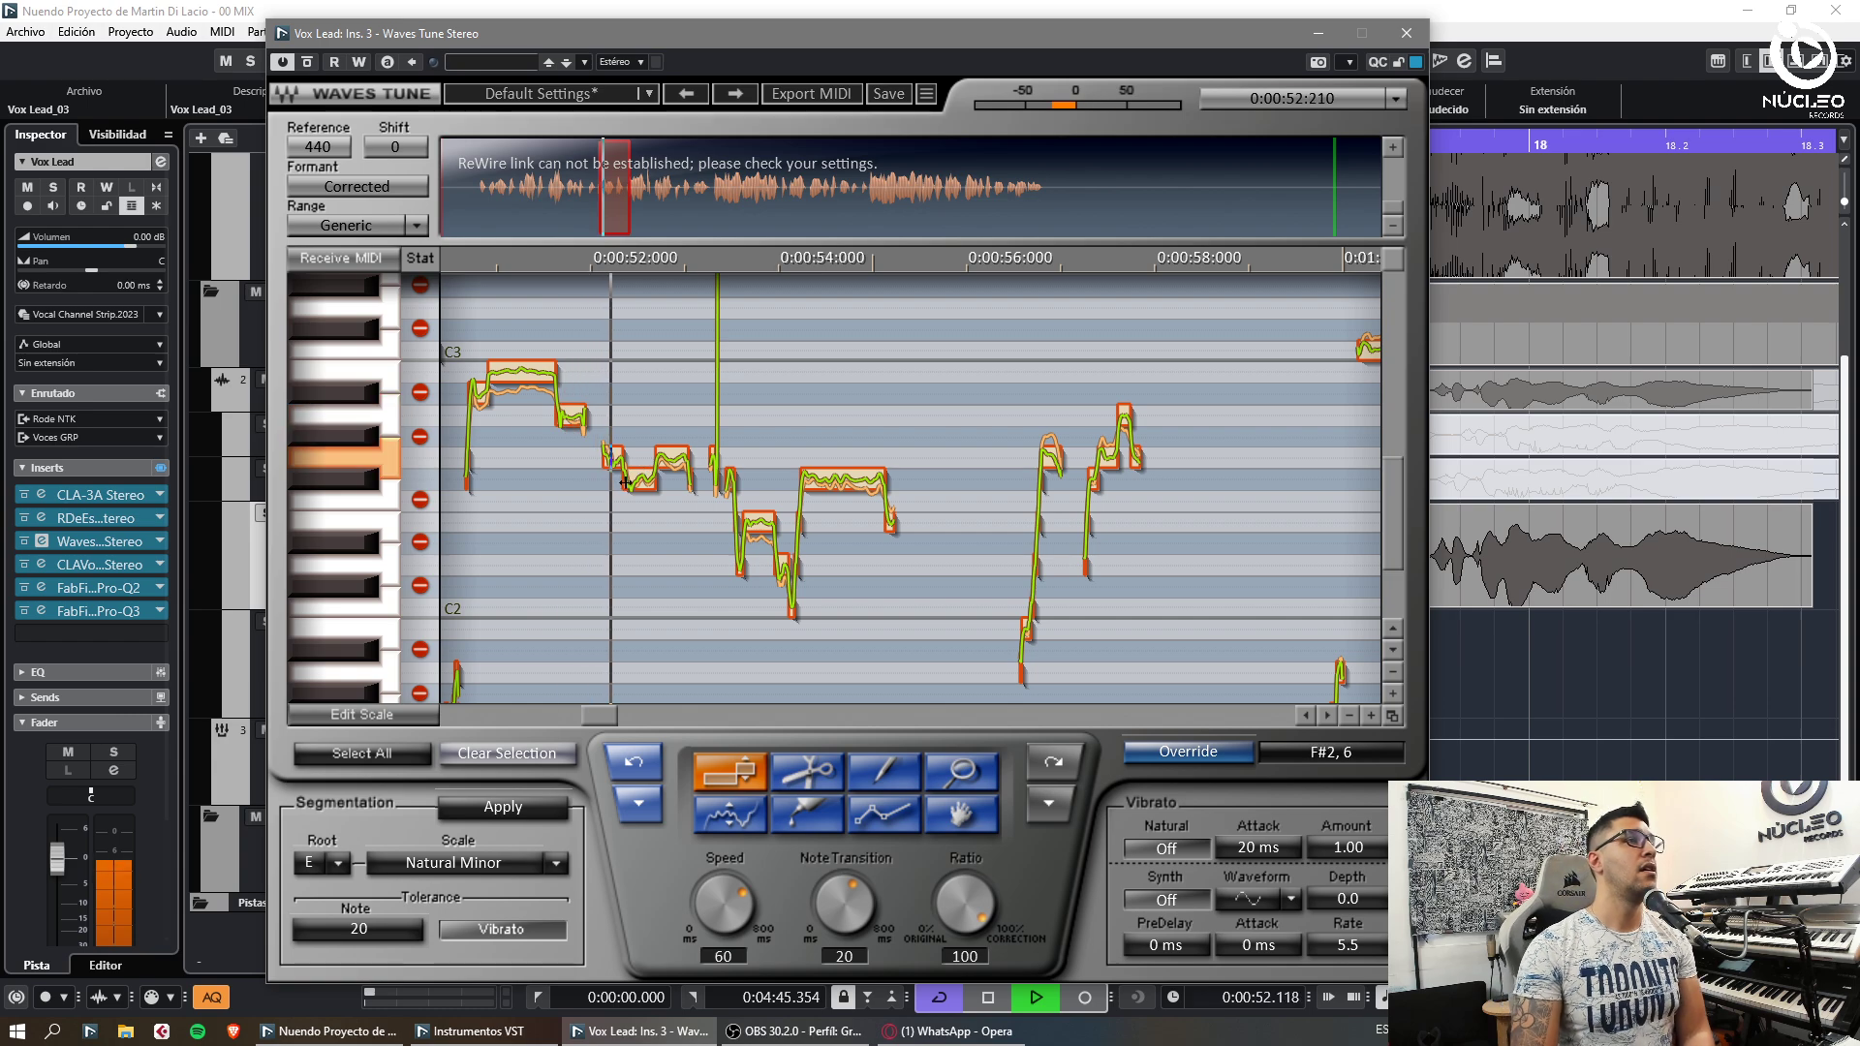
Try raising the short note near 0:52.2 to A2 and the one right after it to G2
left_click_drag(614, 459, 614, 416)
key("space")
key("space")
left_click(625, 481)
left_click_drag(638, 481, 639, 459)
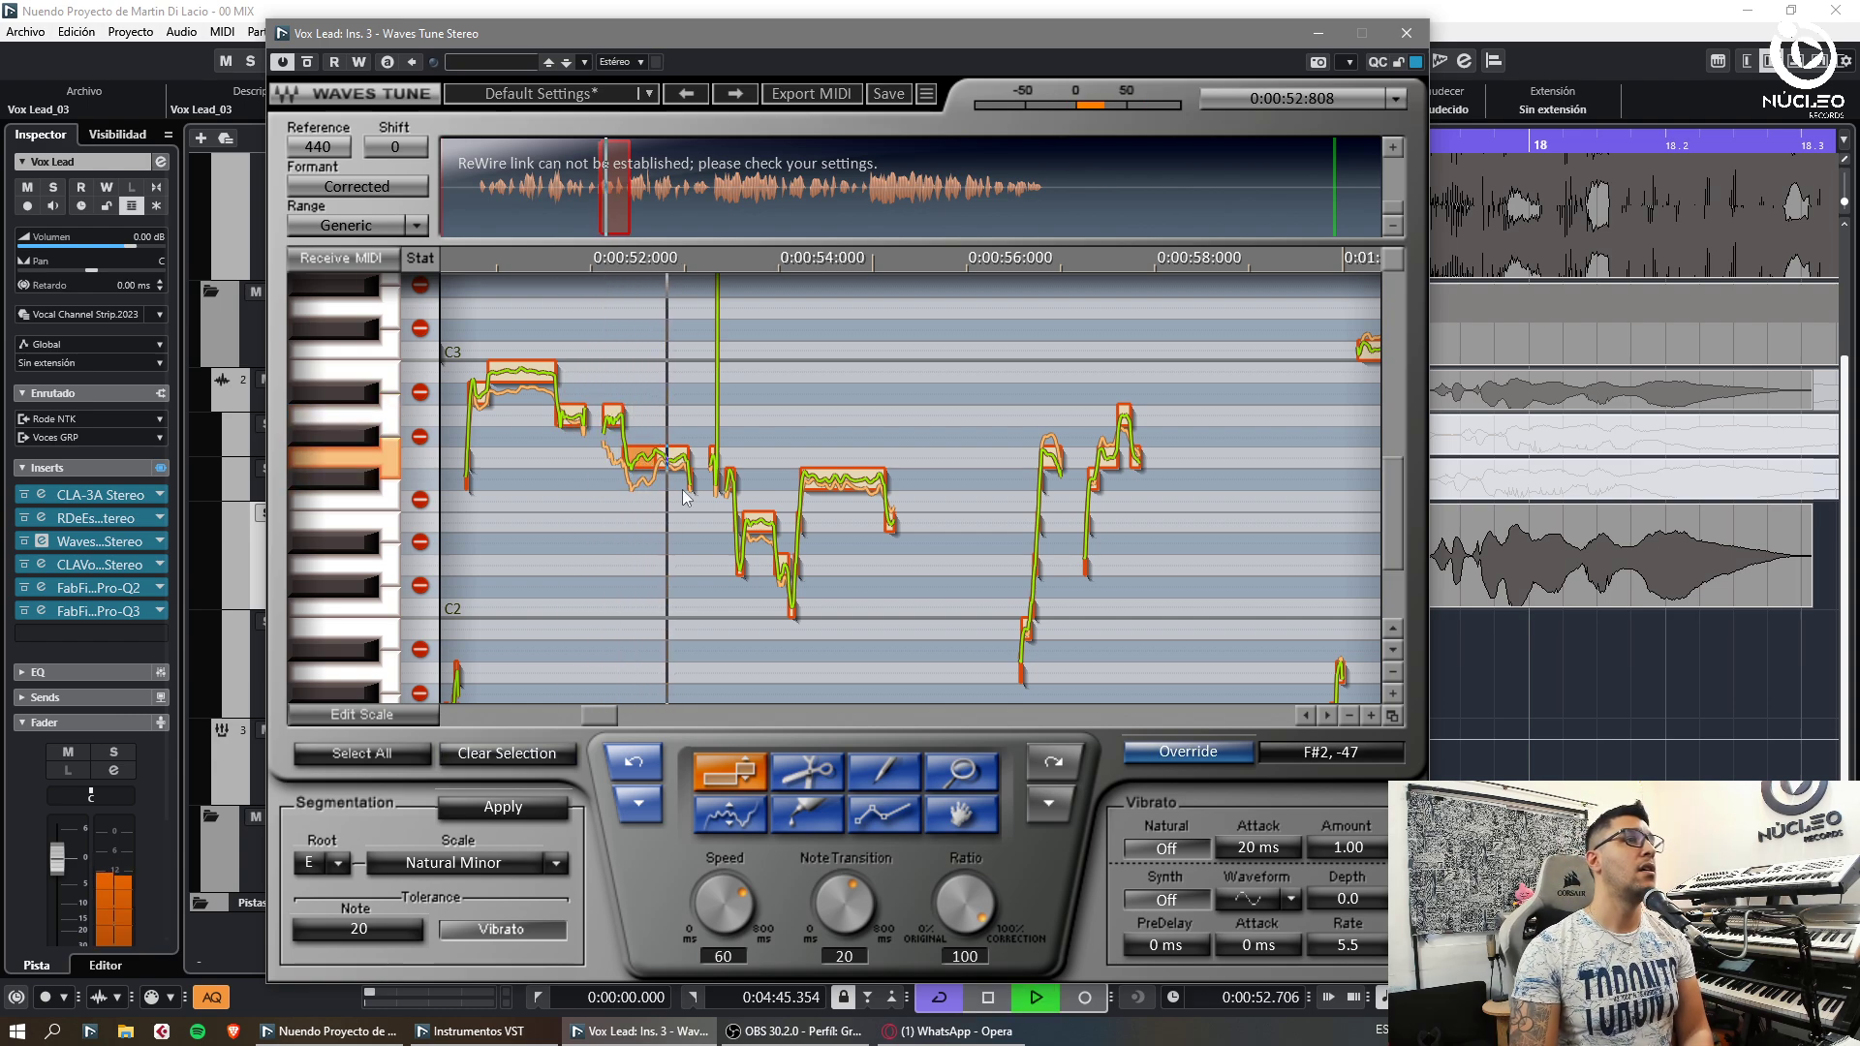
left_click(711, 366)
Bring the short note near 0:52.2 to G#2 and redraw its pitch as a descending curve with the pencil
left_click_drag(618, 407, 621, 419)
key("space")
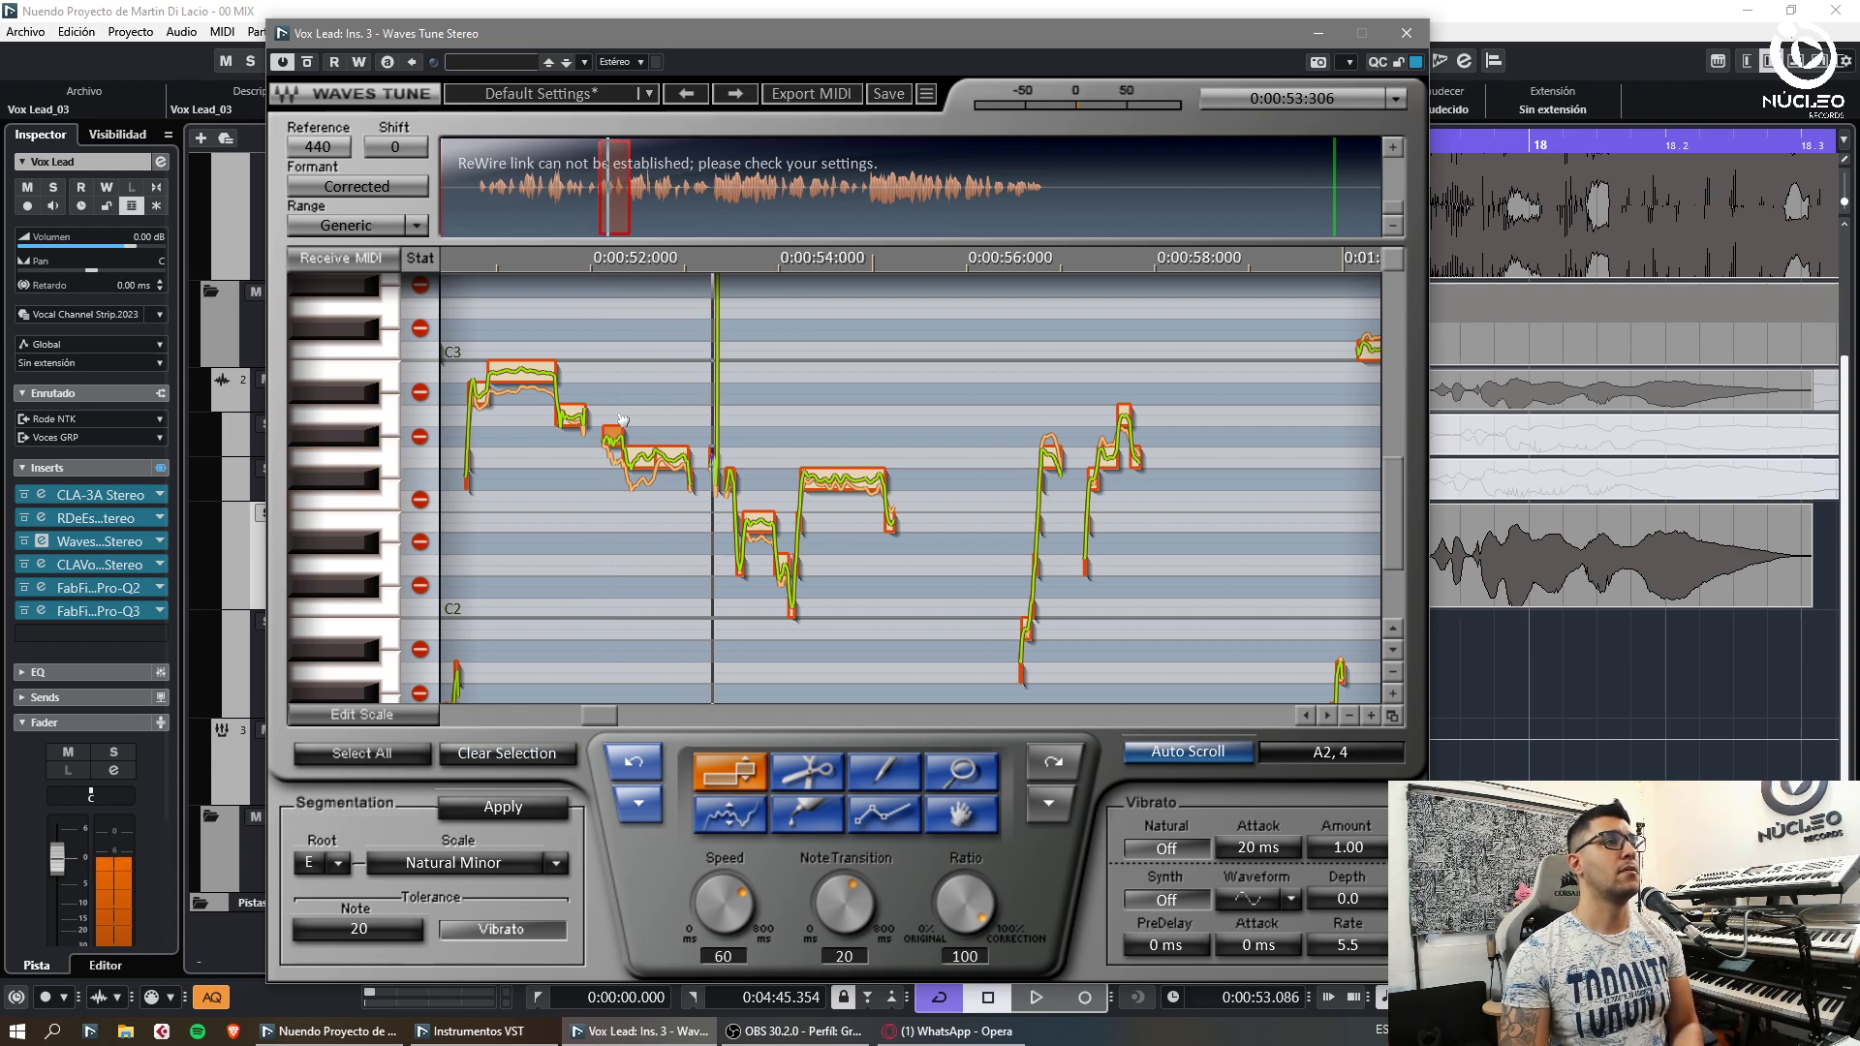
key("space")
left_click(867, 762)
key("space")
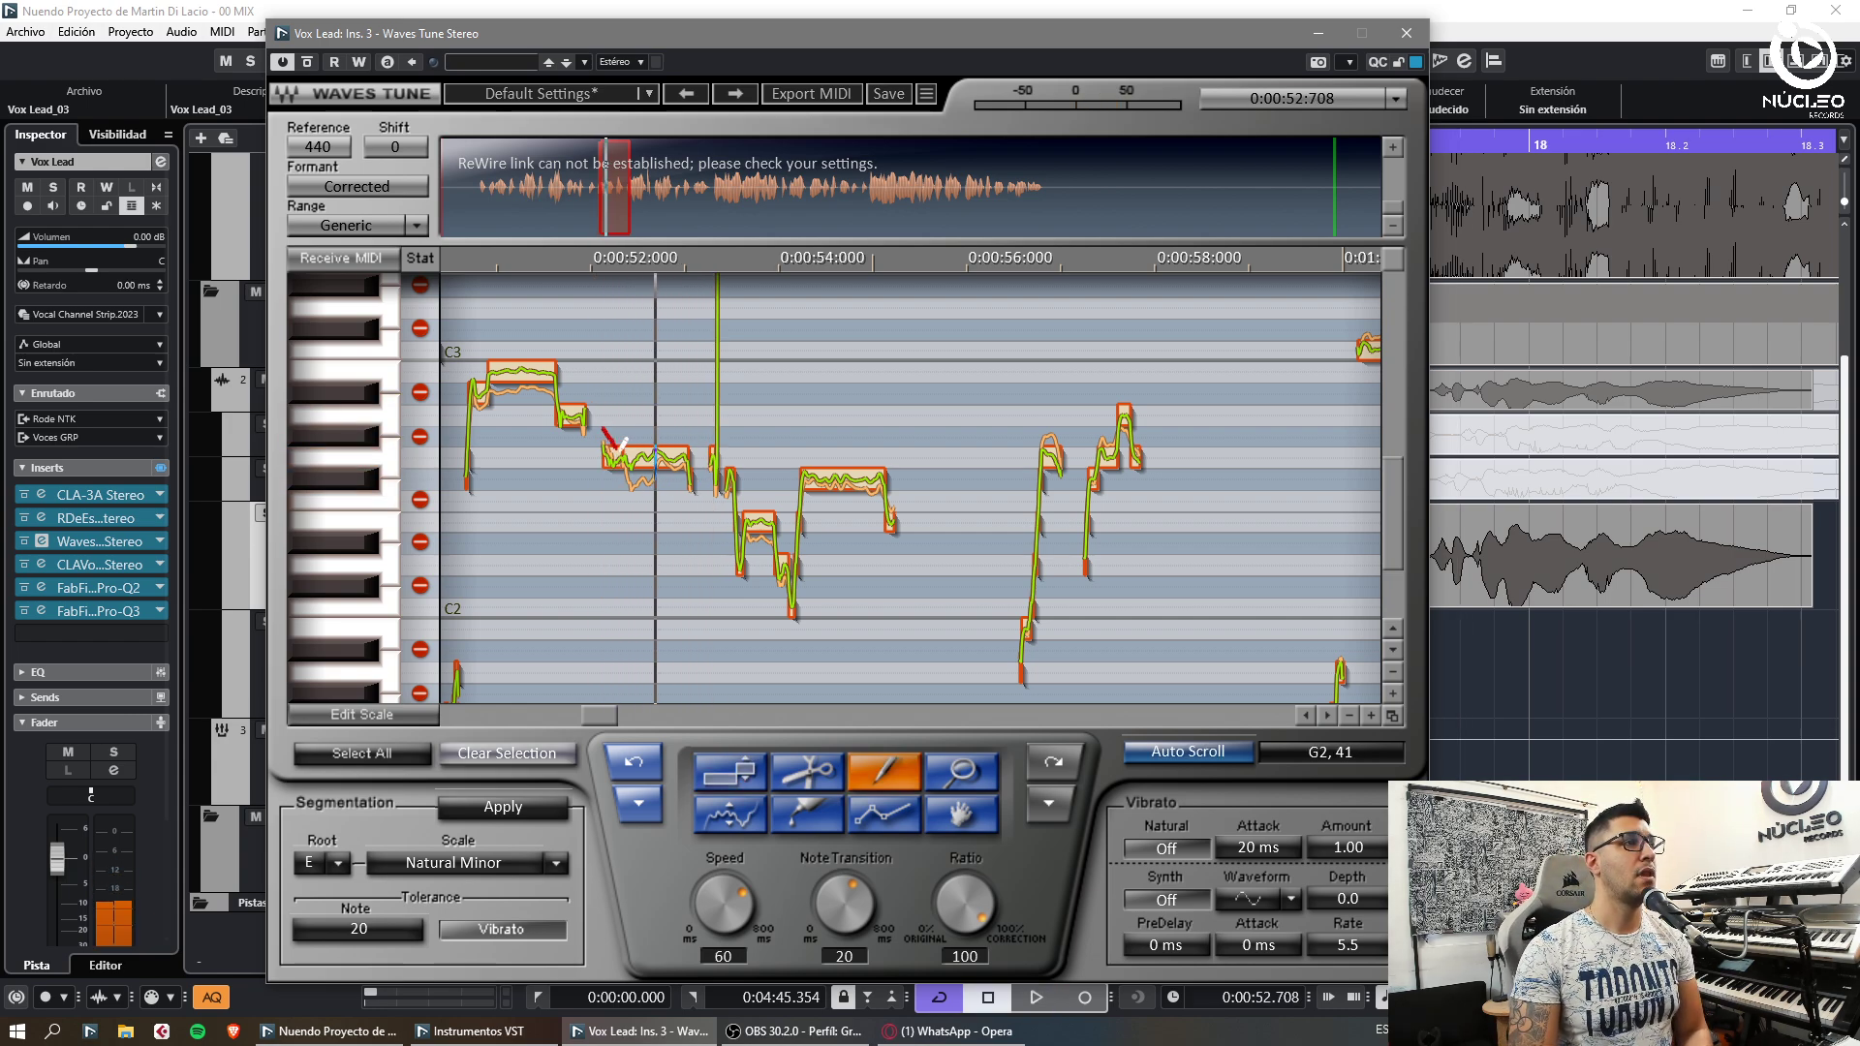
key("space")
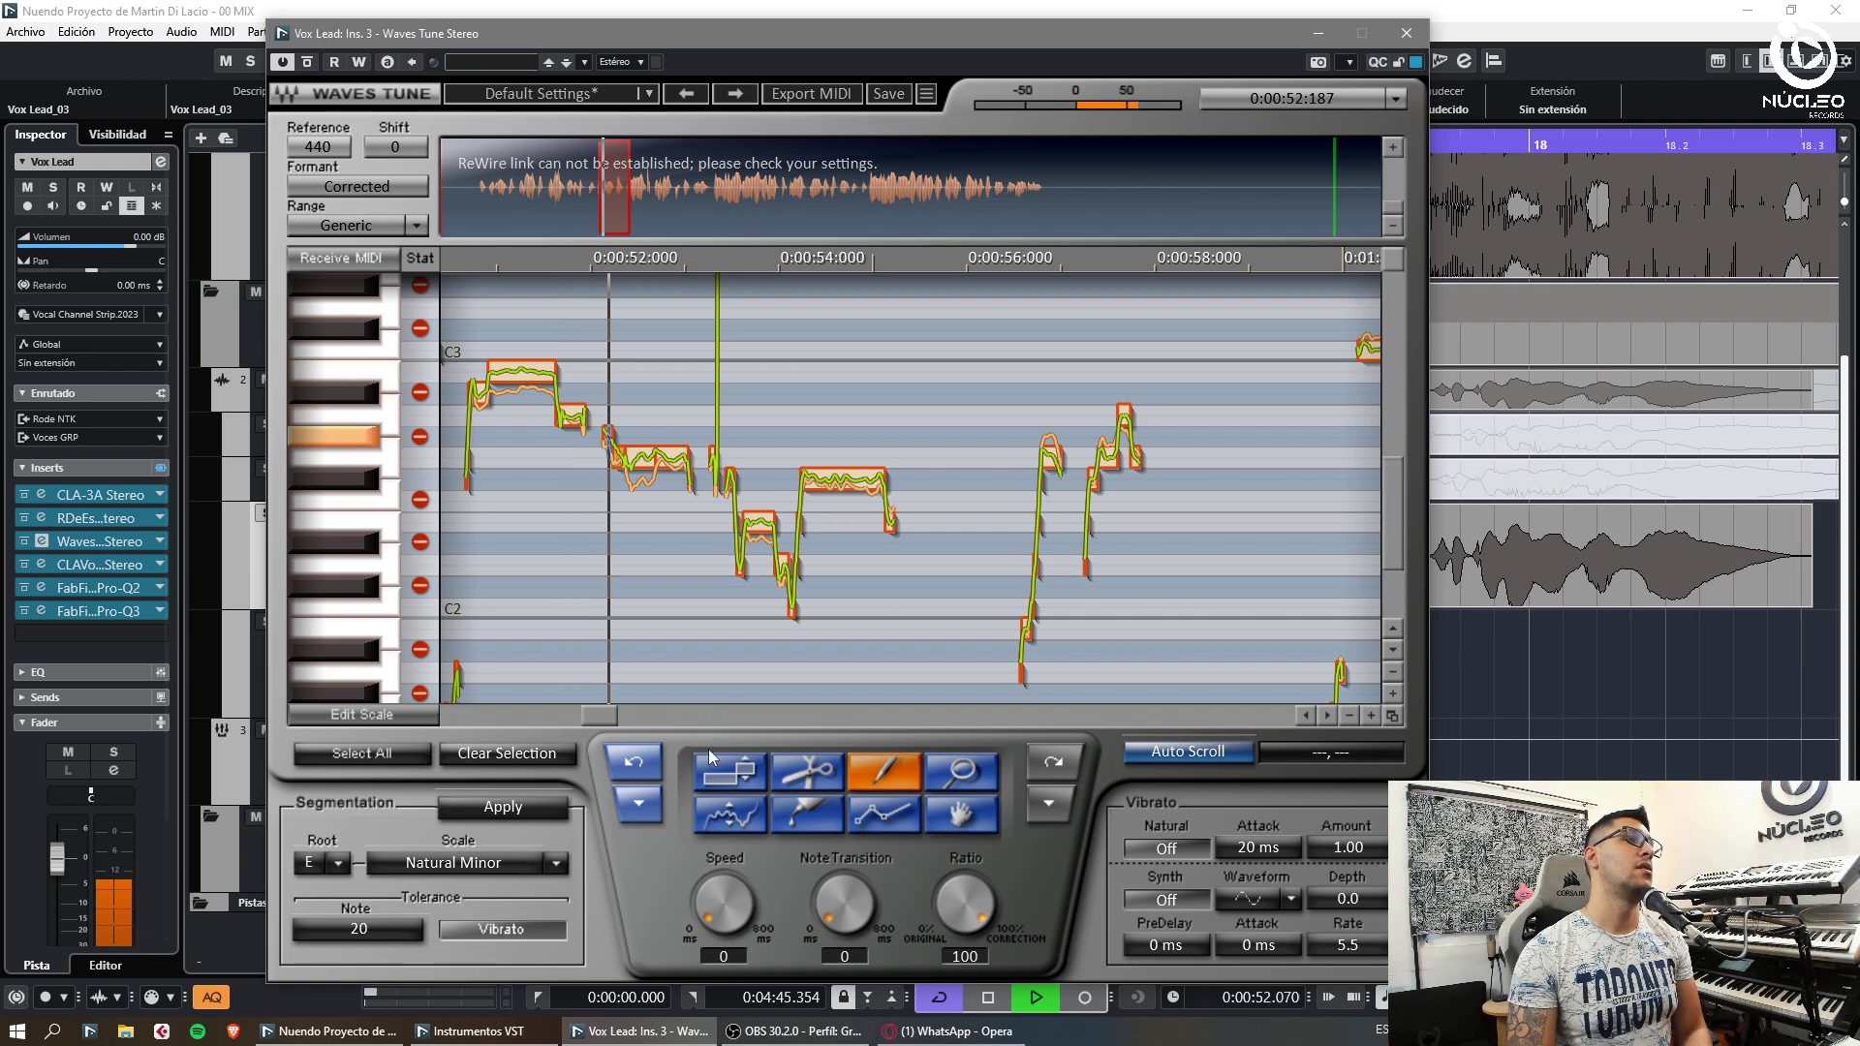
Return the note near 0:52.5 to F#2 and replay the phrase
left_click(507, 754)
key("space")
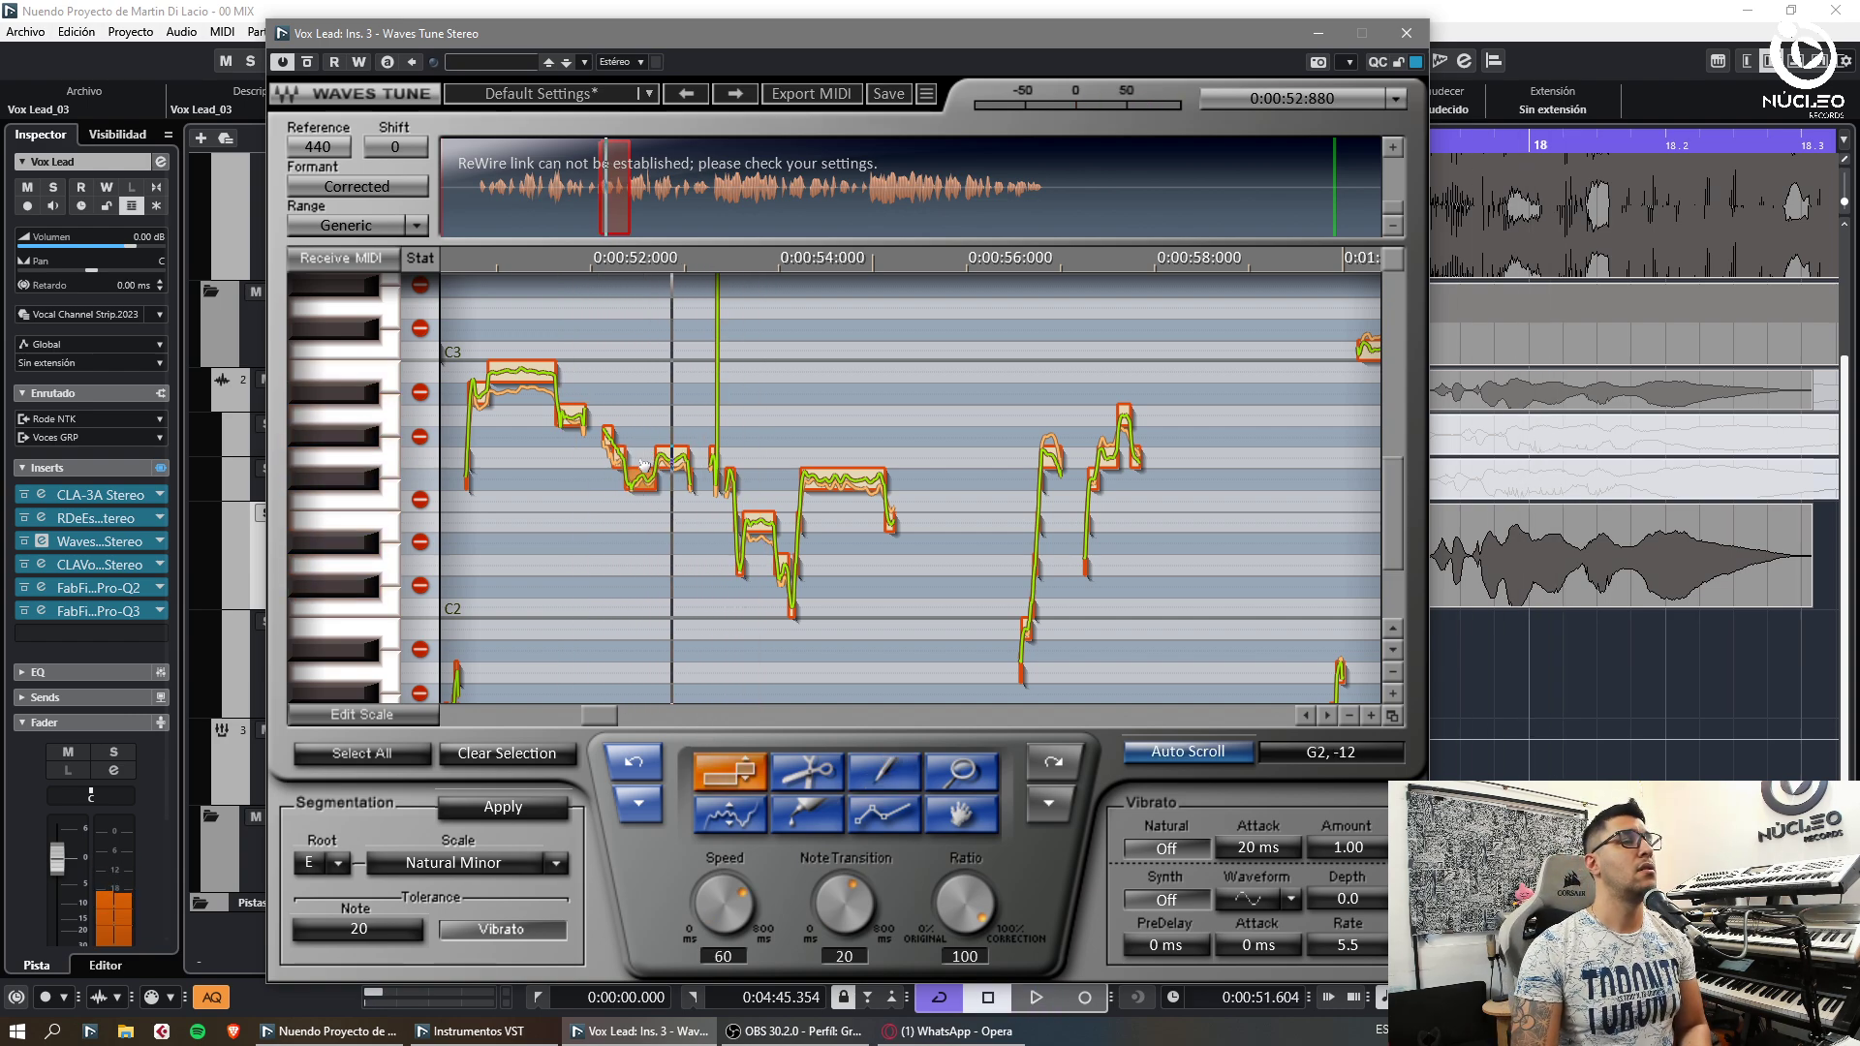
key("space")
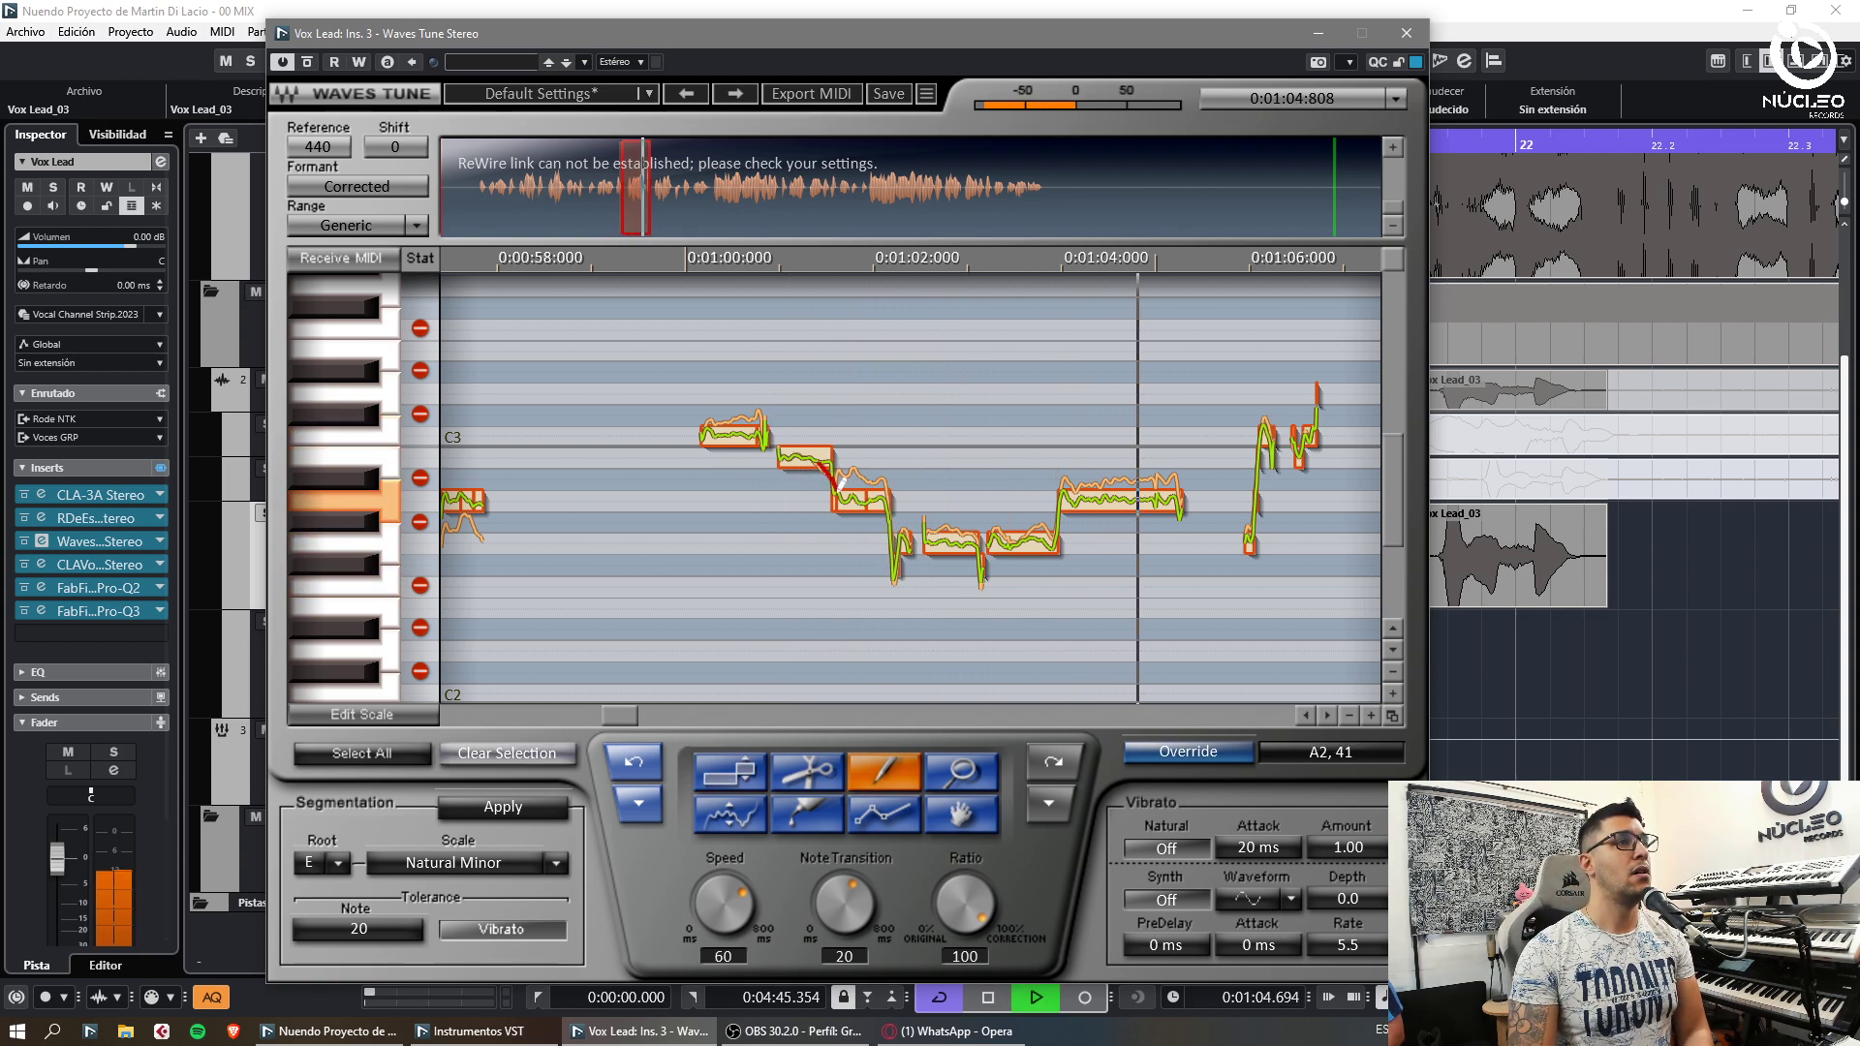
Draw a descending pitch curve with the pencil between the B2 and A2 notes near 1:01.5 and play it back
left_click_drag(841, 481, 837, 496)
key("space")
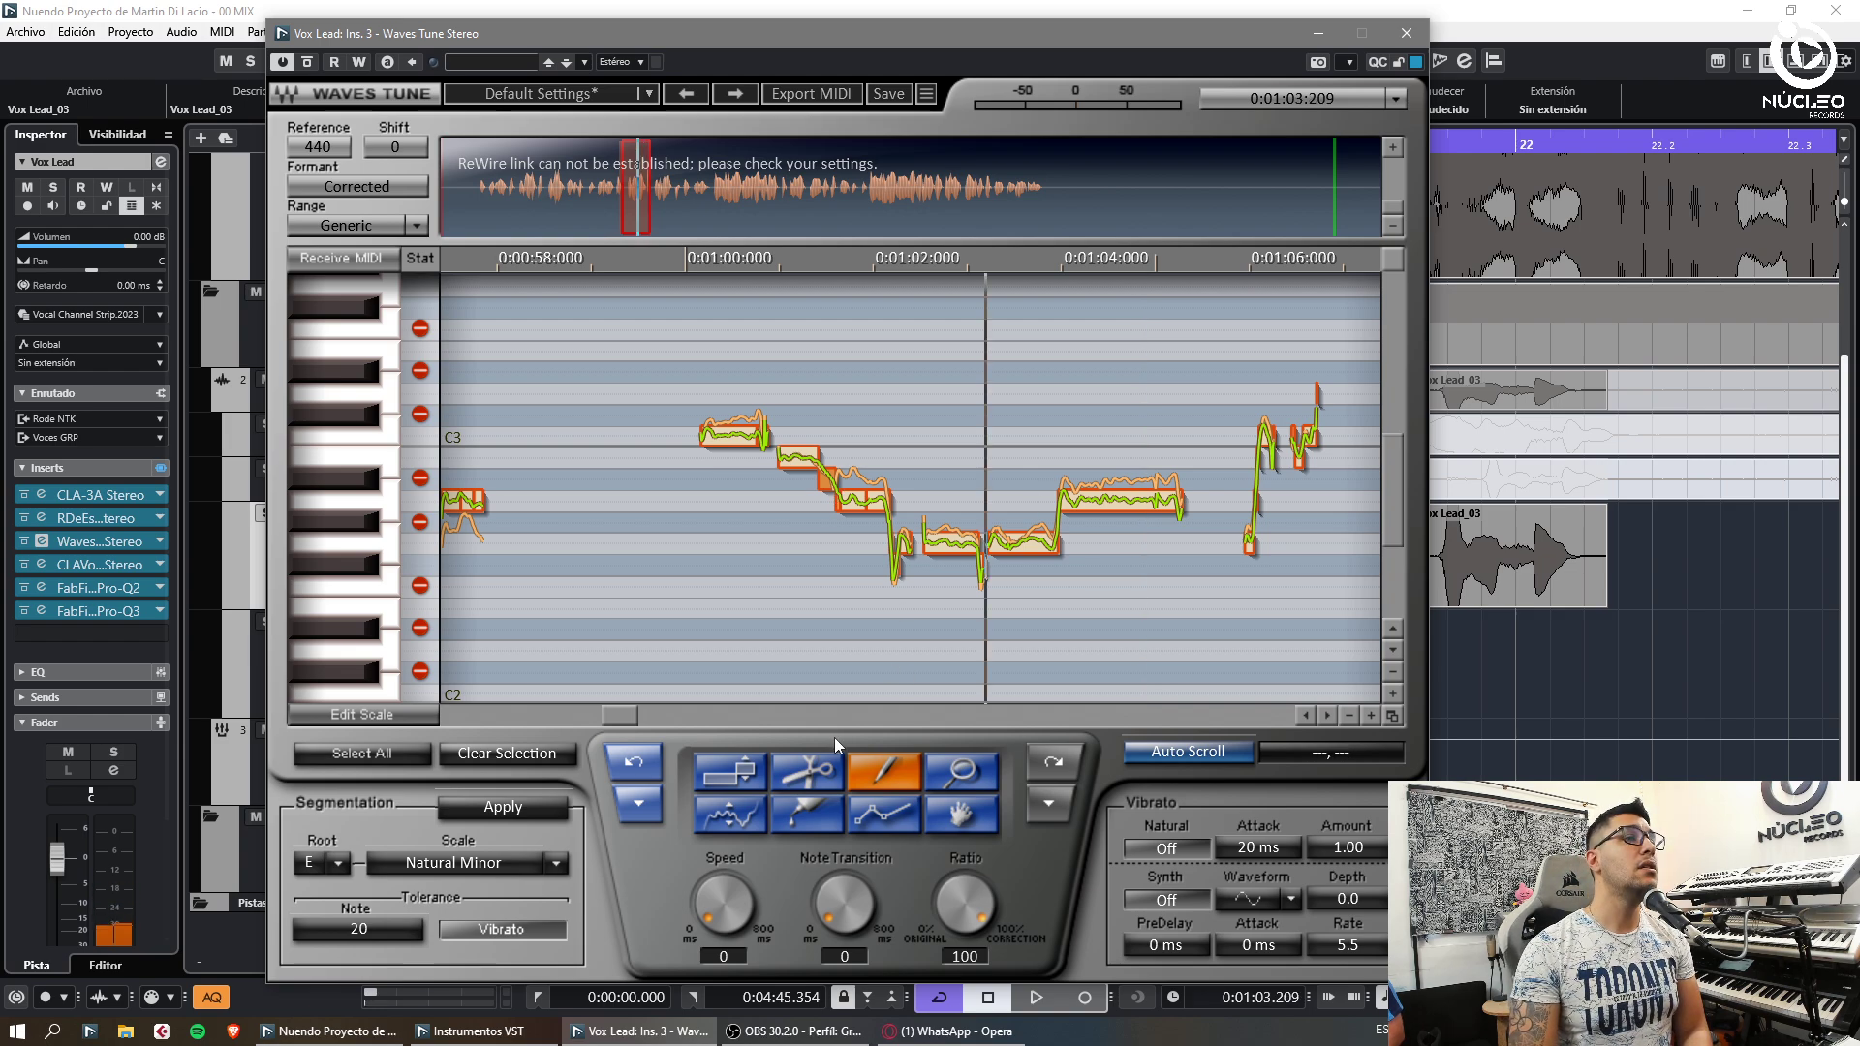
key("space")
Redraw the start of the long note near 1:04 as a rising curve and raise the rest of it to B2
left_click(883, 772)
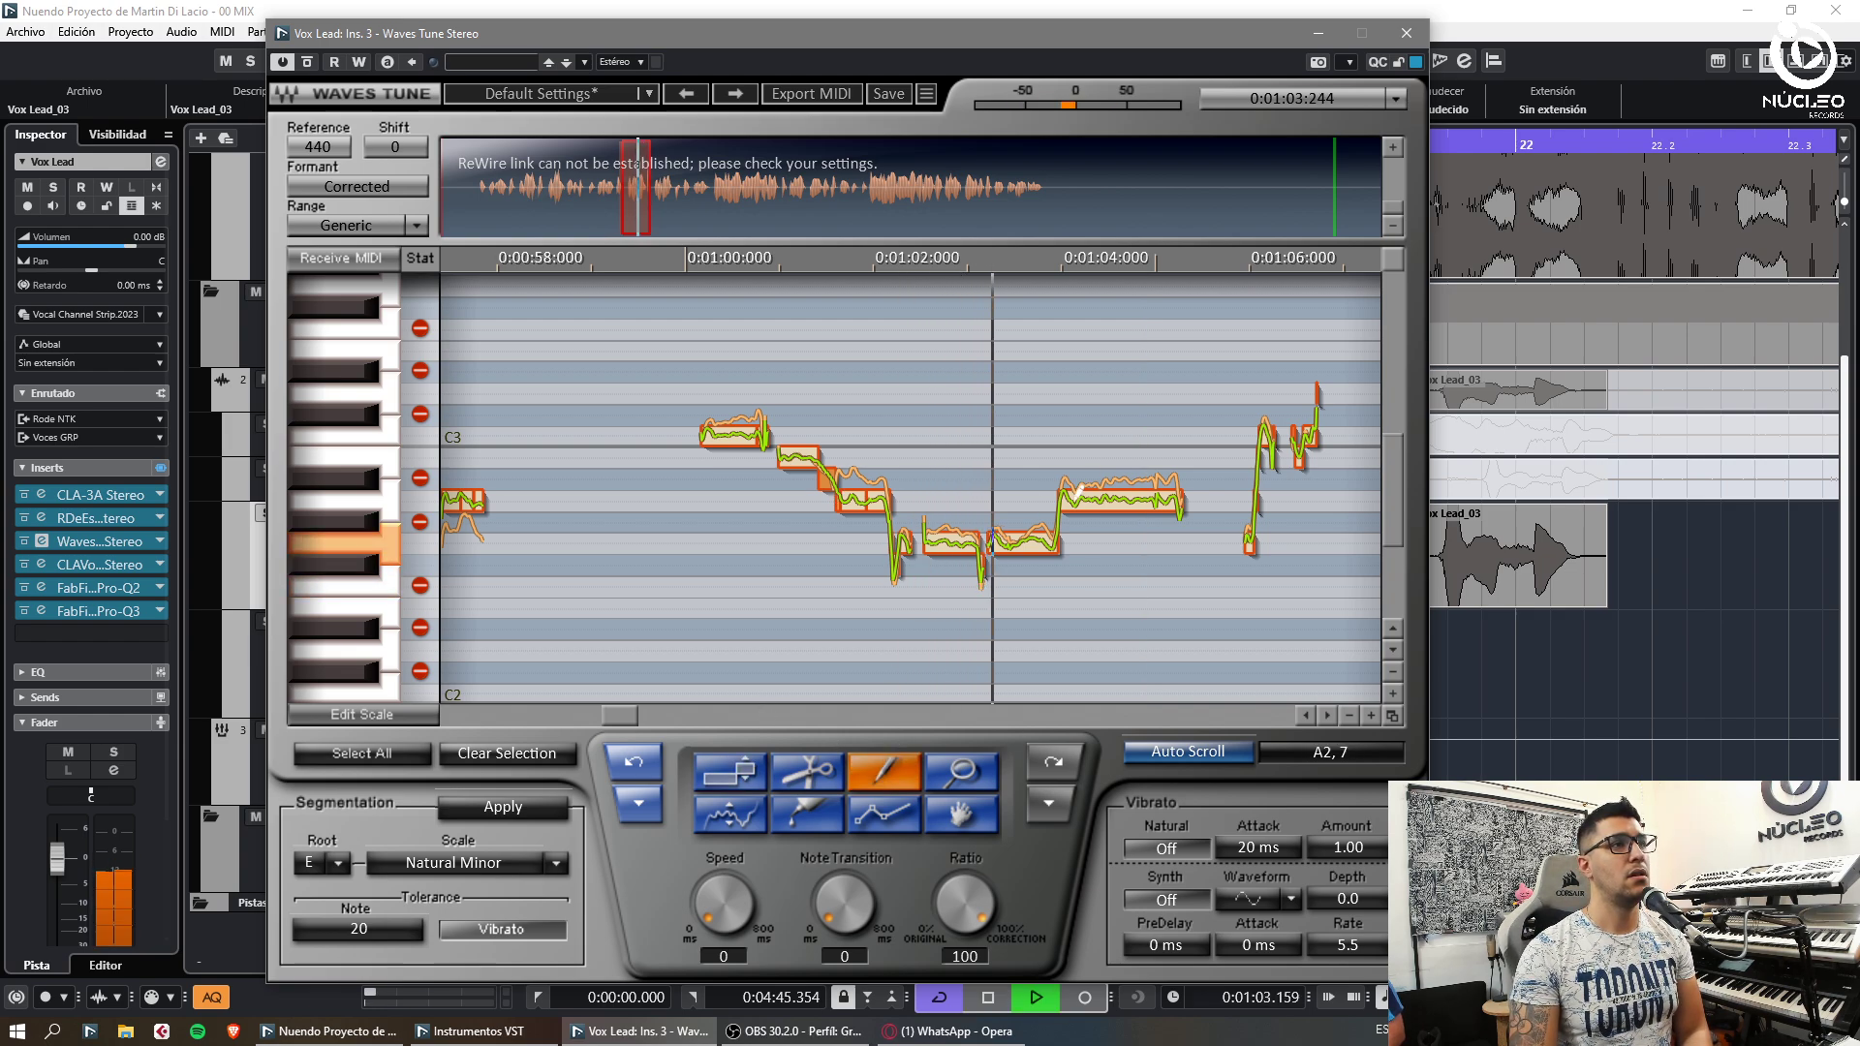
key("space")
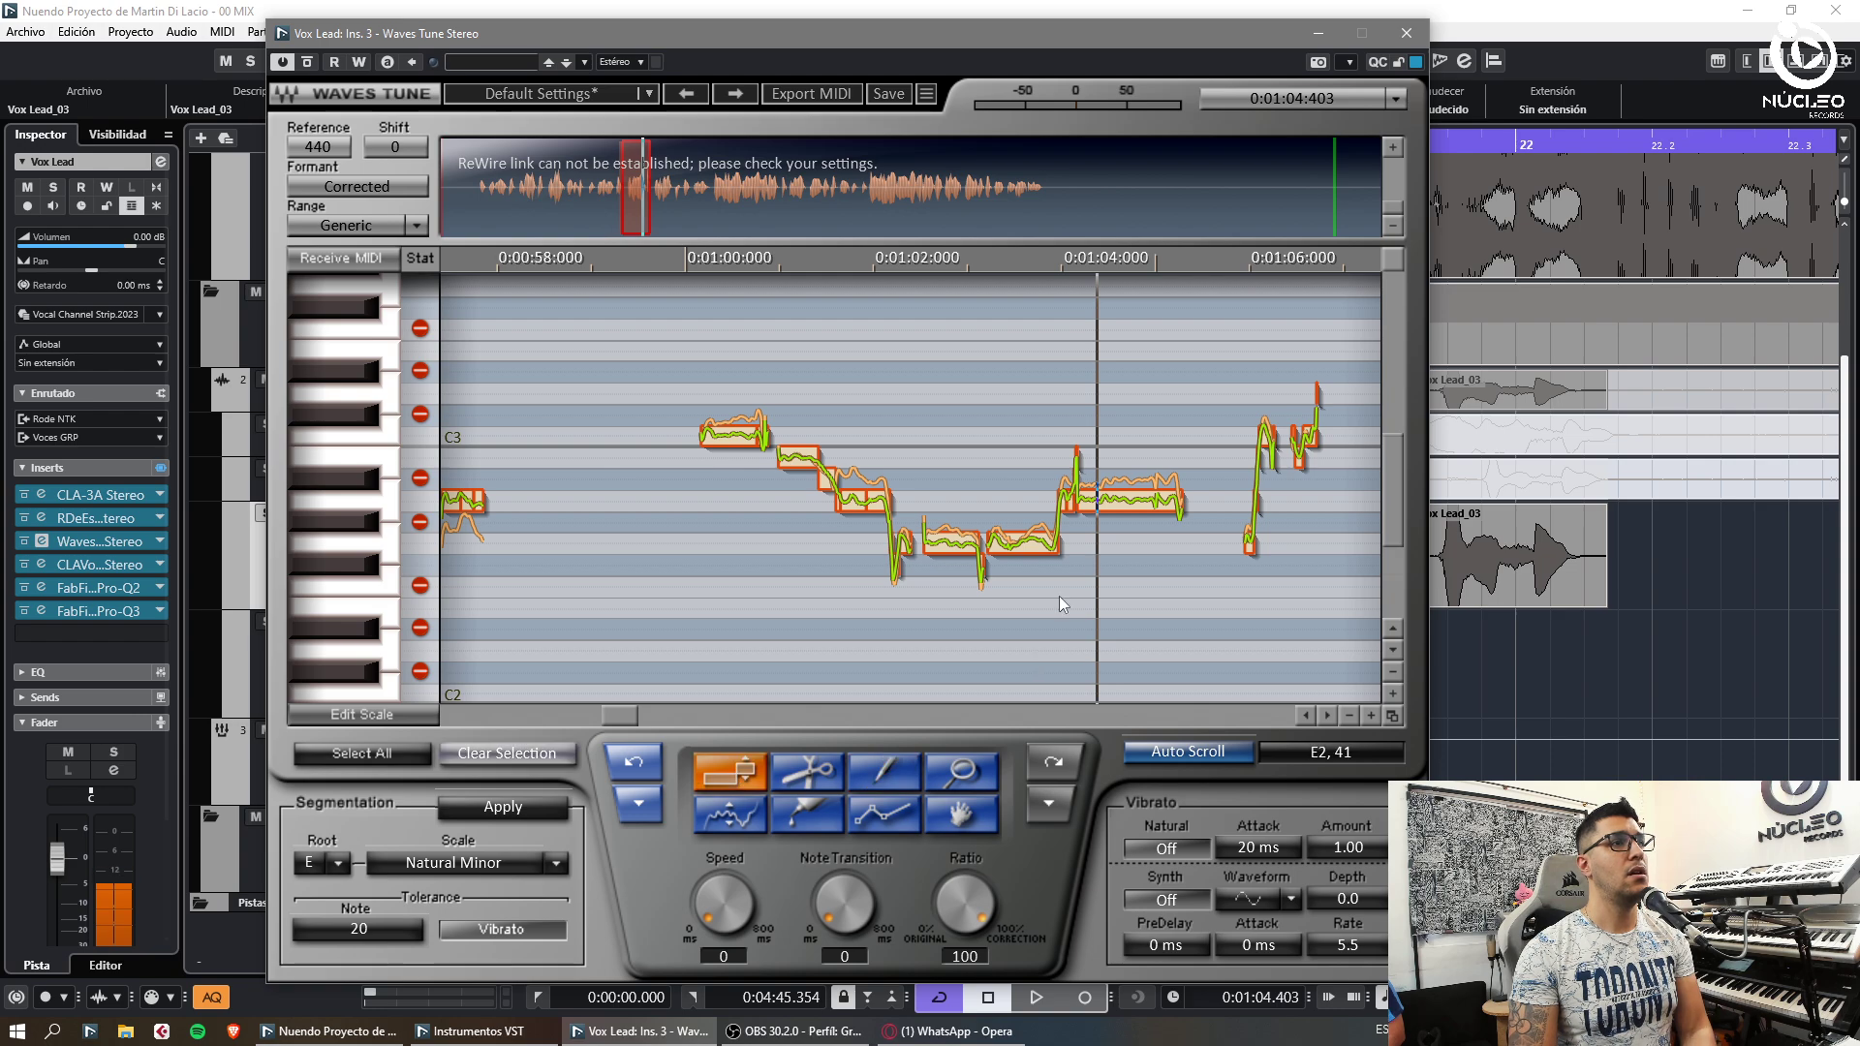
key("space")
left_click(901, 810)
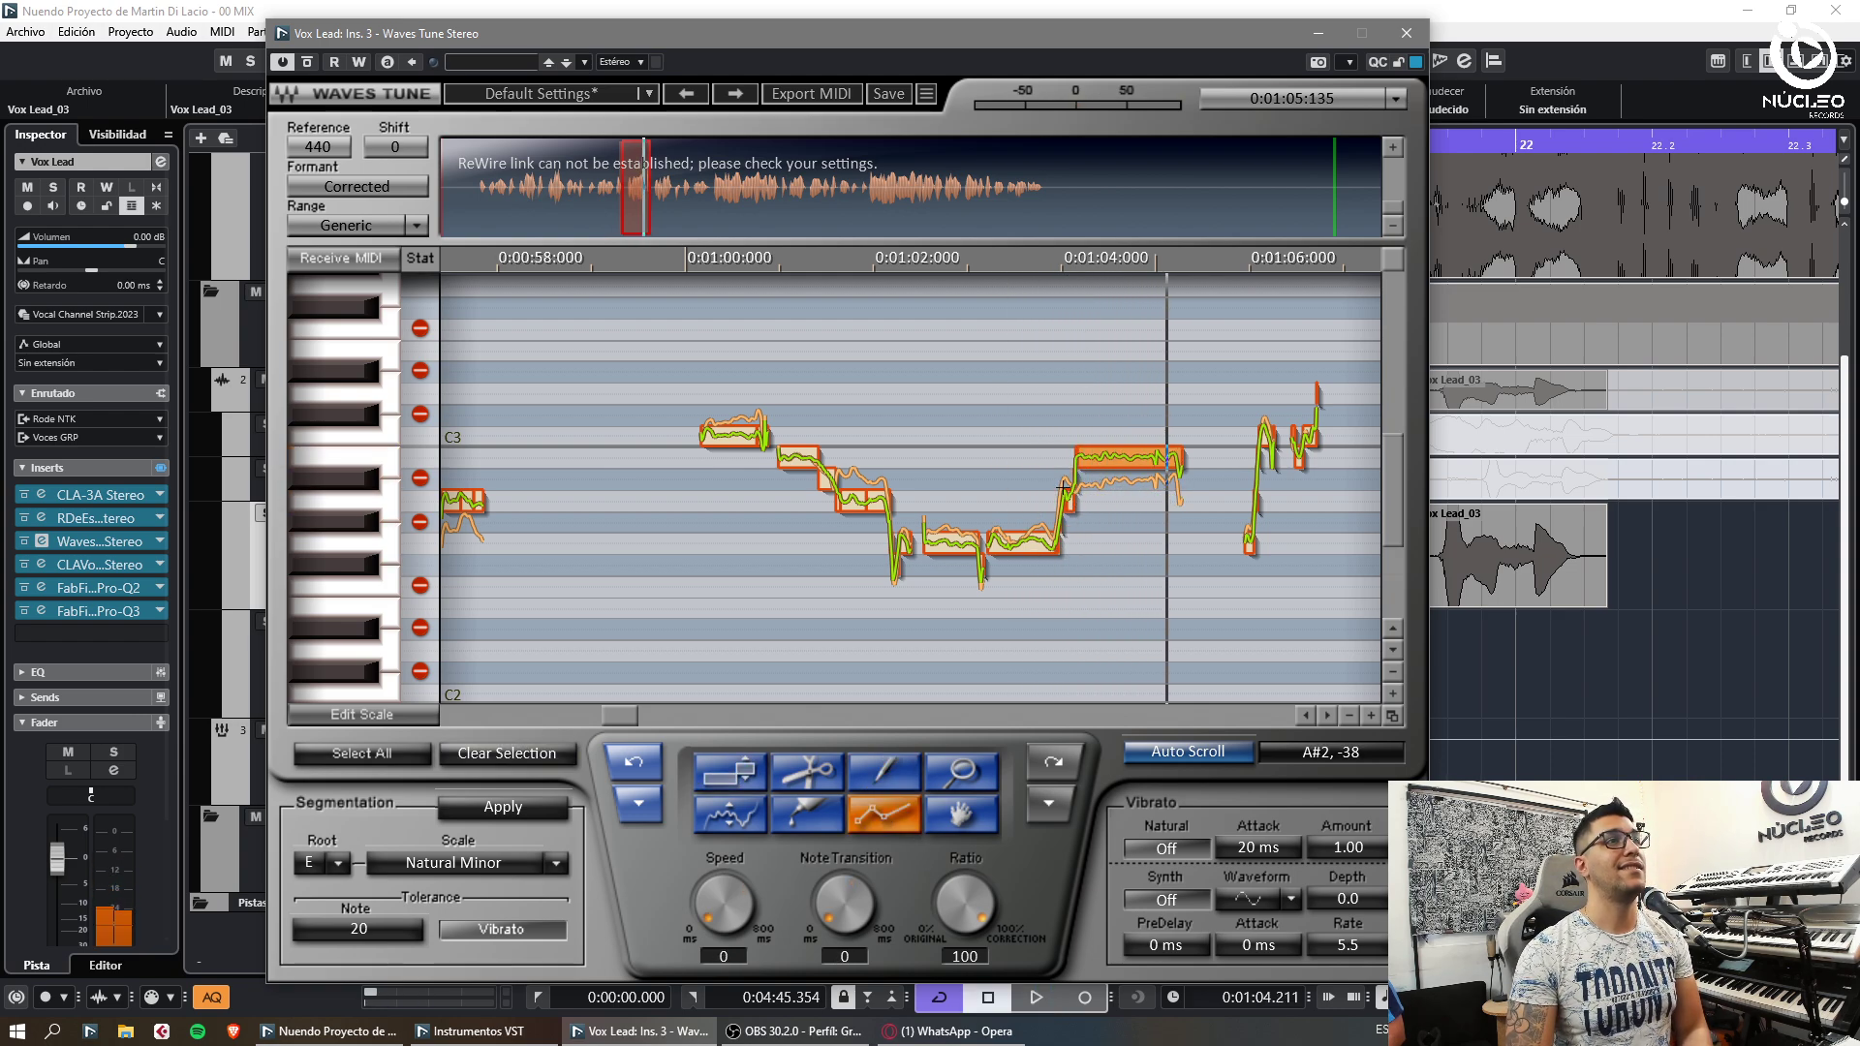
key("space")
left_click(770, 771)
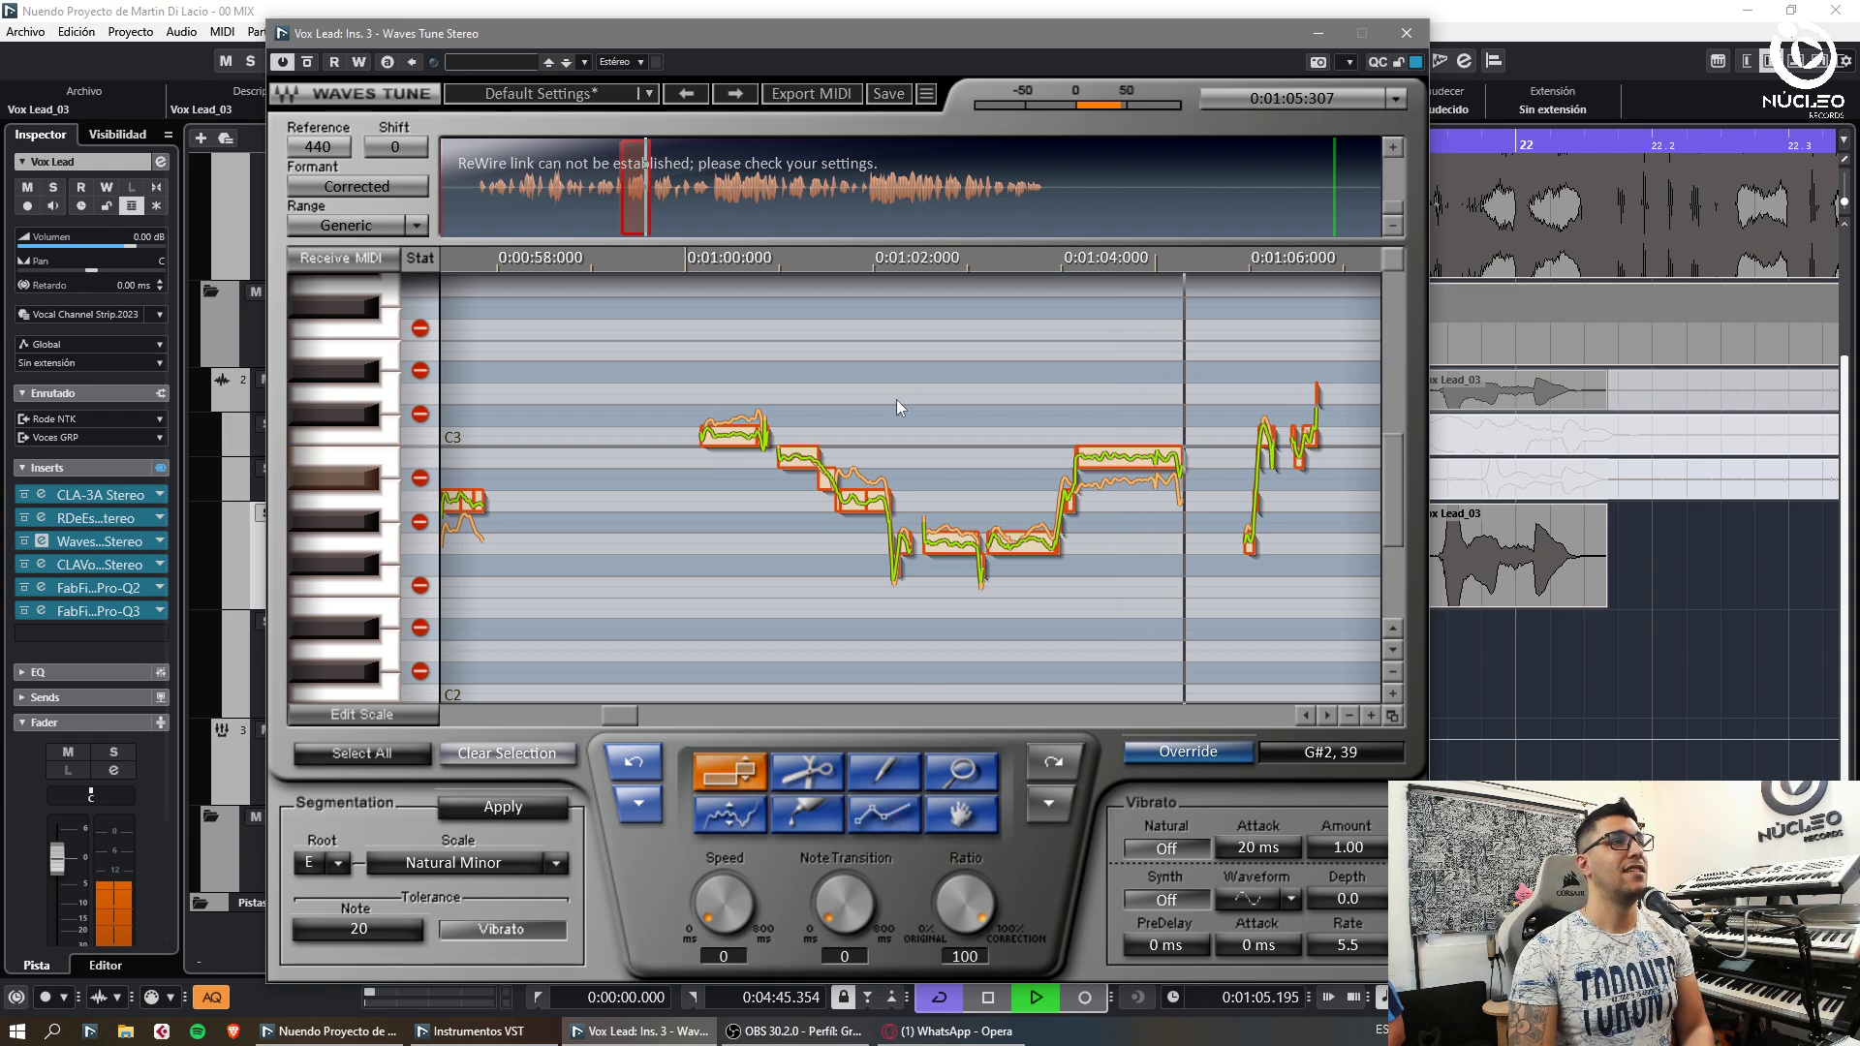
Lower the short notes near 1:06.5 to B2 and continue playback
left_click(659, 207)
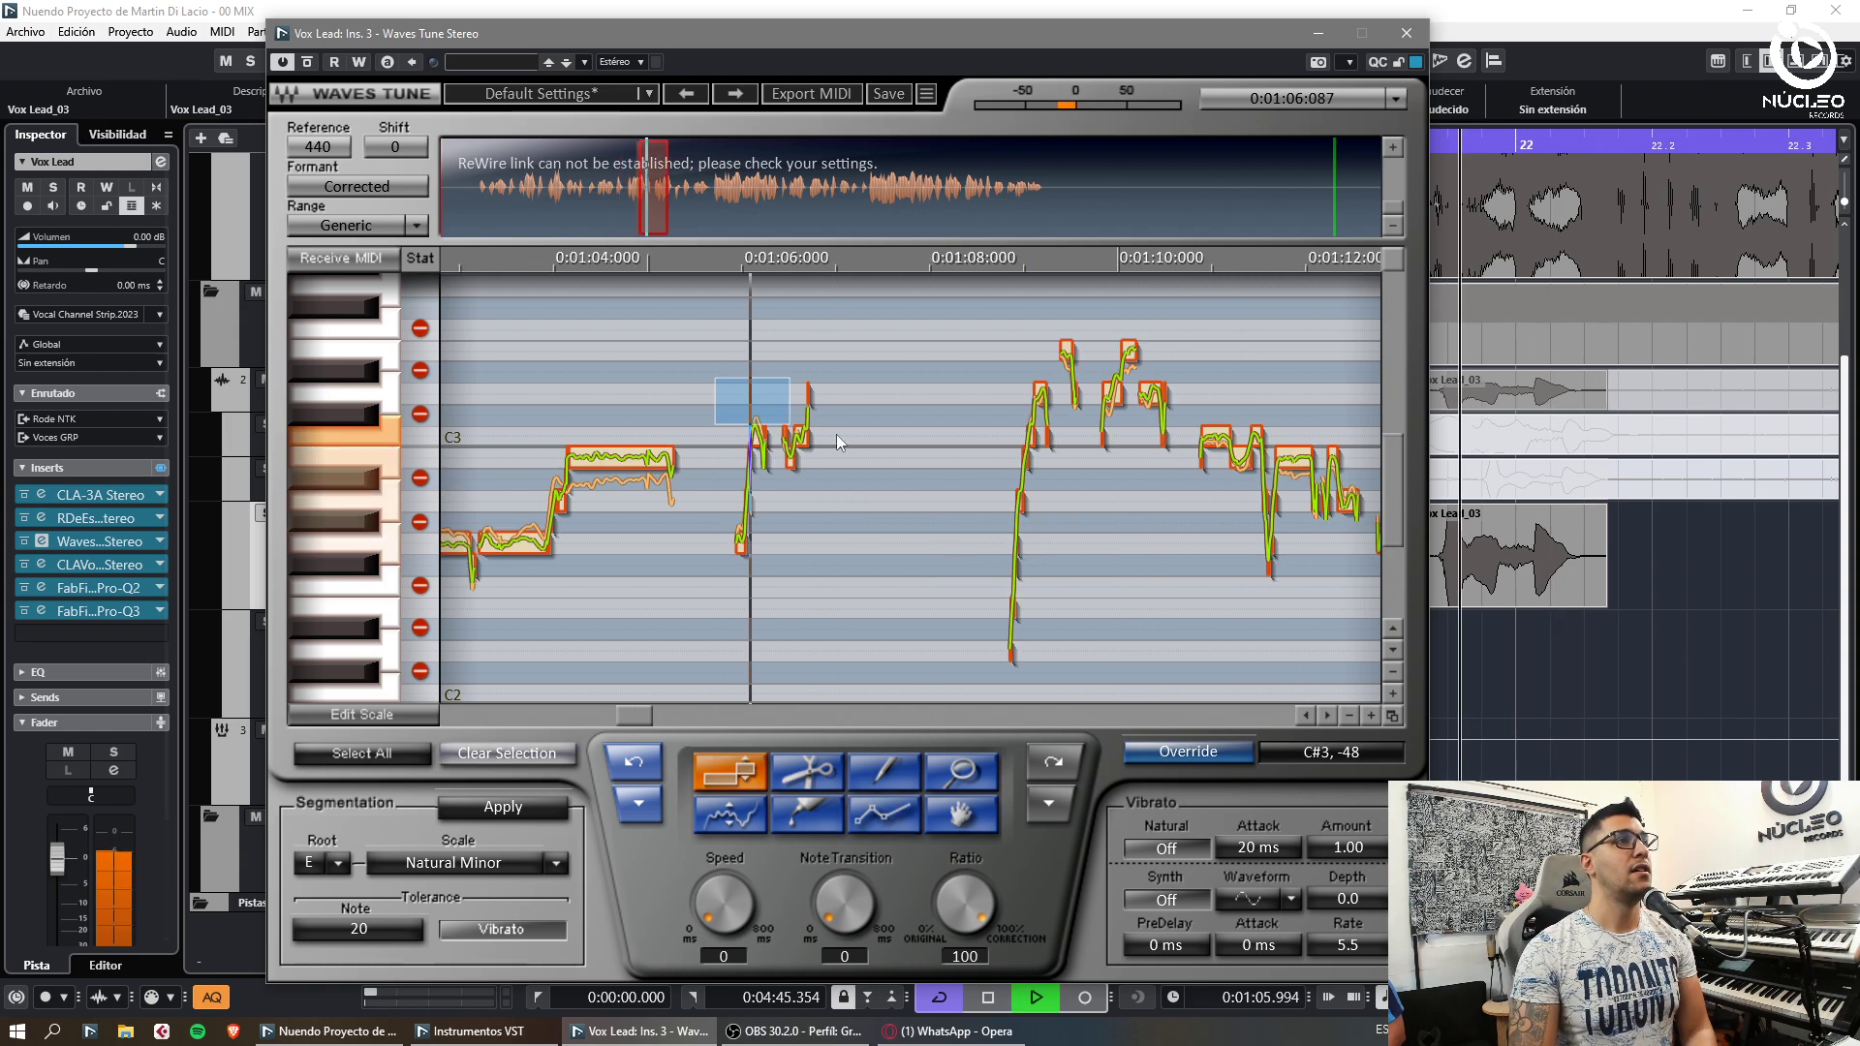
left_click_drag(835, 434, 841, 465)
key("space")
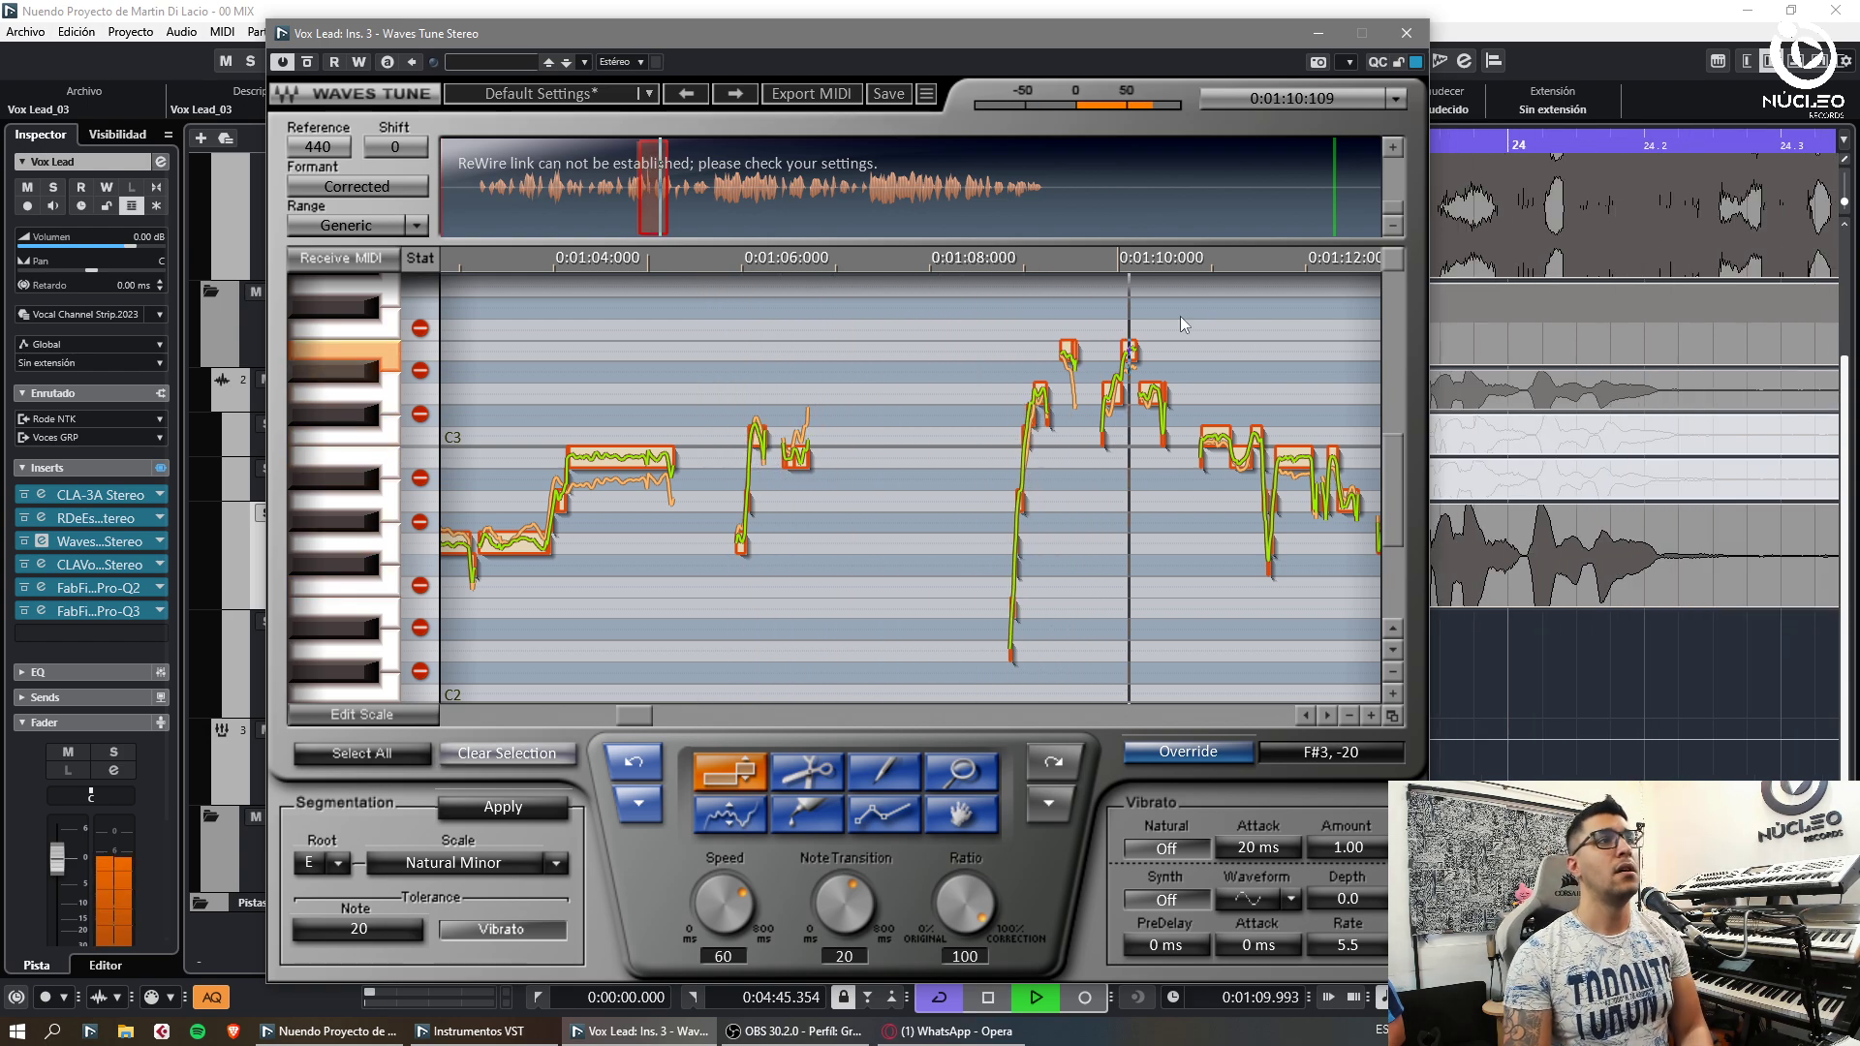
Raise the three consecutive notes from about 1:09.9 to 1:10.4 to E3, F3 and E3, checking by ear
key("KP_Subtract")
left_click_drag(1113, 374, 1151, 351)
key("KP_Subtract")
key("space")
key("space")
Raise the note near 1:11 to D3 and the one near 1:11.3 to C3, replaying the phrase
left_click_drag(1216, 438, 1217, 395)
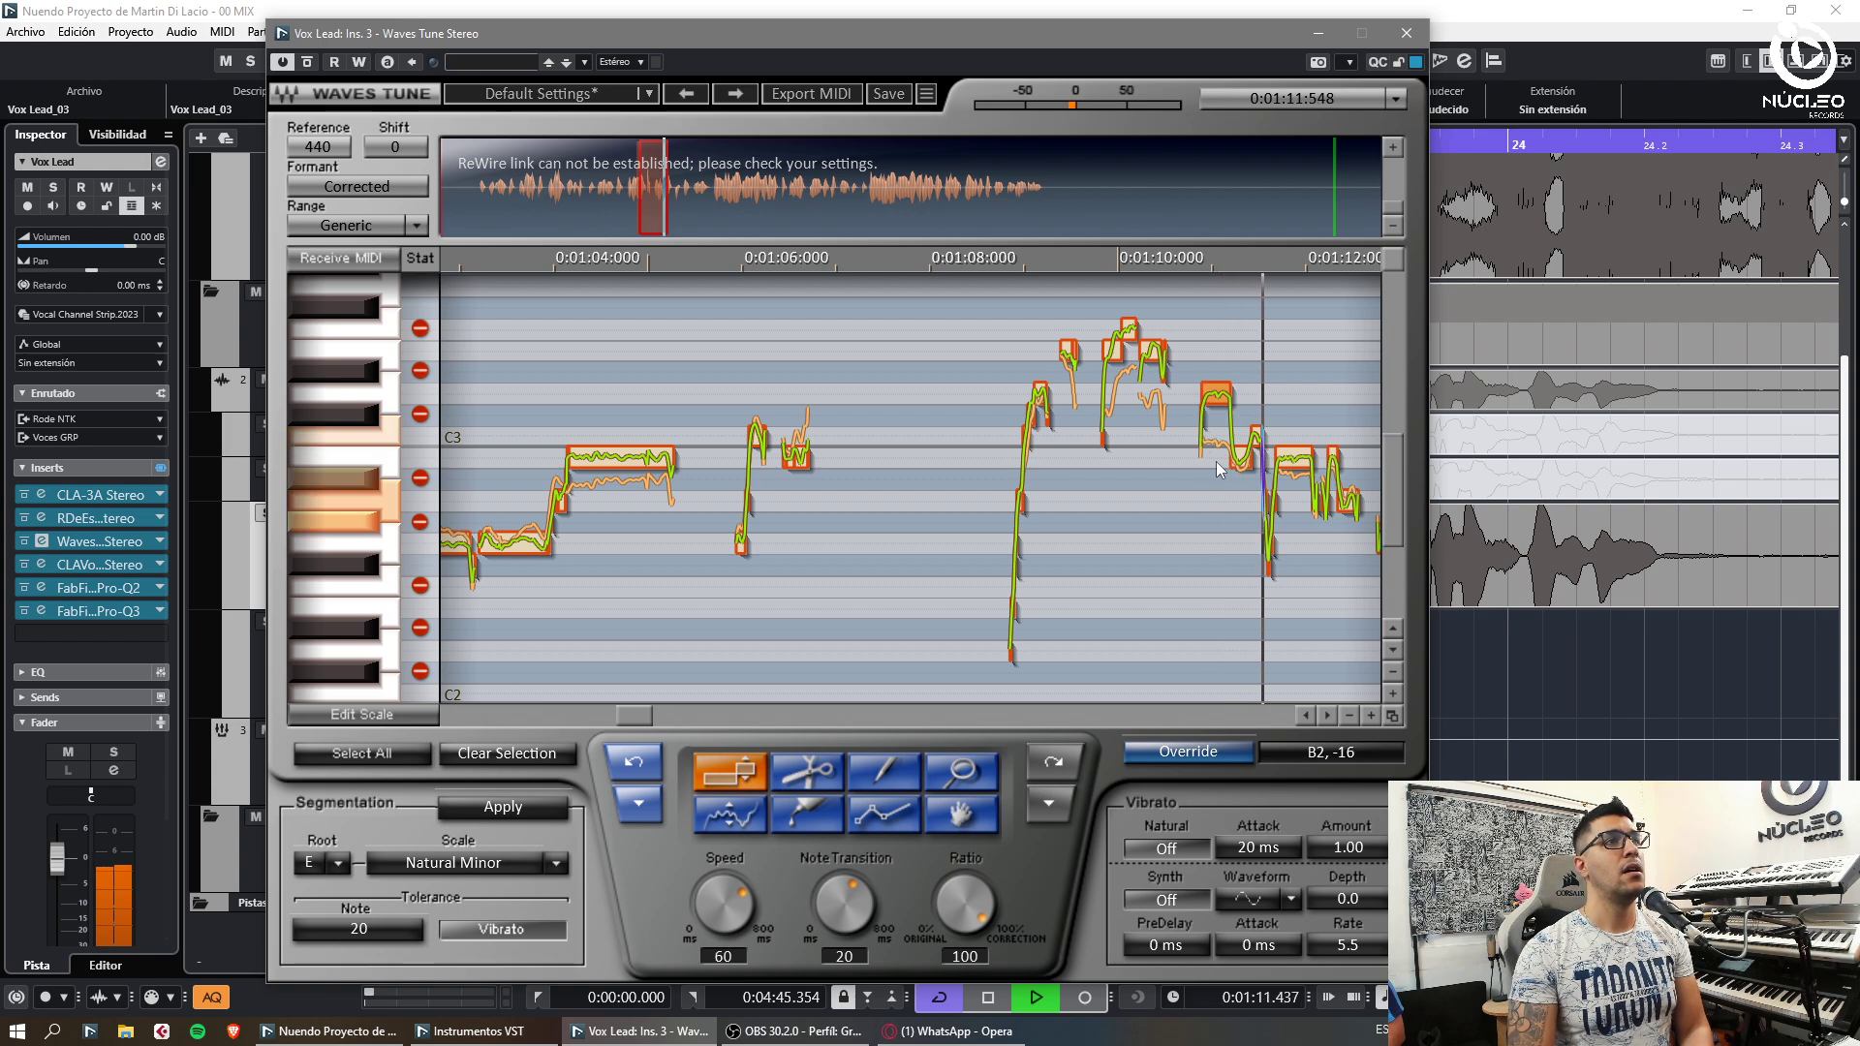
key("KP_Subtract")
left_click_drag(1241, 459, 1241, 438)
key("space")
key("space")
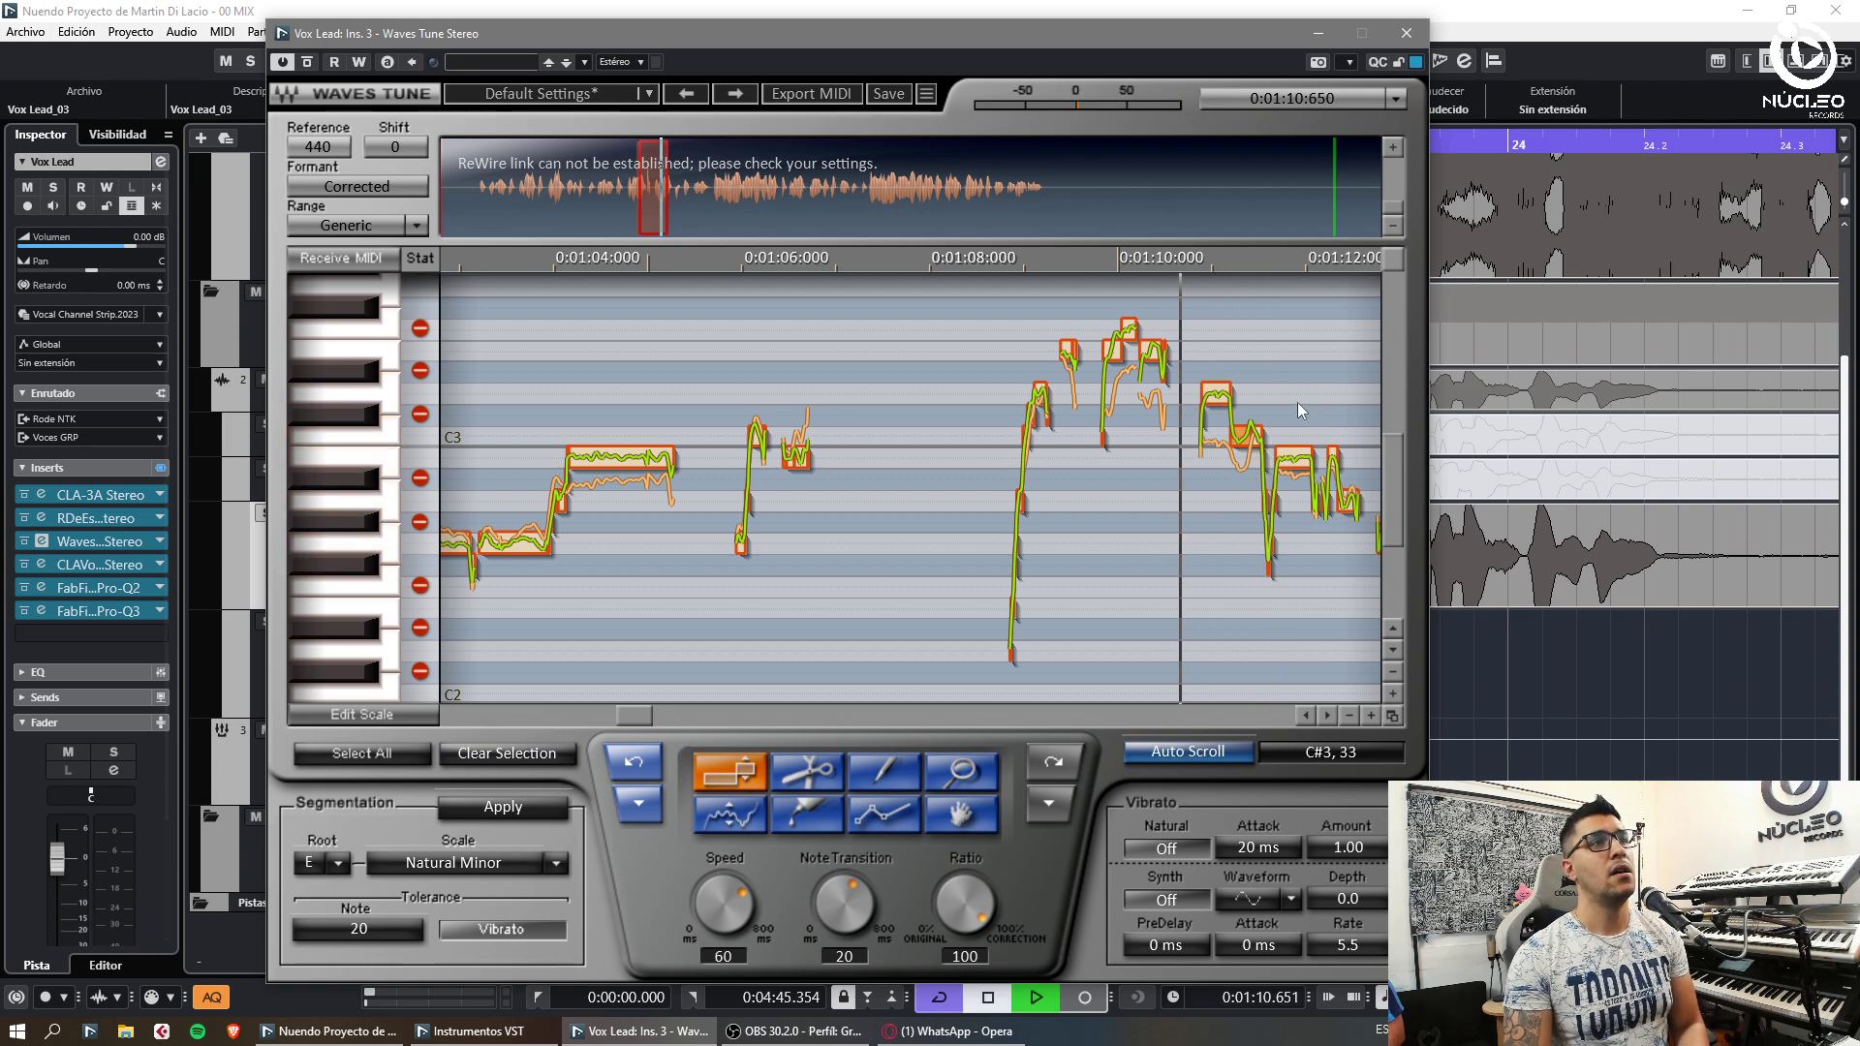
Raise the note near 1:11.9 to C3 and replay the end of the phrase
left_click_drag(1211, 345, 1261, 444)
left_click_drag(1247, 438, 1293, 438)
key("space")
key("space")
key("space")
key("space")
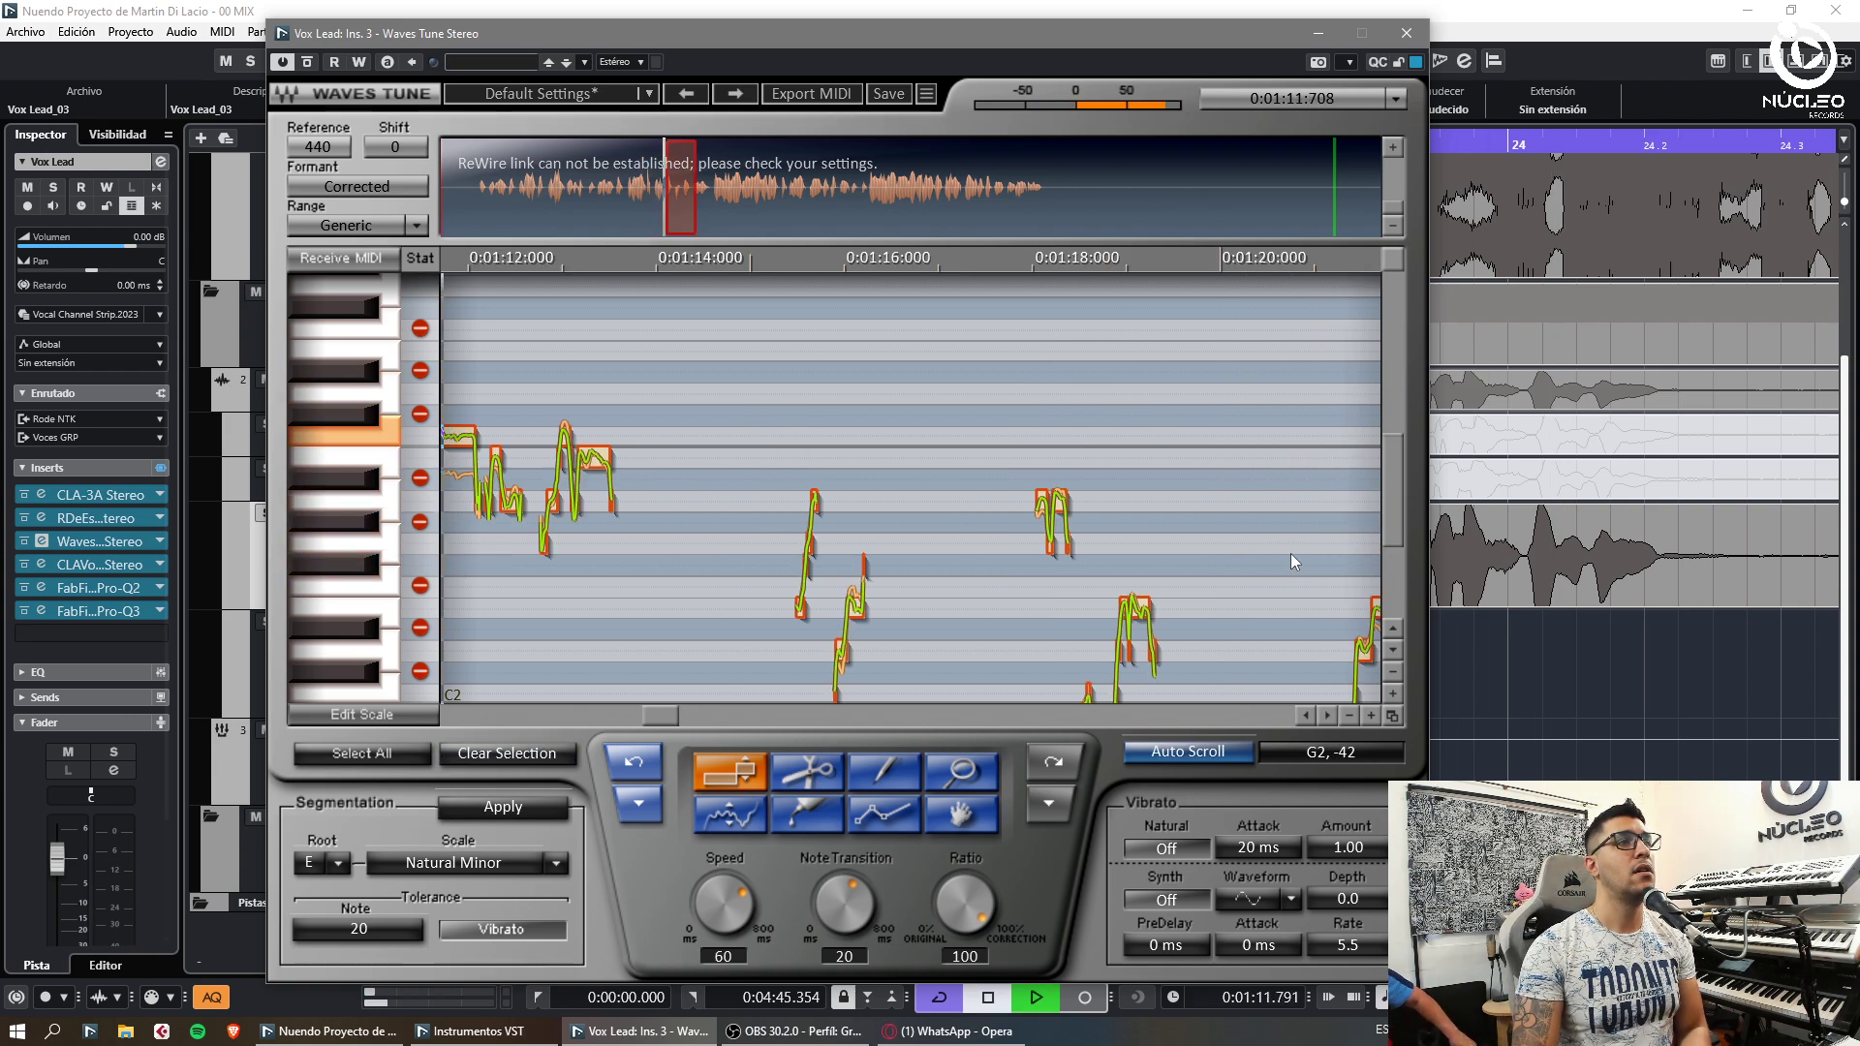
Raise the note near 1:12.4 to B2 and the one near 1:13.3 to C3 while replaying the passage
left_click_drag(510, 503, 512, 472)
key("space")
key("space")
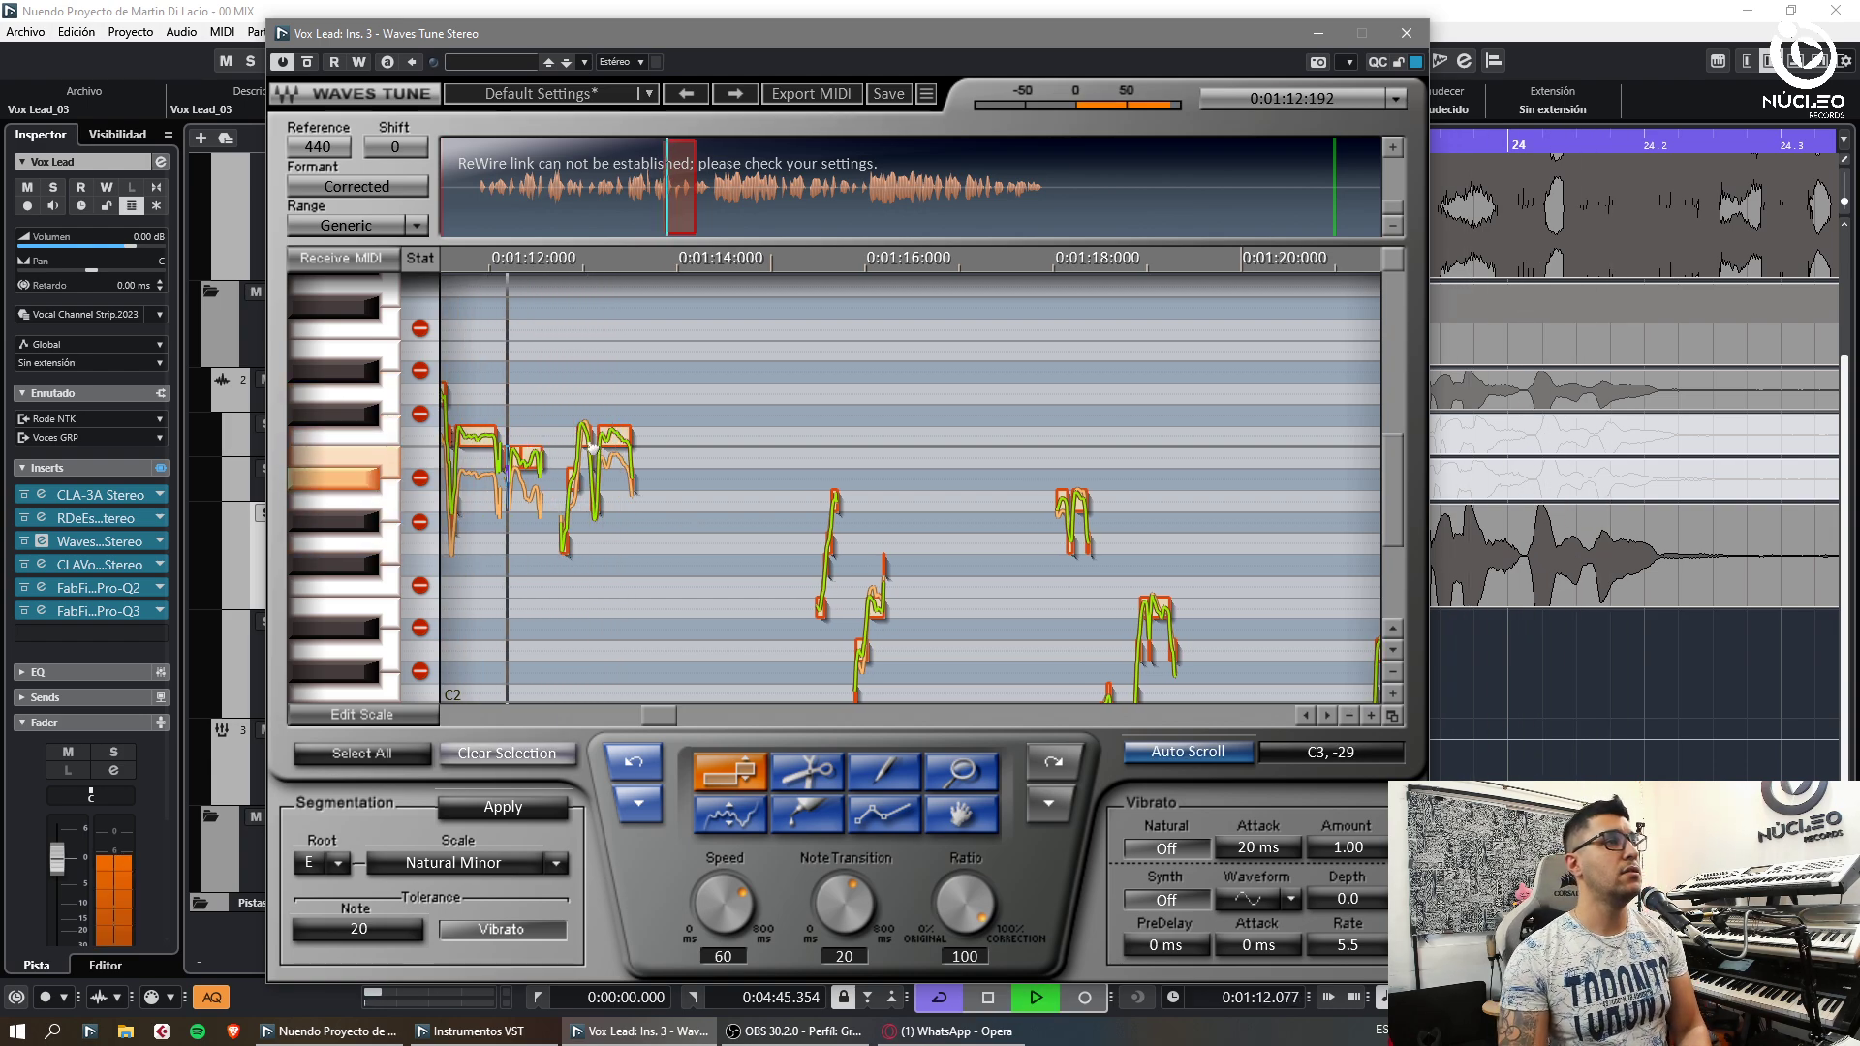
key("space")
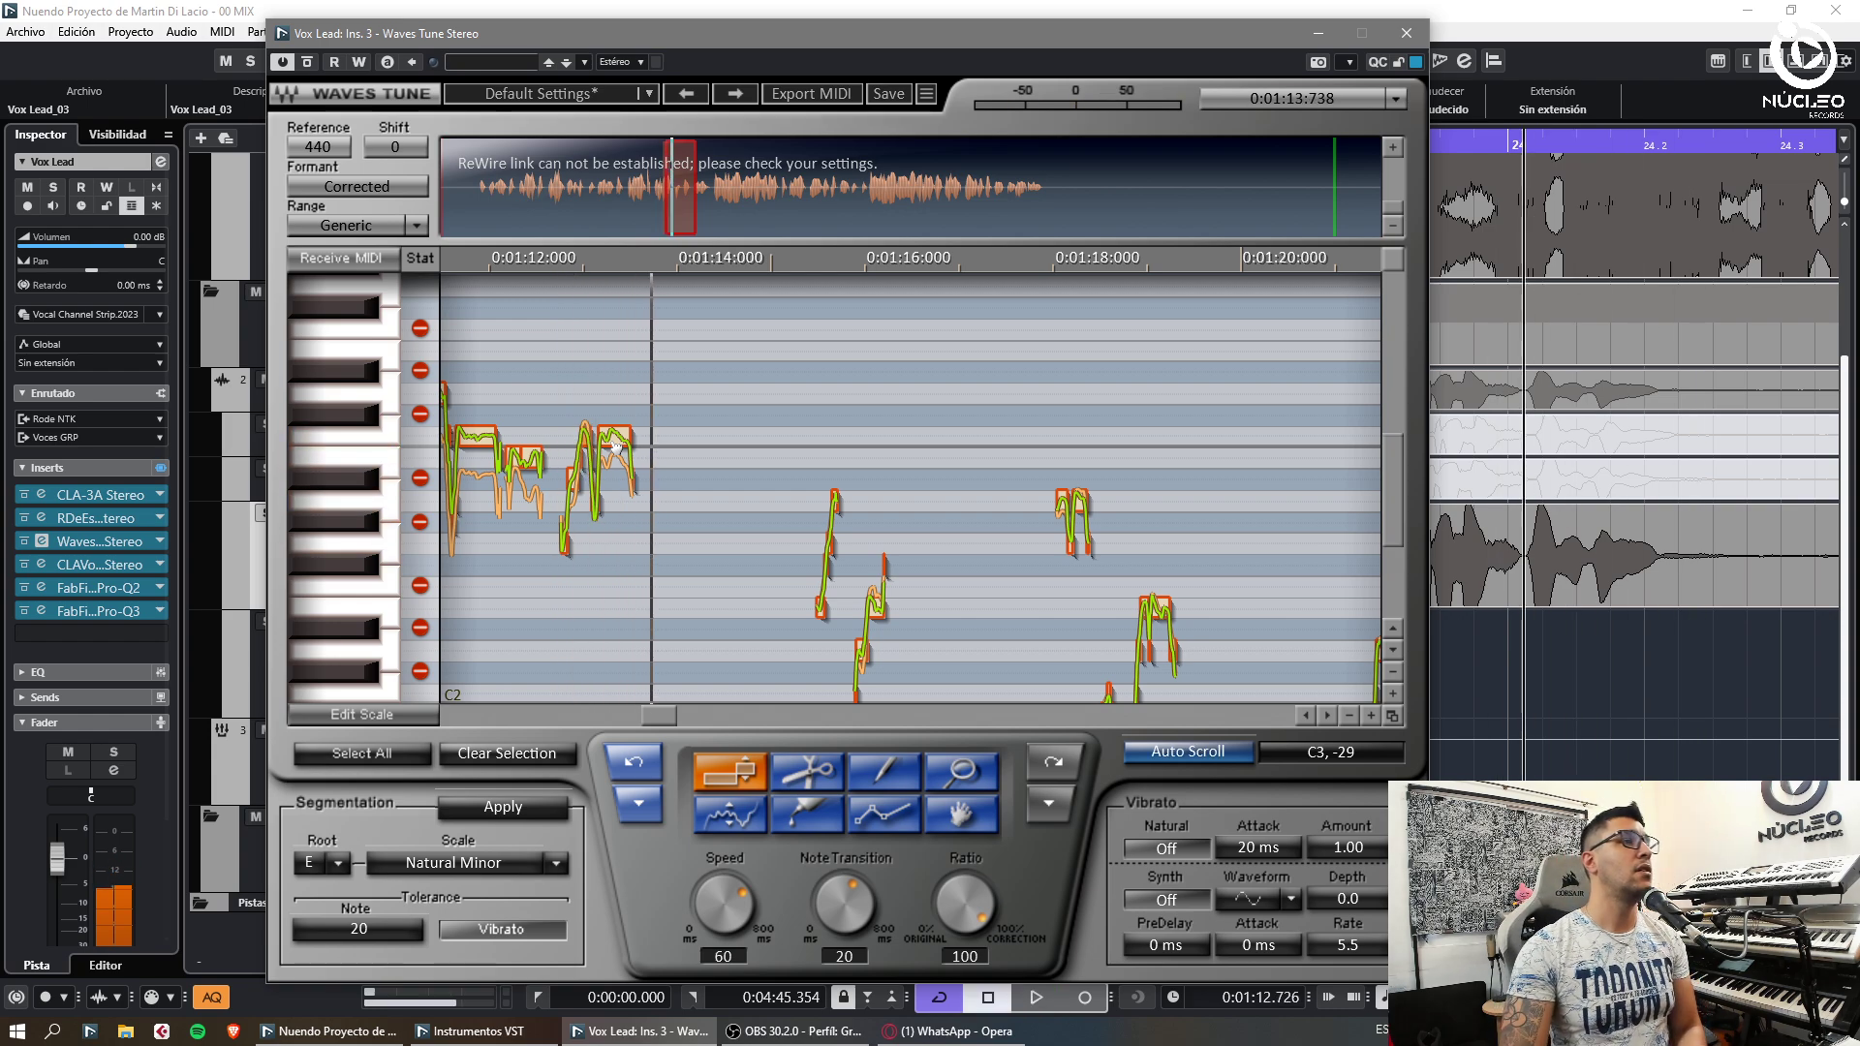
Raise the short note near 1:16.1 to F#2 and replay the phrase
key("space")
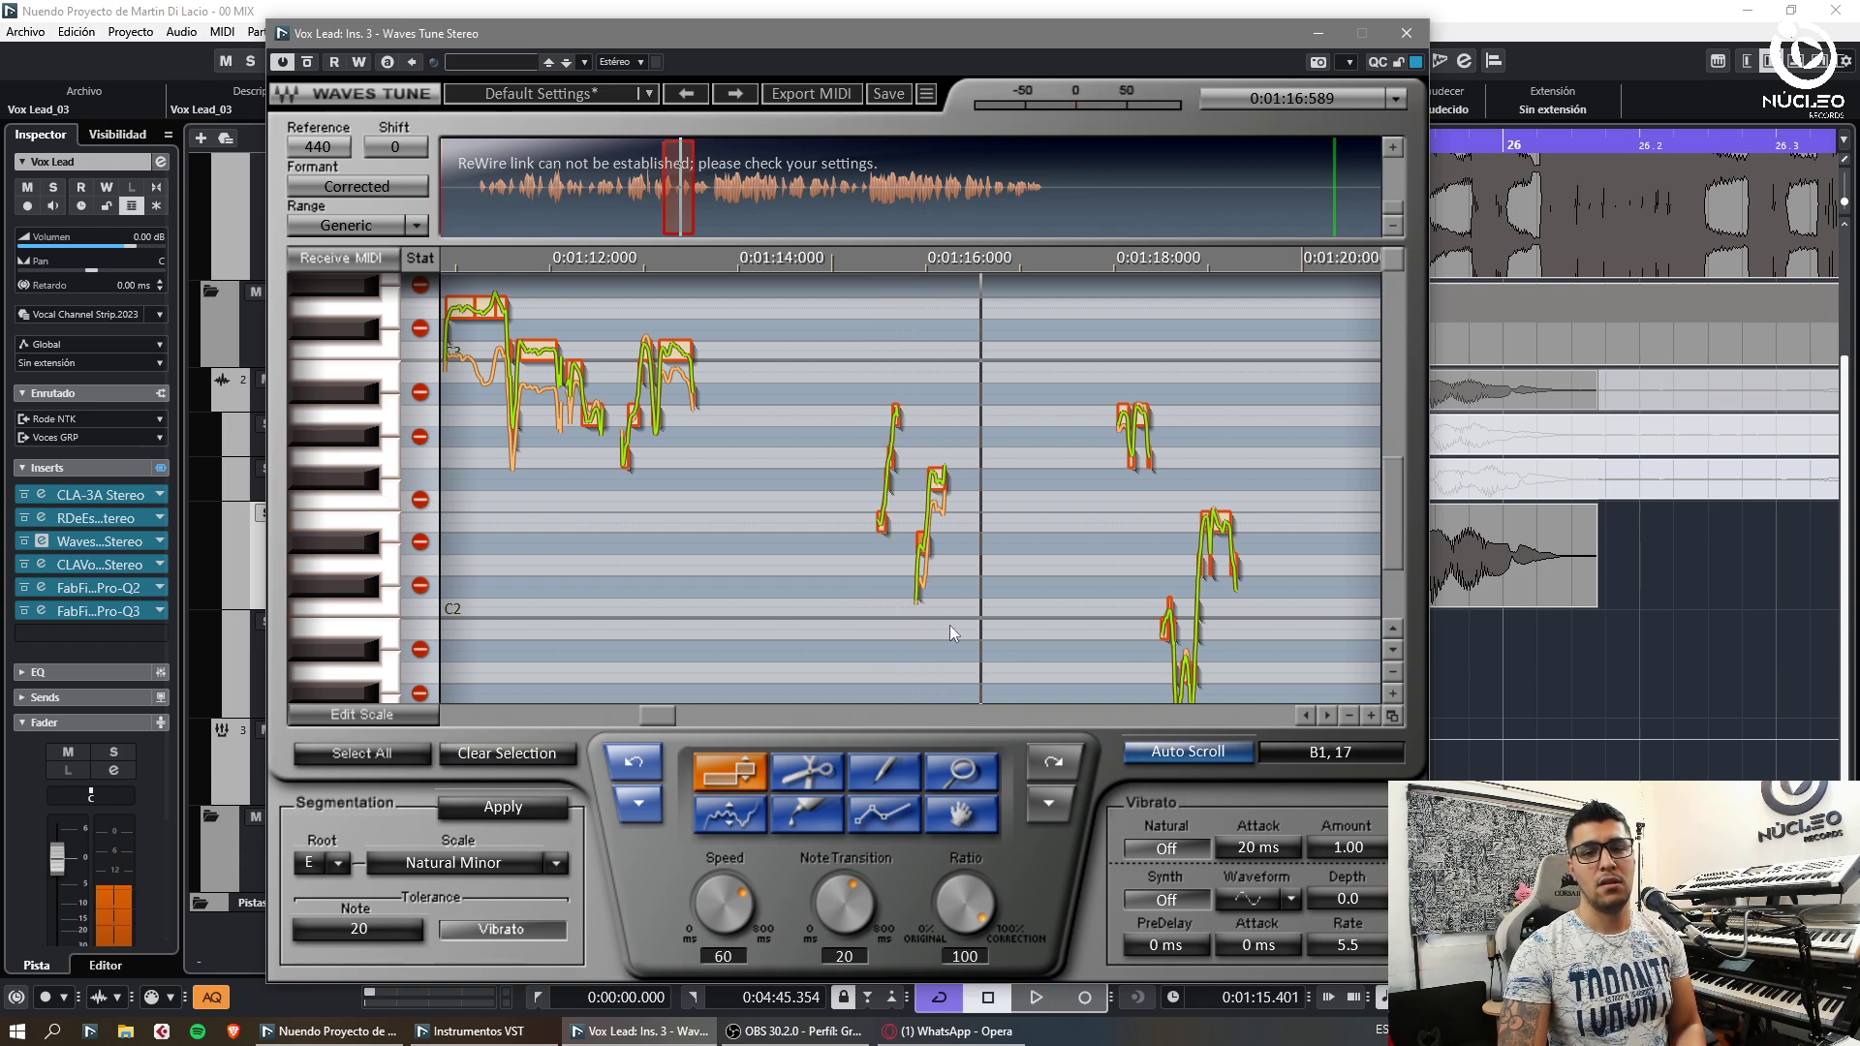
left_click_drag(937, 479, 937, 459)
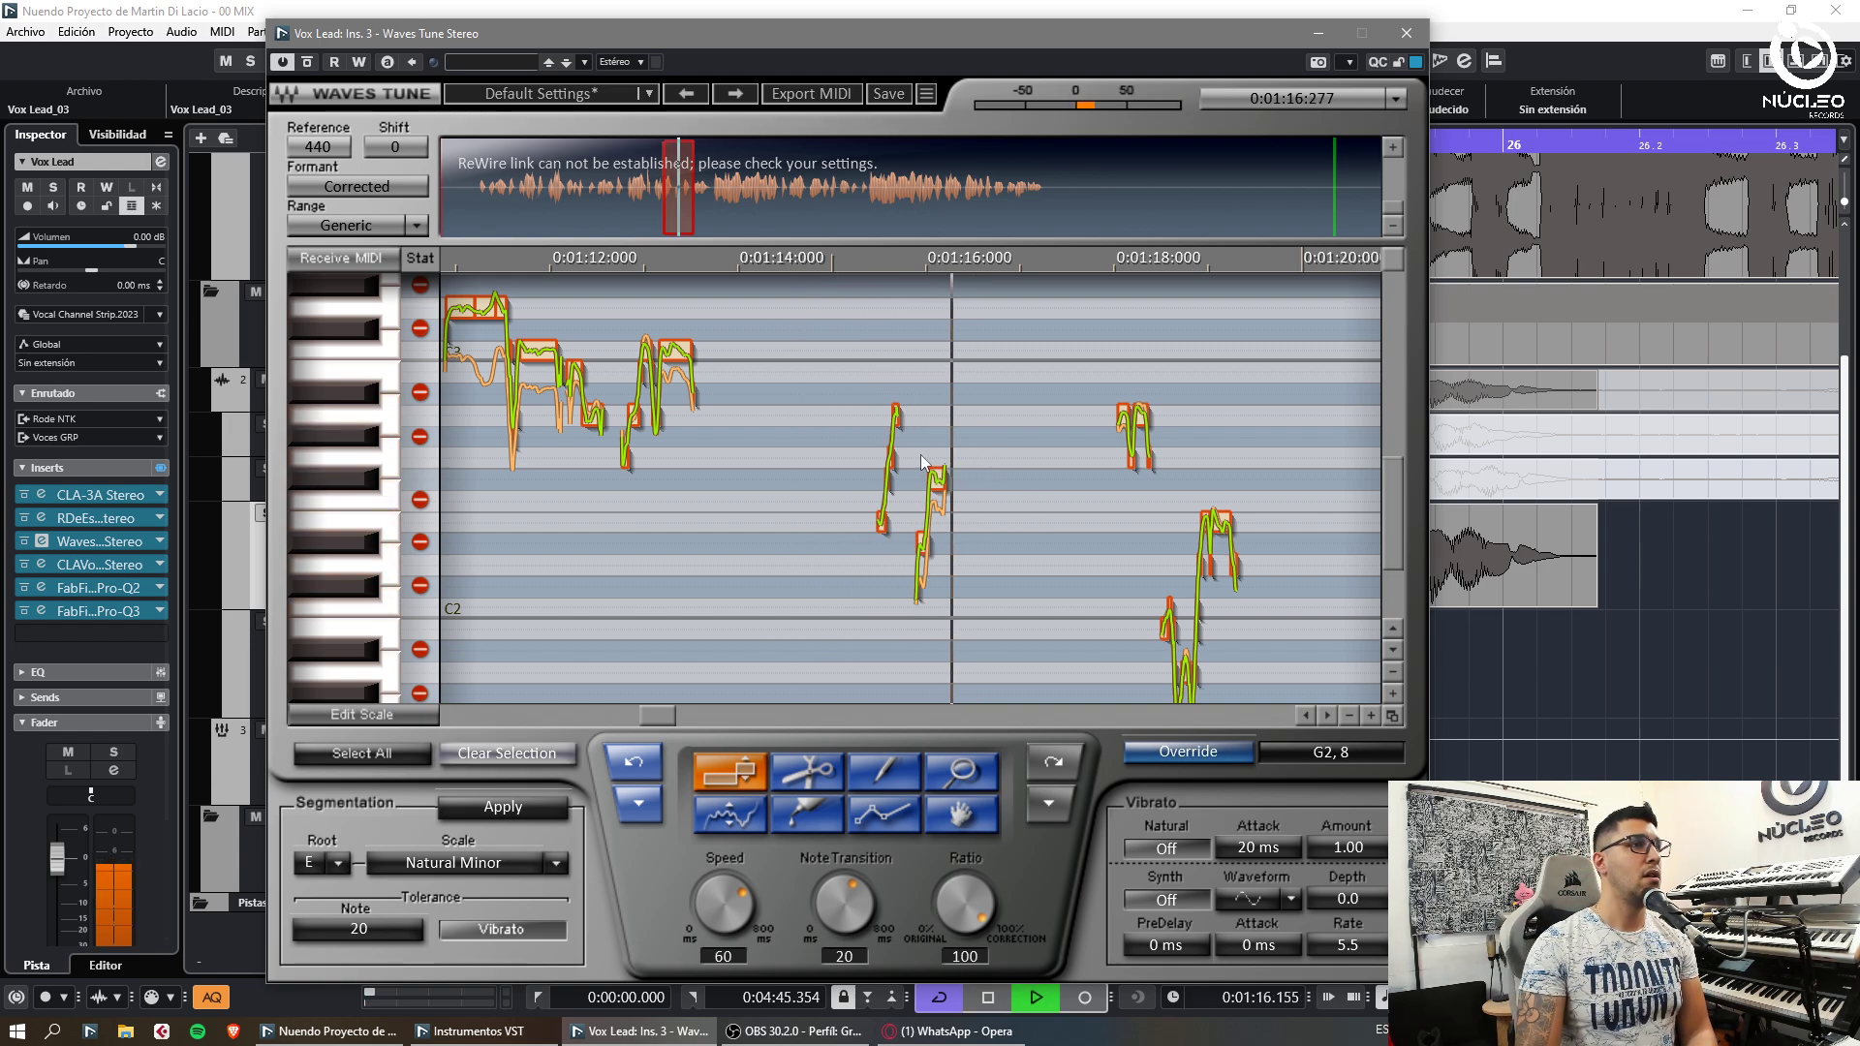
key("space")
key("space")
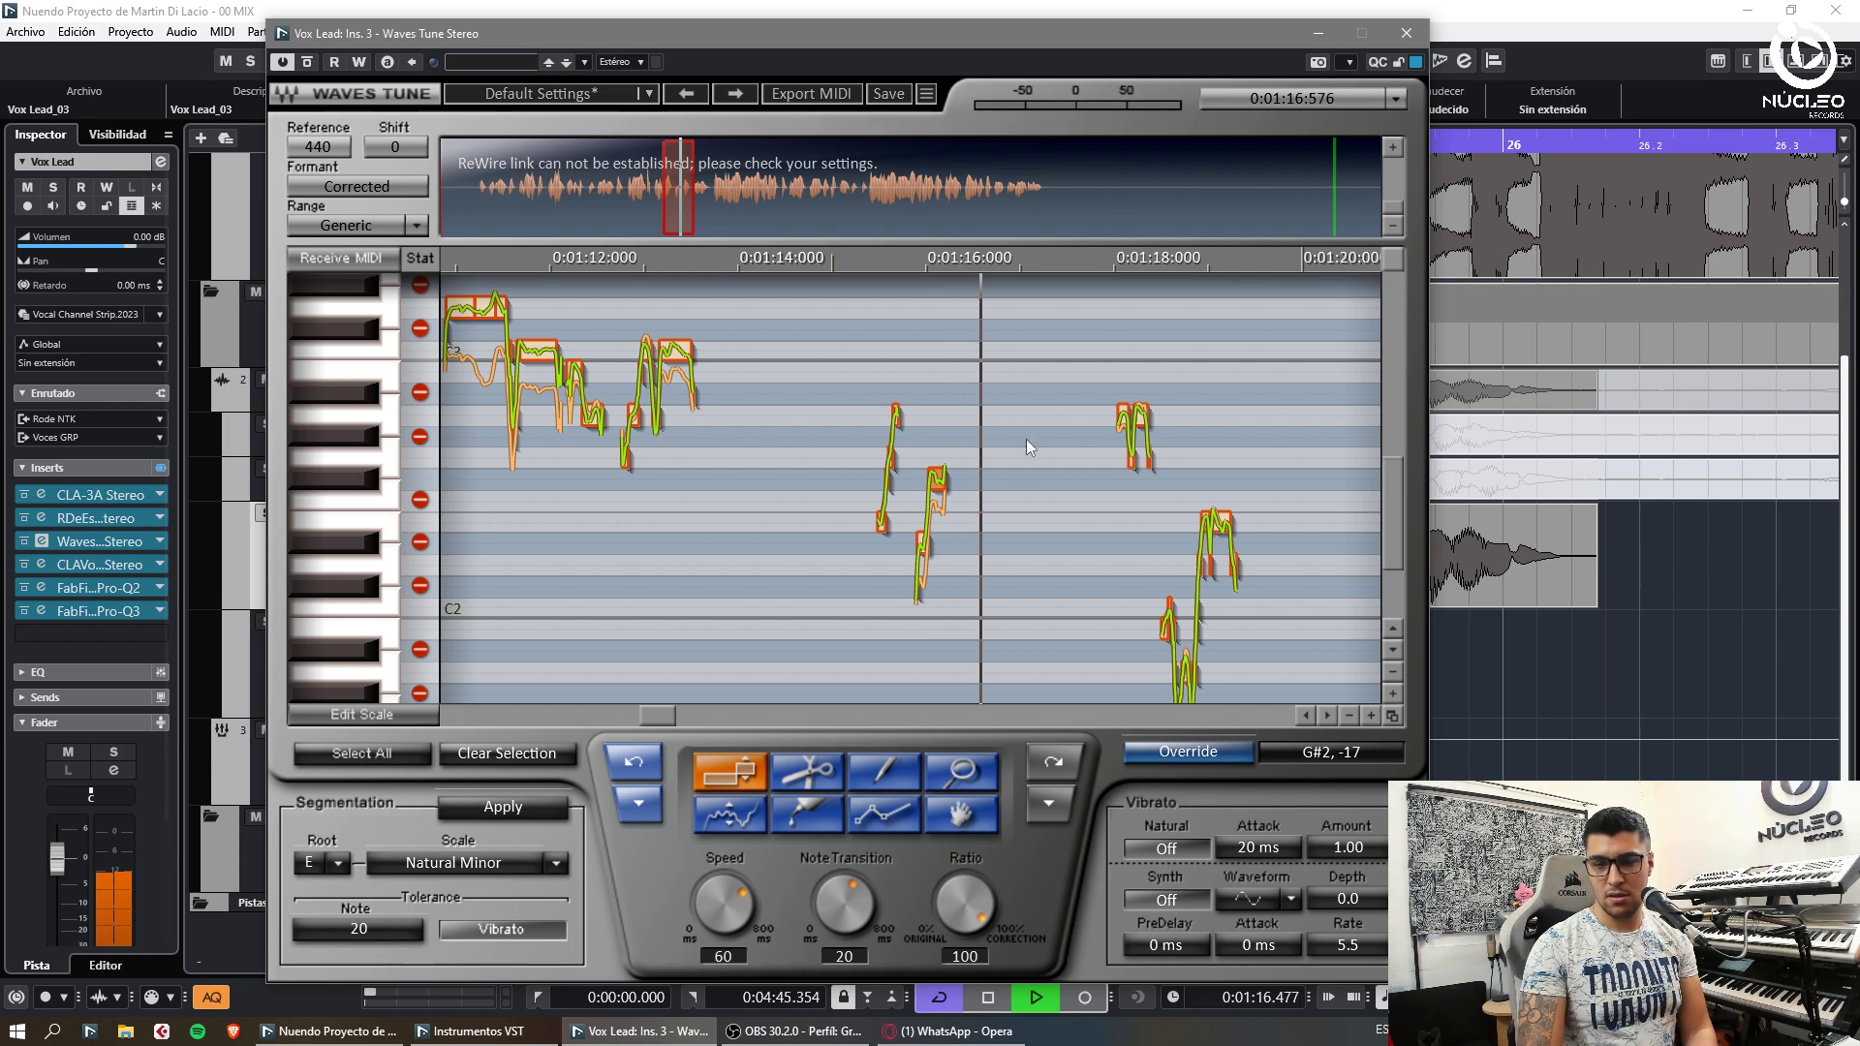
Raise the tail of the note near 1:18.2 and set the note near 1:18.6 to C2 while replaying the passage
key("space")
key("space")
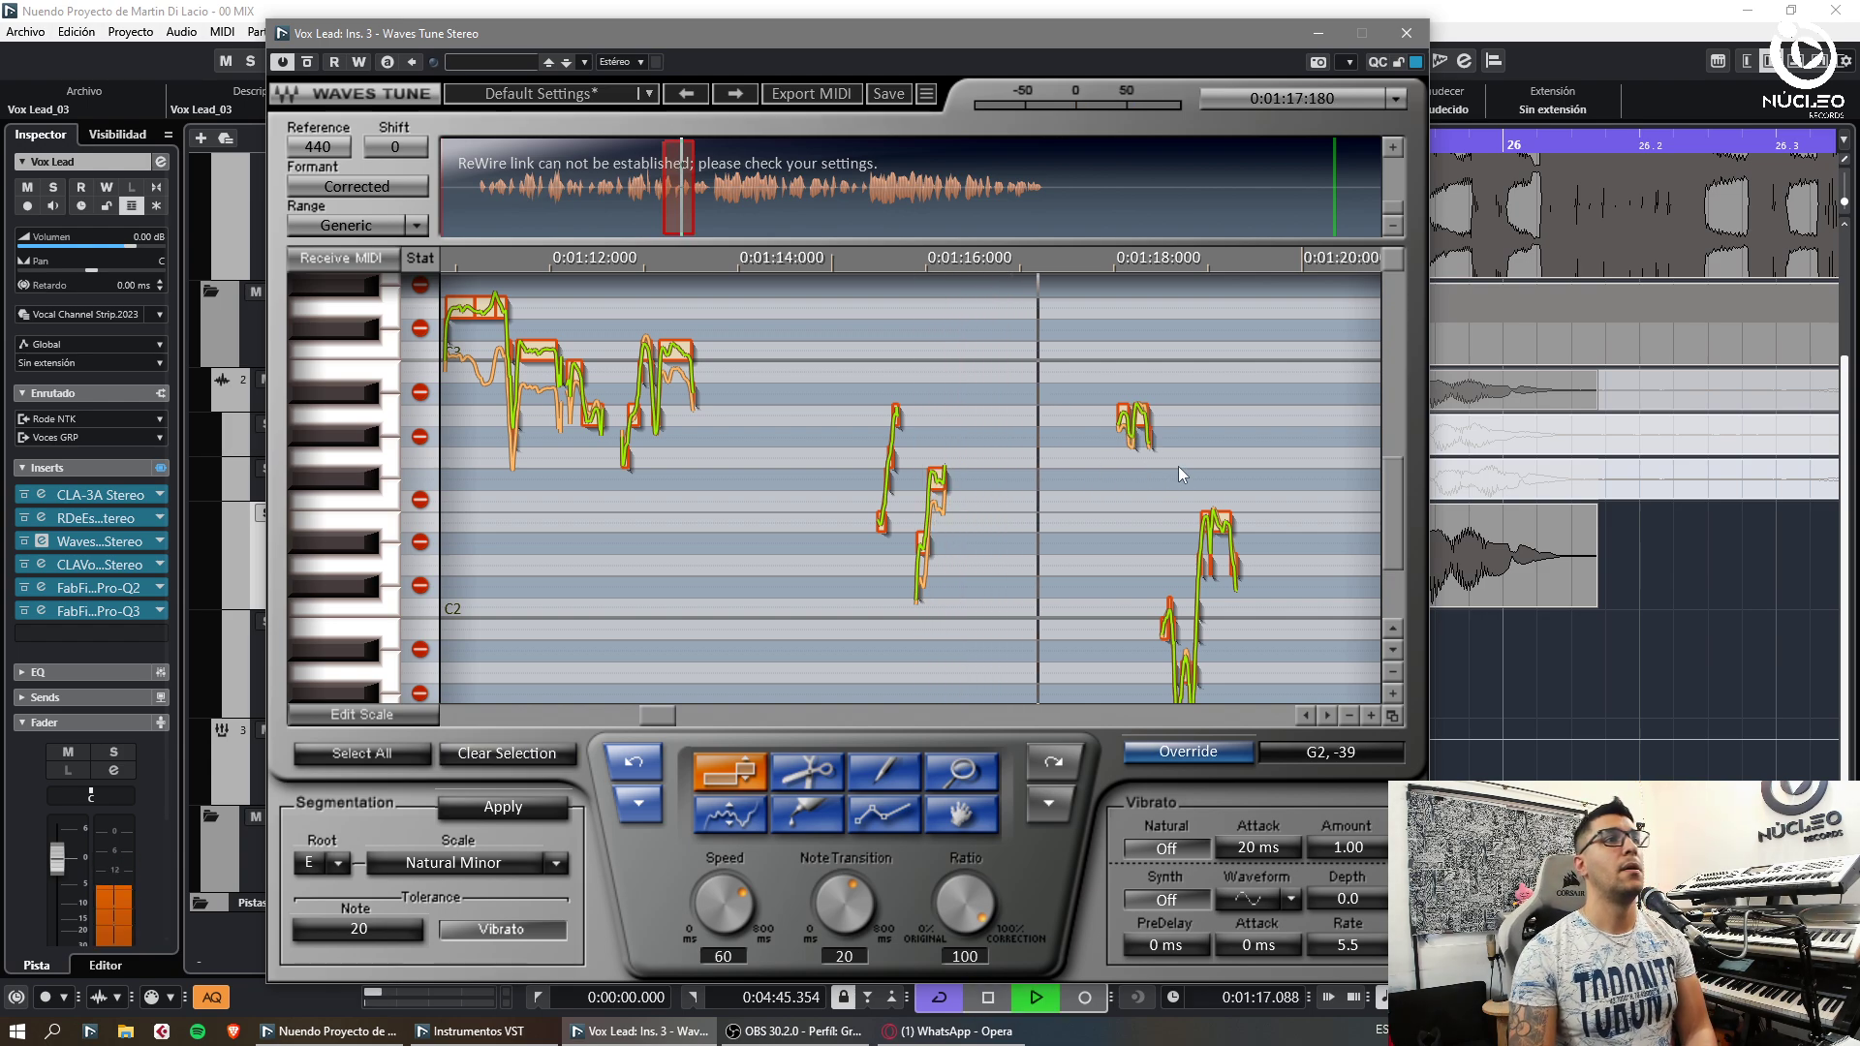
left_click_drag(1182, 549, 1261, 579)
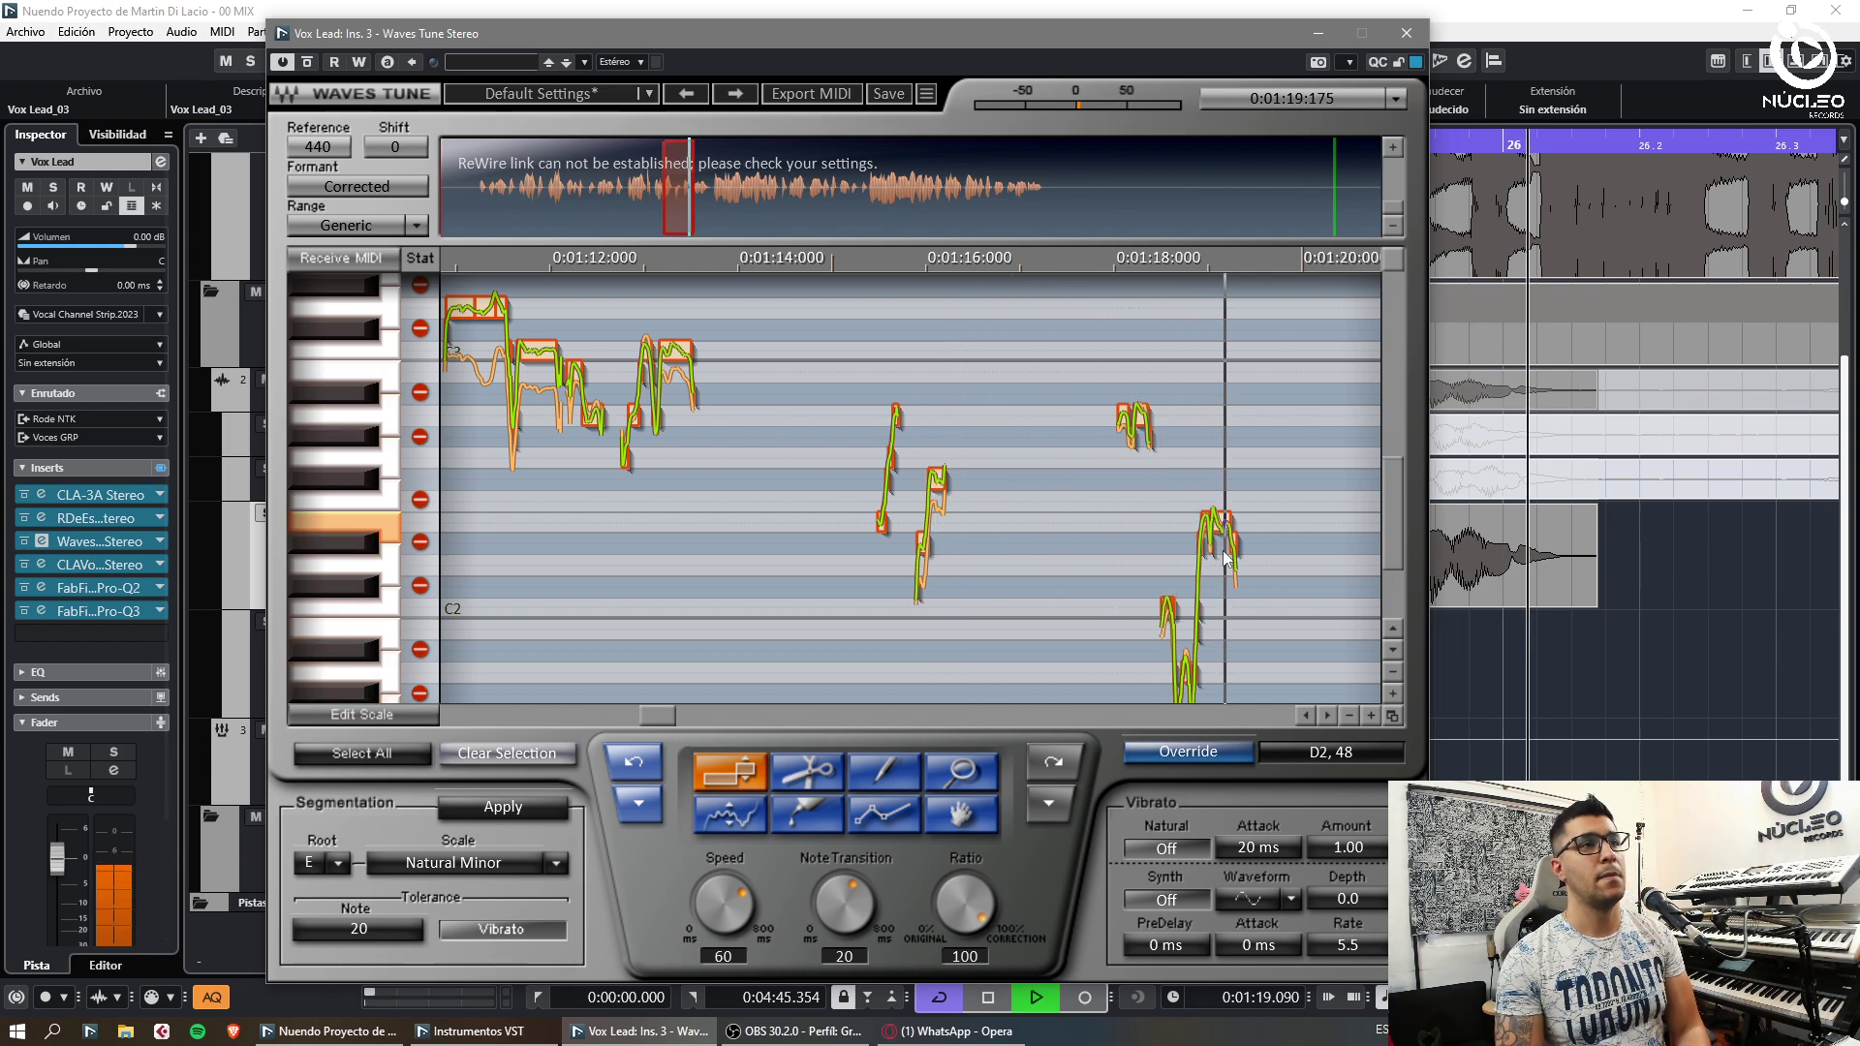
Raise the note near 1:21.5 to E2 and nudge the short dip near 1:21.9 upward during playback
key("space")
key("space")
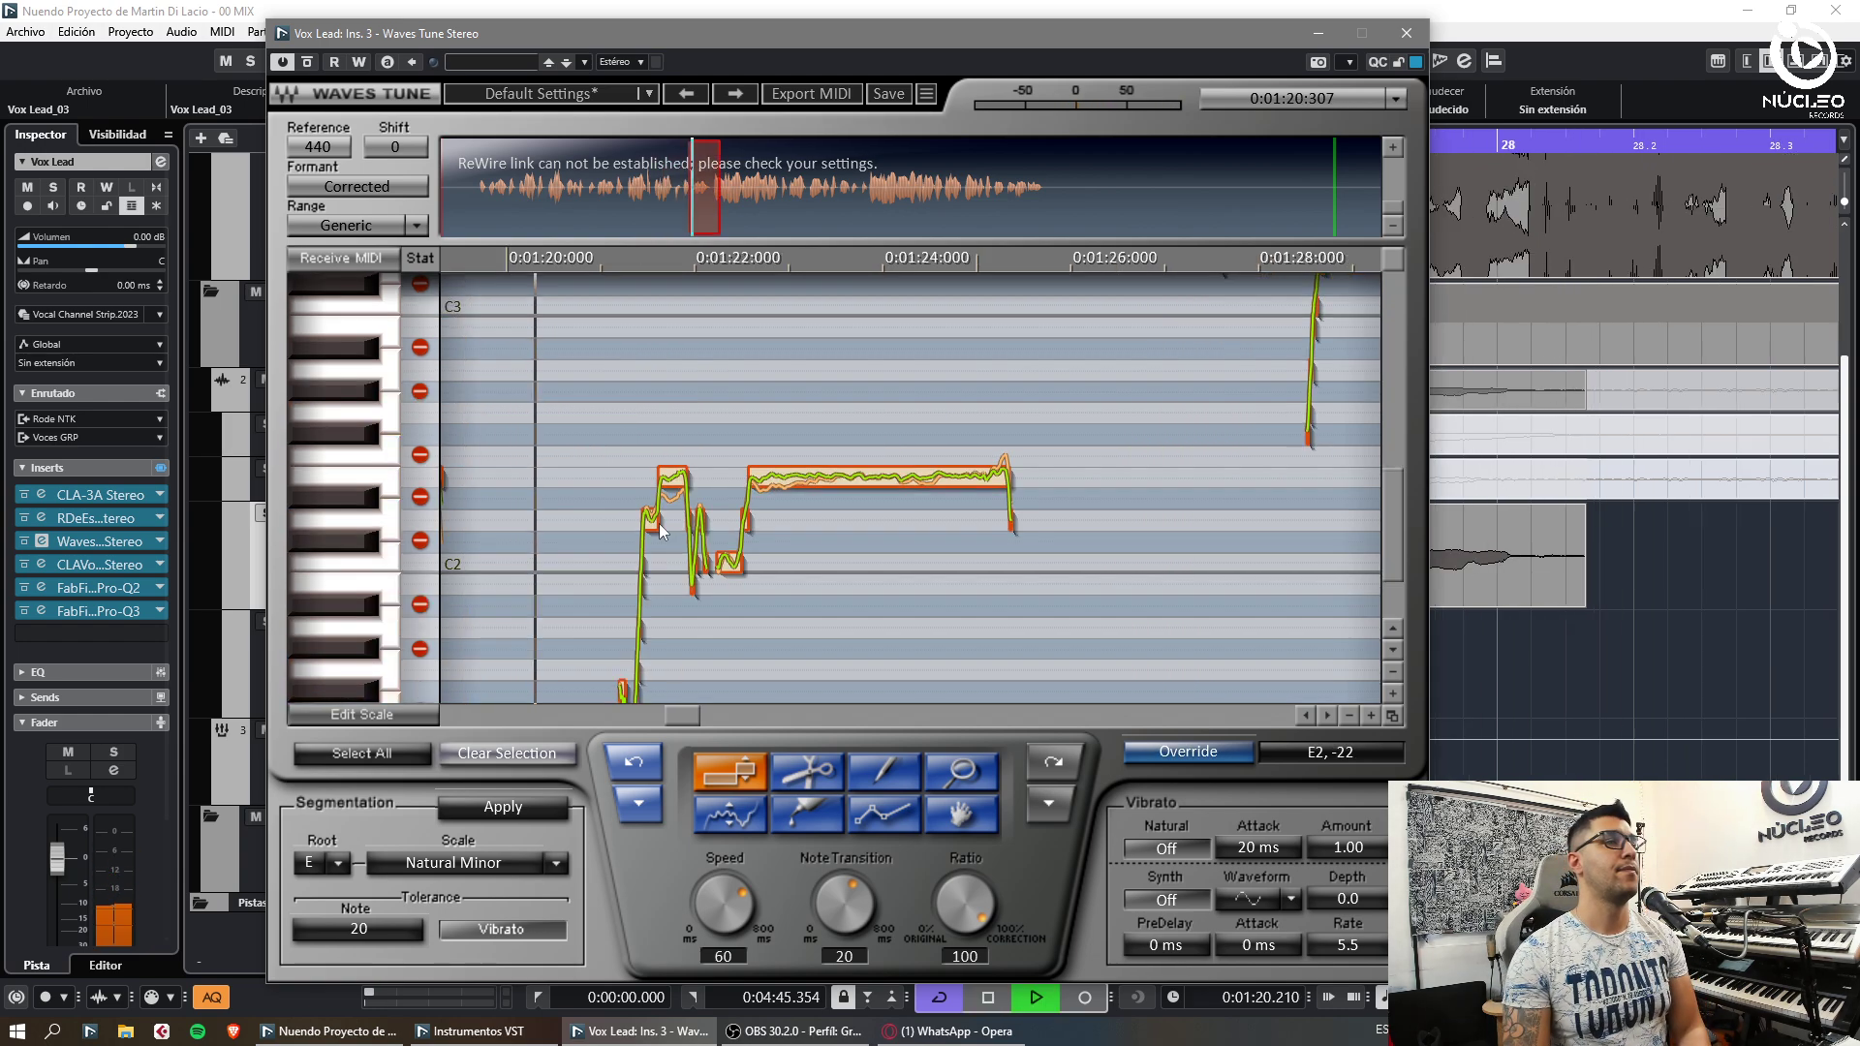
left_click_drag(626, 492, 652, 436)
left_click_drag(691, 547, 683, 536)
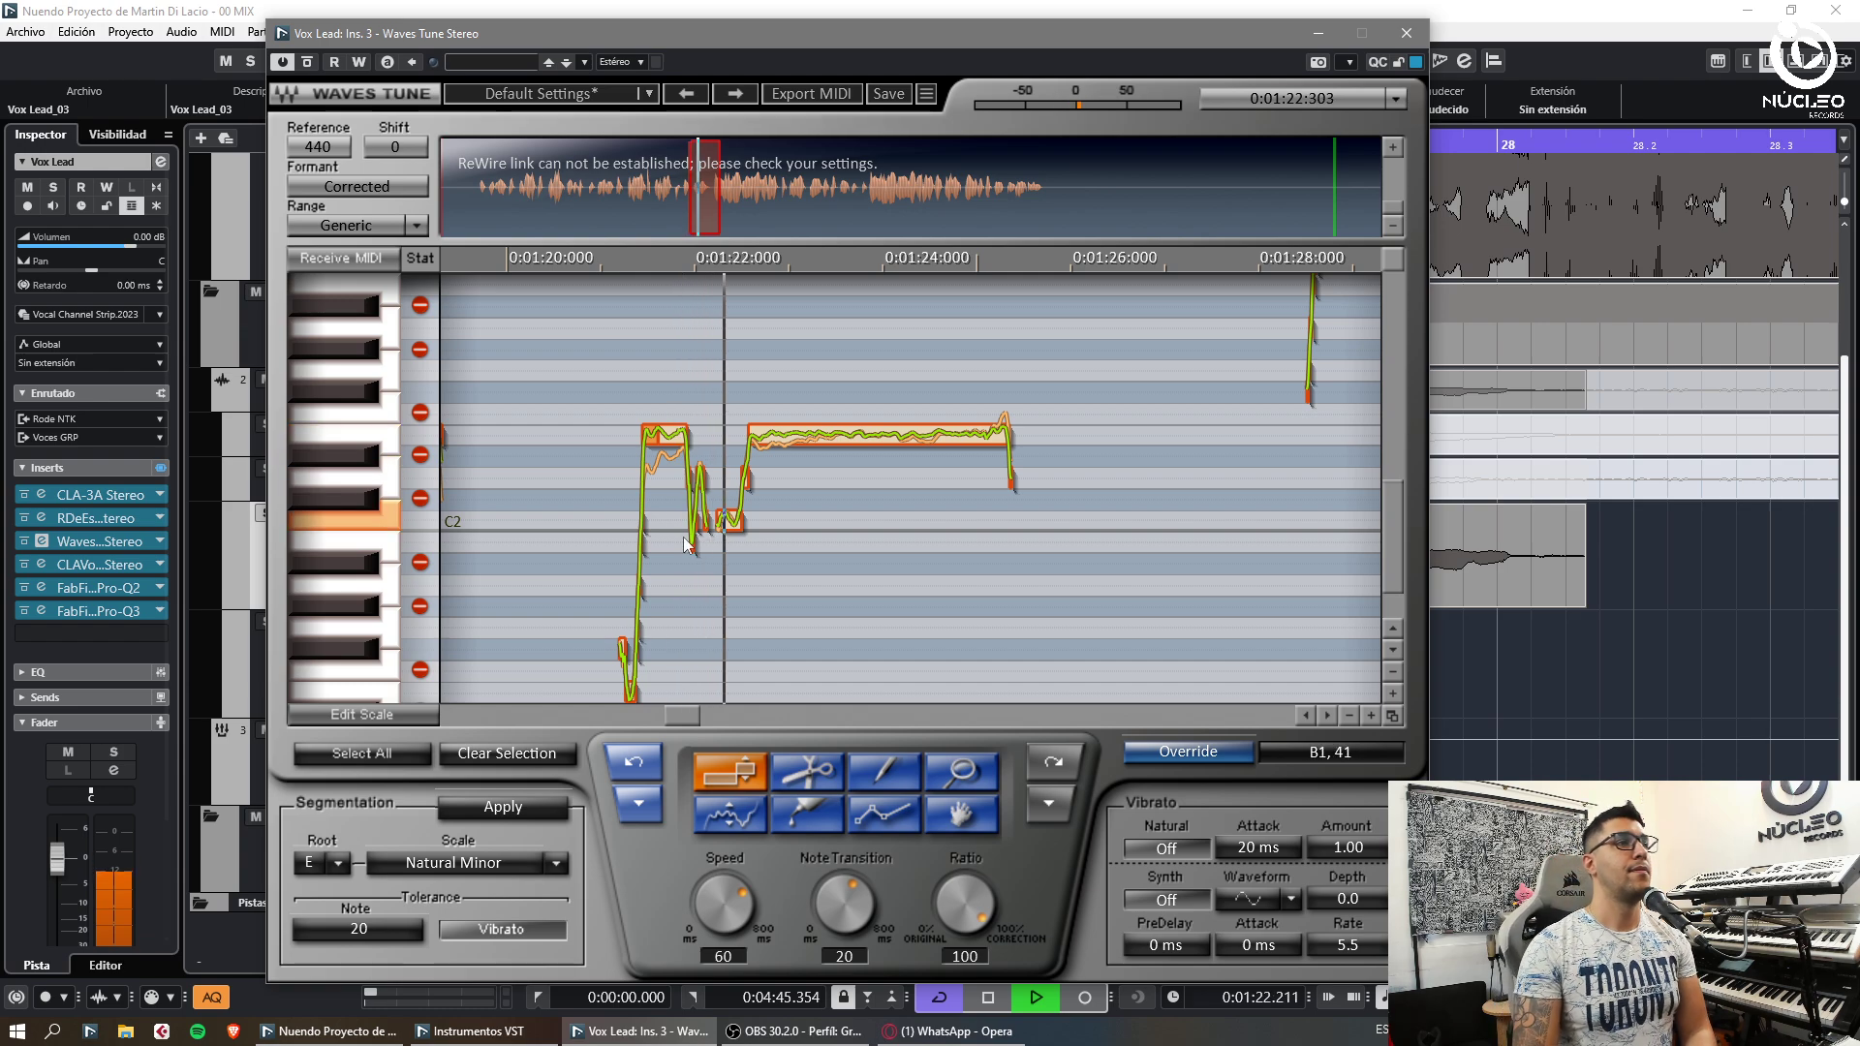
Raise the short C2 notes just after 0:01:22 to D2 and replay the phrase
left_click(811, 566)
left_click_drag(812, 565, 732, 479)
key("space")
key("space")
left_click(815, 520)
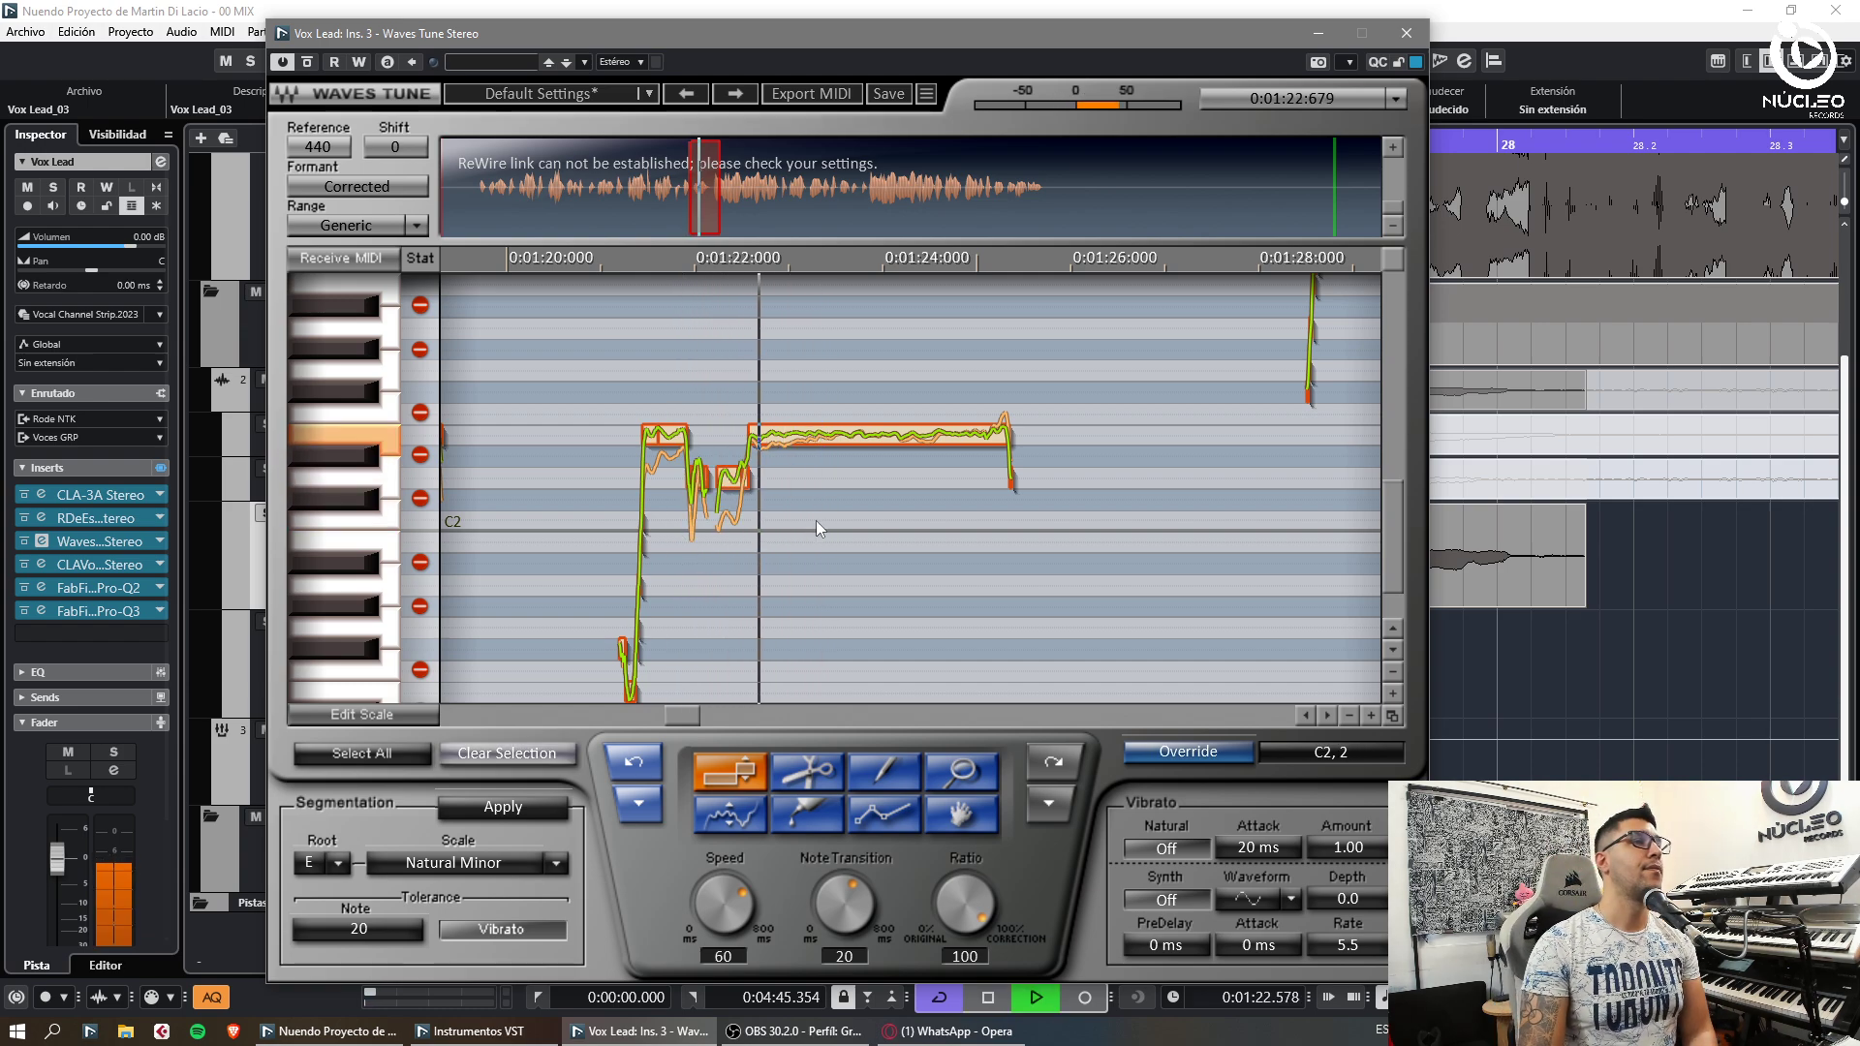
key("space")
key("space")
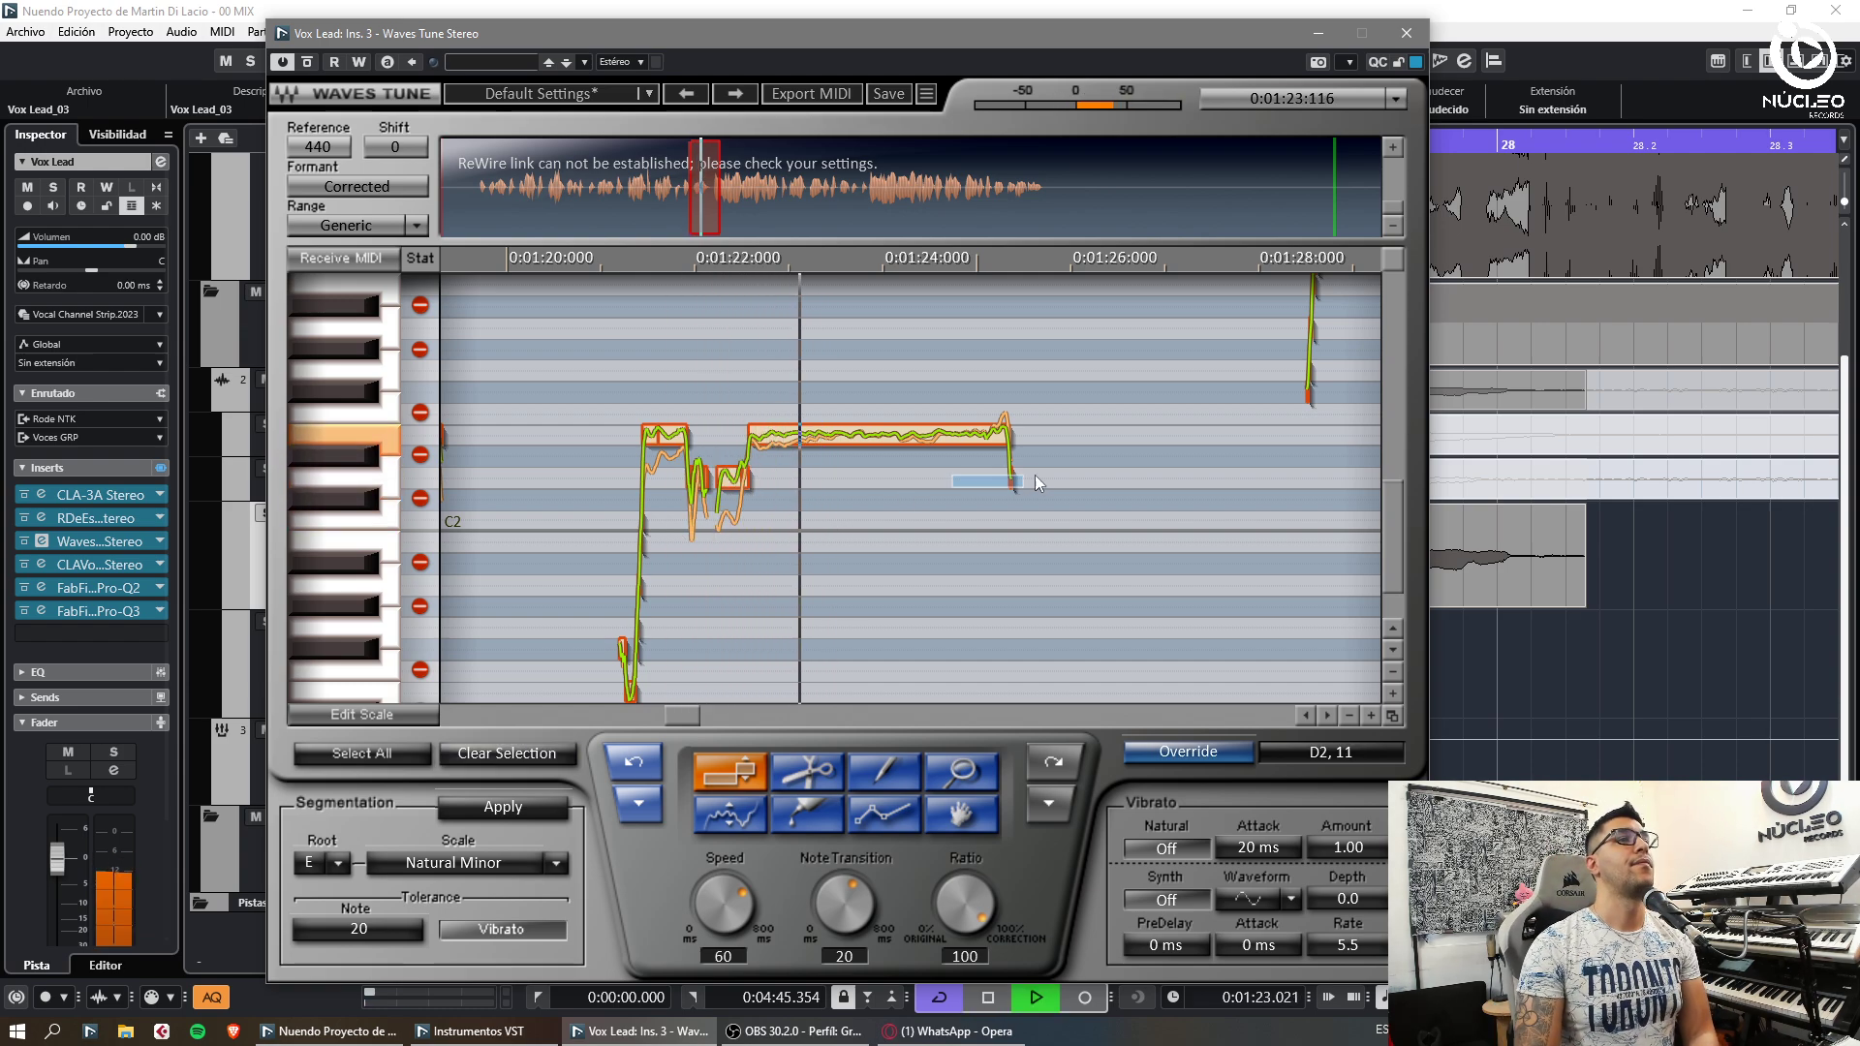
Raise the flat notes between about 0:01:31 and 0:01:33 in the next vocal phrase and replay them
left_click(731, 224)
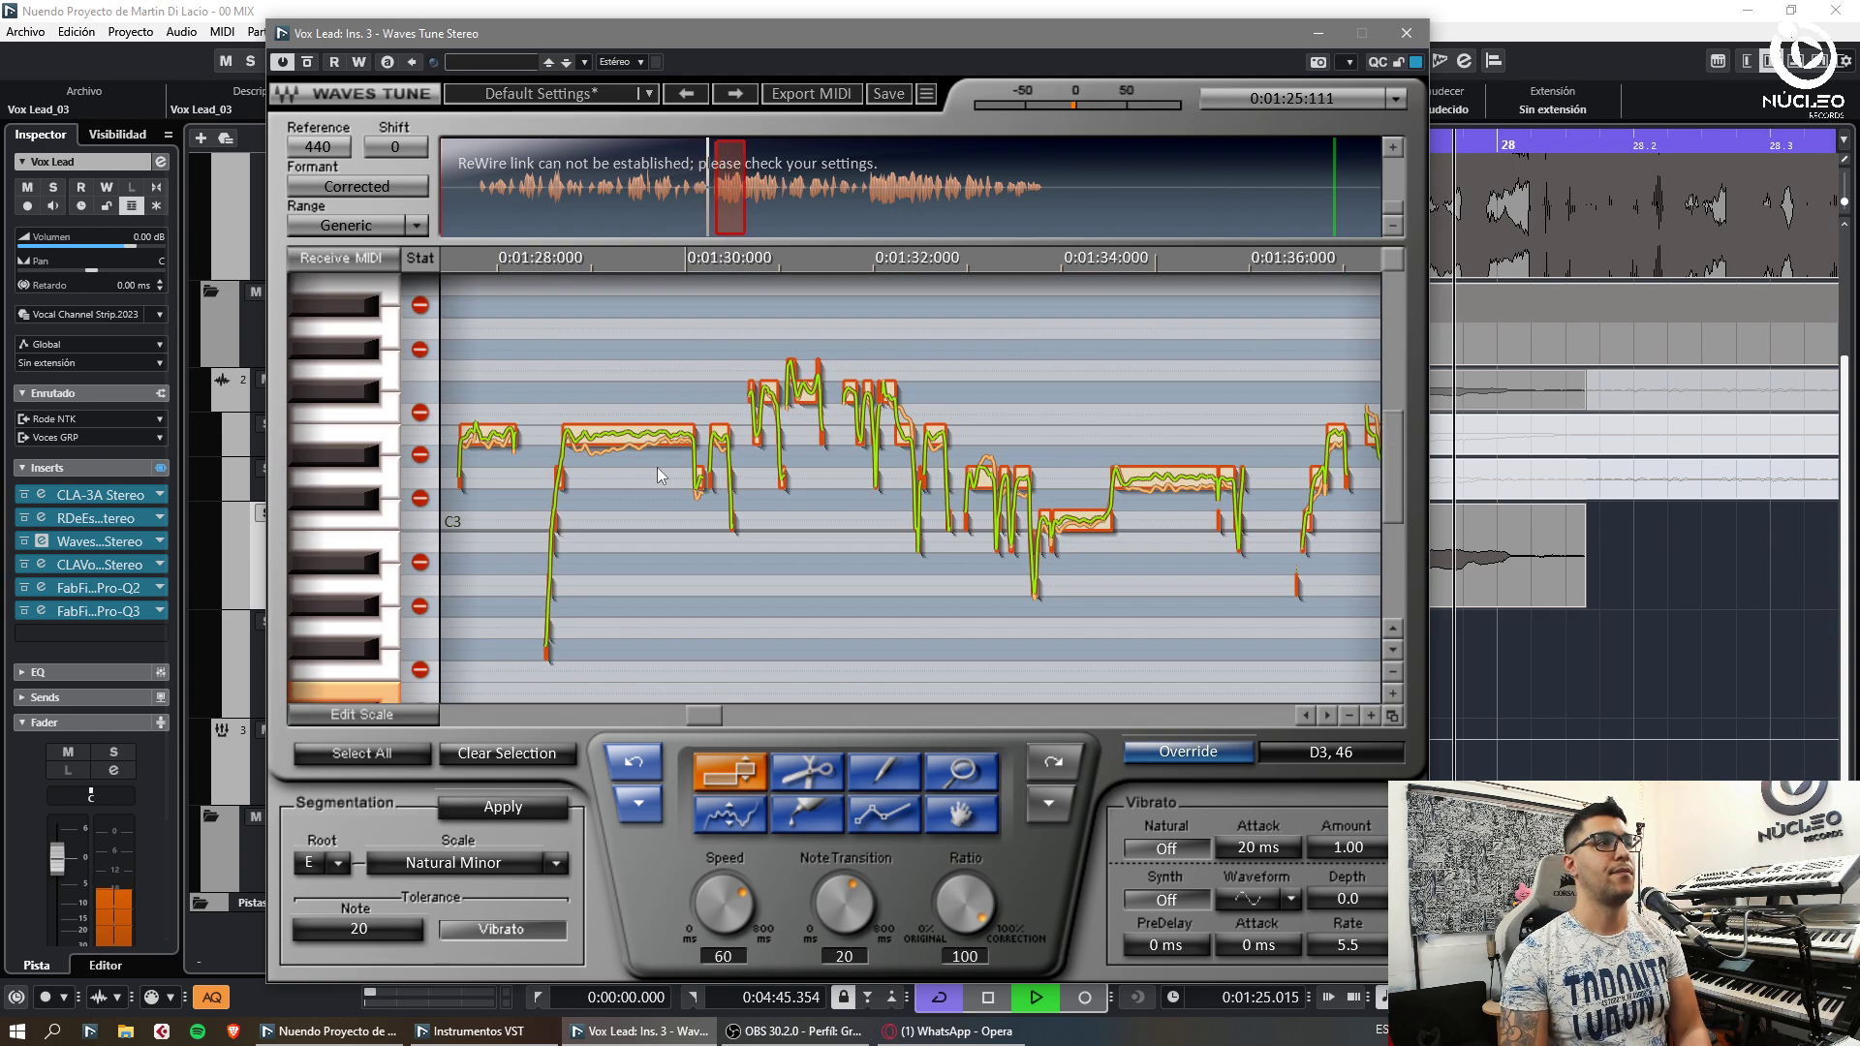
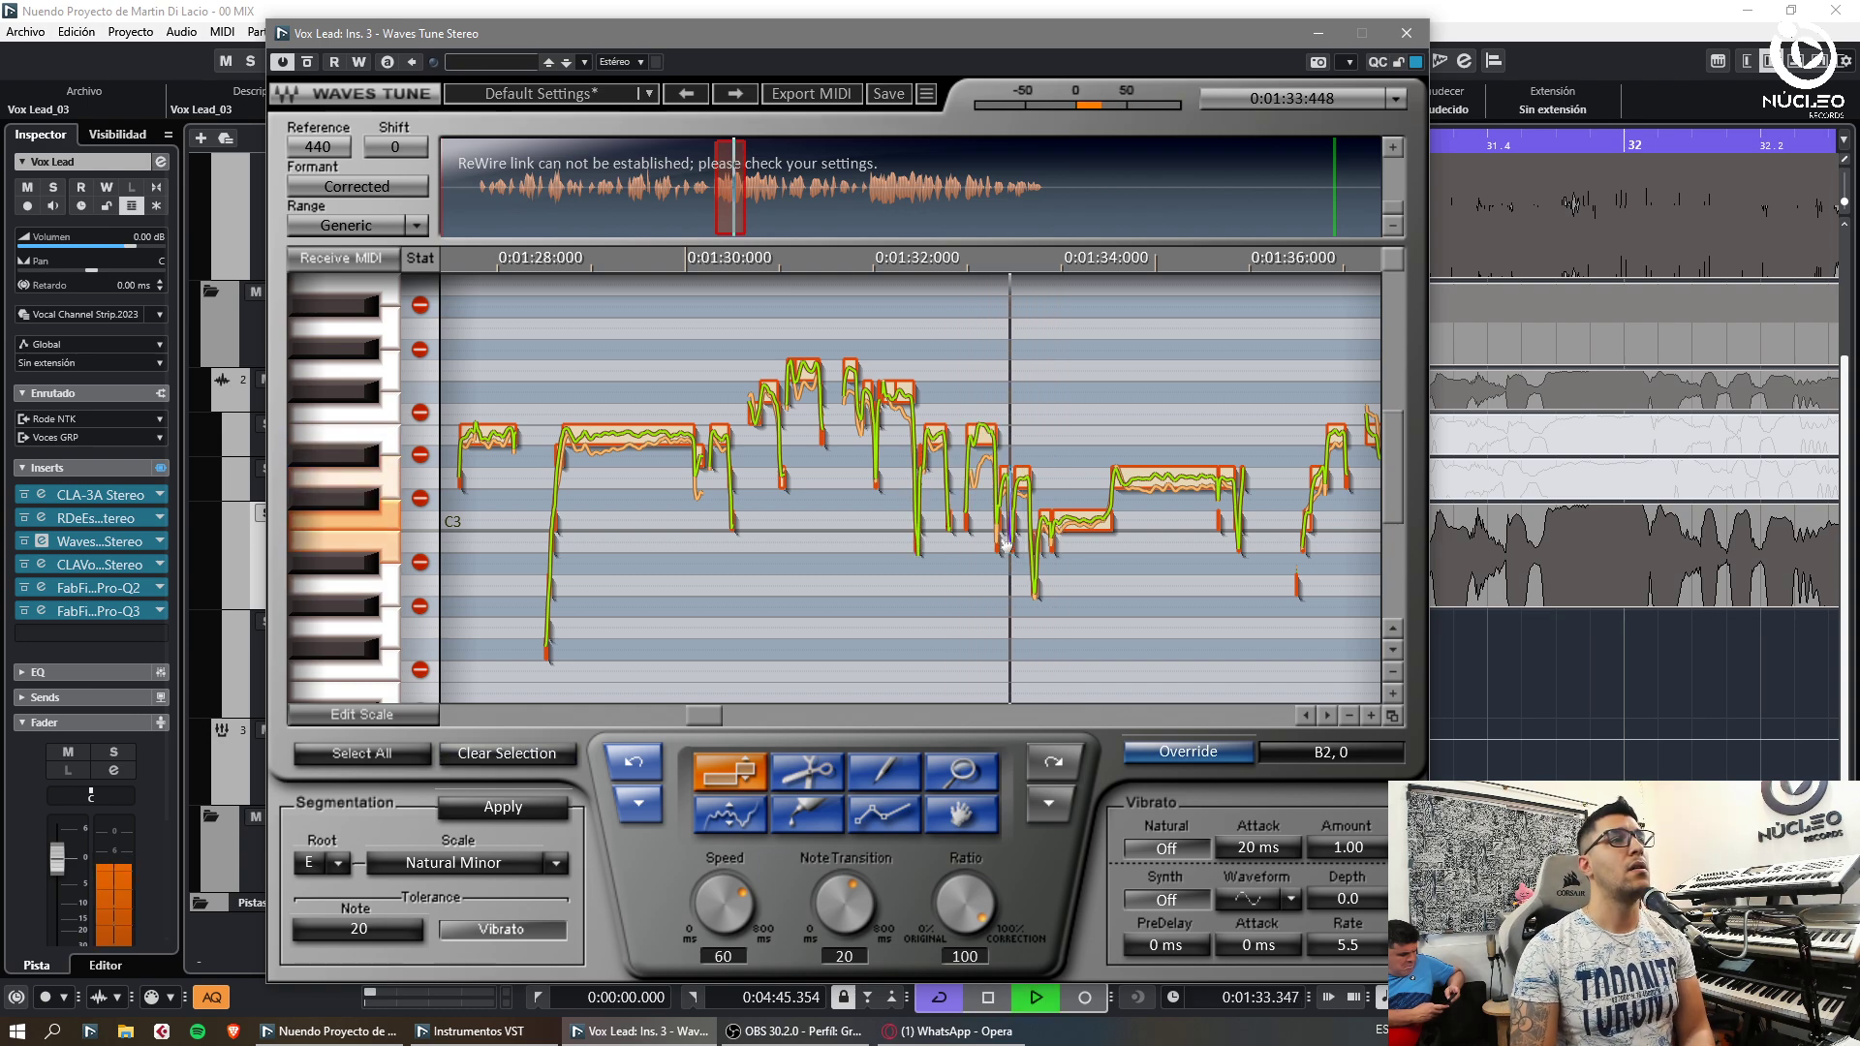
key("space")
key("KP_Subtract")
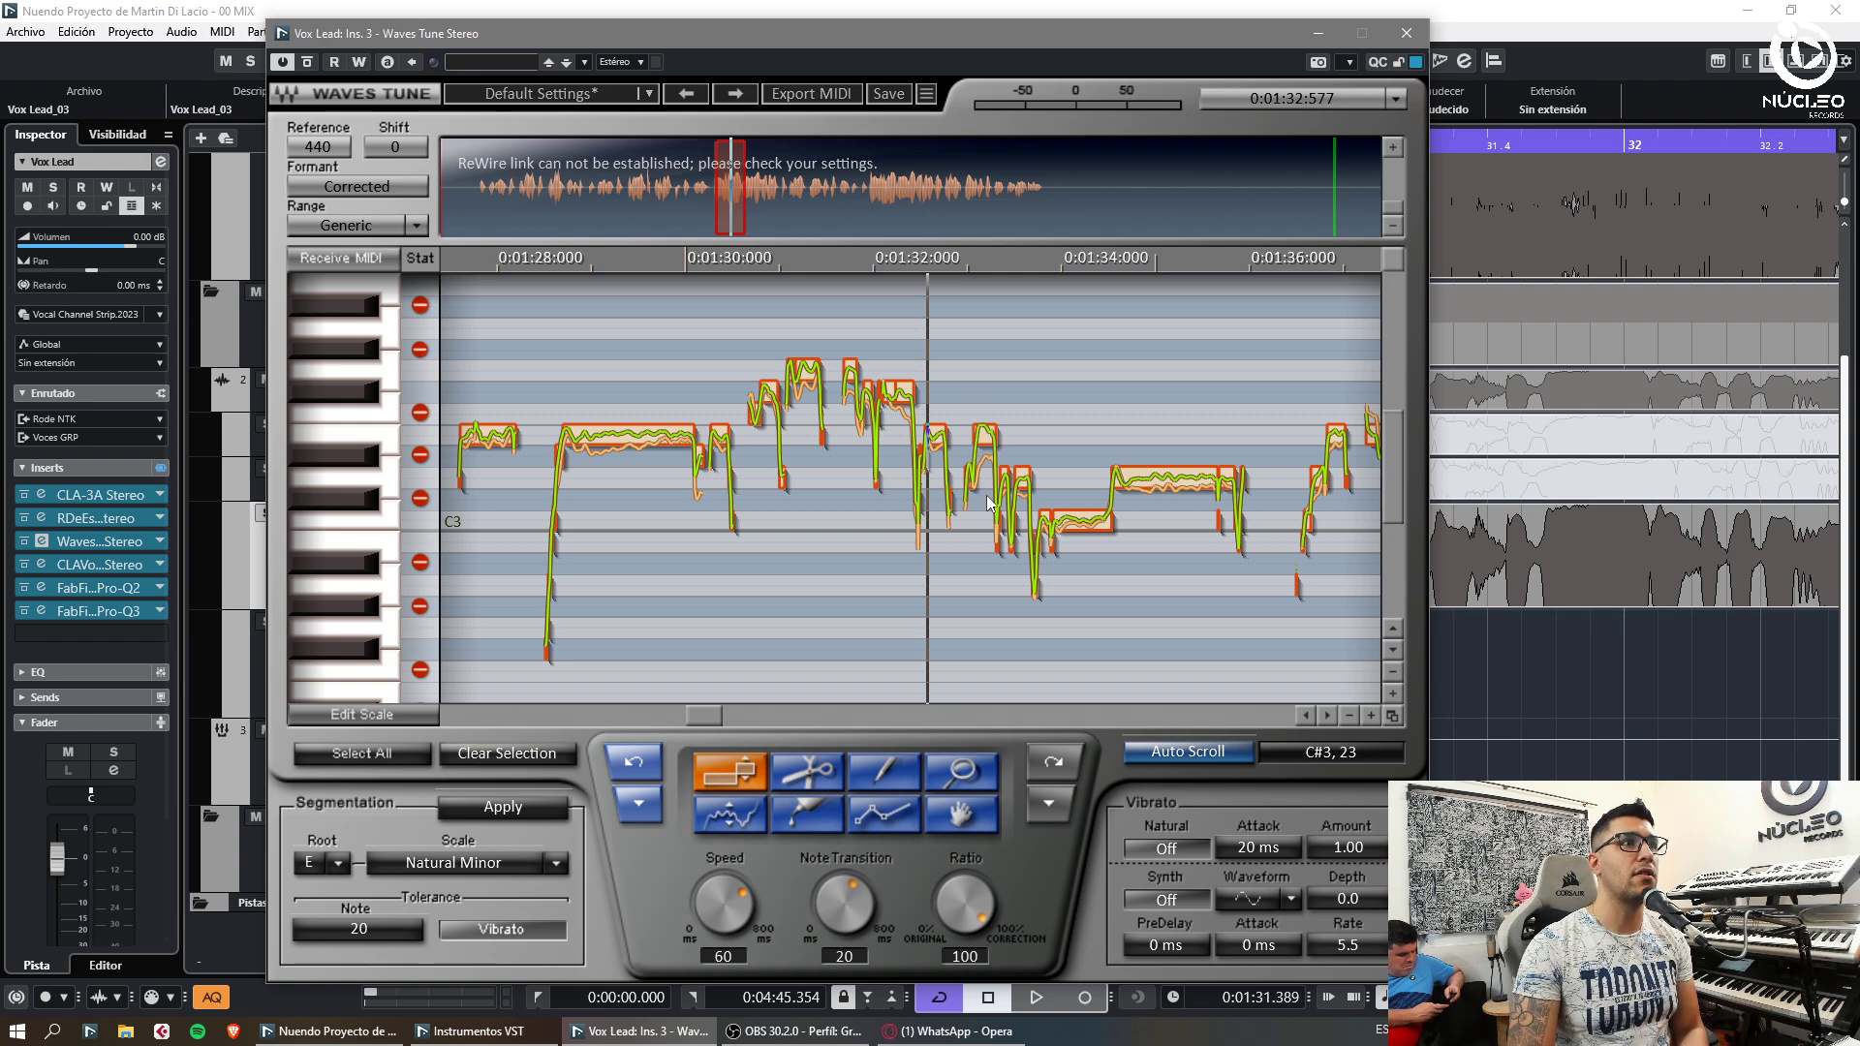
key("space")
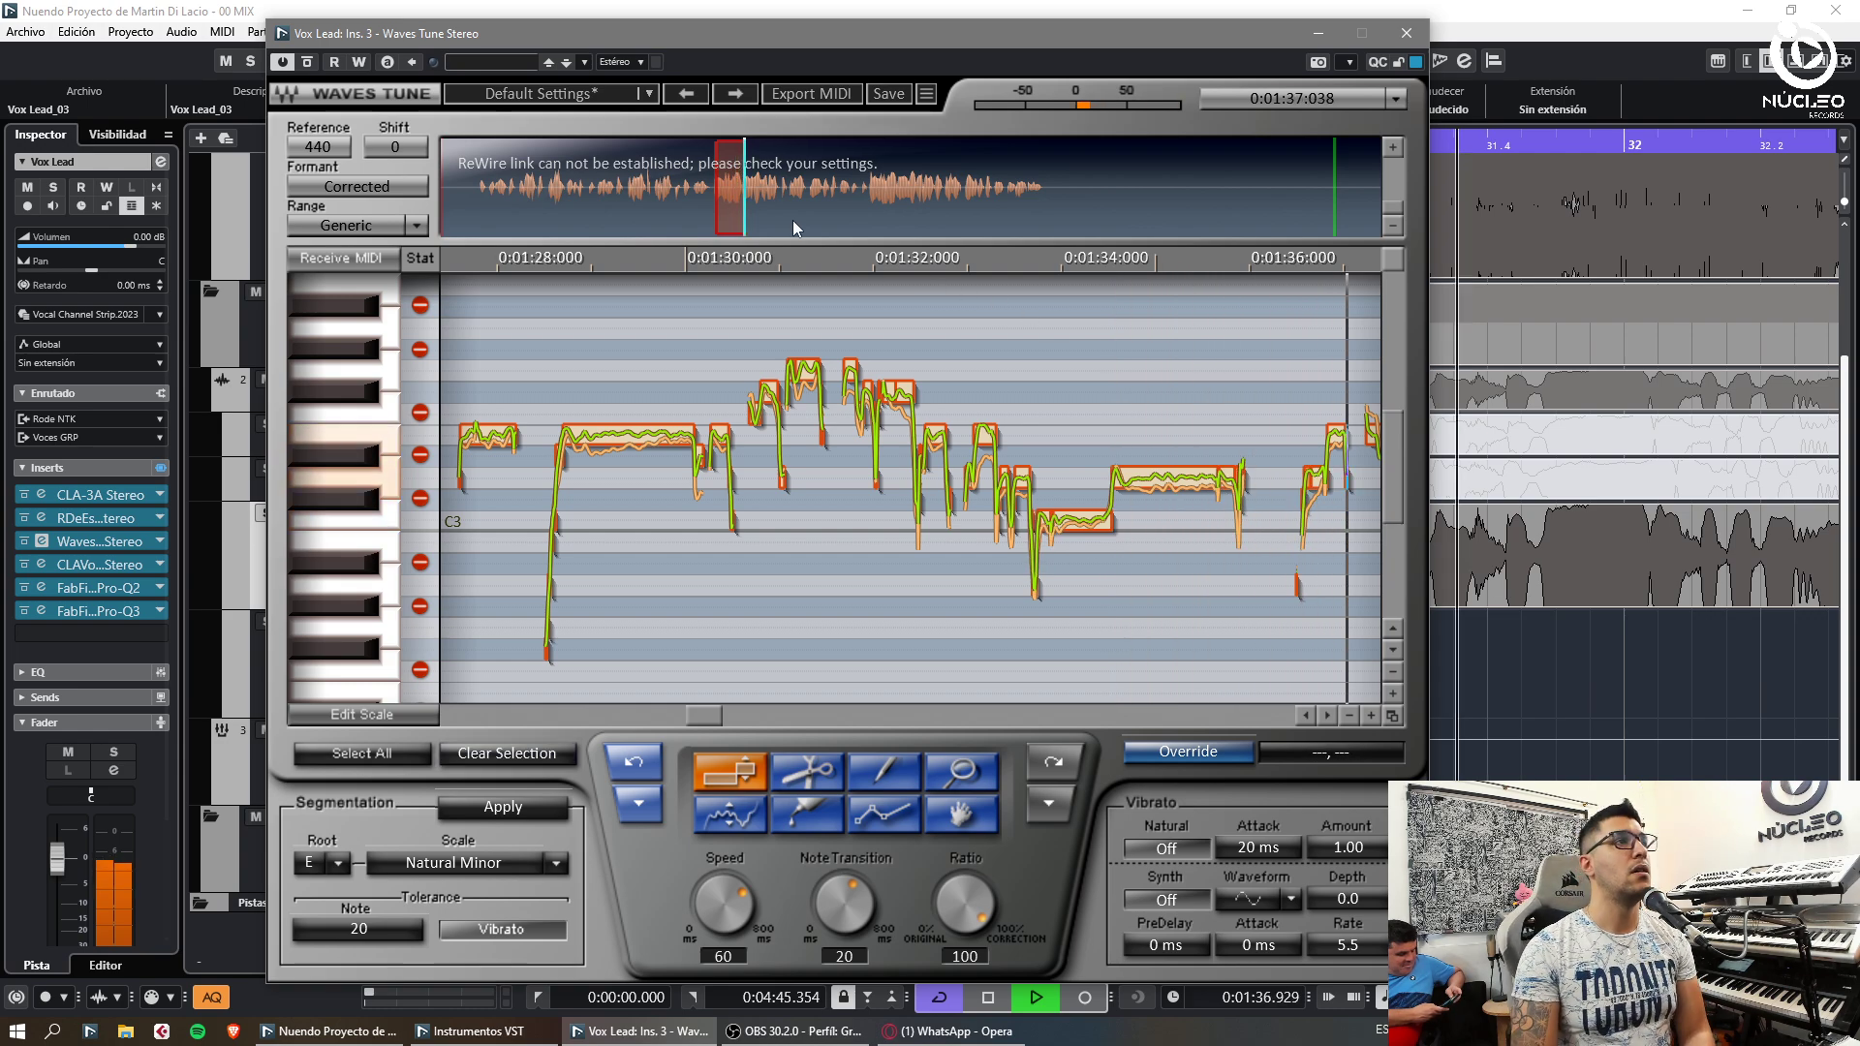
Raise the long note near 0:01:37 from E3 to F3 and play it back
left_click(753, 219)
key("space")
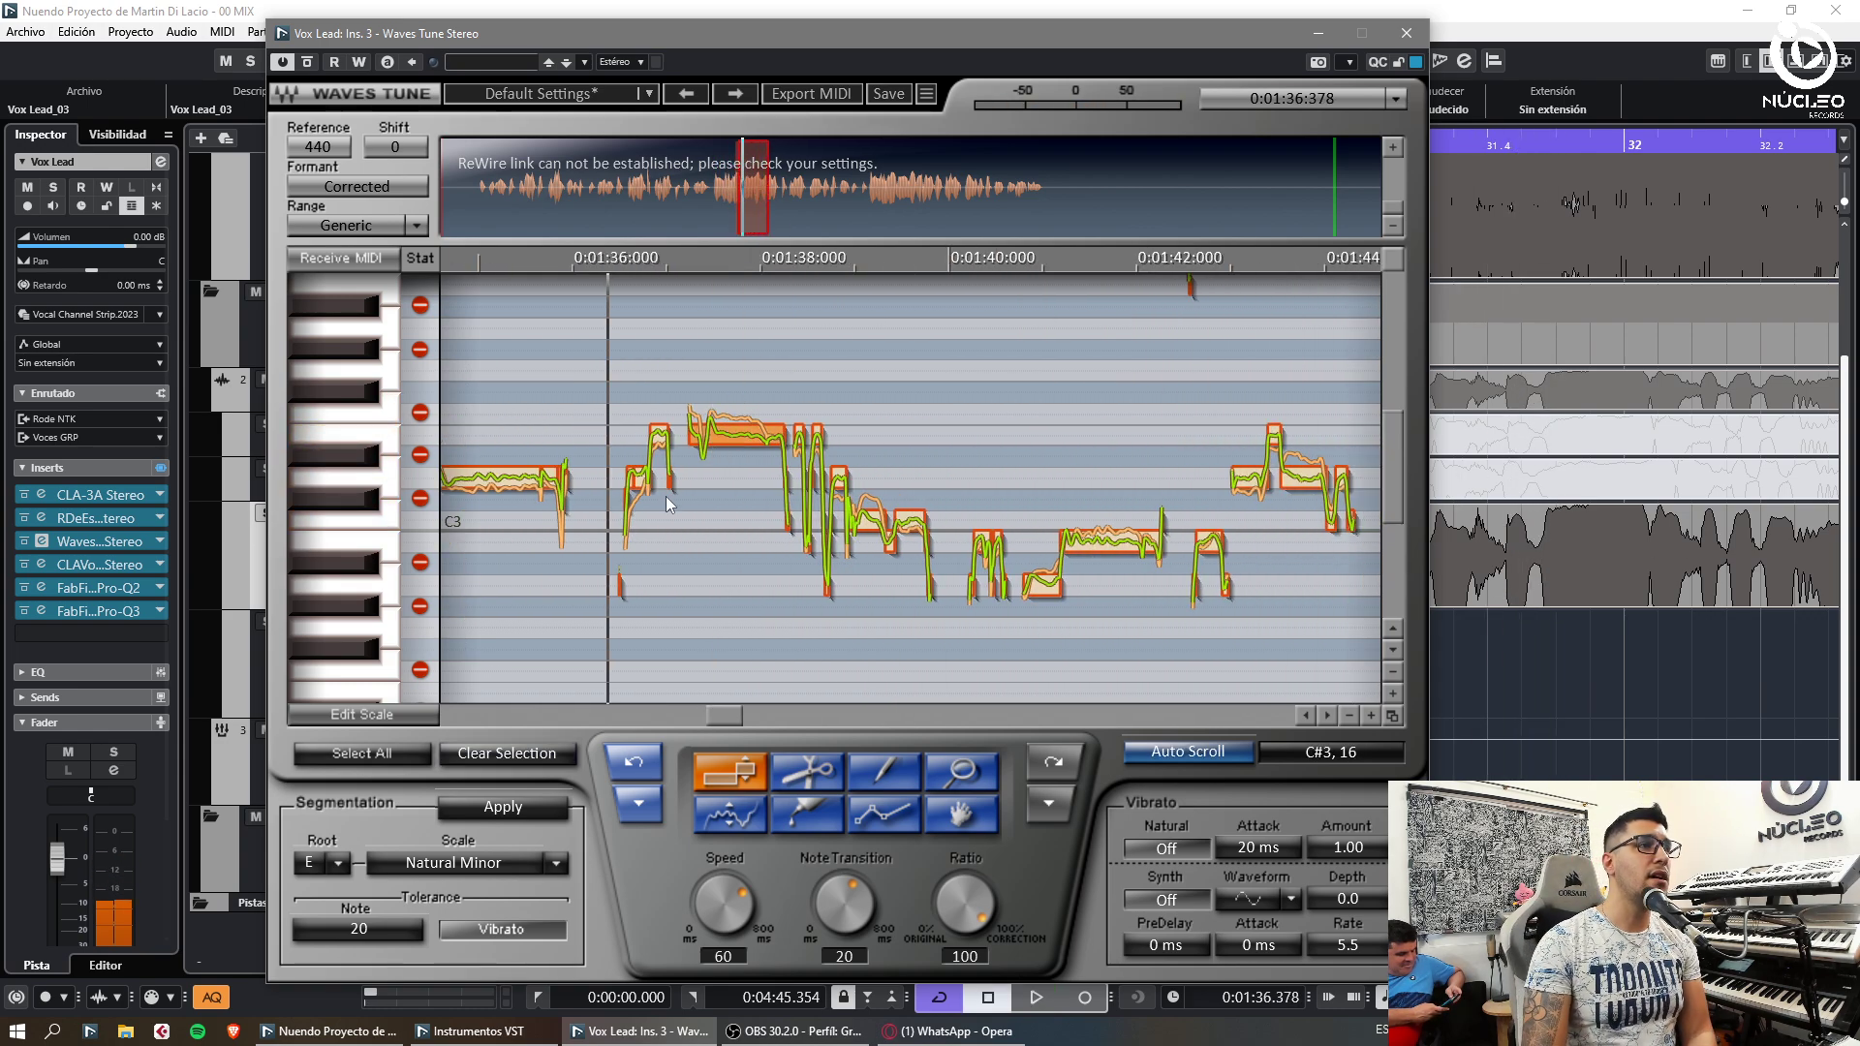
key("Up")
key("space")
left_click(815, 624)
Try redrawing the opening pitch of the long note near 0:01:37 with the pencil, and undo the last edit
left_click(875, 765)
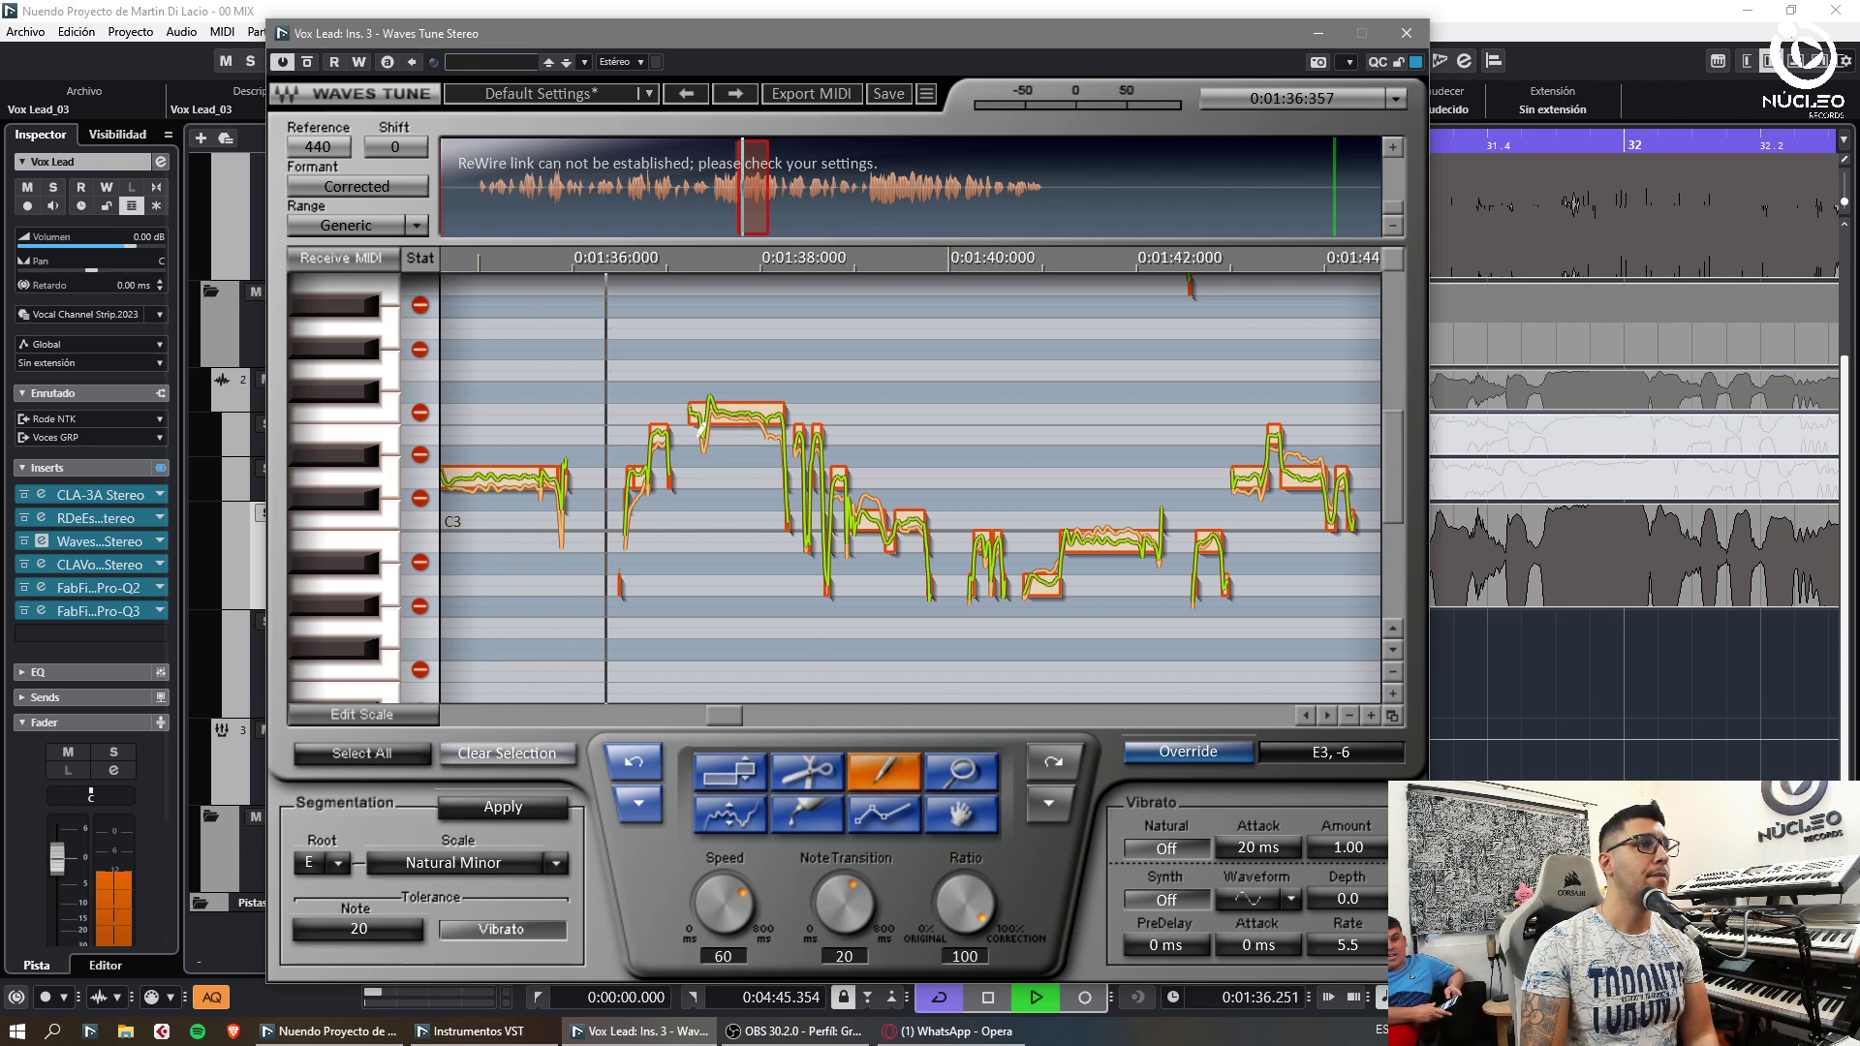
left_click_drag(689, 440, 711, 416)
key("KP_Subtract")
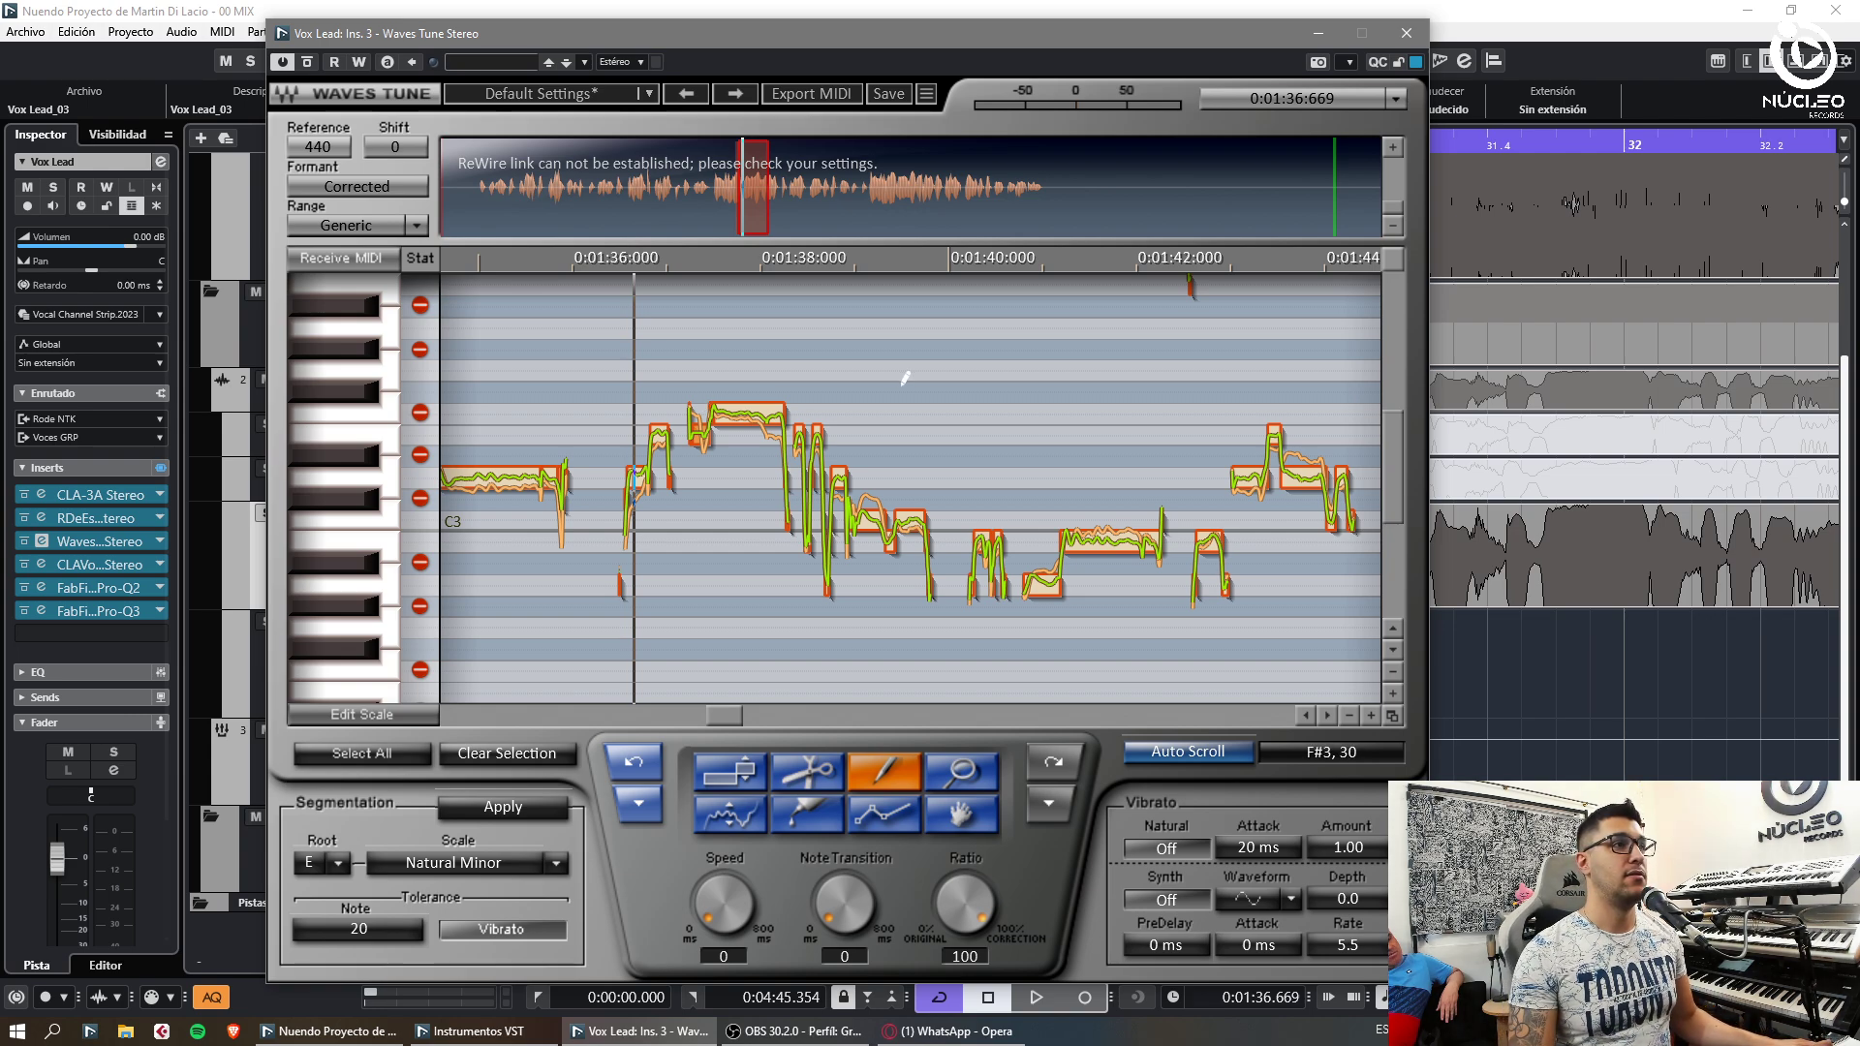
left_click(636, 763)
left_click(727, 781)
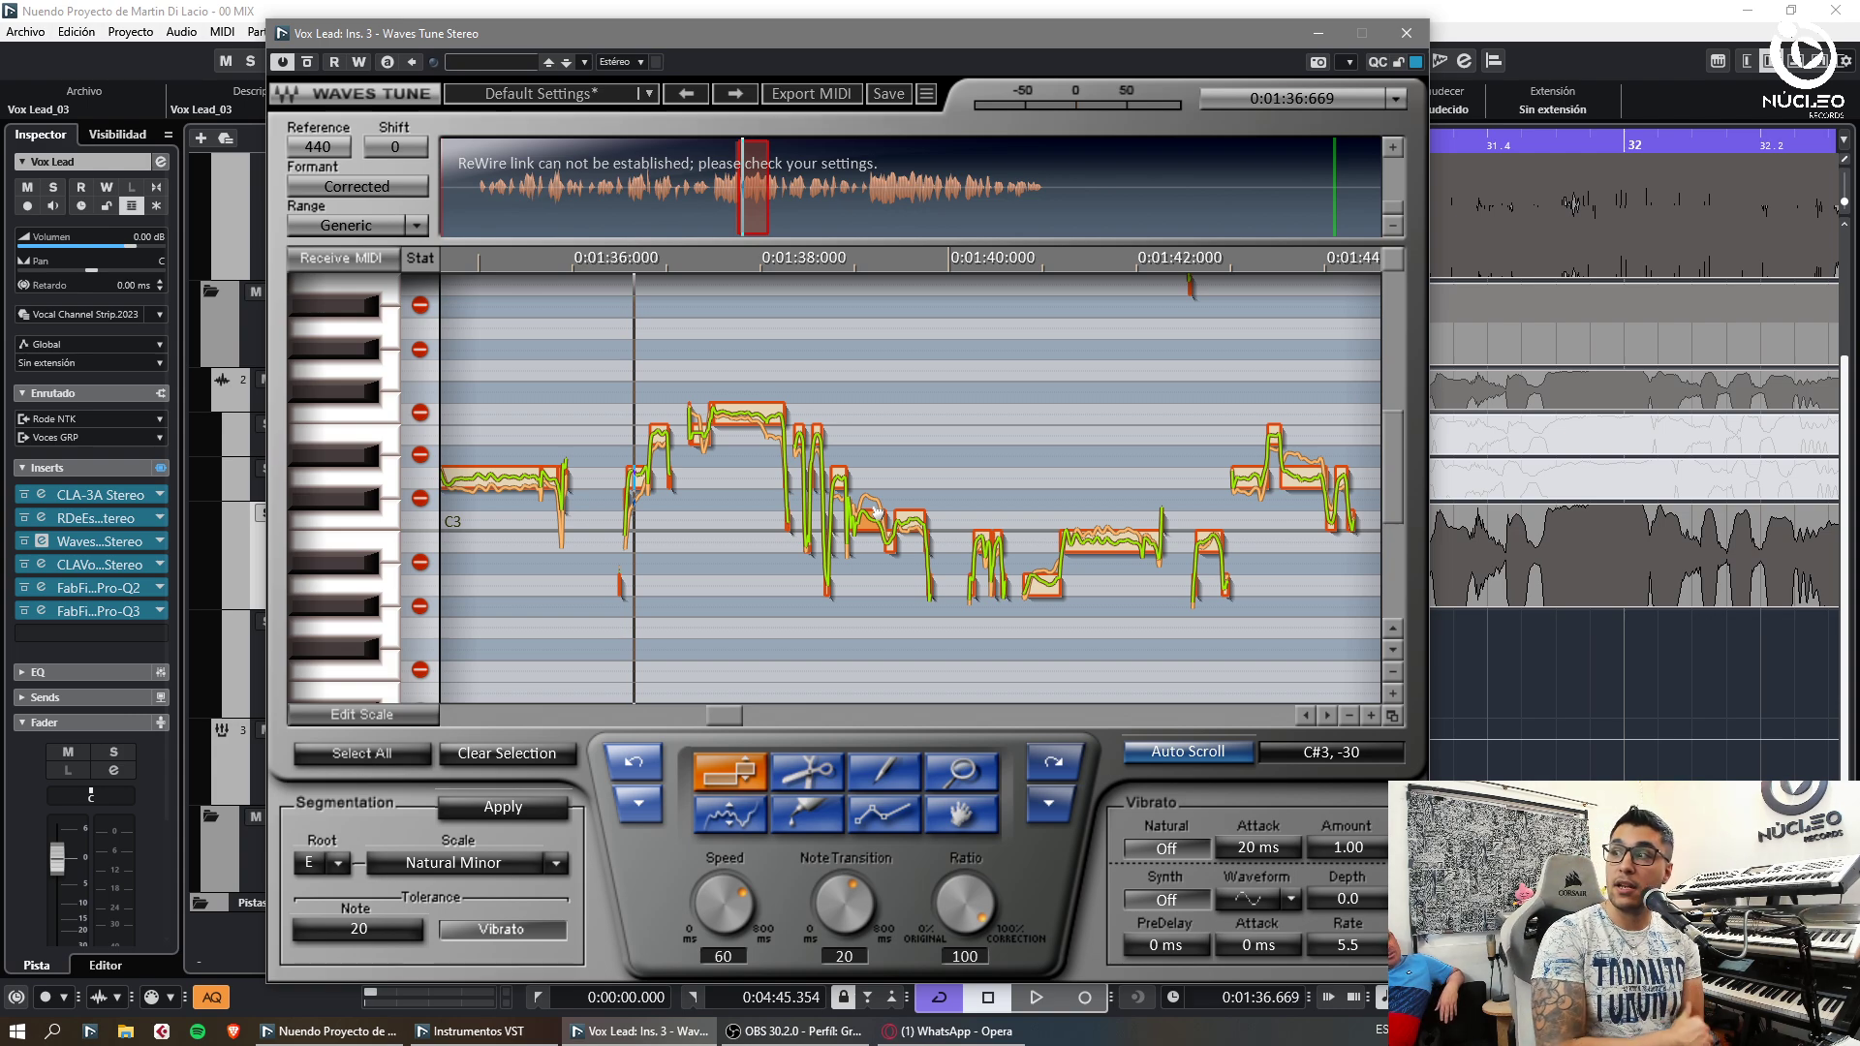
Replay from about 0:01:34 and raise the opening segment of the long note near 0:01:37 to F3
key("alt+Tab")
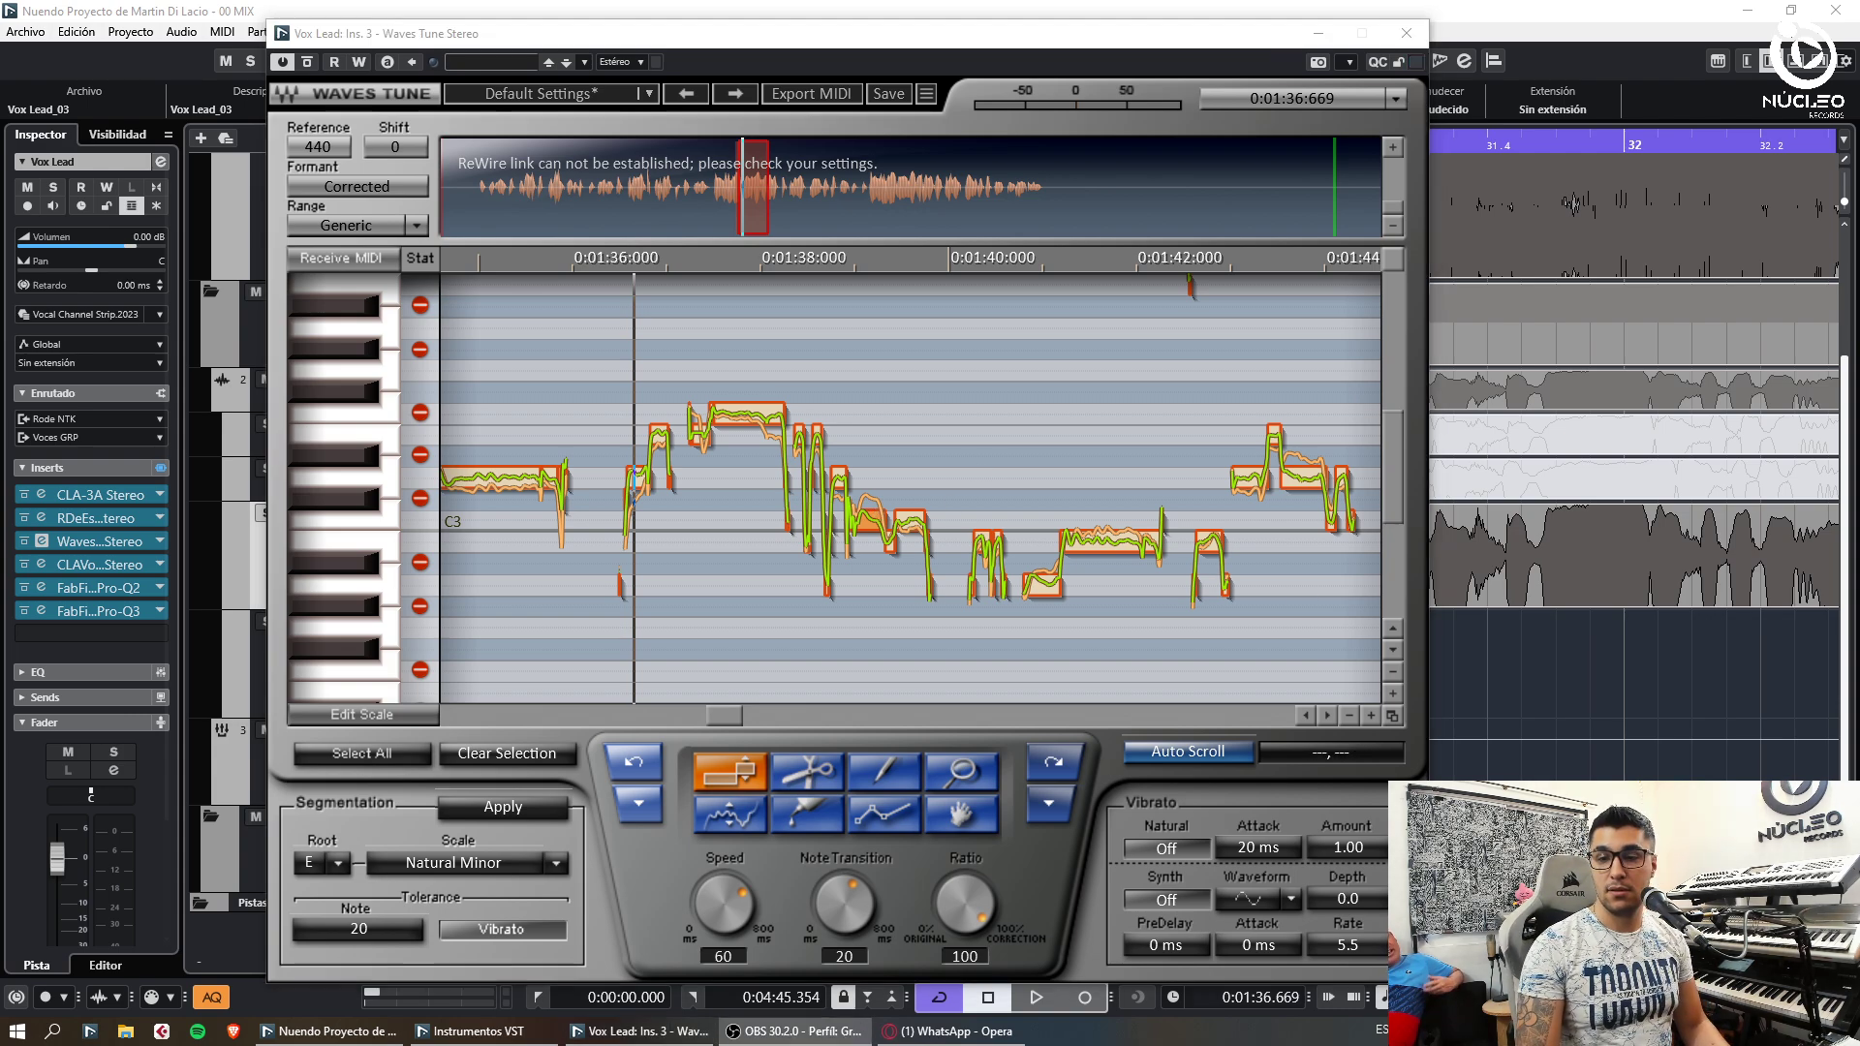
left_click(792, 574)
key("KP_Subtract")
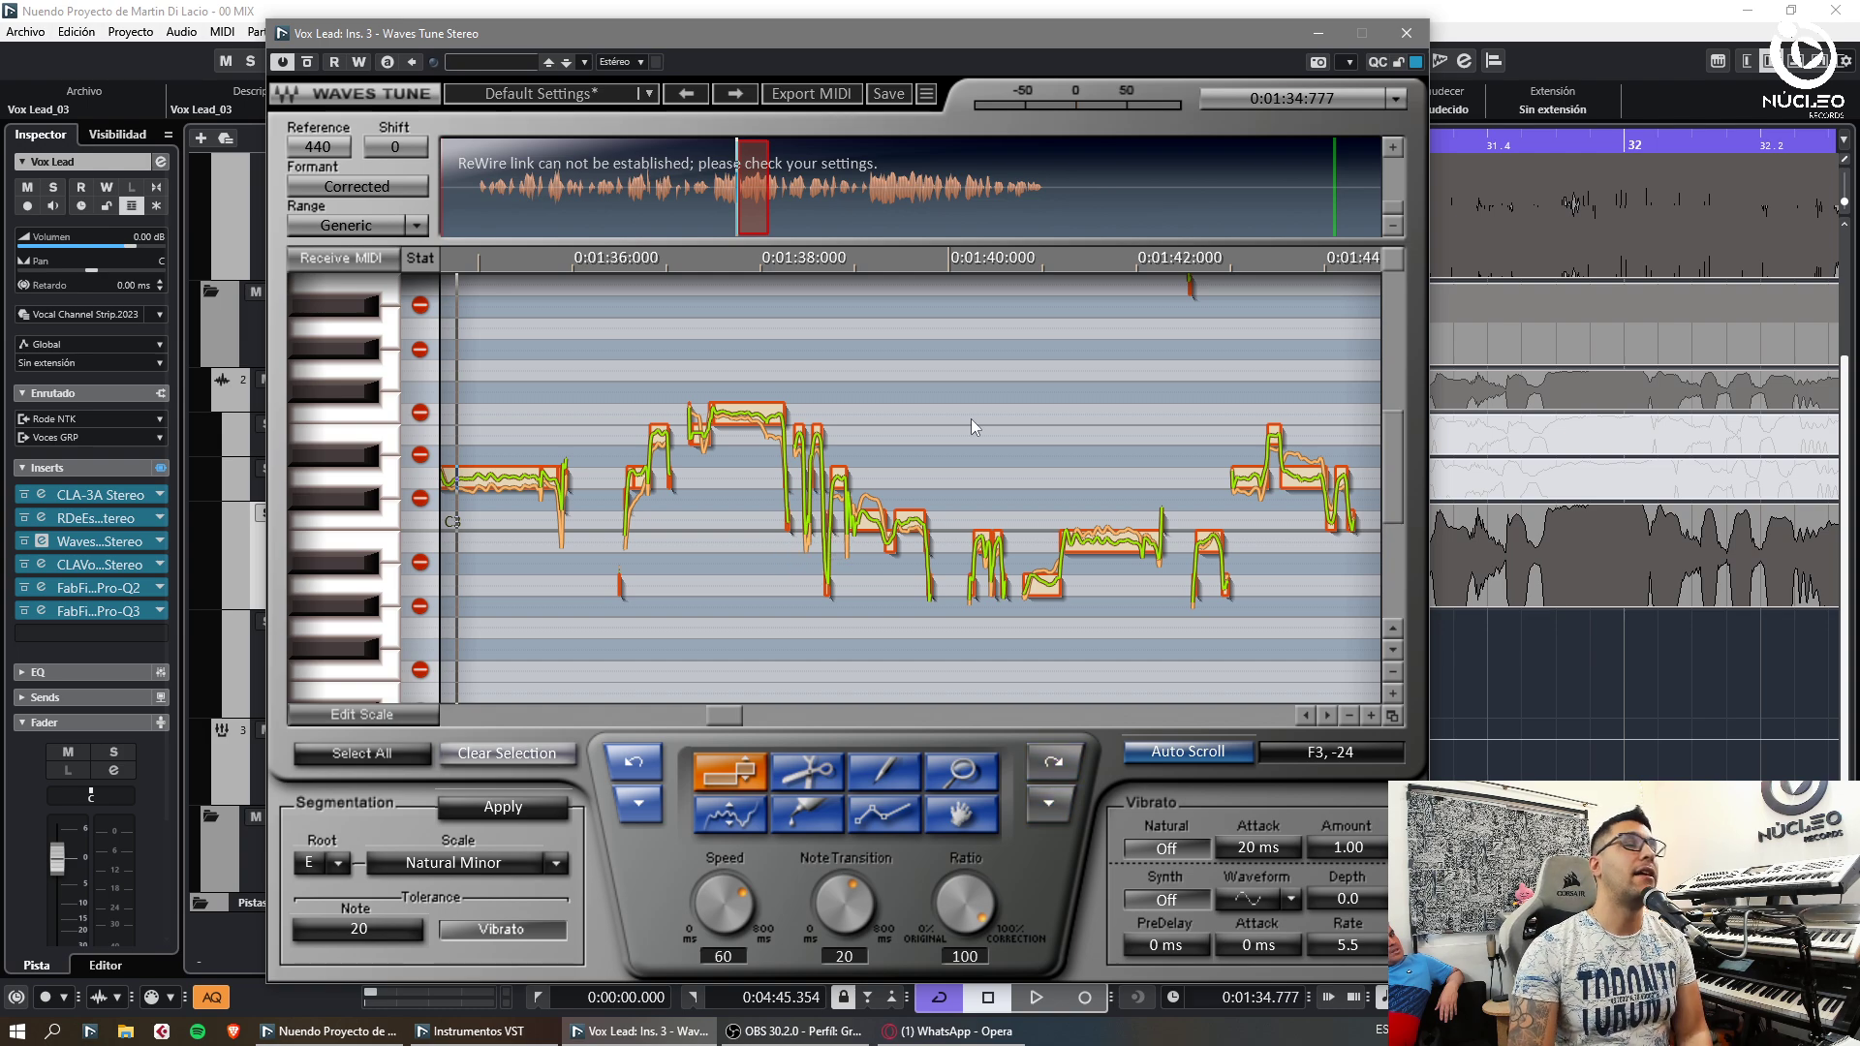
key("space")
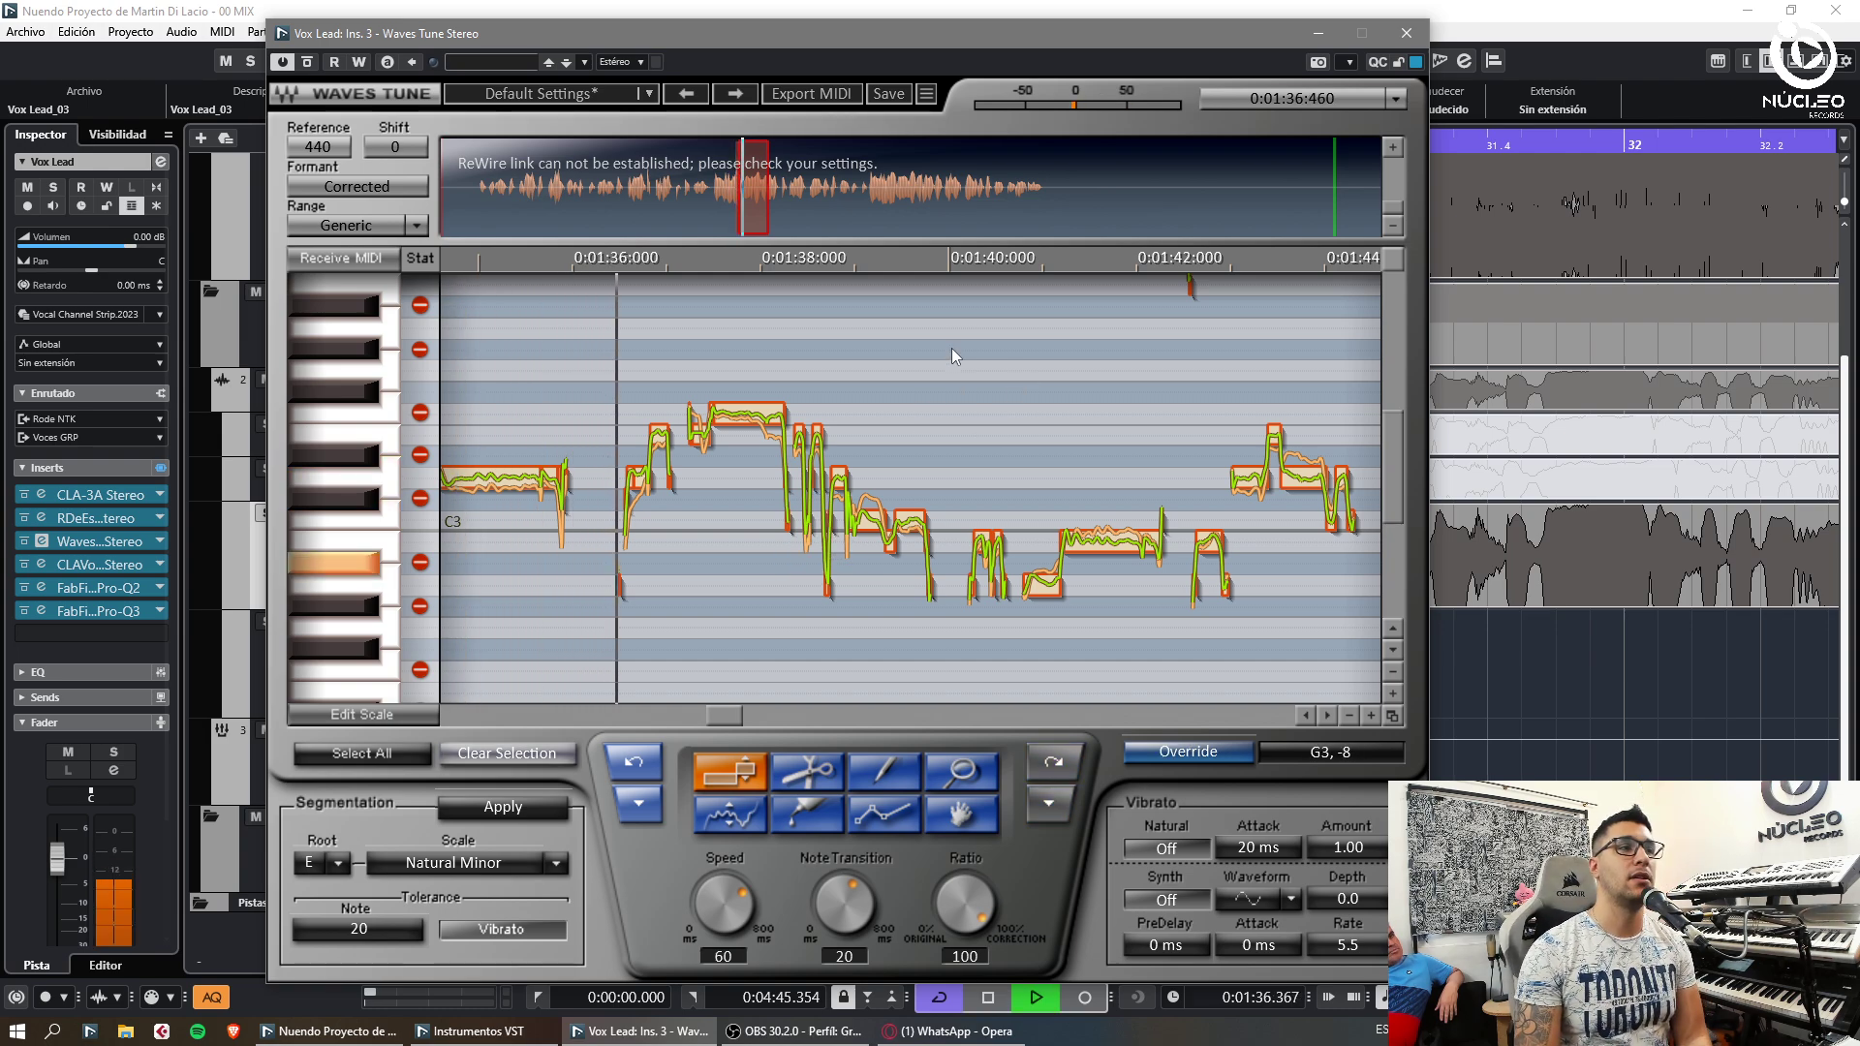
key("space")
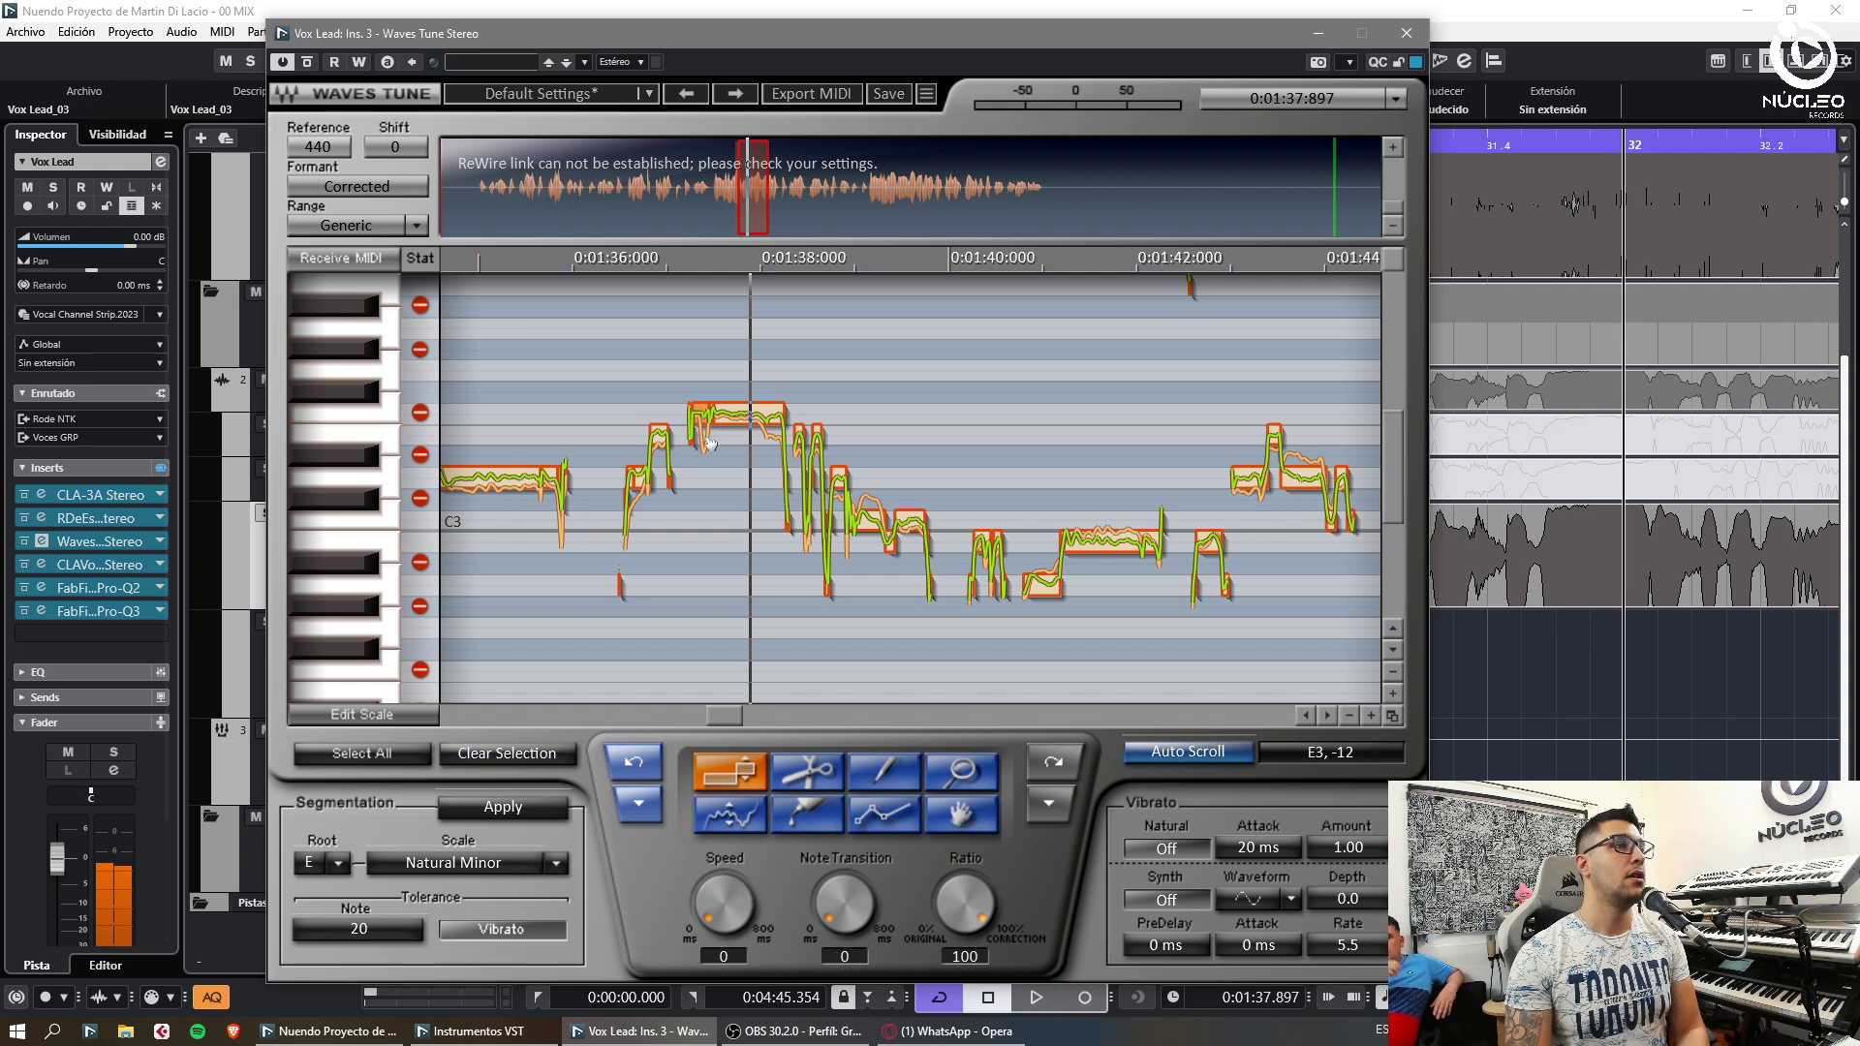
Raise the low note near 0:01:41 to B2 and the note near 0:01:43.7 to E3
key("space")
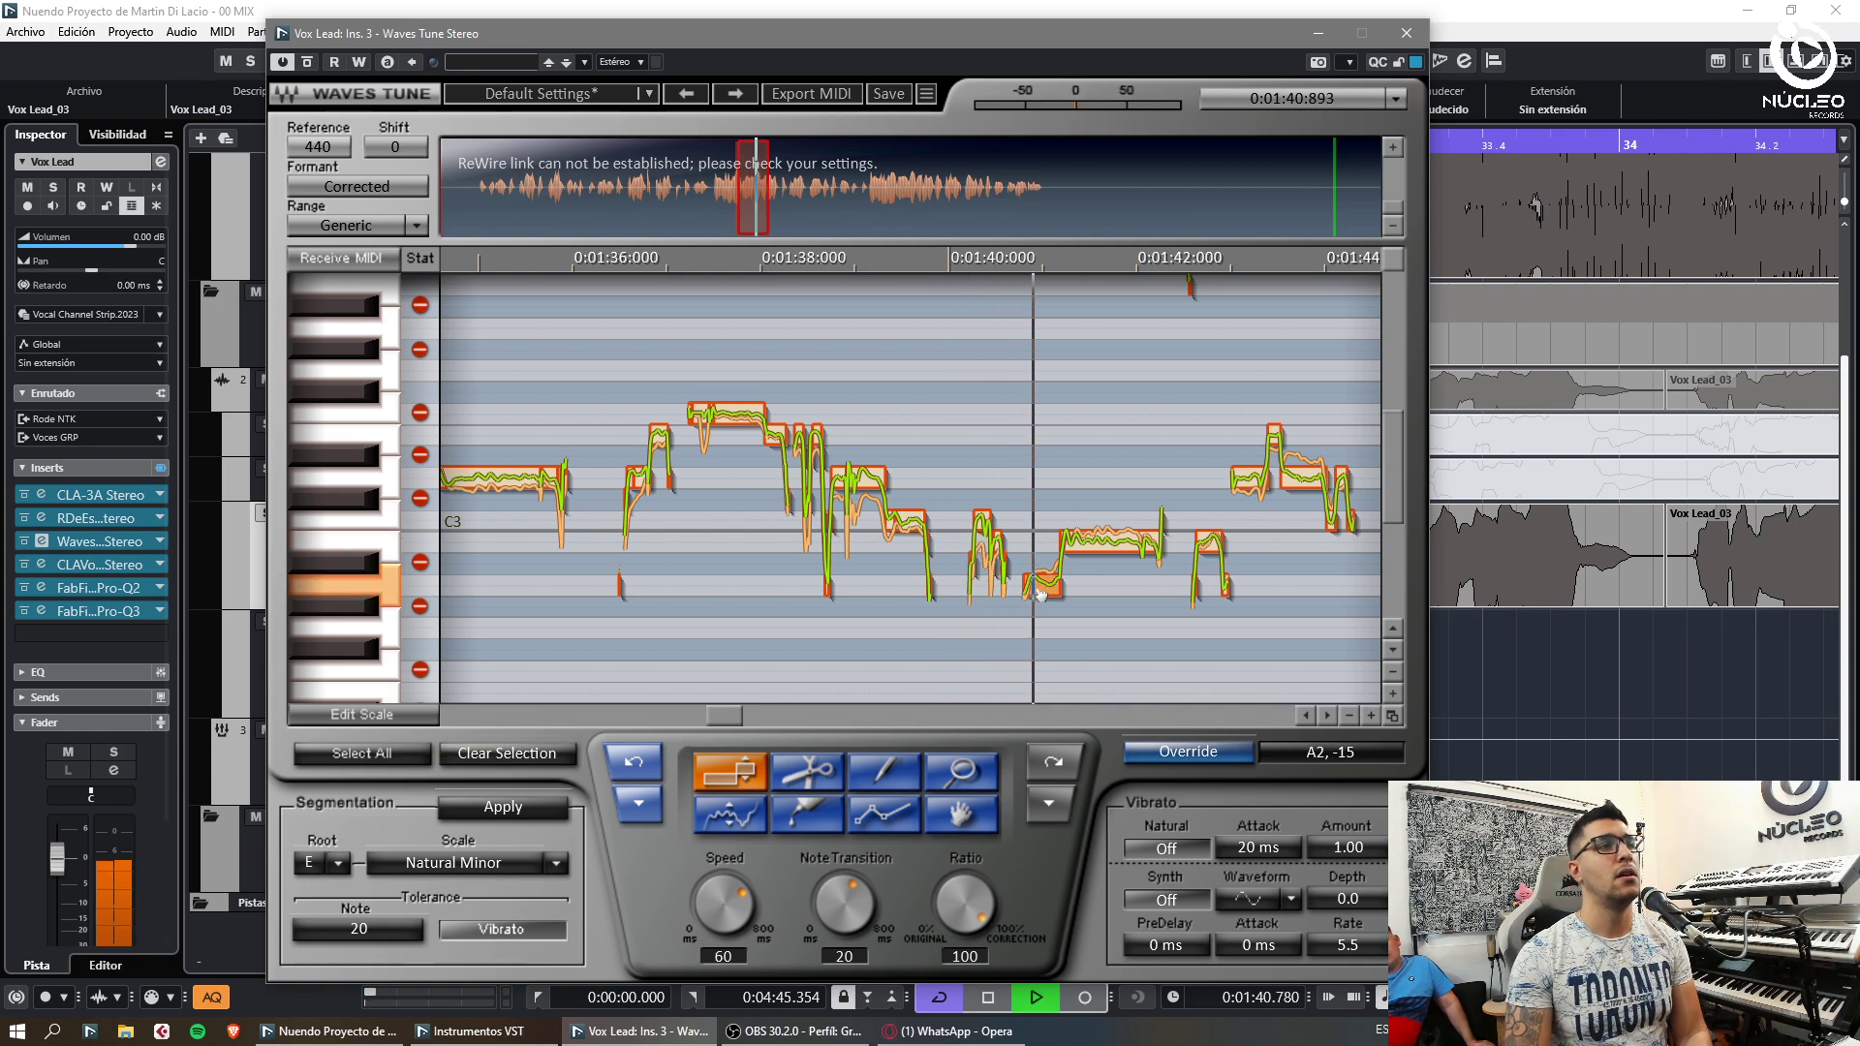
left_click_drag(1042, 587, 1044, 541)
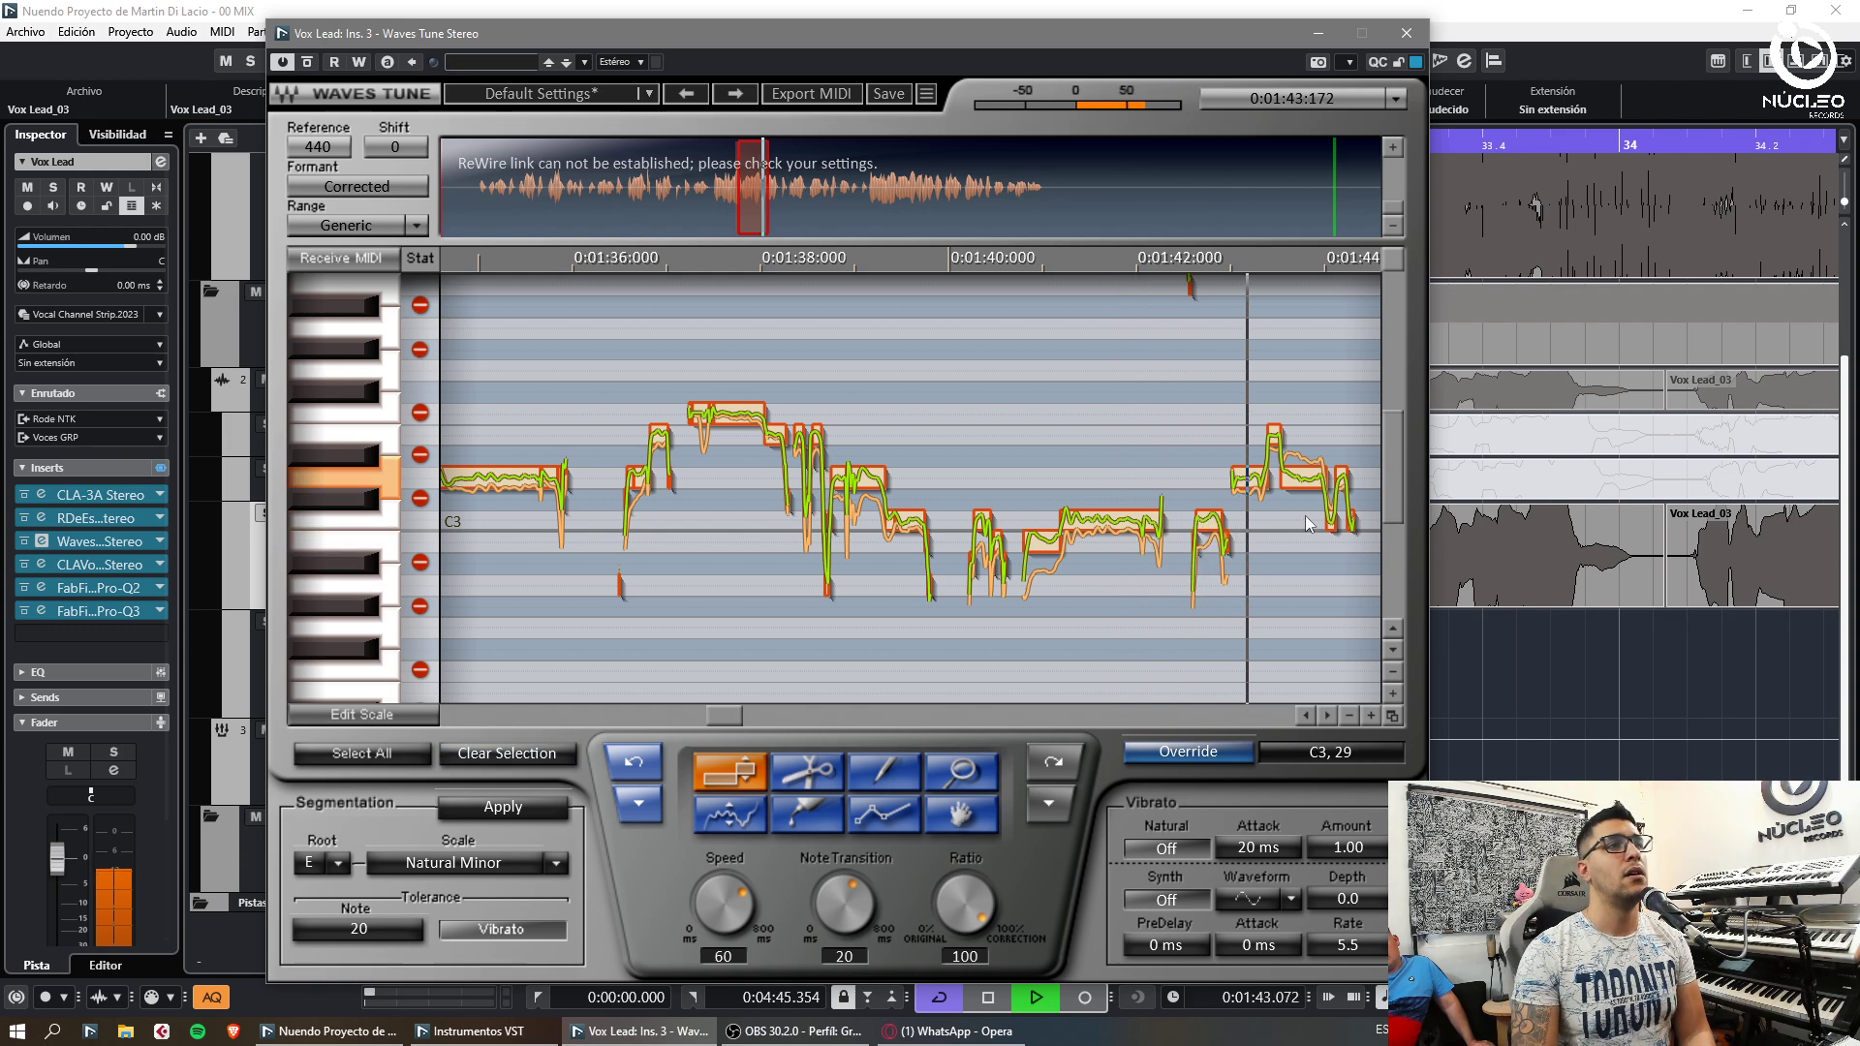
left_click_drag(1305, 474, 1305, 432)
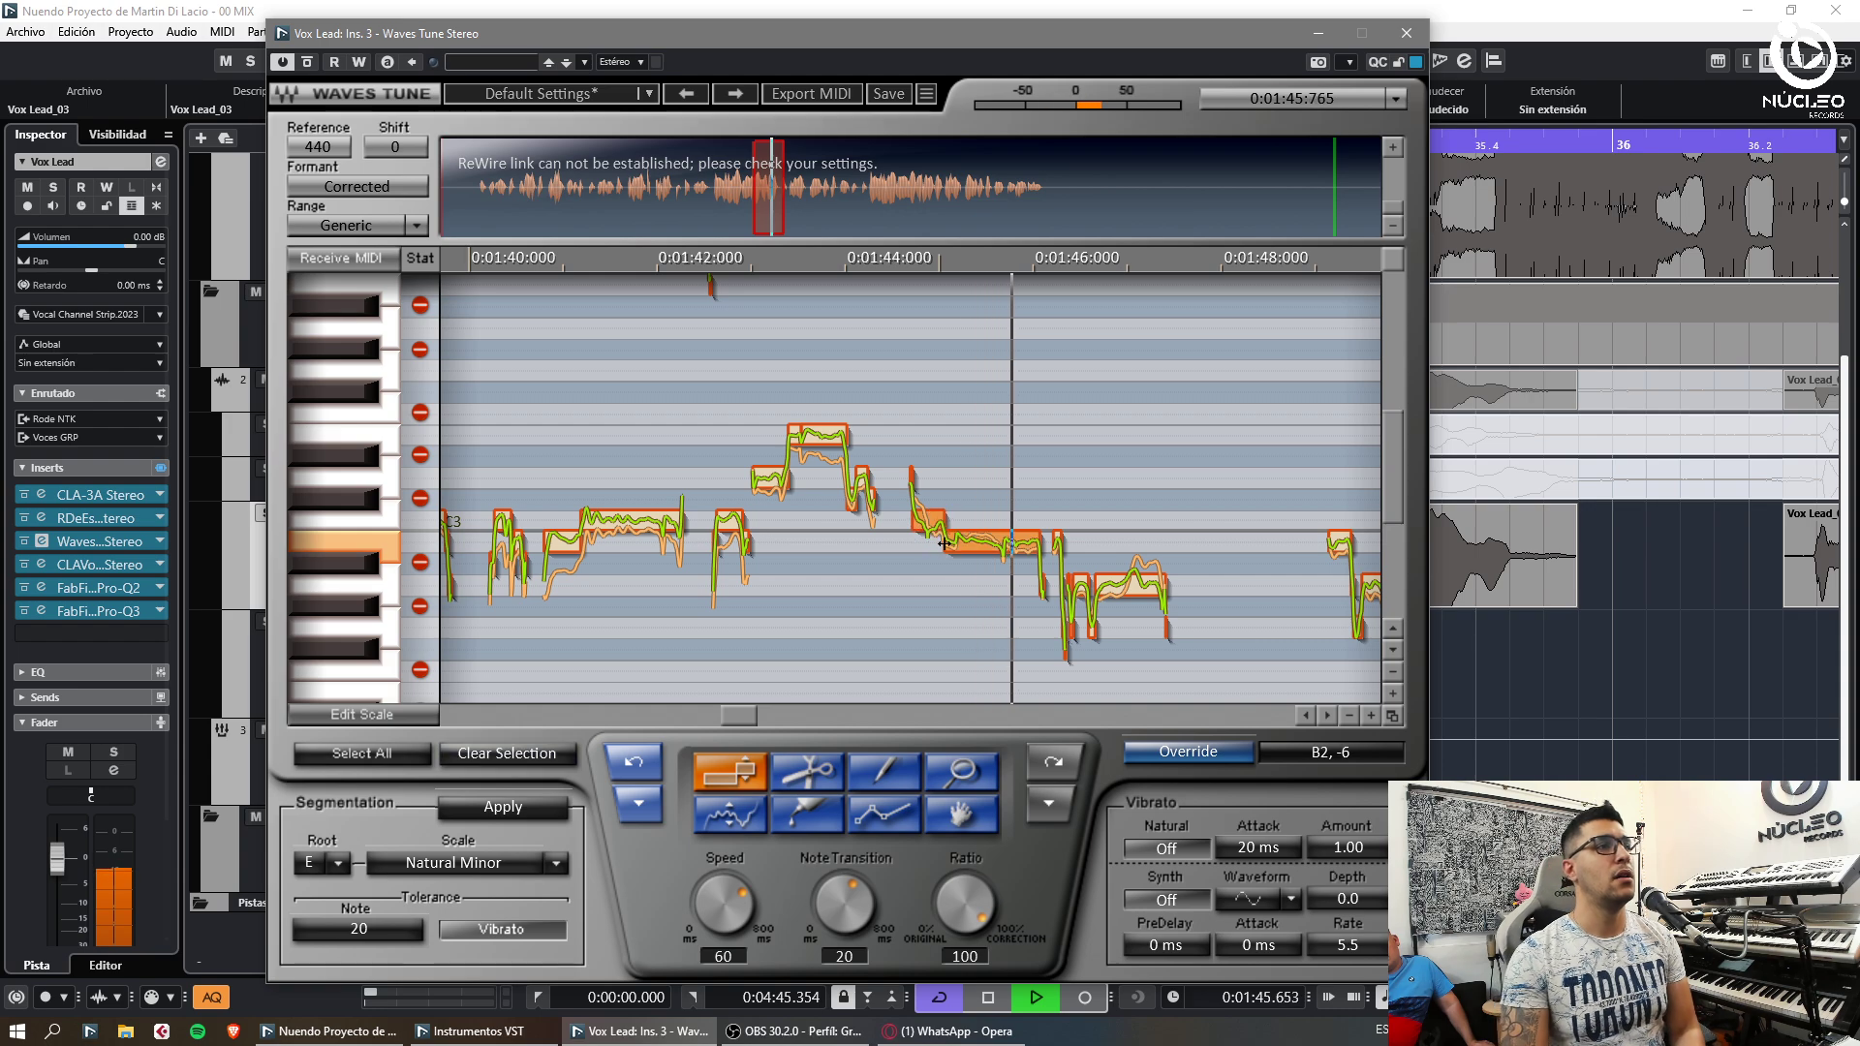
Retune the descending notes between about 0:01:44.7 and 0:01:46 to D3 and C3, and replay them
left_click_drag(944, 543, 930, 474)
key("space")
key("space")
key("space")
left_click(943, 483)
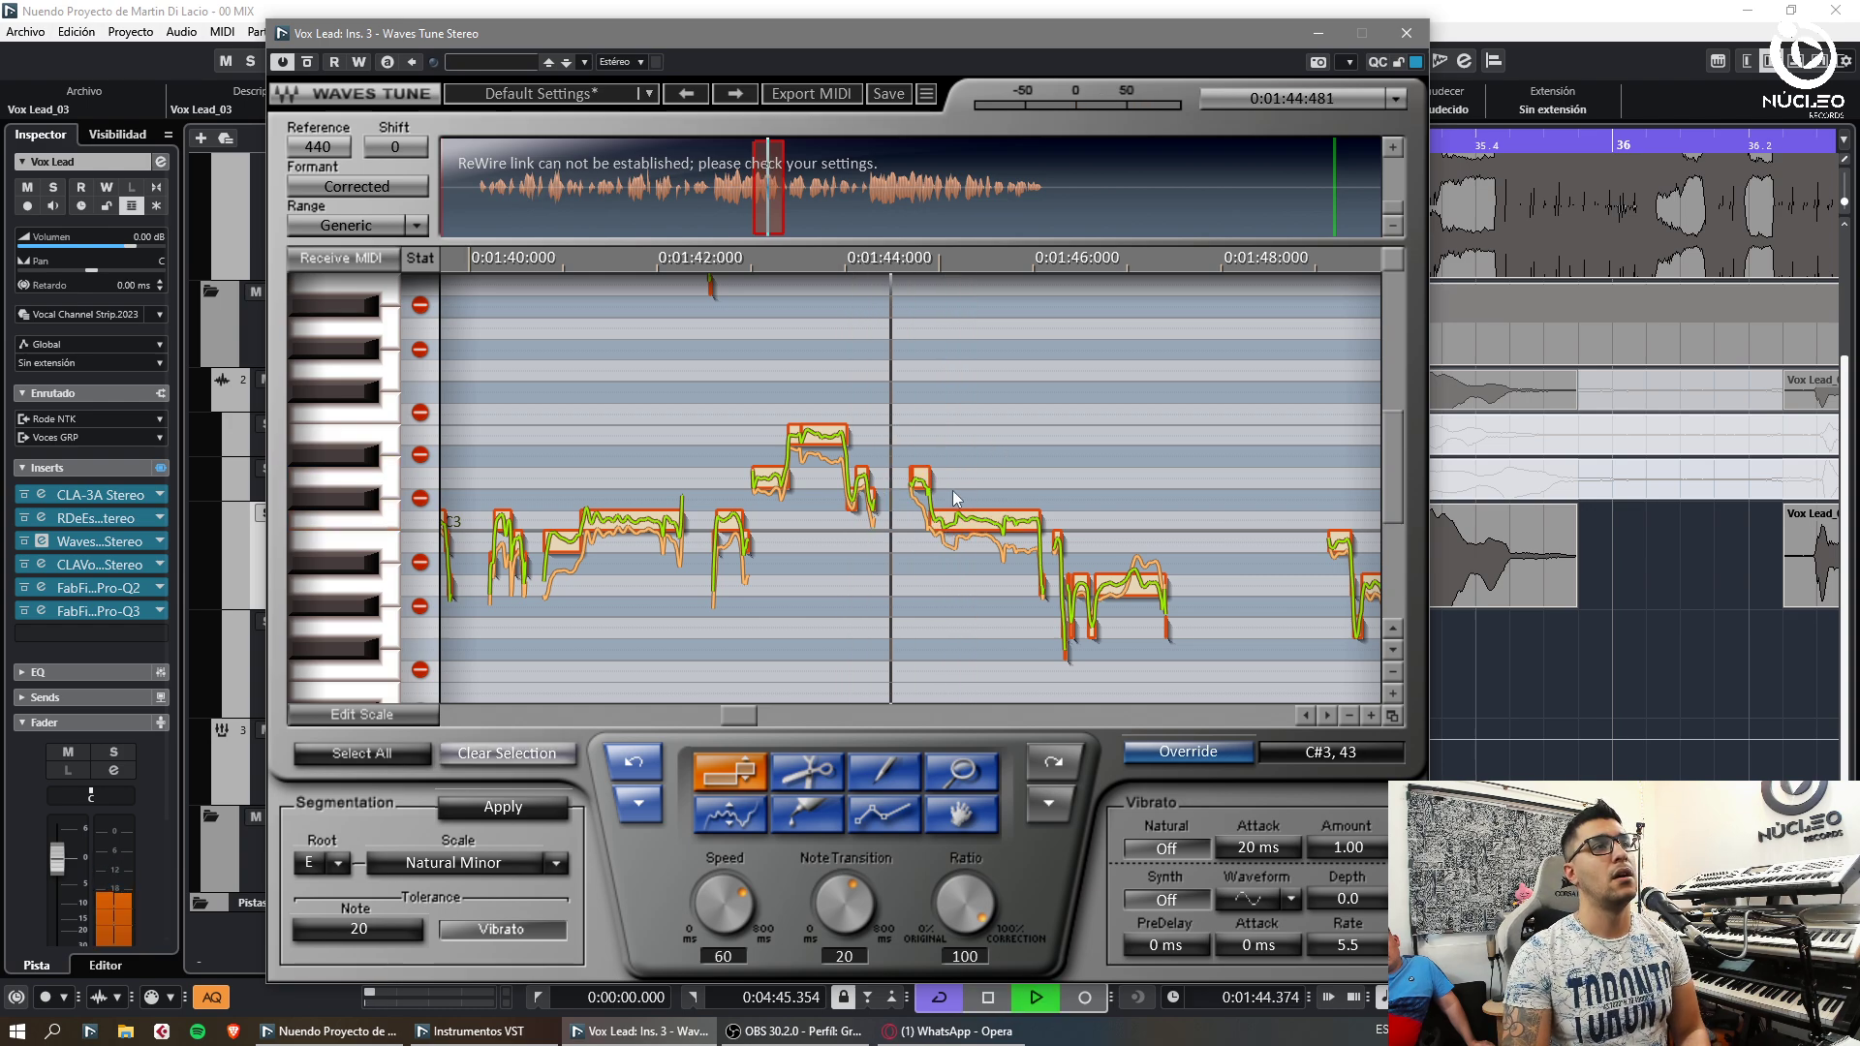
Shorten the C3 note before 0:01:46 and set its tail to B2, and raise the end of the A2 note near 0:01:47 to B2
left_click_drag(1038, 523, 1001, 521)
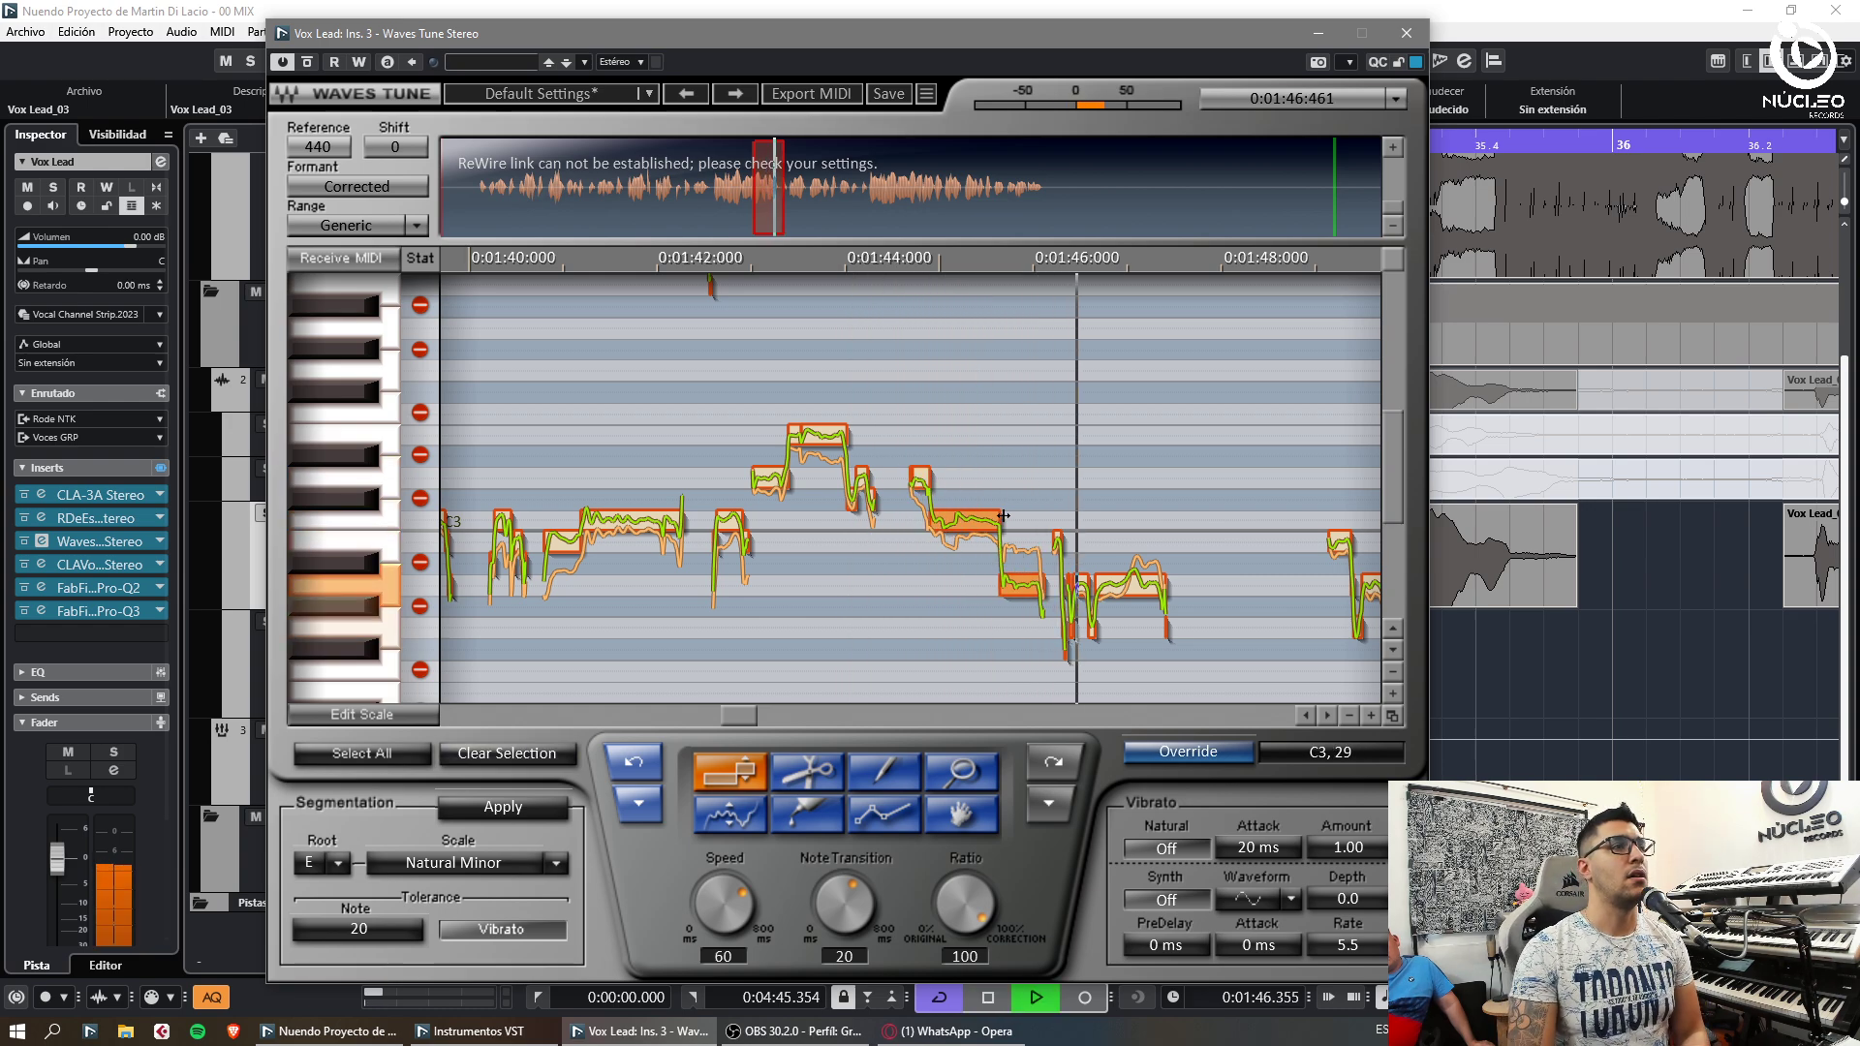
key("space")
left_click_drag(1017, 586, 1018, 543)
key("space")
left_click(1050, 417)
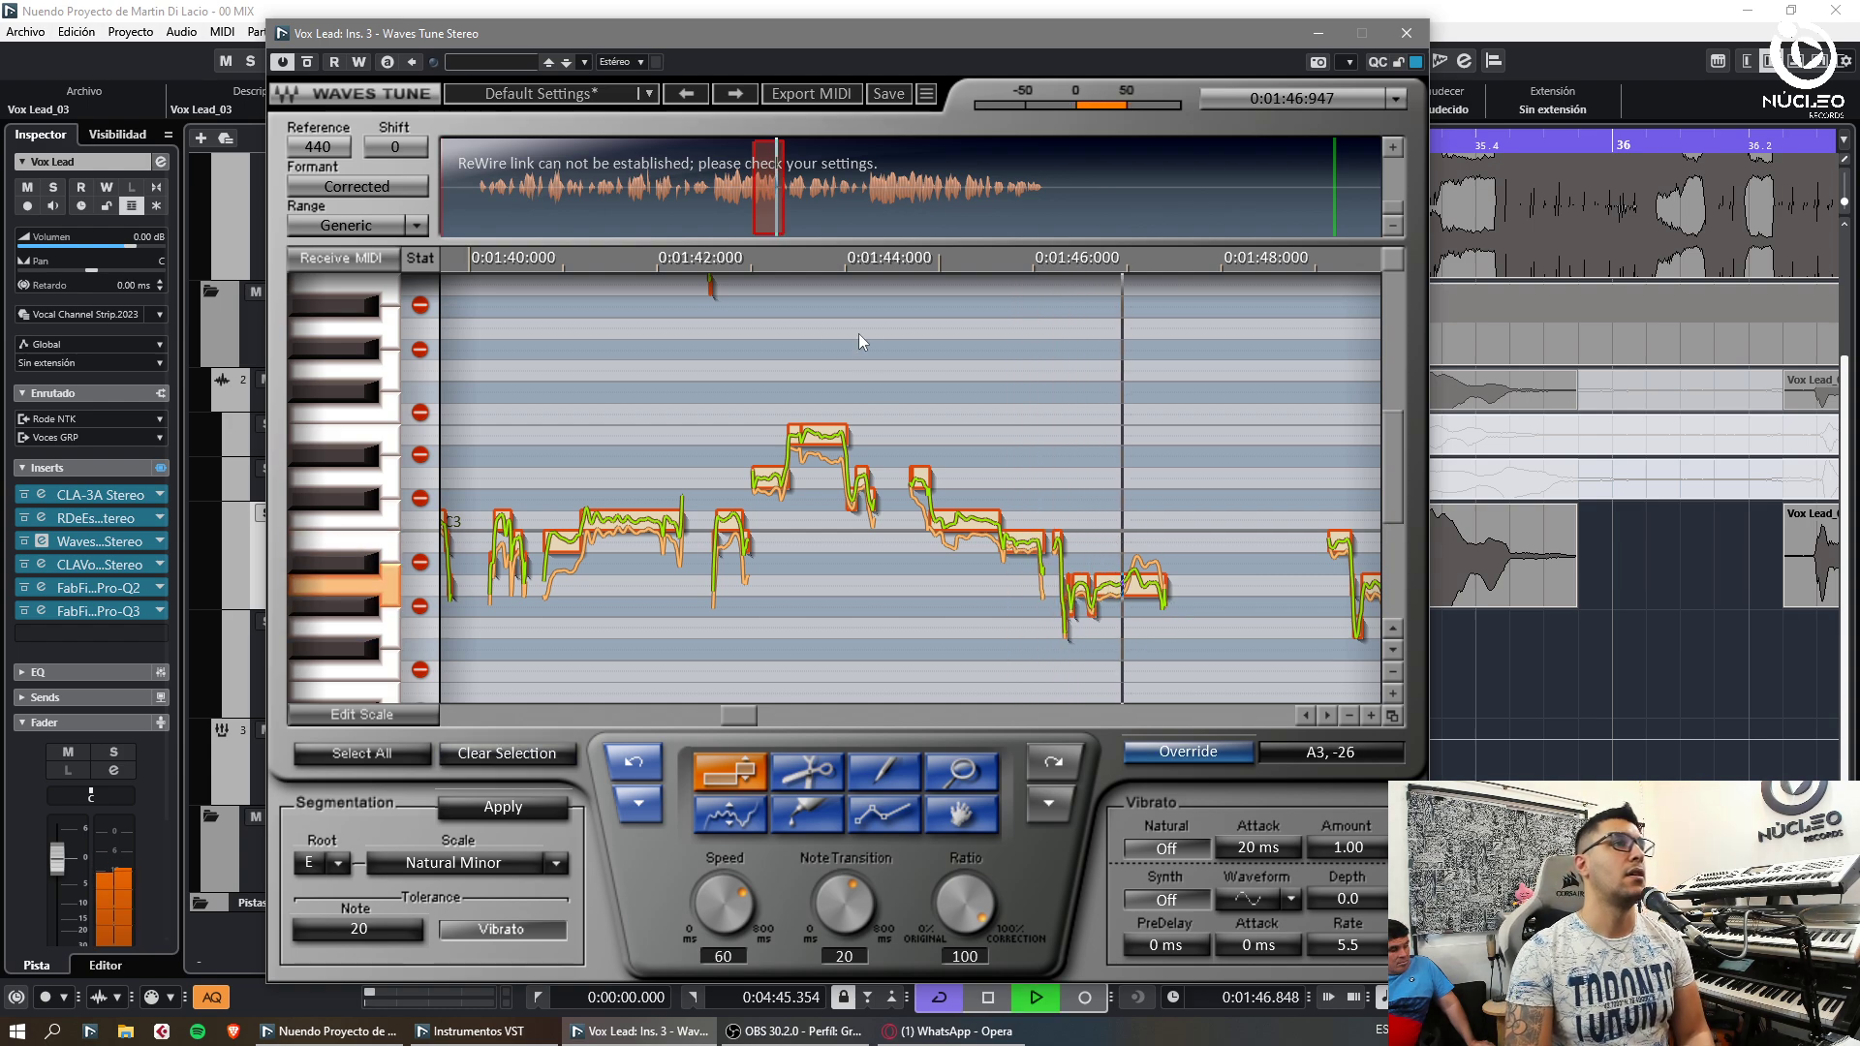
key("space")
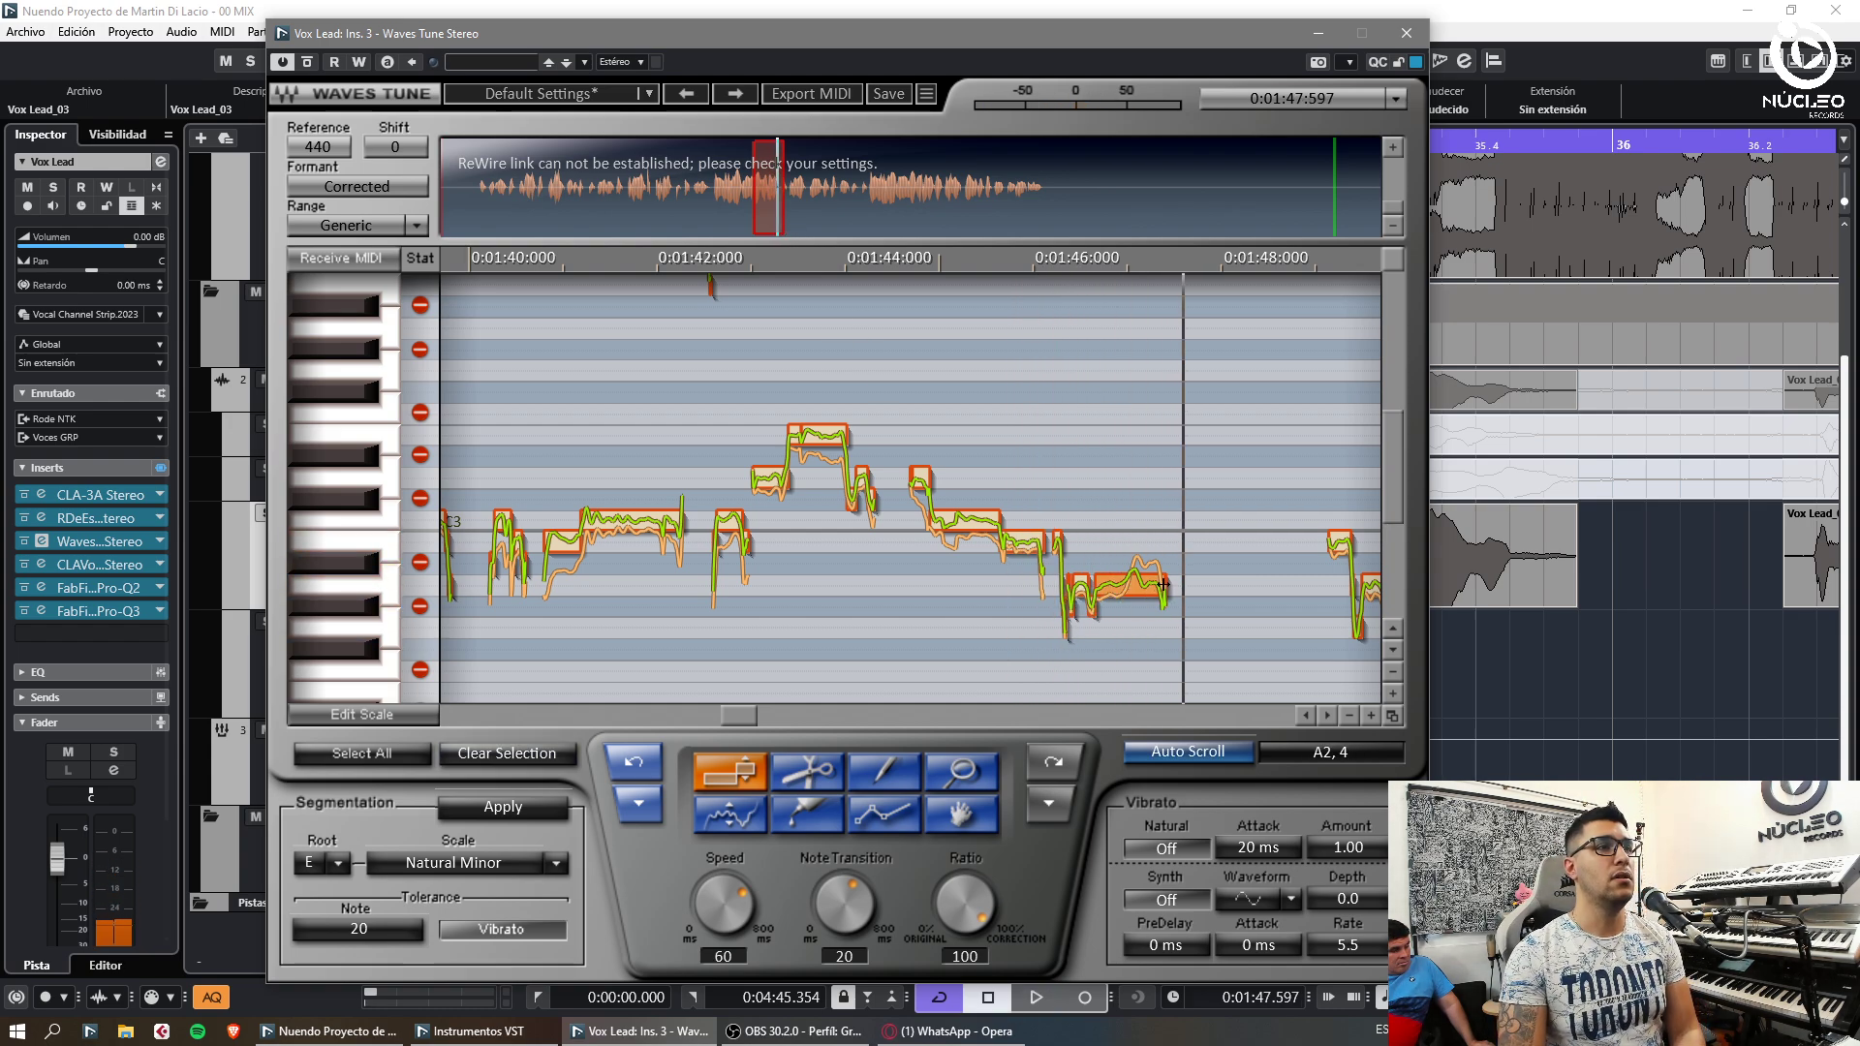
key("space")
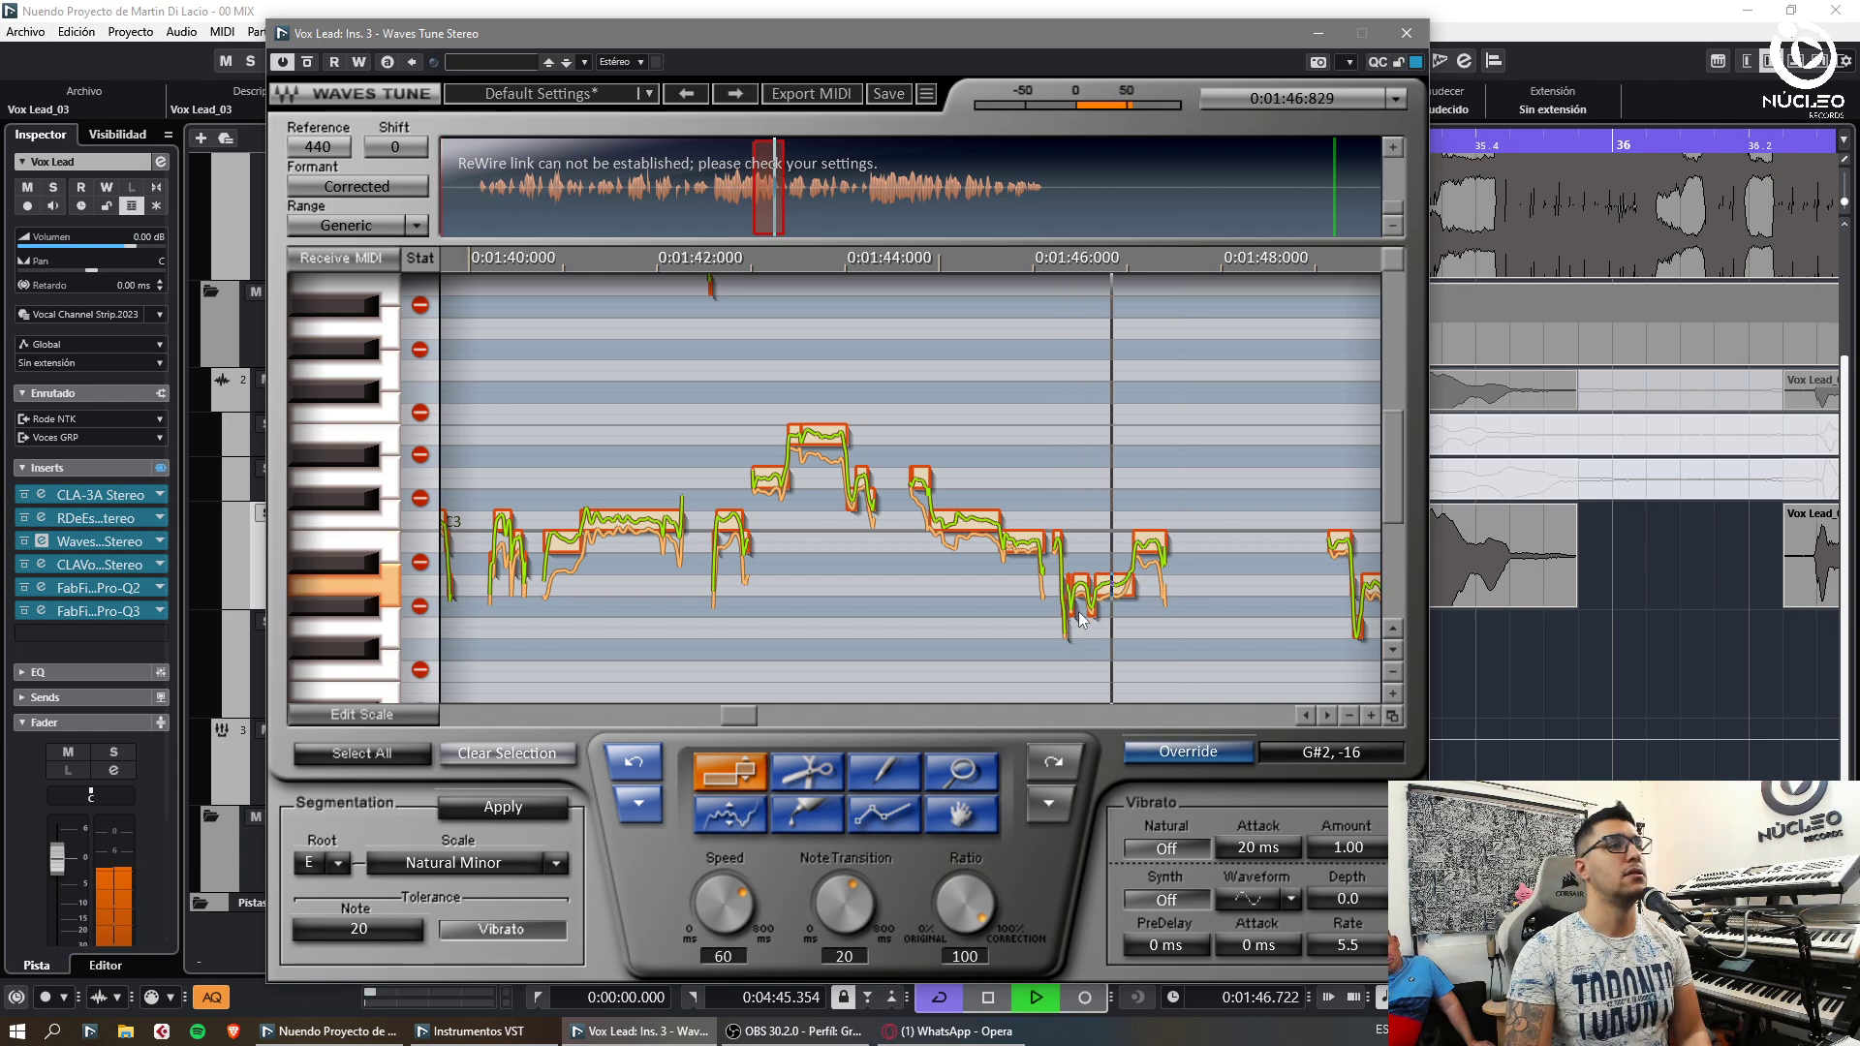
Go to the phrase starting near 0:01:52 and raise the short note at about 0:01:52.5 to C3
left_click(794, 226)
left_click(795, 227)
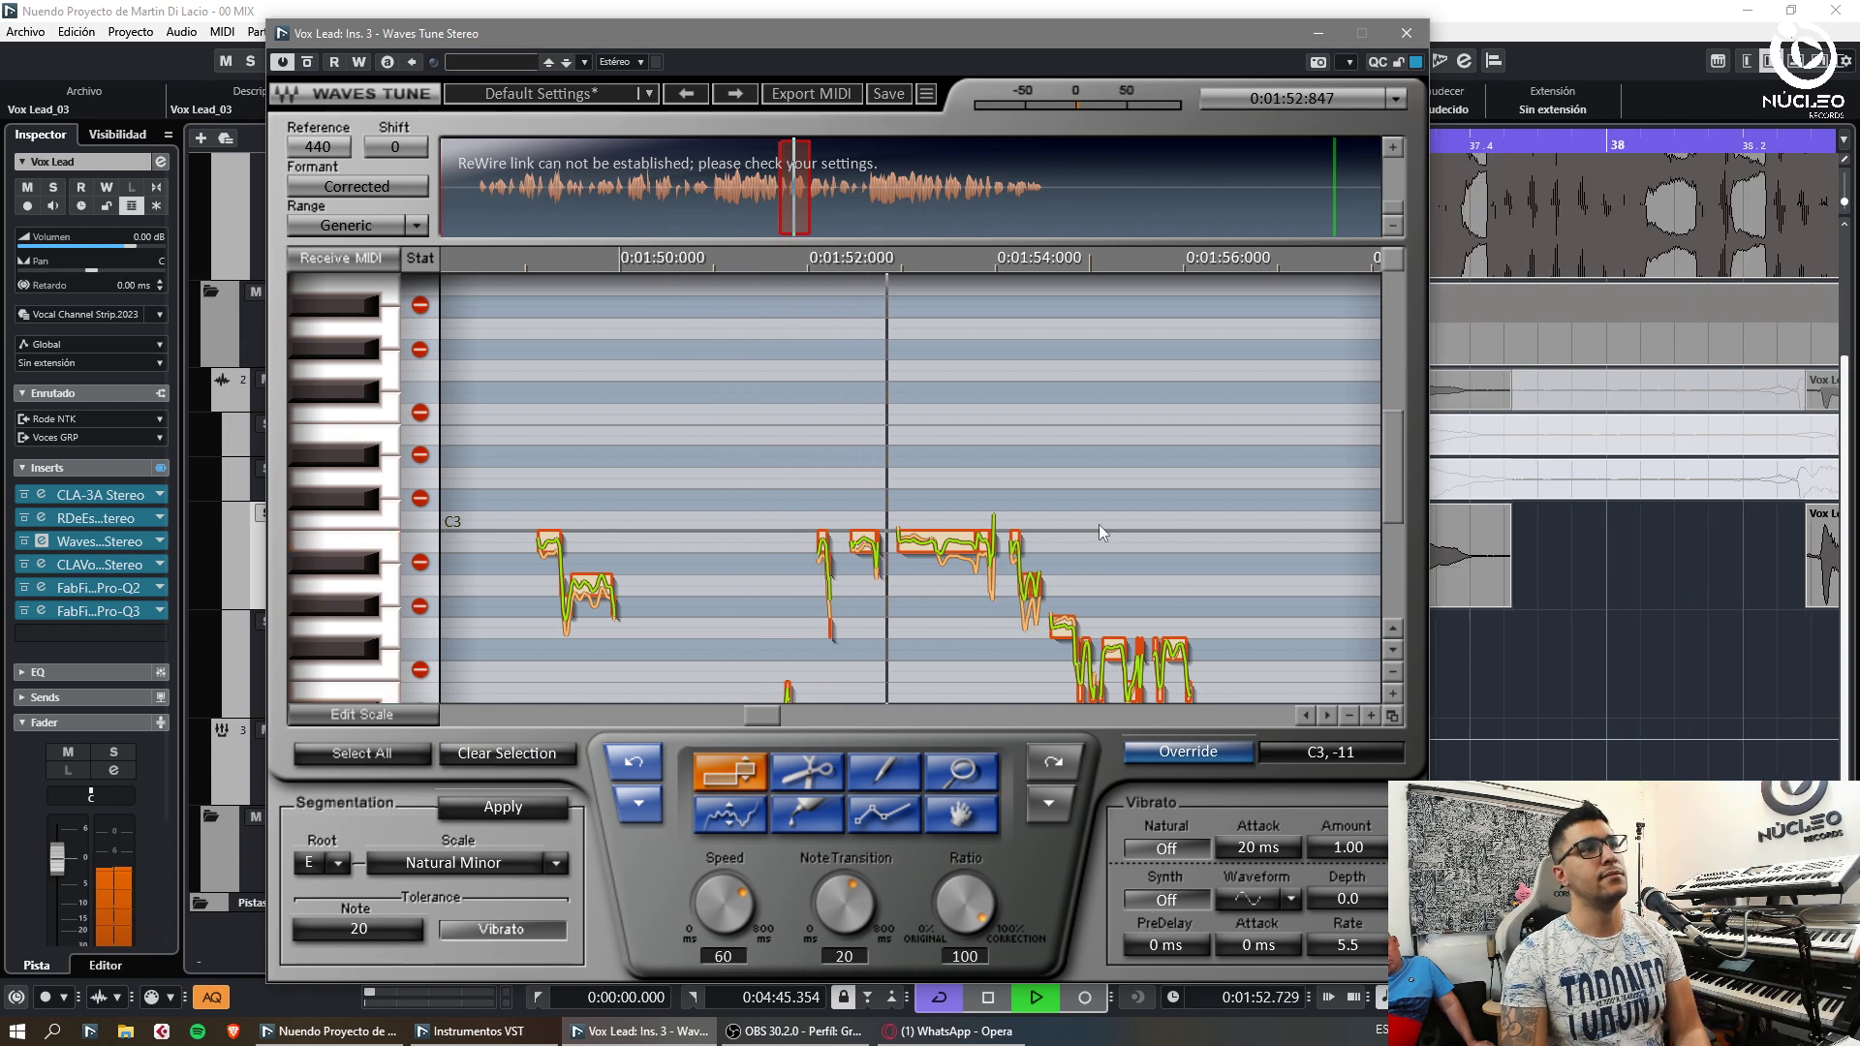
key("space")
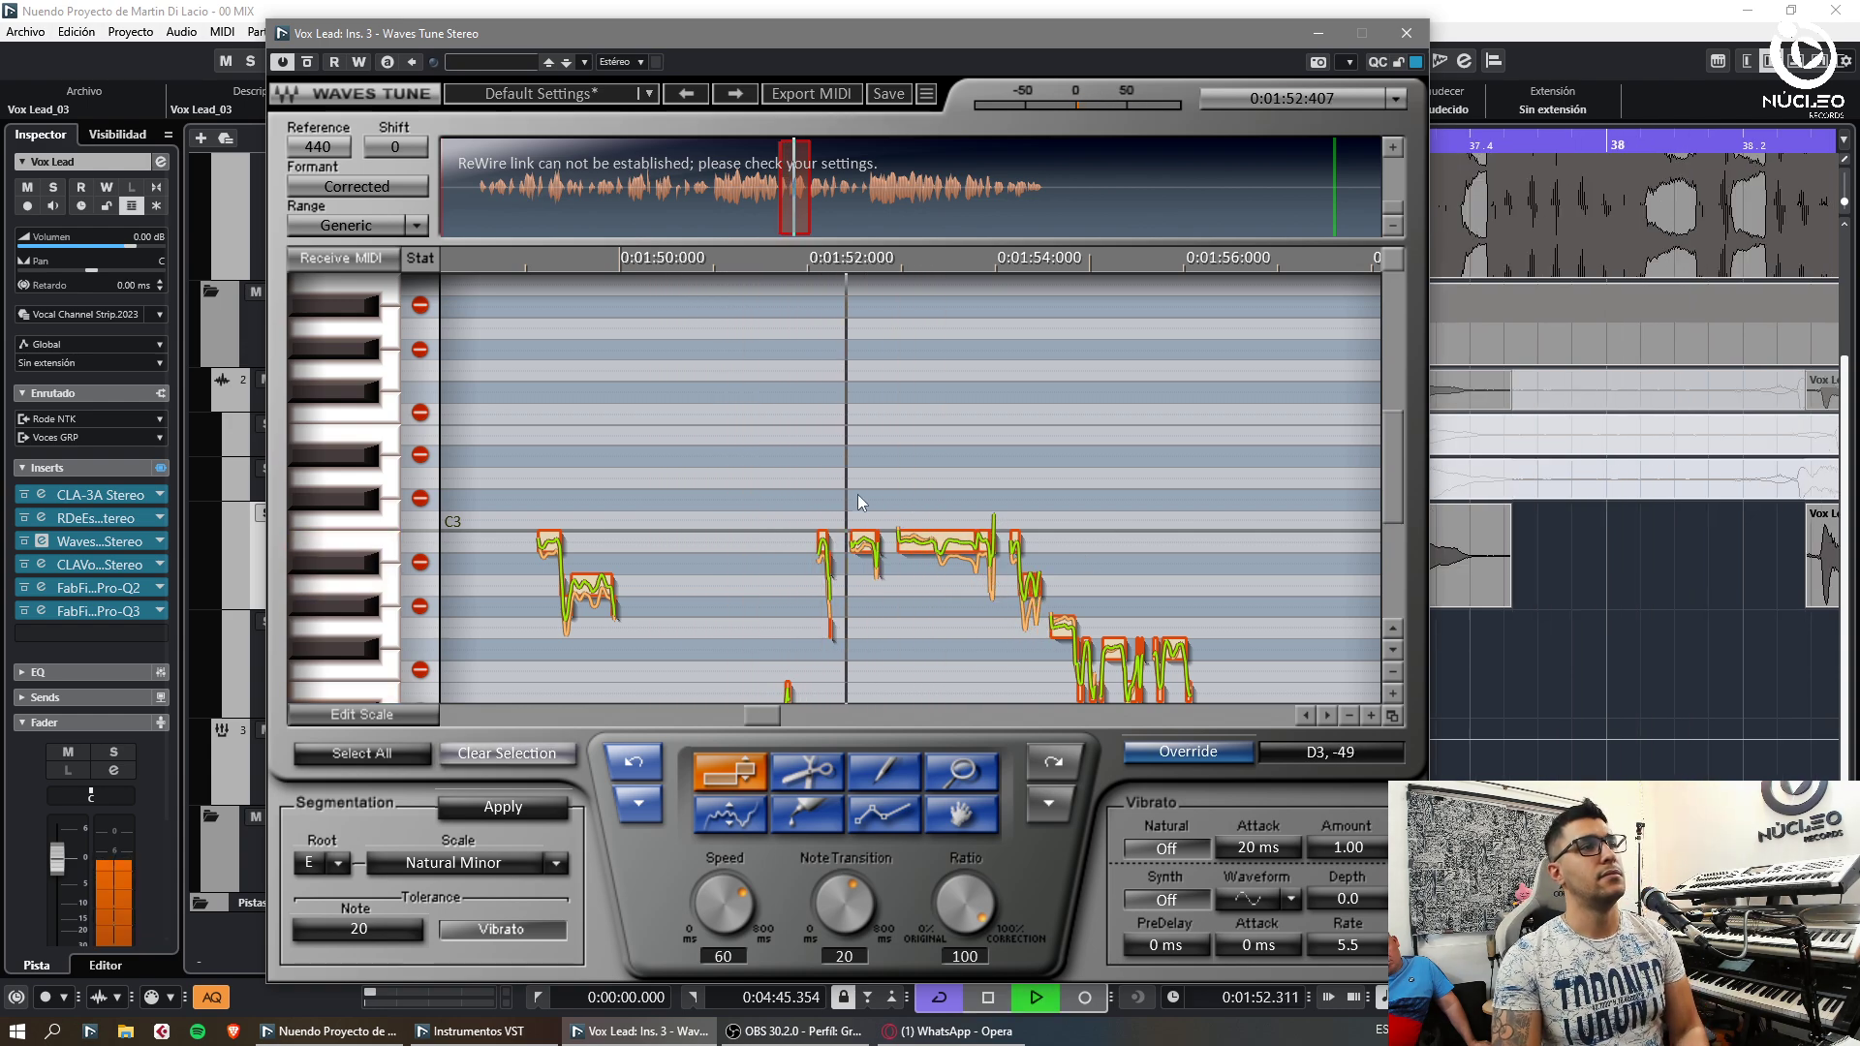
key("space")
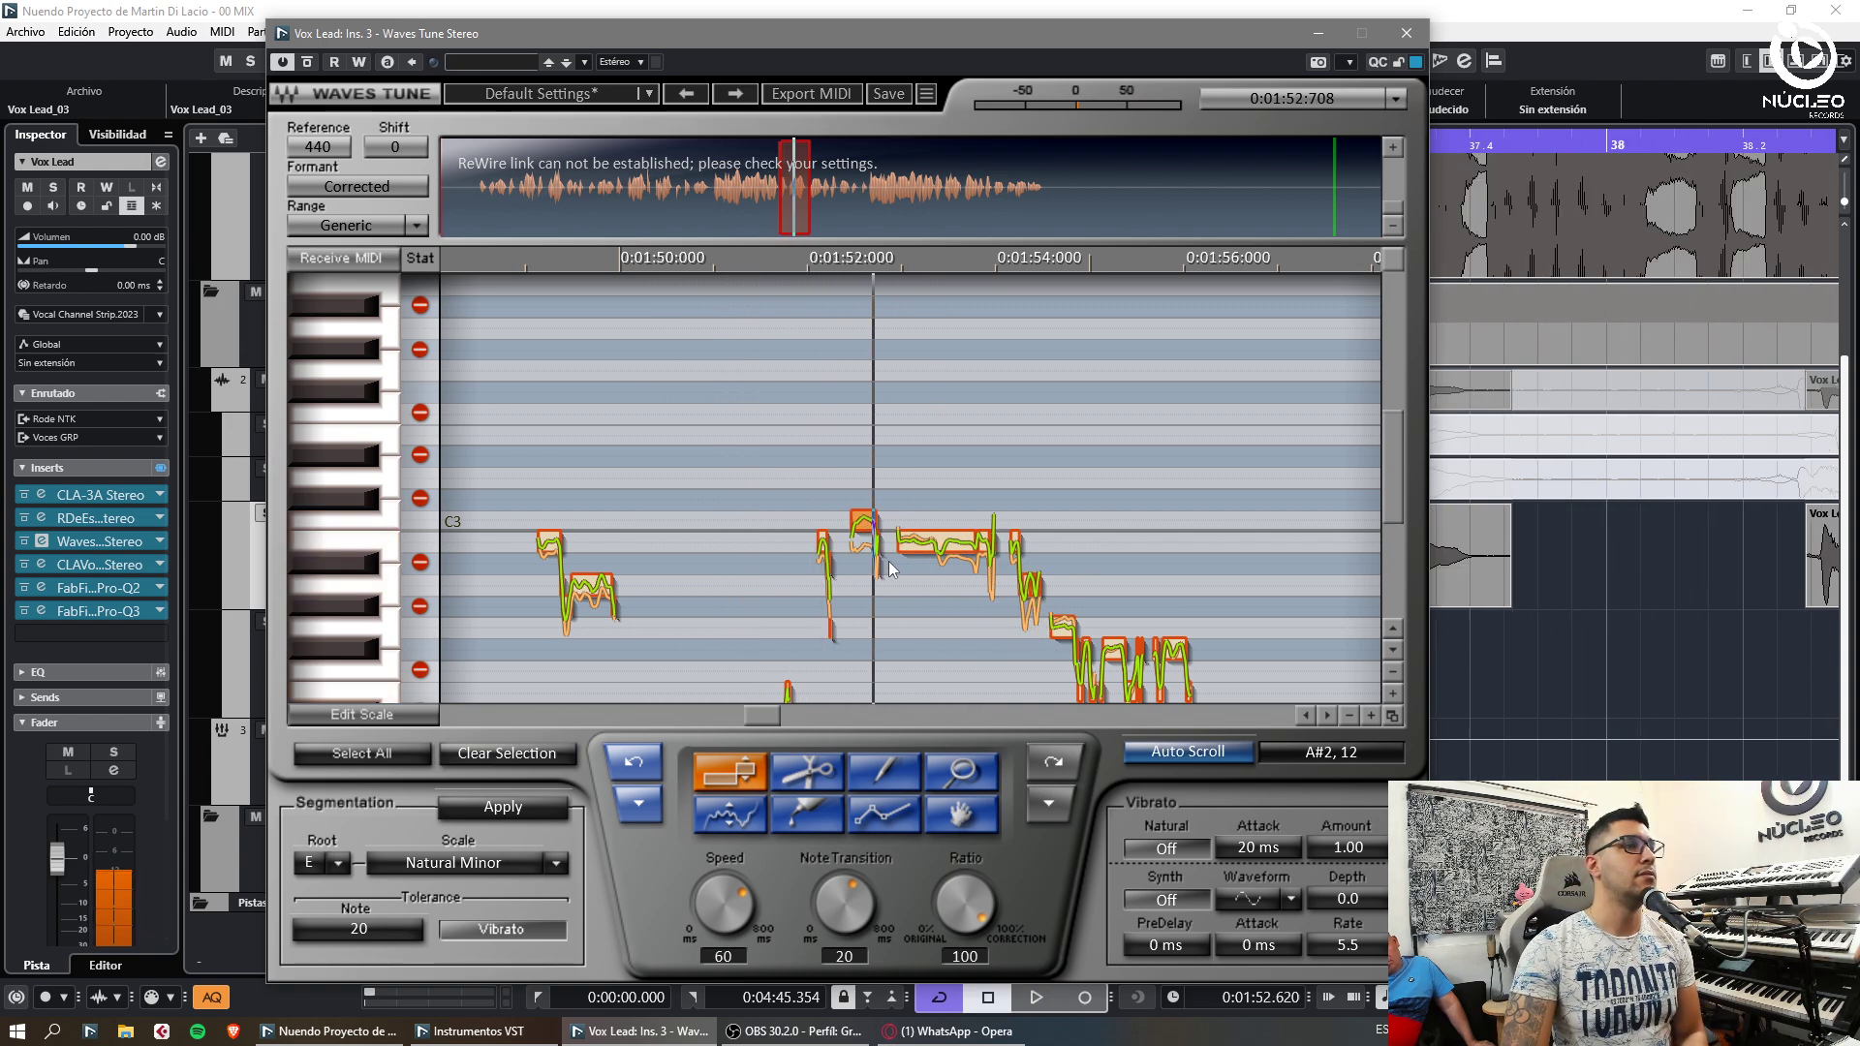
key("space")
Split the long B2 note starting near 0:01:53 and raise its first part to C3, then replay it
left_click(821, 767)
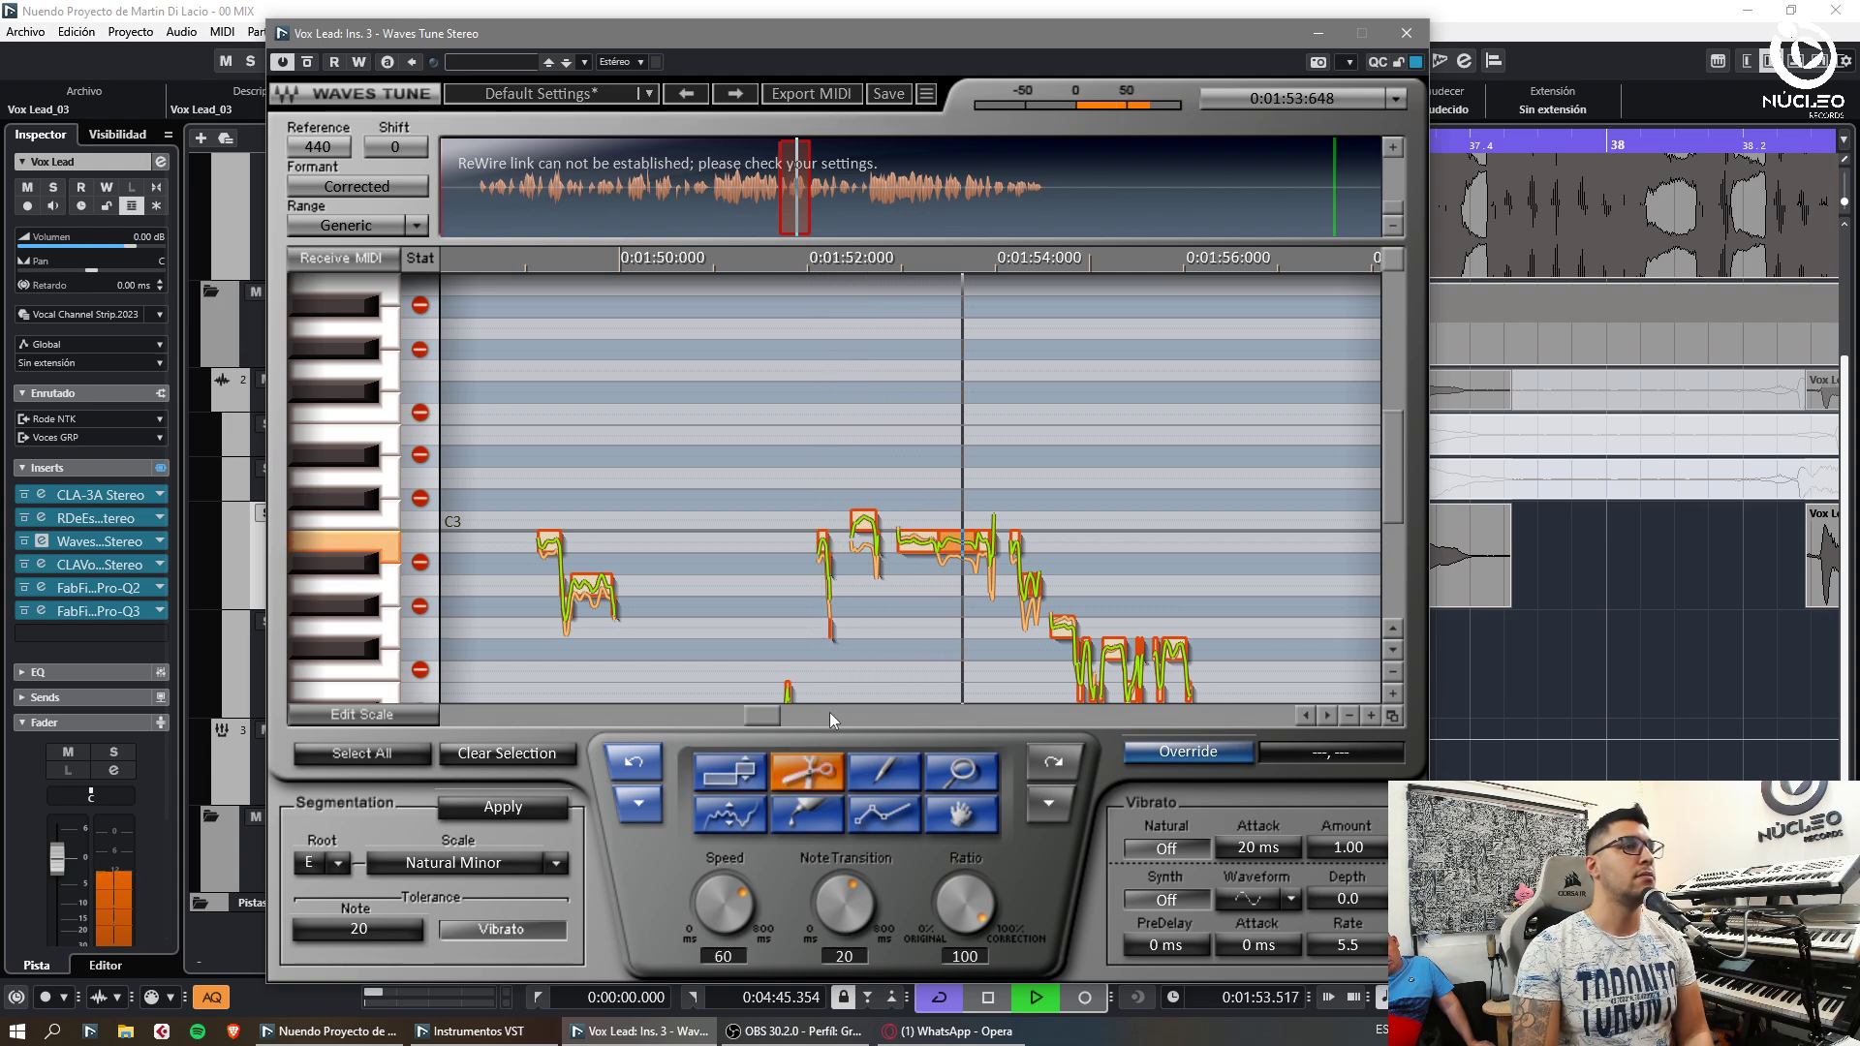
left_click(744, 765)
left_click_drag(917, 544, 917, 522)
key("space")
key("space")
left_click(991, 478)
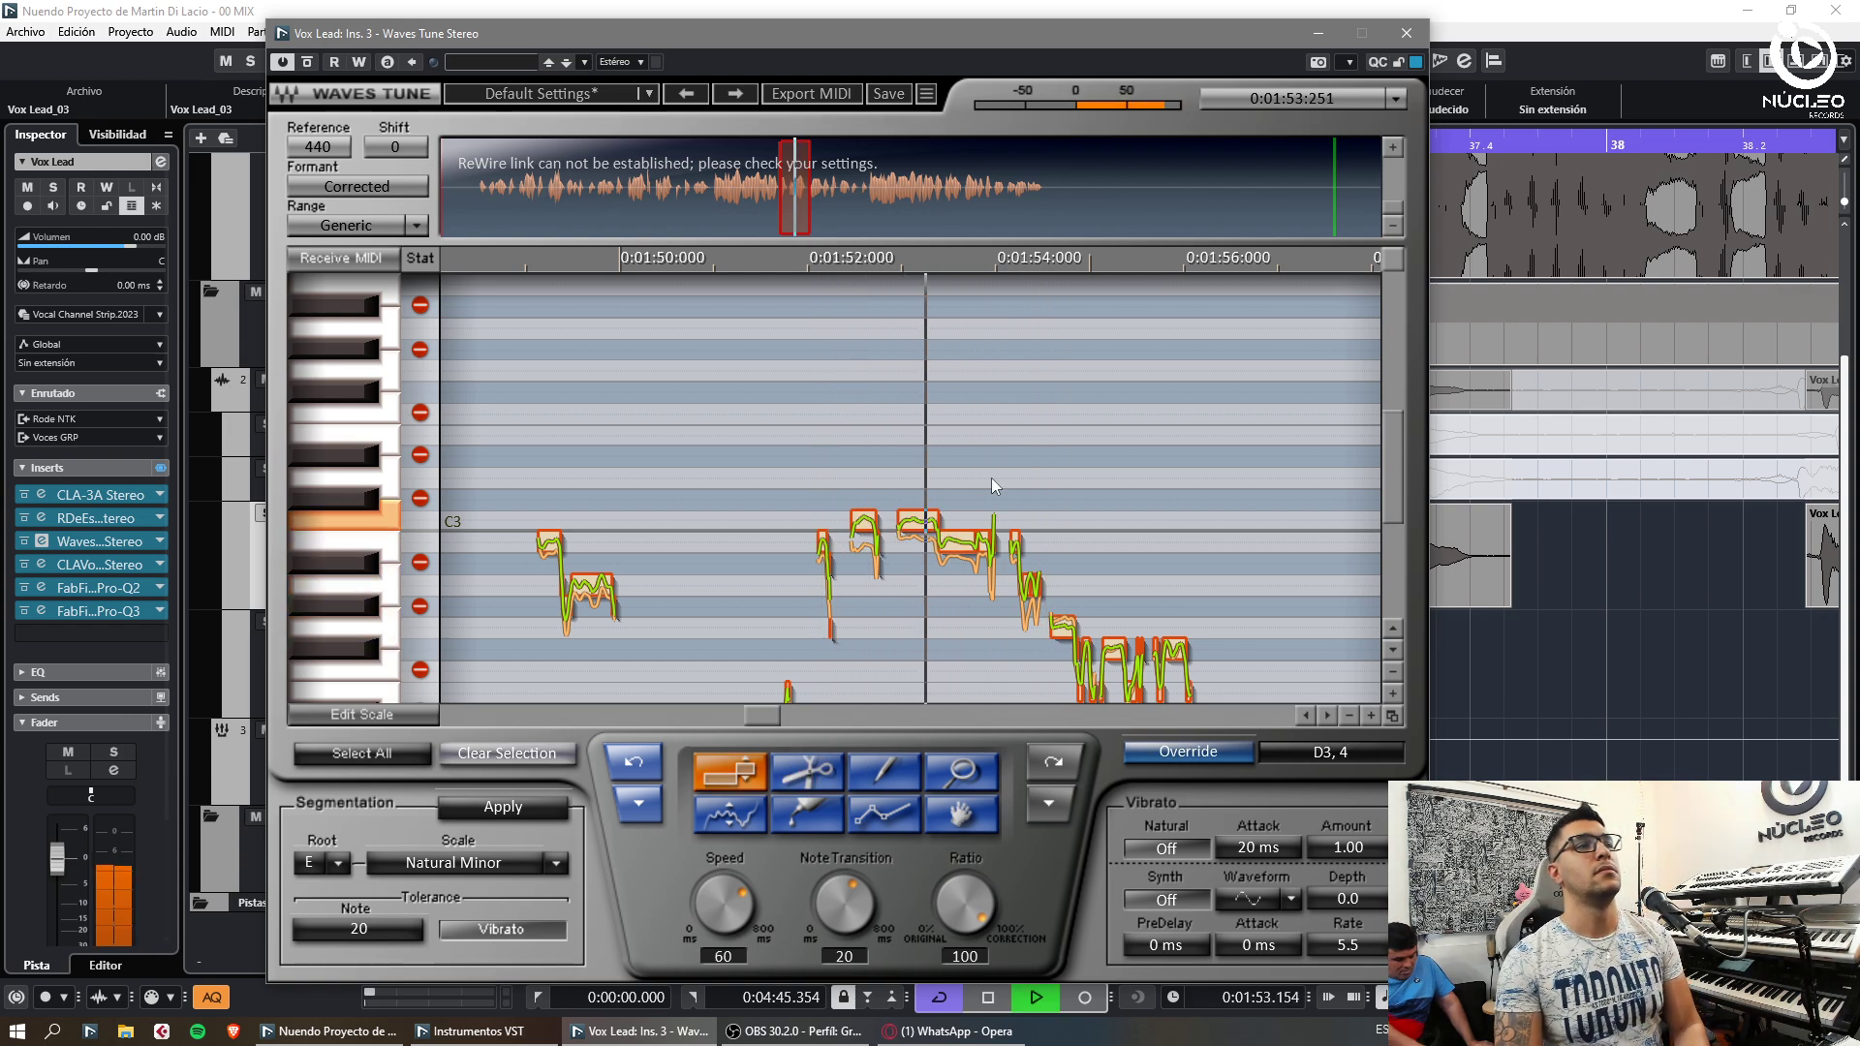
Raise the note near 0:01:54.7 from G2 to A2
scroll(1070, 523, "down", 2)
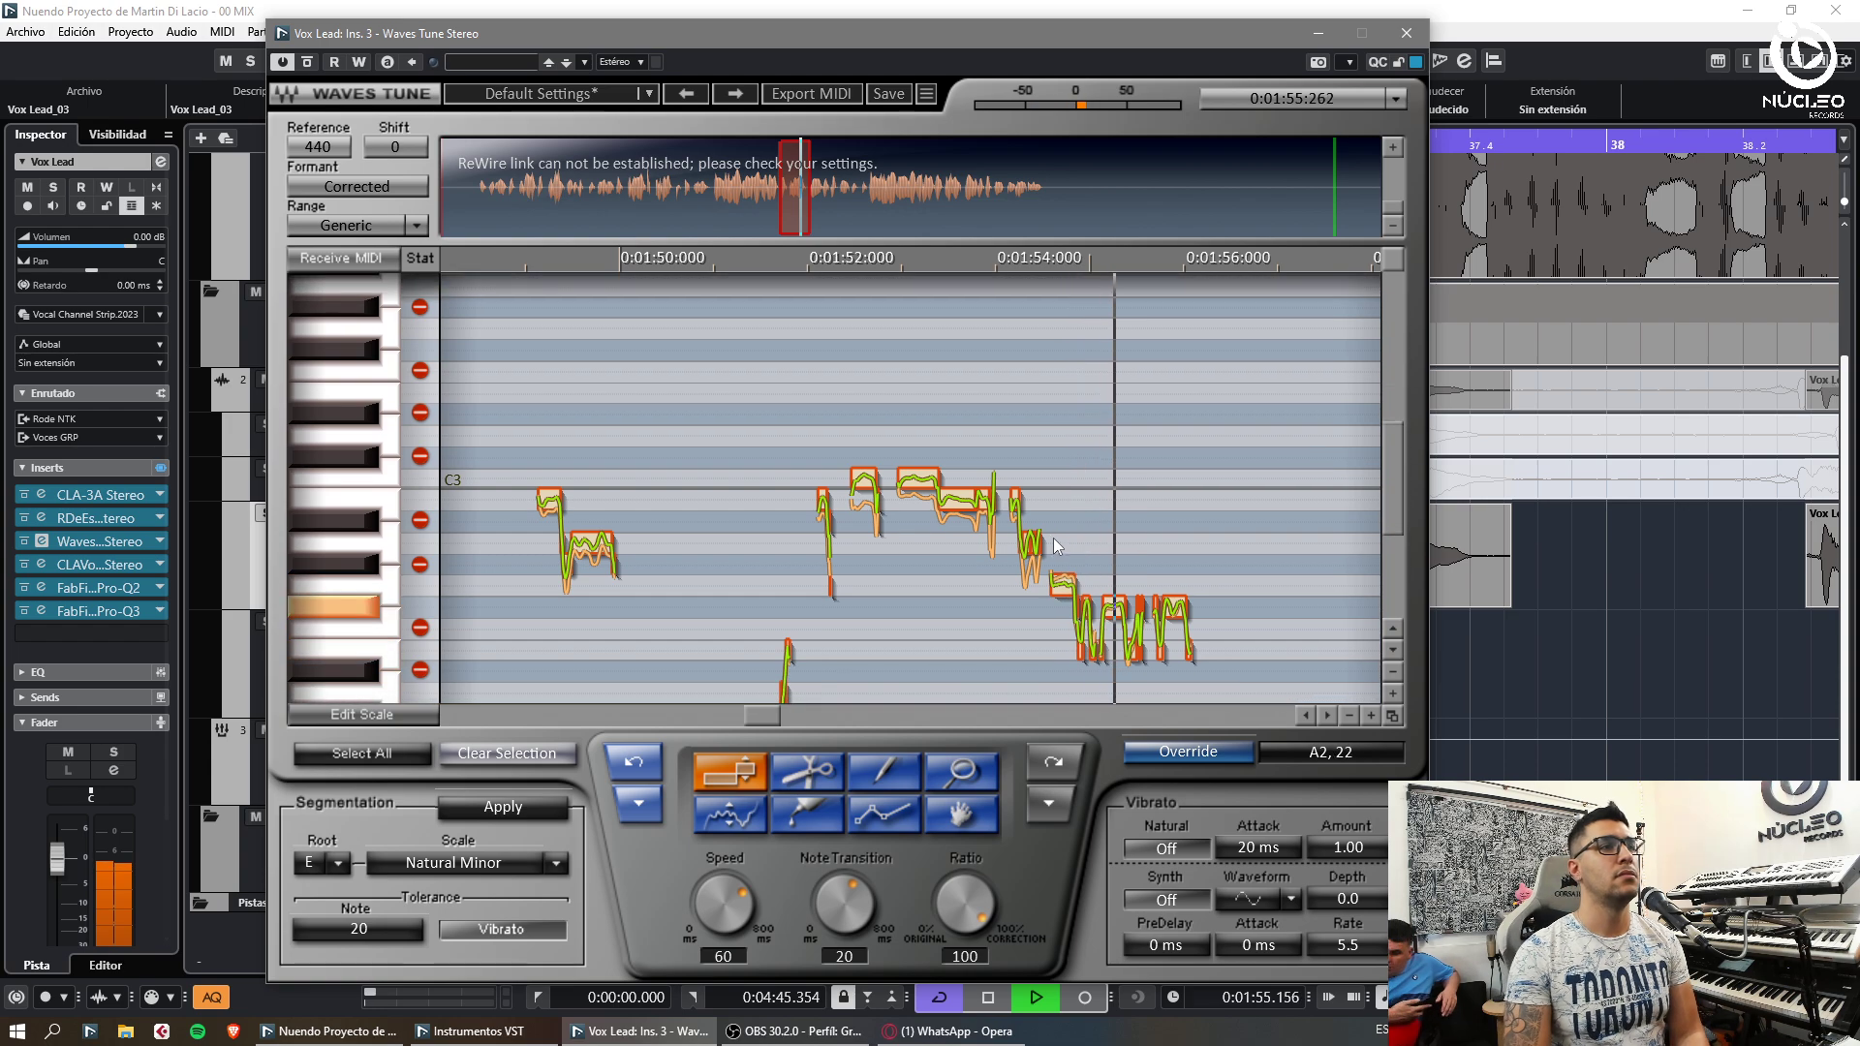
left_click_drag(1063, 584, 1063, 544)
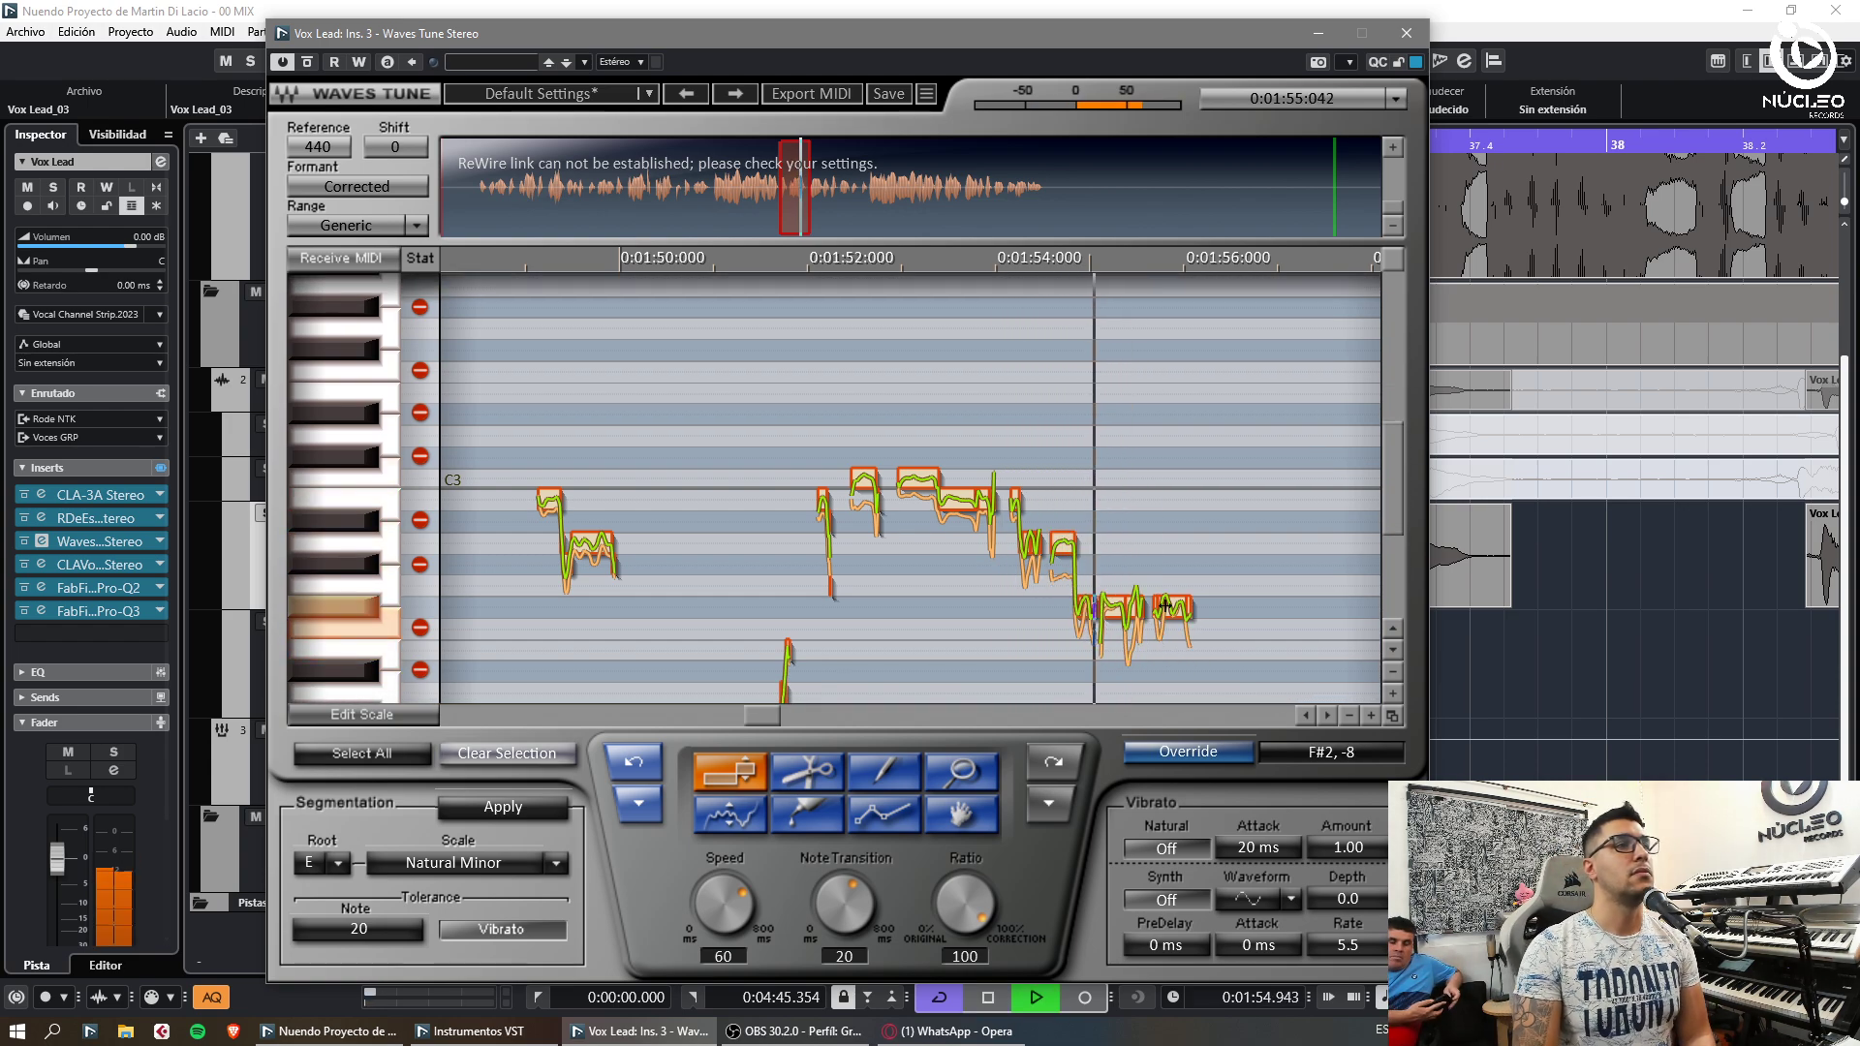
key("space")
Try lowering the note near 0:01:55.3 to E2 and replay the phrase ending
left_click_drag(1120, 607, 1120, 650)
key("space")
left_click(1118, 557)
key("space")
key("space")
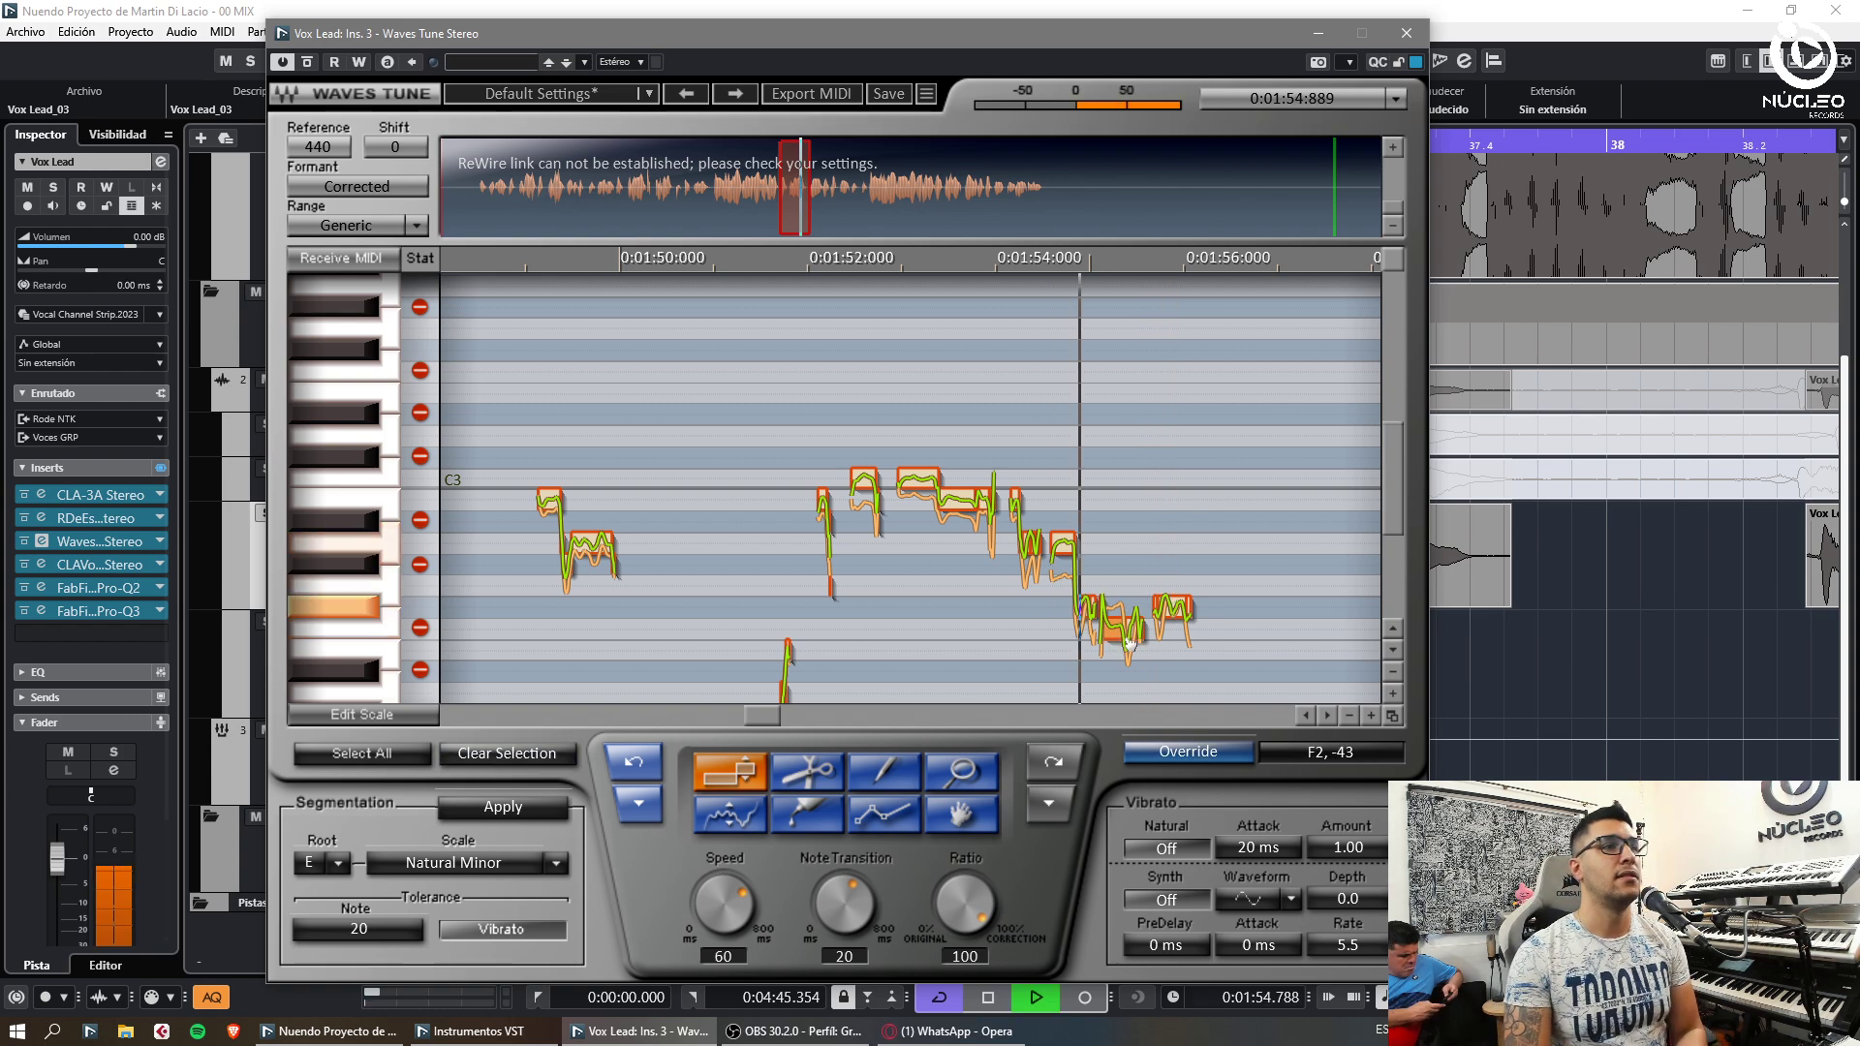
key("space")
key("space")
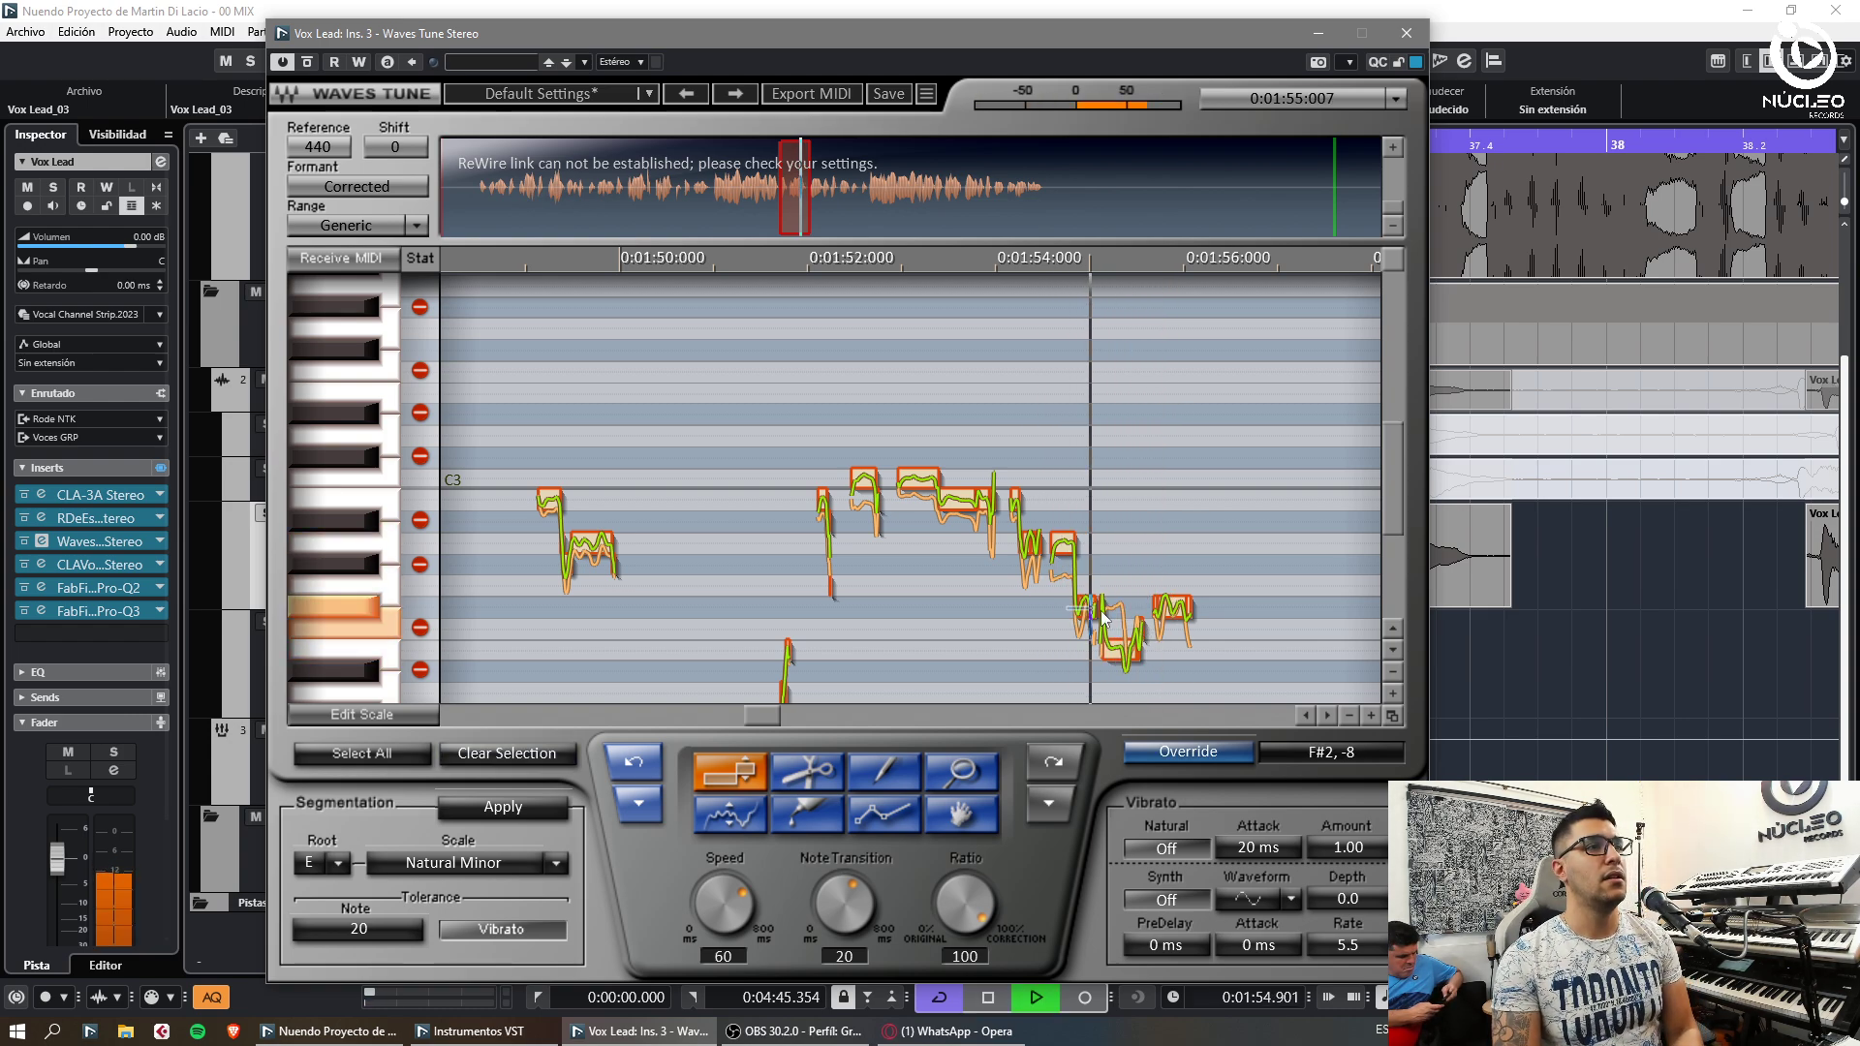
Replay the phrase ending and raise the notes just after 0:01:55 to G2
key("space")
key("space")
left_click_drag(1121, 649, 1121, 610)
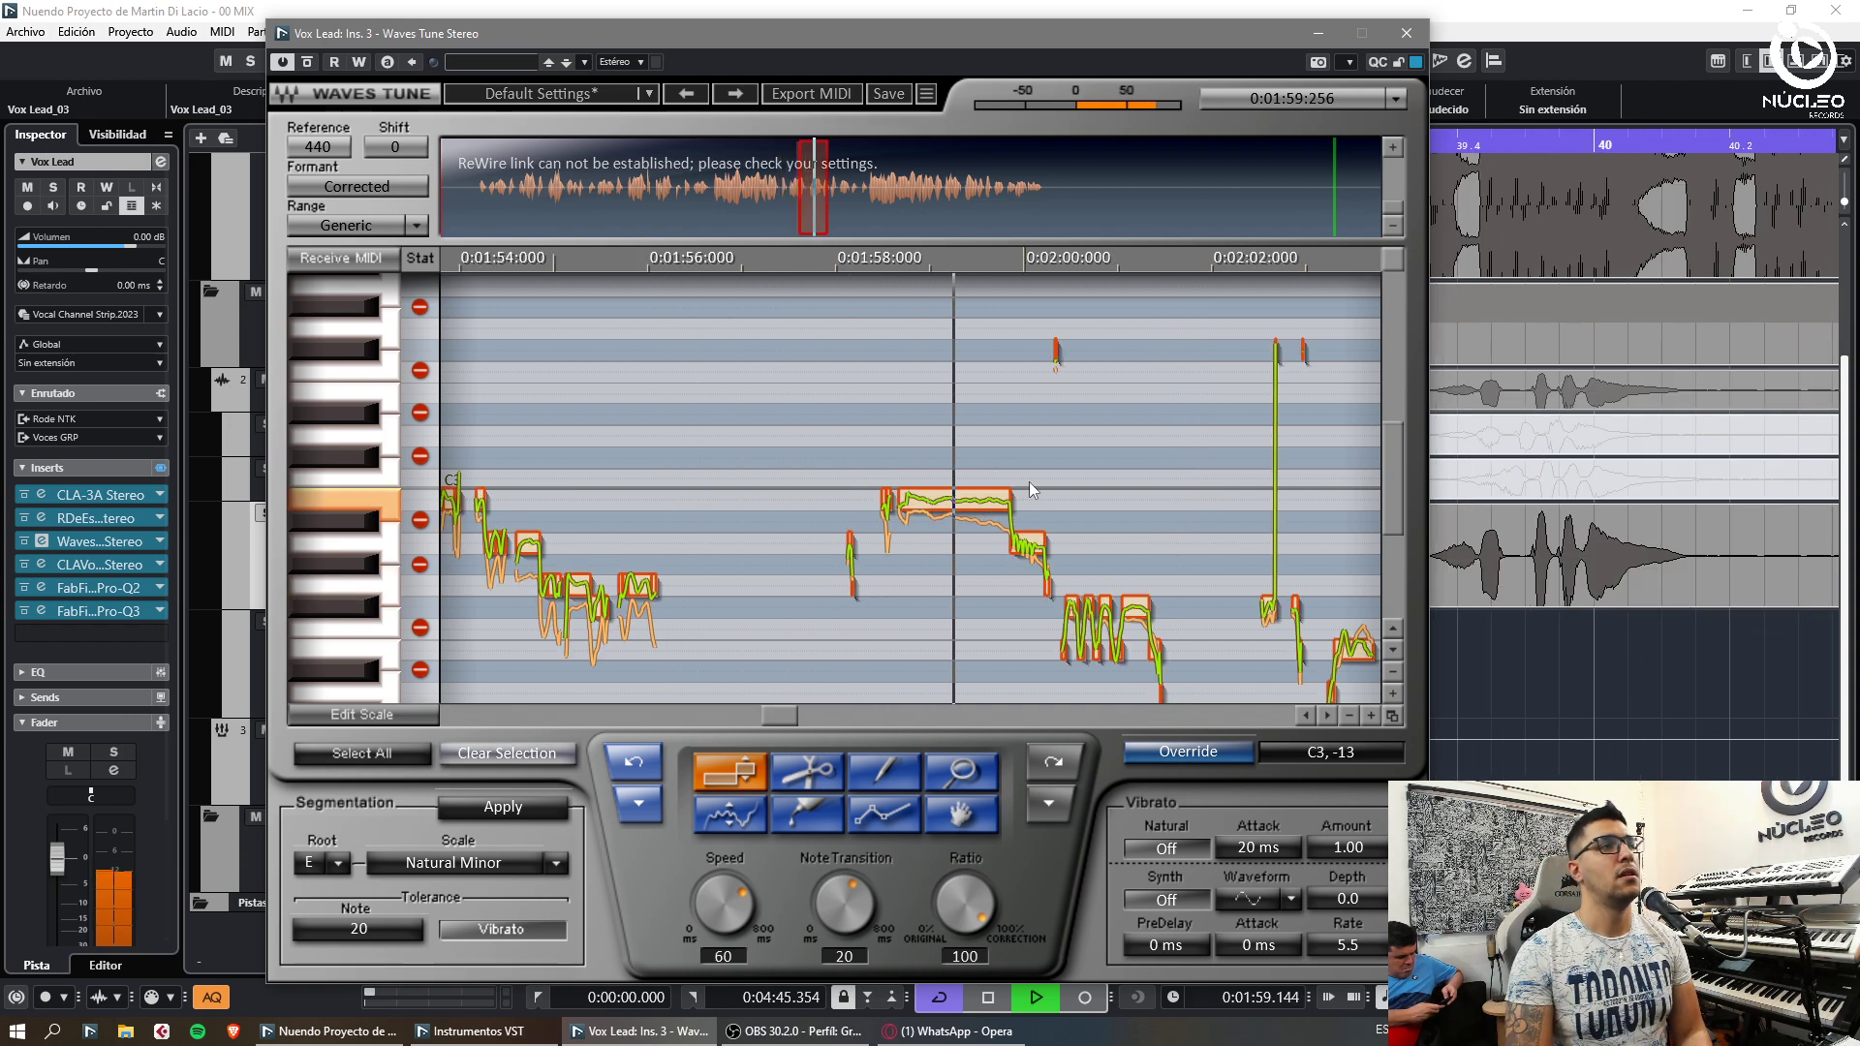
Draw a smooth falling pitch curve with the pencil from about 0:01:59.6 to 0:02:00.2 and raise the notes following it to G2
left_click(885, 772)
left_click_drag(990, 502, 1176, 649)
key("KP_Subtract")
left_click(744, 789)
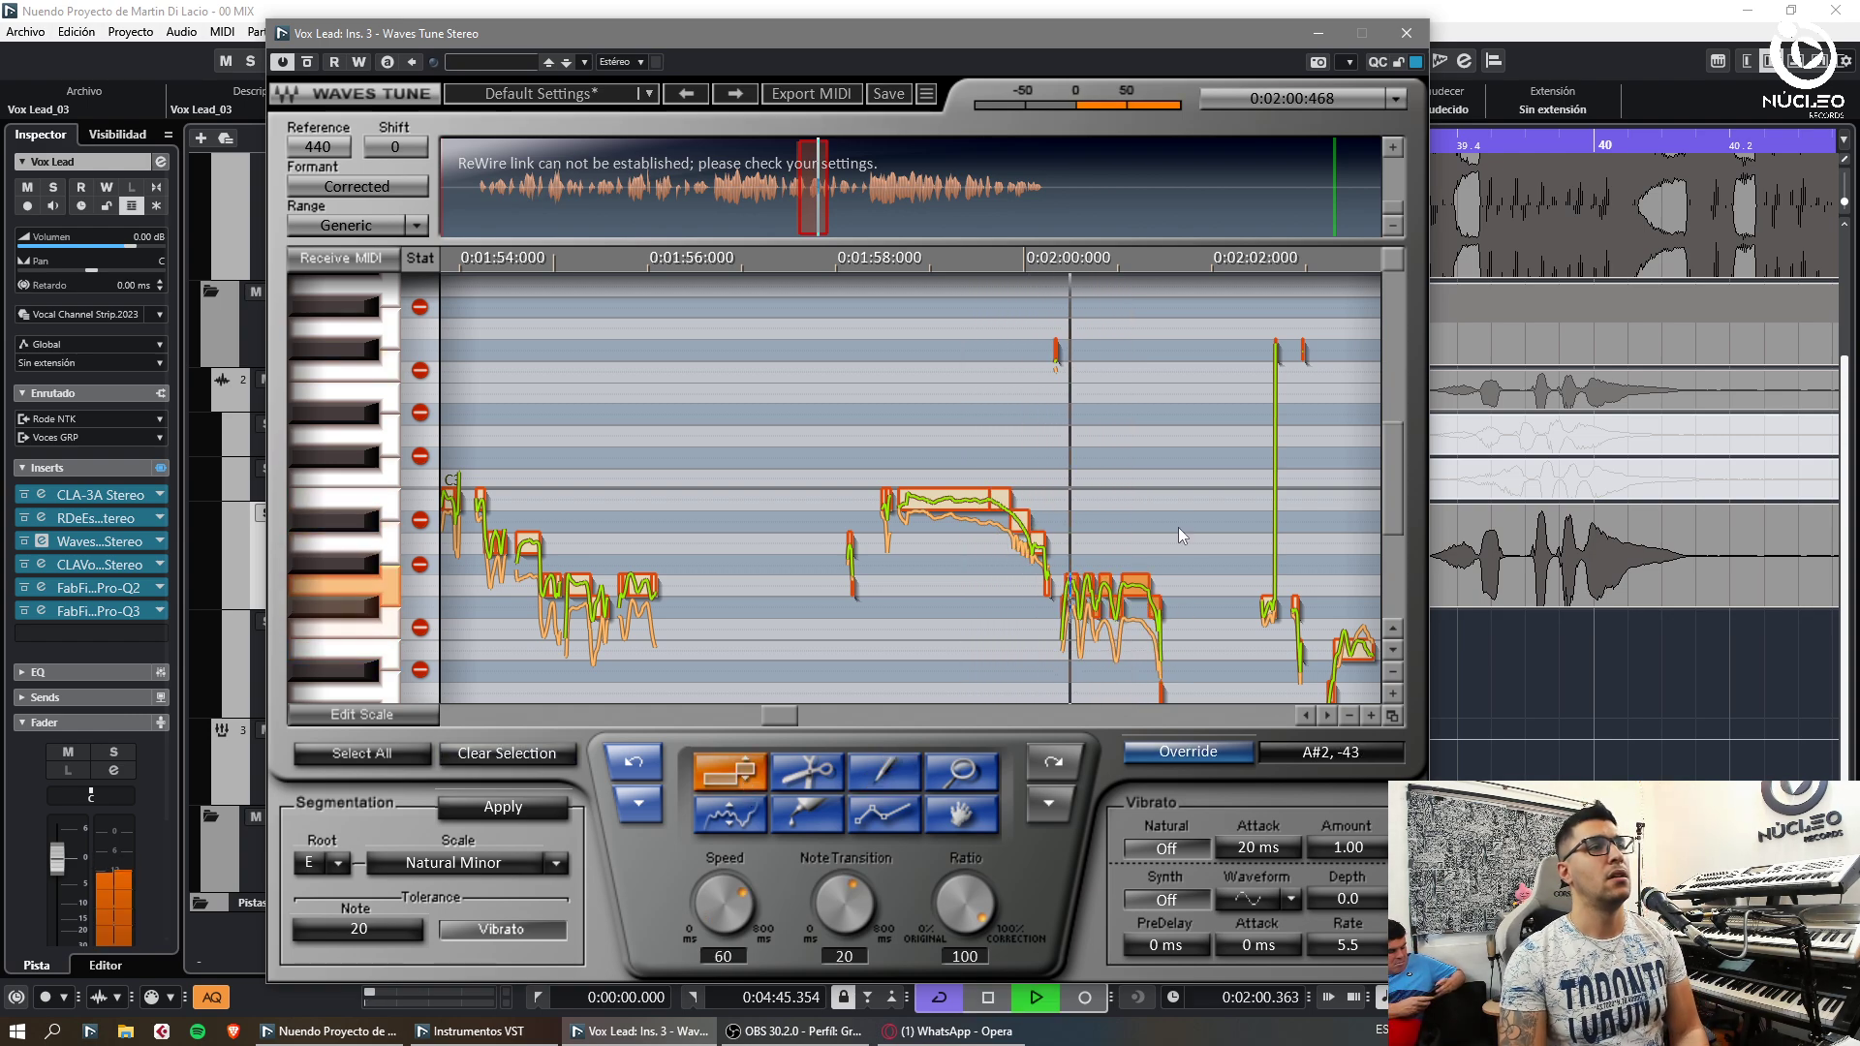
Replay the retuned descending phrase around 0:02:00 and check the lower notes that follow
key("space")
key("space")
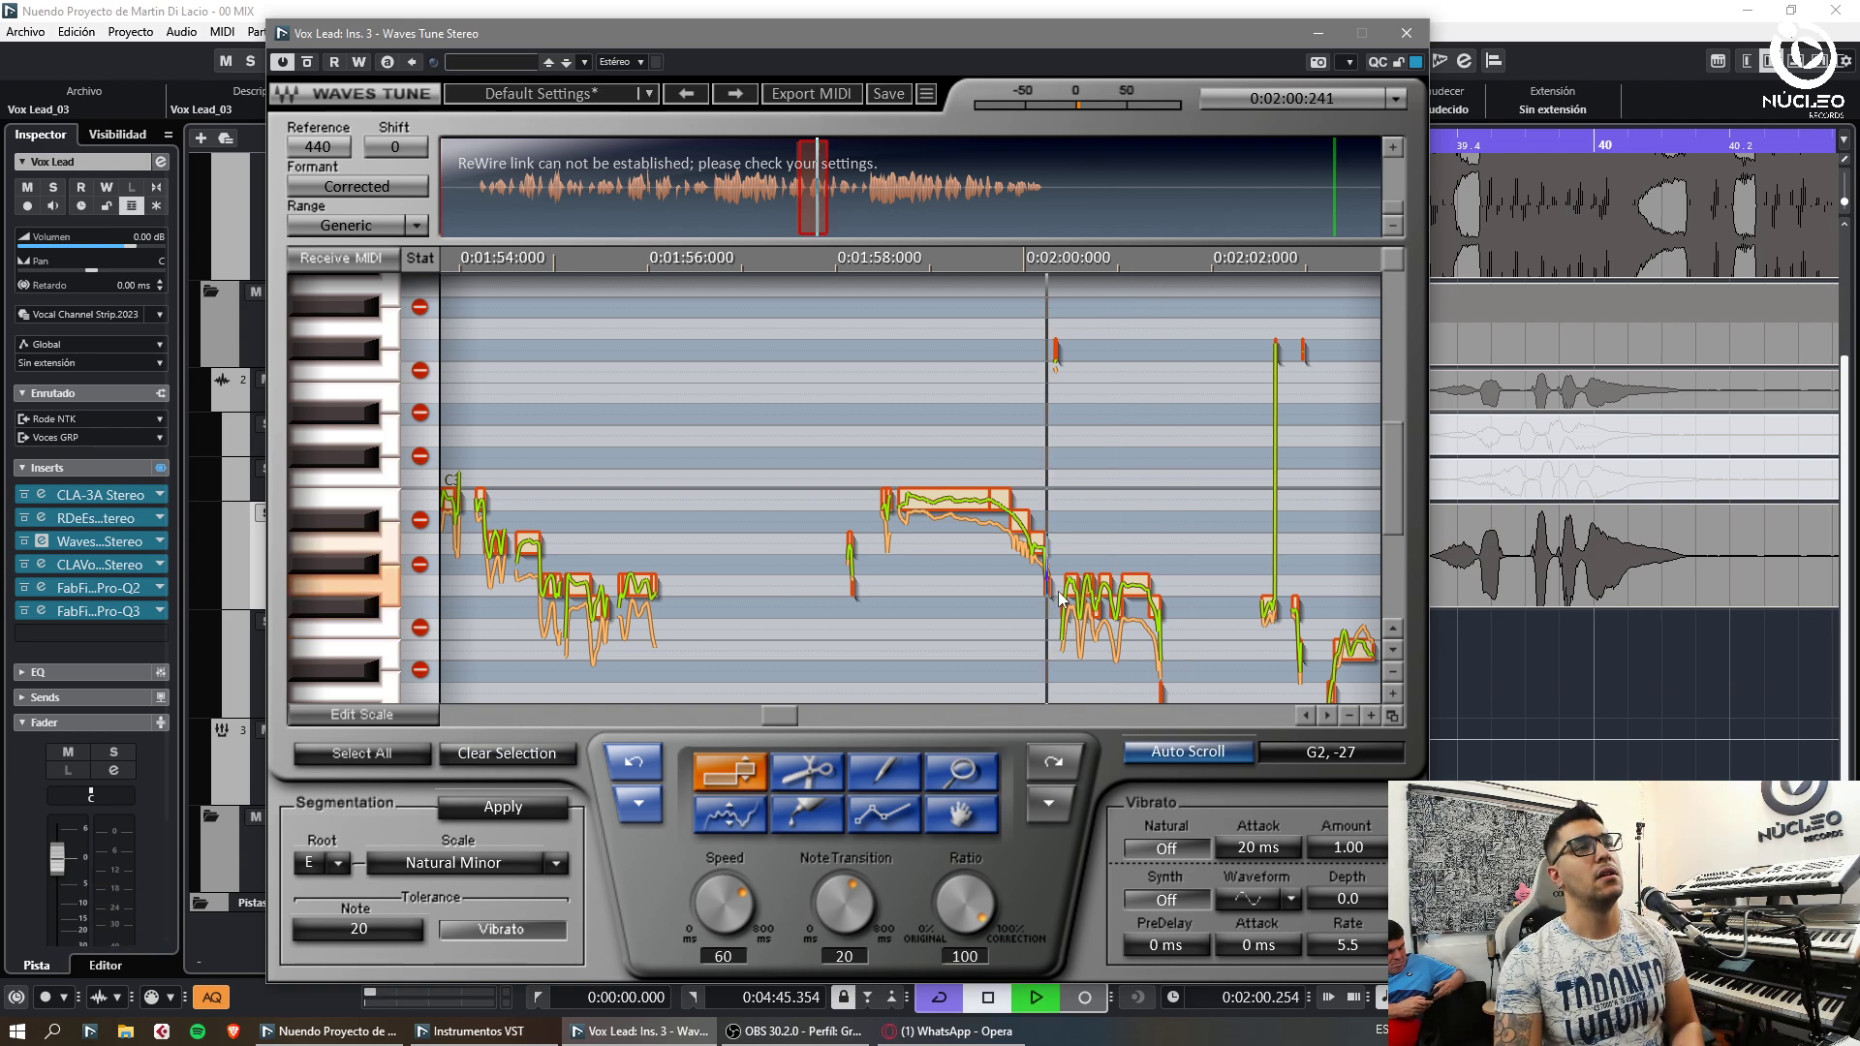
scroll(1186, 624, "down", 6)
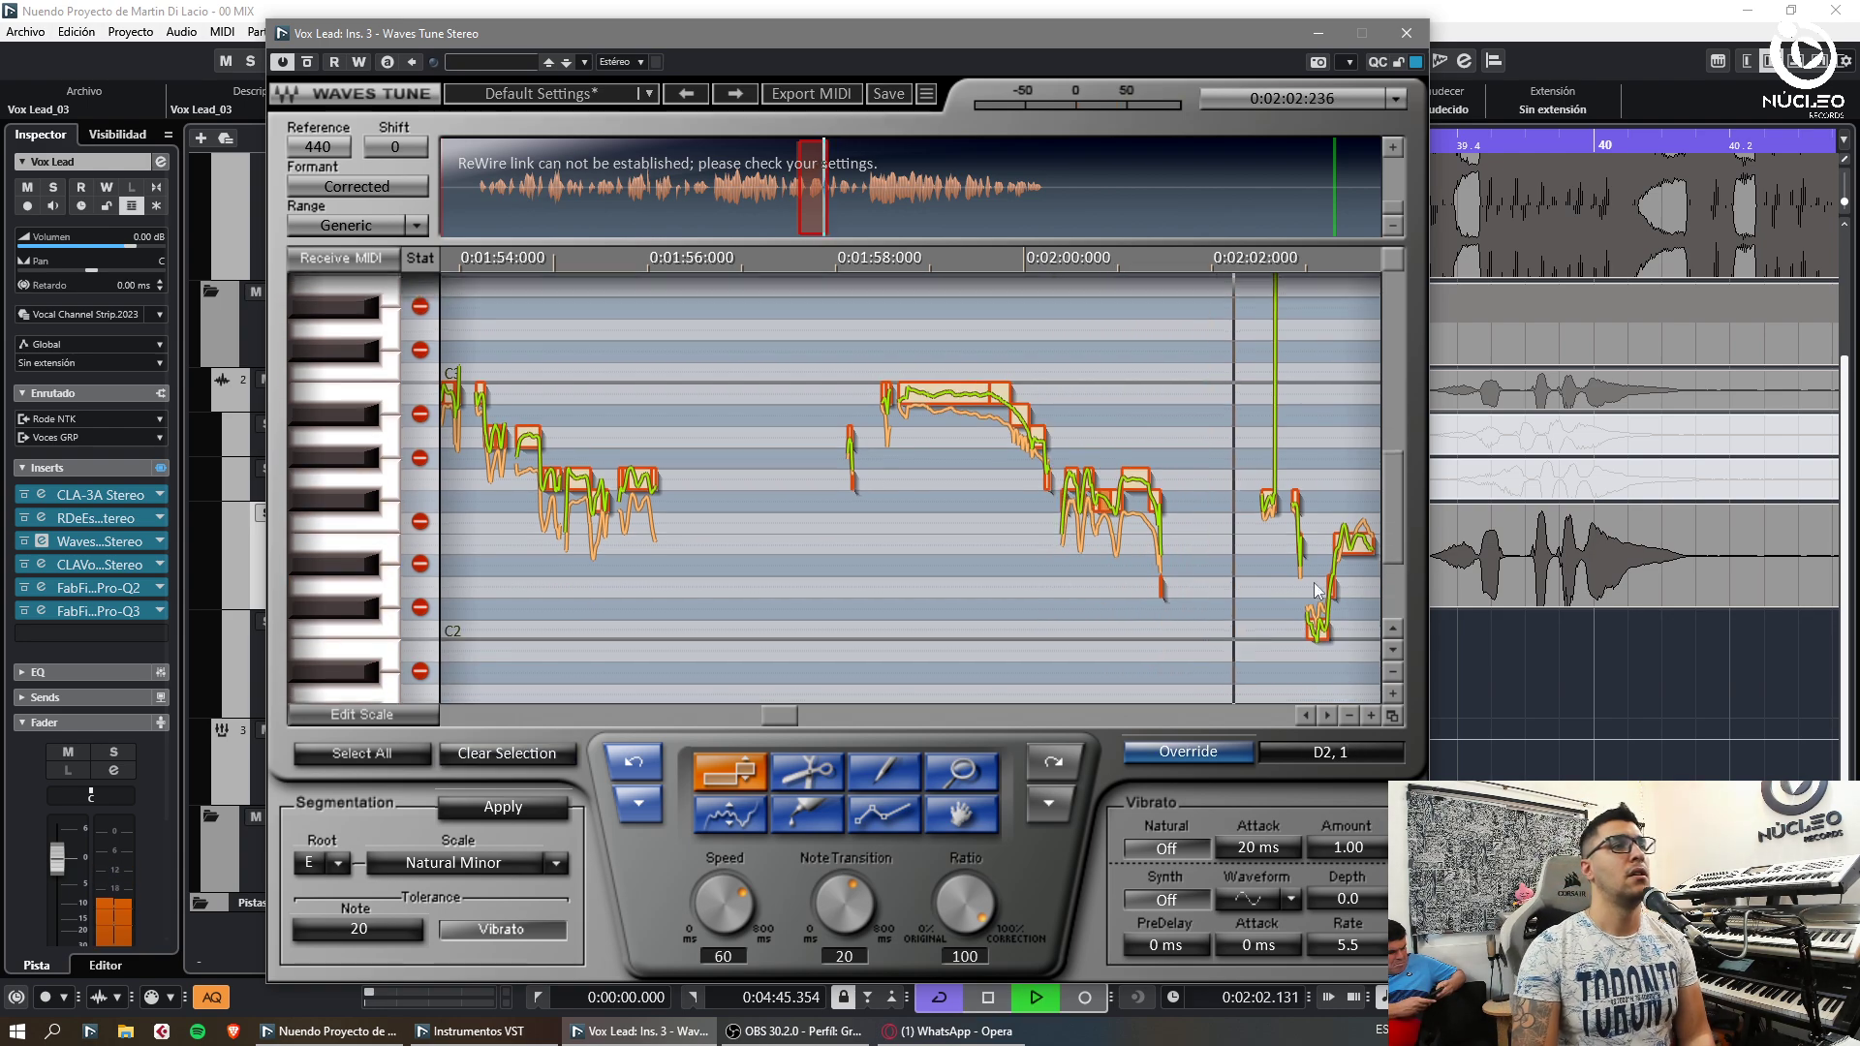
During playback, raise the note at about 0:02:03.5 to F#2 and the low note just before it to D2
key("space")
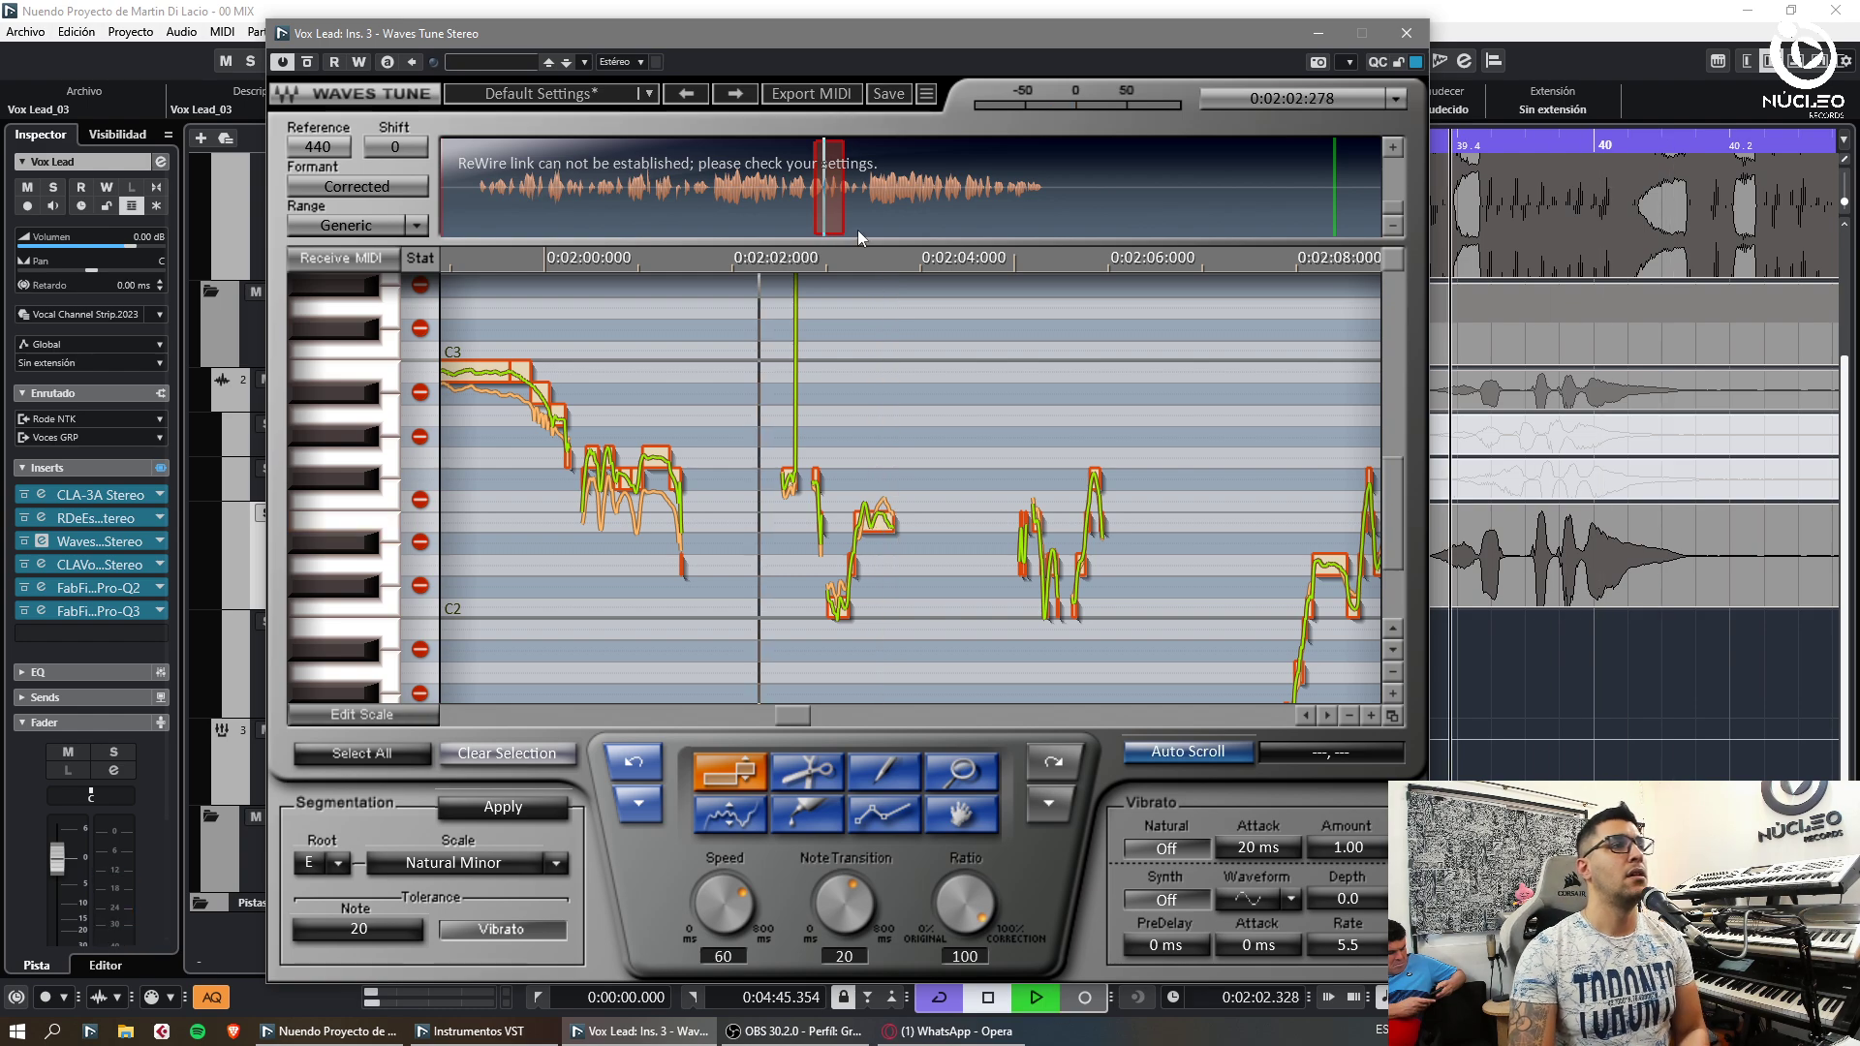
left_click_drag(884, 530, 891, 489)
key("space")
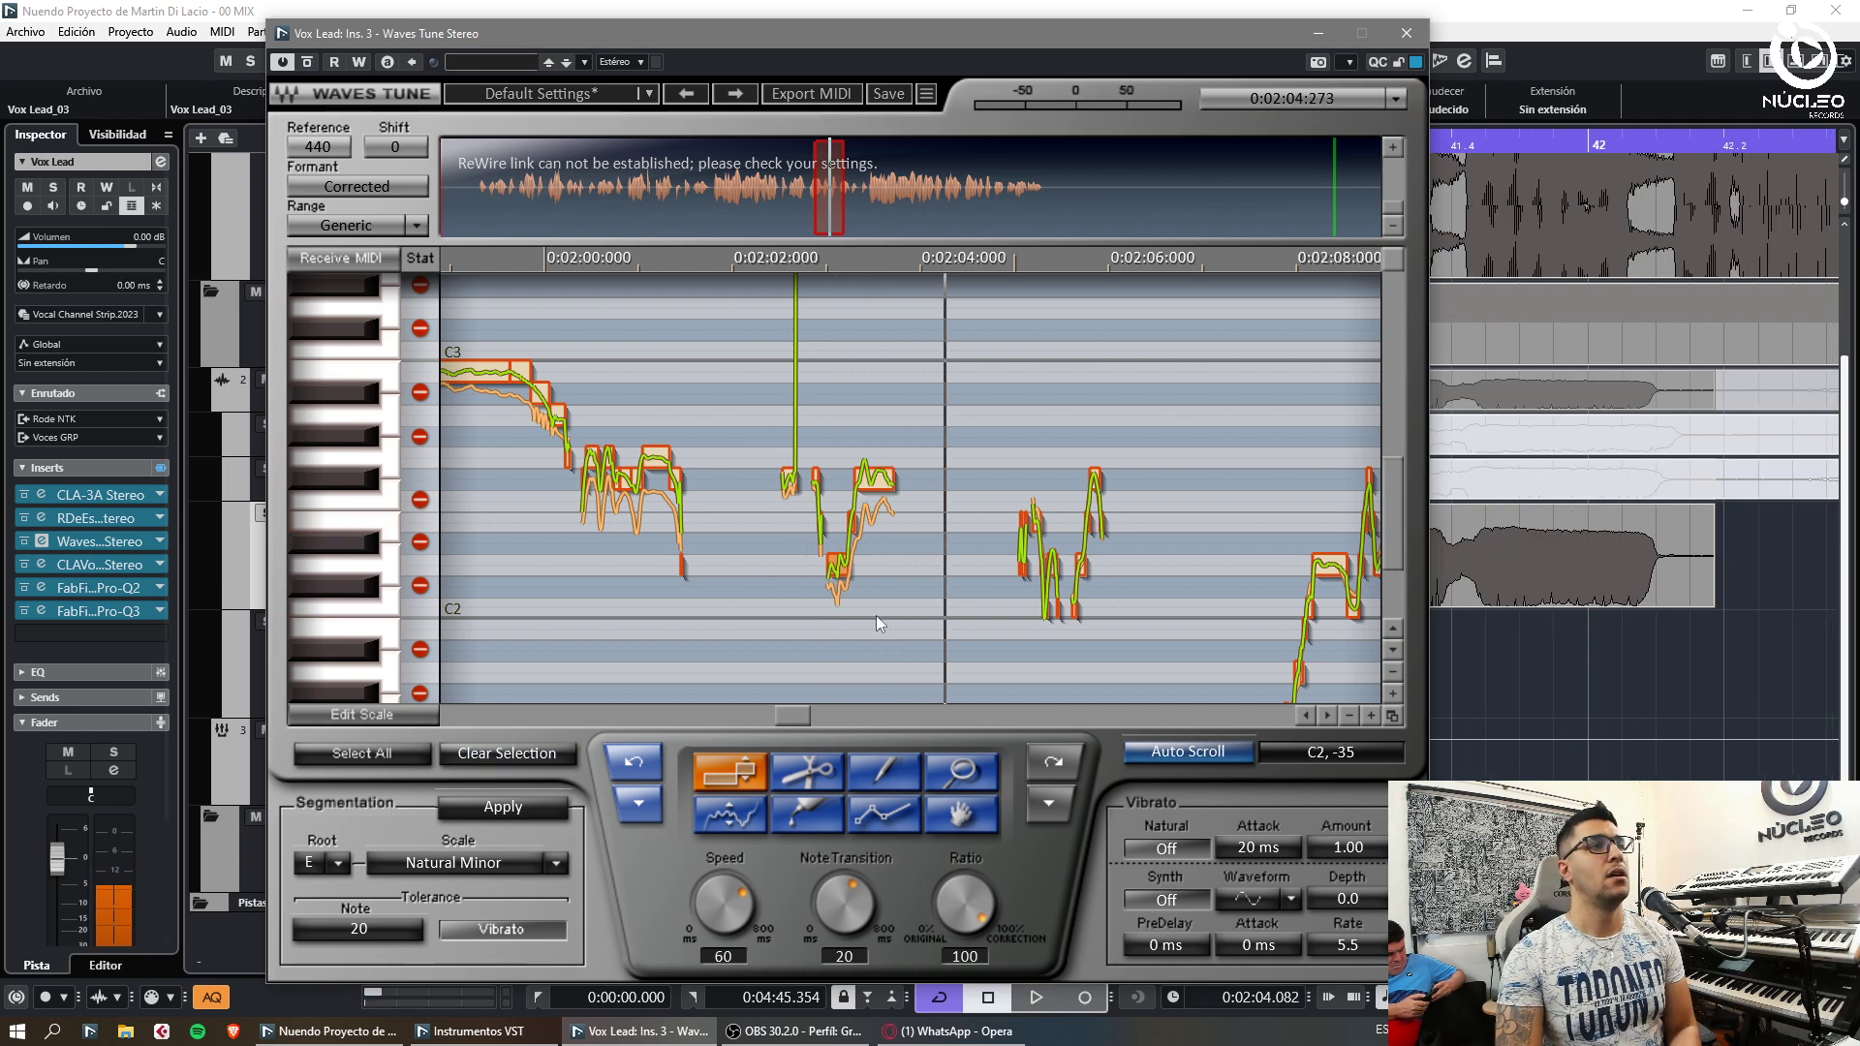
Replay the short phrase and raise the notes at about 0:02:05.1 to F#2 and the note at about 0:02:05.4 to E2
key("space")
left_click_drag(1004, 586, 1046, 564)
key("Delete")
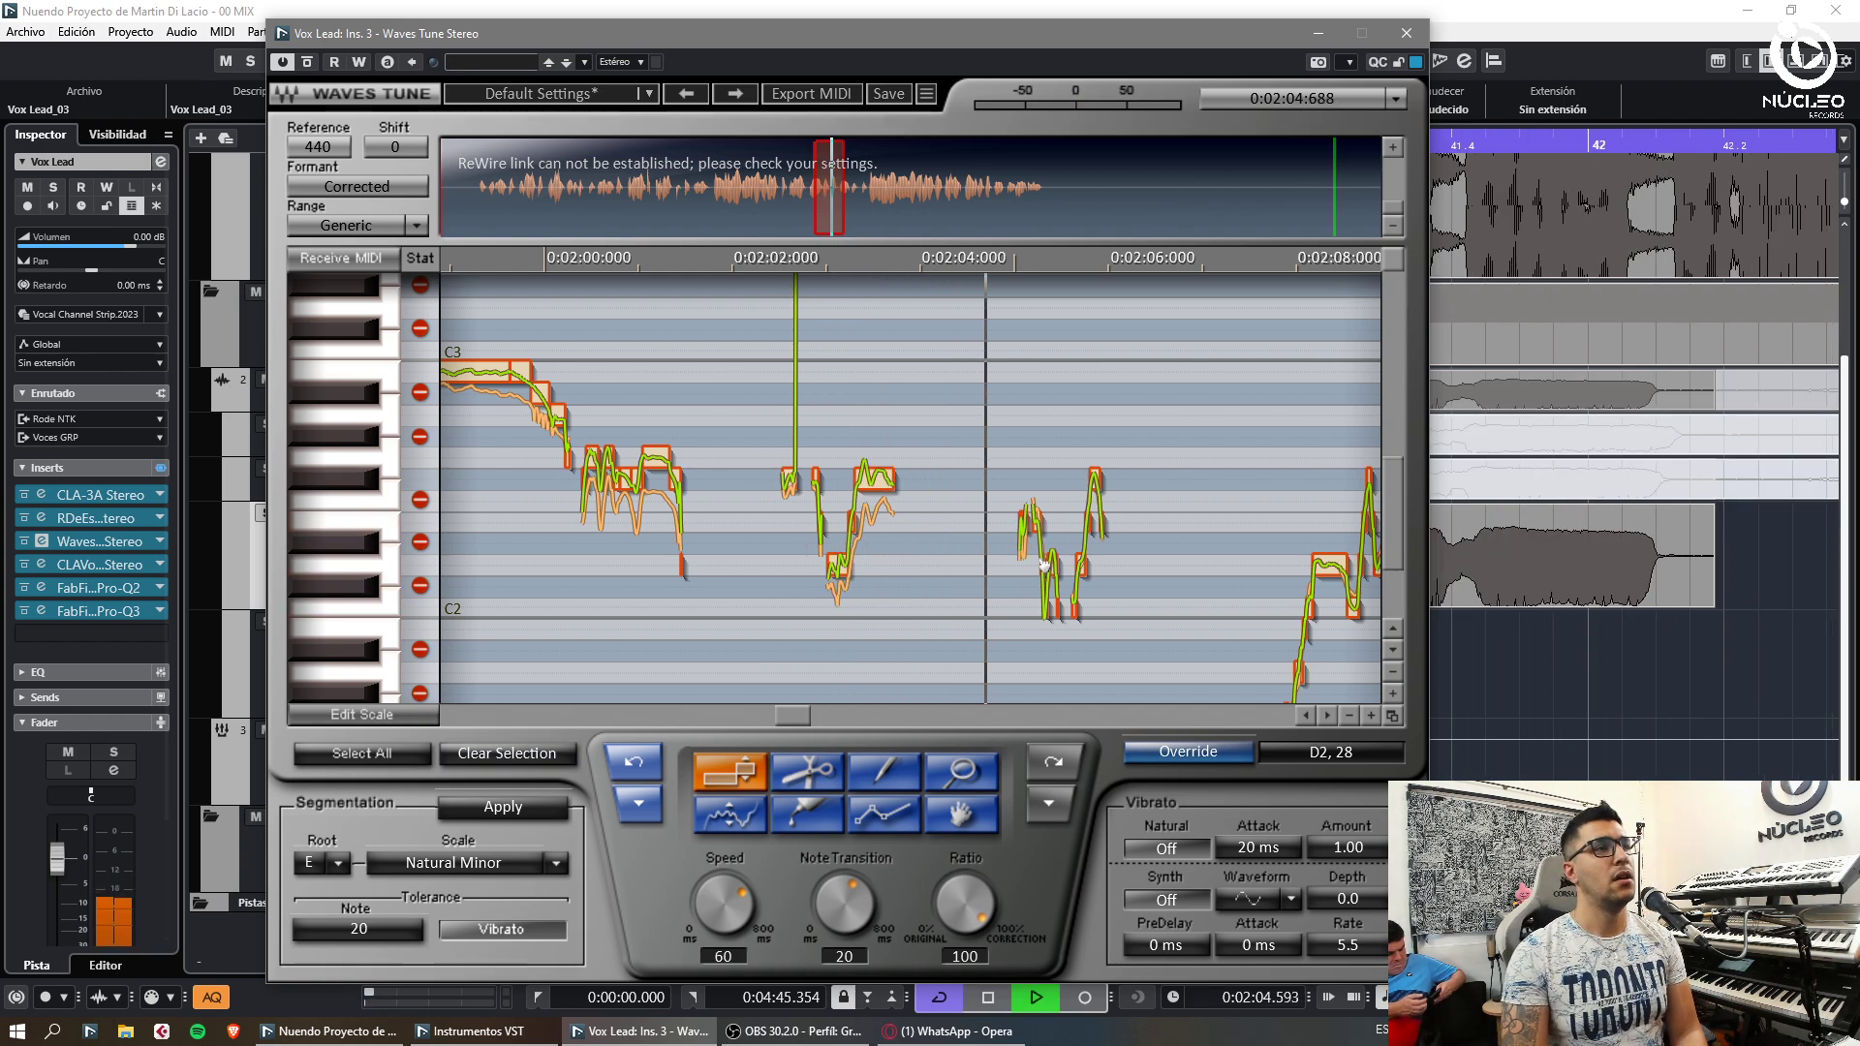
key("space")
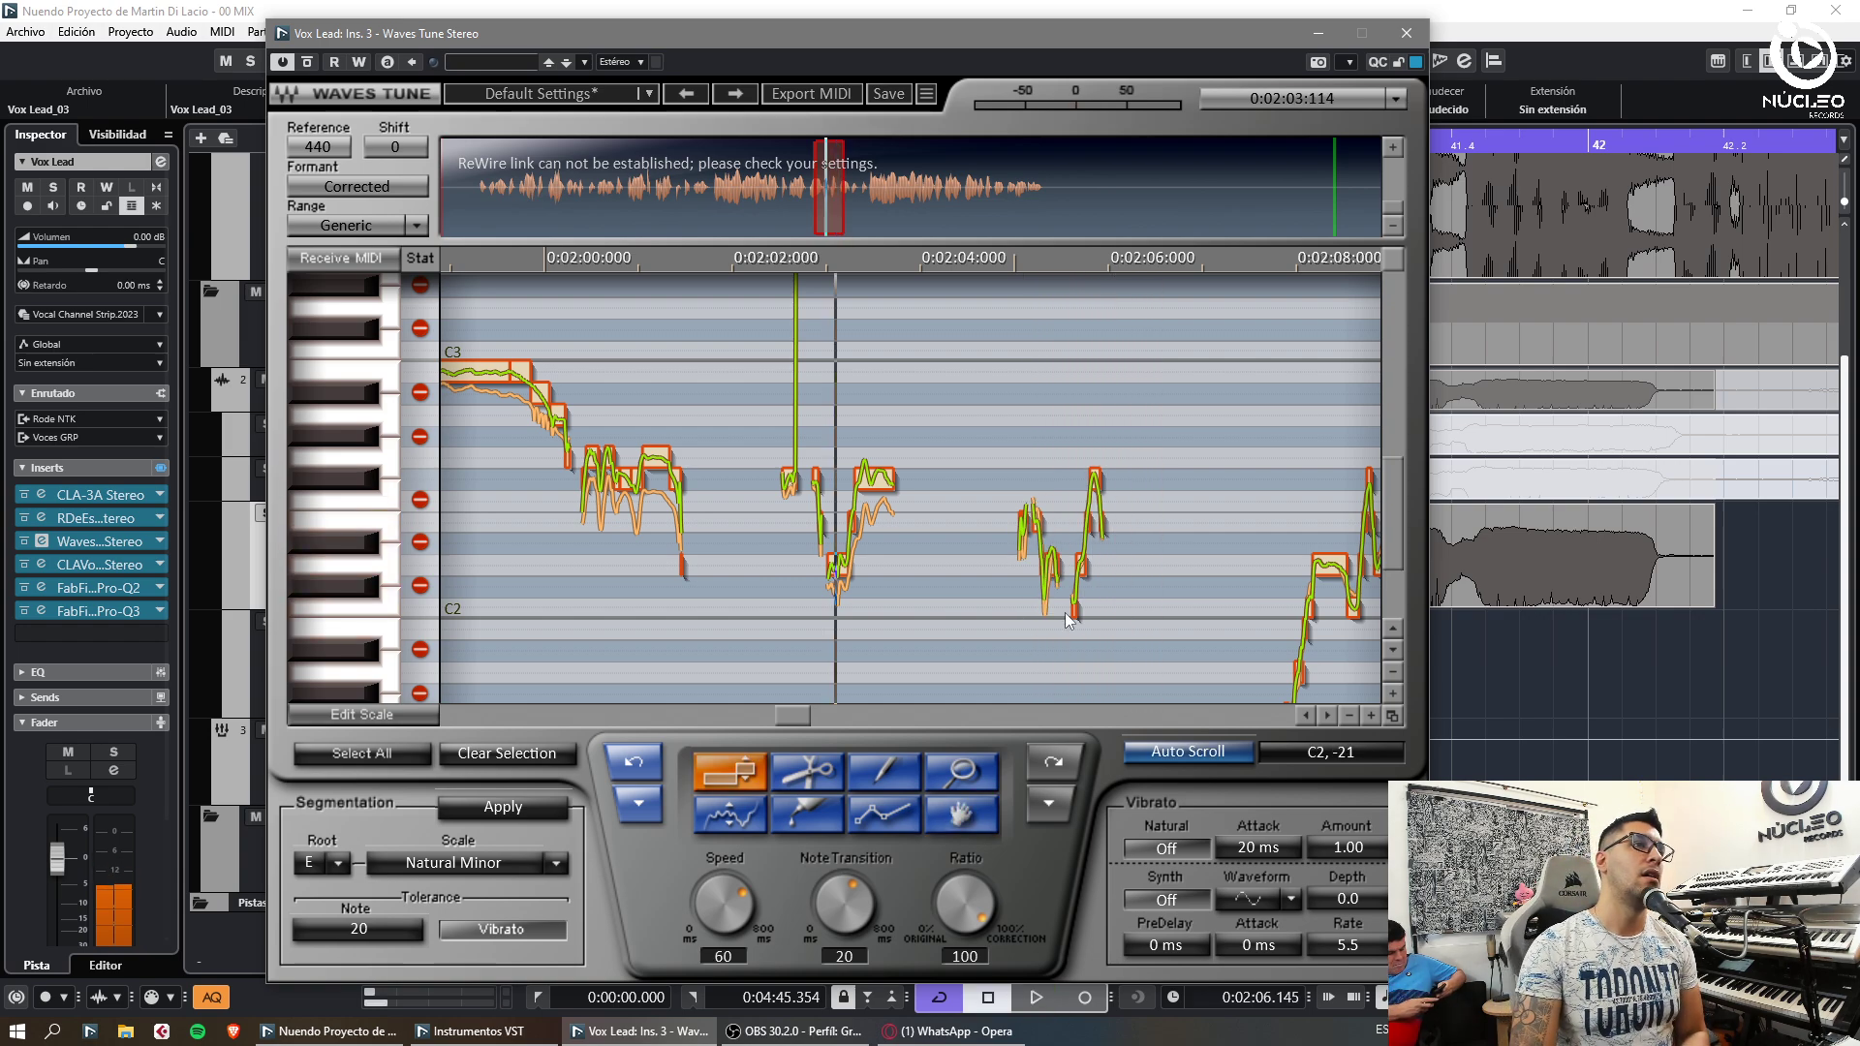
key("space")
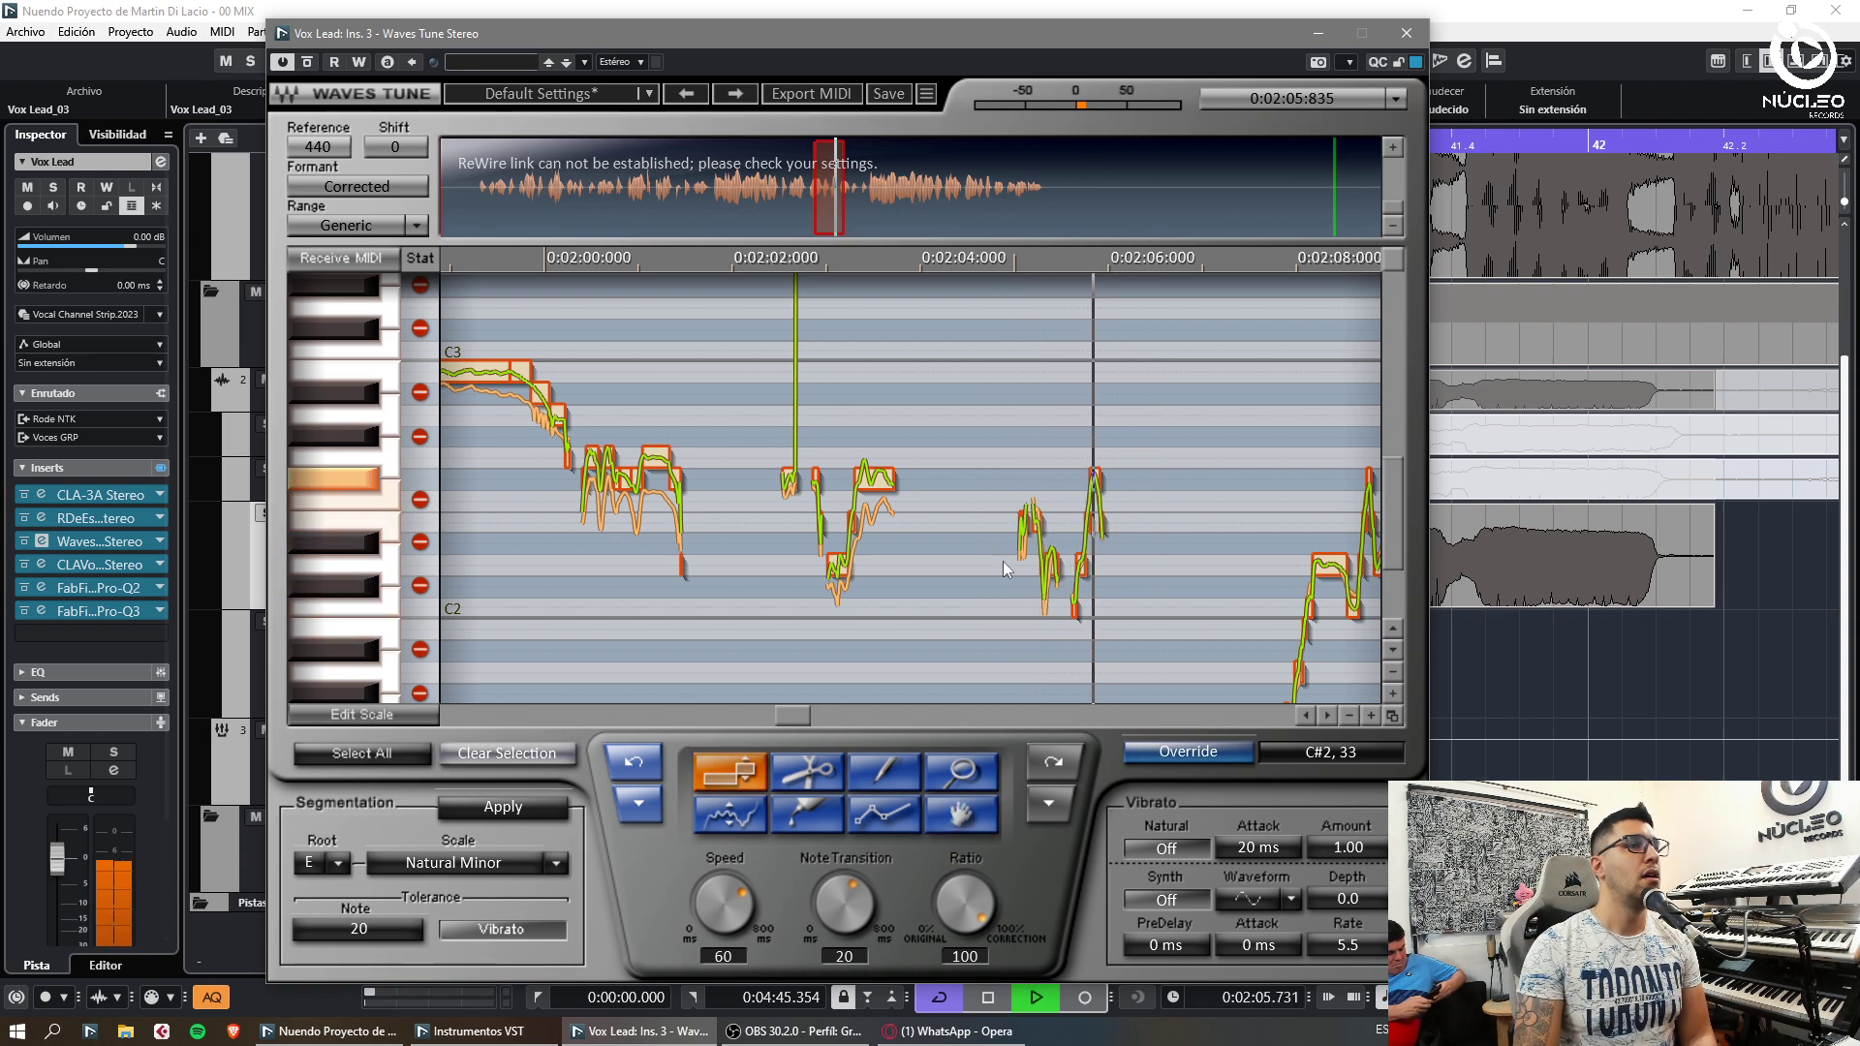
key("space")
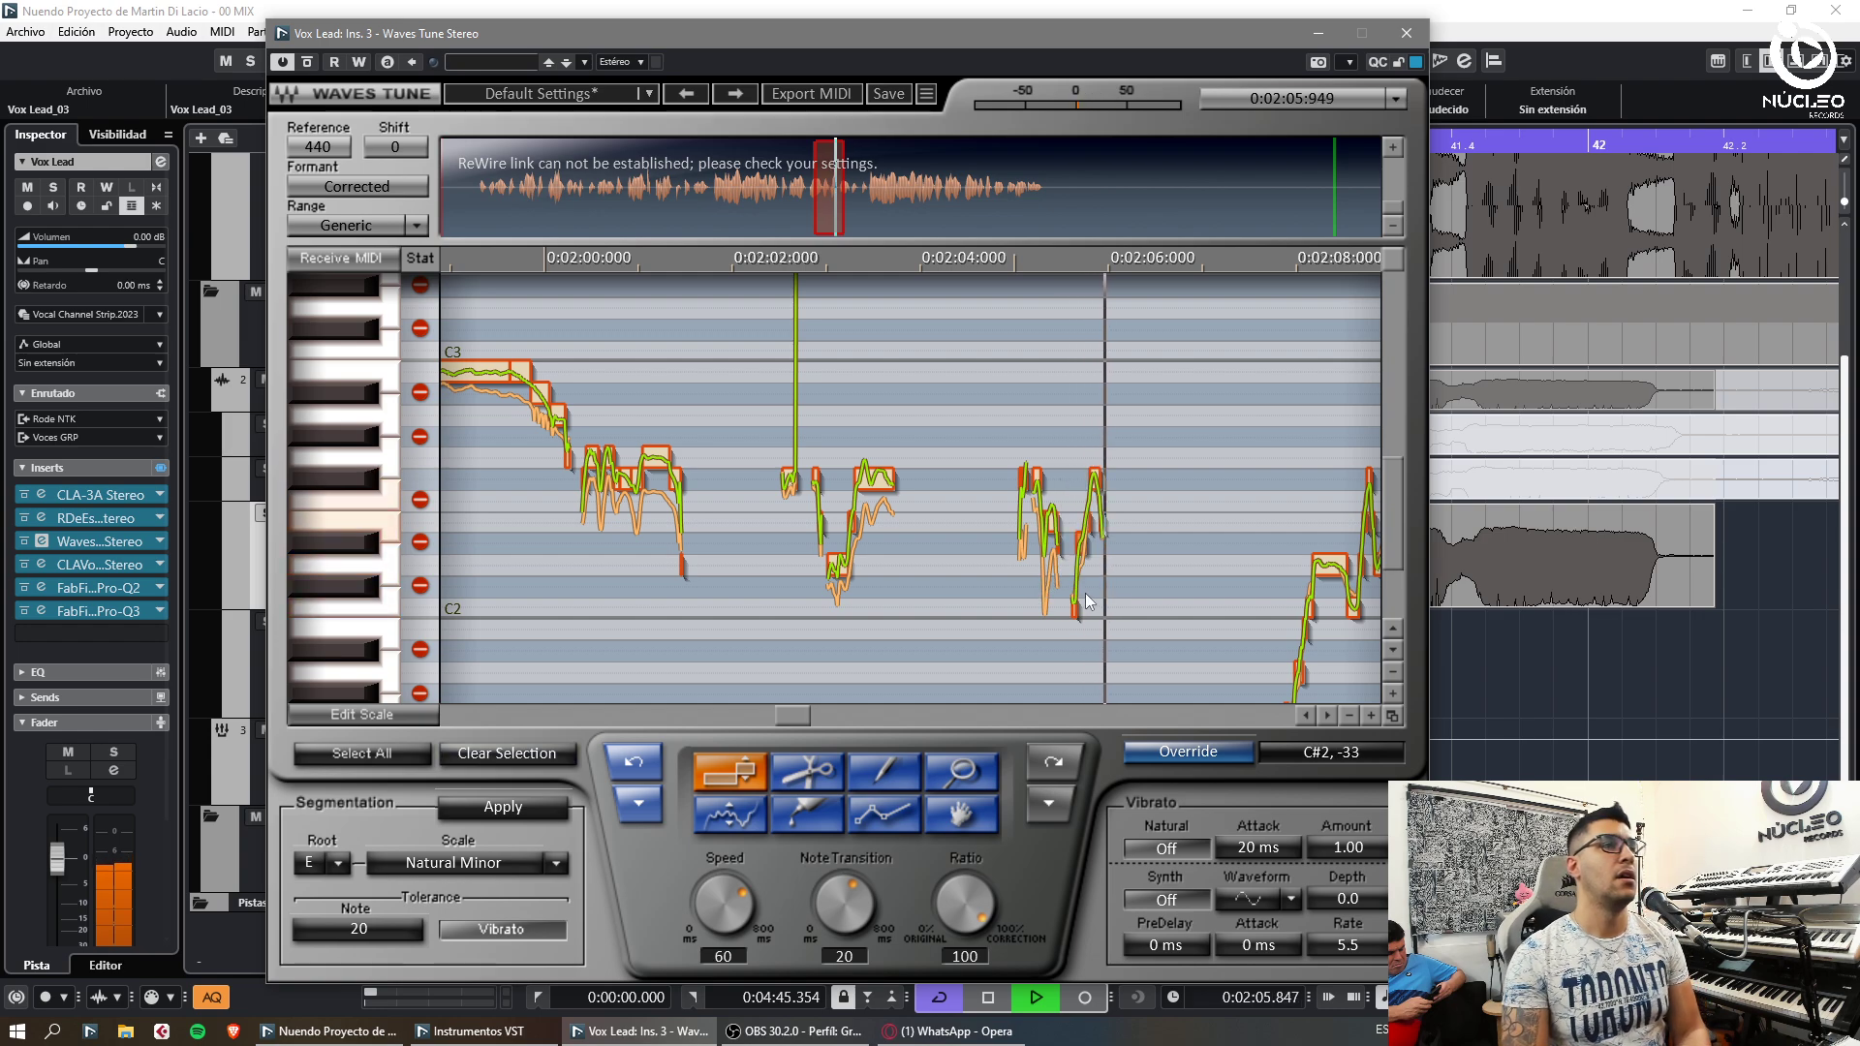
Raise the remaining lowest note of the short phrase at about 0:02:05.6 while replaying it
key("space")
key("space")
left_click_drag(1041, 562, 1092, 627)
key("Delete")
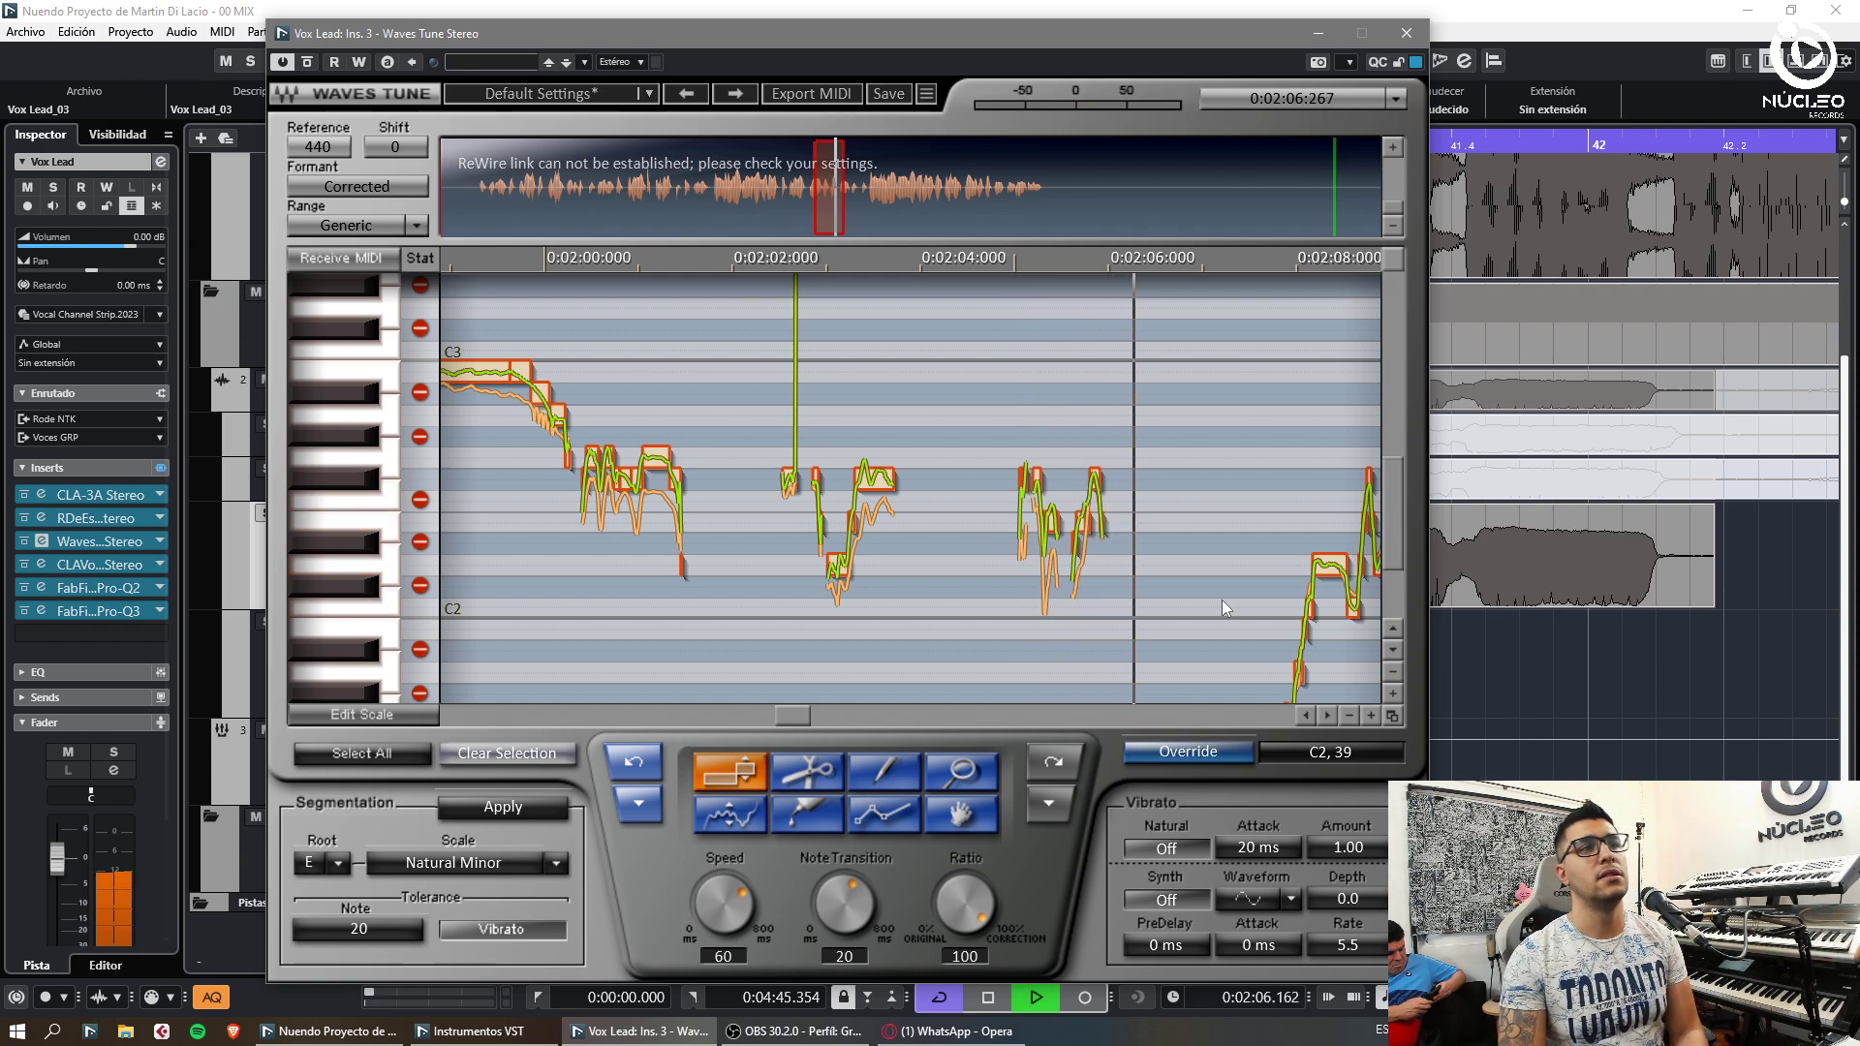
Raise the sustained note starting at about 0:02:08.9 to E2 and the note before it to D#2
left_click_drag(841, 221, 865, 224)
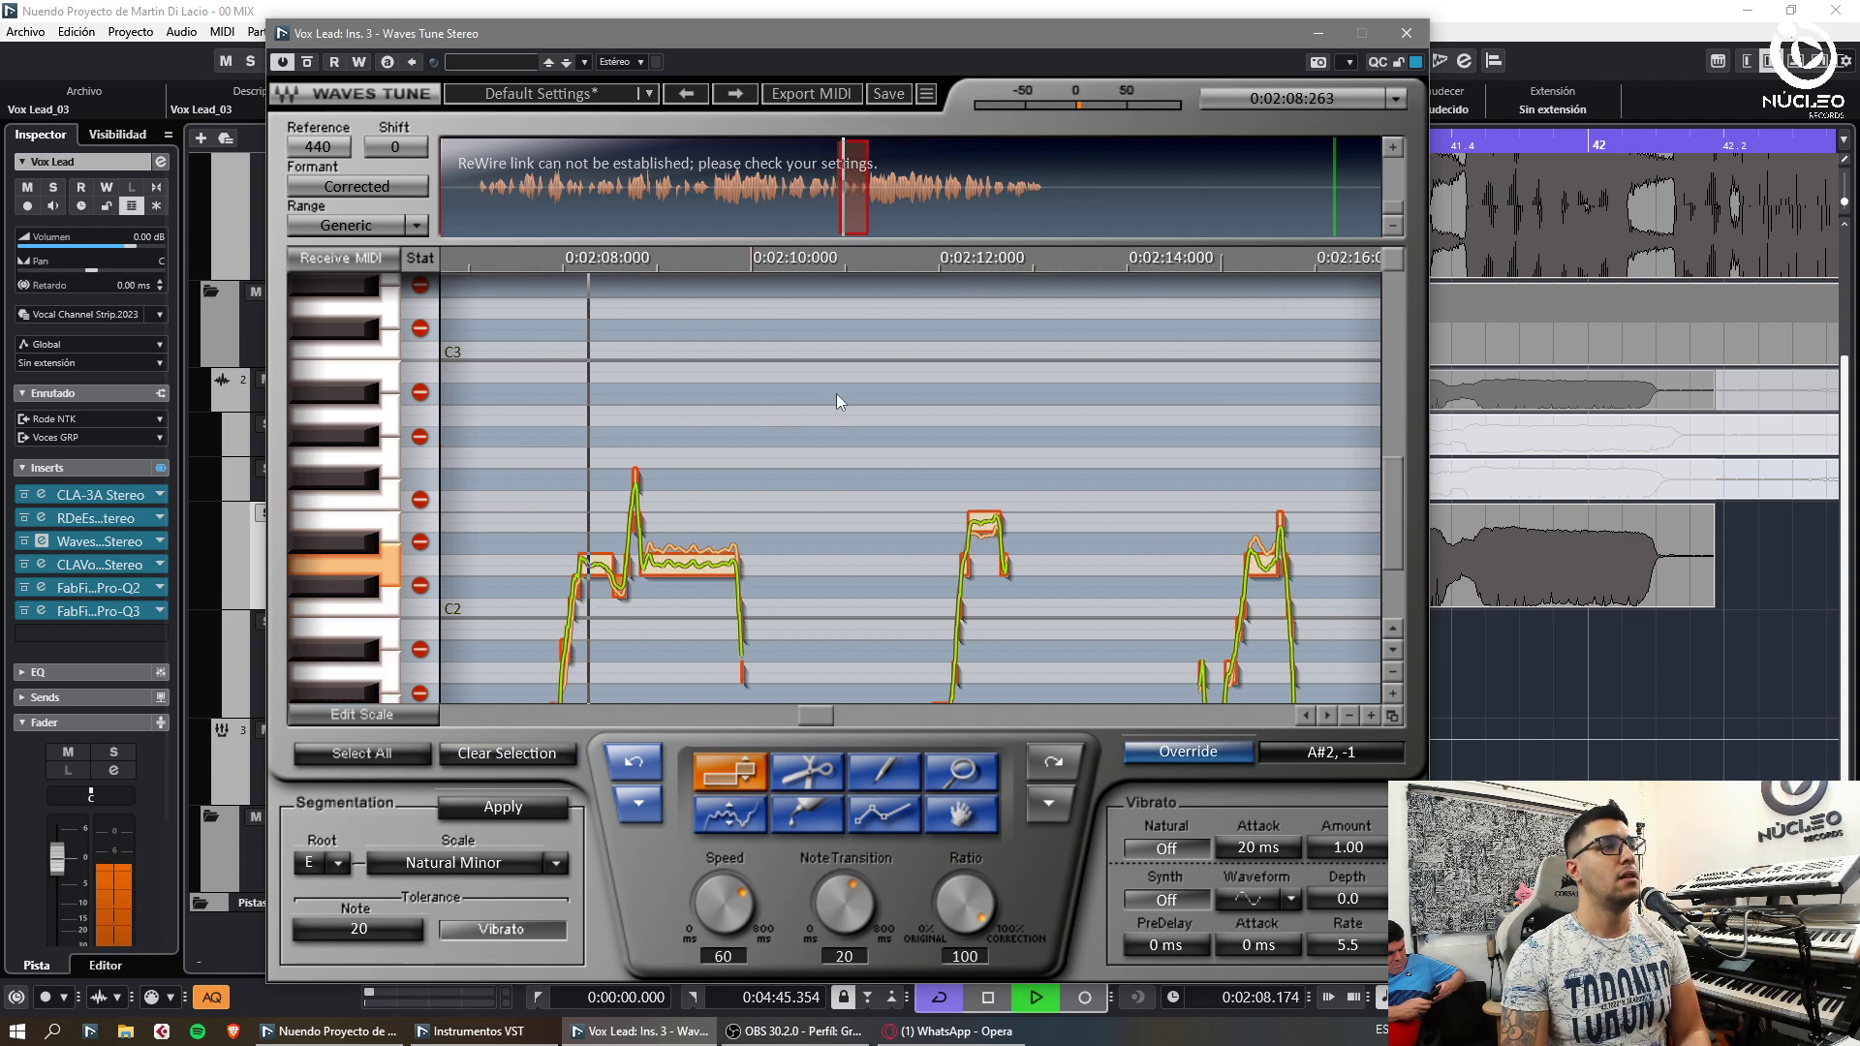
mouse_move(552, 550)
left_mouse_down()
mouse_move(723, 641)
mouse_move(724, 620)
left_mouse_up()
key("Up")
key("Up")
left_click(684, 597)
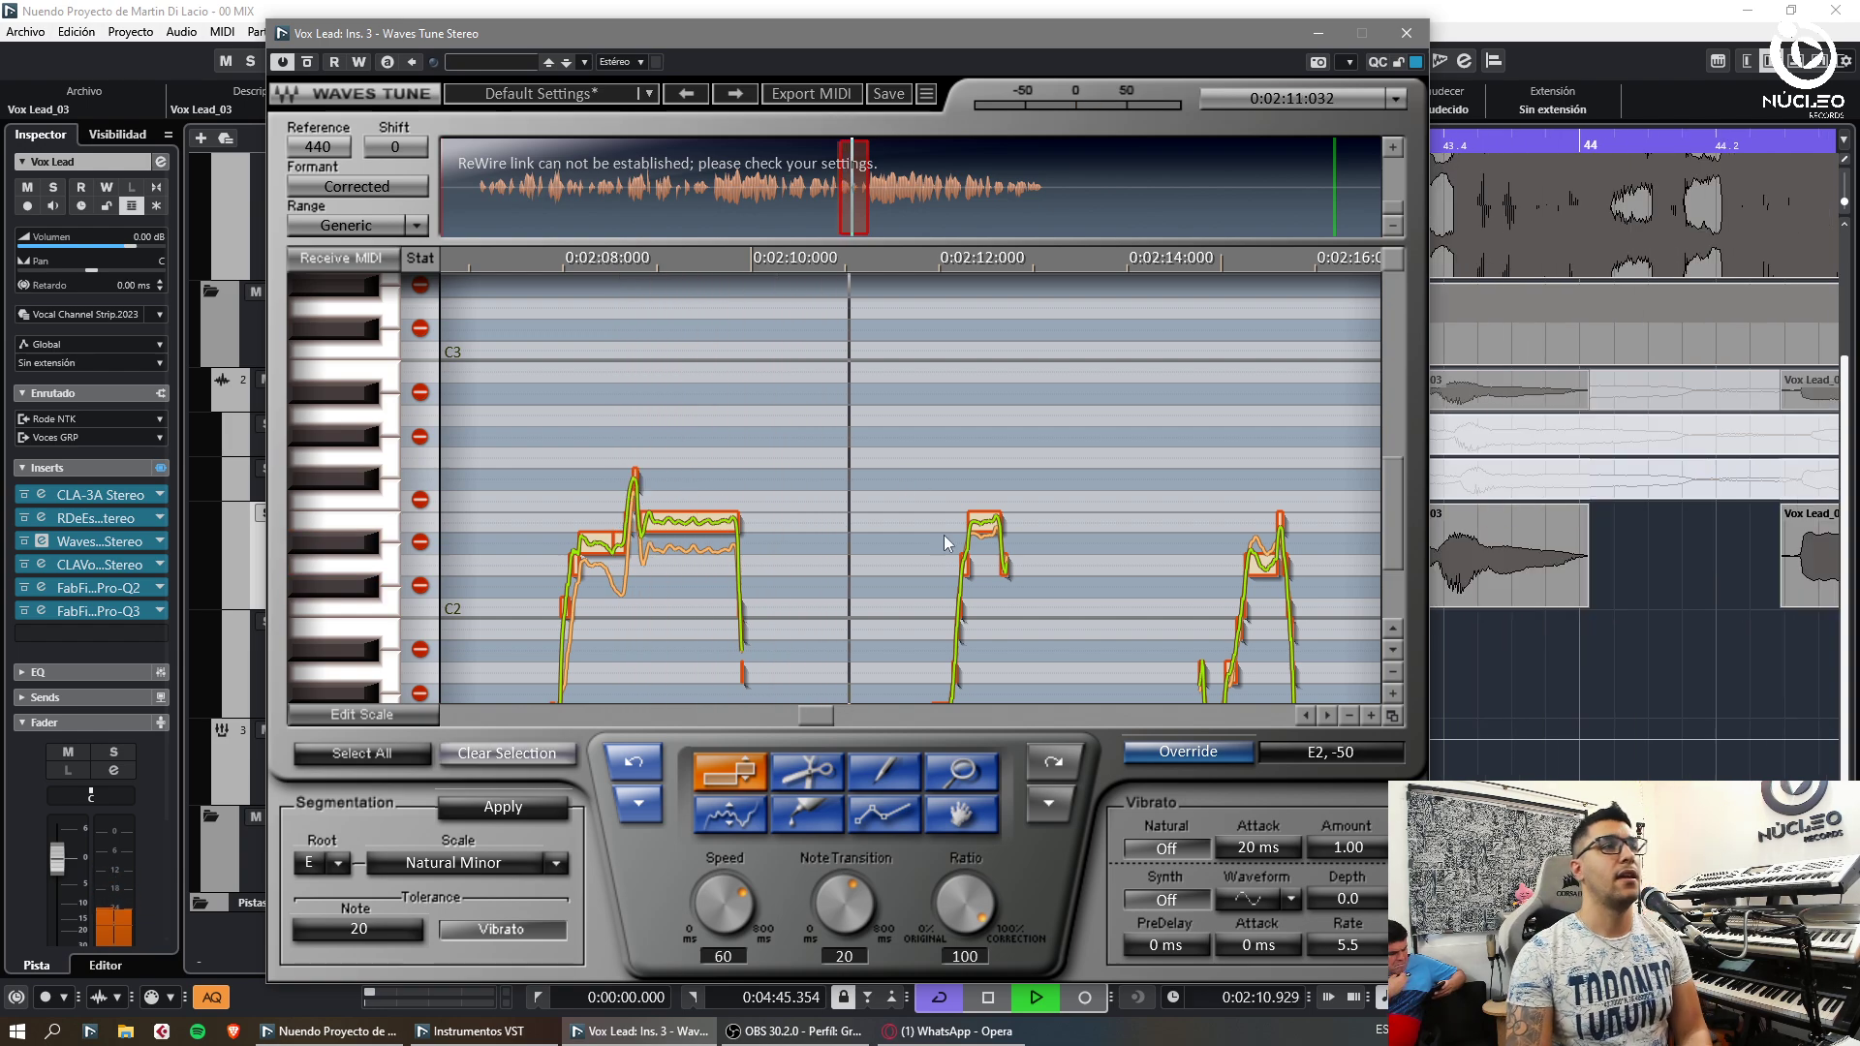
Raise the note at about 0:02:15.5 to E2 together with the low notes leading into it
scroll(998, 591, "down", 3)
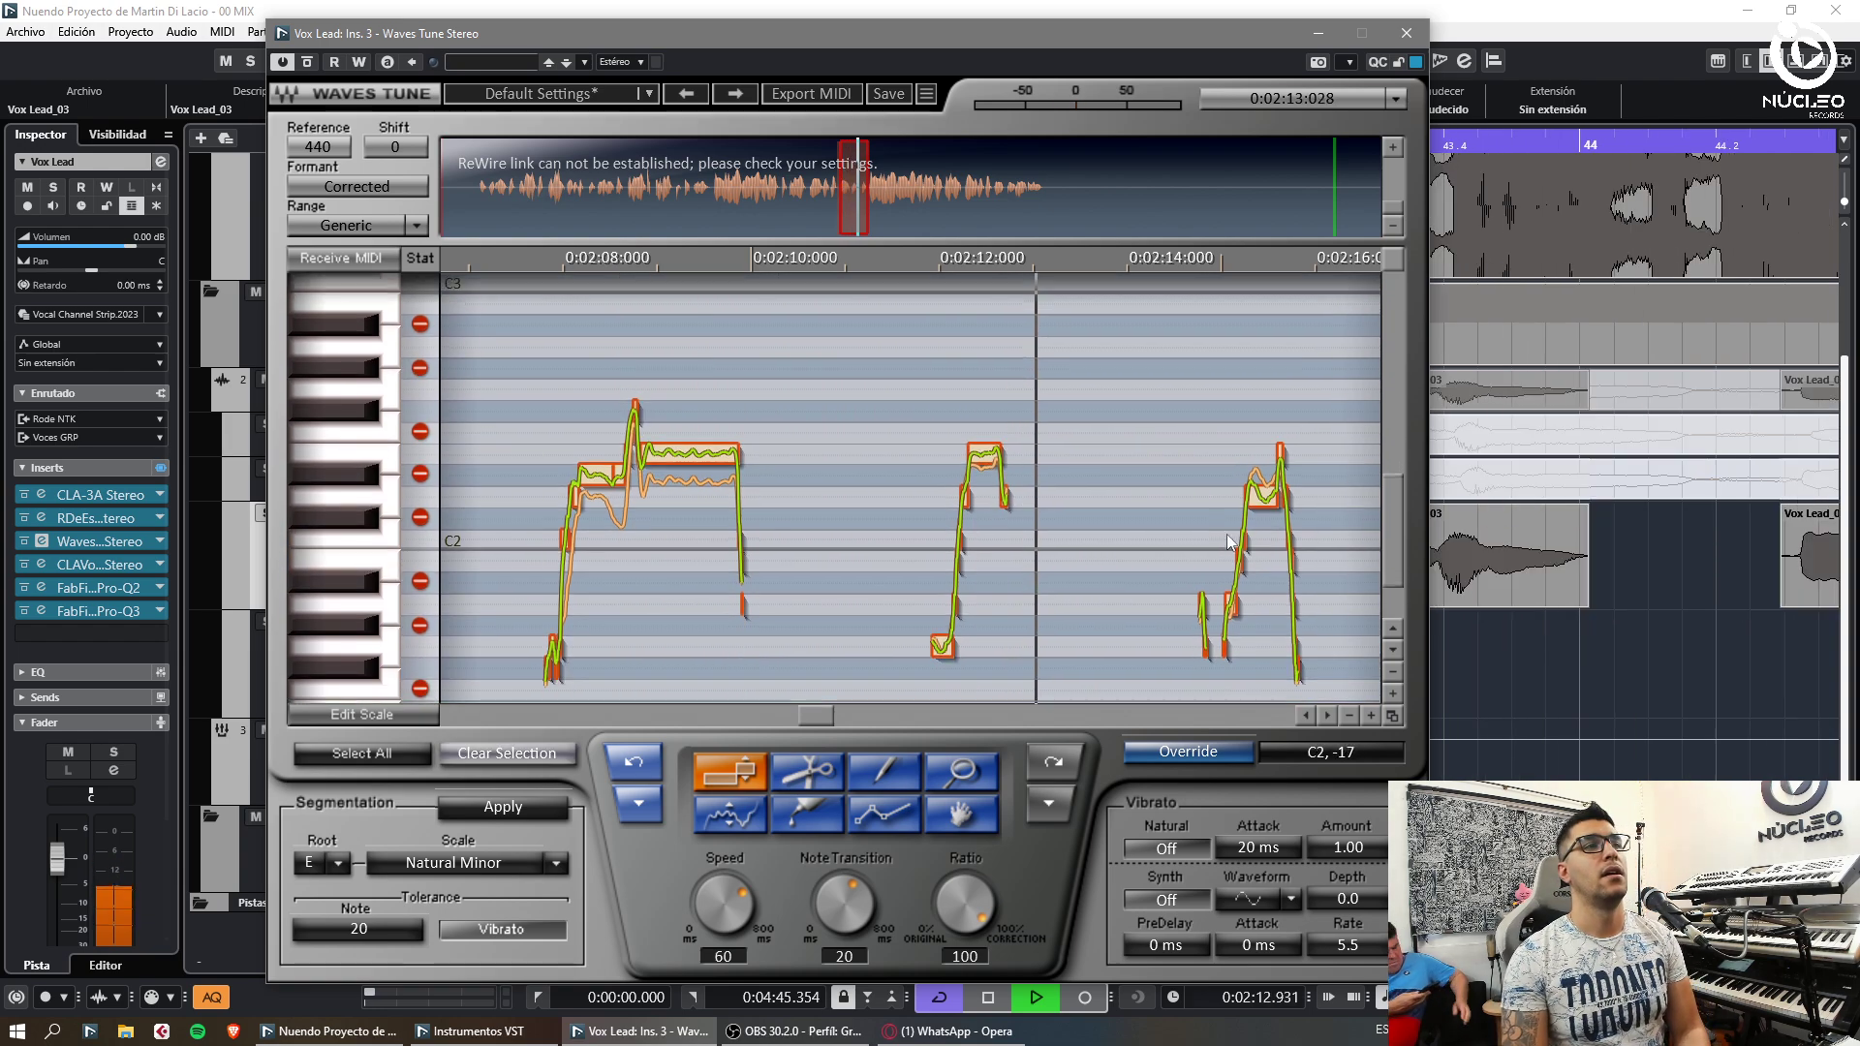
left_click_drag(1219, 443, 1242, 614)
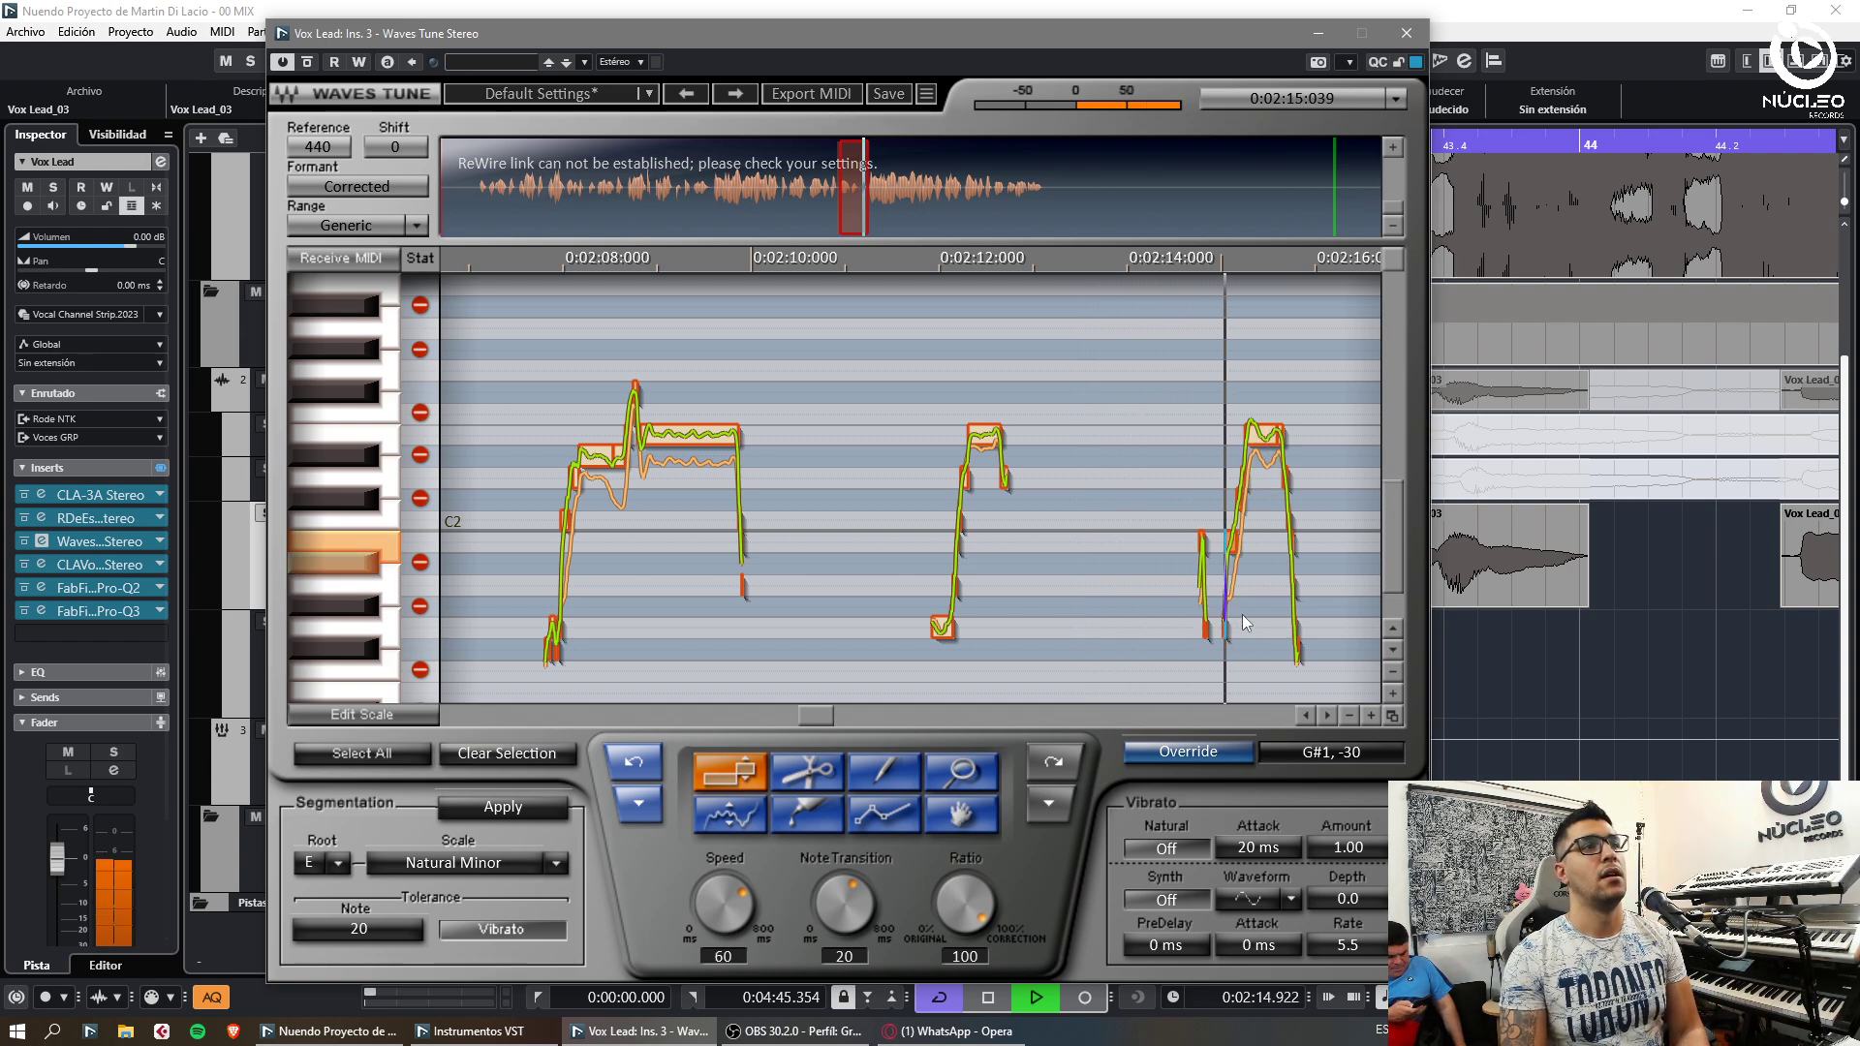
left_click_drag(1248, 438, 1253, 438)
Go to the phrase after 0:02:21 and raise its lowest notes between about 0:02:22 and 0:02:23.3
left_click_drag(864, 211, 878, 219)
scroll(906, 417, "up", 4)
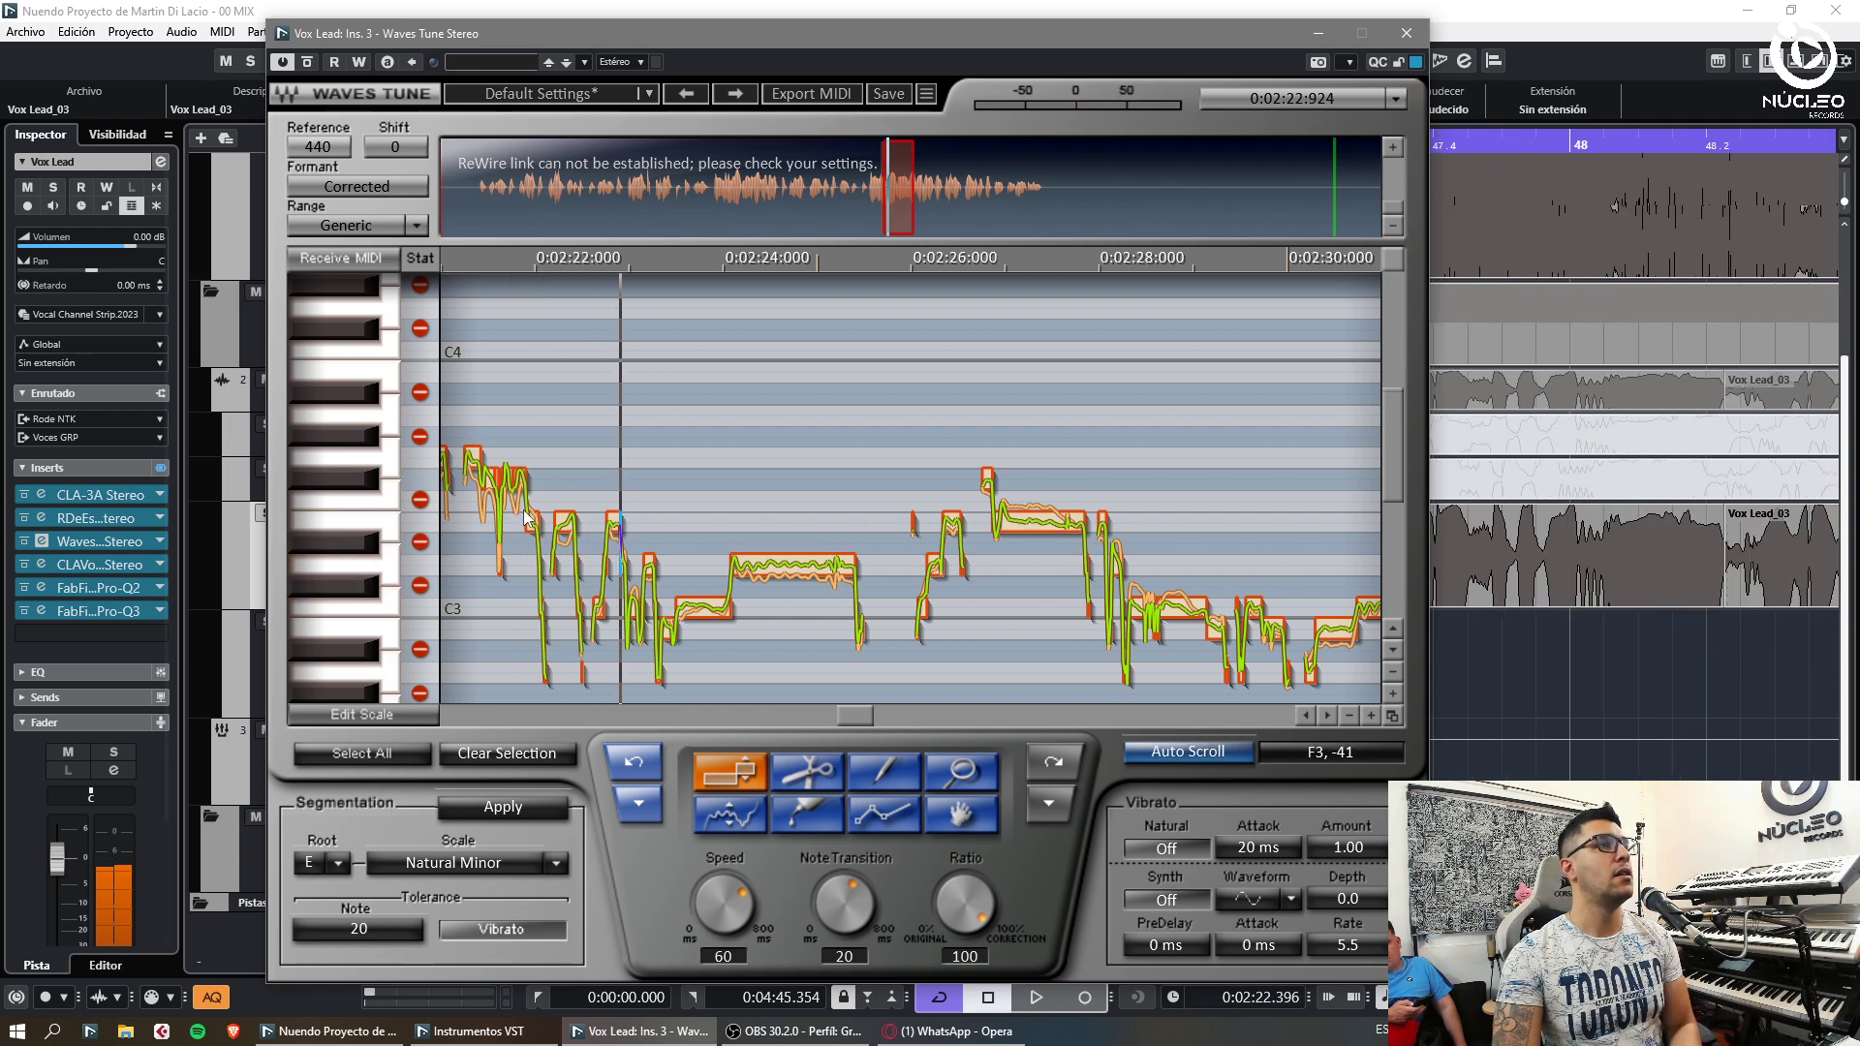
scroll(562, 567, "down", 3)
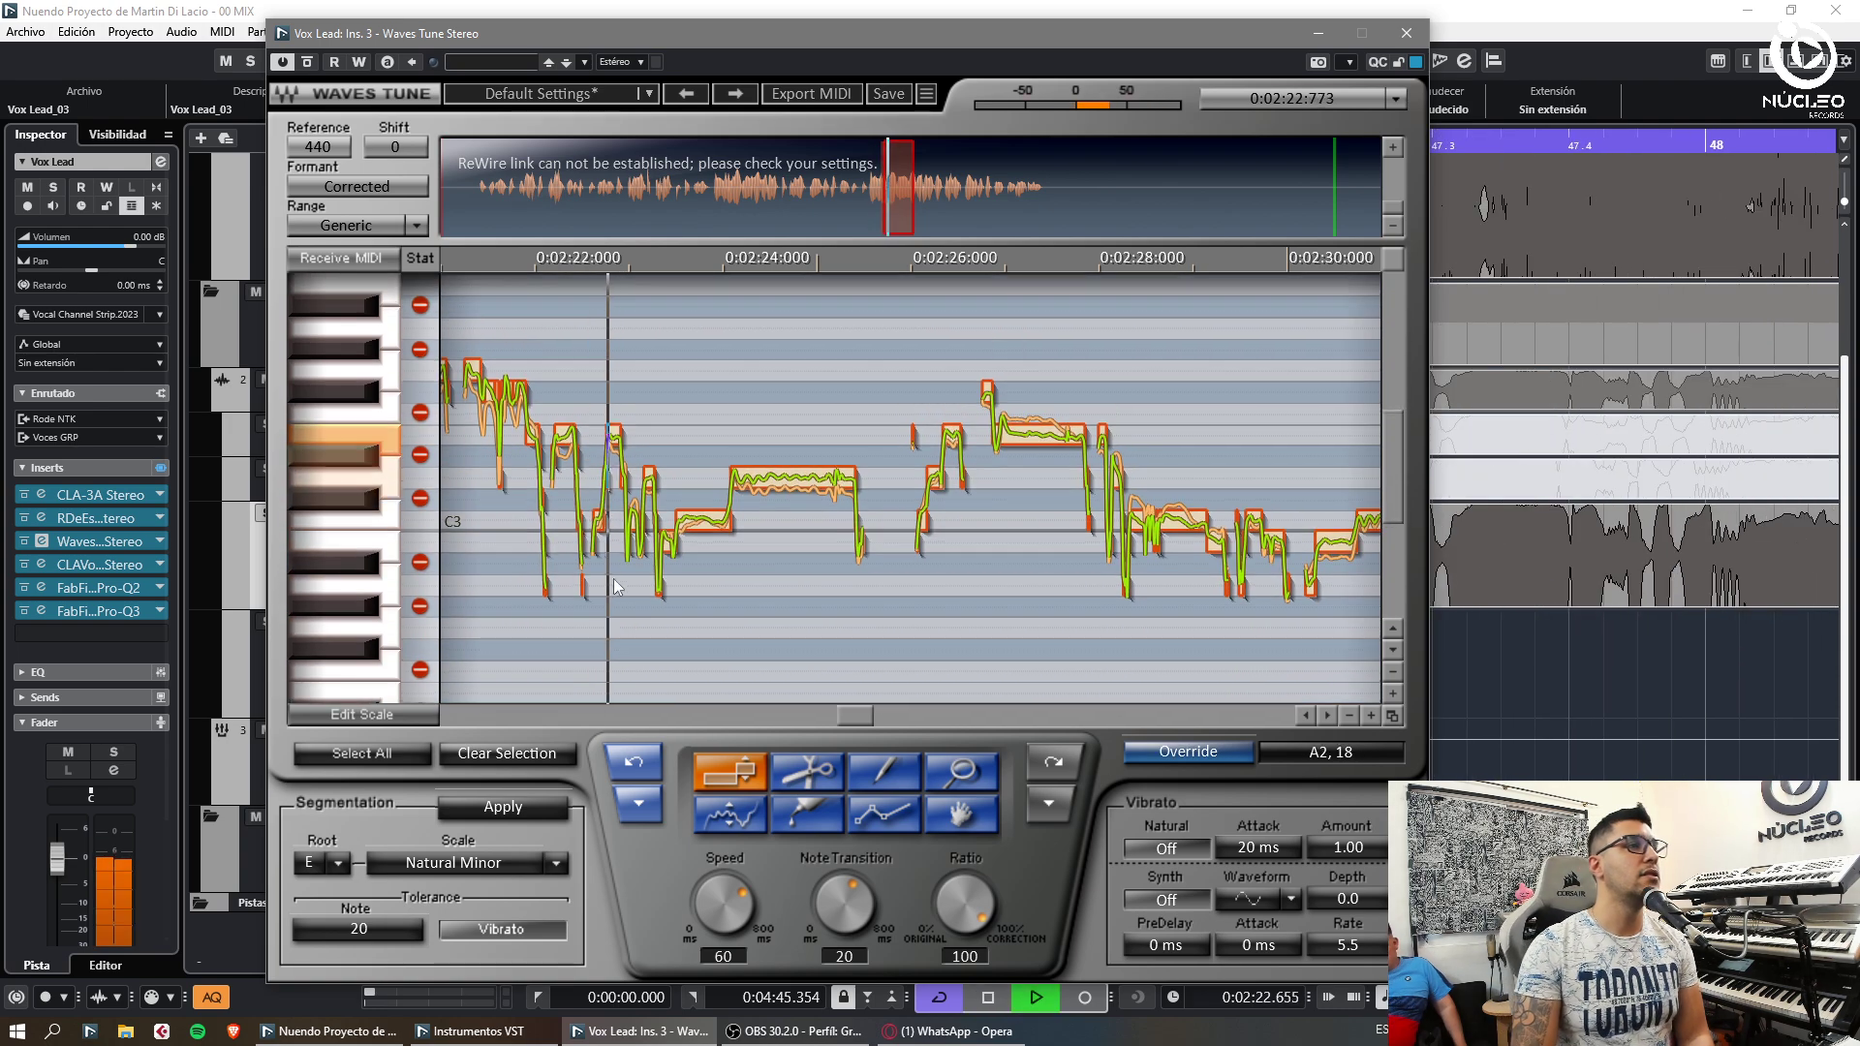
left_click_drag(526, 578, 690, 544)
key("space")
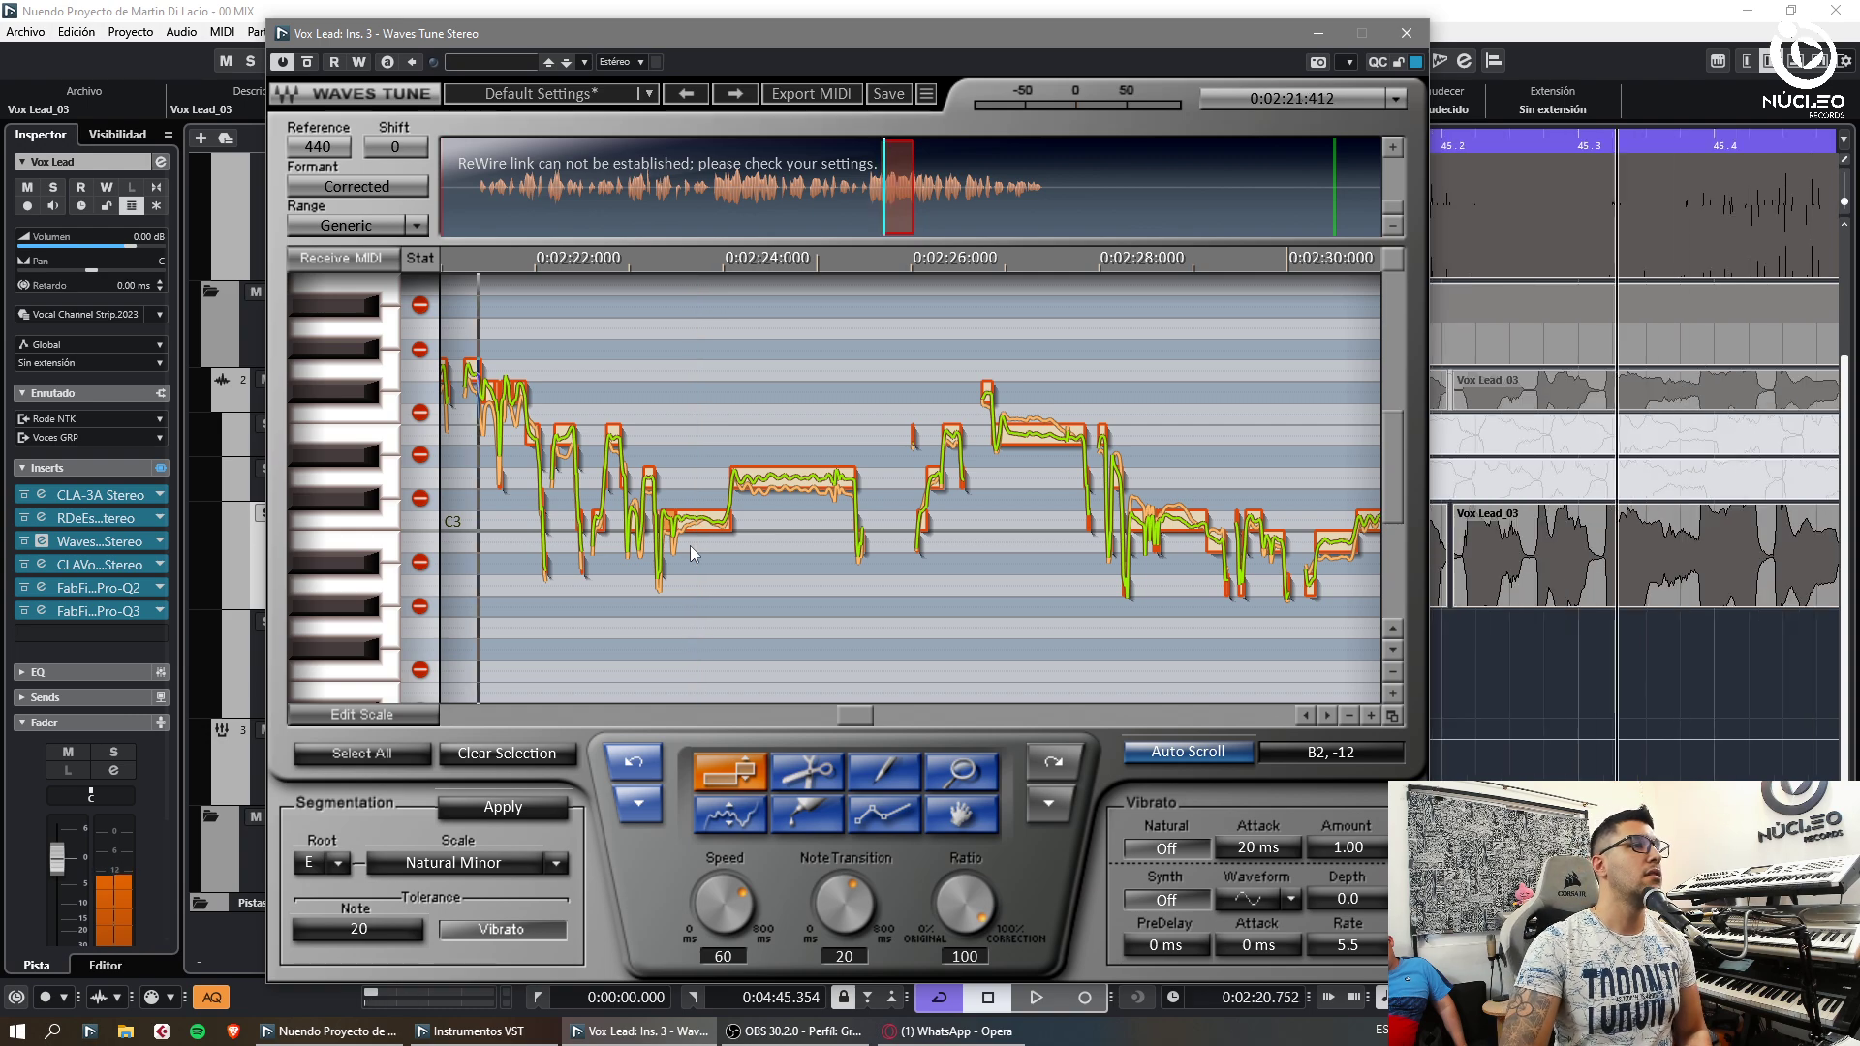
Replay the phrase and draw a level pitch curve at F#3 with the pencil from about 0:02:21.5 to 0:02:21.9
key("space")
left_click(884, 772)
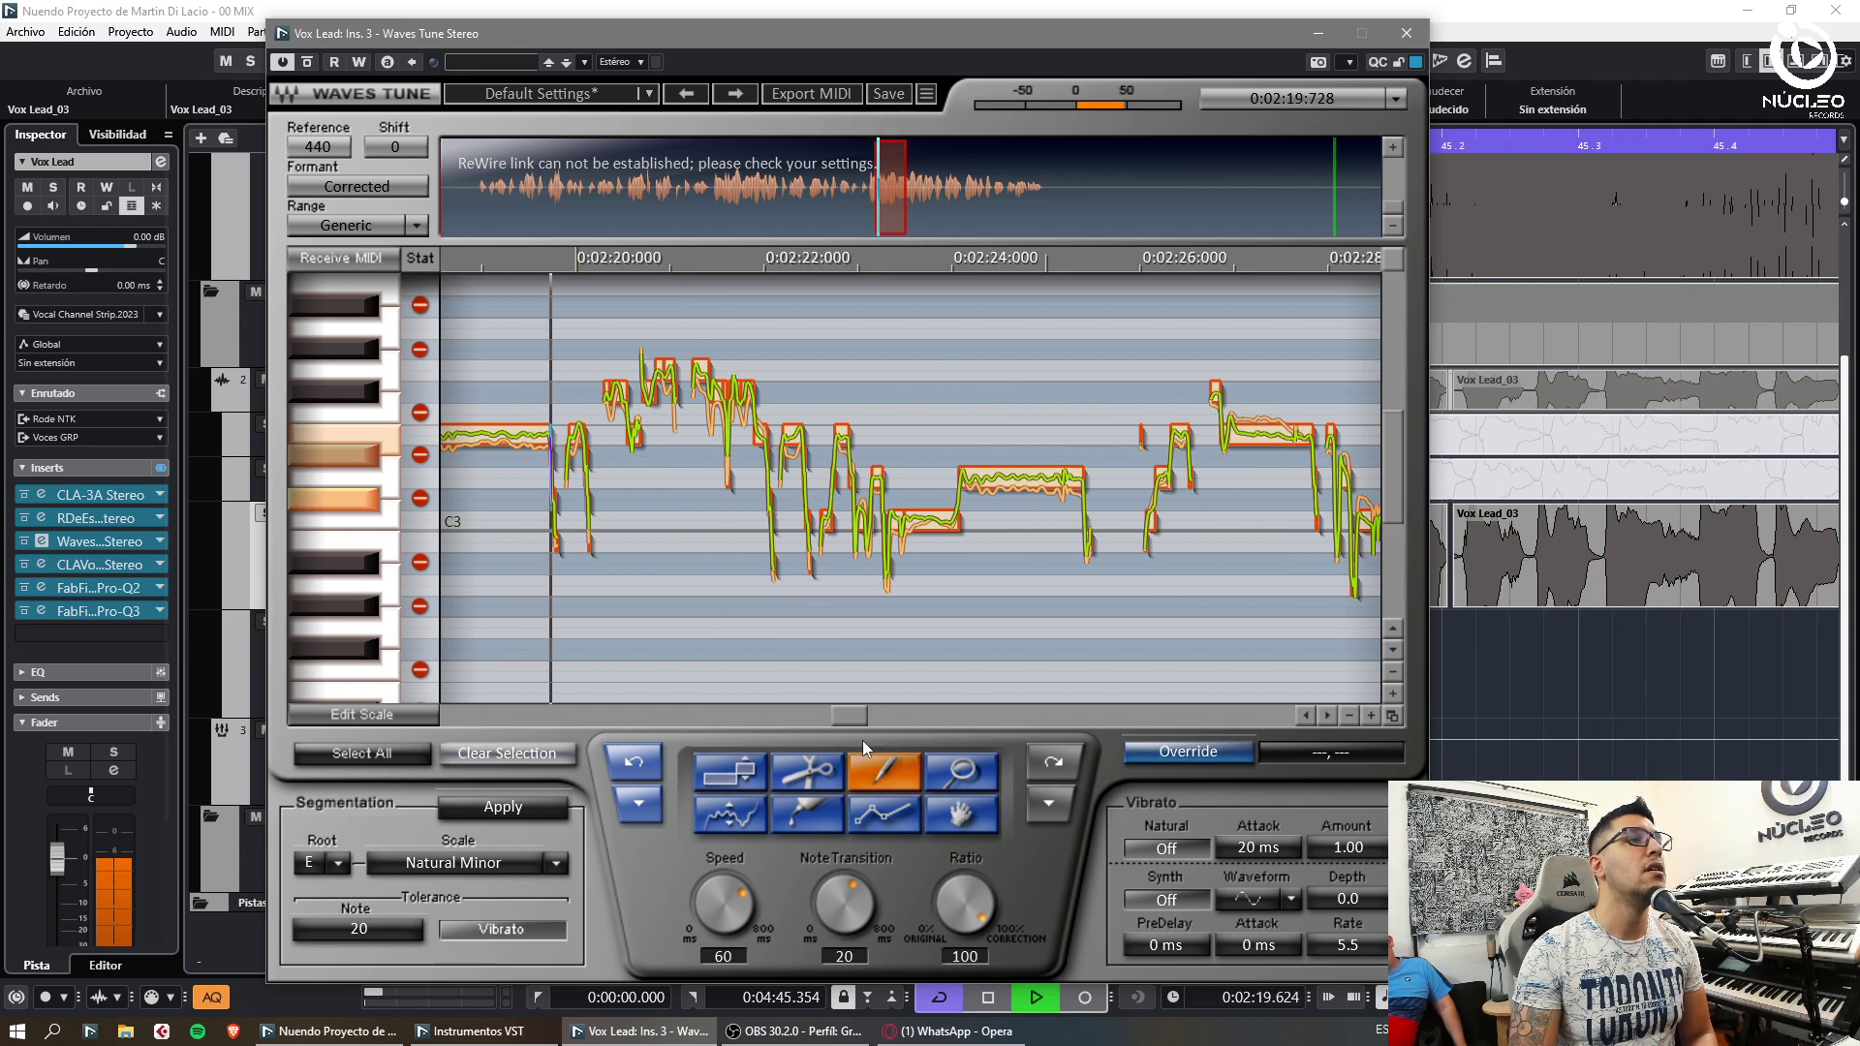
left_click_drag(713, 393, 759, 387)
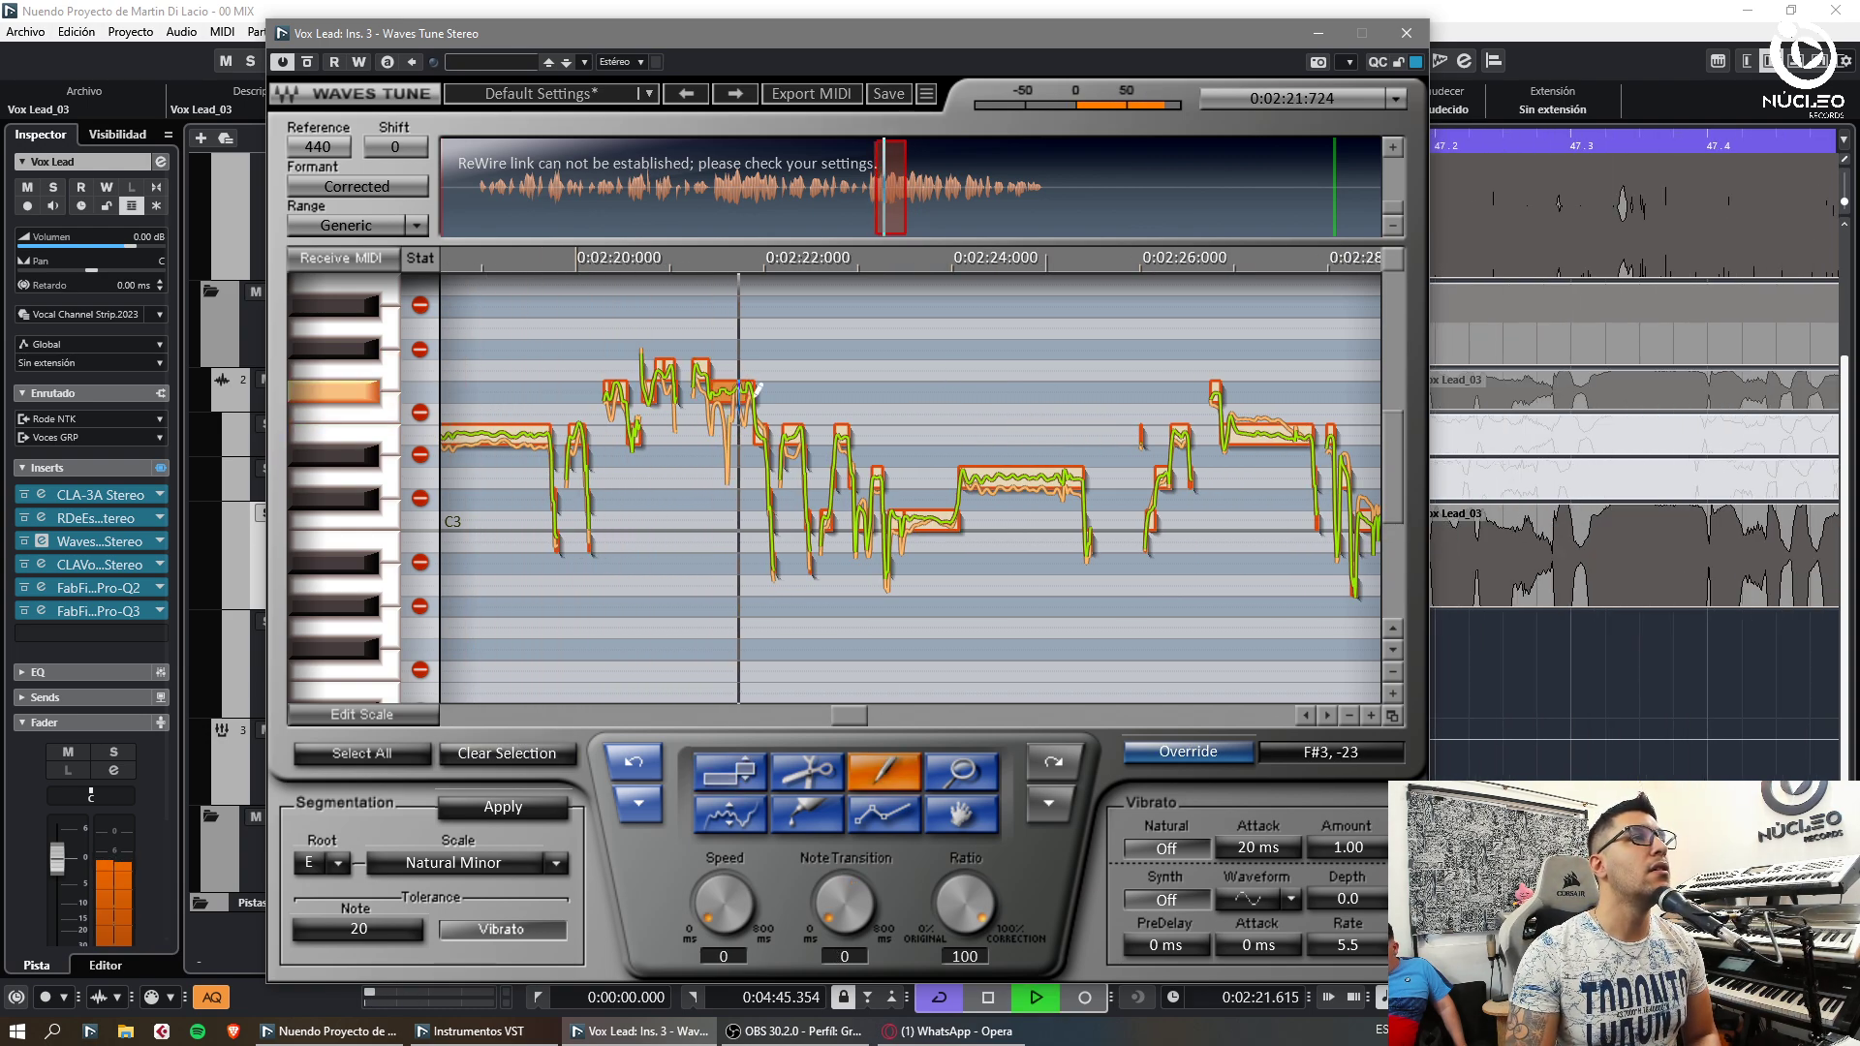
left_click(730, 772)
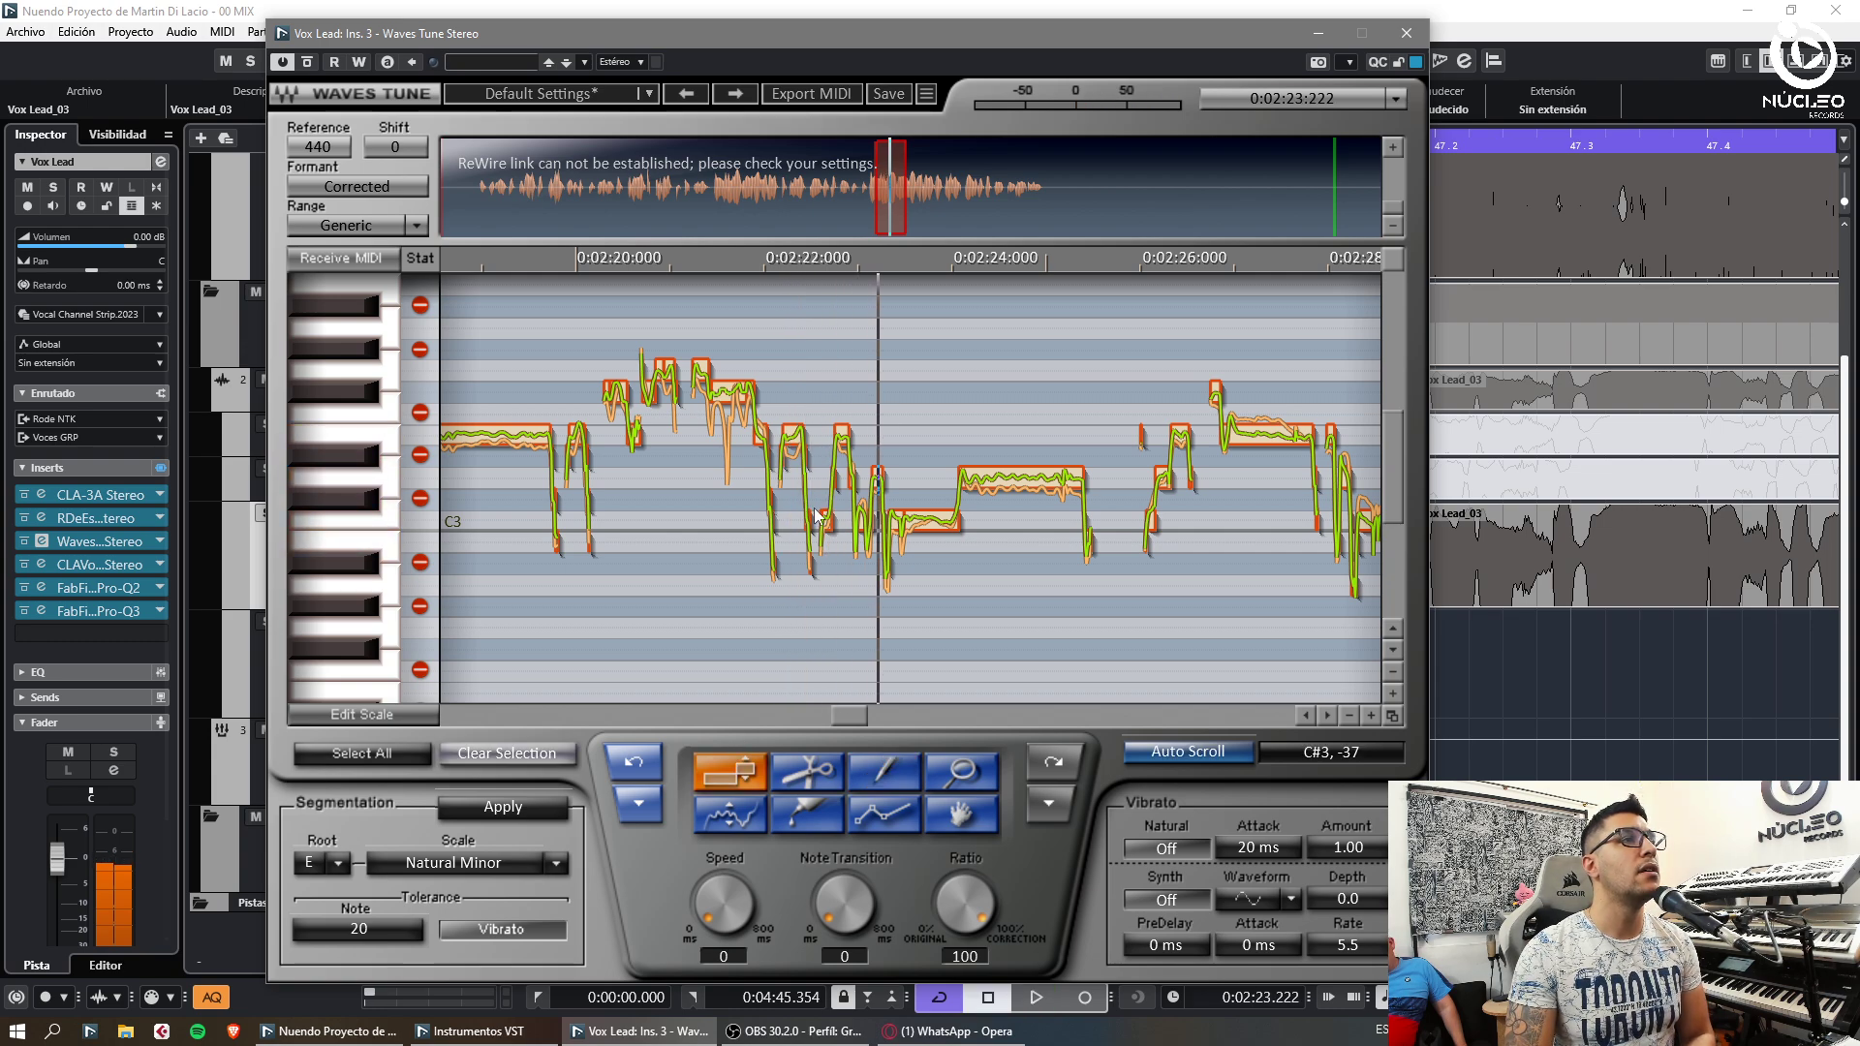
Raise the short notes at about 0:02:22.7 and 0:02:23.1 to D3 and resume playback
left_click(843, 526)
key("space")
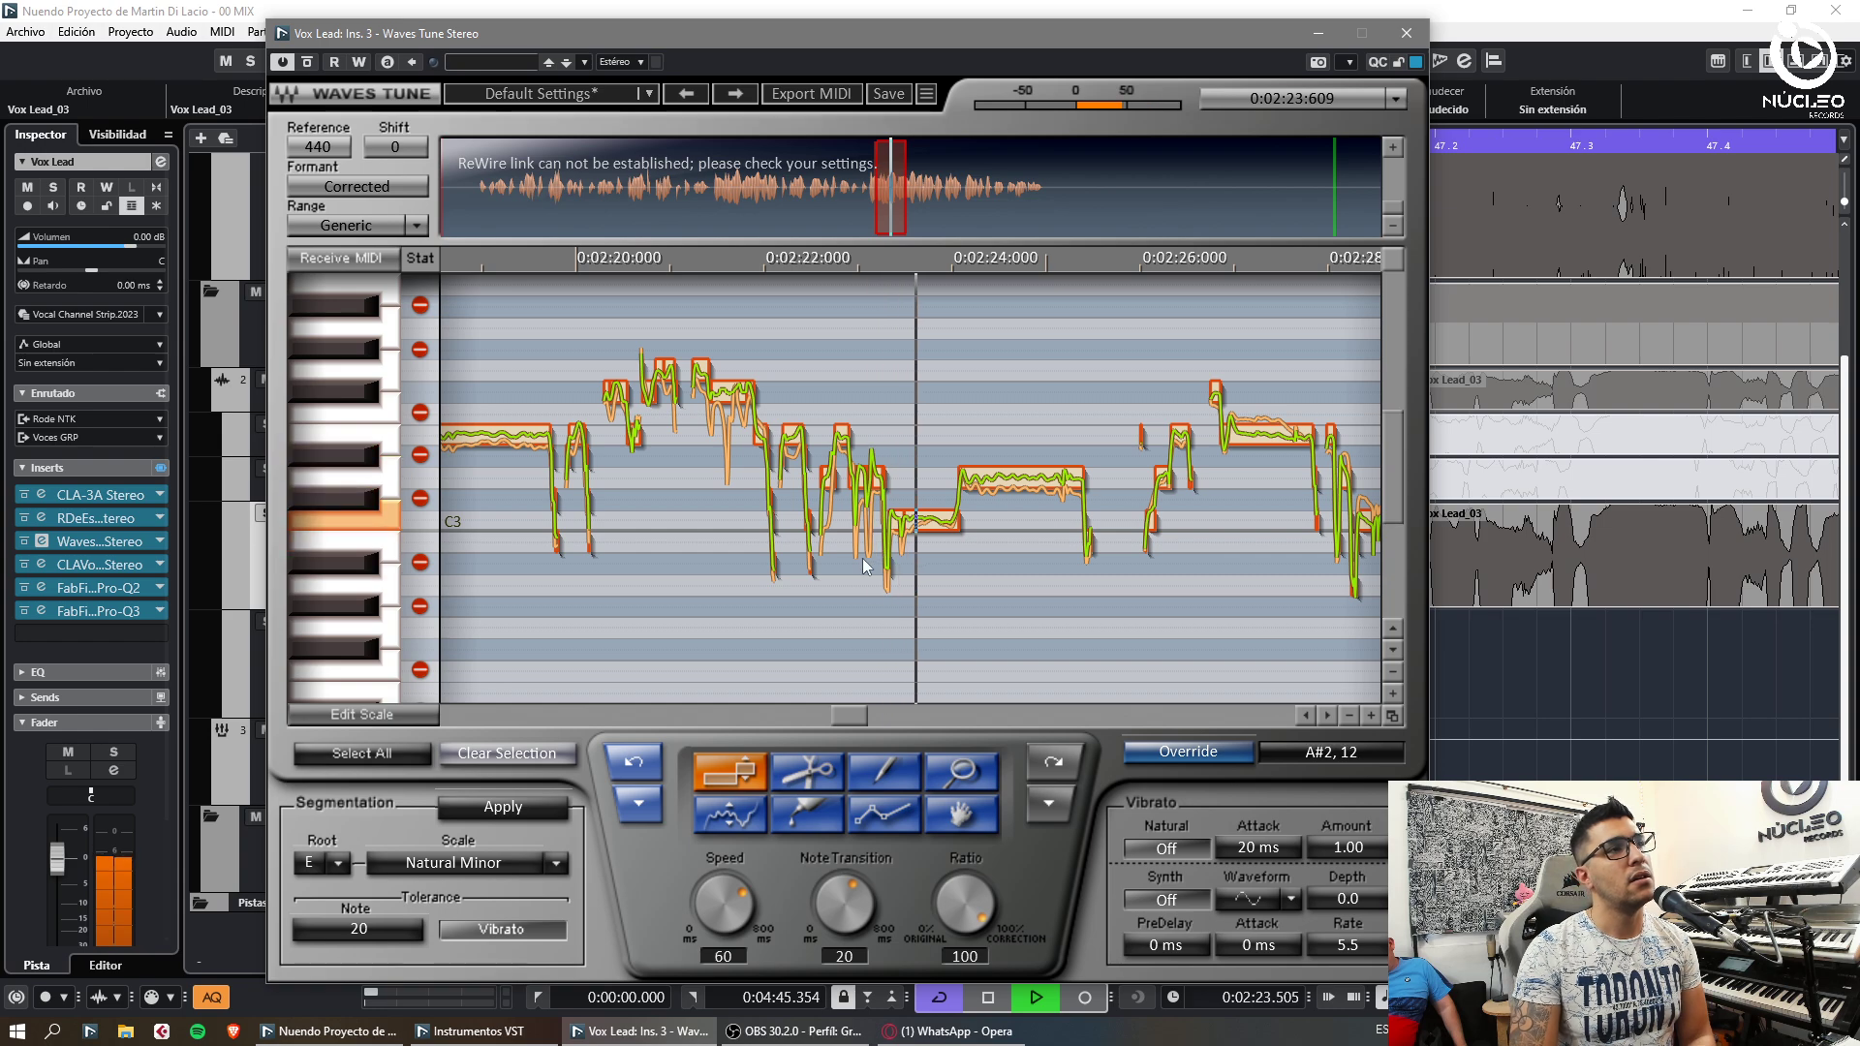
Draw a level pitch curve at D3 with the pencil from about 0:02:23.0 to 0:02:23.2 and replay it
left_click(915, 777)
left_click_drag(859, 477, 877, 477)
key("space")
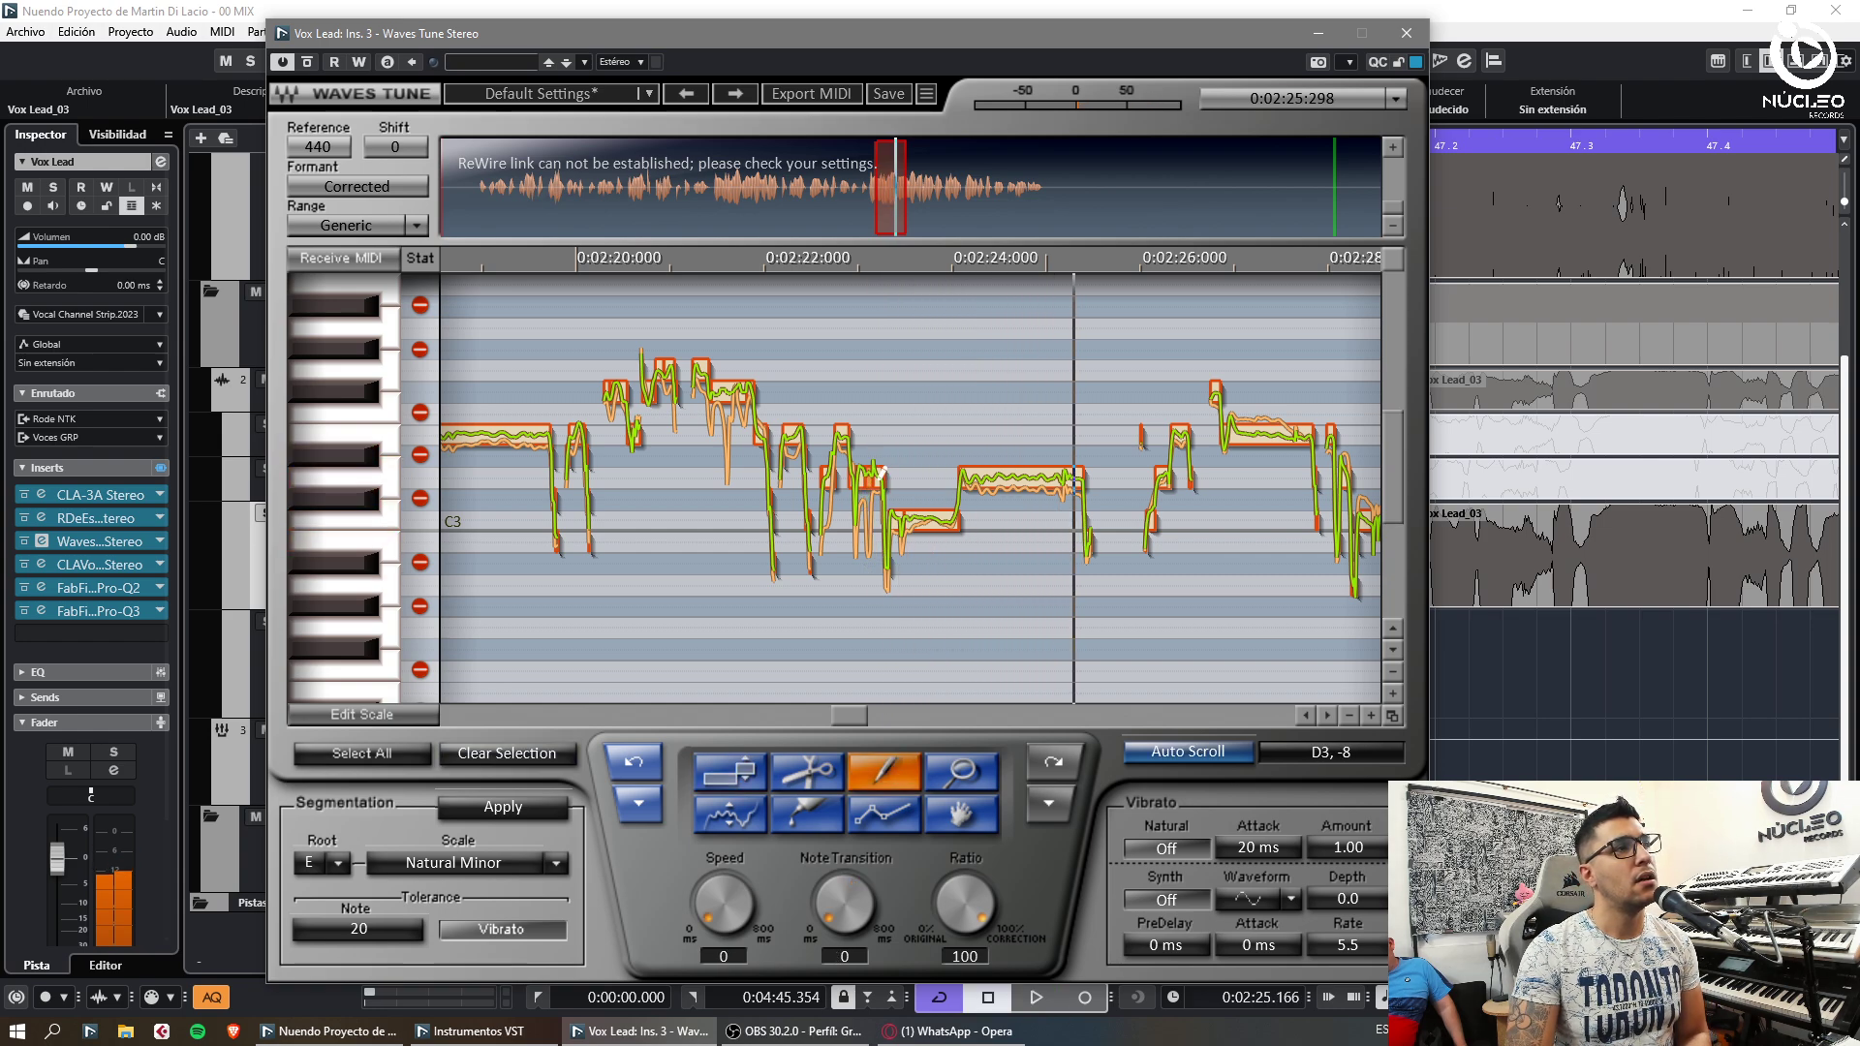
key("space")
Raise the sustained note from about 0:02:27 to F3, end it at about 0:02:27.7 and set its ending to D3
left_click(727, 775)
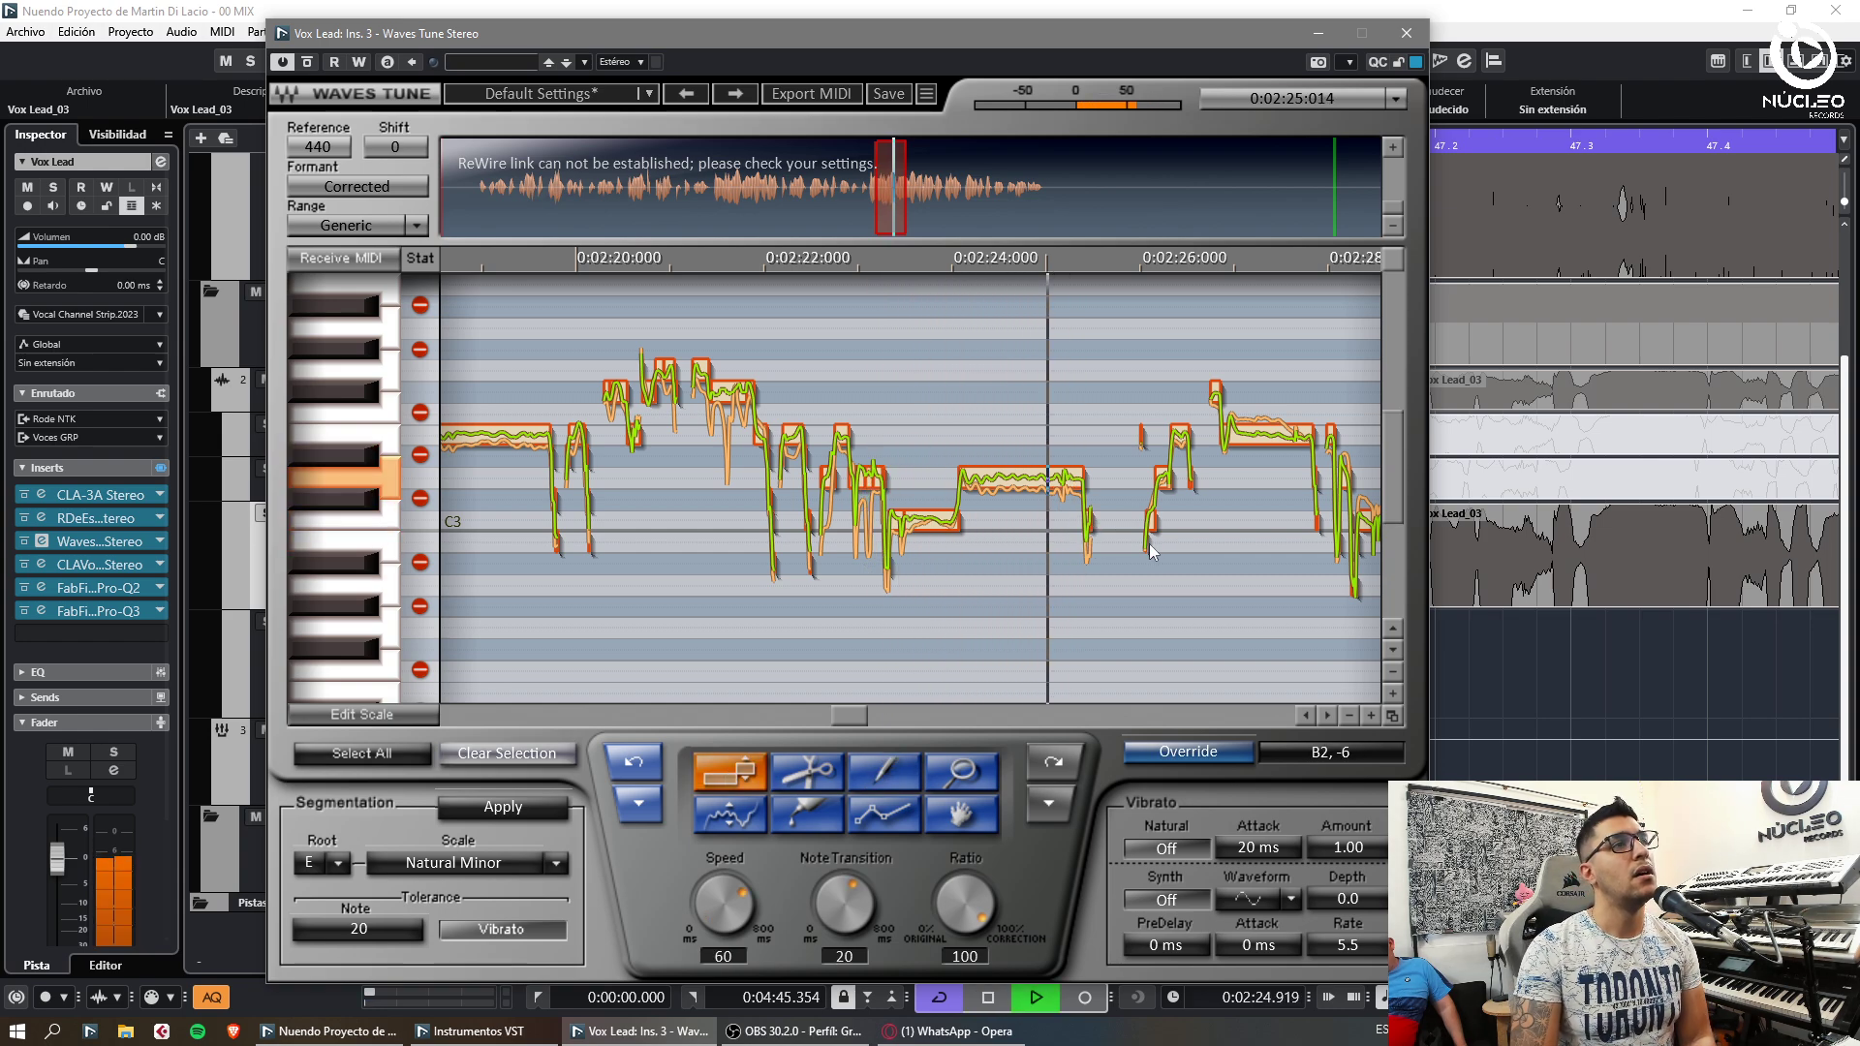
left_click_drag(1244, 435, 1210, 414)
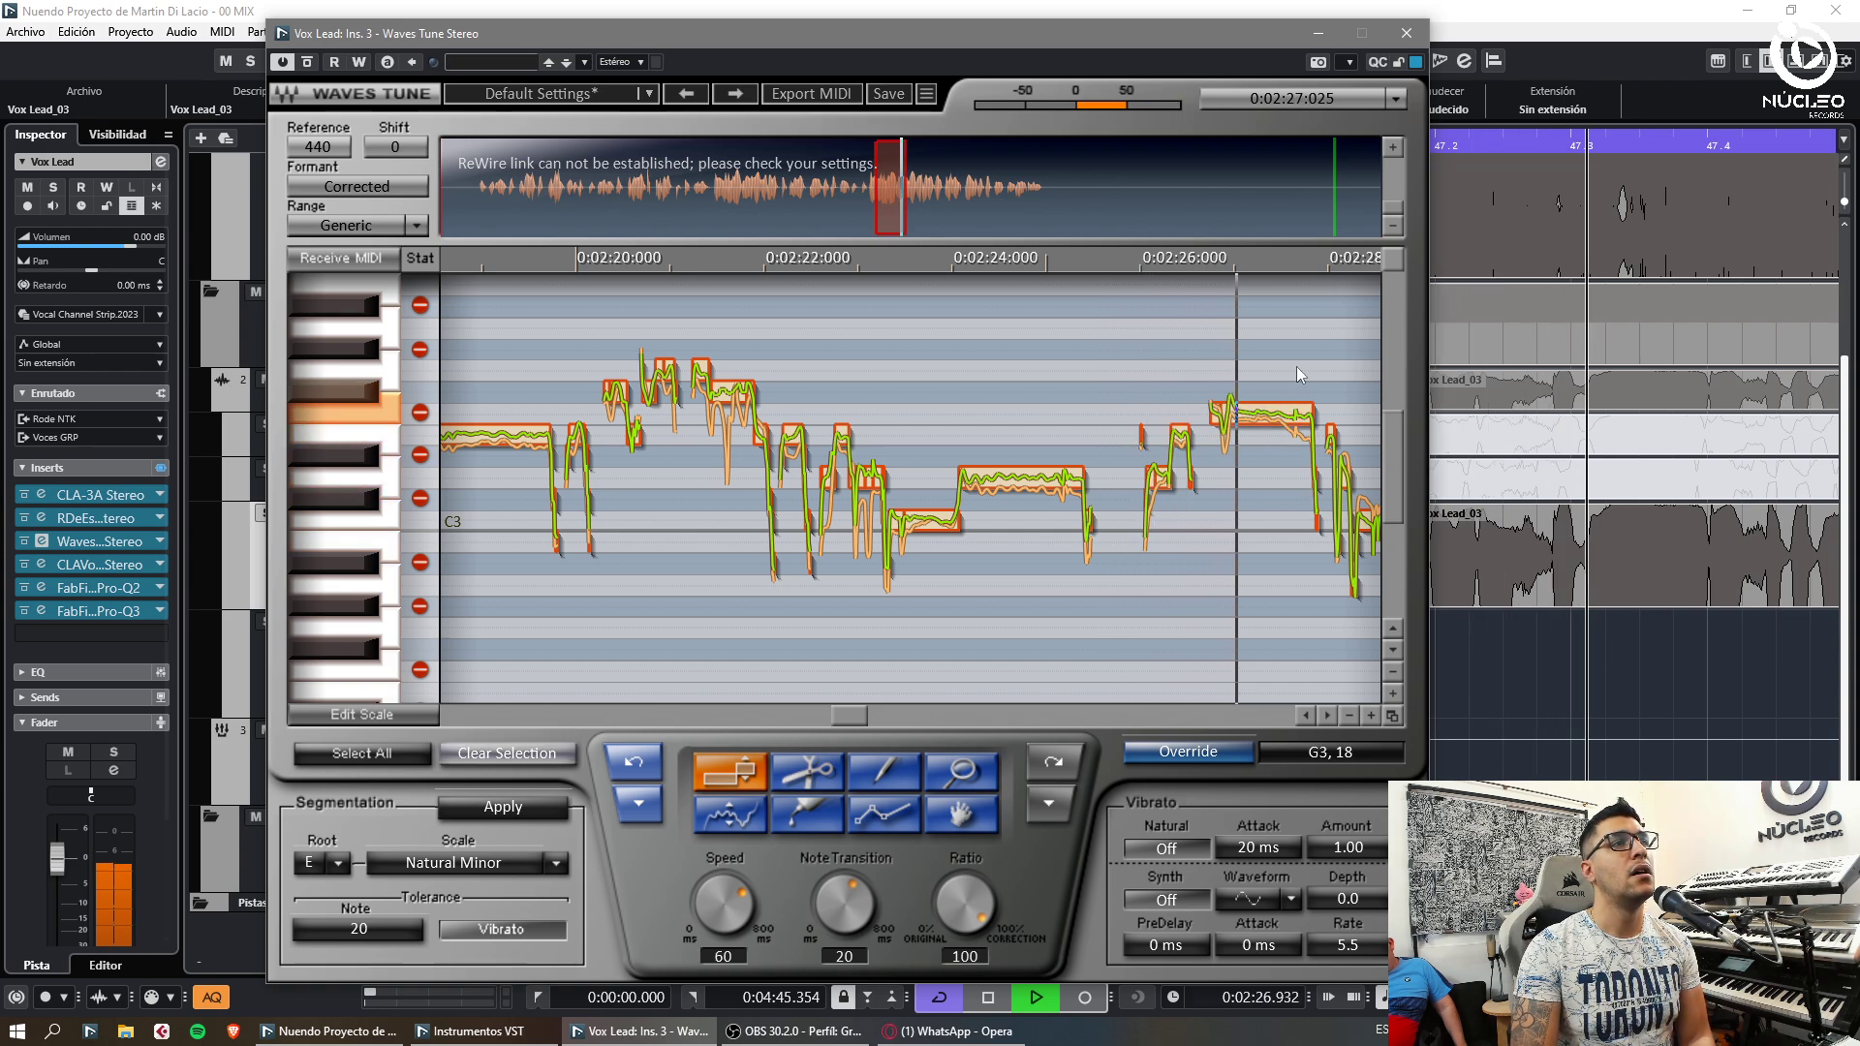
key("space")
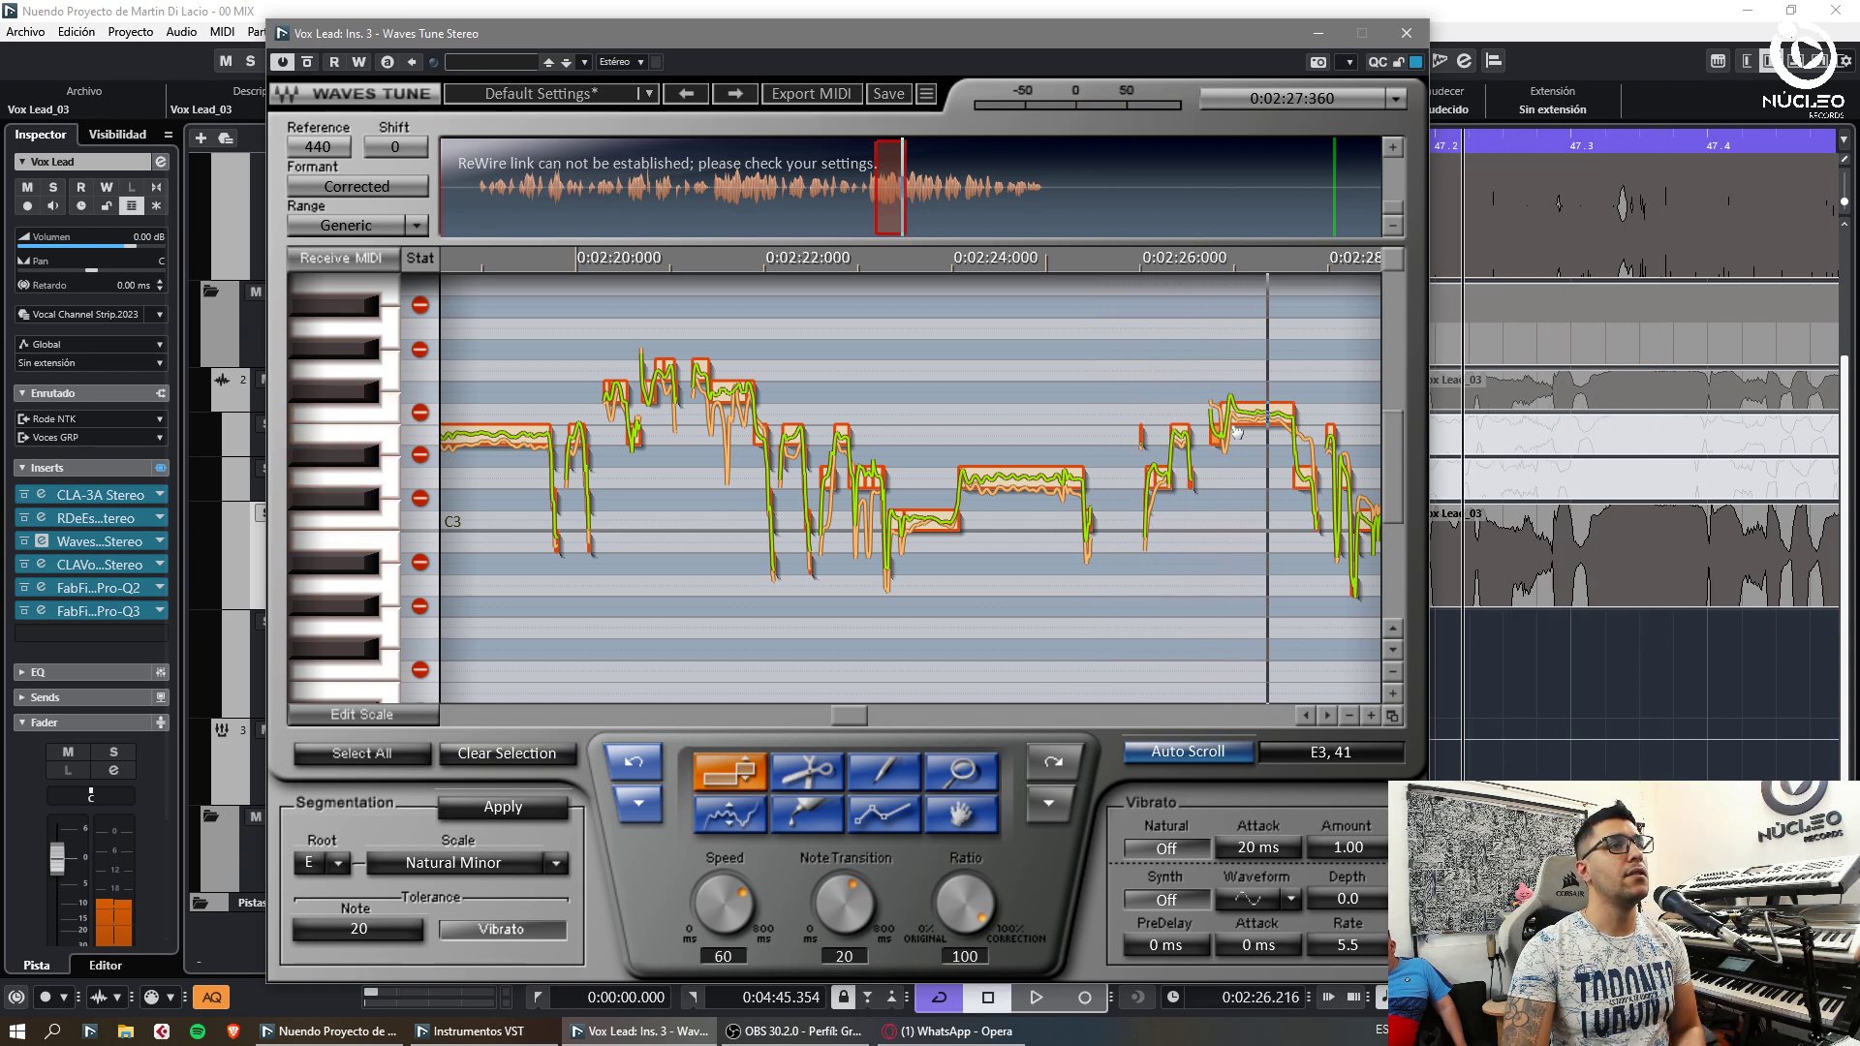
key("space")
left_click(1207, 378)
Raise the short note at about 0:02:27.7 to E3 and the notes from about 0:02:28.3 to 0:02:29.1 to D3
left_click(914, 206)
key("KP_Subtract")
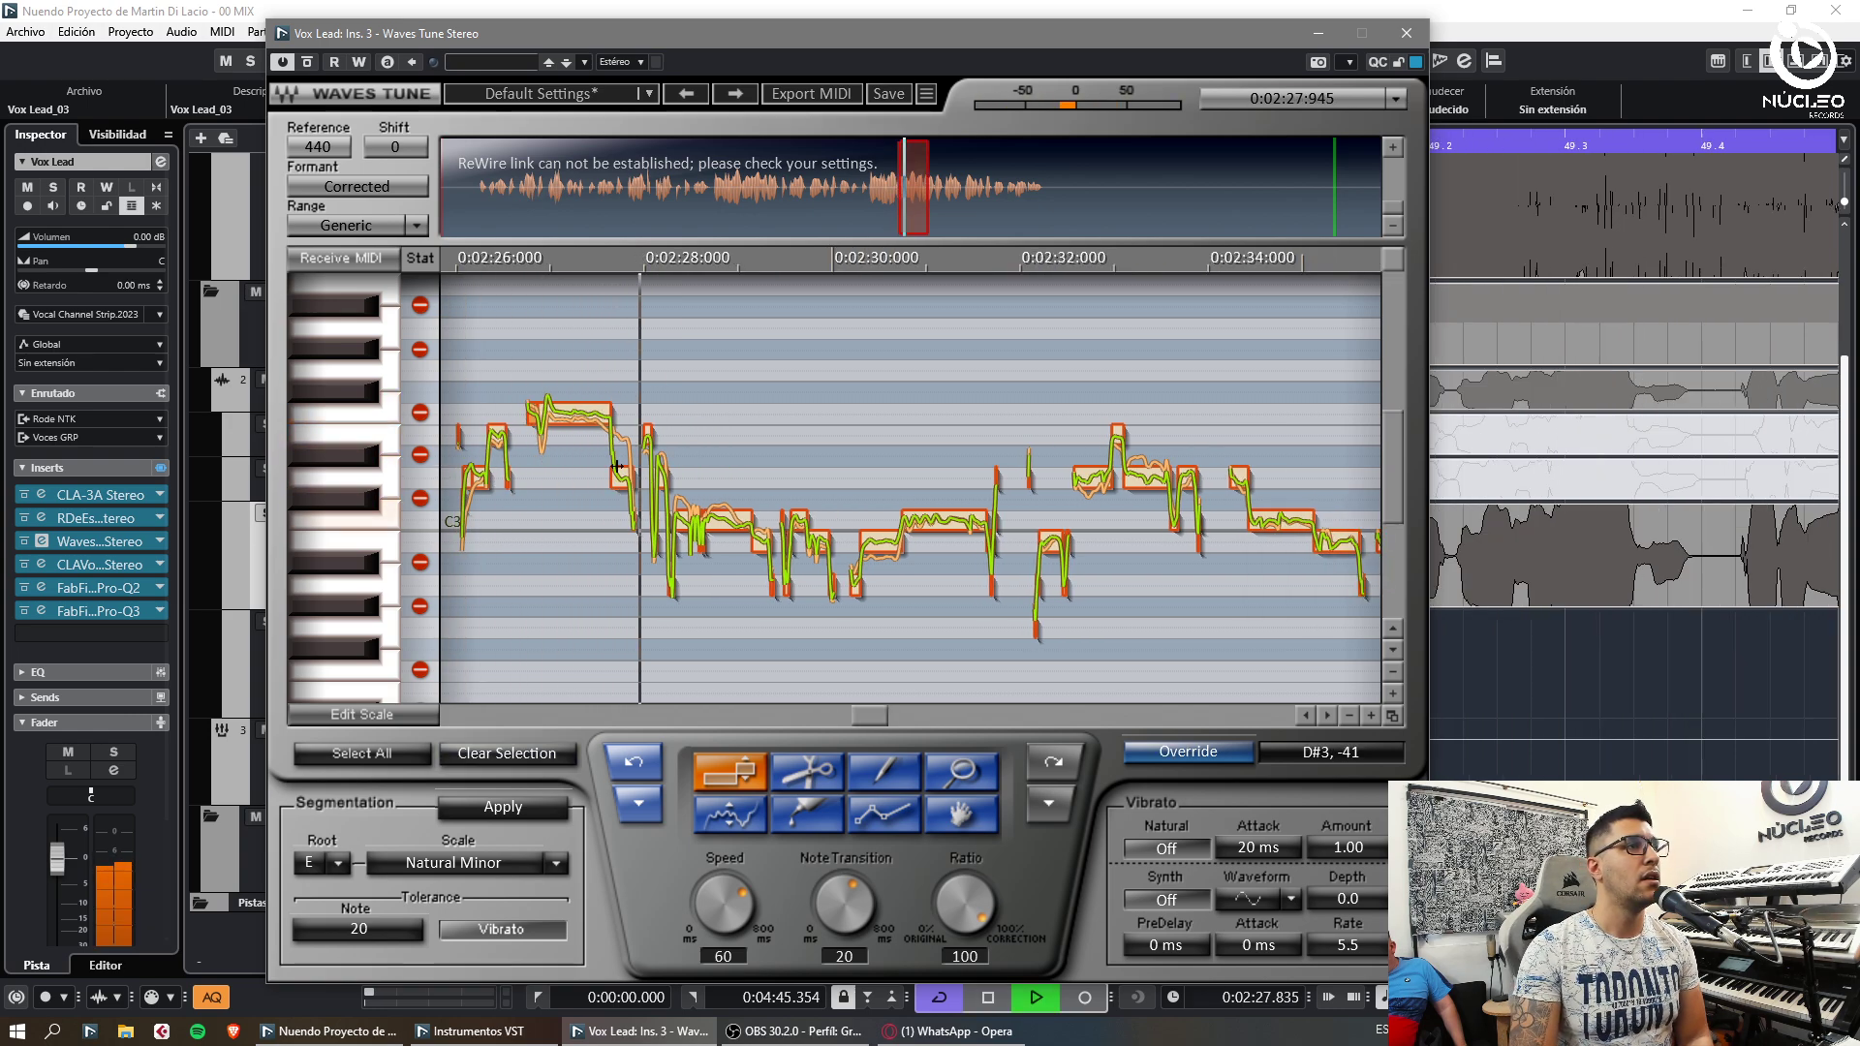
left_click_drag(620, 472, 622, 452)
key("KP_Subtract")
left_click_drag(681, 525, 682, 509)
left_click_drag(731, 525, 734, 511)
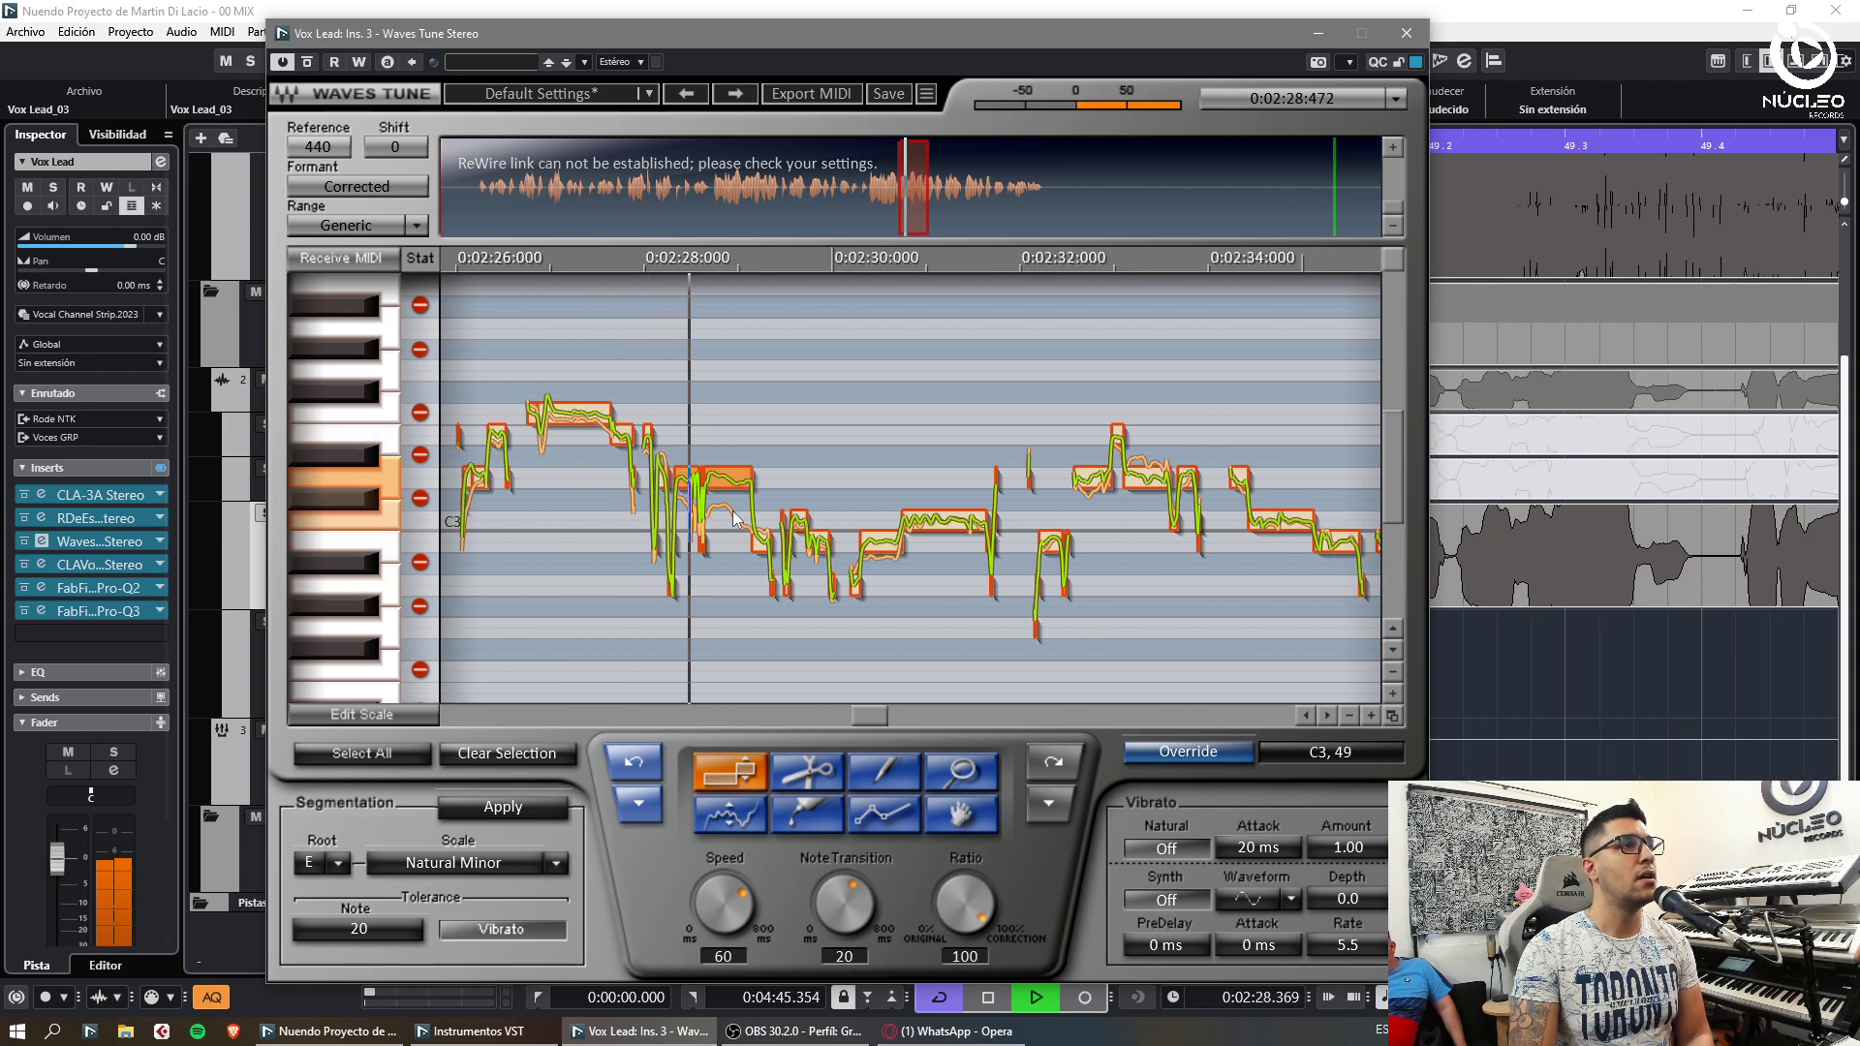
Raise the low notes from about 0:02:28 onward, setting the note after 0:02:29.1 to C3
key("KP_Subtract")
left_click_drag(623, 593, 744, 523)
left_click_drag(702, 545, 767, 551)
left_click(766, 517)
left_click(762, 613)
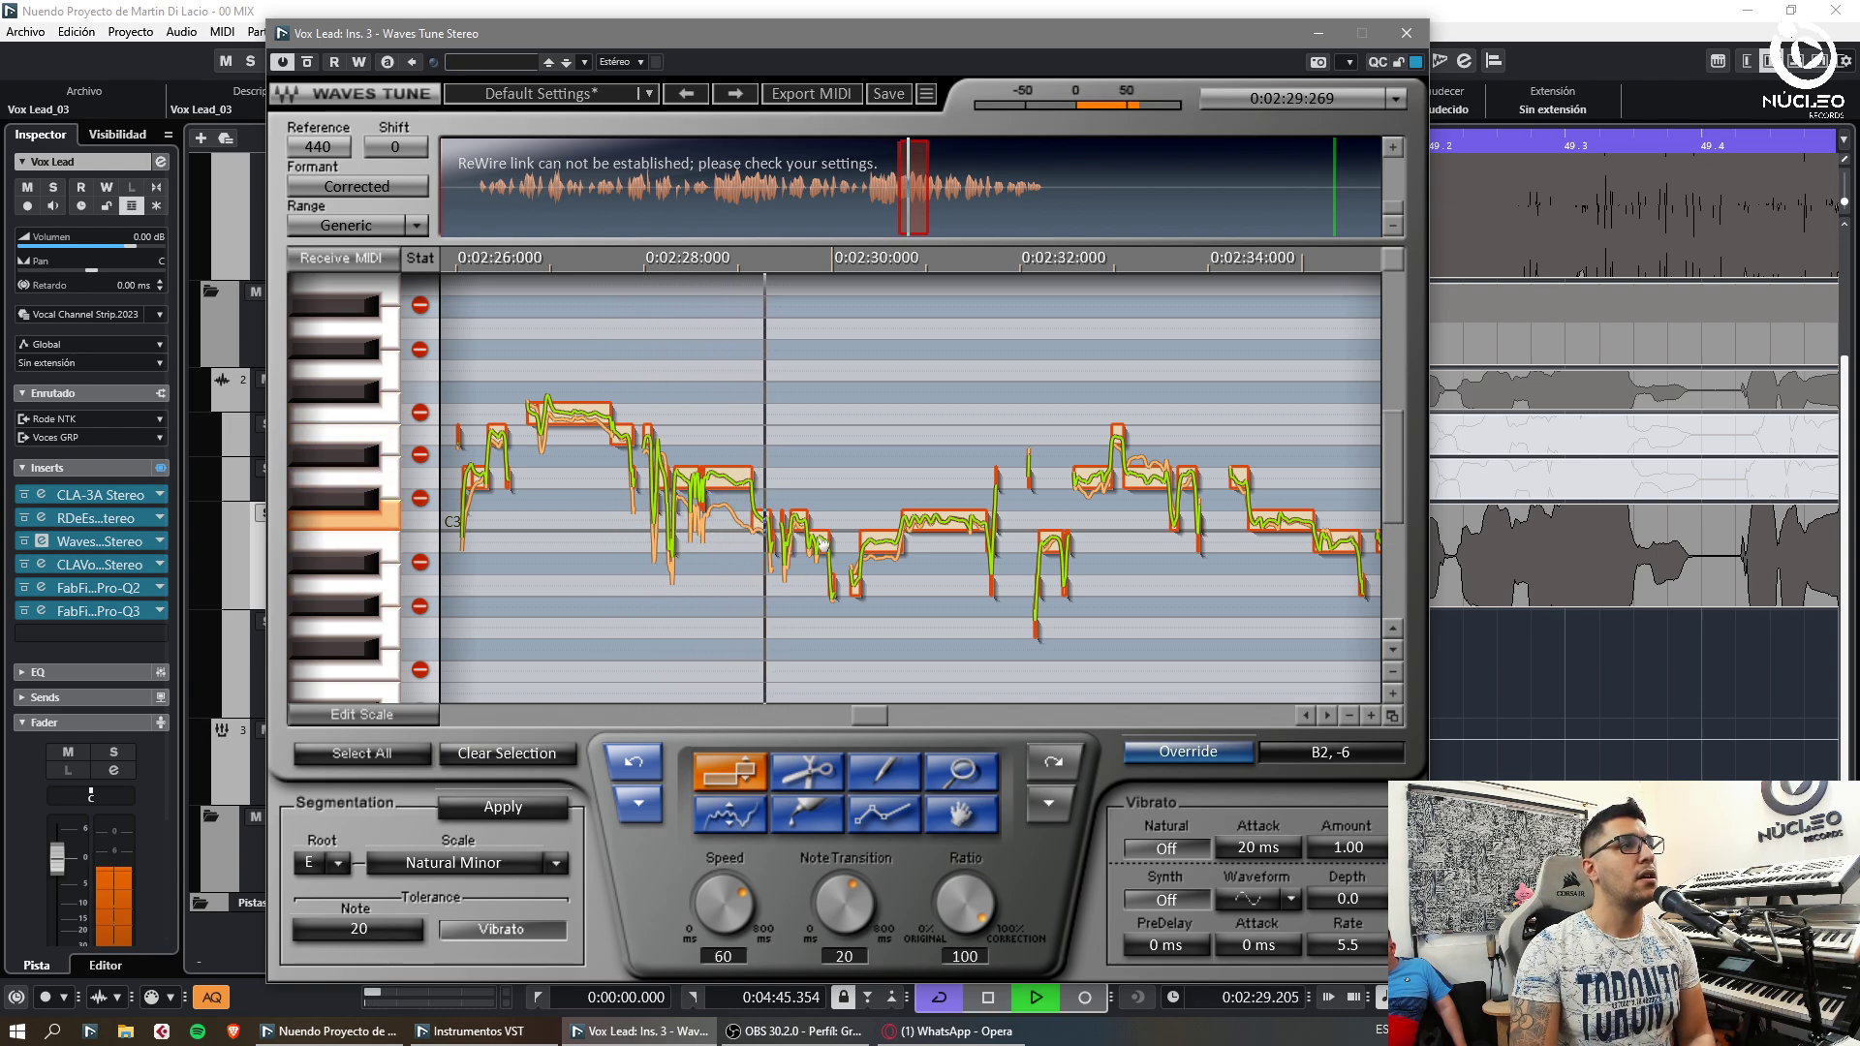
Replay the phrase and move the boundary between the D3 note and the following C3 note to about 0:02:28.9
key("space")
key("space")
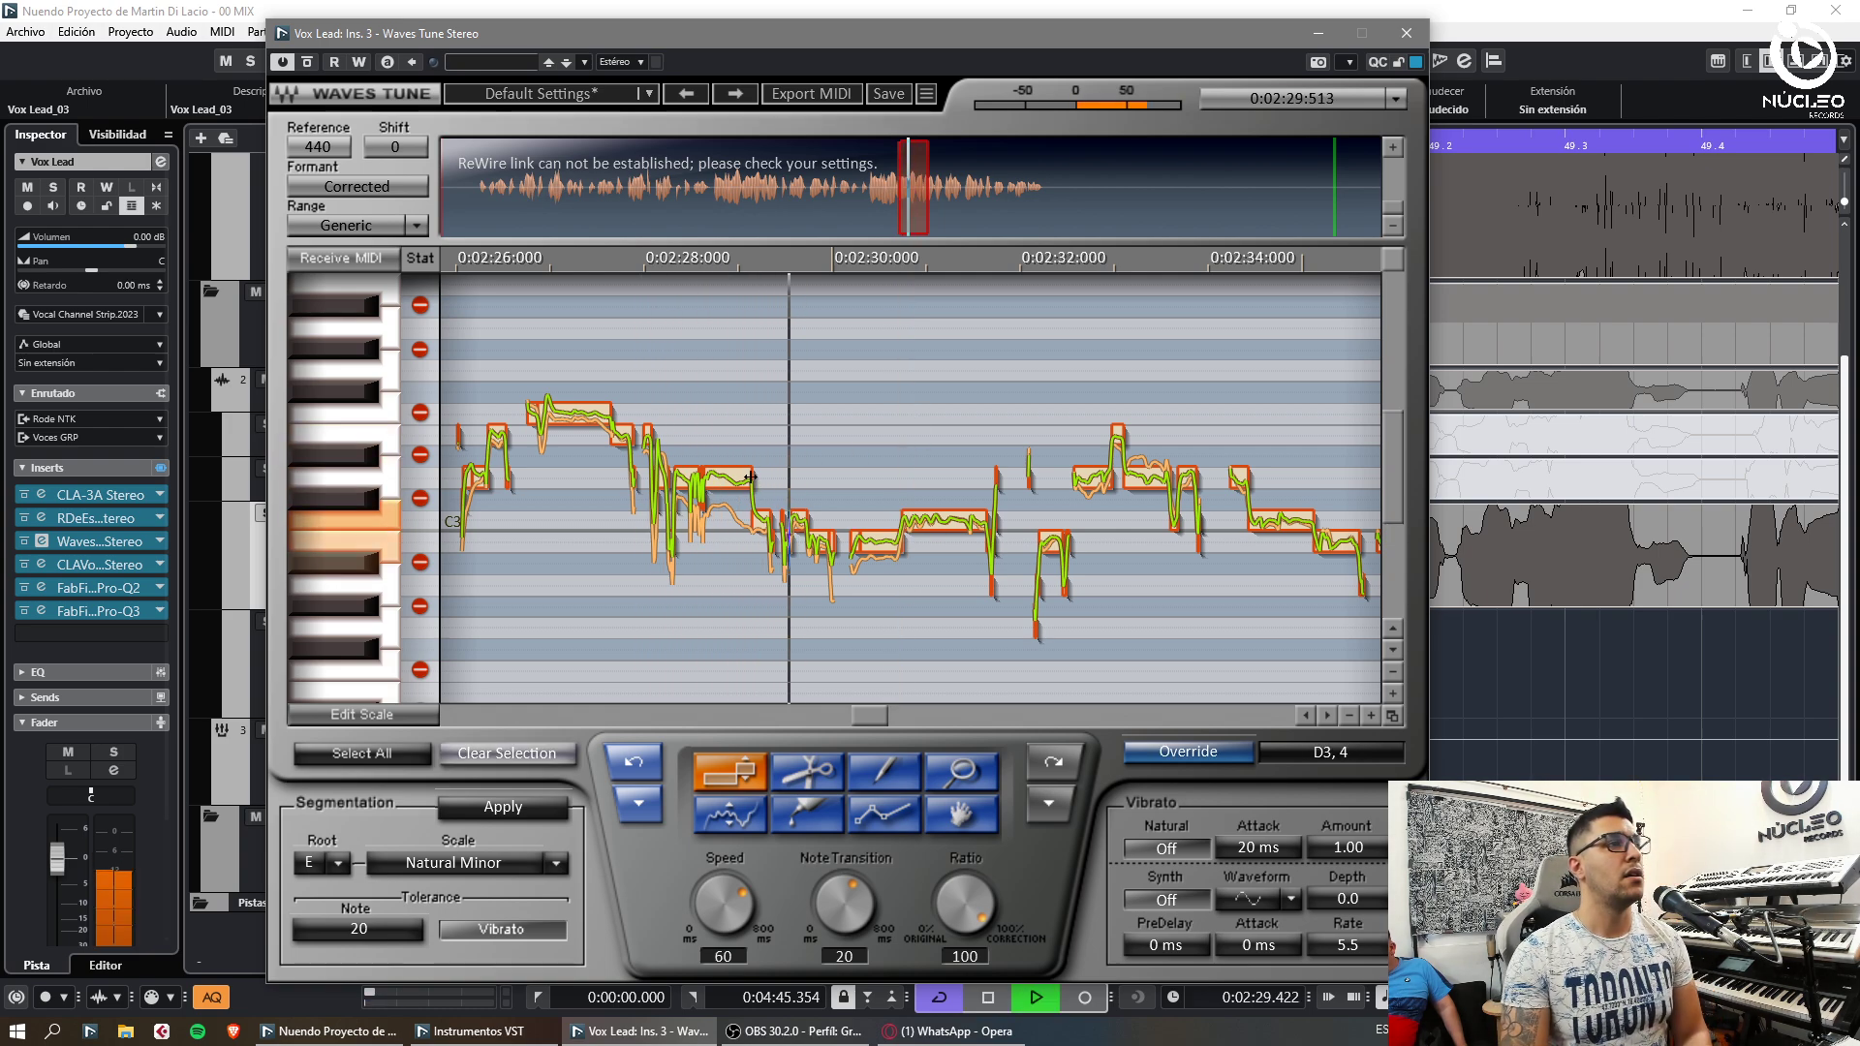
left_click_drag(750, 477, 732, 470)
key("space")
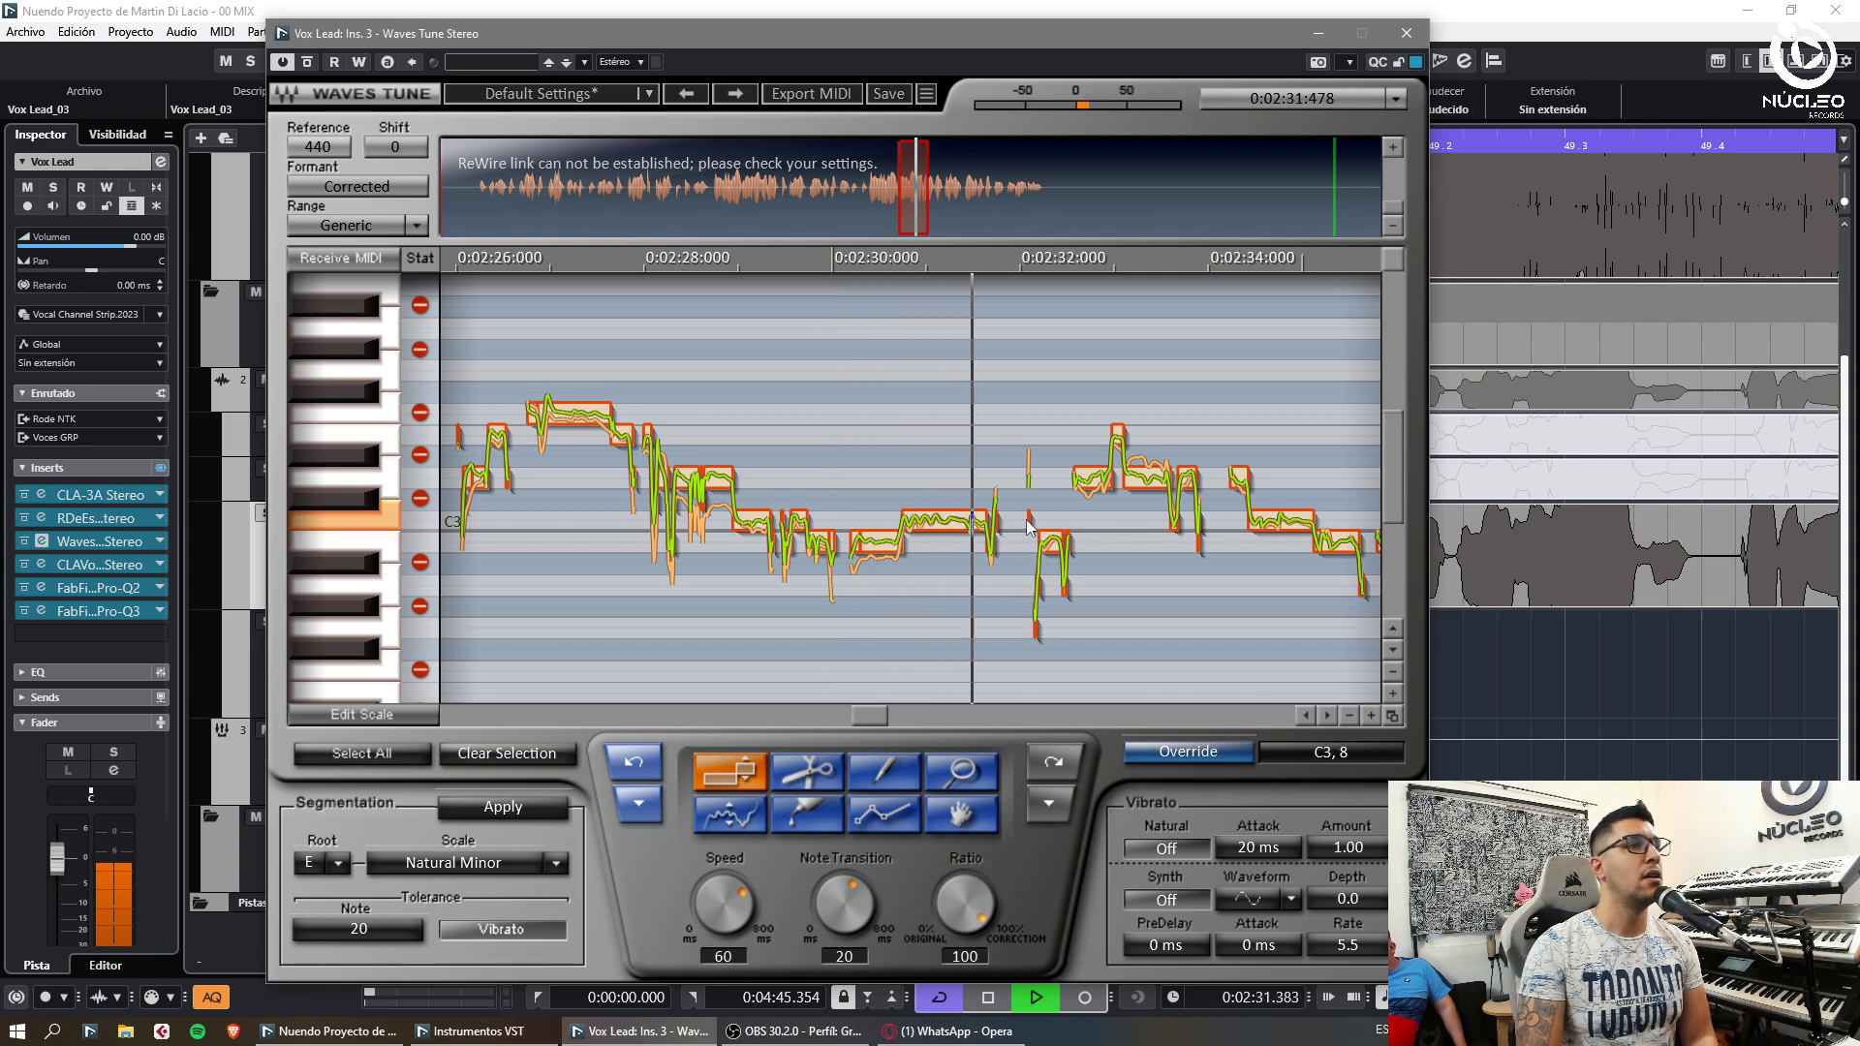
Raise the notes between about 0:02:32.1 and 0:02:32.5 to C3
left_click_drag(1118, 578, 1124, 578)
mouse_move(1031, 528)
left_mouse_down()
mouse_move(1089, 568)
mouse_move(1056, 522)
left_mouse_up()
key("KP_Subtract")
Raise the note from about 0:02:33.0 to 0:02:33.6 to E3 and the low ending at about 0:02:33.9, and replay them
left_click_drag(1151, 479, 1200, 549)
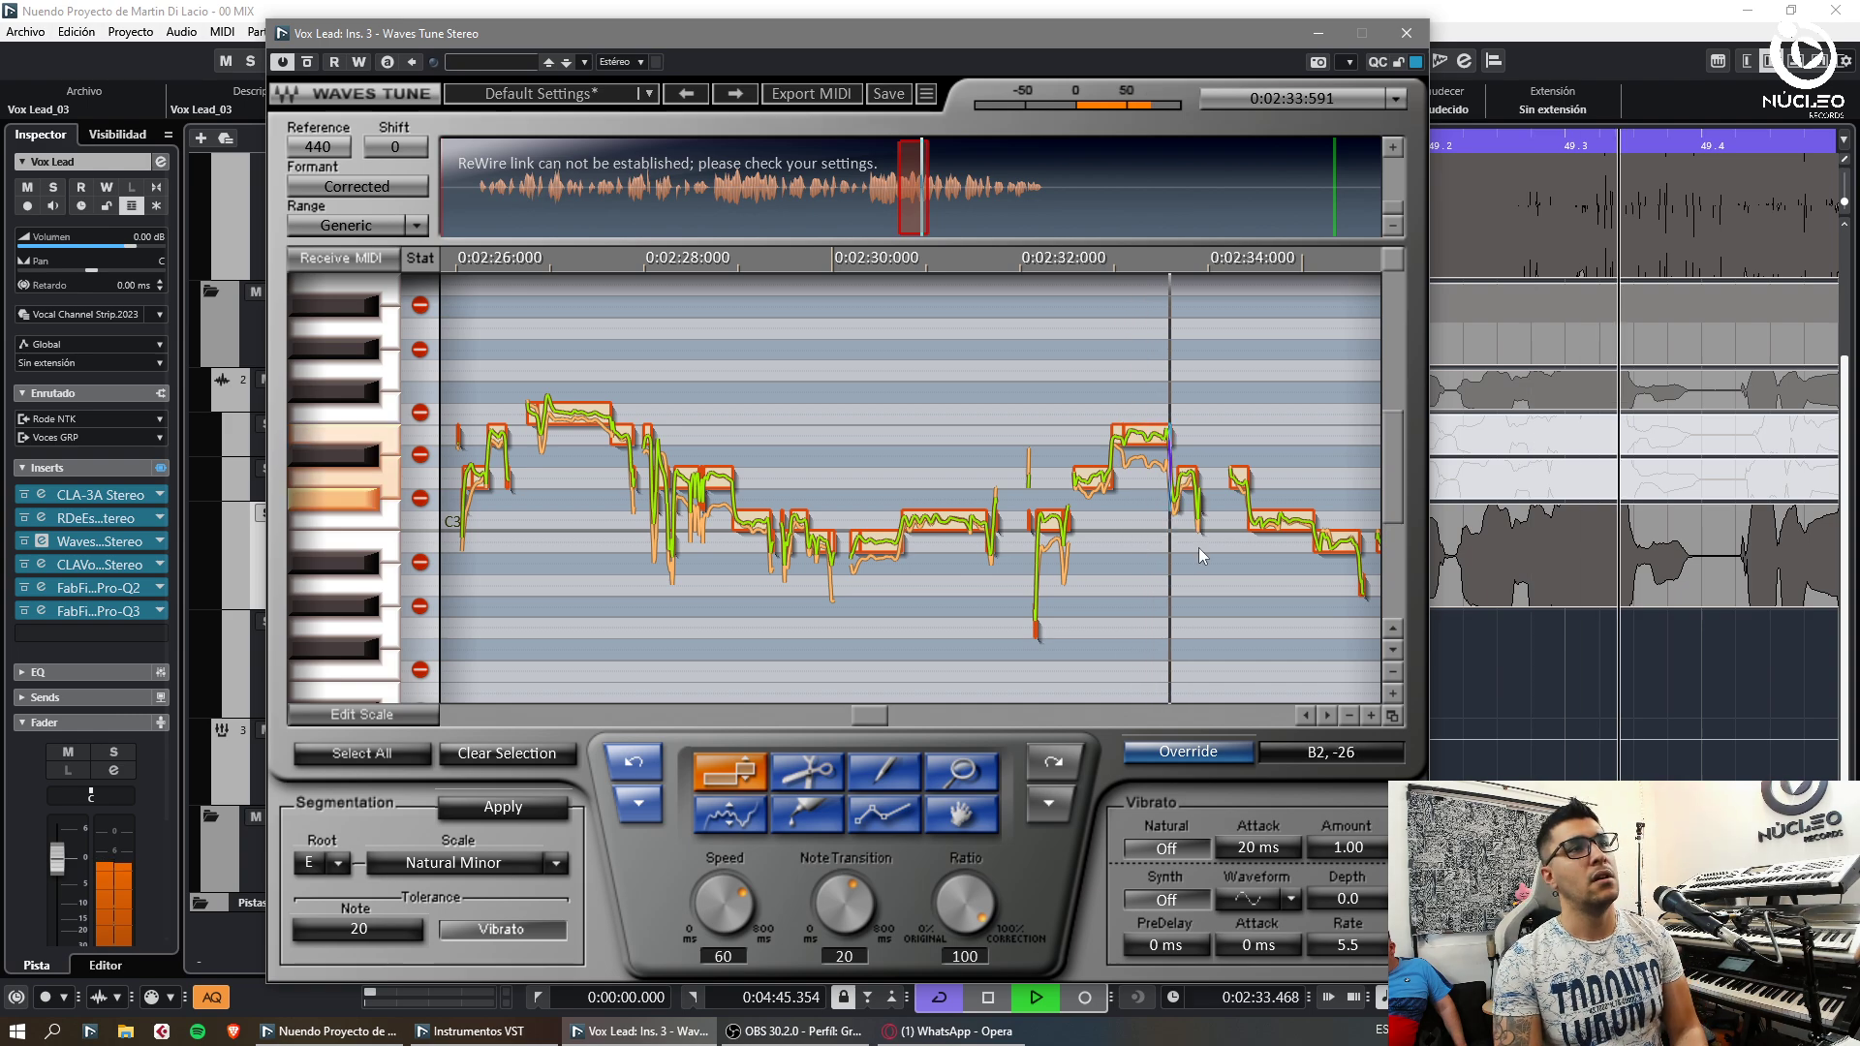
key("Delete")
key("KP_Subtract")
key("space")
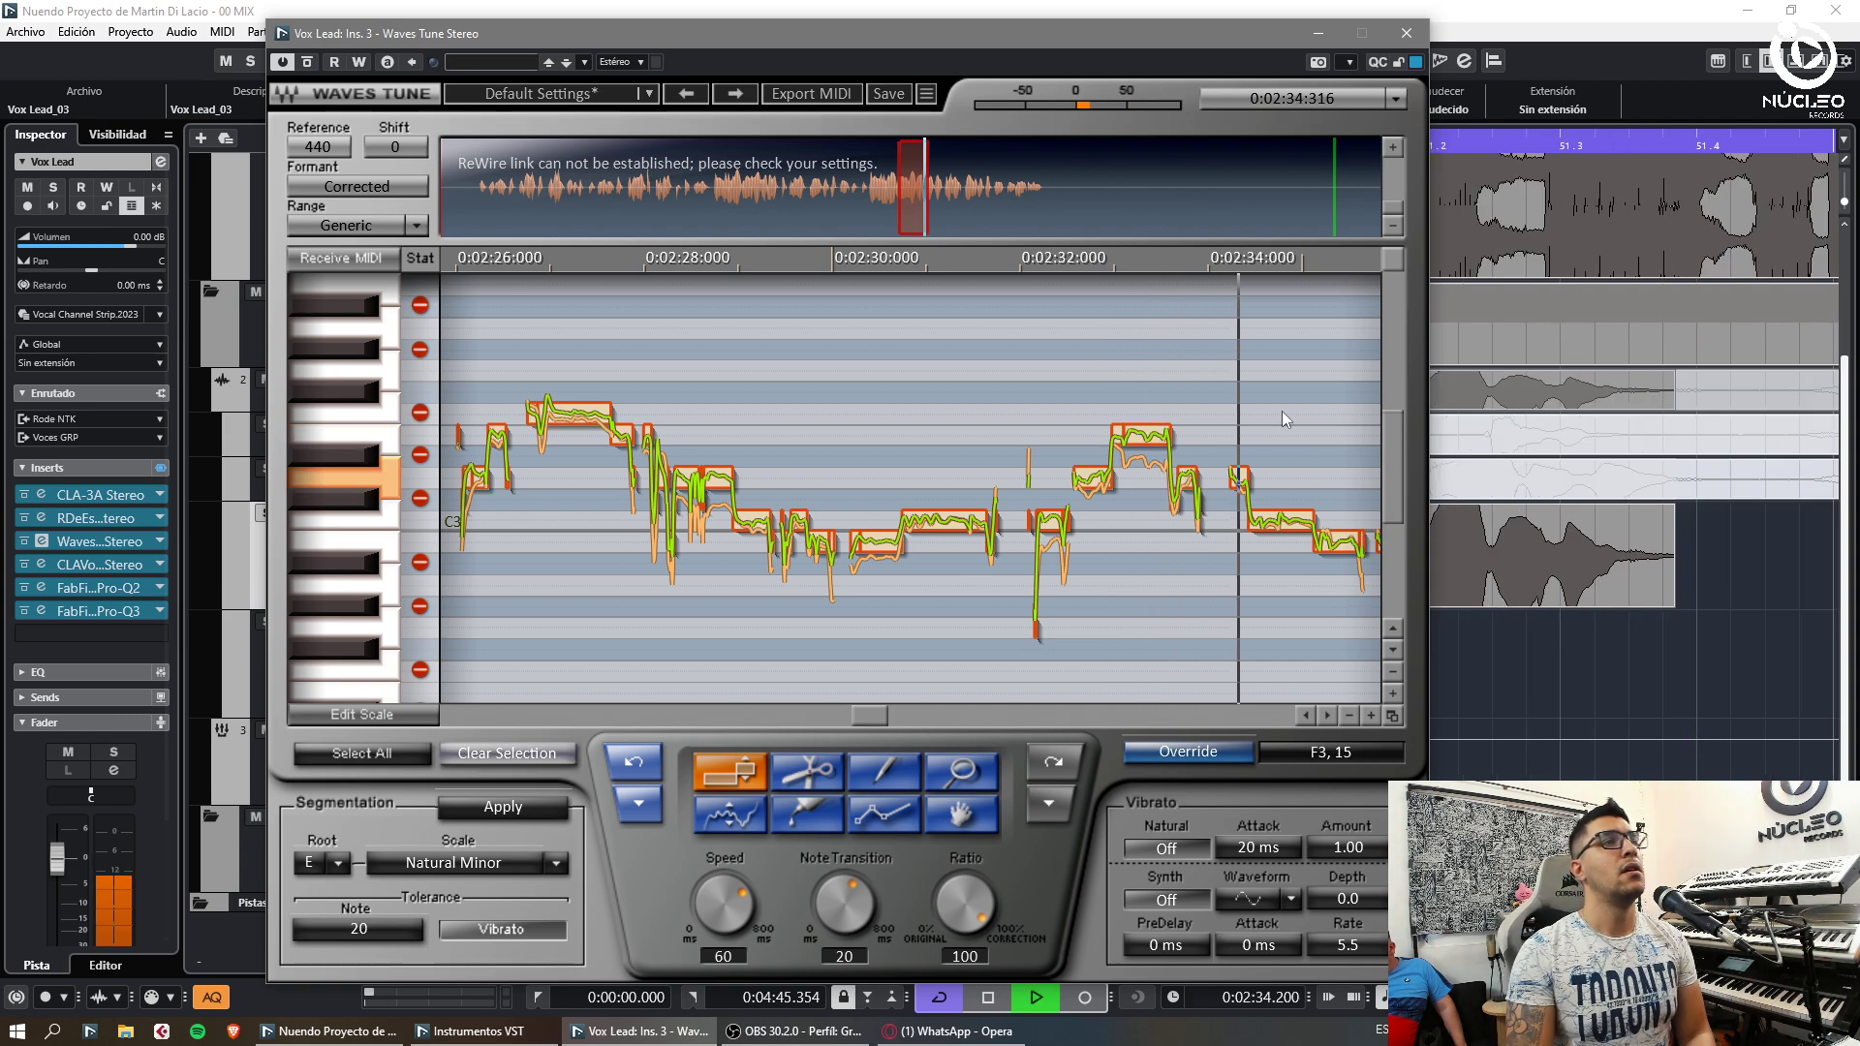
Go to the following phrases, lower the descending phrase's note at about 0:02:45.2 and replay it
left_click(937, 218)
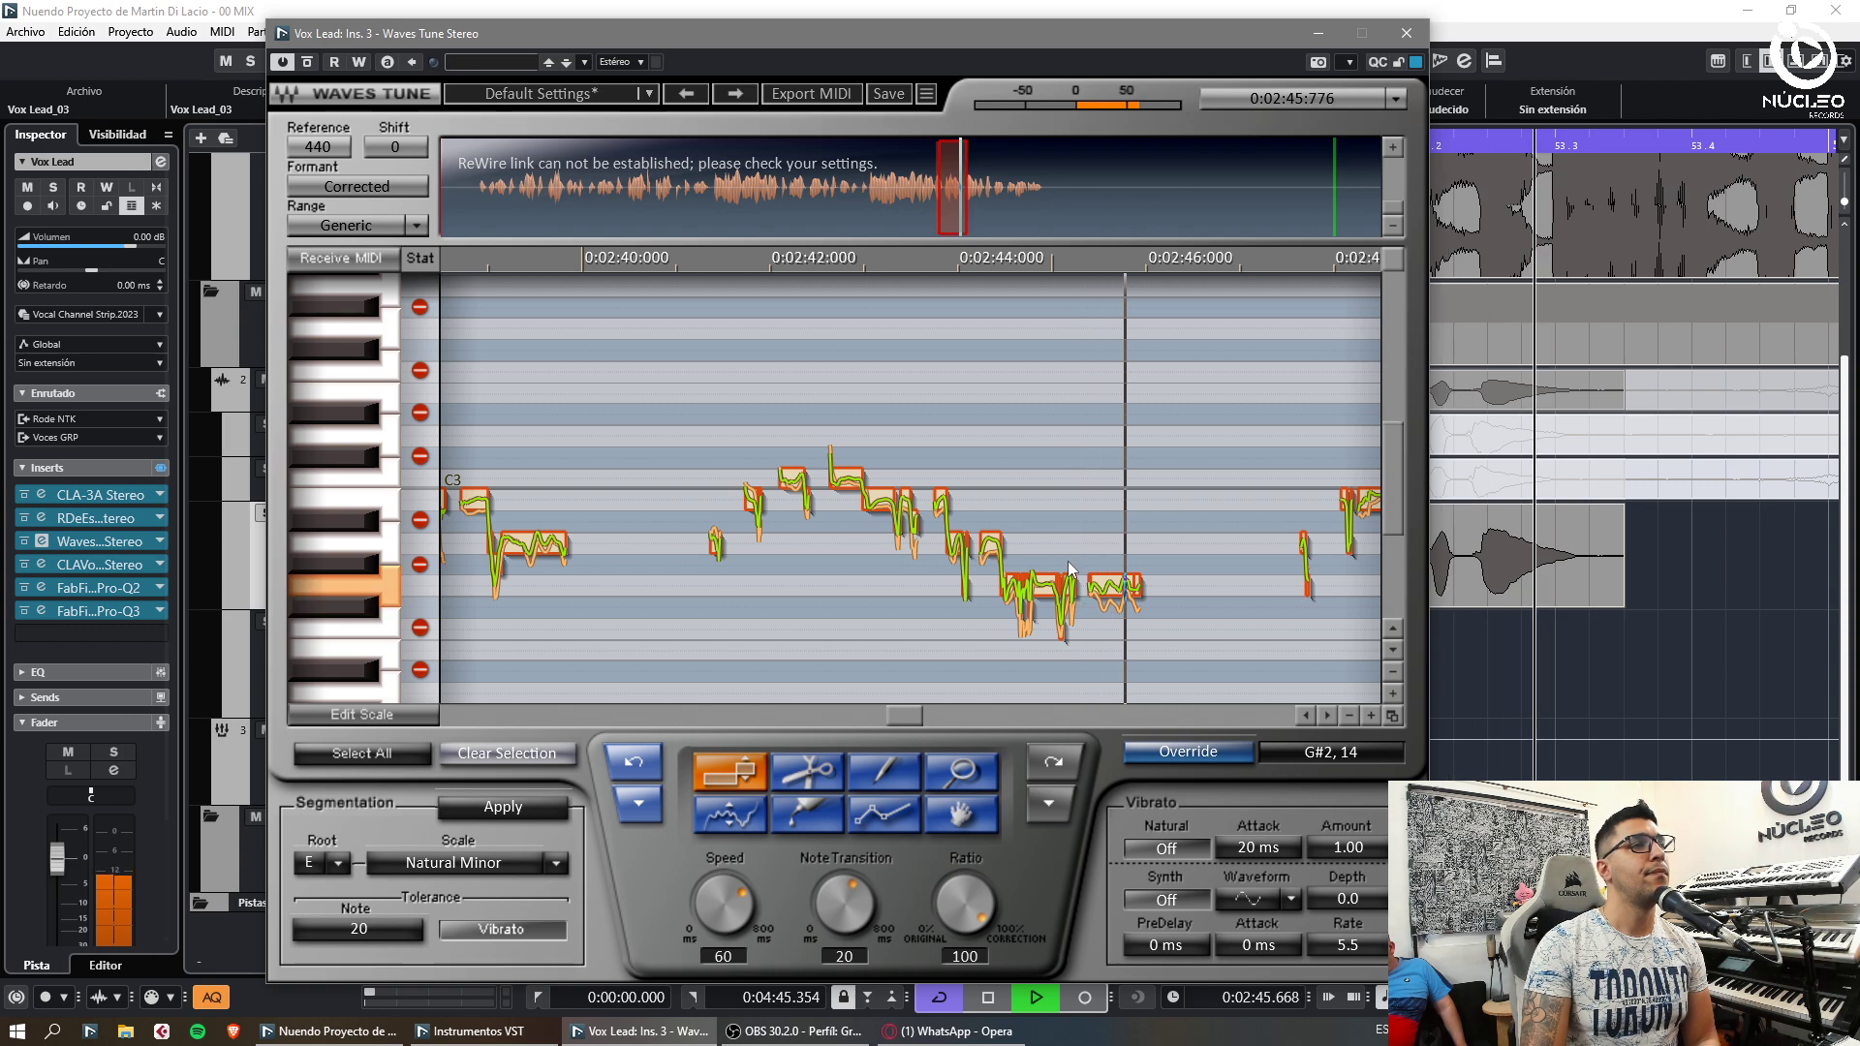
key("space")
left_click(978, 322)
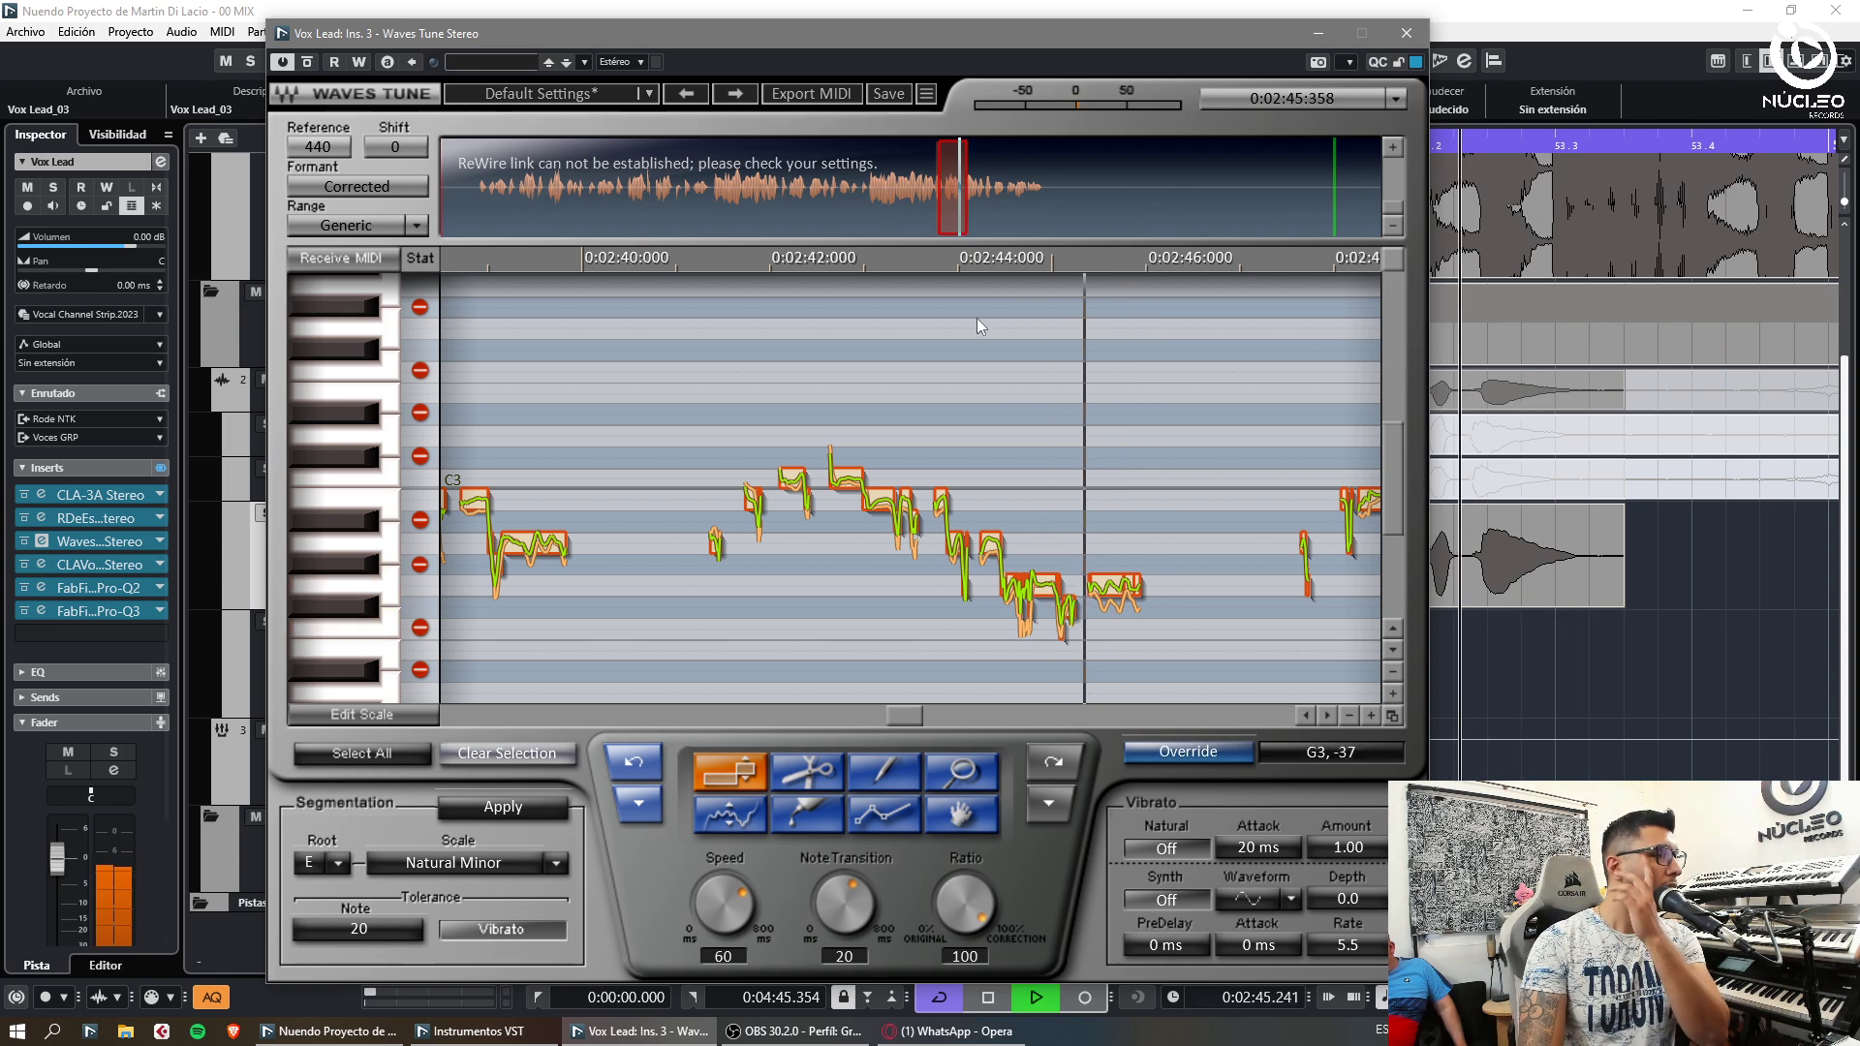
Go to the phrase after 0:02:47 and smooth its falling pitch with the pencil from about 0:02:49.4 to 0:02:49.9
left_click(971, 218)
left_click(961, 772)
left_click(730, 772)
left_click_drag(768, 546, 810, 576)
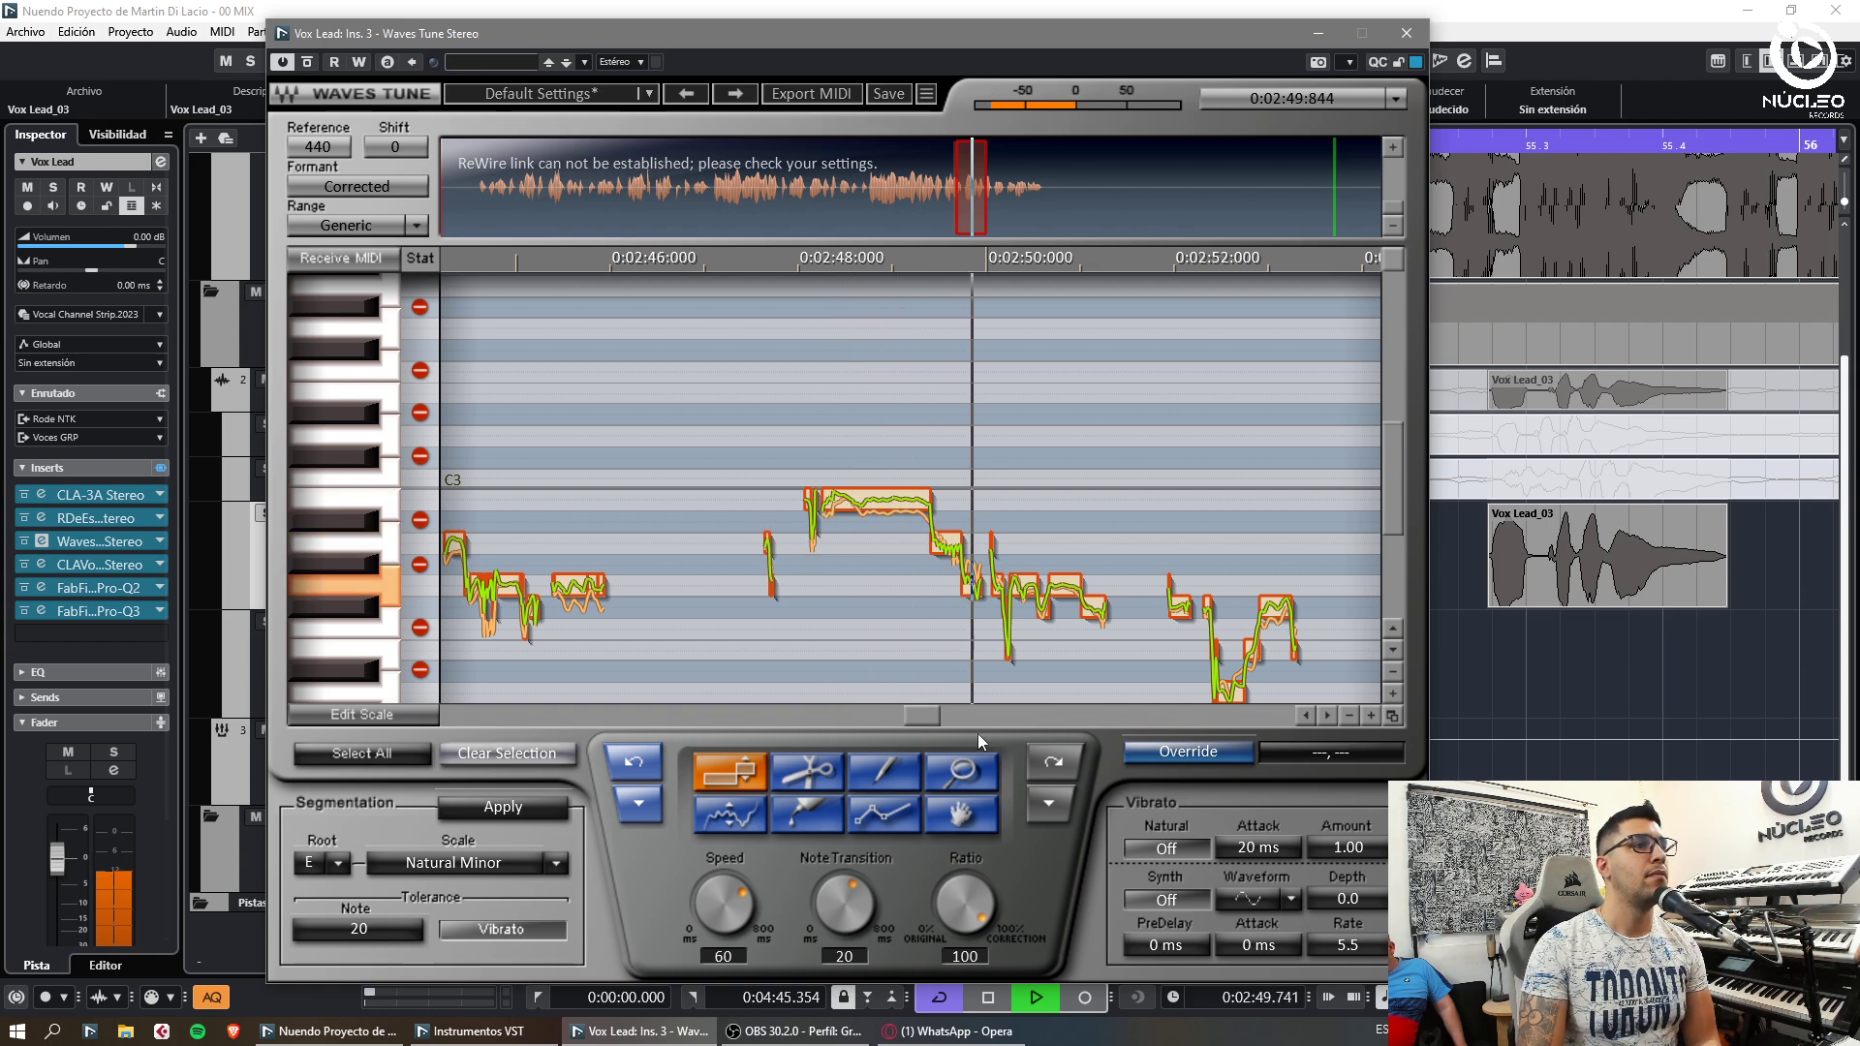
left_click(887, 770)
key("space")
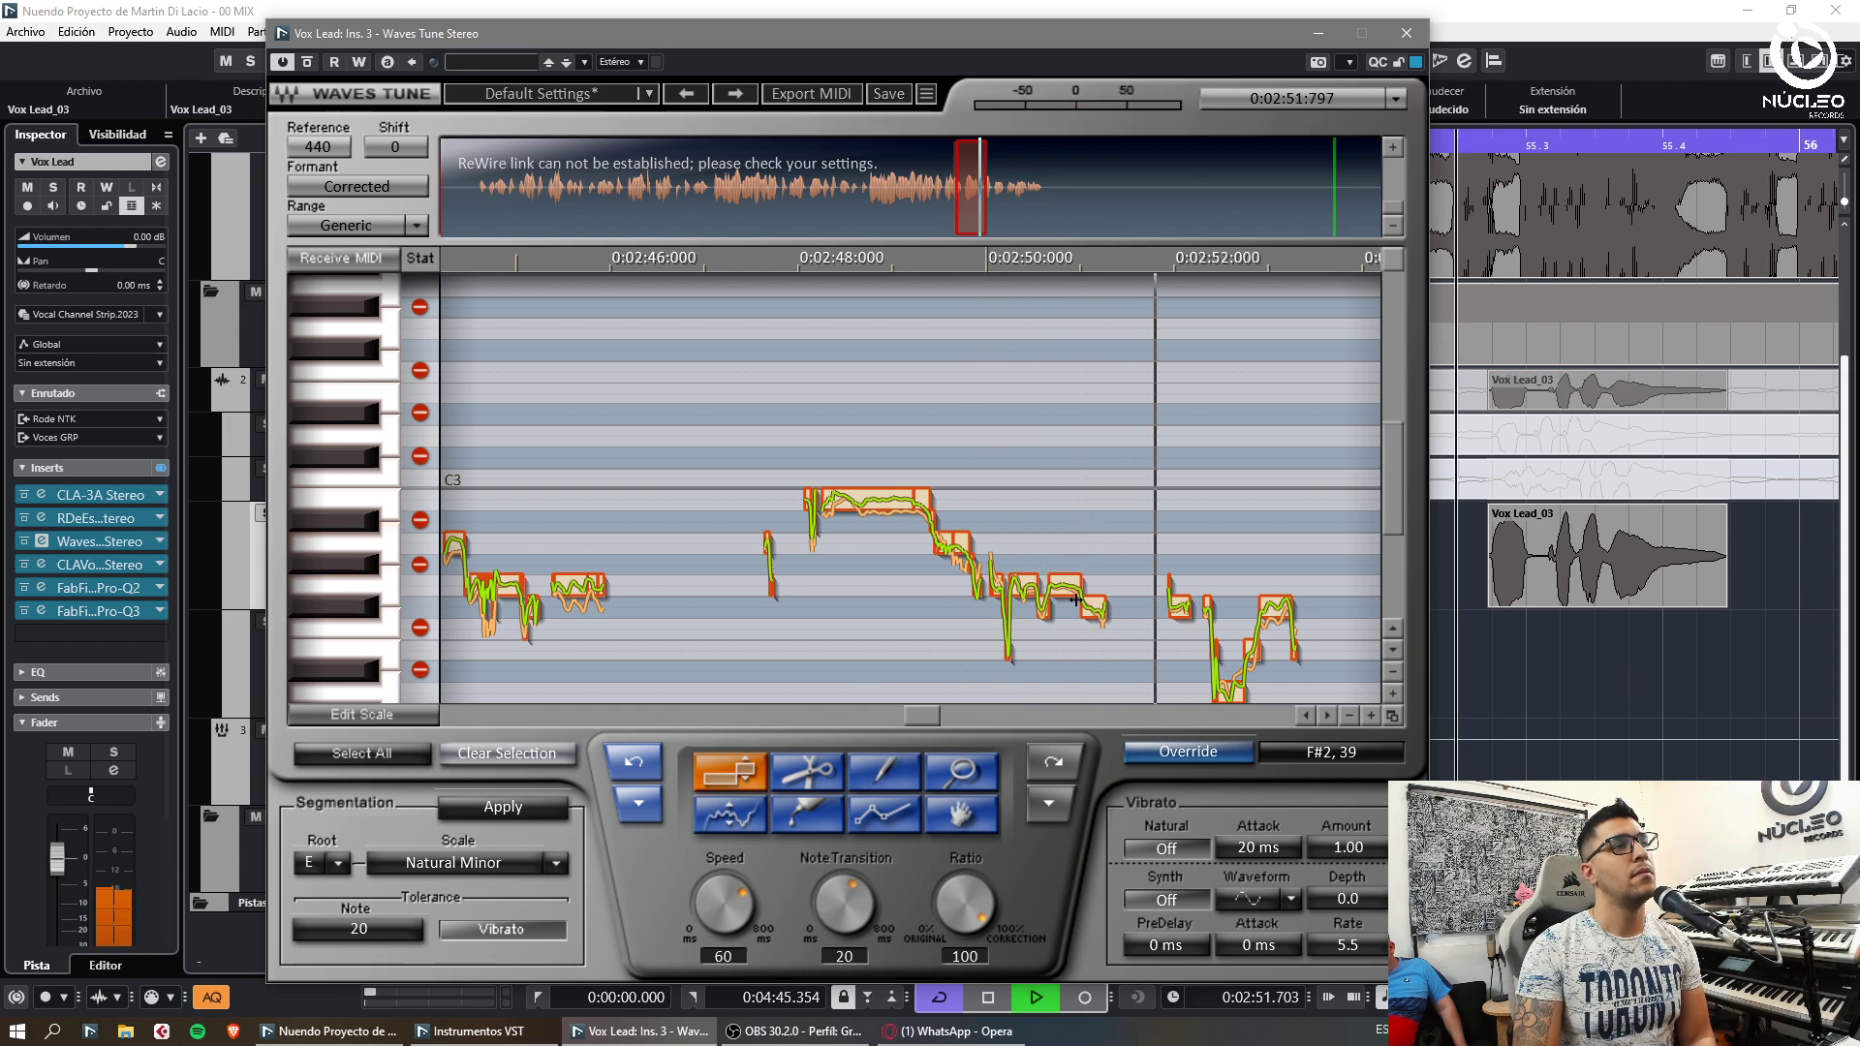
Raise the note at about 0:02:51.1 to G2 and play on through the following phrases
left_click_drag(1093, 607, 1096, 587)
left_click(1240, 555)
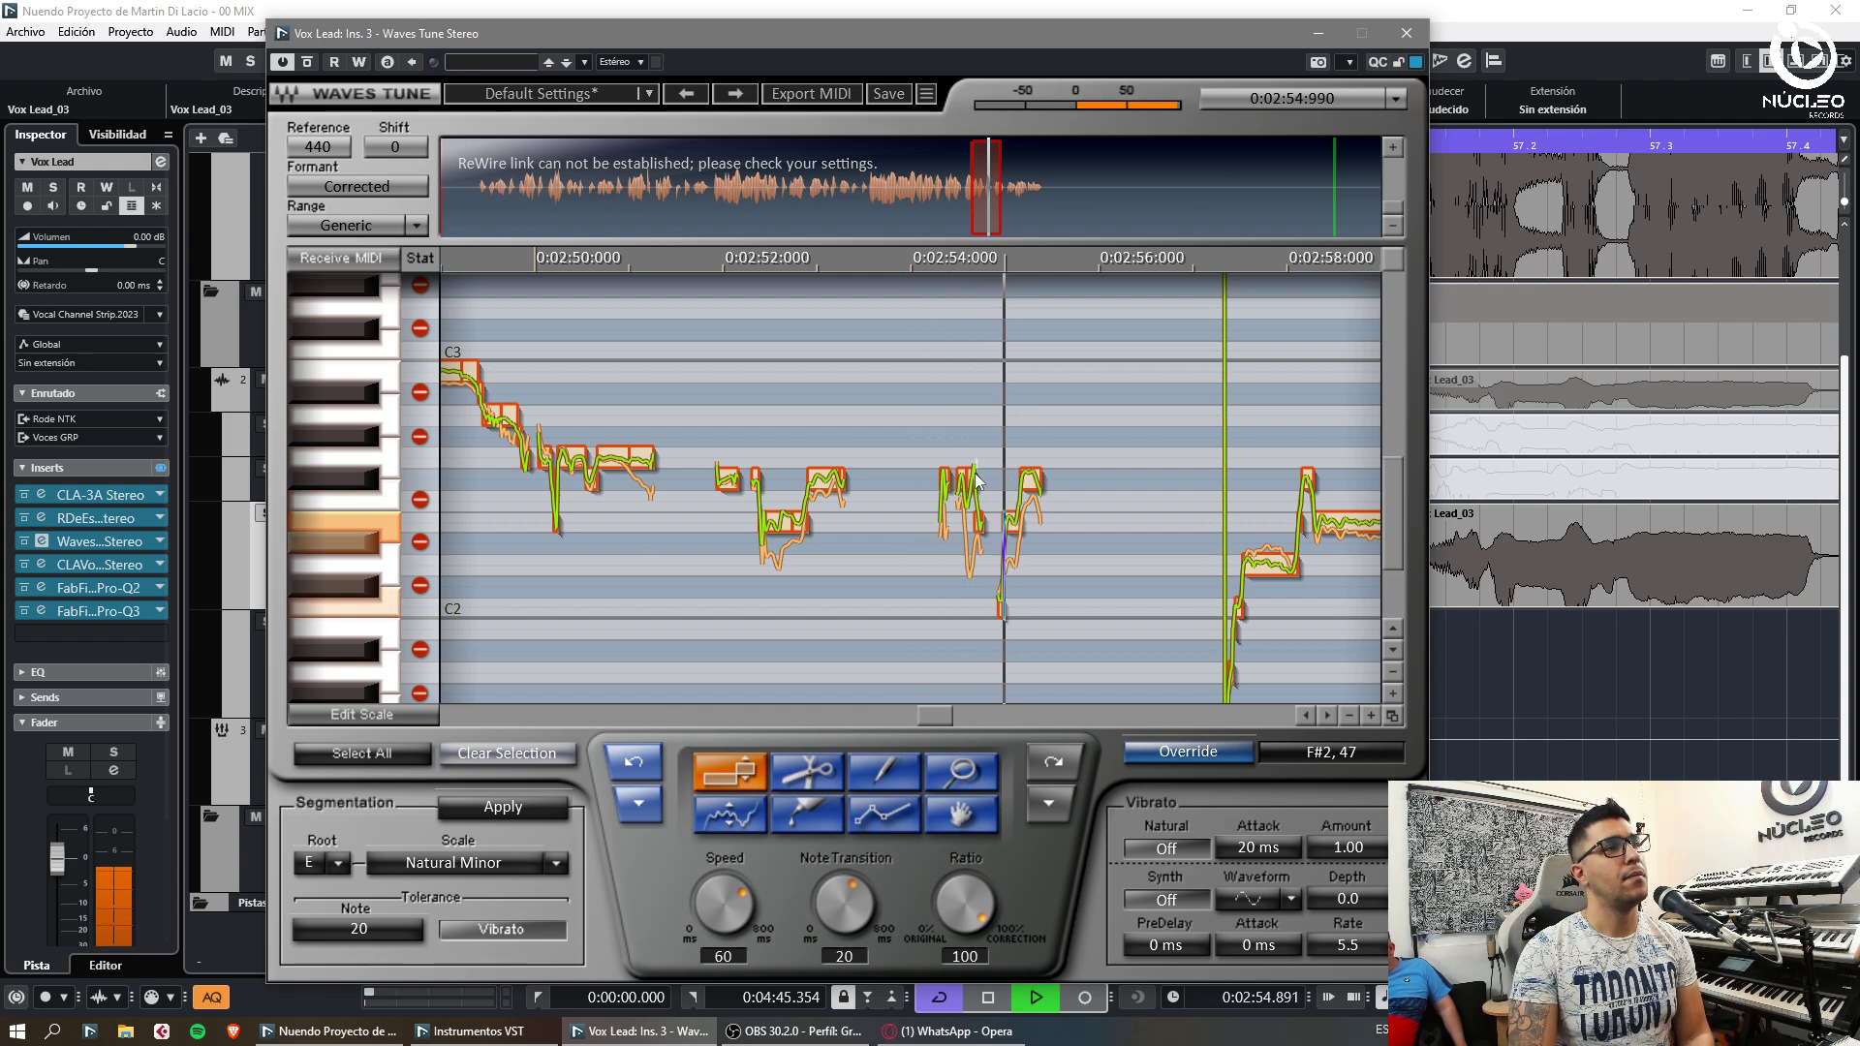
key("space")
key("space")
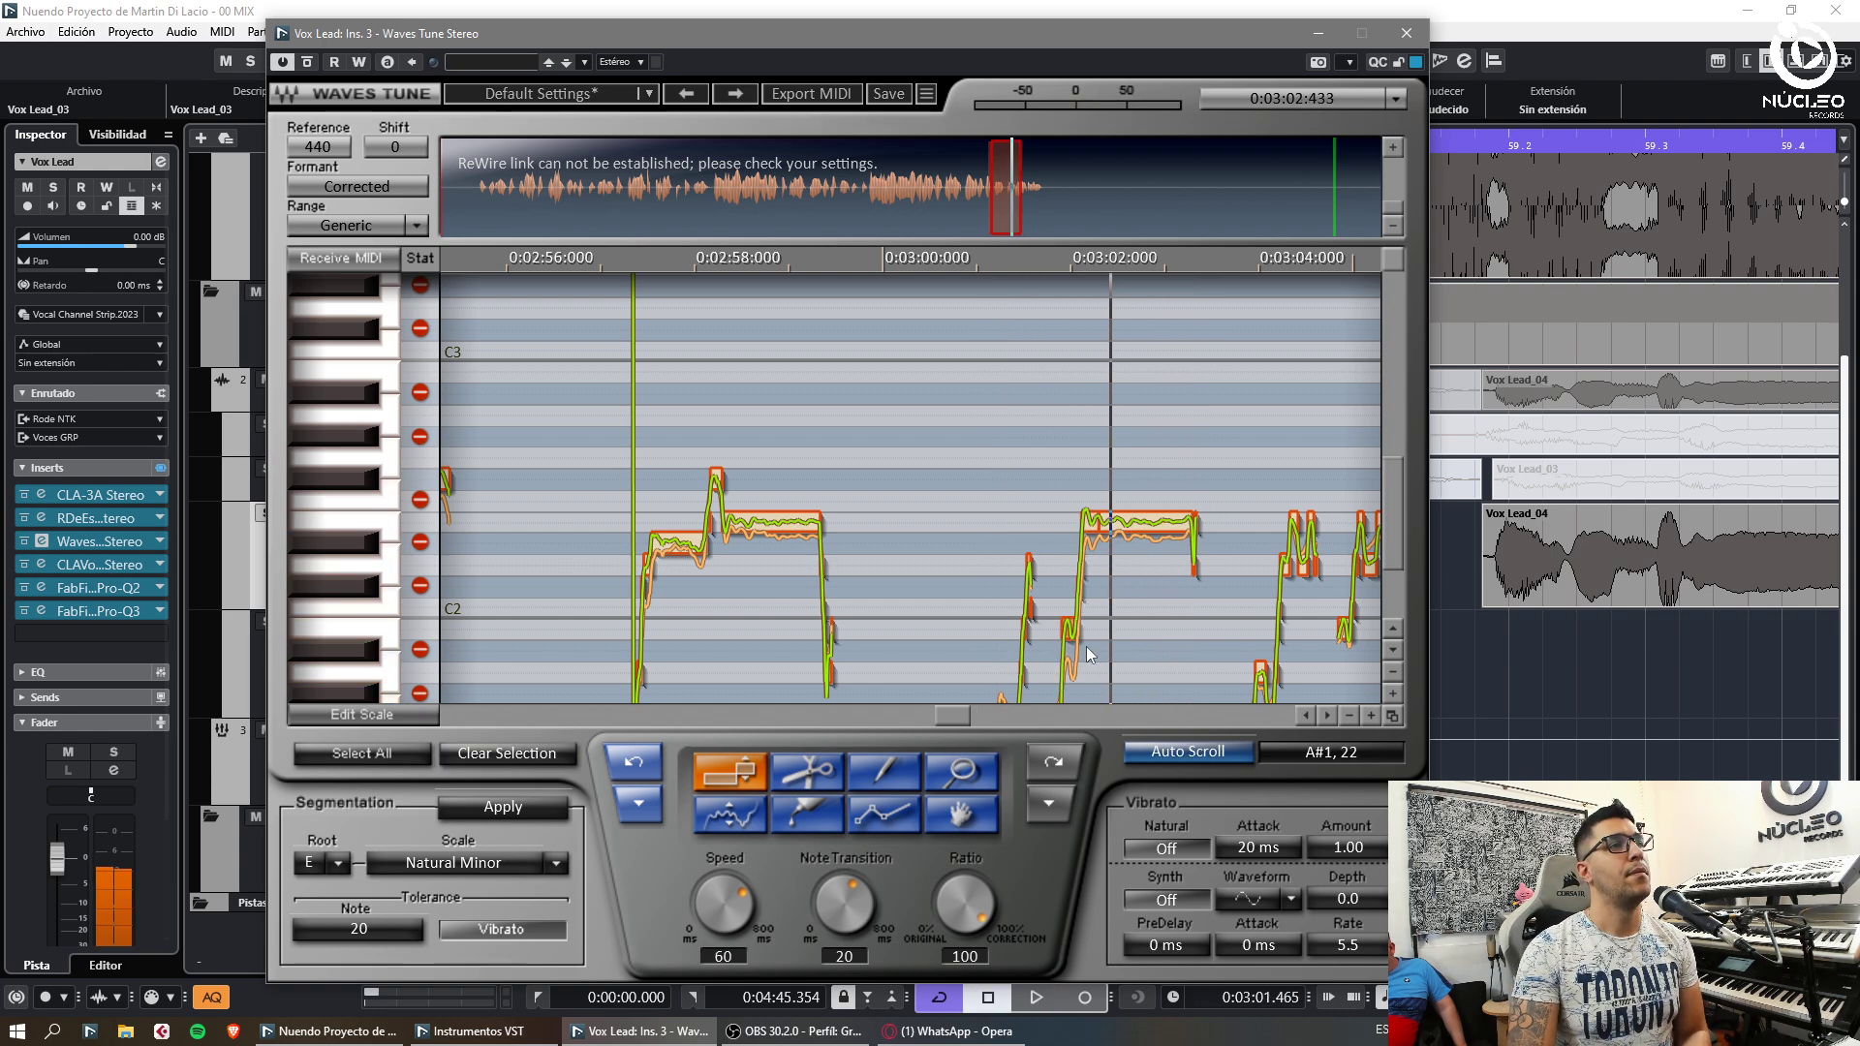
Play the last phrases to about 0:03:12 in Waves Tune and return to the project window
left_click(1027, 228)
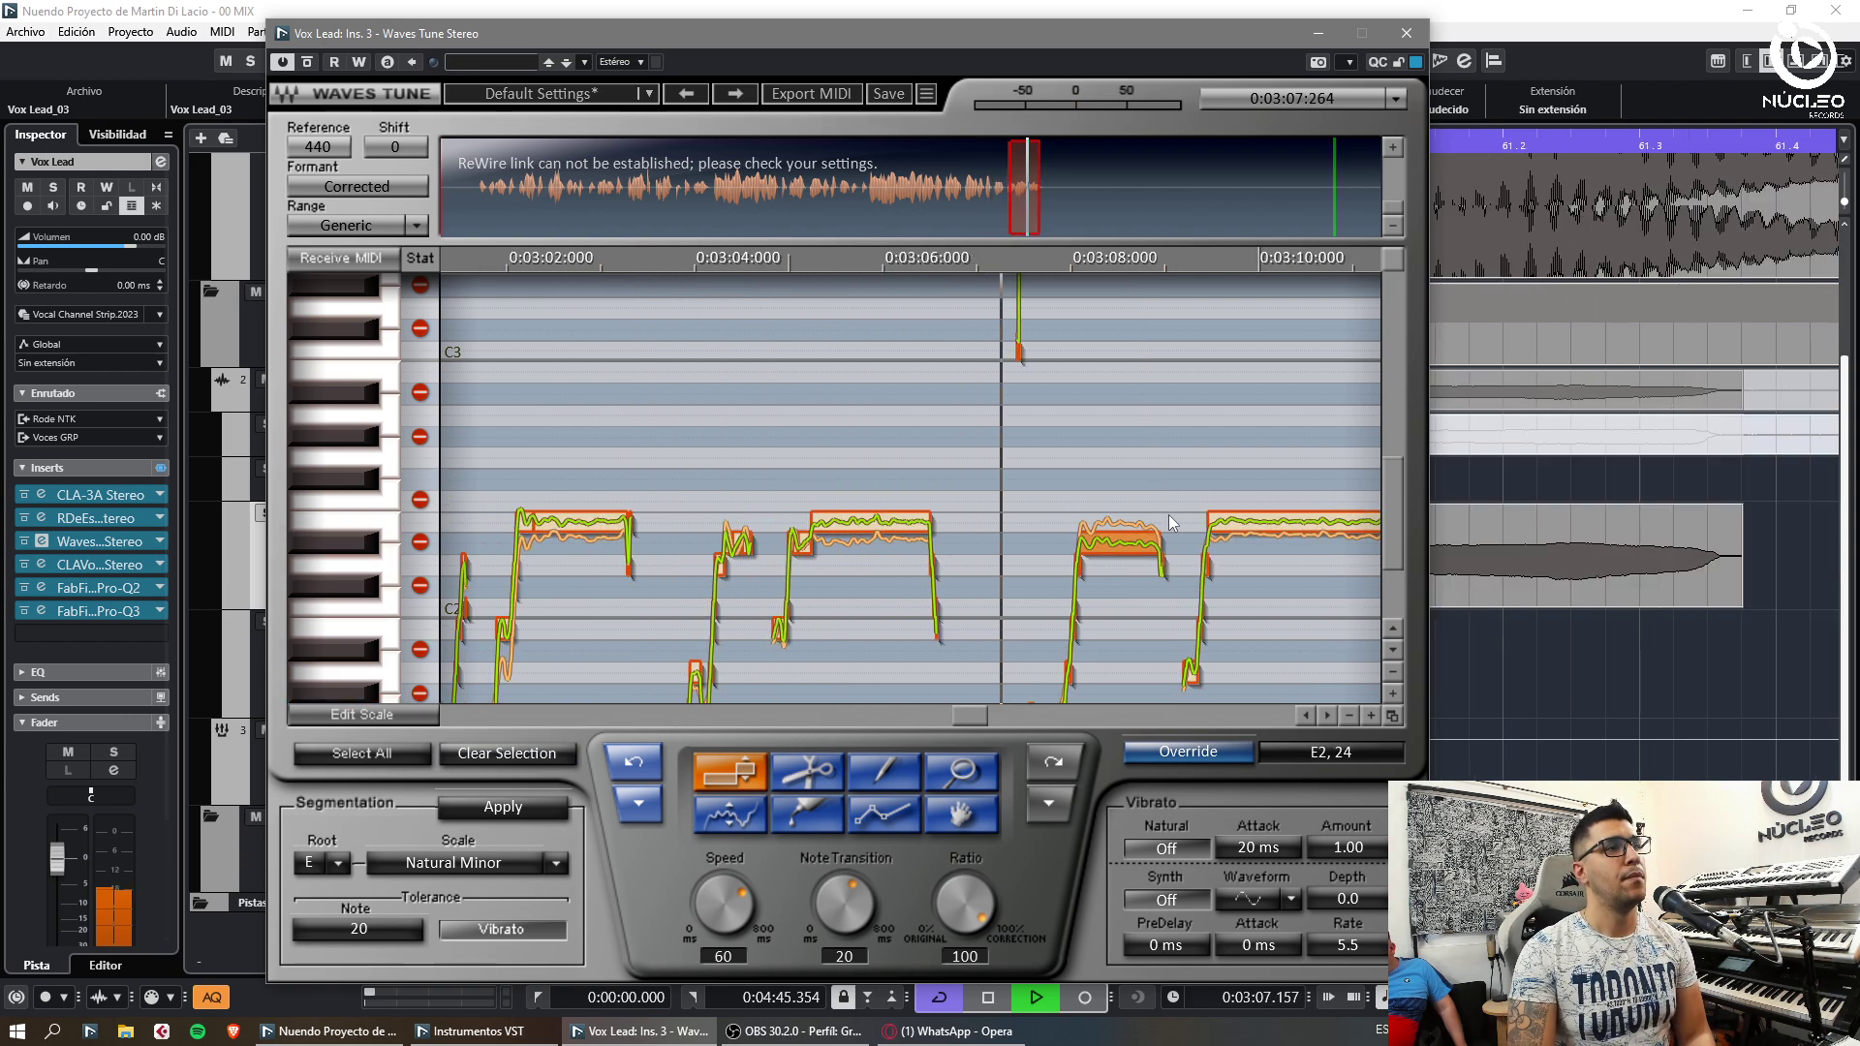
scroll(1156, 504, "down", 1)
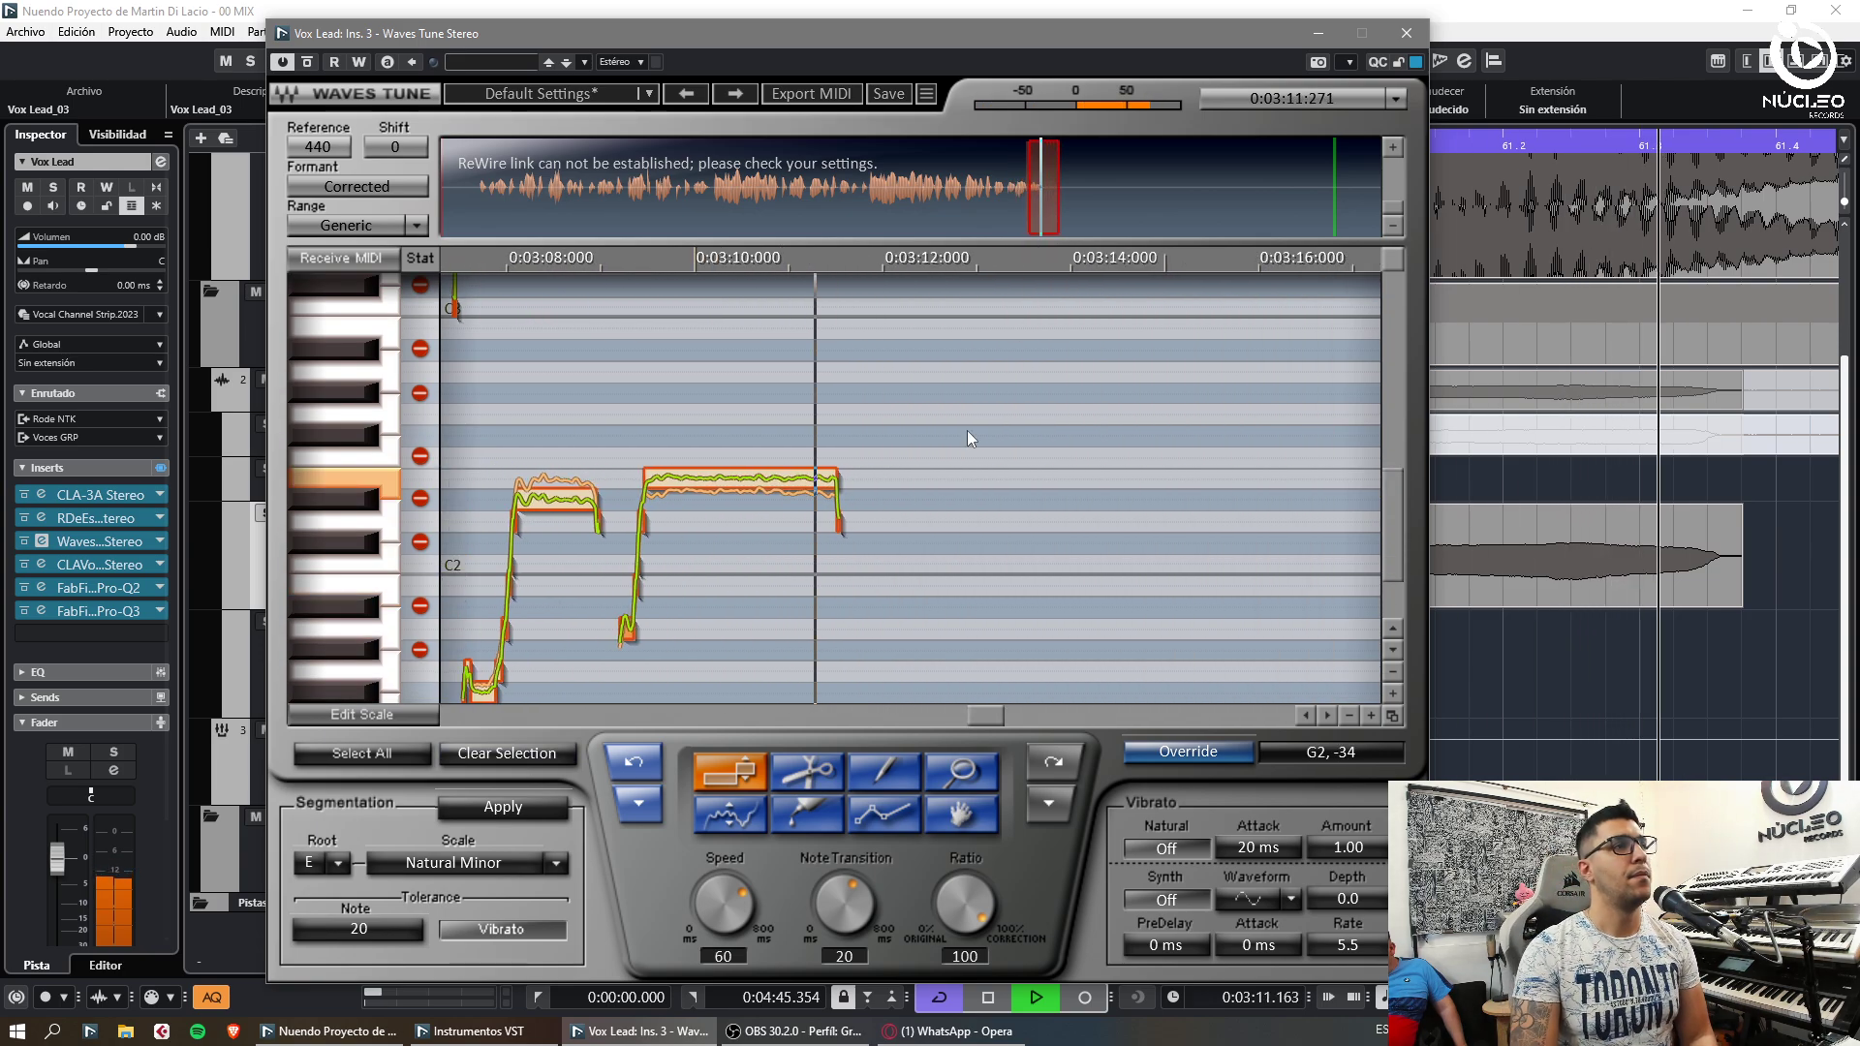
left_click(1511, 544)
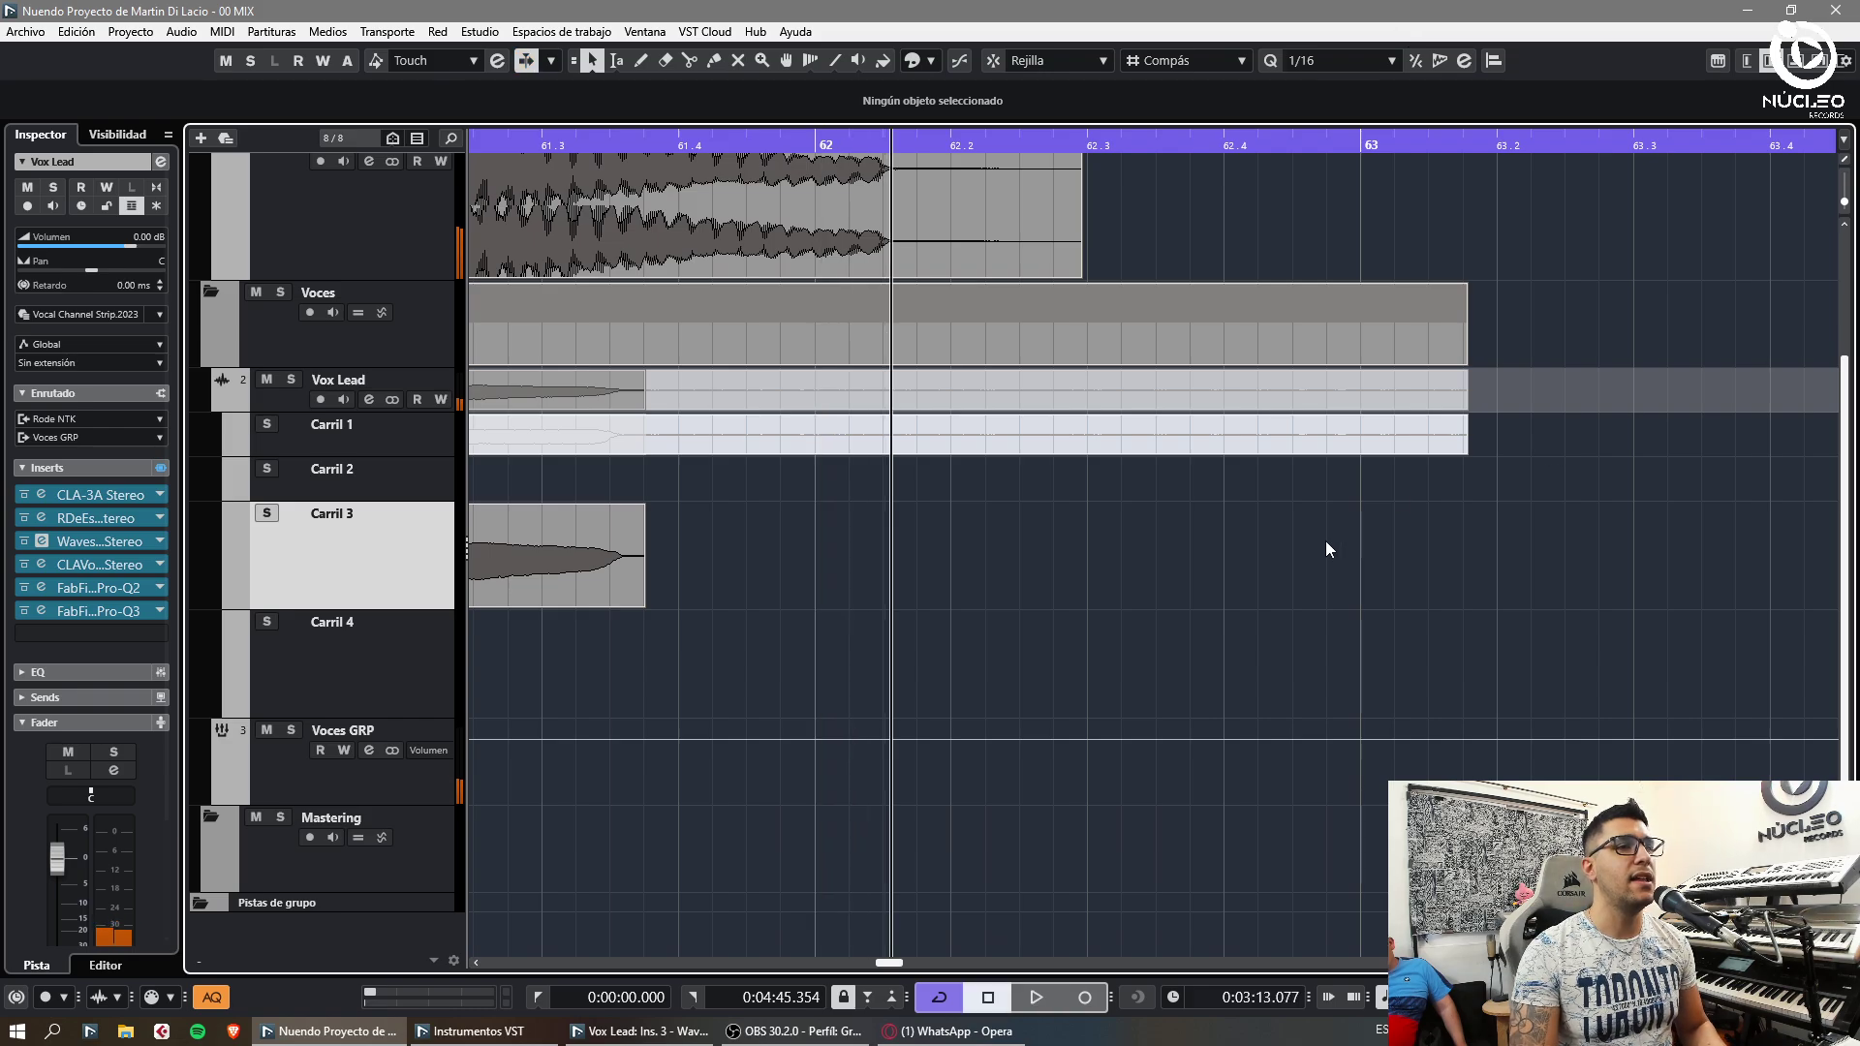
Return to the project start and play from just before bar 5, where the first lead vocal phrase begins
key("period")
key("g")
key("g")
key("g")
key("g")
key("g")
key("g")
key("g")
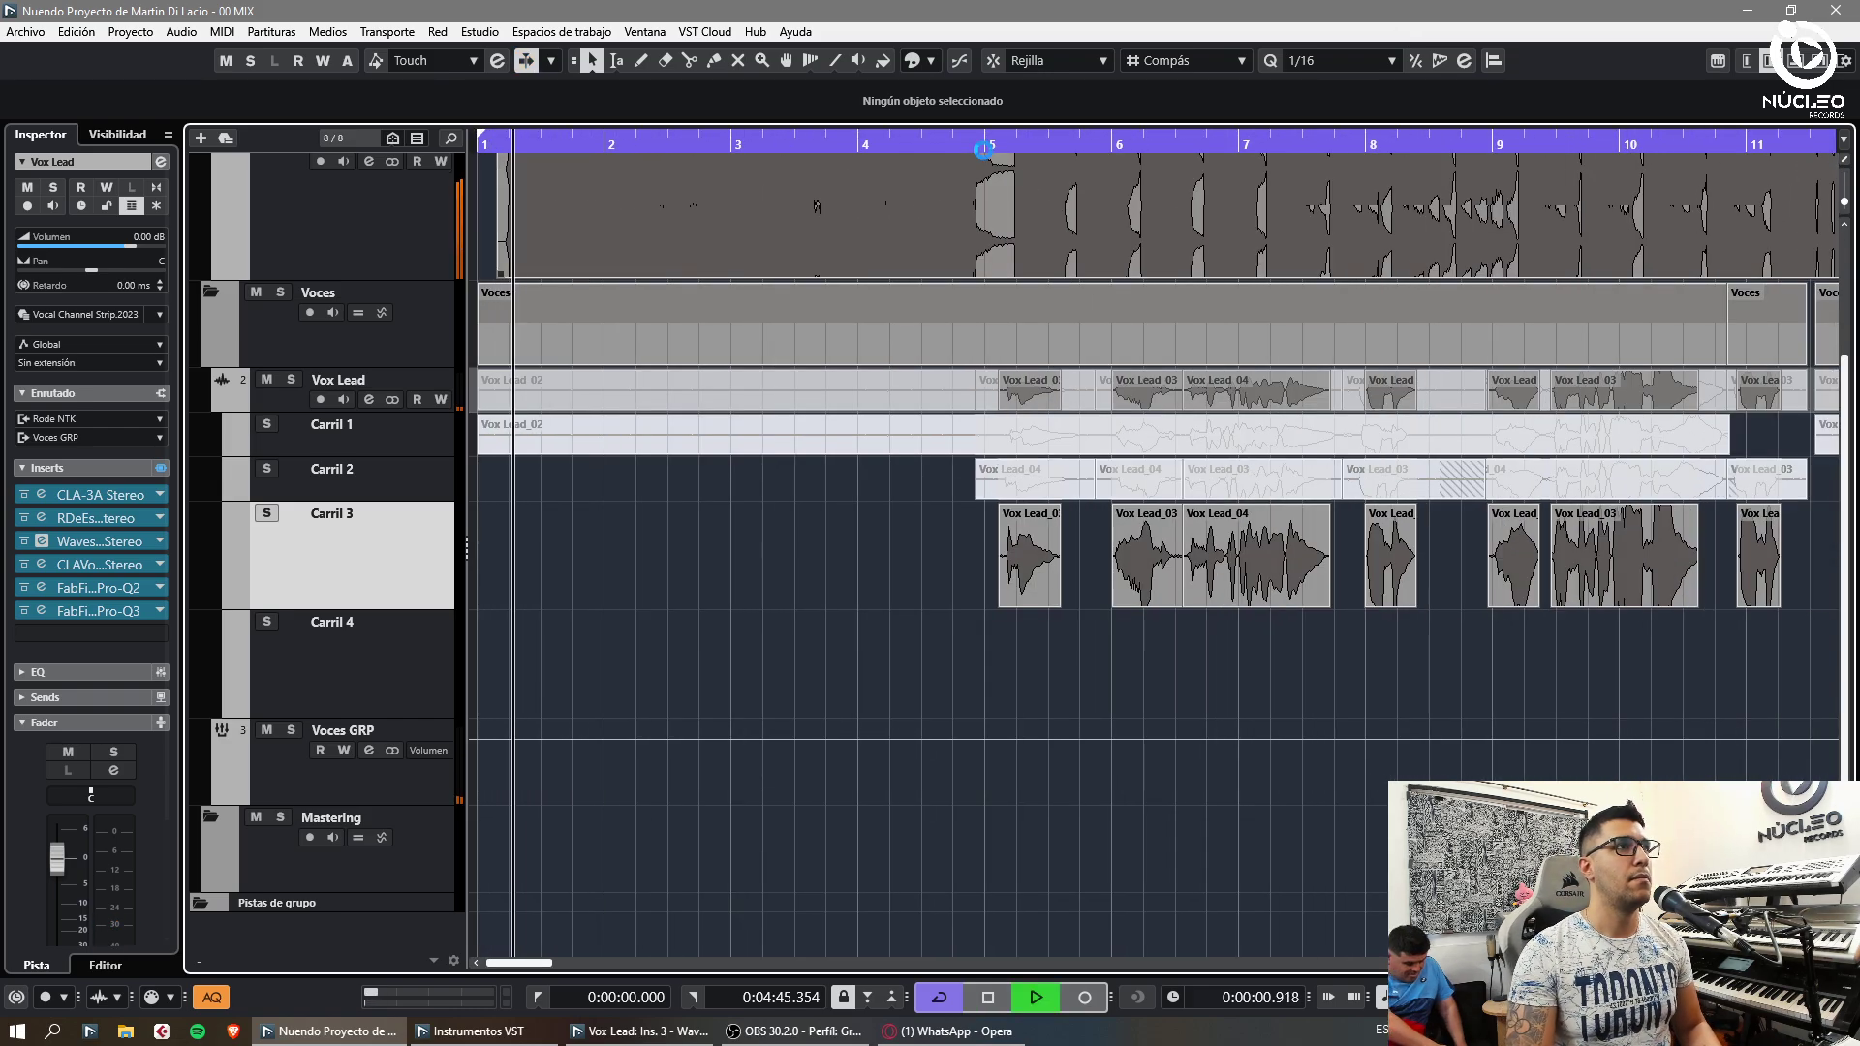
left_click(971, 147)
key("h")
key("h")
key("h")
key("h")
key("h")
key("h")
key("h")
key("h")
key("h")
Fade the Vox Lead_03 clip in bar 5 on Carril 3 in and out, and fade in the clip at bar 6
left_click(1499, 546)
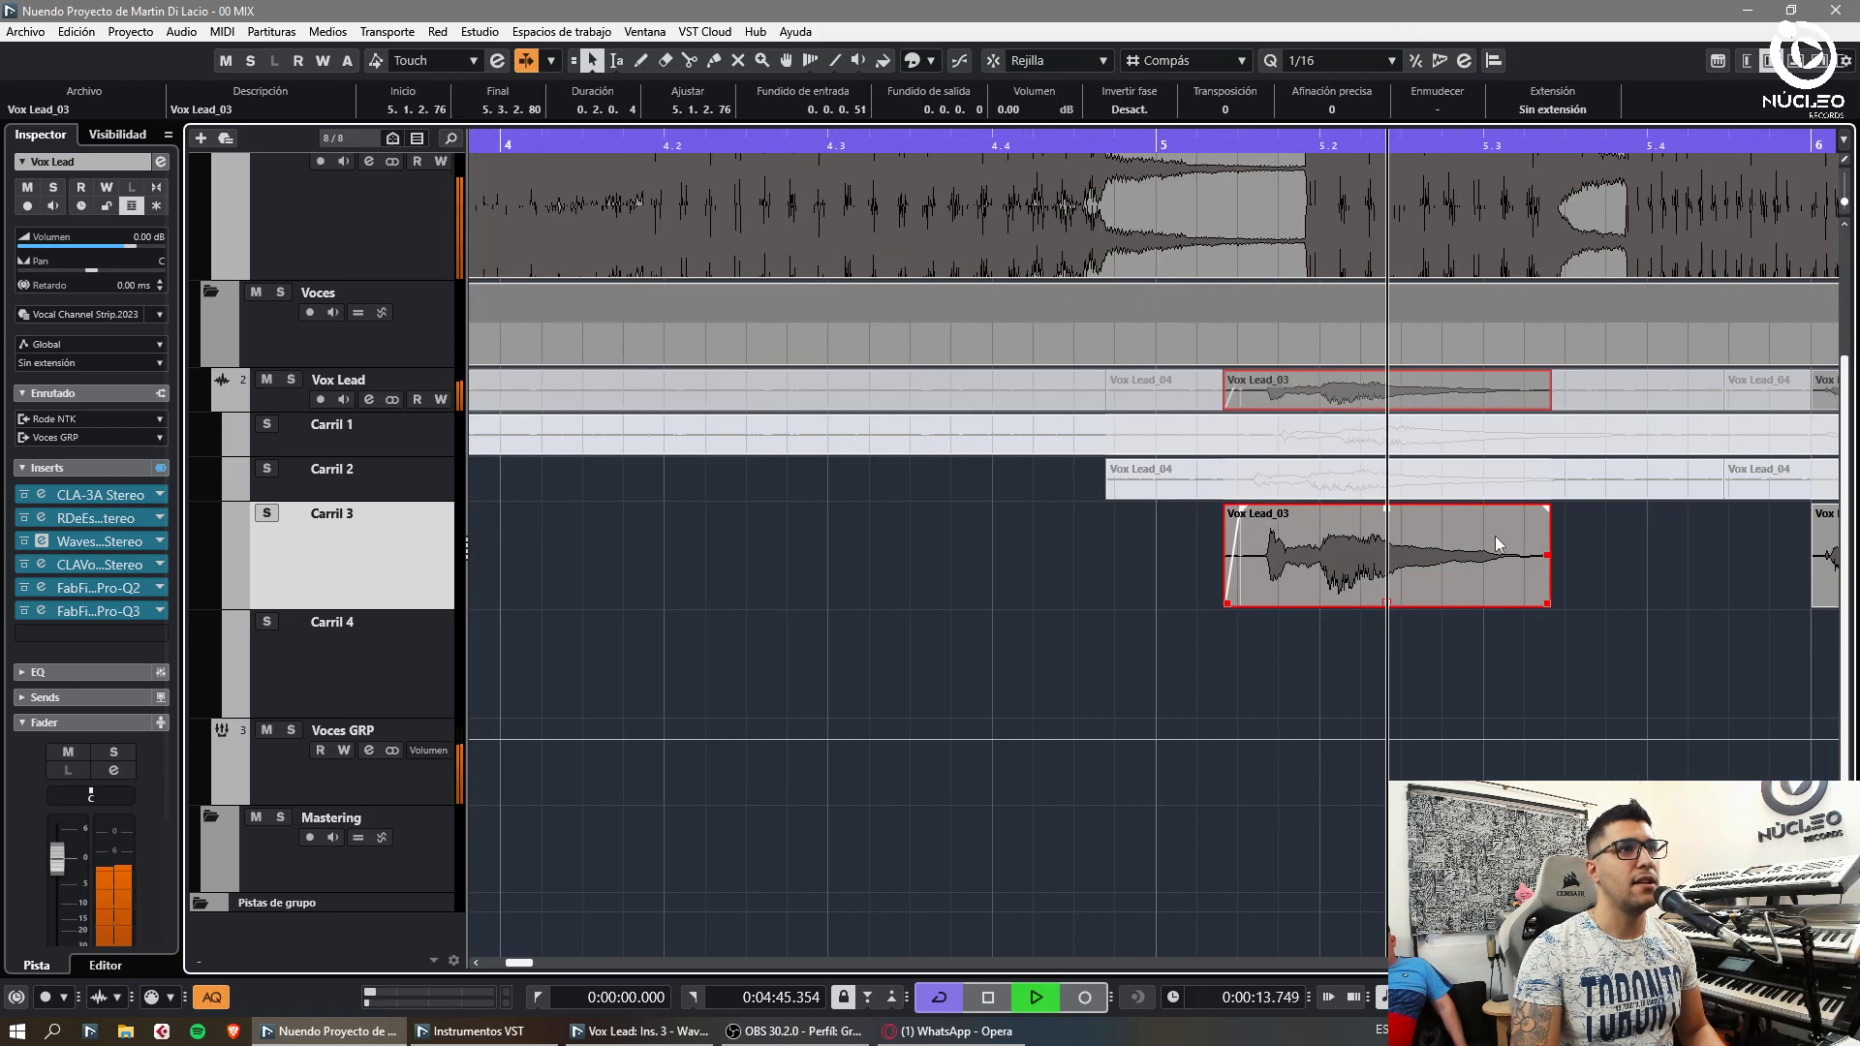
left_click_drag(1546, 510, 1521, 513)
key("f")
key("f")
left_click(1312, 656)
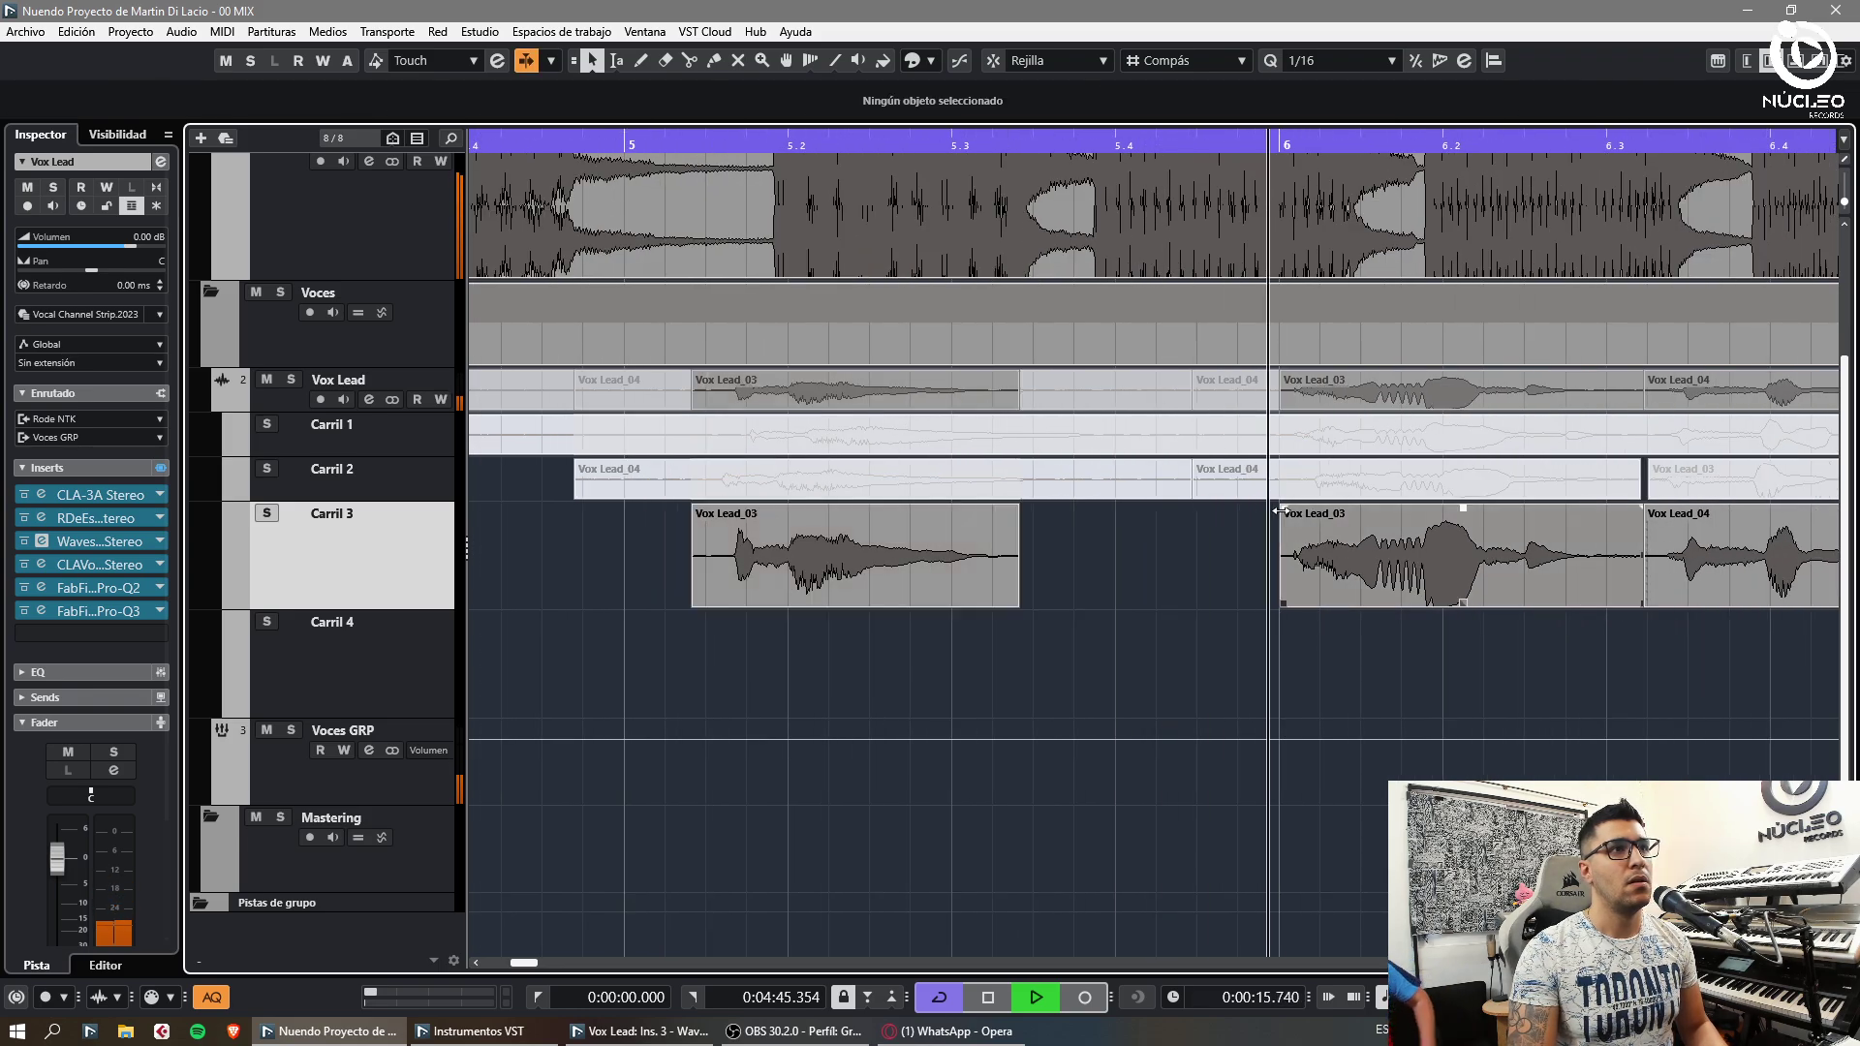
left_click_drag(1284, 509, 1298, 510)
Cut off and delete the quiet tail of the bar 6 Vox Lead_03 clip, and fade its new end and the adjoining clip
key("3")
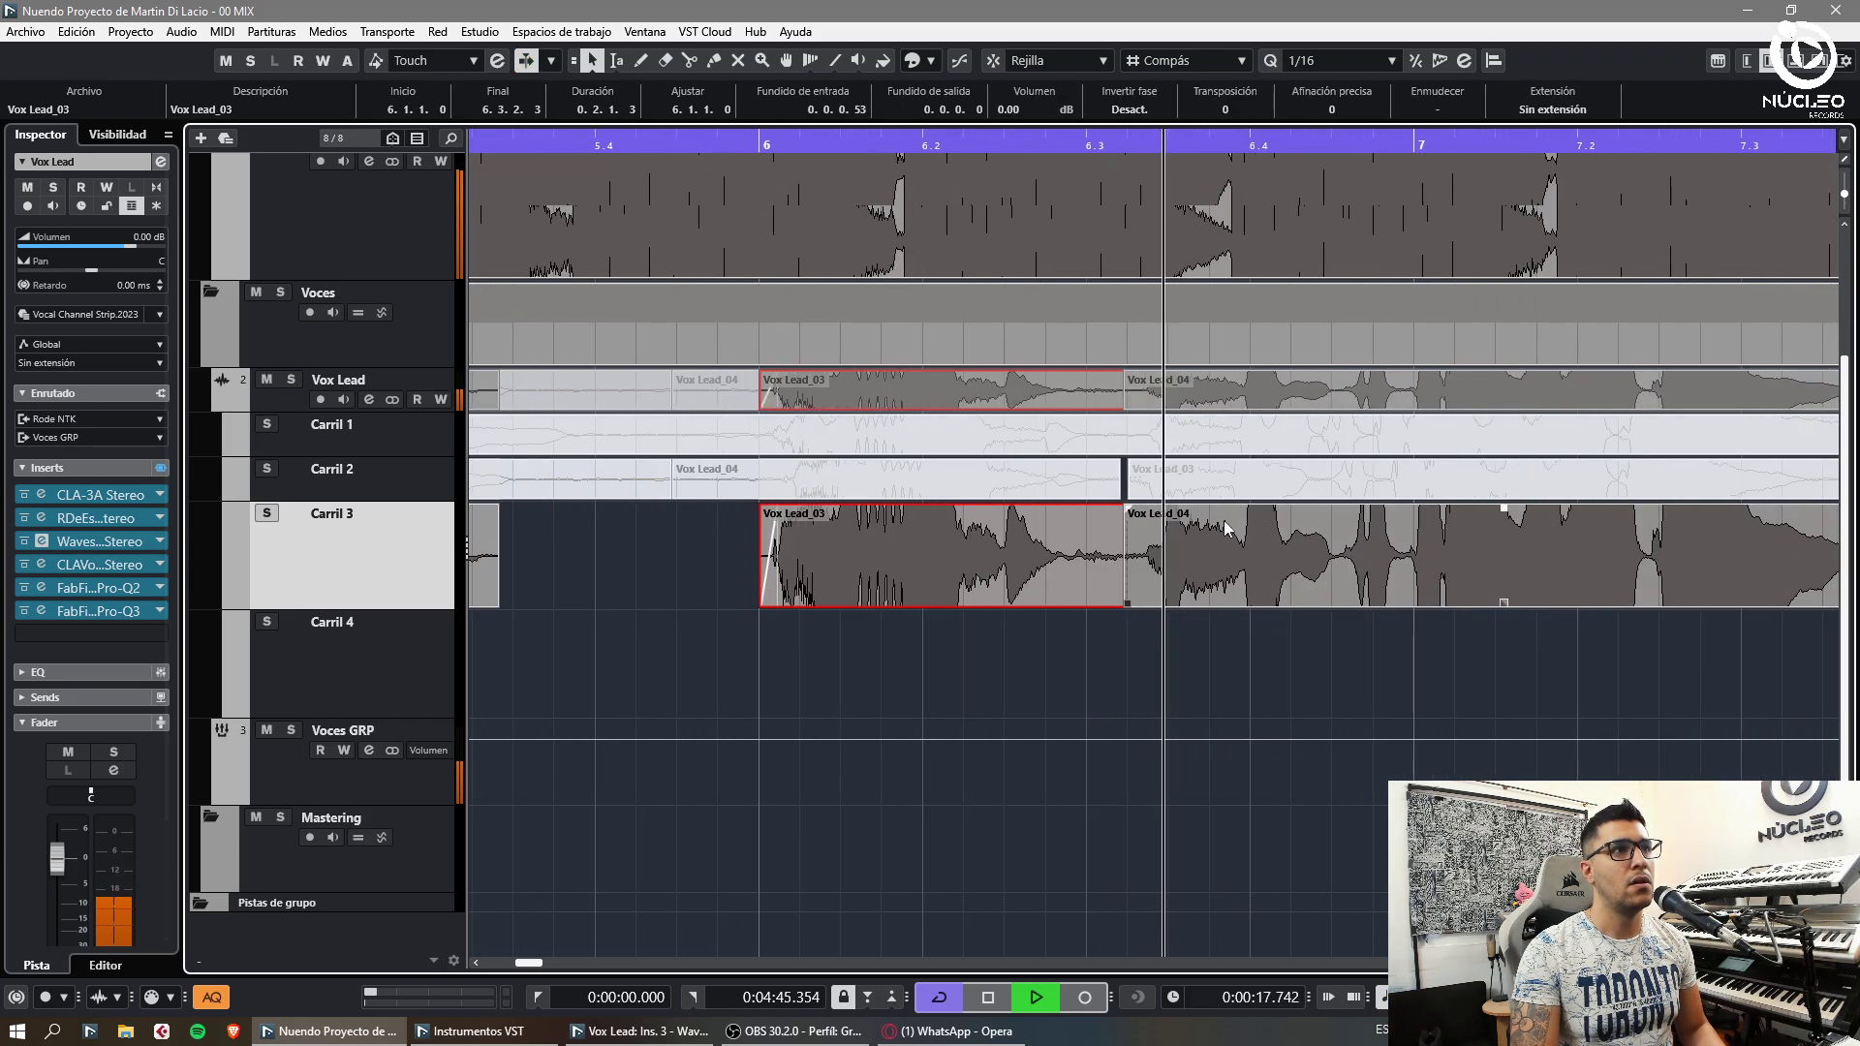
left_click(1079, 566)
key("1")
key("Delete")
left_click_drag(1075, 511, 1135, 511)
key("g")
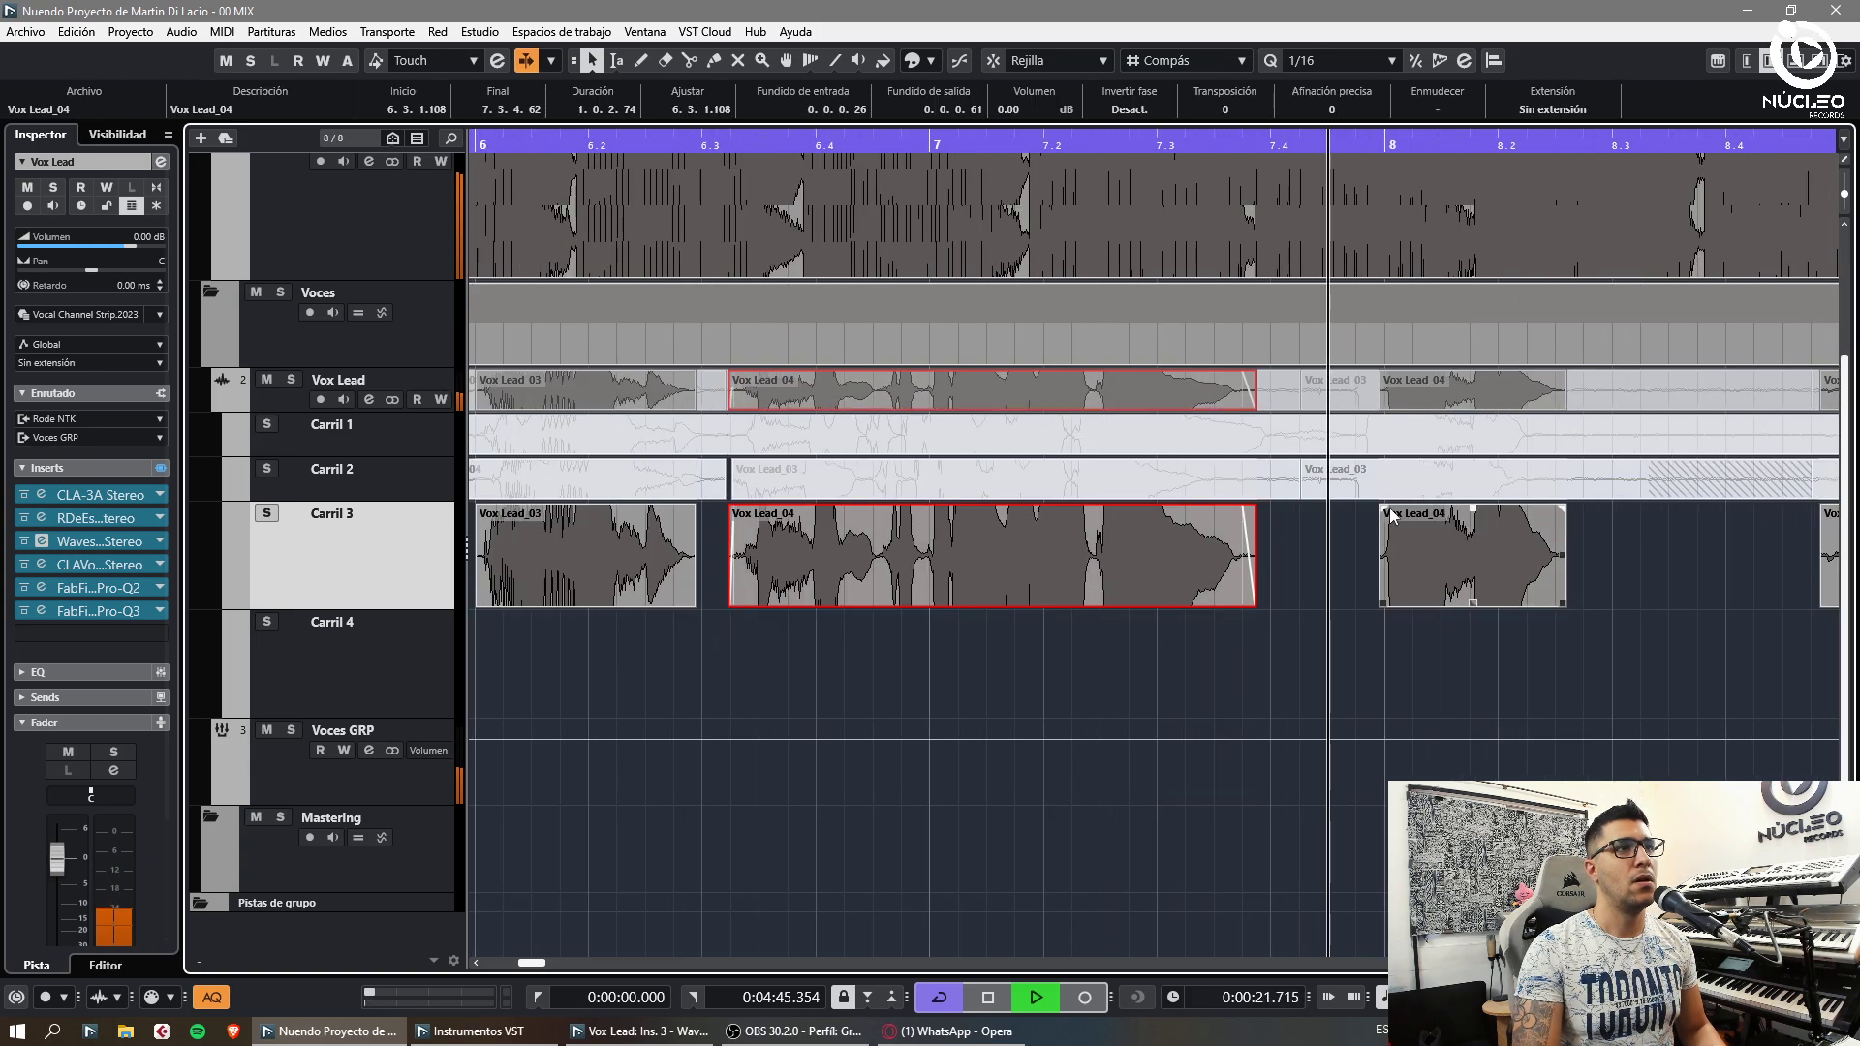
Add short fades at the start and end of the Vox Lead_04 clip at bar 8
left_click(1508, 530)
left_click_drag(1558, 506, 1554, 507)
left_click(1502, 643)
key("g")
key("g")
key("h")
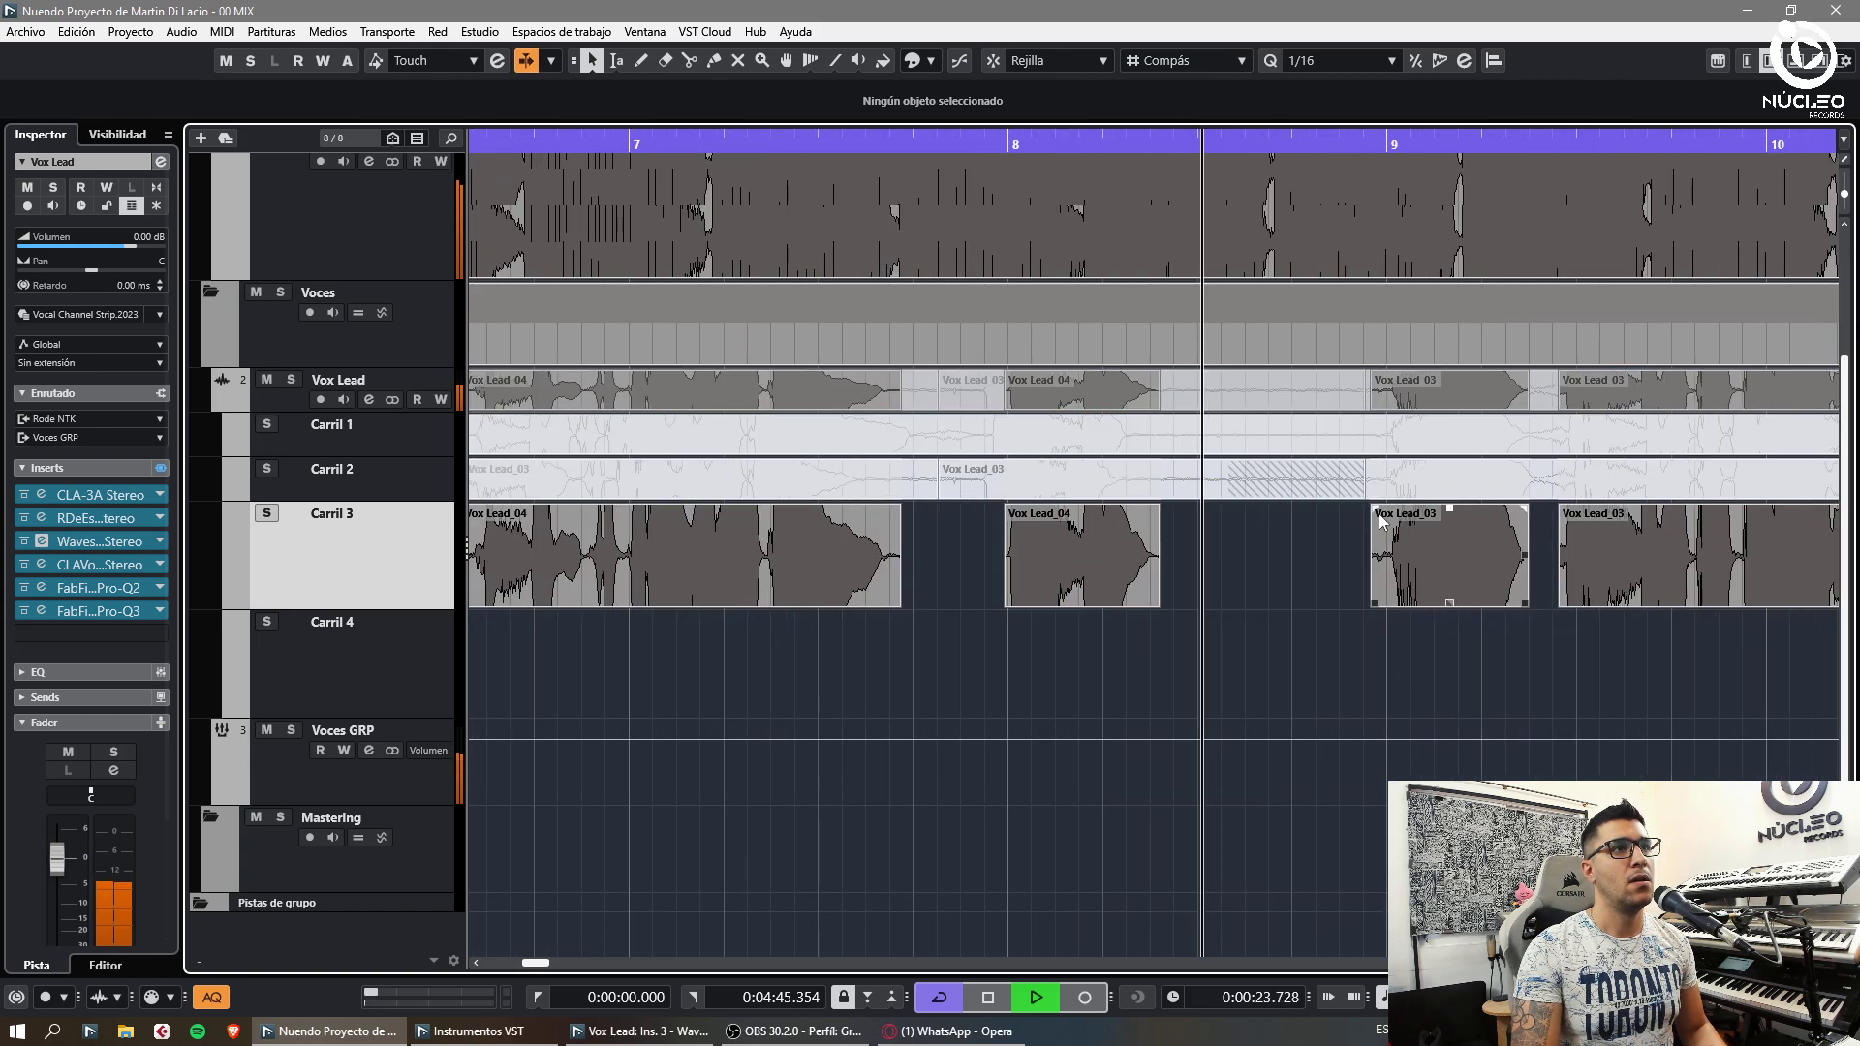
Fade the edges of the Vox Lead_03 clip starting just before bar 9 and of the longer one starting after 9.2
left_click(1389, 521)
left_click(1424, 639)
key("g")
key("g")
key("h")
left_click(1432, 554)
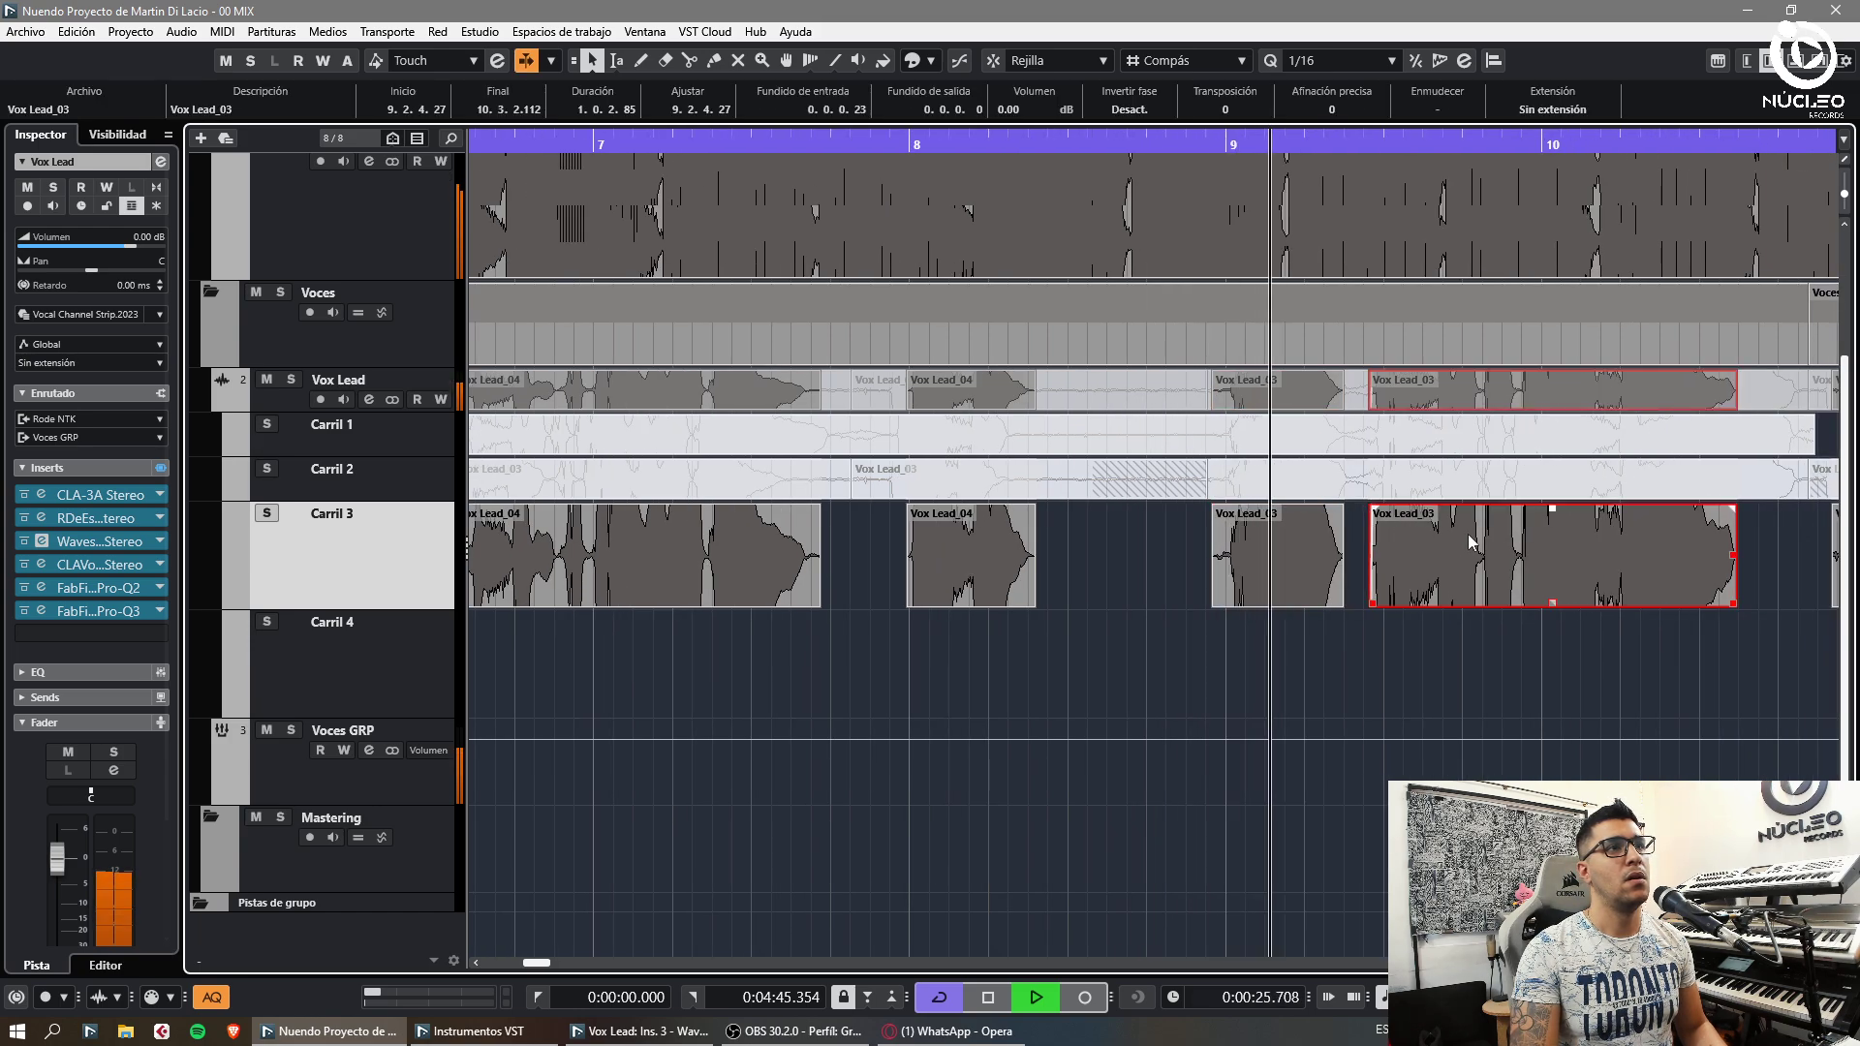
left_click(1539, 513)
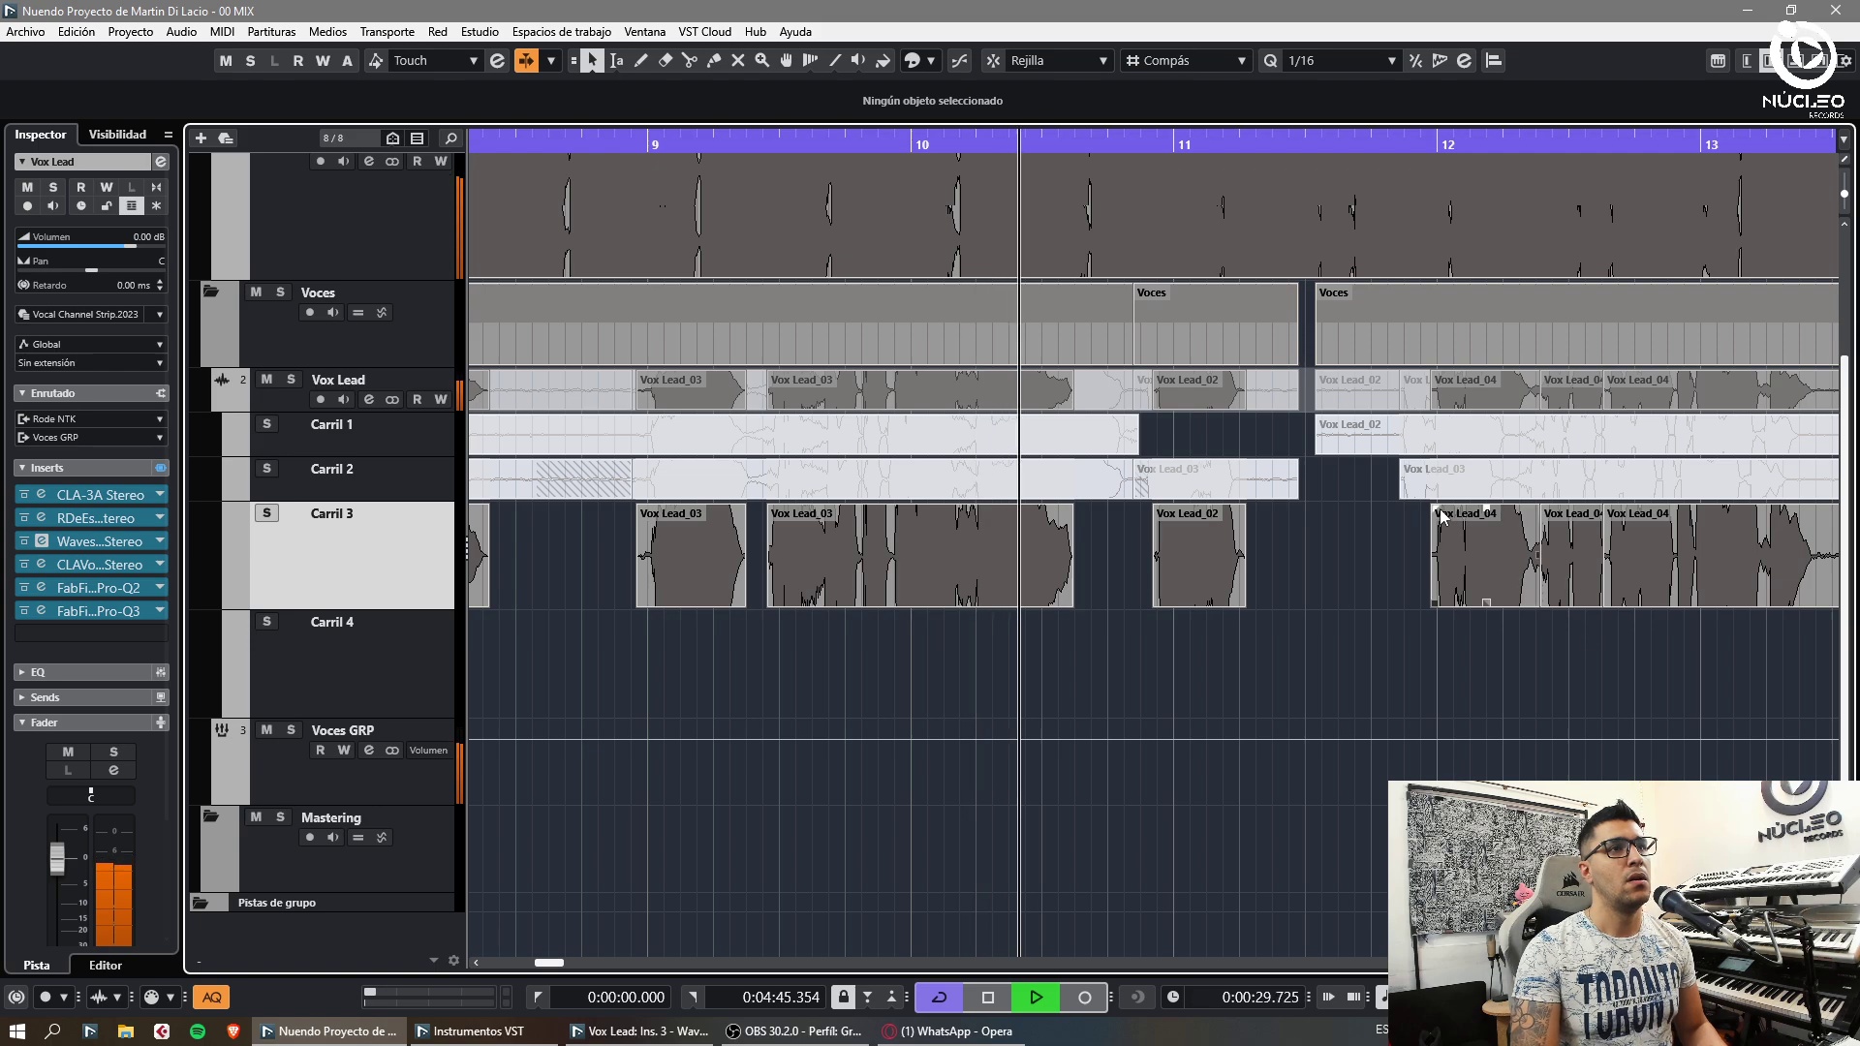
Fade in the Vox Lead_04 clip at bar 12, and trim and fade out the quiet tail of the phrase's last clip after bar 13
left_click(1436, 543)
left_click(1421, 620)
scroll(1420, 620, "down", 2)
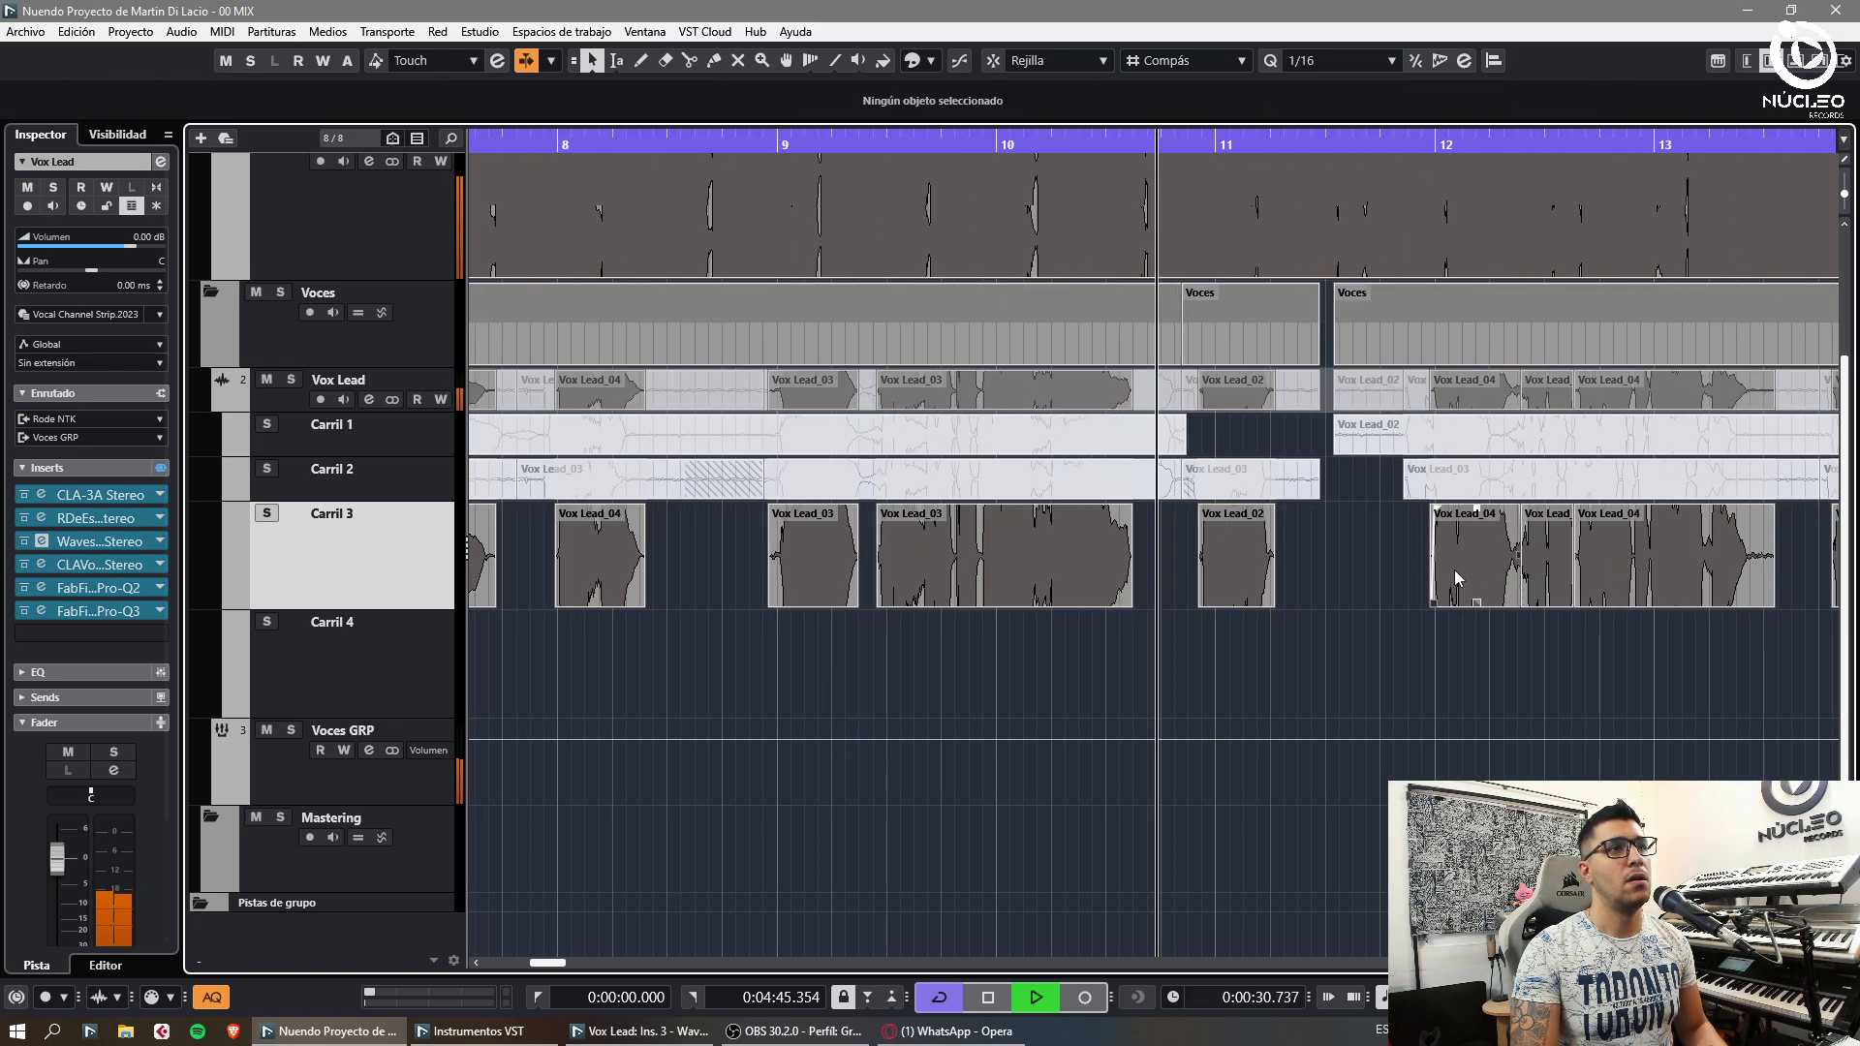
left_click(1754, 582, "alt")
key("Delete")
left_click_drag(1751, 506, 1740, 505)
Replay from after bar 10 with Waves Tune open, and rework the pitch of the short note at about 0:00:31.4 near C3
left_click_drag(1058, 153, 1055, 149)
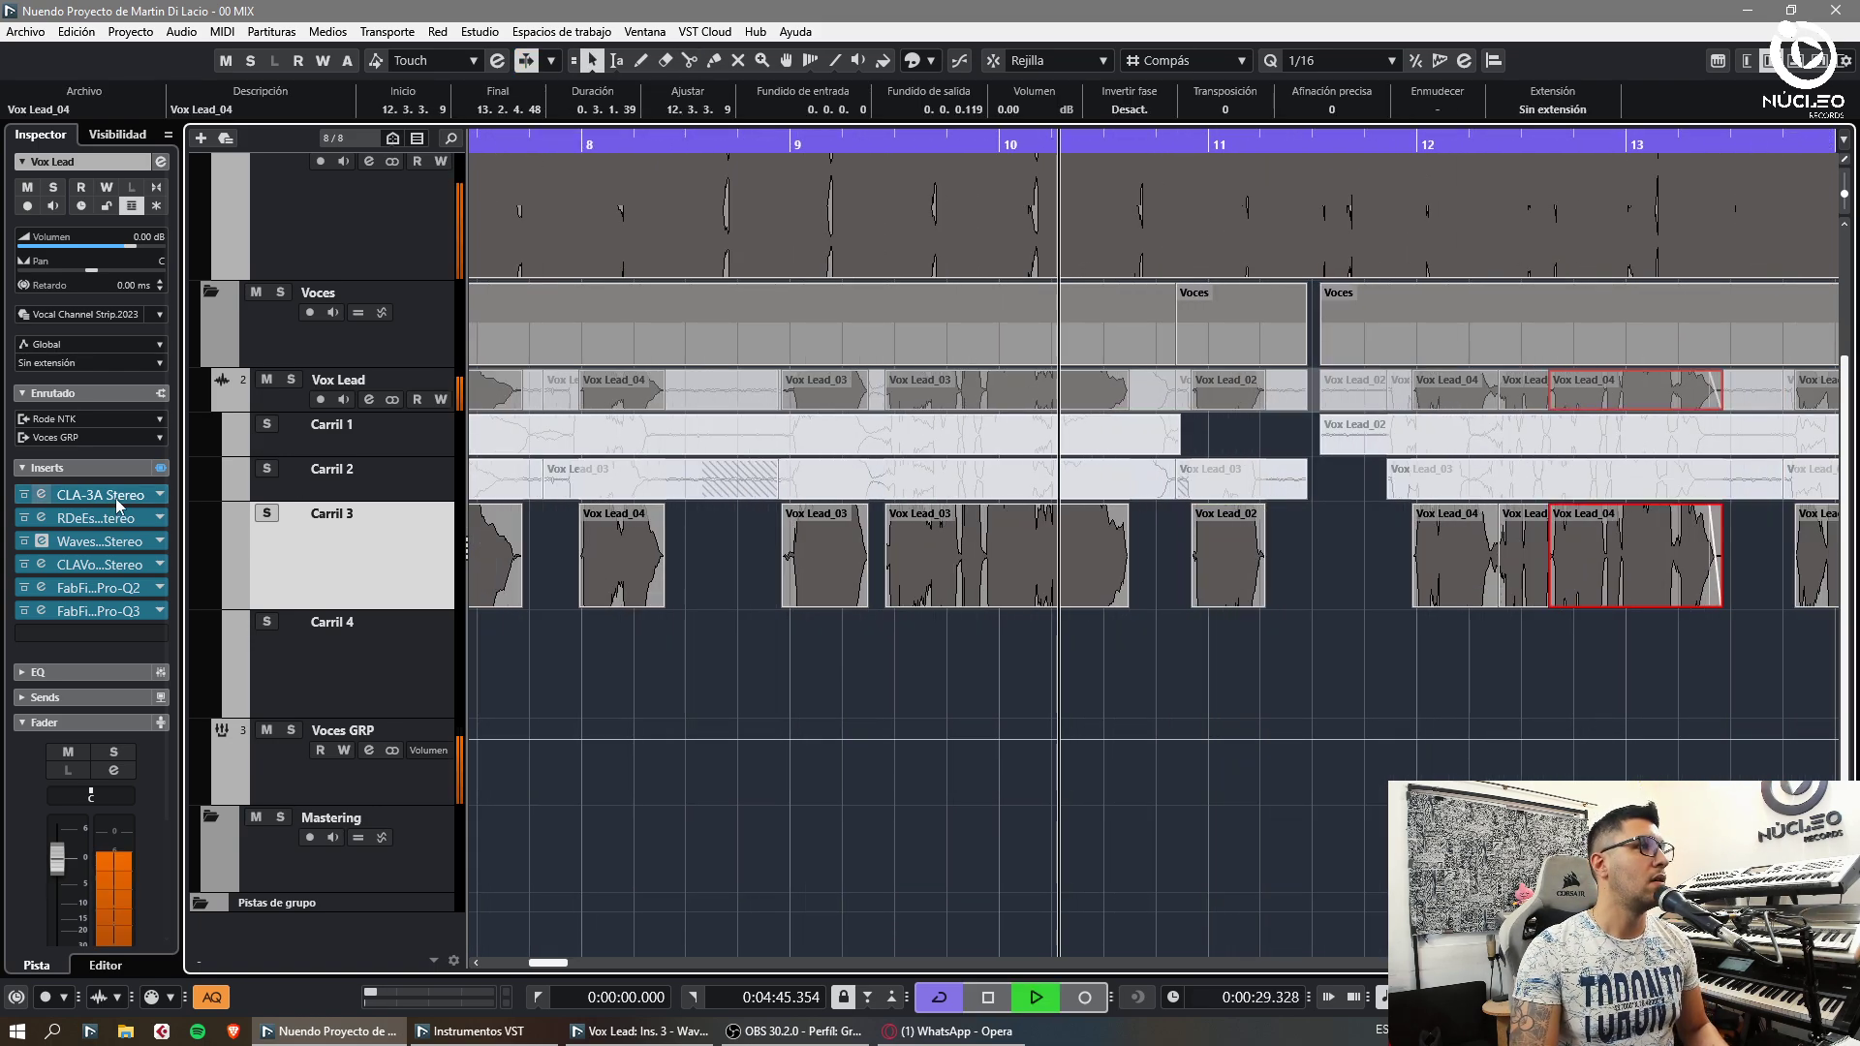
left_click(97, 540)
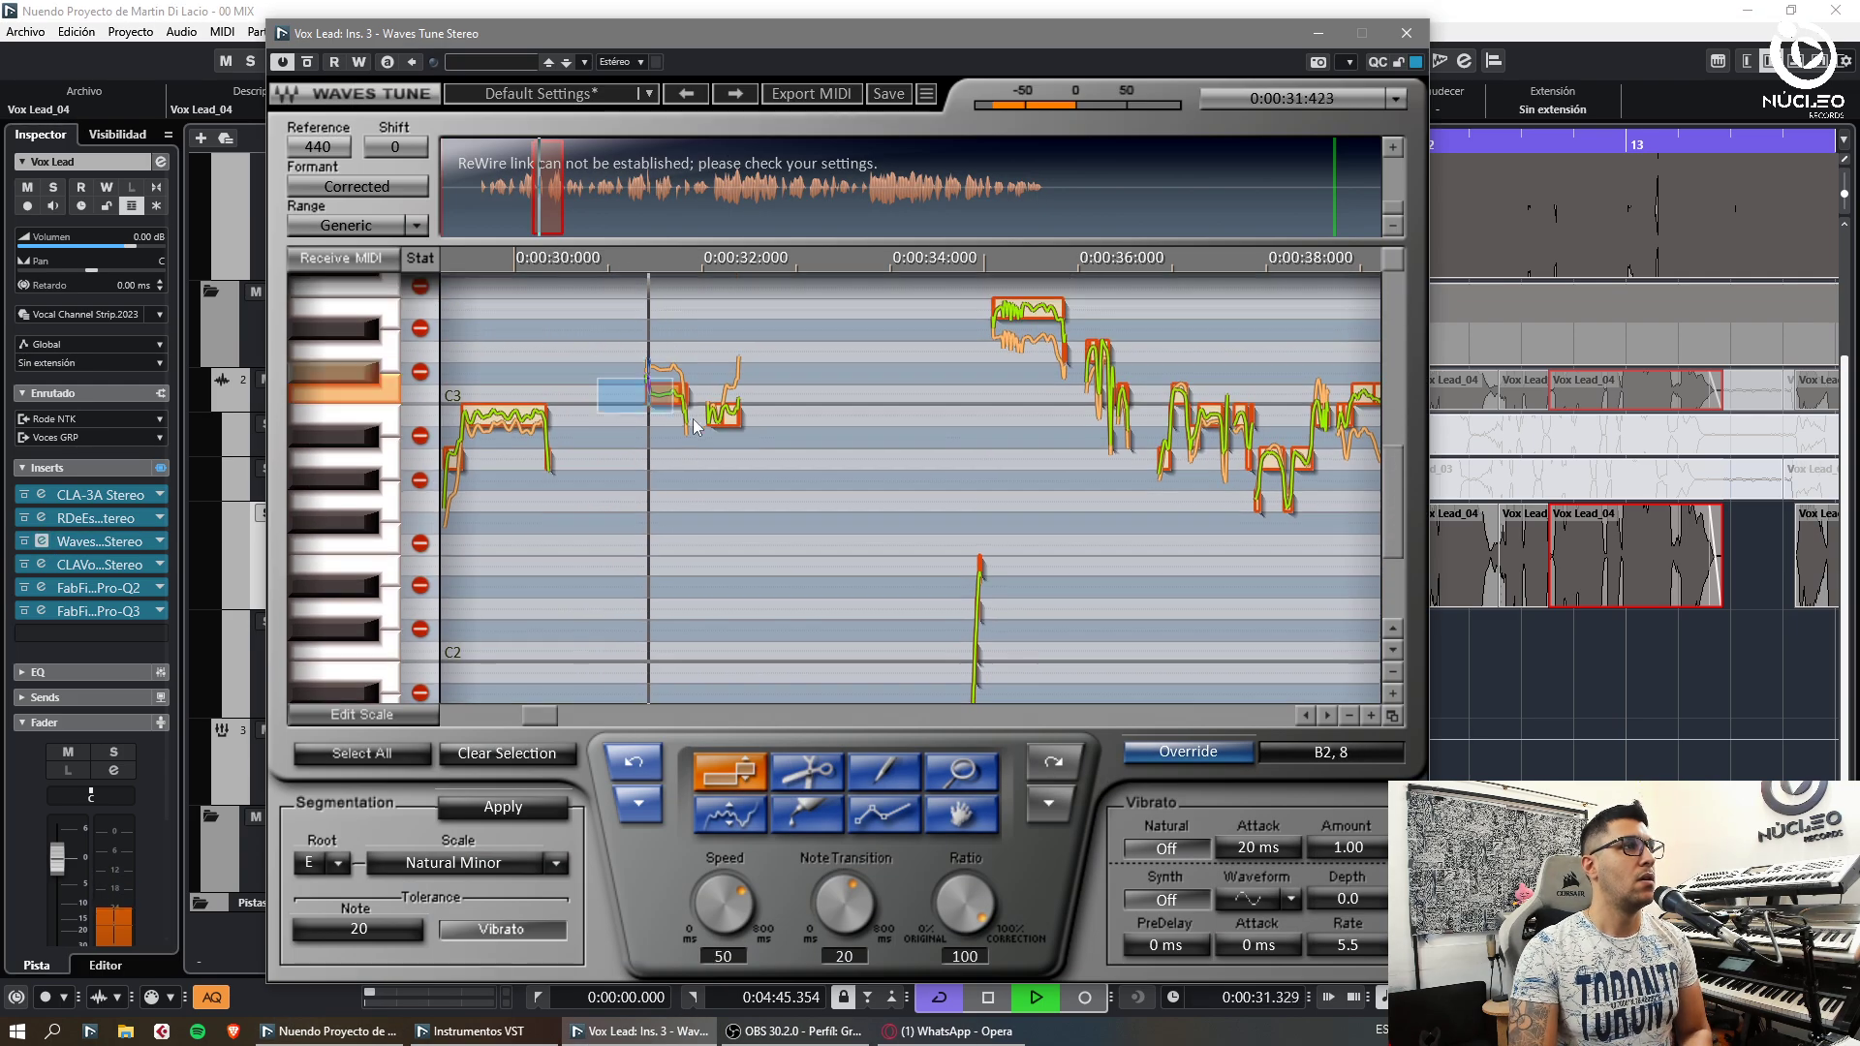
left_click_drag(693, 420, 695, 422)
left_click_drag(667, 394, 688, 440)
key("space")
key("space")
left_click(640, 399)
key("Up")
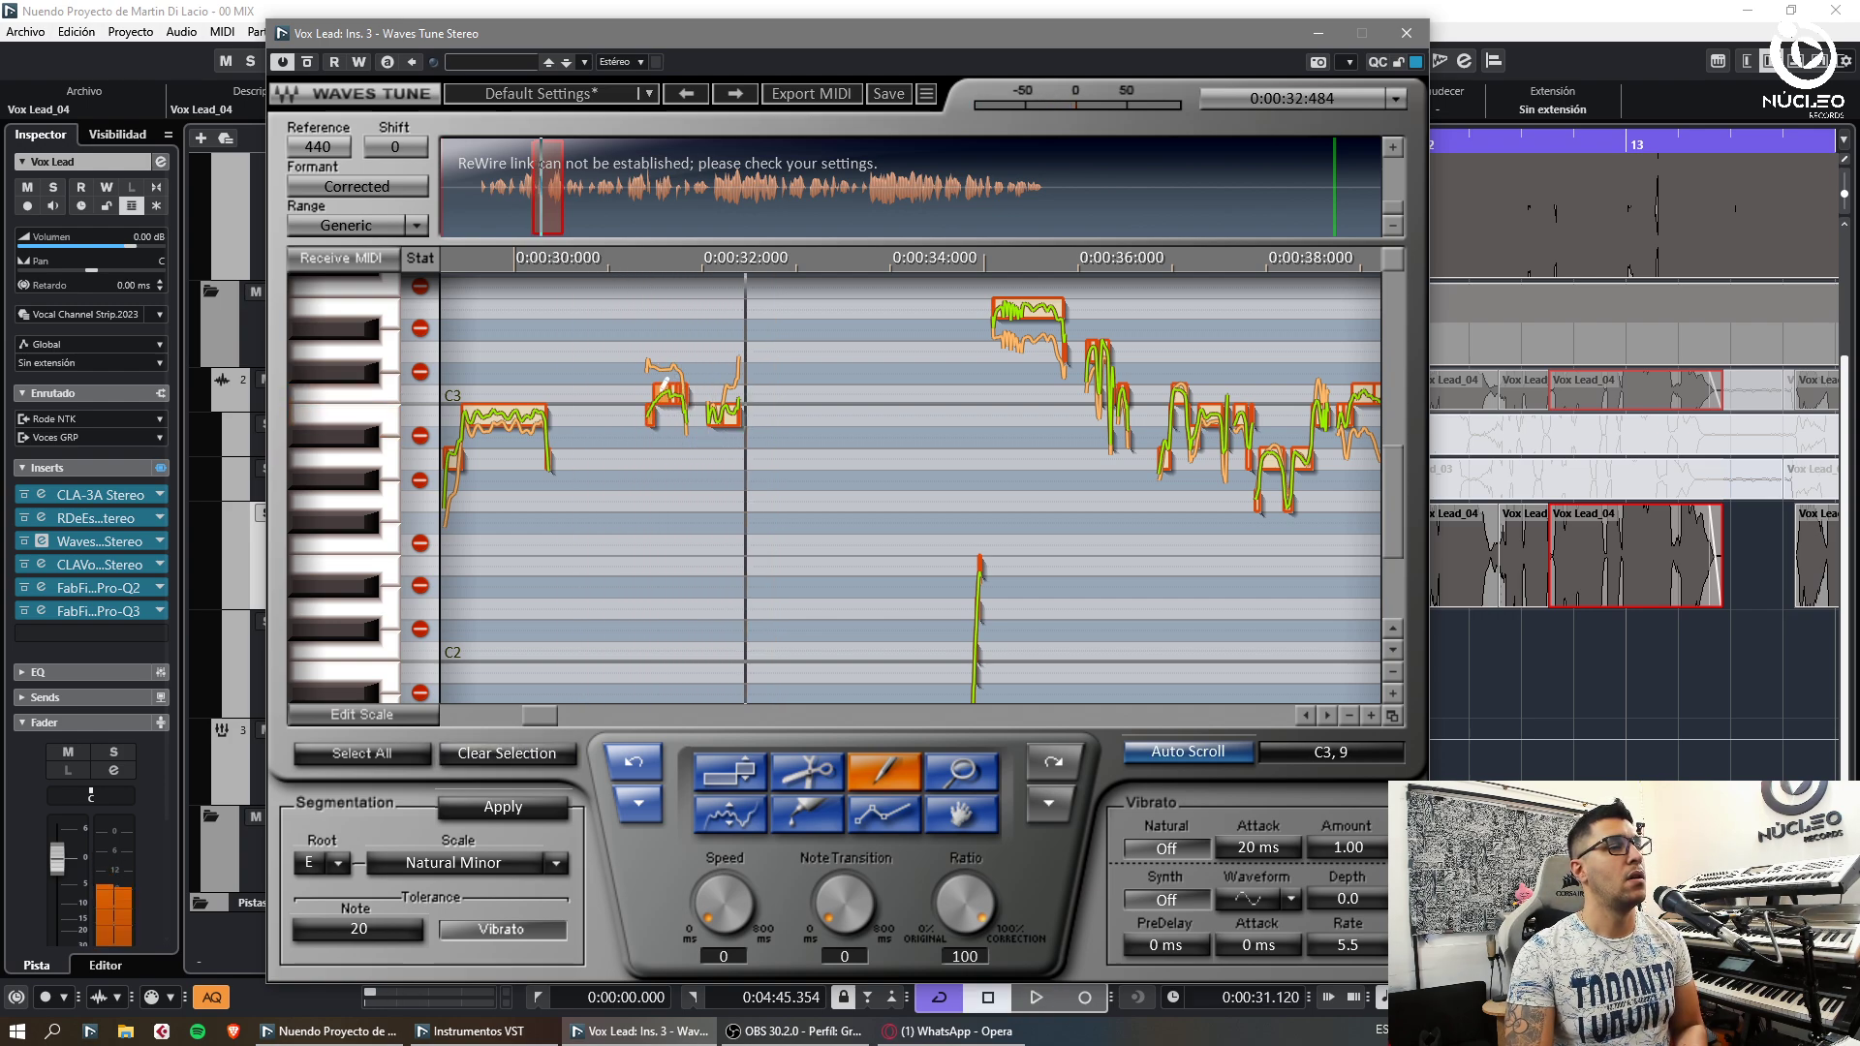
left_click(1405, 33)
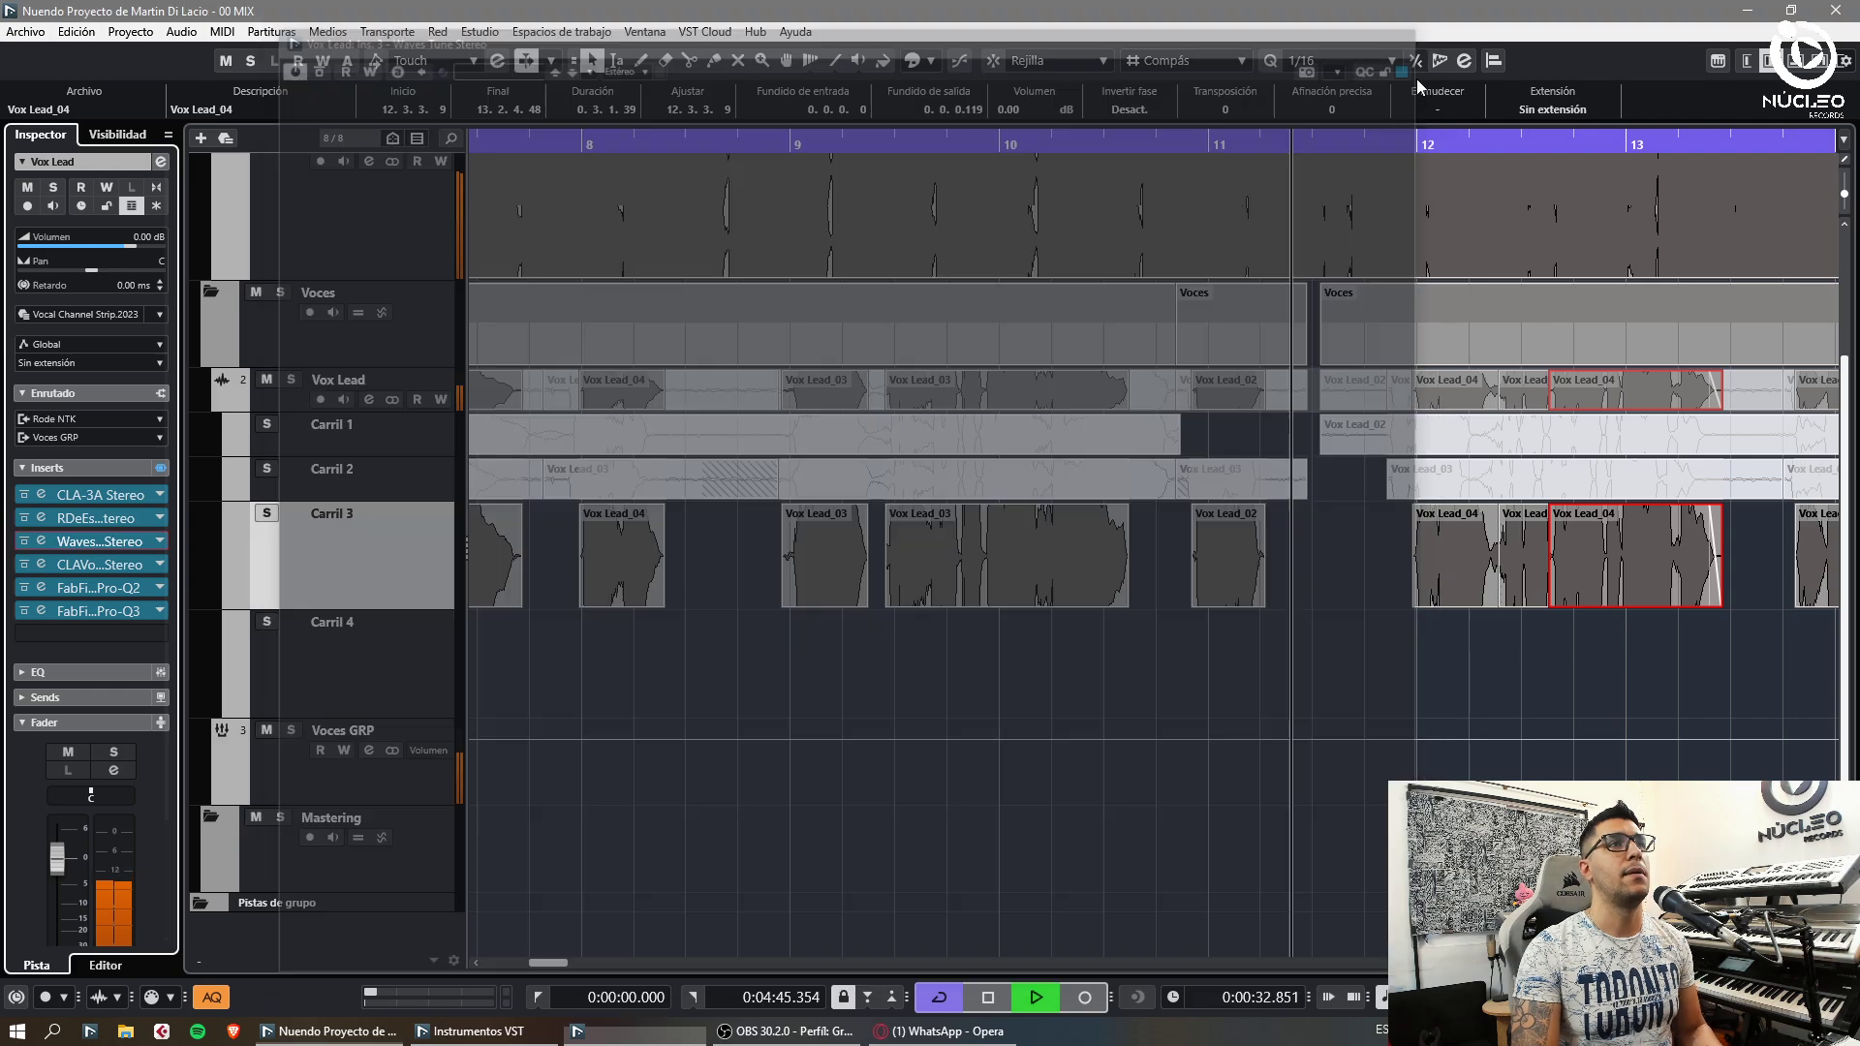
Replay the following phrase from about 0:00:33.5 and check its notes around 0:00:35 in Waves Tune
left_click(1397, 680)
key("g")
key("h")
key("h")
key("h")
key("g")
key("g")
key("h")
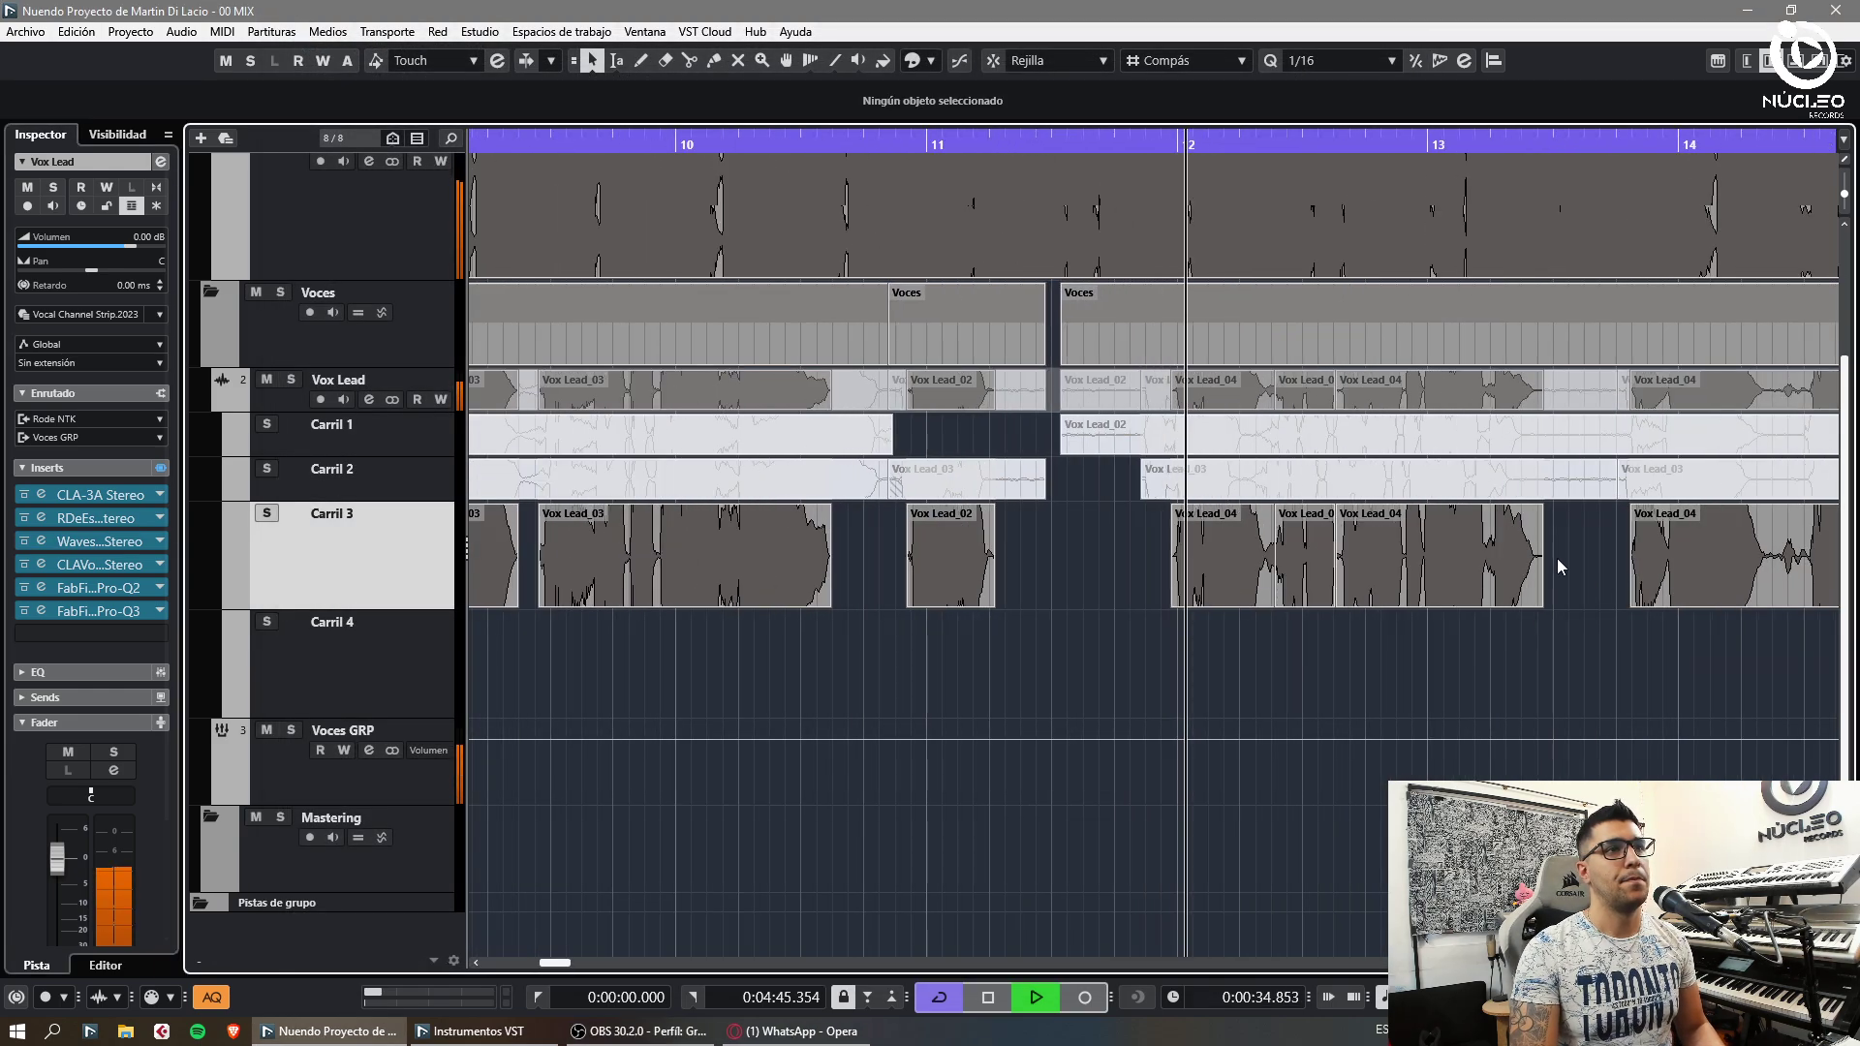
key("g")
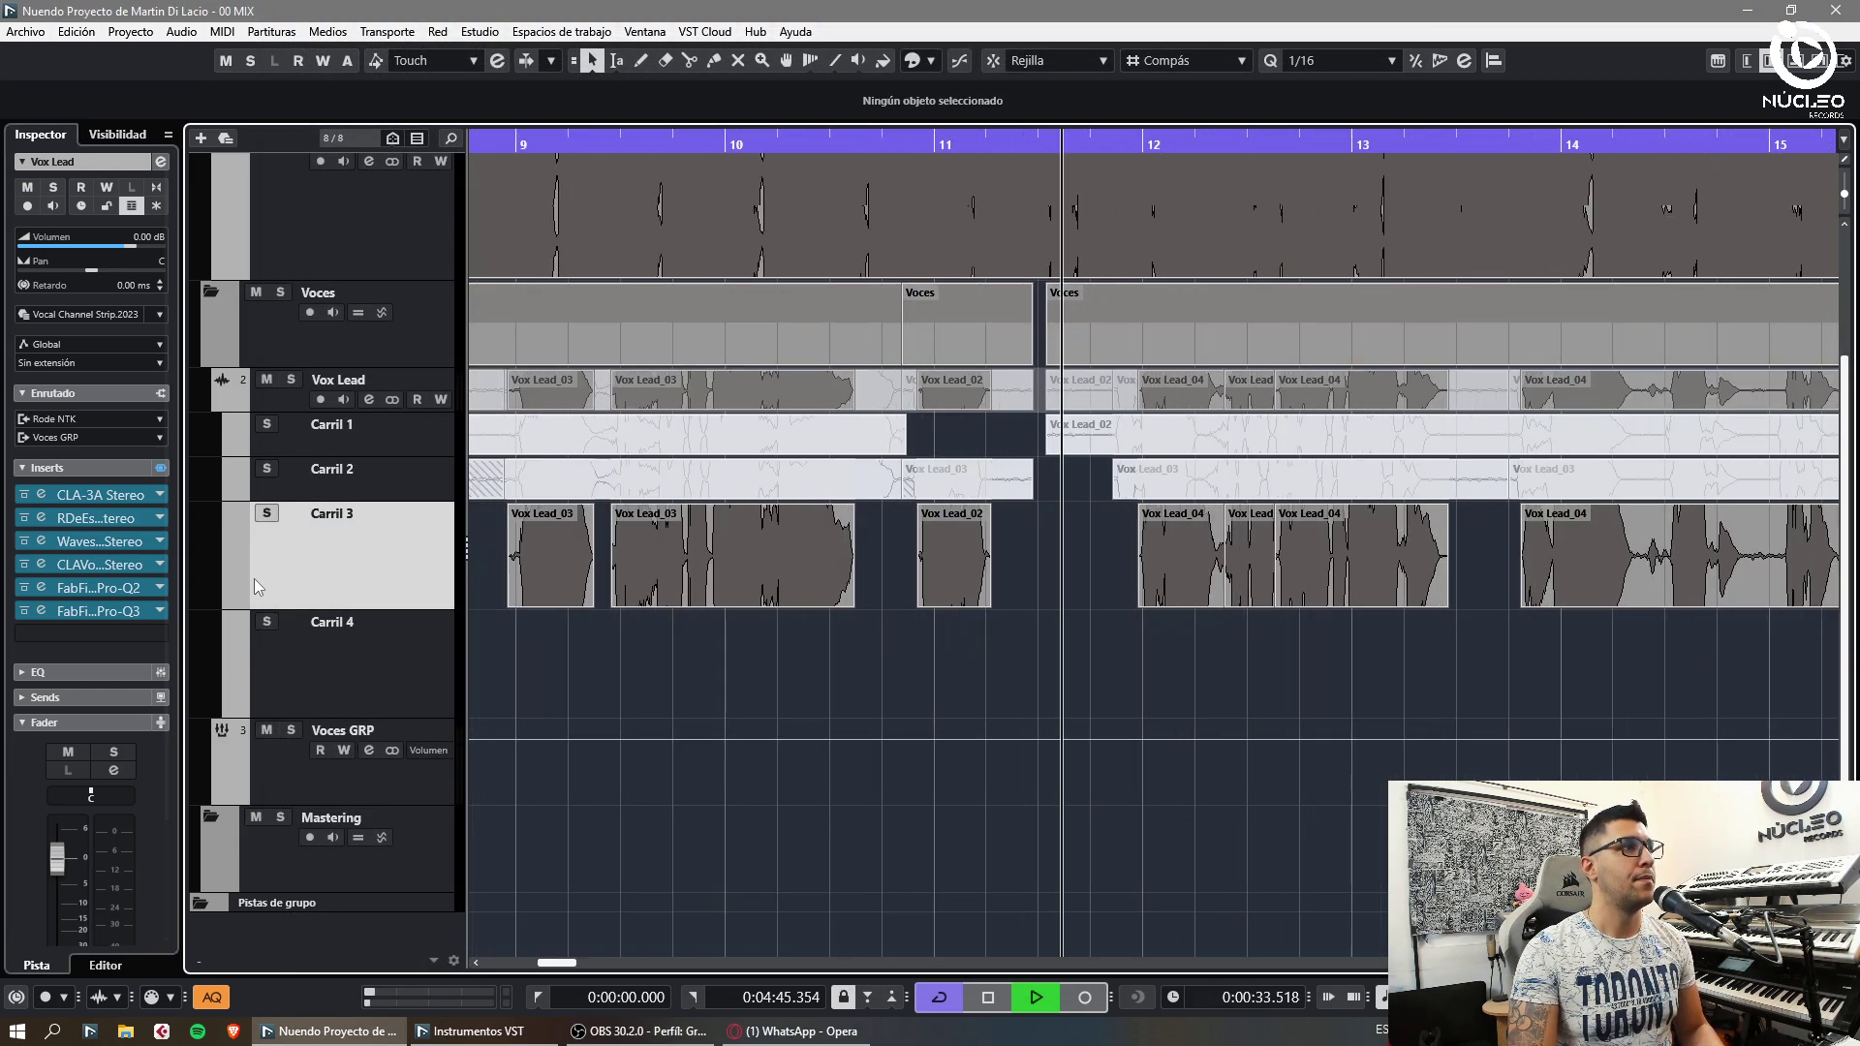
left_click(42, 540)
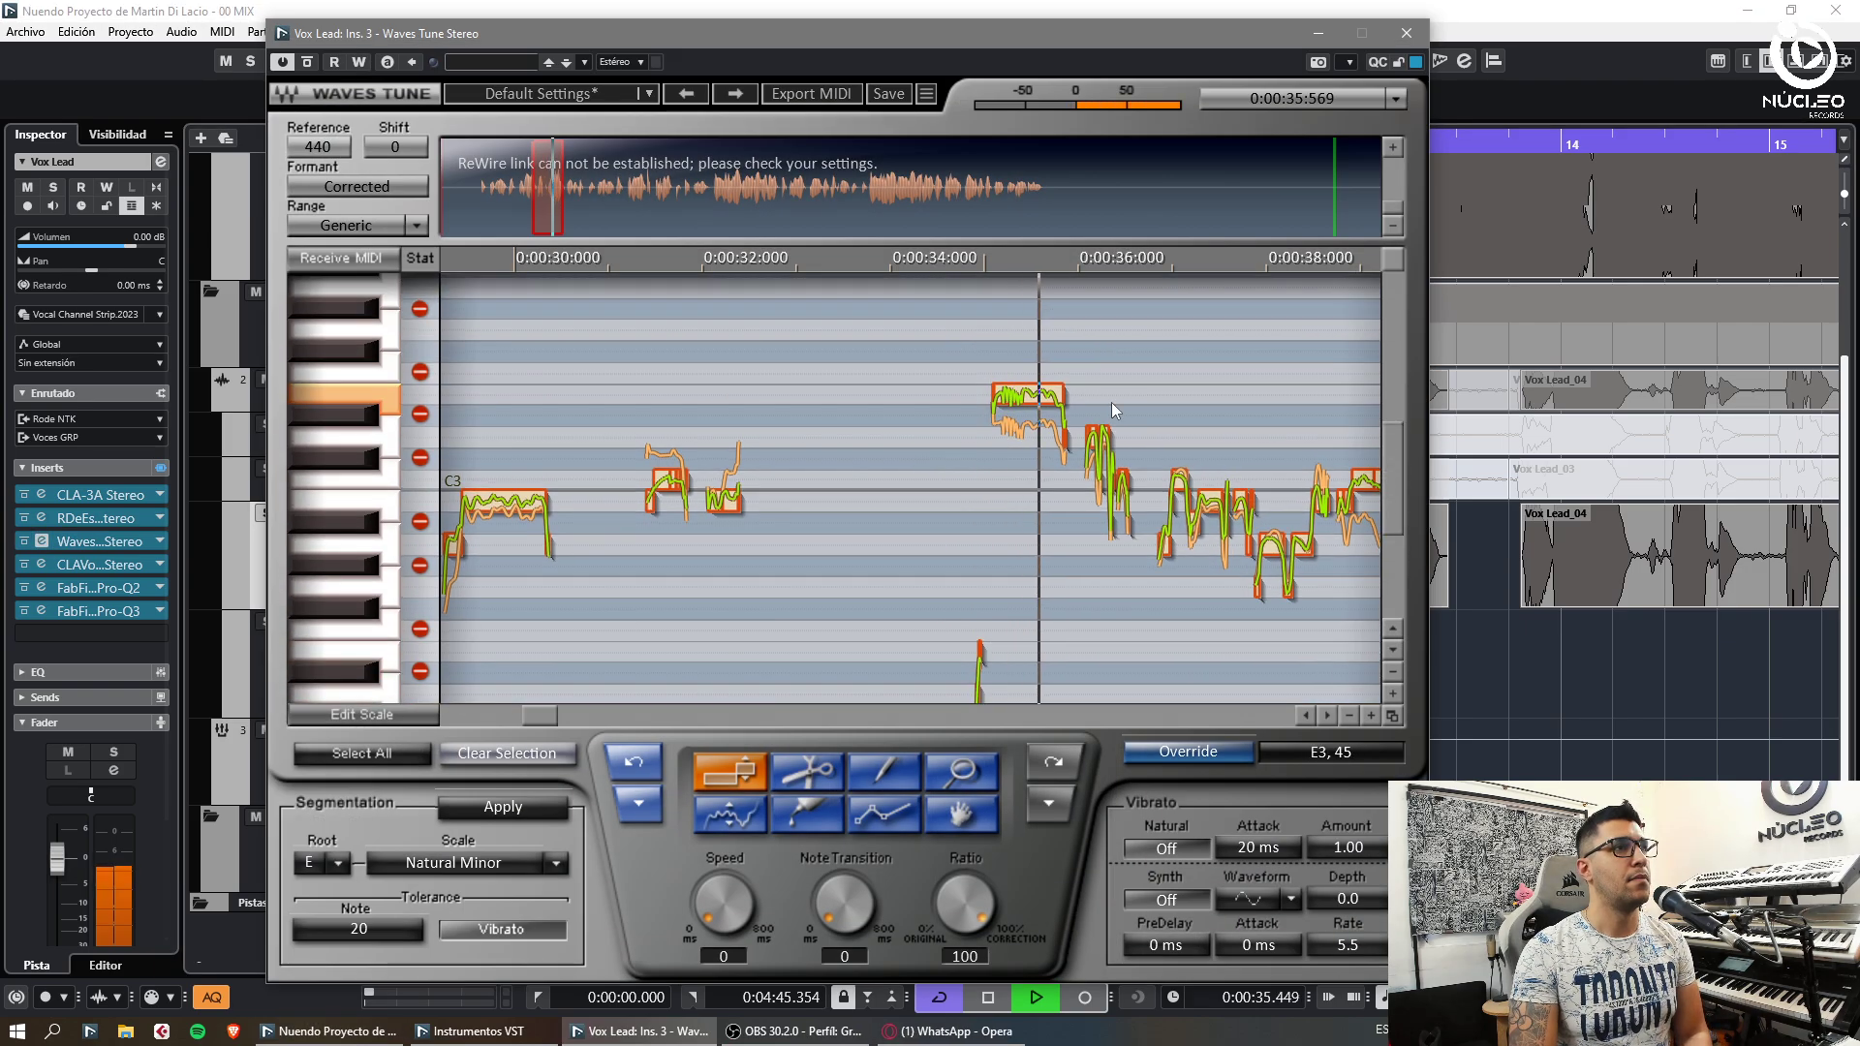
left_click(1407, 33)
left_click(1314, 602)
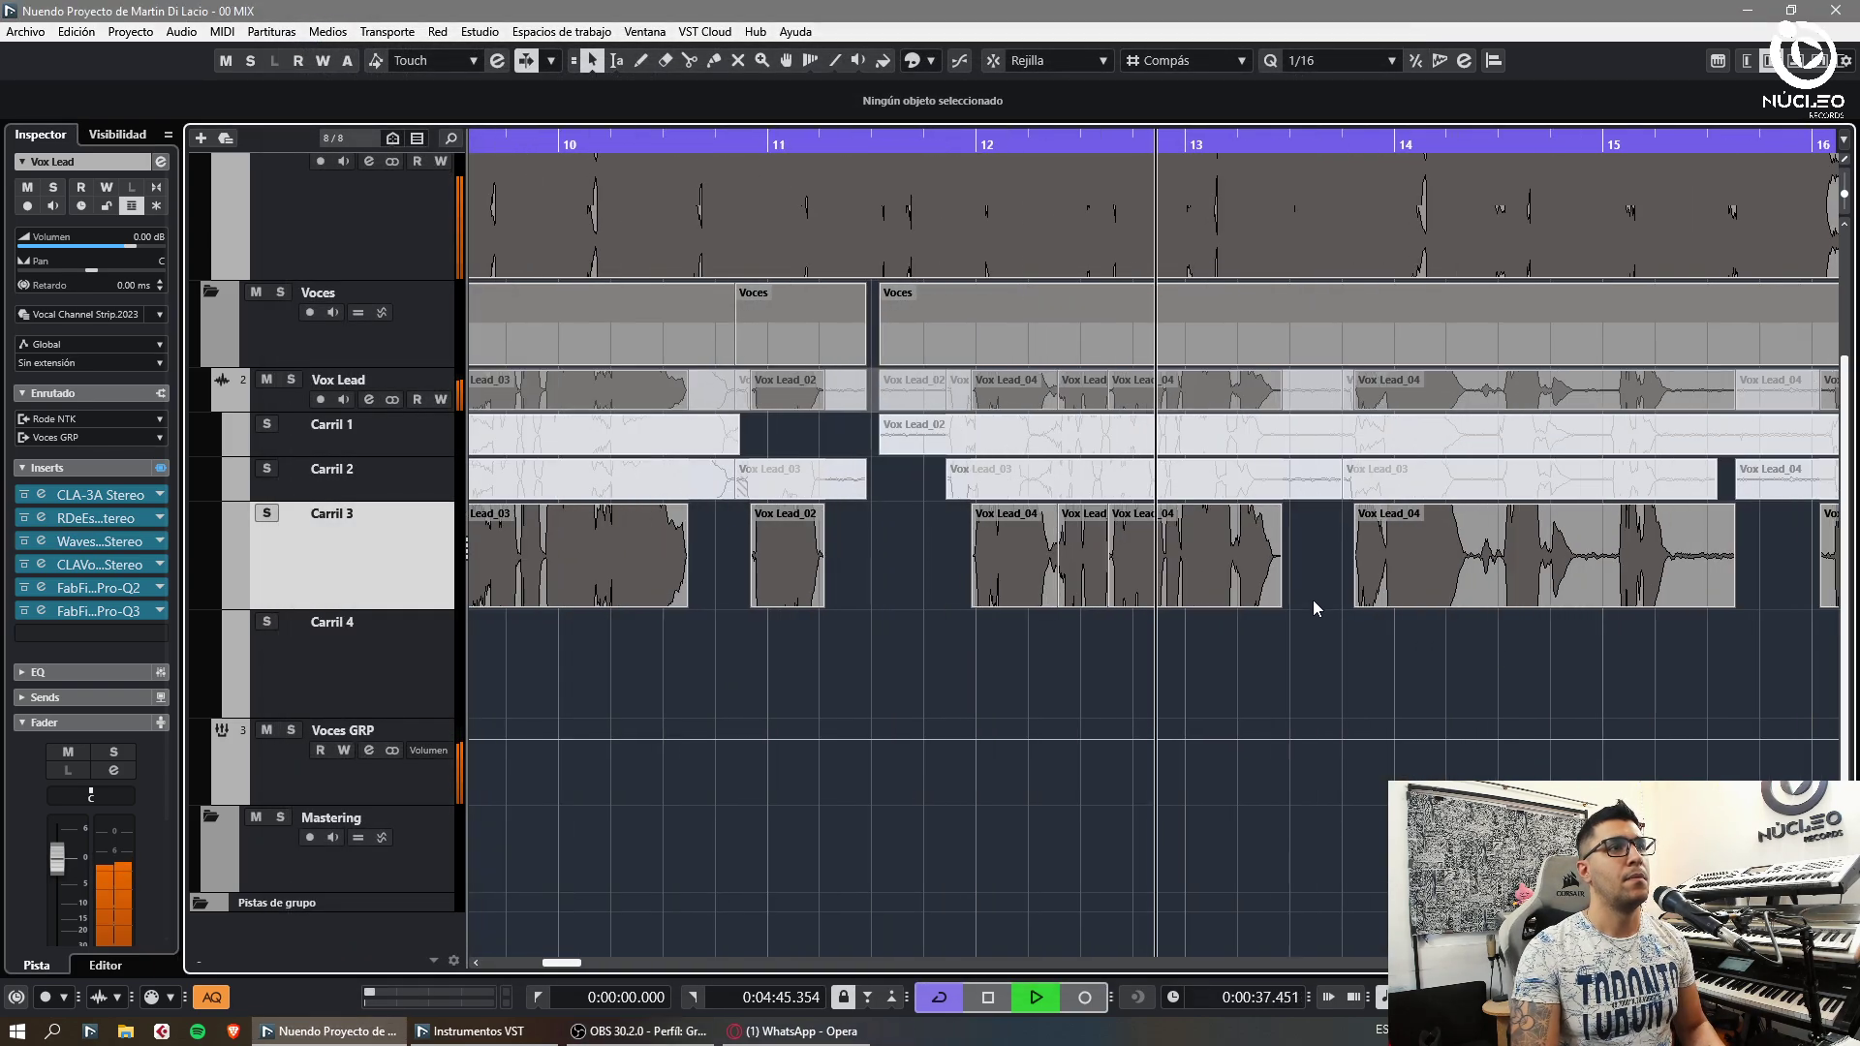
Fade in the long Vox Lead_04 clip that starts just before bar 14
key("h")
key("h")
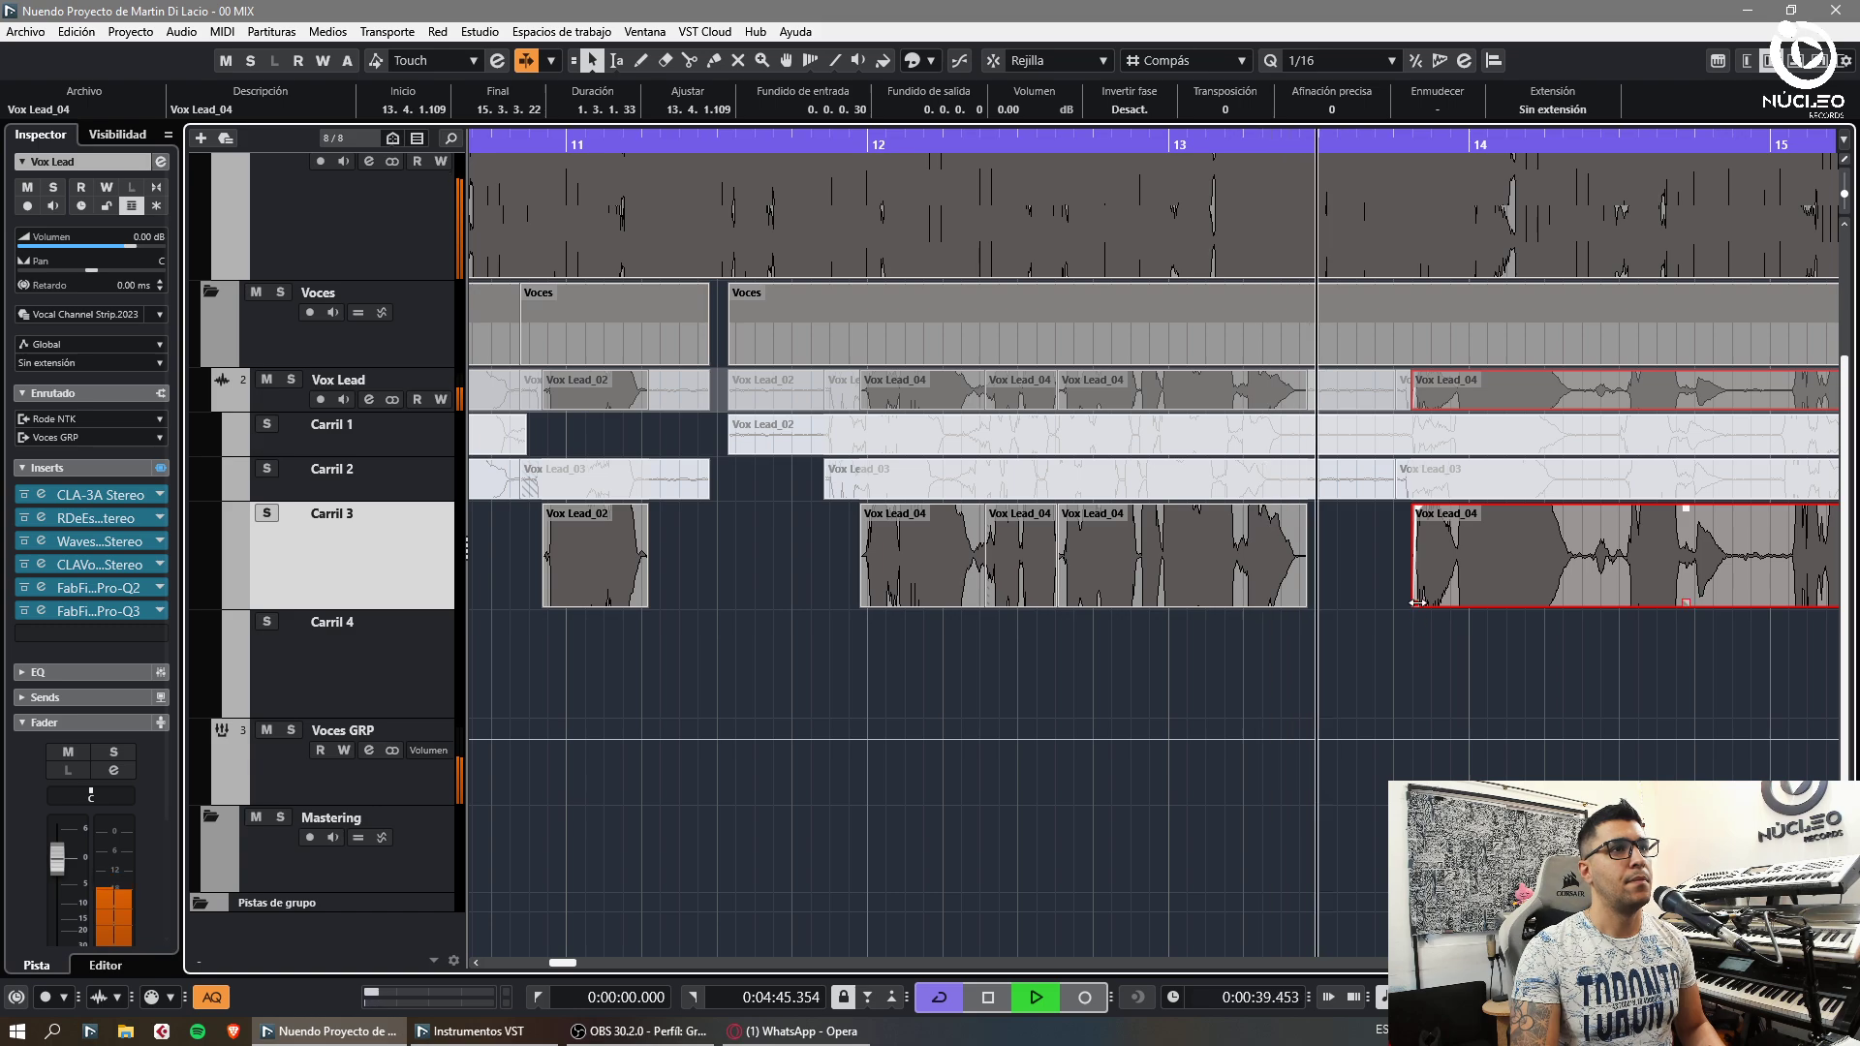
left_click(1496, 634)
key("g")
key("h")
key("h")
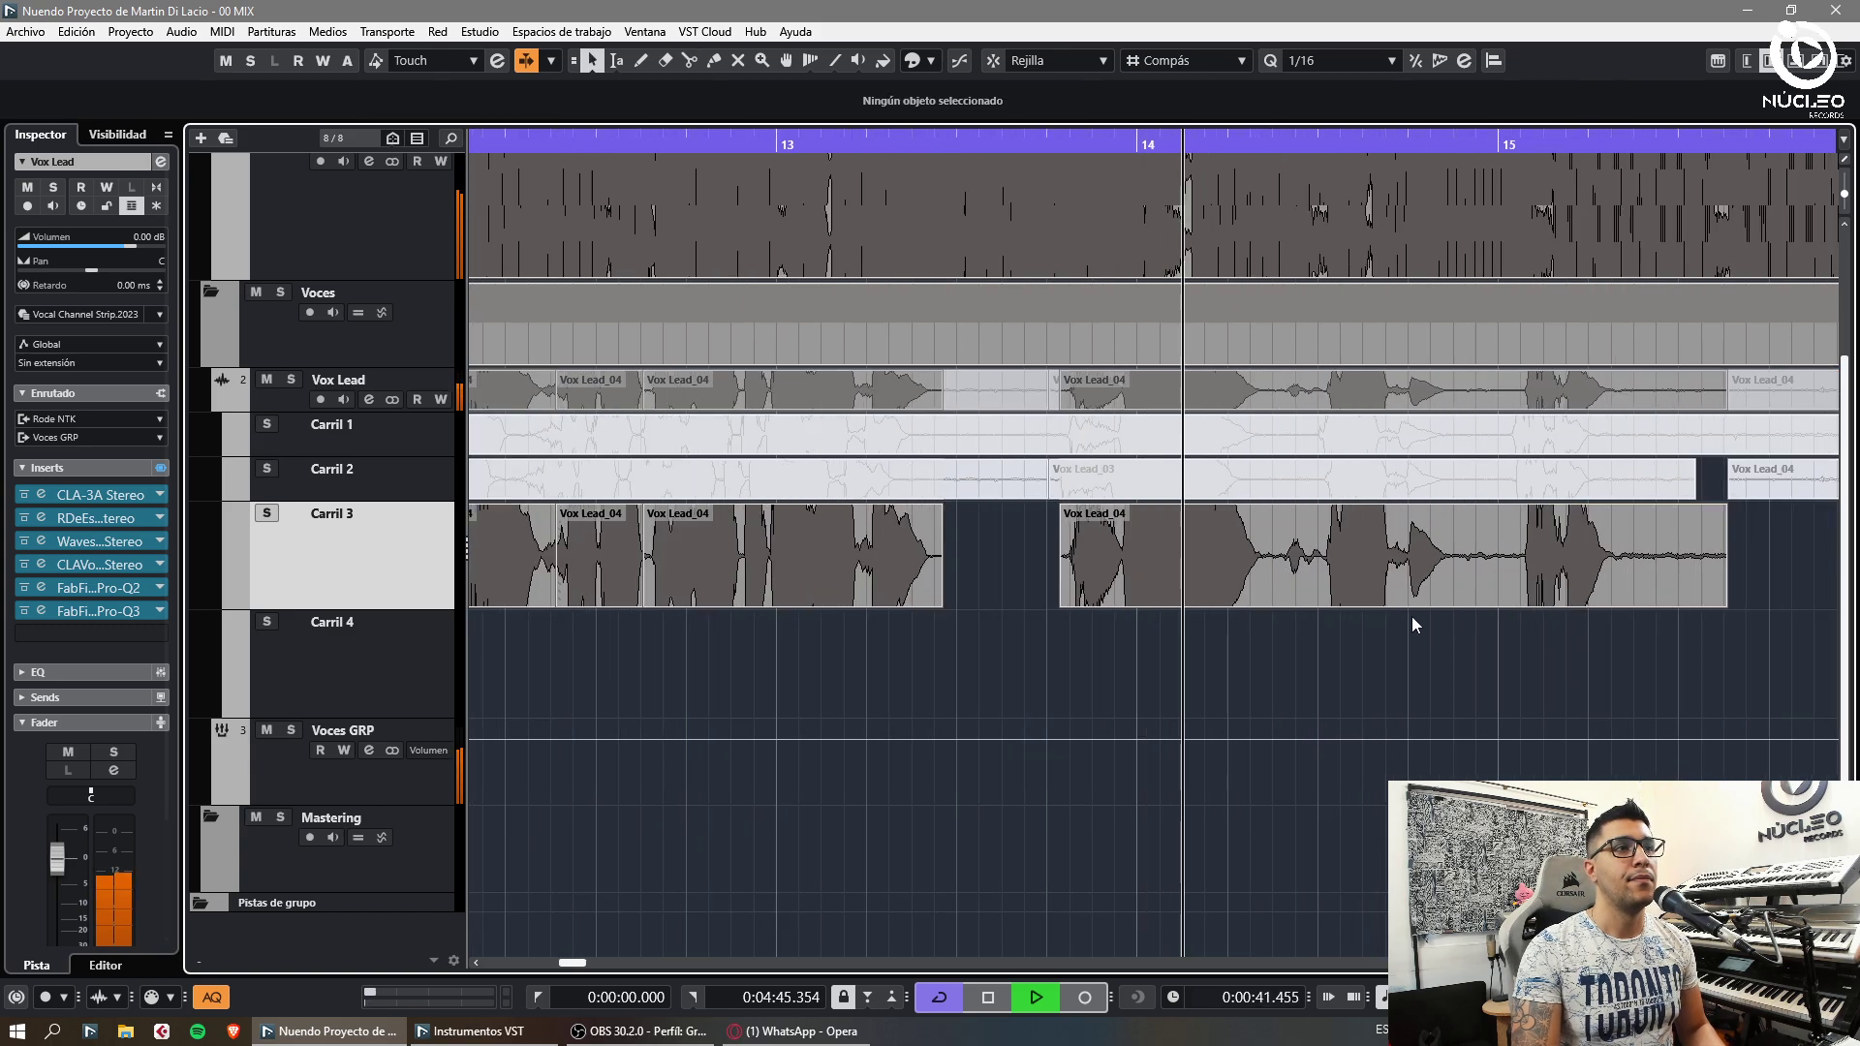
Split the Vox Lead_04 clip around the small noise just before 14.3 and delete that piece
left_click(1271, 583, "alt")
left_click(1318, 584, "alt")
left_click(1285, 575)
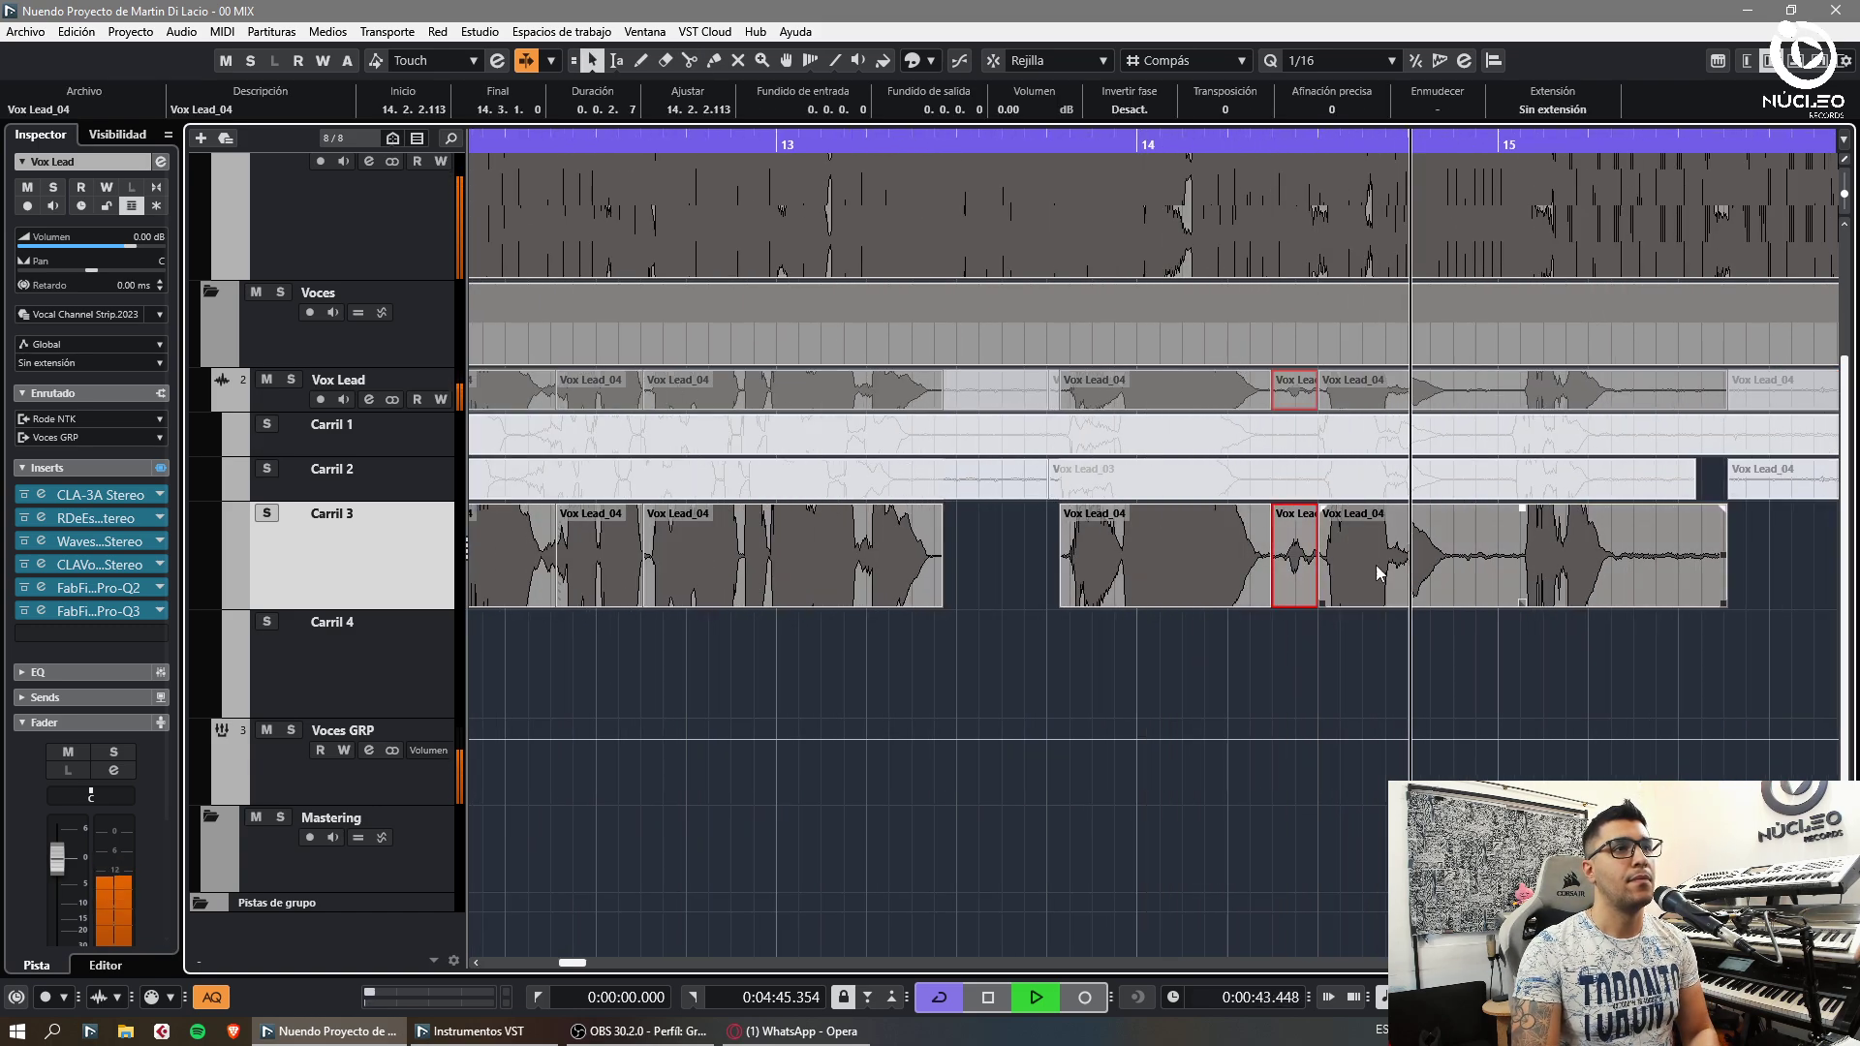
key("Delete")
Cut out and delete the quiet section between 14.4.3 and 15.1.1, and the silent tail after the phrase ending past 15.2
left_click(1454, 581, "alt")
left_click(1508, 585, "alt")
double_click(1482, 577)
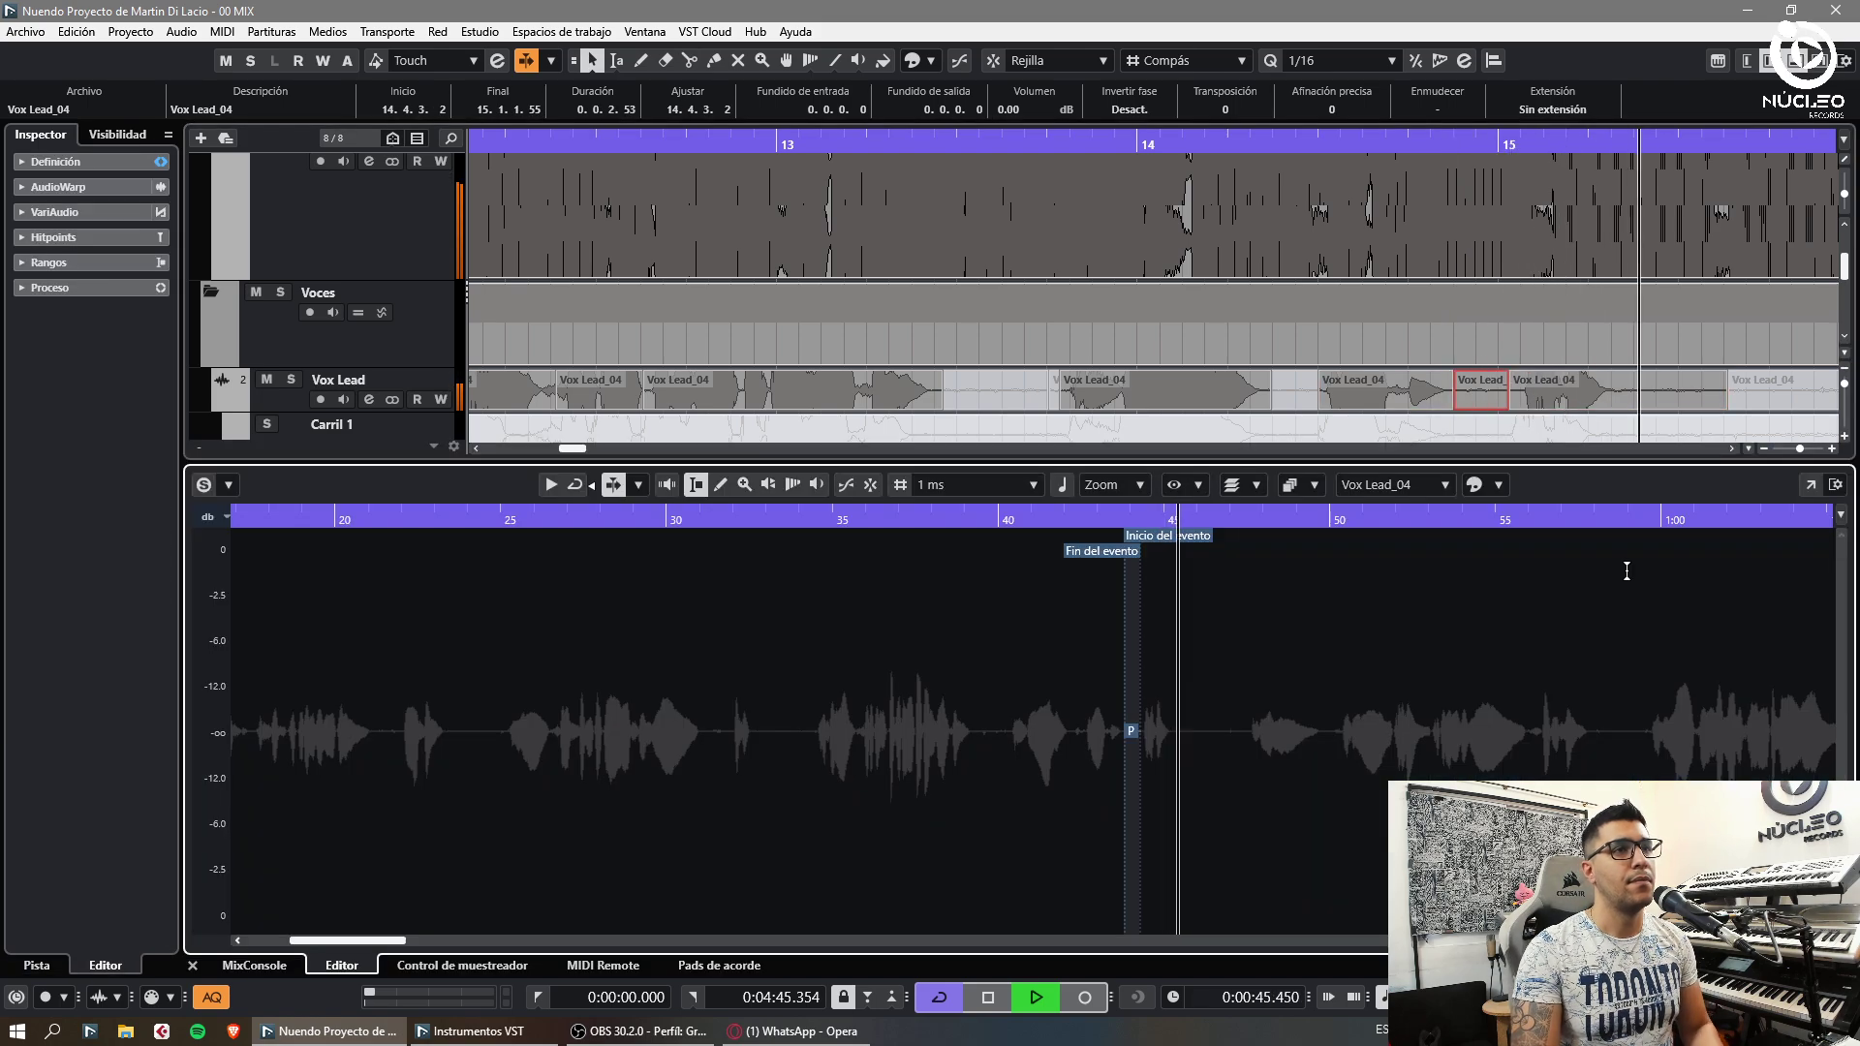
key("Return")
left_click(1621, 579, "alt")
left_click(1660, 580)
key("Delete")
left_click(1482, 565)
key("Delete")
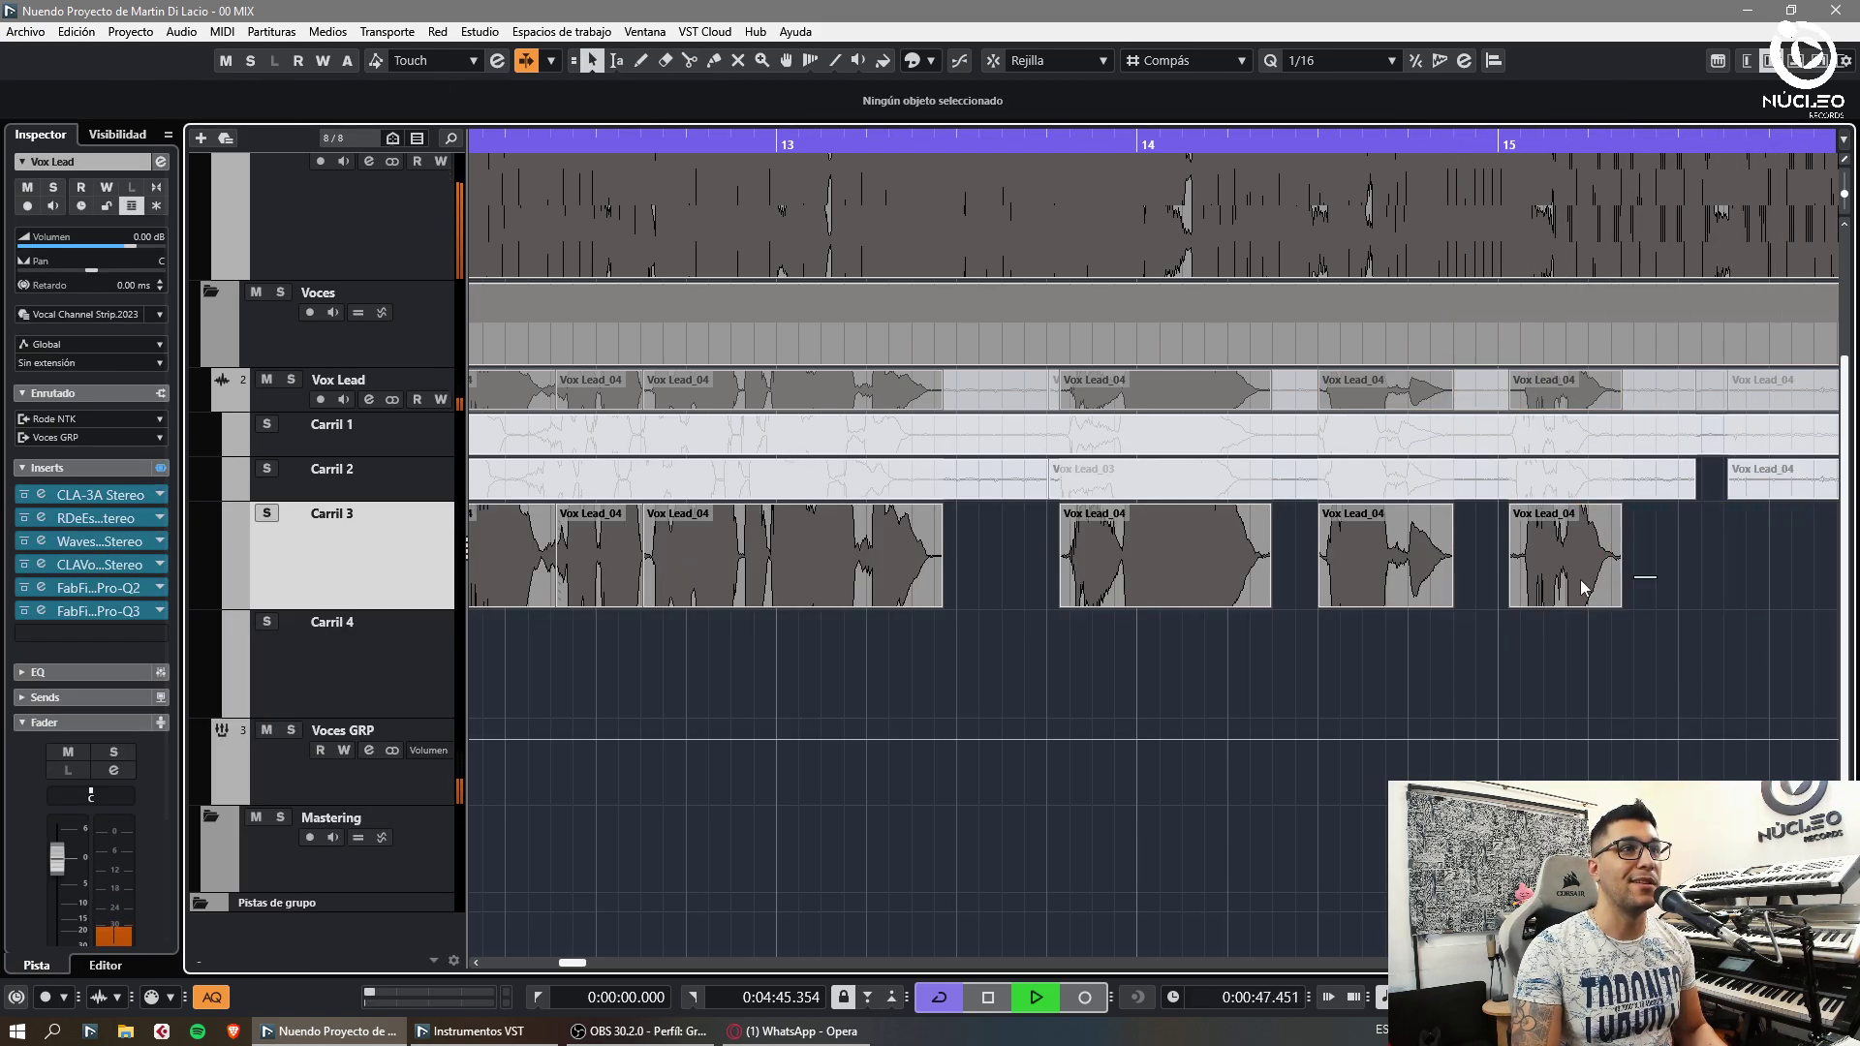
Add fades to the cut Vox Lead_04 pieces at 14.3 and 15.1 and to the Vox Lead_03 clips at bar 16 and just before bar 17
left_click_drag(1581, 586, 1322, 510)
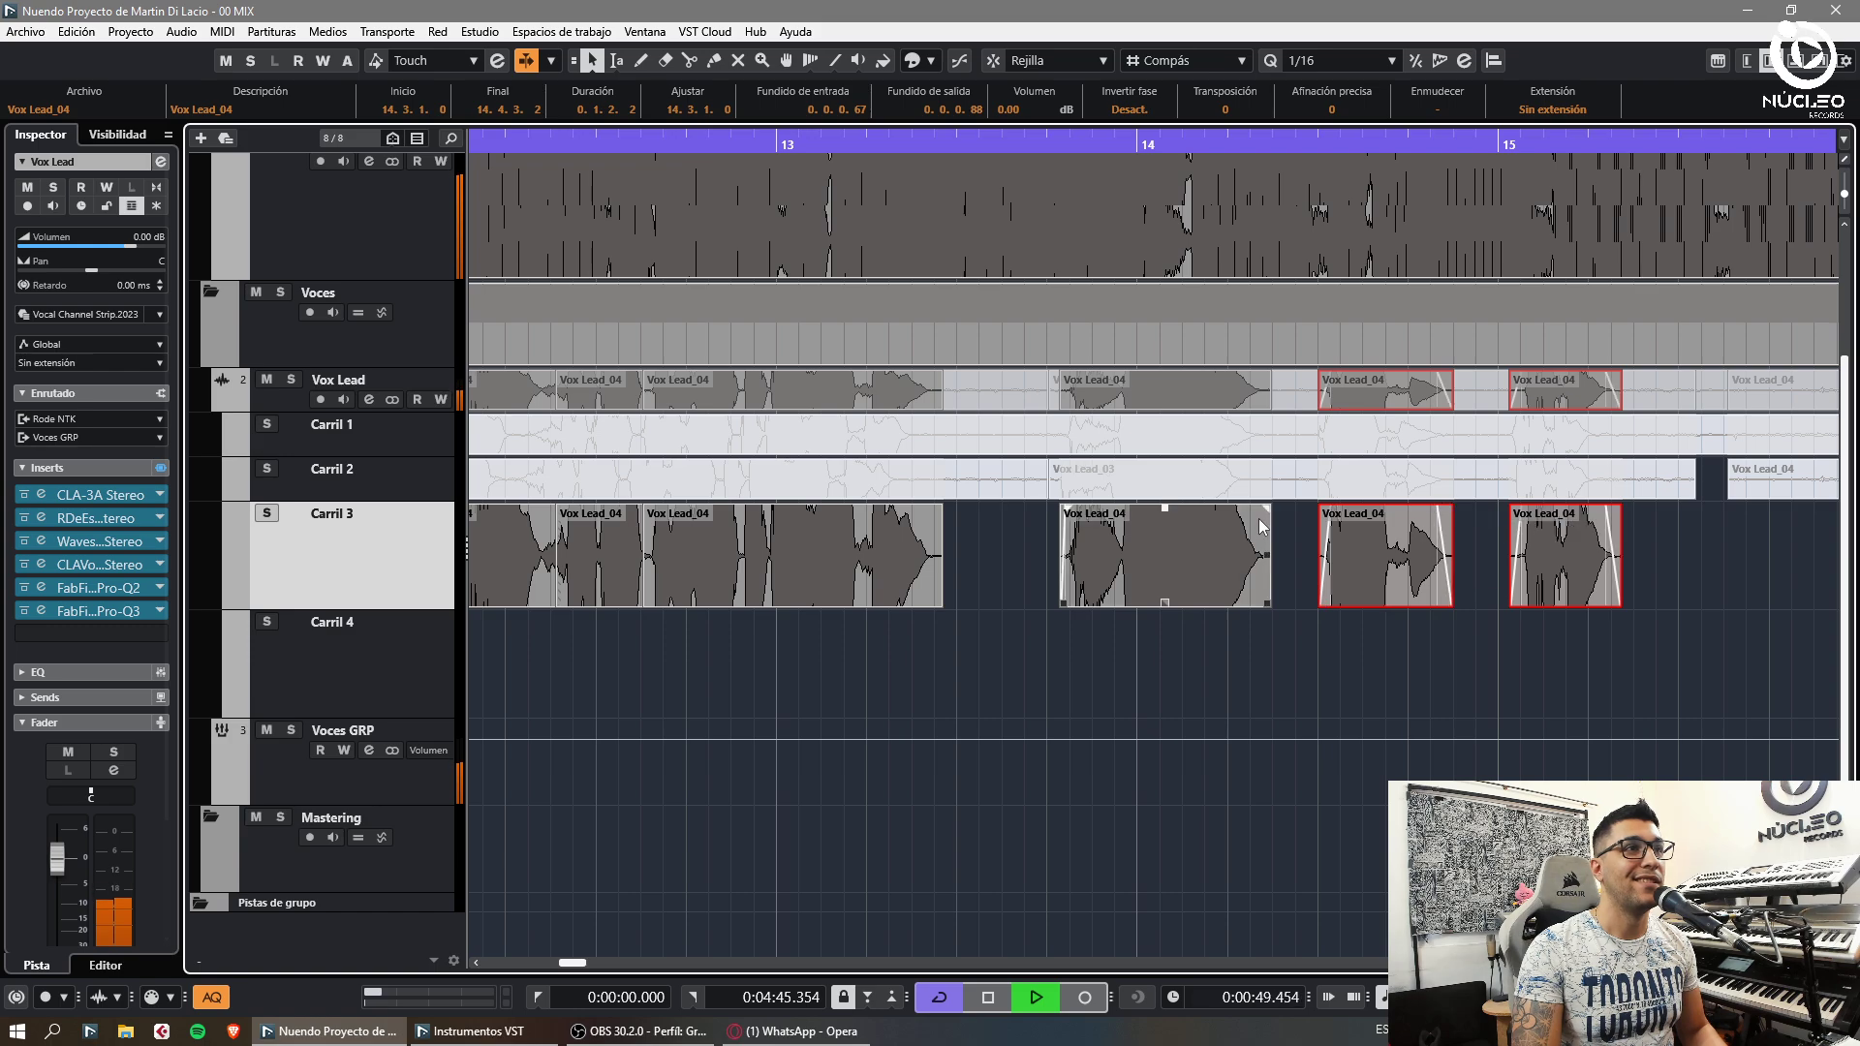
left_click_drag(1037, 507, 983, 507)
left_click_drag(814, 507, 819, 508)
key("space")
left_click_drag(1135, 508, 1142, 508)
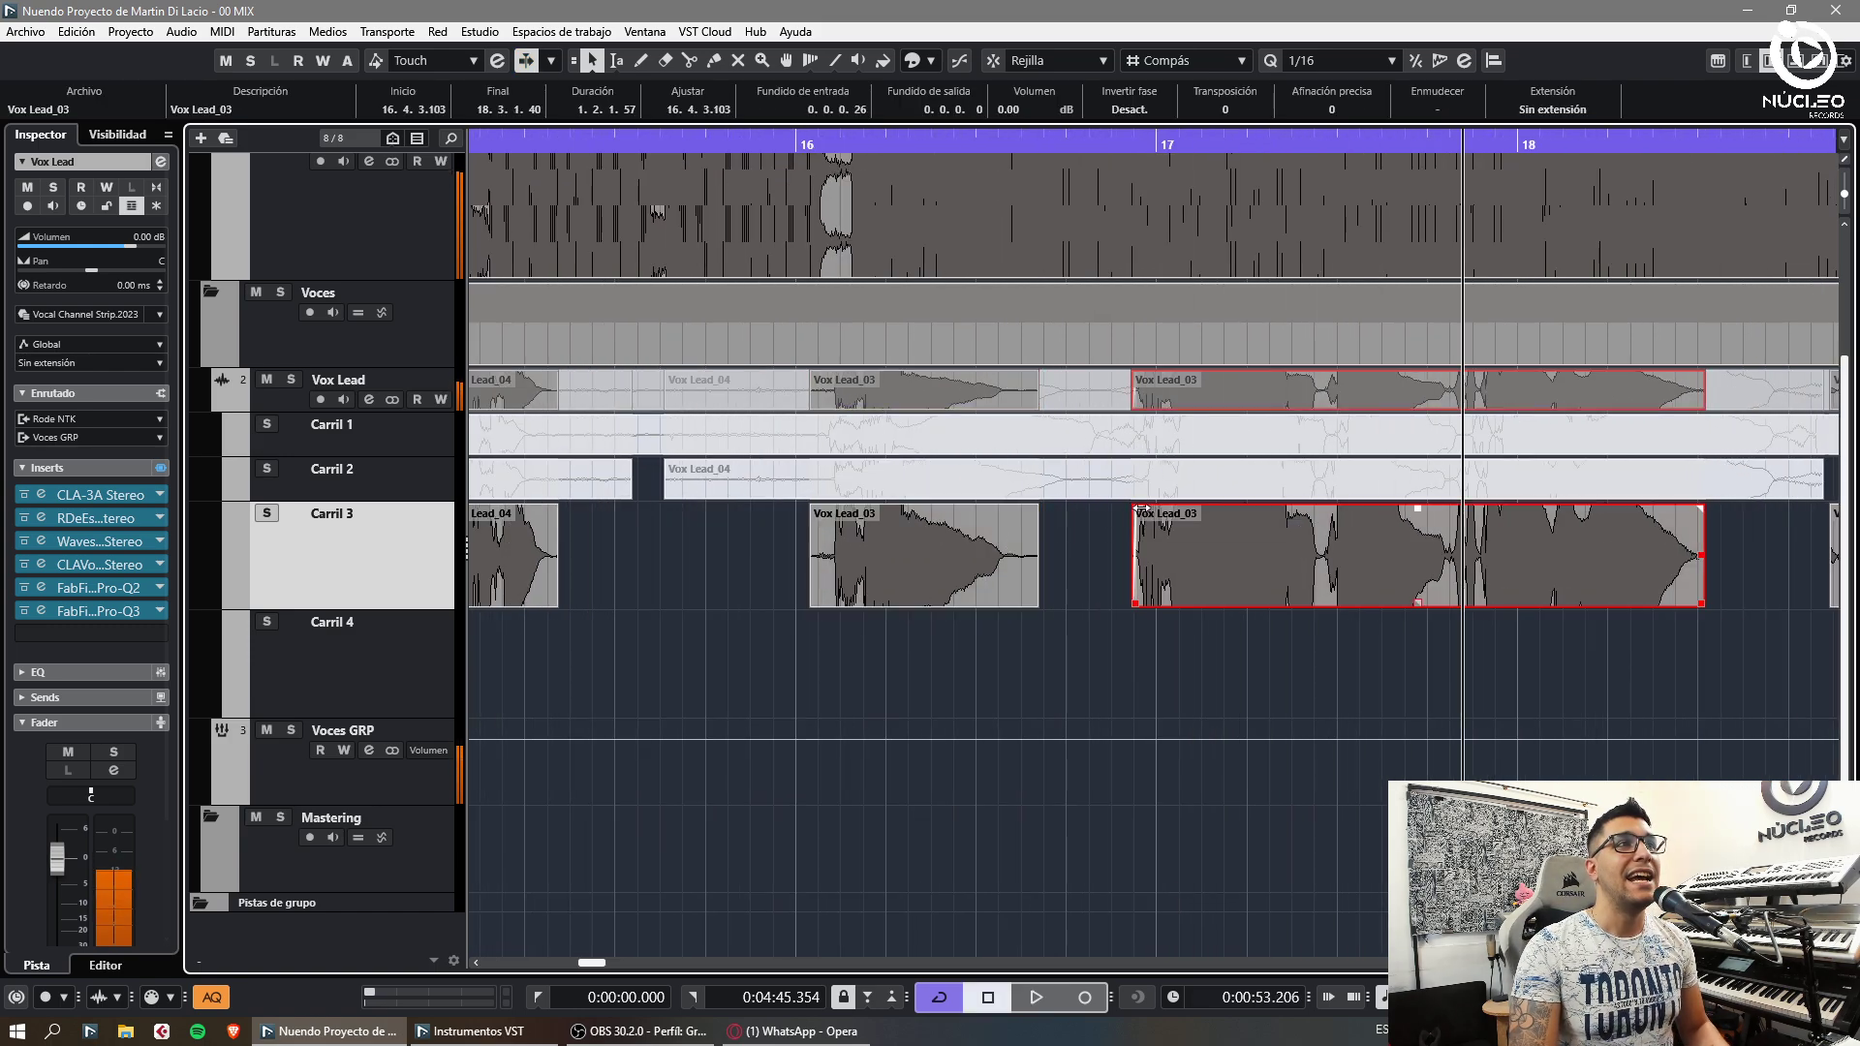
key("g")
left_click(1610, 636)
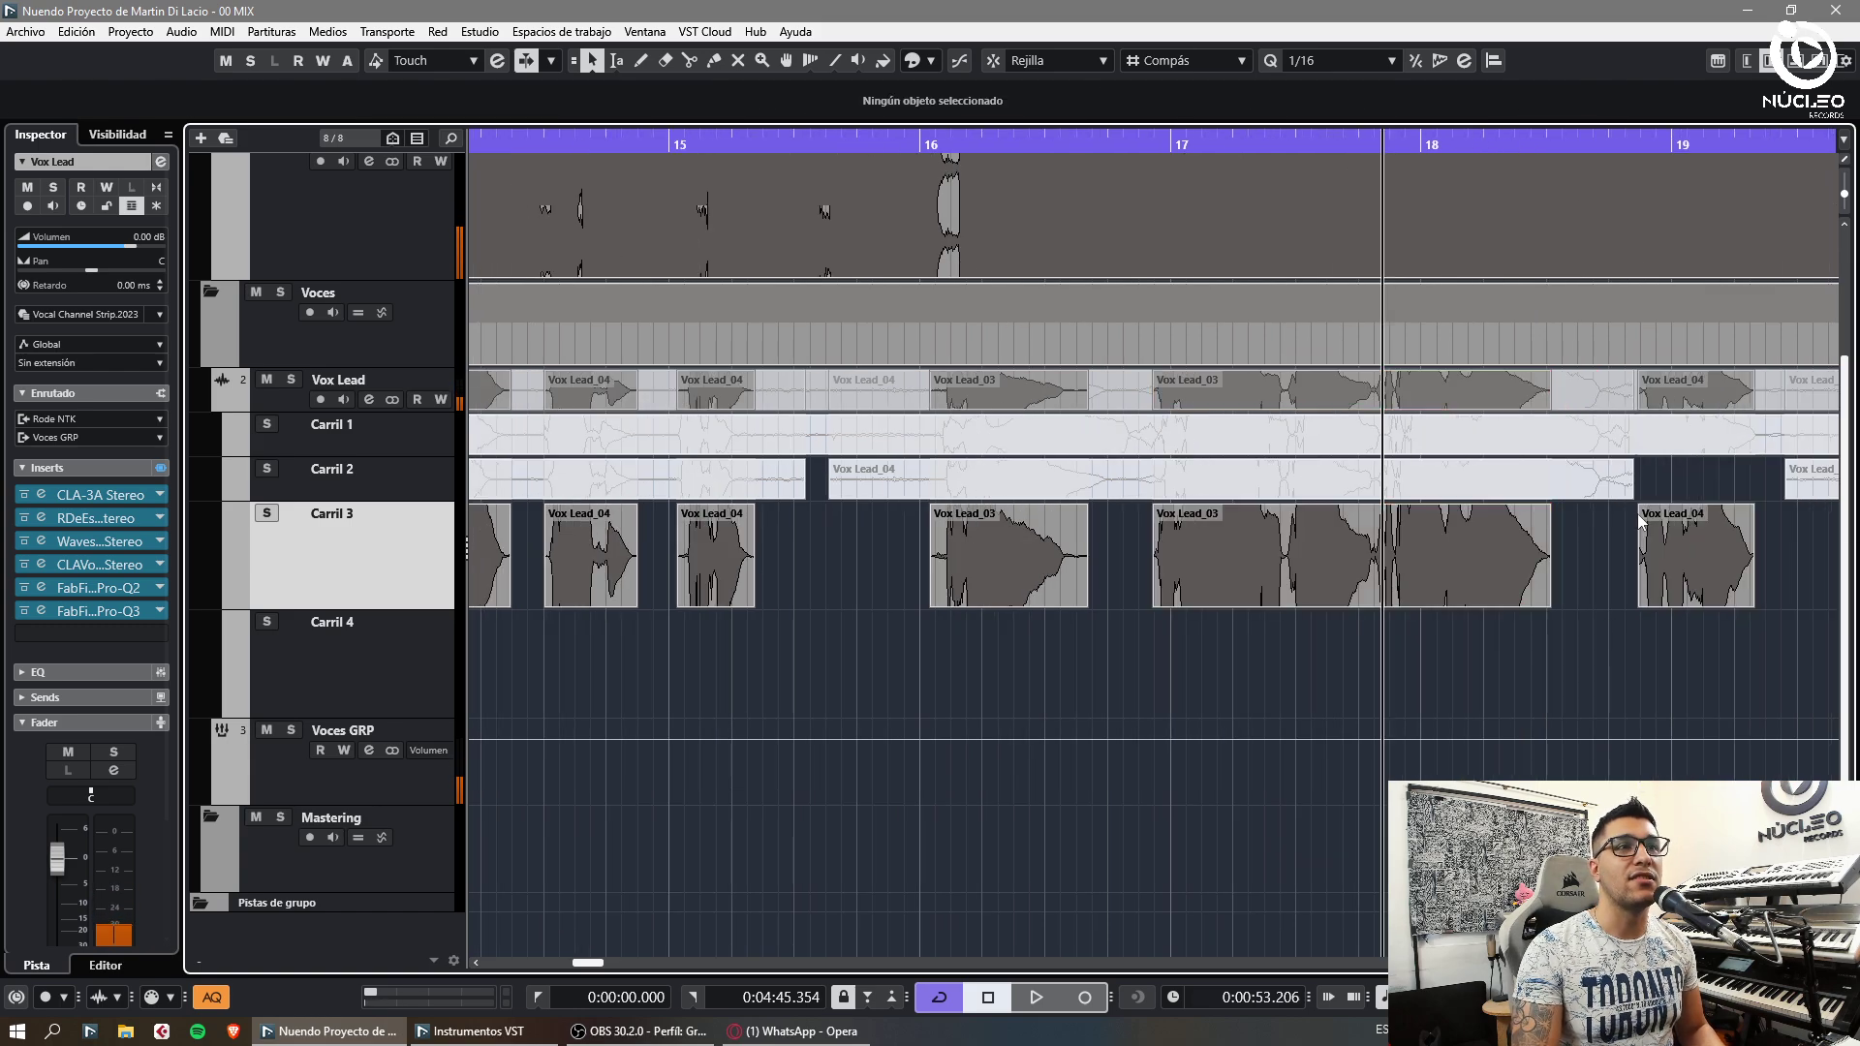
Fade the Vox Lead_04 clip just before bar 19 in and out, and resume playback from before bar 18
left_click_drag(1642, 507, 1747, 508)
left_click(1690, 484)
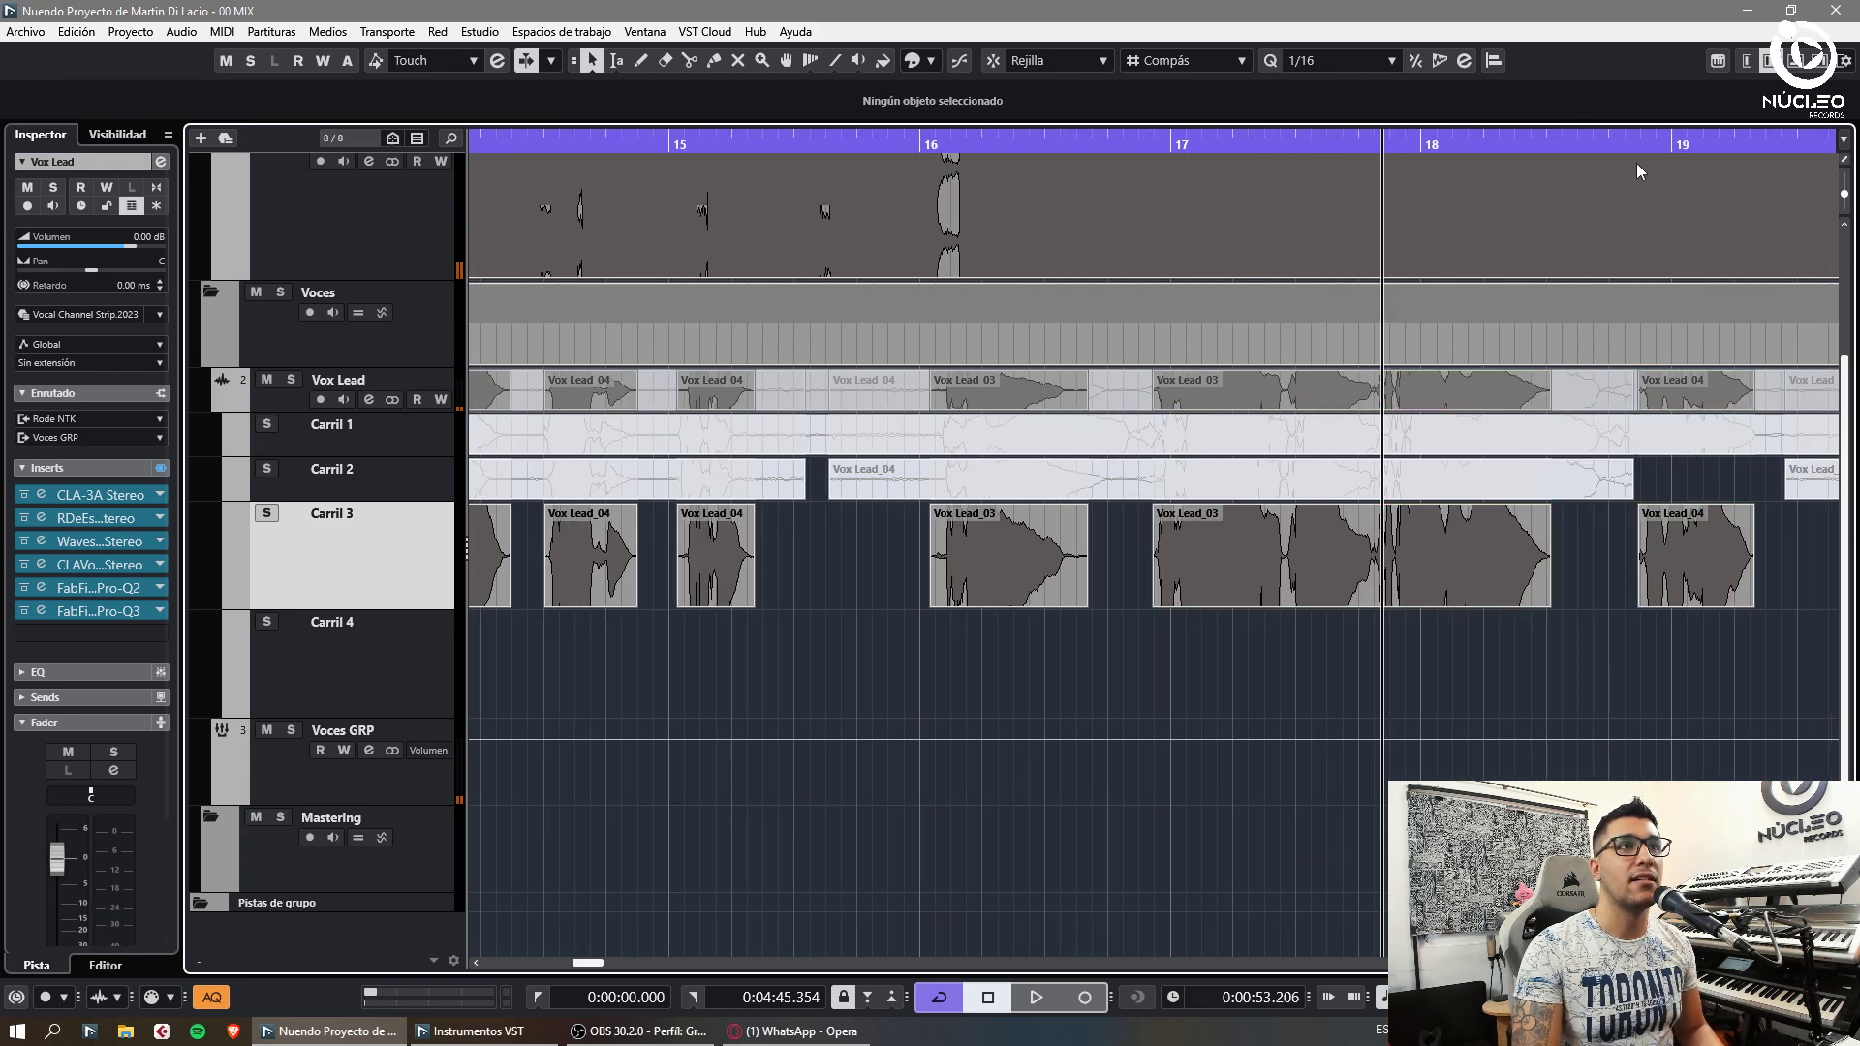
key("g")
key("g")
key("h")
key("h")
key("h")
key("space")
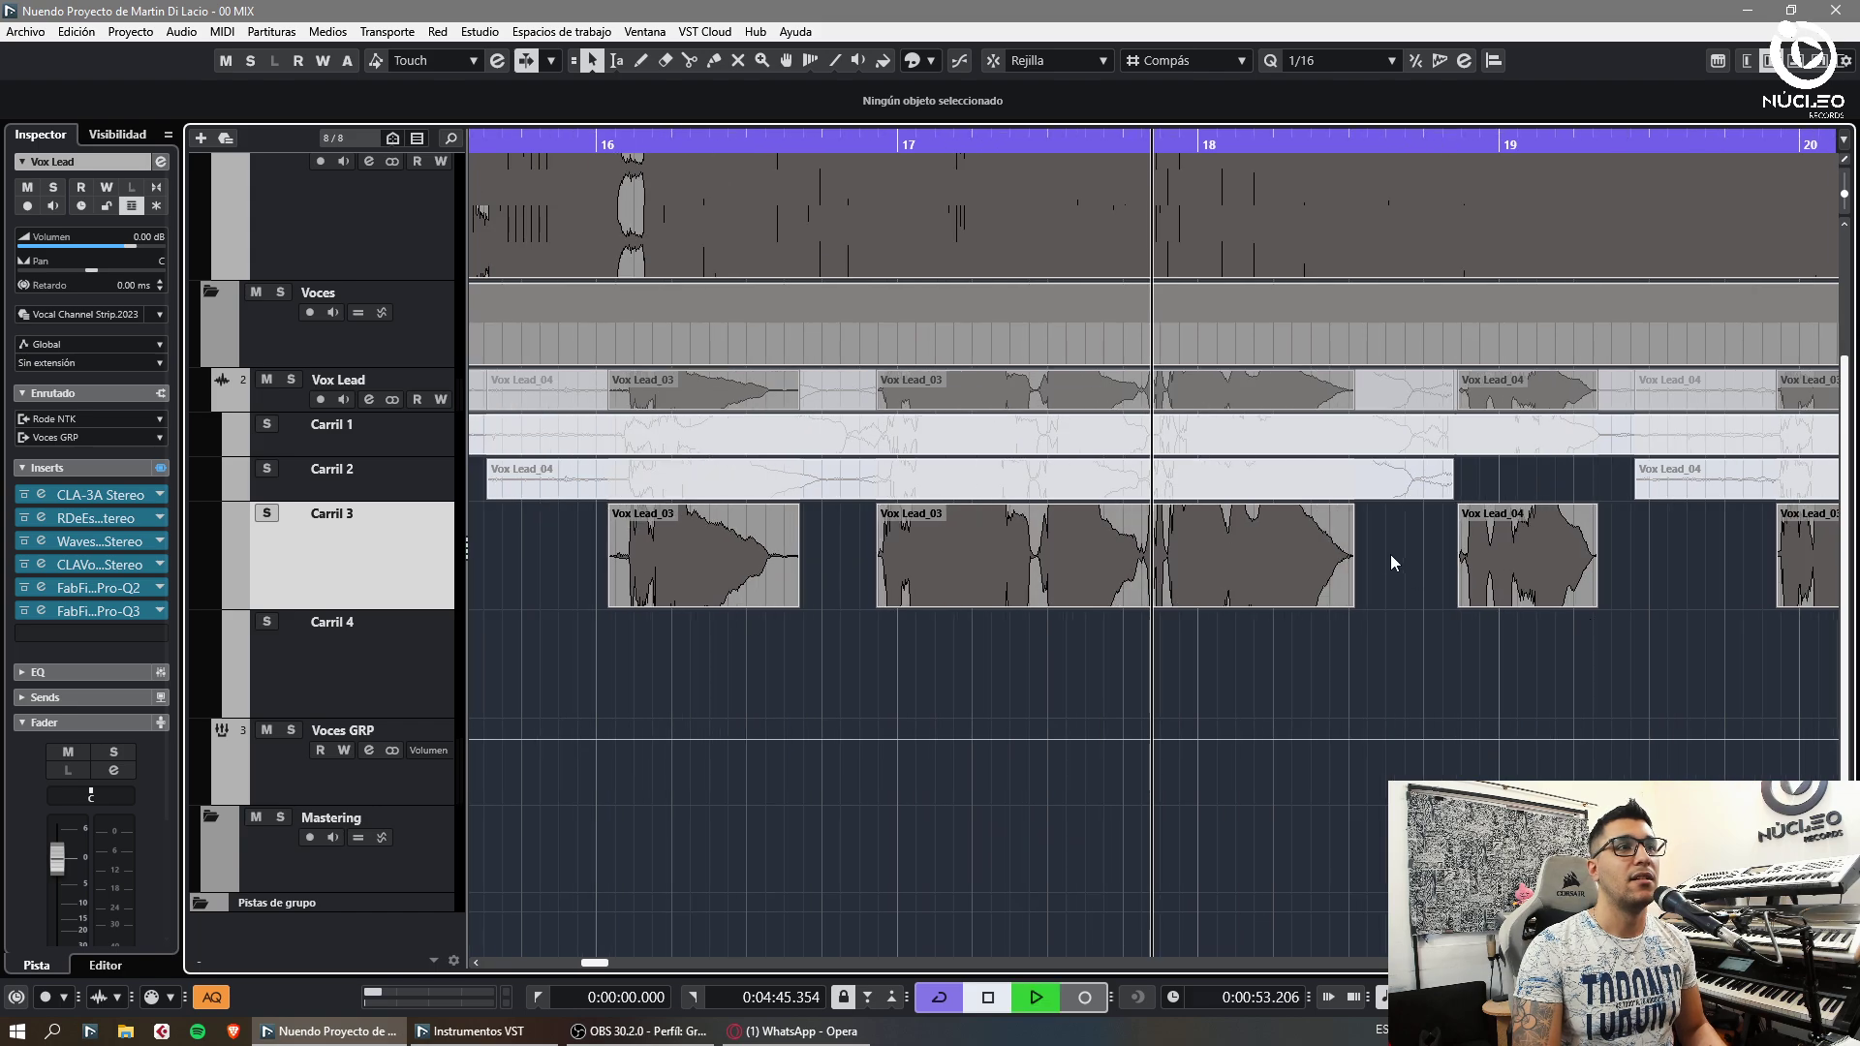
key("space")
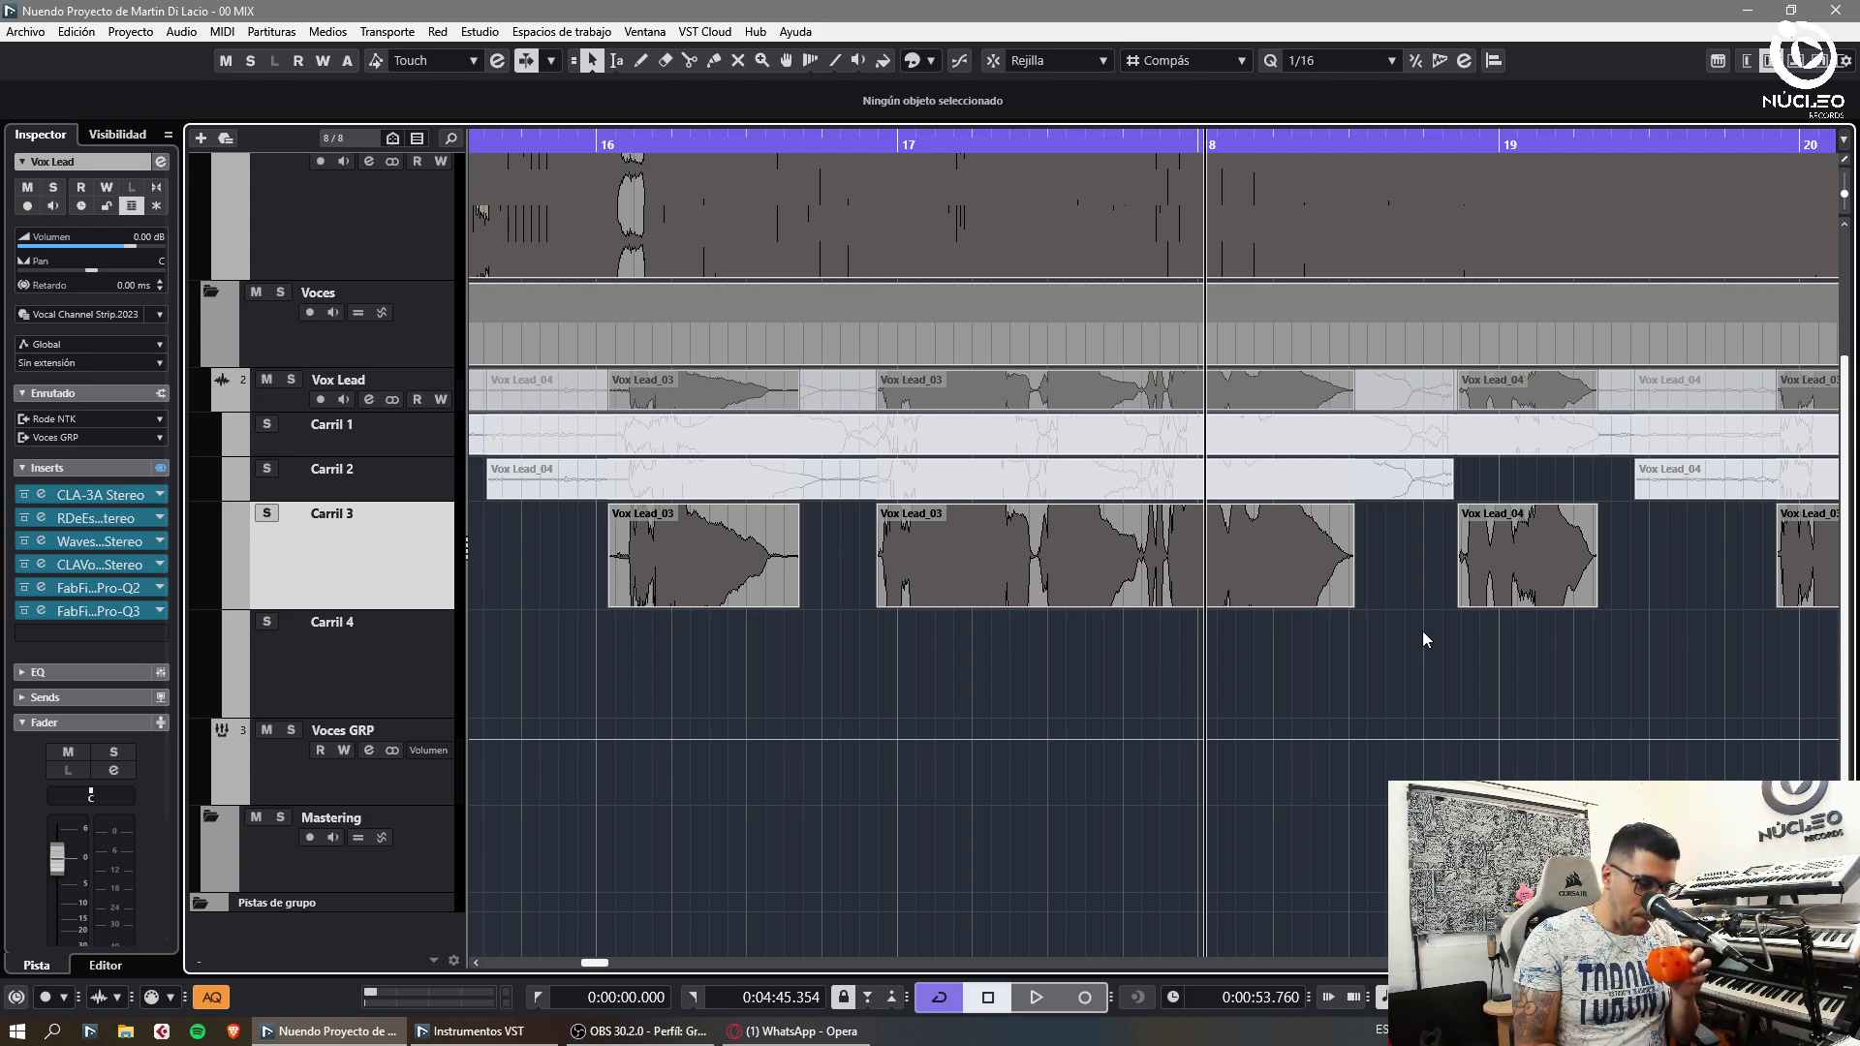
key("space")
key("g")
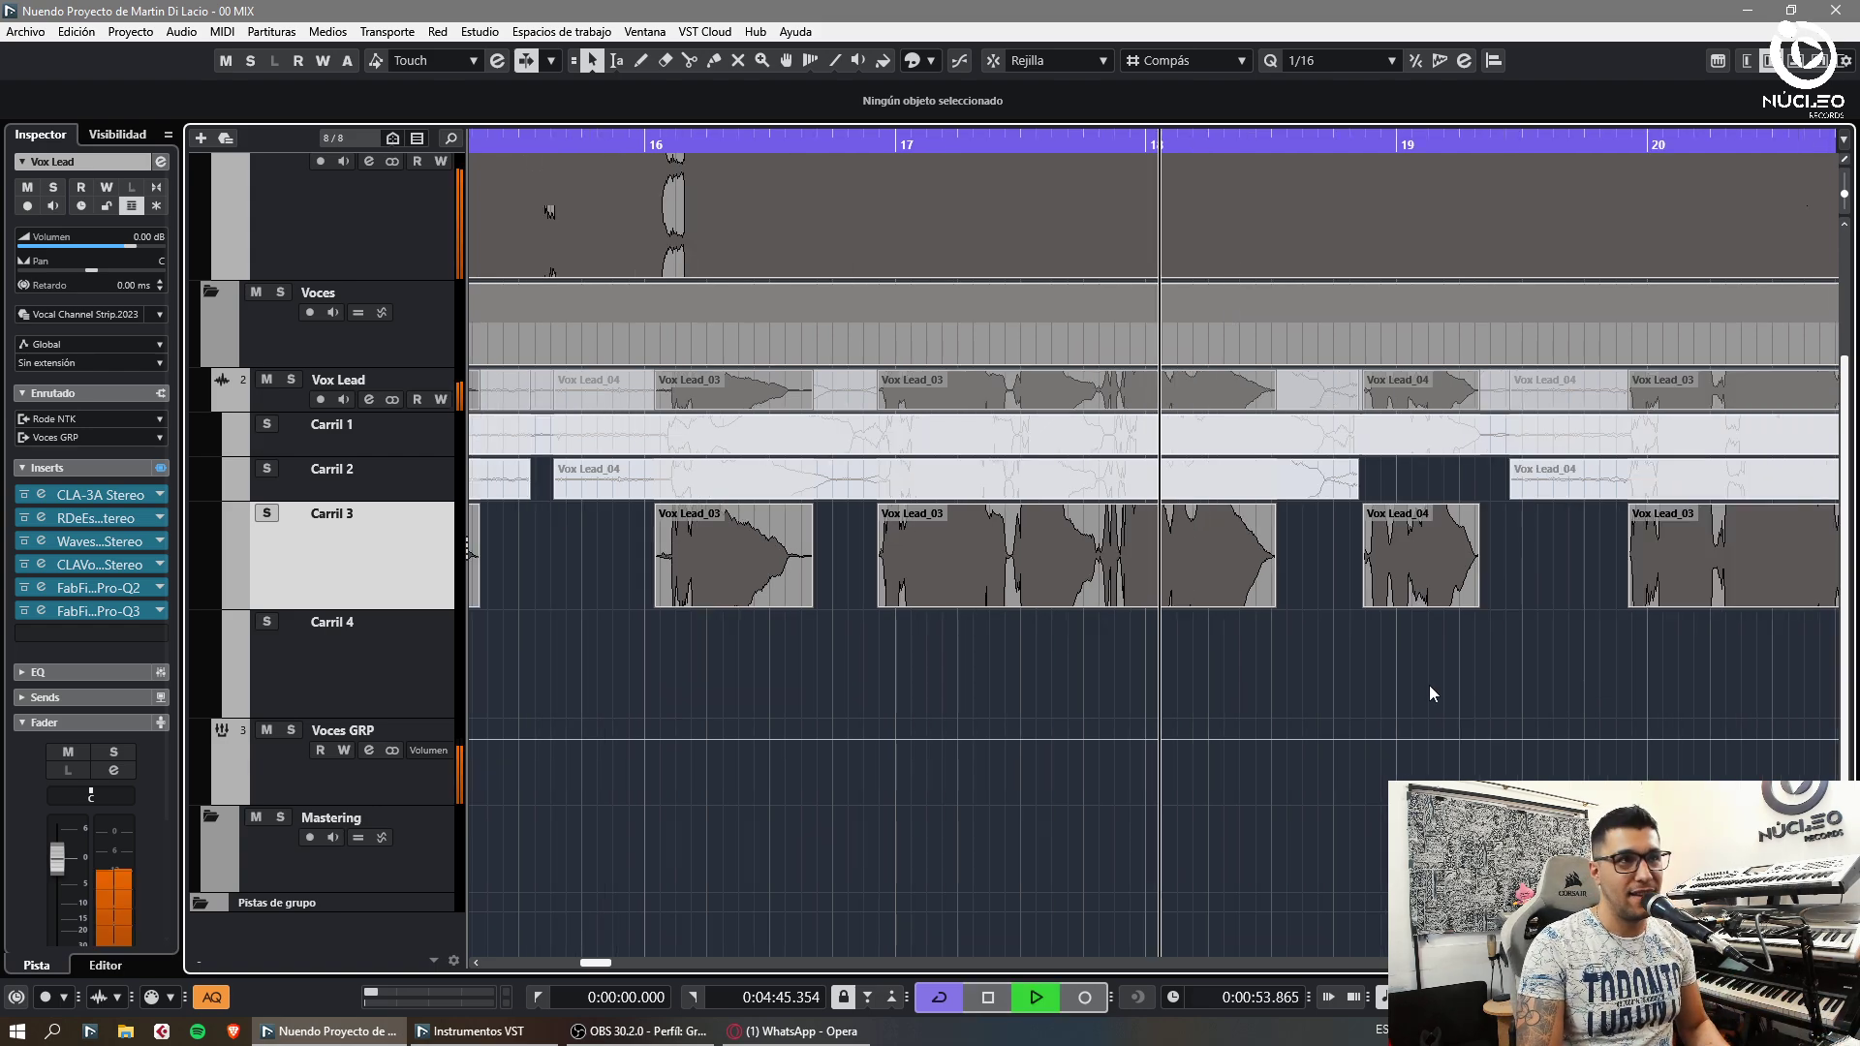
key("f")
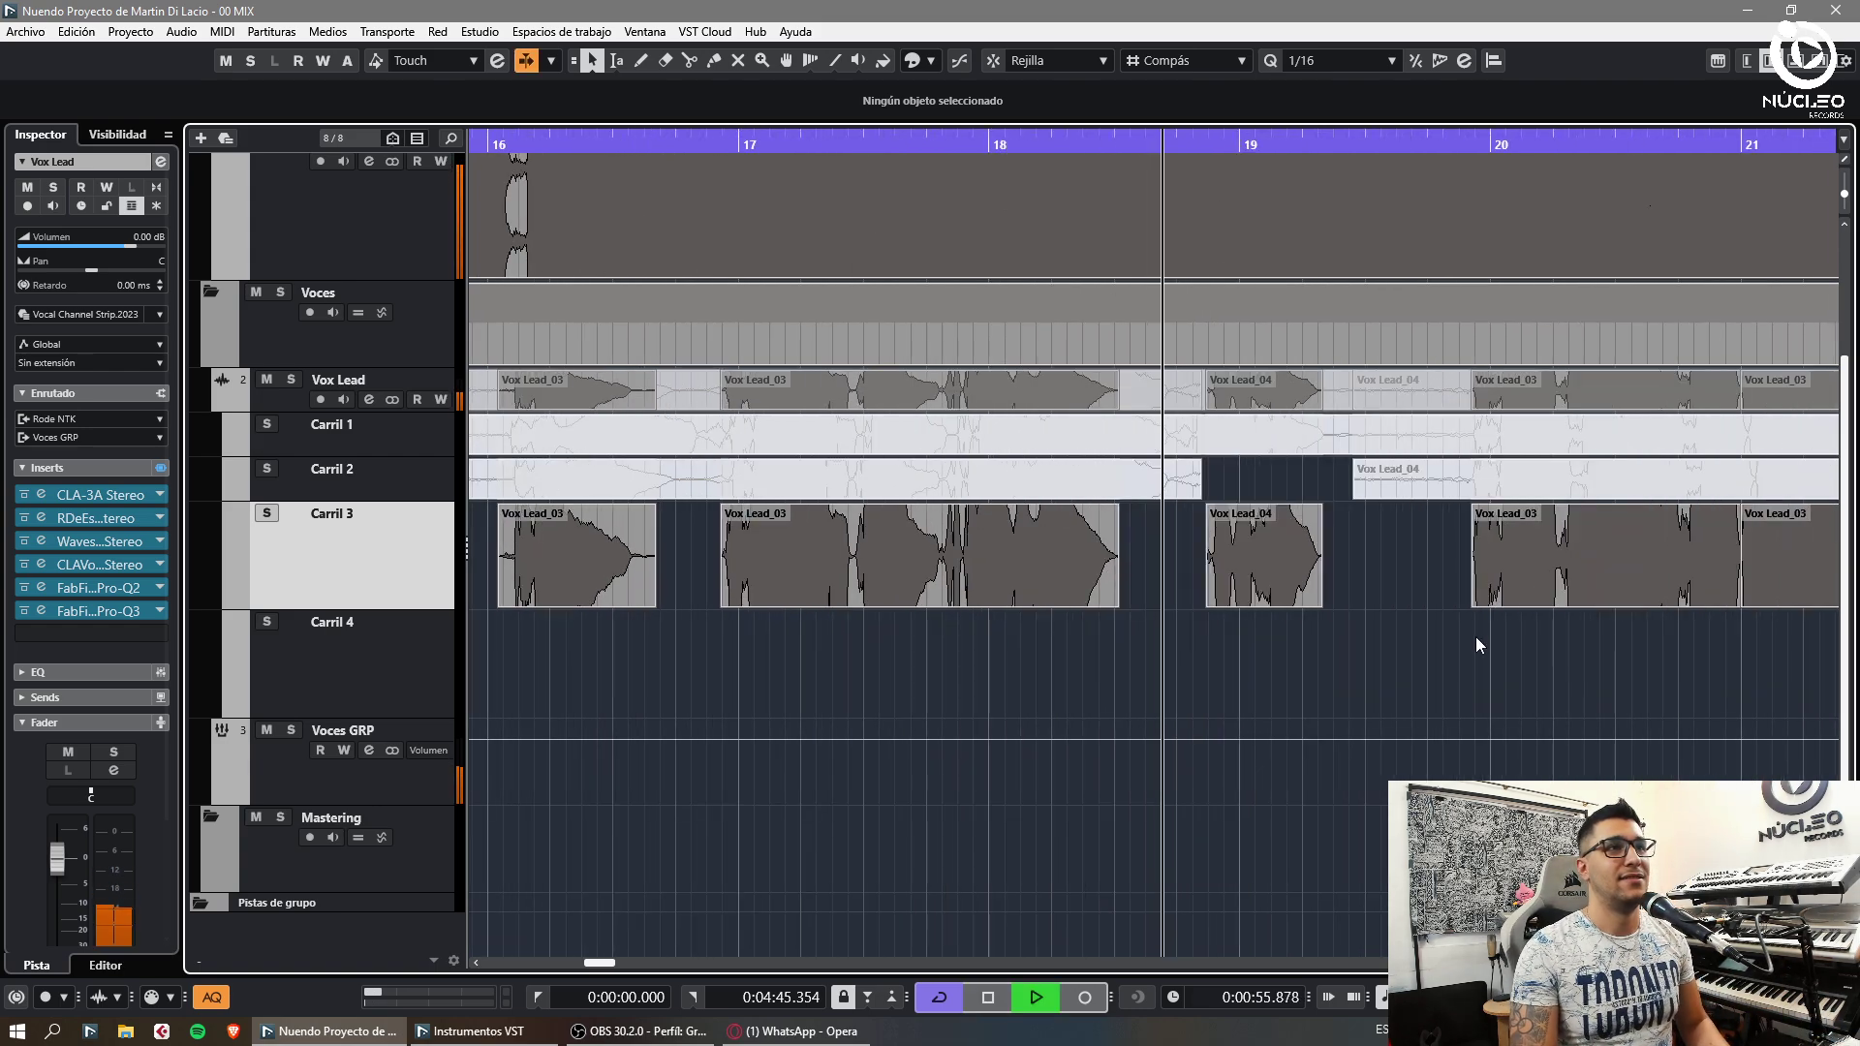
Extend the Vox Lead_03 clip's start just before bar 20 slightly earlier and give it a short fade-in
left_click(1491, 601)
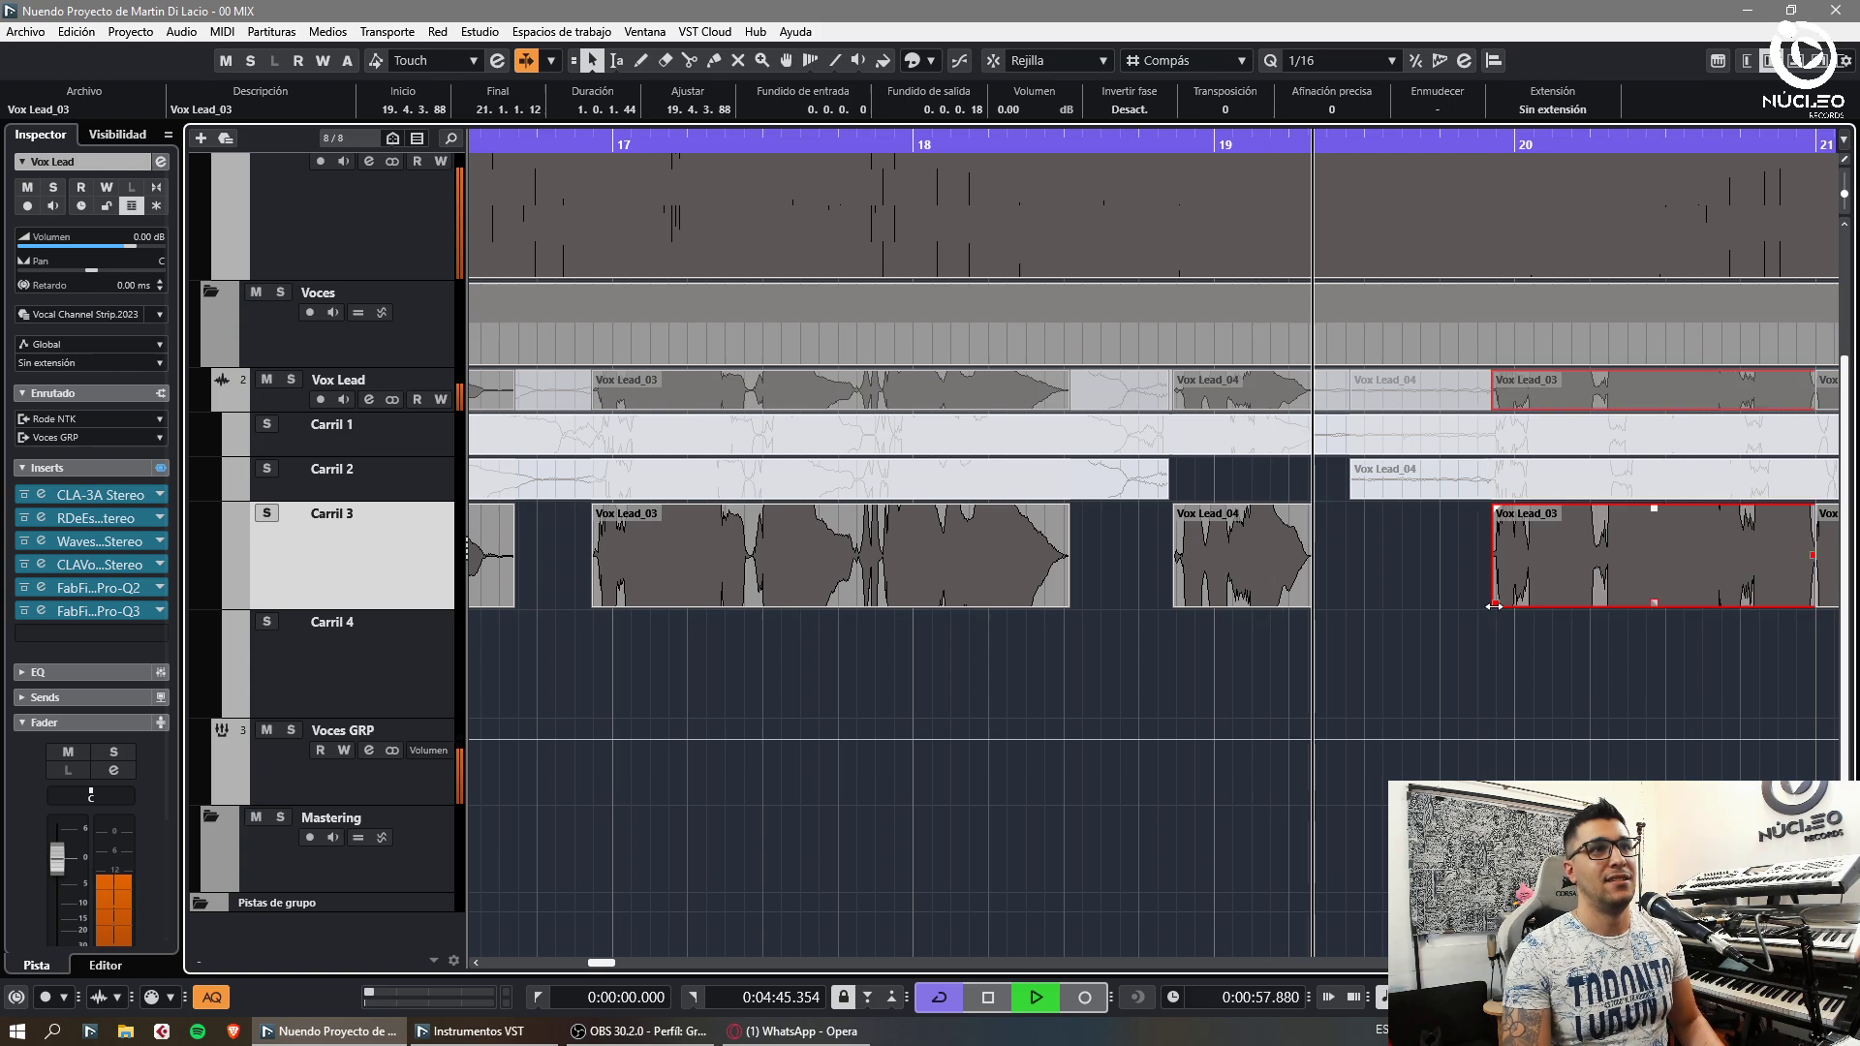
left_click_drag(1494, 607, 1481, 605)
left_click_drag(1485, 508, 1497, 511)
key("g")
left_click(1504, 643)
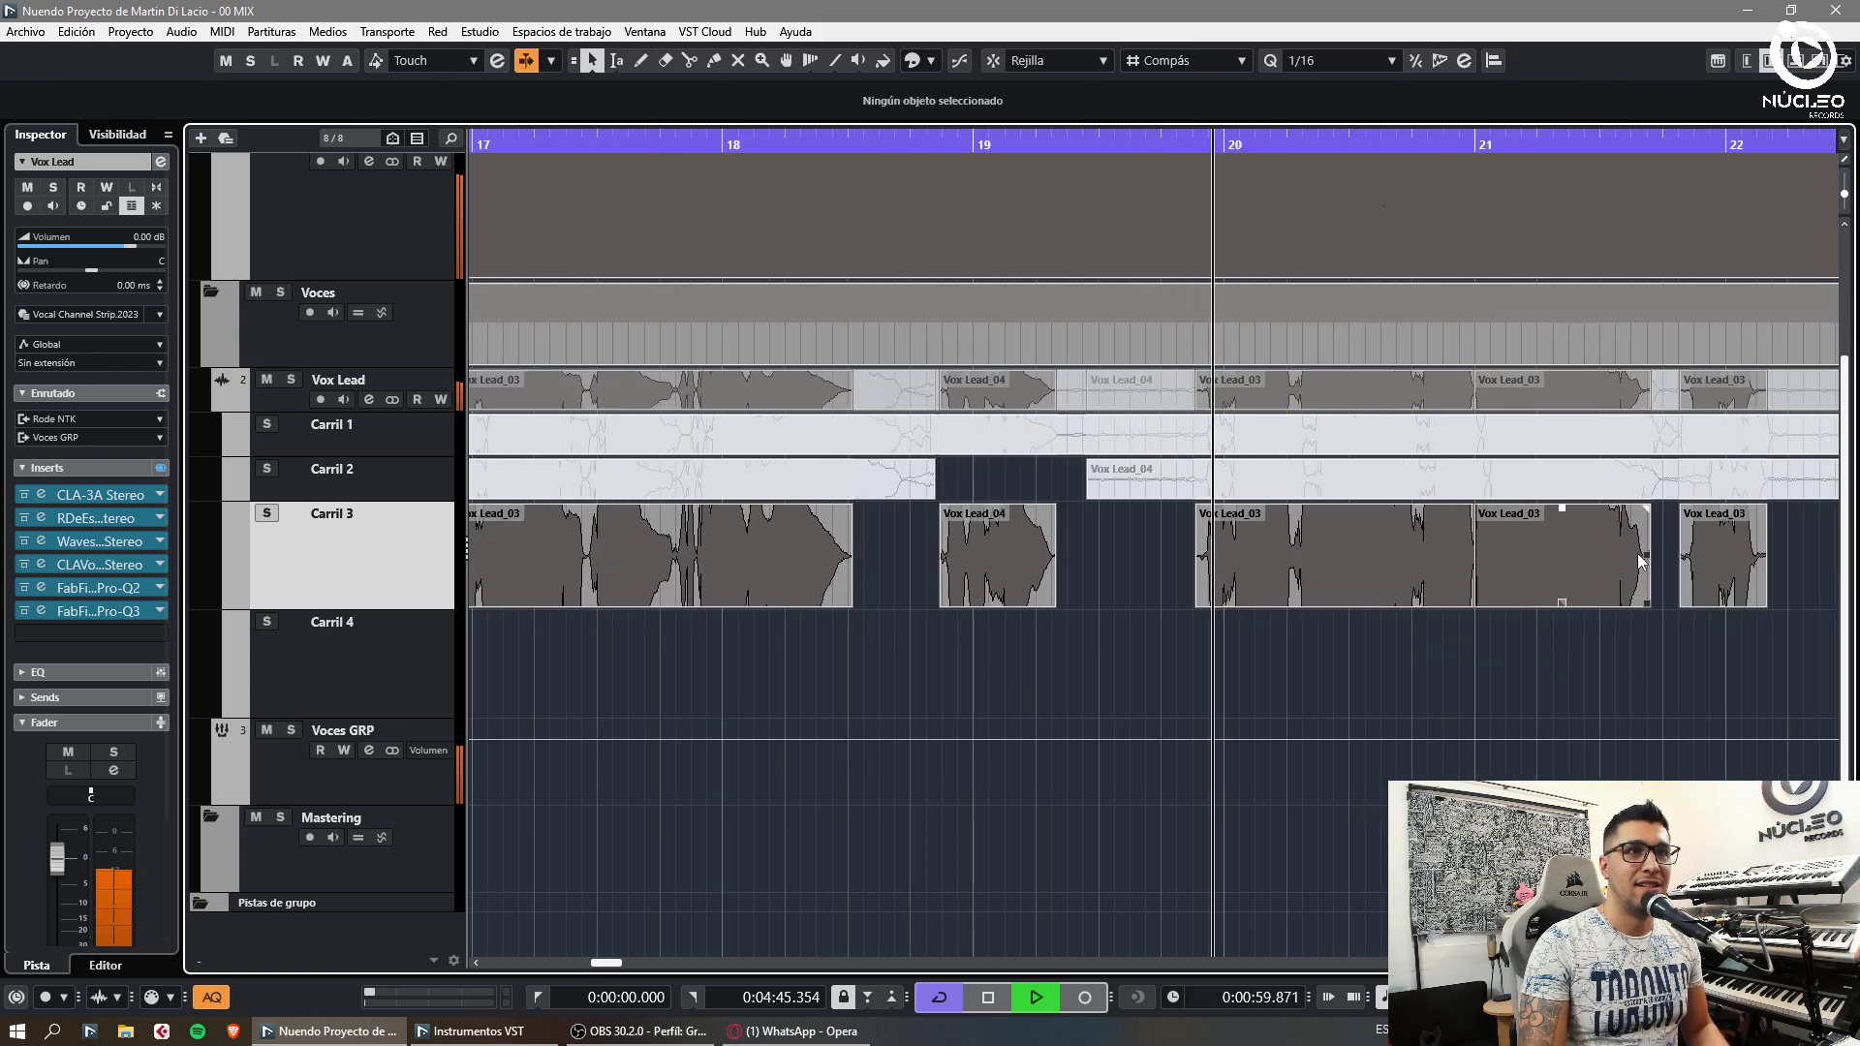
Fade out the Vox Lead_03 clip that starts at bar 21 and add a short fade-in to the clip at 21.4.2
left_click(1643, 509)
left_click(1687, 511)
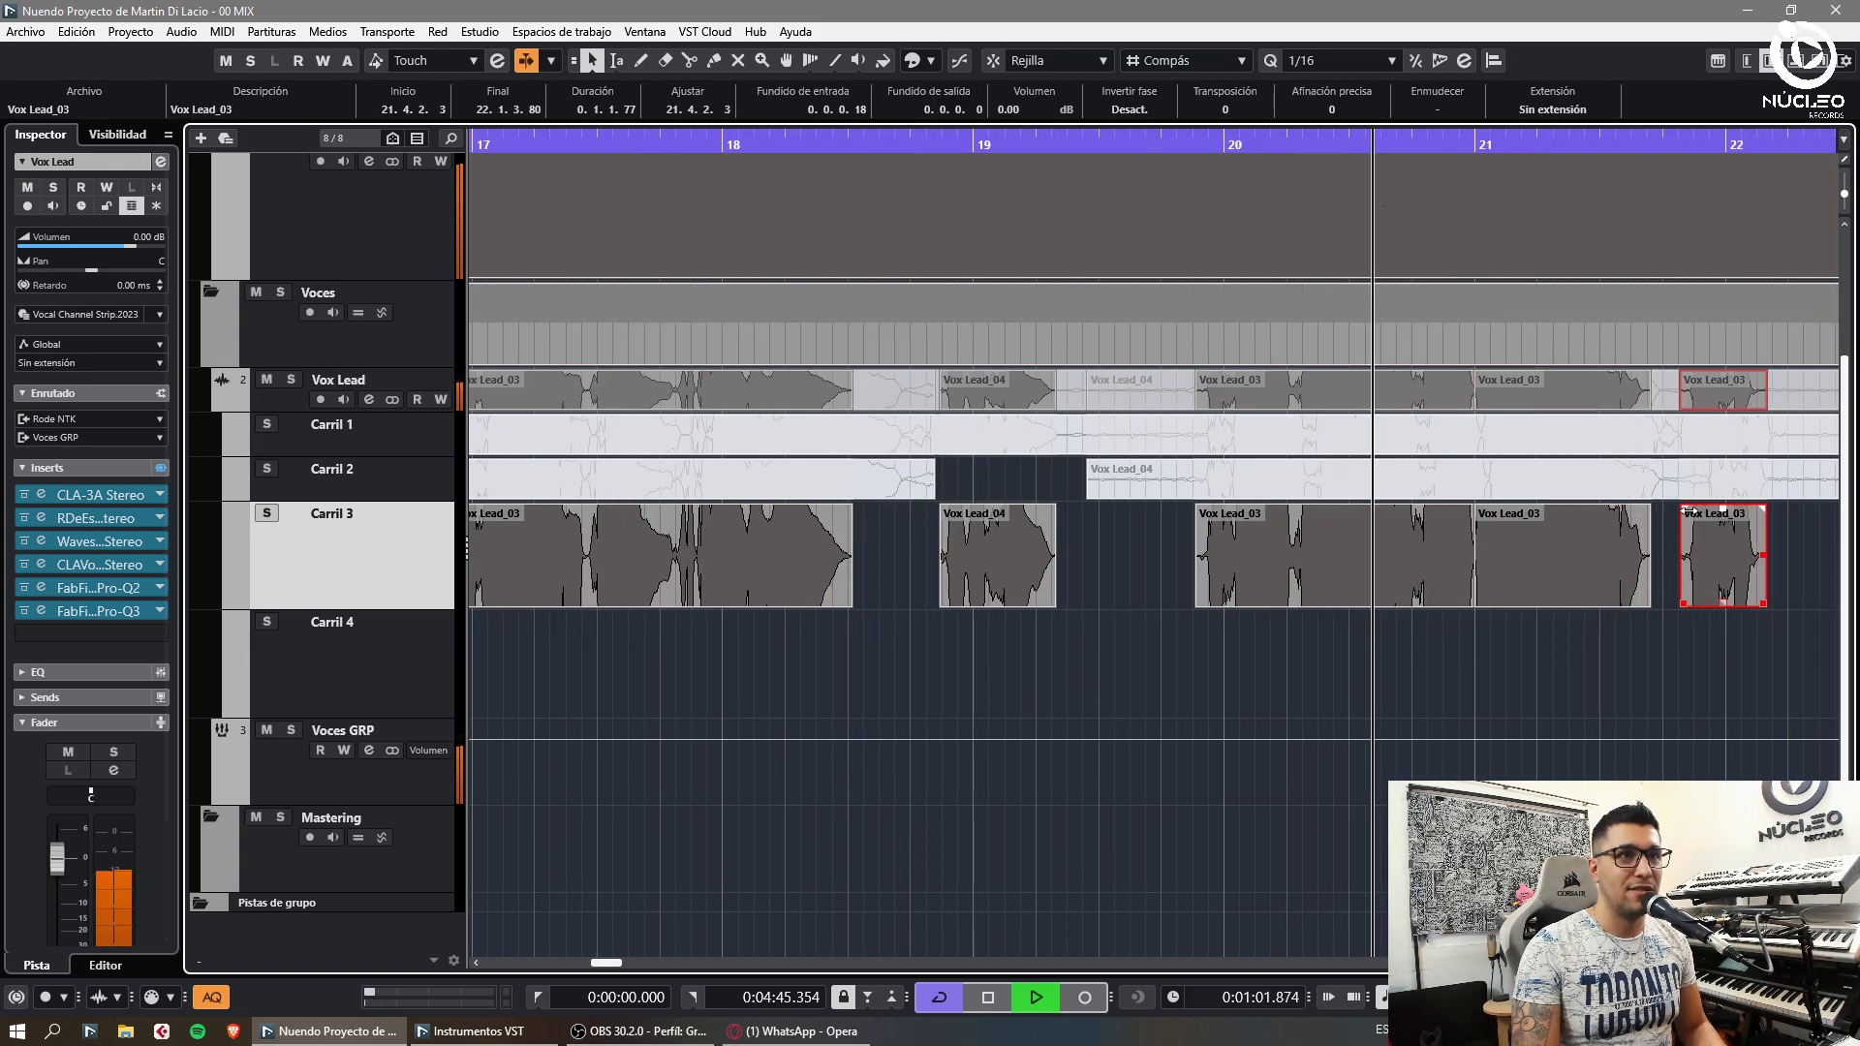
key("g")
left_click(1556, 672)
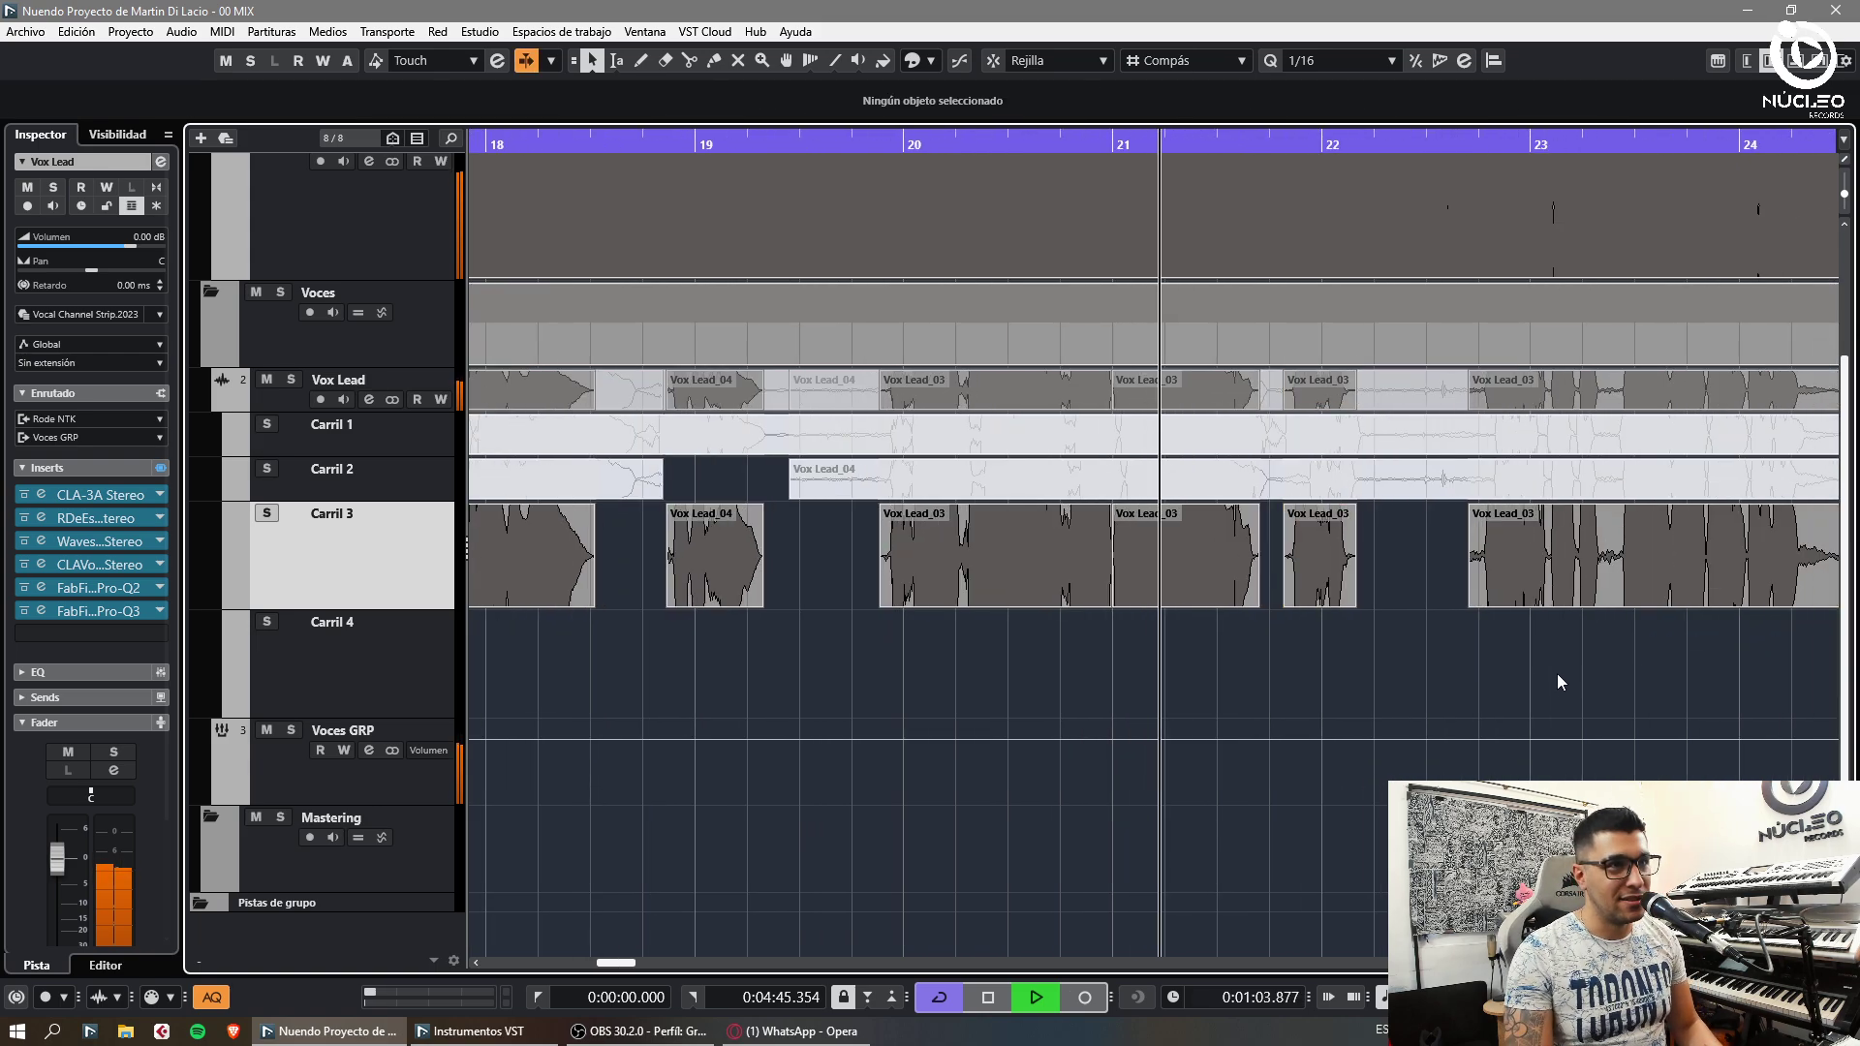
Add a short fade-in to the Vox Lead_03 clip starting at 22.3.4
left_click_drag(1474, 511, 1479, 513)
key("g")
key("h")
key("h")
key("h")
key("h")
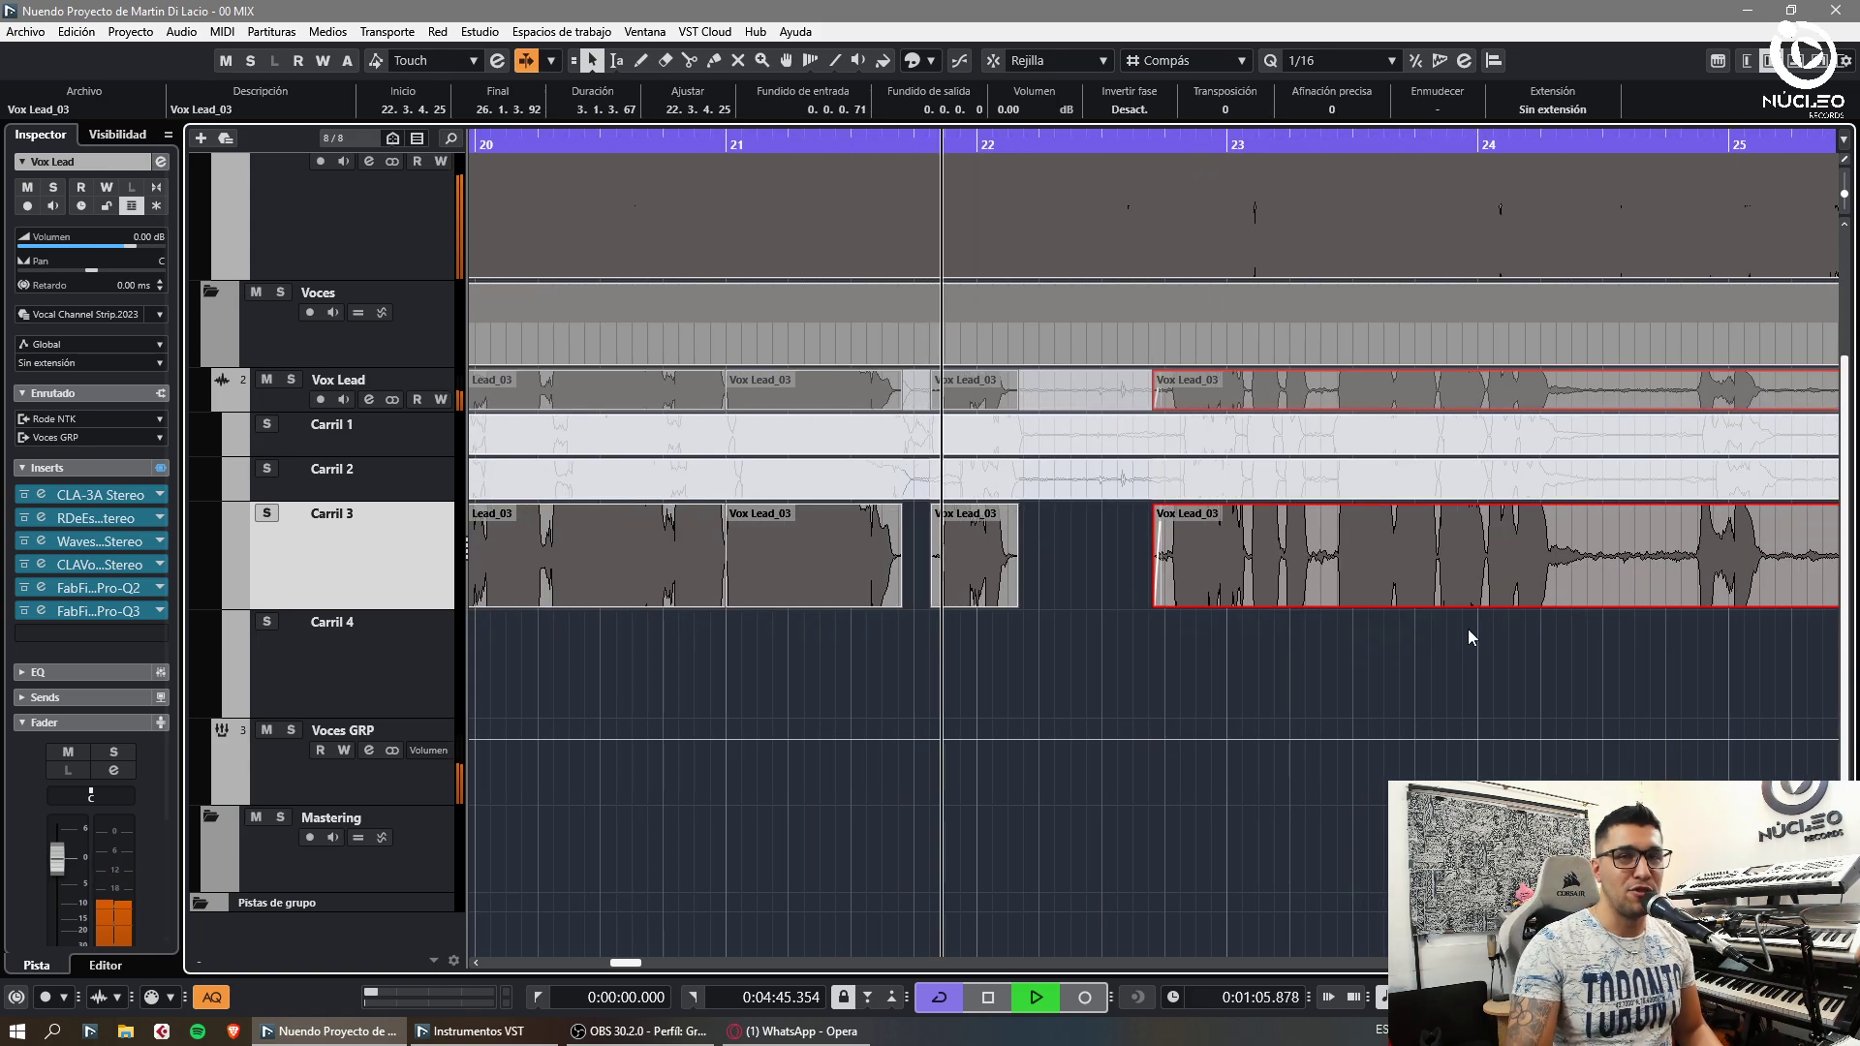
key("h")
key("h")
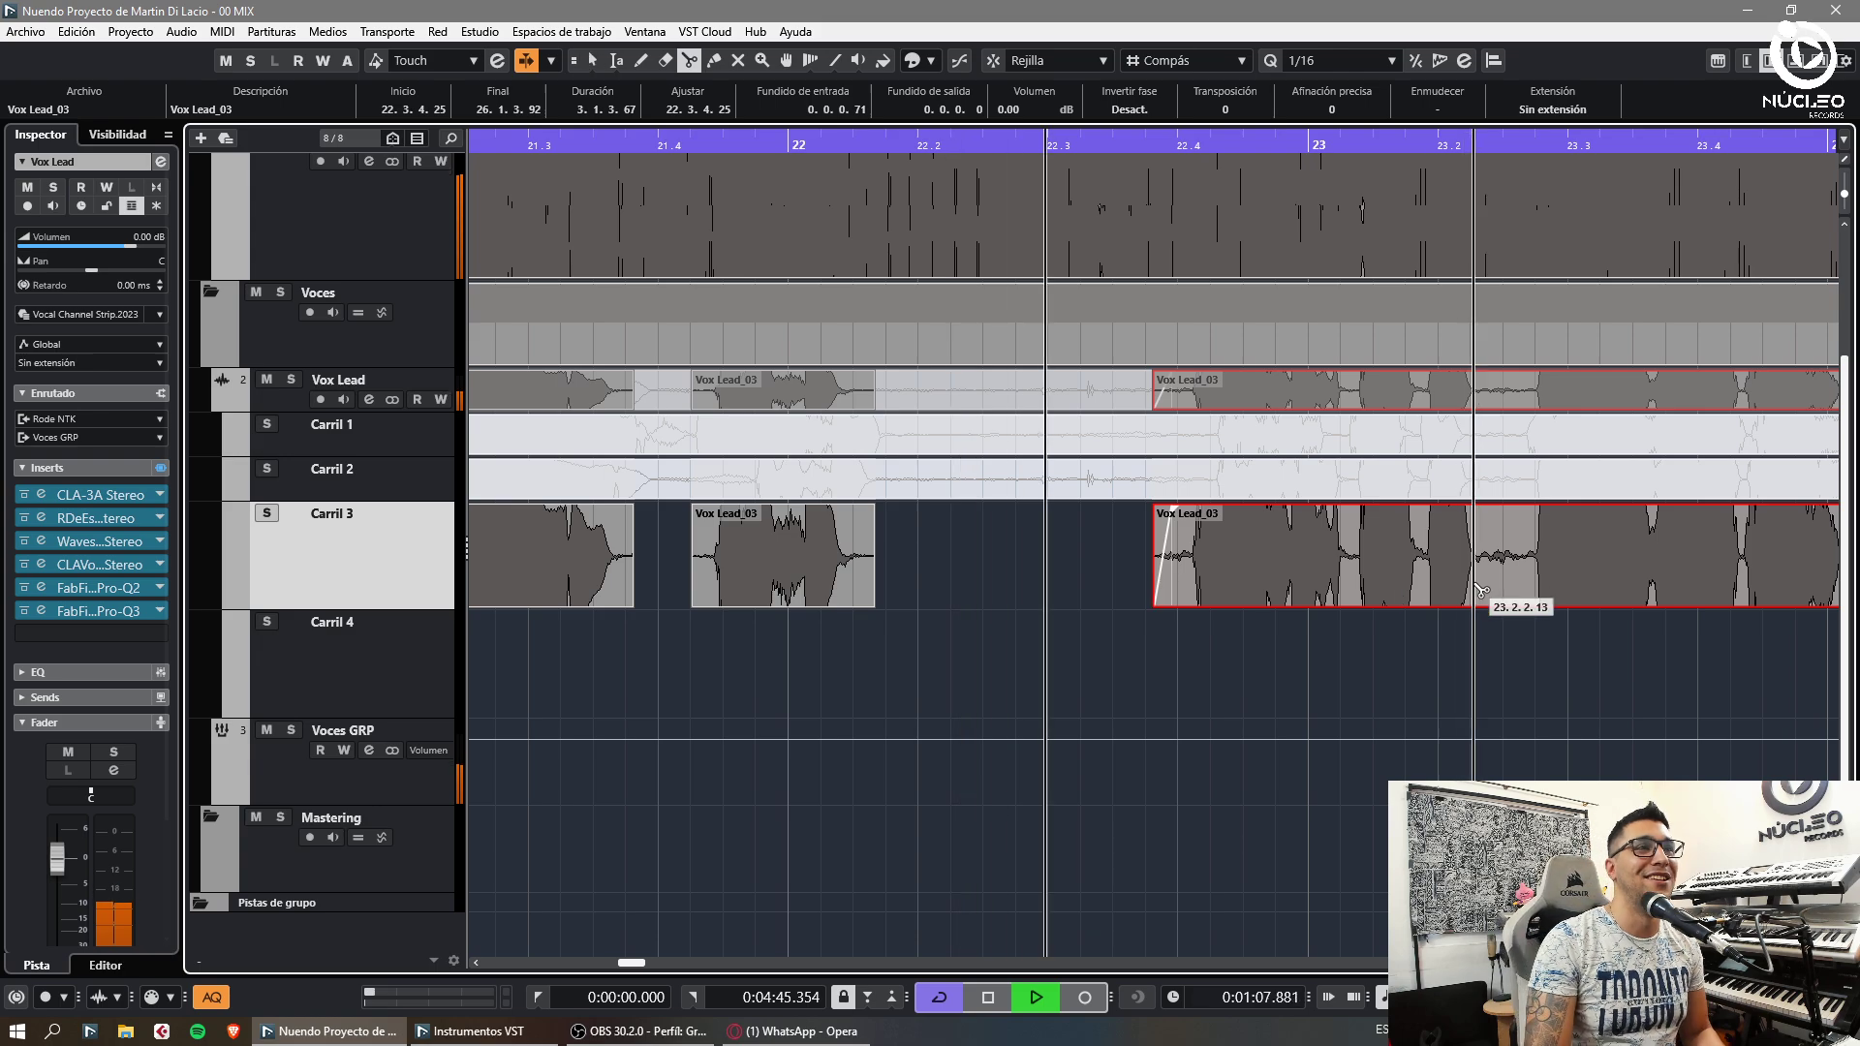
Cut out and delete the quiet section between 23.2.2 and 23.2.3, and fade the clip edges on both sides of it
left_click(1473, 585, "alt")
left_click(1525, 585, "alt")
left_click(1503, 577)
key("Delete")
left_click(1463, 507)
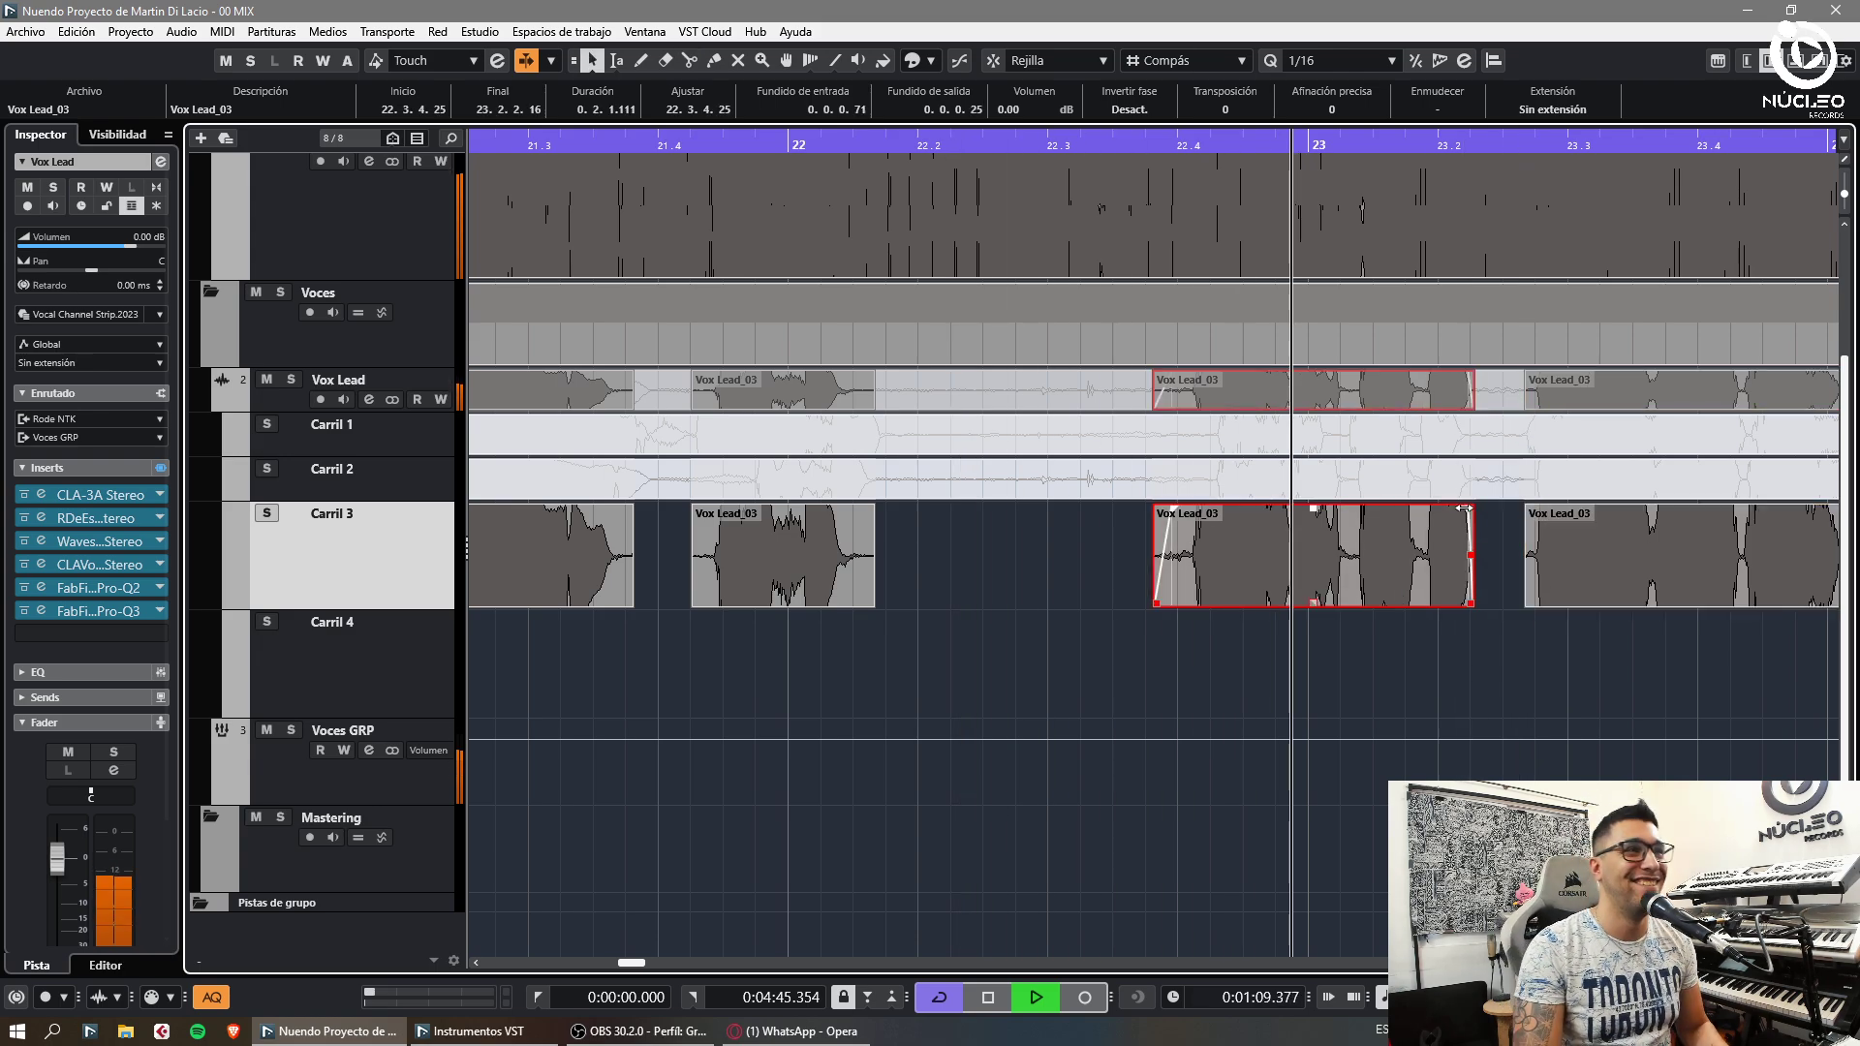
left_click(1542, 524)
key("g")
Split the Vox Lead_03 clip at 24.2.3, before and after bar 25, and at 25.3.3, and delete the two quiet pieces
left_click(1603, 579, "alt")
key("g")
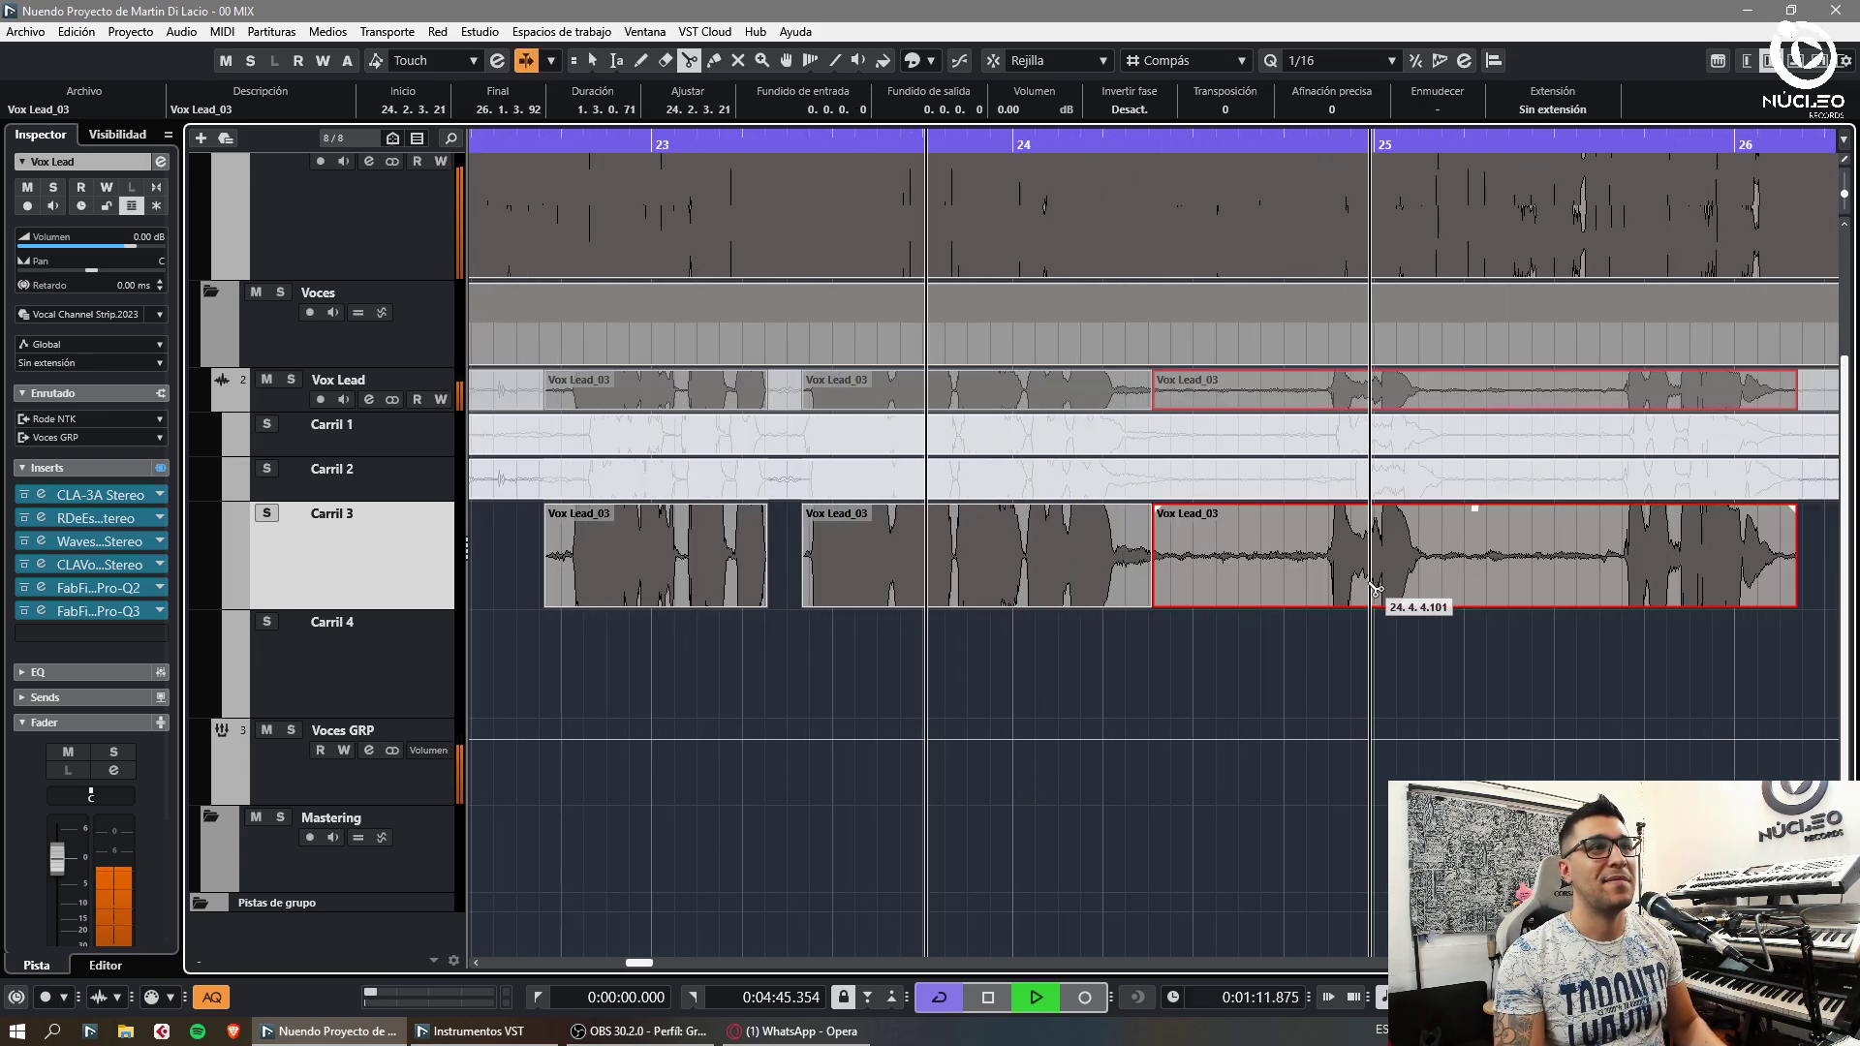
left_click(1323, 585, "alt")
left_click(1433, 578, "alt")
left_click(1611, 572, "alt")
left_click(1529, 573)
key("Delete")
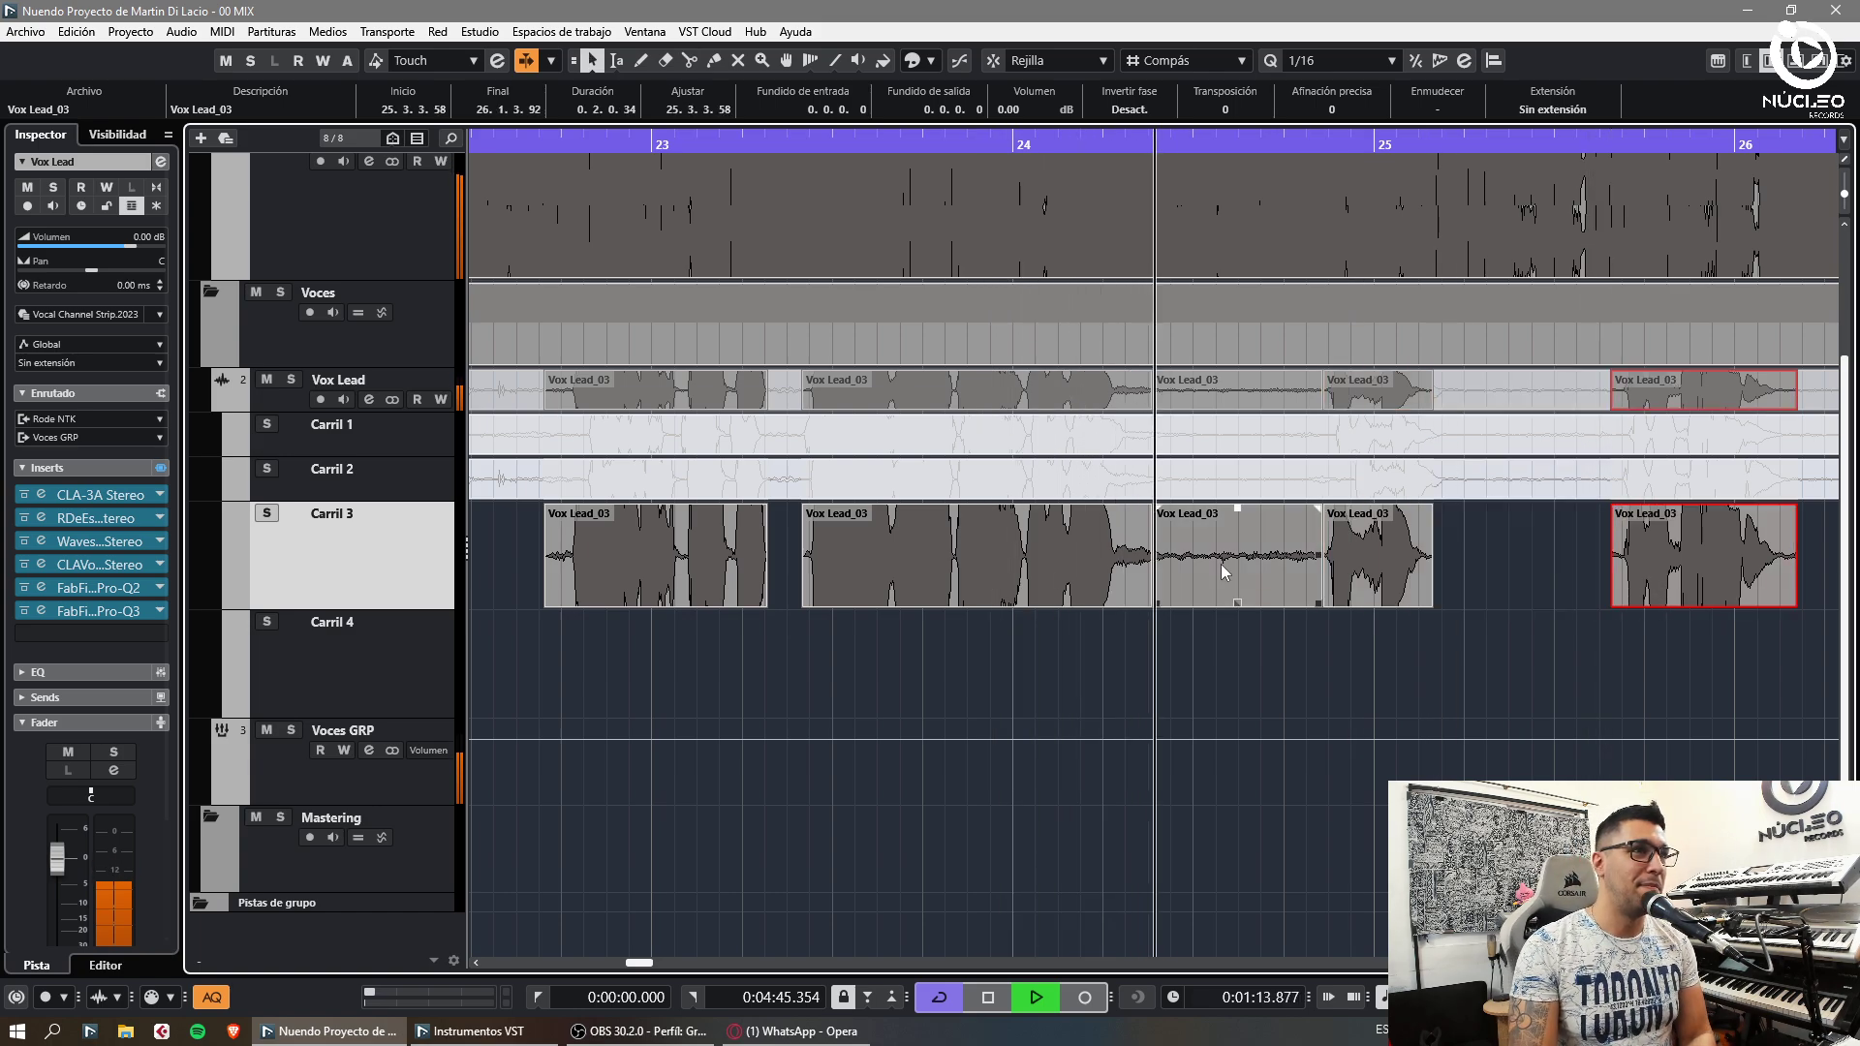
left_click(1224, 572)
key("Delete")
Fade out the phrase ending at 24.2.3, and fade the short clip around bar 25 in and out
left_click_drag(1144, 510, 1135, 508)
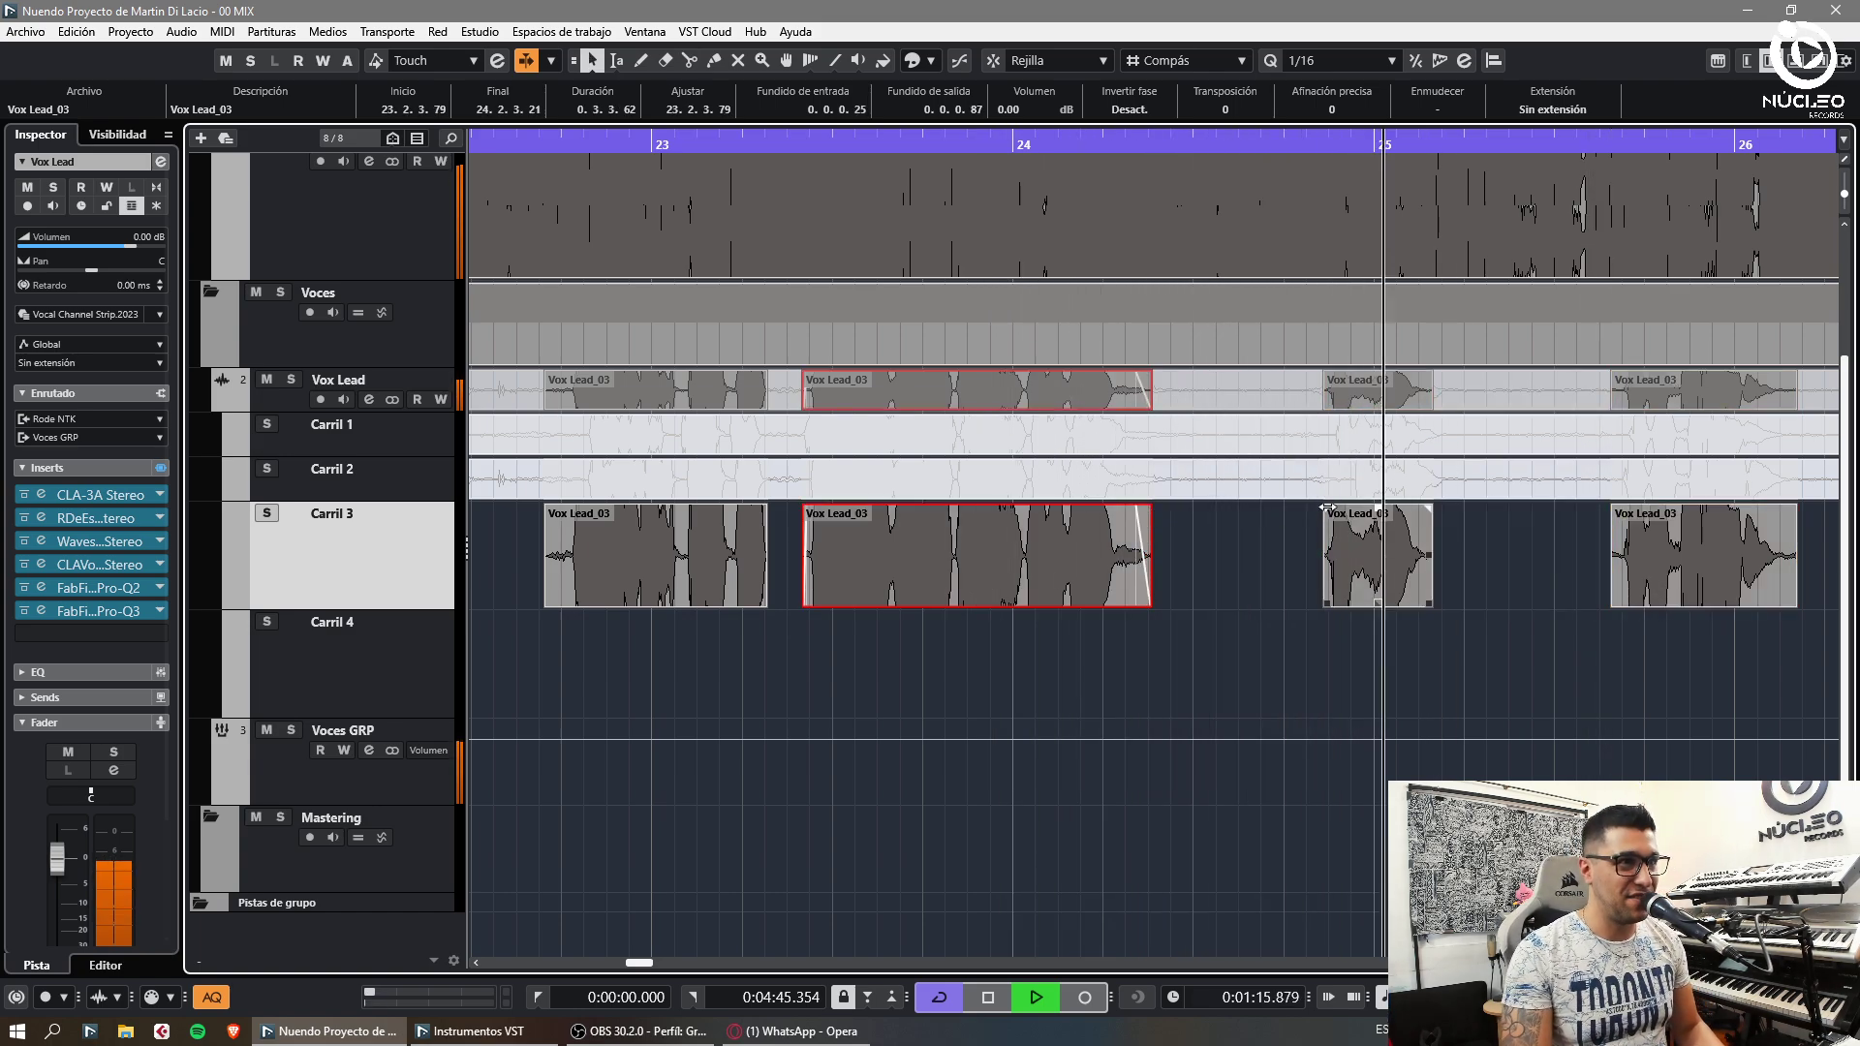
left_click(1329, 512)
left_click_drag(1430, 509, 1423, 510)
Add a fade-in and a fade-out to the Vox Lead_03 clip running from 25.3.3 to just past bar 26
key("g")
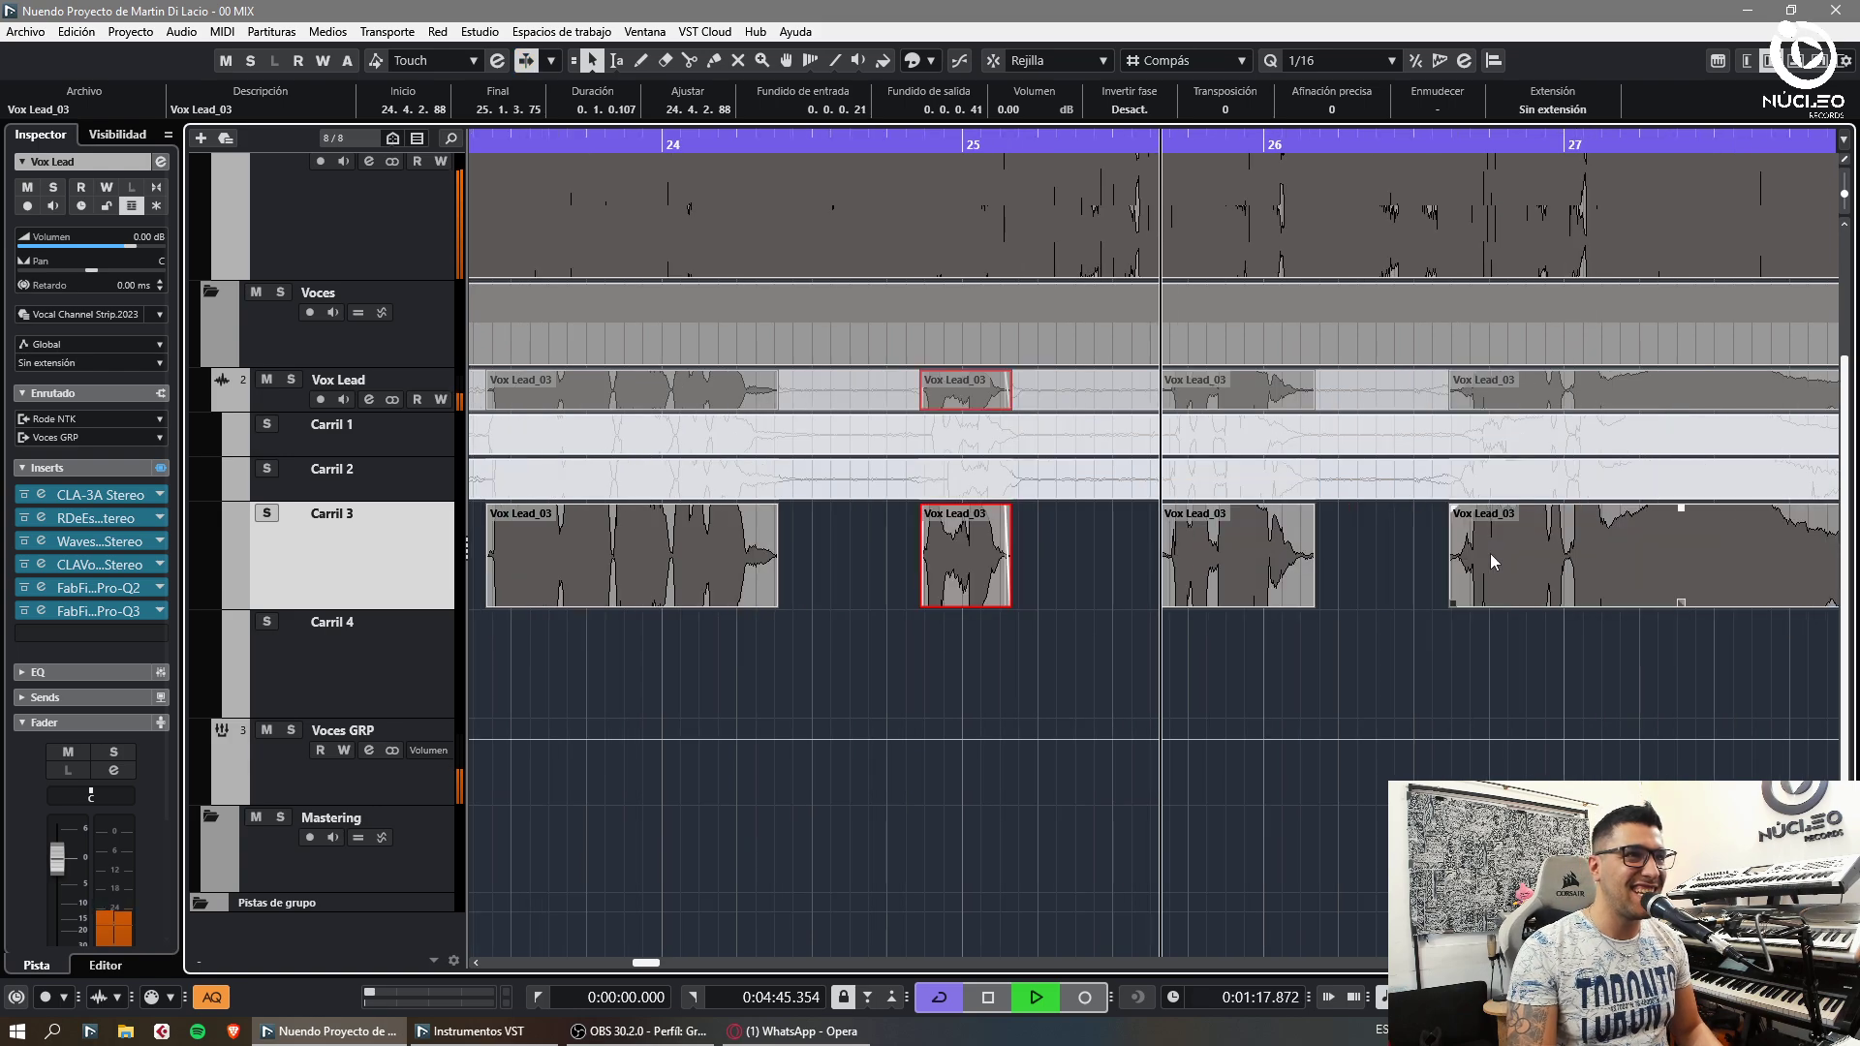
key("h")
key("h")
key("h")
left_click(1085, 508)
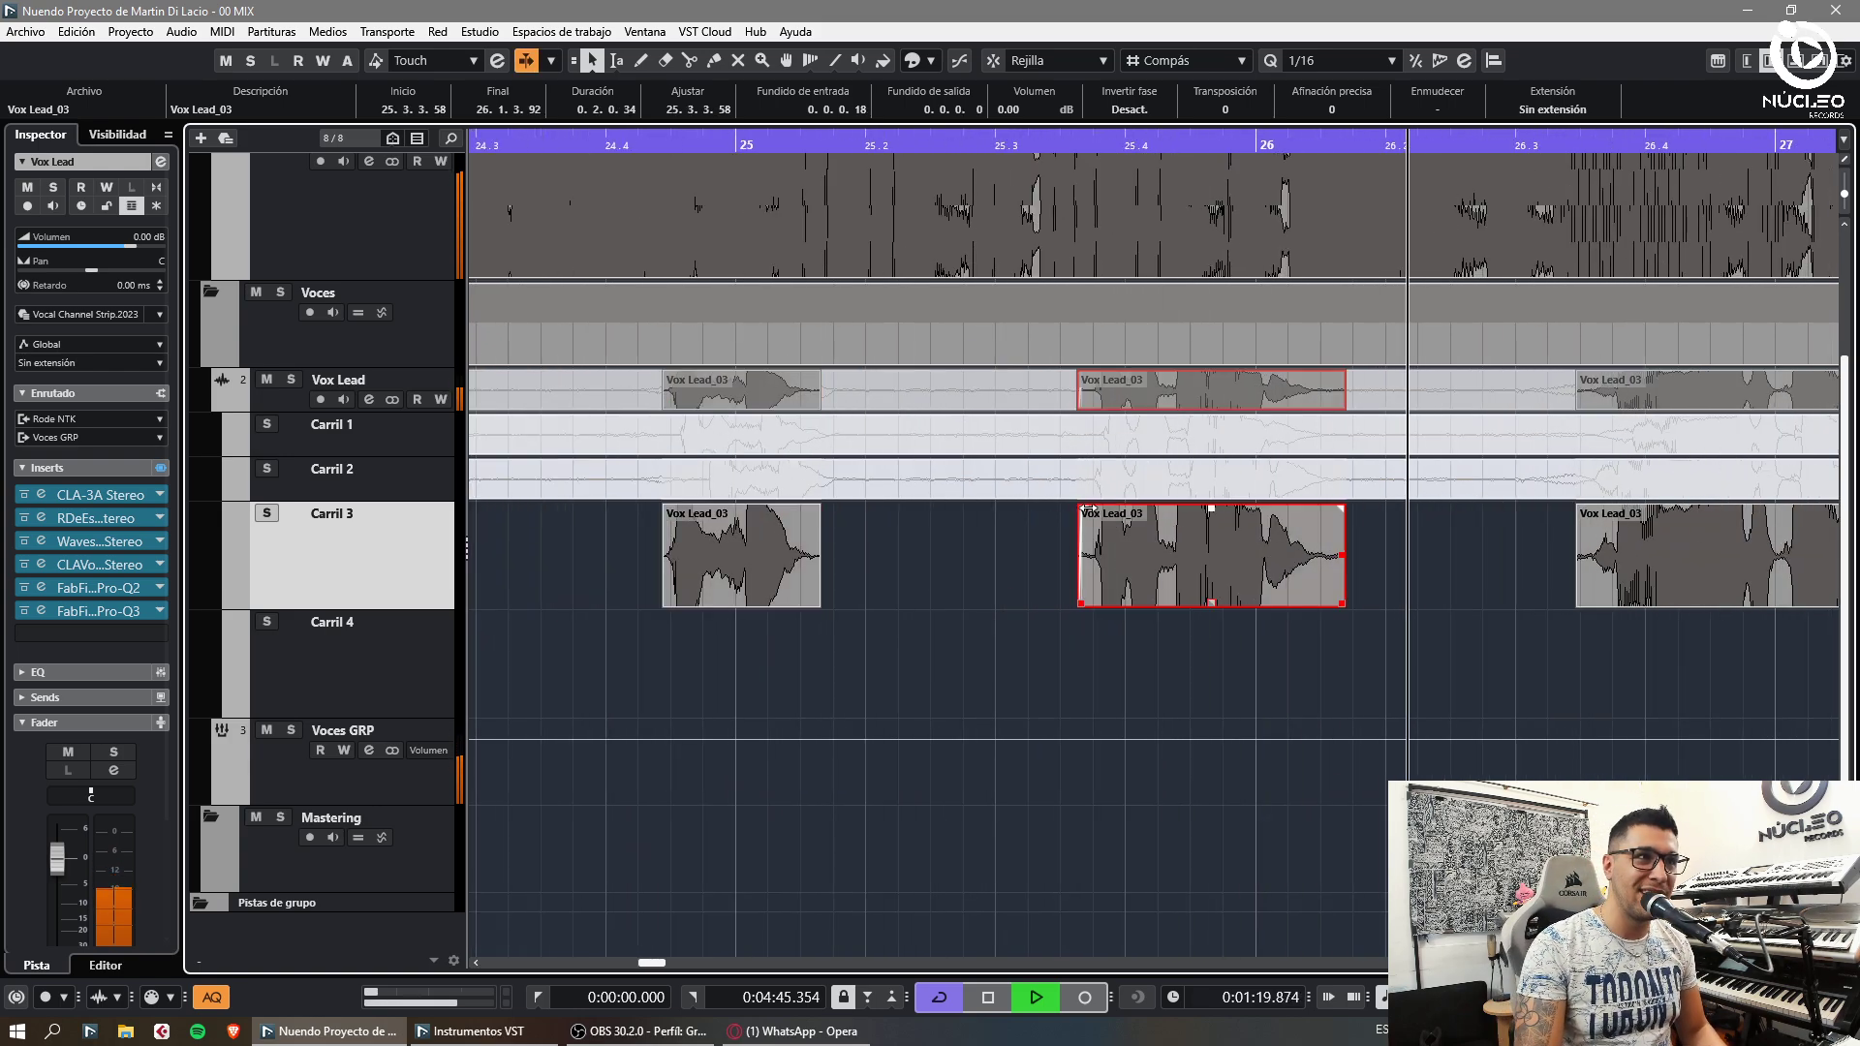
left_click_drag(1340, 508, 1331, 508)
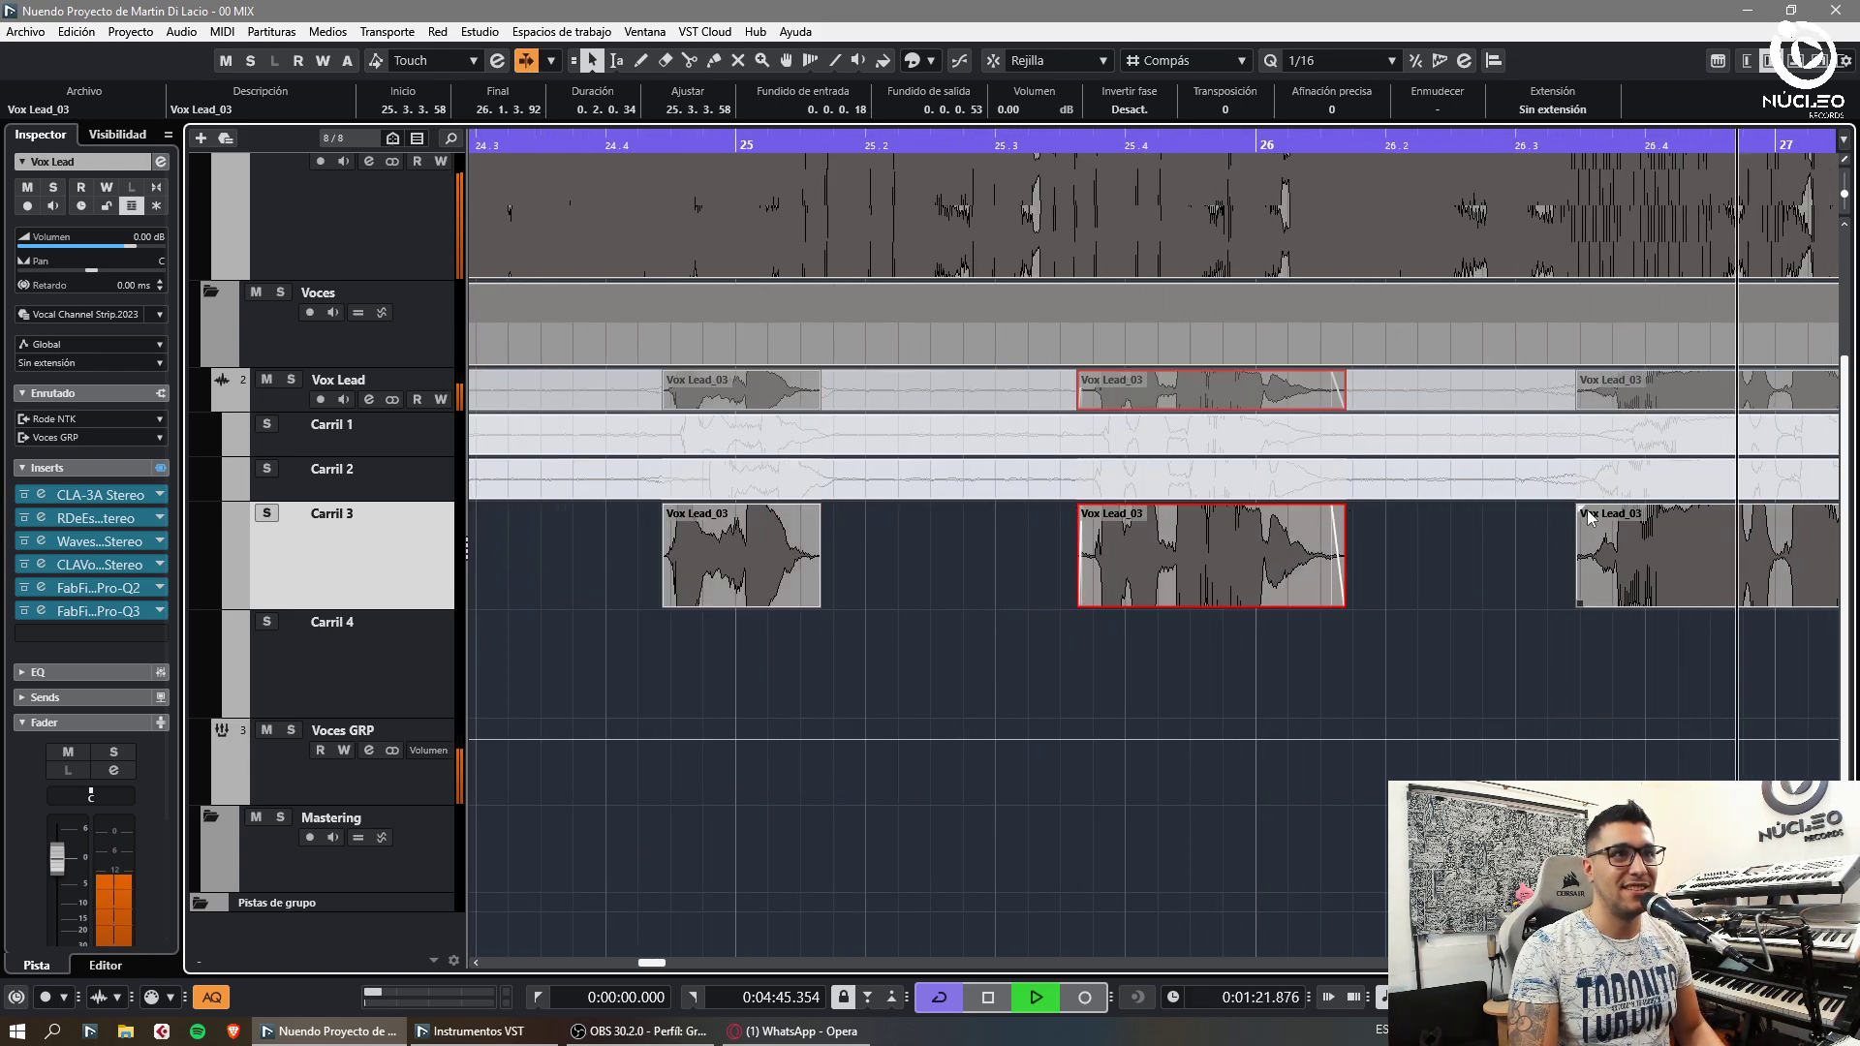
Fade the Vox Lead_03 clip starting at 26.3.2 in at its start and out just past bar 28
left_click(1588, 513)
left_click_drag(1599, 507, 1574, 501)
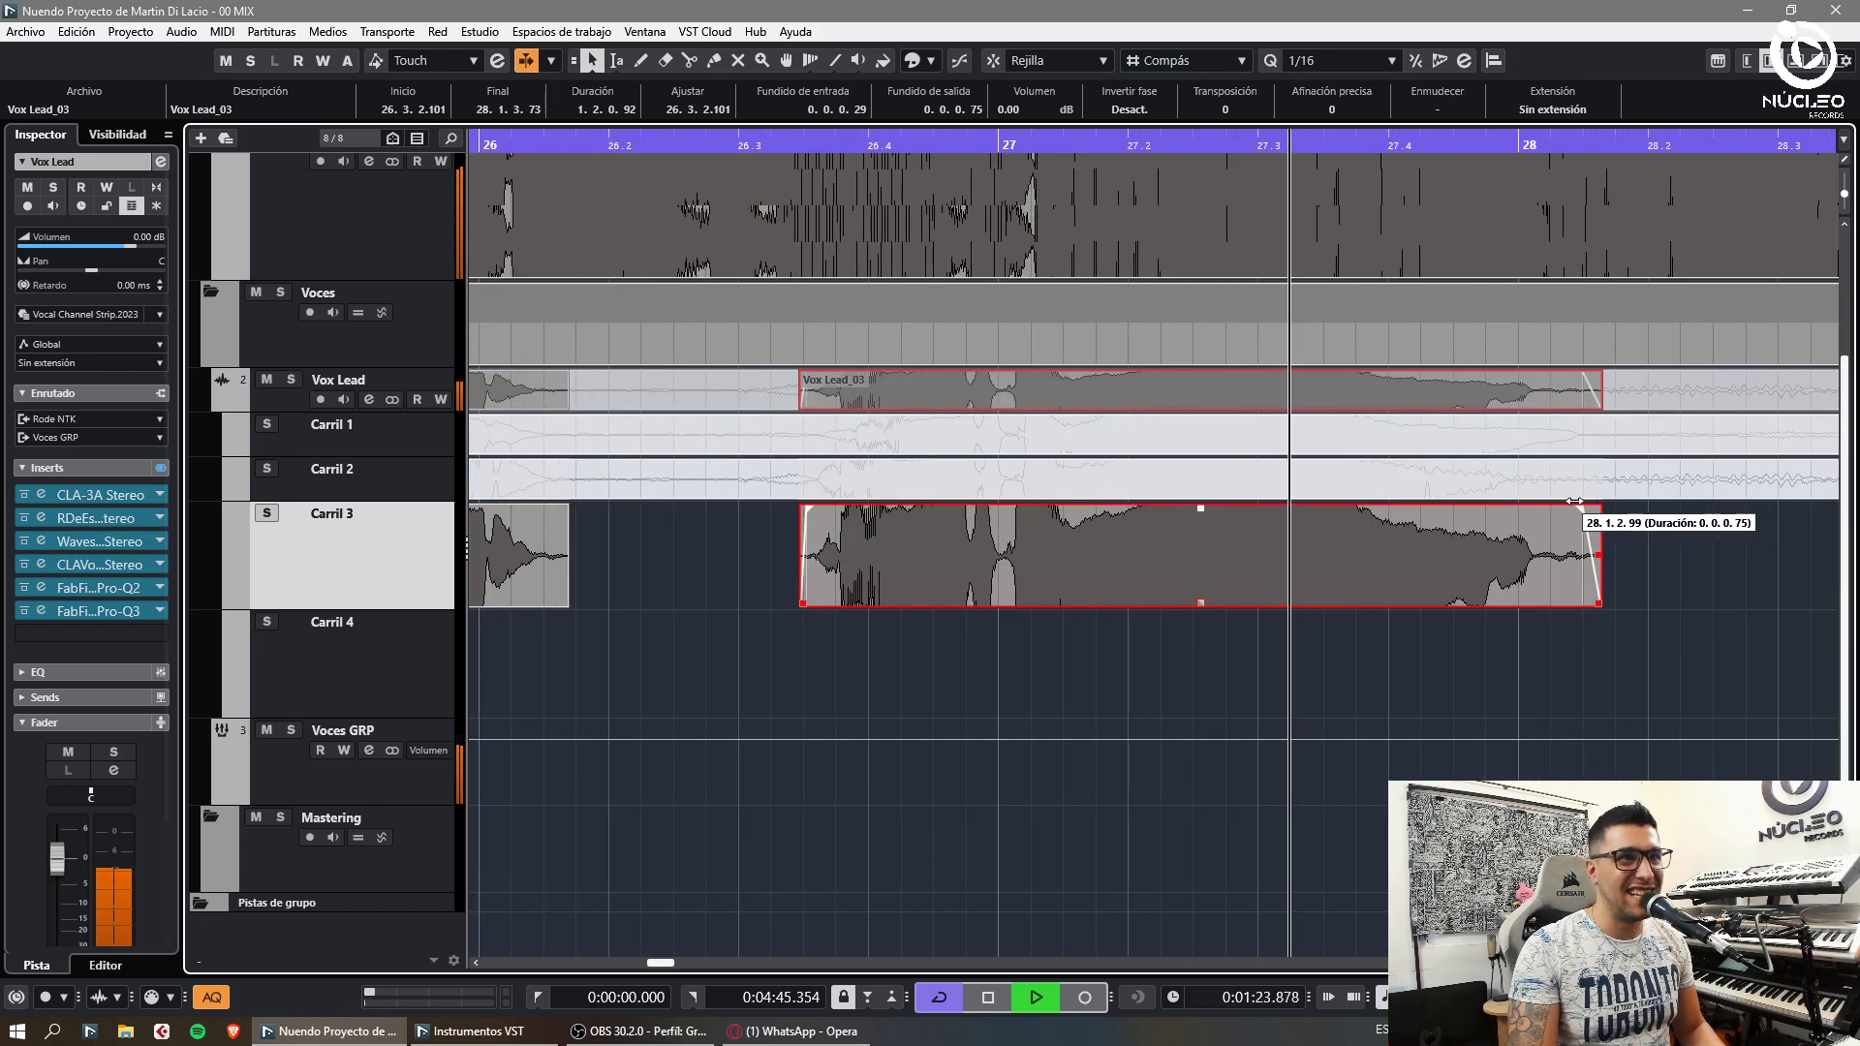
key("g")
key("g")
key("g")
key("h")
left_click(1602, 684)
key("g")
key("h")
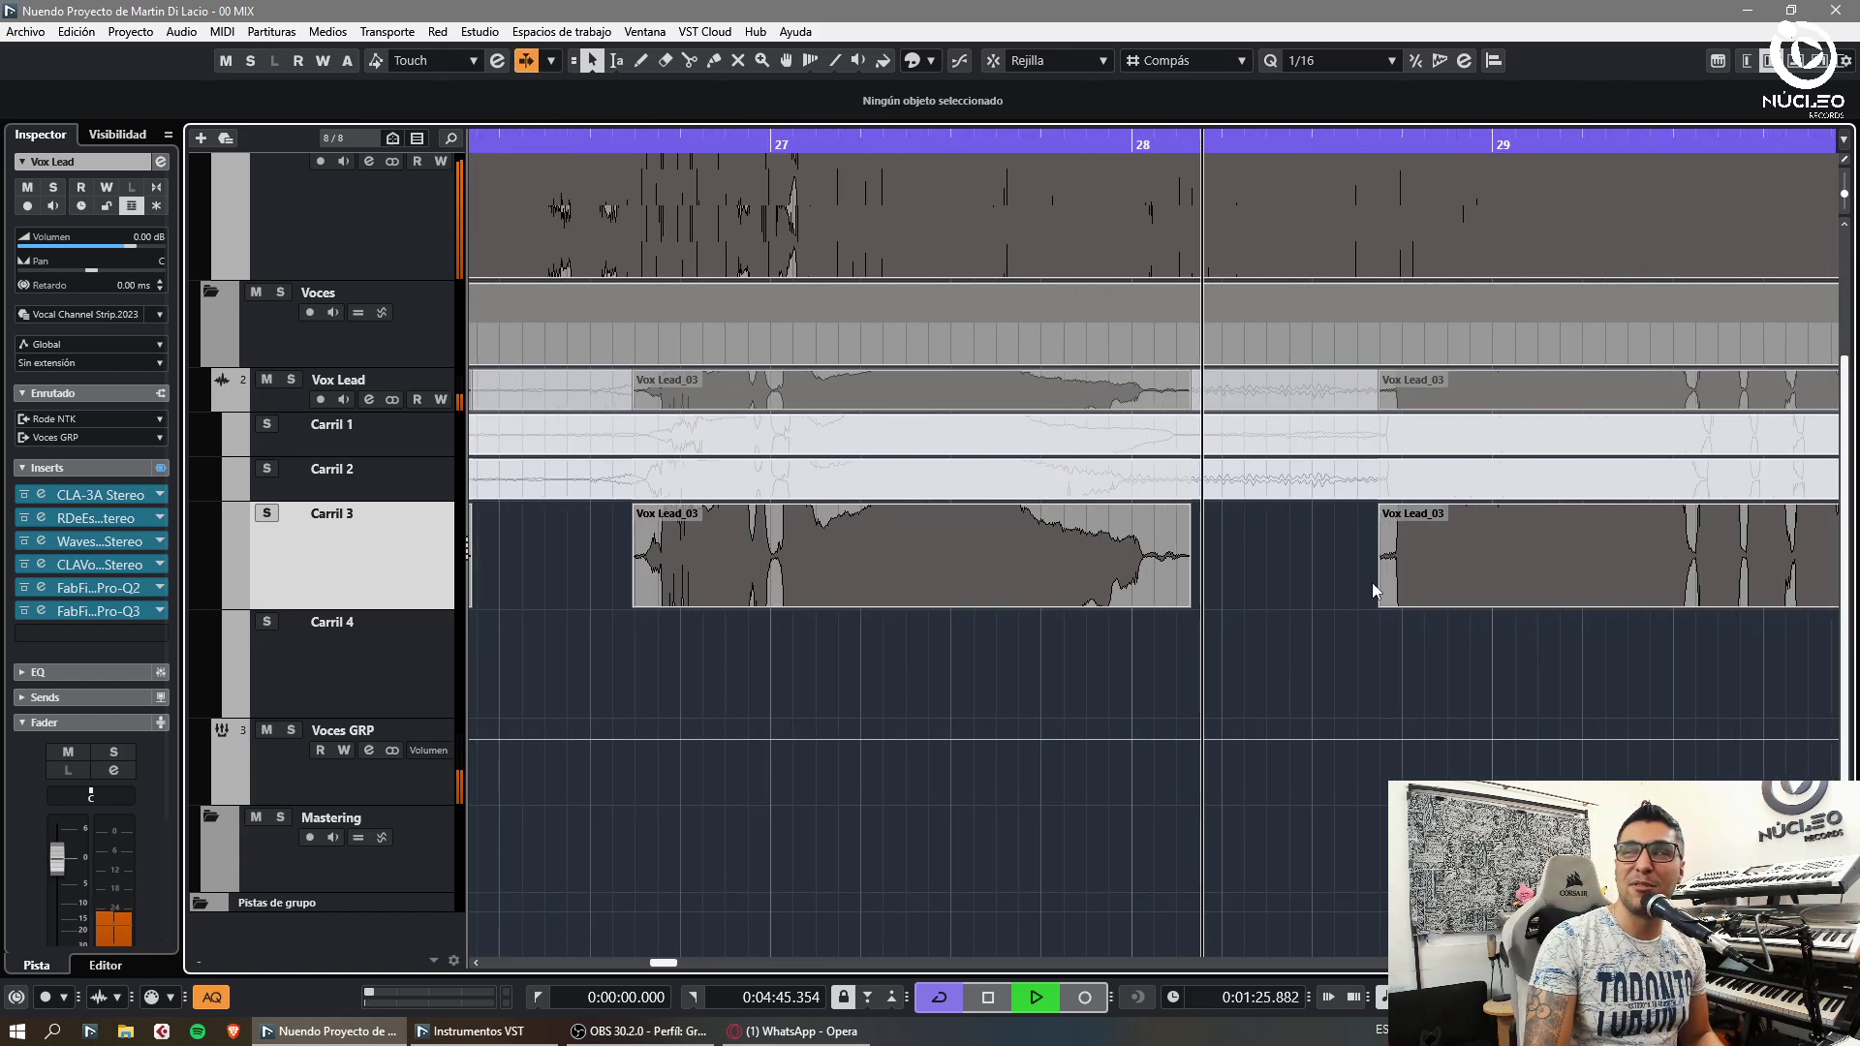
Add a short fade-in to the long Vox Lead_03 clip starting at 28.3.3
key("h")
key("h")
left_click(1382, 543)
key("g")
key("g")
key("g")
left_click(1522, 663)
key("g")
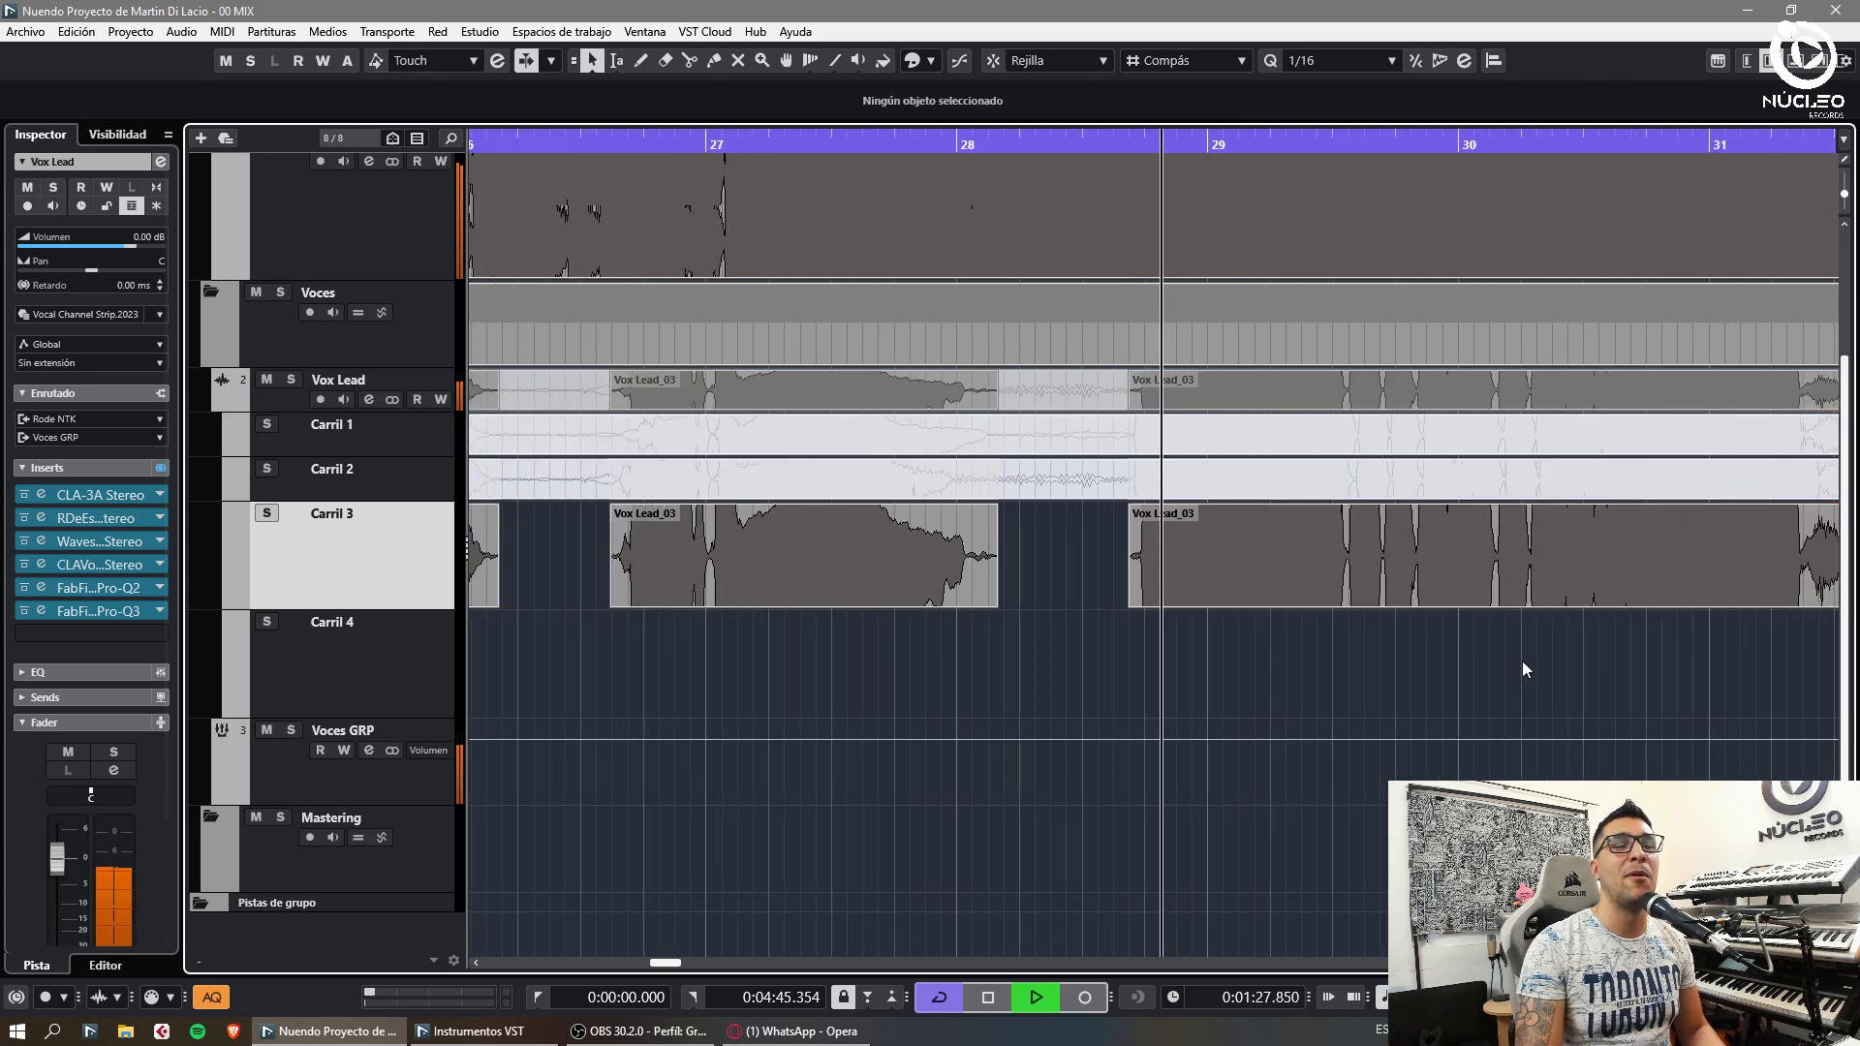
Reduce the waveform zoom so the audio clips' waveforms are drawn smaller
key("g")
key("g")
key("g")
key("h")
key("h")
left_click_drag(1844, 195, 1847, 212)
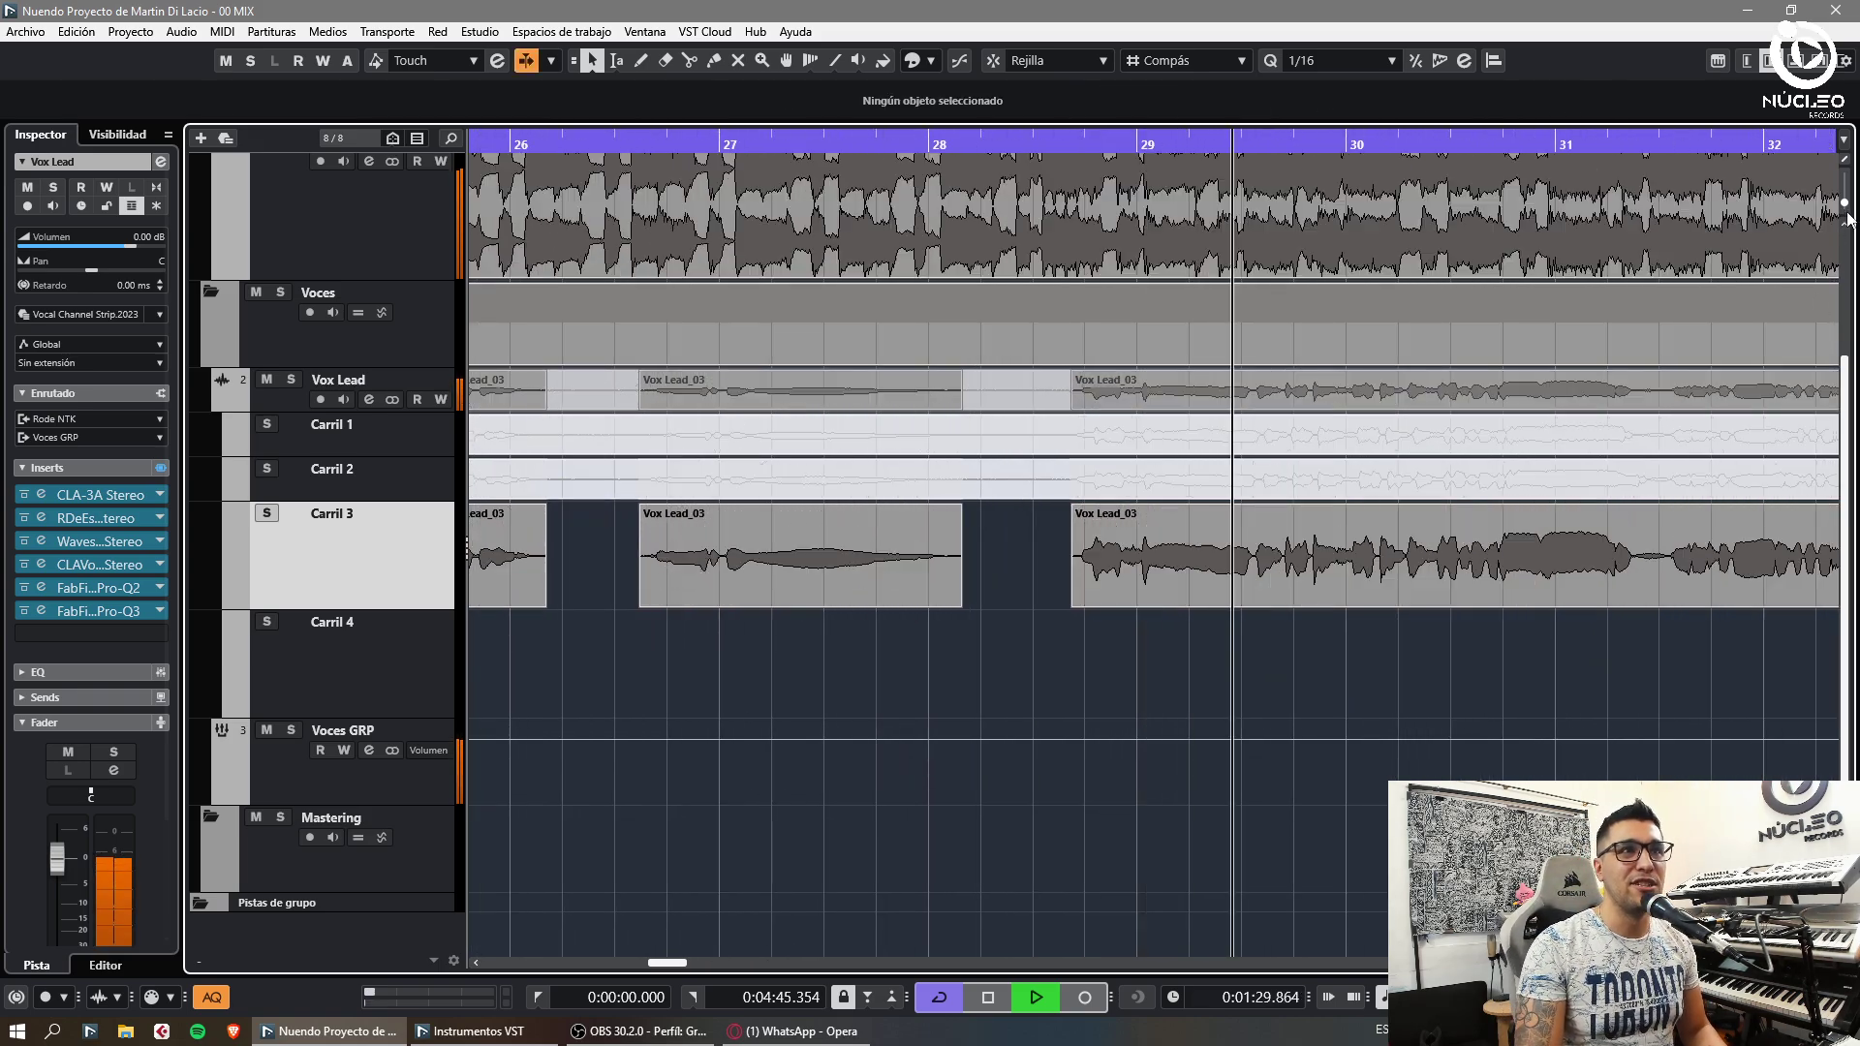
Cut out and delete the breath between 31.2.3 and 31.3.1, fade out the phrase before it, and stop playback
key("h")
key("3")
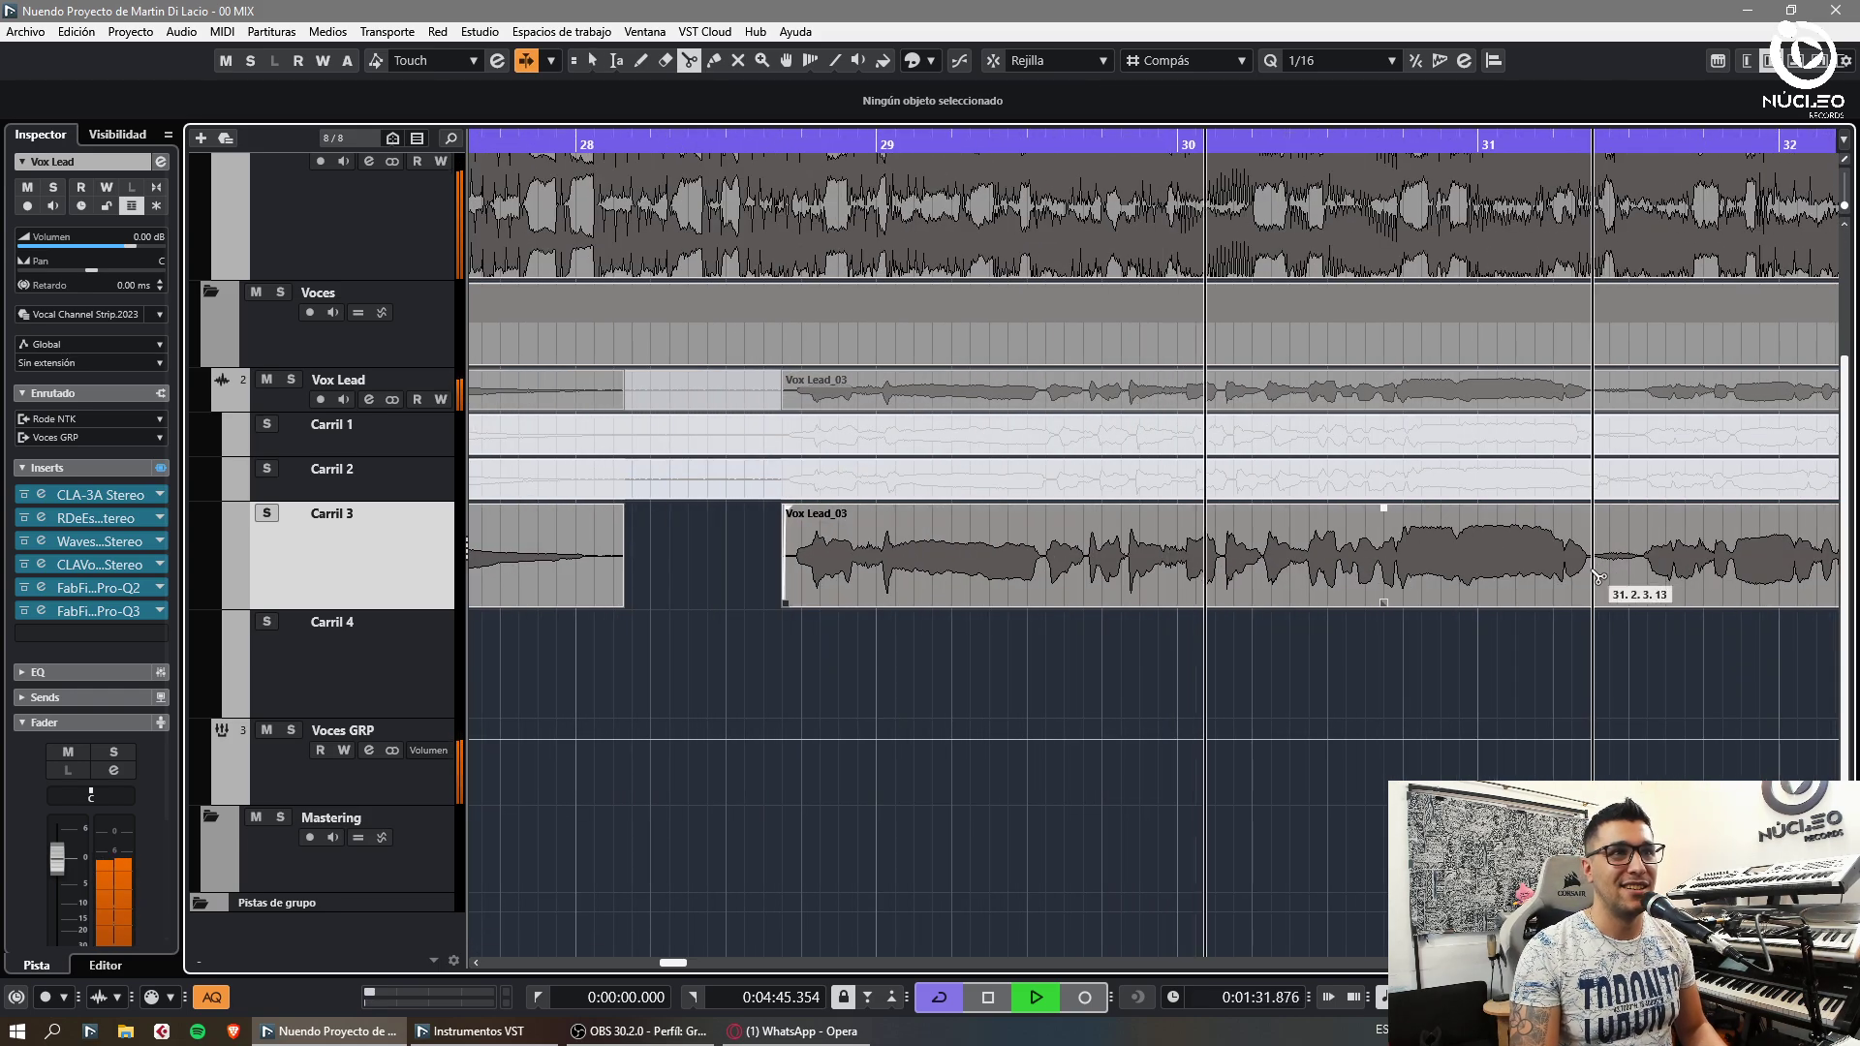
left_click(1594, 575)
left_click(1638, 575)
key("1")
left_click(1617, 570)
key("Delete")
left_click_drag(1591, 508, 1585, 510)
key("space")
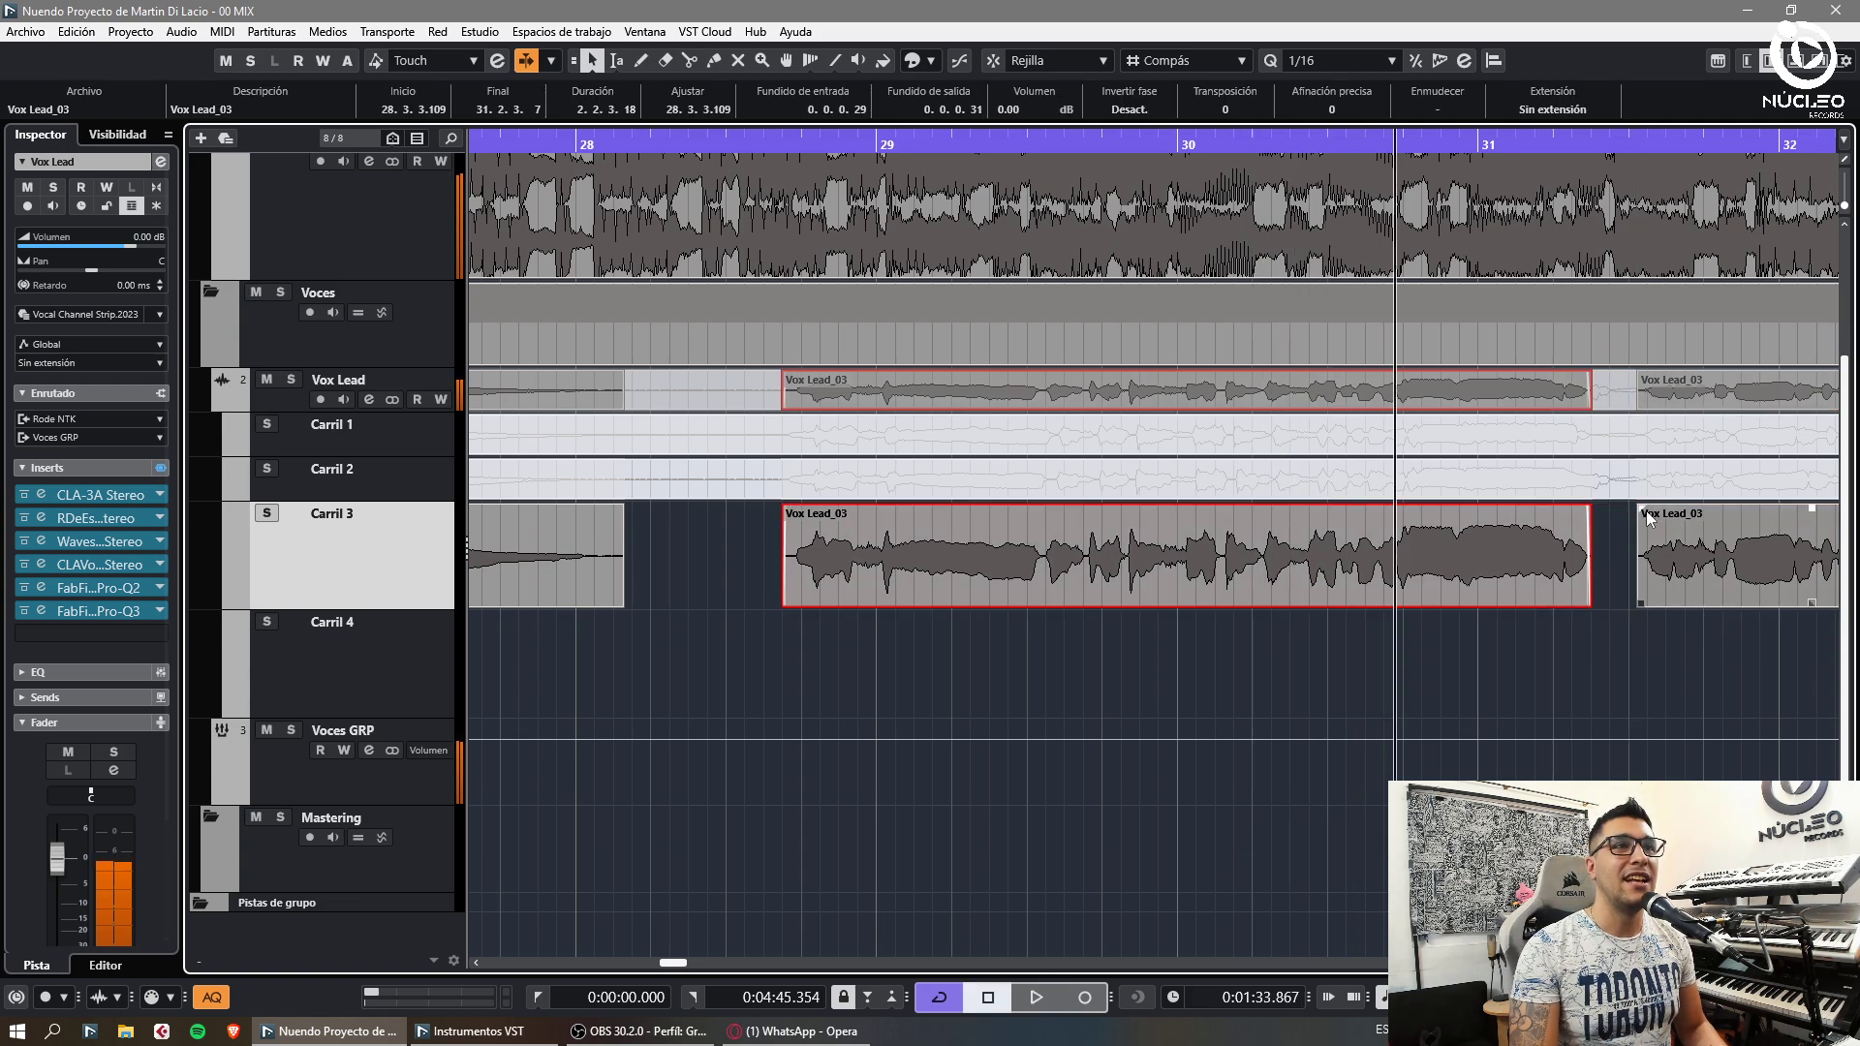
Add a short fade-in to the Vox Lead_03 clip starting at 31.3.1 and play back the edit
left_click(1647, 509)
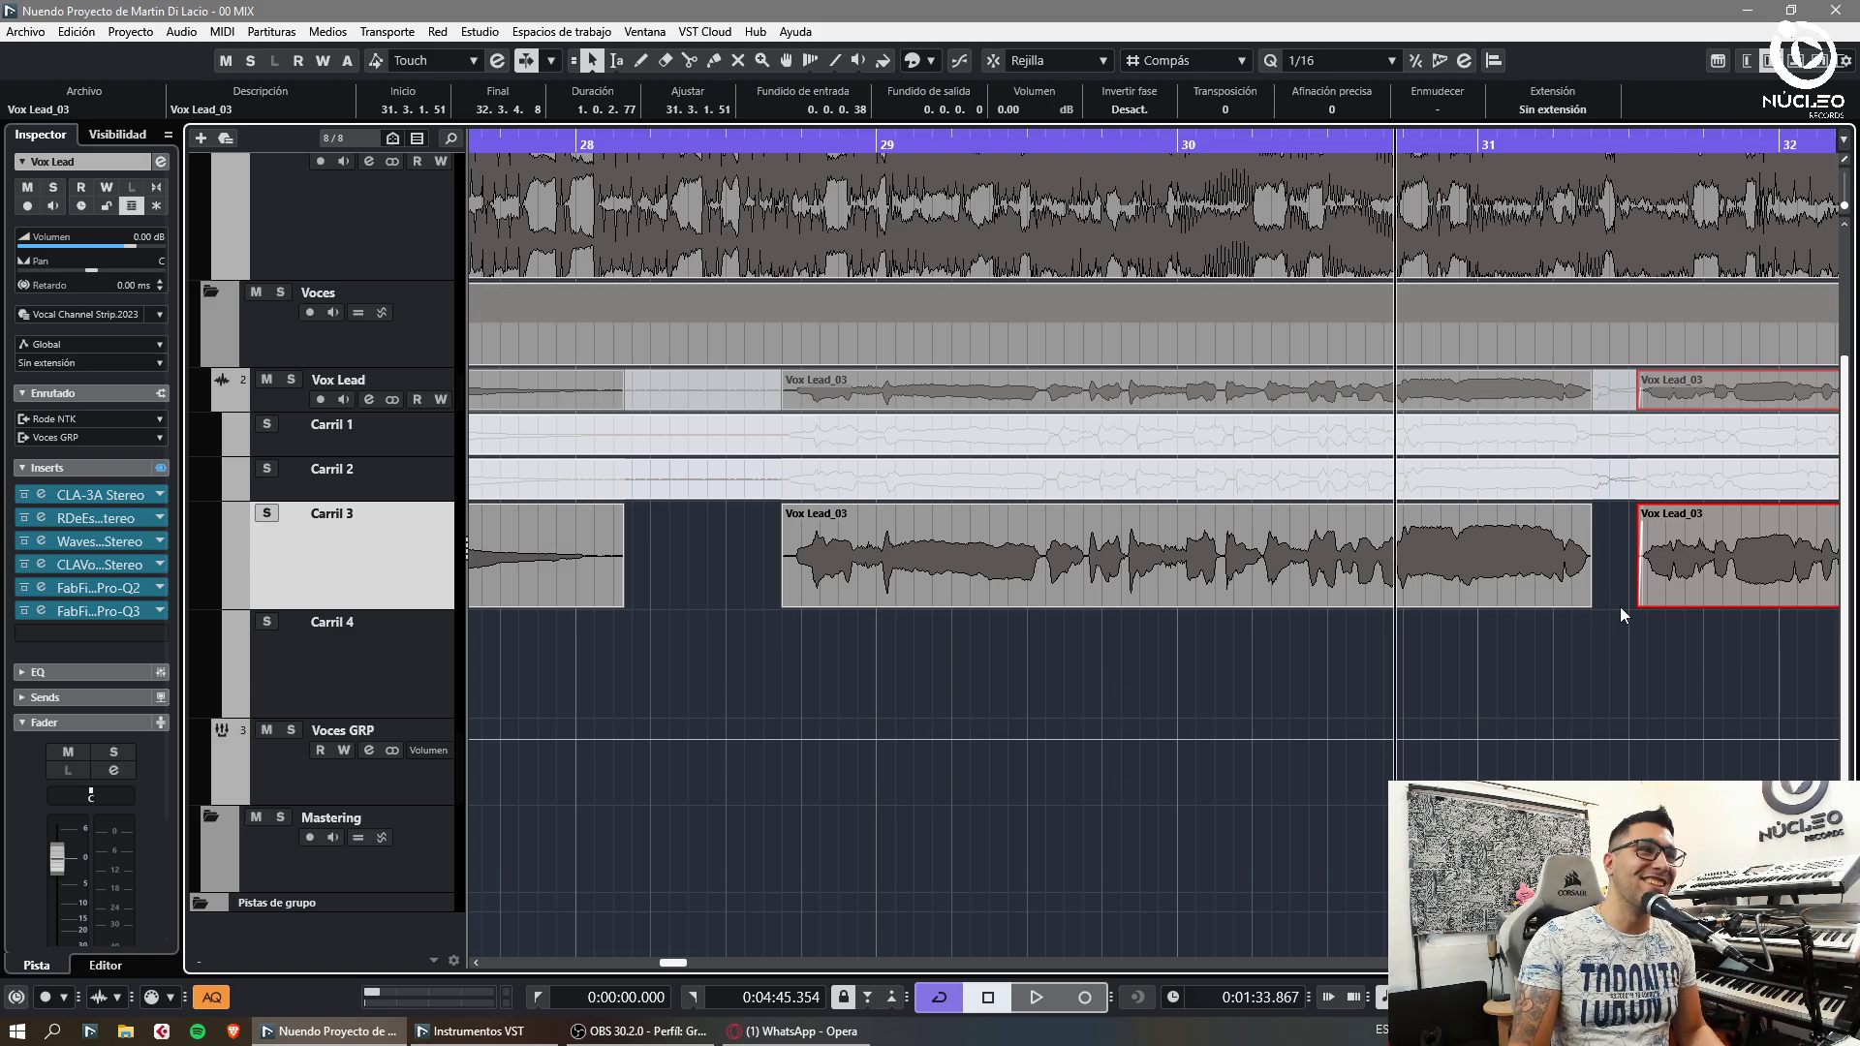
key("space")
left_click(1624, 642)
key("g")
key("h")
key("h")
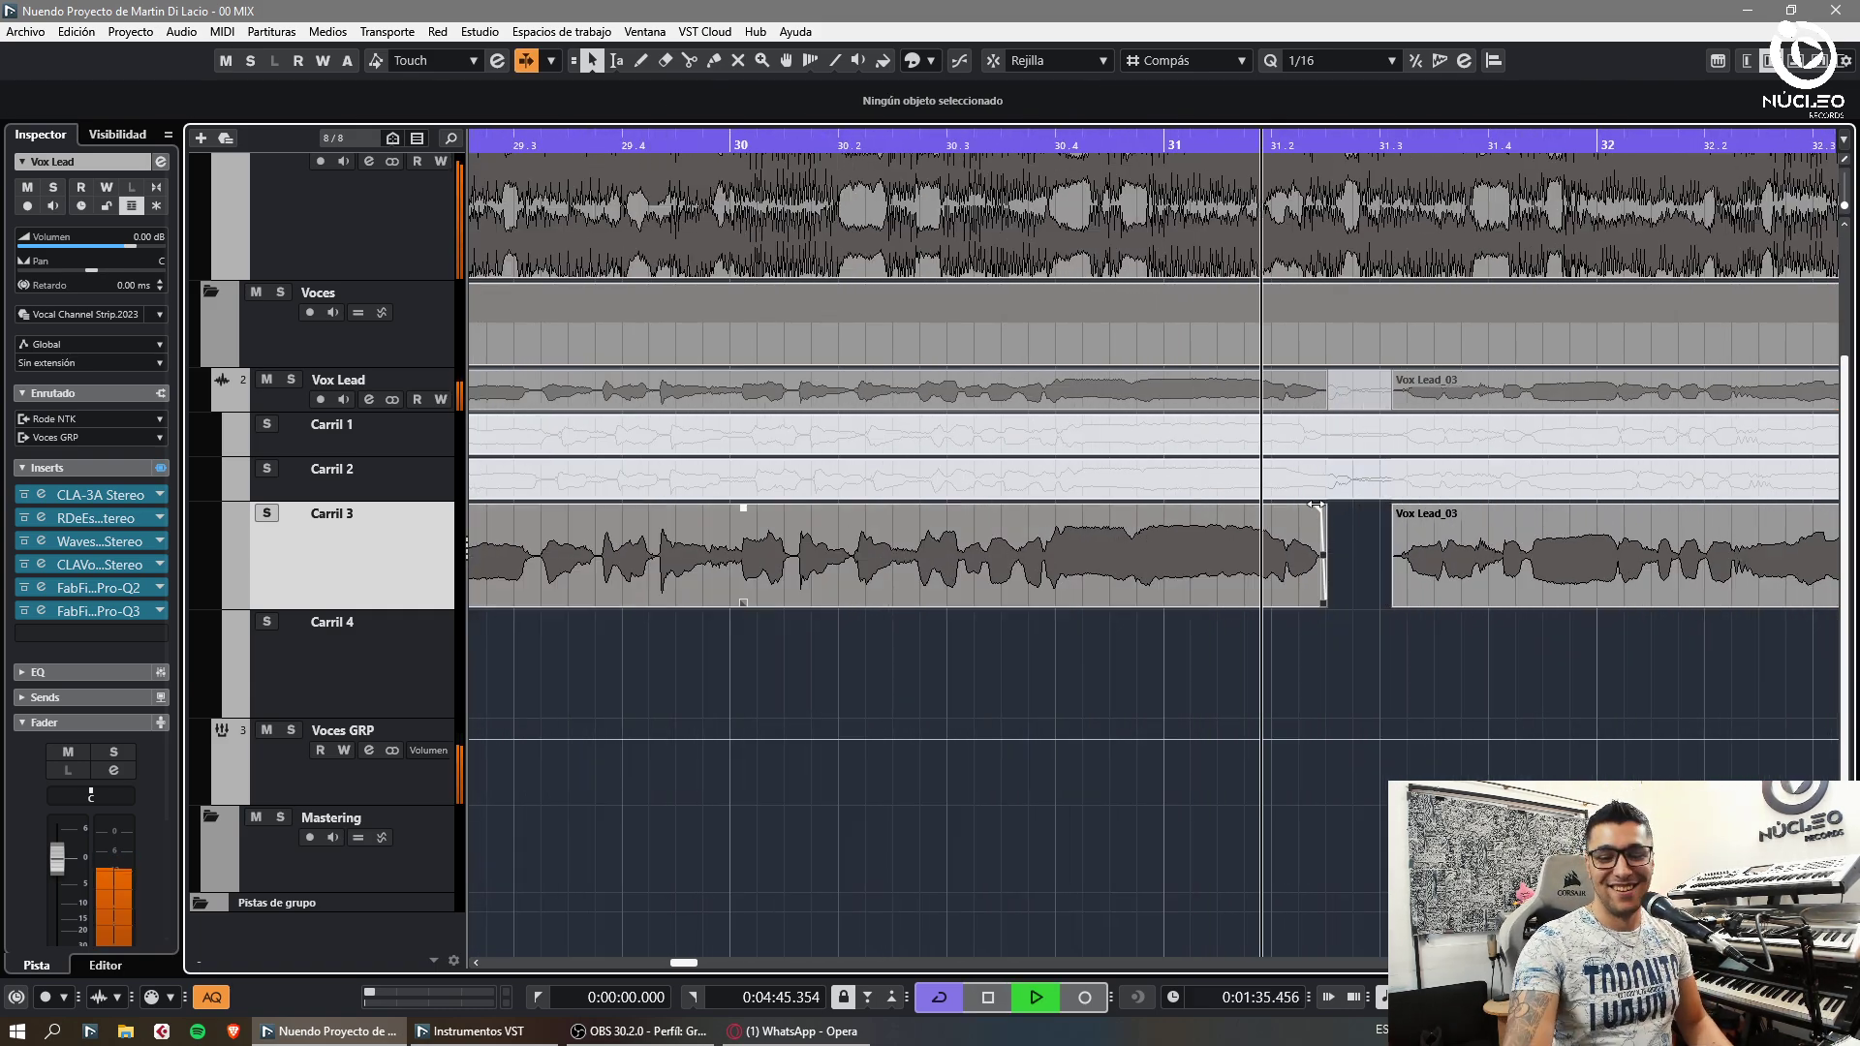
key("space")
key("g")
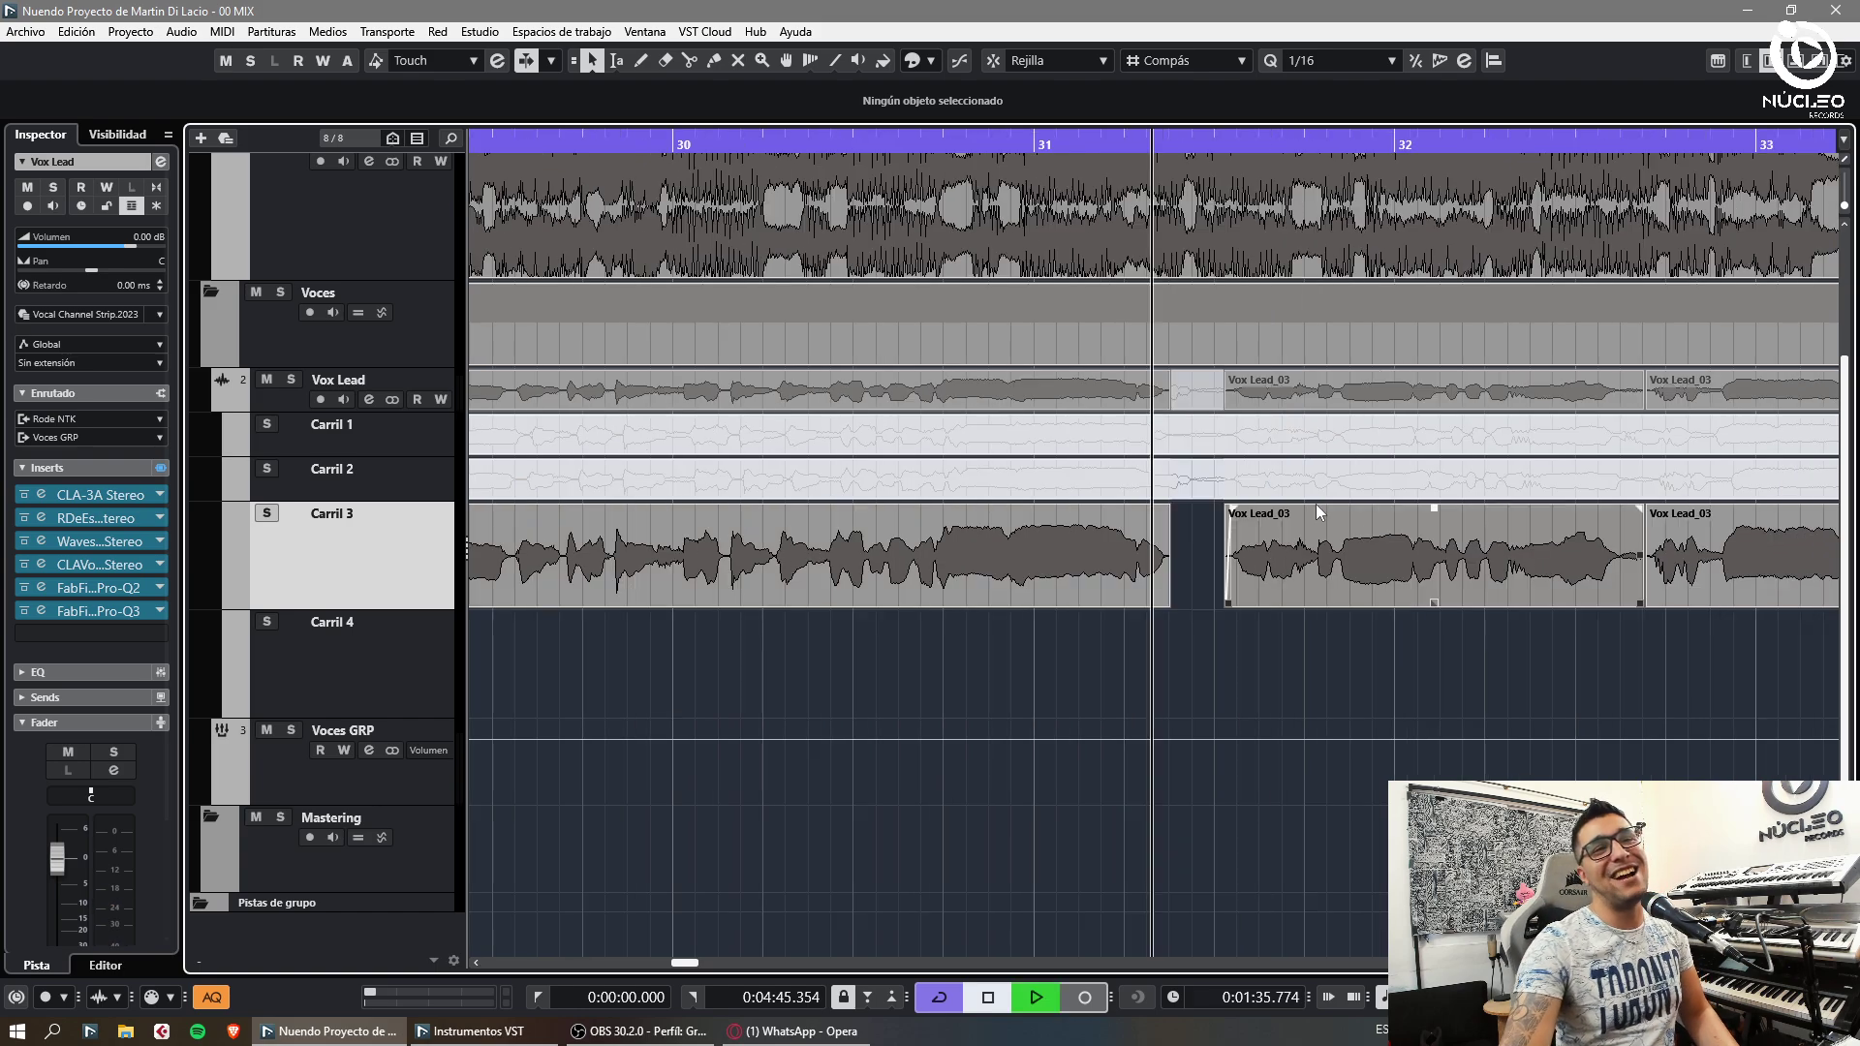
key("space")
key("space")
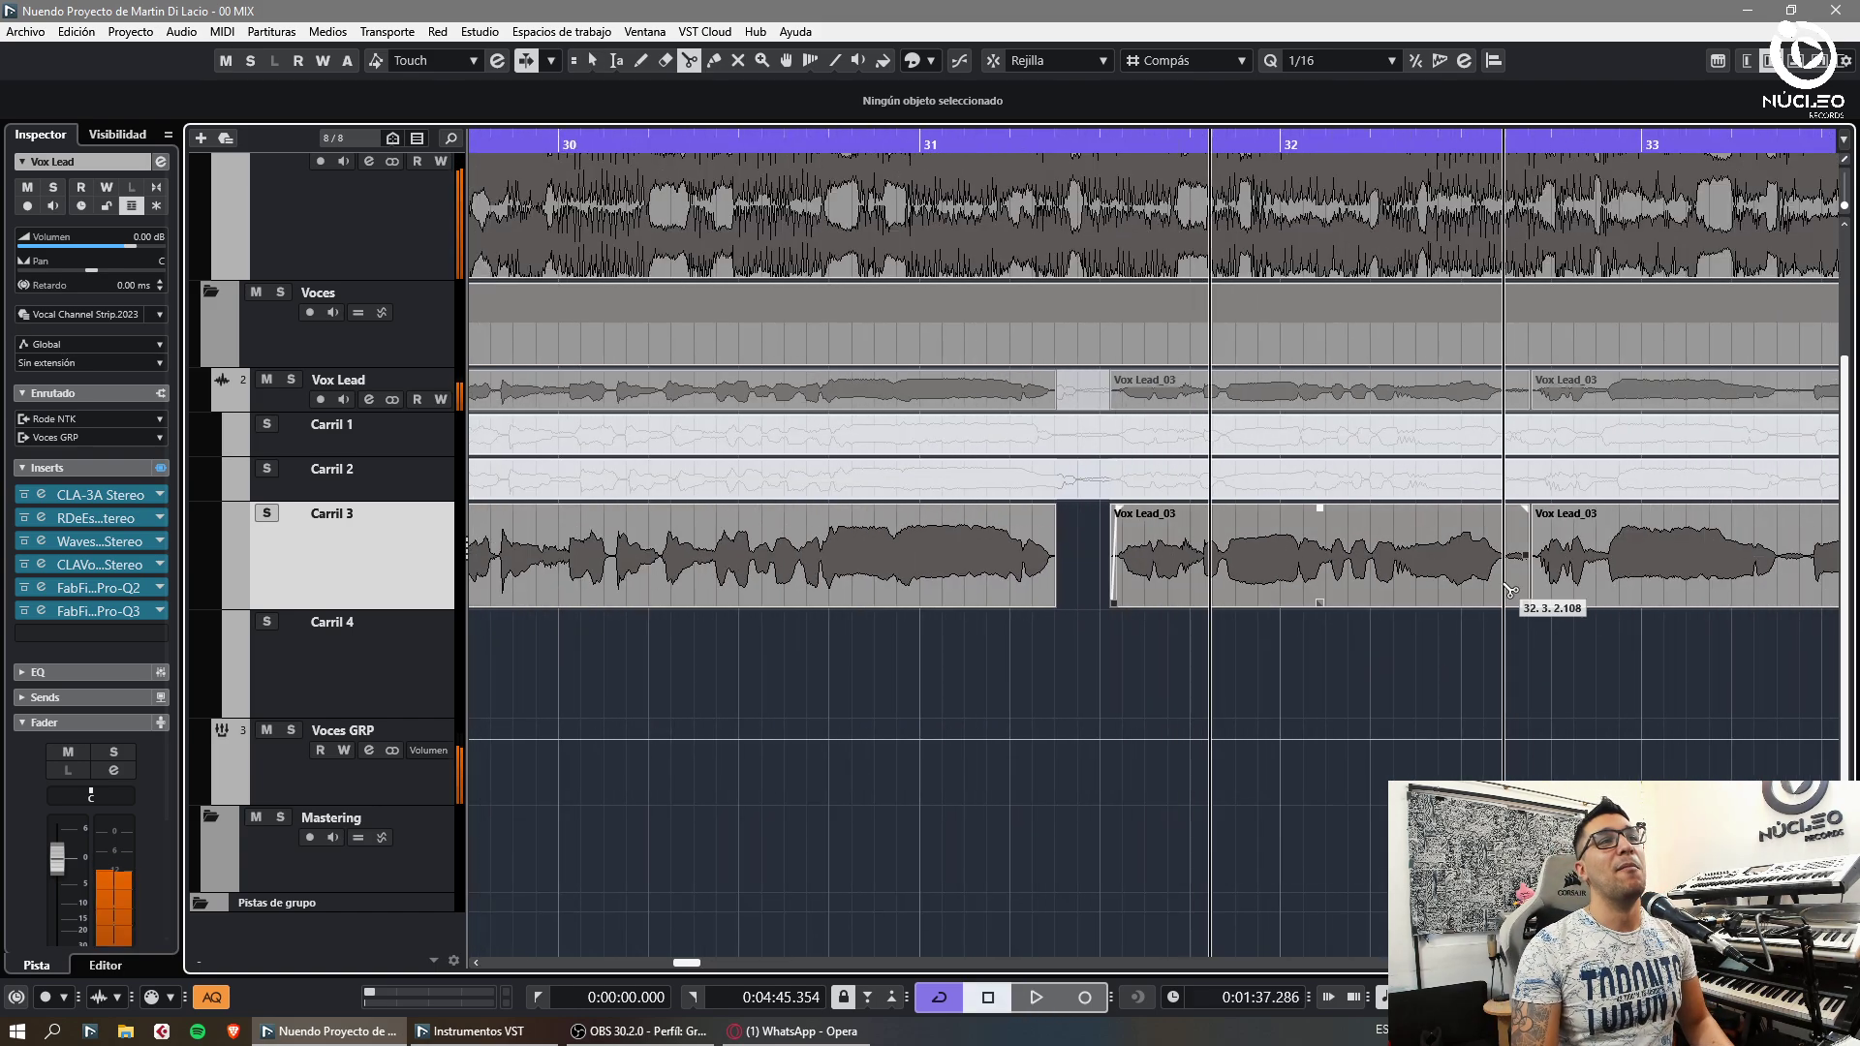
Trim the quiet tail of the phrase at 32.3.2, fade out its new end, and play back the edit
left_click(1504, 582, "alt")
left_click(1497, 509)
key("space")
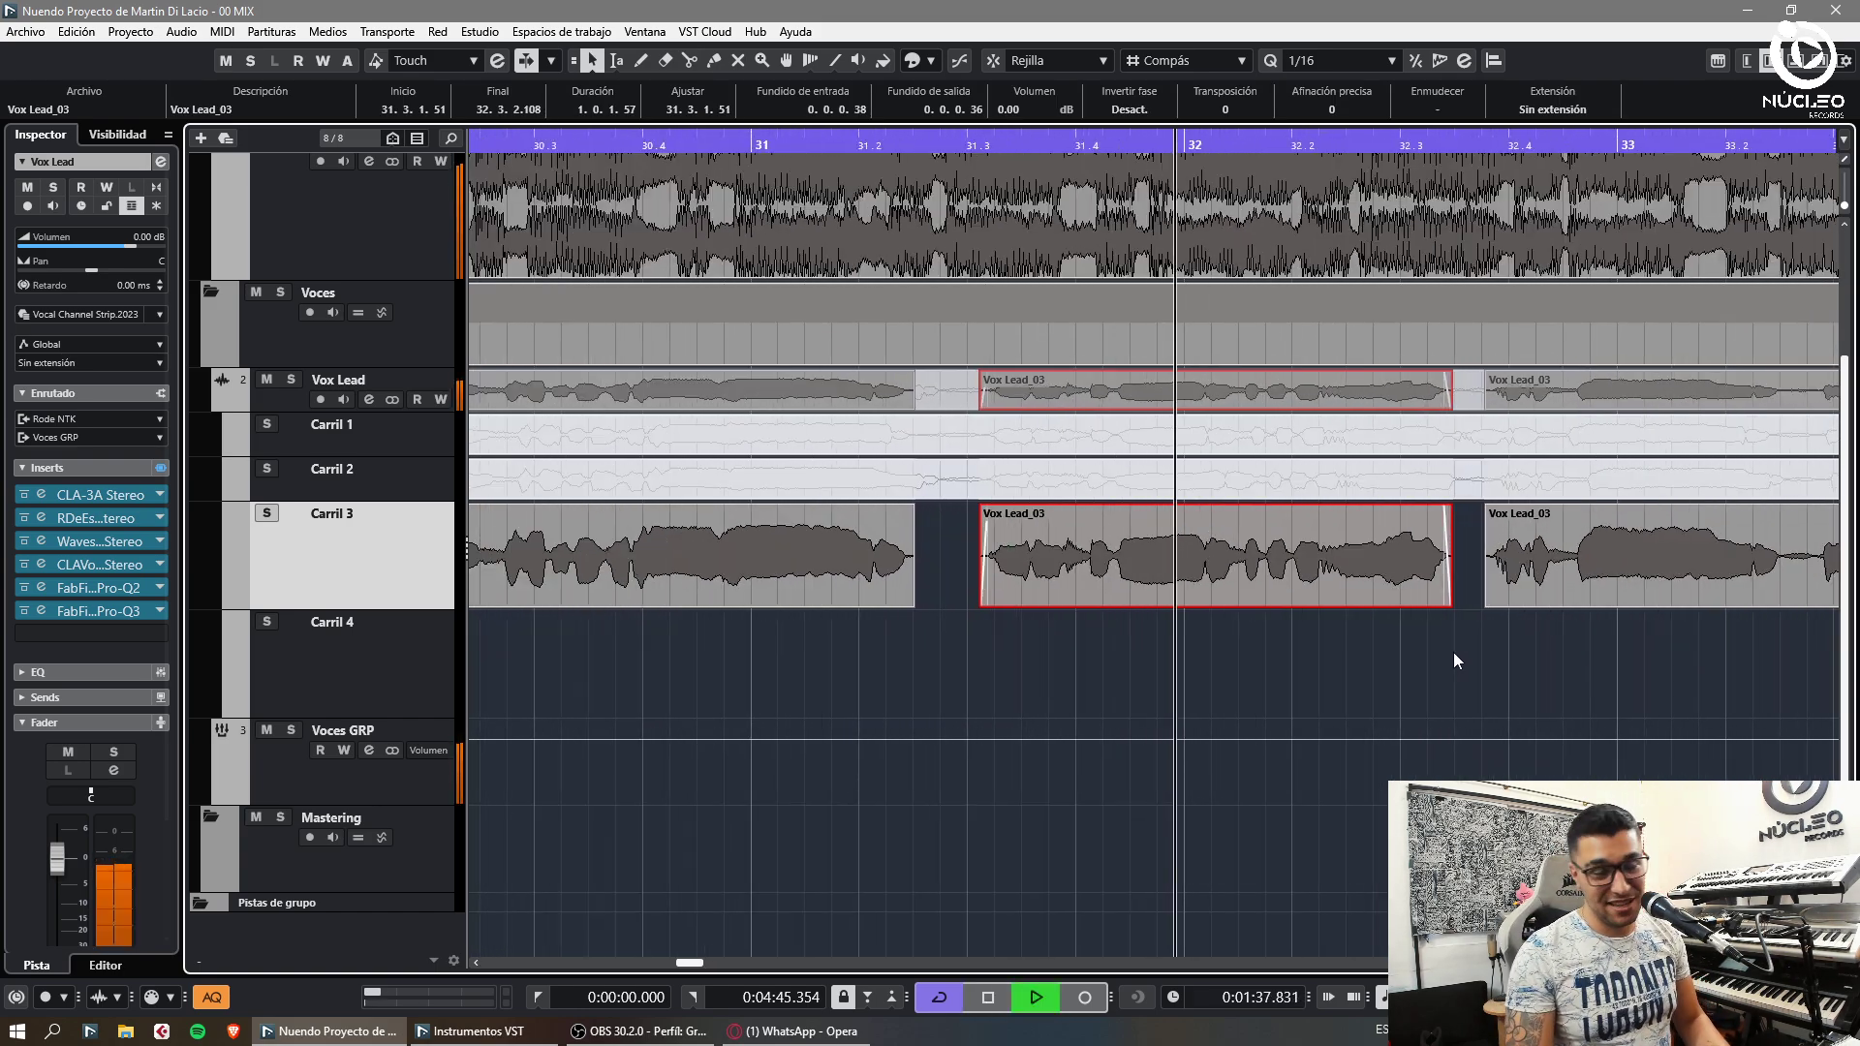
key("h")
key("space")
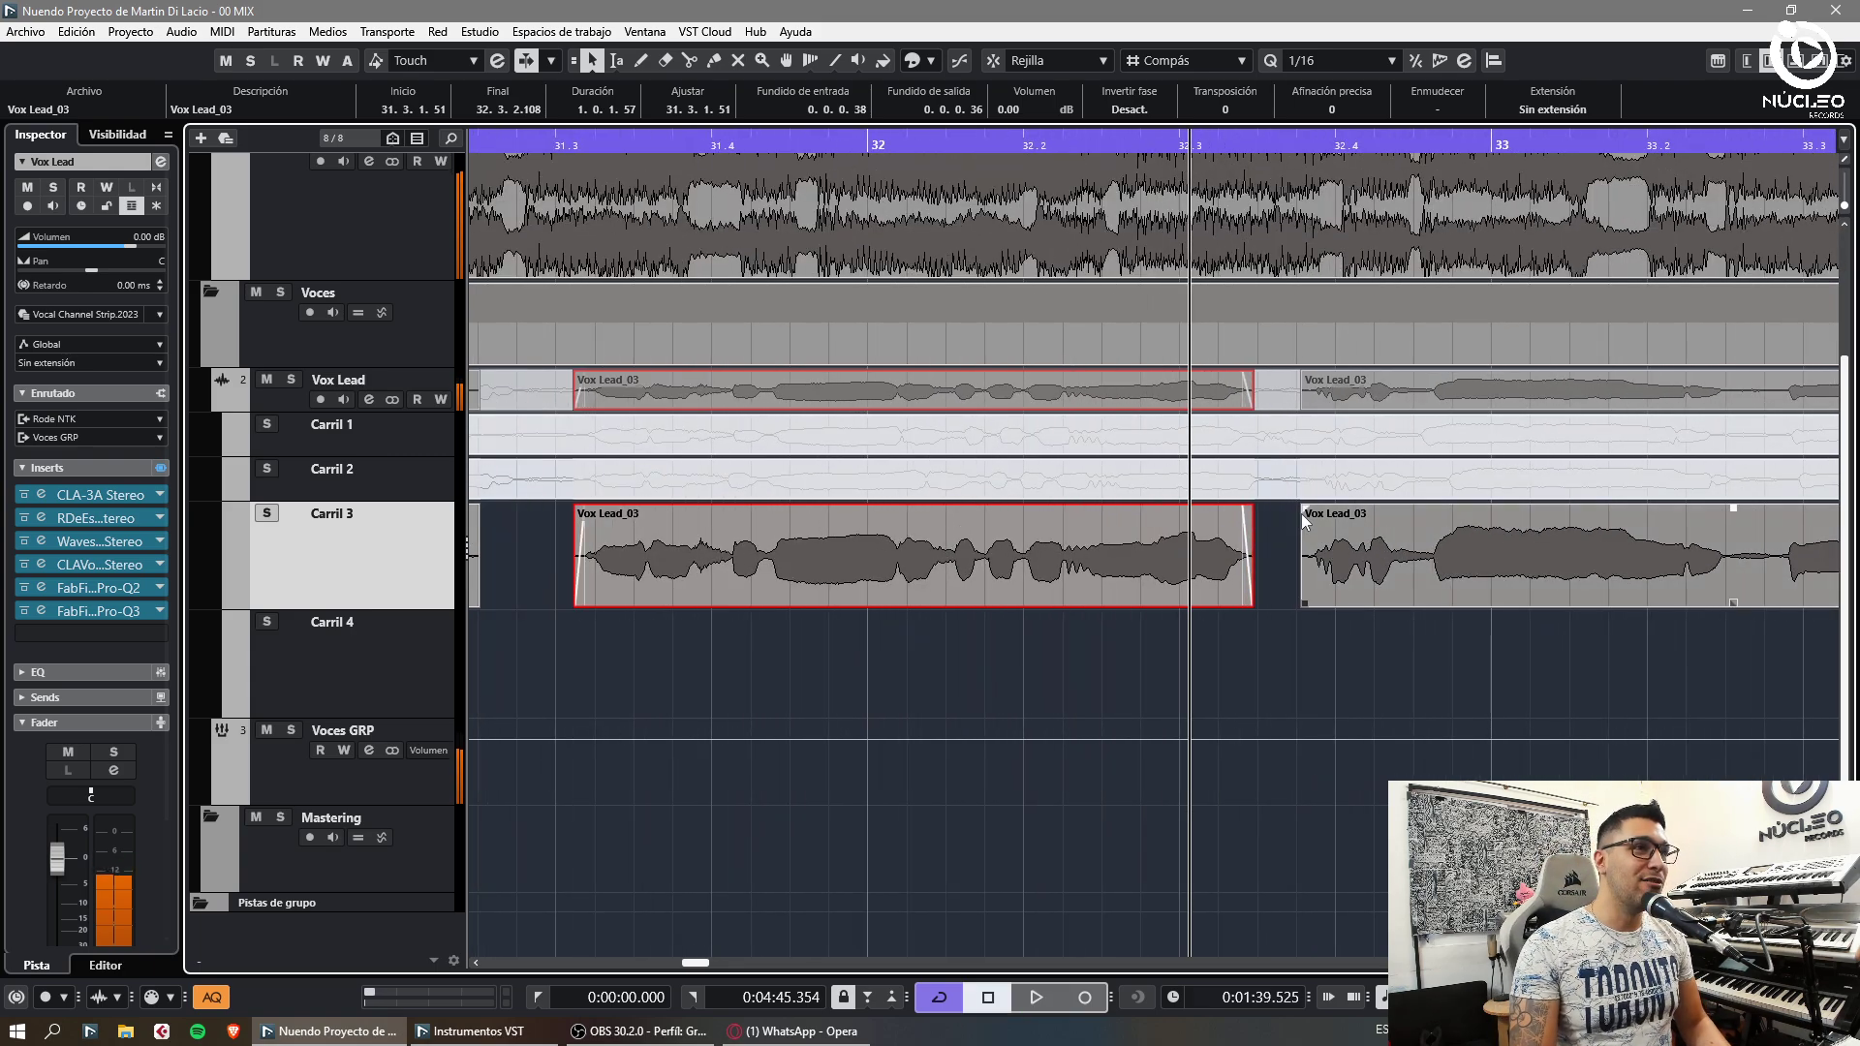
Add a short fade-in to the Vox Lead_03 clip starting at 32.3.4 and resume playback
left_click(1308, 513)
key("g")
key("g")
key("g")
key("space")
key("h")
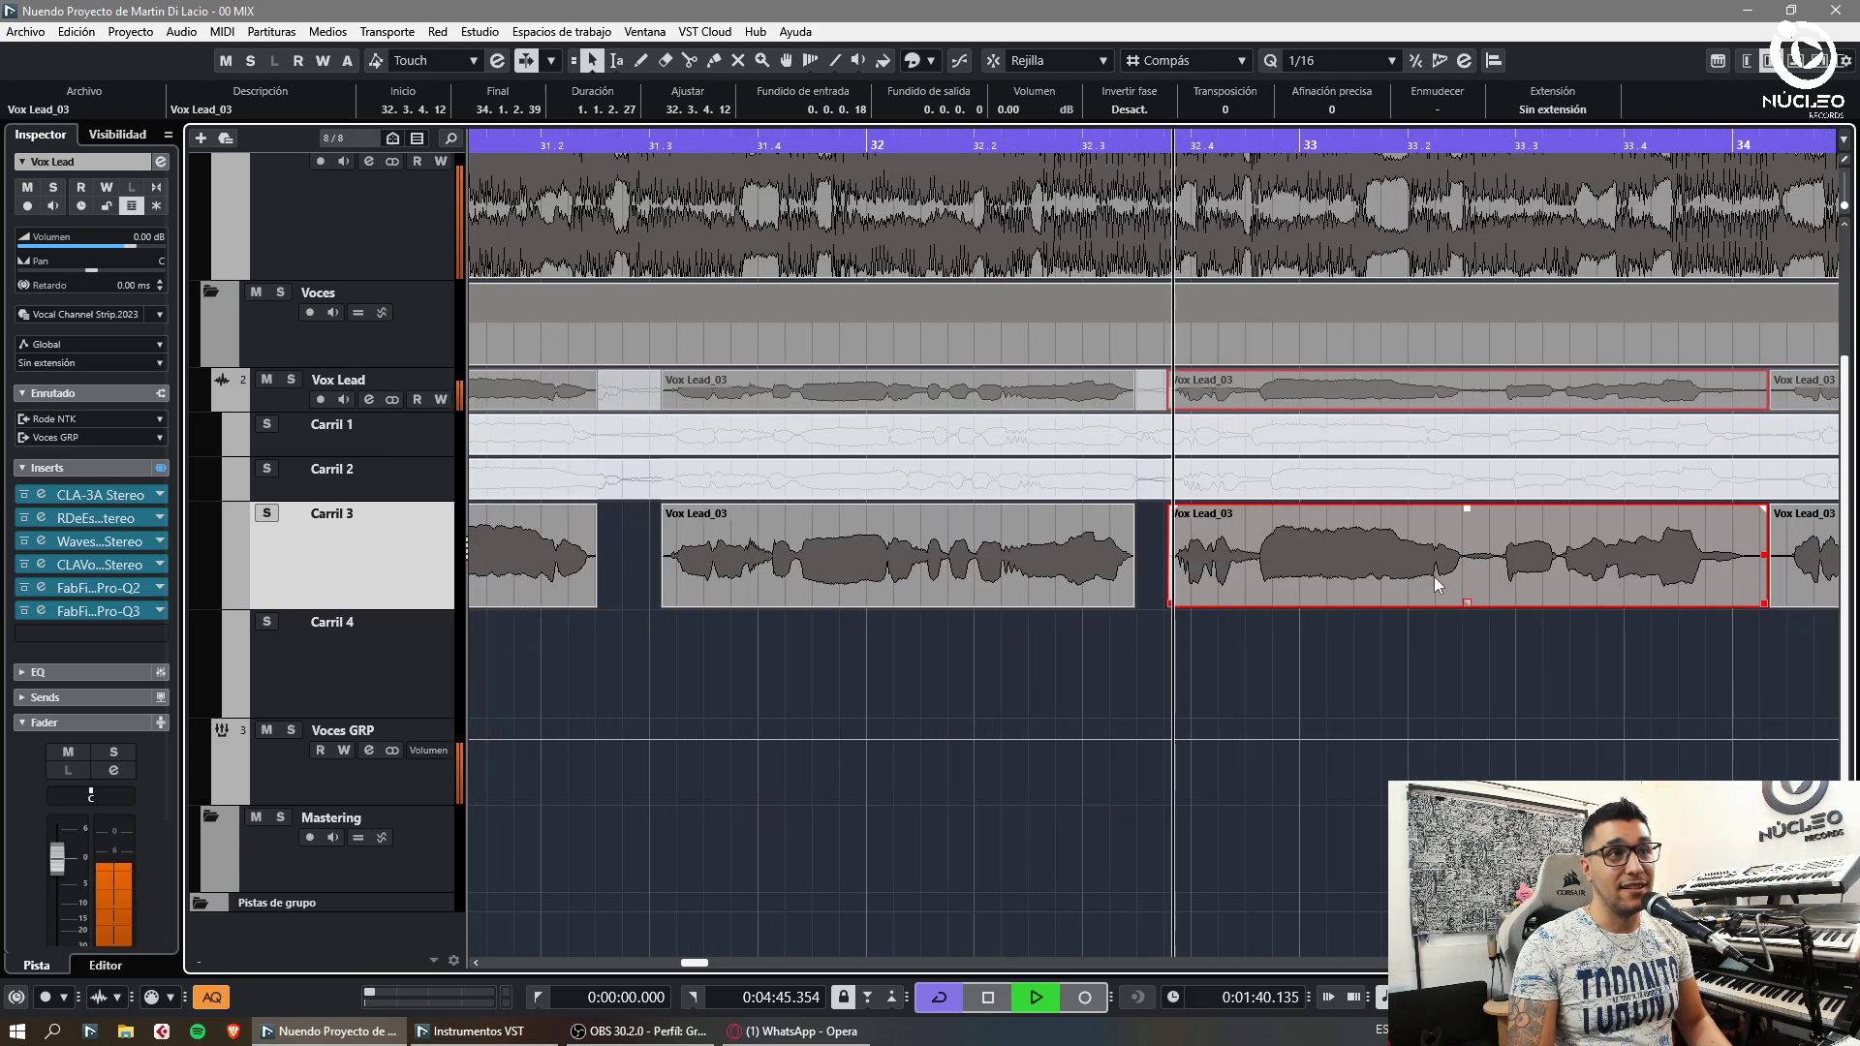
Cut out and delete the quiet section between 33.2.3 and 33.2.4, and fade out the phrase before it
left_click(1464, 585, "alt")
left_click(1497, 584, "alt")
left_click(1482, 573)
key("Delete")
mouse_move(1462, 509)
left_mouse_down()
mouse_move(1403, 509)
mouse_move(1443, 510)
left_mouse_up()
Split the Vox Lead_03 clip just past bar 34 at 34.1.3 and delete its quiet opening piece
key("f")
left_click(1437, 576, "alt")
left_click(1425, 562)
key("Delete")
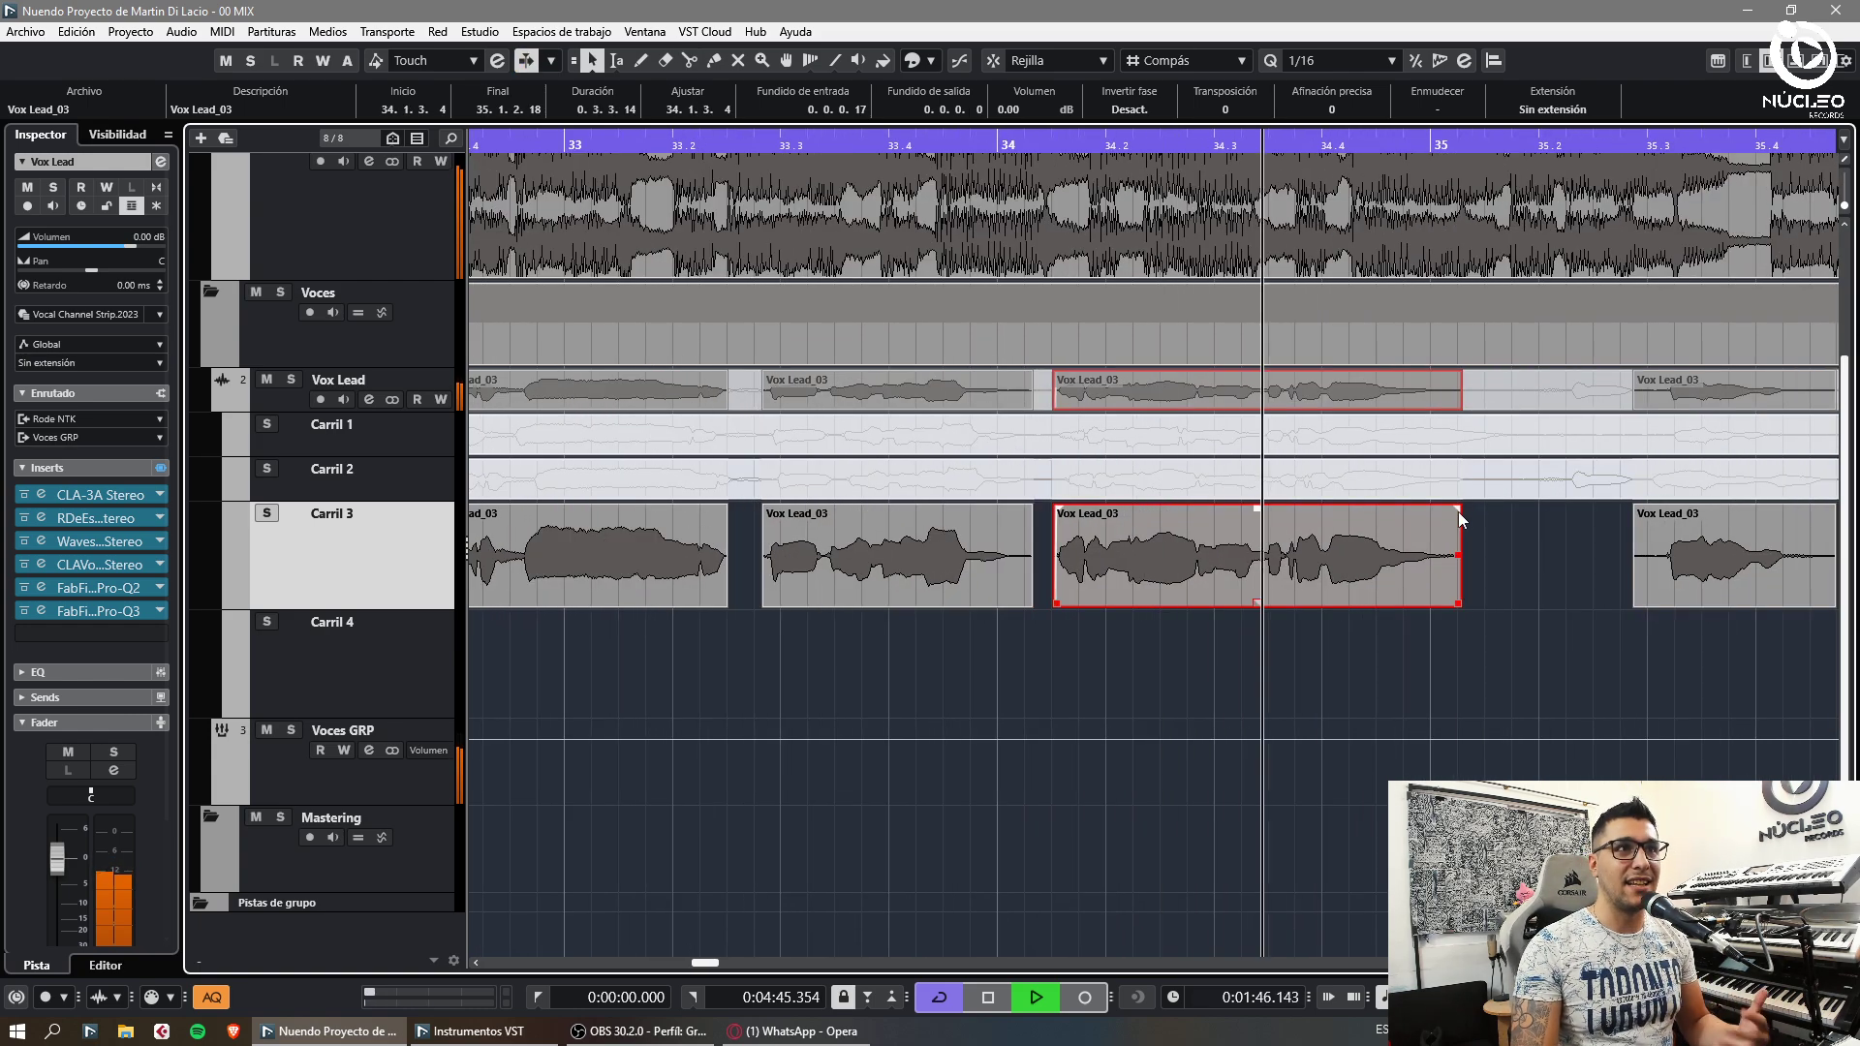
Fade the short Vox Lead_03 clip between 35.2.4 and bar 36 in and out
left_click_drag(1637, 509, 1649, 511)
key("g")
left_click_drag(1475, 514, 1435, 512)
left_click(1541, 554)
key("g")
key("h")
key("g")
left_click(1484, 632)
key("g")
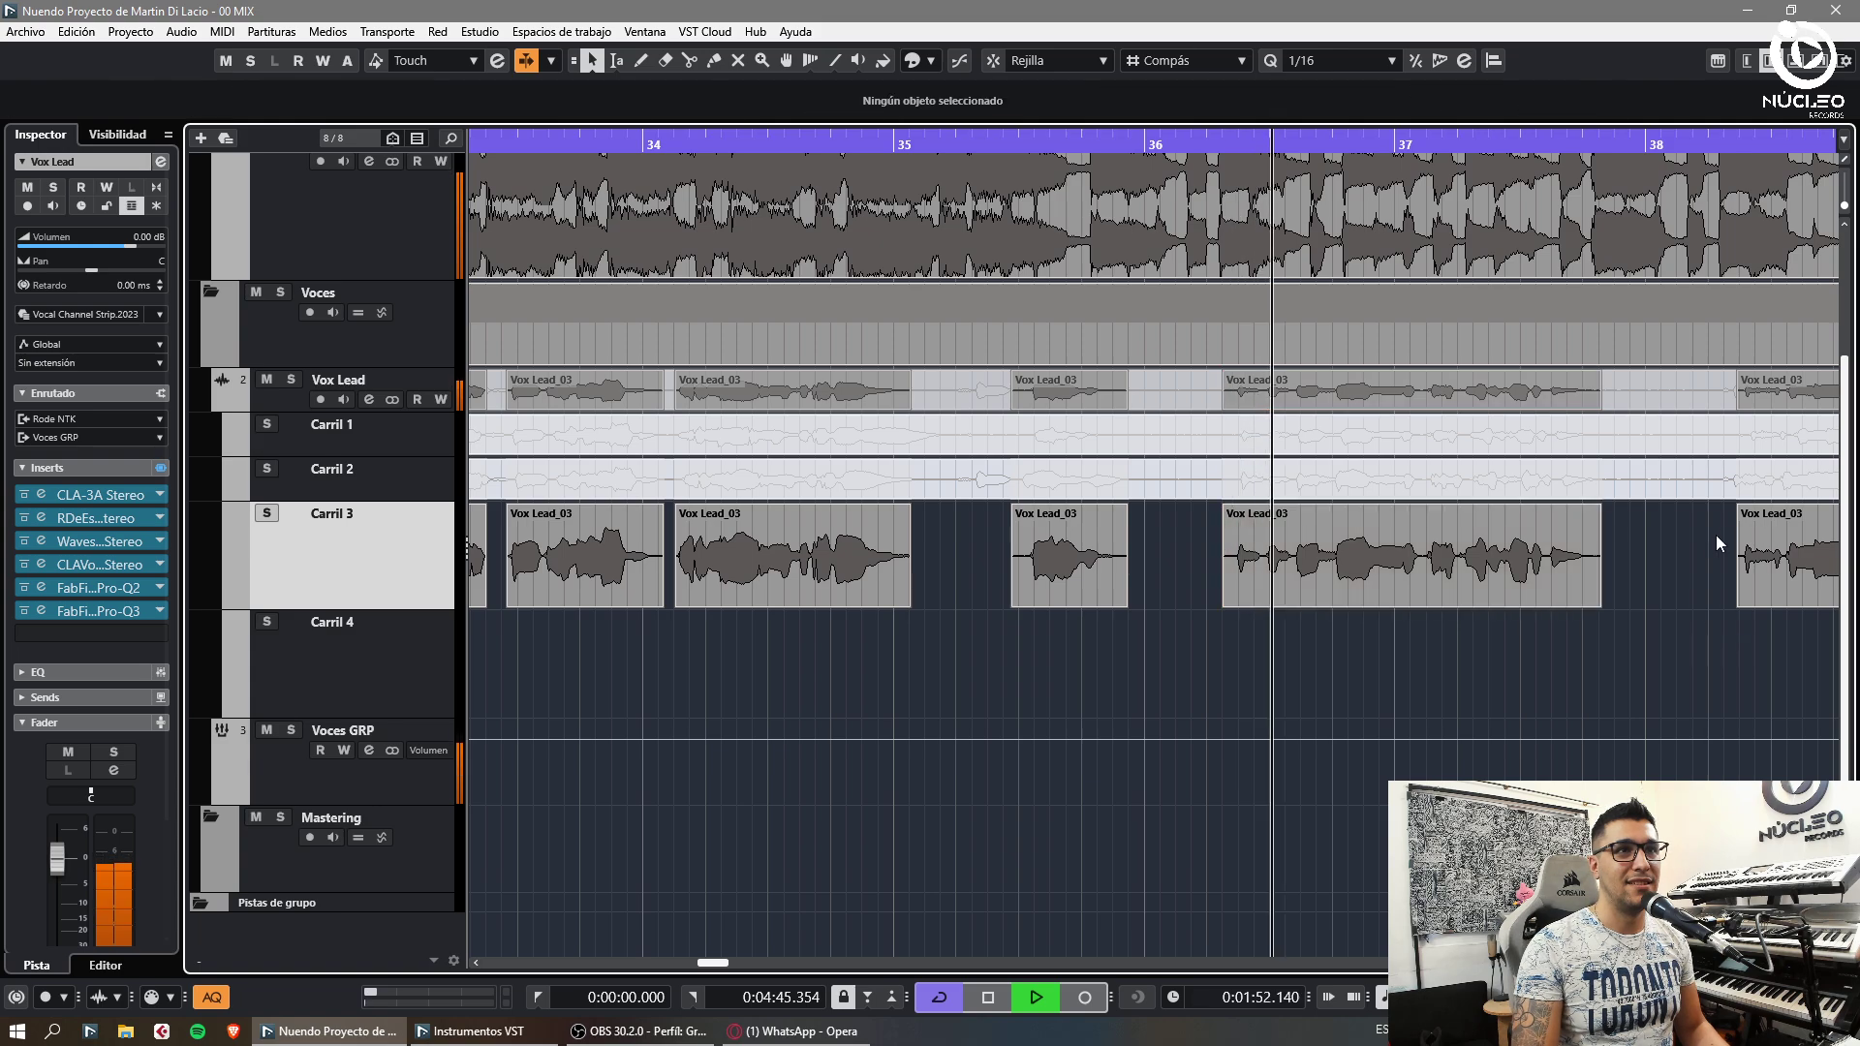
Add a short fade-in to the Vox Lead_03 clip starting between bars 38 and 39
left_click_drag(1741, 510, 1747, 512)
key("g")
left_click(1725, 643)
key("g")
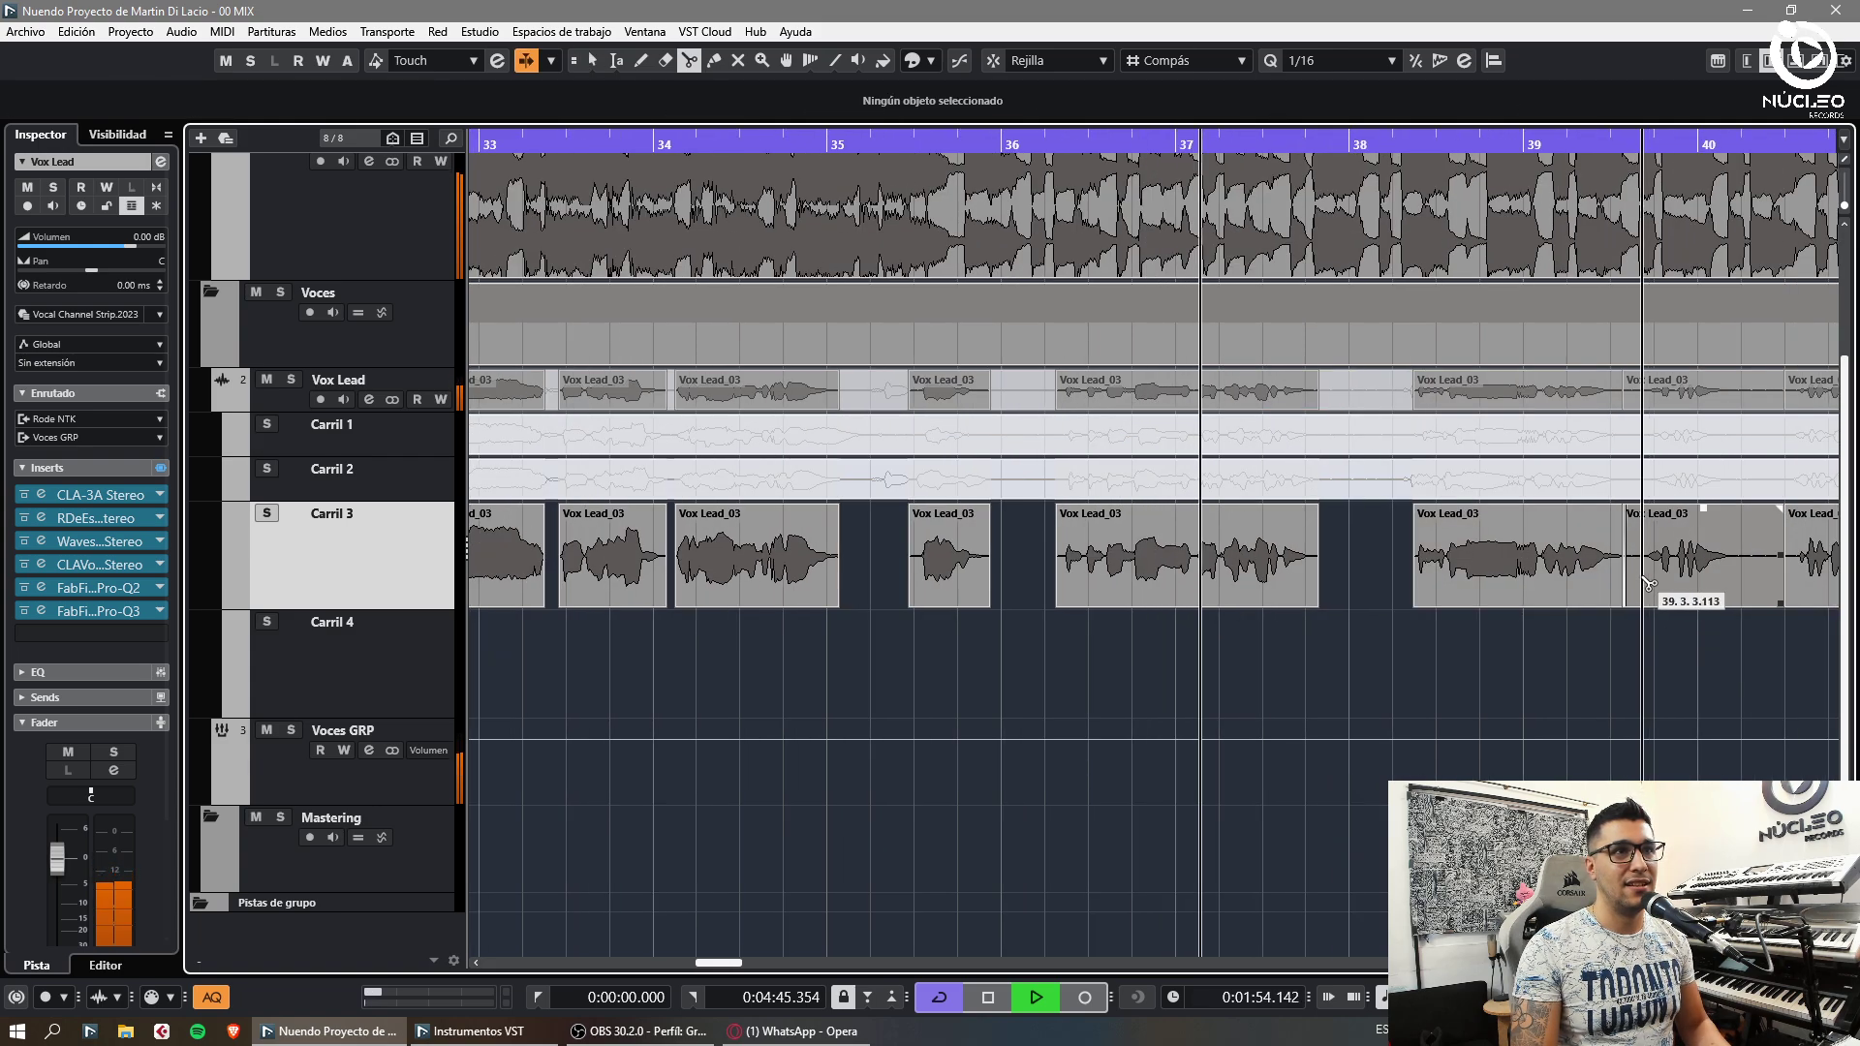
Trim the quiet start and tail of the Vox Lead_03 clip to 39.3.3 and 40.1.4, and add fades to it
left_click(1641, 572, "alt")
left_click(1628, 542)
key("Delete")
mouse_move(1623, 509)
left_mouse_down()
mouse_move(1695, 507)
mouse_move(1653, 505)
left_mouse_up()
left_click(1737, 554, "alt")
left_click(1746, 554)
key("Delete")
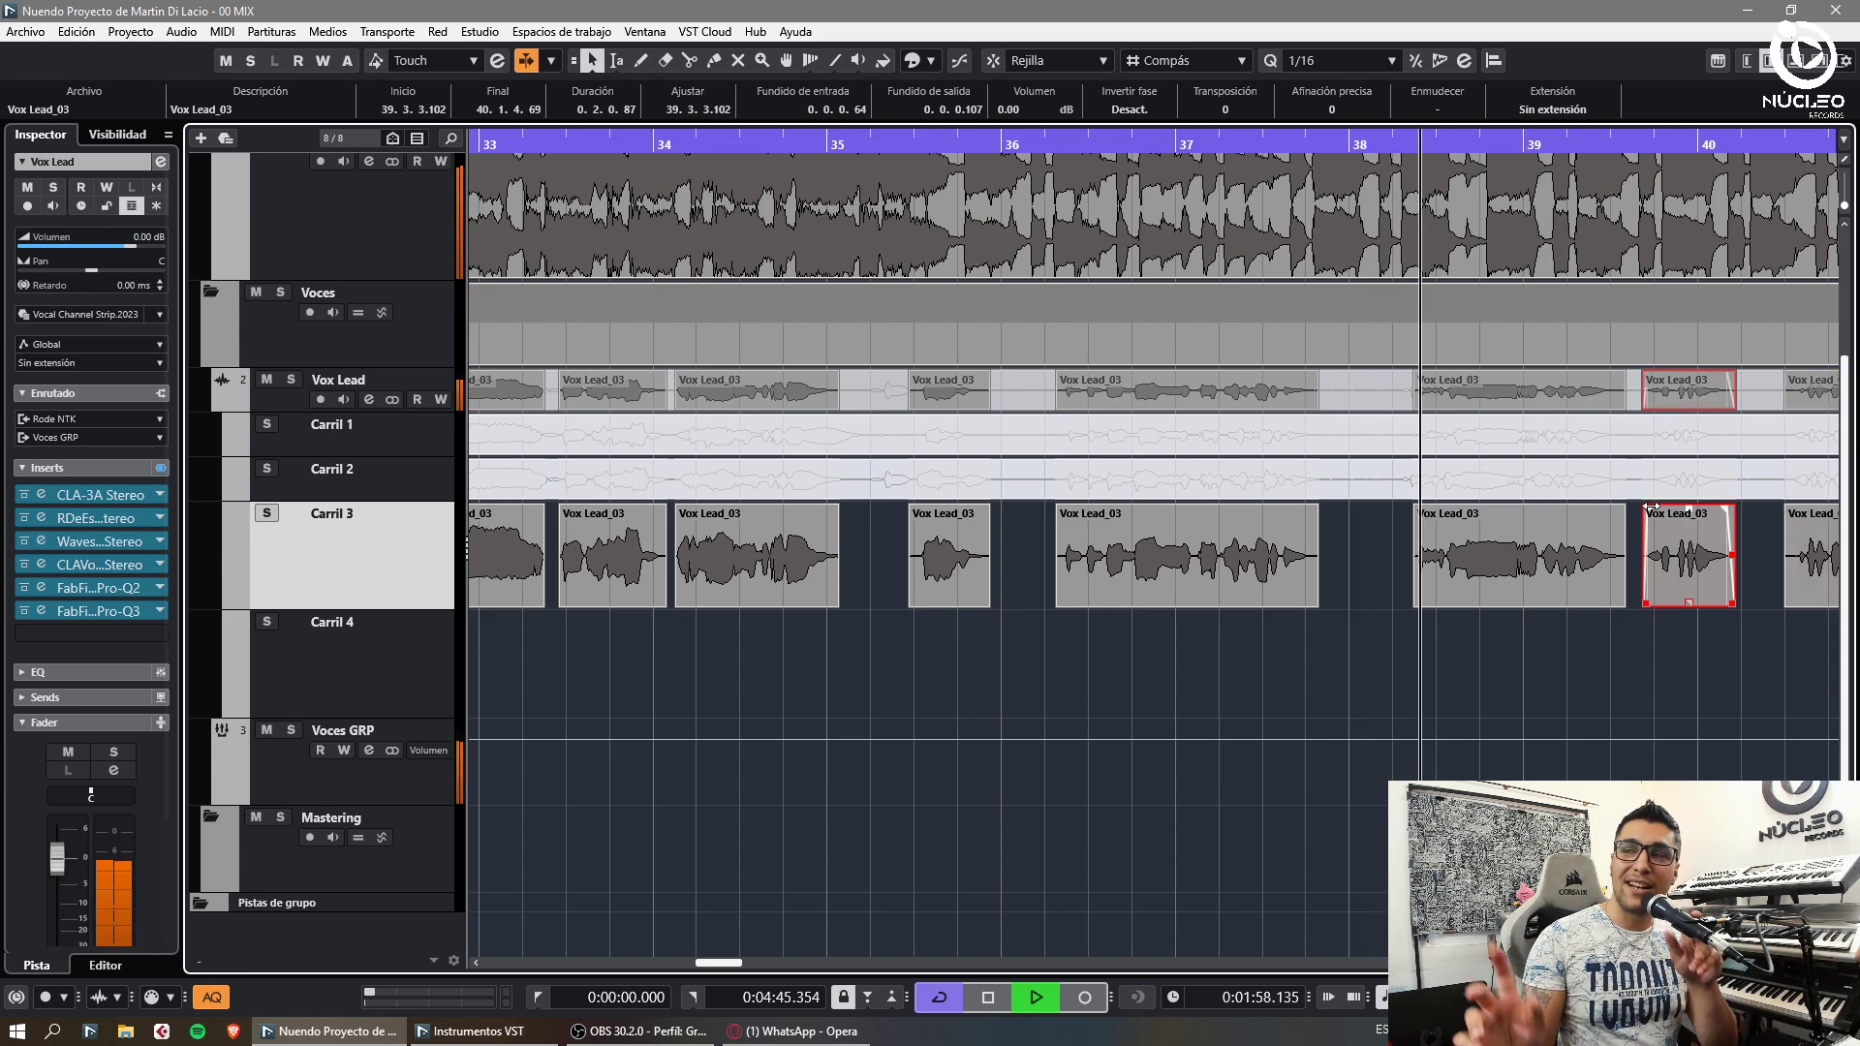
left_click(1719, 678)
Split the Vox Lead_03 clip before bar 41 at 40.3.1 and 40.4.3, and delete its quiet opening and tail pieces
key("h")
key("h")
key("h")
key("h")
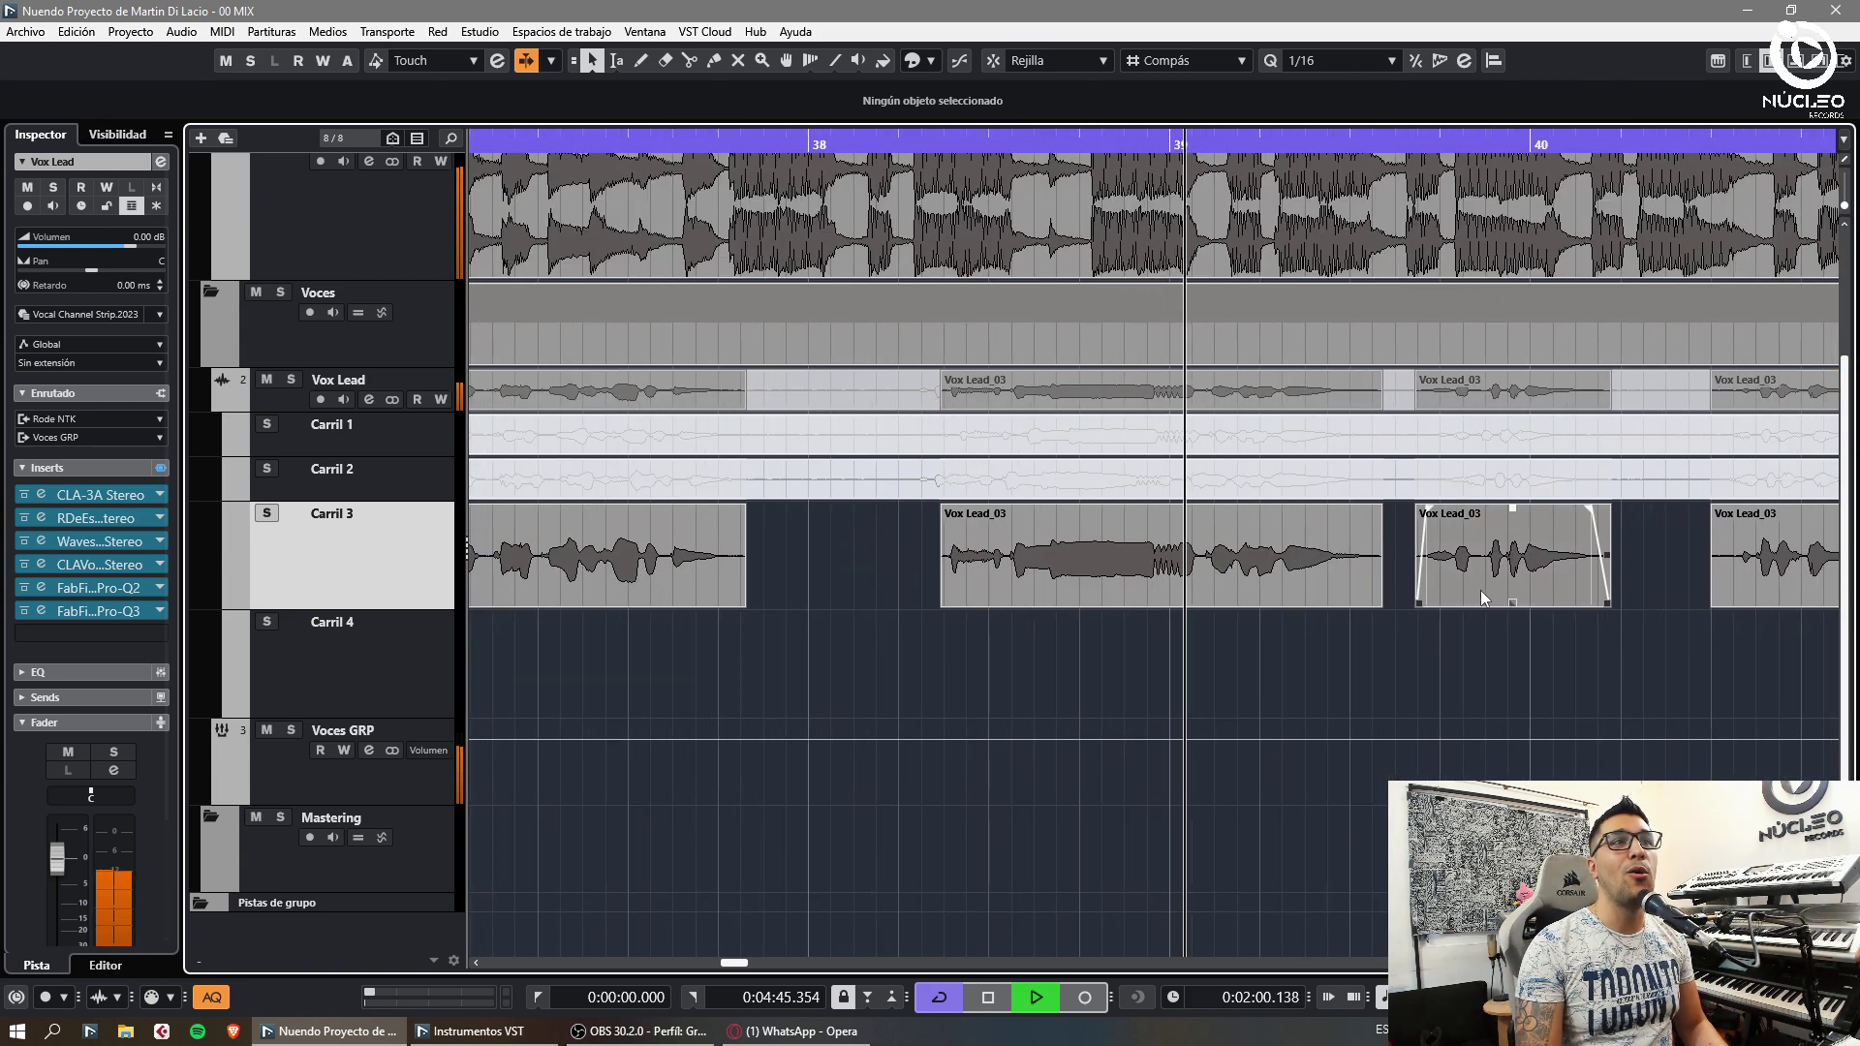
key("g")
left_click(1545, 580, "alt")
left_click(1658, 579, "alt")
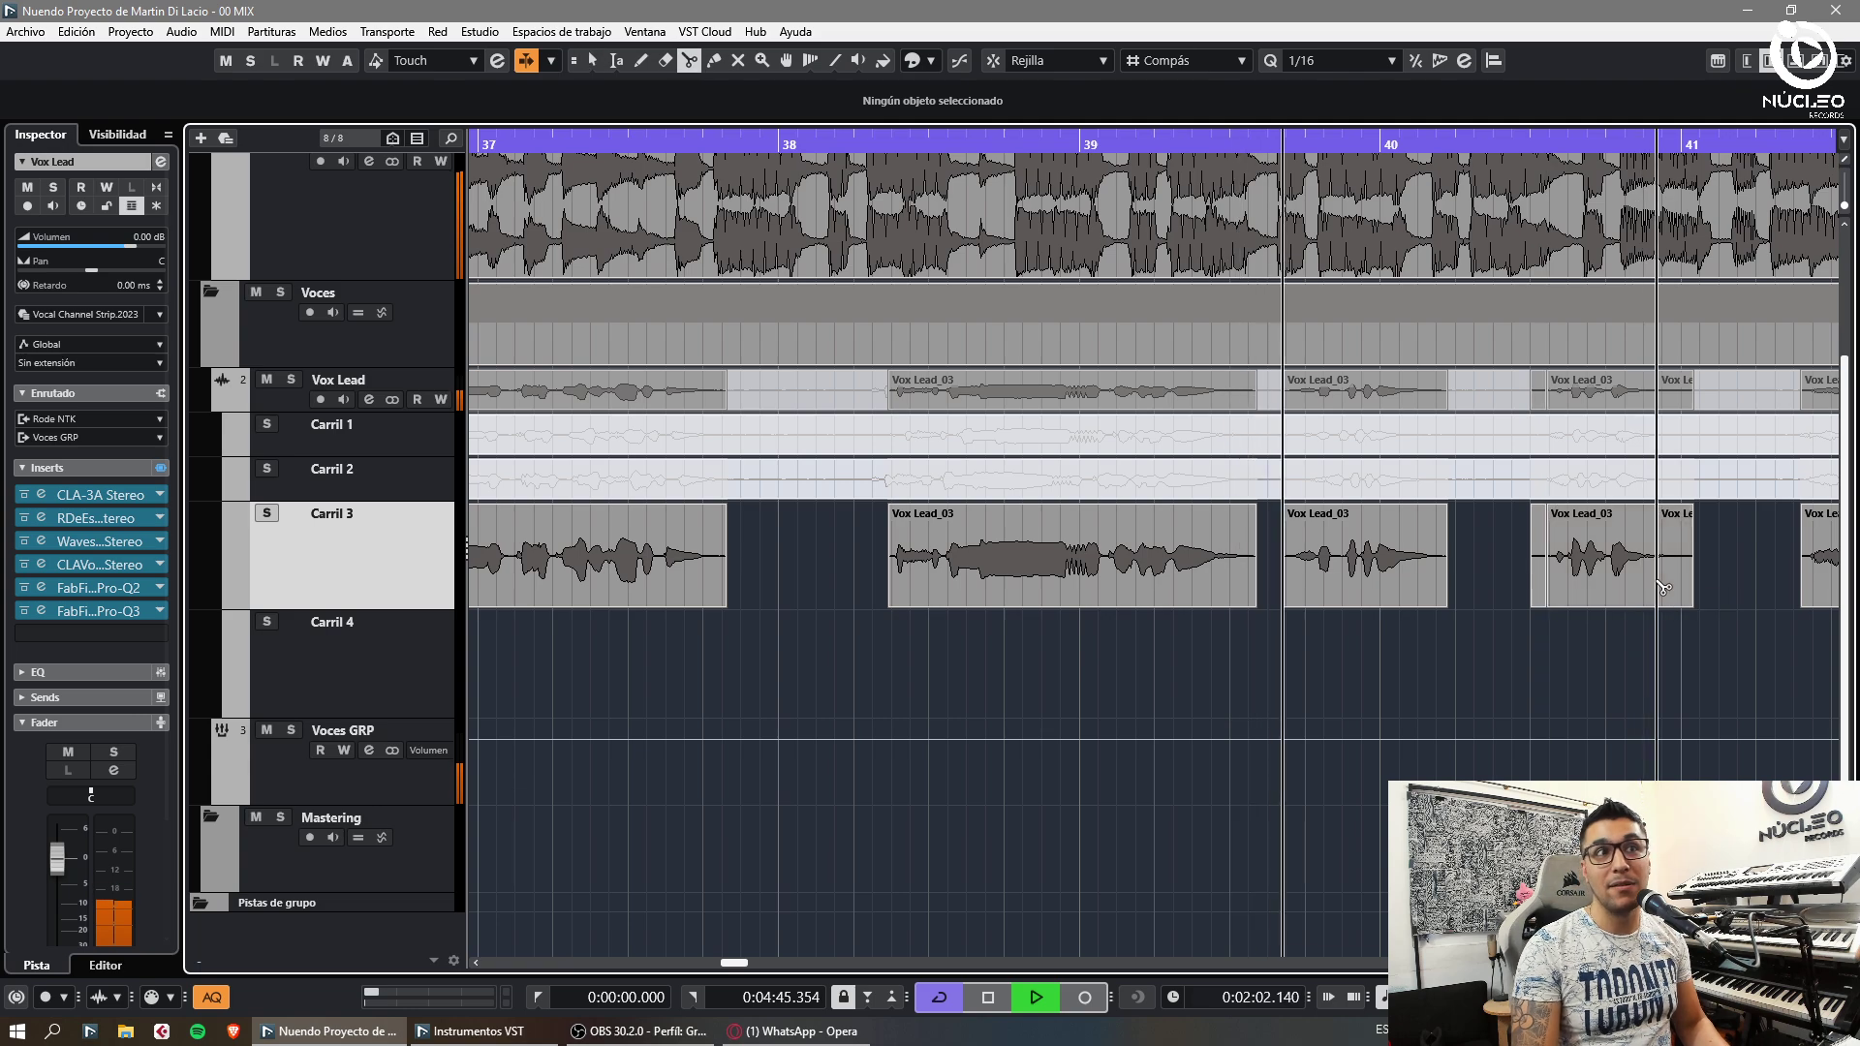
left_click(1672, 576)
key("Delete")
key("Delete")
key("ctrl+z")
left_click(1539, 538)
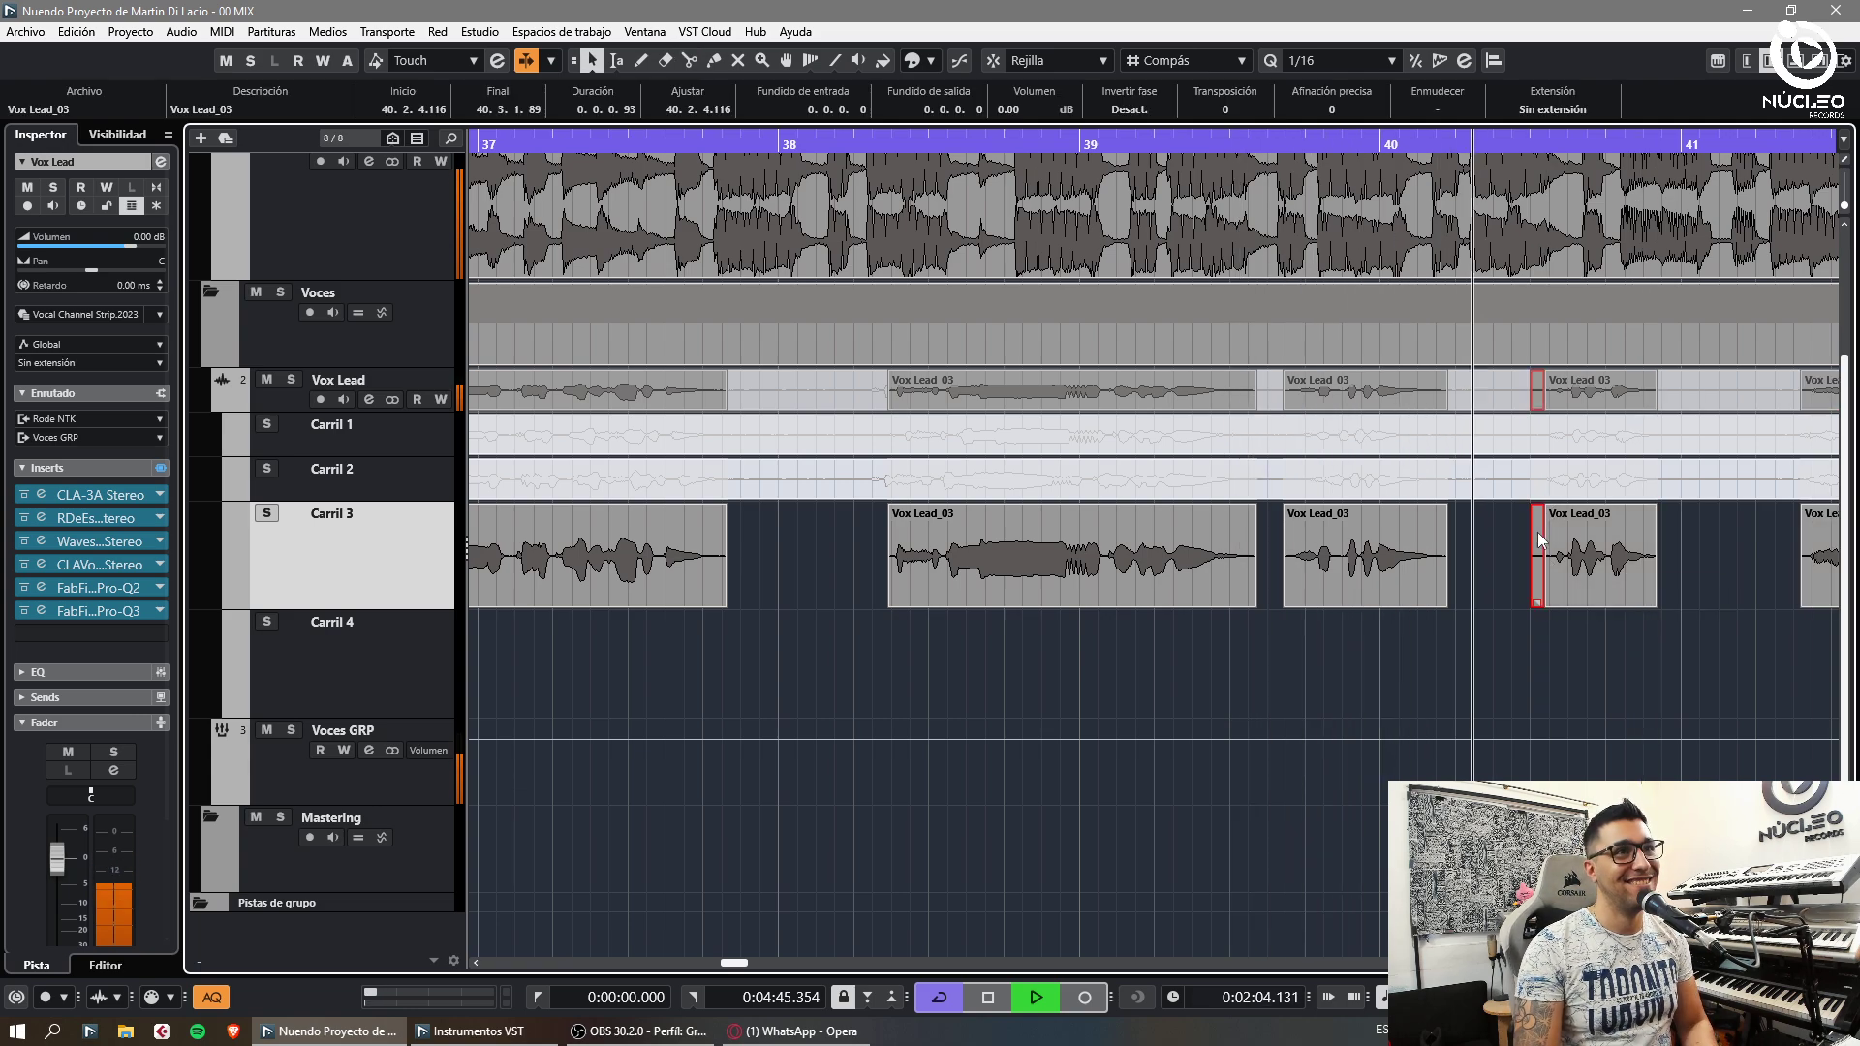
key("Delete")
Add fades to the trimmed Vox Lead_03 clip between 40.3.1 and 40.4.3
left_click_drag(1548, 508, 1642, 508)
left_click(1498, 637)
key("g")
key("h")
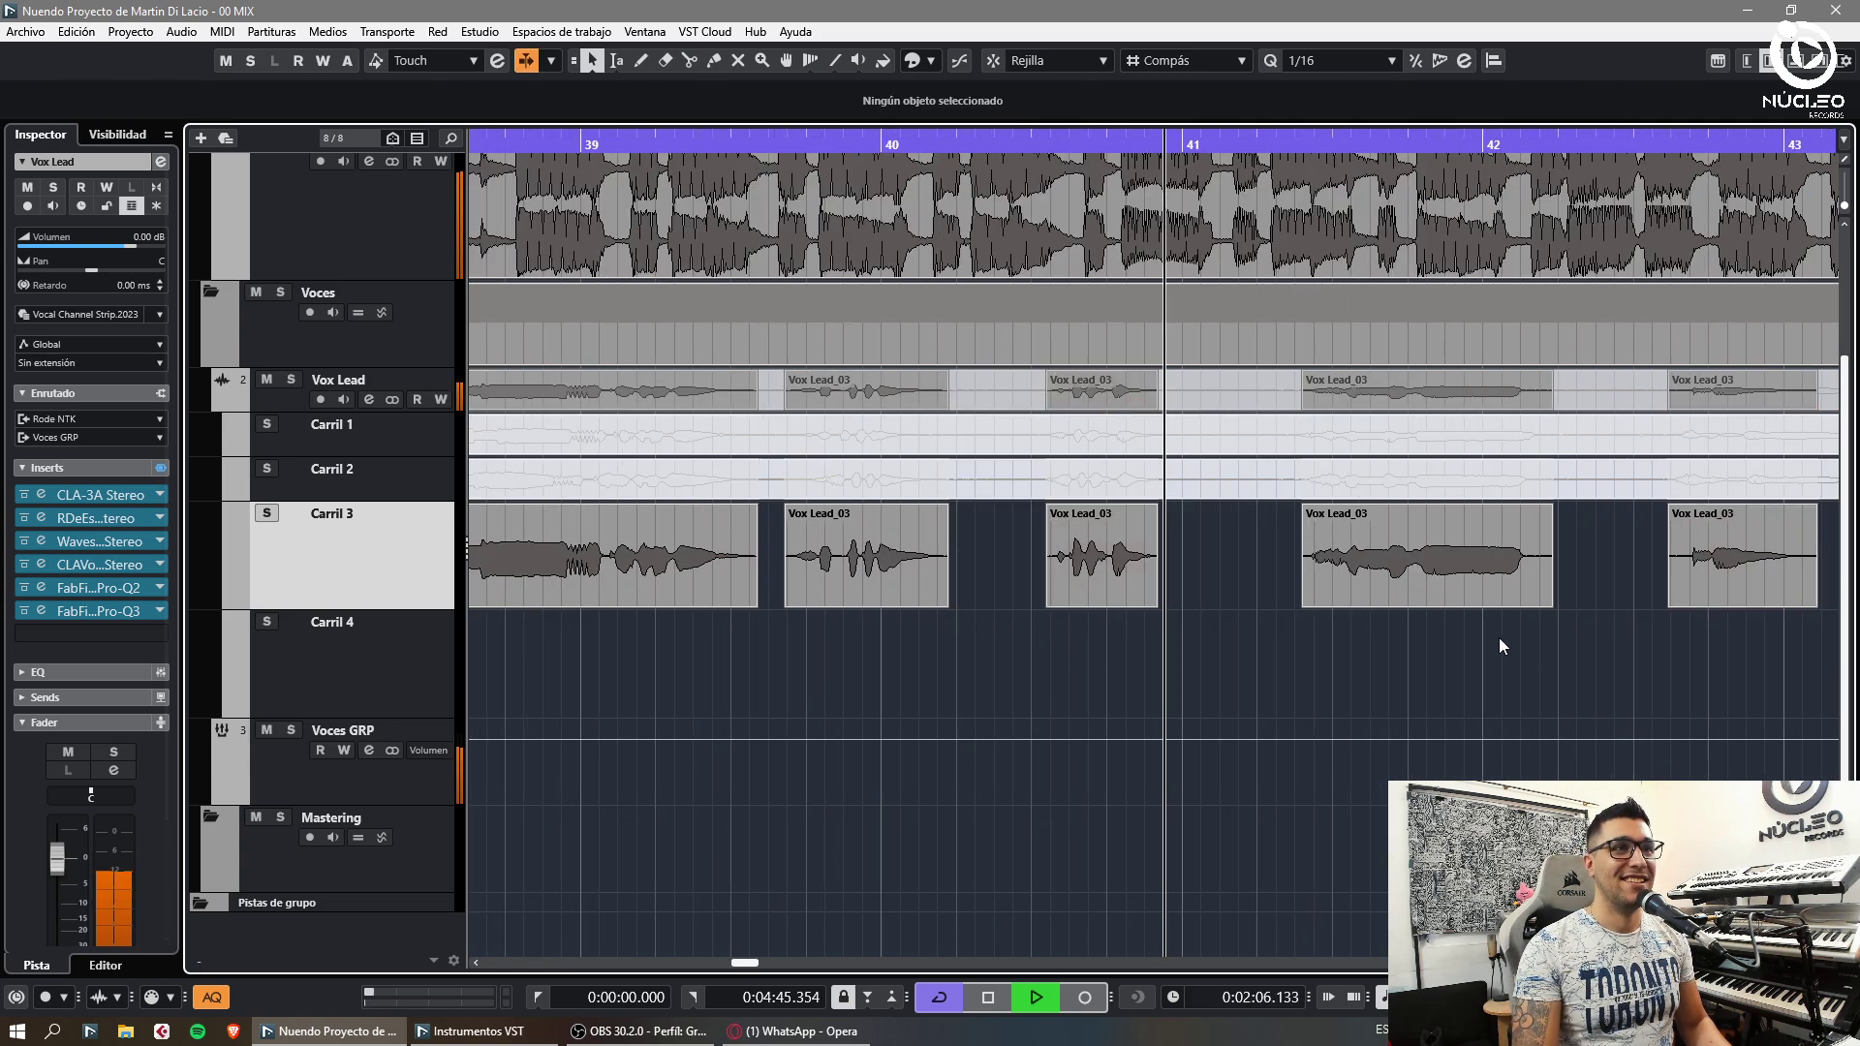
Add fades to the Vox Lead_03 clips starting at 41.2.3 and 42.3.2
left_click_drag(1308, 510, 1322, 512)
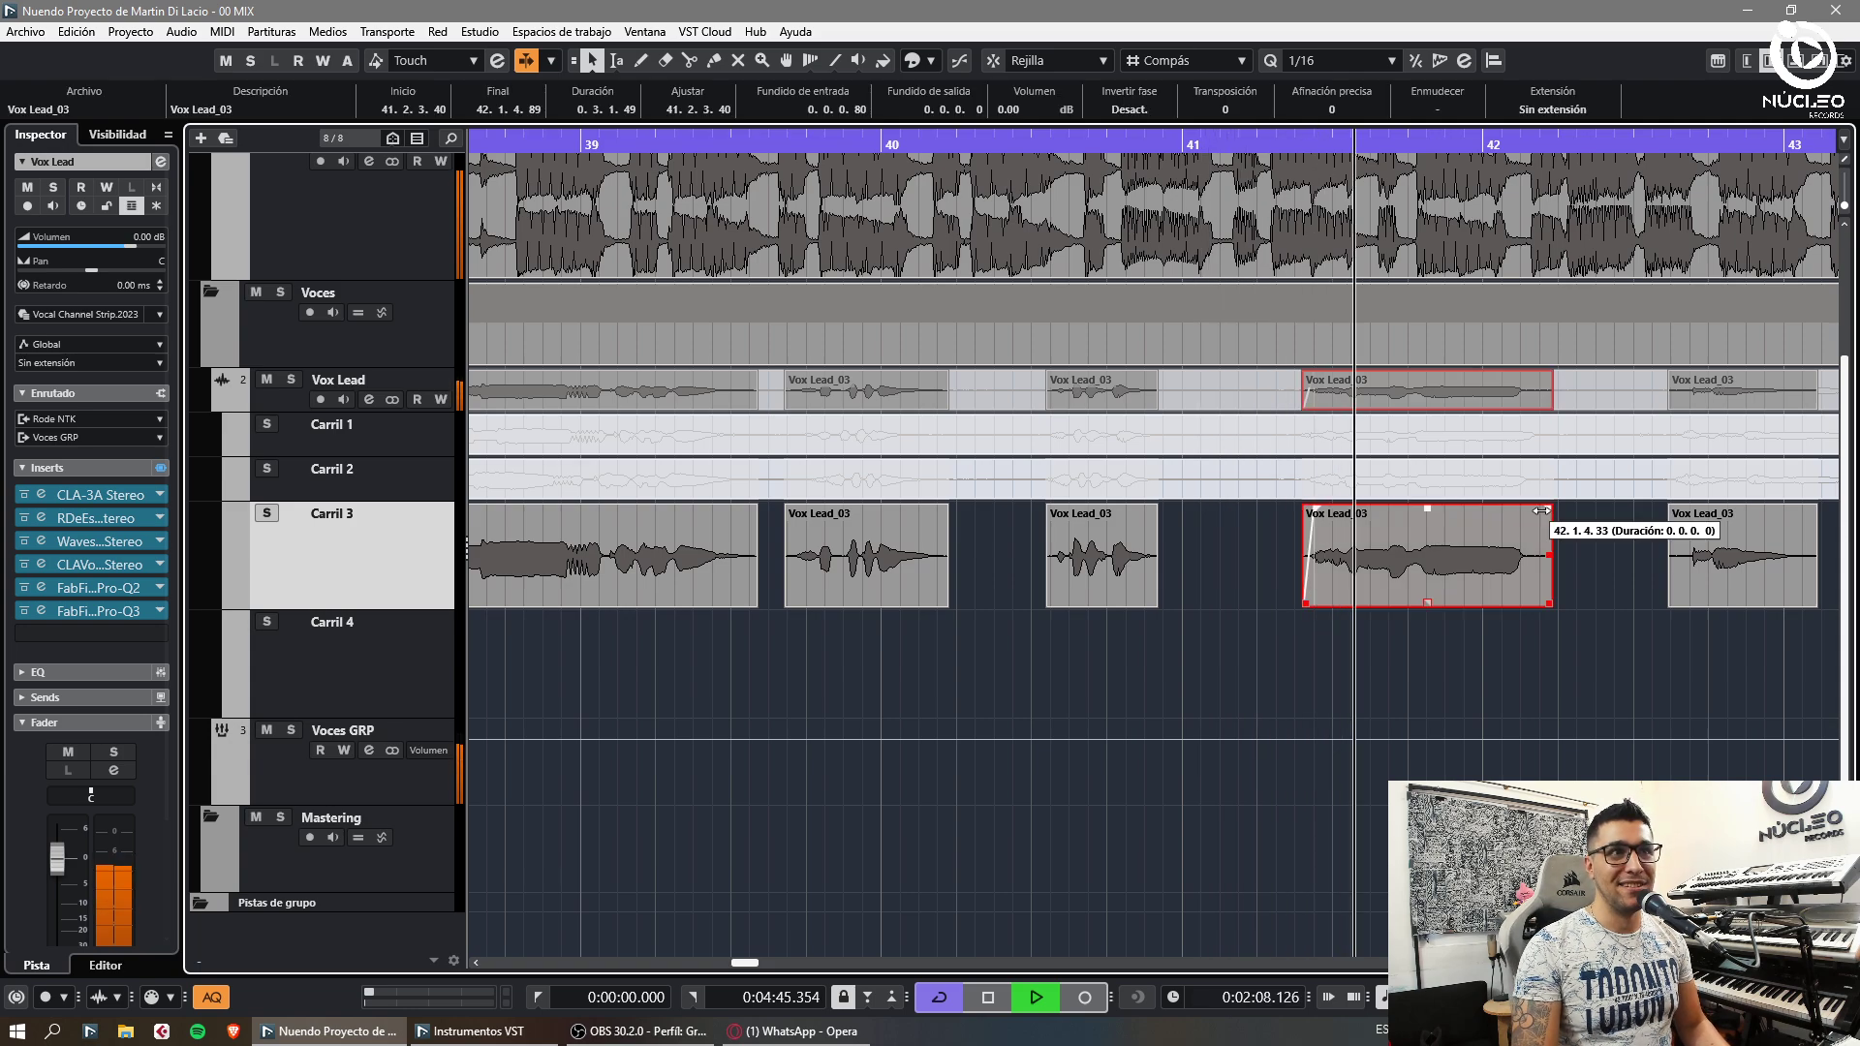
left_click(1785, 524)
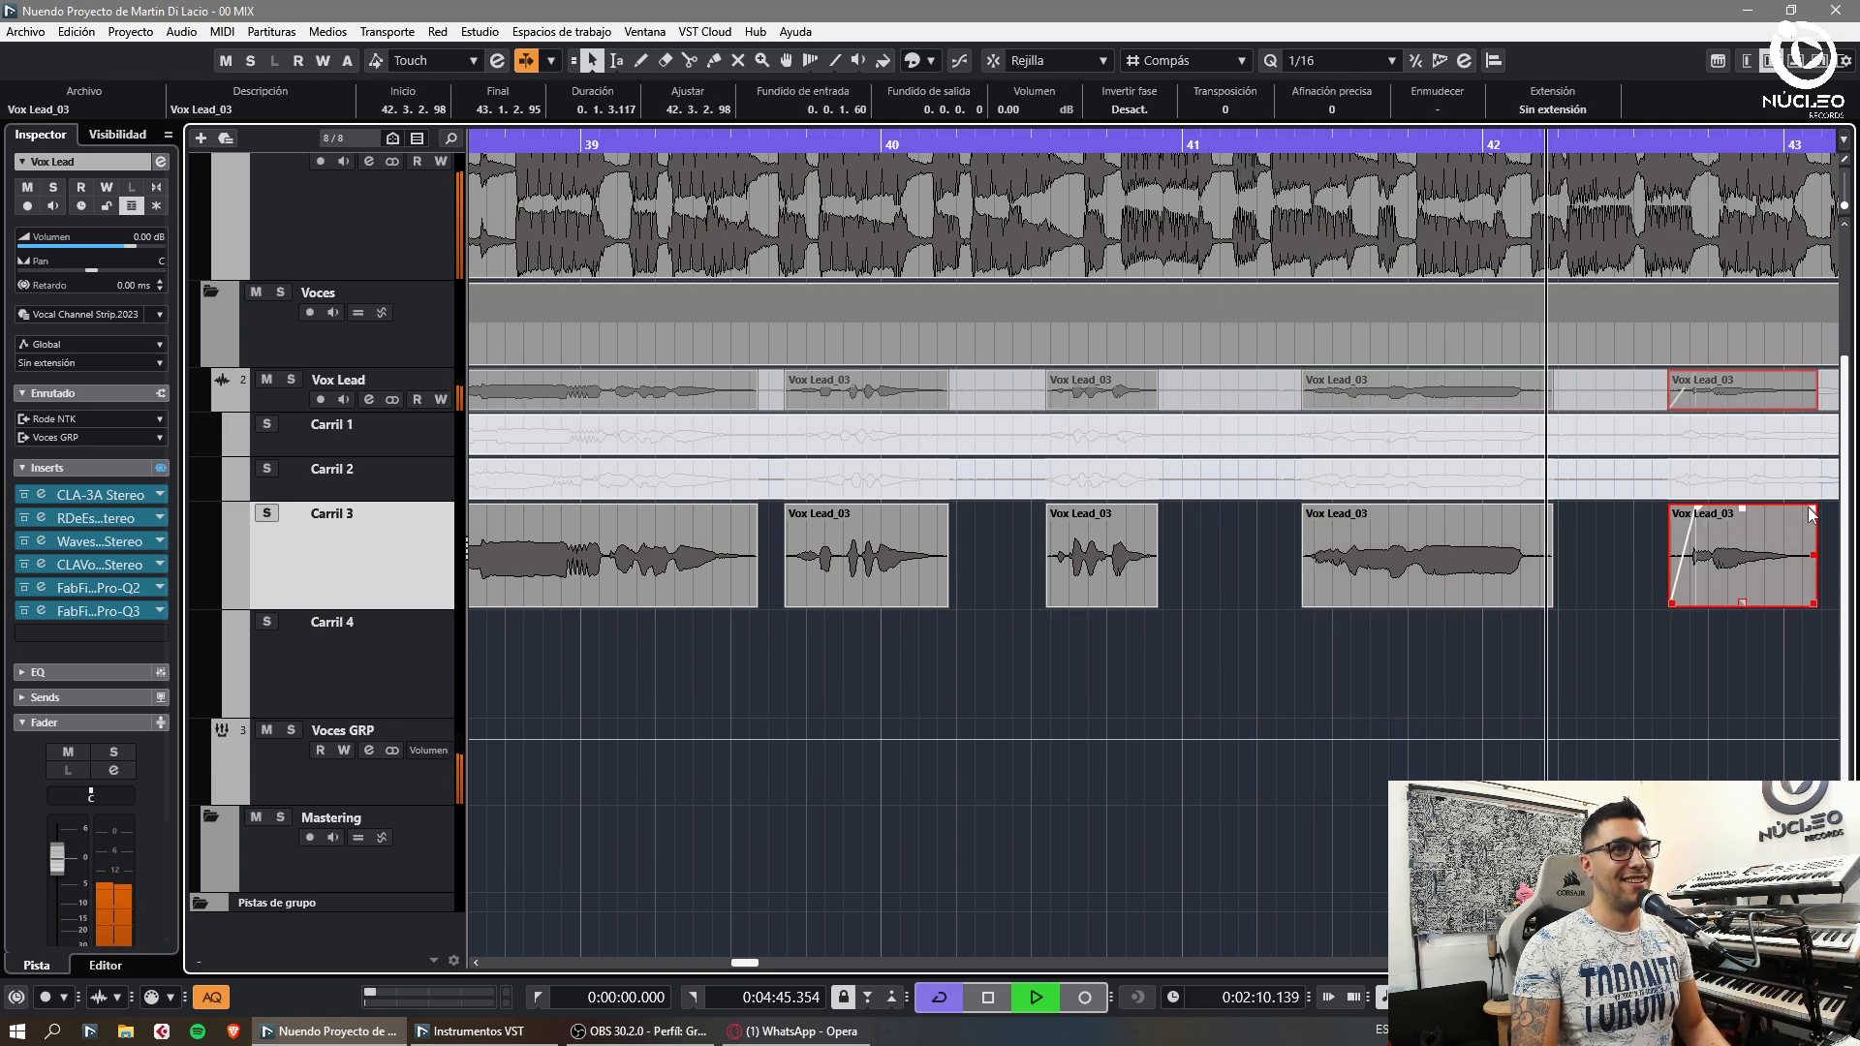
key("g")
key("g")
key("g")
key("t")
left_click(1108, 273)
key("h")
key("h")
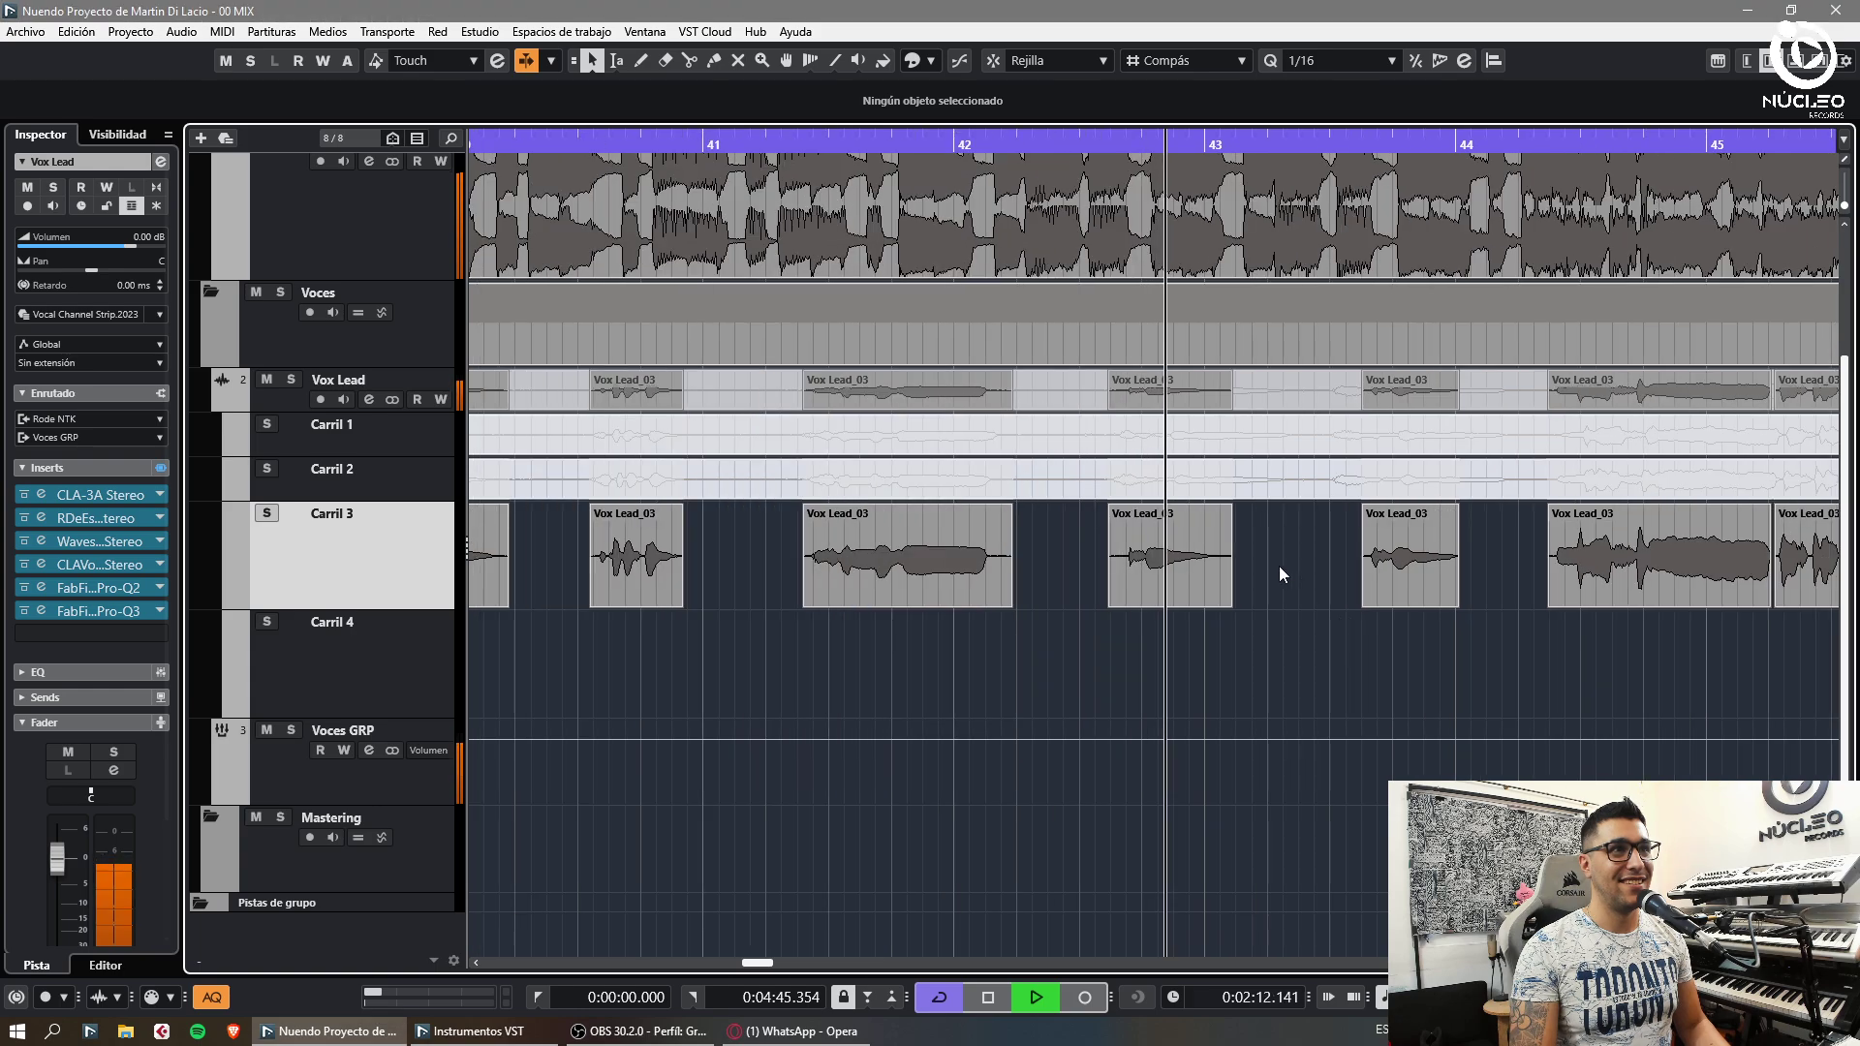
Add short fades to the Vox Lead_03 clips starting at 43.3.3 and 44.2.2
left_click(1491, 523)
left_click_drag(1489, 510, 1488, 509)
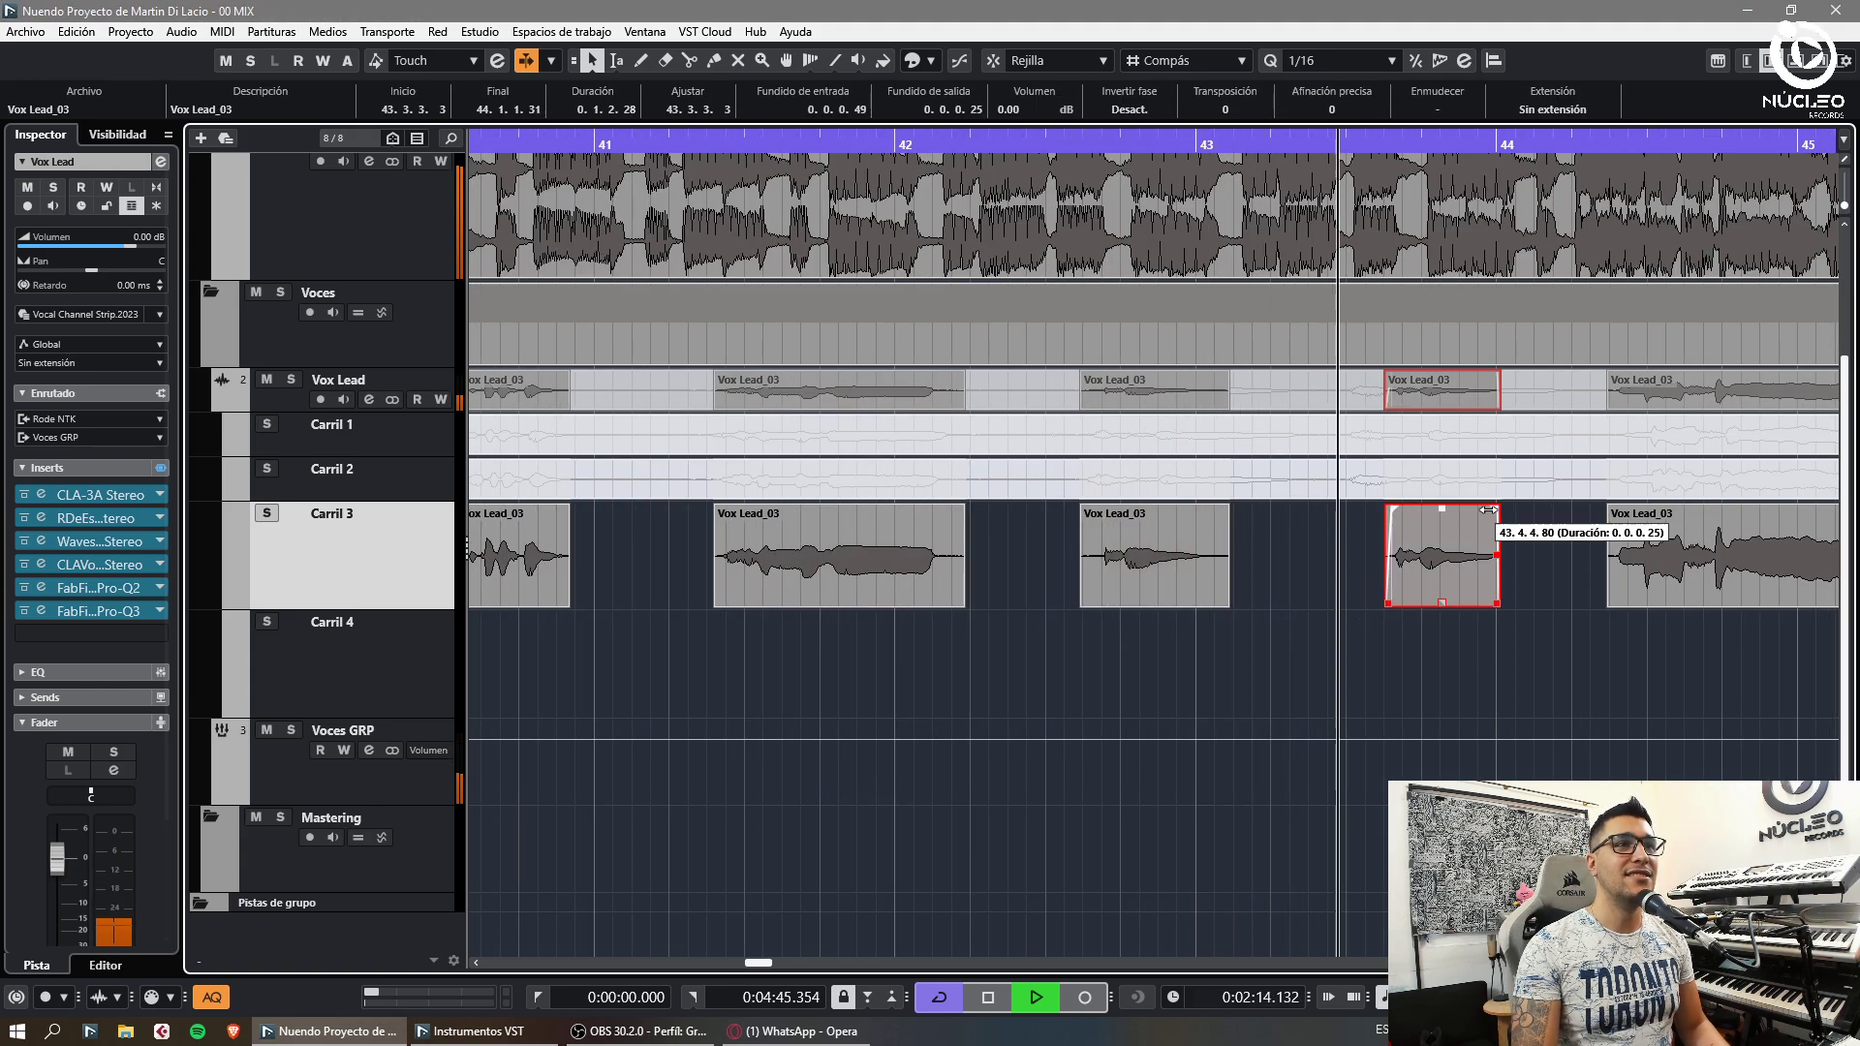
left_click_drag(1614, 510, 1620, 509)
left_click(1521, 630)
key("g")
key("g")
key("g")
key("h")
key("h")
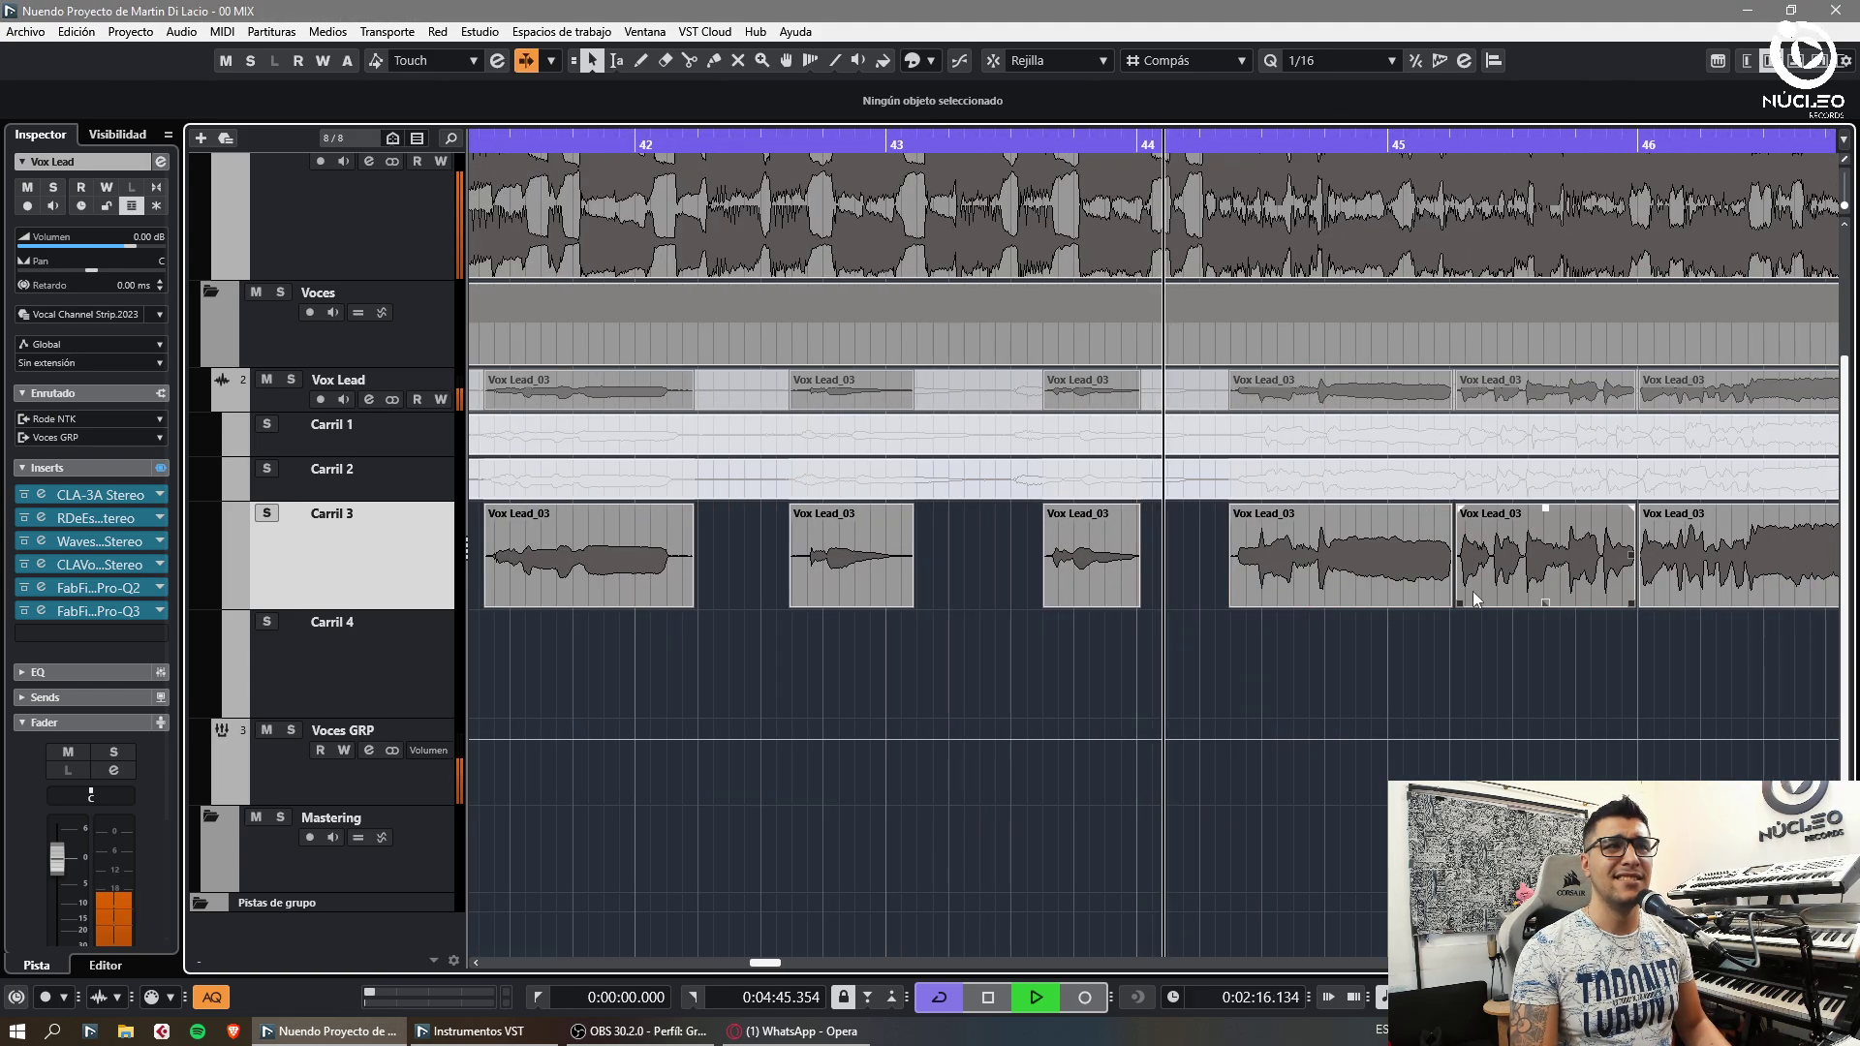
left_click_drag(1234, 510, 1240, 509)
key("g")
key("g")
key("h")
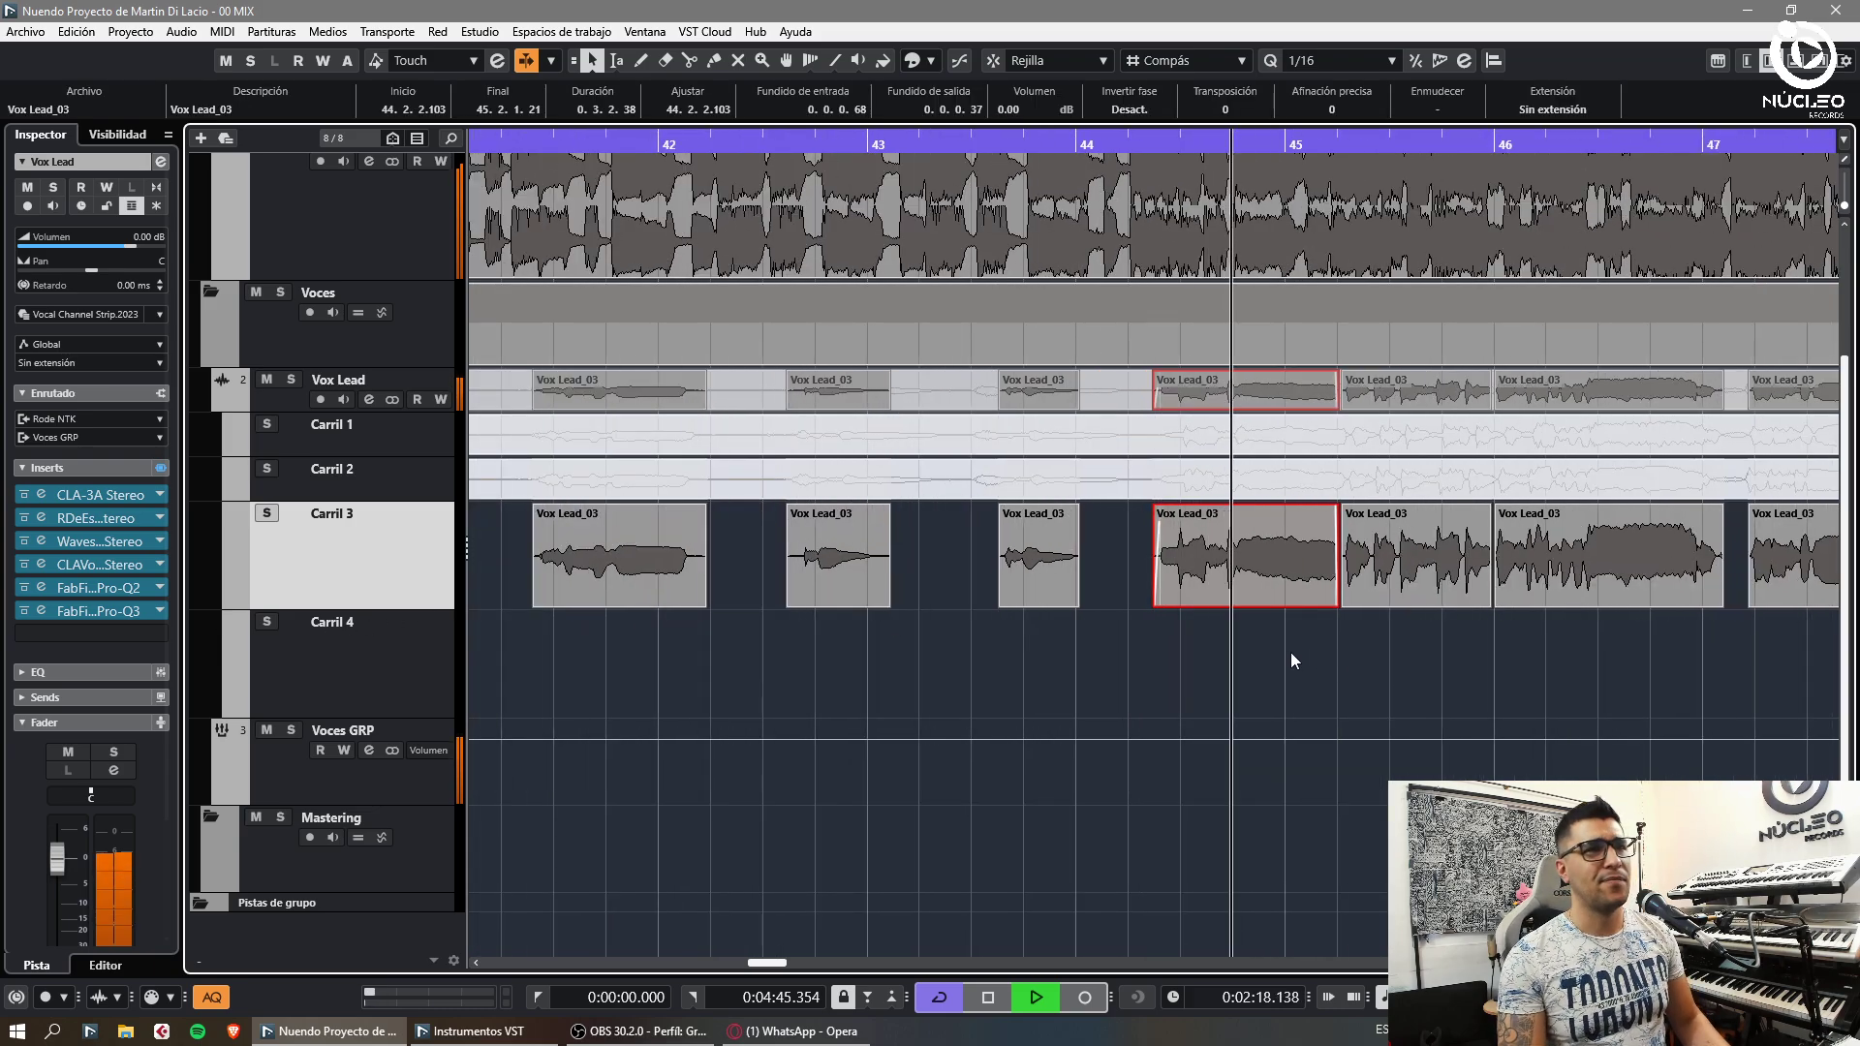
Add short fades to the Vox Lead_03 clips starting at 45.2.1 and 46.1.1
key("h")
key("h")
left_click(1264, 510)
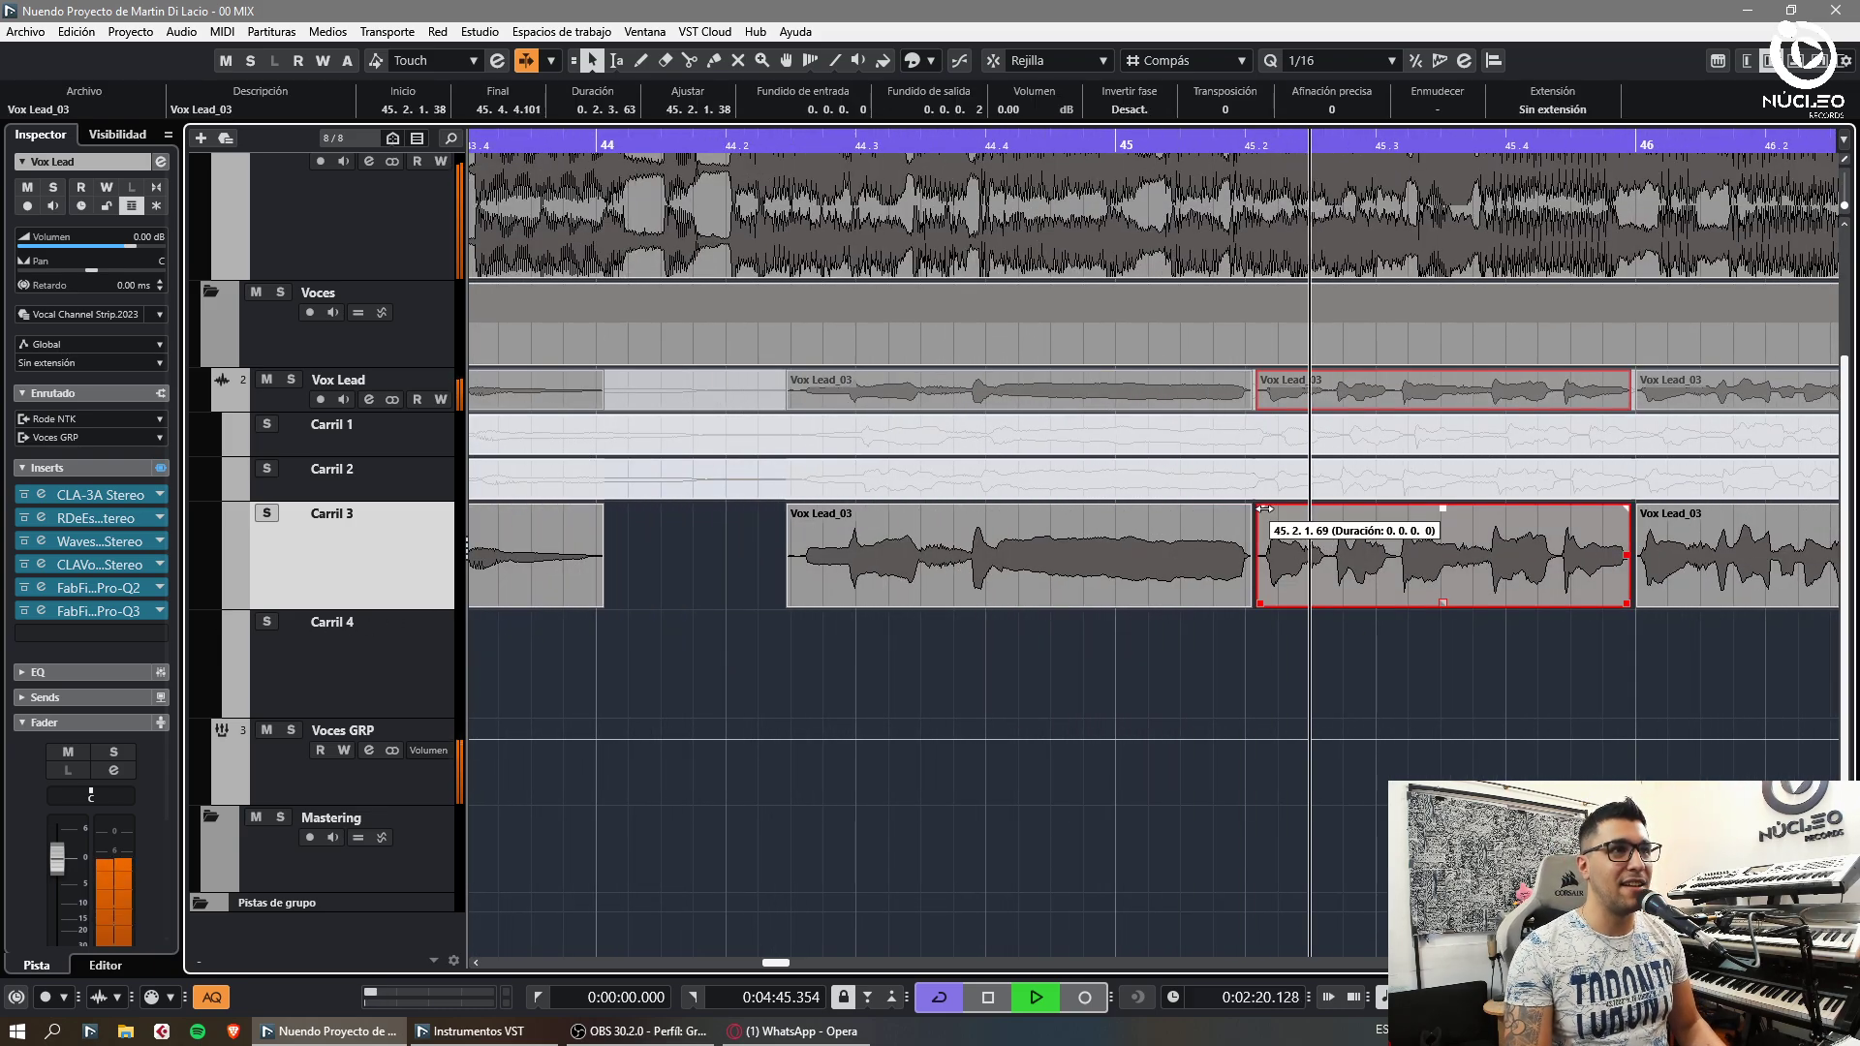
left_click(1511, 654)
key("g")
left_click_drag(1265, 510, 1361, 510)
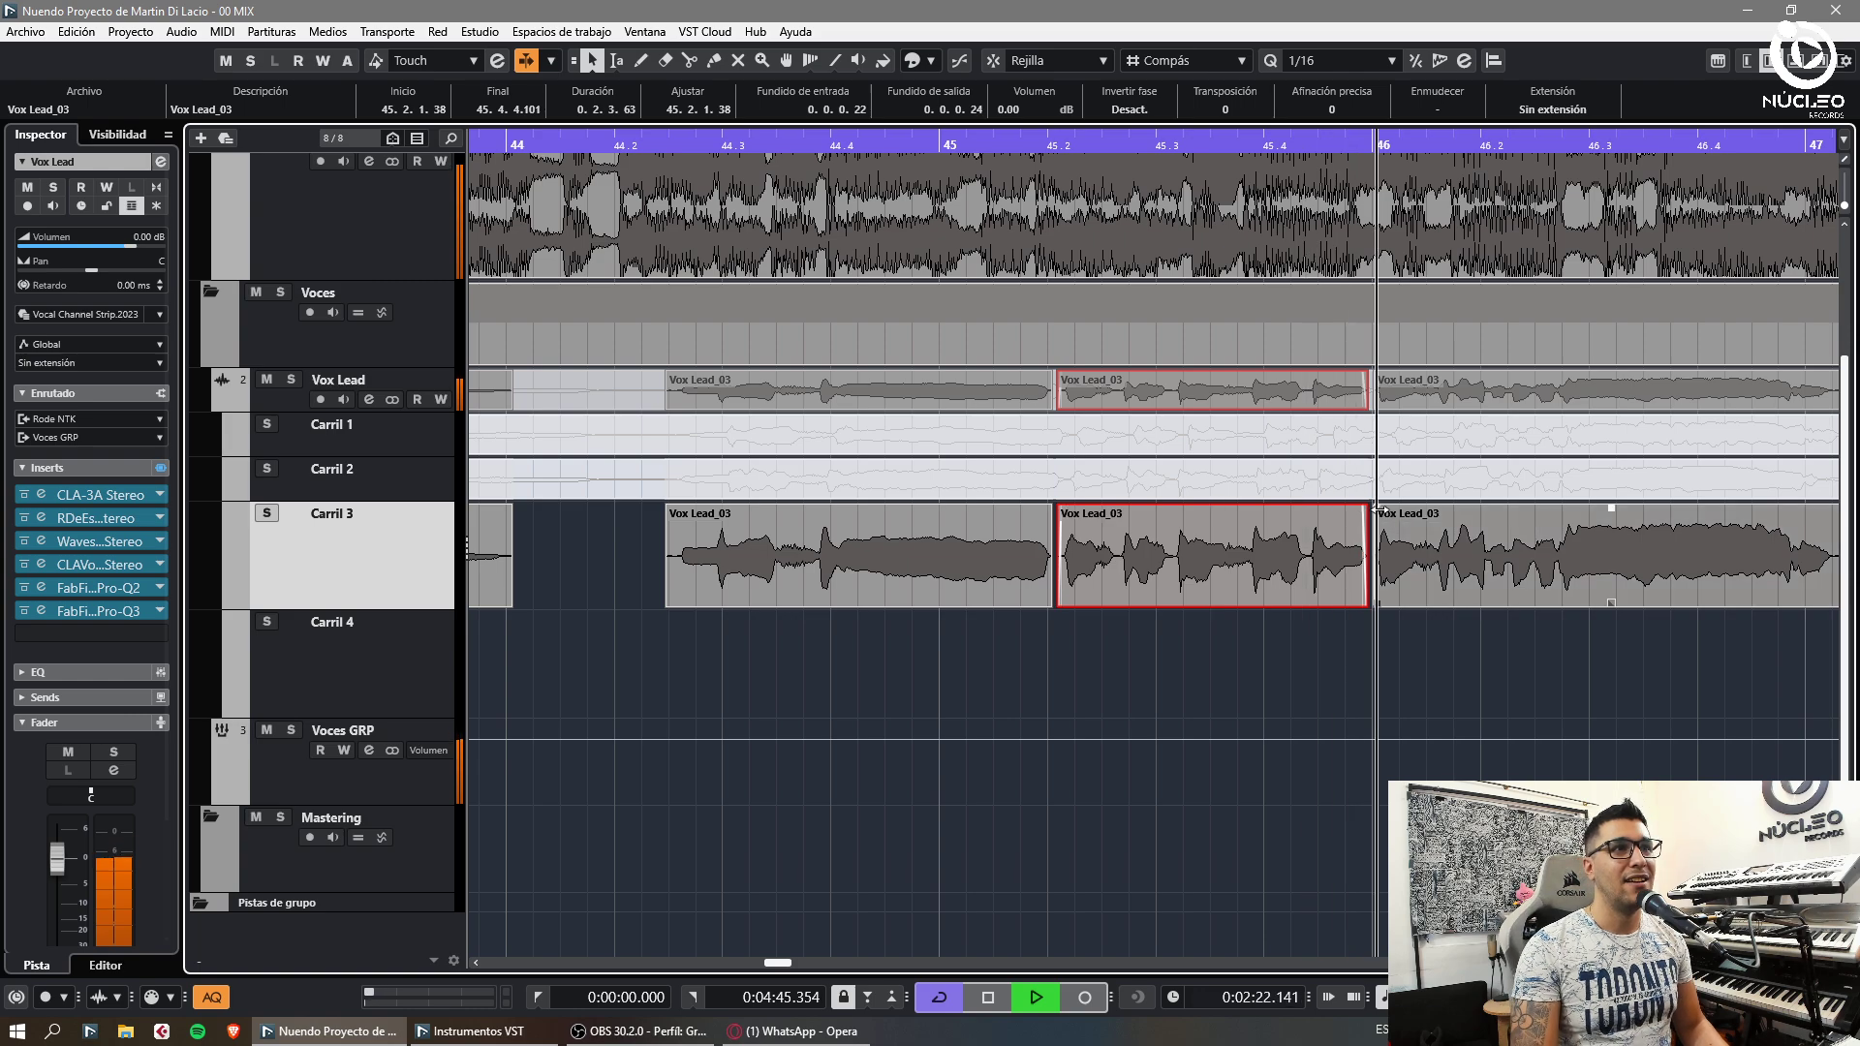
left_click(1382, 512)
key("g")
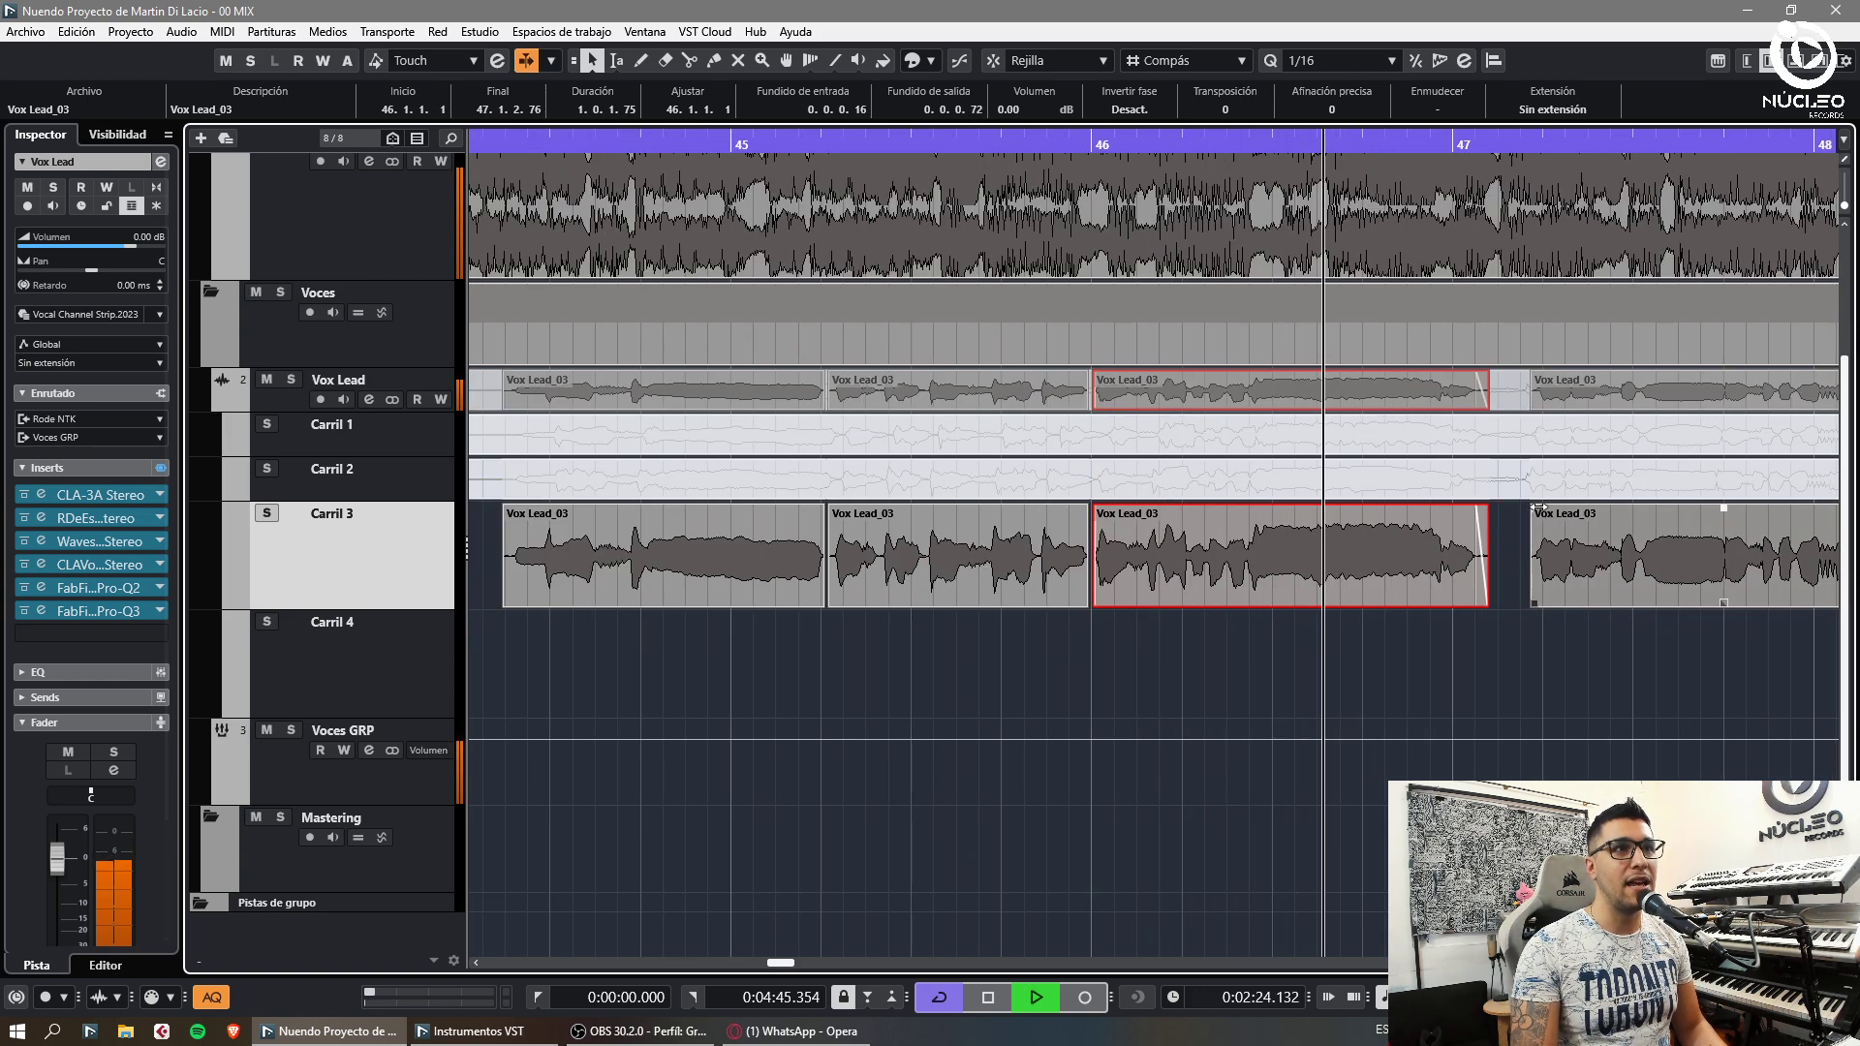
Add a fade to the Vox Lead_03 clip that starts just after bar 47
left_click(1539, 508)
key("g")
left_click(1597, 651)
key("g")
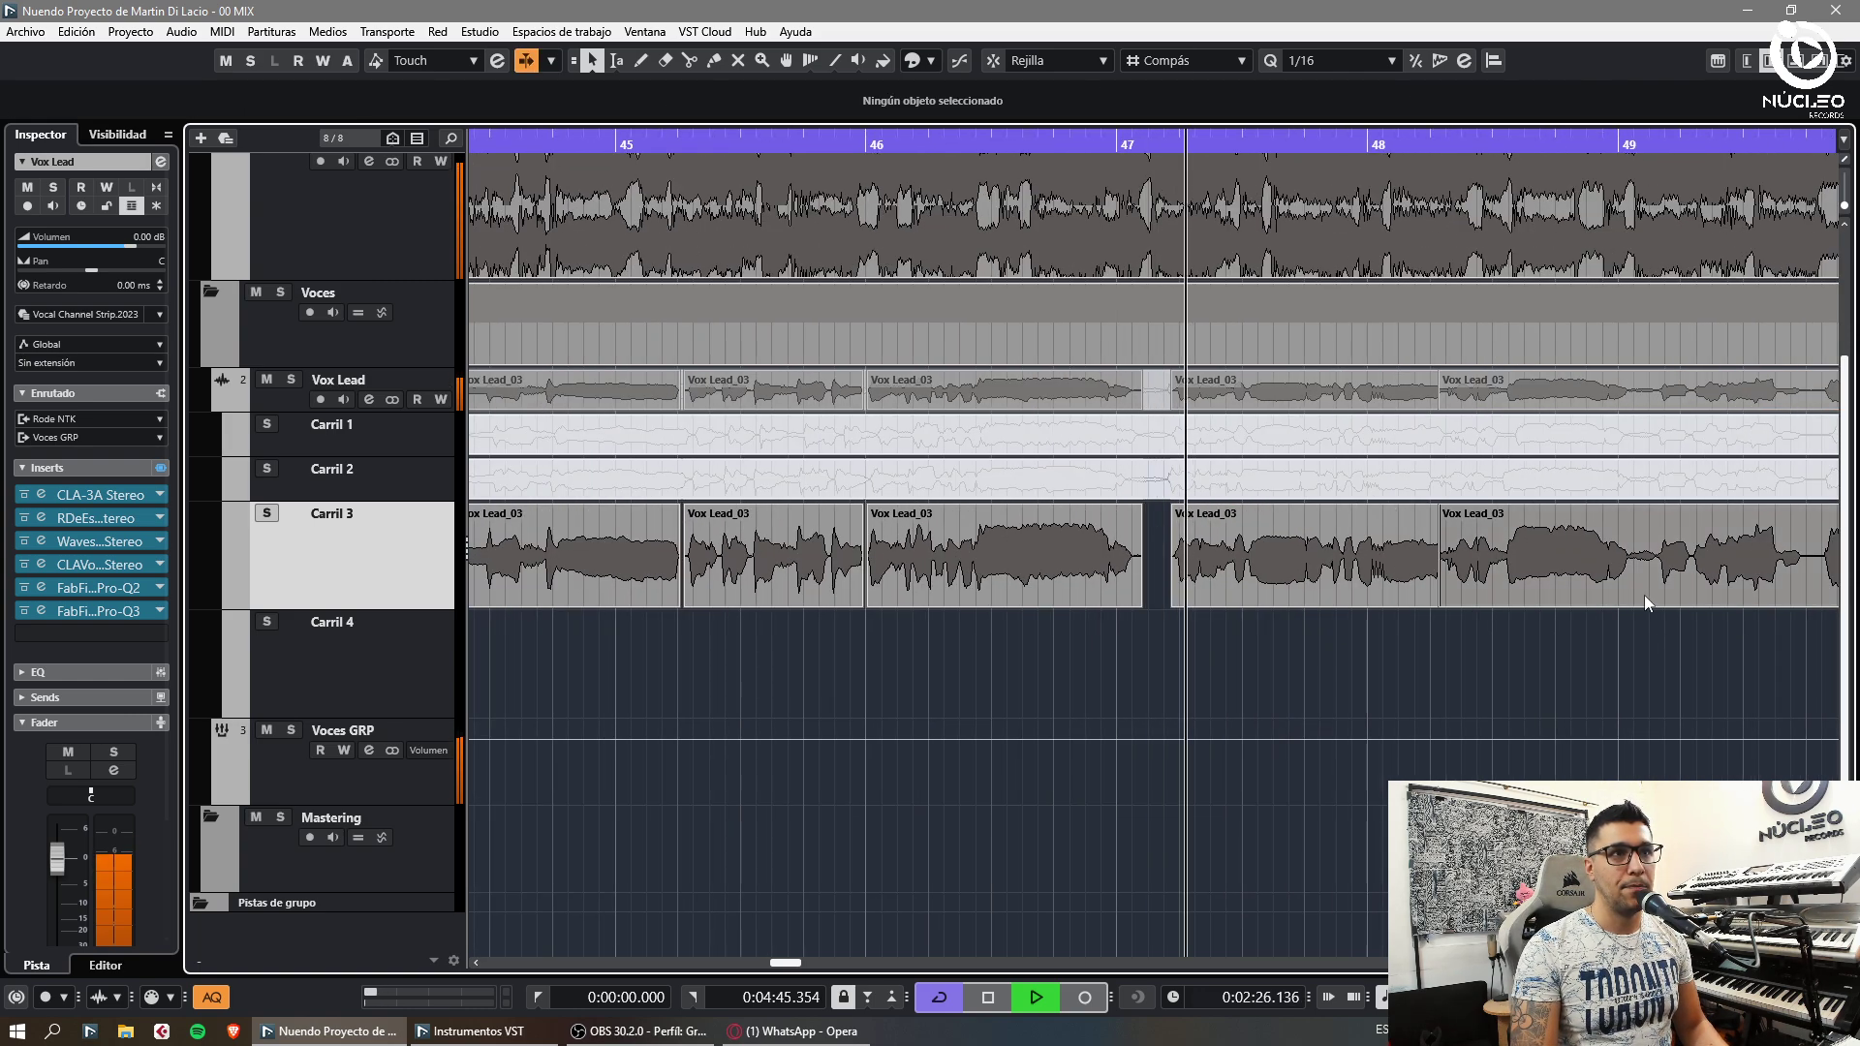
Split the Vox Lead_03 clip at bar 49, trim out the quiet gap after the cut, and add a fade there
left_click(1632, 598, "alt")
left_click_drag(1634, 605, 1655, 604)
left_click_drag(1631, 509, 1661, 509)
scroll(1589, 581, "right", 2)
Split the Vox Lead_03 clip before bar 50, delete the quiet piece ahead of 49.4.1, and fade in the clip starting there
left_click(1515, 639)
left_click(1551, 581, "alt")
left_click(1566, 581, "alt")
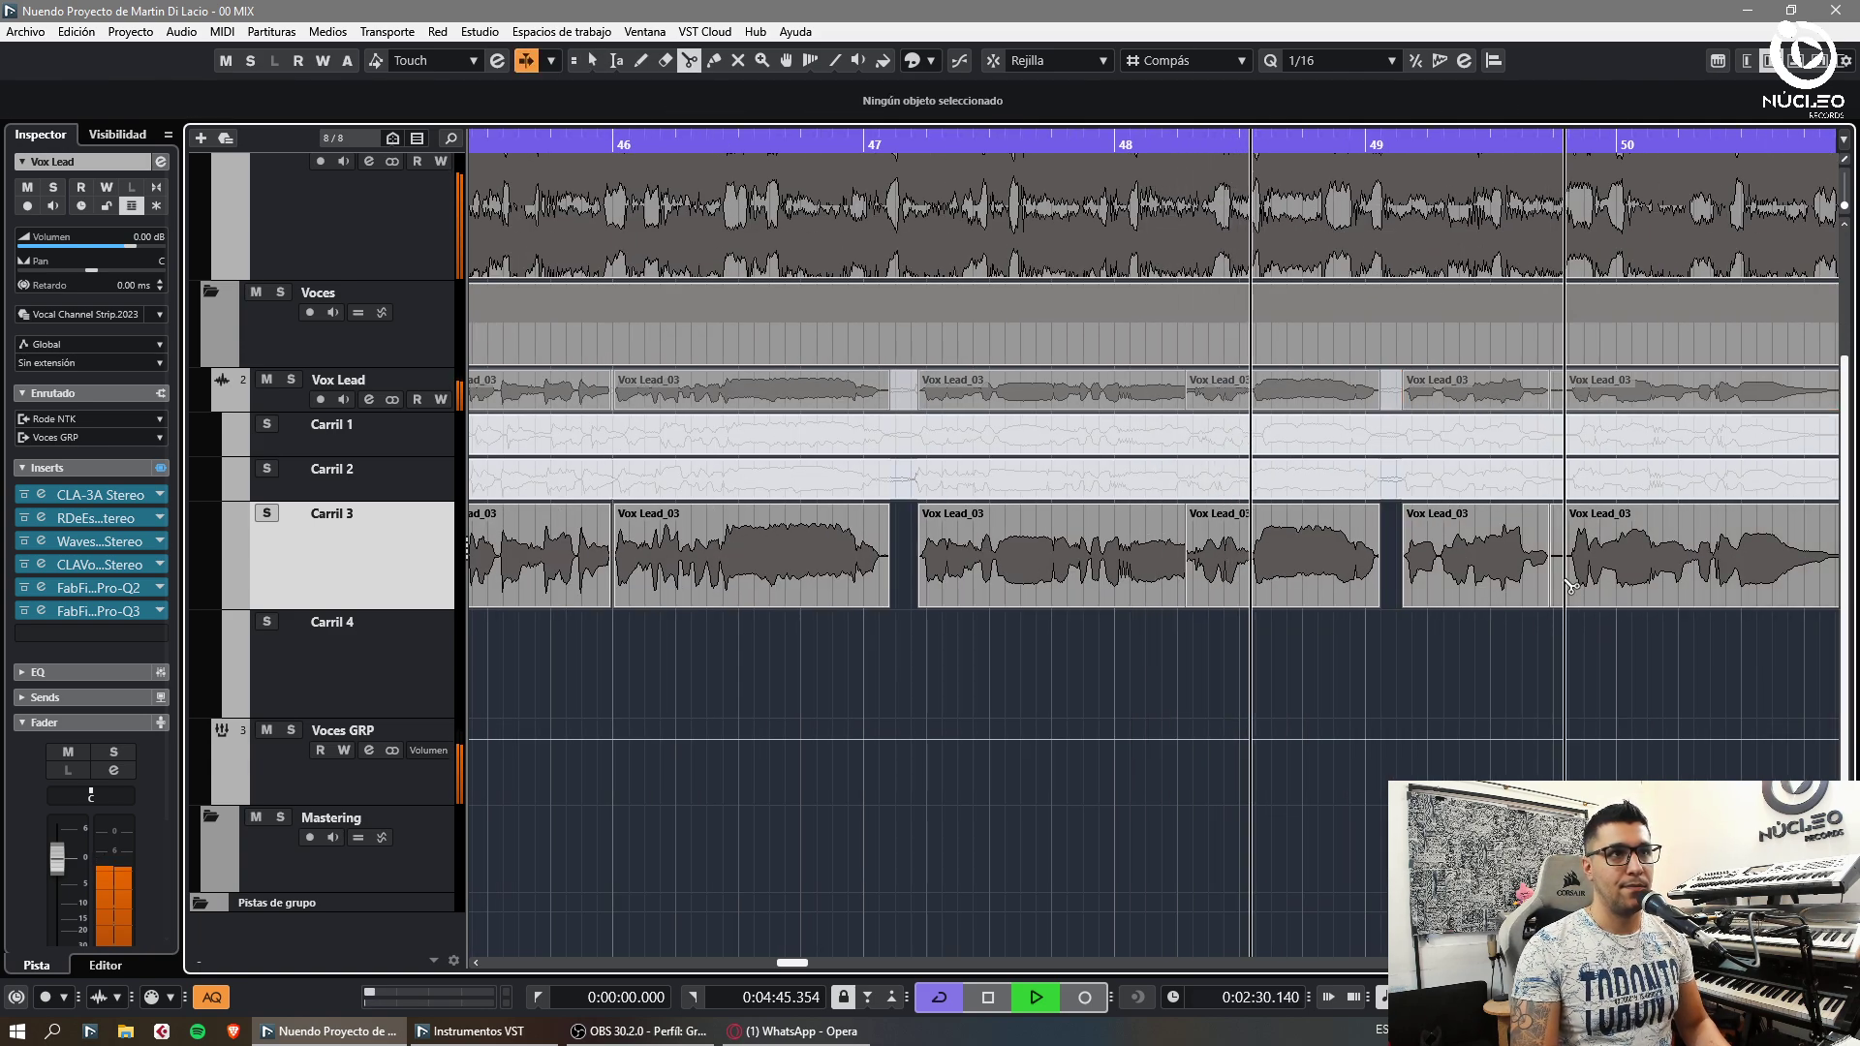
key("1")
left_click(1574, 581)
key("g")
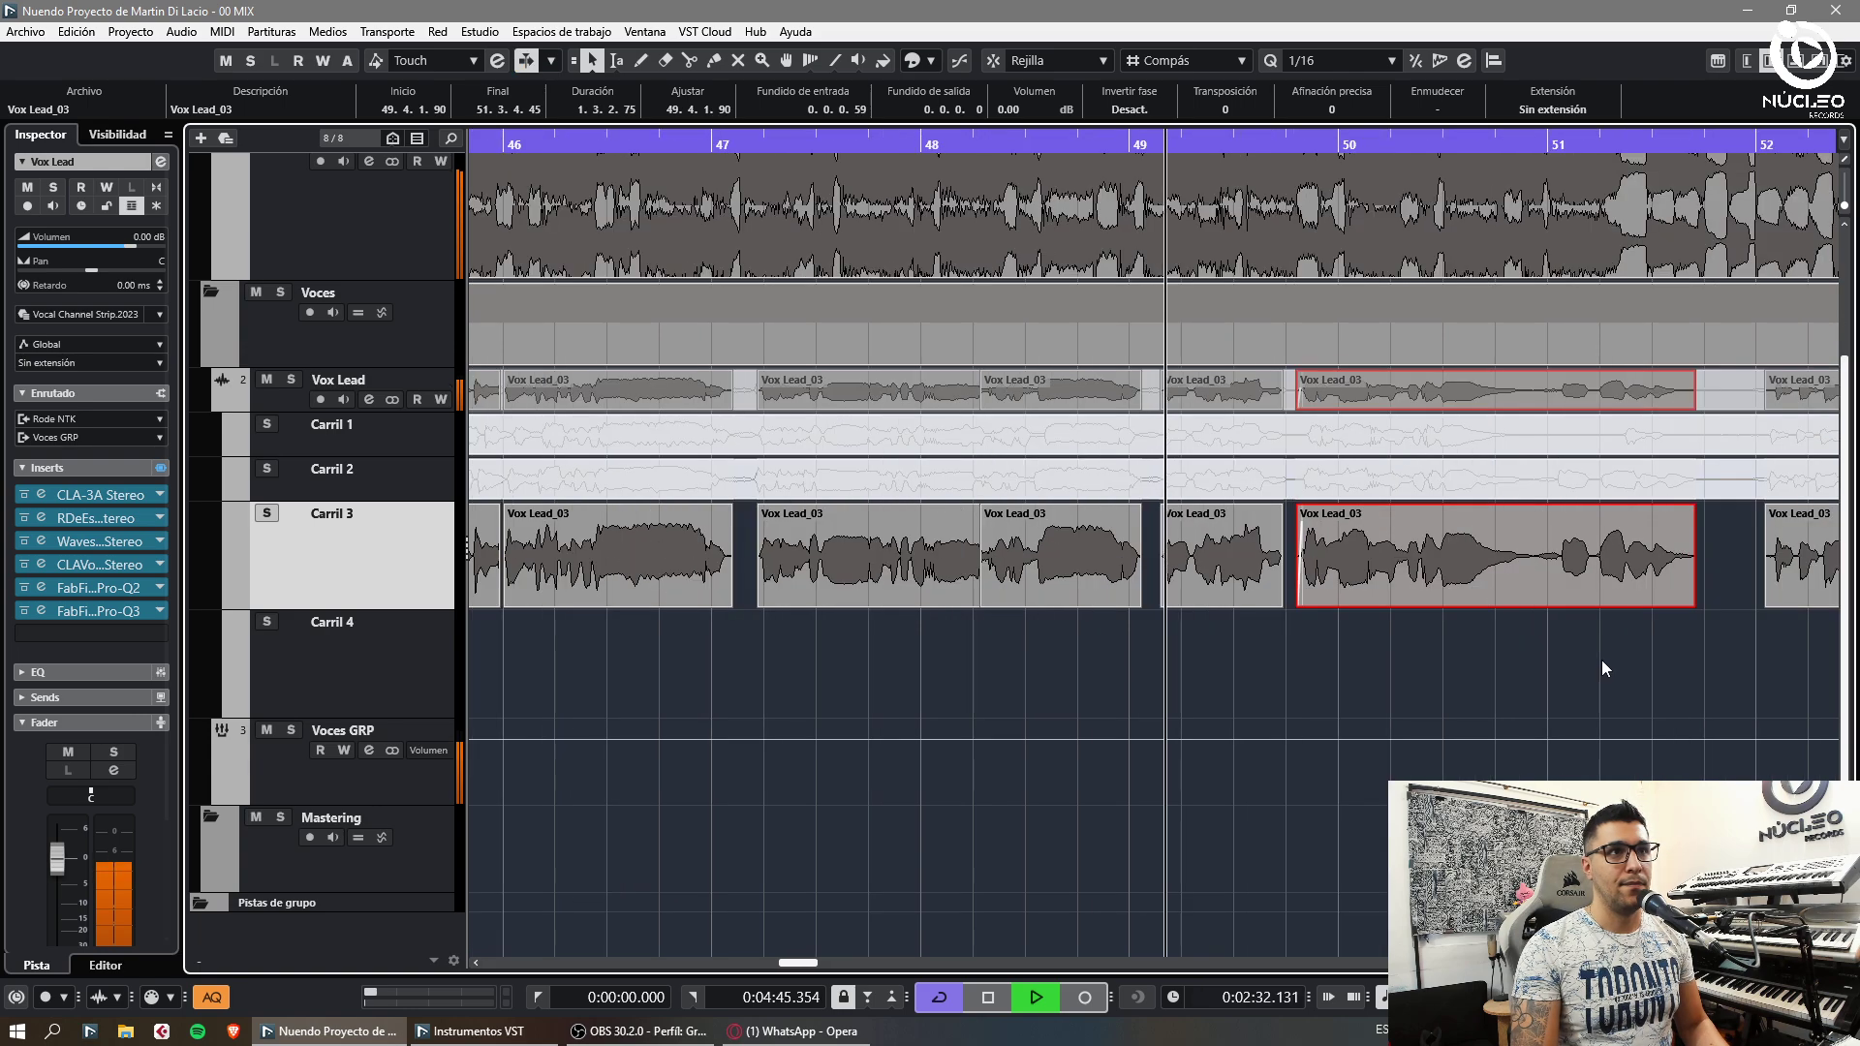
Split the Vox Lead_03 clip on both sides of the quiet passage at bar 51, delete that piece, and add a fade
left_click(1601, 666)
left_click(1531, 571, "alt")
left_click(1558, 576, "alt")
left_click(1543, 566)
key("Delete")
left_click_drag(1528, 508, 1565, 509)
Add a fade to the Vox Lead_03 clip beside the gap before bar 52
left_click(1649, 649)
mouse_move(1691, 510)
left_mouse_down()
mouse_move(1775, 508)
mouse_move(1717, 508)
left_mouse_up()
key("g")
left_click(1672, 635)
key("h")
key("h")
left_click(1470, 623)
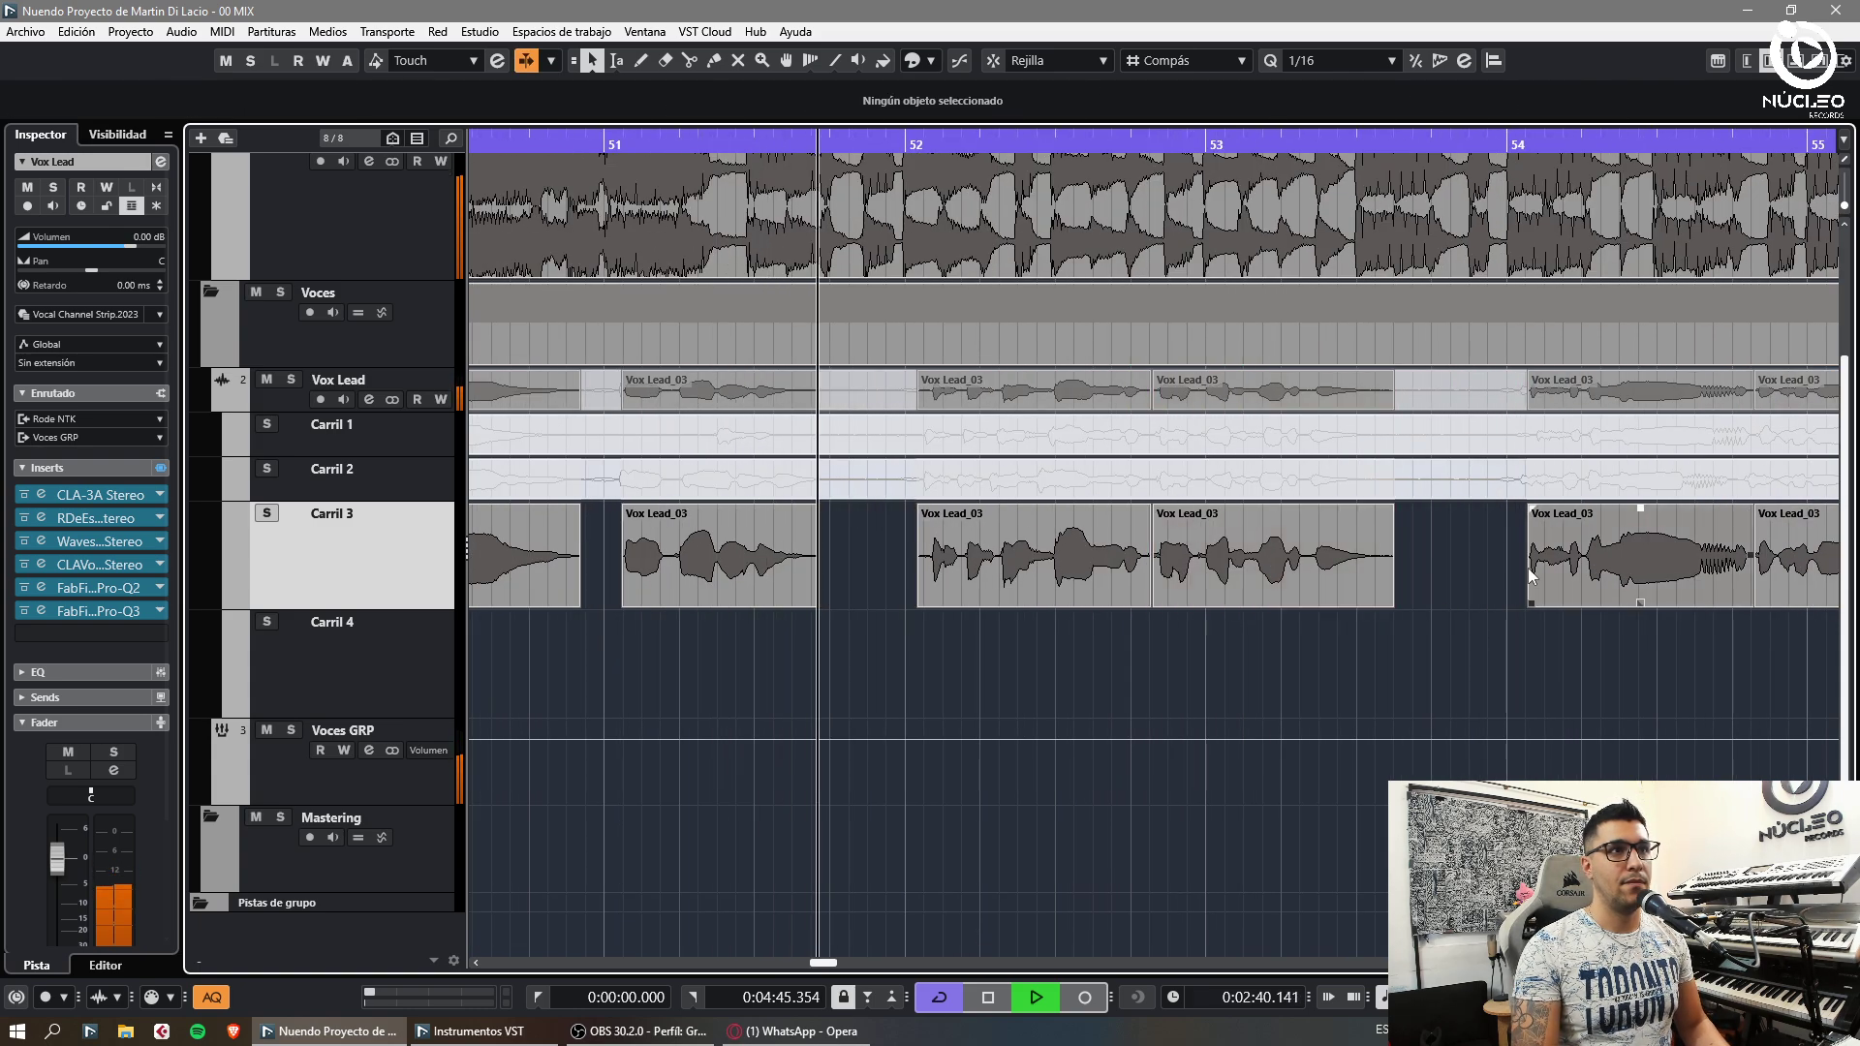
Extend the start of the Vox Lead_03 clip near bar 54 slightly earlier, and add fades to it and the 54.4.2 clip
left_click_drag(1531, 604, 1516, 604)
left_click_drag(1518, 509, 1609, 509)
key("g")
left_click(1573, 657)
key("g")
left_click(1565, 639)
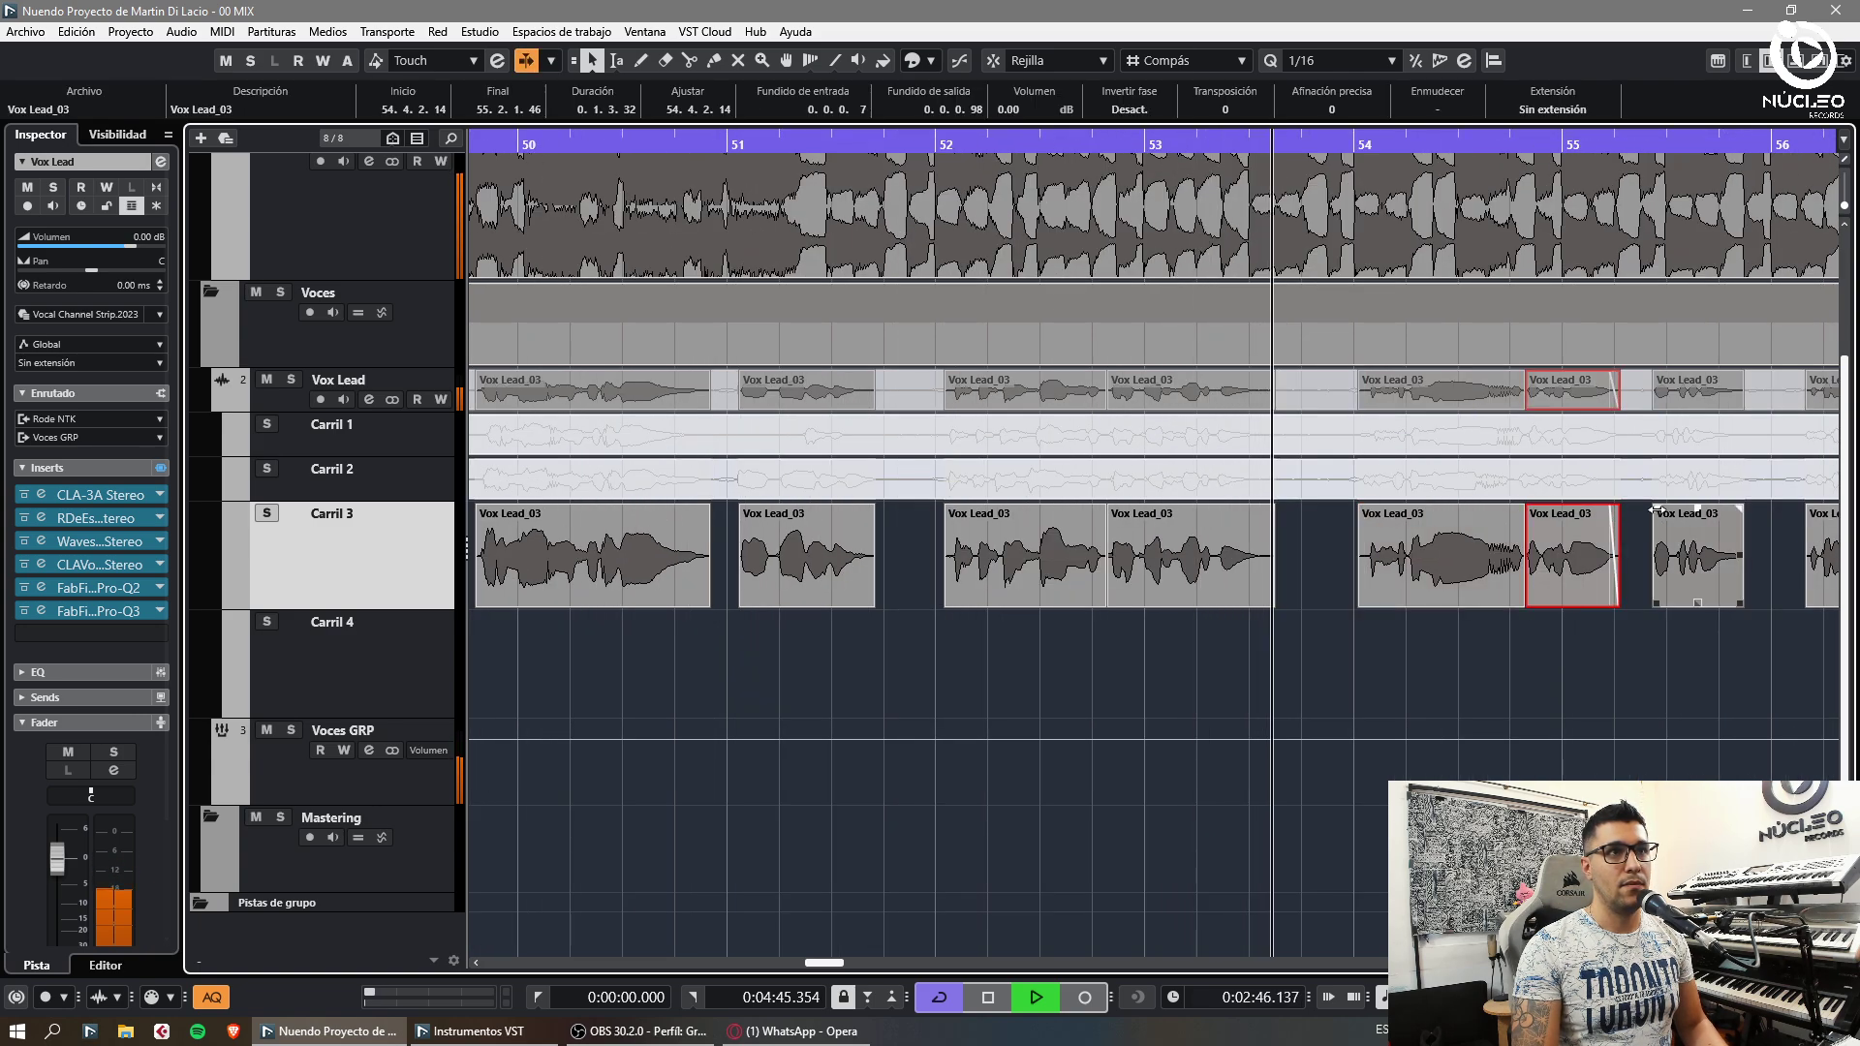
Add fades to the Vox Lead_03 clips starting at 55.2.3, at 56.1.3 and just after bar 57
left_click(1657, 572)
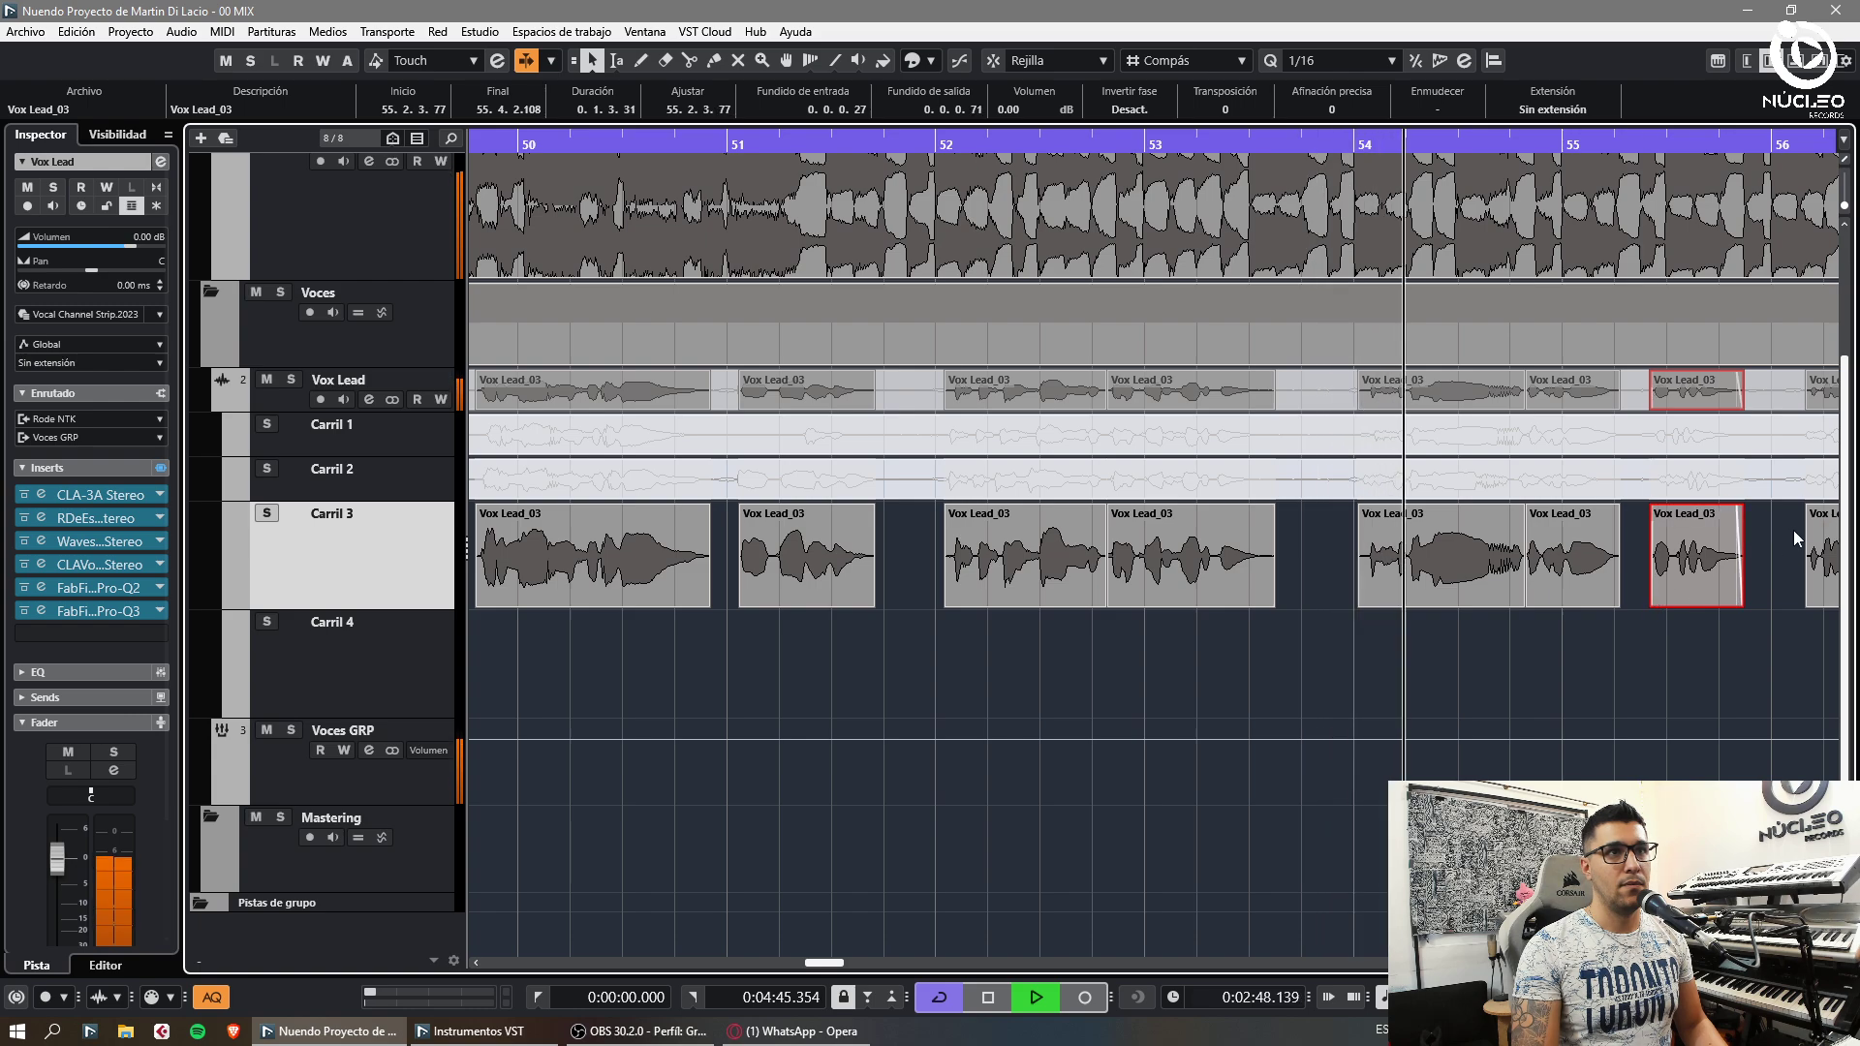
left_click(1624, 624)
key("g")
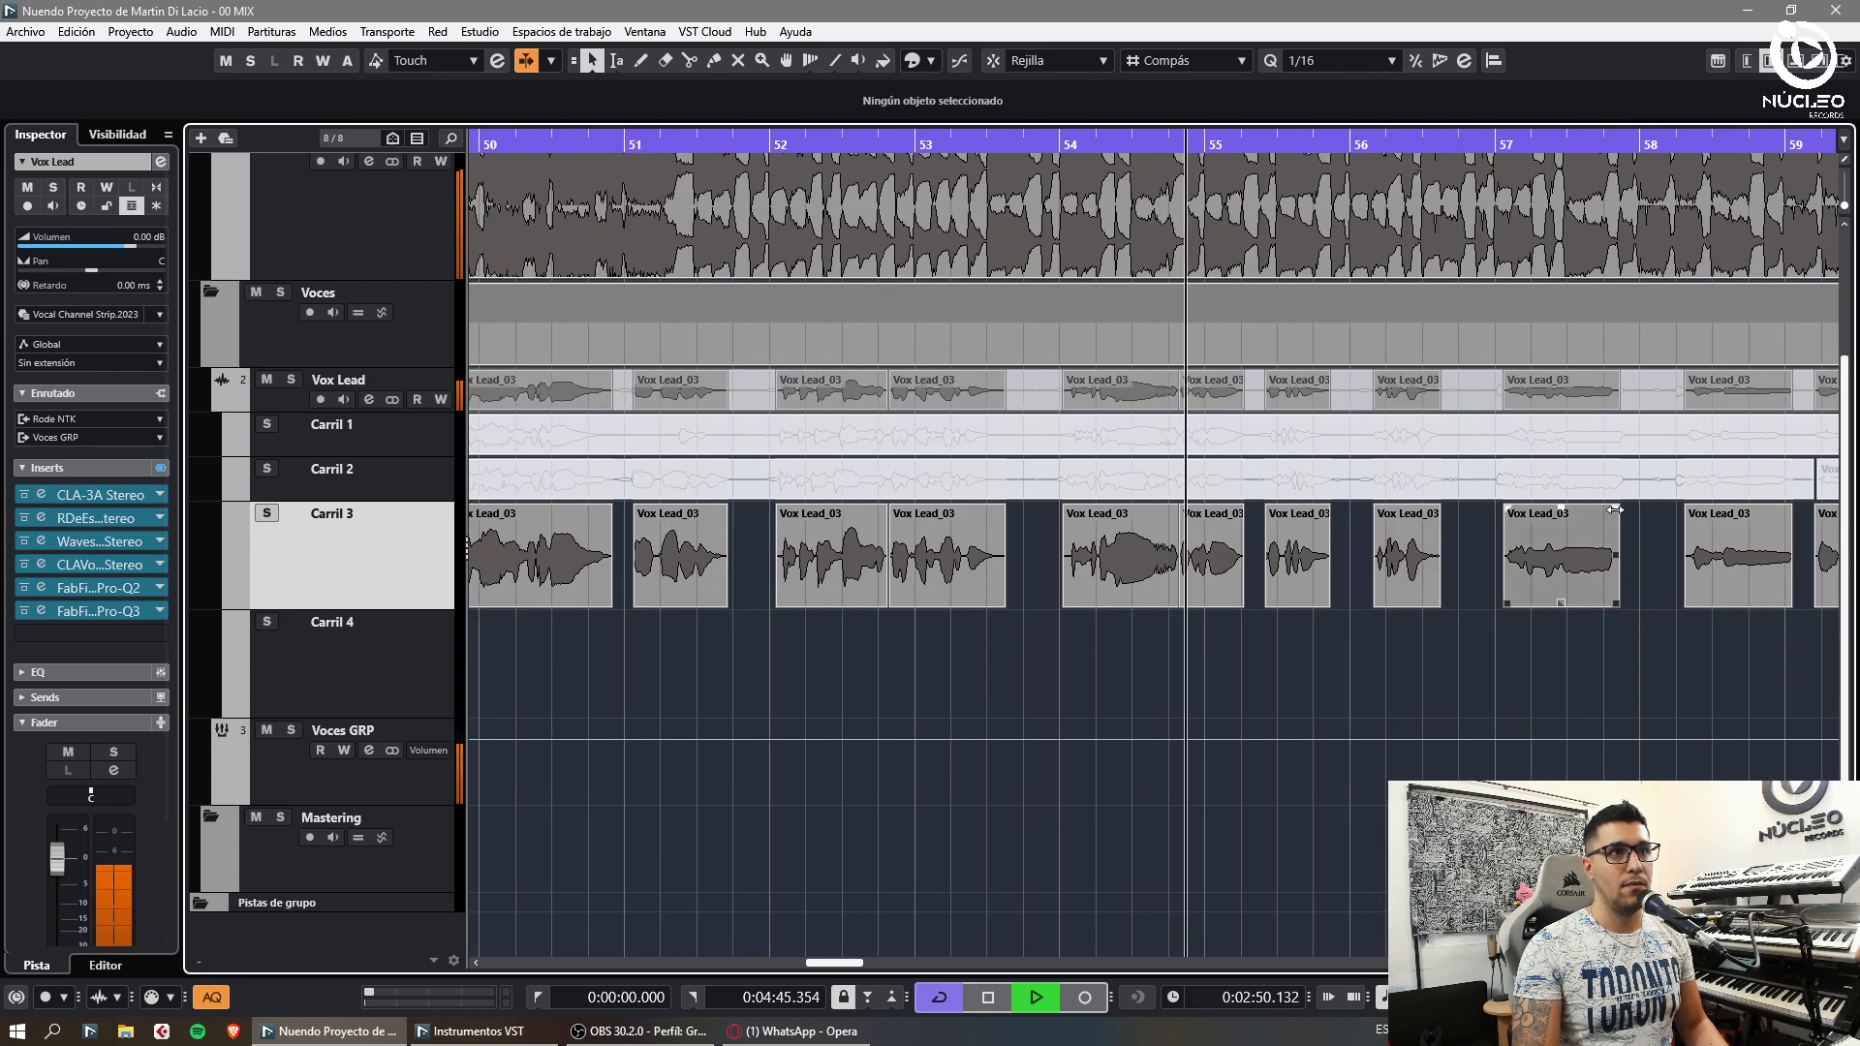
left_click(1615, 509)
left_click(1430, 509)
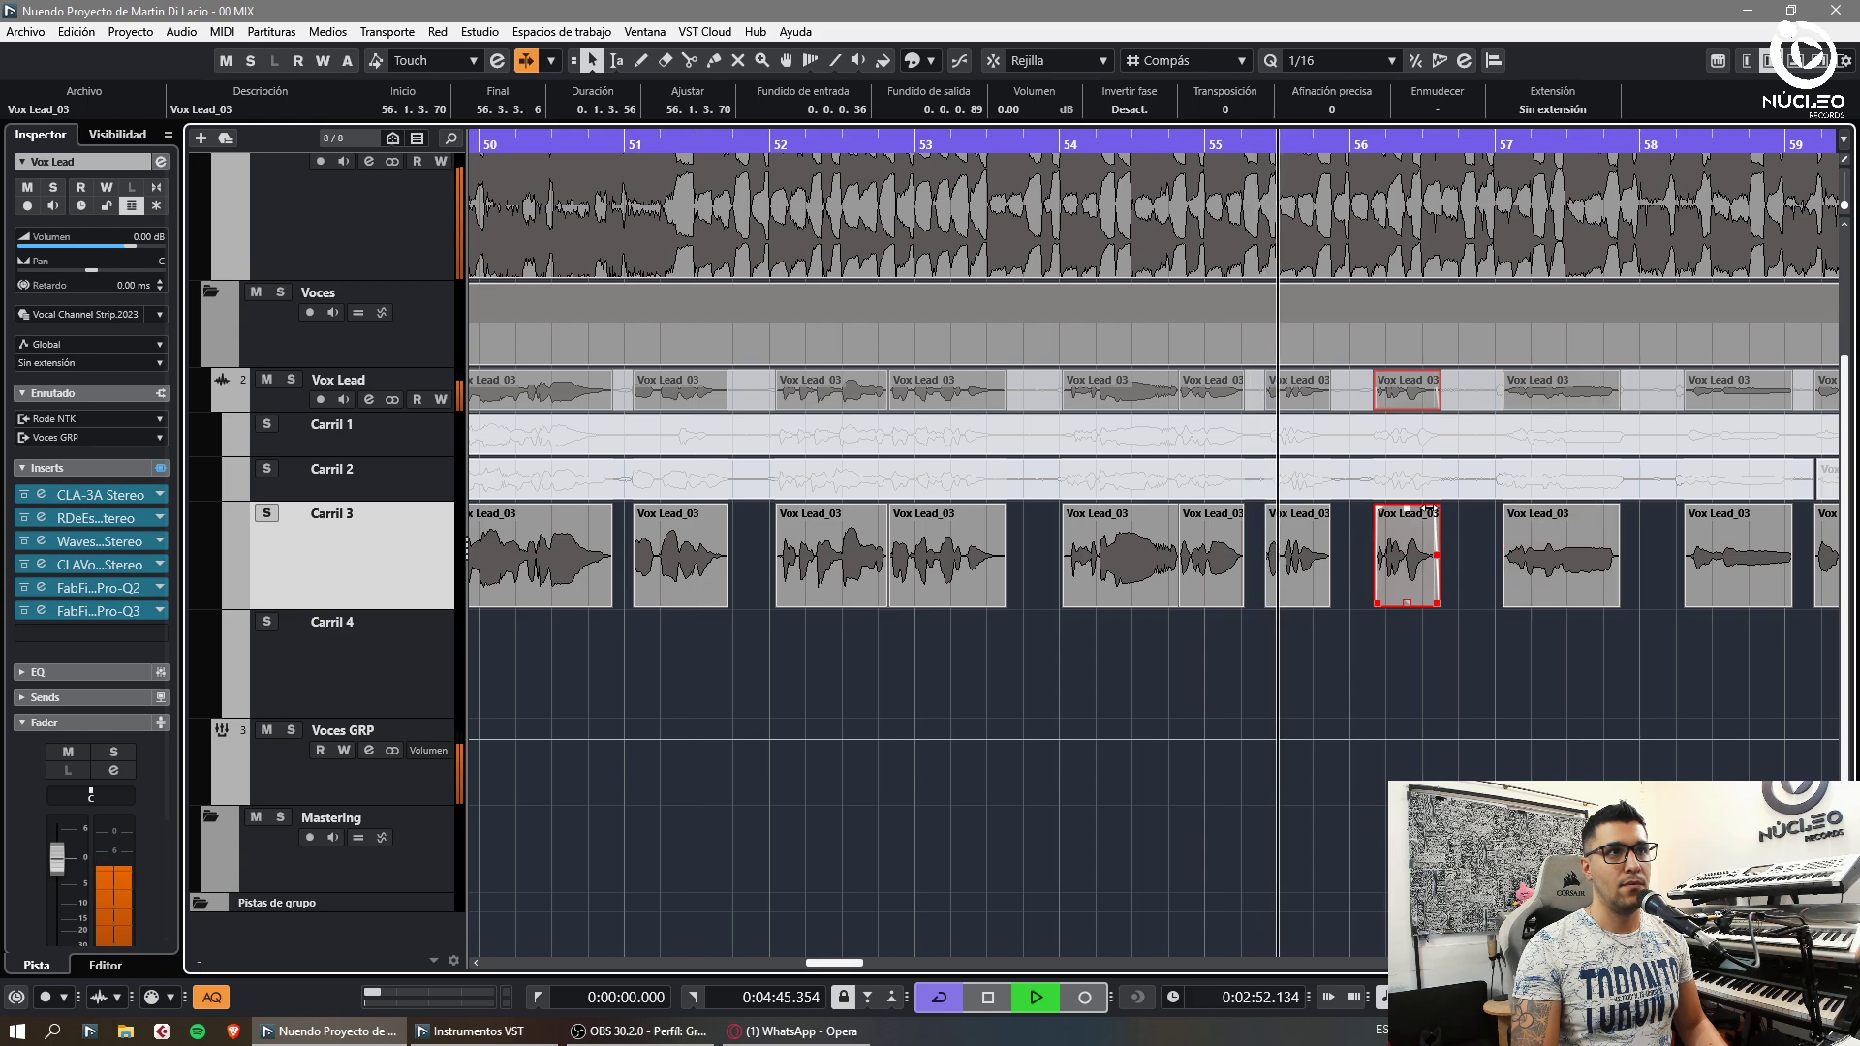
Extend the end of the Vox Lead_03 clip at 58.2.1 to 59.1.3 and add fades to it
left_click(1697, 528)
key("g")
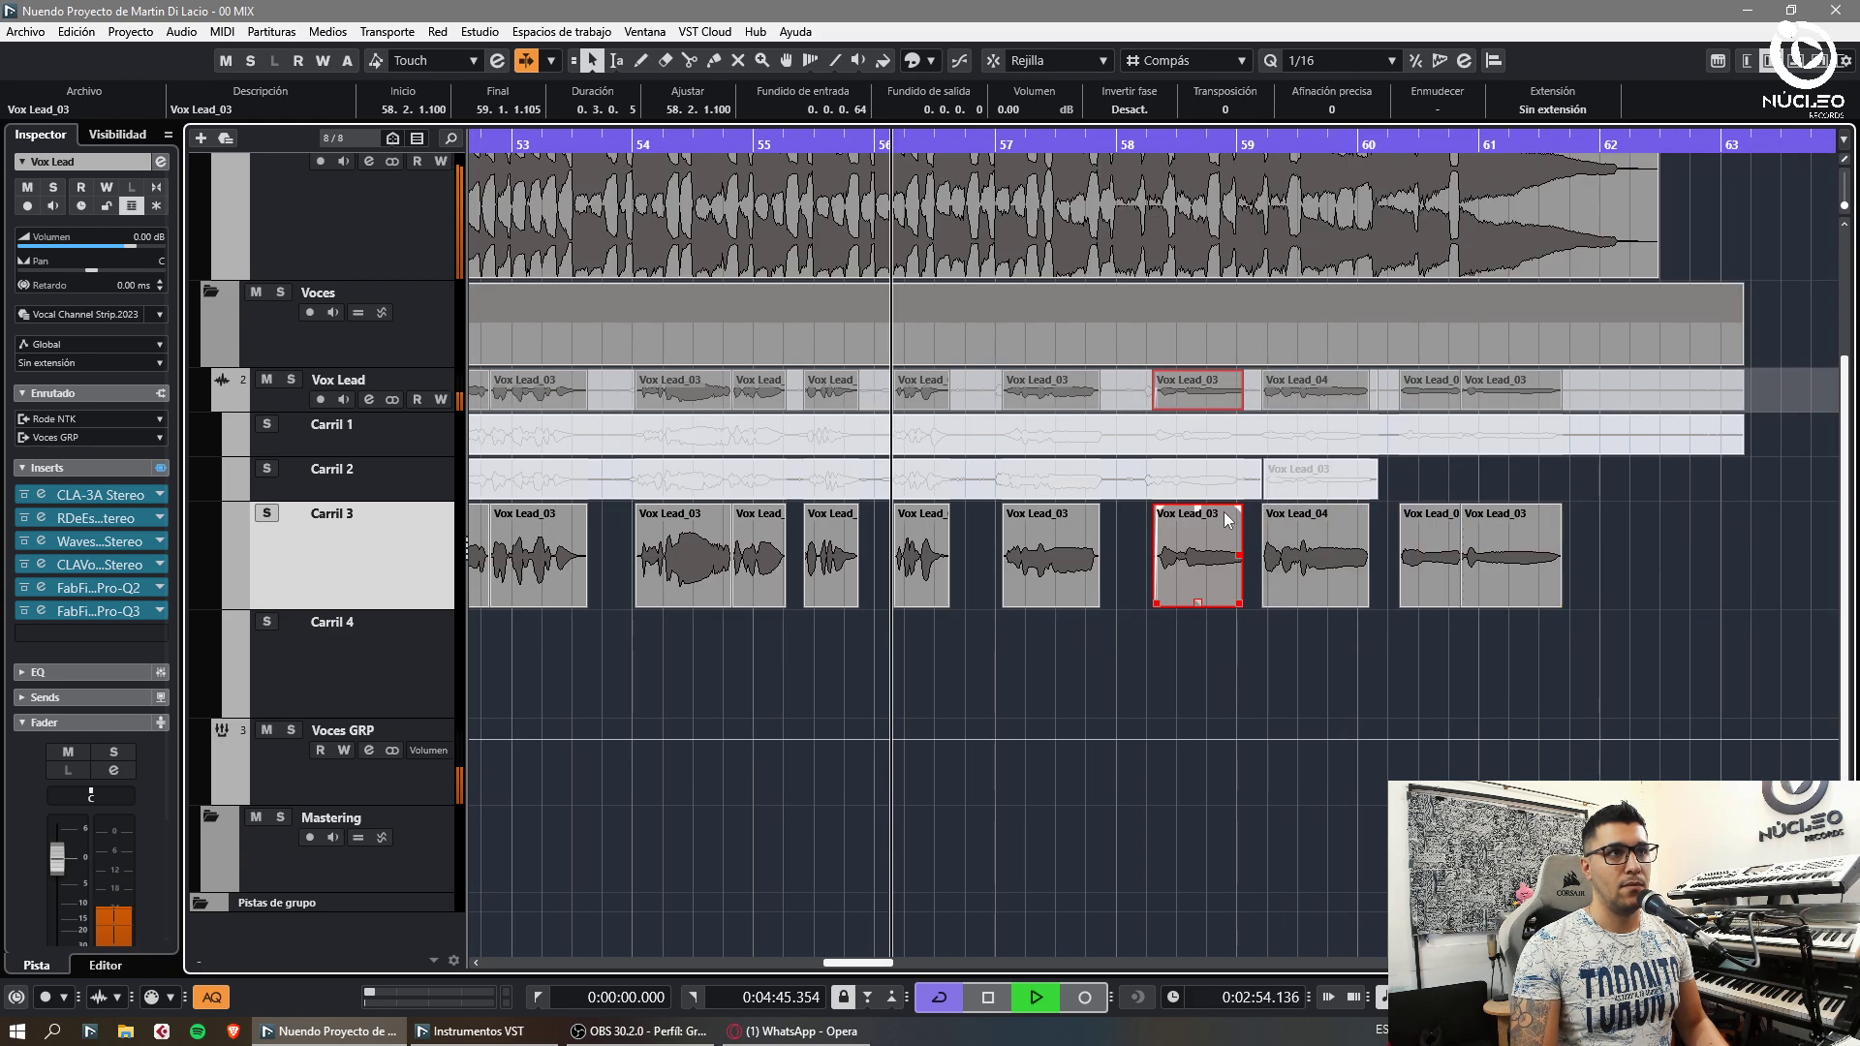
left_click_drag(1240, 581, 1253, 521)
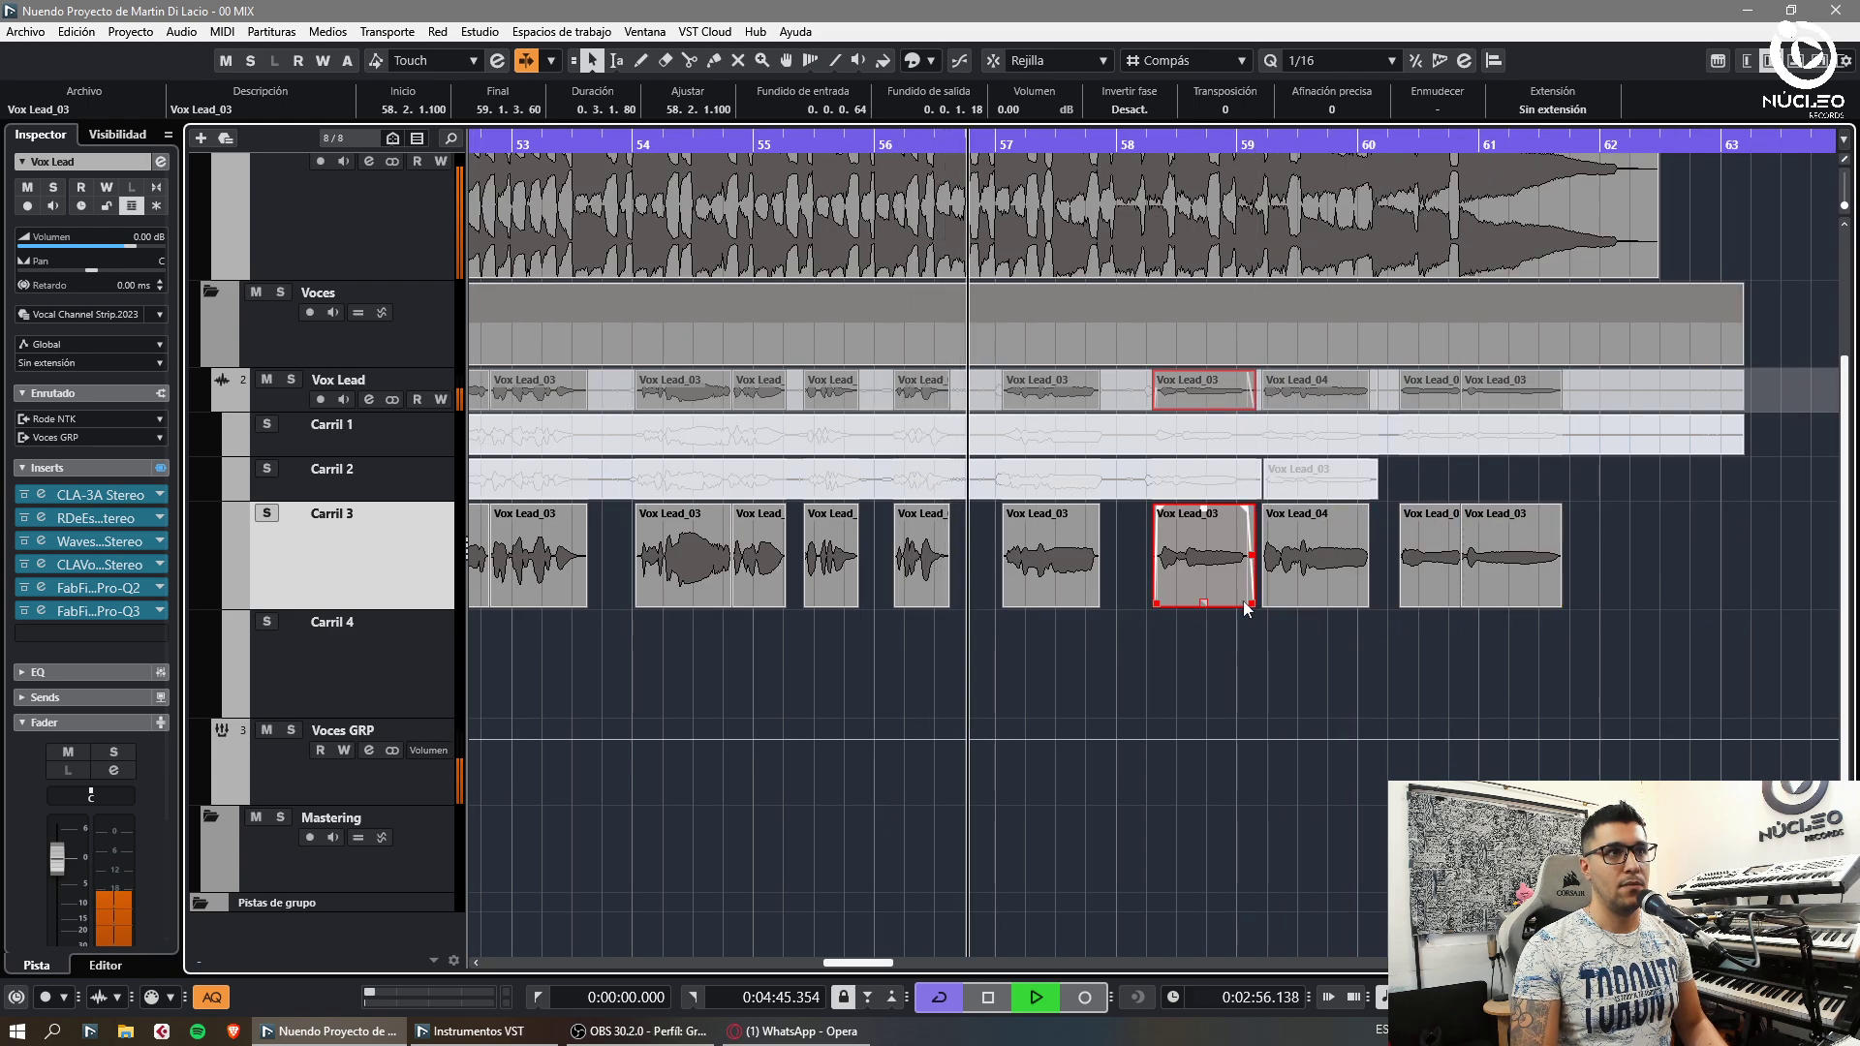
Add fades to the Vox Lead_04 clip at 59.1.4 and to the last two Vox Lead_03 clips
left_click(1270, 531)
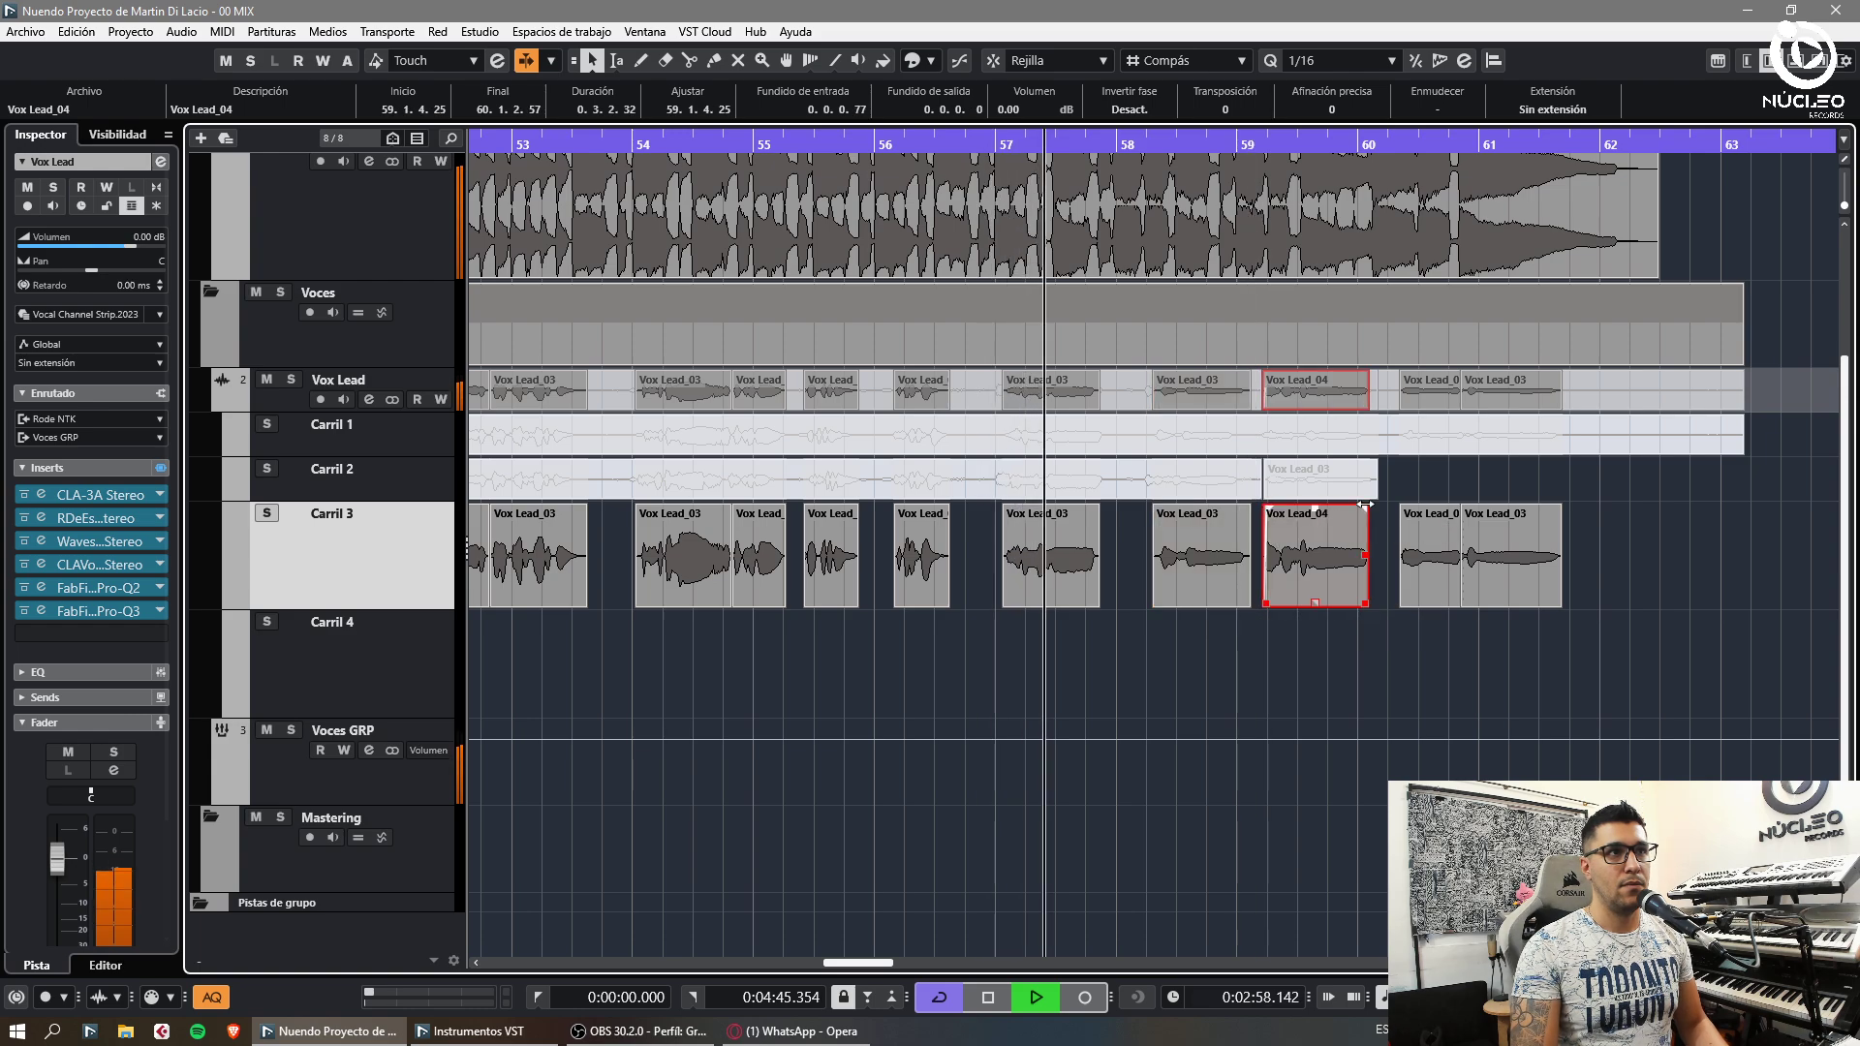
left_click_drag(1401, 507, 1405, 507)
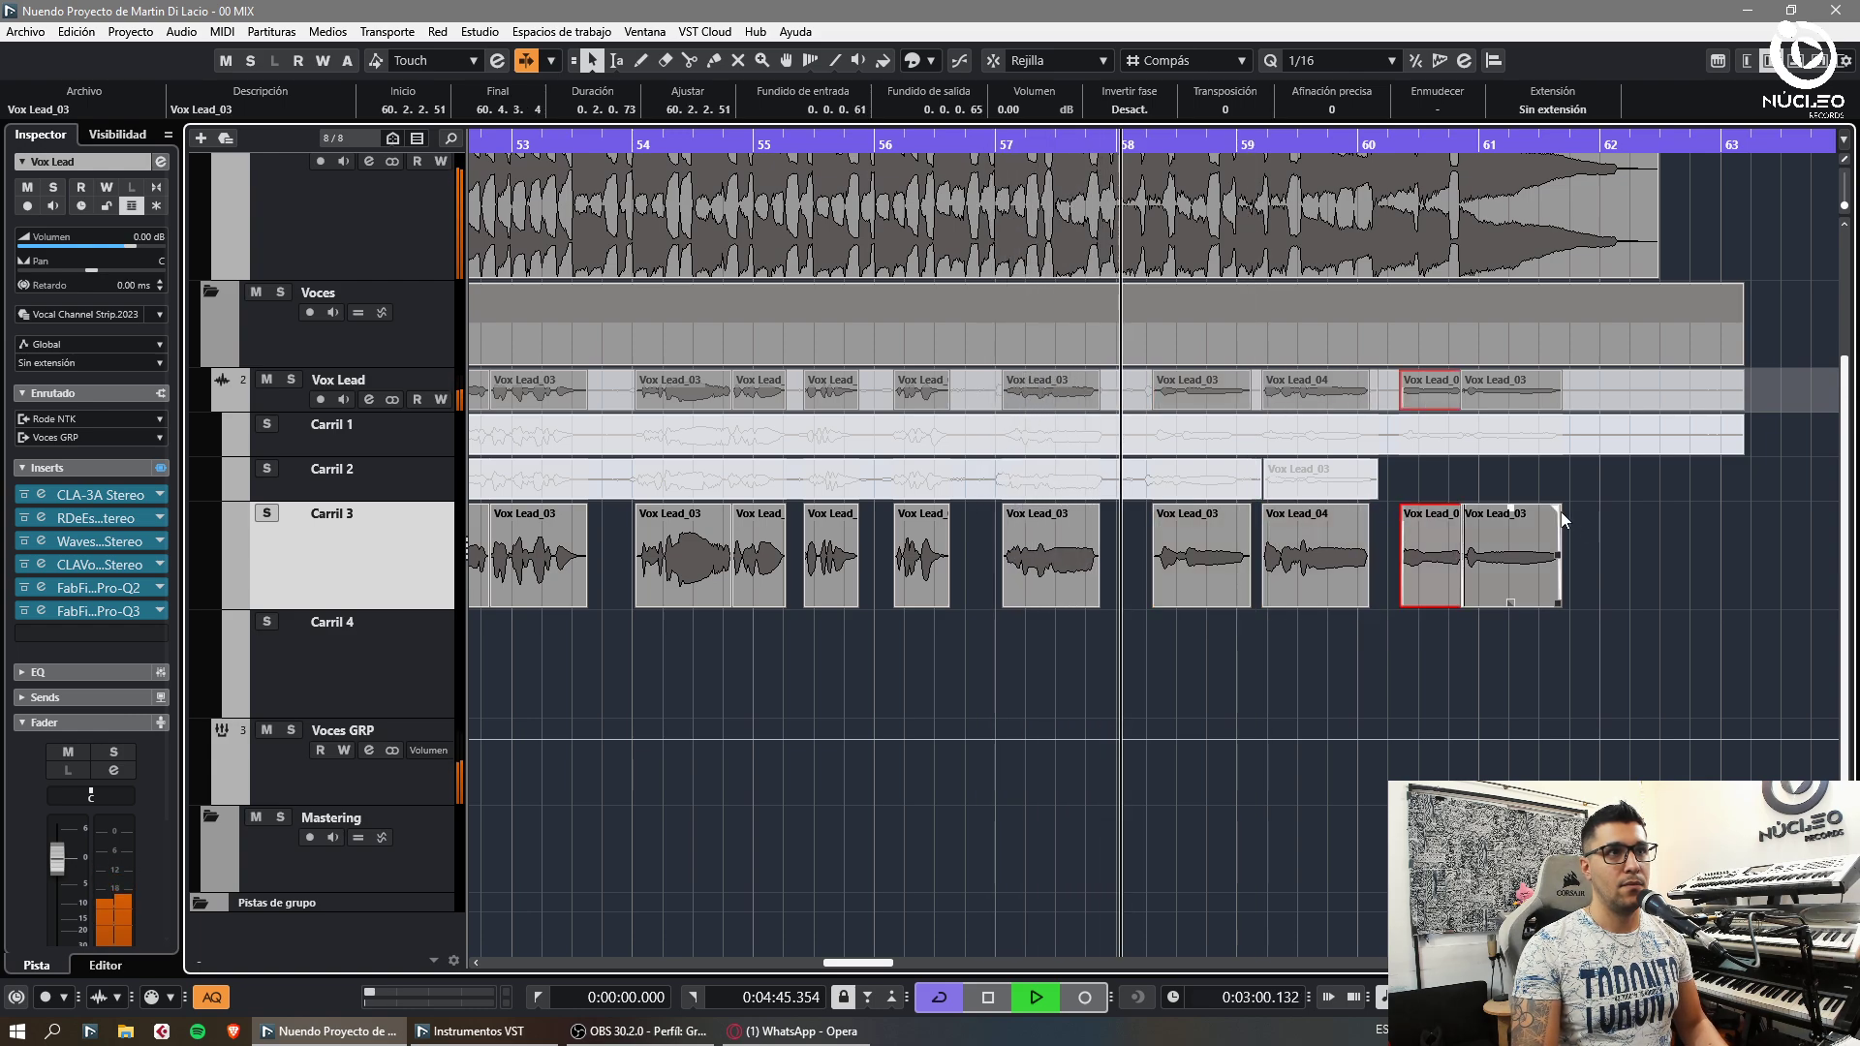
left_click_drag(1560, 507, 1551, 506)
scroll(1511, 542, "right", 3)
In the Vox Lead track's insert 6 Pro-Q 3, deepen the 196 Hz band's dynamic range, widen it and shift it lower in frequency
left_click(42, 611)
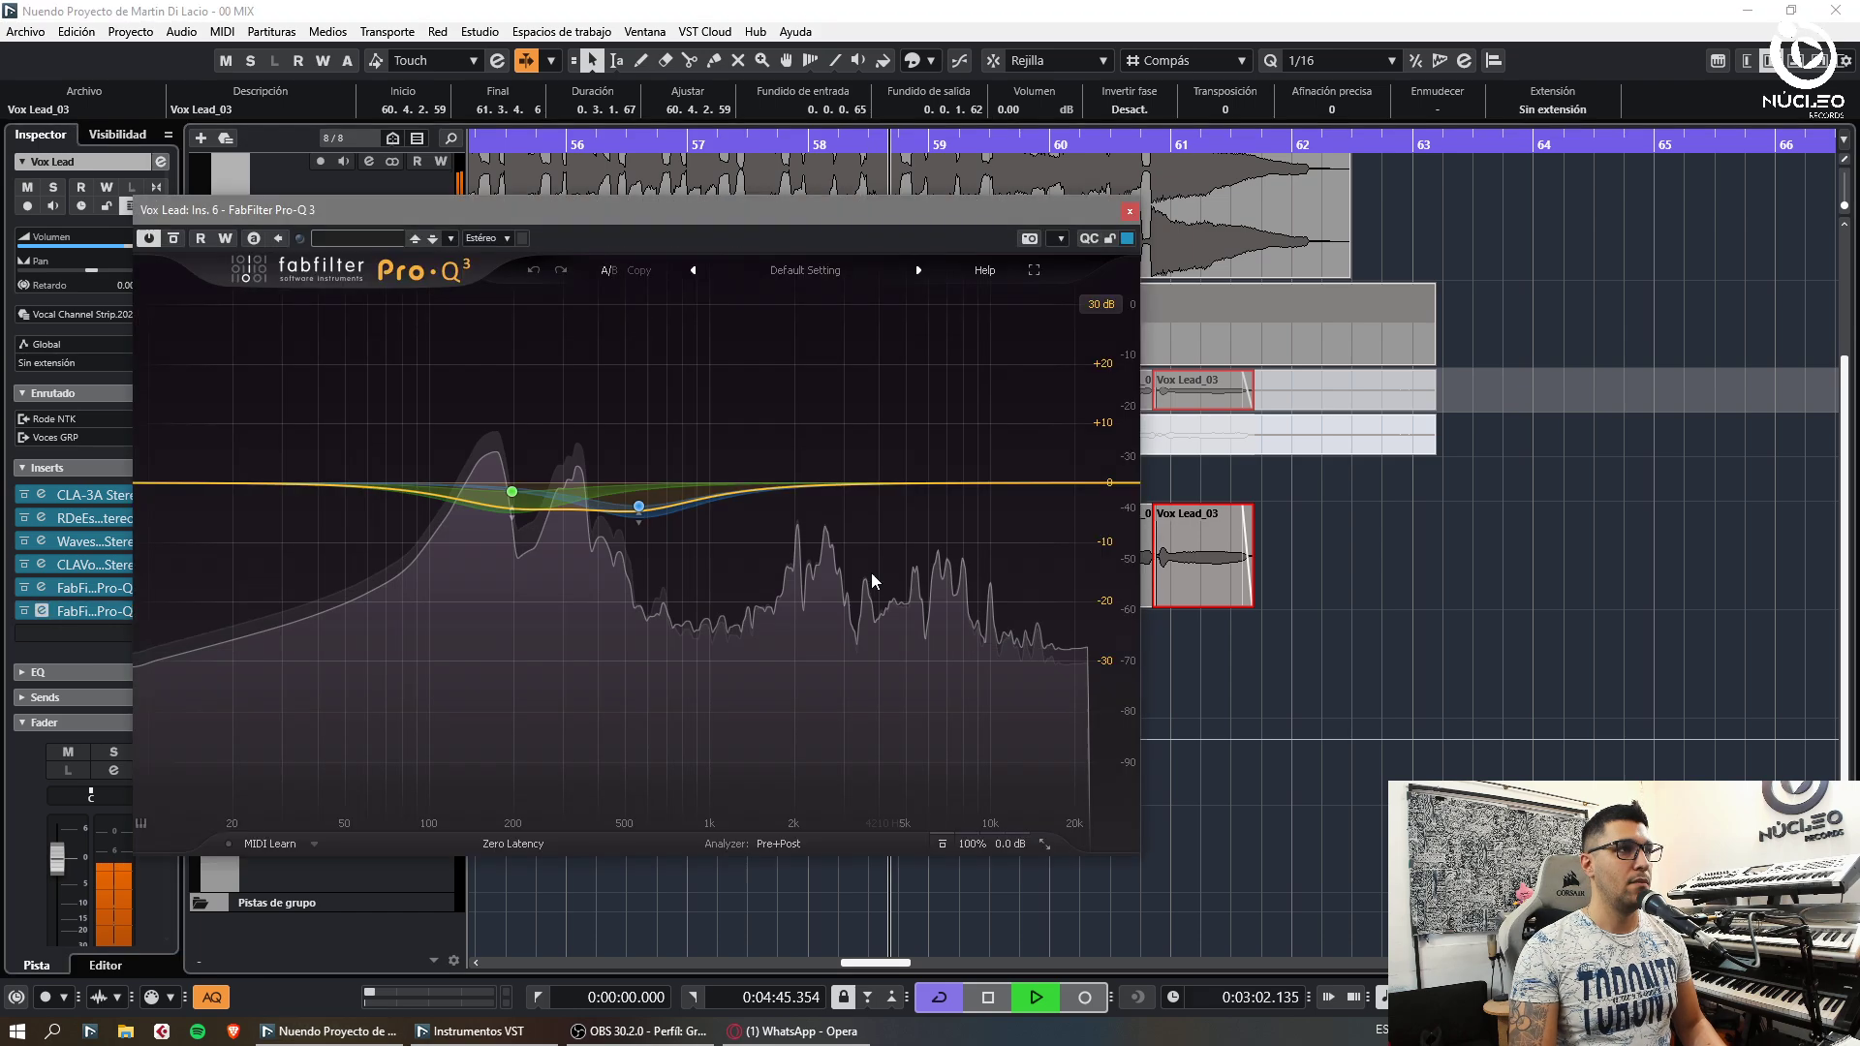
left_click_drag(486, 734, 487, 737)
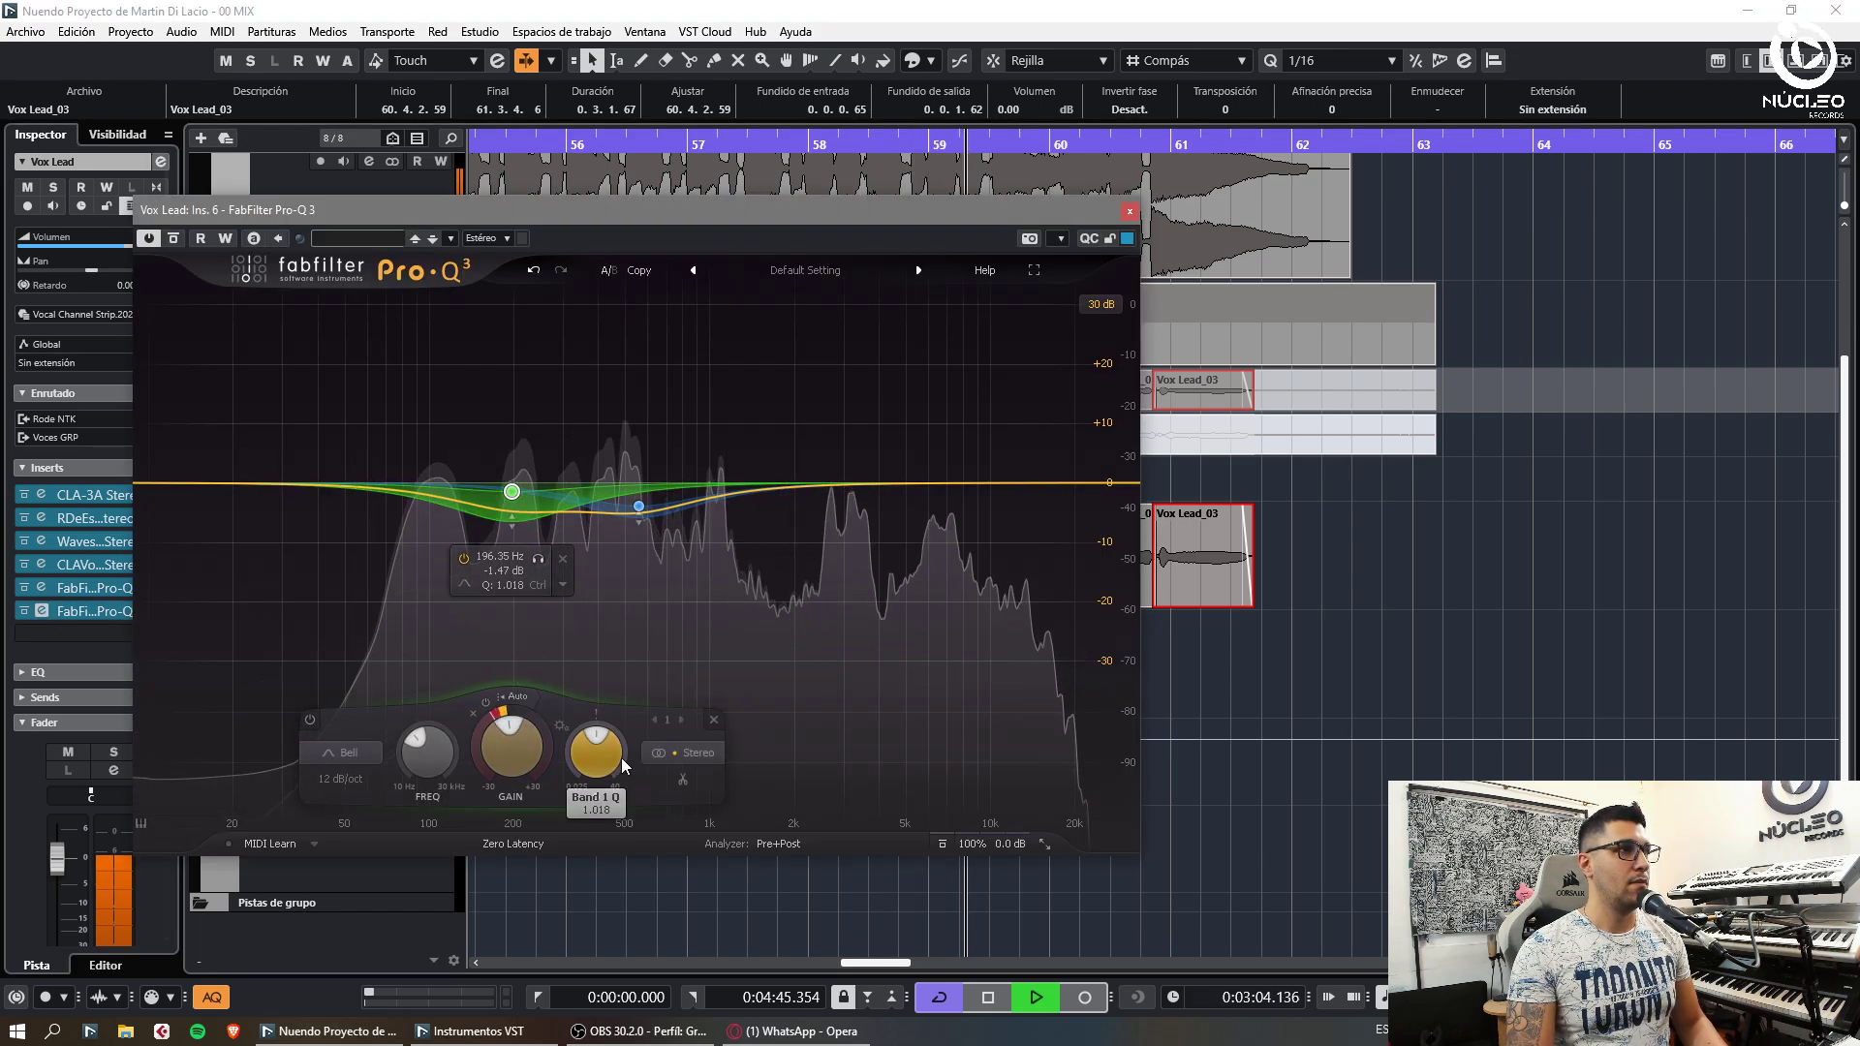
left_click_drag(620, 760, 618, 777)
left_click_drag(512, 492, 477, 492)
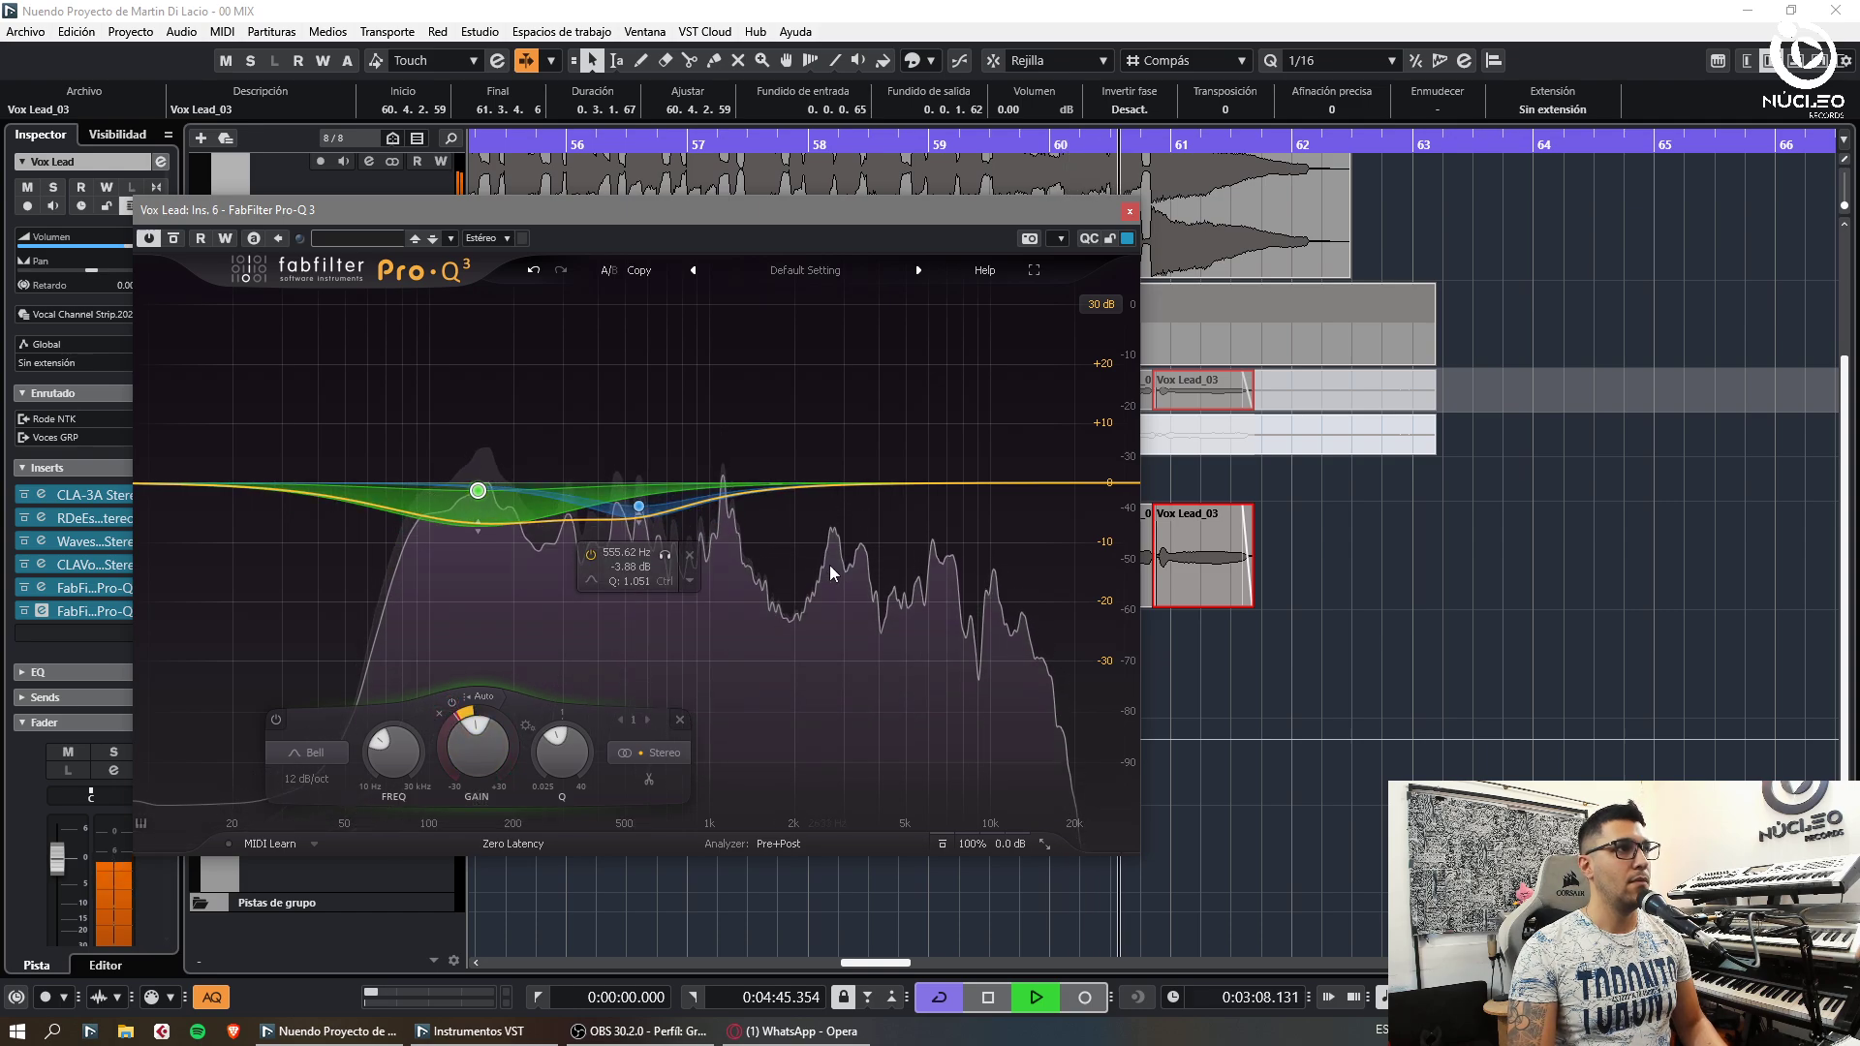
Add a bell boost of 3.26 dB at 3062.8 Hz and a 2.45 dB cut at 5925.4 Hz with Q 4.373
mouse_move(859, 485)
left_mouse_down()
mouse_move(875, 469)
mouse_move(846, 463)
left_mouse_up()
double_click(927, 497)
left_click(926, 497)
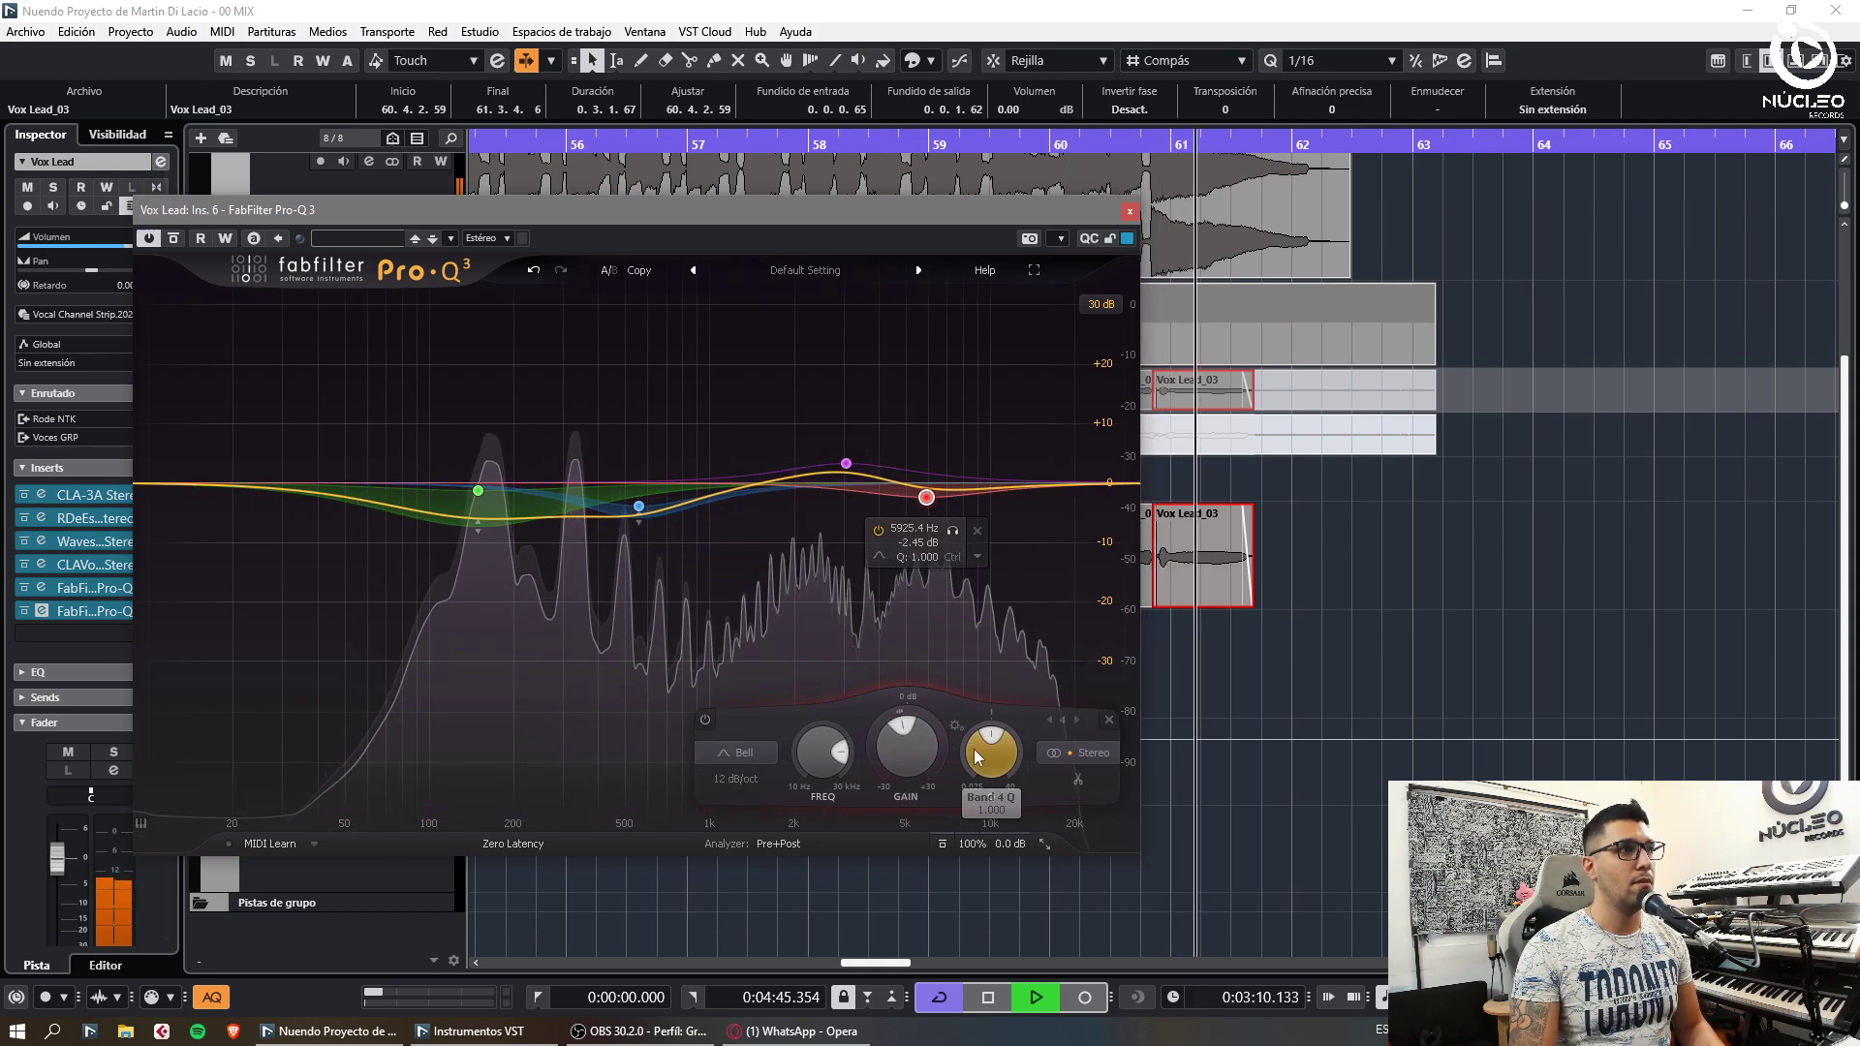
left_click_drag(984, 750, 985, 154)
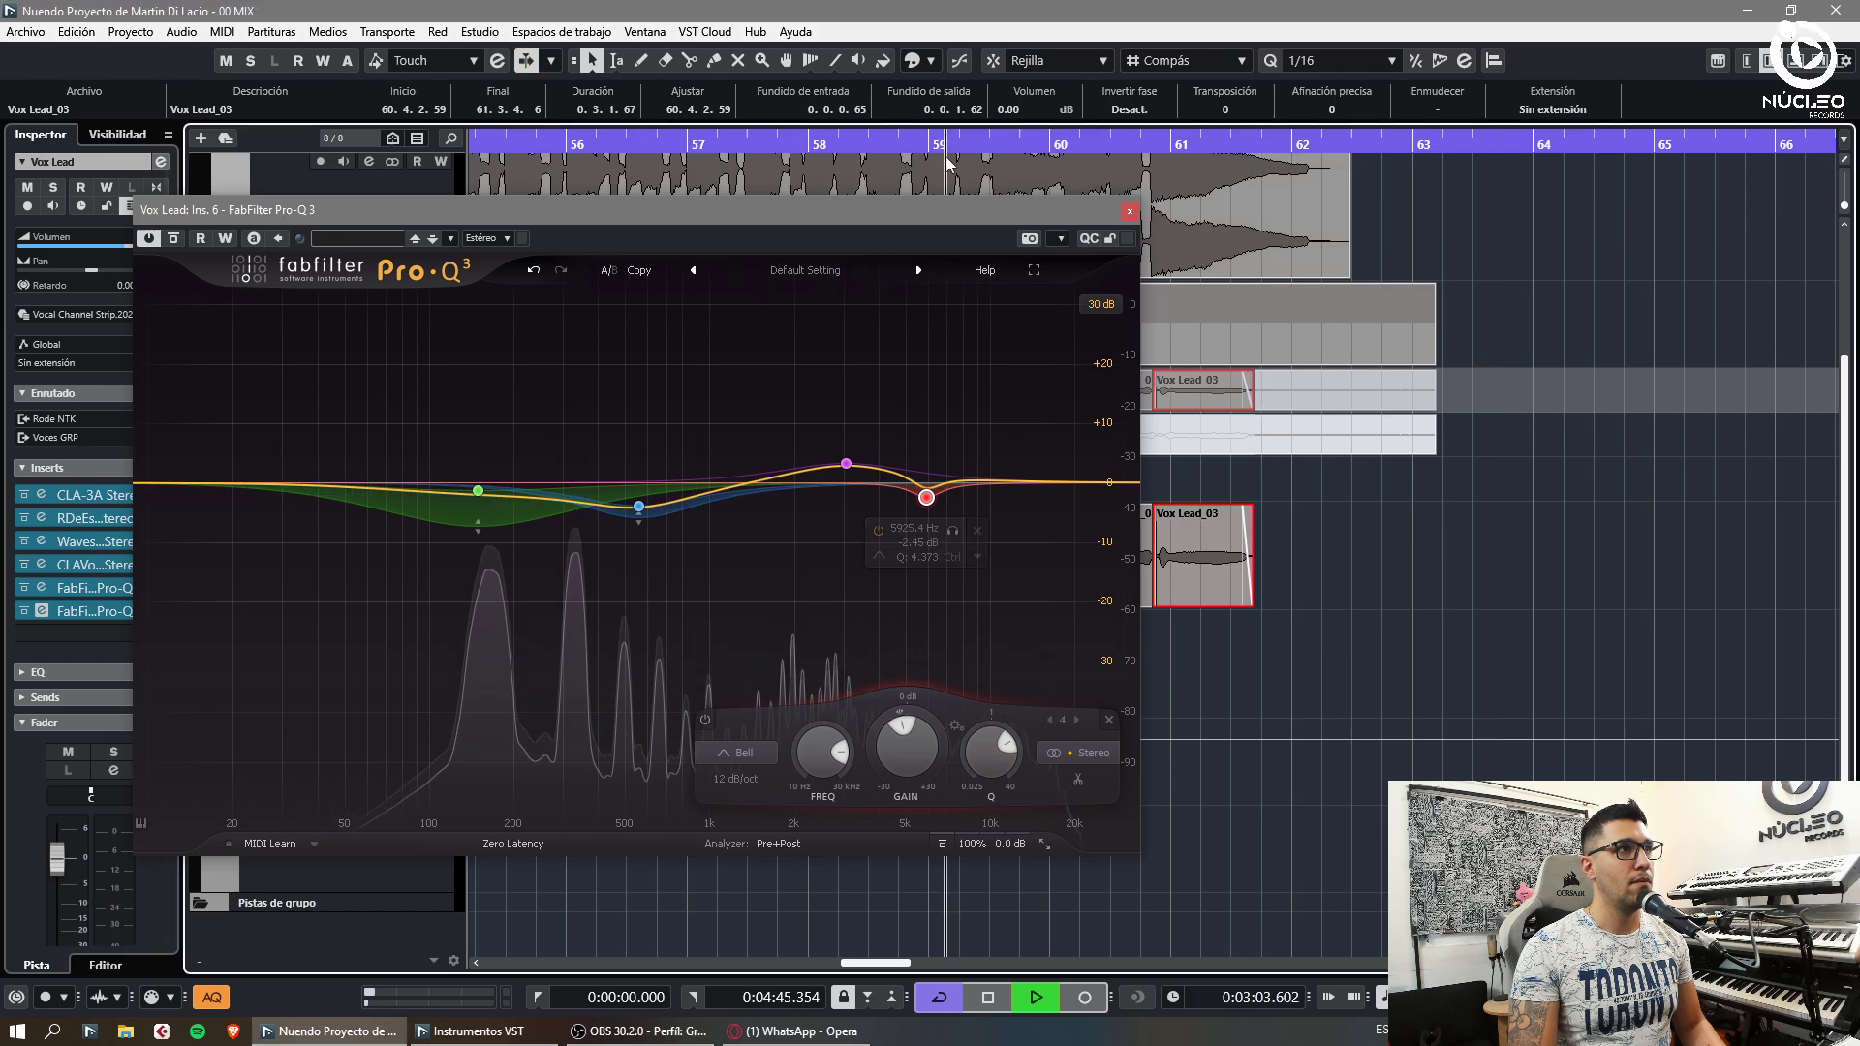
Move the narrow cut to 5176.3 Hz, add an 8.48 dB high shelf at 3619.4 Hz with Q 0.300, and replay from bar 46
left_click_drag(926, 497, 866, 432)
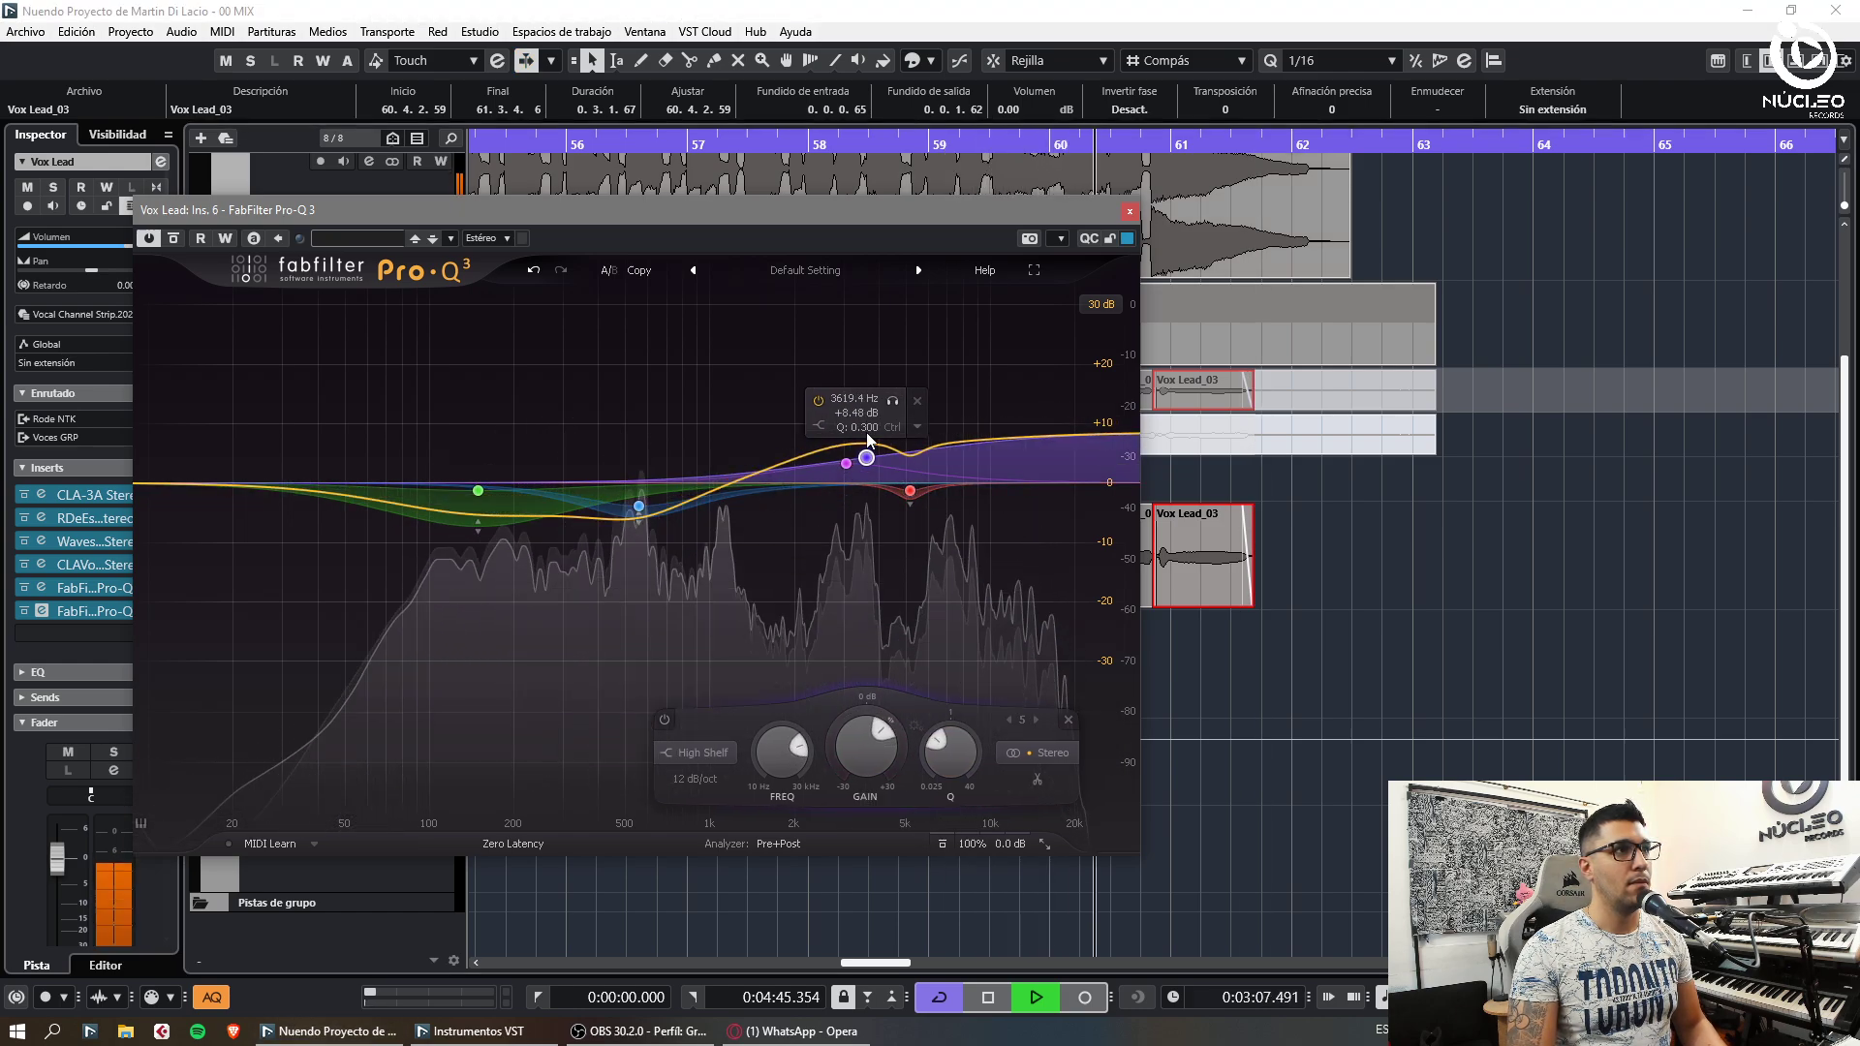
left_click(541, 141)
key("g")
key("g")
left_click(602, 141)
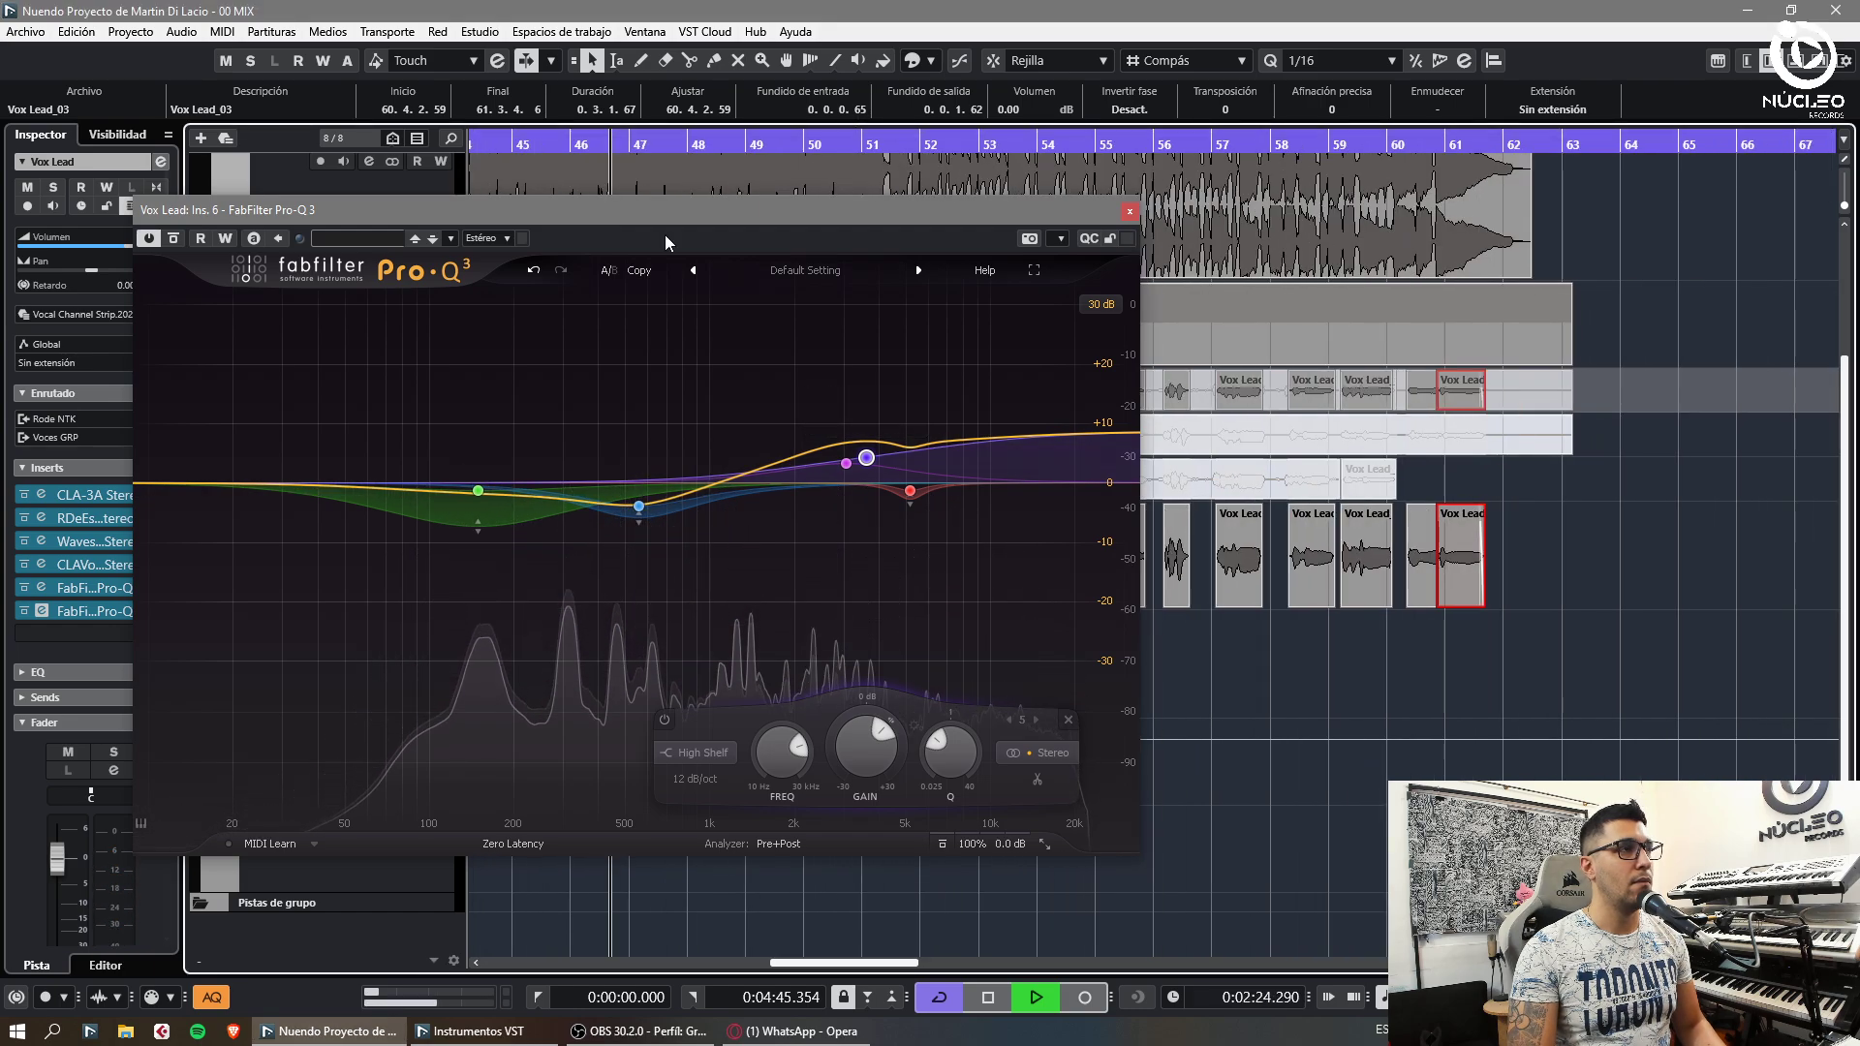
Turn the 3062.8 Hz boost into a narrow dynamic cut at a slightly lower frequency
double_click(846, 464)
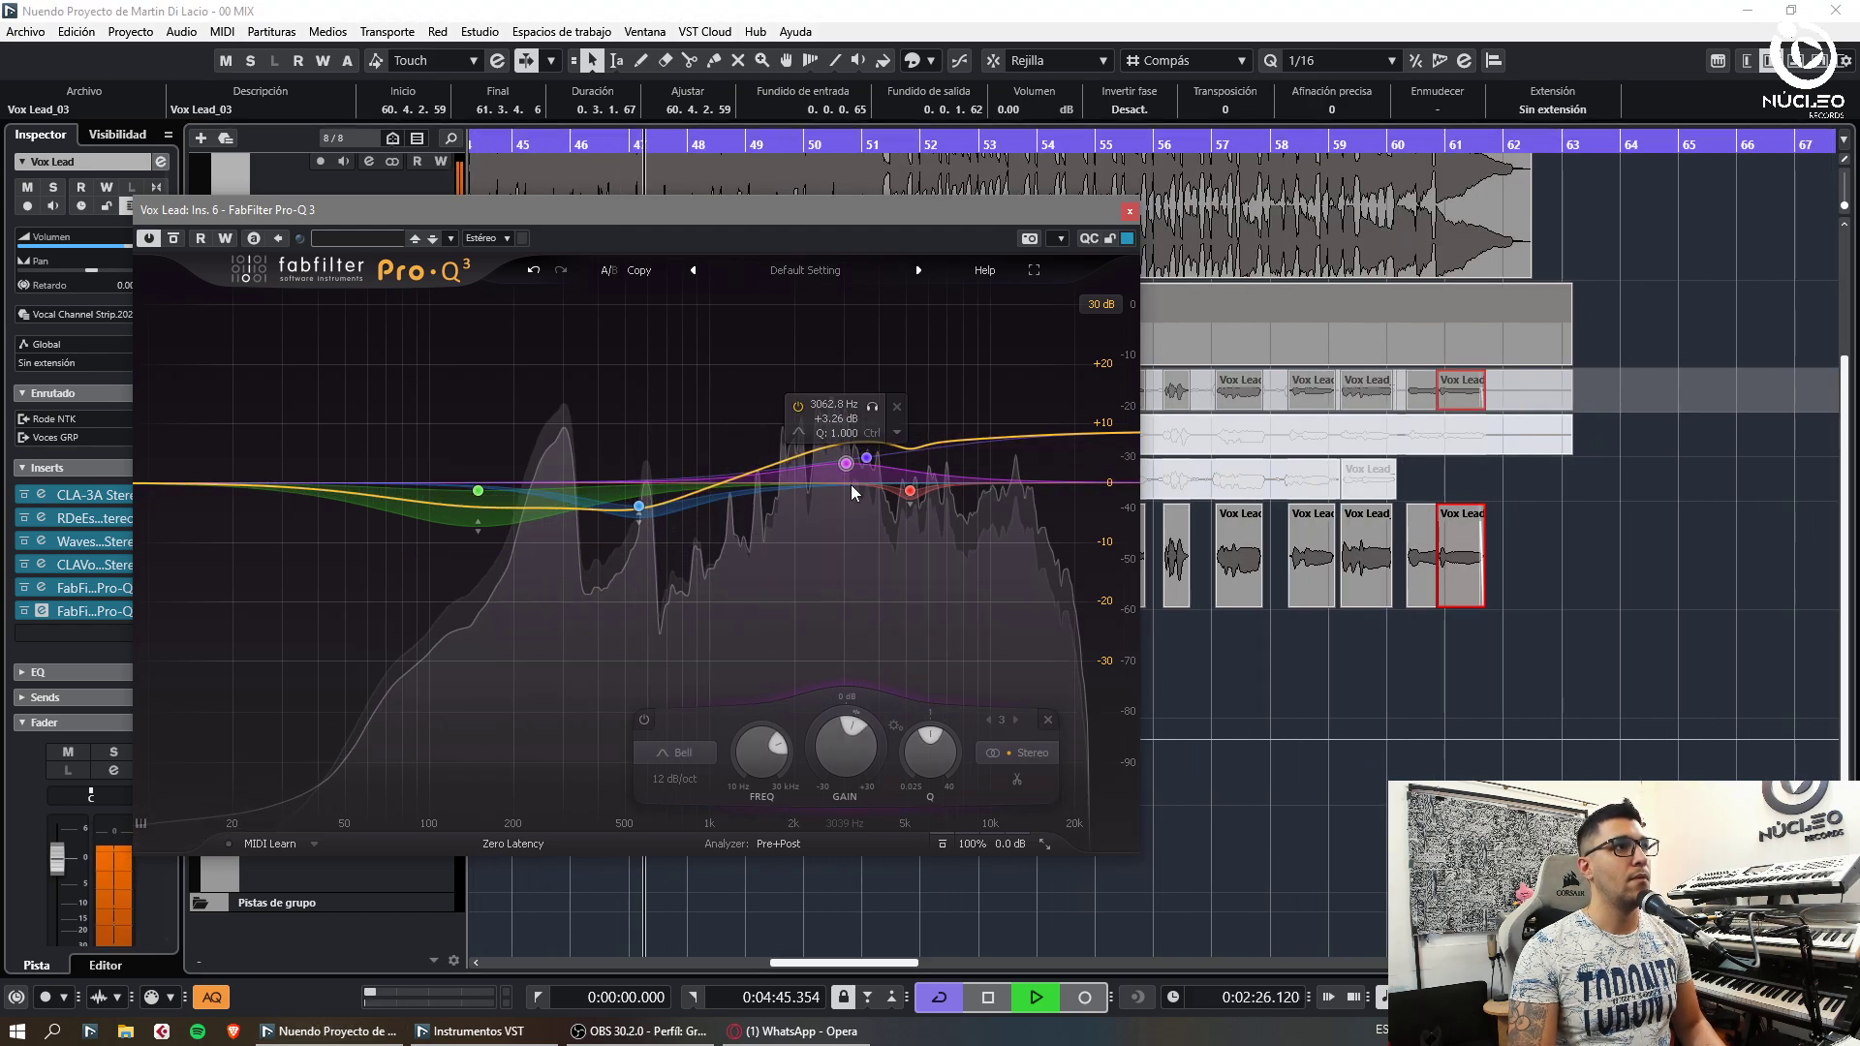
left_click_drag(847, 465, 846, 494)
left_click_drag(871, 526, 856, 530)
left_click_drag(794, 748, 794, 757)
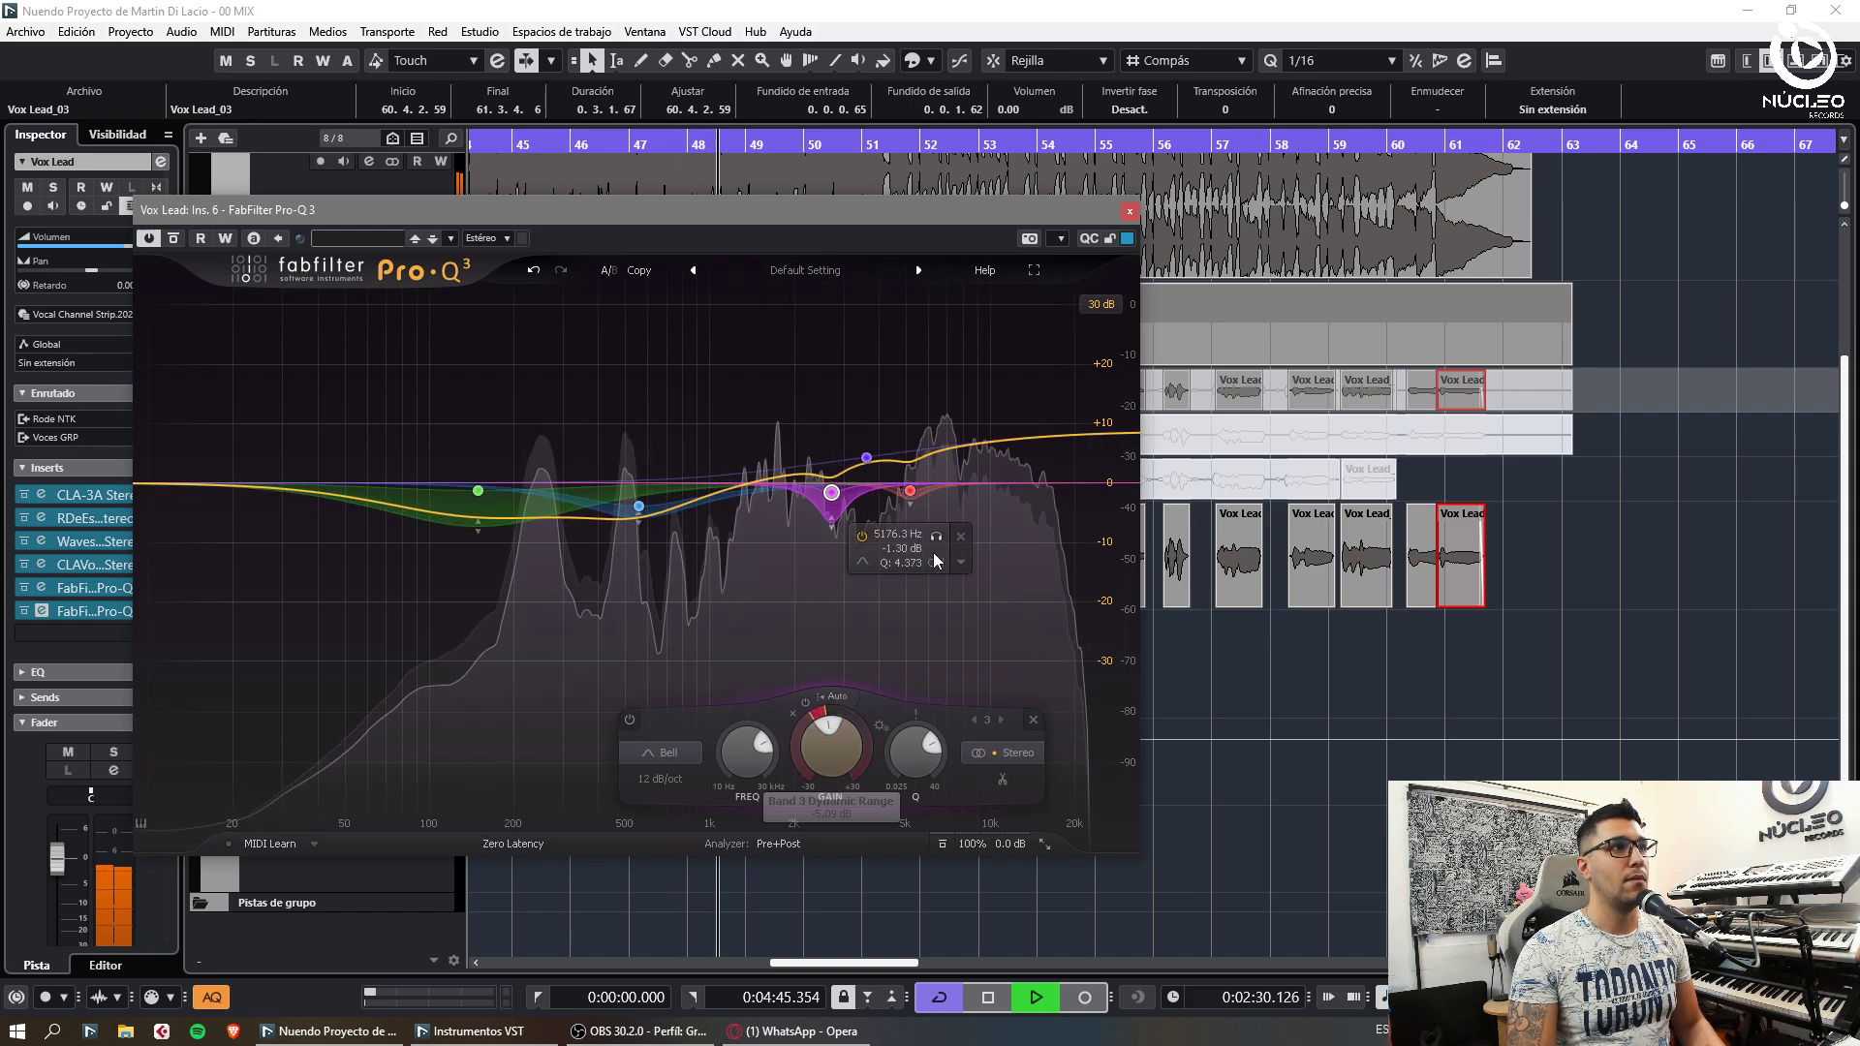
Add a narrow dynamic cut of 1.30 dB at 6570.6 Hz with Q 4.583
left_click(946, 494)
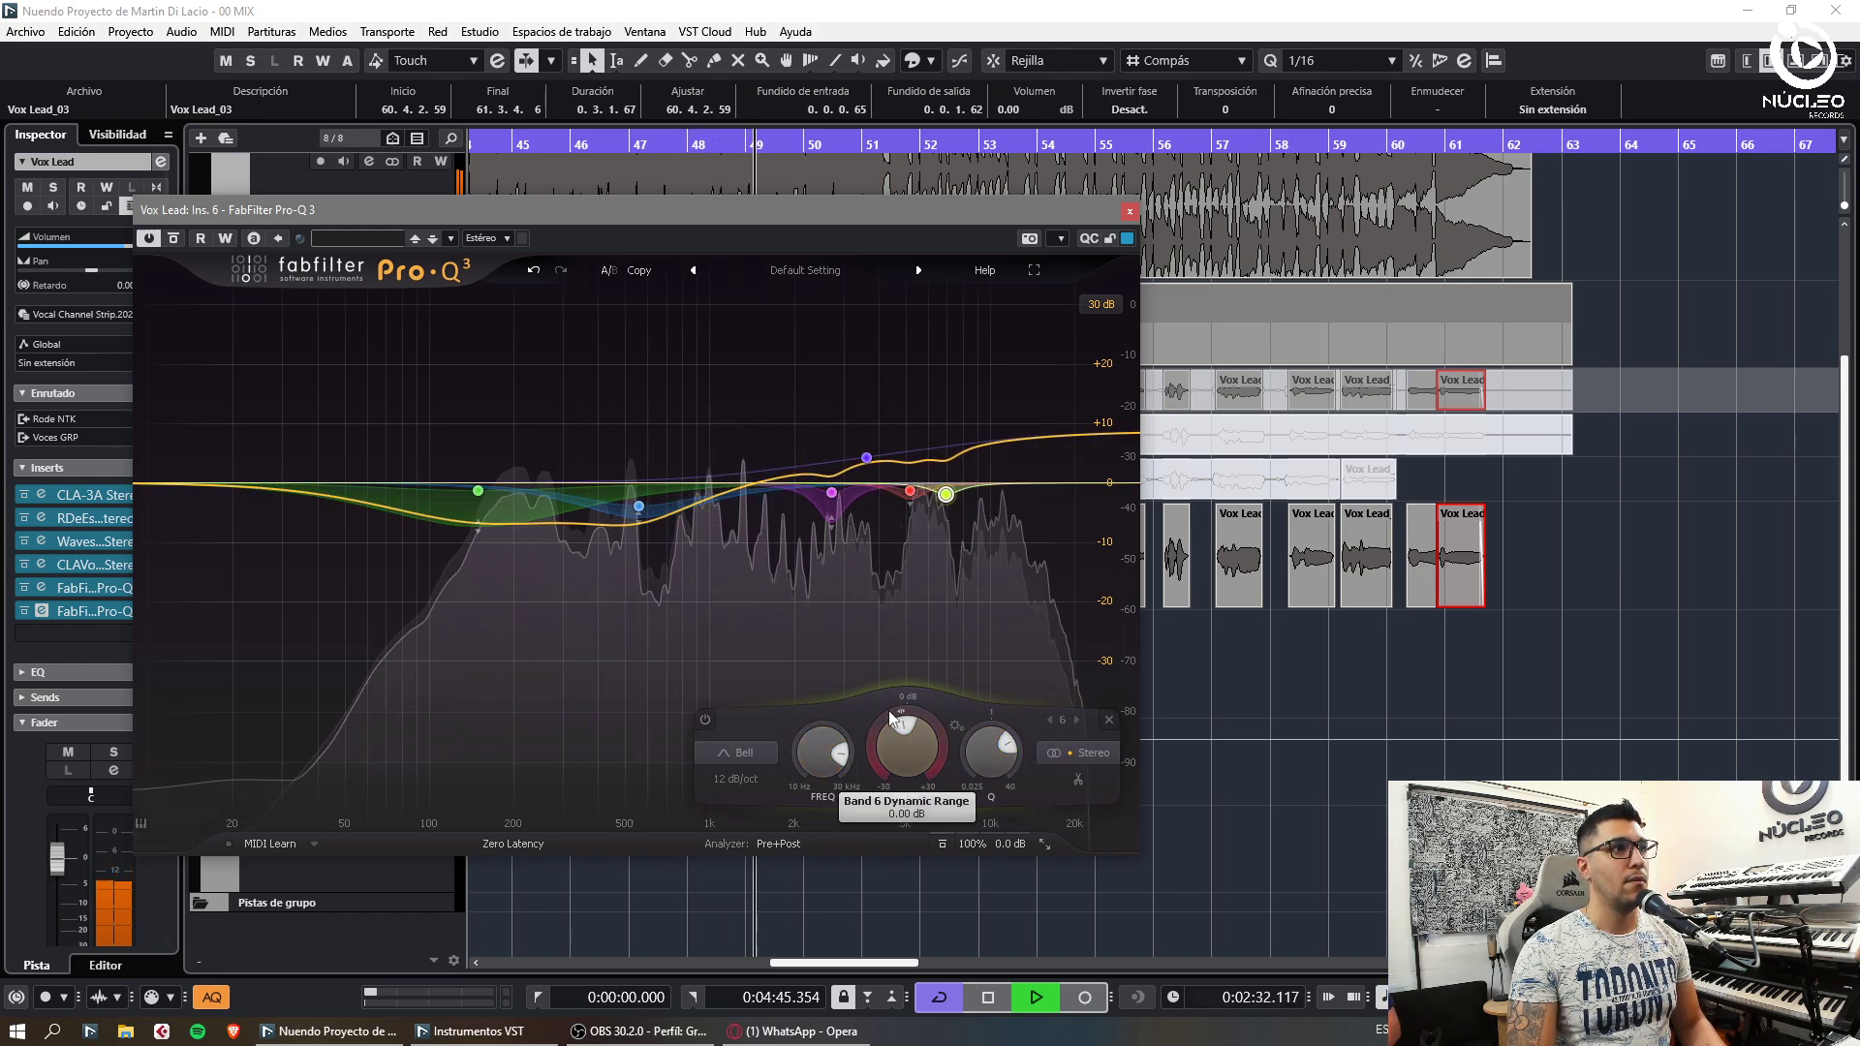
left_click_drag(871, 738, 871, 765)
left_click_drag(947, 496, 940, 492)
Add a dynamic Bell band with Q 7.024 and place it at 8748.1 Hz with −0.82 dB gain
double_click(996, 481)
mouse_move(997, 755)
left_mouse_down()
mouse_move(1000, 792)
mouse_move(998, 727)
left_mouse_up()
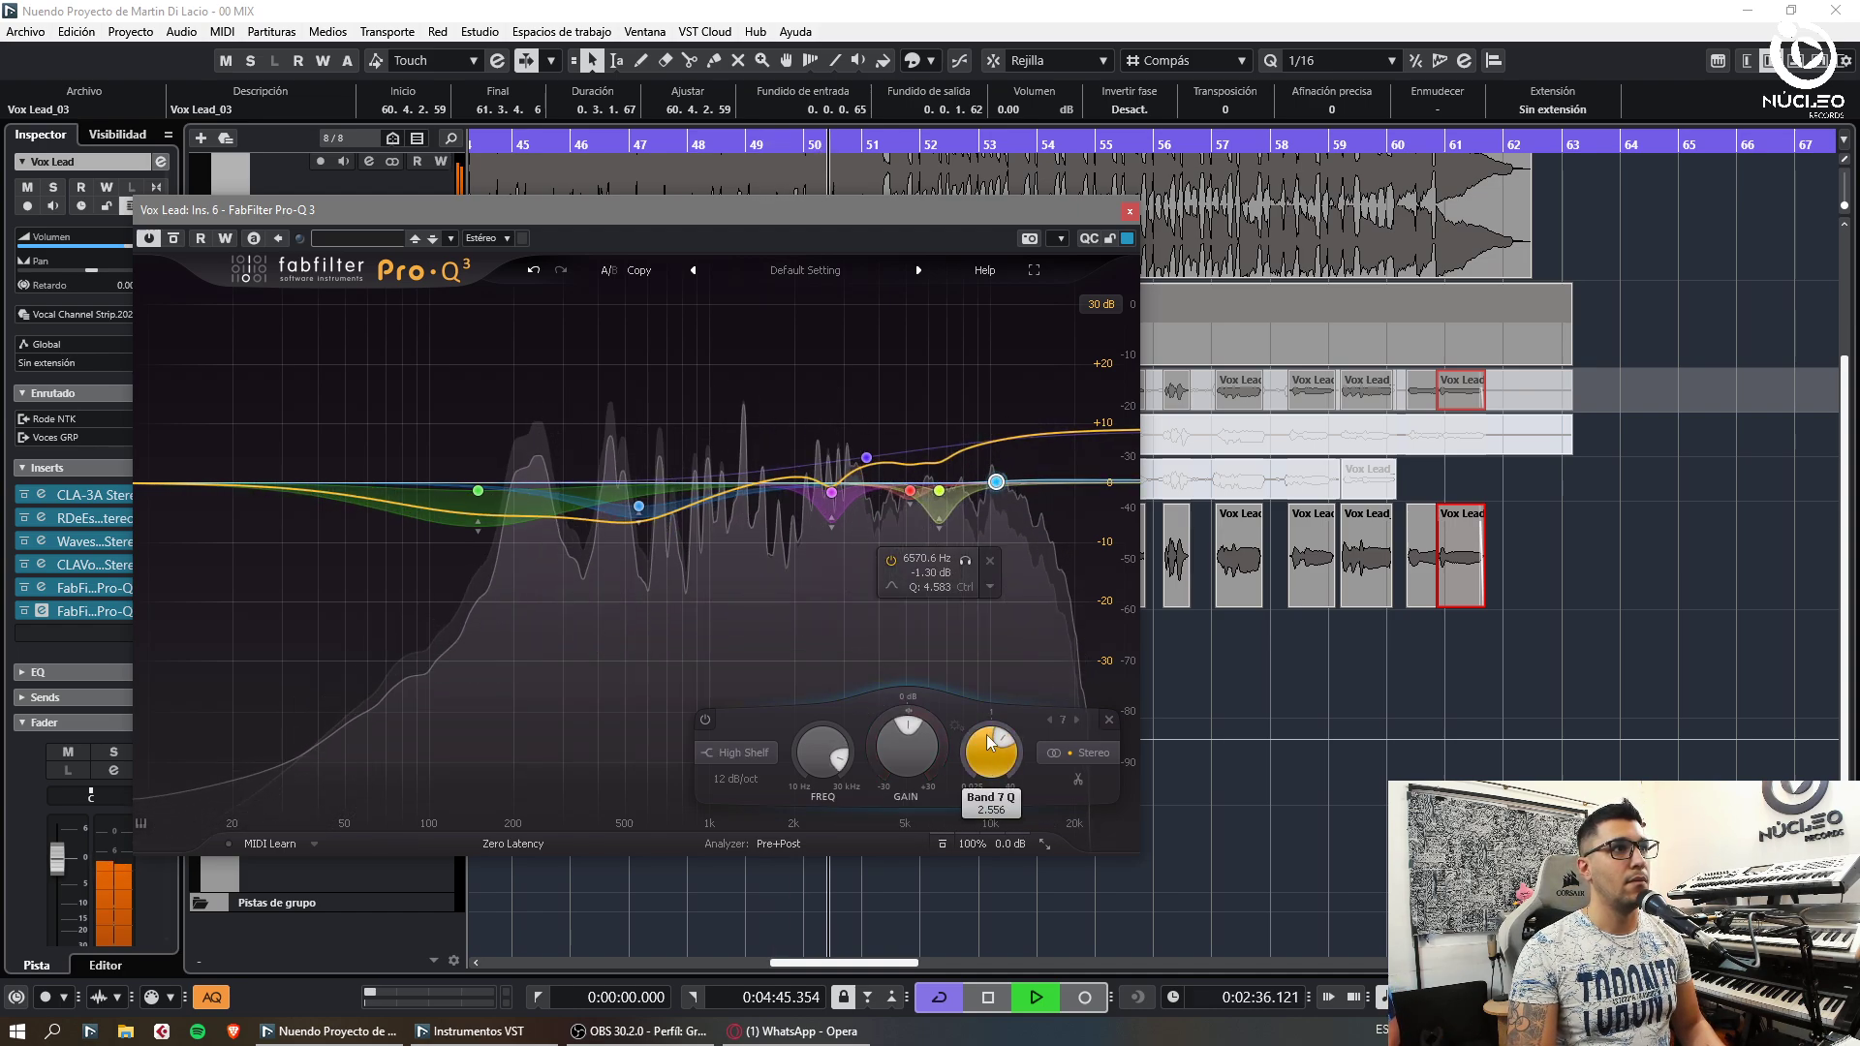
left_click_drag(873, 735, 873, 759)
left_click(733, 754)
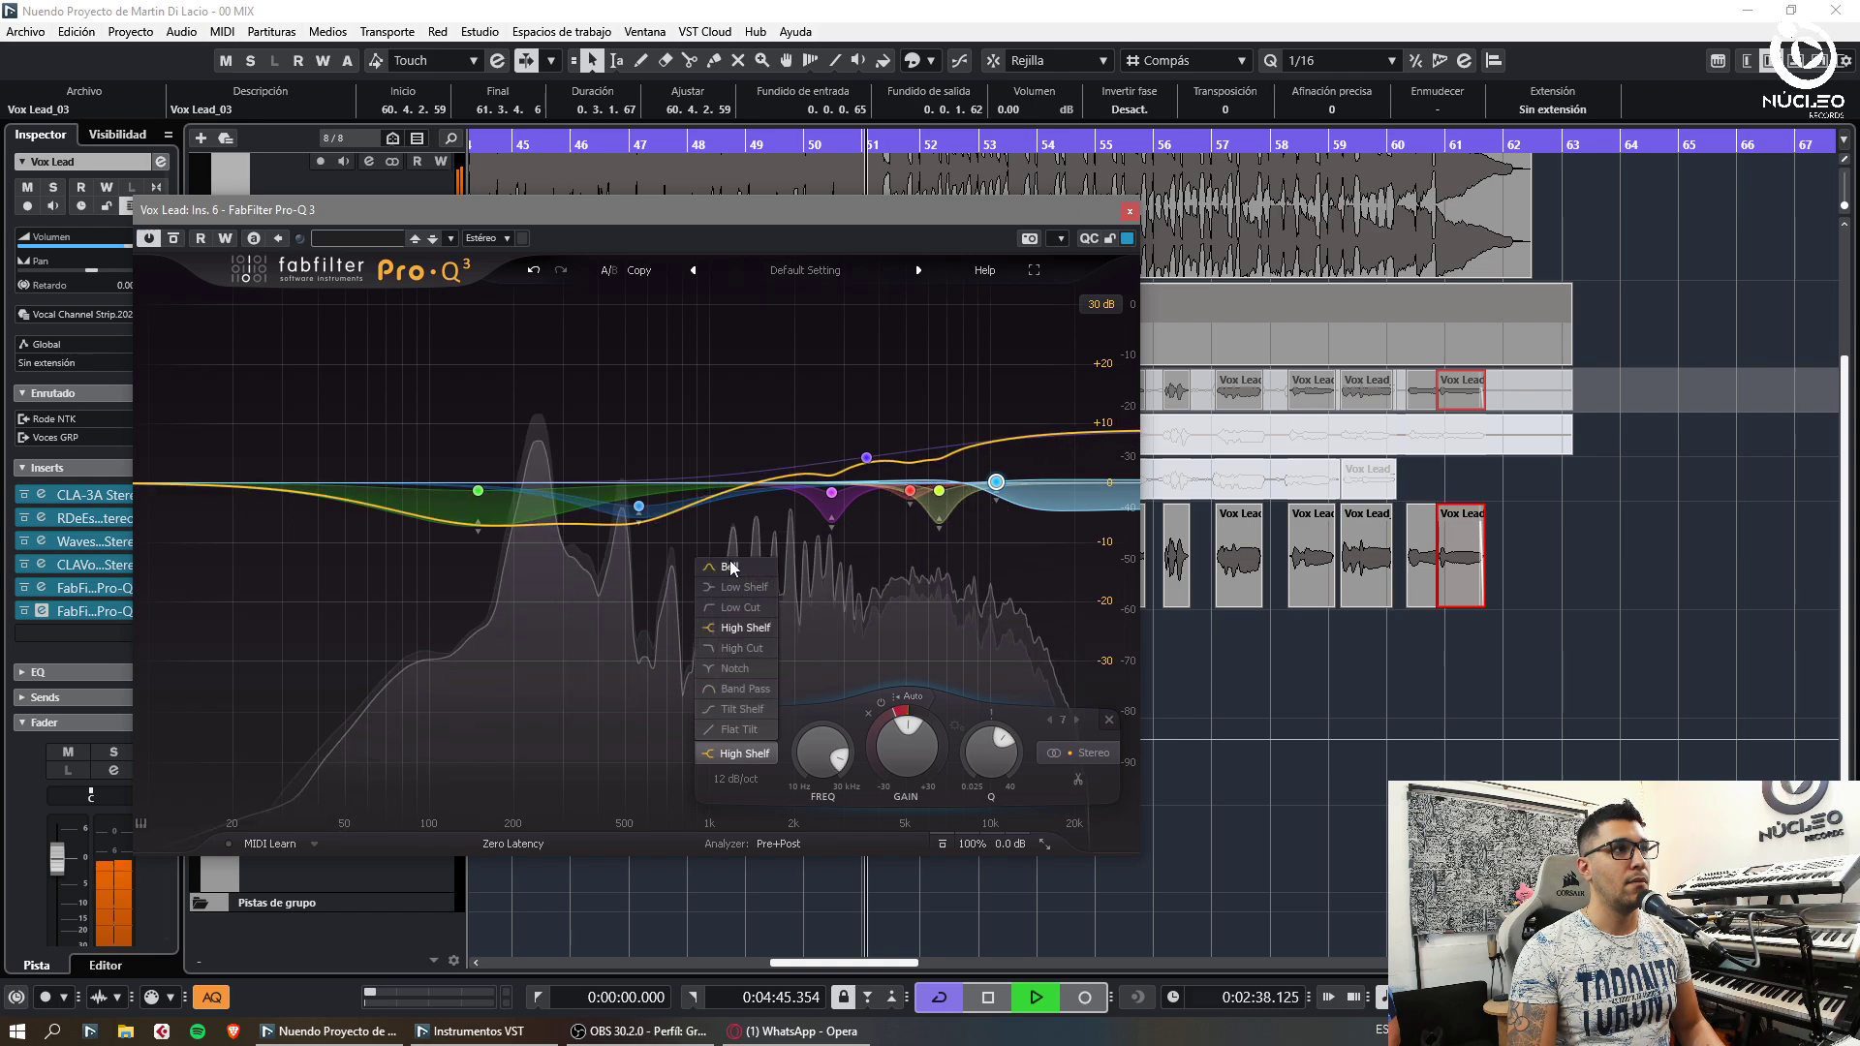
left_click(731, 568)
scroll(996, 482, "up", 5)
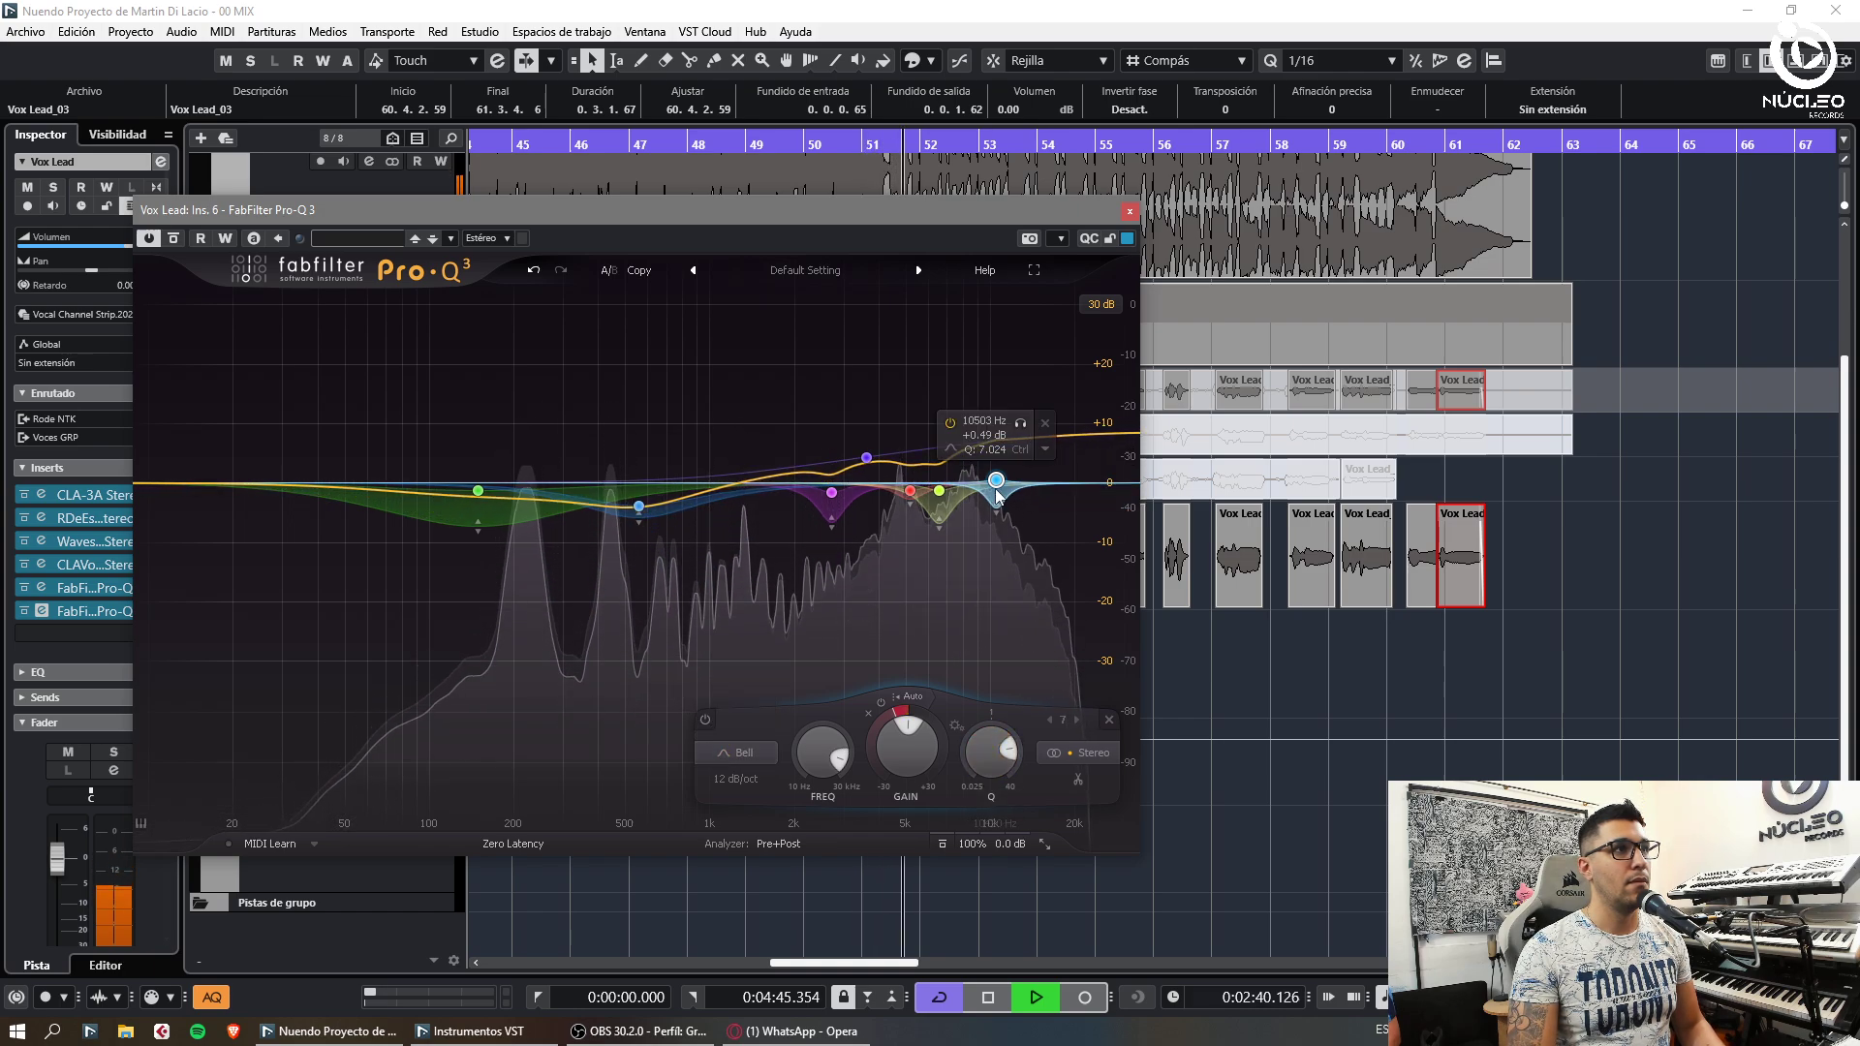
left_click_drag(996, 482, 975, 489)
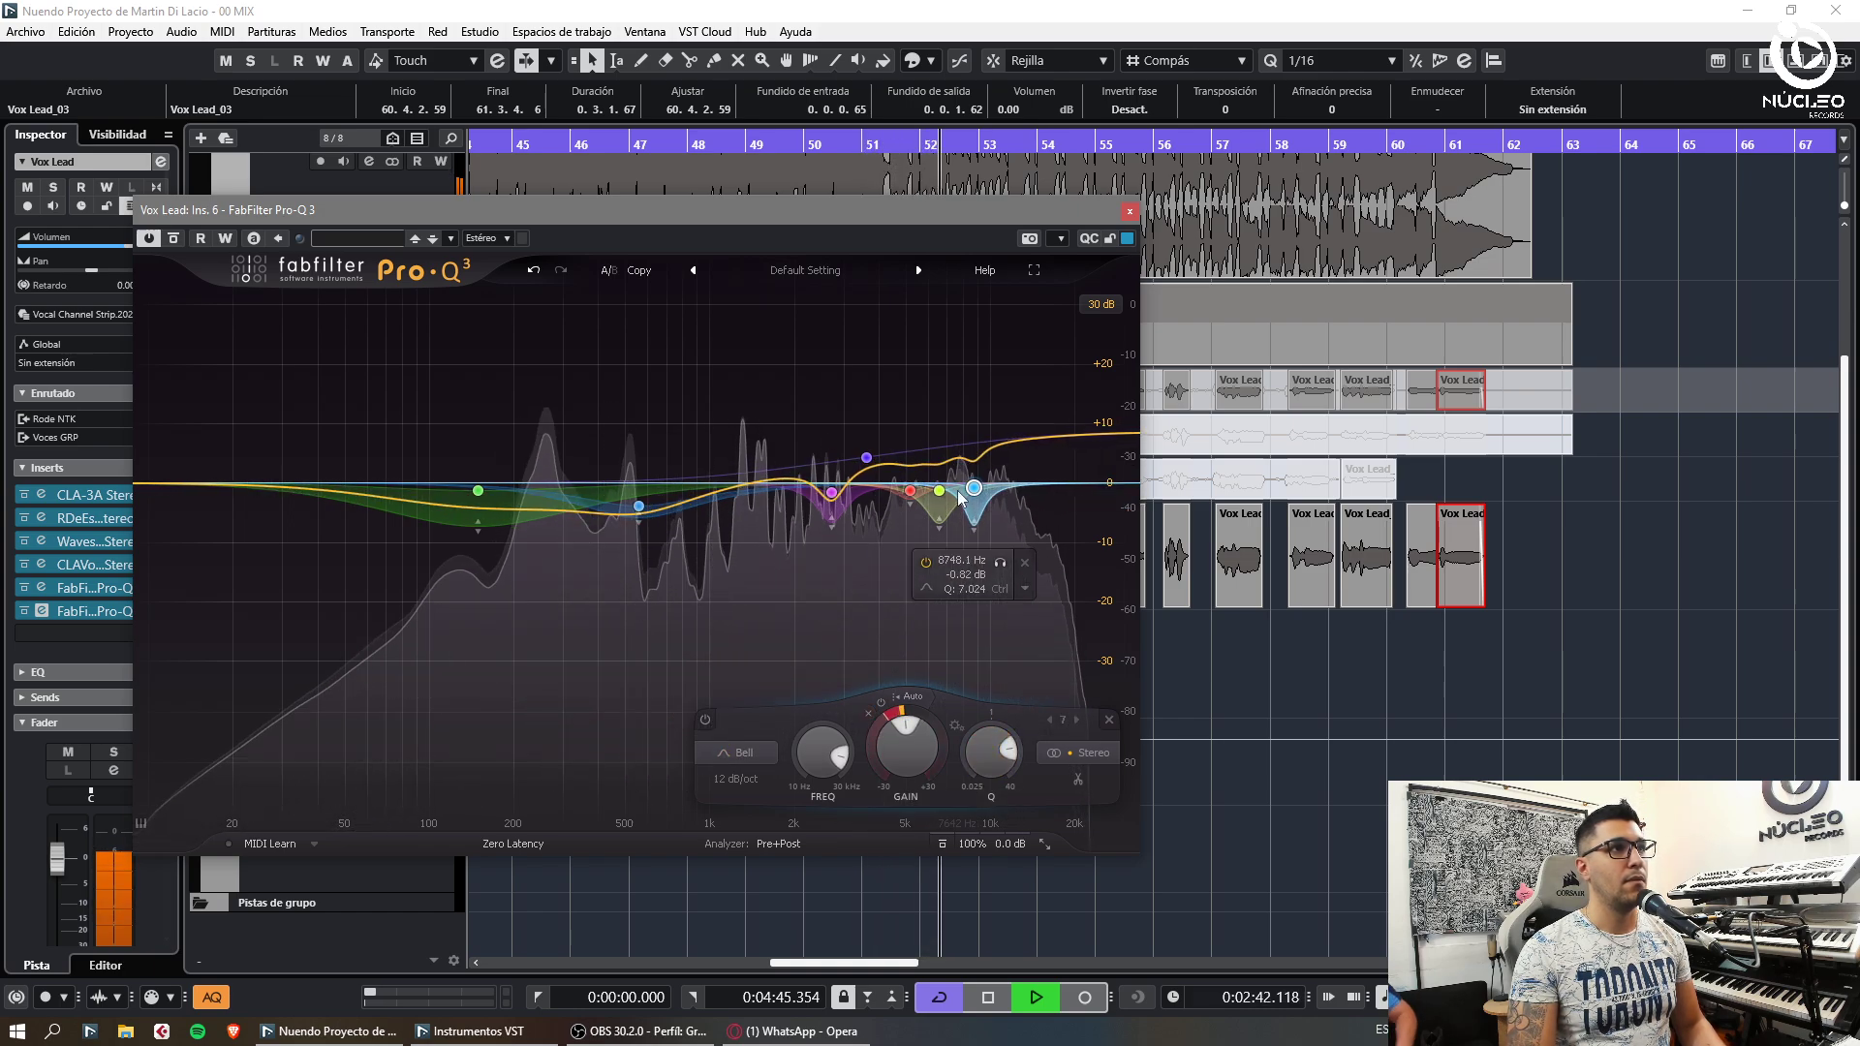
Set the high shelf to 2530.8 Hz with 9.62 dB of boost and close the equalizer
left_click_drag(866, 457, 822, 453)
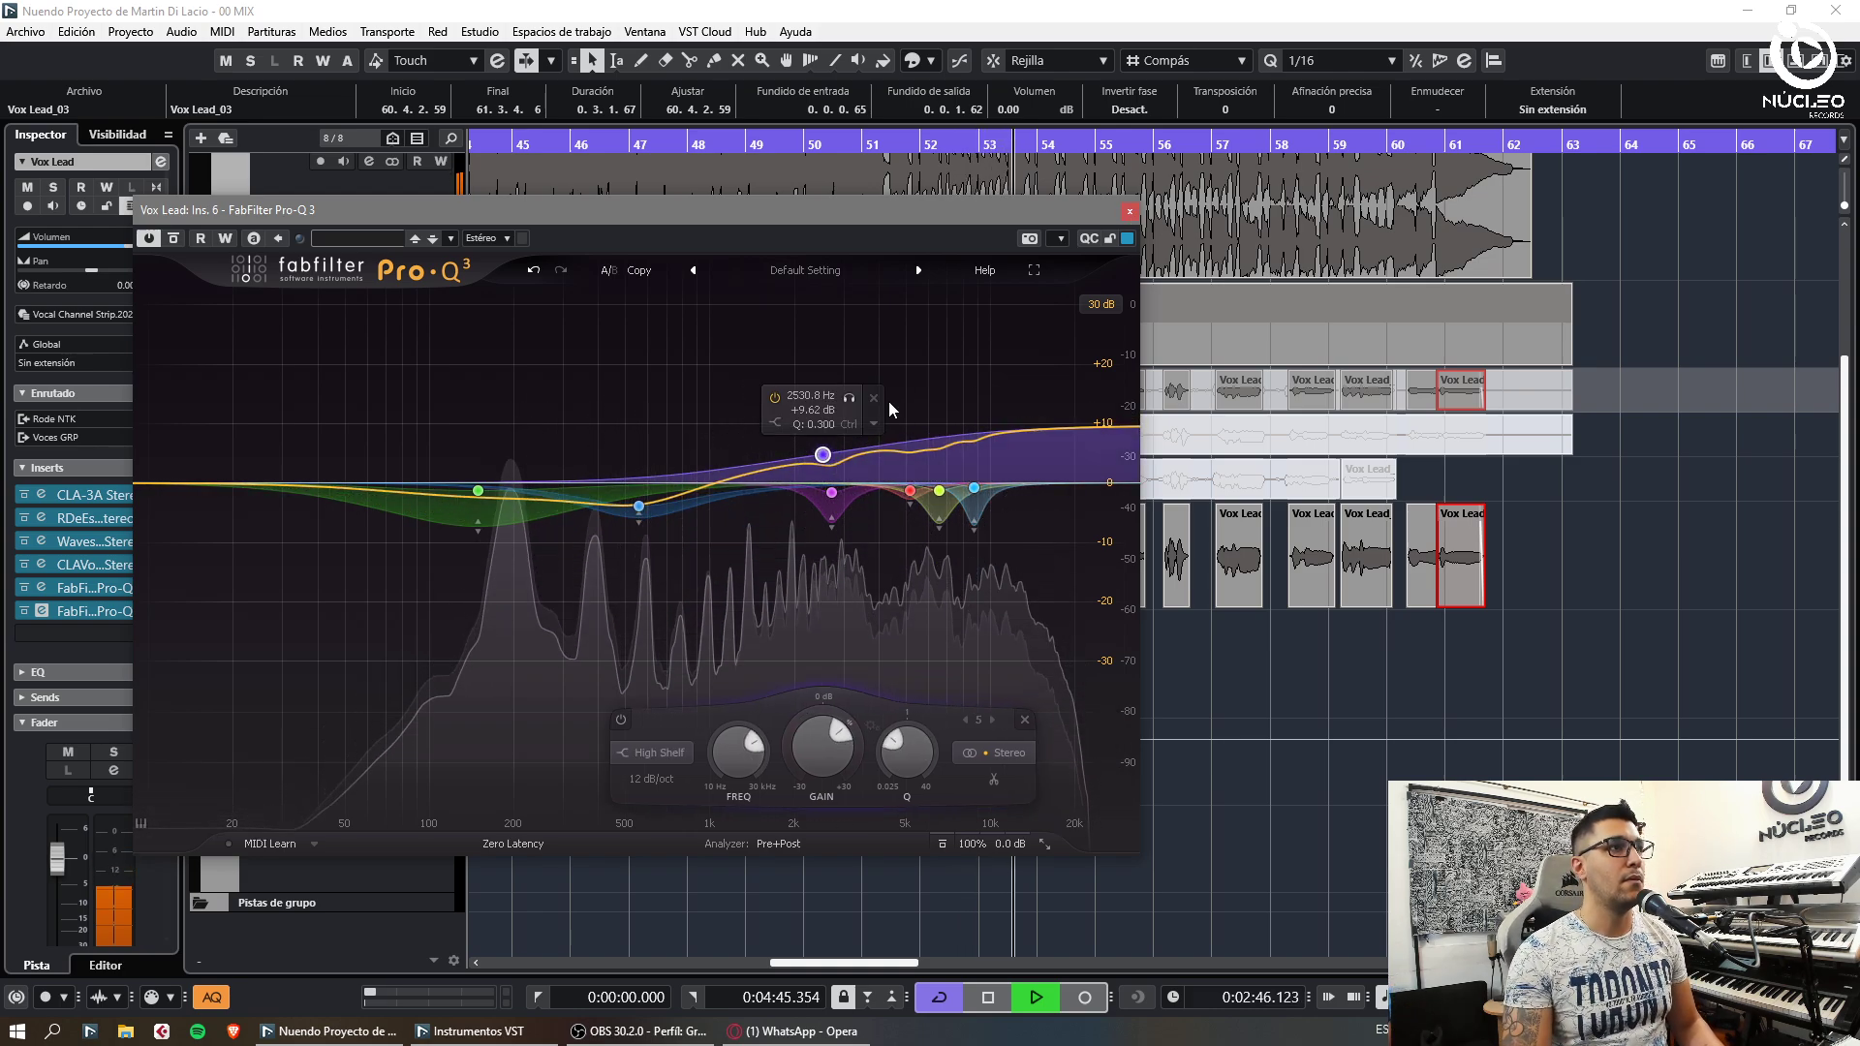
left_click(1129, 211)
left_click(264, 656)
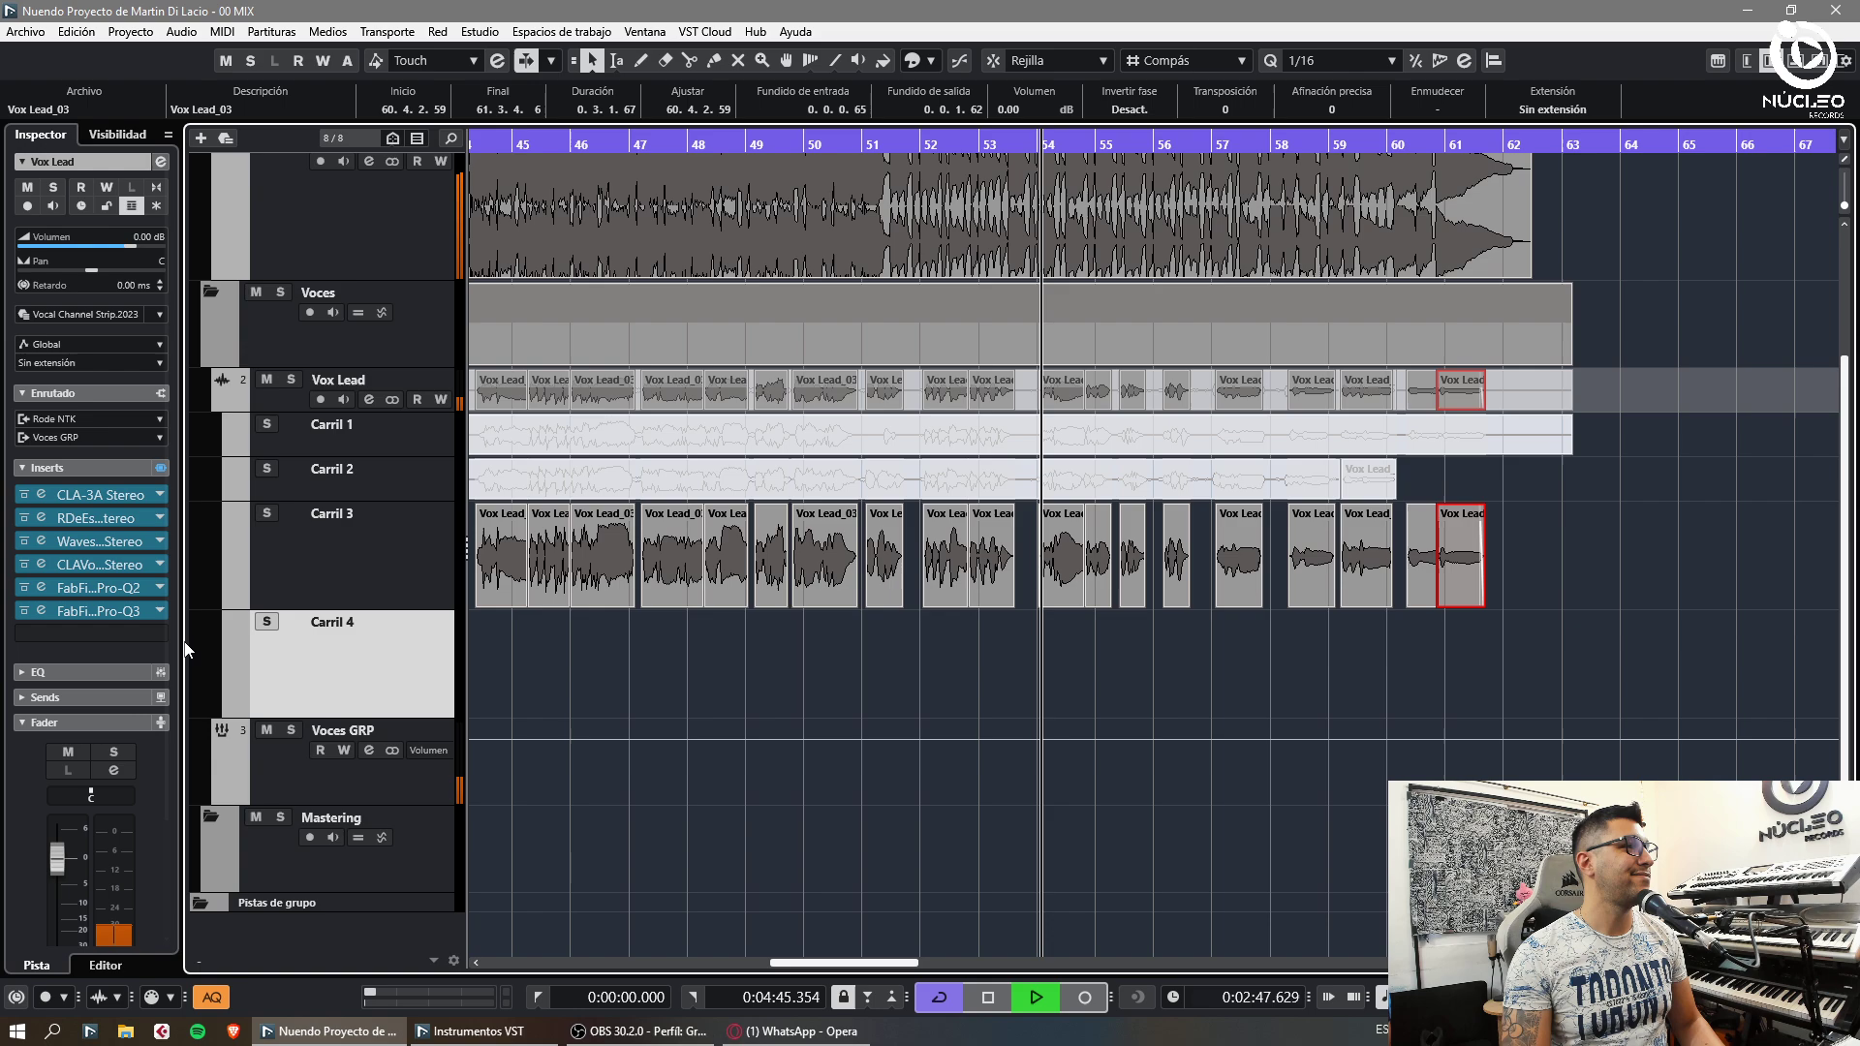
Search for "blackh" and load the Blackhole reverb into the Vox Lead track's insert slot 7
left_click(58, 634)
type("blackh")
left_click(131, 733)
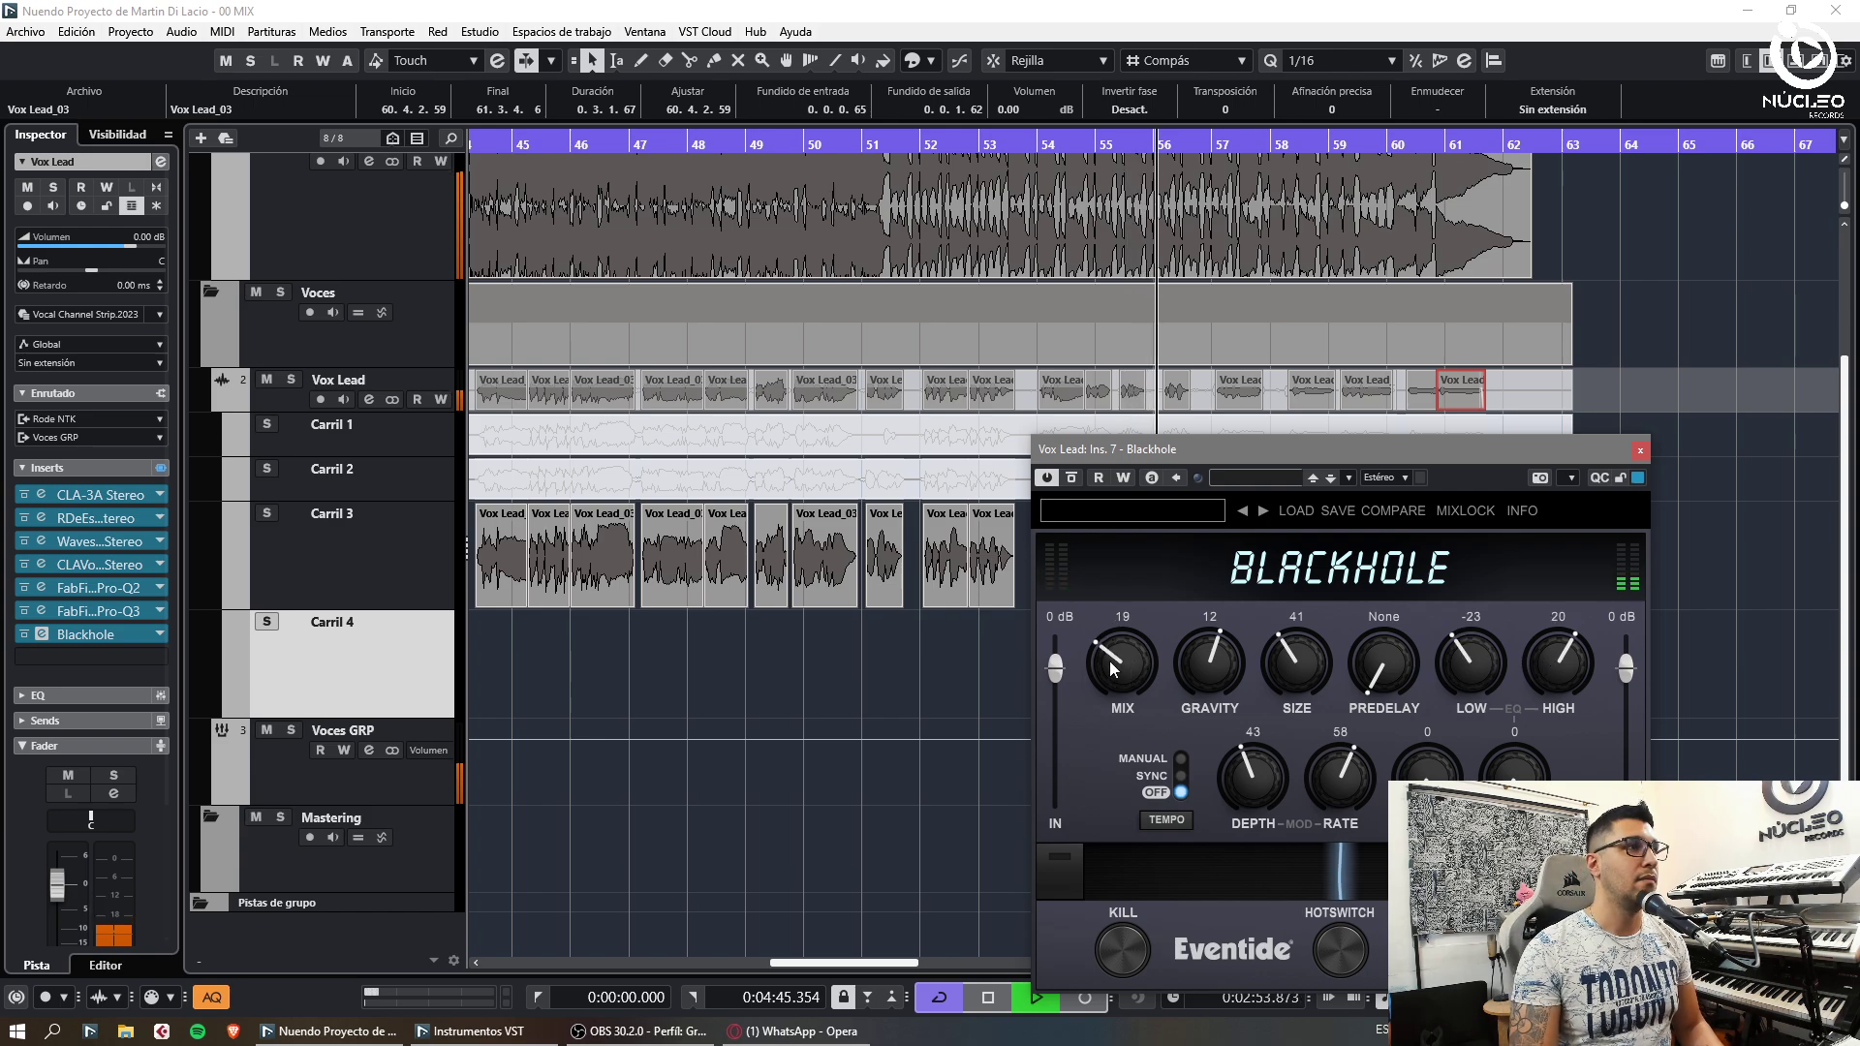
Load The King's Microphones Stereo into the Vox Lead track's insert slot 8 and choose King George VI position 1
left_click(58, 657)
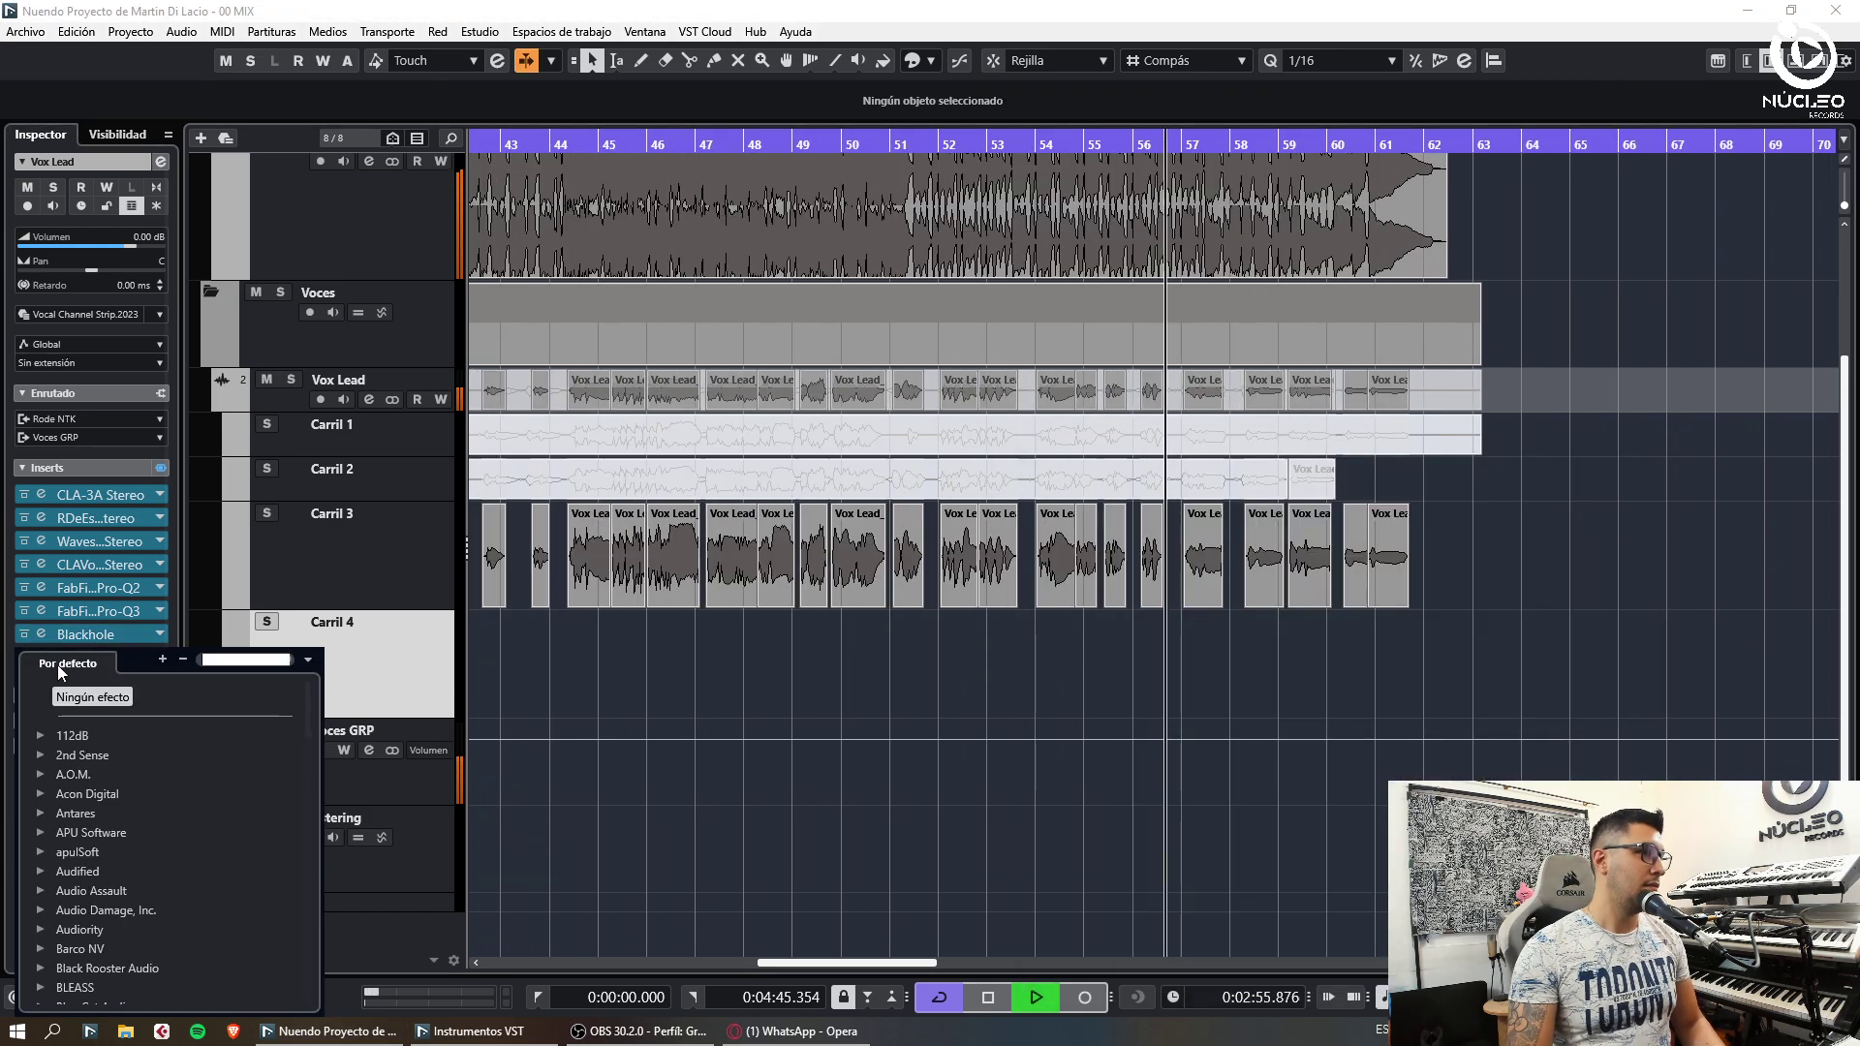
type("kingh")
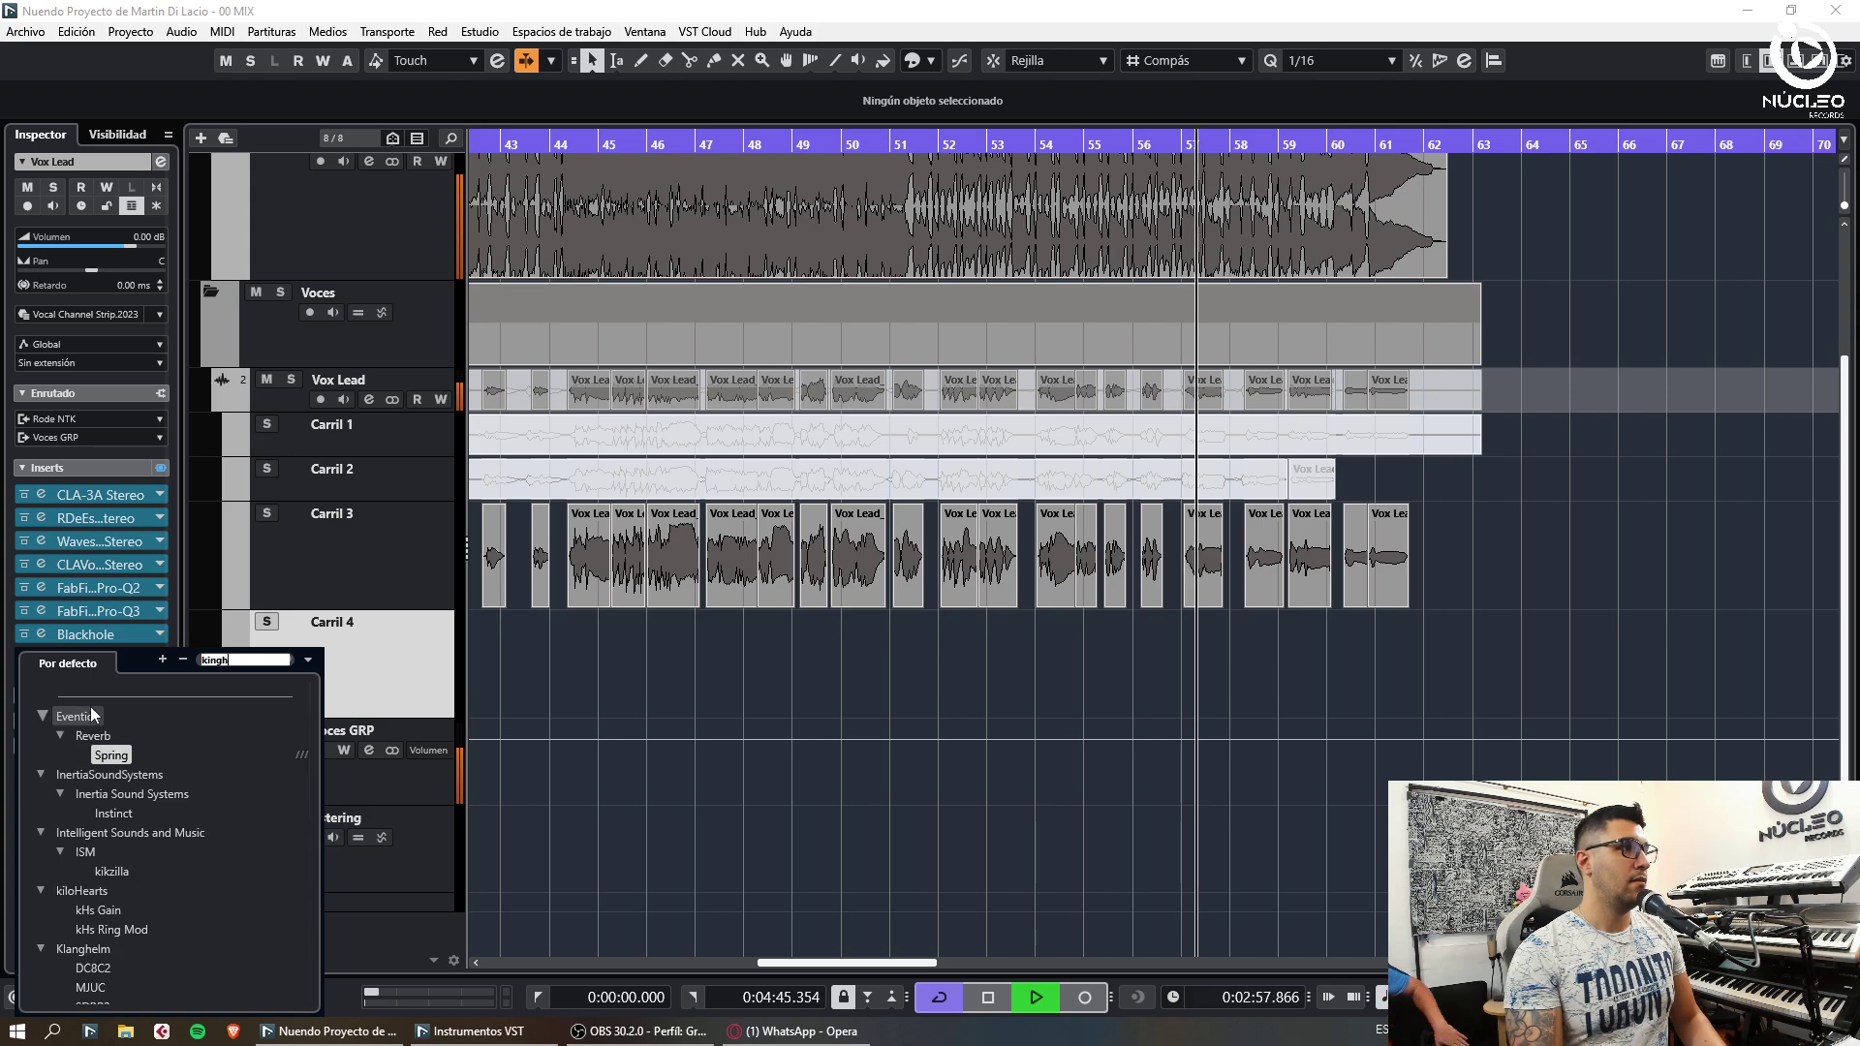
left_click(97, 683)
left_click_drag(85, 661, 47, 655)
left_click(44, 657)
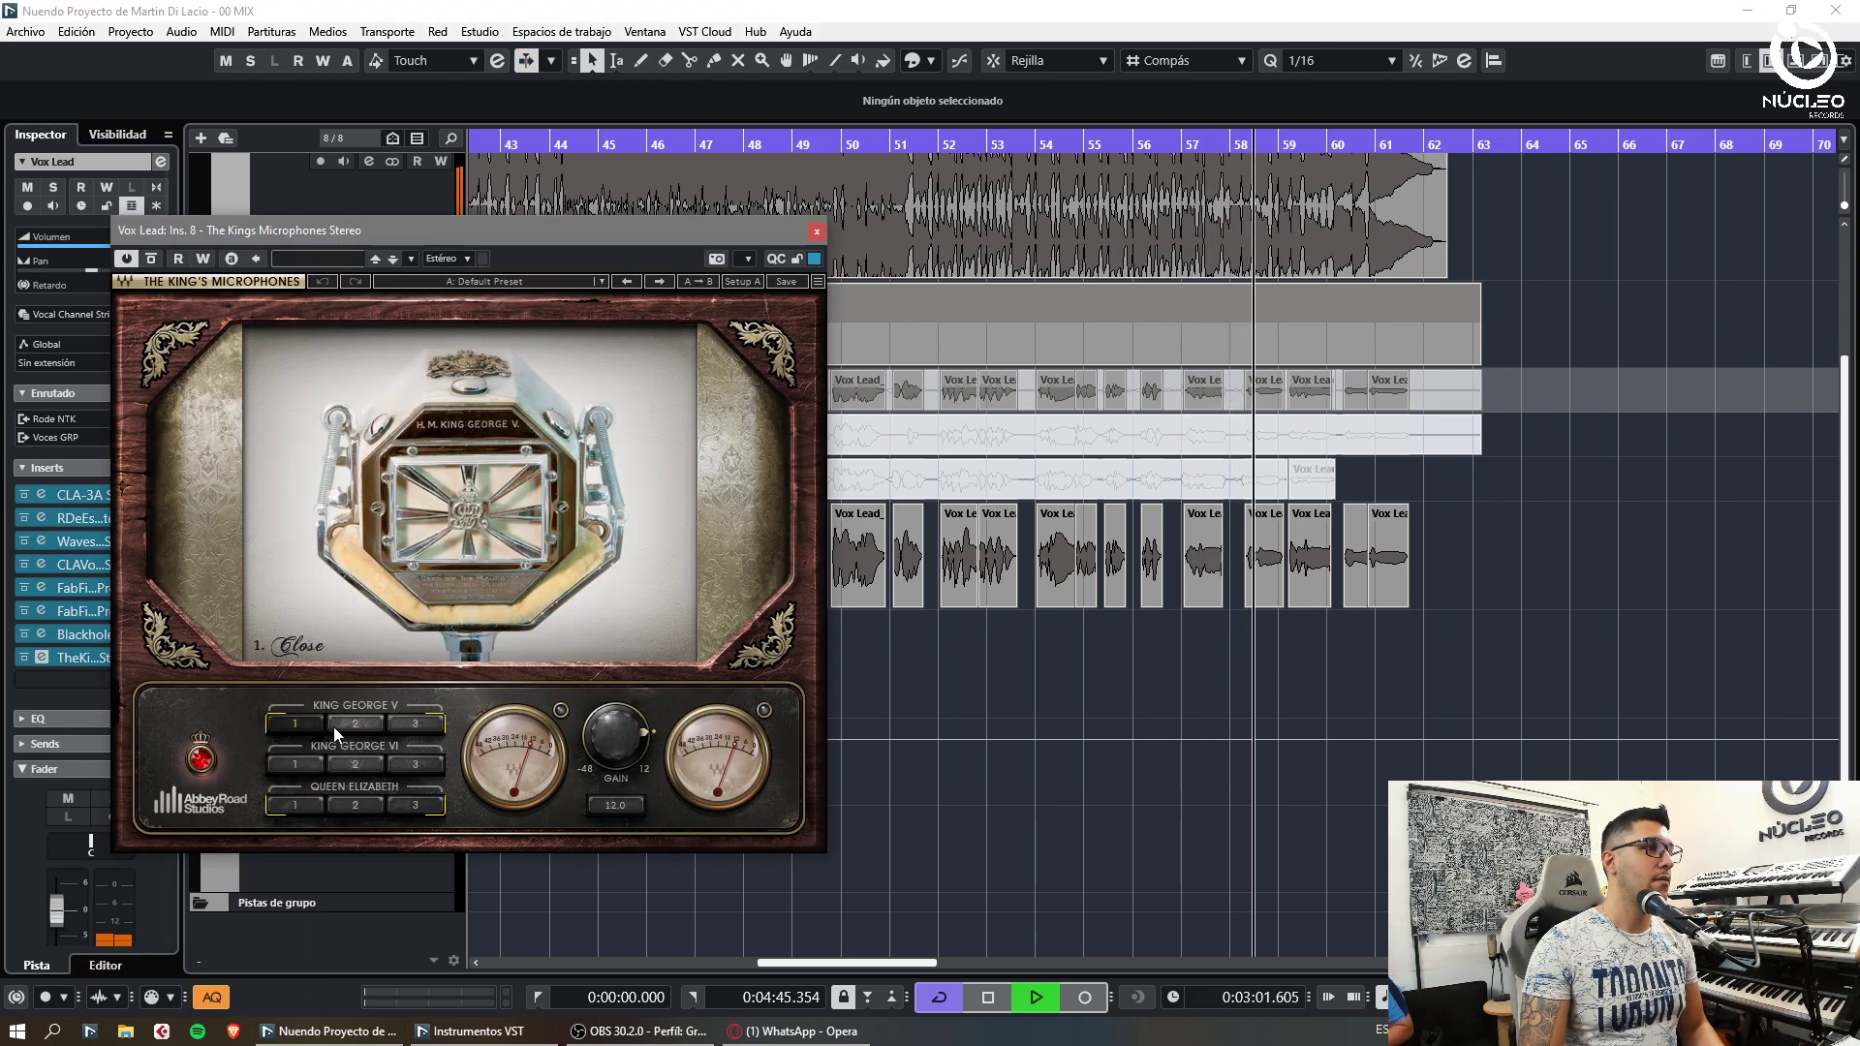
left_click(306, 769)
Play earlier passages of the song to audition the King George VI microphone effect, and close the plug-in window
left_click(542, 144)
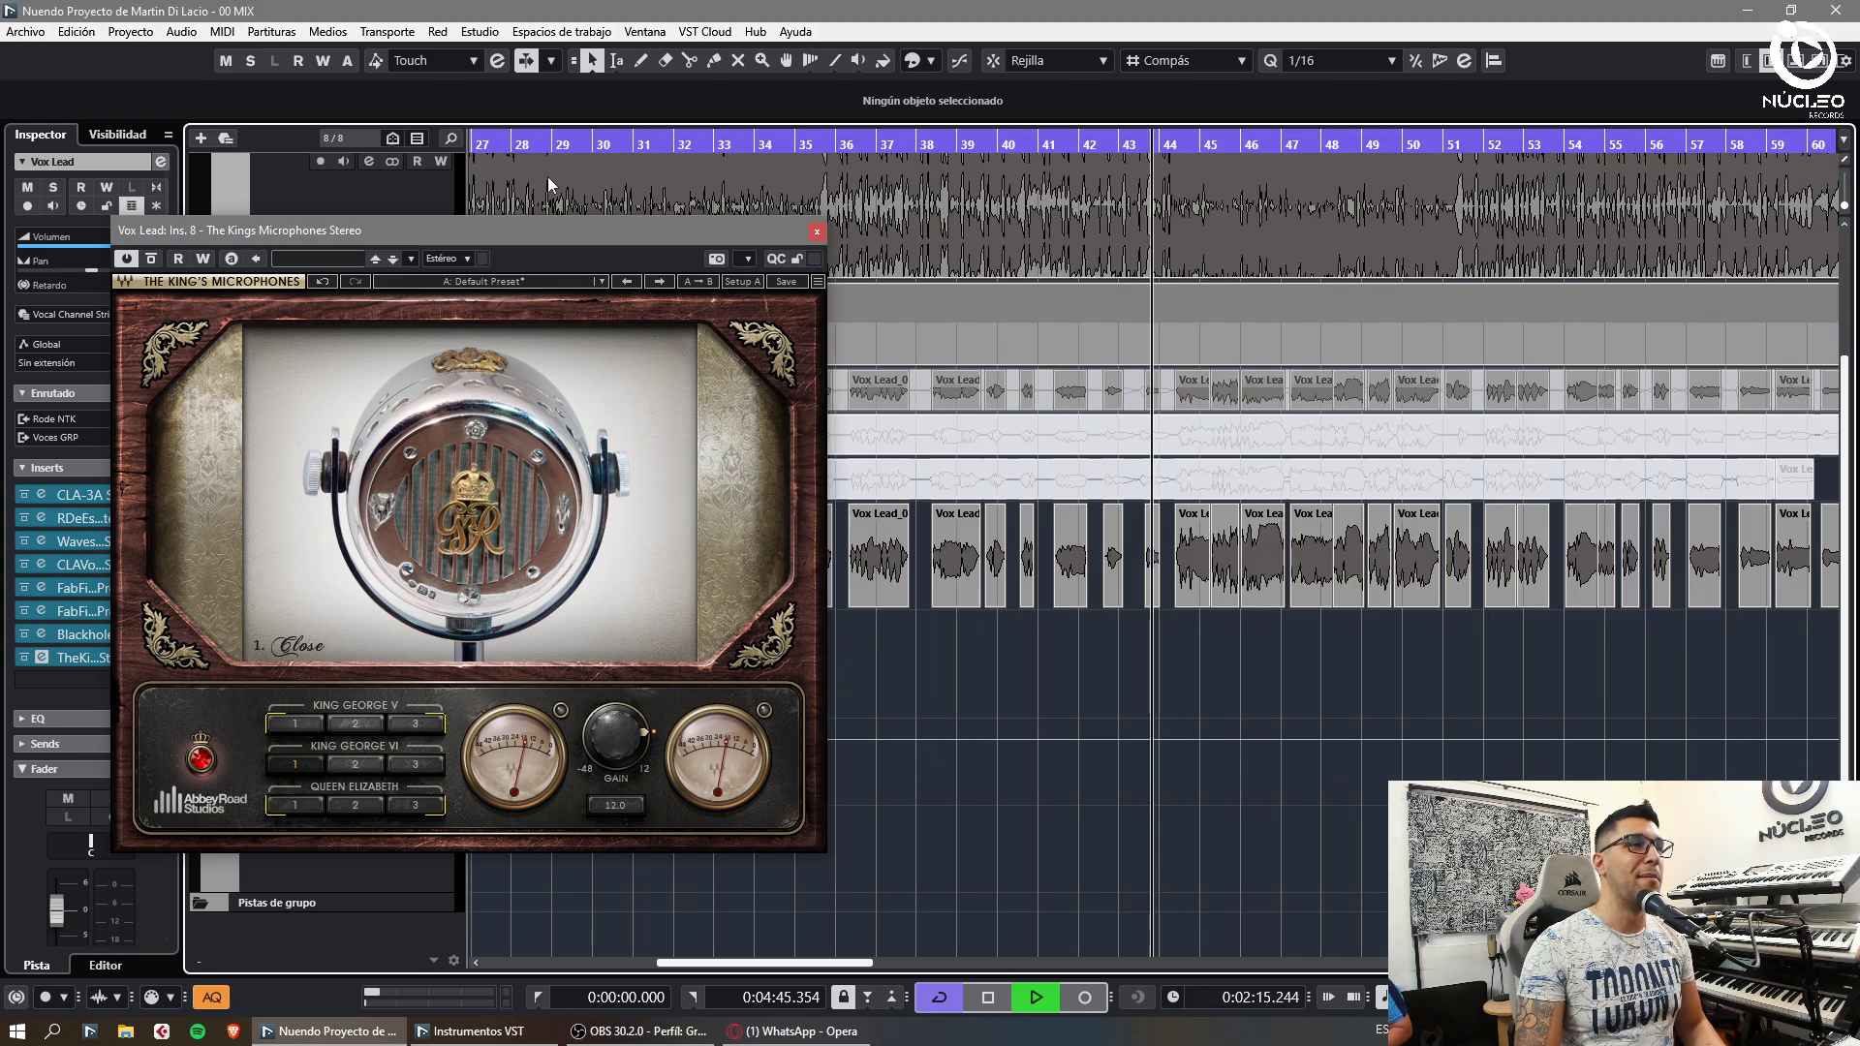
key("g")
key("g")
key("g")
left_click(809, 157)
key("h")
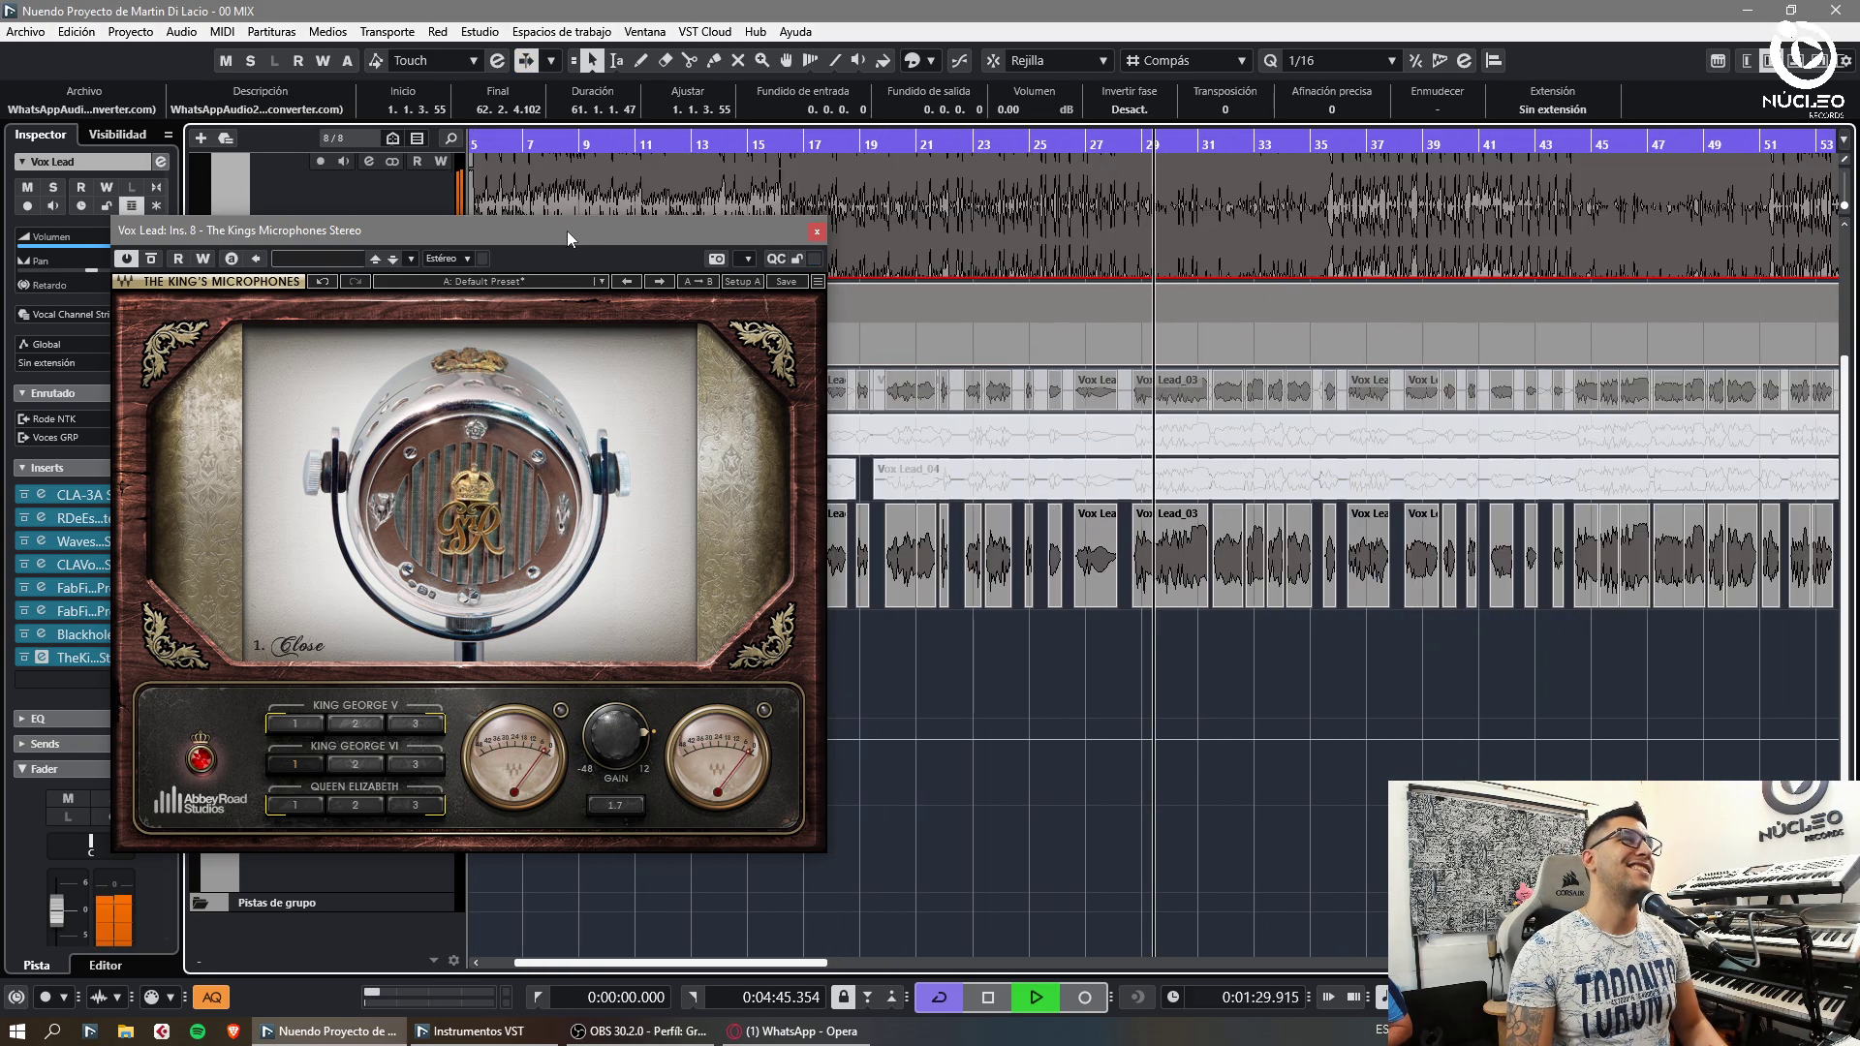
left_click_drag(566, 231, 777, 213)
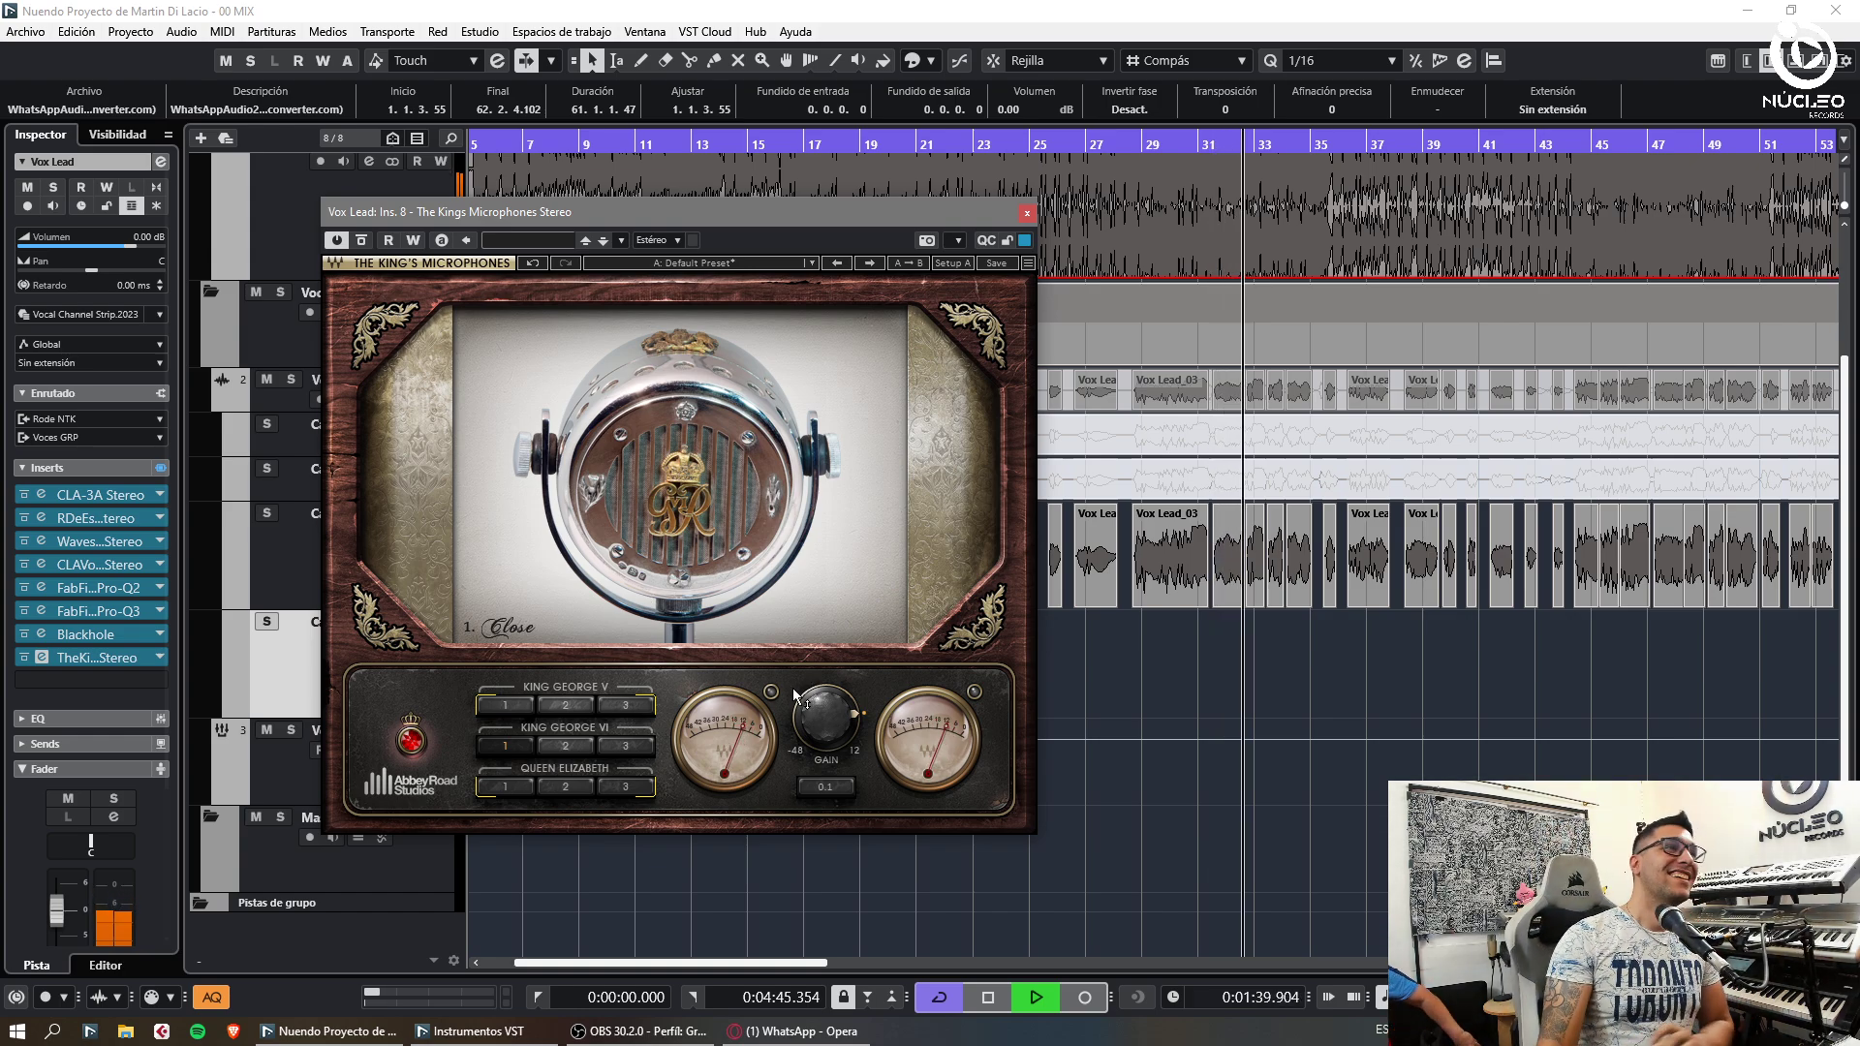
mouse_move(792, 688)
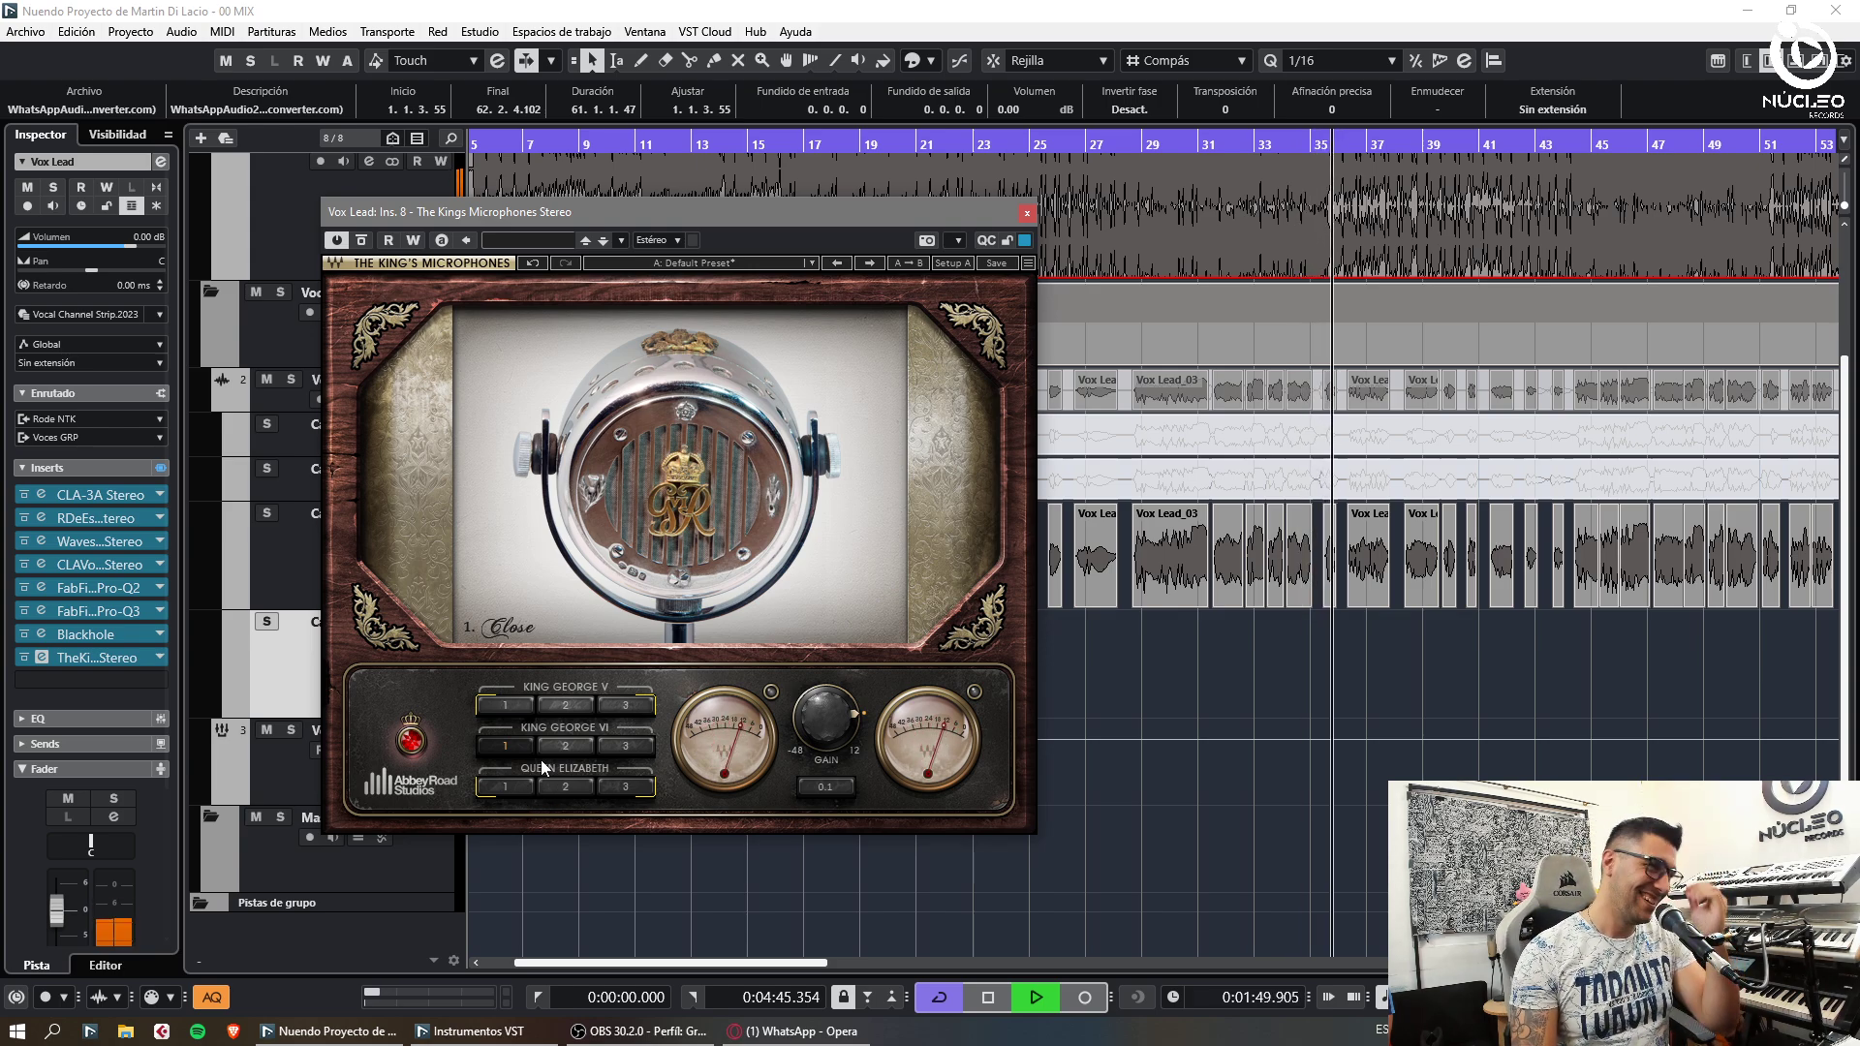
key("space")
left_click(1027, 213)
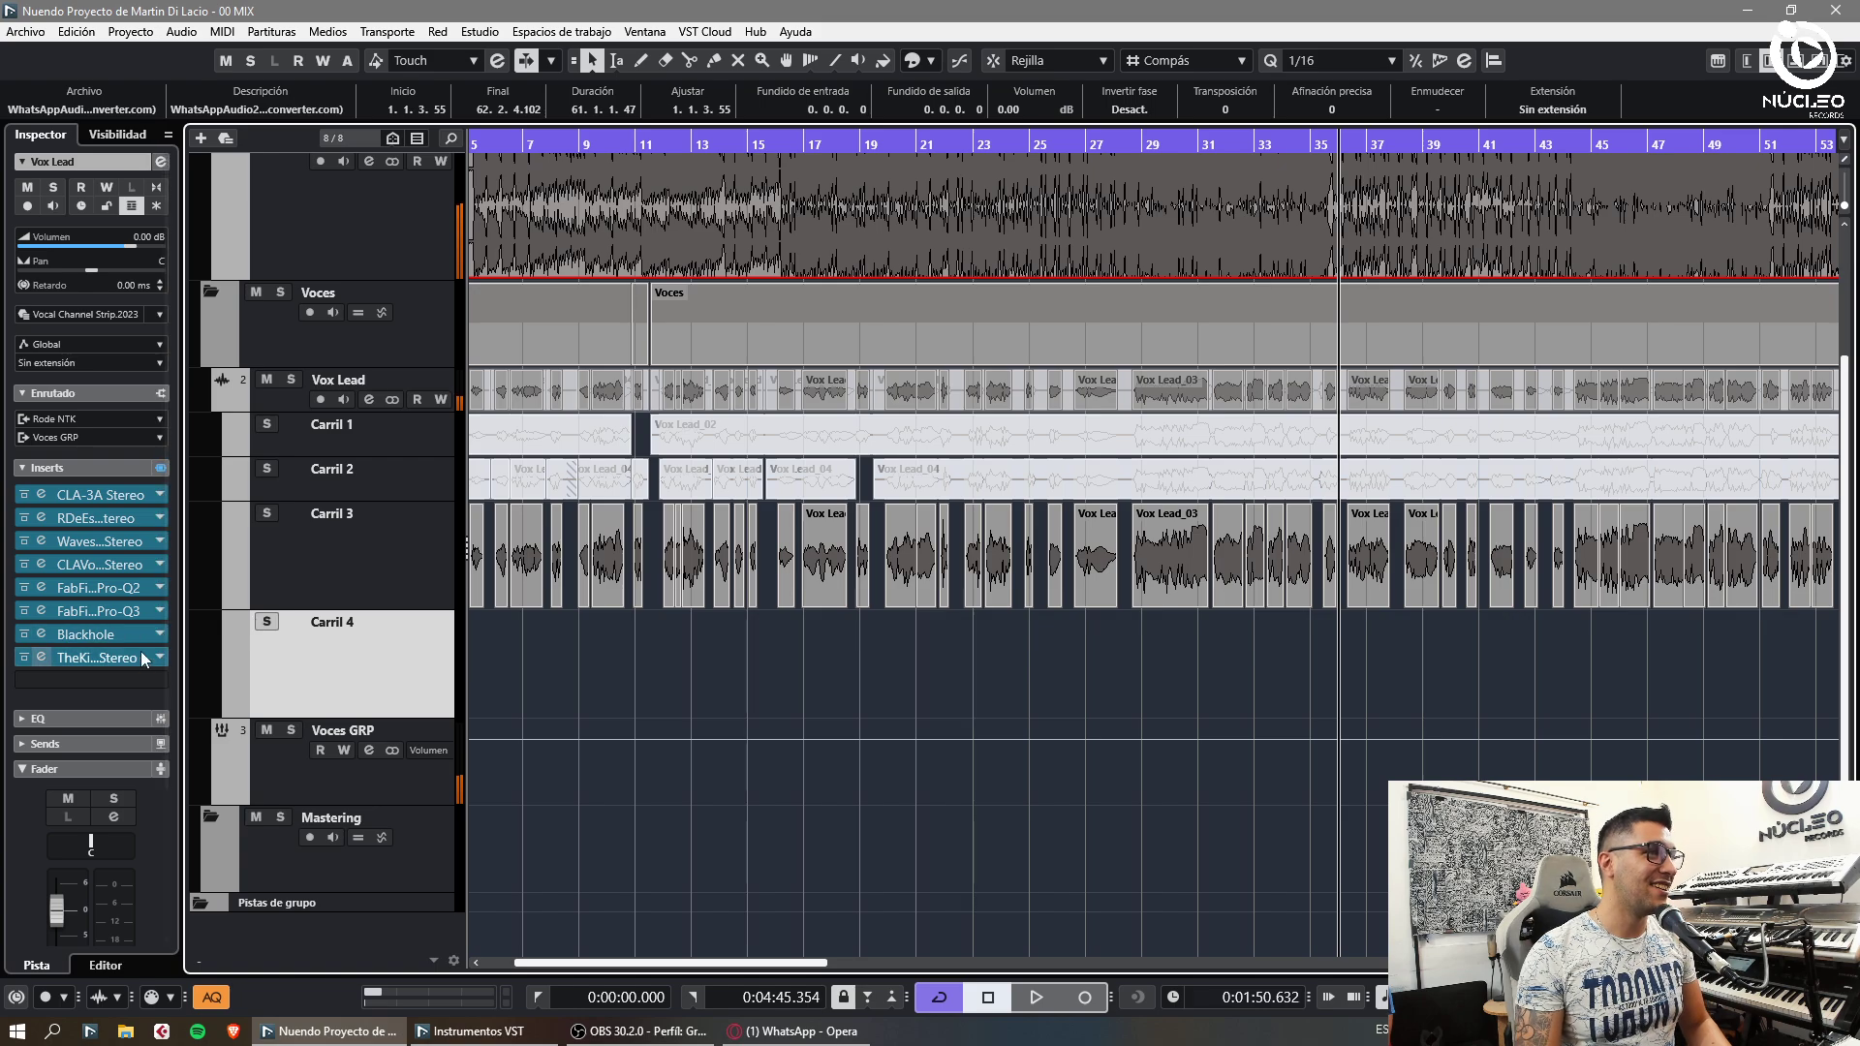
Replay the mix from an early passage around bar 11 to listen to the processed lead vocal
left_click(678, 625)
key("g")
key("g")
key("g")
key("g")
left_click(623, 142)
key("space")
key("h")
key("h")
key("h")
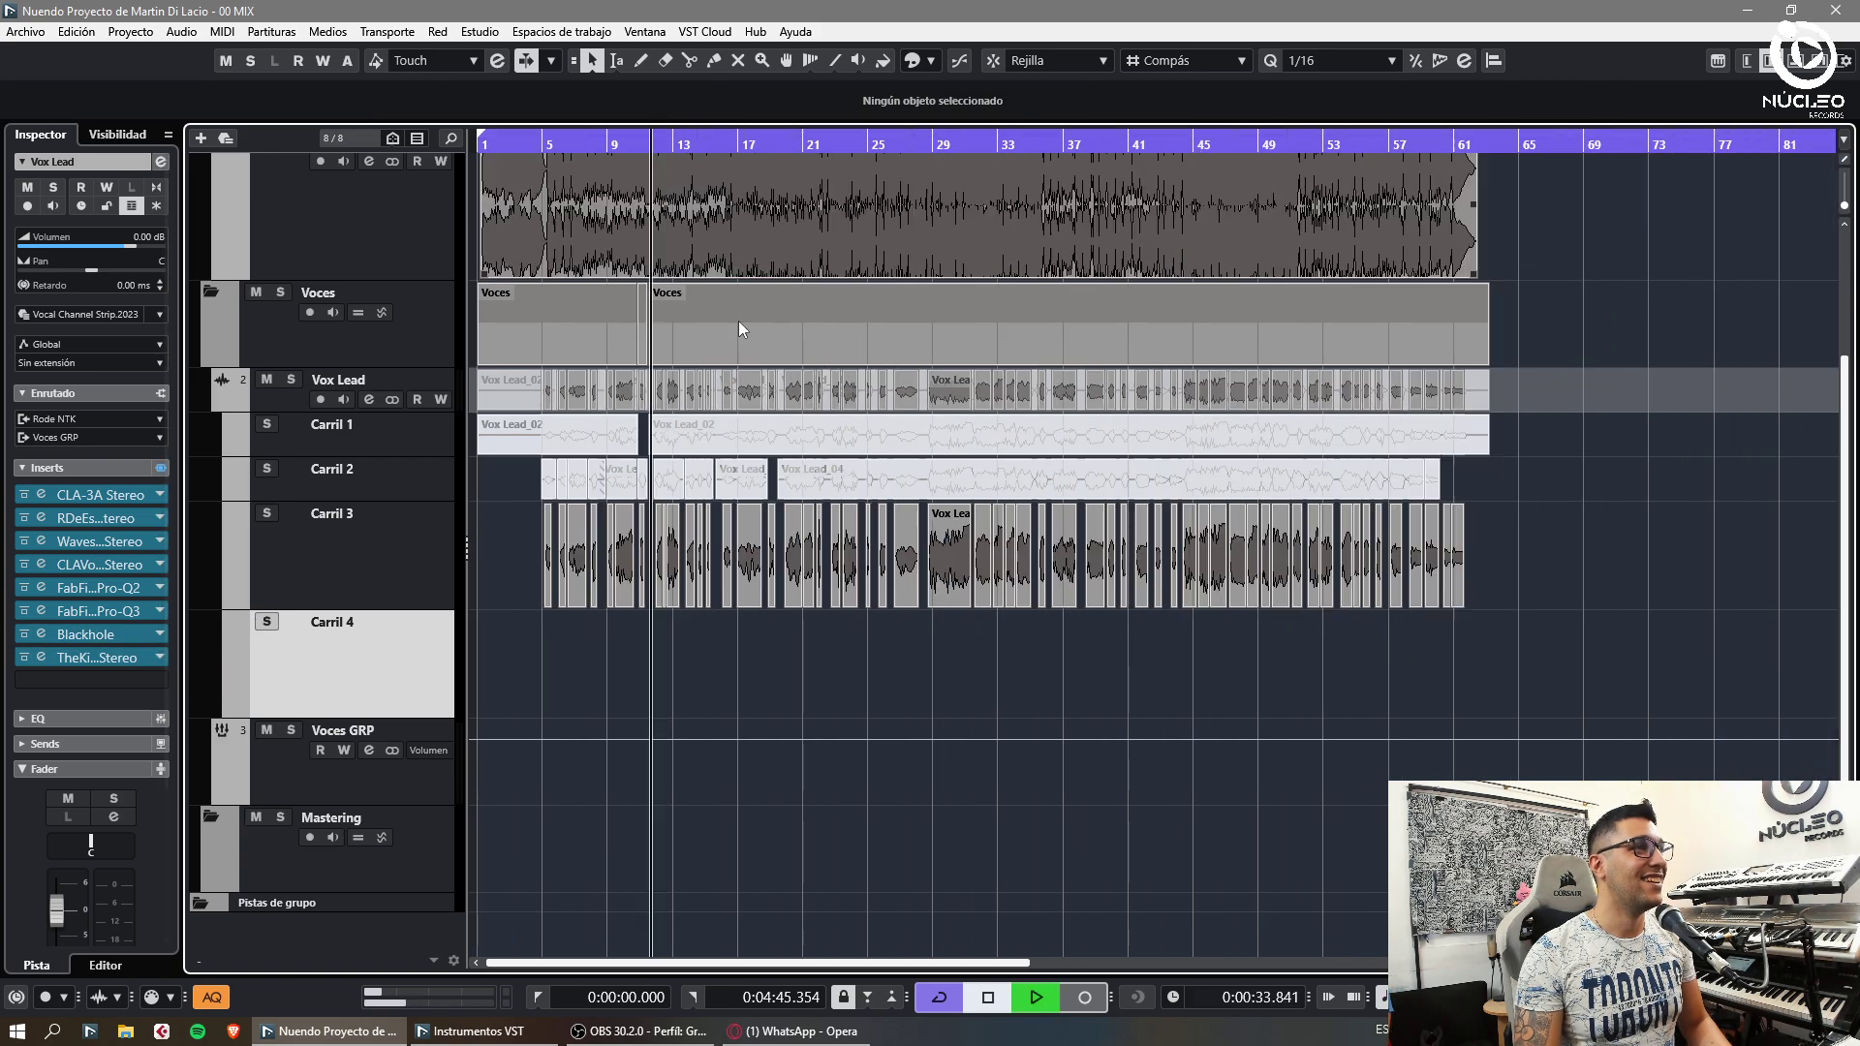
left_click_drag(727, 441, 792, 608)
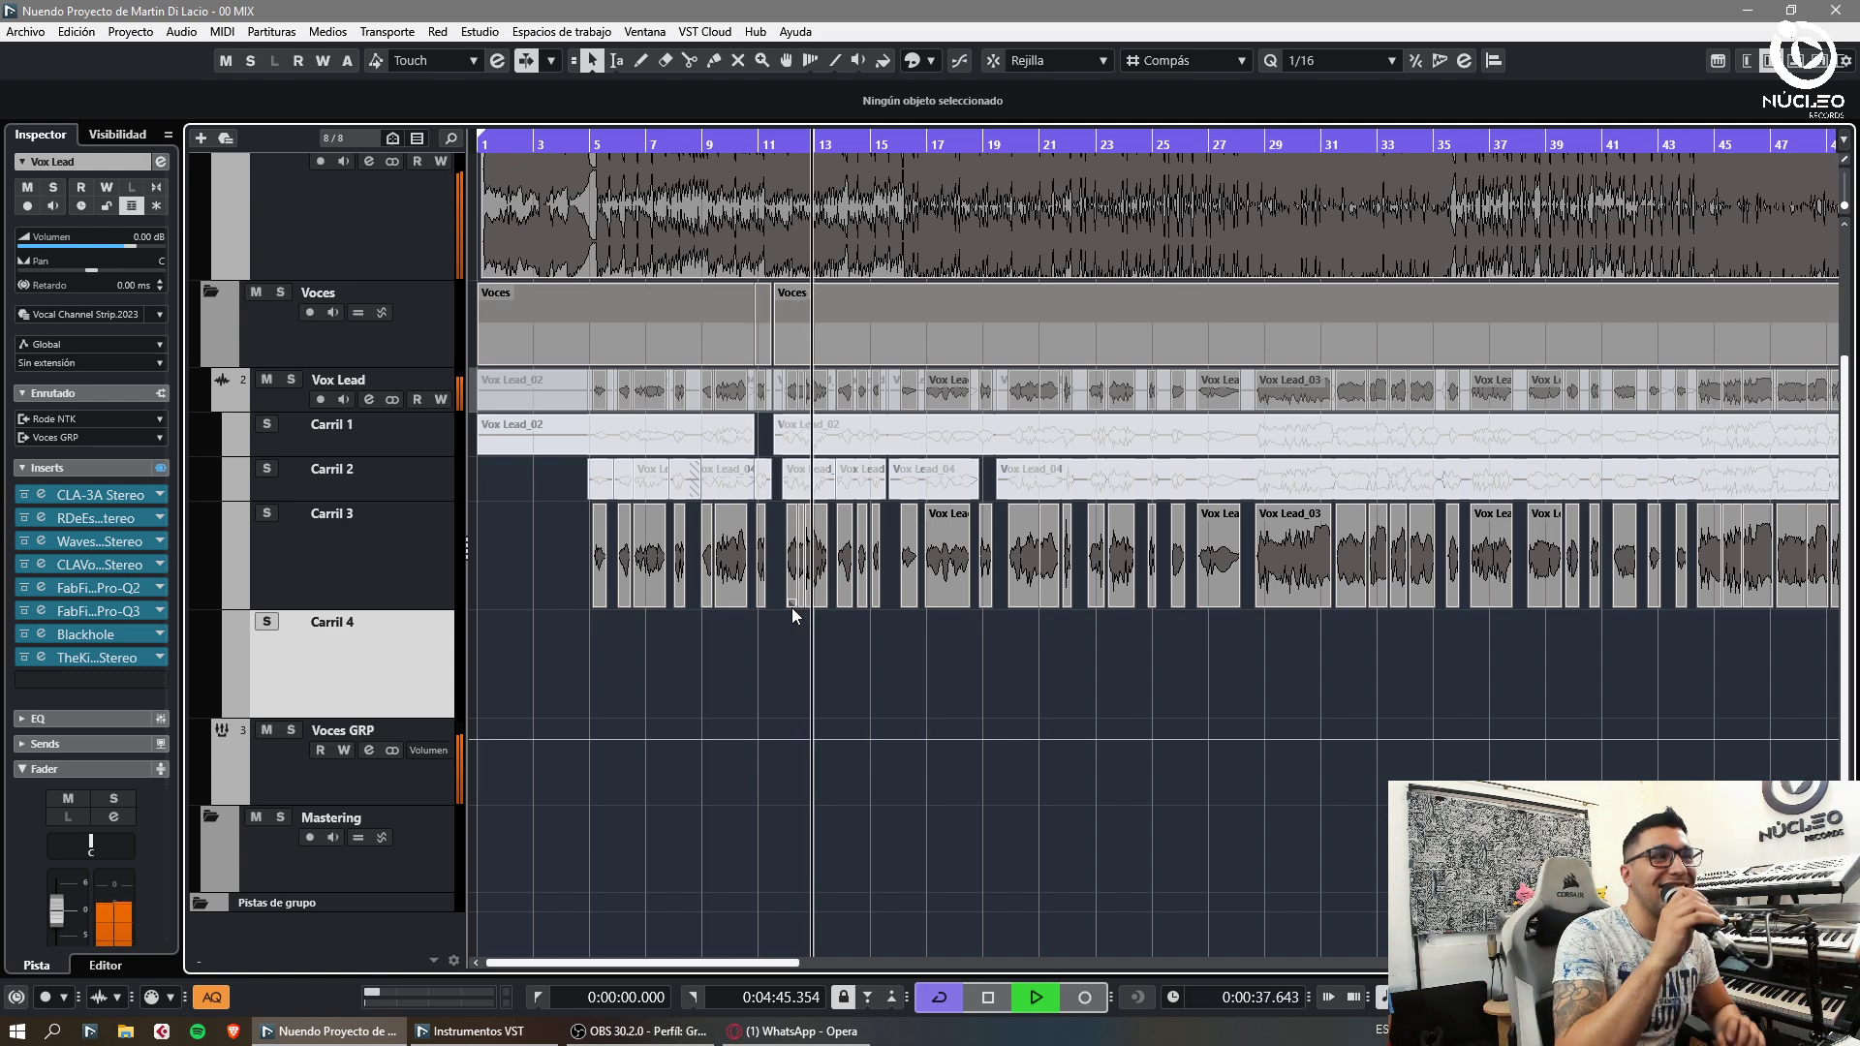
Remove The King's Microphones from the Vox Lead track's insert slot 8
left_click(61, 658)
left_click(154, 662)
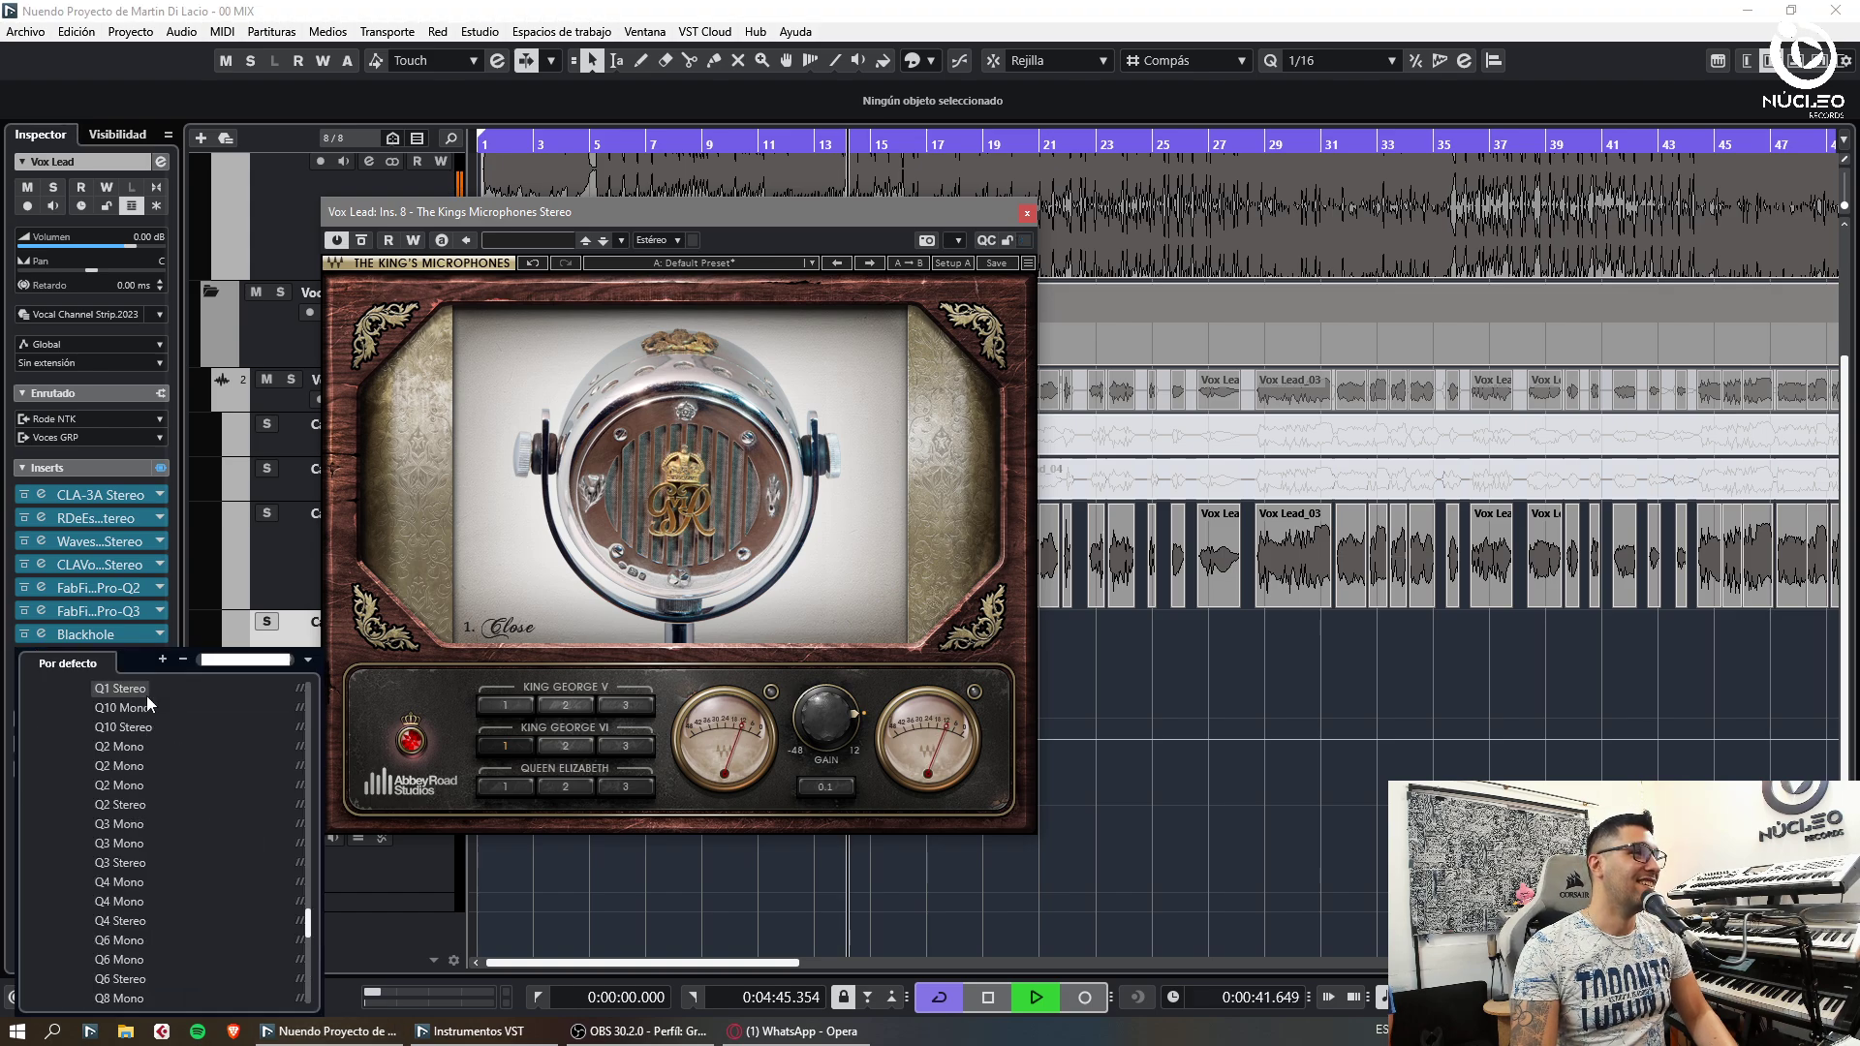
left_click(141, 682)
Select the Pista backing track
scroll(363, 441, "up", 3)
left_click(364, 442)
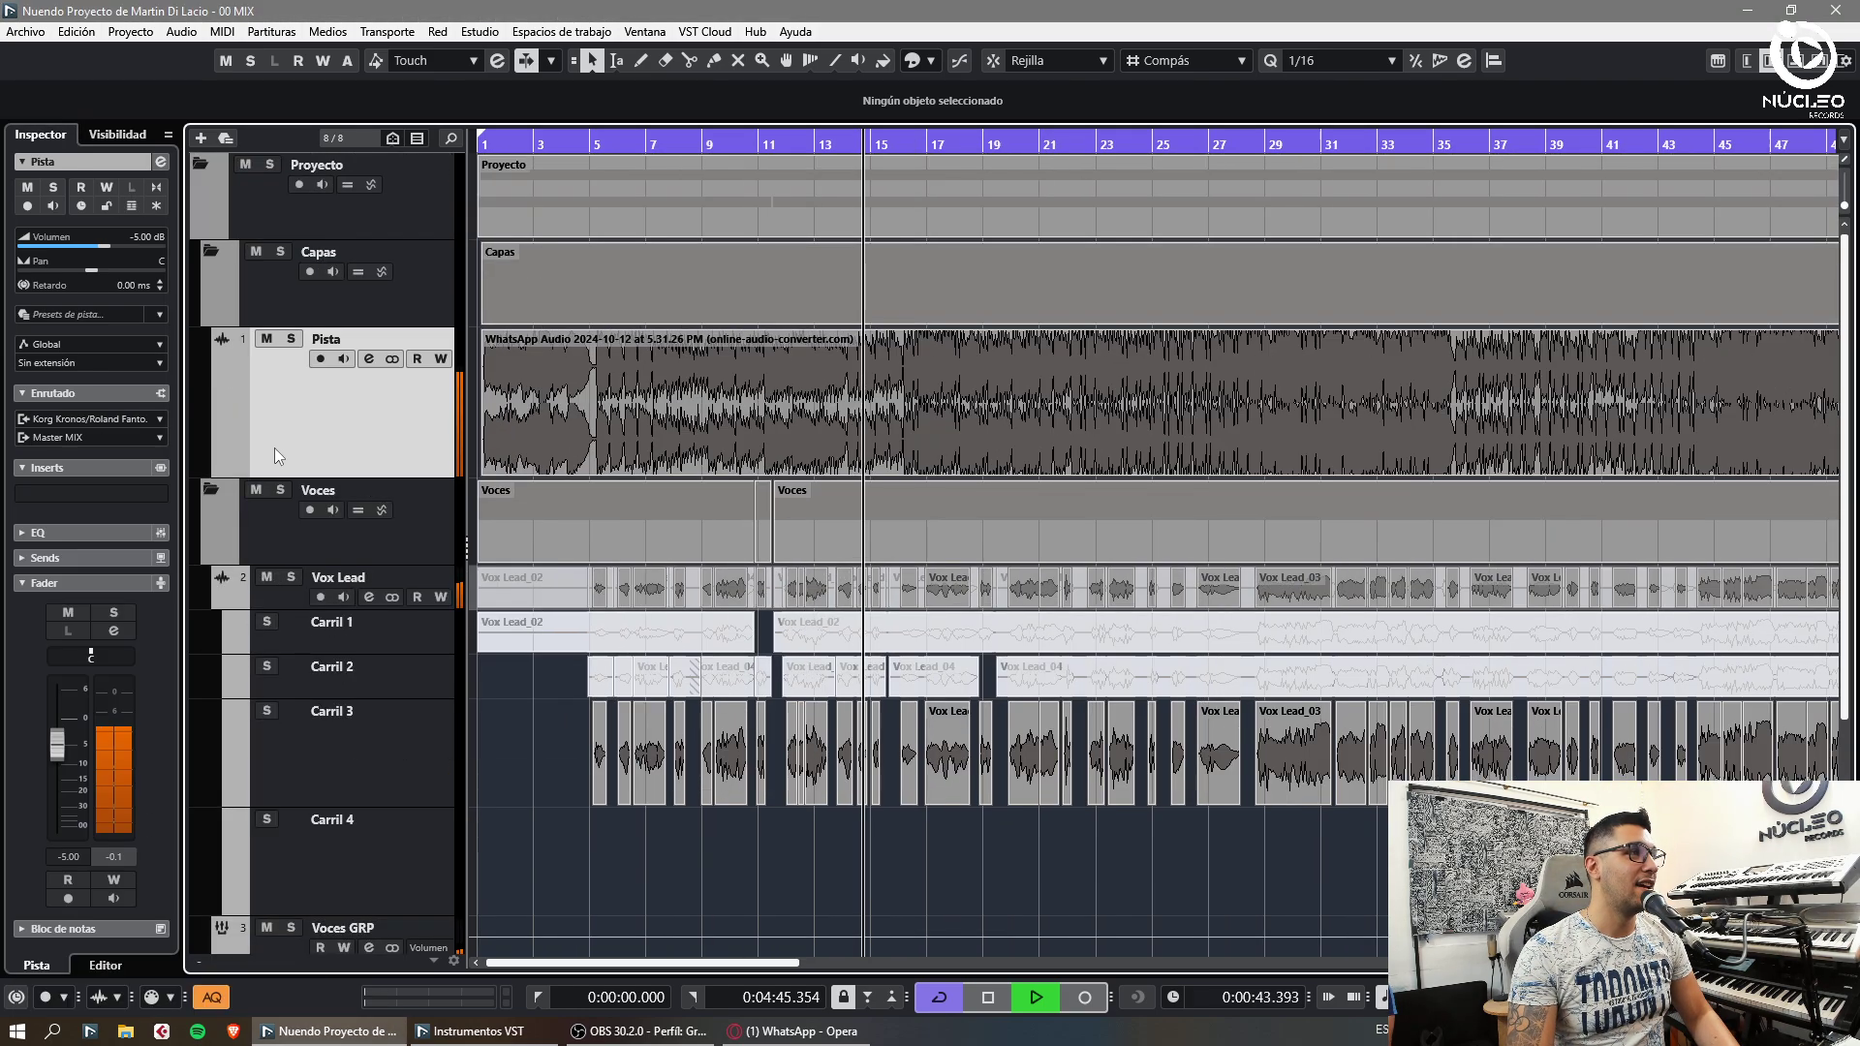
left_click(95, 496)
type("fabf")
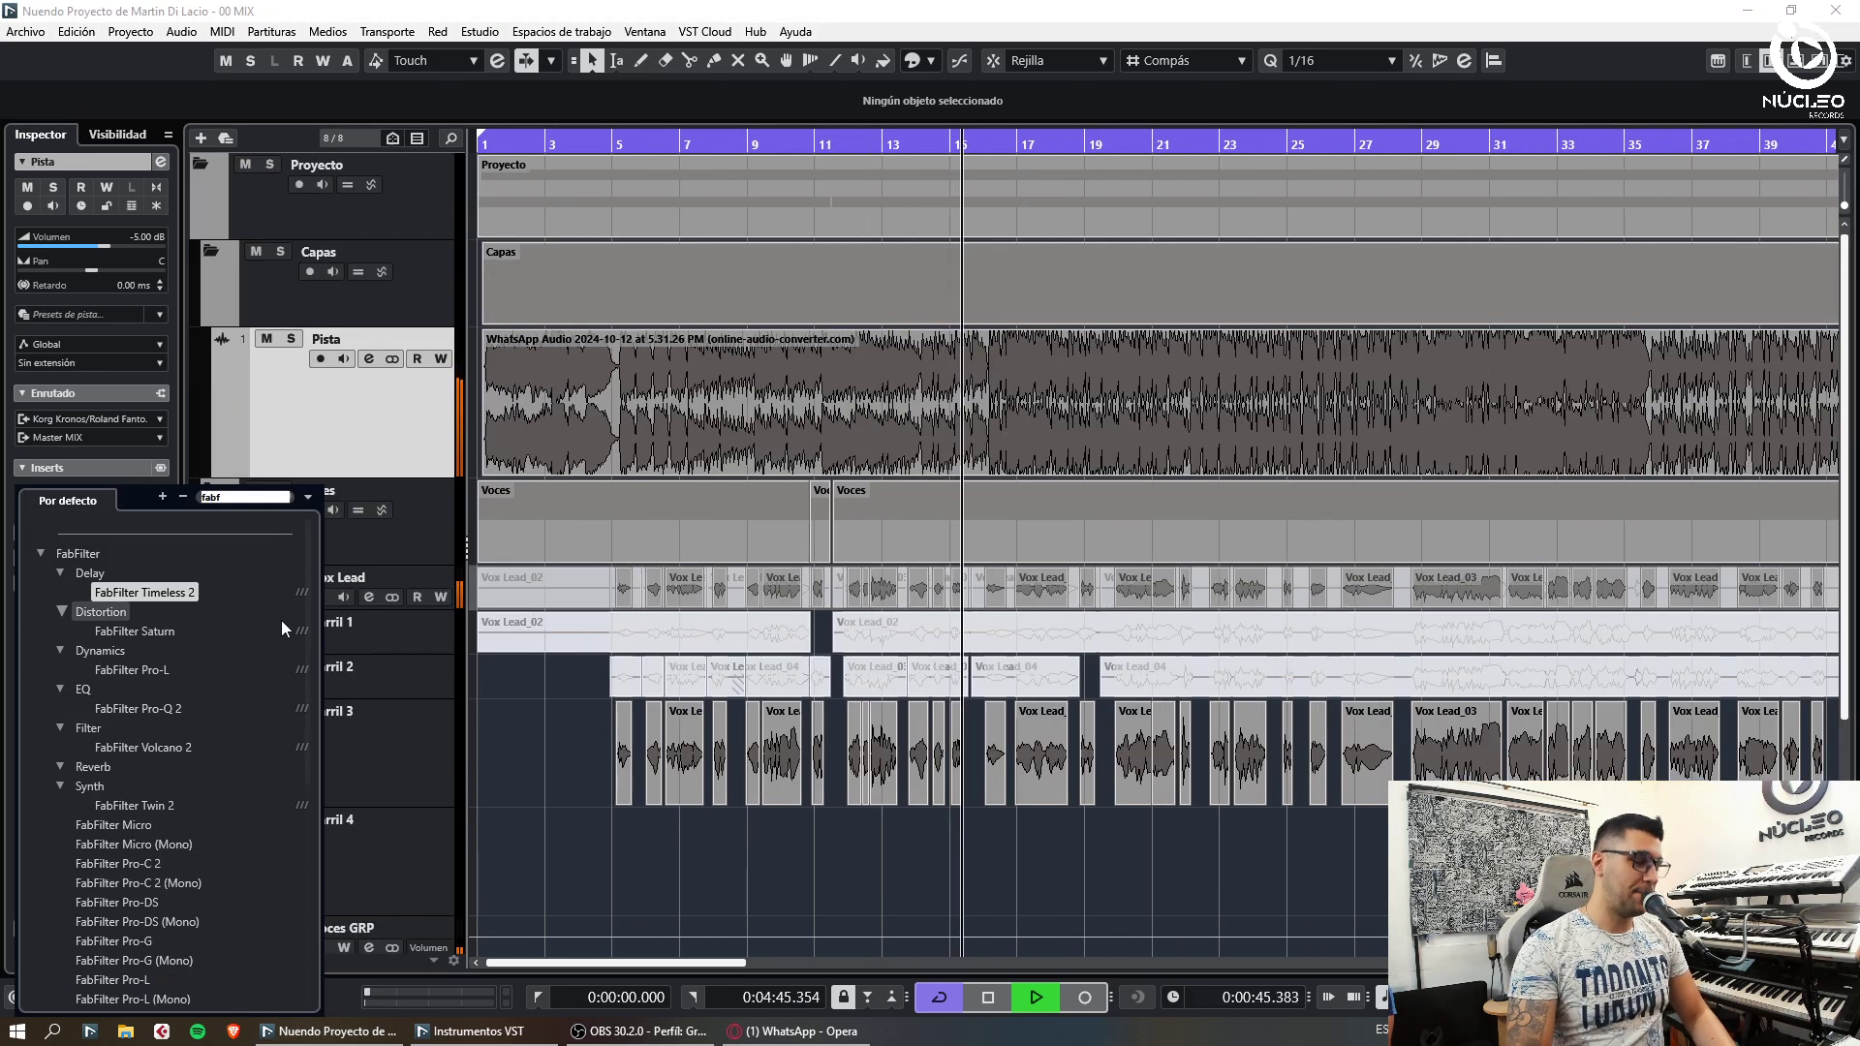
key("Escape")
key("Escape")
Solo the Pista track, search the plug-ins for "dynamics" and load Ozone 9 Dynamics into its first insert slot
key("space")
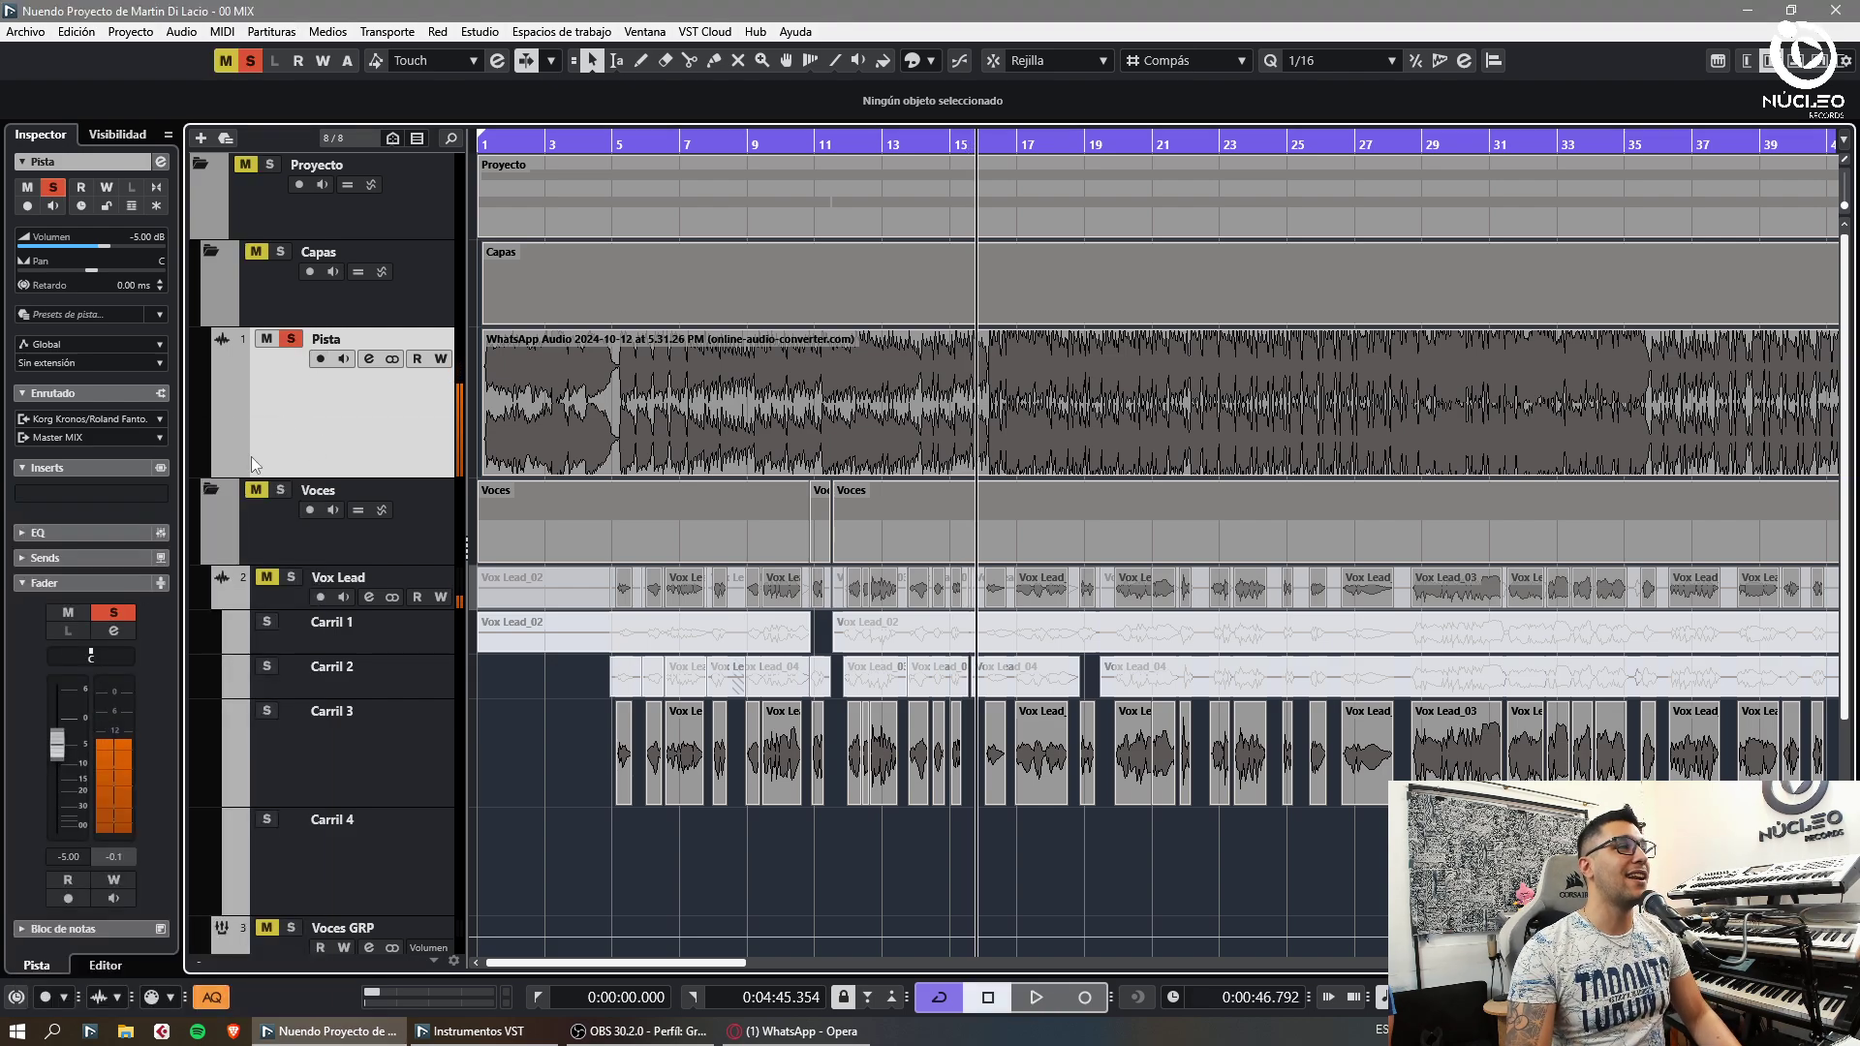
left_click(44, 498)
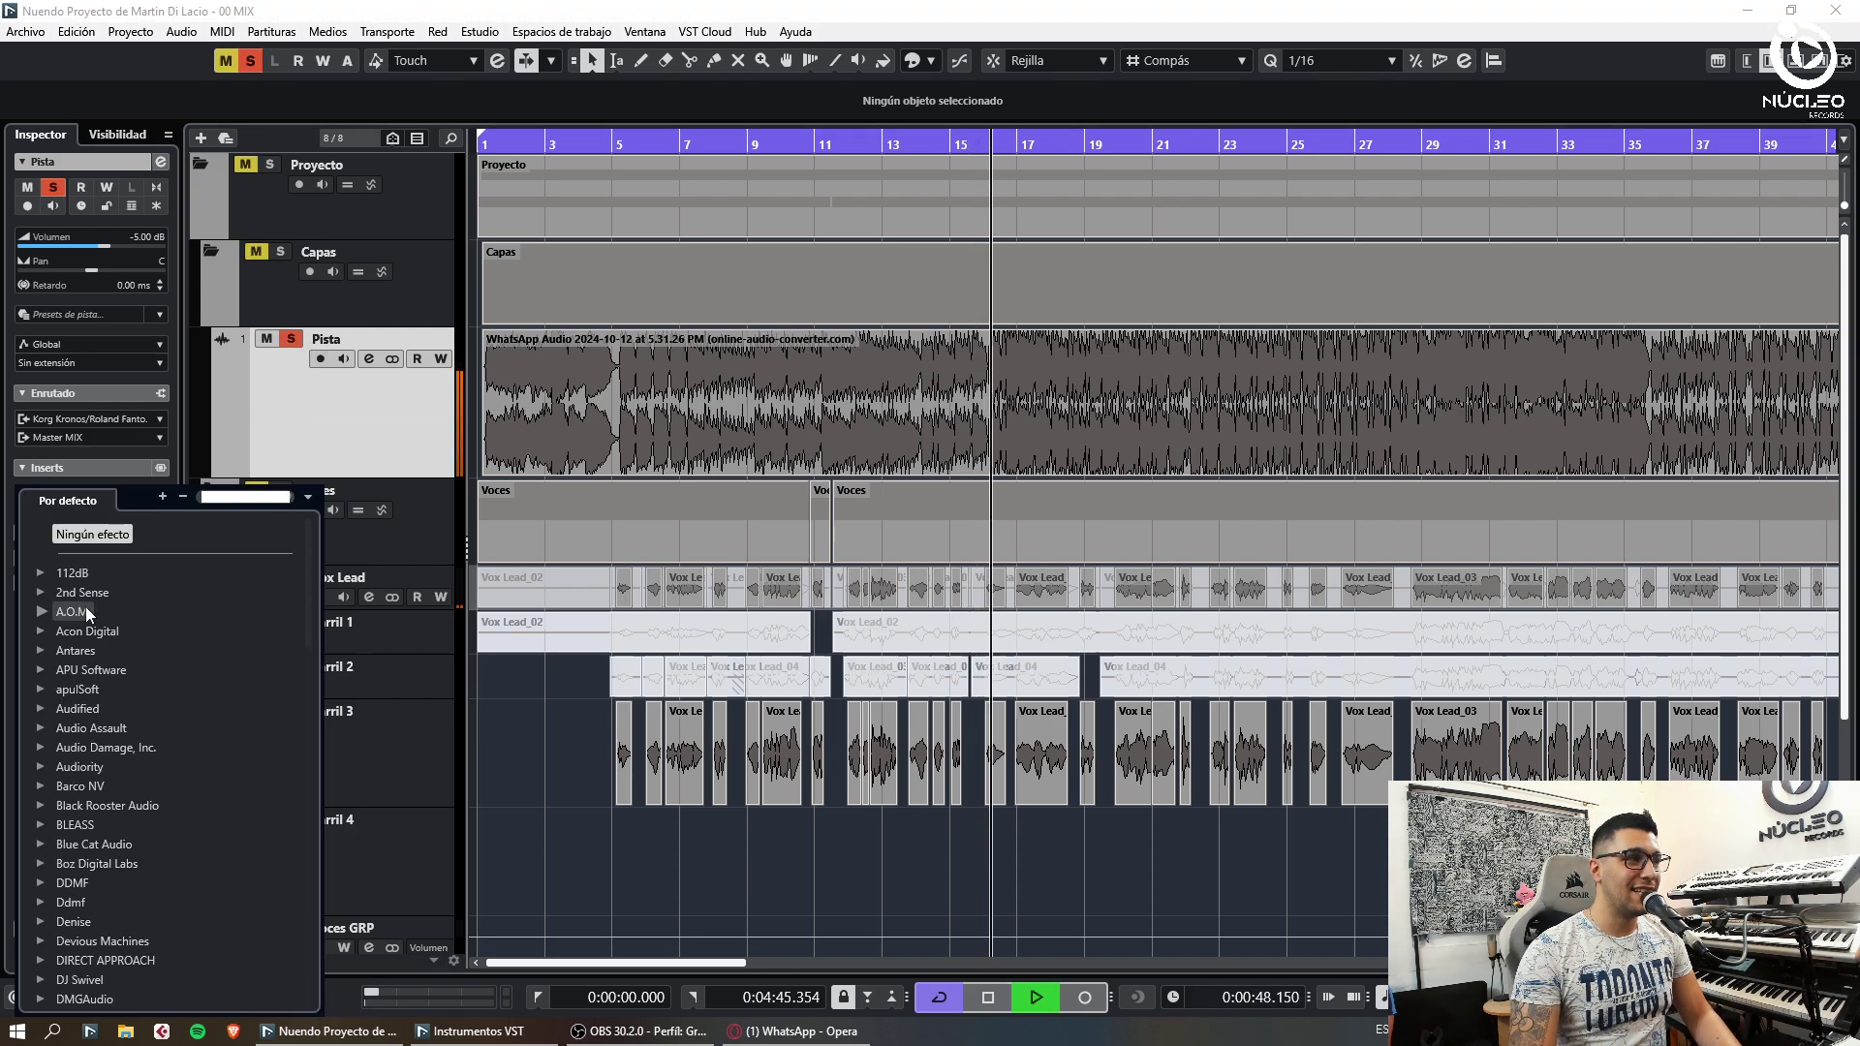
type("dynamics")
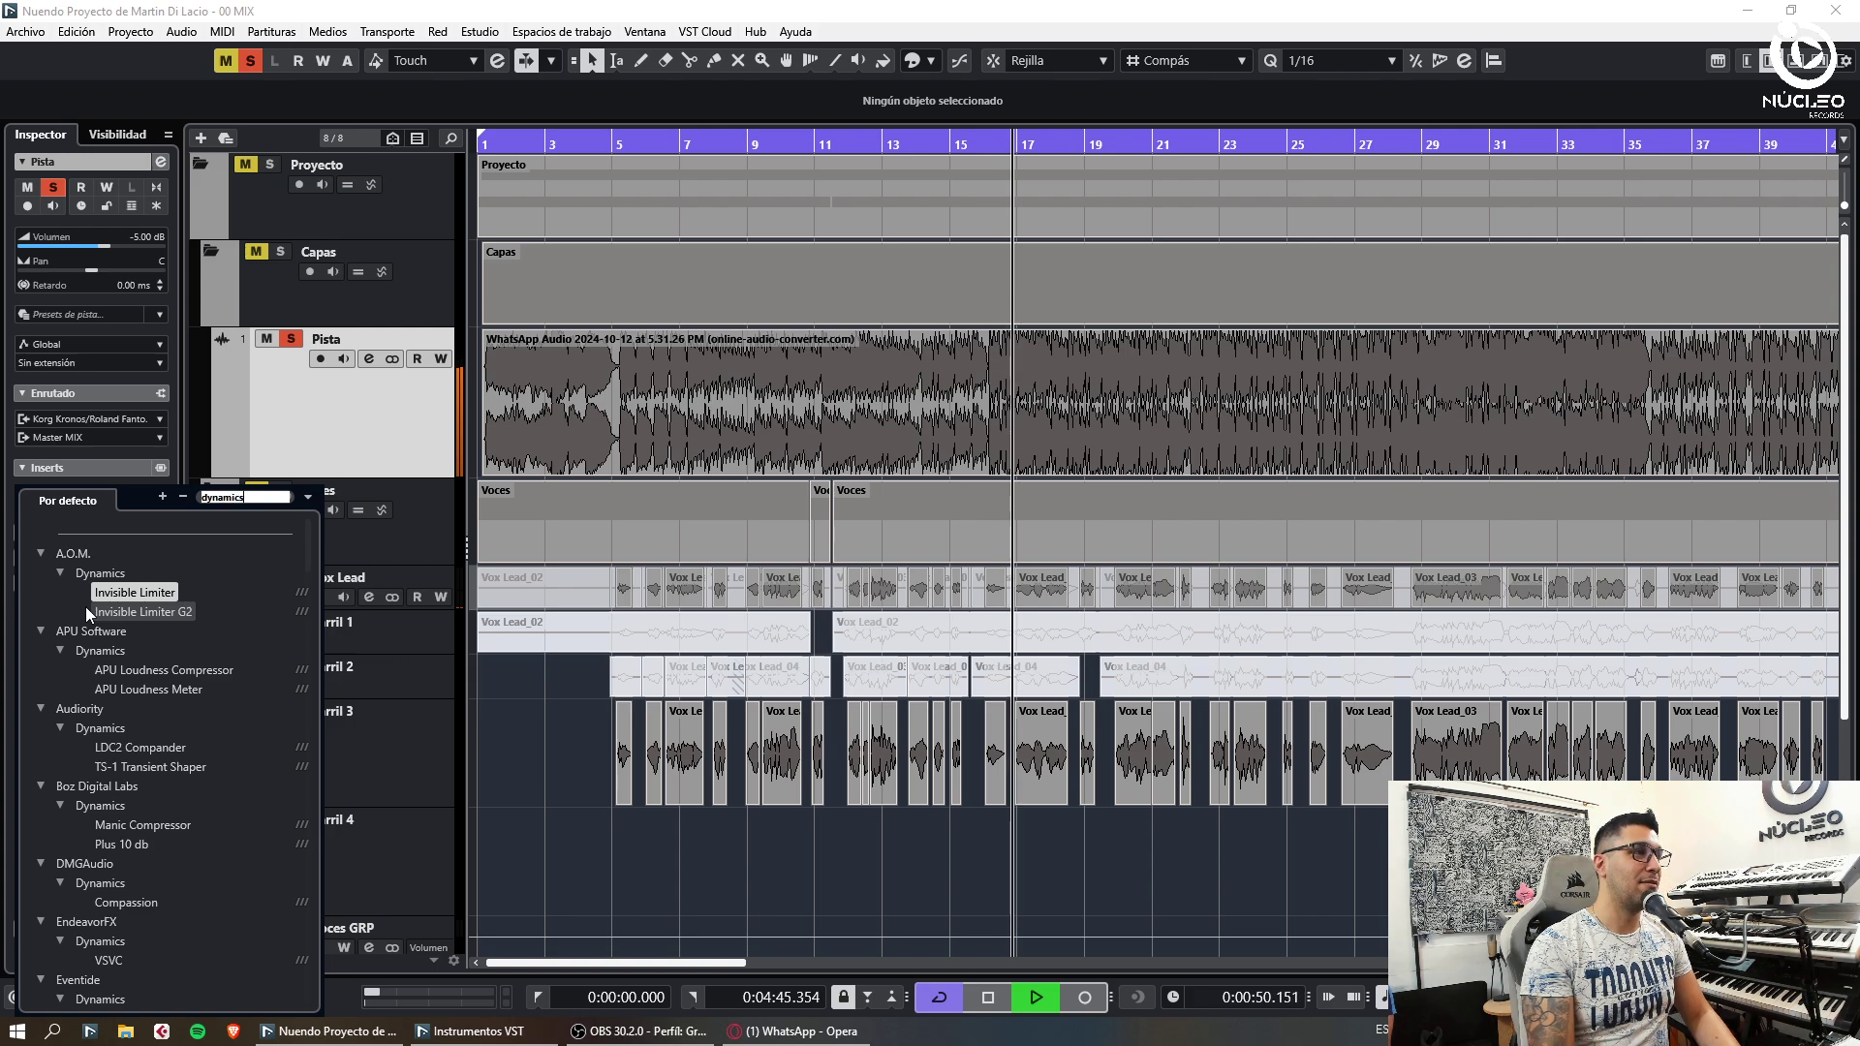
left_click(172, 802)
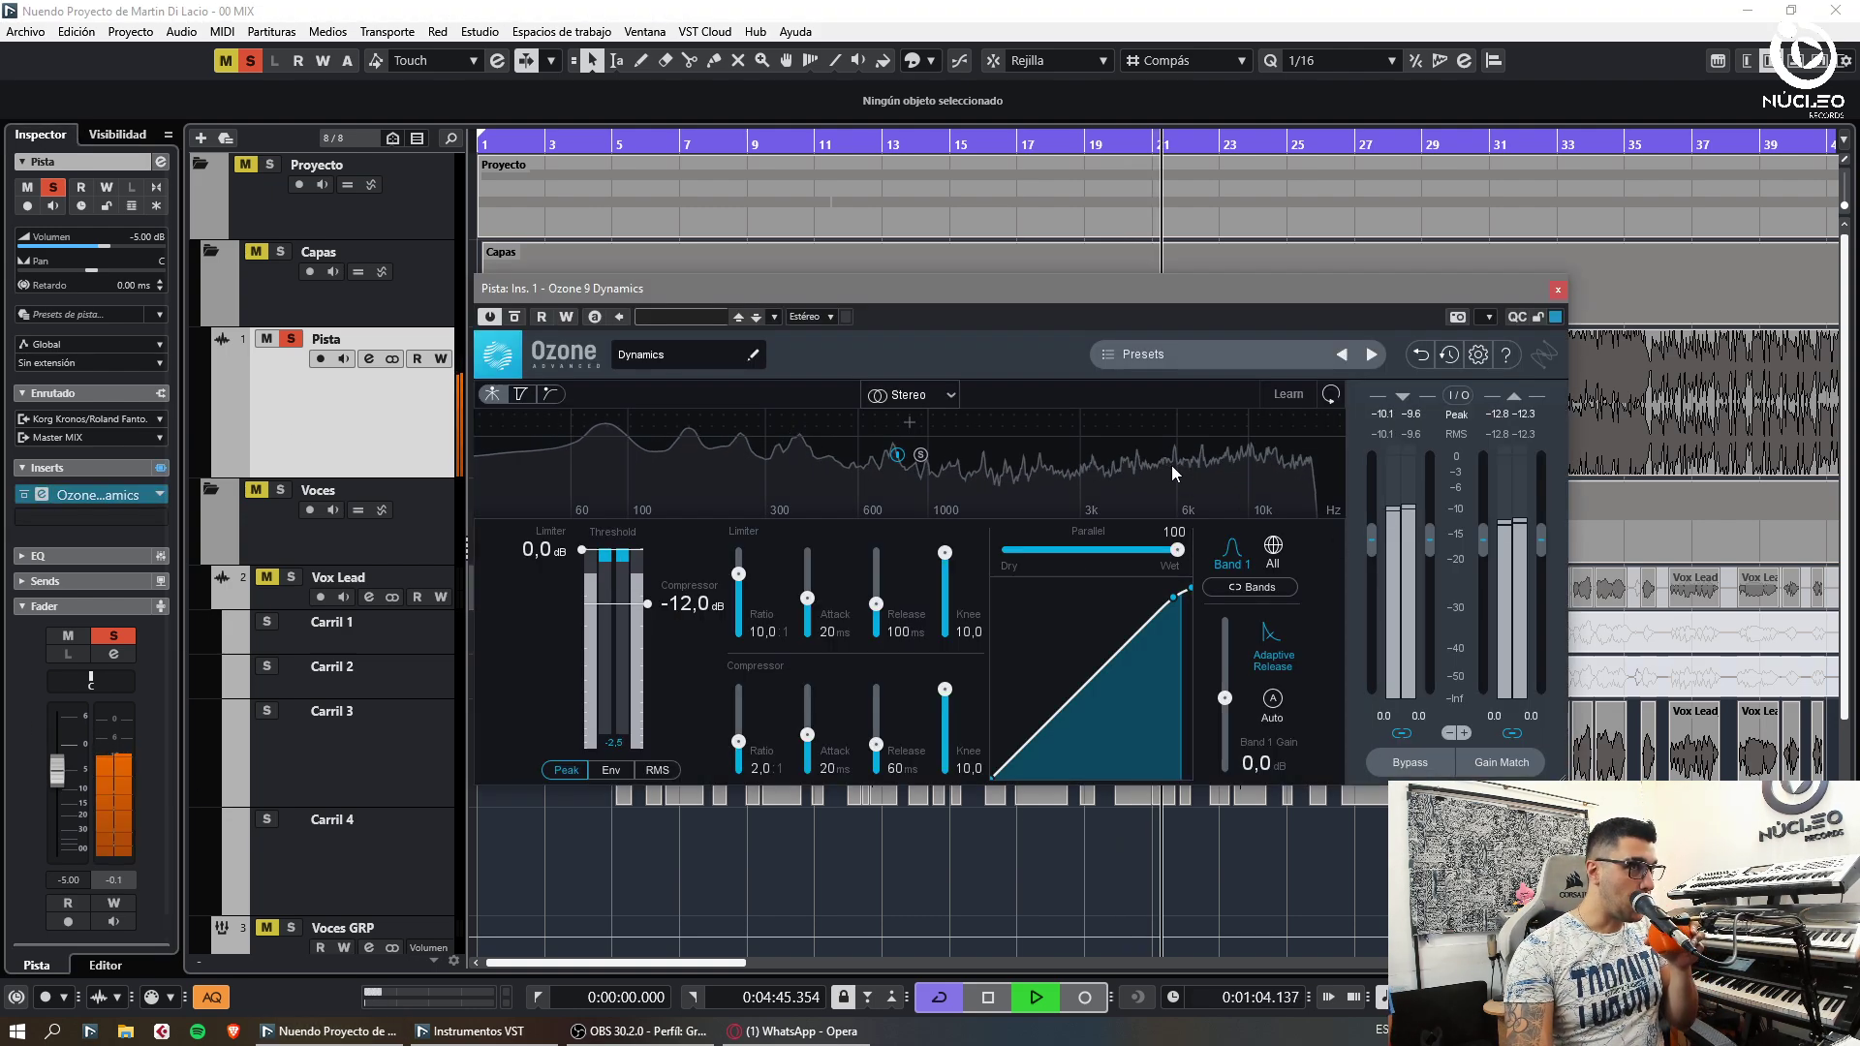
Split Ozone Dynamics into four bands with crossovers just below 300 Hz, at 1.2 kHz and at 3.7 kHz
left_click(764, 423)
left_click(947, 423)
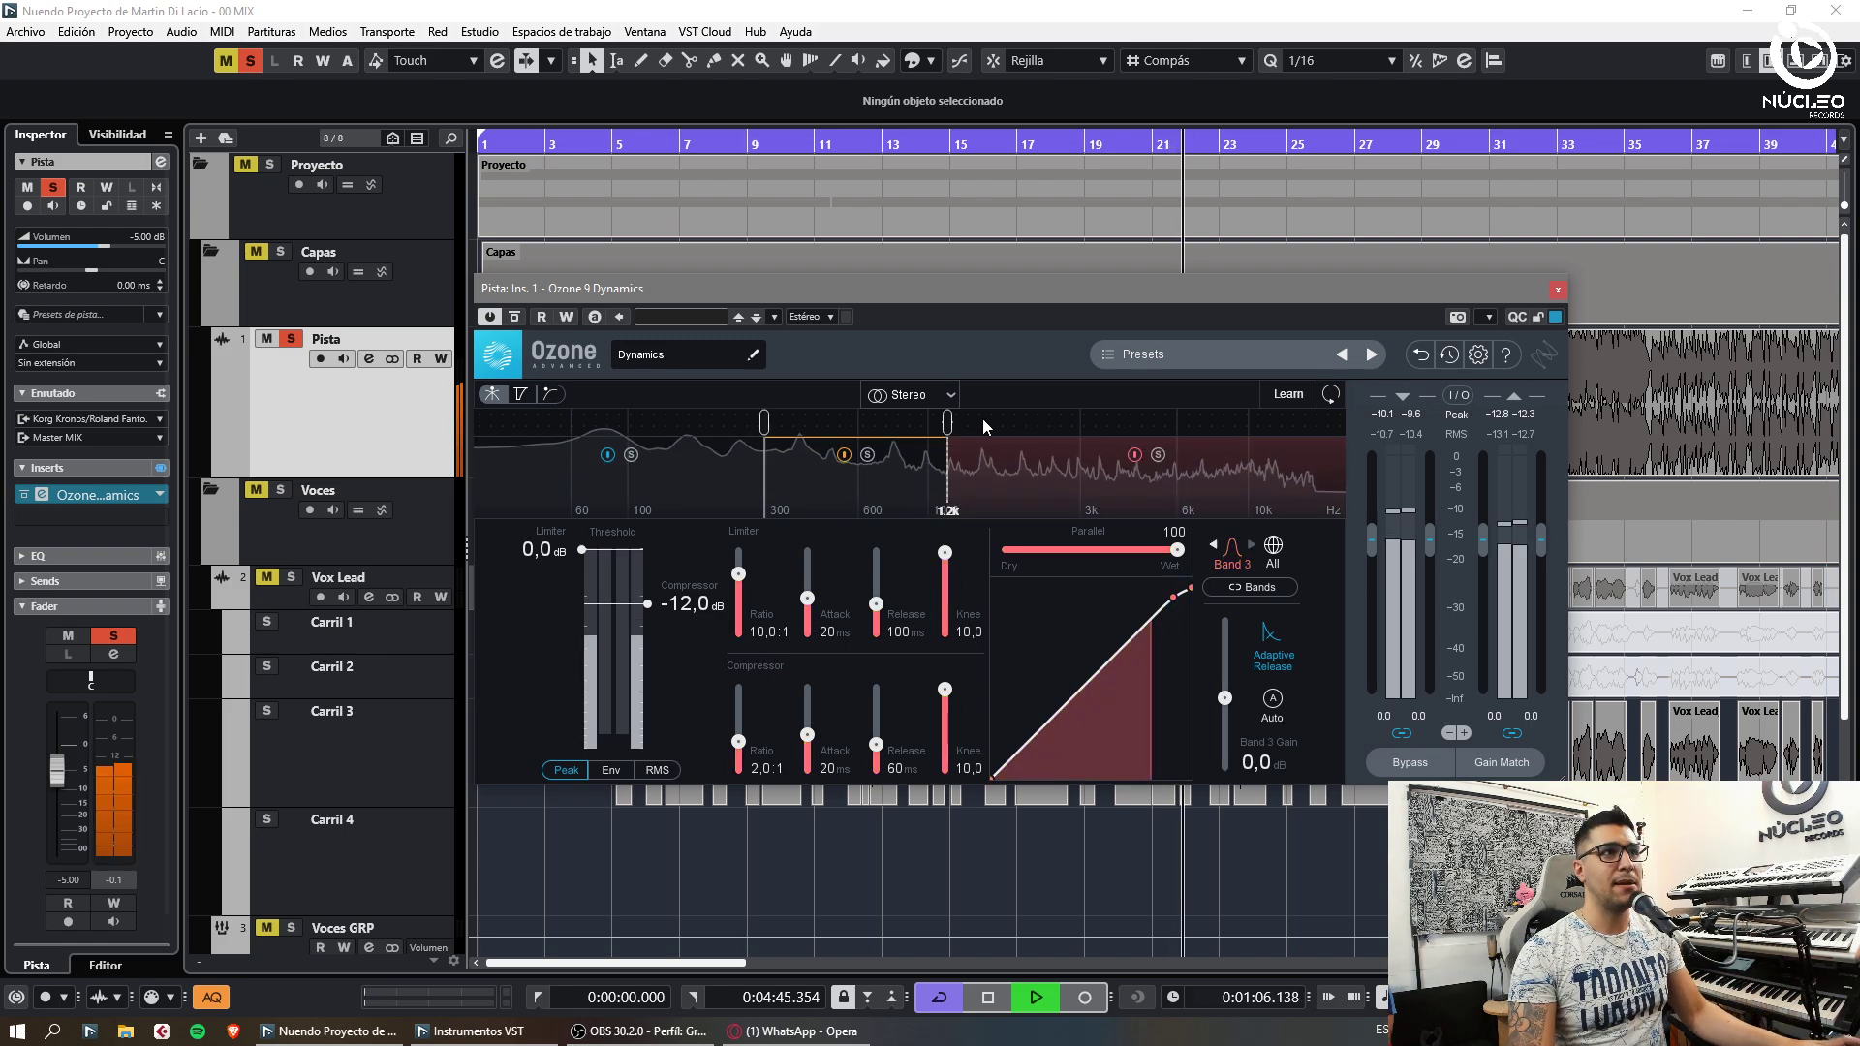
left_click(1115, 422)
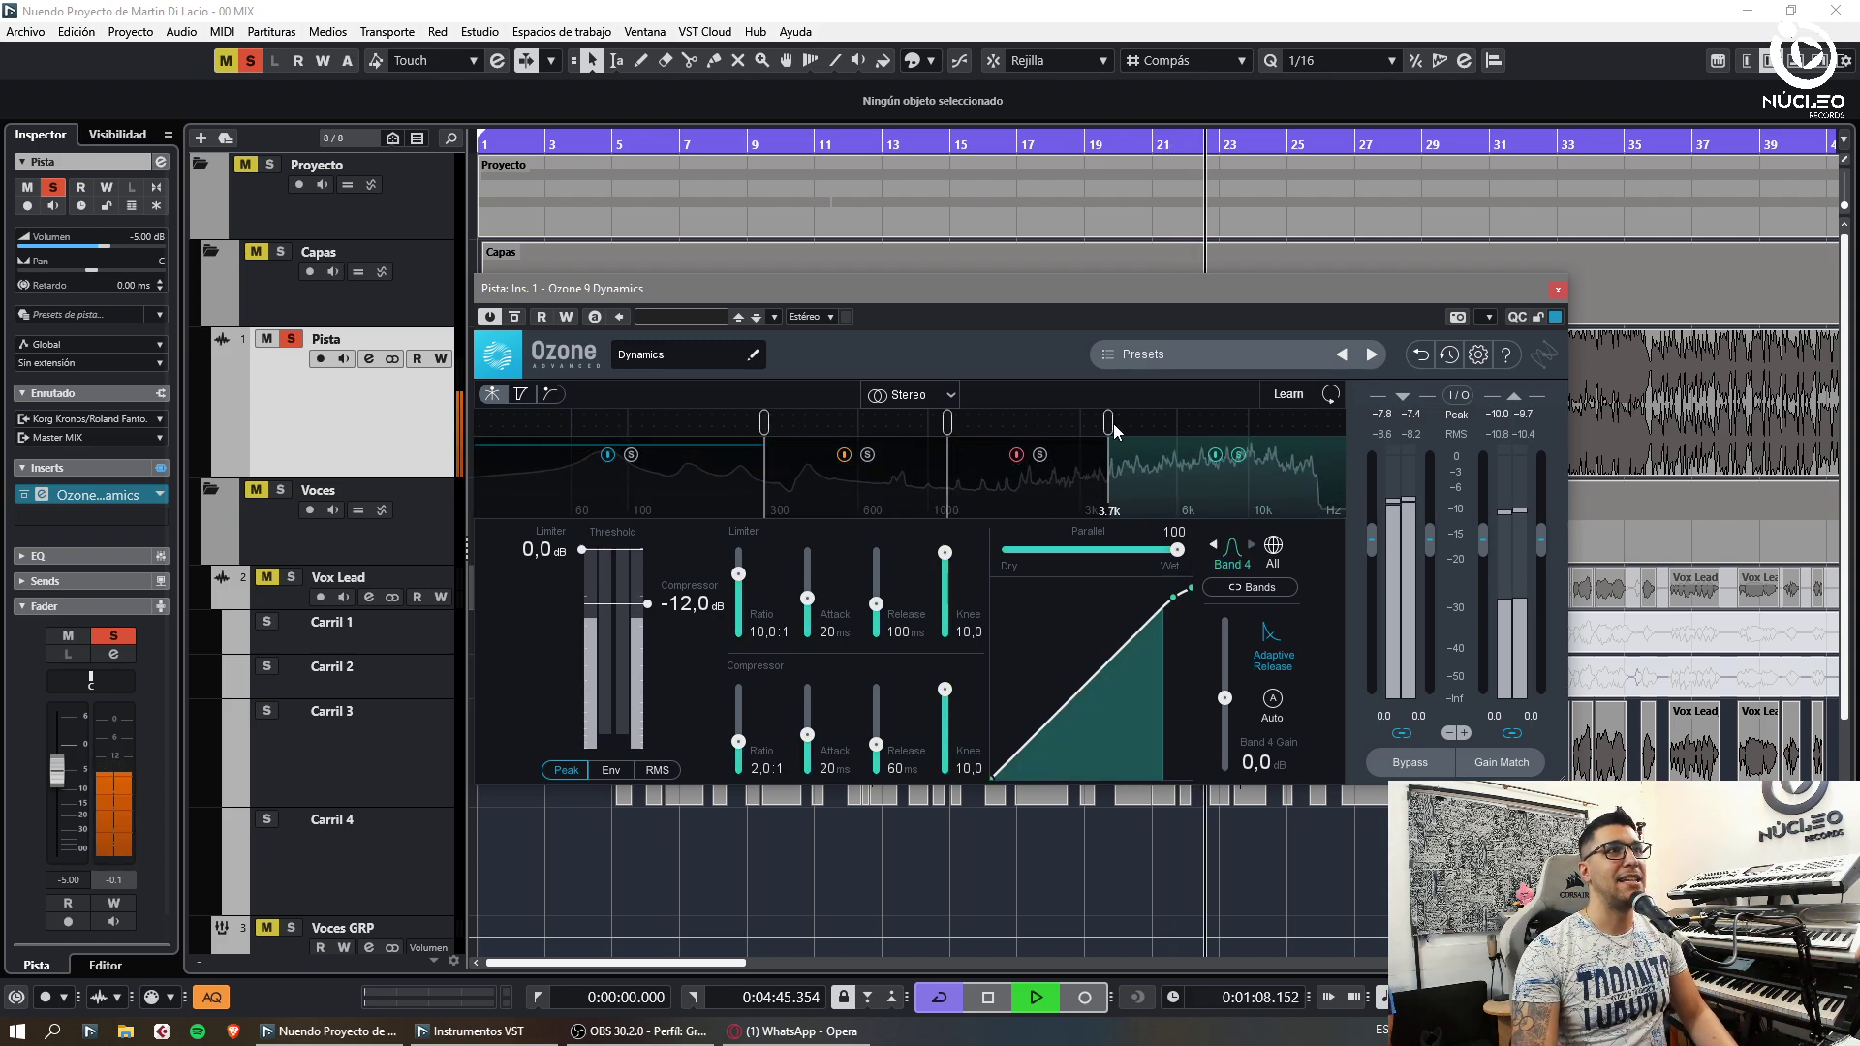
Set band 4's compressor to ratio 2.5:1, attack 30 ms, release 20 ms and a threshold of about −17.8 dB
left_click_drag(640, 614, 641, 616)
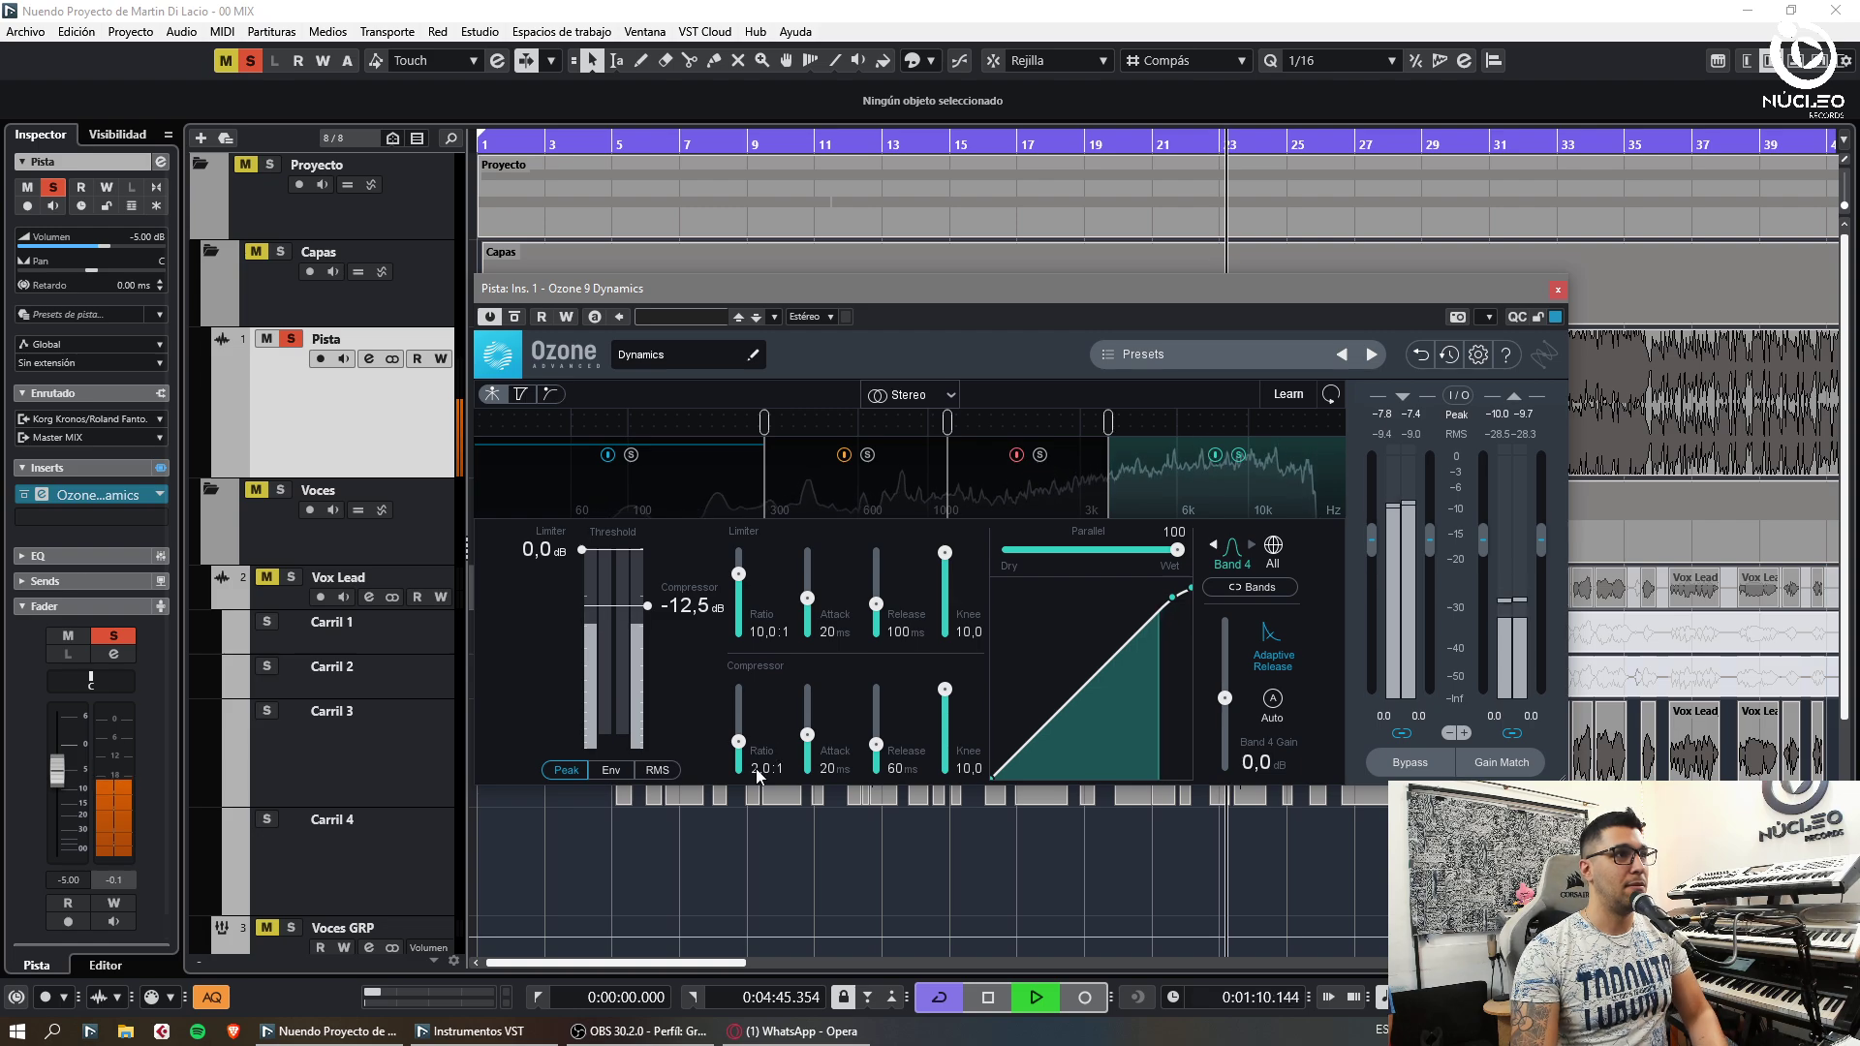
double_click(760, 772)
type("2,5")
double_click(826, 771)
type("30")
key("Return")
double_click(896, 771)
type("20")
key("Return")
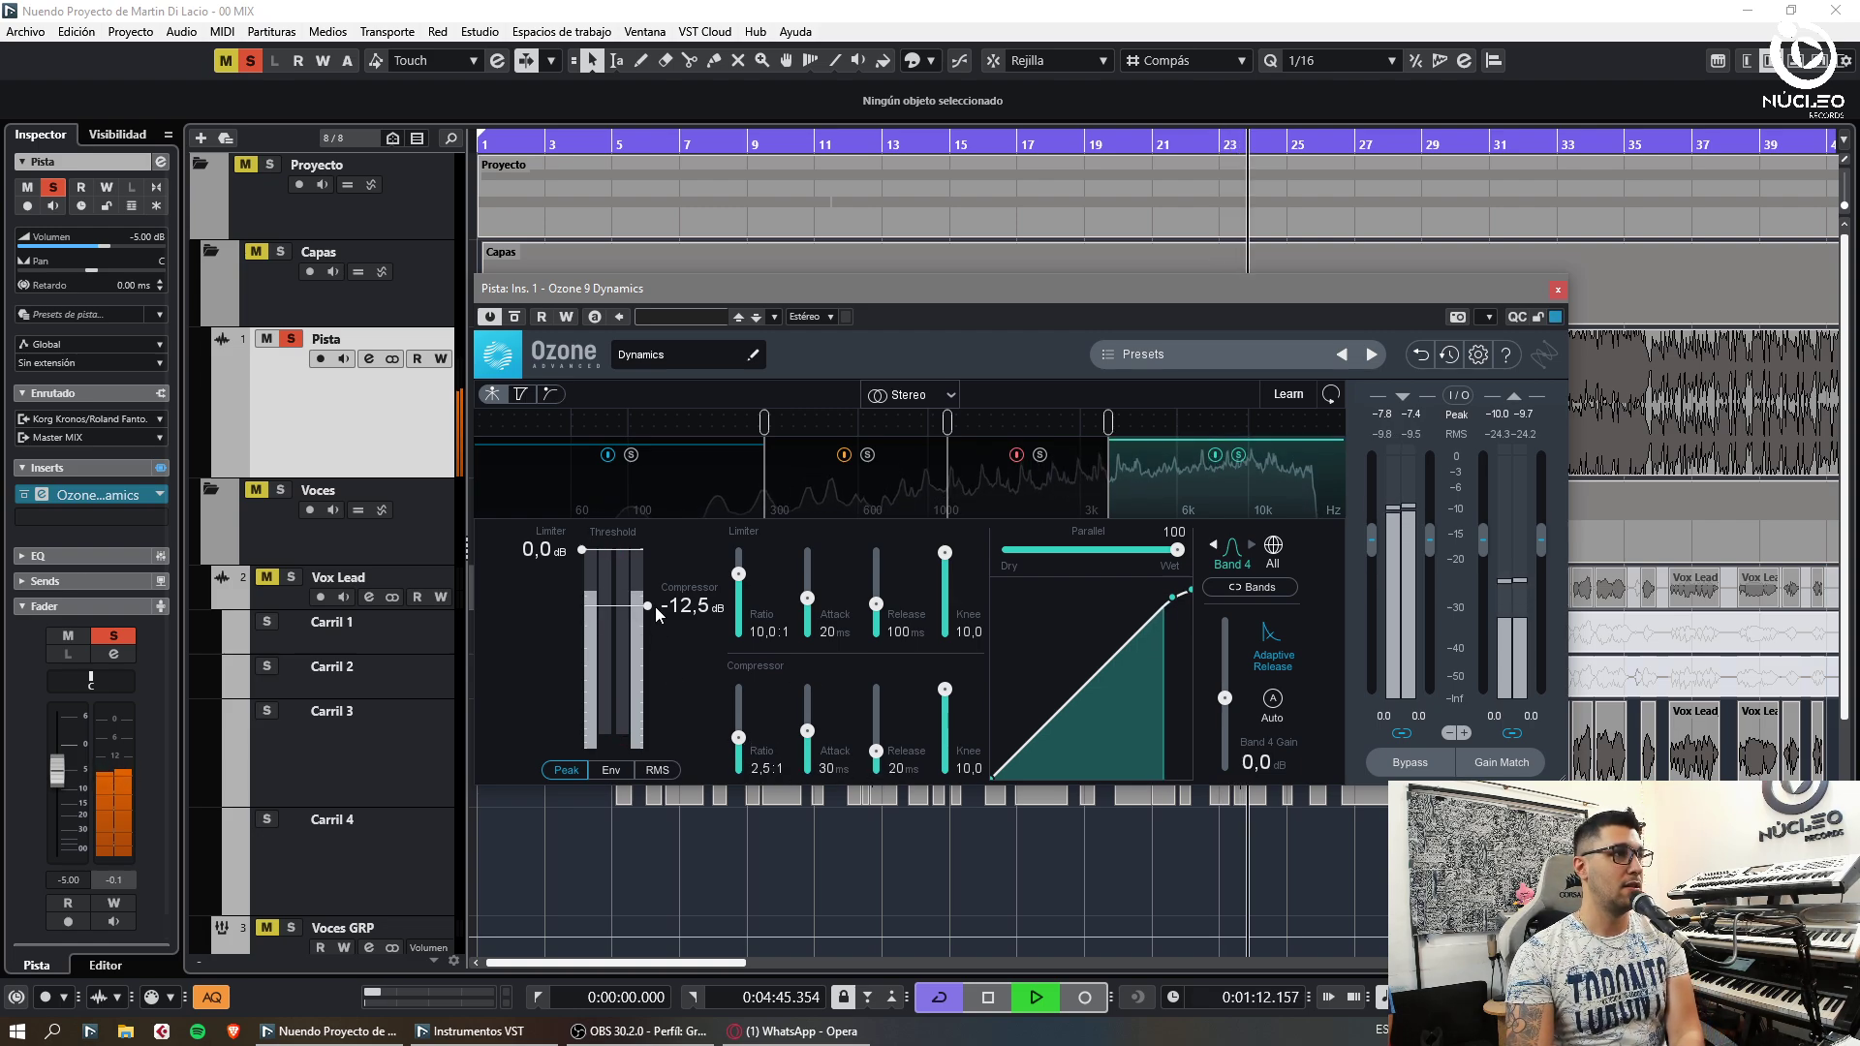
left_click_drag(656, 614, 656, 629)
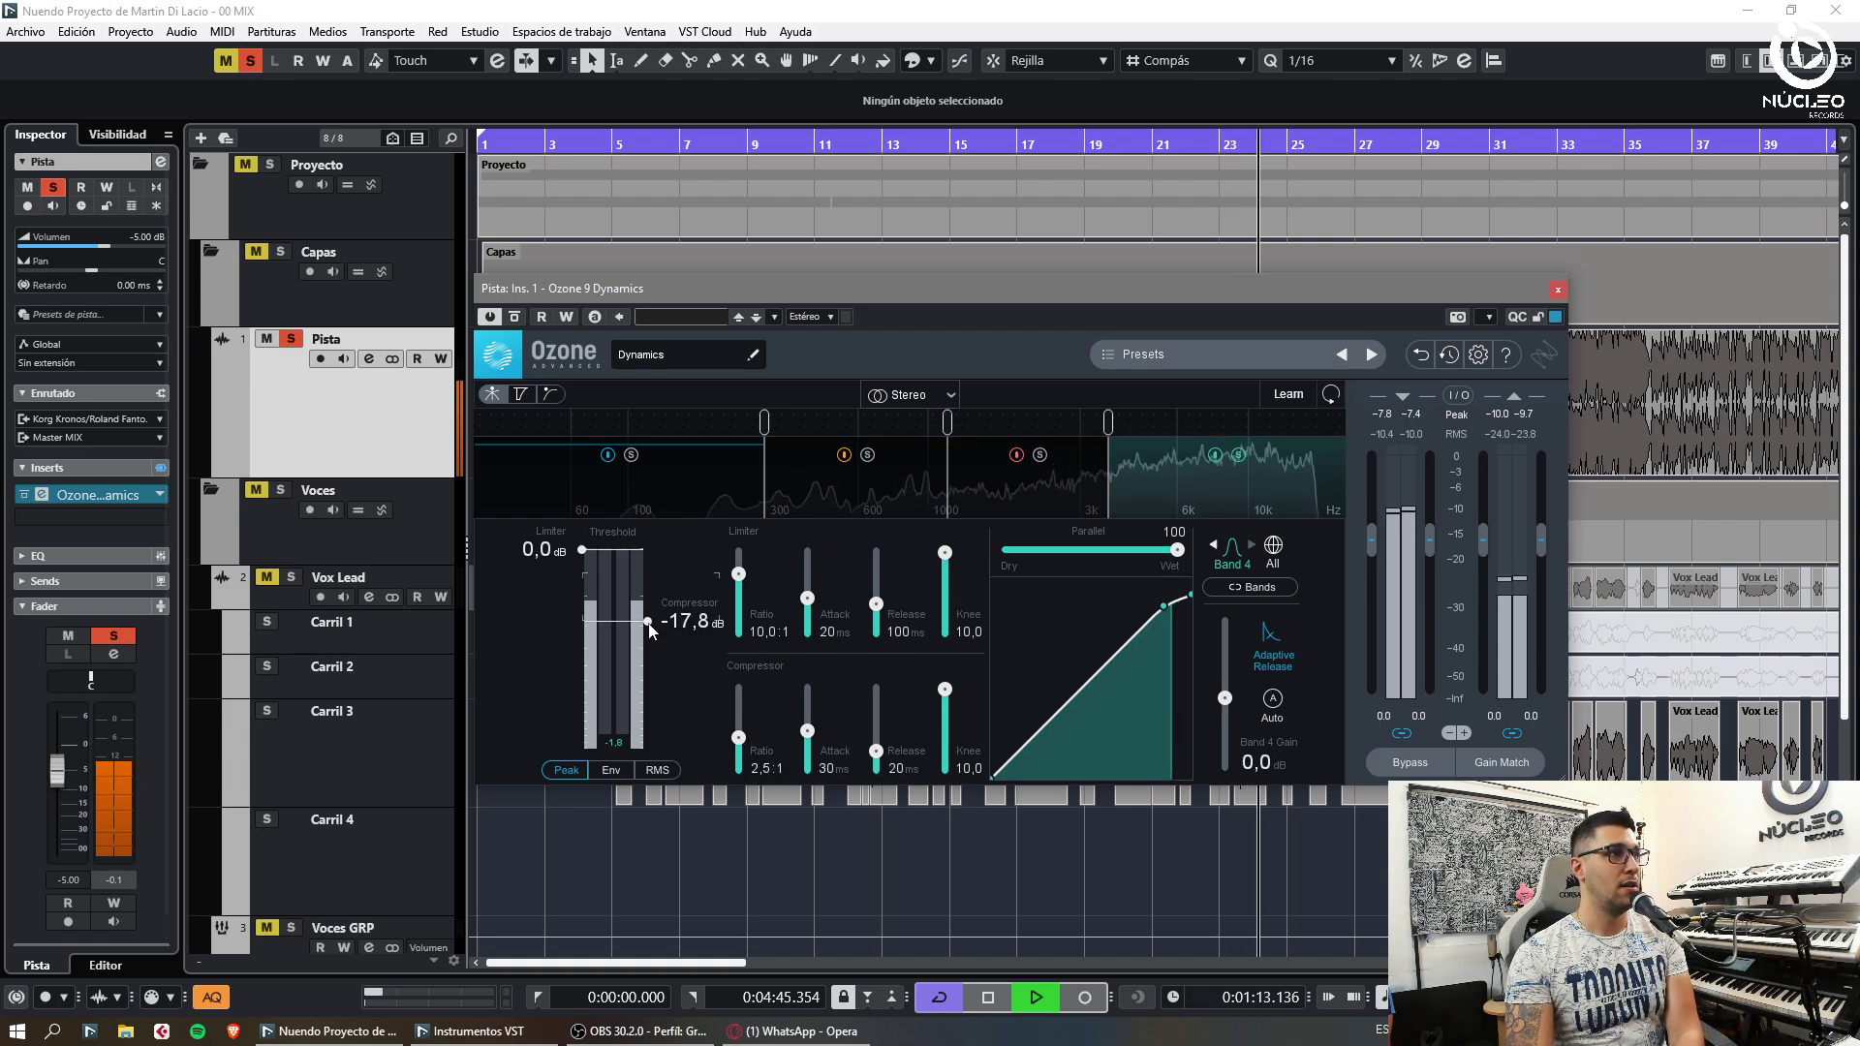
Set band 3's compressor to a −14.1 dB threshold, 30 ms attack and 20 ms release
left_click(1037, 467)
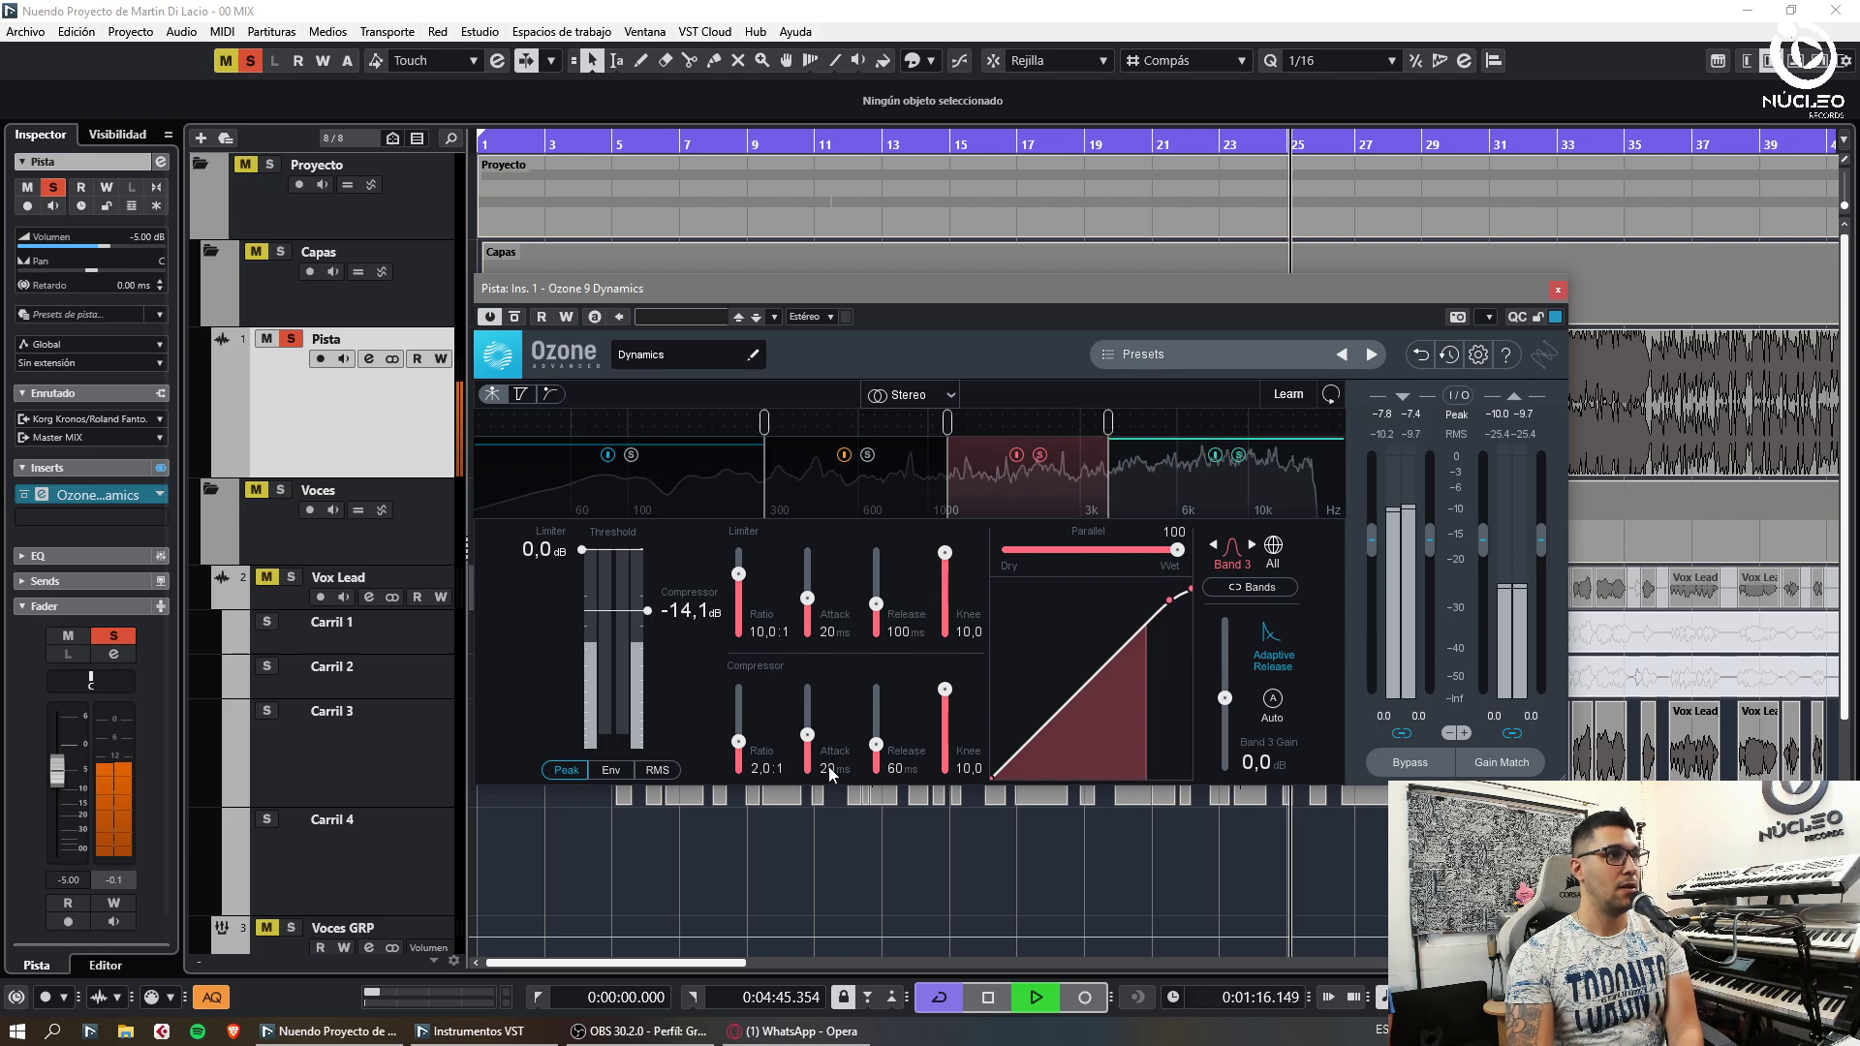
scroll(831, 774, "up", 1)
scroll(890, 772, "down", 4)
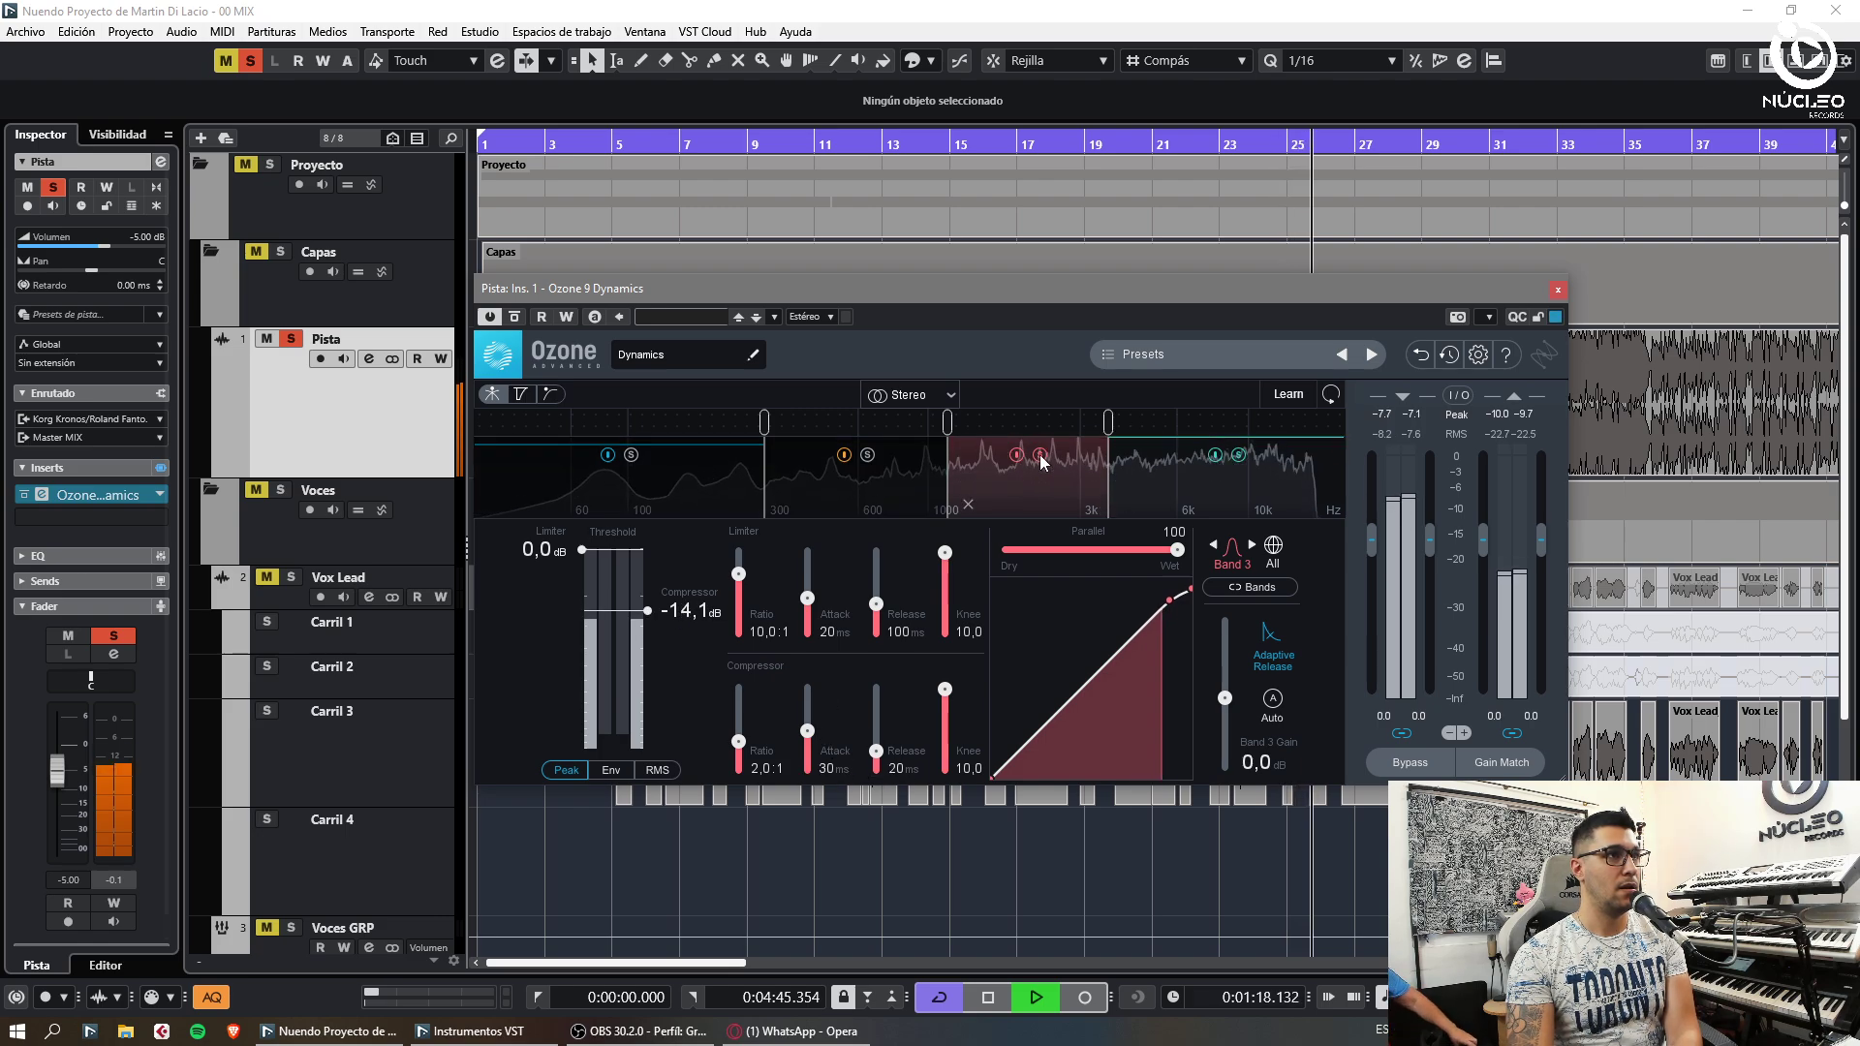
Set band 1's compressor to threshold −11.1 dB, ratio 2.5, attack 30 ms, release 20 ms and knee 4.0
left_click(649, 474)
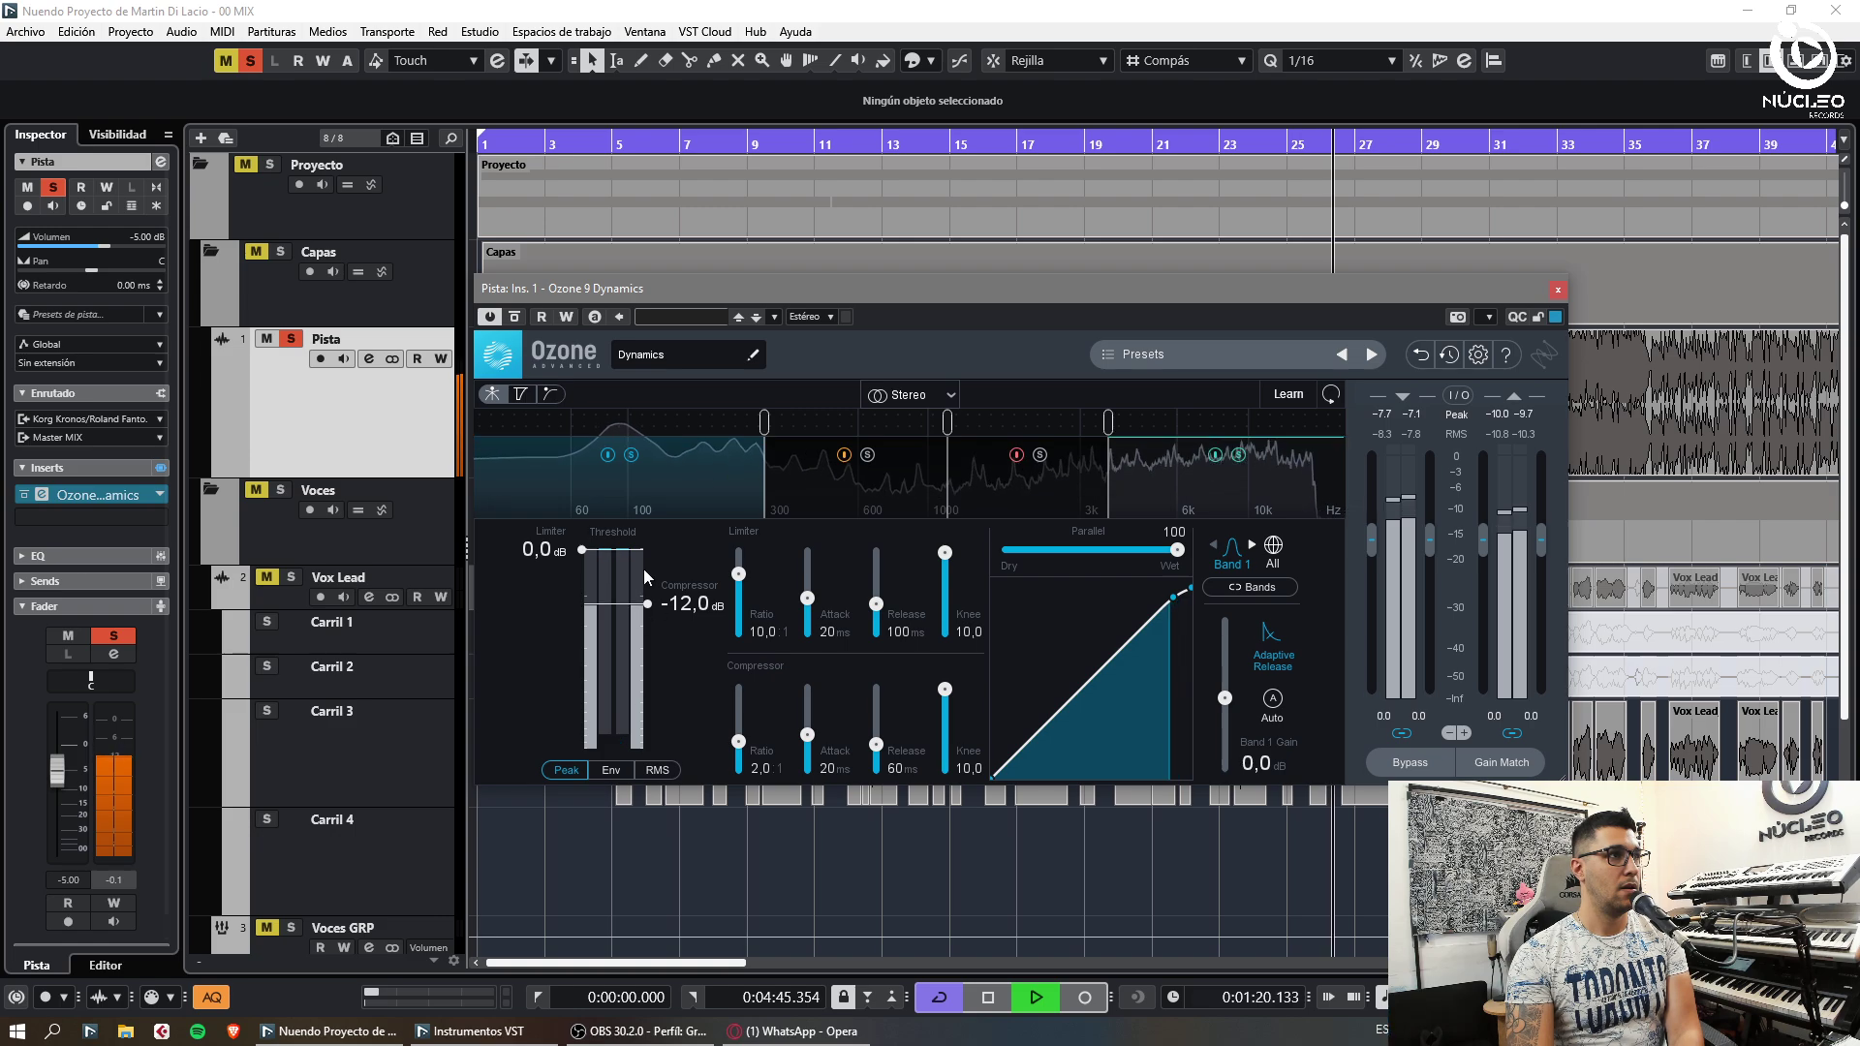
scroll(686, 605, "up", 3)
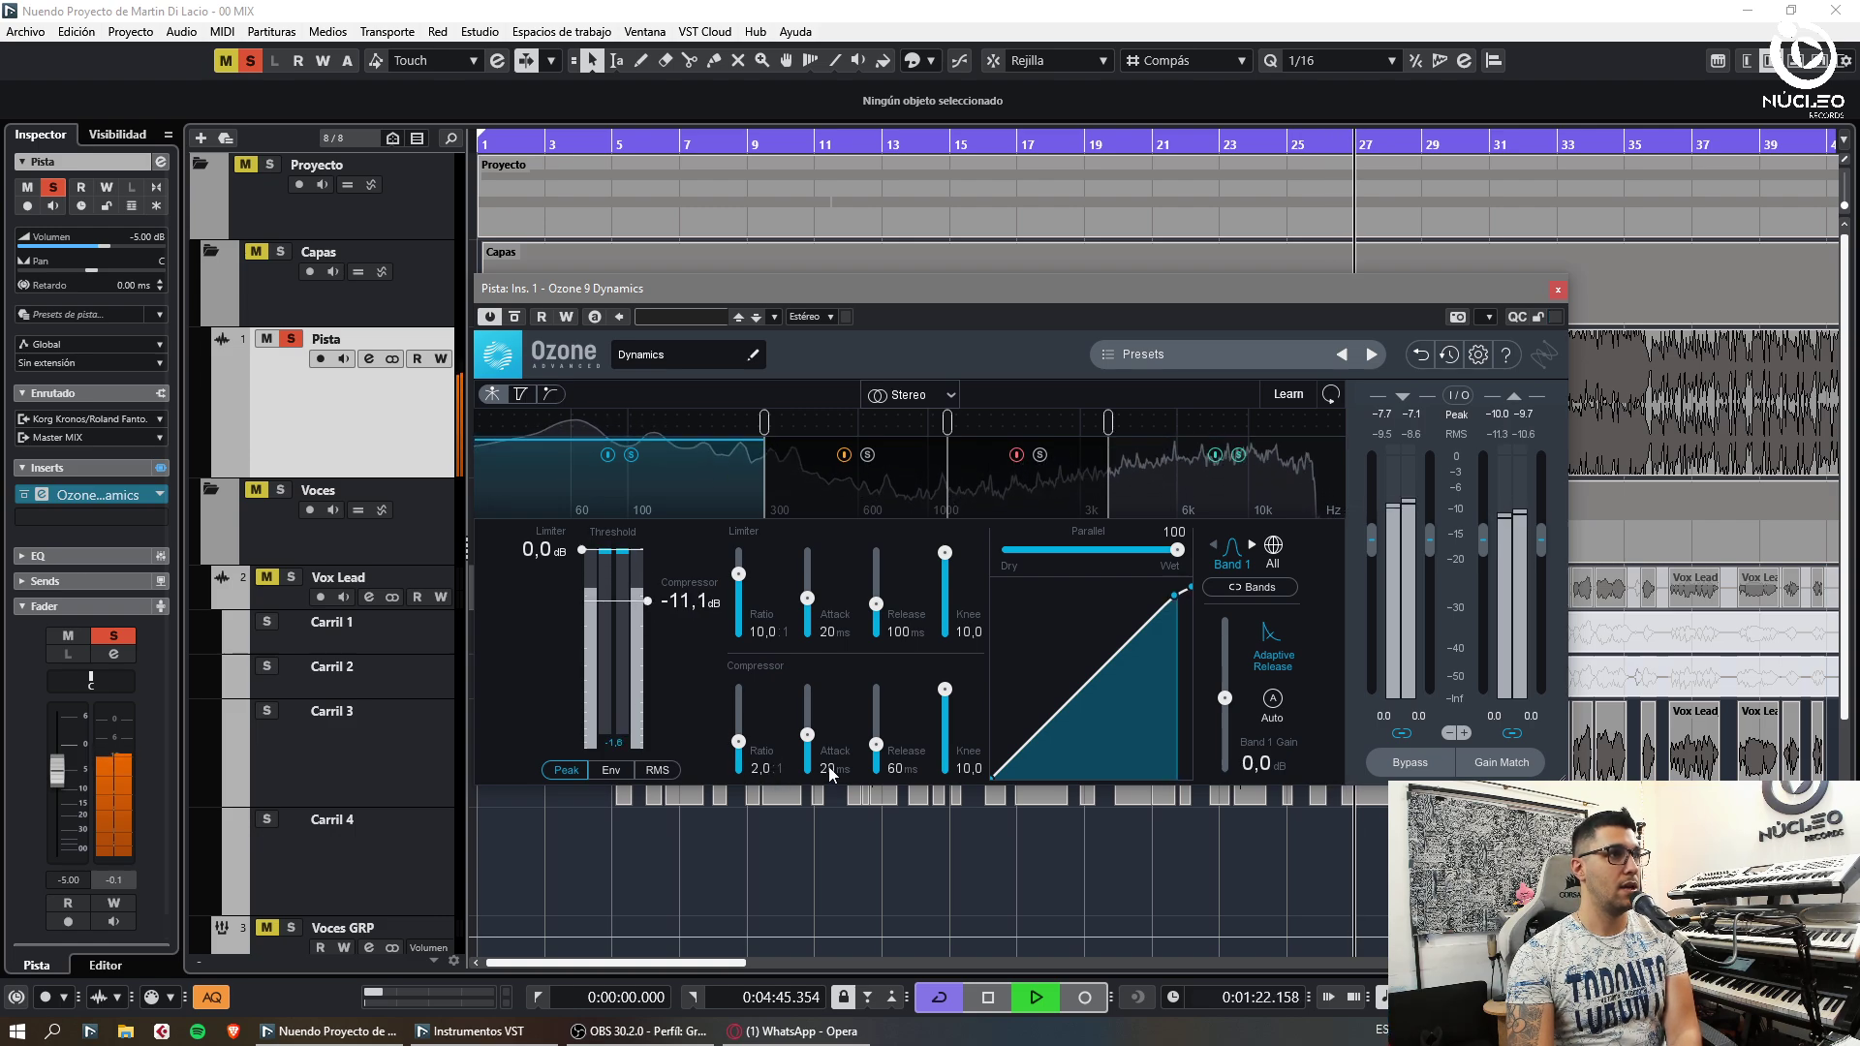
scroll(765, 772, "up", 2)
scroll(897, 772, "down", 4)
scroll(968, 772, "down", 6)
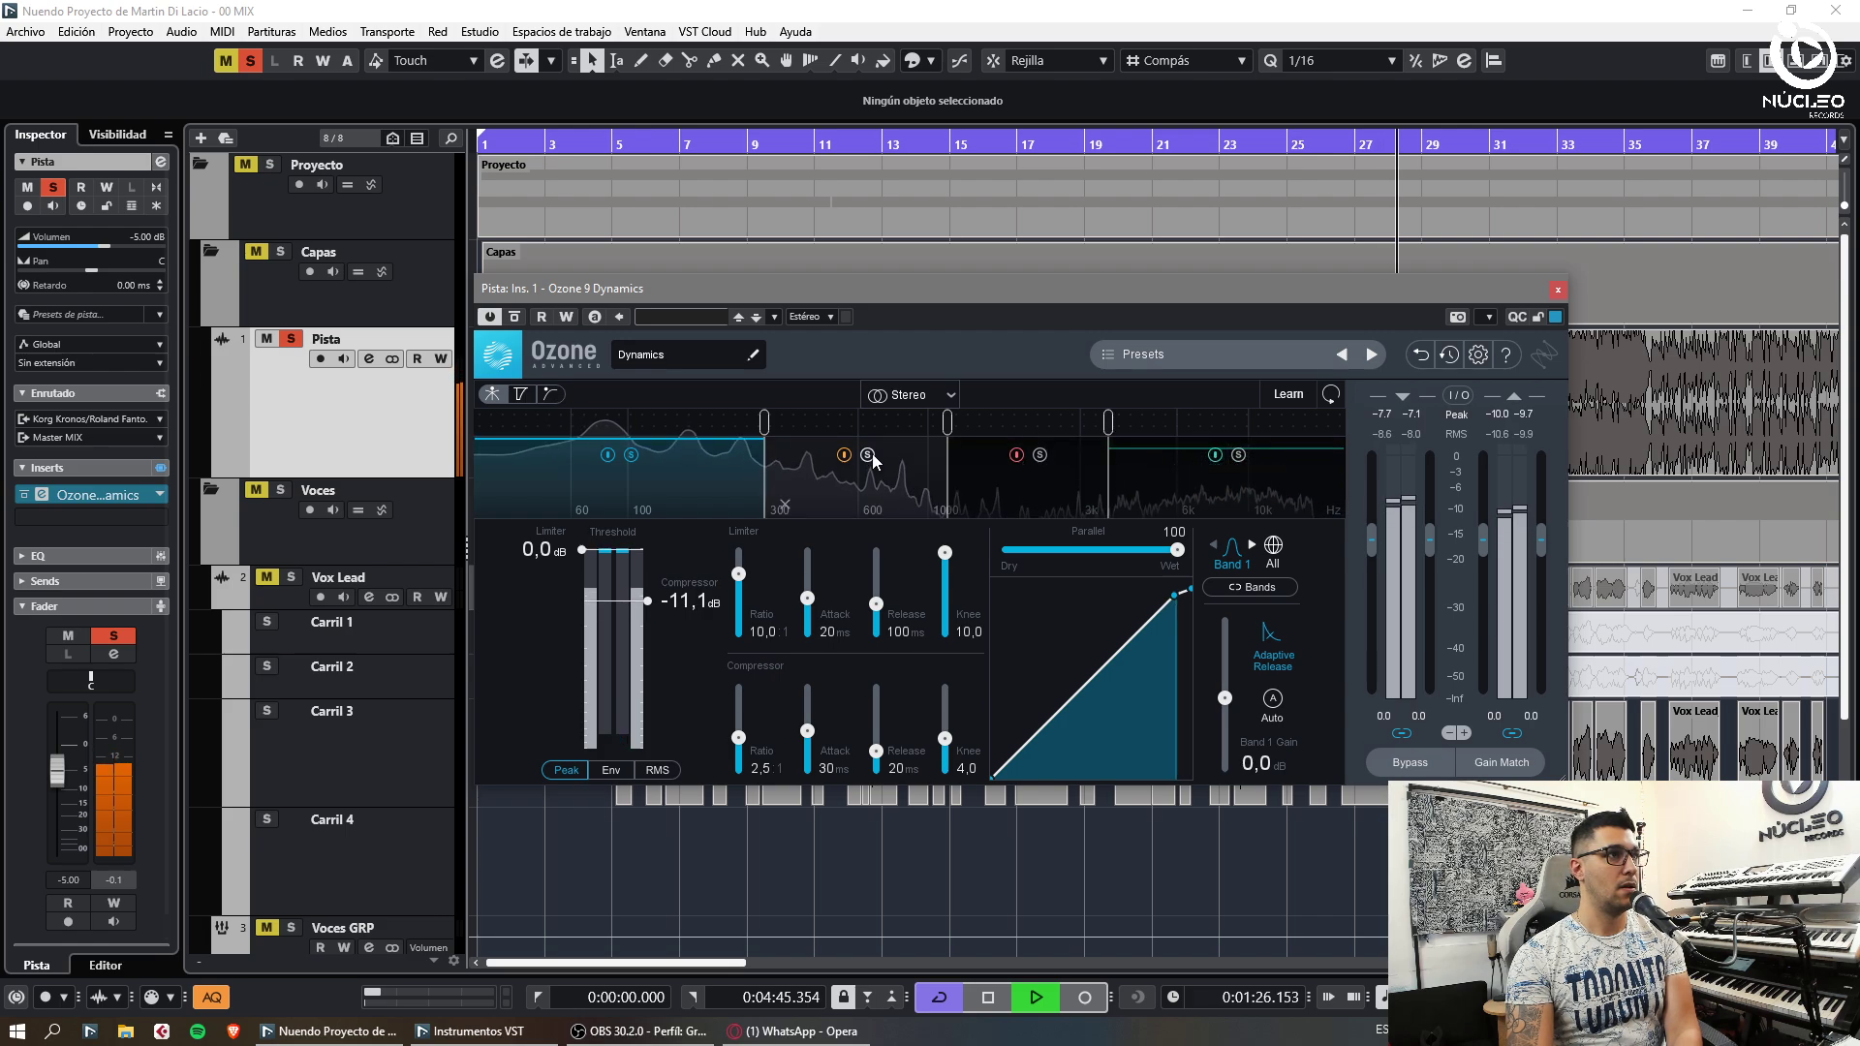
Lower the crossover between bands 1 and 2, set band 2's compressor to −16.0 dB threshold and 2.3:1 ratio, and unsolo both bands
left_click_drag(751, 426, 733, 426)
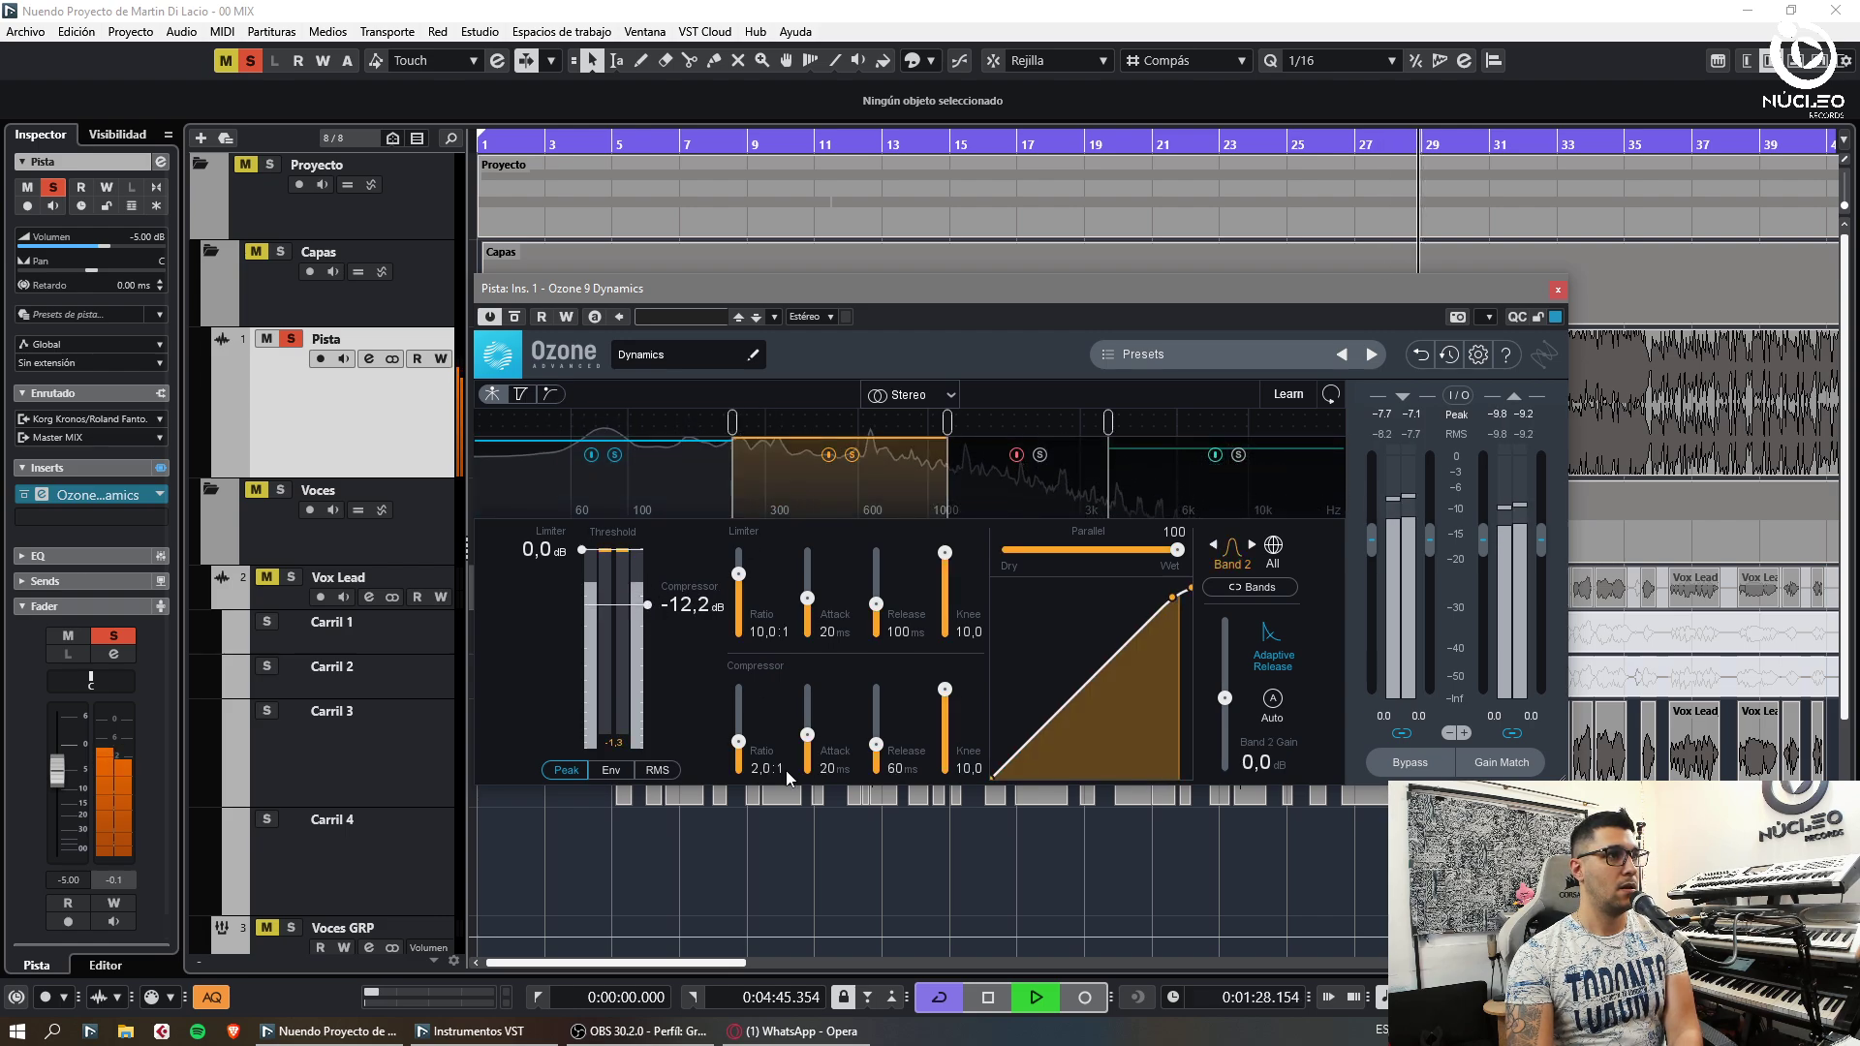
left_click_drag(647, 604, 644, 610)
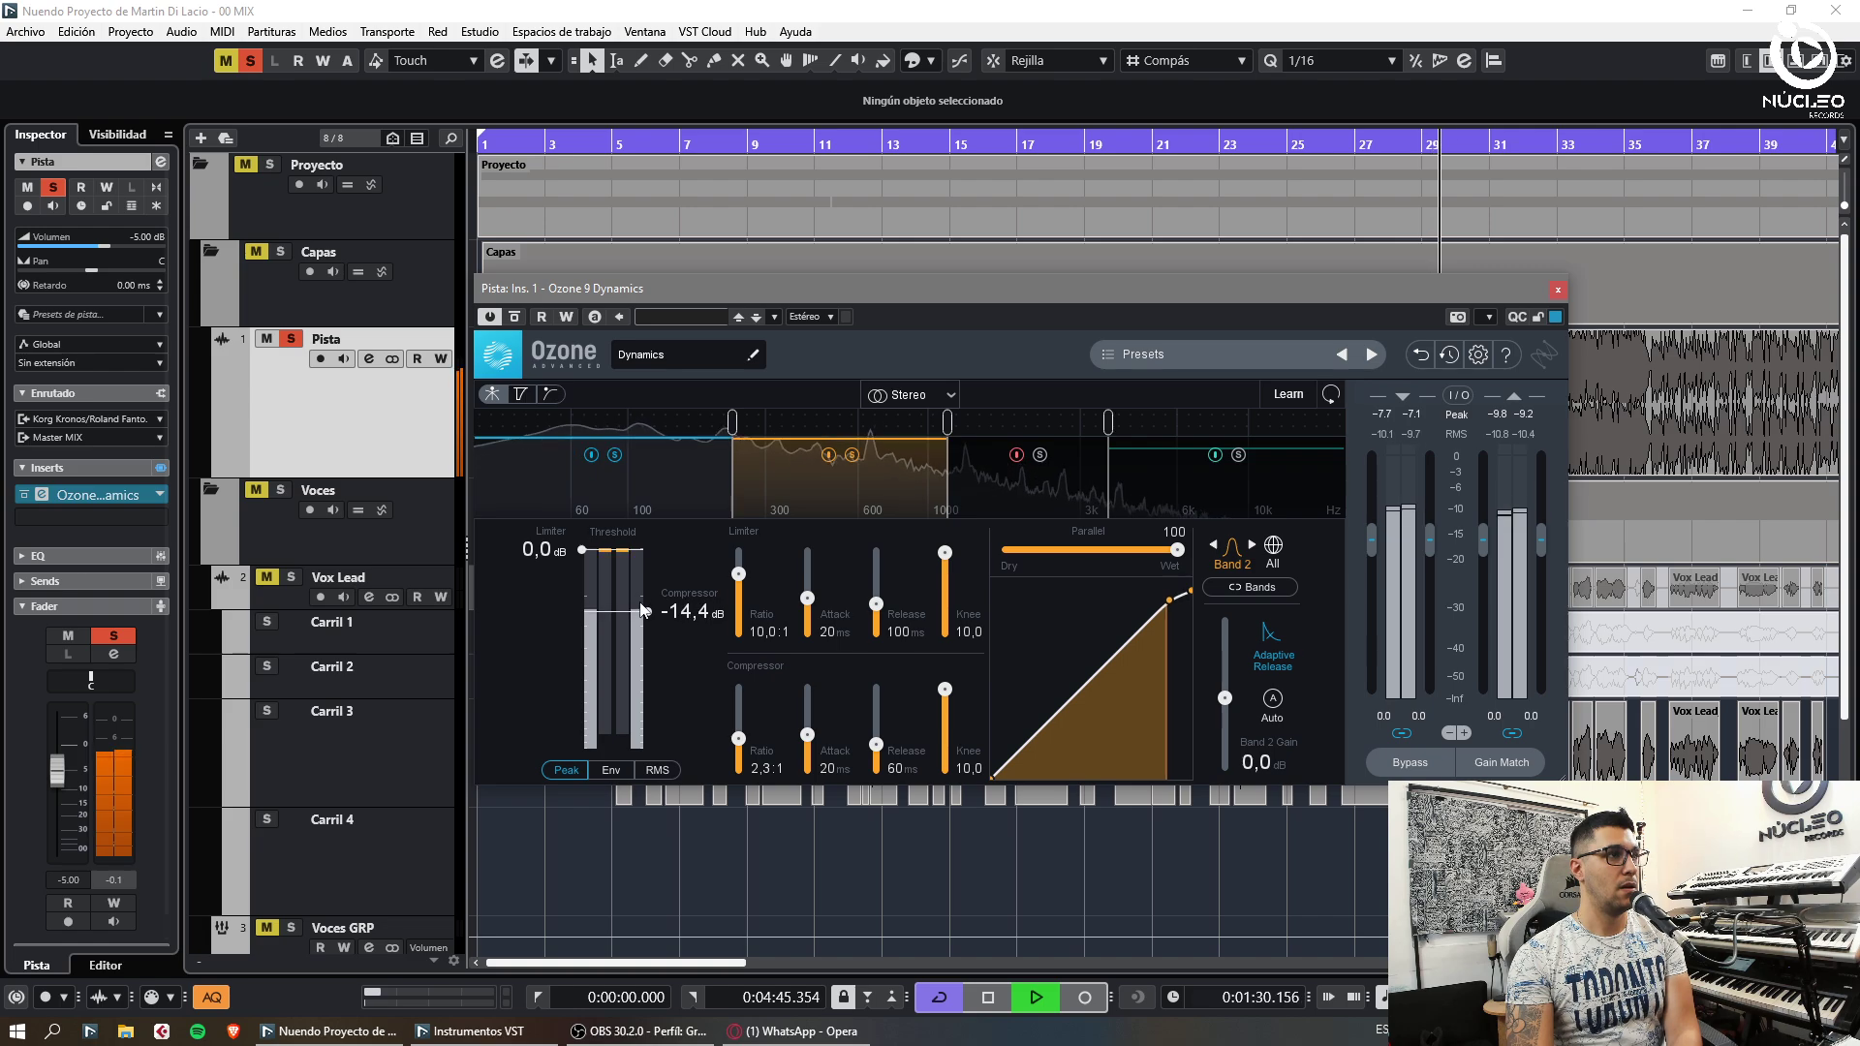
left_click(851, 459)
left_click(617, 455)
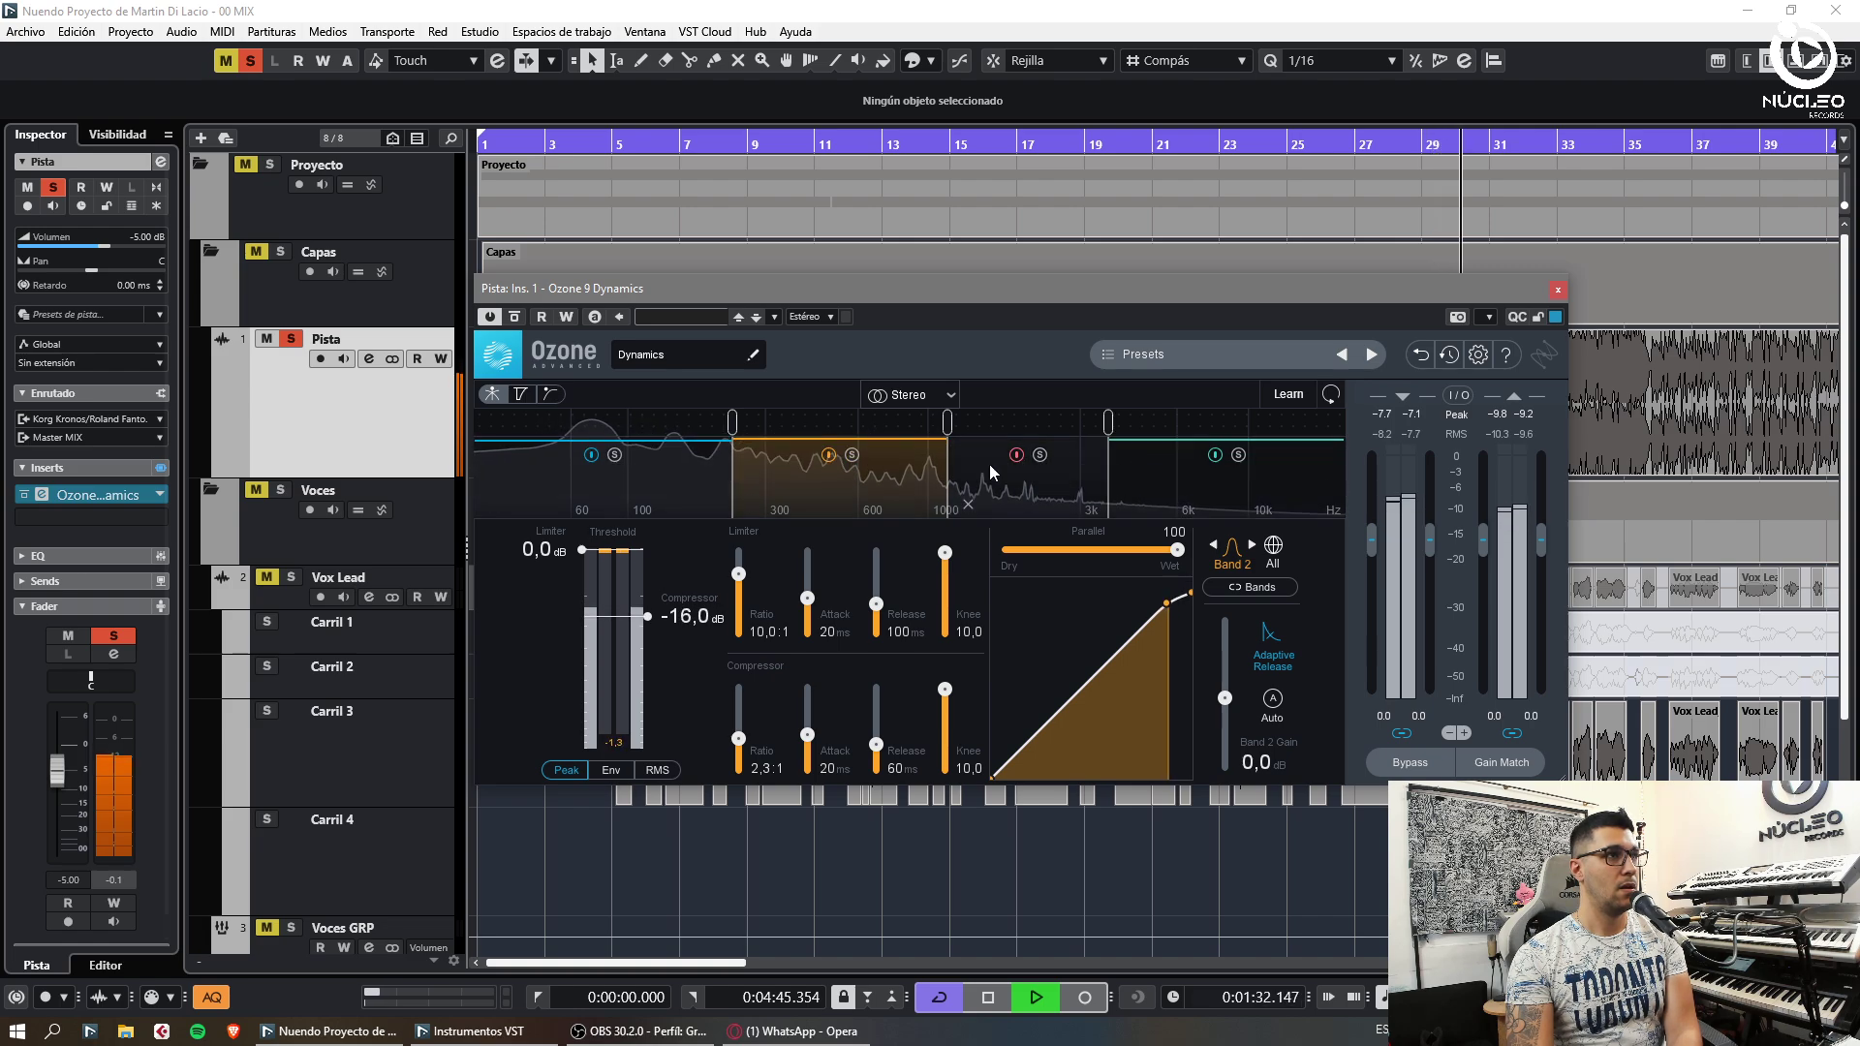
Lower band 3's lower crossover to between 600 Hz and 1 kHz, set its threshold to −16.0 dB and gain to 2.5 dB, and close Ozone
left_click(1041, 458)
left_click_drag(948, 422, 903, 422)
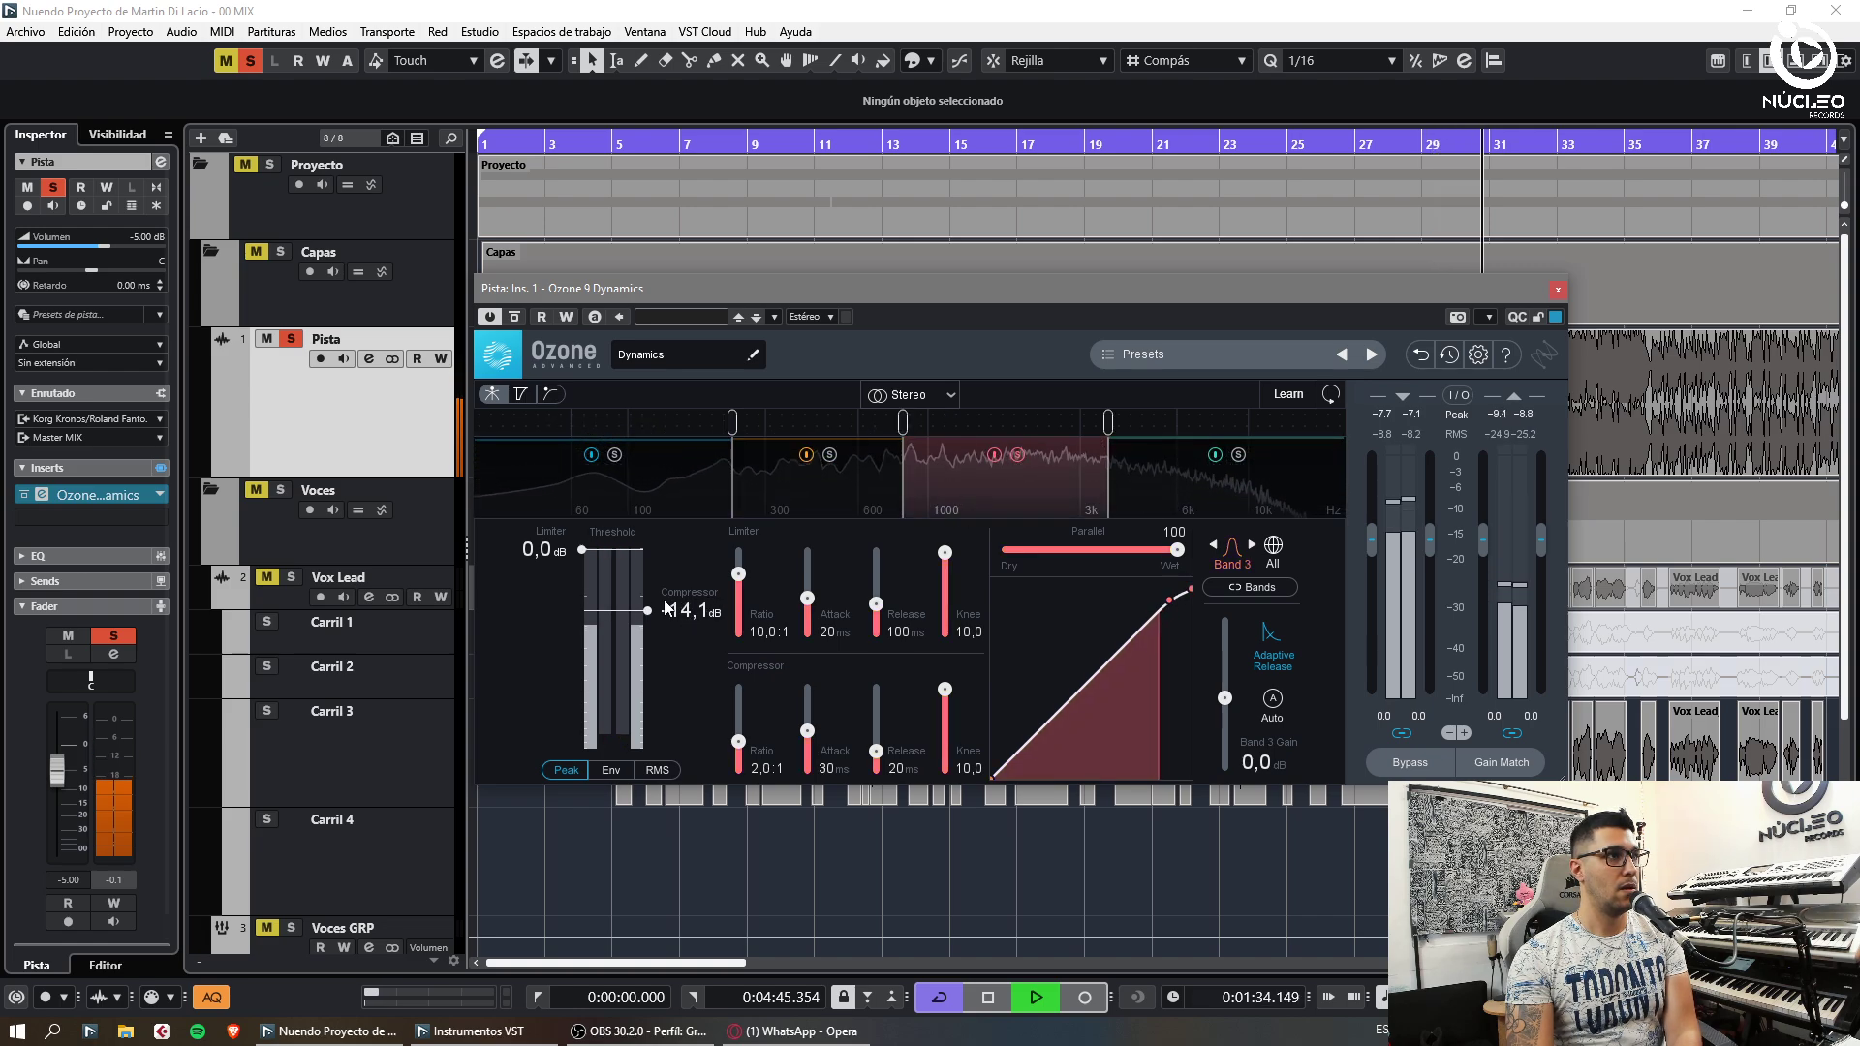
double_click(1258, 762)
type("3")
key("Return")
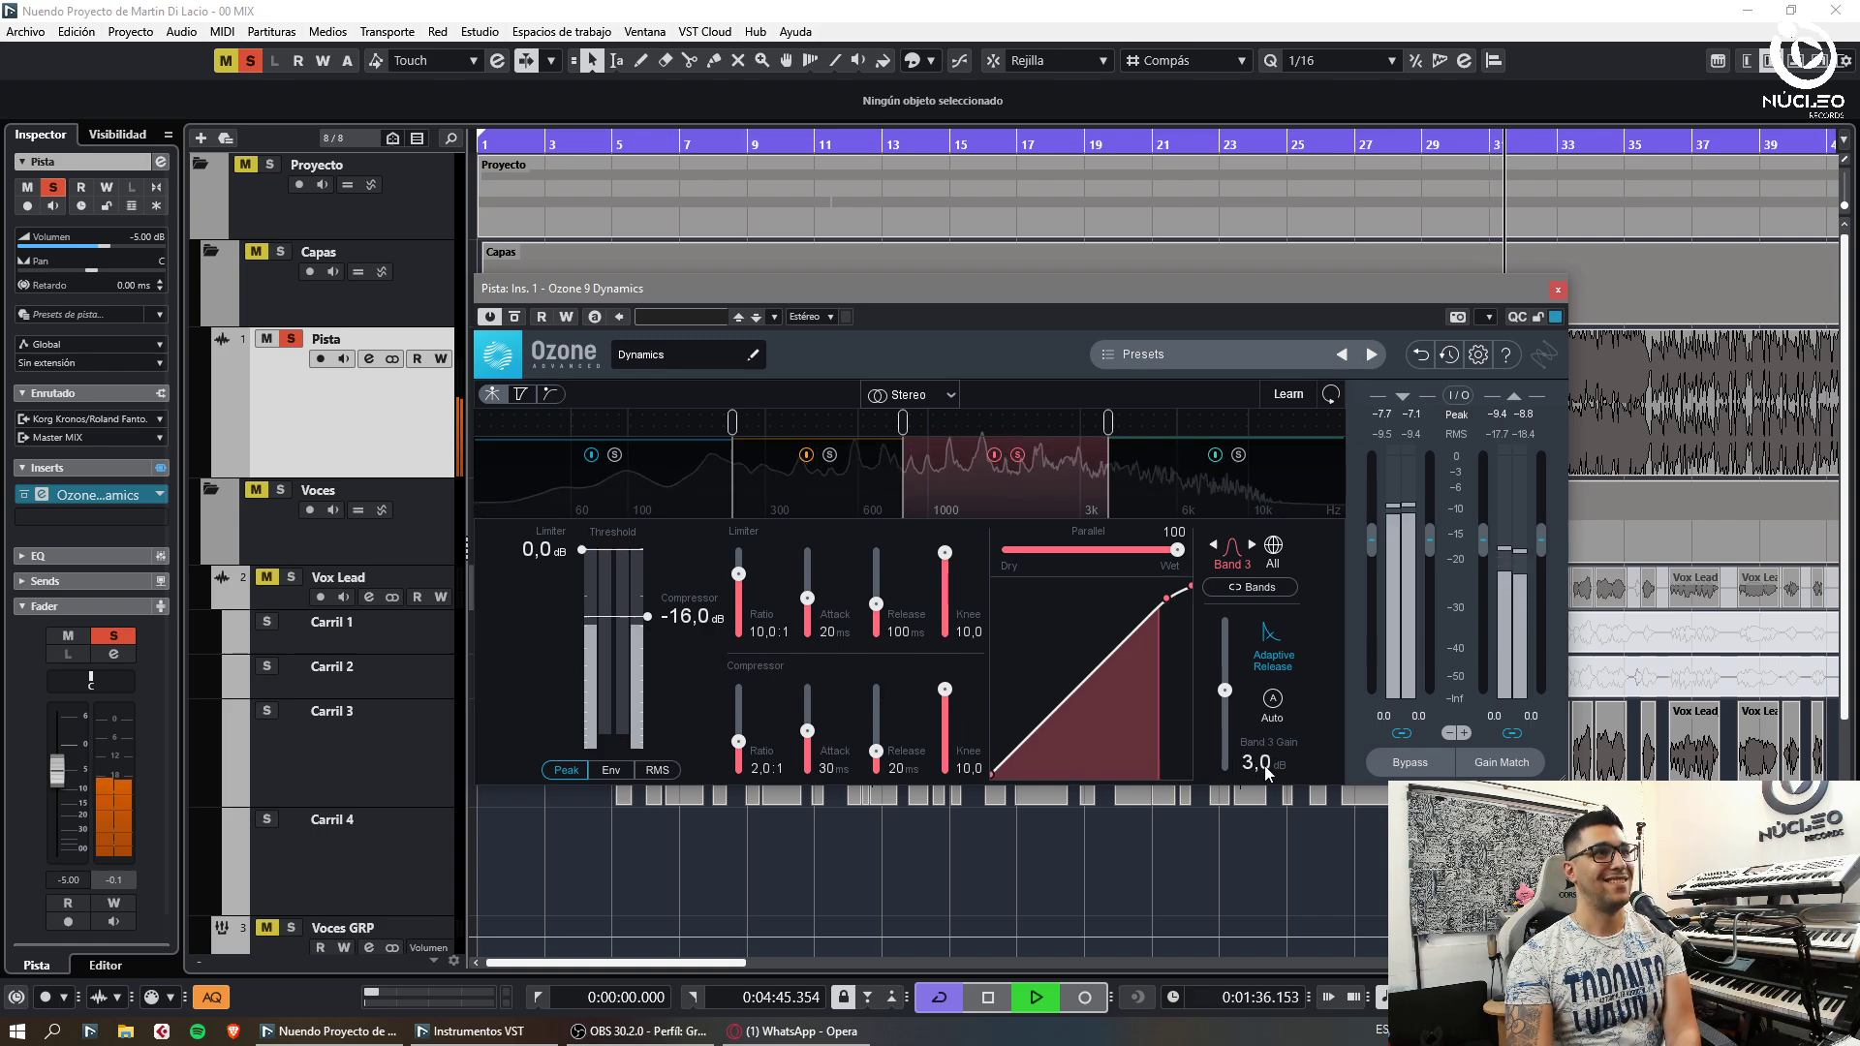
double_click(1266, 763)
type("2.5")
key("Return")
left_click(1017, 455)
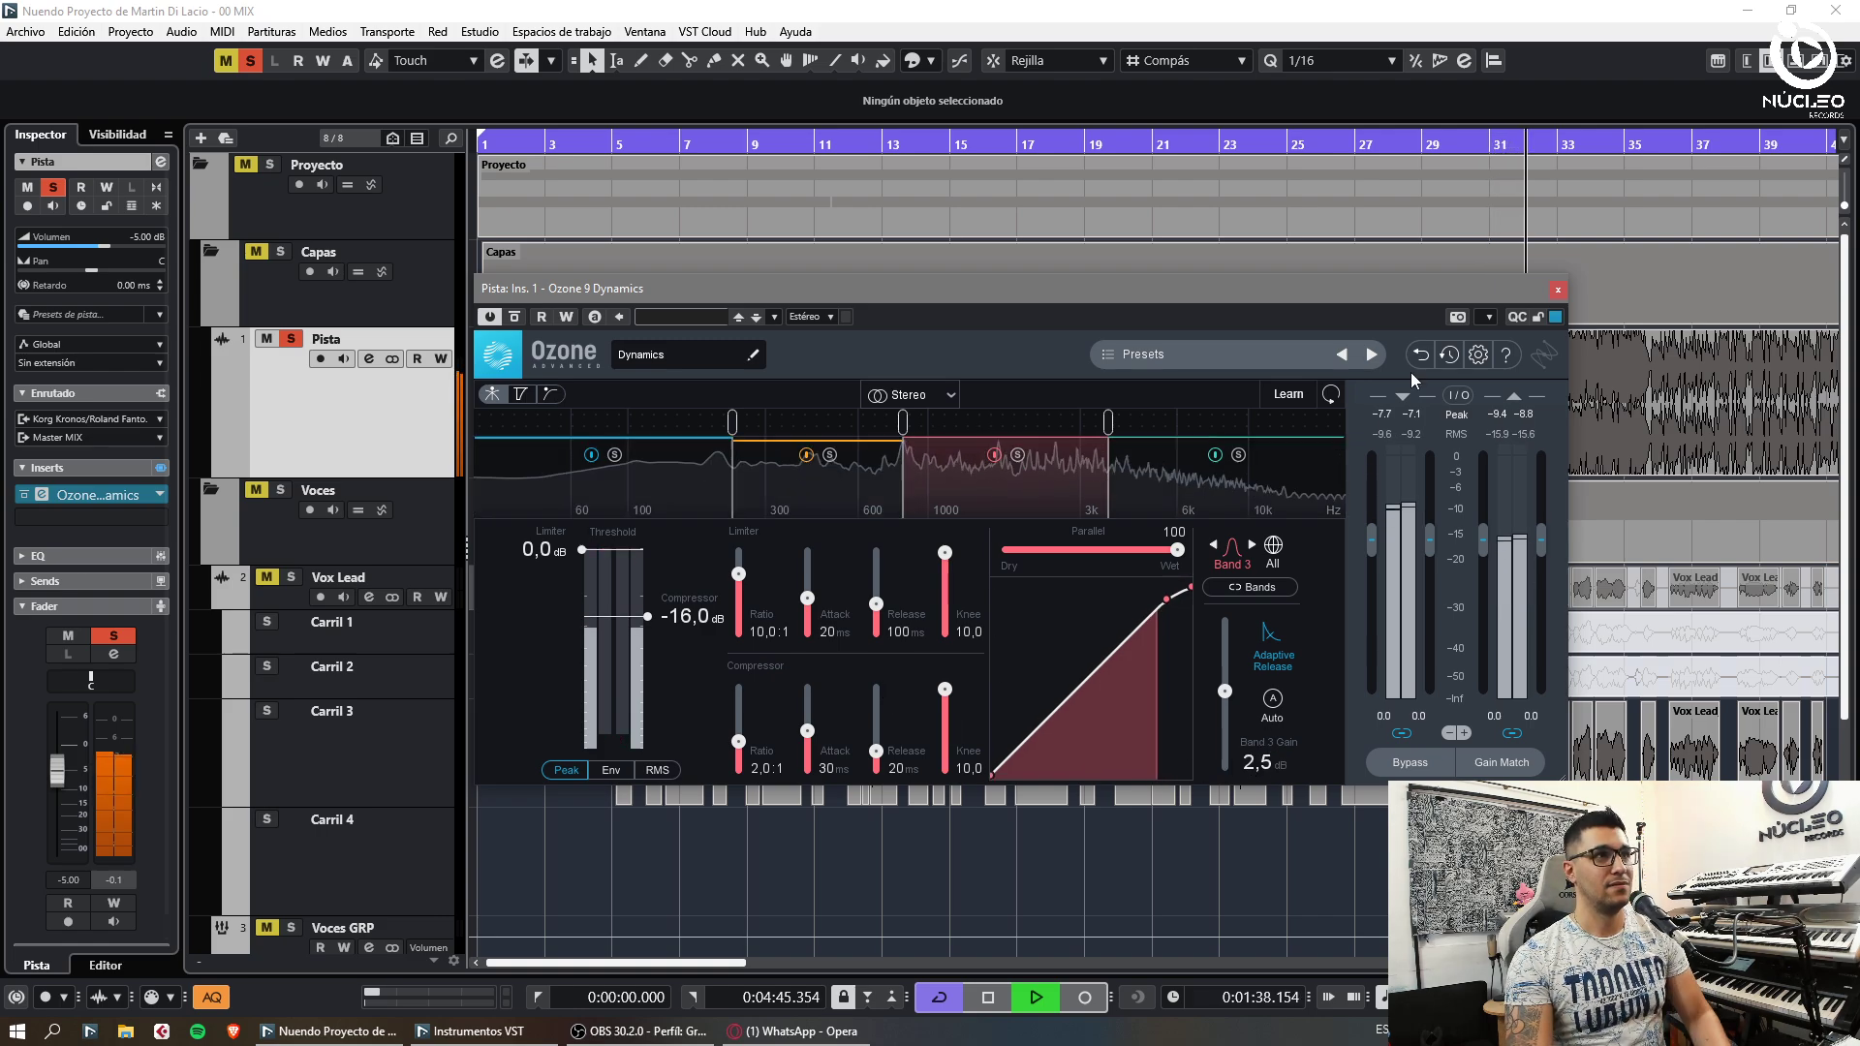
left_click(1558, 290)
Load EAReverb 2 in the Pista track's second insert slot, shorten its decay to about 0.35 s, raise its wet mix and close it
left_click(124, 520)
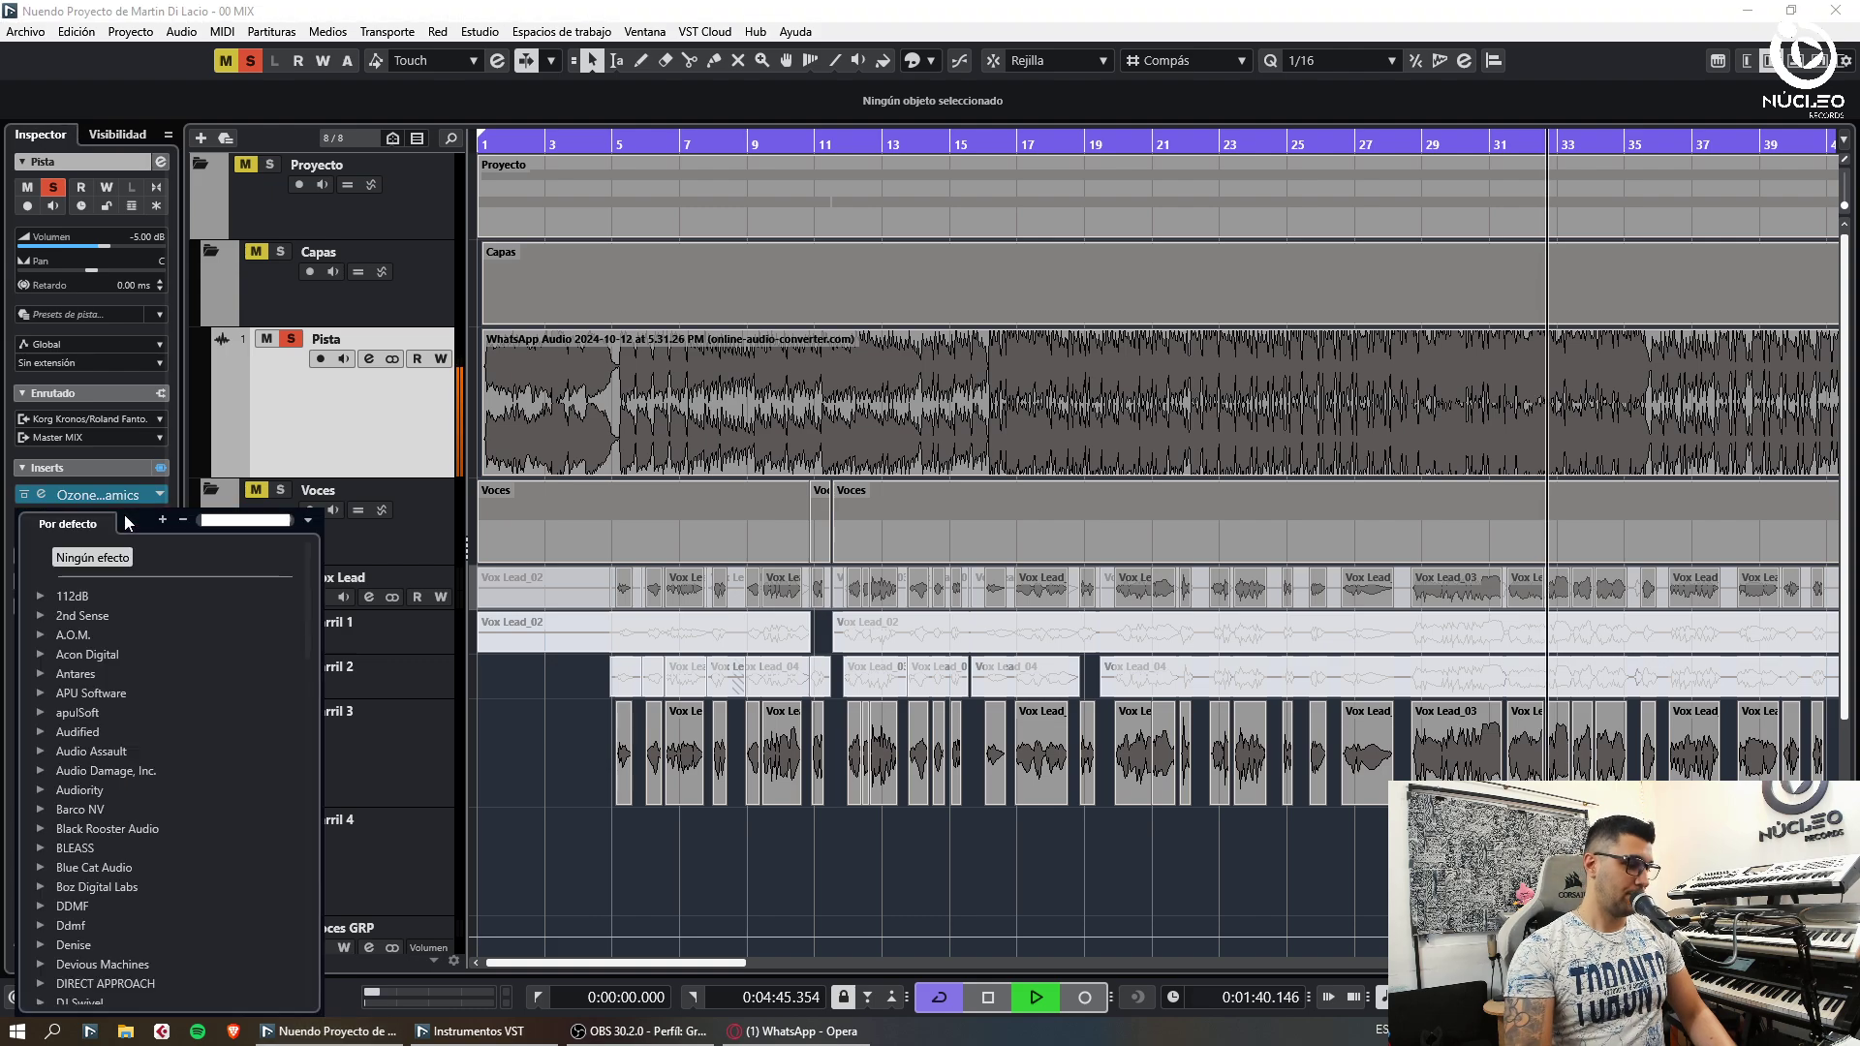
type("ima")
key("BackSpace")
key("BackSpace")
key("BackSpace")
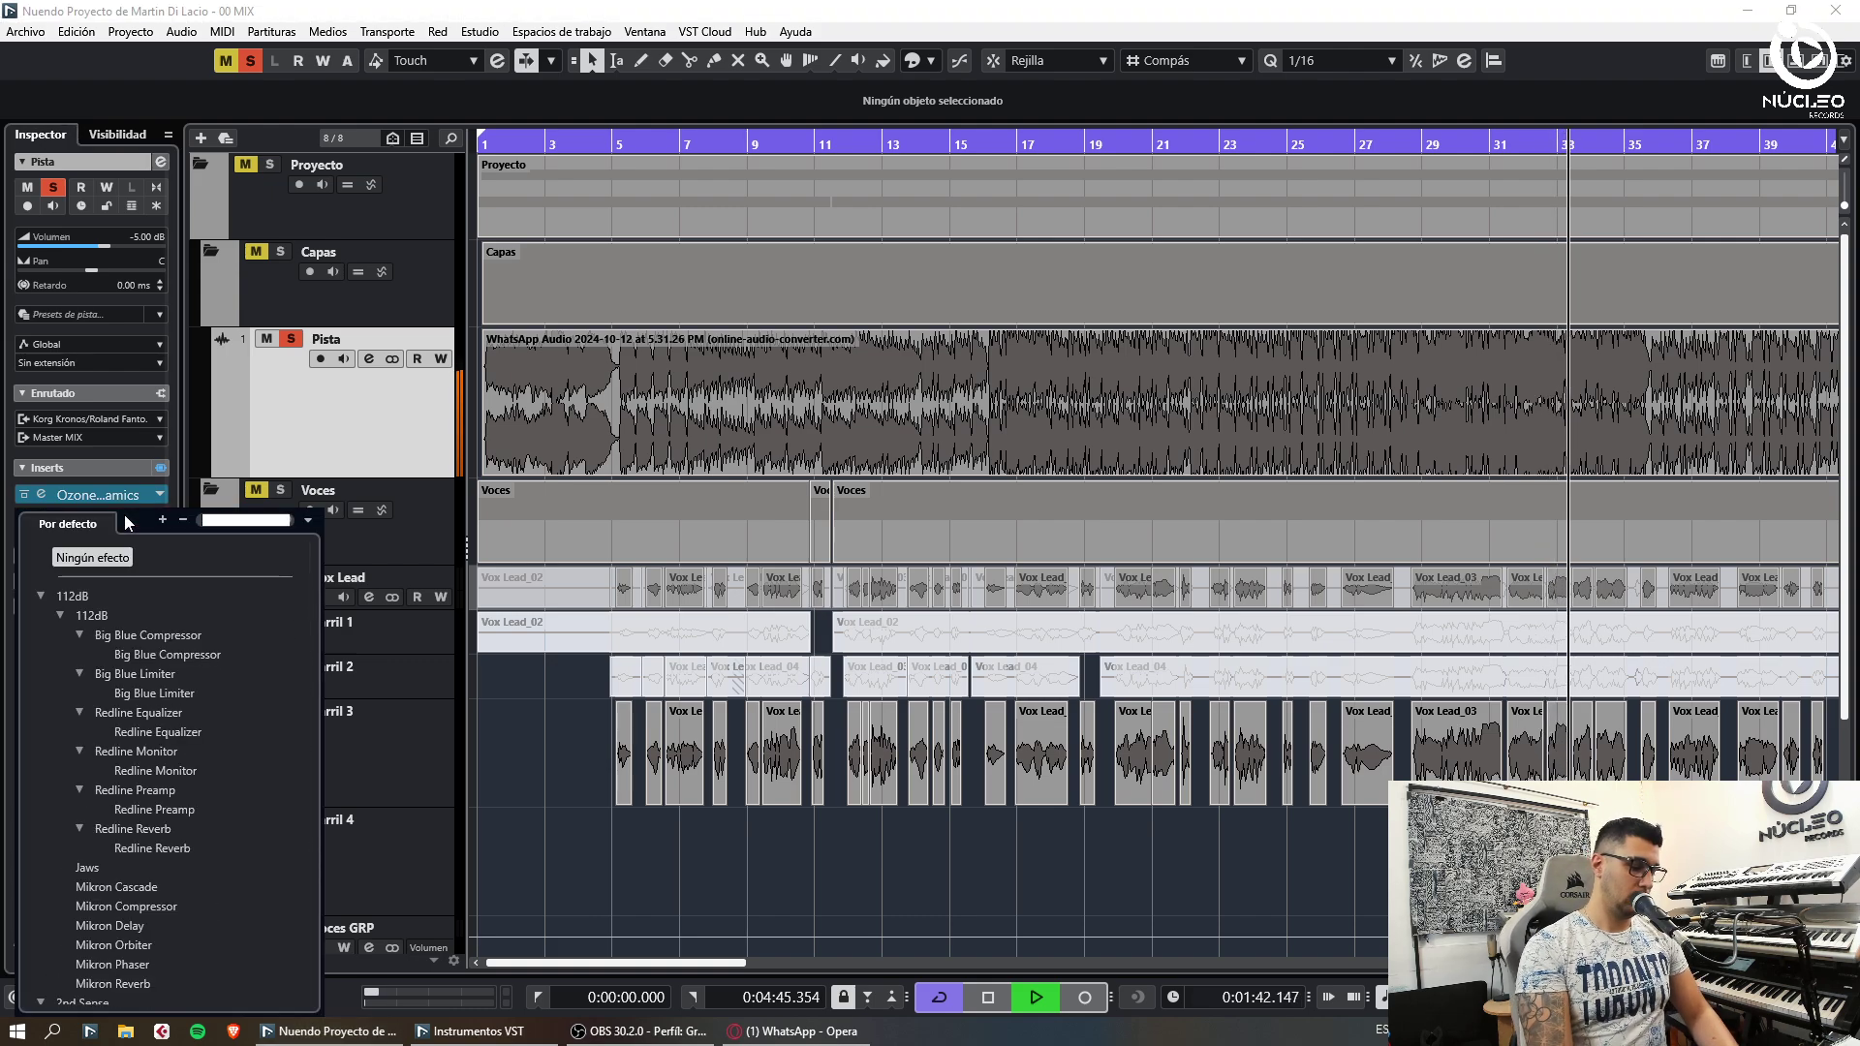
type("earec")
left_click(119, 749)
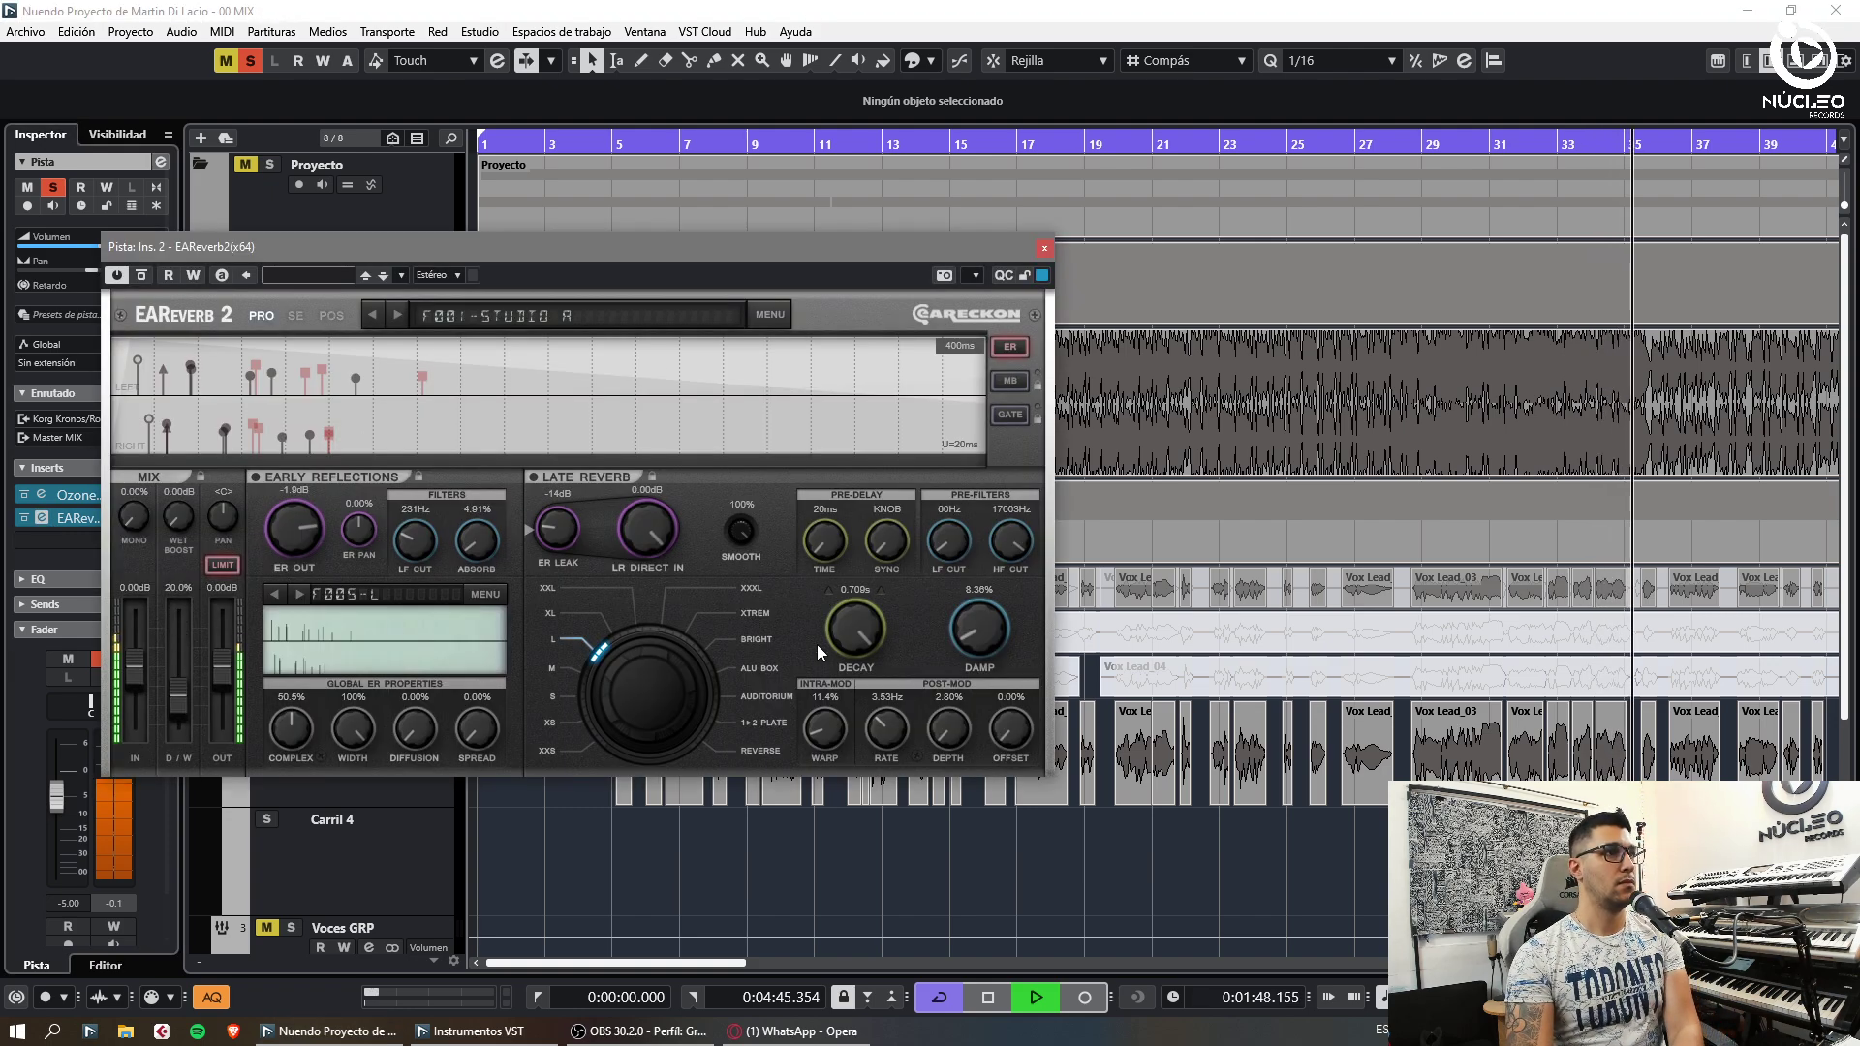
left_click_drag(817, 643, 852, 728)
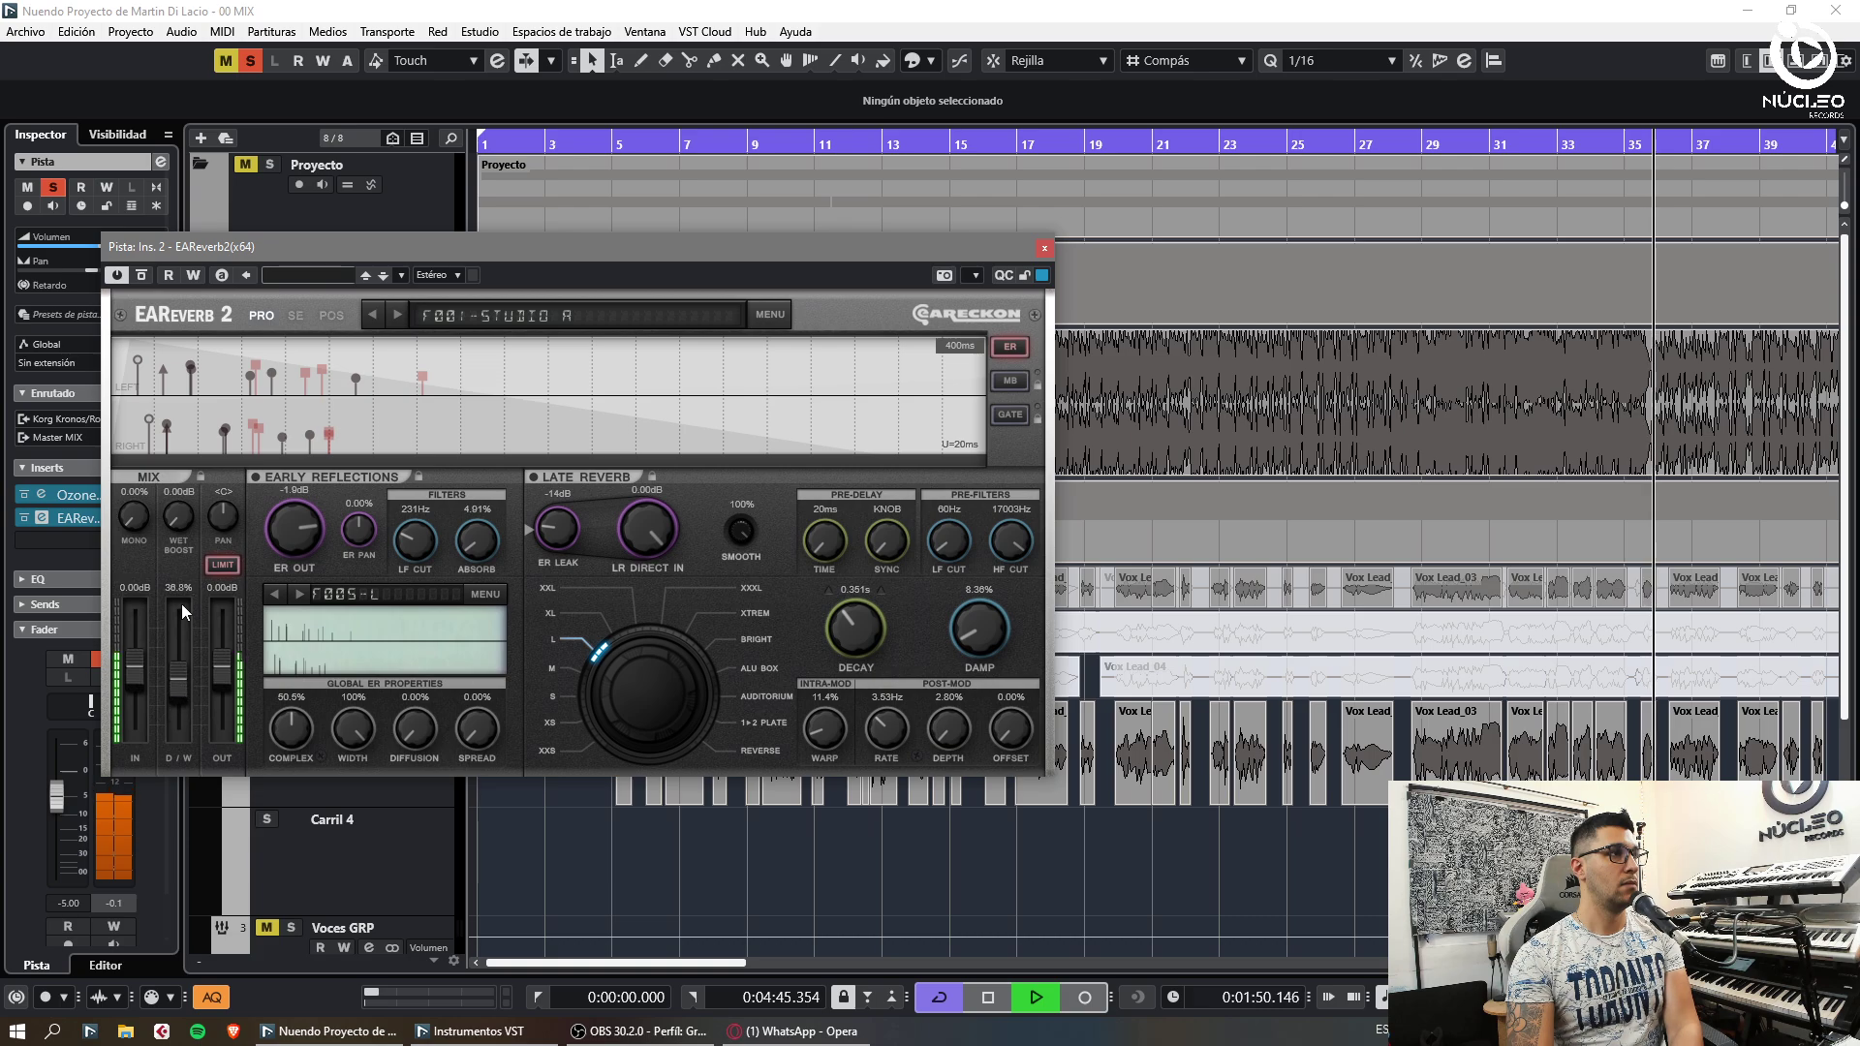
left_click(1044, 248)
Load FabFilter Pro-Q 3 in the Pista track's third insert slot
left_click(136, 540)
type("fabf")
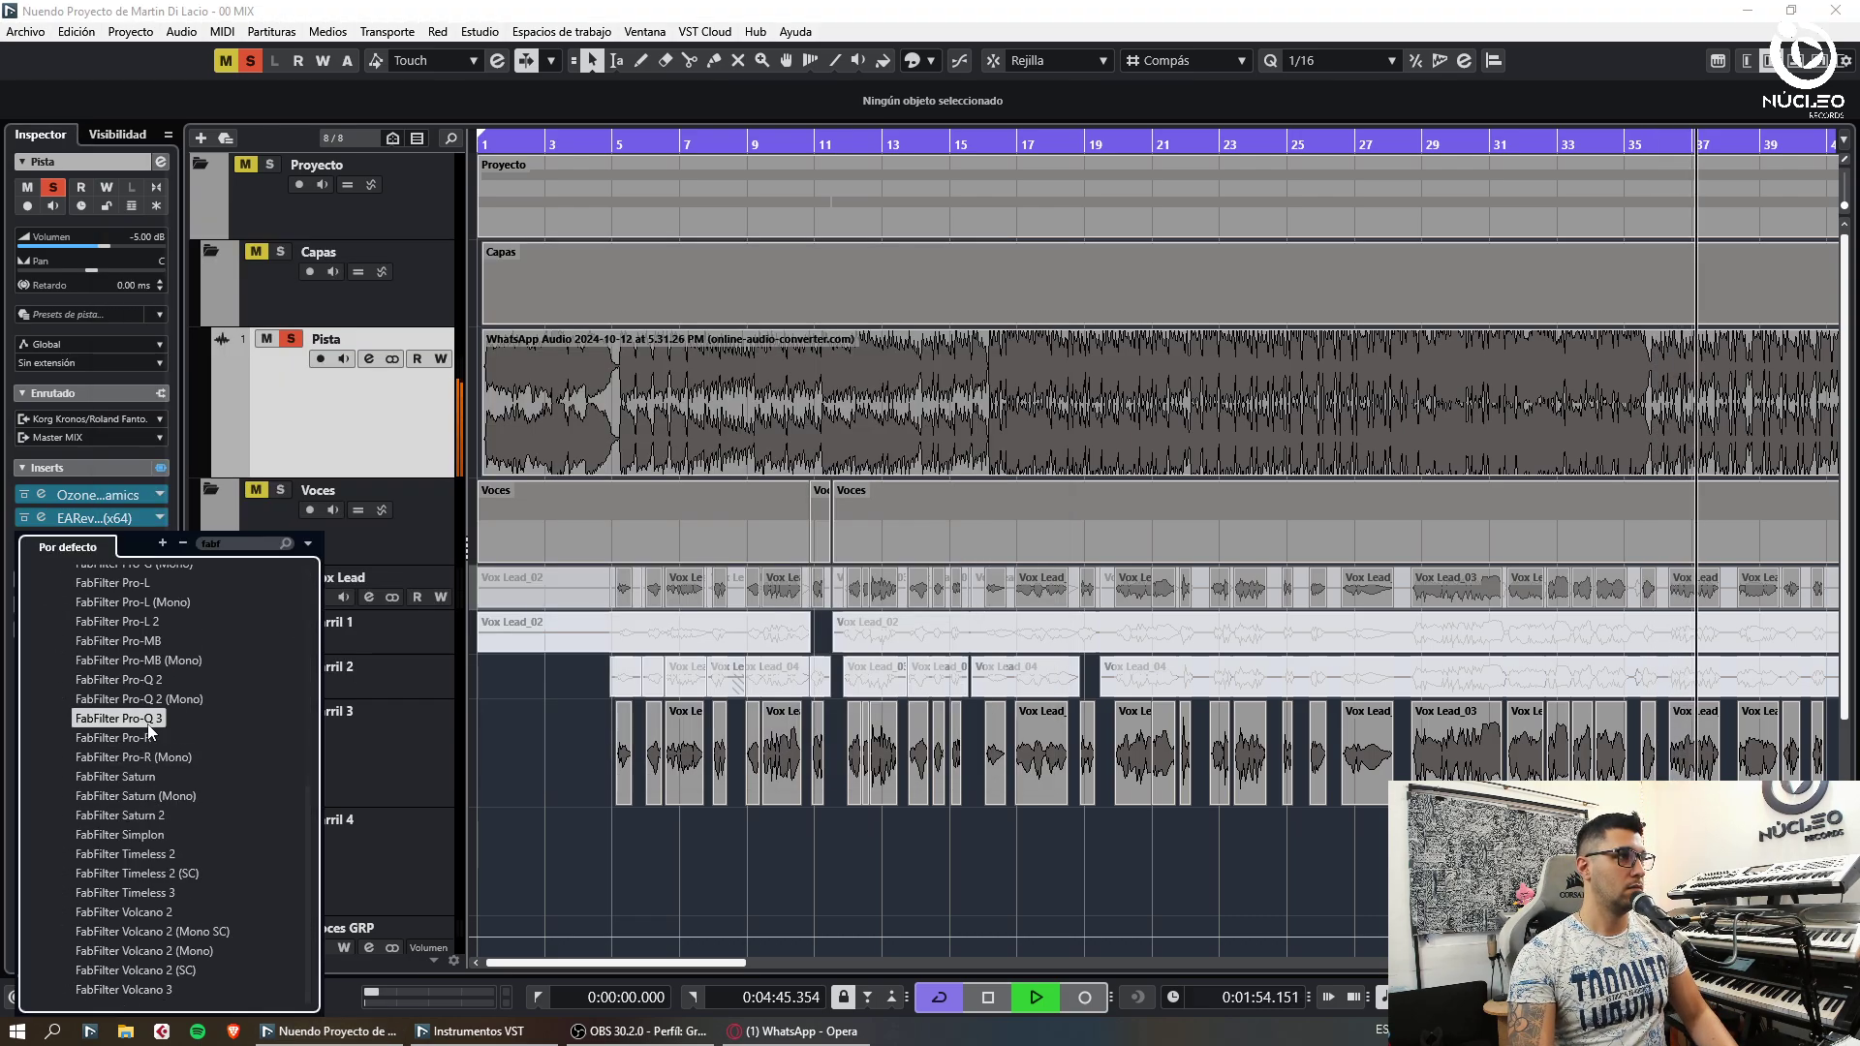
left_click(149, 725)
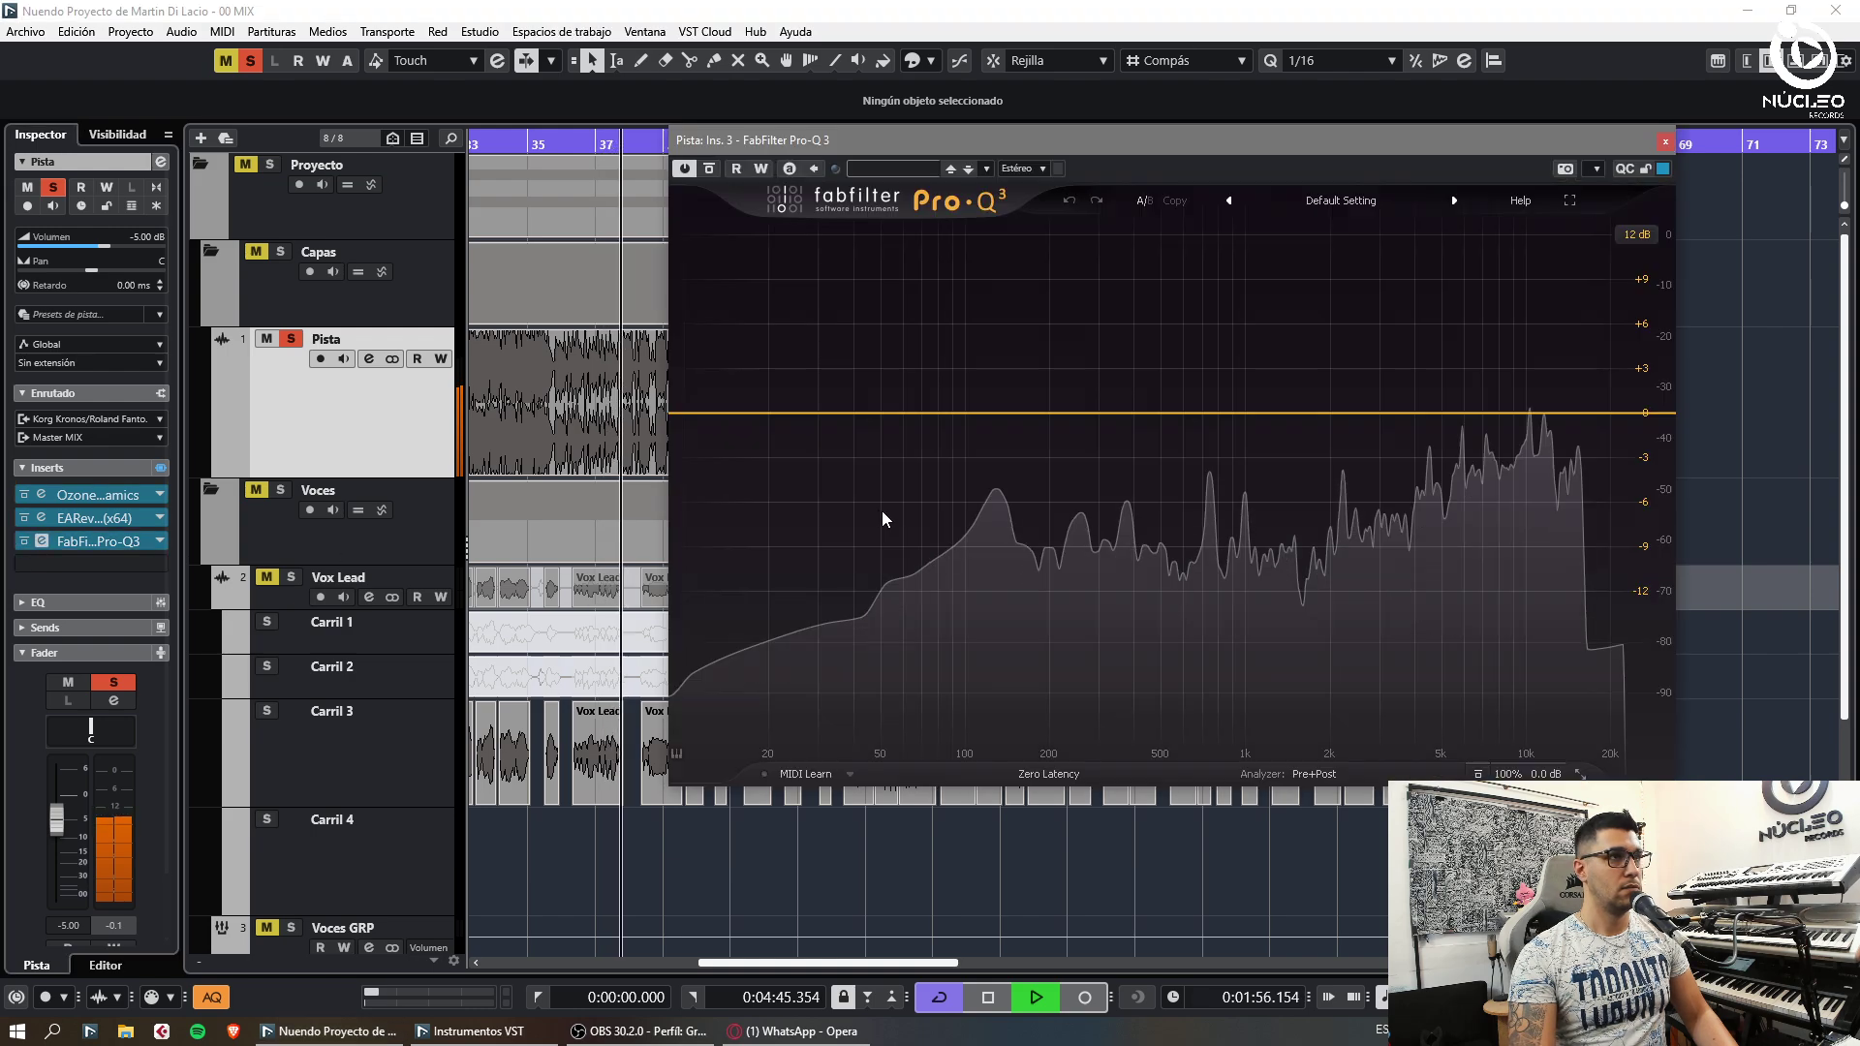
Add a dynamic bell cut near 10 kHz with Q about 1.1 and a gentle broad low-mid bell boost in Pro-Q 3, and close it
left_click_drag(1531, 412, 1555, 468)
left_click_drag(1422, 647, 1416, 701)
left_click_drag(1528, 684, 1528, 674)
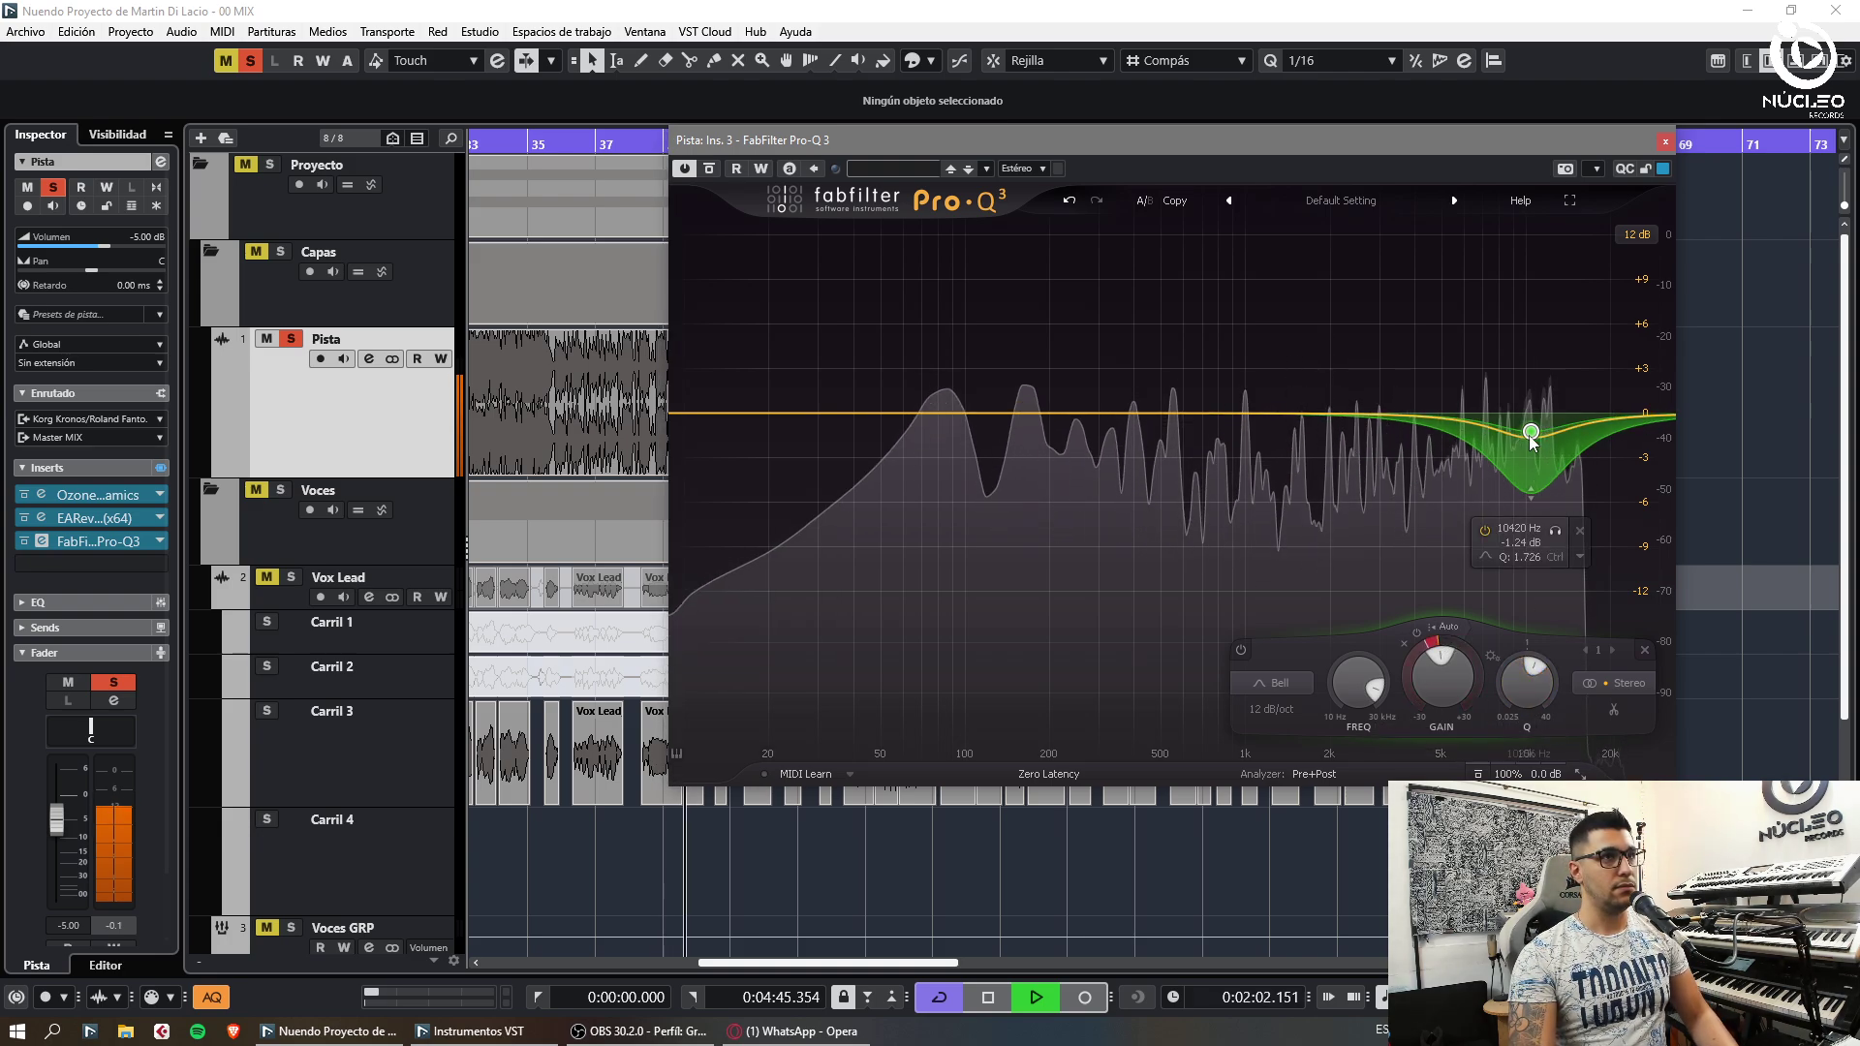
left_click_drag(1529, 436, 1525, 430)
left_click_drag(1530, 666, 1528, 687)
left_click_drag(1416, 650, 1414, 654)
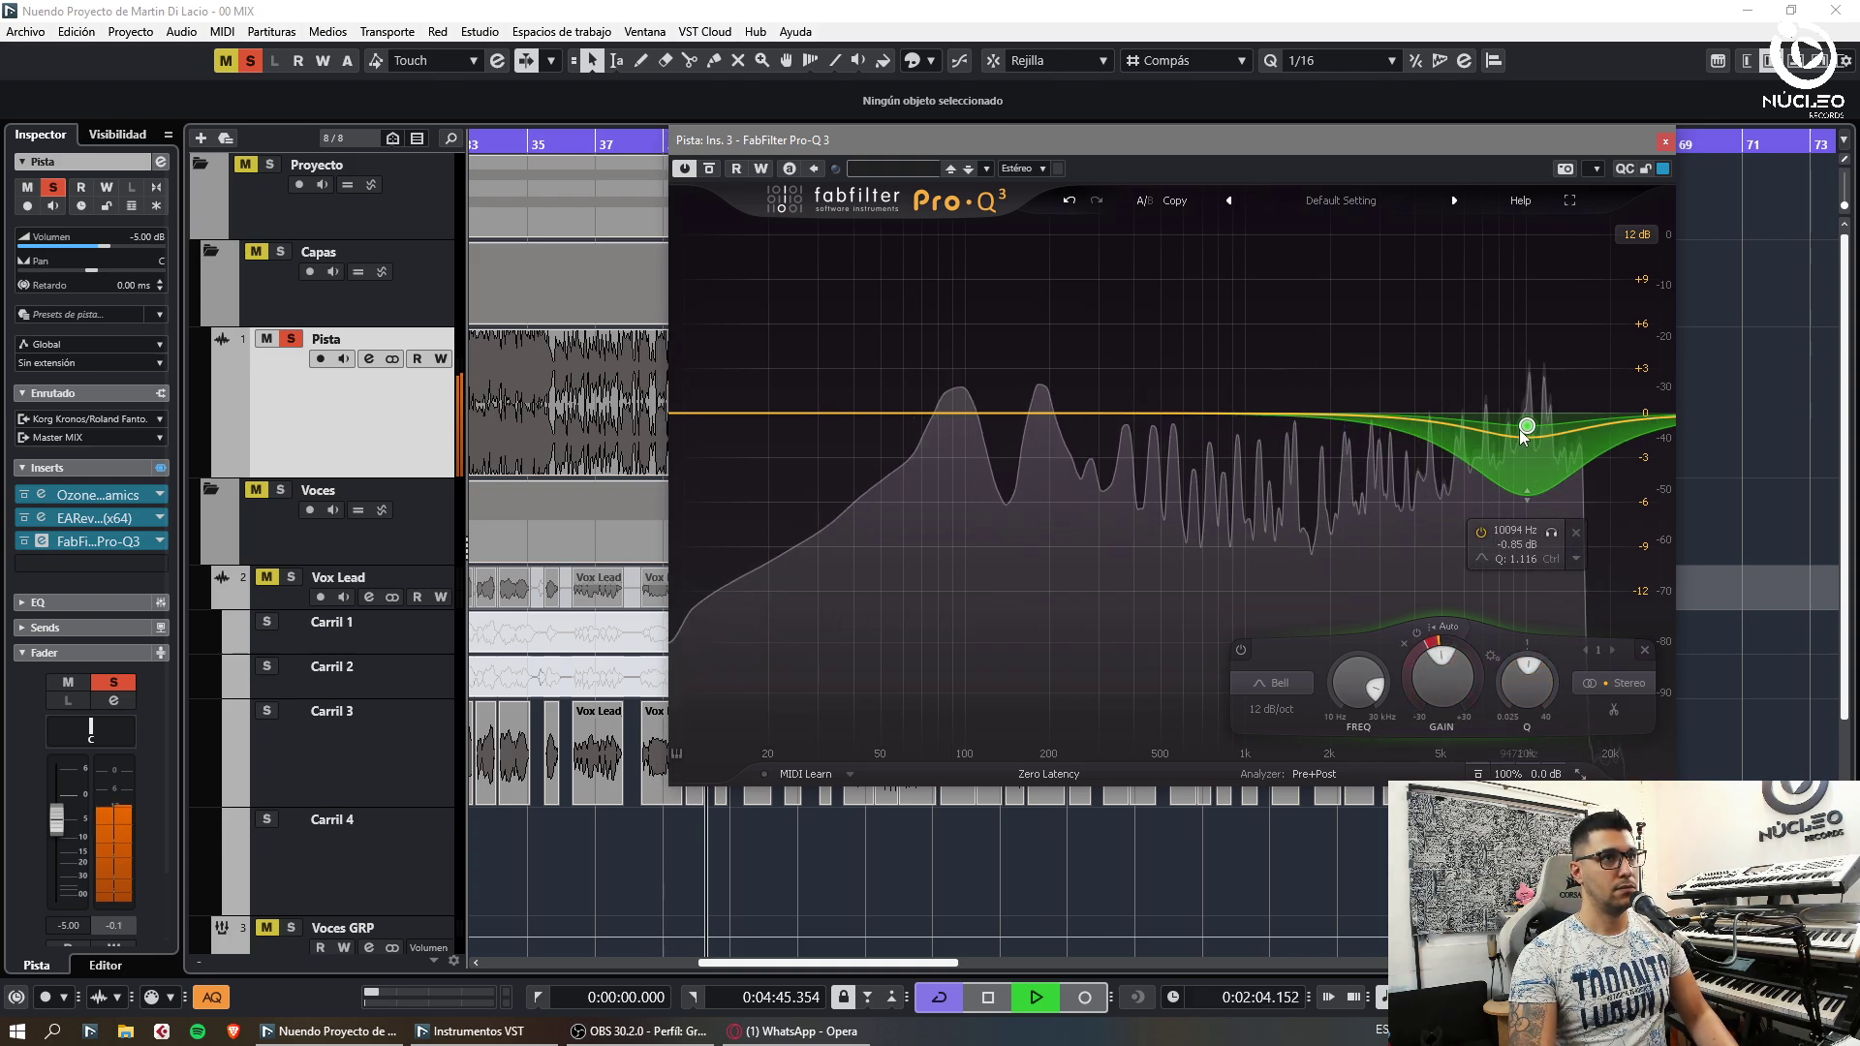
left_click_drag(1520, 431, 1530, 422)
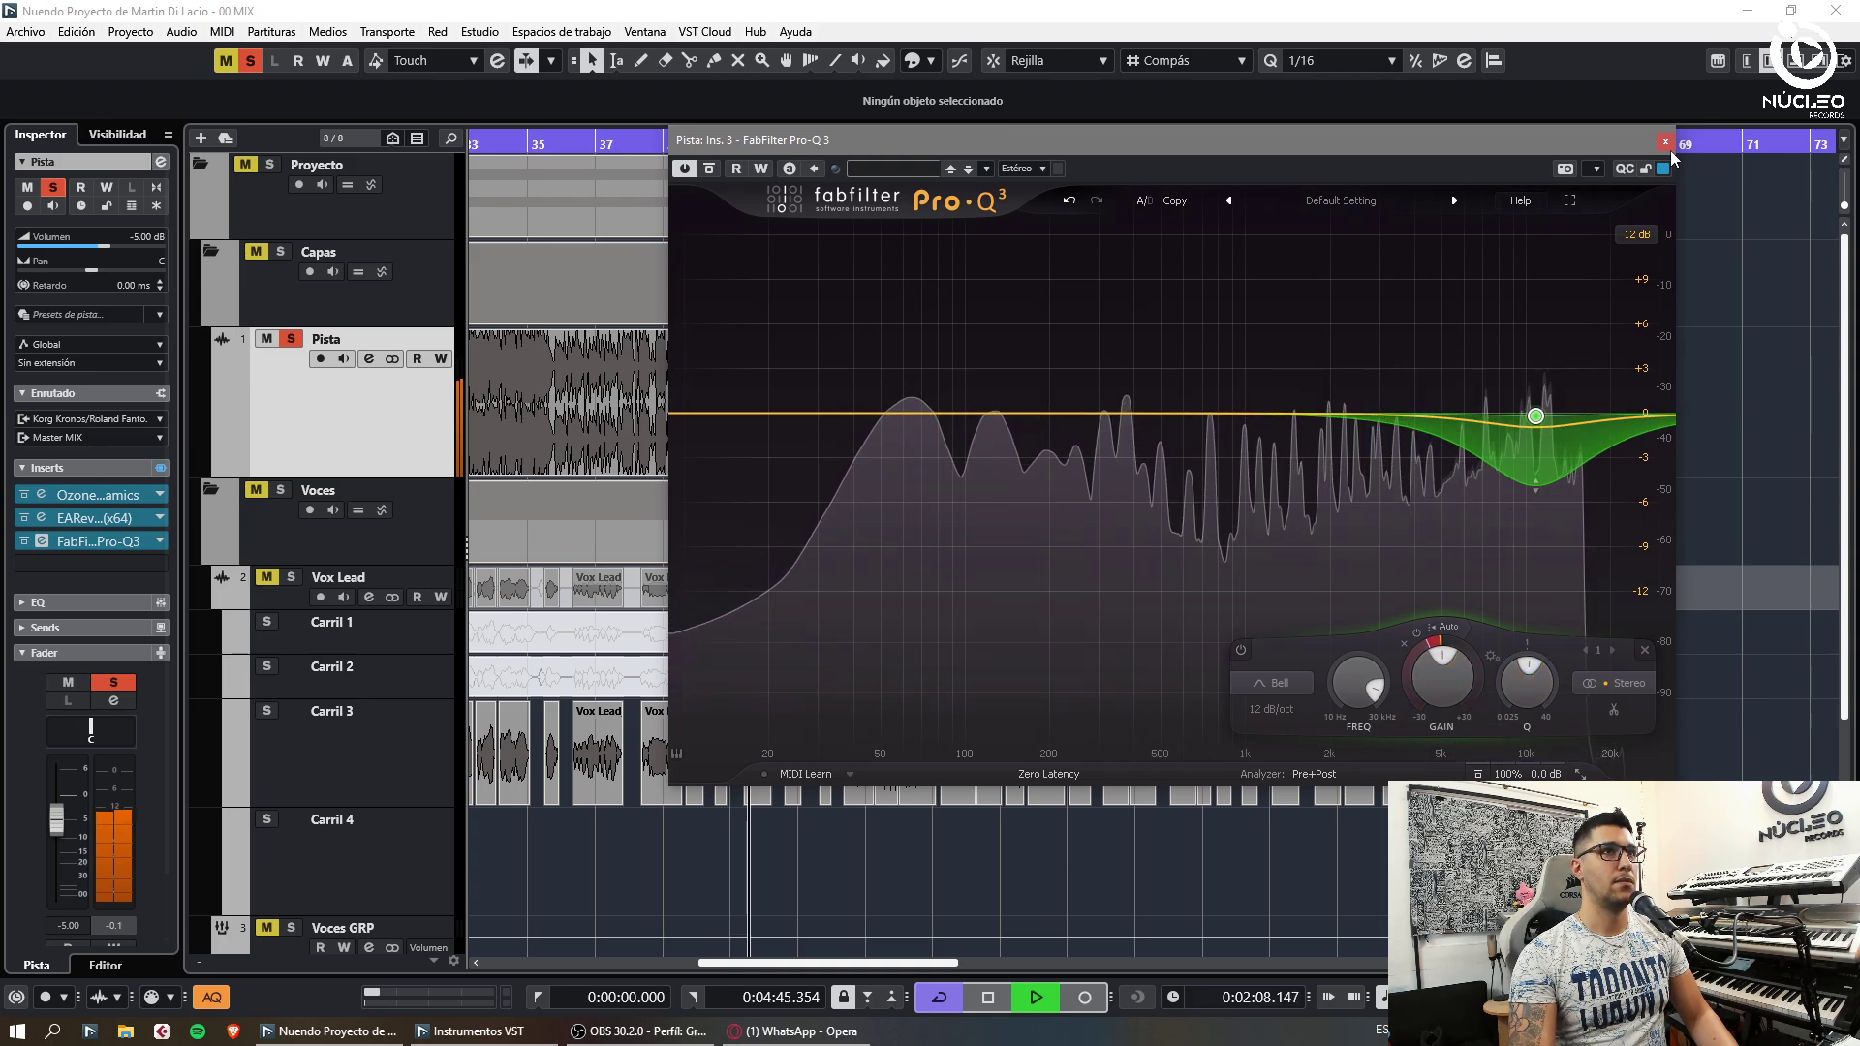
left_click_drag(1134, 414, 1139, 386)
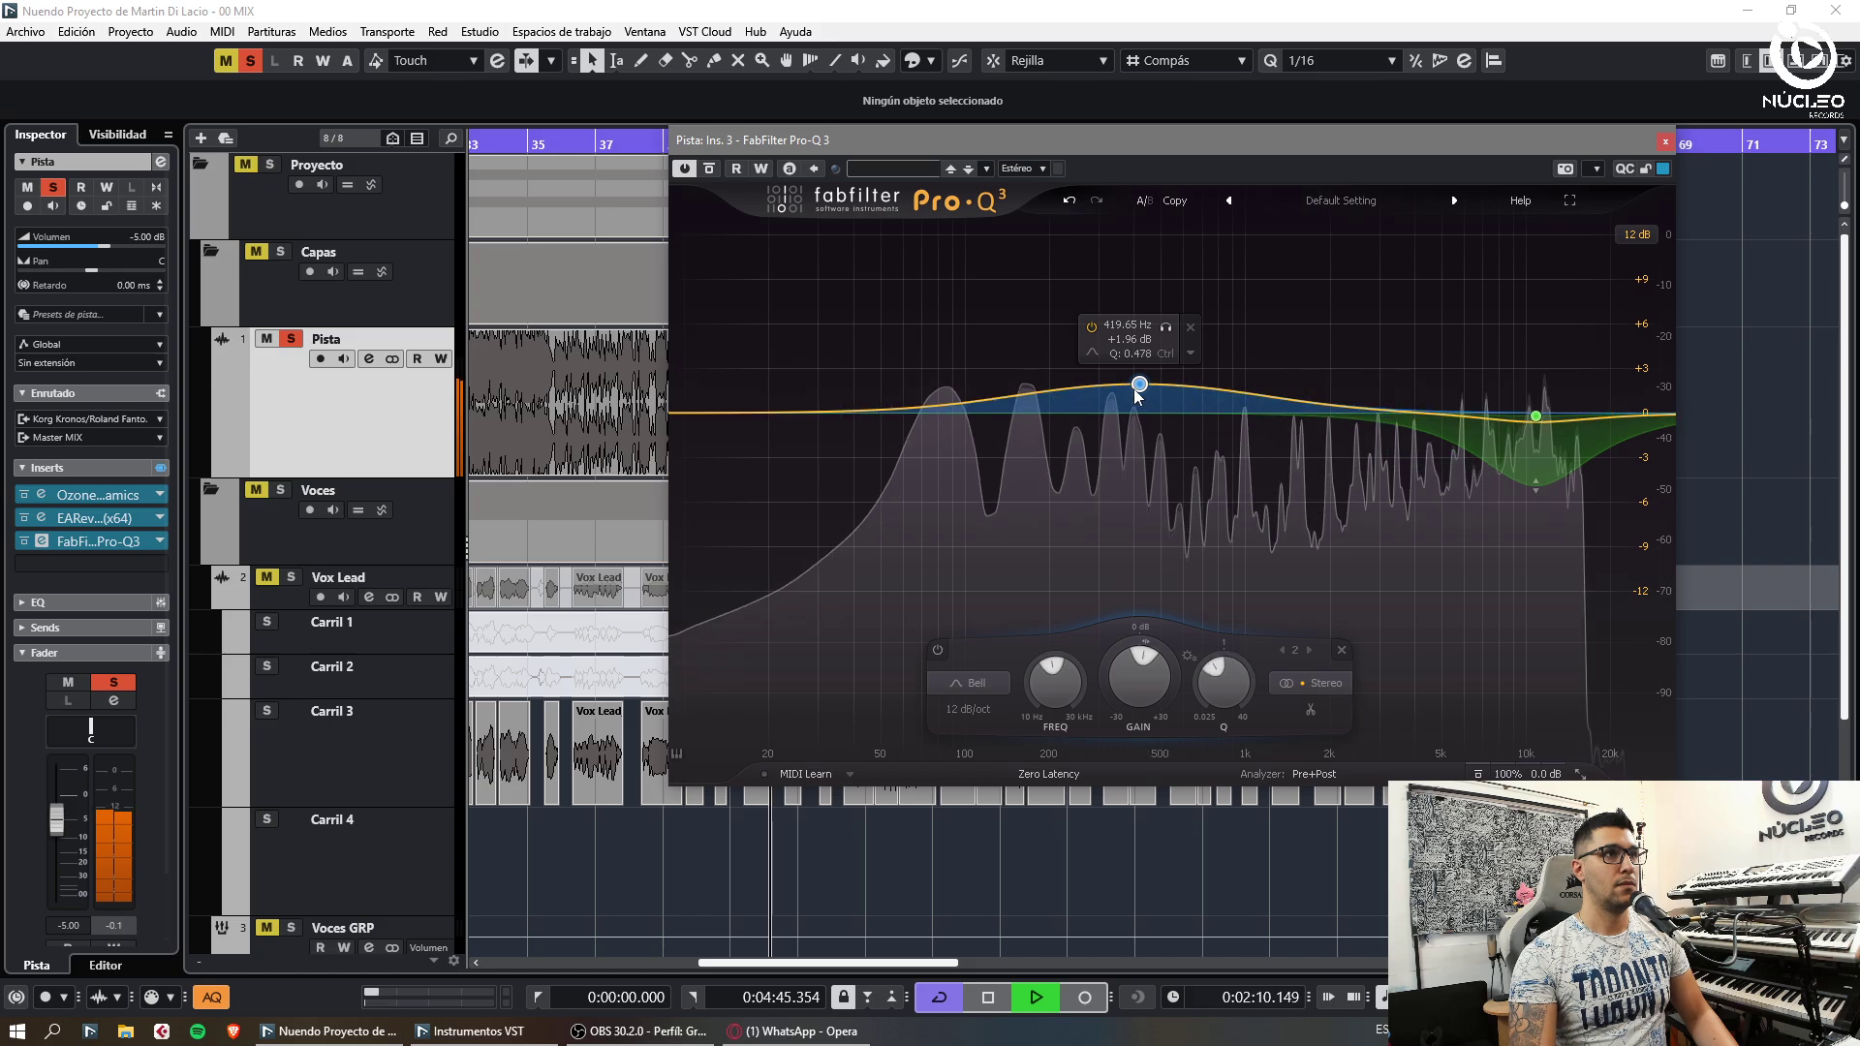
left_click(1665, 141)
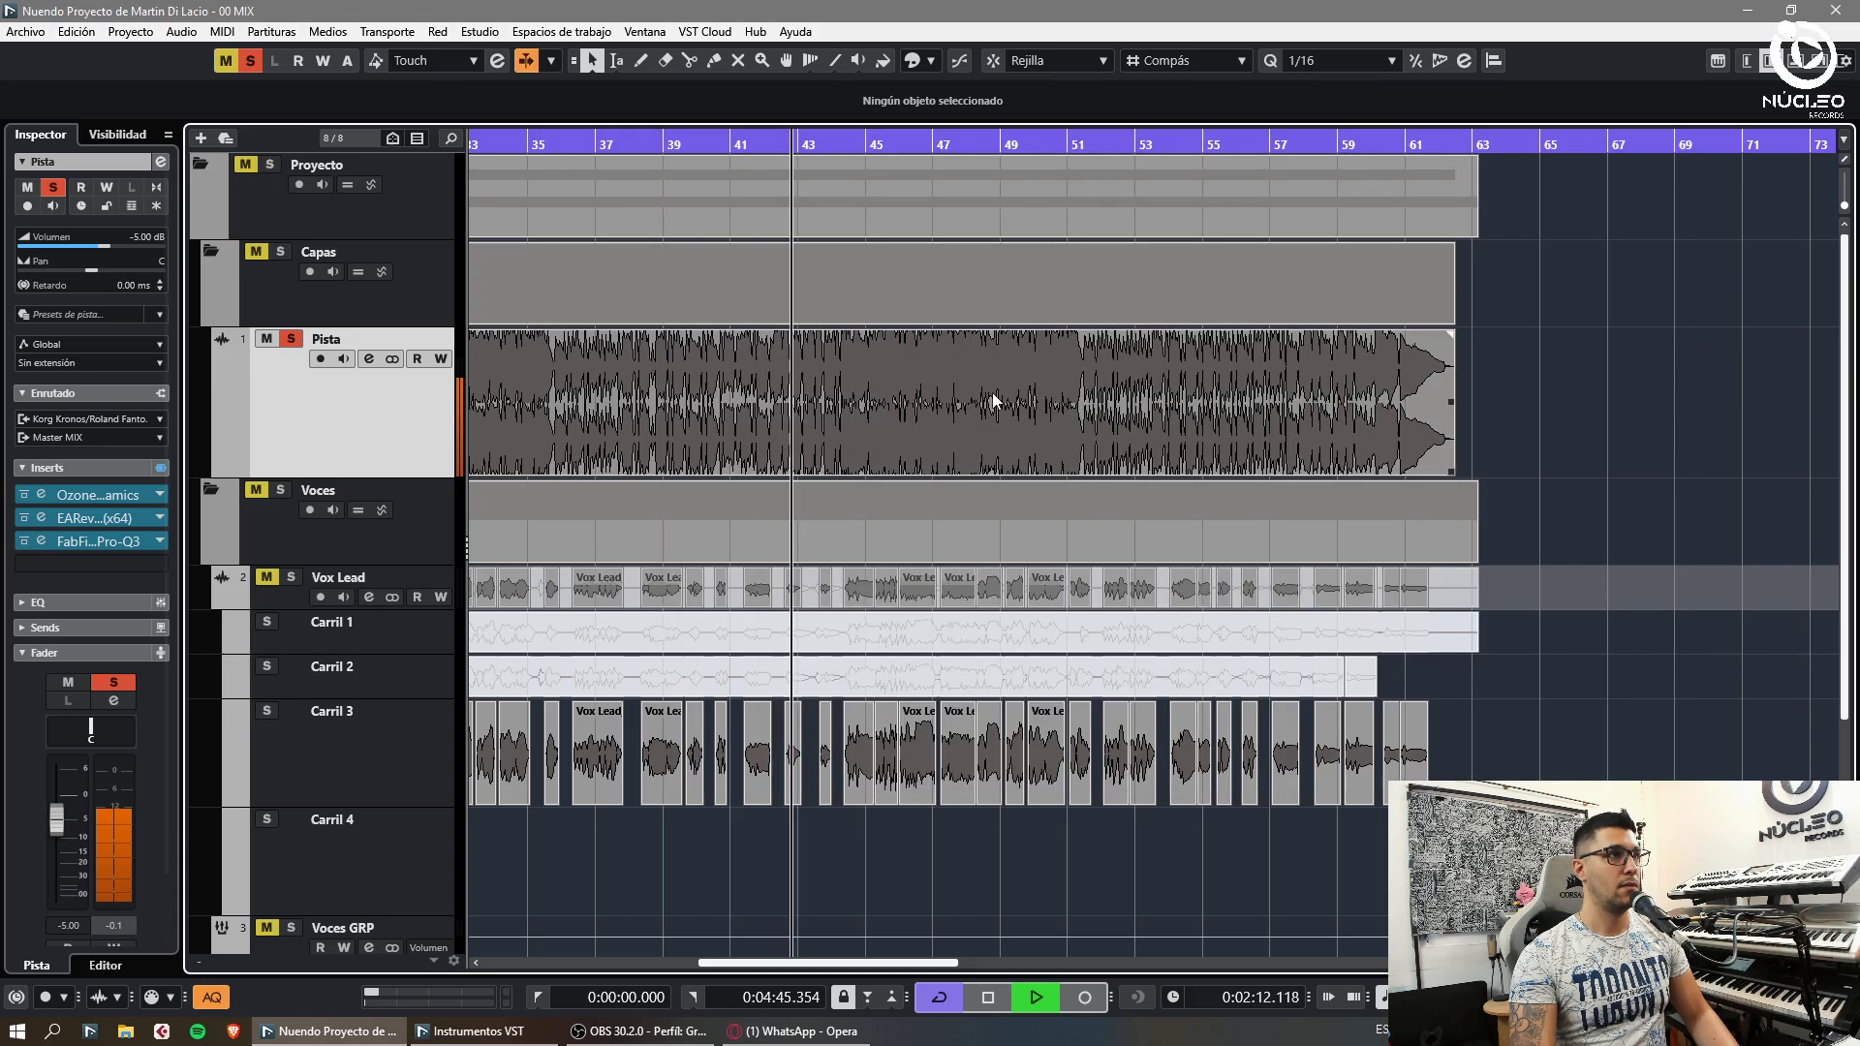
Clear all mutes and solos in the project so the Pista track plays together with the vocals
key("g")
key("g")
key("g")
left_click(245, 69)
key("h")
key("h")
key("h")
scroll(880, 212, "down", 2)
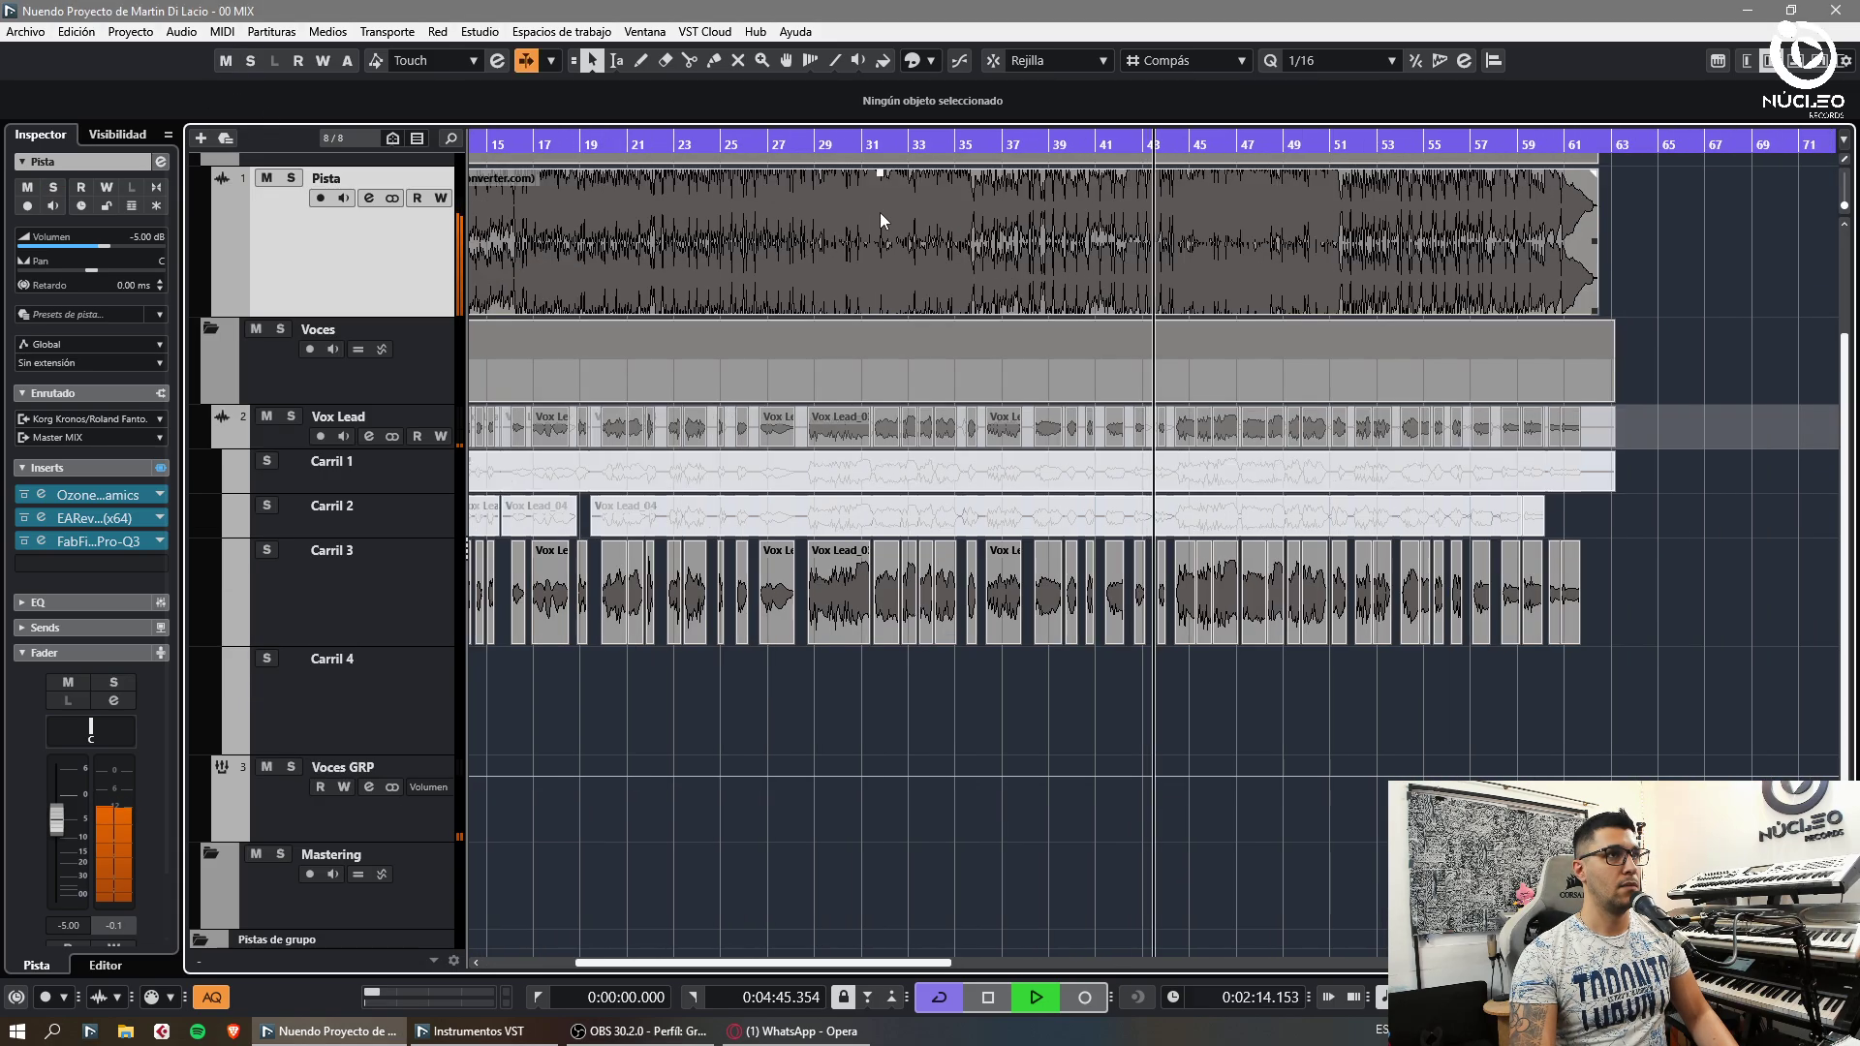
key("h")
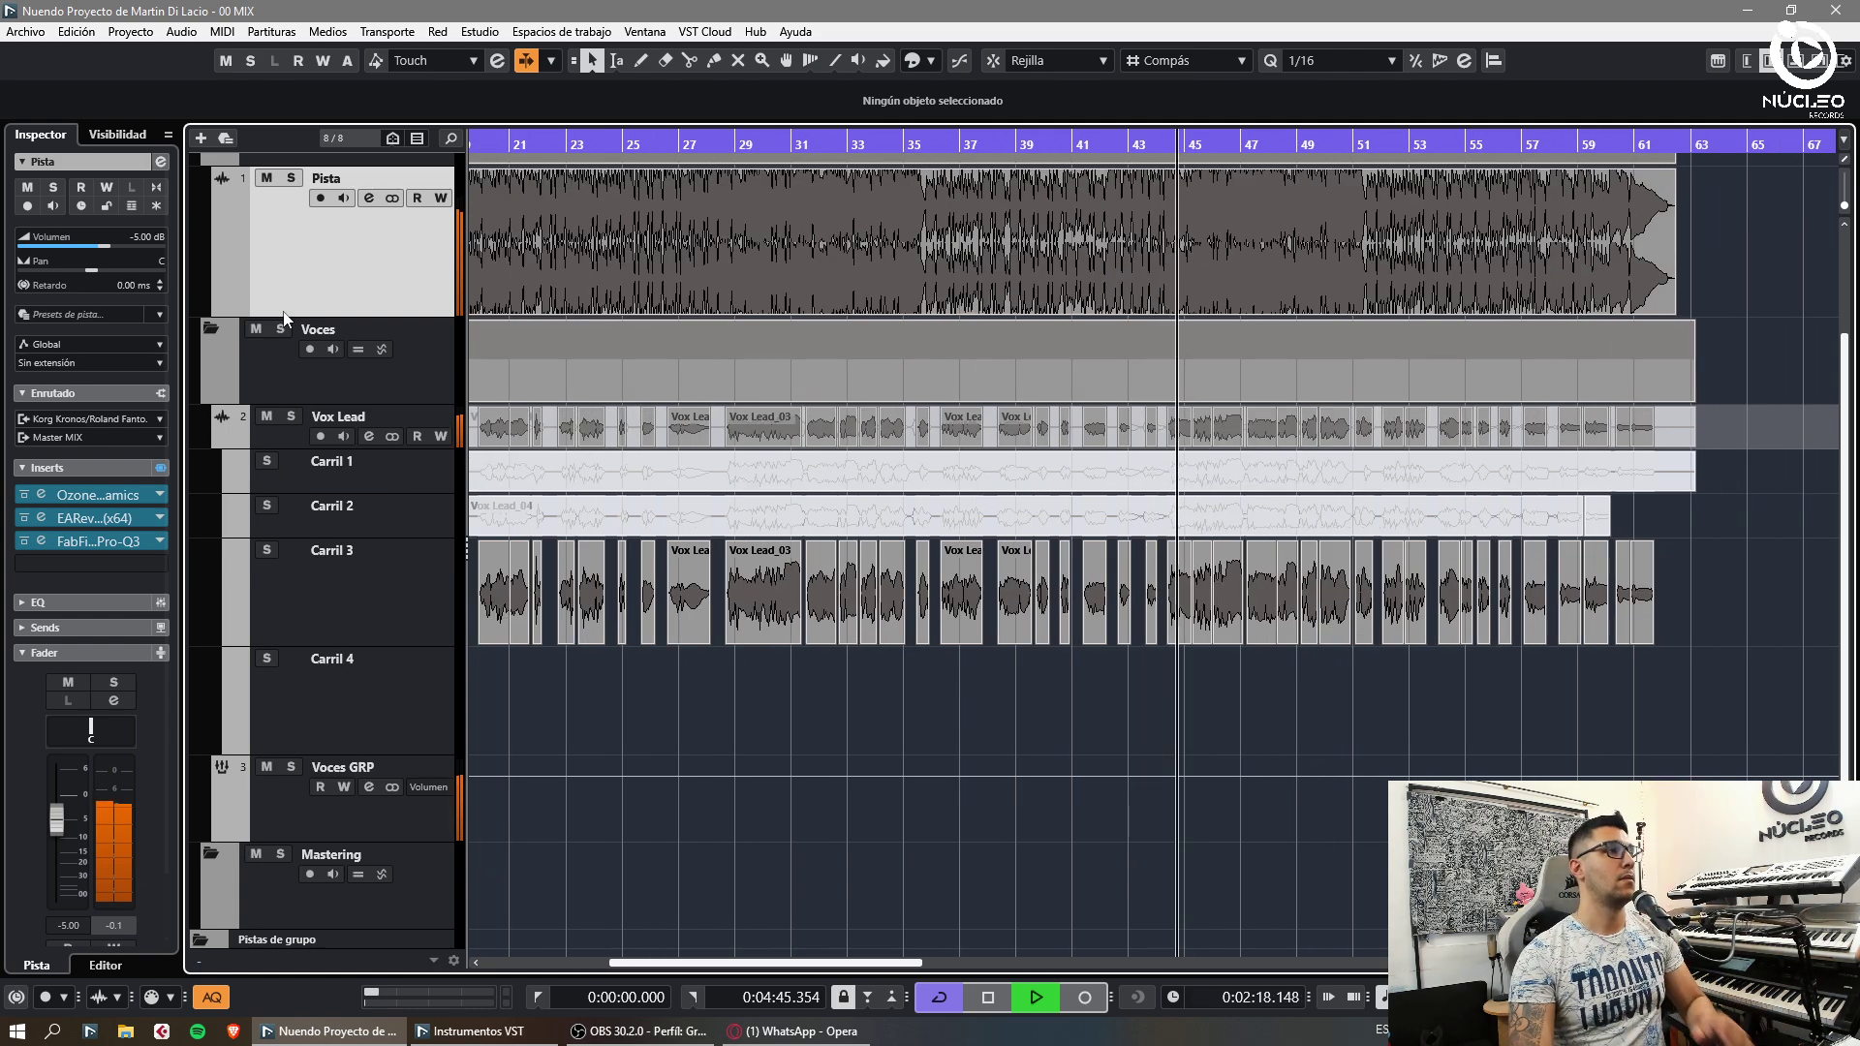
Add a low bell boost of about 2.5 dB near 65 Hz in Pista's Pro-Q 3, and close the equalizer
left_click(40, 541)
left_click_drag(863, 411, 883, 378)
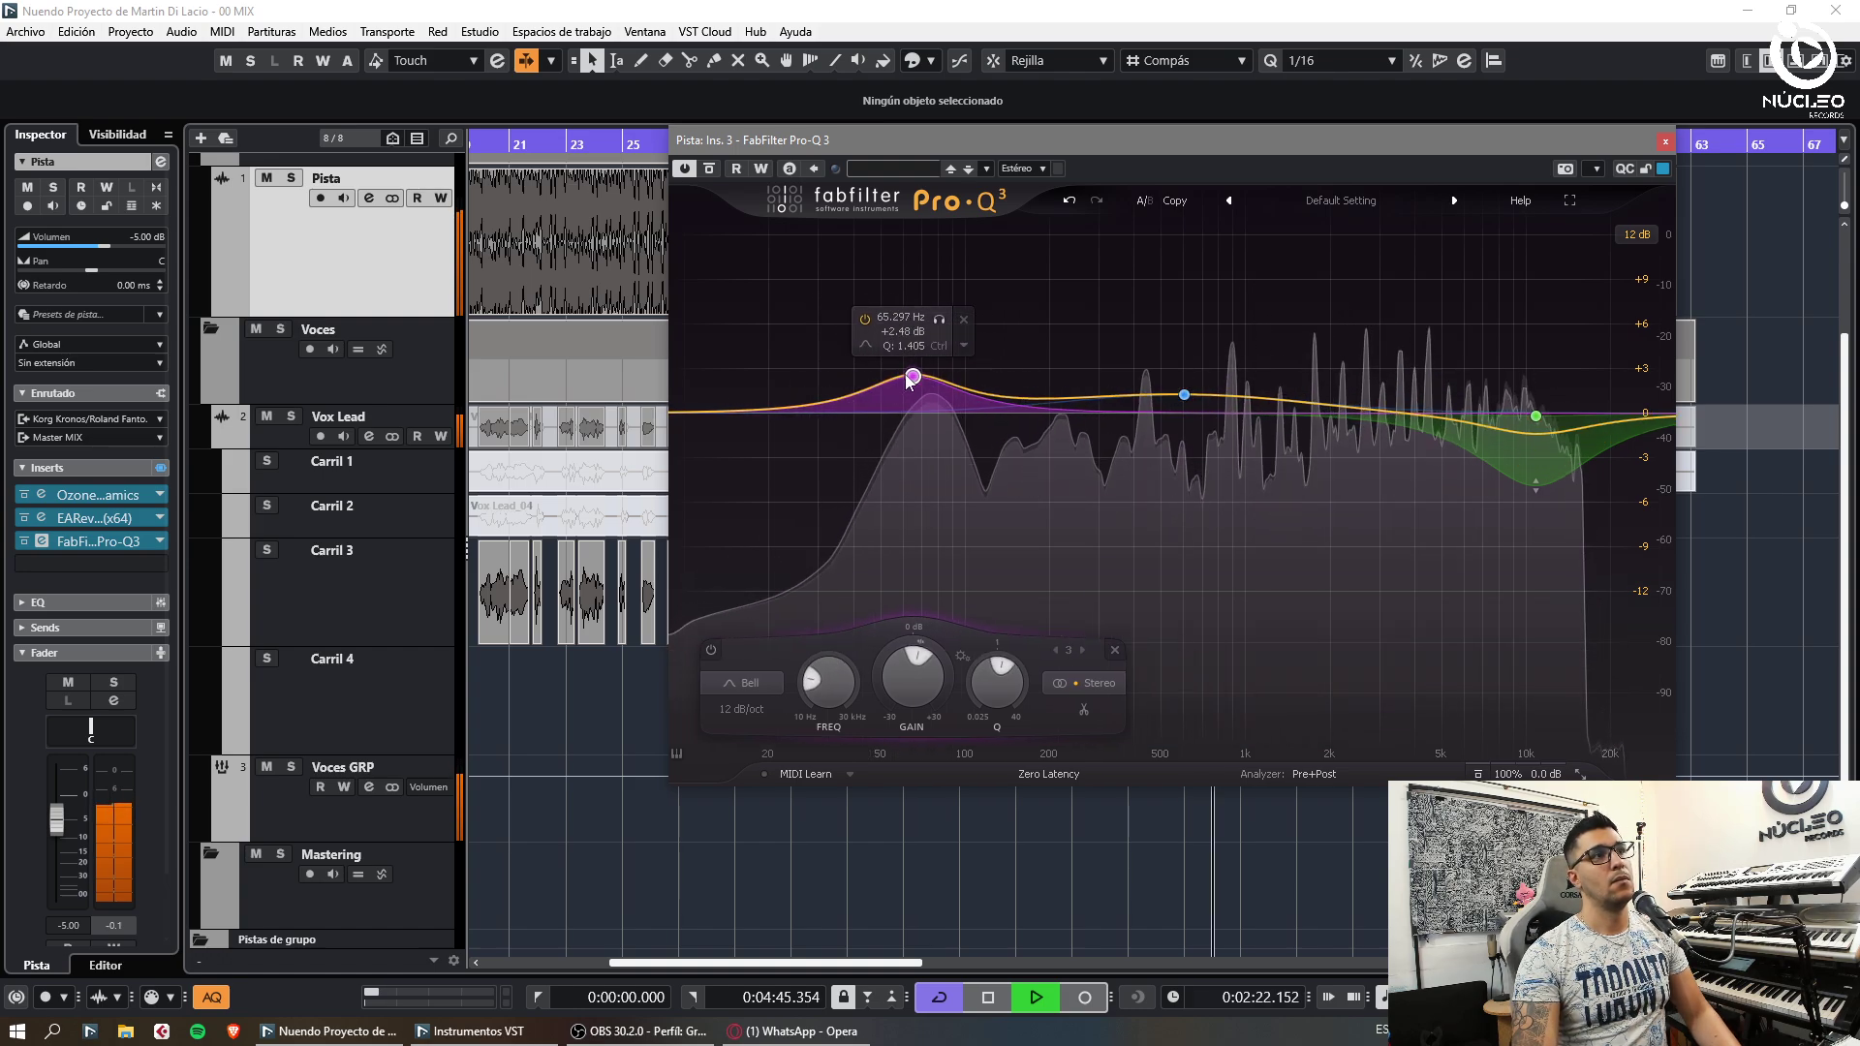
left_click(1665, 141)
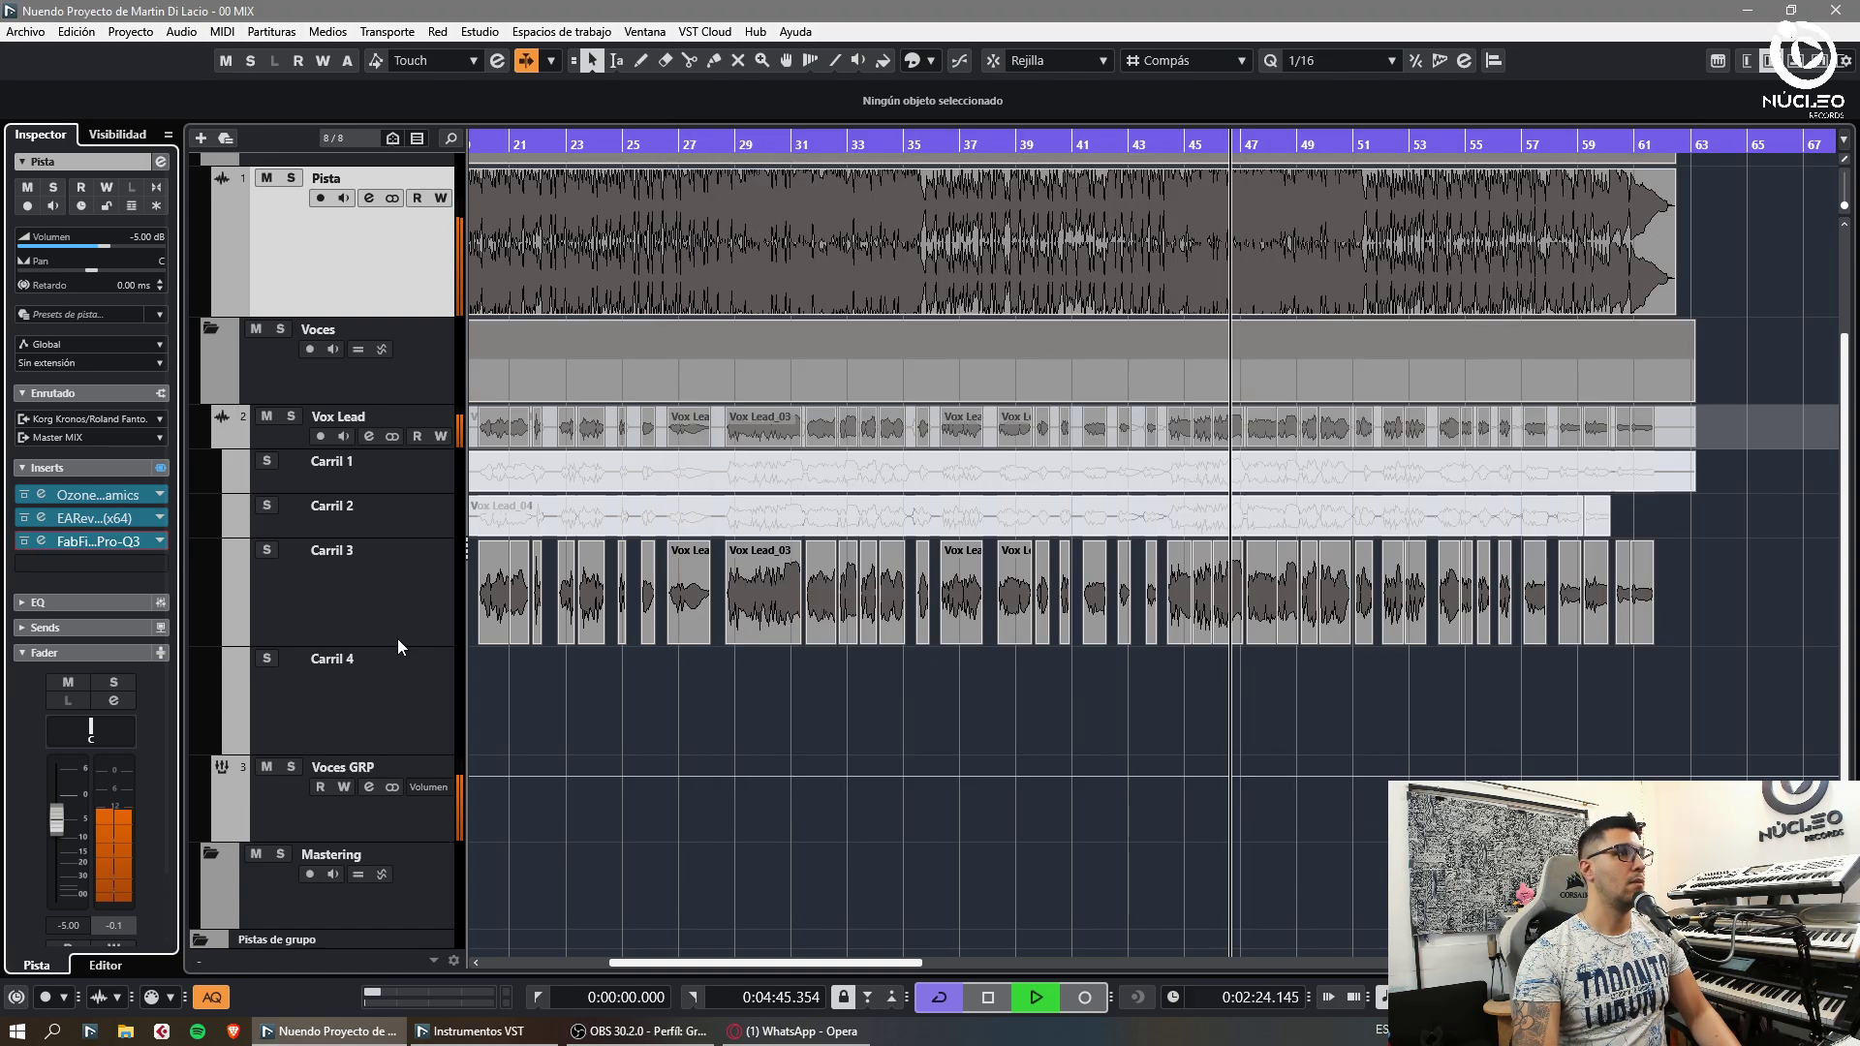
Lower the Voces GRP group's volume to −2.00 dB while the mix plays
left_click(319, 757)
key("space")
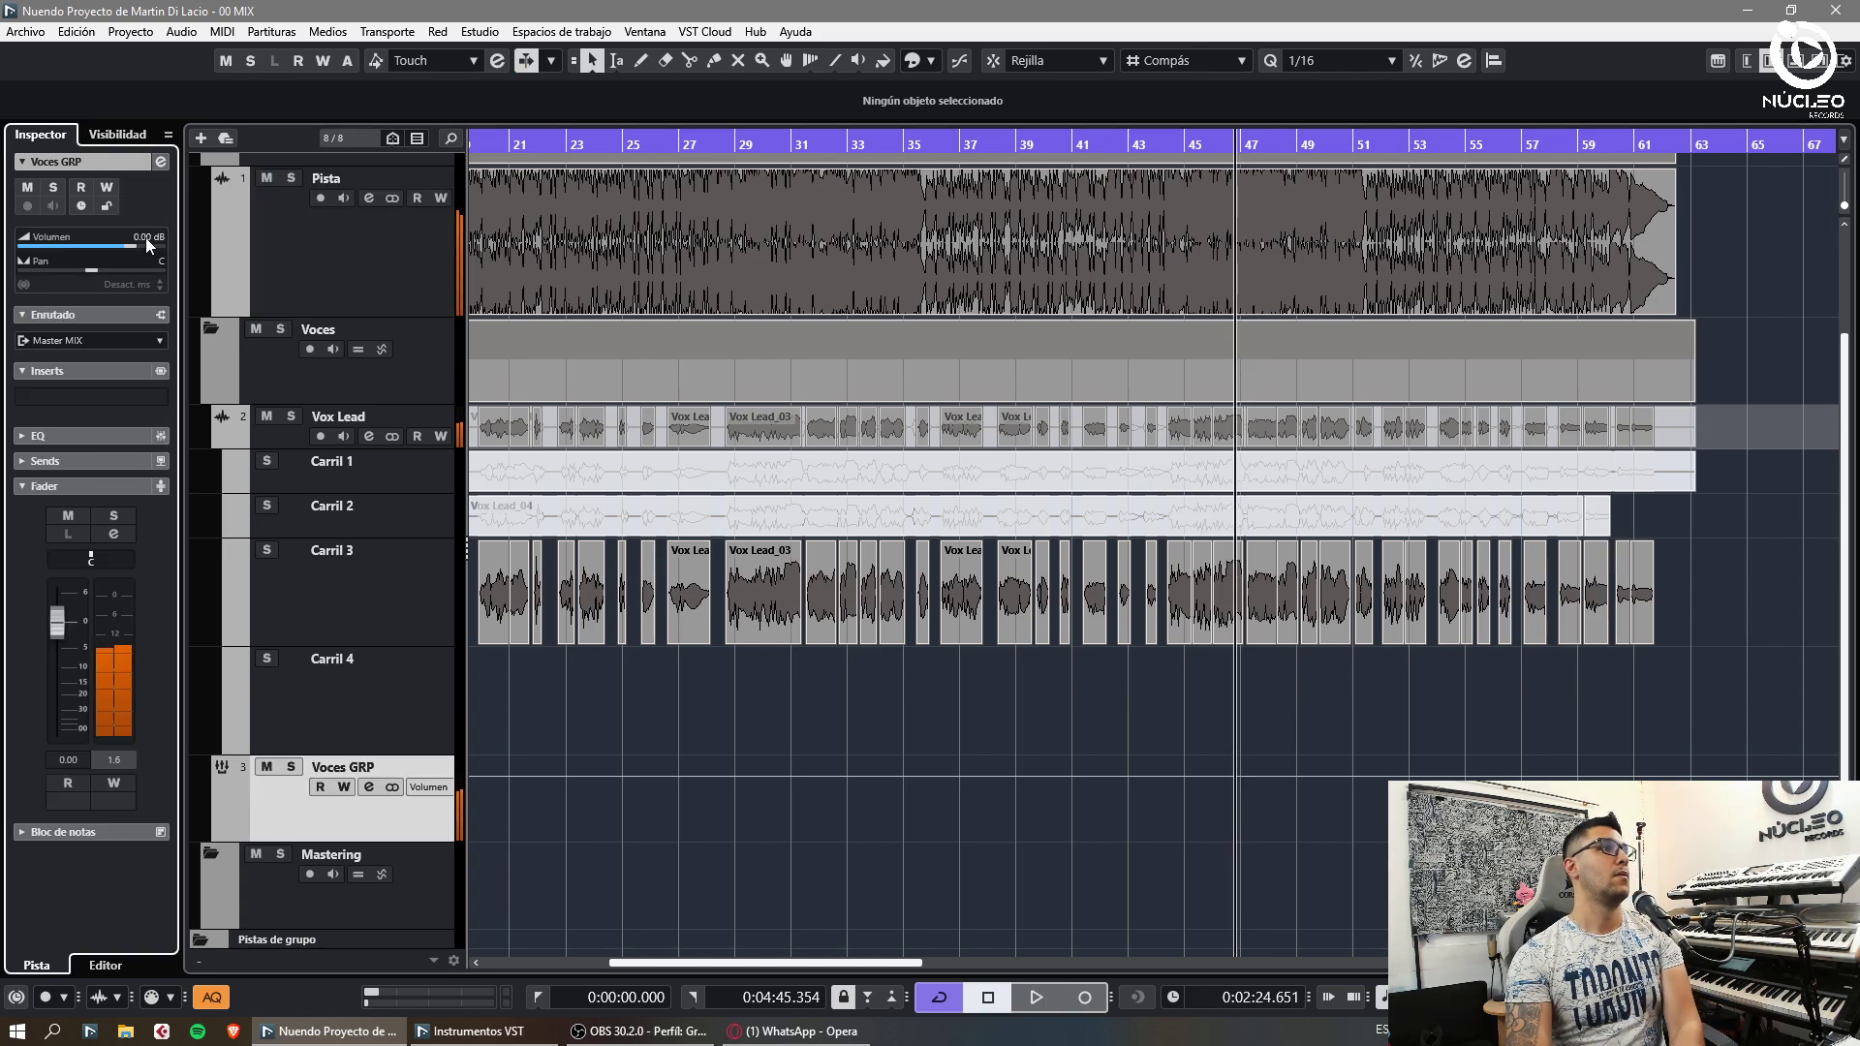
key("space")
scroll(145, 236, "up", 1)
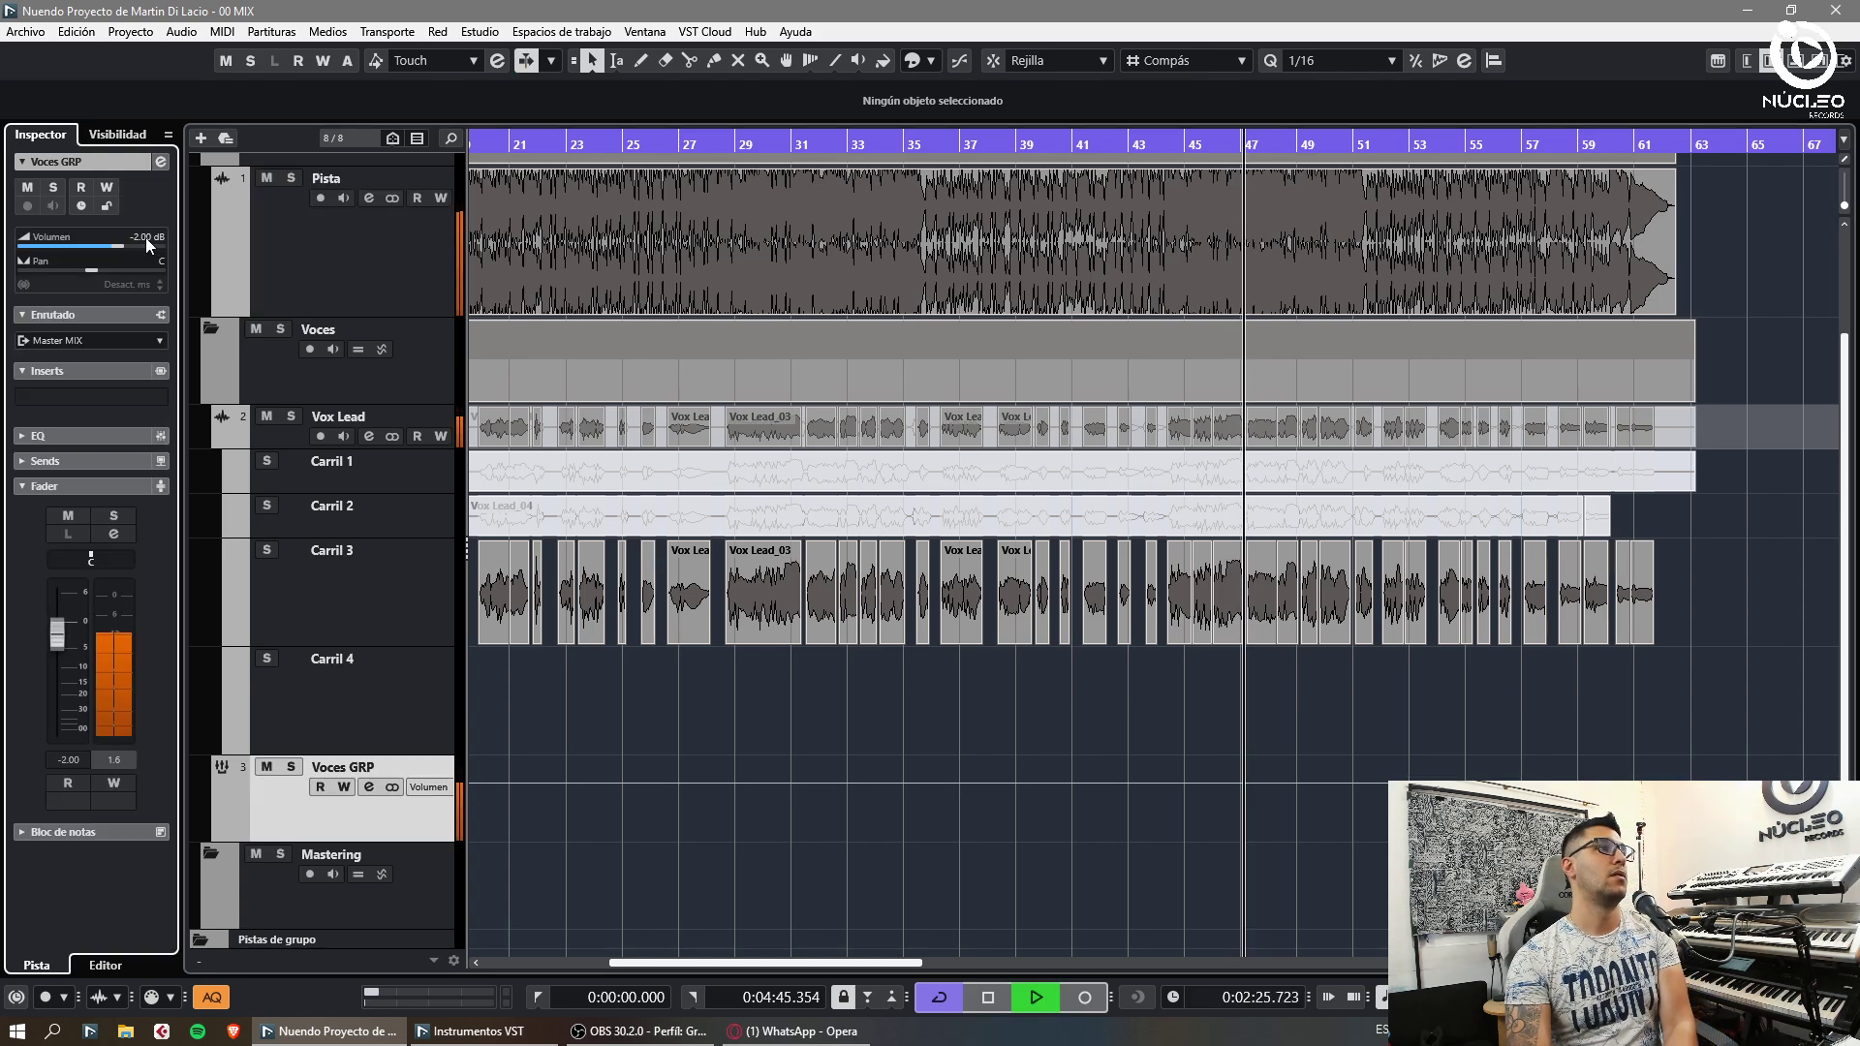
Fine-tune the Blackhole reverb on Vox Lead to mix 19 and size 42, and close it
left_click(308, 694)
left_click(86, 634)
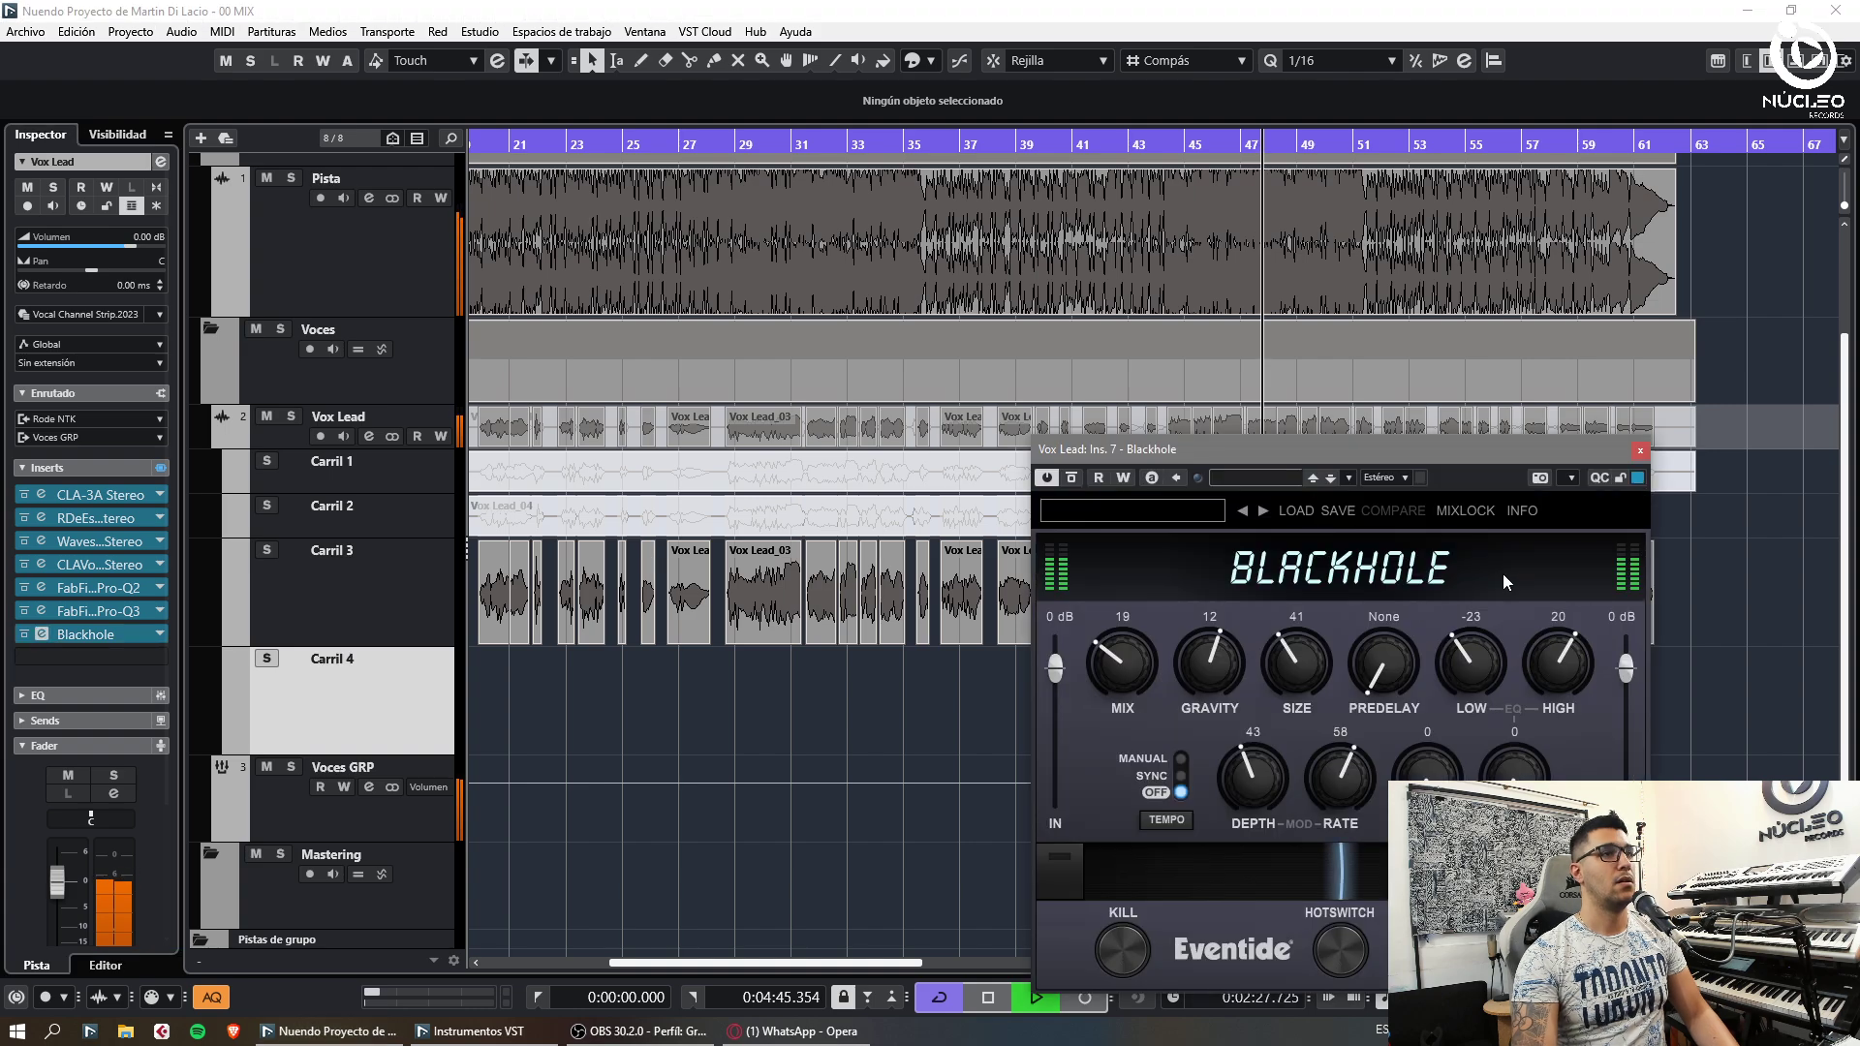
left_click(1124, 667)
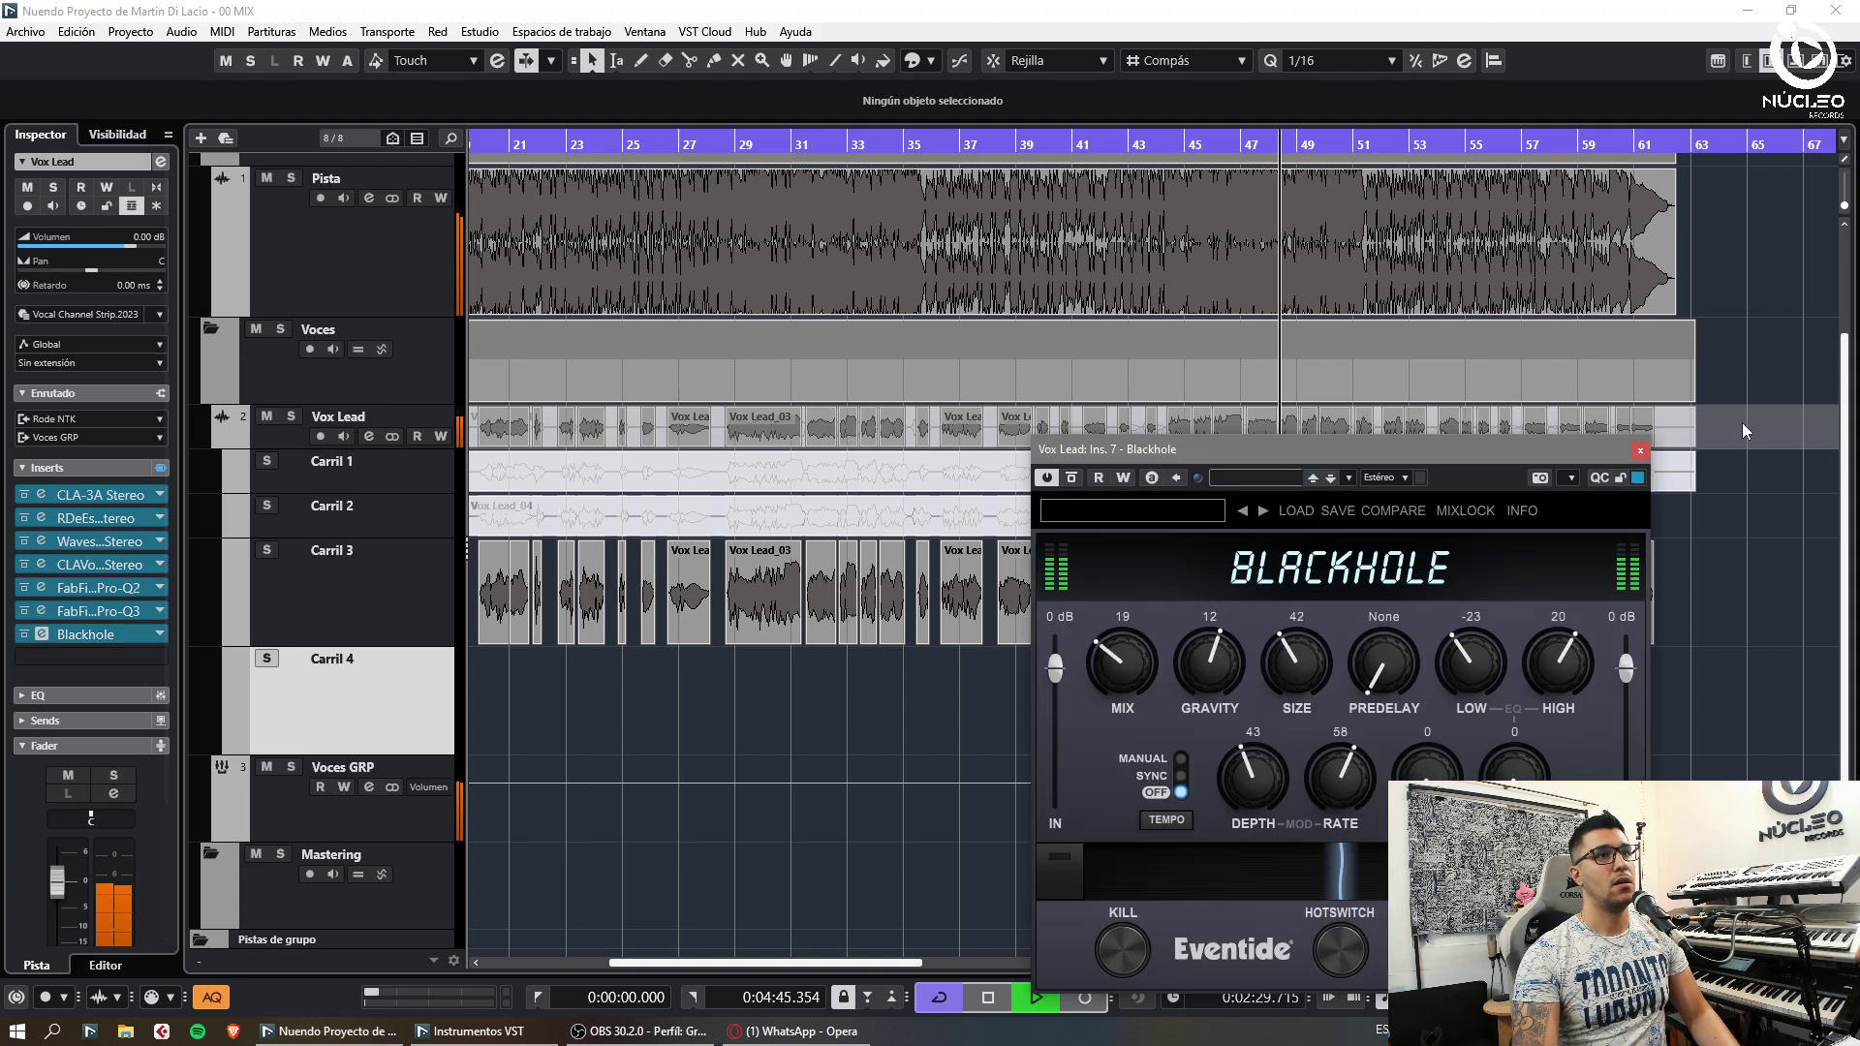
left_click(1641, 452)
double_click(1720, 624)
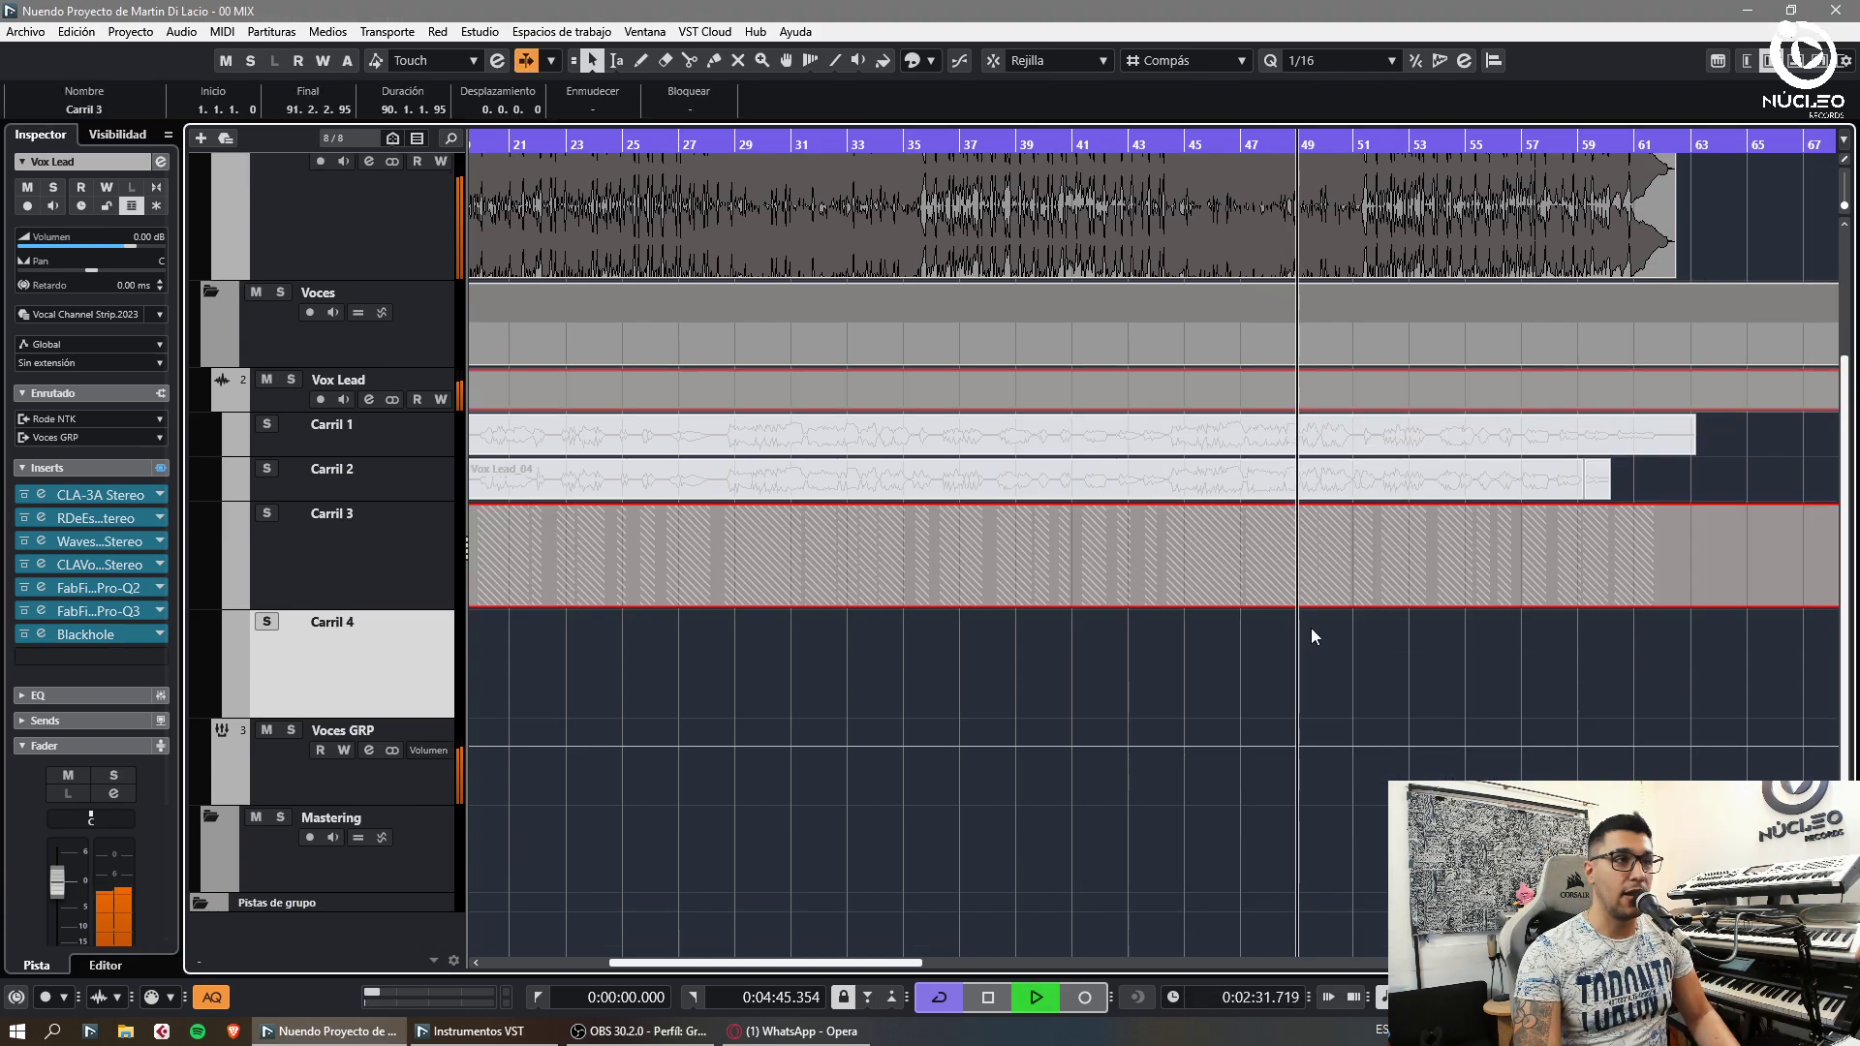
key("ctrl+z")
key("g")
key("g")
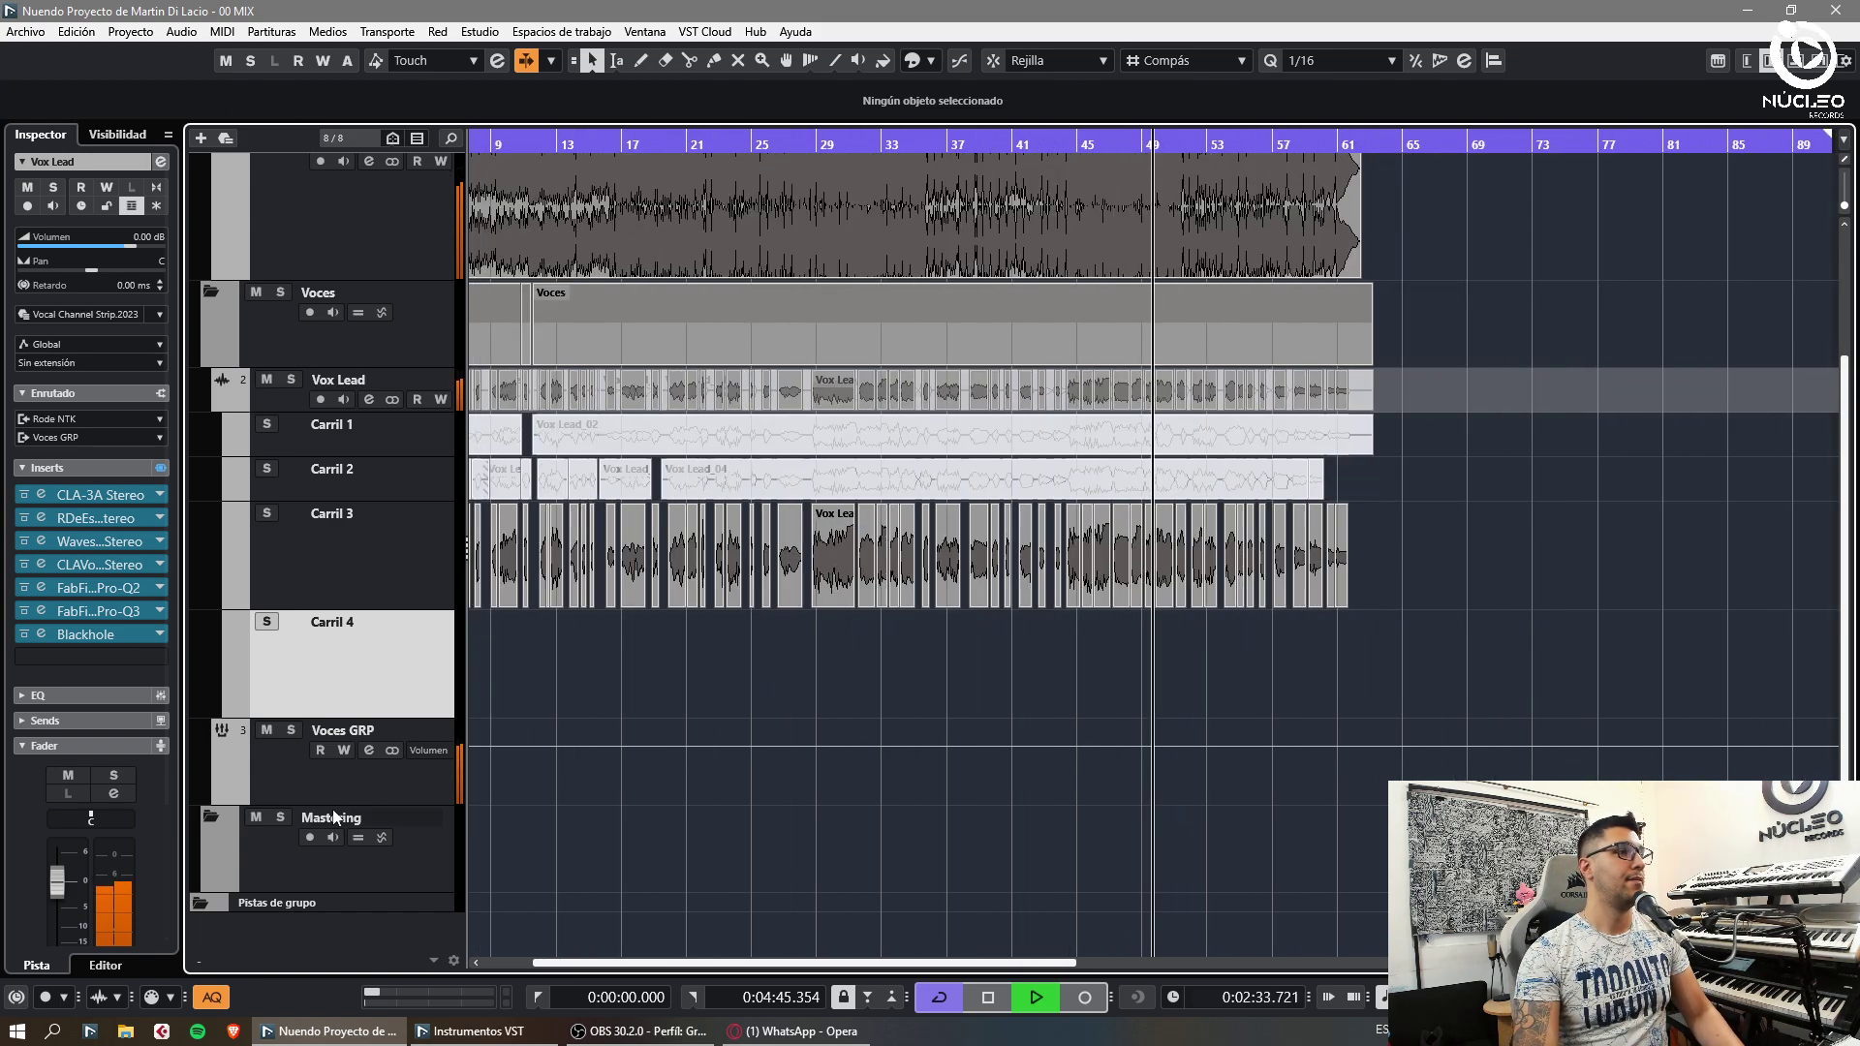
Stop playback, delete the Pistas de grupo folder track, and select the Voces GRP track
left_click(340, 787)
key("space")
left_click(285, 907)
key("shift+Delete")
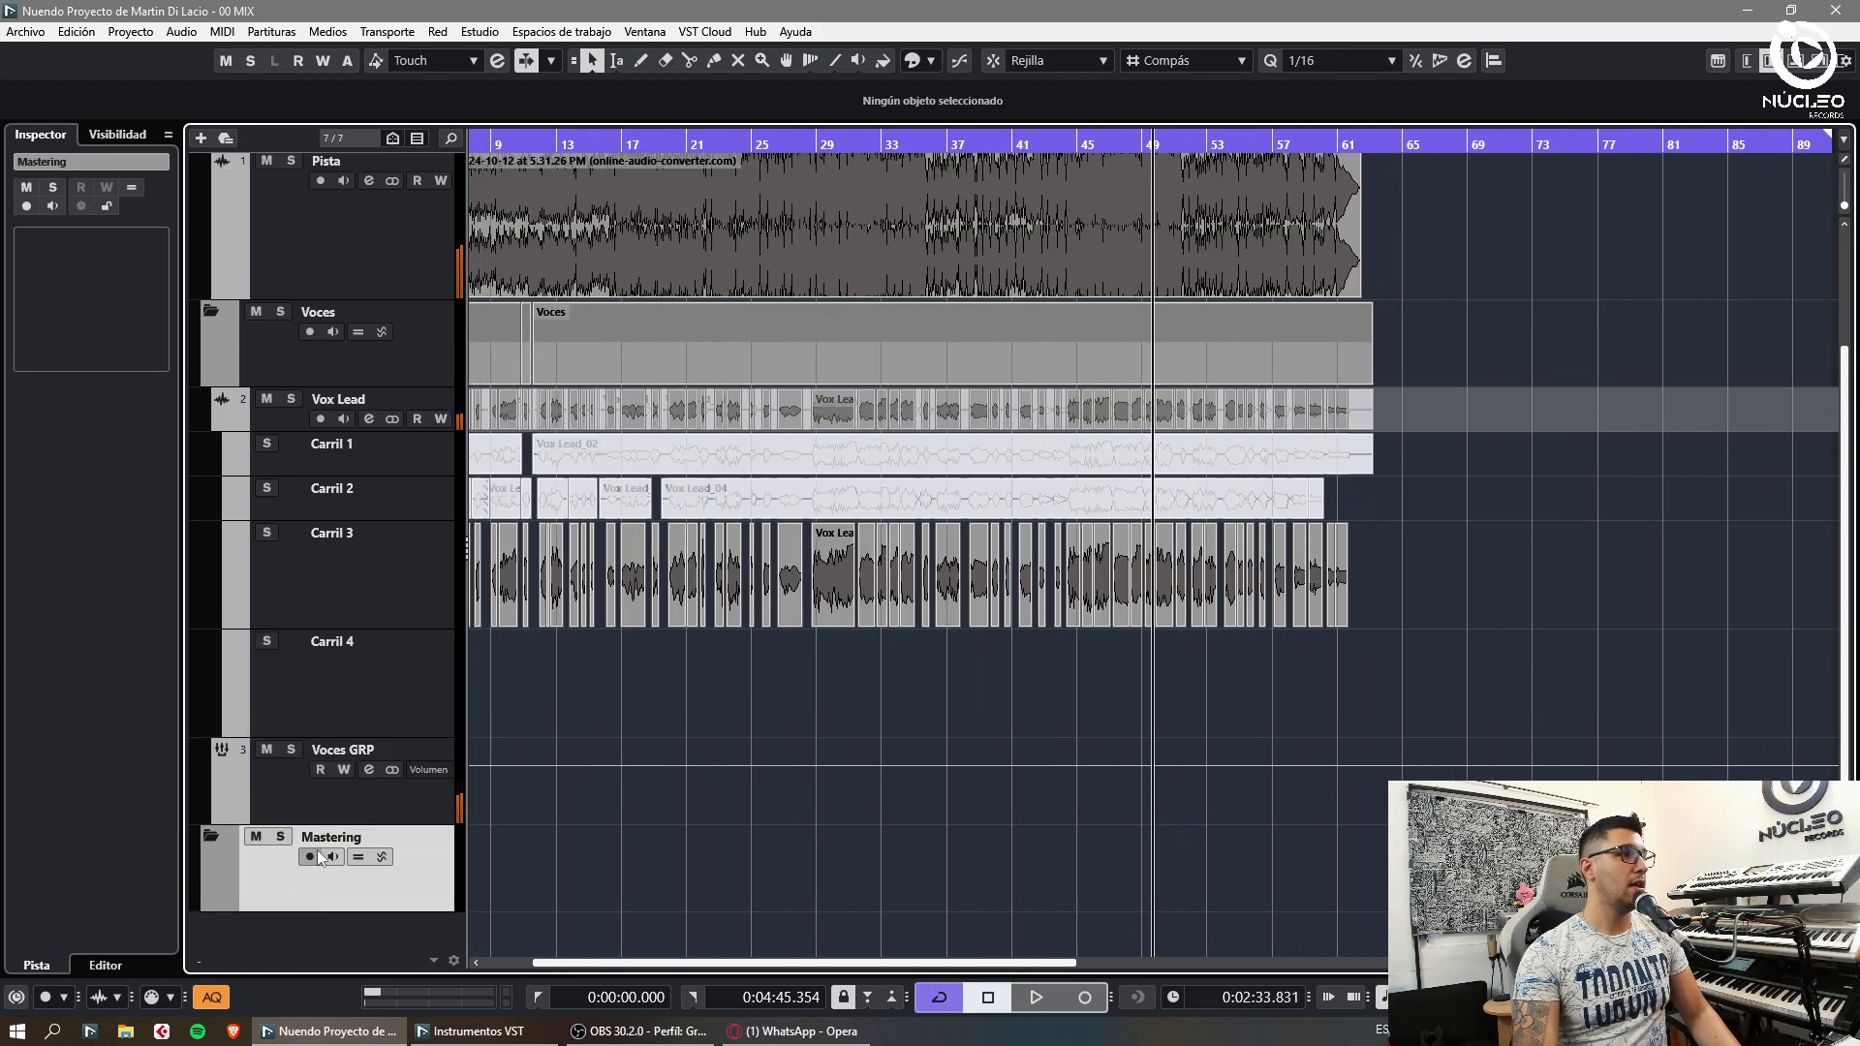
left_click(298, 802)
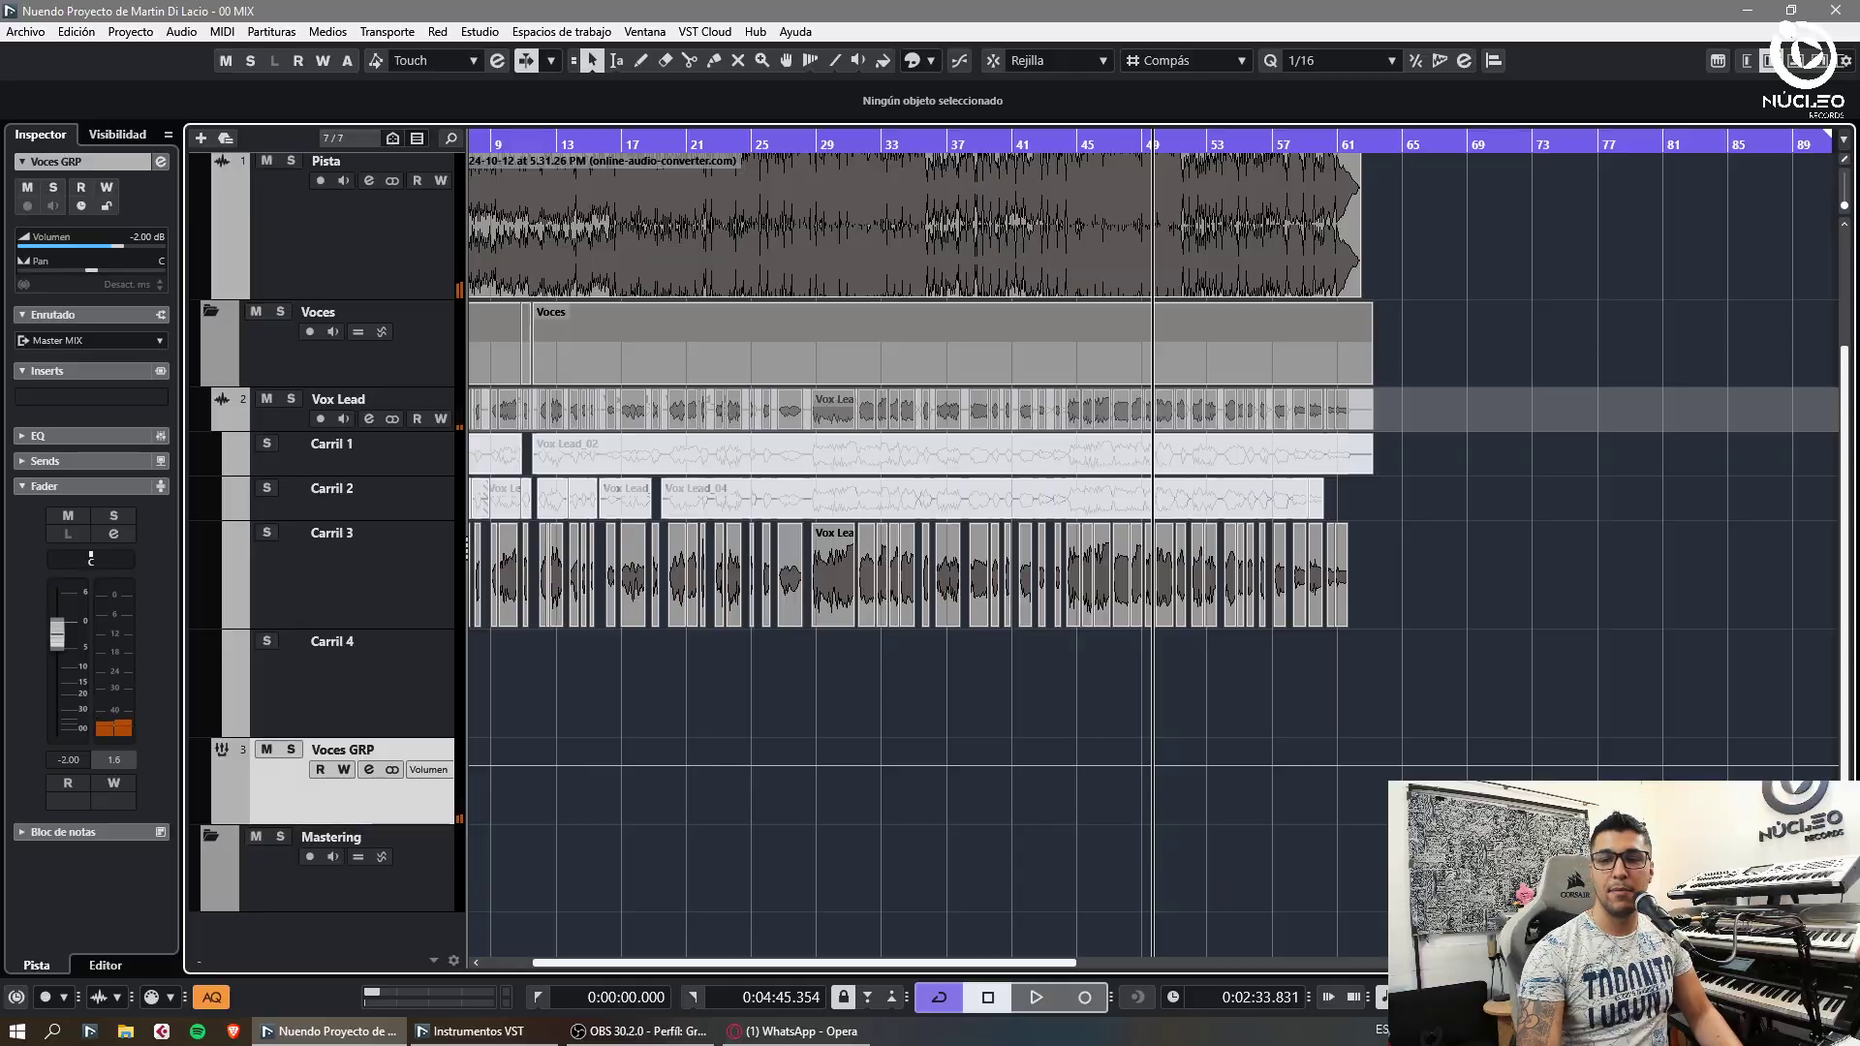